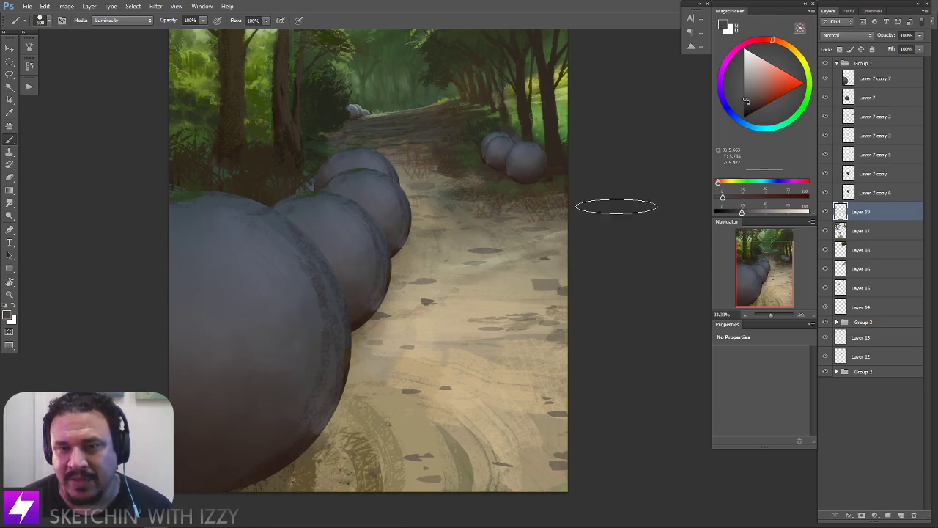
{"action": "key", "text": "a"}
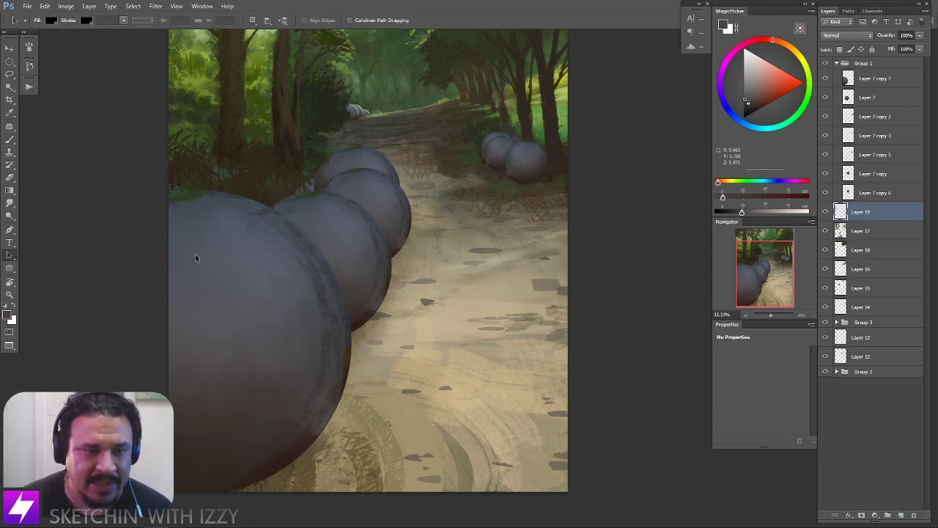
{"action": "key", "text": "b"}
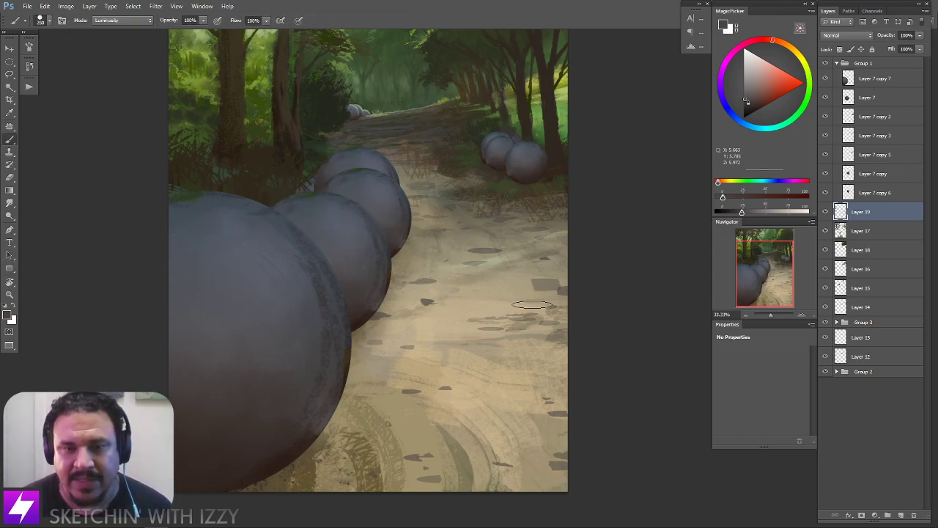
{"action": "left_click", "coordinate": [477, 295]}
{"action": "key", "text": "ctrl+z"}
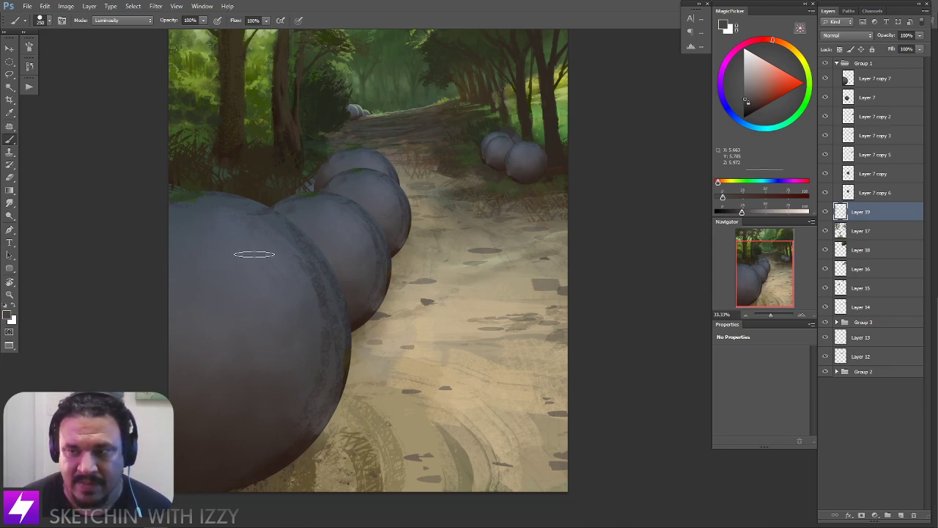
Choose a scattered-dash brush preset and sample pale green from the misty background foliage as the painting colour
{"action": "right_click", "coordinate": [243, 250]}
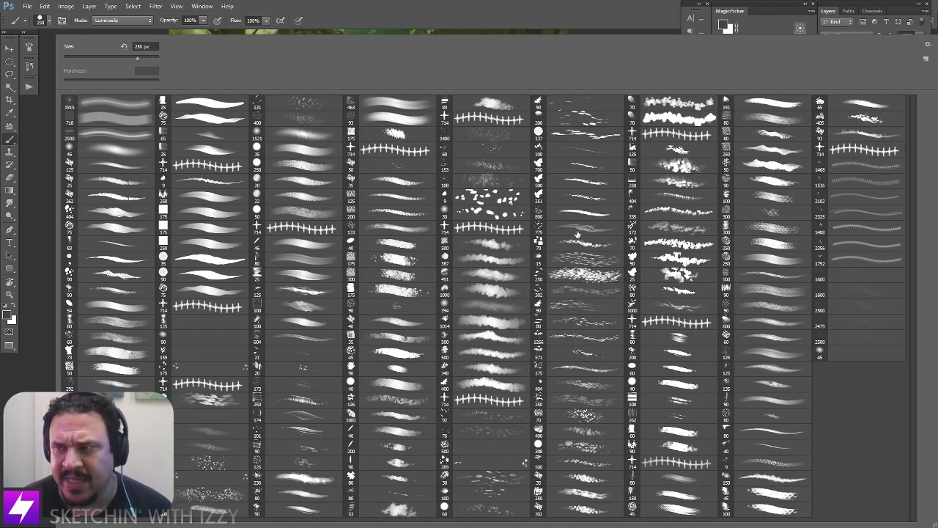
{"action": "left_click", "coordinate": [578, 231]}
{"action": "key", "text": "Return"}
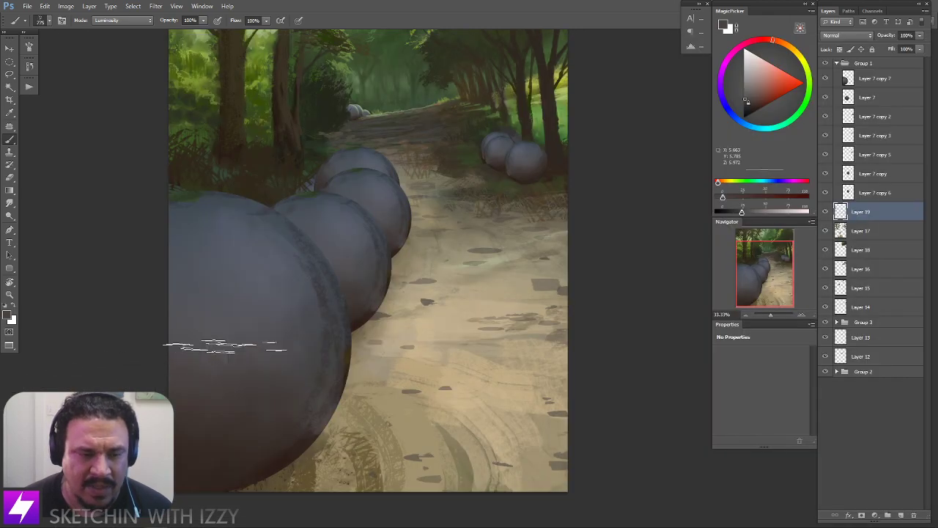
{"action": "key", "text": "space"}
{"action": "left_click_drag", "start_coordinate": [468, 194], "coordinate": [456, 204]}
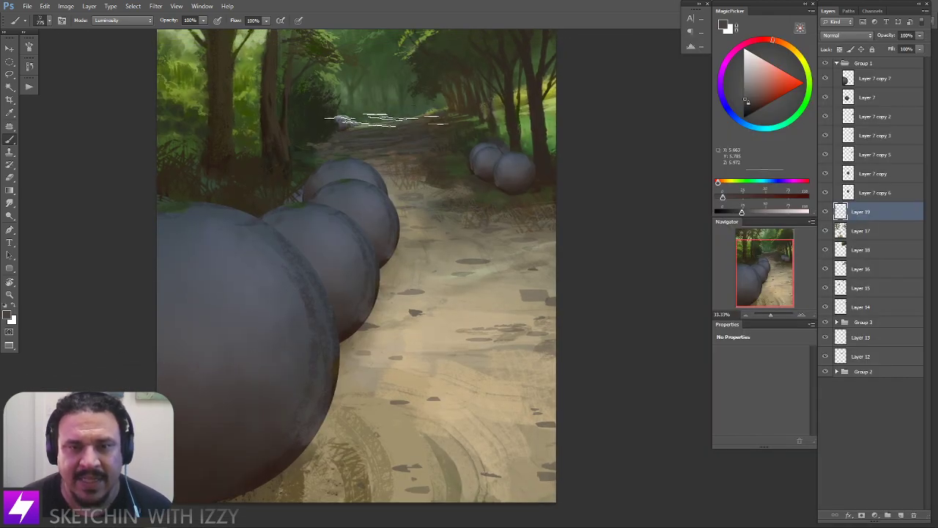
{"action": "left_click_drag", "start_coordinate": [349, 110], "coordinate": [372, 131]}
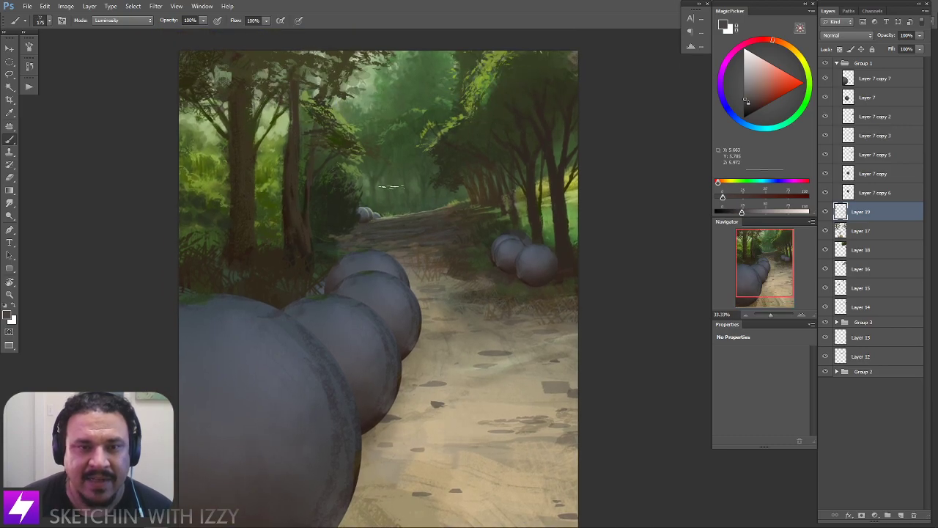
{"action": "left_click", "coordinate": [368, 80], "text": "alt"}
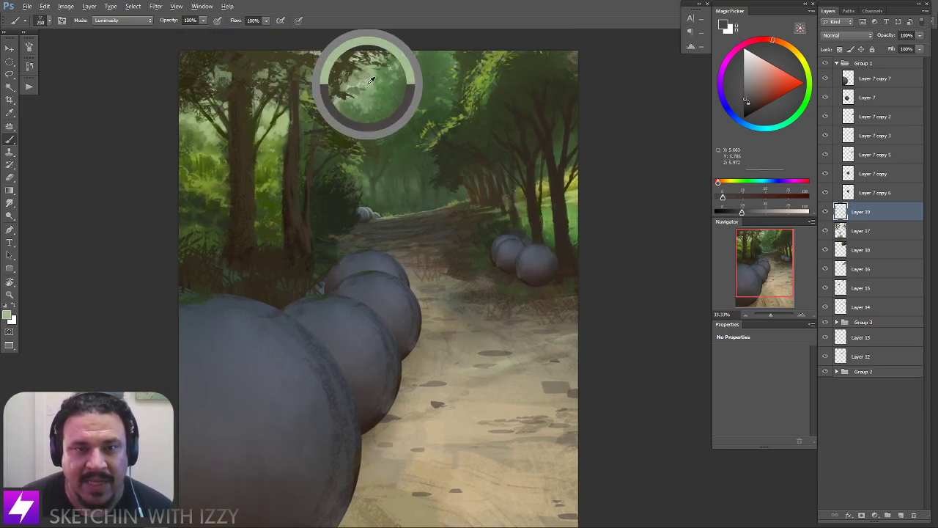
Try pale green speckled strokes across the distant part of the path, and undo them
{"action": "mouse_move", "coordinate": [409, 228]}
{"action": "left_mouse_down"}
{"action": "mouse_move", "coordinate": [434, 228]}
{"action": "mouse_move", "coordinate": [438, 217]}
{"action": "left_mouse_up"}
{"action": "mouse_move", "coordinate": [363, 243]}
{"action": "left_mouse_down"}
{"action": "mouse_move", "coordinate": [429, 237]}
{"action": "mouse_move", "coordinate": [428, 225]}
{"action": "mouse_move", "coordinate": [394, 230]}
{"action": "mouse_move", "coordinate": [382, 252]}
{"action": "mouse_move", "coordinate": [439, 226]}
{"action": "left_mouse_up"}
{"action": "key", "text": "ctrl+z"}
{"action": "key", "text": "bracketleft"}
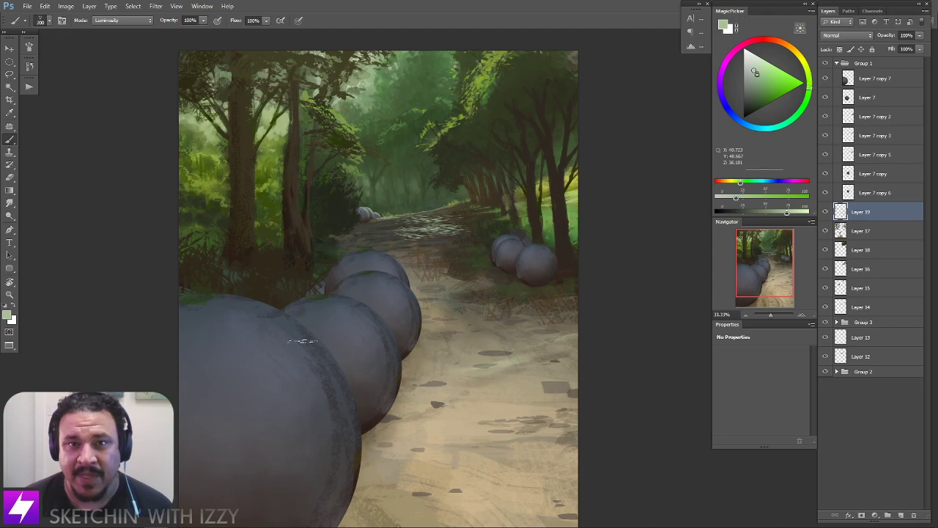
{"action": "key", "text": "ctrl+alt+z"}
{"action": "key", "text": "ctrl+alt+z"}
{"action": "left_click_drag", "start_coordinate": [448, 278], "coordinate": [447, 272]}
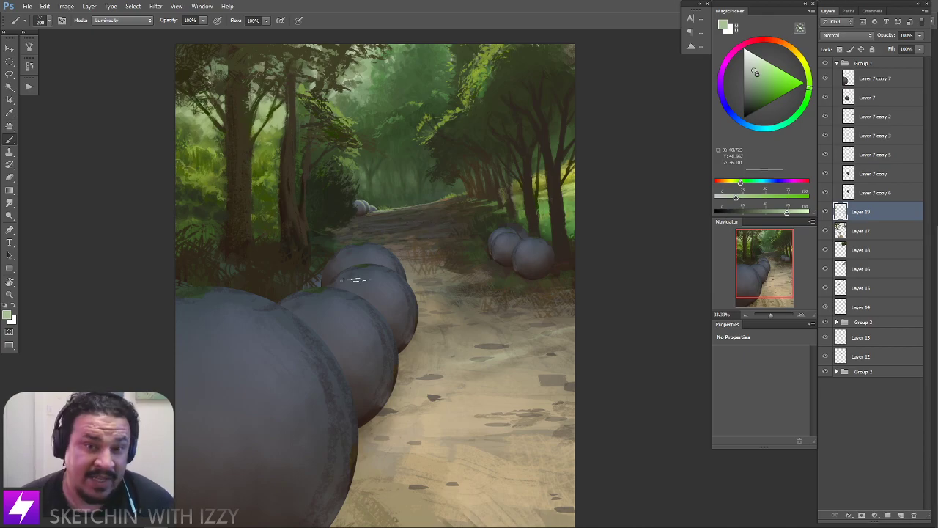
Try the Sampled Brush 7 10 preset with test strokes on the path, enlarging it to 200 px
{"action": "right_click", "coordinate": [435, 272]}
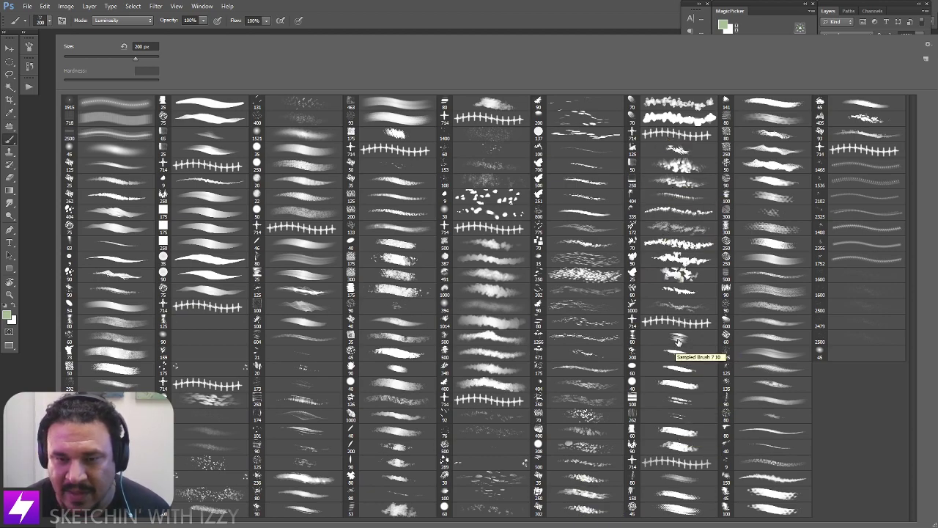
{"action": "double_click", "coordinate": [679, 341]}
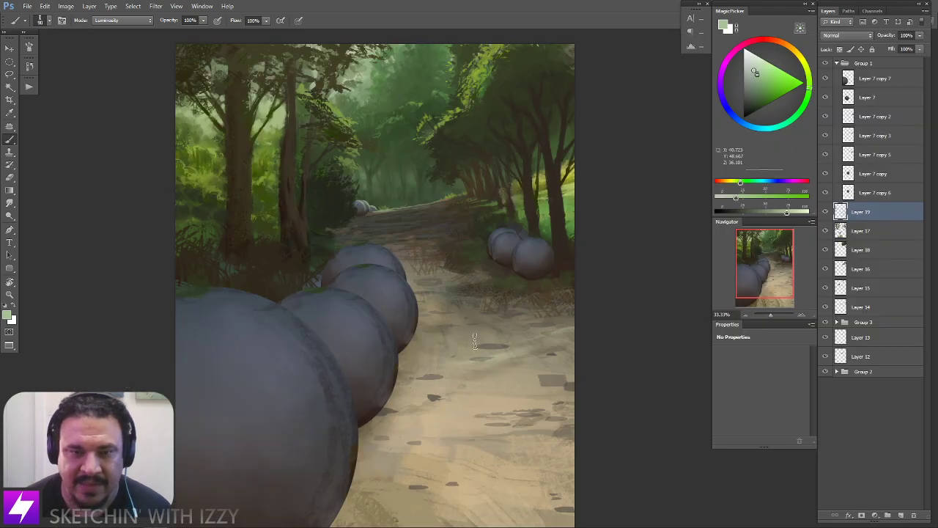
{"action": "left_click", "coordinate": [430, 261]}
{"action": "key", "text": "ctrl+z"}
{"action": "mouse_move", "coordinate": [486, 371]}
{"action": "left_mouse_down"}
{"action": "mouse_move", "coordinate": [495, 389]}
{"action": "mouse_move", "coordinate": [520, 353]}
{"action": "left_mouse_up"}
{"action": "key", "text": "ctrl+z"}
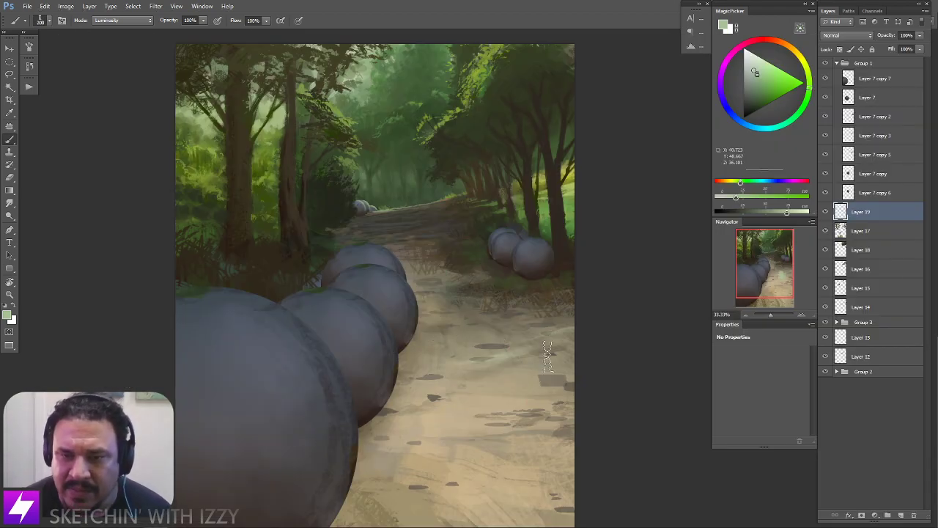
Try a textured round brush at 150 px with pale green test strokes down the middle of the path
{"action": "right_click", "coordinate": [288, 325]}
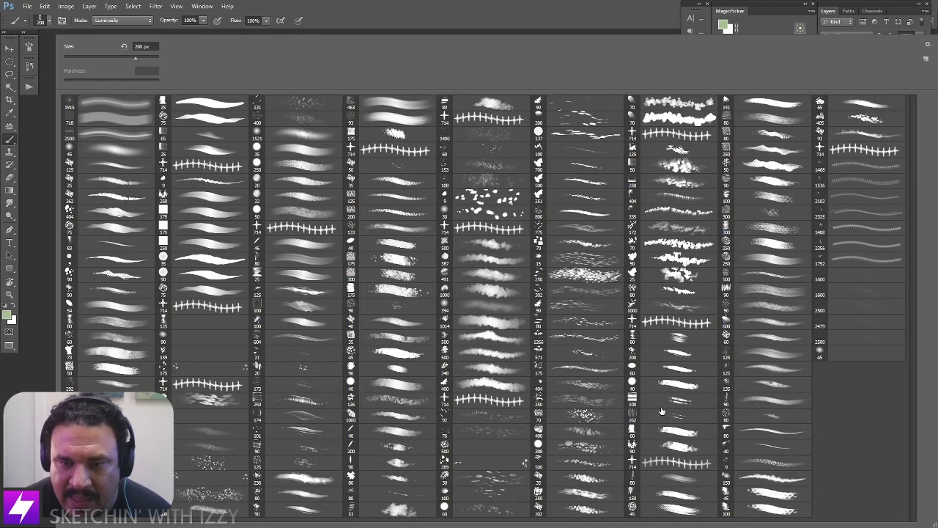
{"action": "left_click", "coordinate": [672, 479]}
{"action": "double_click", "coordinate": [677, 506]}
{"action": "left_click_drag", "start_coordinate": [451, 300], "coordinate": [453, 406]}
{"action": "key", "text": "ctrl+z"}
{"action": "mouse_move", "coordinate": [465, 265]}
{"action": "left_mouse_down"}
{"action": "mouse_move", "coordinate": [486, 348]}
{"action": "mouse_move", "coordinate": [532, 347]}
{"action": "left_mouse_up"}
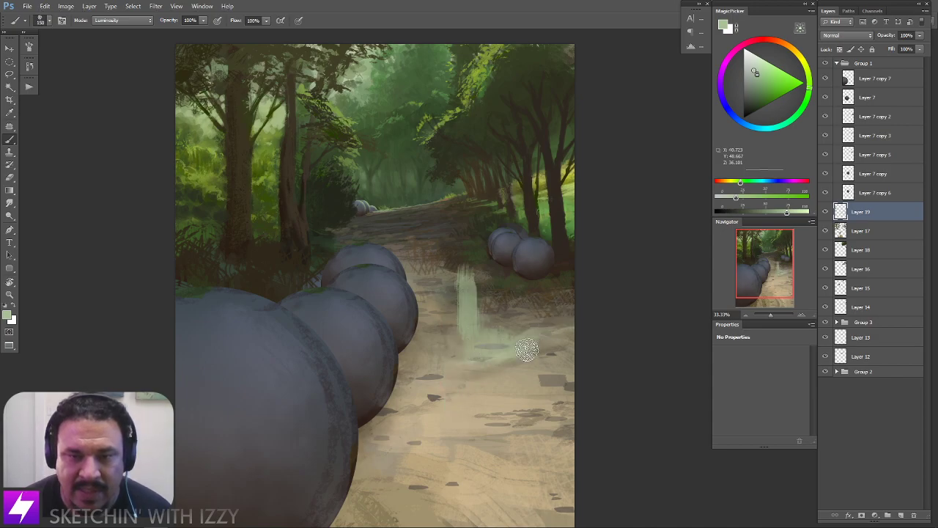
{"action": "key", "text": "ctrl+z"}
Try the textured round brush at 200% zoom on the grassy edge of the path, and undo the strokes
{"action": "key", "text": "ctrl+plus"}
{"action": "key", "text": "ctrl+plus"}
{"action": "key", "text": "ctrl+plus"}
{"action": "key", "text": "ctrl+plus"}
{"action": "mouse_move", "coordinate": [461, 215]}
{"action": "left_mouse_down"}
{"action": "mouse_move", "coordinate": [475, 250]}
{"action": "mouse_move", "coordinate": [535, 323]}
{"action": "left_mouse_up"}
{"action": "key", "text": "ctrl+z"}
{"action": "left_click_drag", "start_coordinate": [466, 157], "coordinate": [434, 170]}
{"action": "mouse_move", "coordinate": [431, 301]}
{"action": "left_mouse_down"}
{"action": "mouse_move", "coordinate": [478, 316]}
{"action": "mouse_move", "coordinate": [562, 275]}
{"action": "mouse_move", "coordinate": [429, 418]}
{"action": "left_mouse_up"}
{"action": "key", "text": "ctrl+z"}
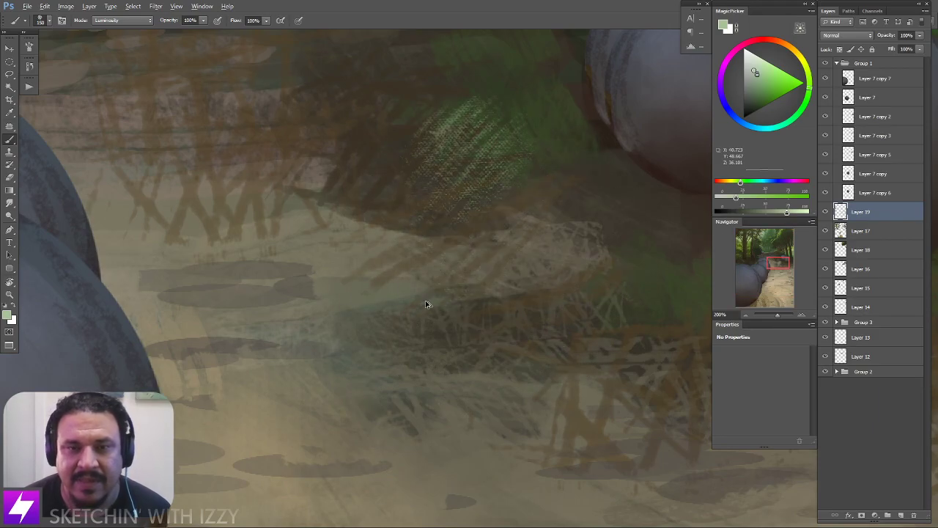
{"action": "key", "text": "ctrl+alt+z"}
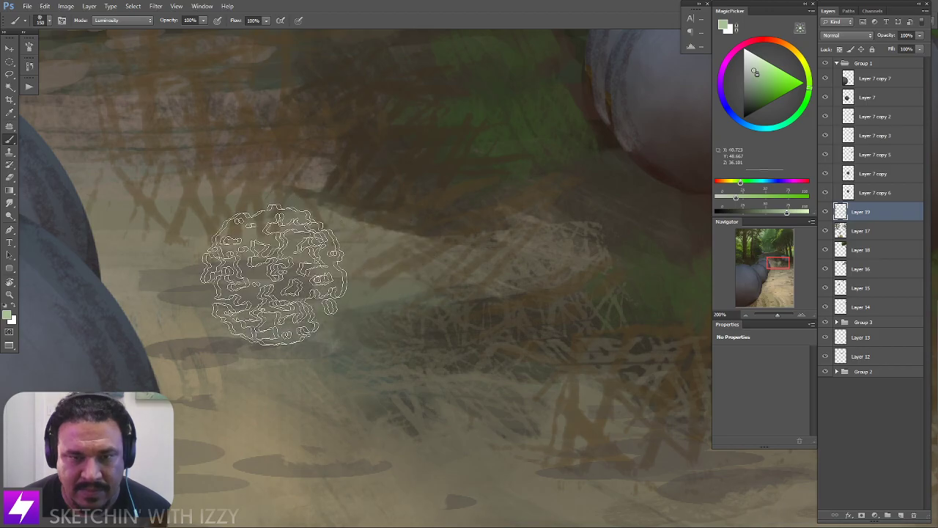
Try a narrow bristle brush at 125 px with pale green test strokes on the path, and undo them
{"action": "right_click", "coordinate": [211, 282]}
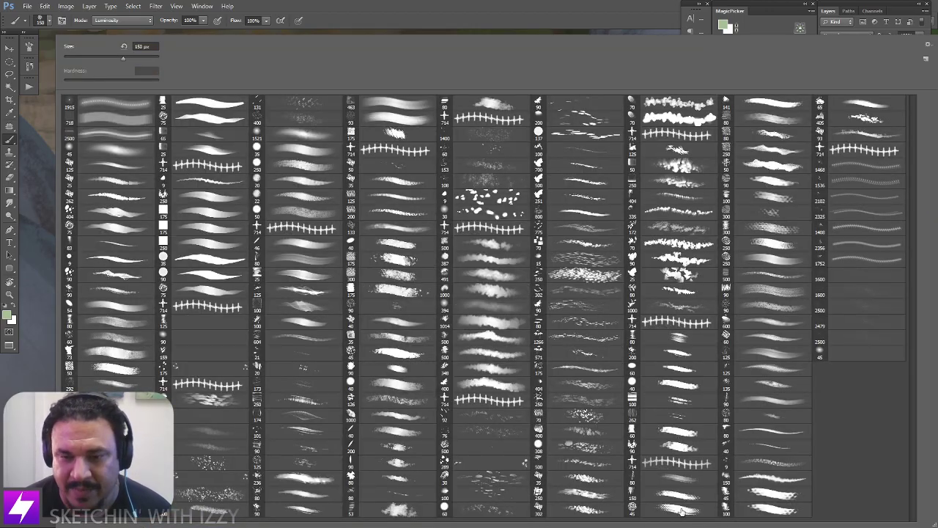
{"action": "left_click", "coordinate": [682, 496]}
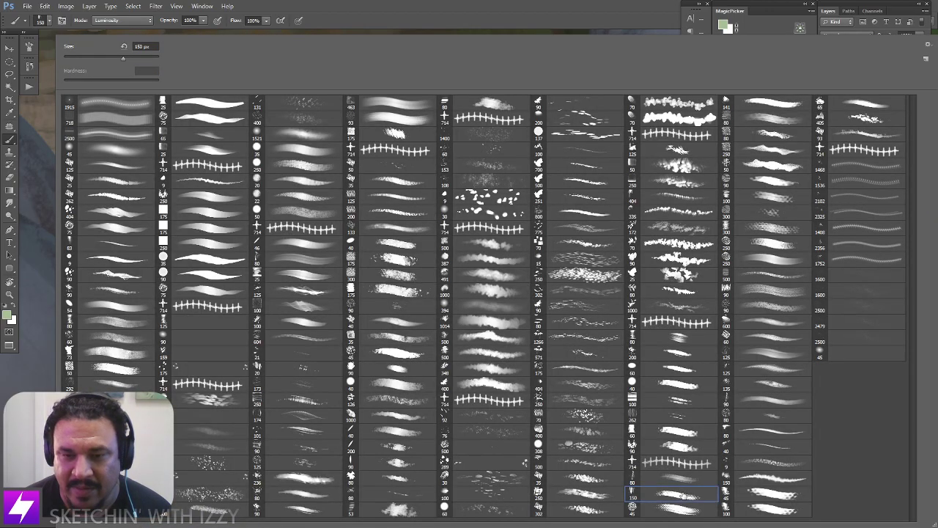
{"action": "key", "text": "Return"}
{"action": "key", "text": "["}
{"action": "left_click_drag", "start_coordinate": [482, 214], "coordinate": [495, 337]}
{"action": "key", "text": "ctrl+z"}
{"action": "left_click_drag", "start_coordinate": [501, 215], "coordinate": [520, 330]}
{"action": "left_click_drag", "start_coordinate": [525, 377], "coordinate": [565, 347]}
{"action": "key", "text": "ctrl+z"}
Compare the painting with and without Layer 19 while examining the path around the spheres
{"action": "key", "text": "ctrl+minus"}
{"action": "key", "text": "ctrl+minus"}
{"action": "mouse_move", "coordinate": [506, 338]}
{"action": "left_mouse_down"}
{"action": "mouse_move", "coordinate": [489, 318]}
{"action": "mouse_move", "coordinate": [496, 331]}
{"action": "mouse_move", "coordinate": [431, 314]}
{"action": "mouse_move", "coordinate": [431, 299]}
{"action": "left_mouse_up"}
{"action": "key", "text": "ctrl+minus"}
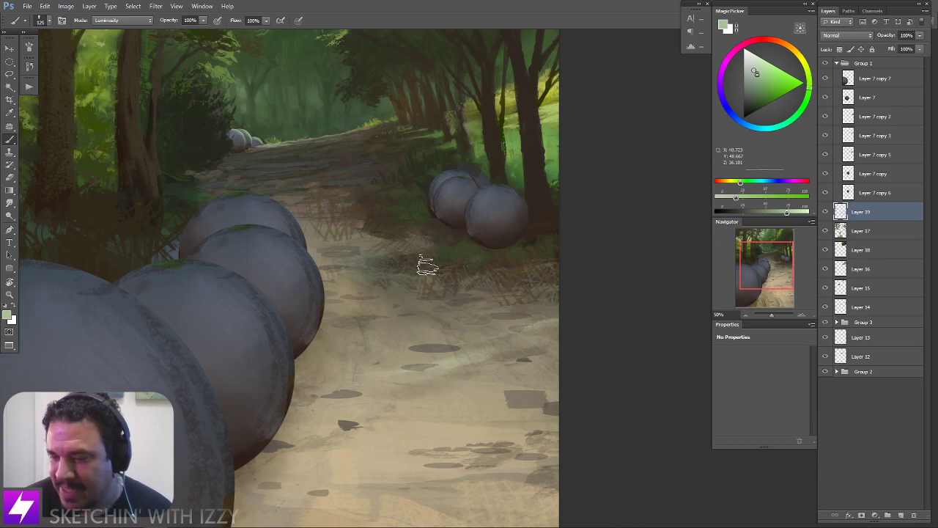
{"action": "mouse_move", "coordinate": [363, 309]}
{"action": "left_mouse_down"}
{"action": "mouse_move", "coordinate": [388, 283]}
{"action": "mouse_move", "coordinate": [398, 250]}
{"action": "left_mouse_up"}
{"action": "left_click_drag", "start_coordinate": [402, 295], "coordinate": [404, 263]}
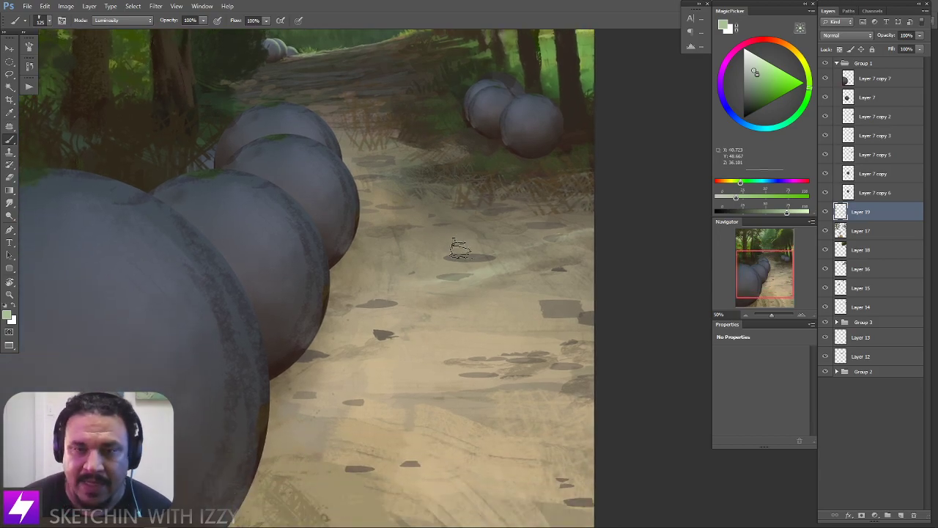
{"action": "scroll", "coordinate": [436, 267], "scroll_direction": "down", "scroll_amount": 1}
{"action": "left_click_drag", "start_coordinate": [447, 314], "coordinate": [427, 280]}
{"action": "left_click", "coordinate": [826, 212]}
{"action": "left_click", "coordinate": [825, 211]}
{"action": "left_click_drag", "start_coordinate": [476, 297], "coordinate": [462, 302]}
Switch to a round textured brush preset and test it with pale green on the upper part of the path
{"action": "right_click", "coordinate": [157, 196]}
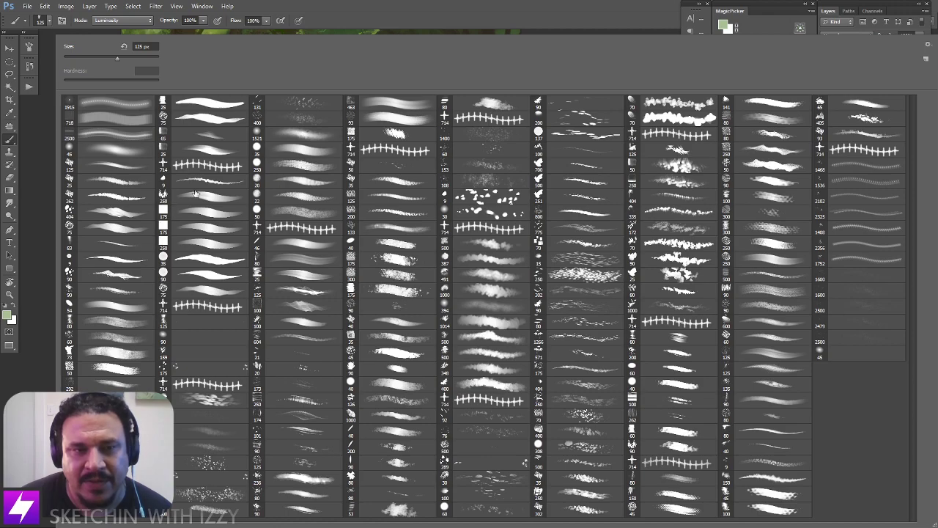
{"action": "double_click", "coordinate": [203, 123]}
{"action": "key", "text": "ctrl+plus"}
{"action": "mouse_move", "coordinate": [409, 232]}
{"action": "left_mouse_down"}
{"action": "mouse_move", "coordinate": [428, 273]}
{"action": "mouse_move", "coordinate": [410, 295]}
{"action": "mouse_move", "coordinate": [426, 330]}
{"action": "mouse_move", "coordinate": [511, 243]}
{"action": "left_mouse_up"}
{"action": "key", "text": "ctrl+z"}
{"action": "left_click_drag", "start_coordinate": [403, 251], "coordinate": [437, 289]}
Paint muted grey-brown and olive-grey tones, sampled from the path, along its middle section beside the spheres
{"action": "key", "text": "r"}
{"action": "left_click_drag", "start_coordinate": [540, 171], "coordinate": [453, 191]}
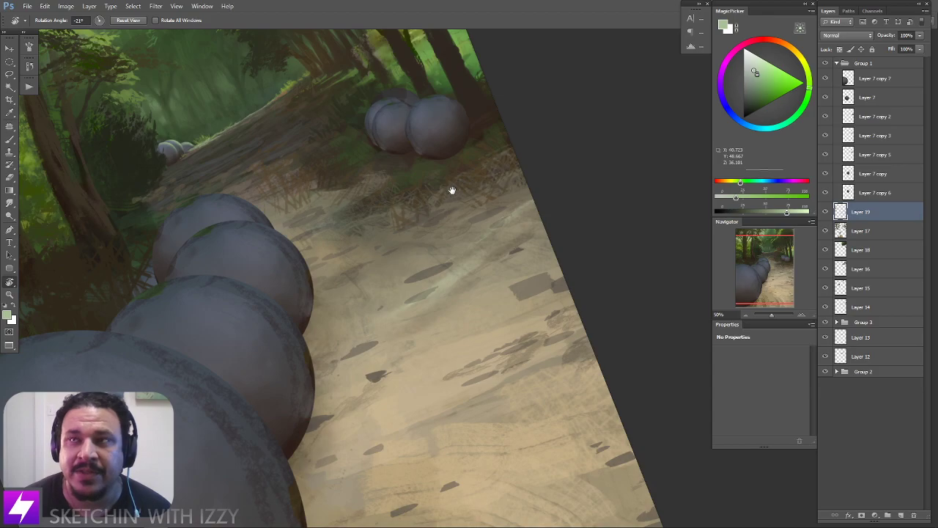
{"action": "key", "text": "b"}
{"action": "left_click", "coordinate": [488, 215], "text": "alt"}
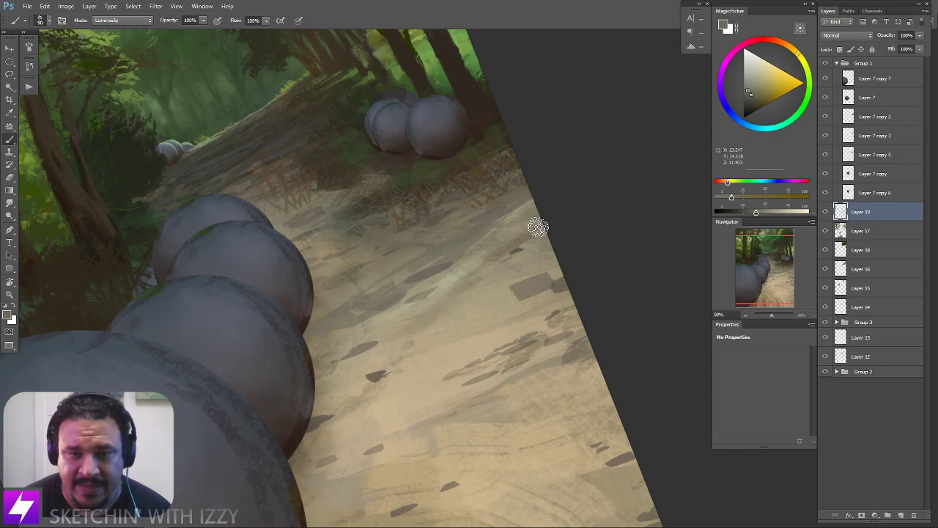
{"action": "left_click", "coordinate": [480, 250], "text": "alt"}
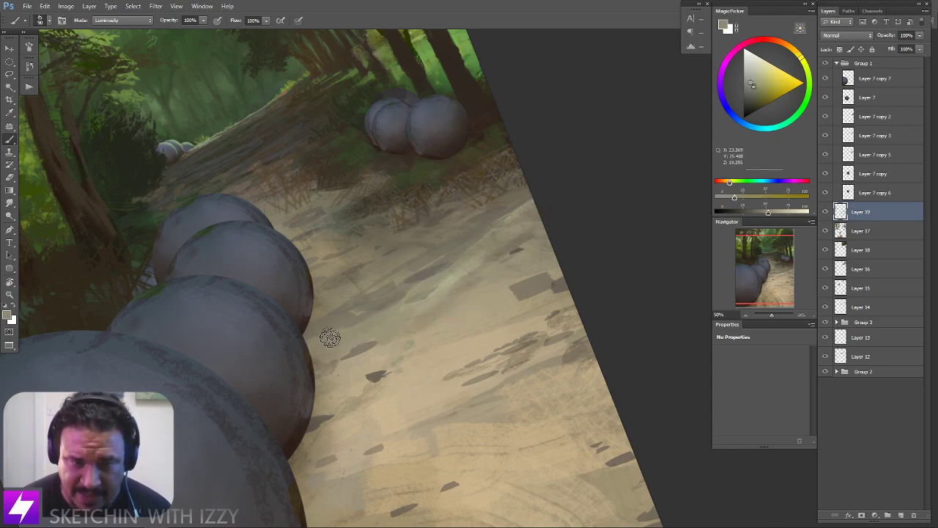
{"action": "key", "text": "Escape"}
{"action": "key", "text": "ctrl+minus"}
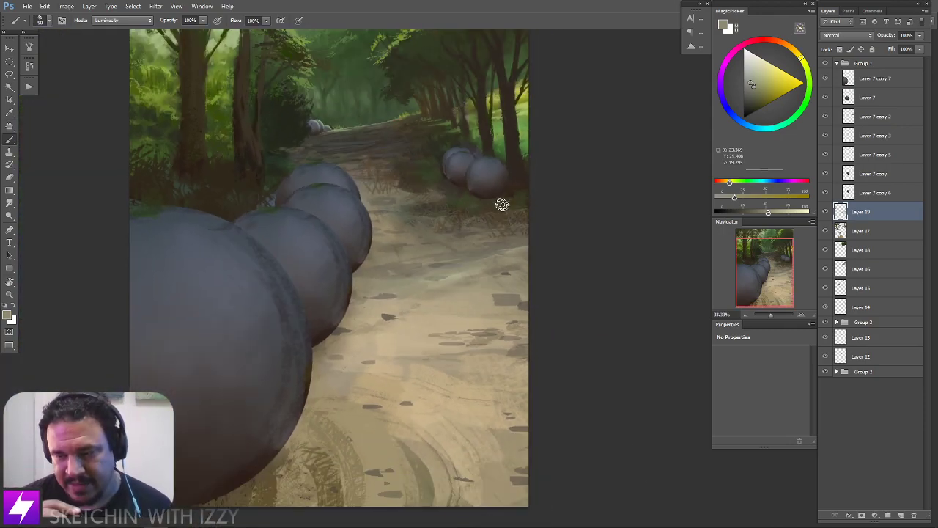
Sample a light tone from the path and paint it across the middle of the path toward its right edge
{"action": "left_click_drag", "start_coordinate": [478, 324], "coordinate": [464, 325]}
{"action": "left_click", "coordinate": [444, 279], "text": "alt"}
{"action": "key", "text": "]"}
{"action": "key", "text": "]"}
{"action": "key", "text": "["}
{"action": "left_click_drag", "start_coordinate": [446, 270], "coordinate": [549, 243]}
Sample sandy tan from the path, set the brush to 150 px and paint broad strokes down the right foreground
{"action": "key", "text": "bracketright"}
{"action": "key", "text": "bracketright"}
{"action": "key", "text": "bracketright"}
{"action": "key", "text": "bracketright"}
{"action": "key", "text": "bracketright"}
{"action": "key", "text": "bracketright"}
{"action": "key", "text": "bracketright"}
{"action": "left_click", "coordinate": [375, 355], "text": "alt"}
{"action": "key", "text": "bracketleft"}
{"action": "key", "text": "bracketleft"}
{"action": "key", "text": "bracketleft"}
{"action": "left_click_drag", "start_coordinate": [427, 335], "coordinate": [412, 337]}
{"action": "key", "text": "bracketleft"}
{"action": "key", "text": "bracketleft"}
{"action": "left_click_drag", "start_coordinate": [419, 369], "coordinate": [483, 477]}
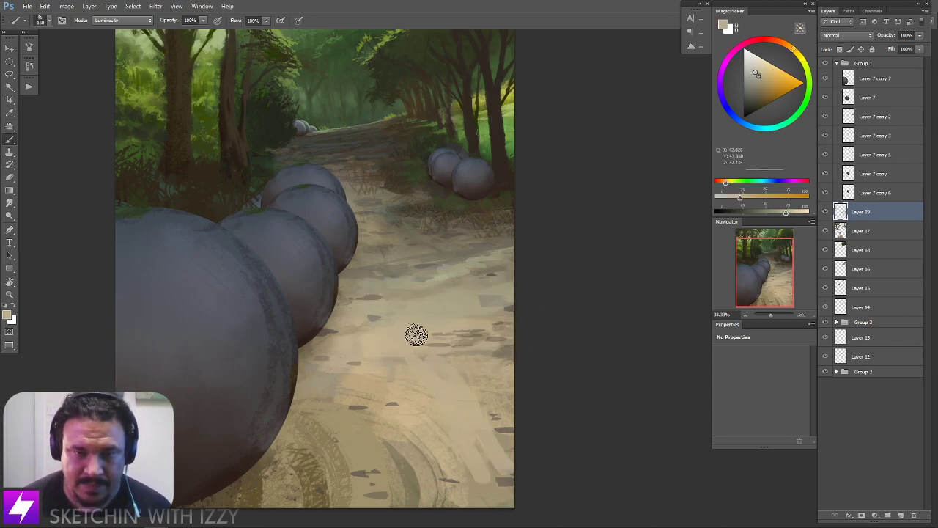
Enlarge the brush to 200 px and blend sampled greenish grey and tan over the right side of the path
{"action": "left_click", "coordinate": [449, 269], "text": "alt"}
{"action": "key", "text": "bracketright"}
{"action": "key", "text": "bracketright"}
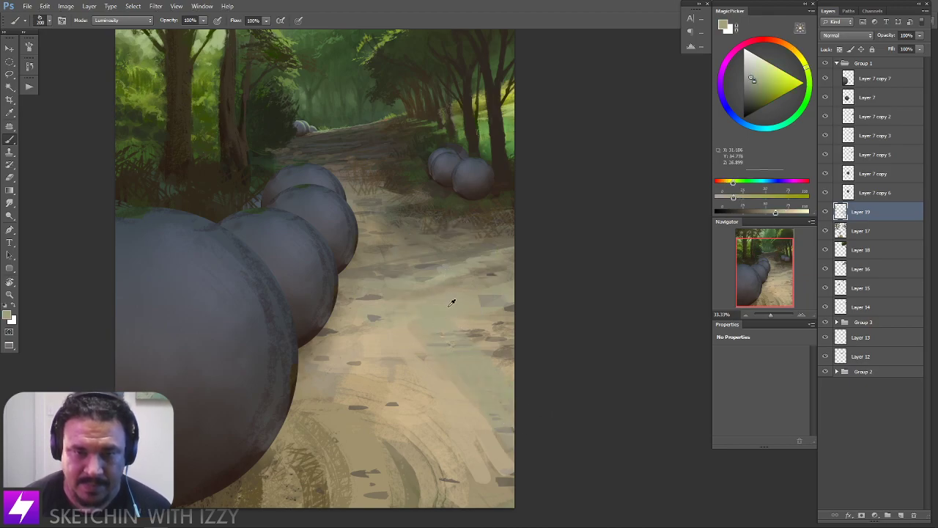
{"action": "left_click", "coordinate": [445, 269], "text": "alt"}
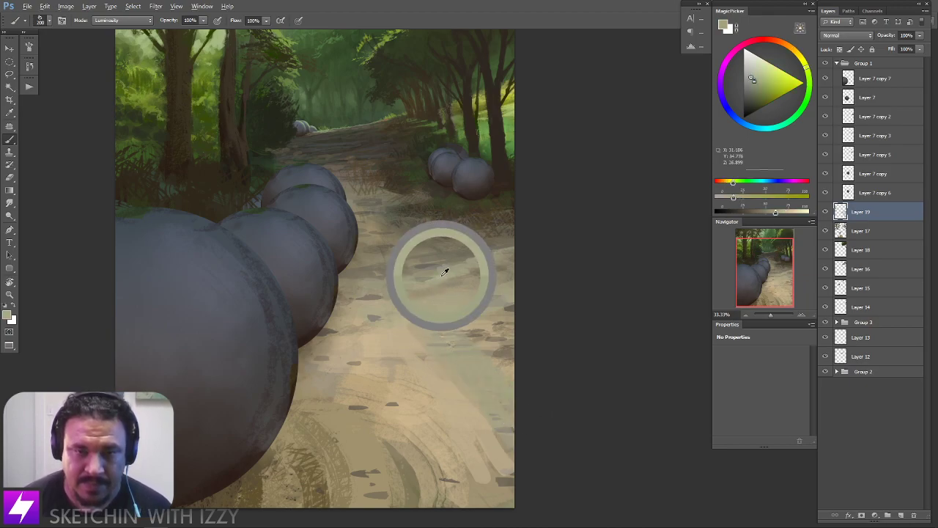
{"action": "left_click", "coordinate": [459, 314], "text": "alt"}
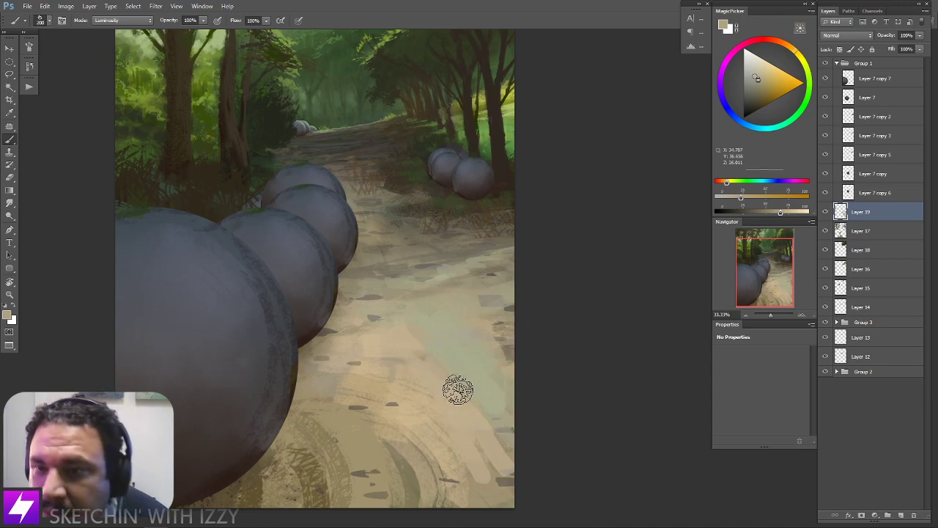
Compare the painting with the spheres in Group 1 hidden and shown, and examine the whole path
{"action": "left_click", "coordinate": [825, 64]}
{"action": "left_click", "coordinate": [825, 64]}
{"action": "left_click_drag", "start_coordinate": [428, 331], "coordinate": [457, 356]}
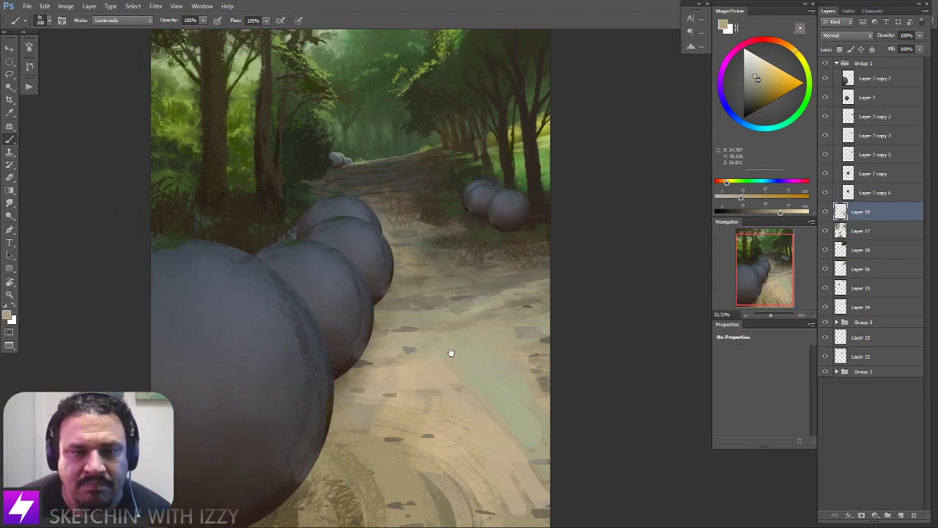
{"action": "left_click_drag", "start_coordinate": [449, 315], "coordinate": [446, 335]}
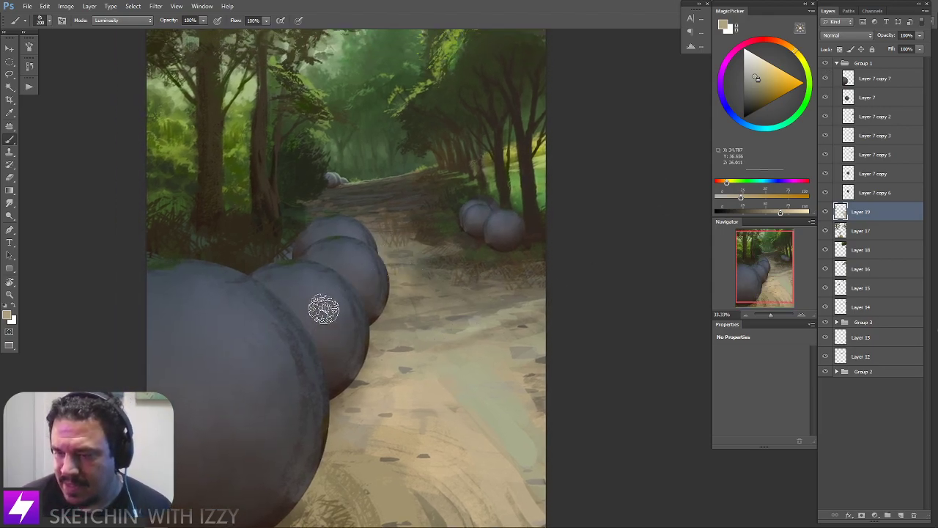
Choose a flat, square-edged brush preset for painting textured strokes in the trees and foliage
{"action": "right_click", "coordinate": [198, 276]}
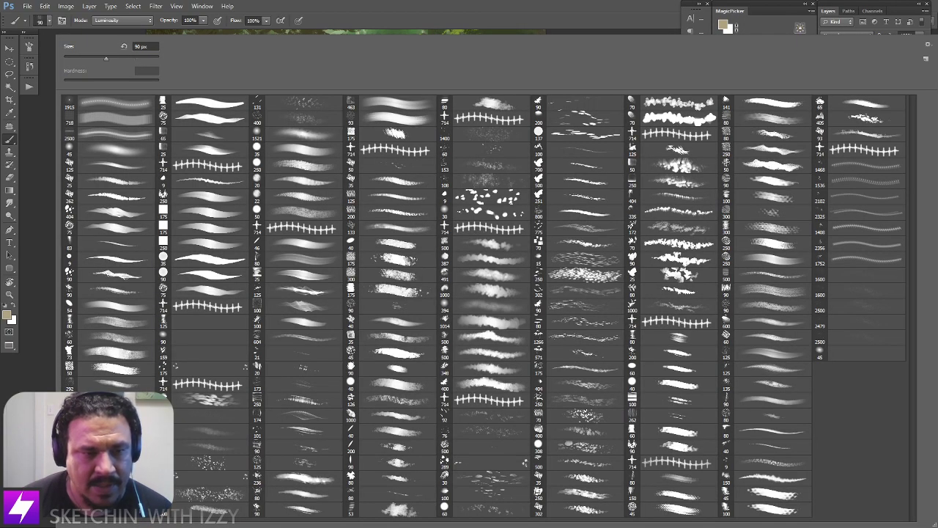
{"action": "double_click", "coordinate": [141, 400]}
{"action": "key", "text": "ctrl+plus"}
{"action": "left_click_drag", "start_coordinate": [335, 260], "coordinate": [401, 308]}
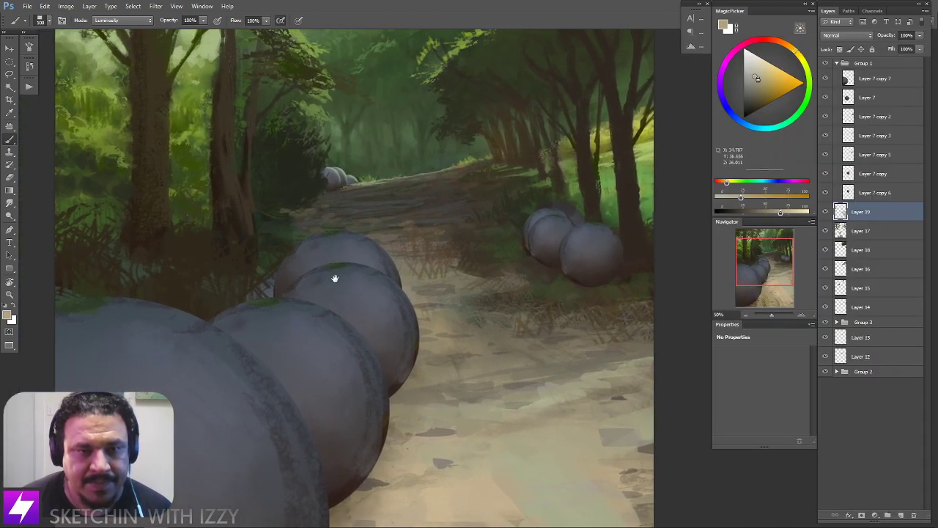
{"action": "left_click_drag", "start_coordinate": [329, 279], "coordinate": [439, 300]}
{"action": "left_click_drag", "start_coordinate": [320, 199], "coordinate": [375, 291]}
{"action": "left_click_drag", "start_coordinate": [327, 274], "coordinate": [327, 279]}
Sample olive green from the foliage beside the large left tree and paint strokes there, reducing the brush to 90 px
{"action": "left_click", "coordinate": [263, 239], "text": "alt"}
{"action": "key", "text": "bracketright"}
{"action": "key", "text": "bracketright"}
{"action": "key", "text": "bracketright"}
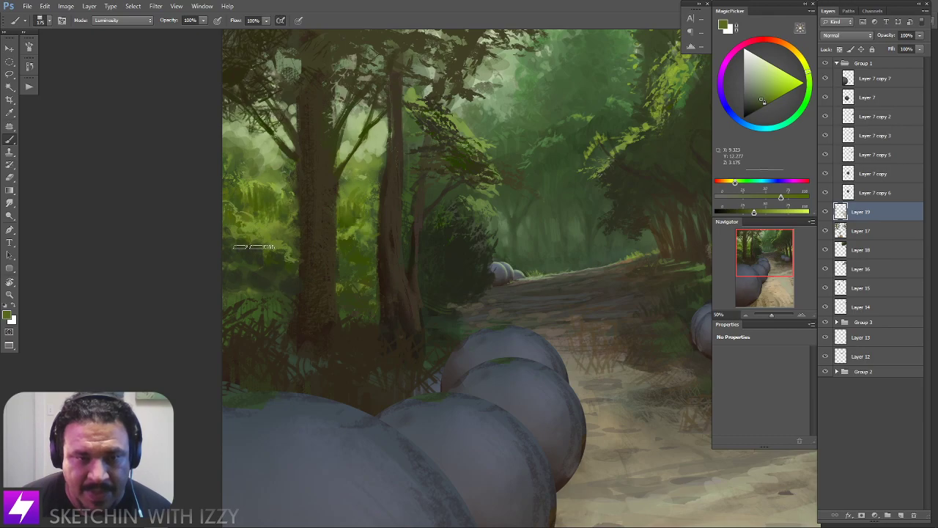
{"action": "key", "text": "bracketleft"}
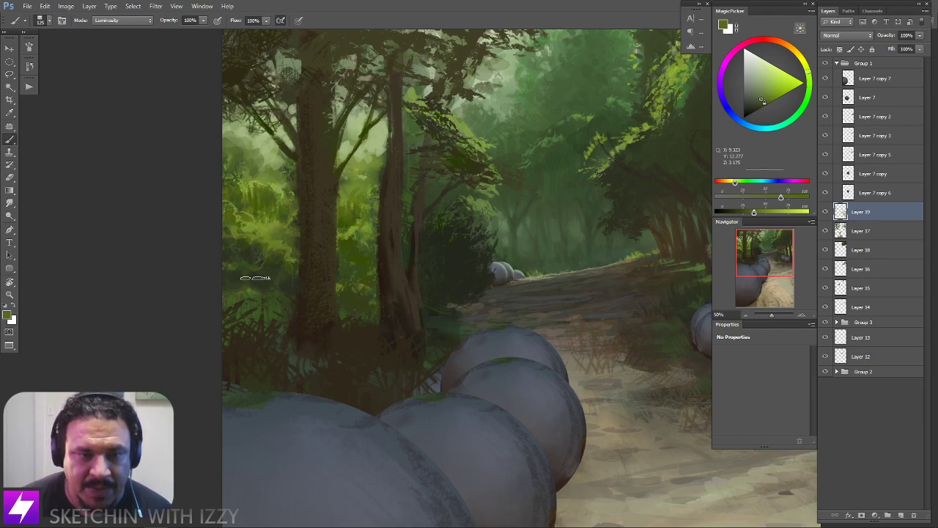
{"action": "key", "text": "bracketleft"}
{"action": "key", "text": "bracketleft"}
{"action": "key", "text": "bracketleft"}
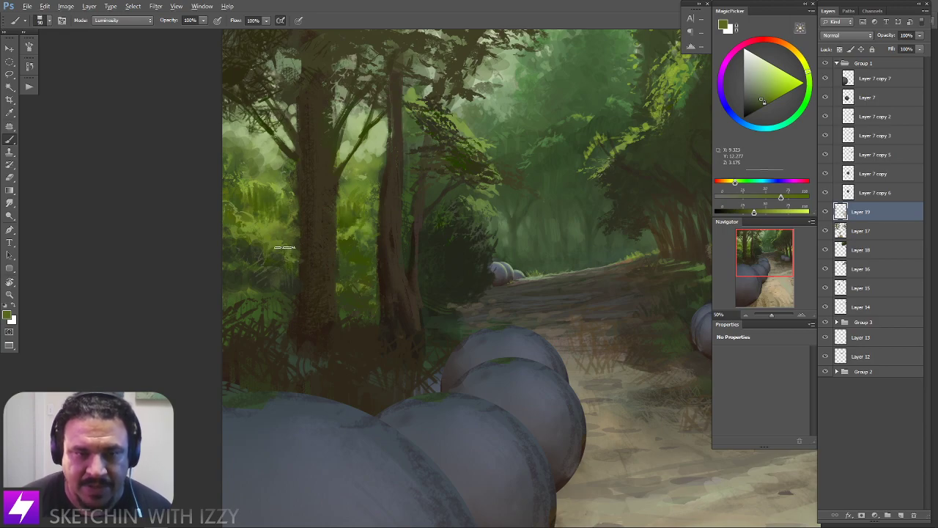
Sample neighbouring greens and dab them into the foliage beside and between the left tree trunks, ending on a dark green
{"action": "left_click", "coordinate": [273, 268], "text": "alt"}
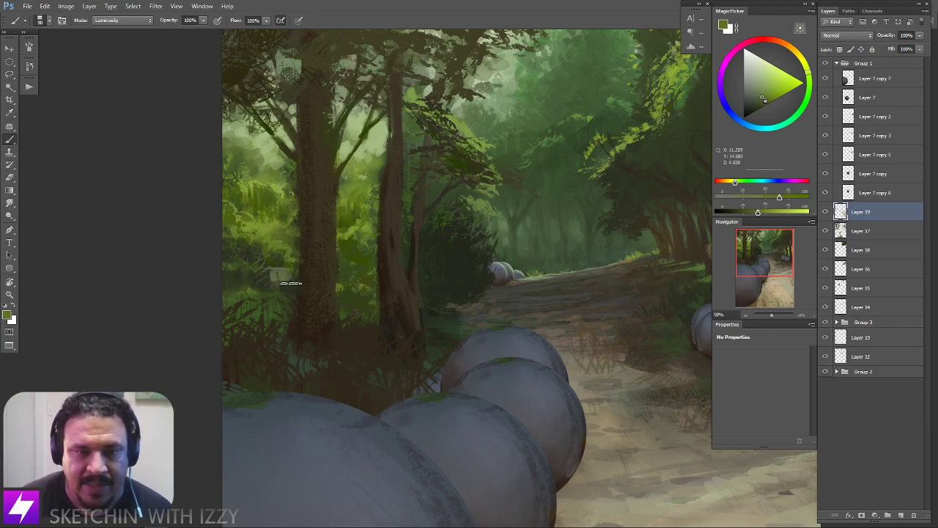
{"action": "left_click", "coordinate": [276, 277], "text": "alt"}
{"action": "mouse_move", "coordinate": [337, 316]}
{"action": "left_mouse_down"}
{"action": "mouse_move", "coordinate": [312, 302]}
{"action": "mouse_move", "coordinate": [316, 277]}
{"action": "mouse_move", "coordinate": [323, 281]}
{"action": "left_mouse_up"}
{"action": "left_click", "coordinate": [319, 213], "text": "alt"}
{"action": "left_click", "coordinate": [321, 213], "text": "alt"}
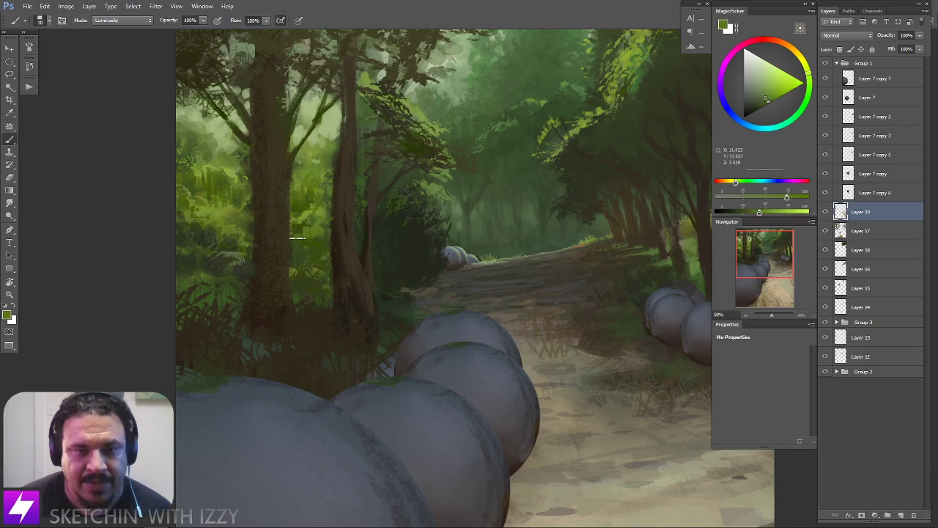
{"action": "left_click", "coordinate": [303, 232], "text": "alt"}
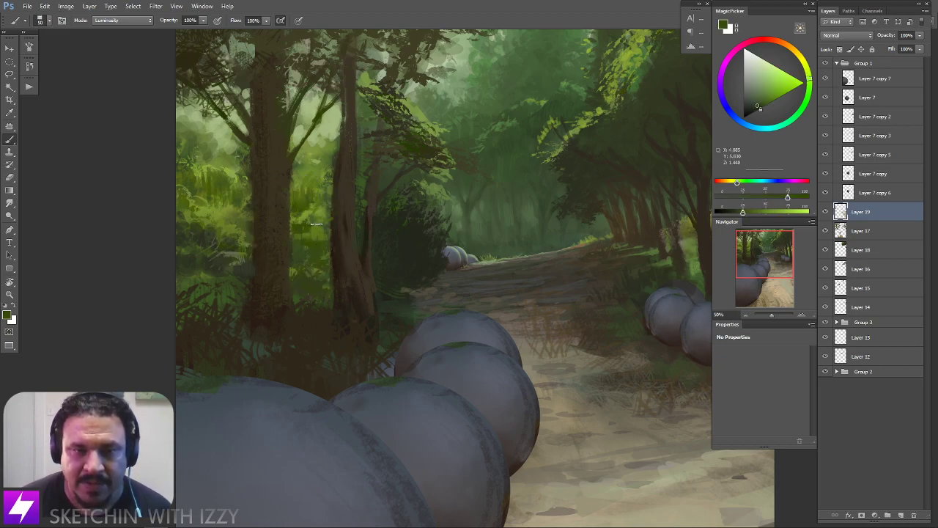
Dab dark green into the foliage left of the large trunk, undo the last stroke, and set the brush to 70 px
{"action": "key", "text": "bracketright"}
{"action": "key", "text": "bracketright"}
{"action": "key", "text": "bracketright"}
{"action": "key", "text": "bracketright"}
{"action": "key", "text": "bracketright"}
{"action": "mouse_move", "coordinate": [257, 276]}
{"action": "left_mouse_down"}
{"action": "mouse_move", "coordinate": [274, 283]}
{"action": "mouse_move", "coordinate": [297, 268]}
{"action": "left_mouse_up"}
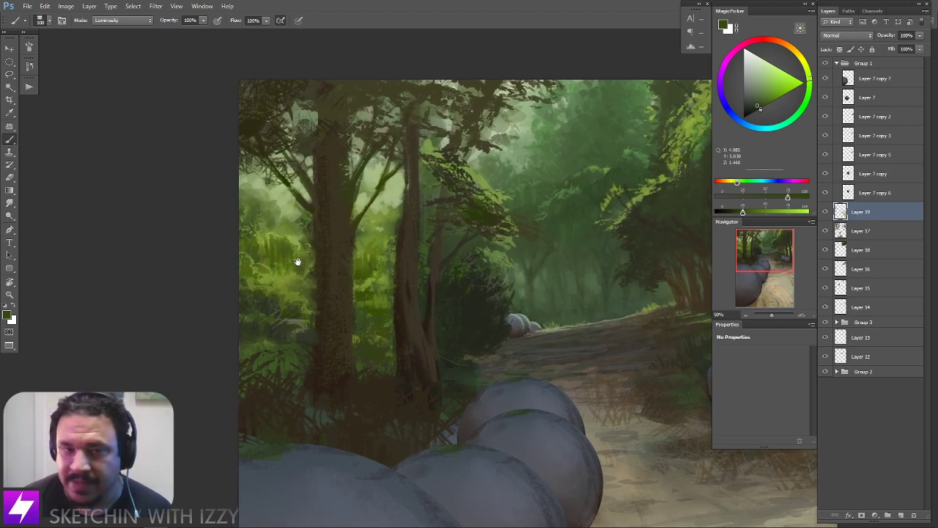
{"action": "key", "text": "bracketleft"}
{"action": "left_click", "coordinate": [280, 211]}
{"action": "left_click_drag", "start_coordinate": [280, 230], "coordinate": [282, 223]}
{"action": "key", "text": "ctrl+z"}
{"action": "key", "text": "bracketleft"}
{"action": "key", "text": "bracketleft"}
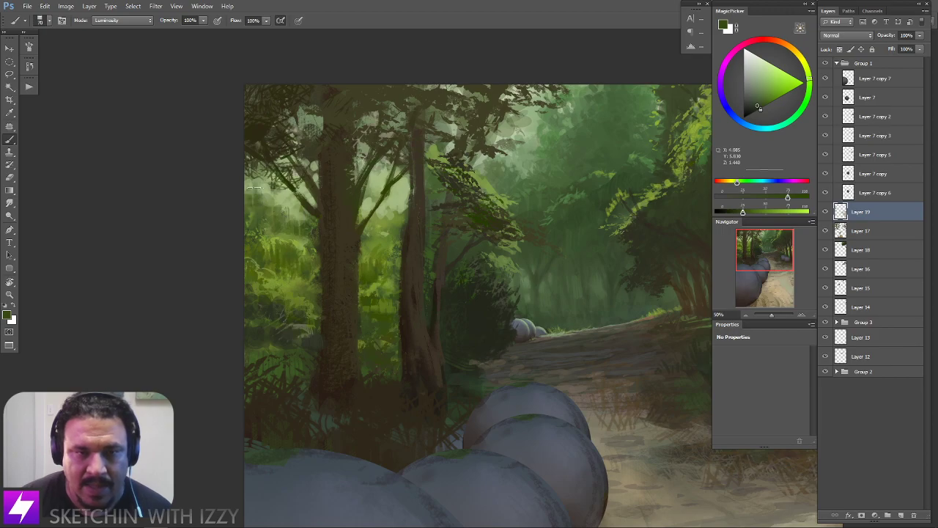
Flip the canvas horizontally and check the whole composition in mirror view
{"action": "key", "text": "ctrl+minus"}
{"action": "mouse_move", "coordinate": [403, 389]}
{"action": "left_mouse_down"}
{"action": "mouse_move", "coordinate": [393, 348]}
{"action": "mouse_move", "coordinate": [360, 369]}
{"action": "mouse_move", "coordinate": [413, 316]}
{"action": "left_mouse_up"}
{"action": "key", "text": "ctrl+minus"}
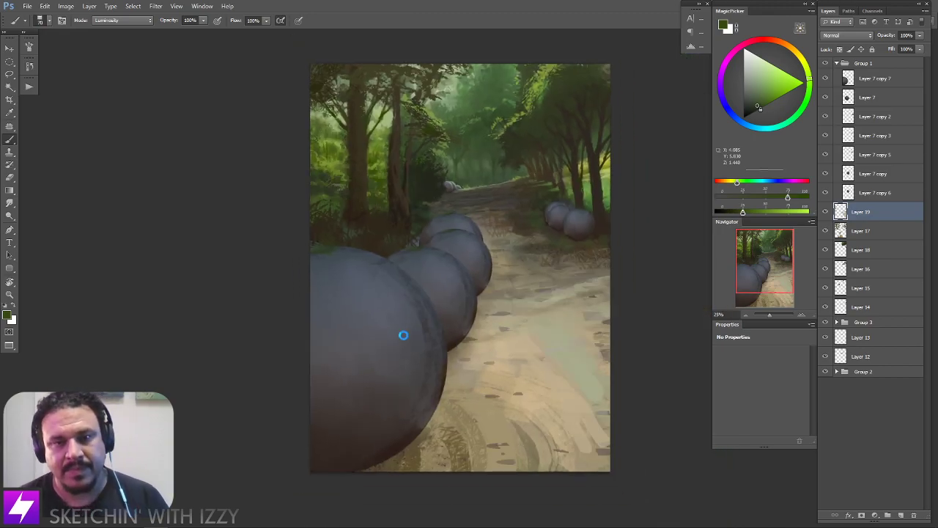
{"action": "key", "text": "ctrl+shift+h"}
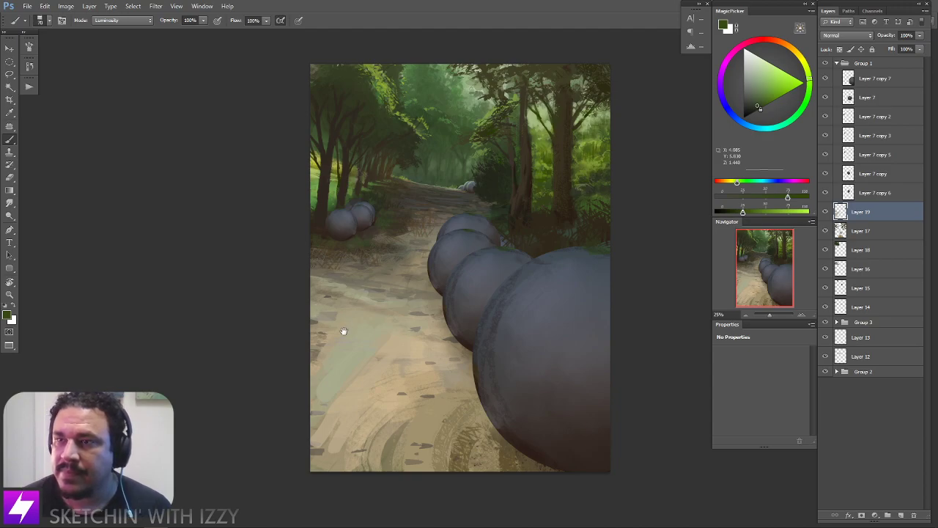
{"action": "left_click_drag", "start_coordinate": [344, 332], "coordinate": [309, 311]}
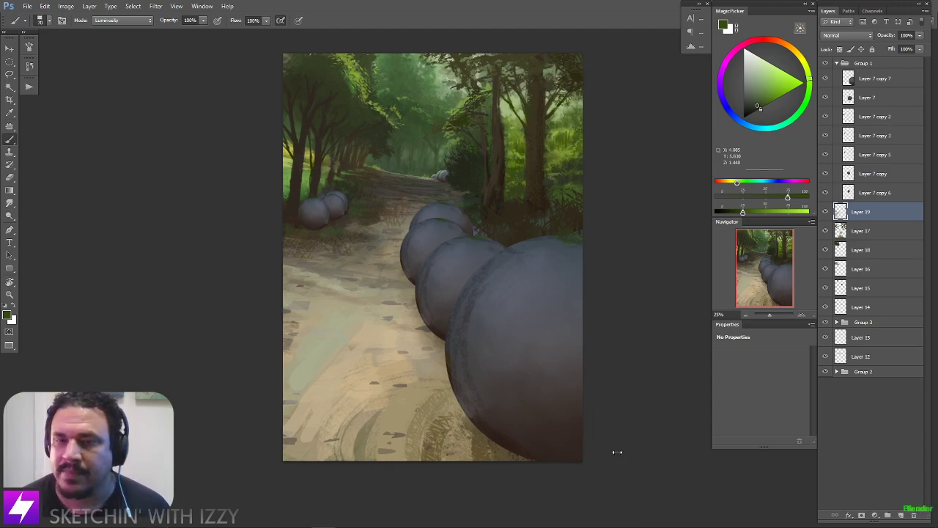
{"action": "left_click_drag", "start_coordinate": [352, 314], "coordinate": [344, 305]}
{"action": "left_click_drag", "start_coordinate": [390, 268], "coordinate": [384, 287]}
{"action": "left_click_drag", "start_coordinate": [329, 263], "coordinate": [353, 283]}
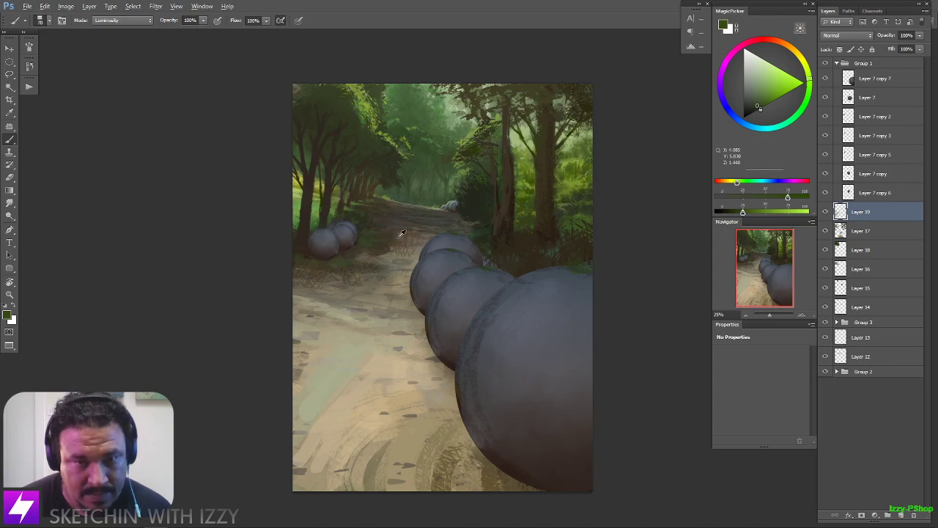
Sample muted olive and brown tones from the upper path and paint short strokes across it between the spheres
{"action": "left_click", "coordinate": [424, 231], "text": "alt"}
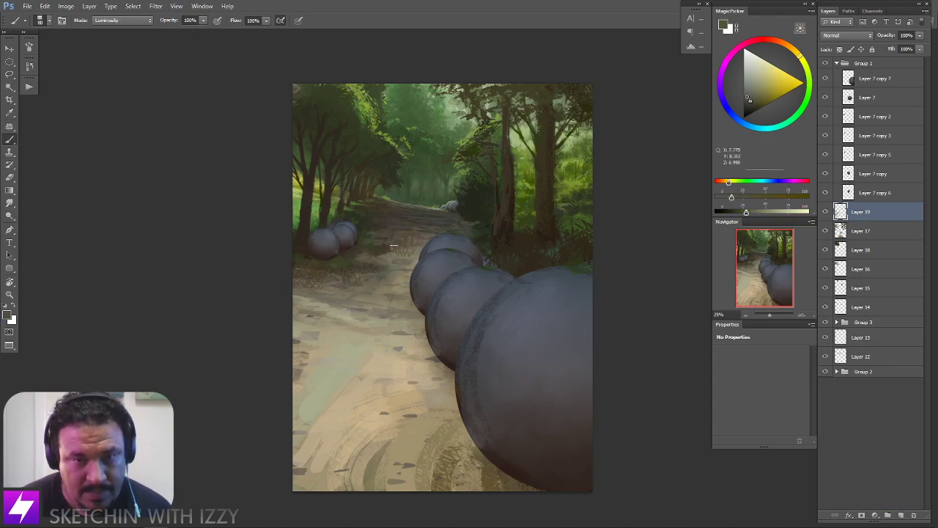
{"action": "left_click", "coordinate": [412, 233], "text": "alt"}
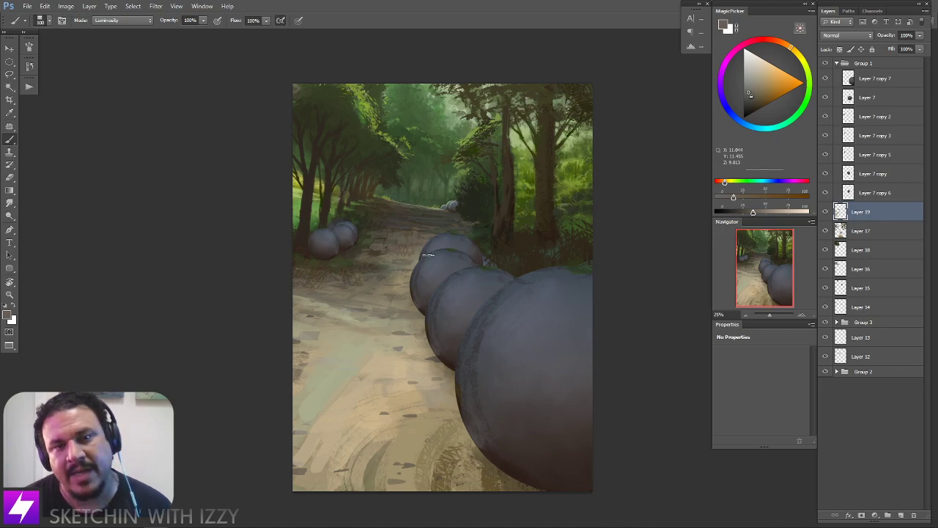
{"action": "key", "text": "r"}
{"action": "mouse_move", "coordinate": [494, 278]}
{"action": "left_mouse_down"}
{"action": "mouse_move", "coordinate": [494, 297]}
{"action": "mouse_move", "coordinate": [507, 267]}
{"action": "mouse_move", "coordinate": [503, 288]}
{"action": "left_mouse_up"}
{"action": "left_click_drag", "start_coordinate": [456, 278], "coordinate": [483, 254]}
{"action": "left_click_drag", "start_coordinate": [522, 209], "coordinate": [507, 199]}
{"action": "key", "text": "ctrl+plus"}
{"action": "left_click_drag", "start_coordinate": [389, 241], "coordinate": [426, 263]}
{"action": "key", "text": "b"}
{"action": "left_click", "coordinate": [430, 241], "text": "alt"}
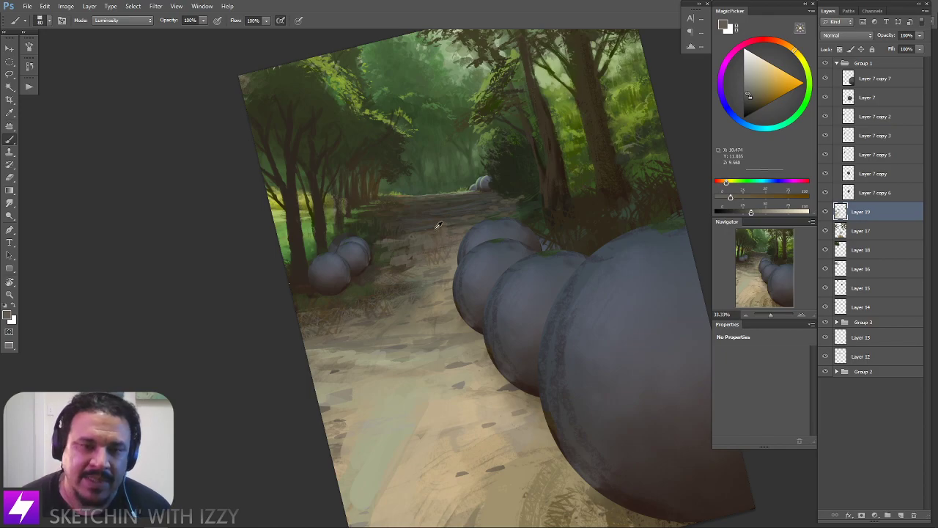
{"action": "left_click", "coordinate": [421, 224], "text": "alt"}
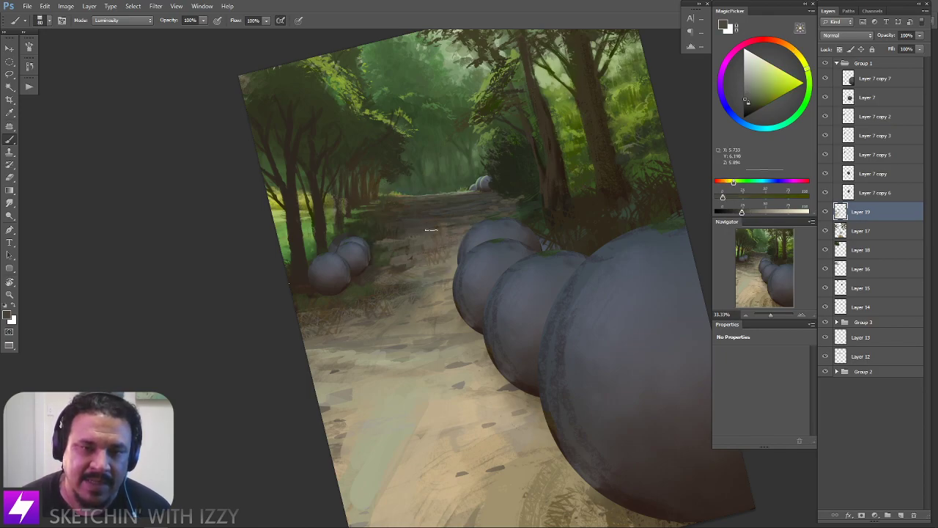
Paint dark grey strokes across the shaded upper path beside the two small spheres, rotating the canvas to suit the strokes
{"action": "key", "text": "r"}
{"action": "mouse_move", "coordinate": [494, 189]}
{"action": "left_mouse_down"}
{"action": "mouse_move", "coordinate": [505, 199]}
{"action": "mouse_move", "coordinate": [442, 237]}
{"action": "mouse_move", "coordinate": [460, 195]}
{"action": "mouse_move", "coordinate": [474, 203]}
{"action": "left_mouse_up"}
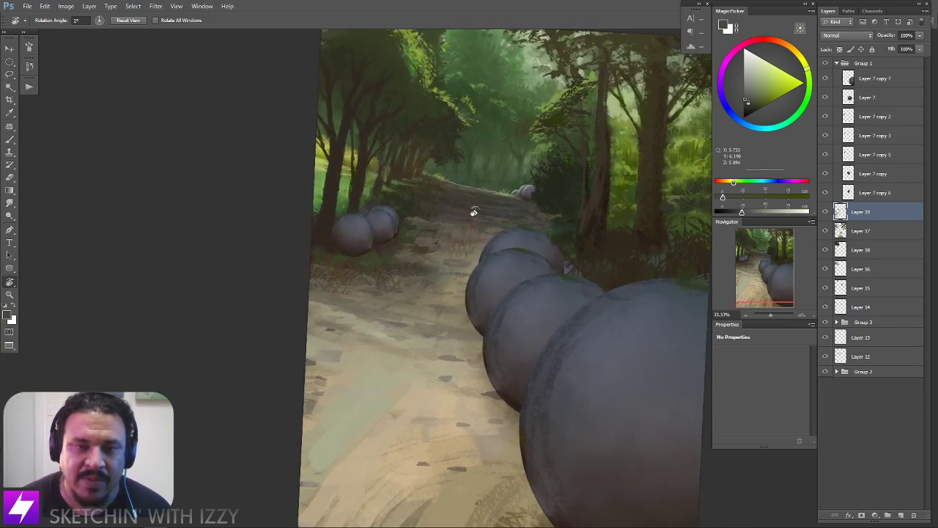
{"action": "key", "text": "b"}
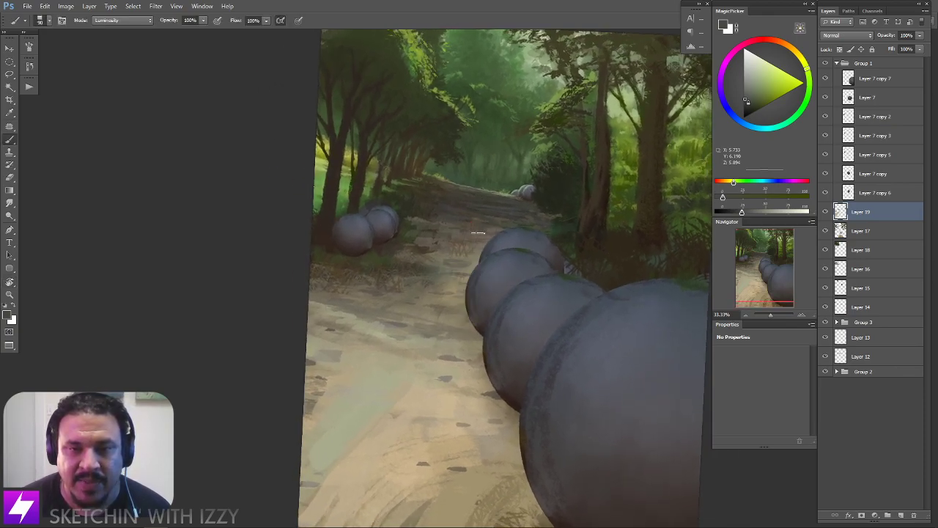
{"action": "key", "text": "r"}
{"action": "mouse_move", "coordinate": [489, 235]}
{"action": "left_mouse_down"}
{"action": "mouse_move", "coordinate": [473, 245]}
{"action": "mouse_move", "coordinate": [440, 241]}
{"action": "left_mouse_up"}
{"action": "key", "text": "b"}
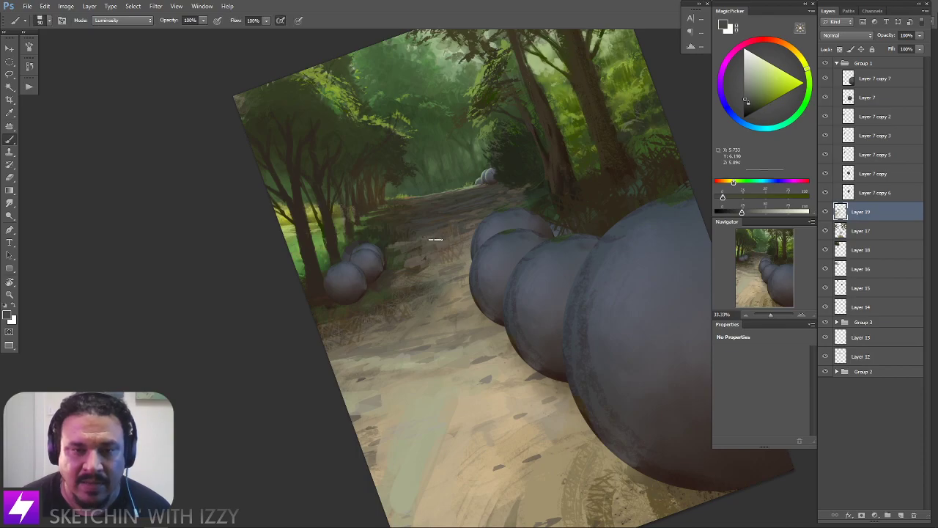
{"action": "key", "text": "Escape"}
{"action": "key", "text": "space"}
{"action": "left_click_drag", "start_coordinate": [483, 216], "coordinate": [496, 212]}
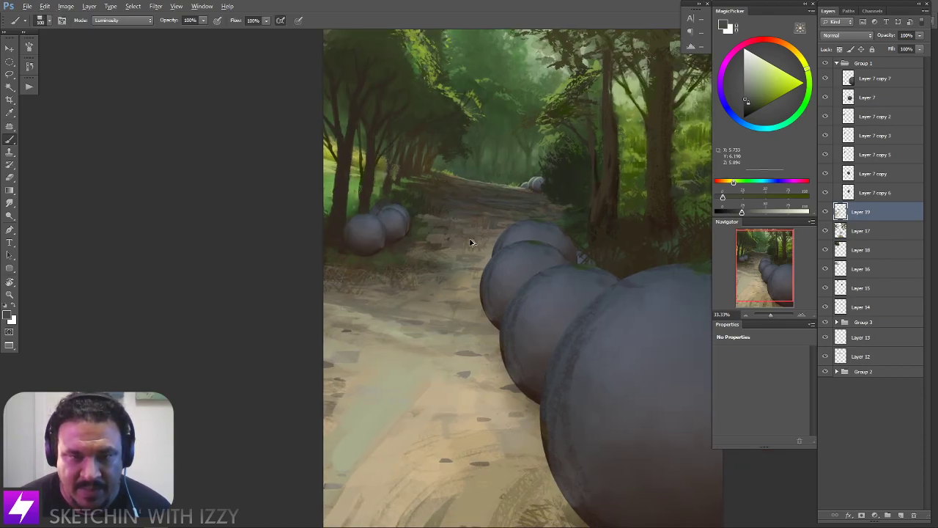
Try broad dark strokes in Luminosity mode at 175 px over the middle of the path and remove them
{"action": "key", "text": "bracketright"}
{"action": "key", "text": "bracketright"}
{"action": "mouse_move", "coordinate": [407, 314]}
{"action": "left_mouse_down"}
{"action": "mouse_move", "coordinate": [428, 360]}
{"action": "mouse_move", "coordinate": [420, 378]}
{"action": "mouse_move", "coordinate": [381, 371]}
{"action": "left_mouse_up"}
{"action": "key", "text": "ctrl+z"}
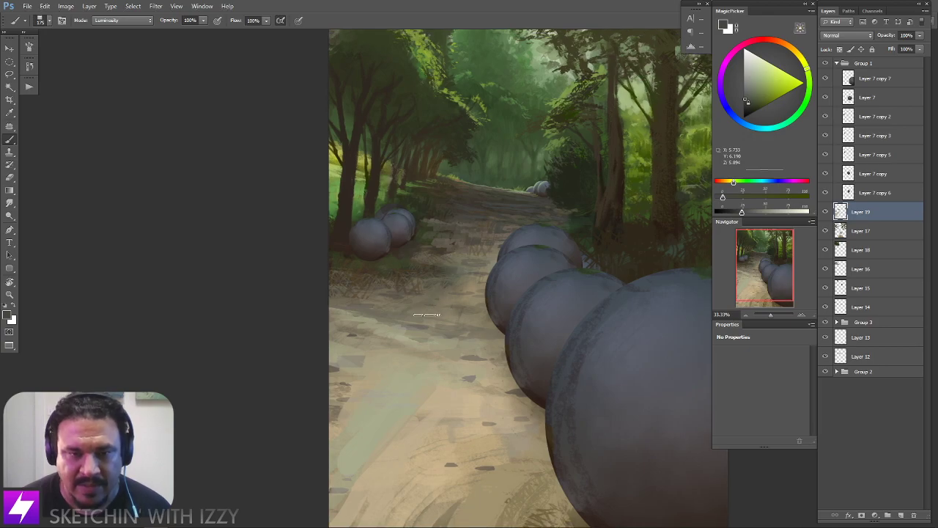
{"action": "mouse_move", "coordinate": [421, 313]}
{"action": "left_mouse_down"}
{"action": "mouse_move", "coordinate": [443, 374]}
{"action": "mouse_move", "coordinate": [466, 382]}
{"action": "mouse_move", "coordinate": [450, 390]}
{"action": "mouse_move", "coordinate": [395, 363]}
{"action": "mouse_move", "coordinate": [435, 376]}
{"action": "mouse_move", "coordinate": [458, 365]}
{"action": "mouse_move", "coordinate": [471, 387]}
{"action": "mouse_move", "coordinate": [410, 376]}
{"action": "left_mouse_up"}
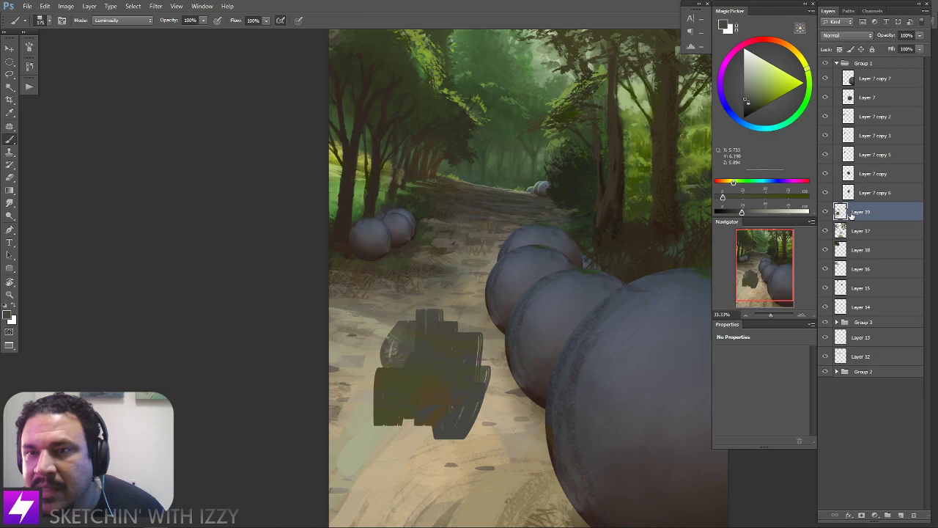
{"action": "key", "text": "Delete"}
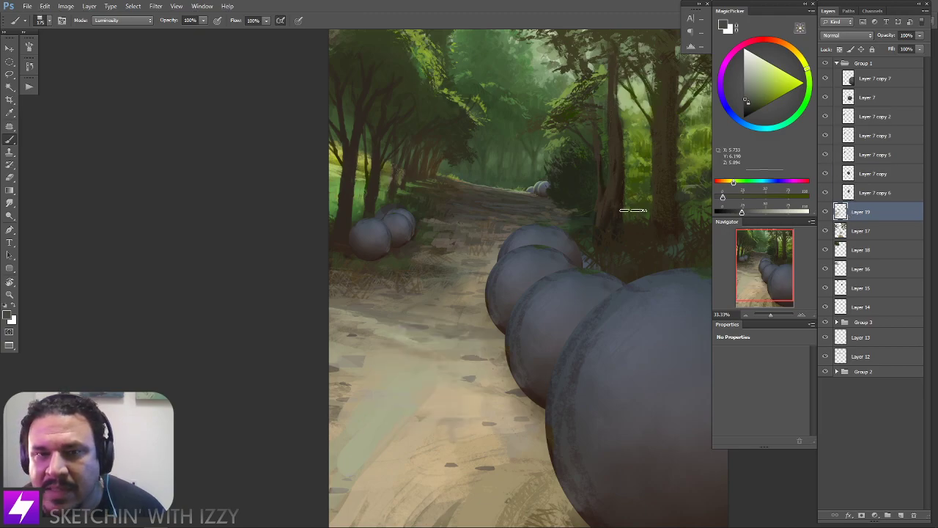
{"action": "key", "text": "ctrl+minus"}
{"action": "left_click_drag", "start_coordinate": [617, 193], "coordinate": [552, 197]}
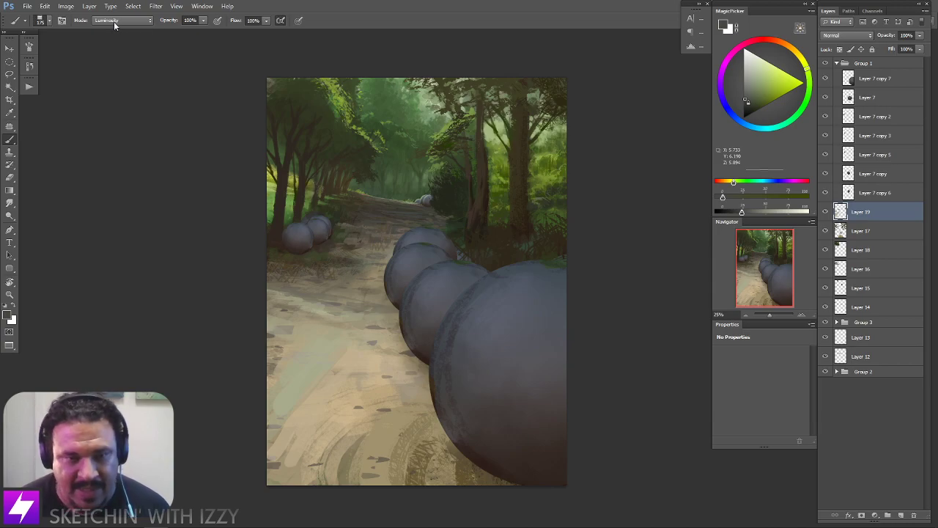
{"action": "left_click", "coordinate": [846, 35]}
{"action": "left_click", "coordinate": [847, 35]}
{"action": "left_click", "coordinate": [848, 35]}
{"action": "left_click", "coordinate": [849, 36]}
{"action": "left_click", "coordinate": [850, 36]}
{"action": "left_click", "coordinate": [850, 36]}
{"action": "left_click", "coordinate": [850, 36]}
{"action": "left_click", "coordinate": [850, 36]}
{"action": "left_click", "coordinate": [850, 36]}
{"action": "left_click", "coordinate": [850, 35]}
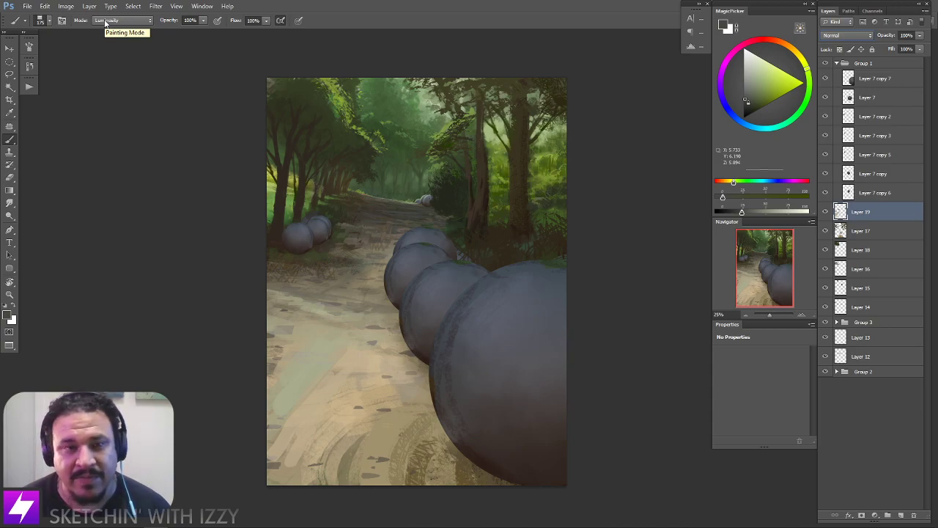
Set the brush's painting mode to Normal and compare the path with Layer 19 hidden and shown
{"action": "left_click", "coordinate": [115, 22]}
{"action": "left_click", "coordinate": [116, 22]}
{"action": "left_click", "coordinate": [115, 22]}
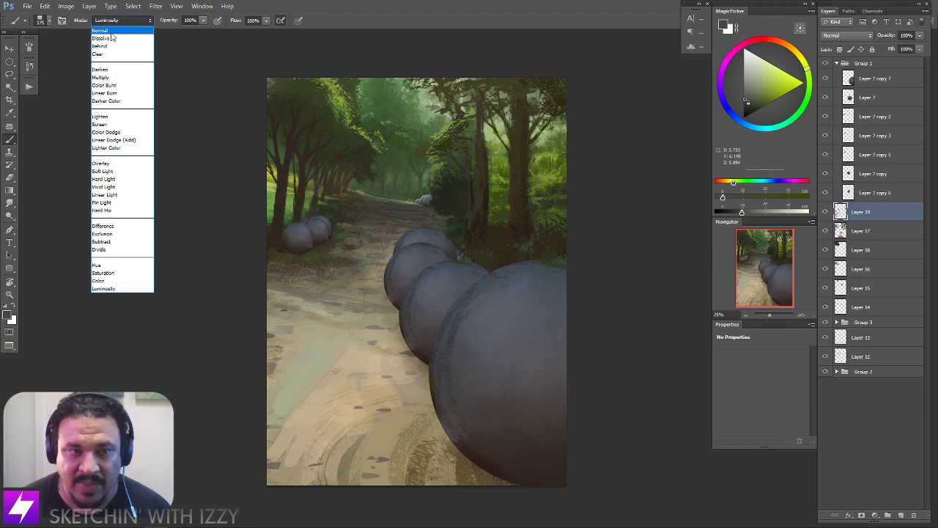
{"action": "left_click", "coordinate": [111, 31]}
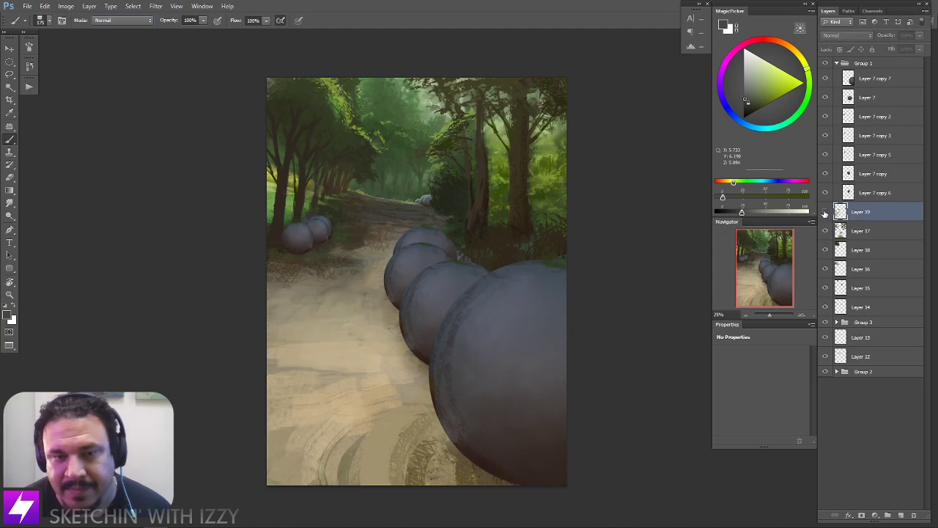
Sample greyish tan from the path and paint light strokes beside the two small spheres, reducing the brush to 100 px
{"action": "key", "text": "r"}
{"action": "mouse_move", "coordinate": [565, 257]}
{"action": "left_mouse_down"}
{"action": "mouse_move", "coordinate": [498, 293]}
{"action": "mouse_move", "coordinate": [566, 223]}
{"action": "mouse_move", "coordinate": [571, 239]}
{"action": "left_mouse_up"}
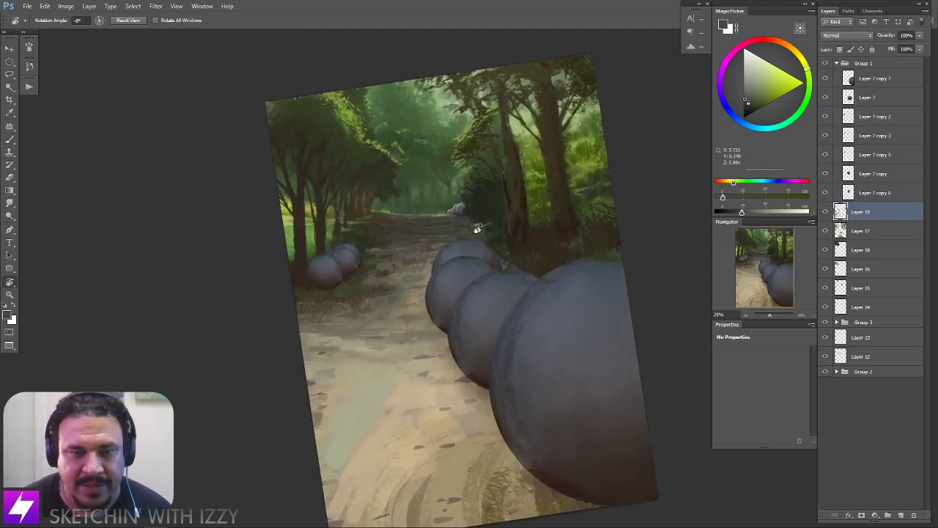
{"action": "key", "text": "ctrl+plus"}
{"action": "left_click_drag", "start_coordinate": [396, 285], "coordinate": [412, 268]}
{"action": "key", "text": "b"}
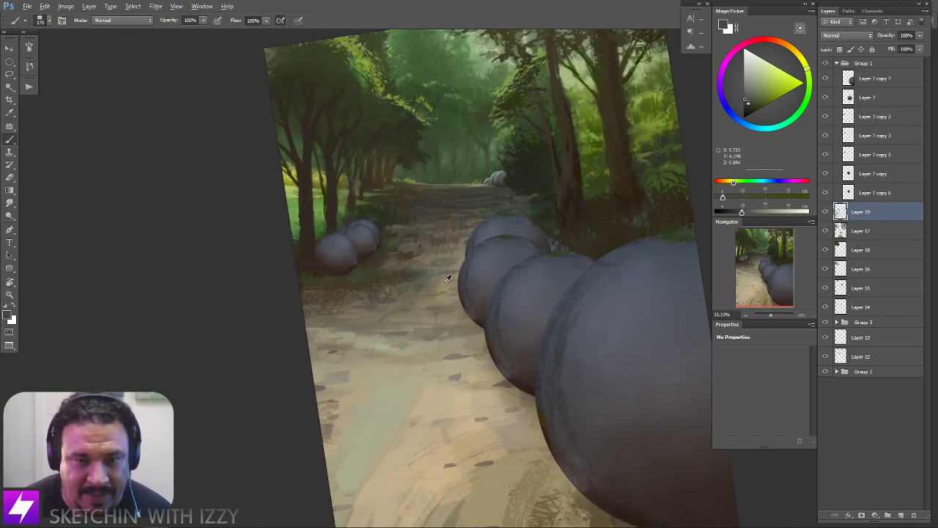
{"action": "left_click", "coordinate": [445, 285], "text": "alt"}
{"action": "key", "text": "bracketleft"}
{"action": "left_click_drag", "start_coordinate": [392, 250], "coordinate": [402, 244]}
{"action": "key", "text": "bracketleft"}
{"action": "key", "text": "bracketleft"}
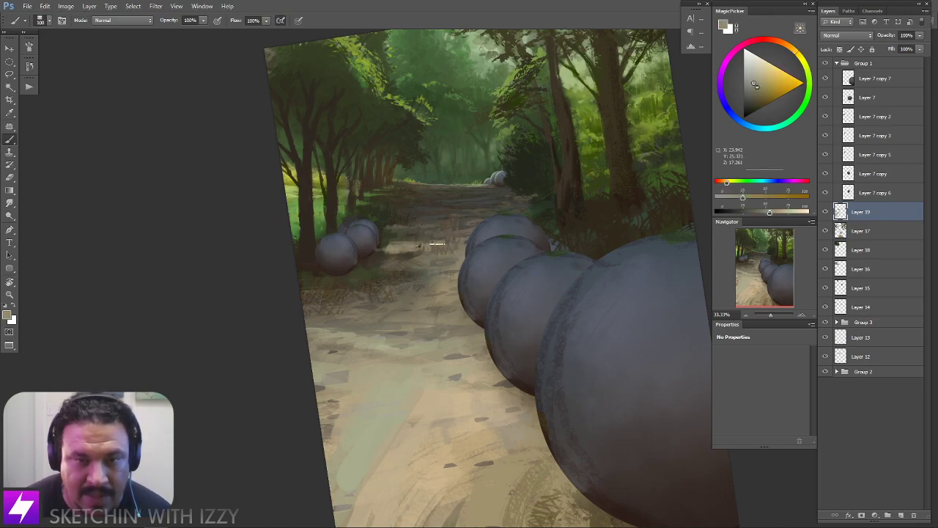
Sample dark brown and greyish olive from the path and paint strokes beside the two small spheres at up to 175 px
{"action": "left_click", "coordinate": [407, 233], "text": "alt"}
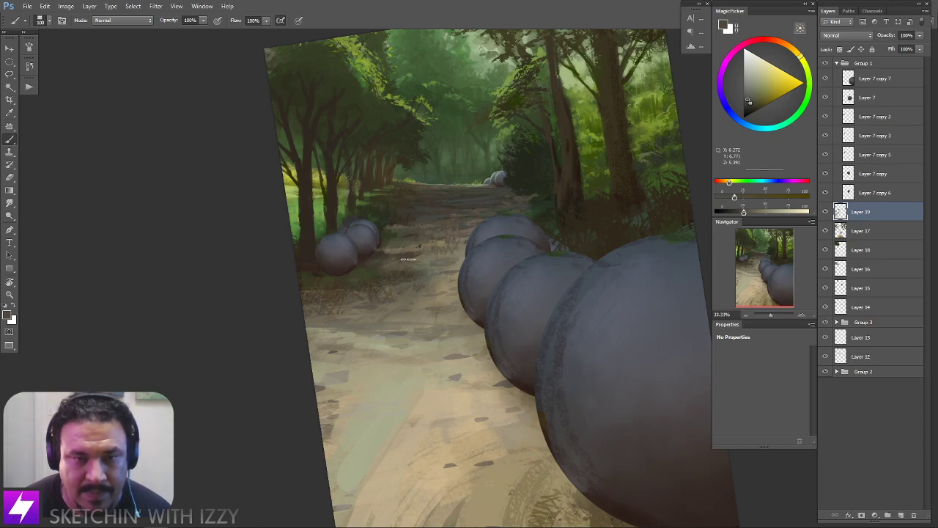
{"action": "left_click", "coordinate": [423, 248], "text": "alt"}
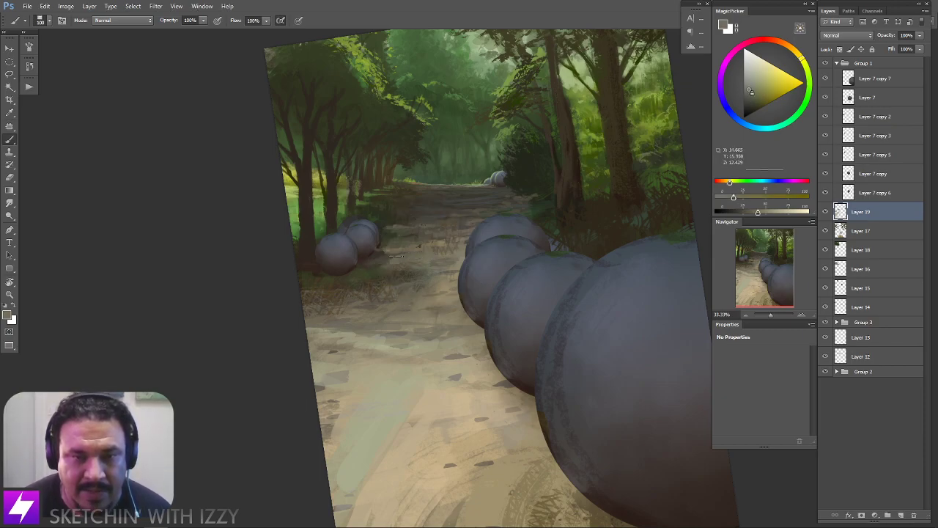
{"action": "key", "text": "bracketright"}
{"action": "key", "text": "bracketright"}
{"action": "key", "text": "bracketright"}
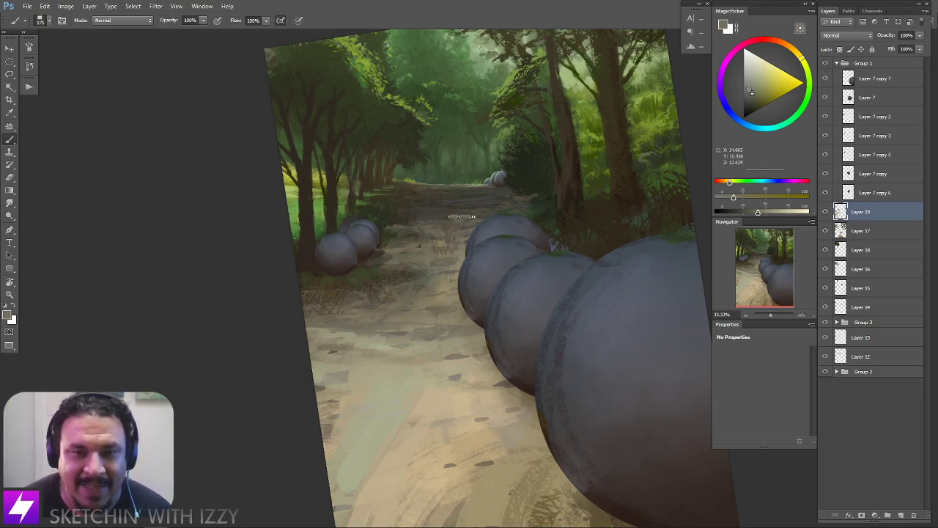
{"action": "key", "text": "bracketleft"}
{"action": "key", "text": "Escape"}
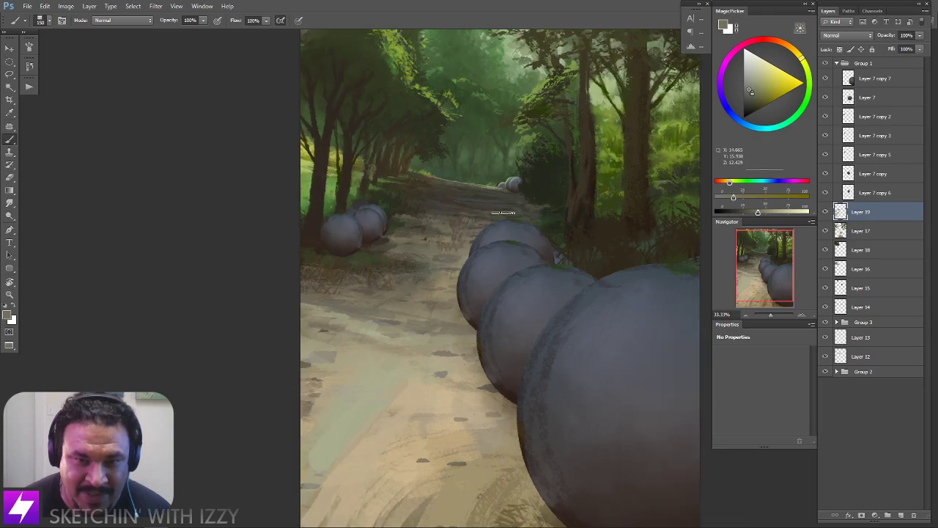
Erase excess paint by the two small spheres and rework the path there with sampled grey-brown tones at 175 px
{"action": "left_click_drag", "start_coordinate": [429, 261], "coordinate": [437, 255]}
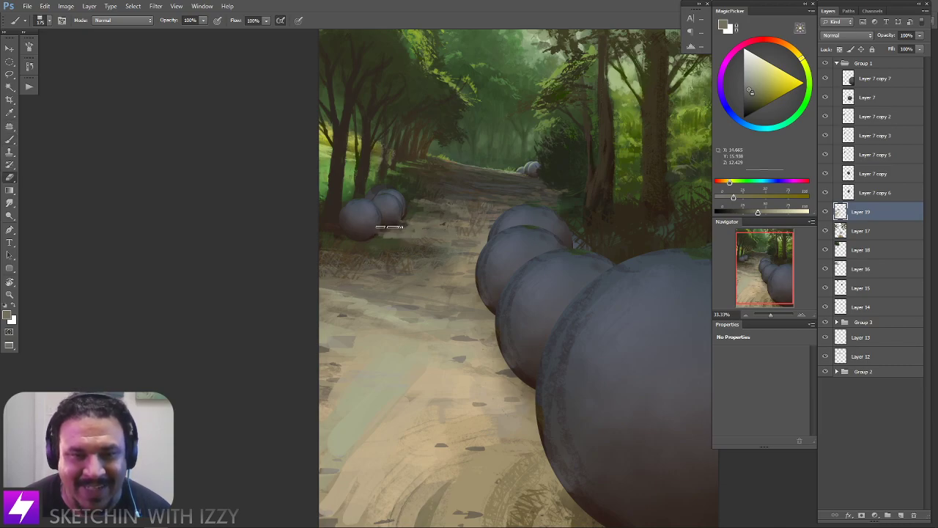
{"action": "key", "text": "e"}
{"action": "key", "text": "b"}
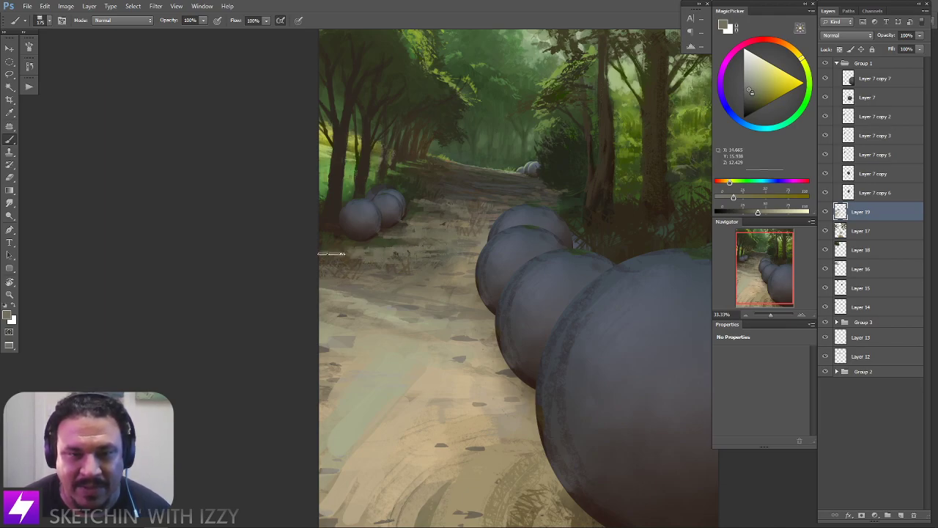
{"action": "left_click", "coordinate": [450, 237], "text": "alt"}
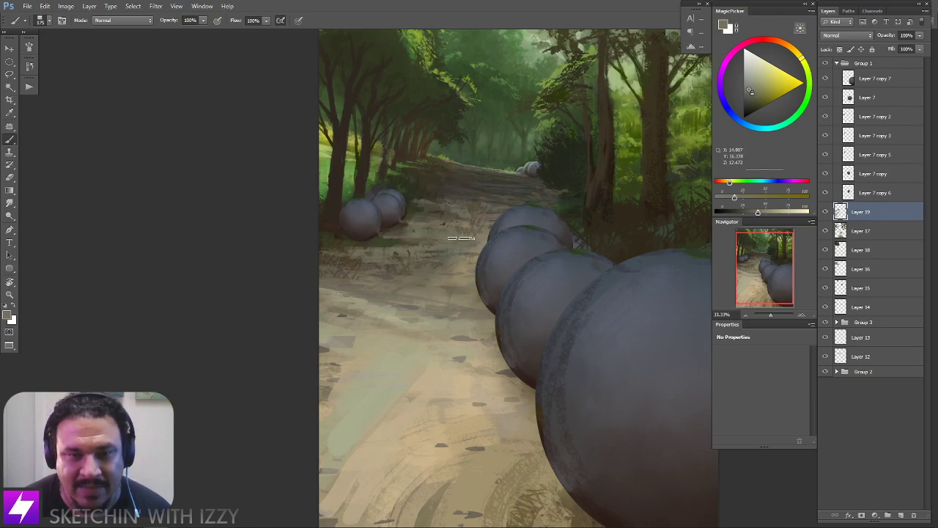
{"action": "left_click", "coordinate": [461, 248], "text": "alt"}
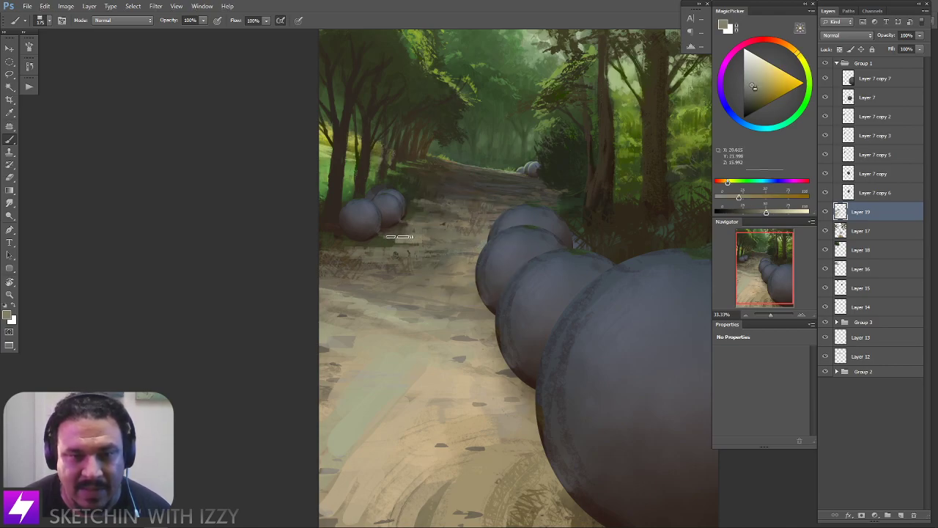
{"action": "left_click", "coordinate": [428, 224], "text": "alt"}
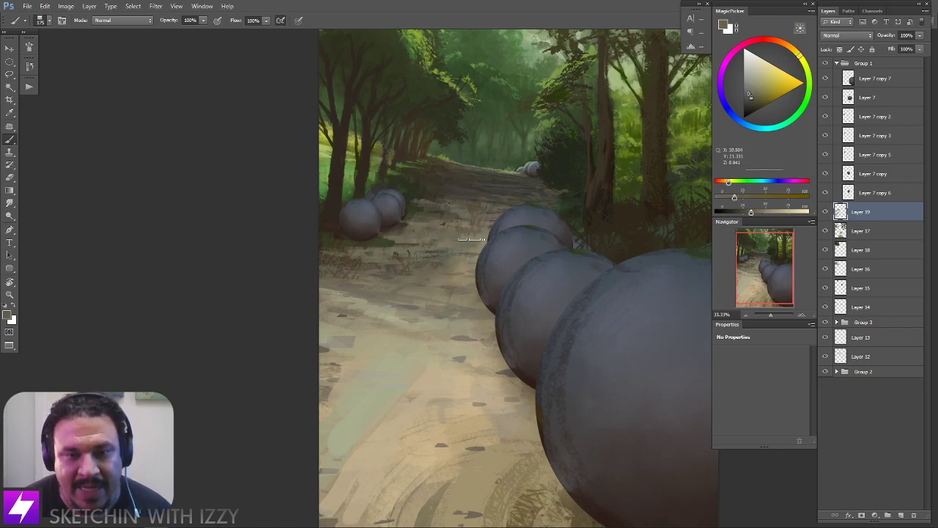
Rotate the canvas and paint dark brown and olive ground shadow below the front small sphere at 250 px
{"action": "key", "text": "r"}
{"action": "mouse_move", "coordinate": [506, 325]}
{"action": "left_mouse_down"}
{"action": "mouse_move", "coordinate": [525, 322]}
{"action": "mouse_move", "coordinate": [481, 329]}
{"action": "left_mouse_up"}
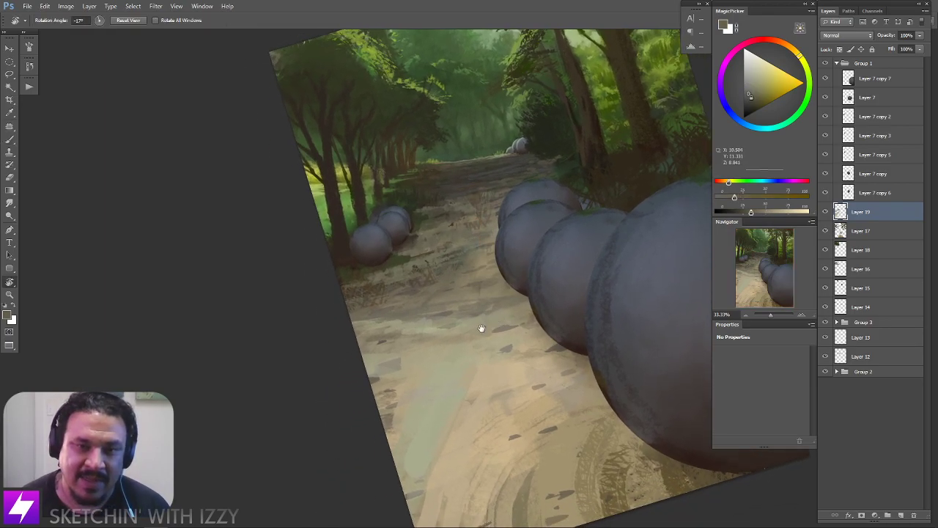
{"action": "key", "text": "b"}
{"action": "left_click", "coordinate": [376, 275], "text": "alt"}
{"action": "key", "text": "bracketright"}
{"action": "key", "text": "bracketright"}
{"action": "mouse_move", "coordinate": [365, 273]}
{"action": "left_mouse_down"}
{"action": "mouse_move", "coordinate": [352, 281]}
{"action": "mouse_move", "coordinate": [364, 274]}
{"action": "mouse_move", "coordinate": [354, 272]}
{"action": "left_mouse_up"}
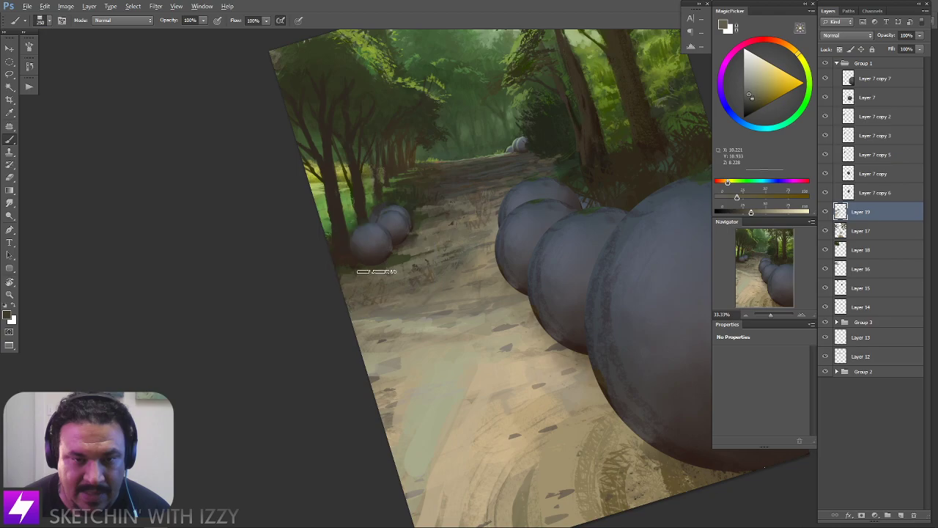
{"action": "left_click", "coordinate": [380, 267], "text": "alt"}
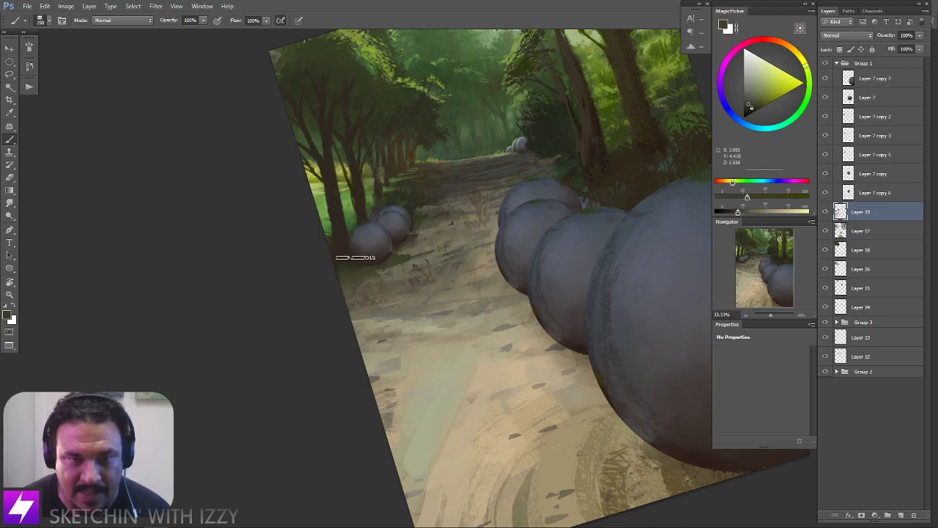
Reset the canvas rotation, review the whole painting and flip it horizontally
{"action": "key", "text": "Escape"}
{"action": "key", "text": "ctrl+minus"}
{"action": "key", "text": "space"}
{"action": "left_click_drag", "start_coordinate": [384, 283], "coordinate": [440, 261]}
{"action": "key", "text": "r"}
{"action": "left_click_drag", "start_coordinate": [508, 228], "coordinate": [493, 215]}
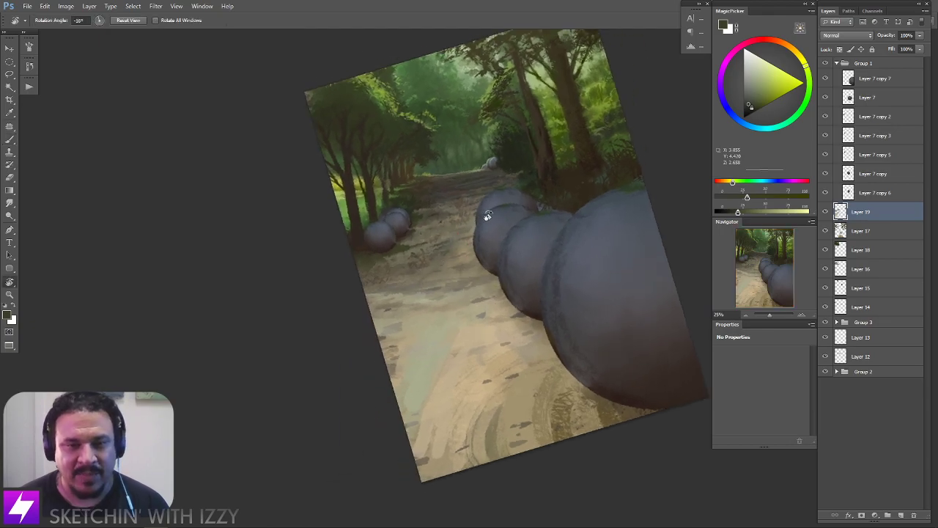
{"action": "key", "text": "ctrl+plus"}
{"action": "key", "text": "Escape"}
{"action": "key", "text": "ctrl+minus"}
{"action": "key", "text": "ctrl+minus"}
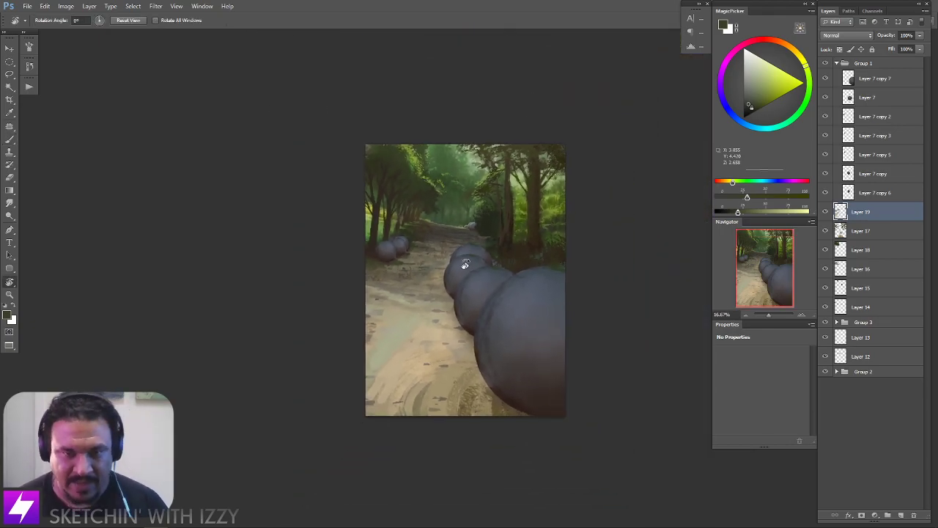
{"action": "key", "text": "ctrl+shift+h"}
Sample greyish brown from the path between the two sphere groups and paint over it, reducing the brush to 150 px
{"action": "key", "text": "space"}
{"action": "left_click_drag", "start_coordinate": [488, 256], "coordinate": [430, 238]}
{"action": "key", "text": "ctrl+plus"}
{"action": "key", "text": "ctrl+plus"}
{"action": "key", "text": "ctrl+plus"}
{"action": "key", "text": "space"}
{"action": "left_click_drag", "start_coordinate": [410, 208], "coordinate": [436, 281]}
{"action": "key", "text": "b"}
{"action": "left_click", "coordinate": [382, 259], "text": "alt"}
{"action": "left_click", "coordinate": [387, 258], "text": "alt"}
{"action": "key", "text": "bracketleft"}
{"action": "key", "text": "bracketleft"}
{"action": "key", "text": "bracketleft"}
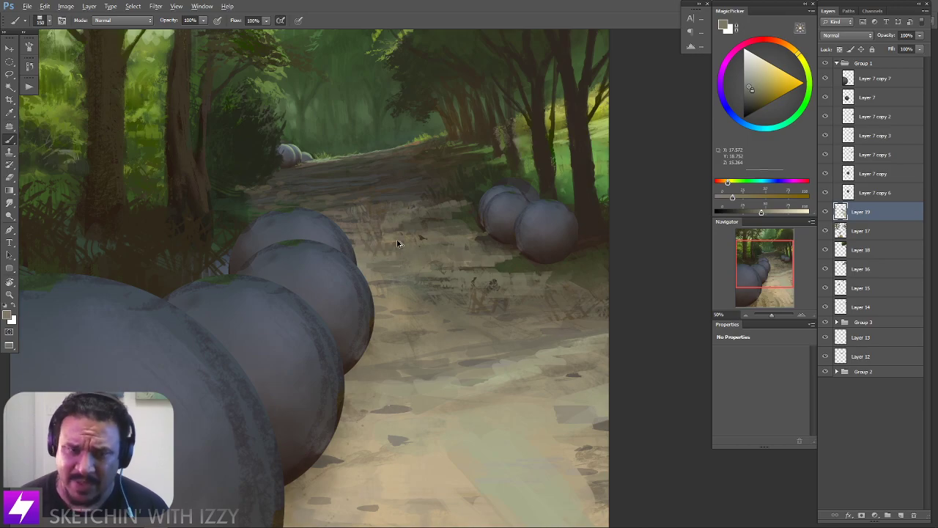
Sample lighter tan from the path and paint light strokes toward the small spheres, reducing the brush to 100 px
{"action": "left_click", "coordinate": [387, 237], "text": "alt"}
{"action": "left_click", "coordinate": [370, 272], "text": "alt"}
{"action": "key", "text": "bracketleft"}
{"action": "key", "text": "bracketleft"}
{"action": "key", "text": "bracketleft"}
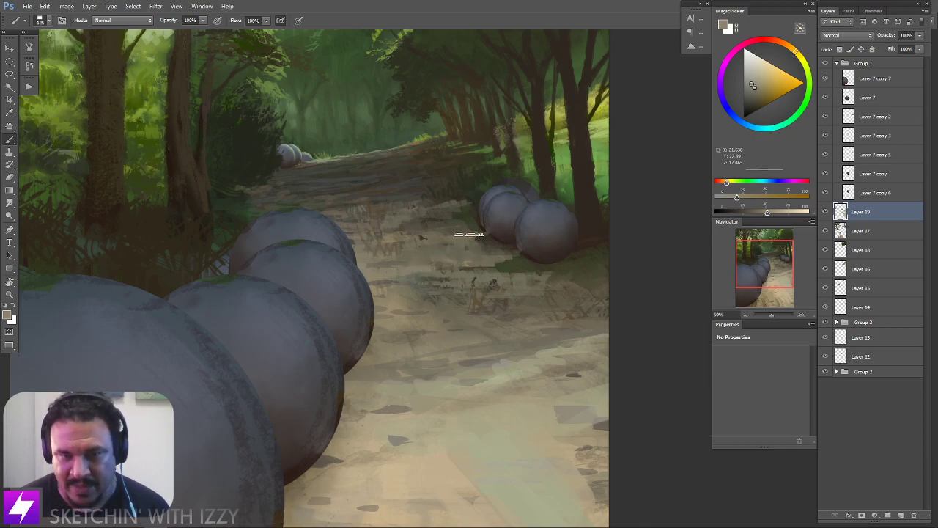
{"action": "key", "text": "r"}
{"action": "left_click_drag", "start_coordinate": [406, 293], "coordinate": [399, 263]}
{"action": "key", "text": "b"}
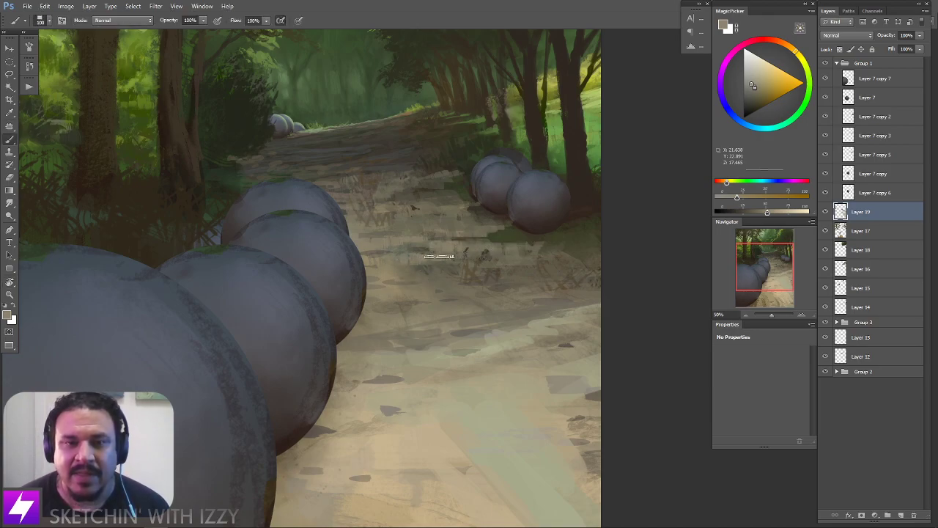
Sample dark brown from the path and paint dark accents between the sphere groups
{"action": "left_click_drag", "start_coordinate": [431, 320], "coordinate": [408, 254]}
{"action": "left_click", "coordinate": [400, 249], "text": "alt"}
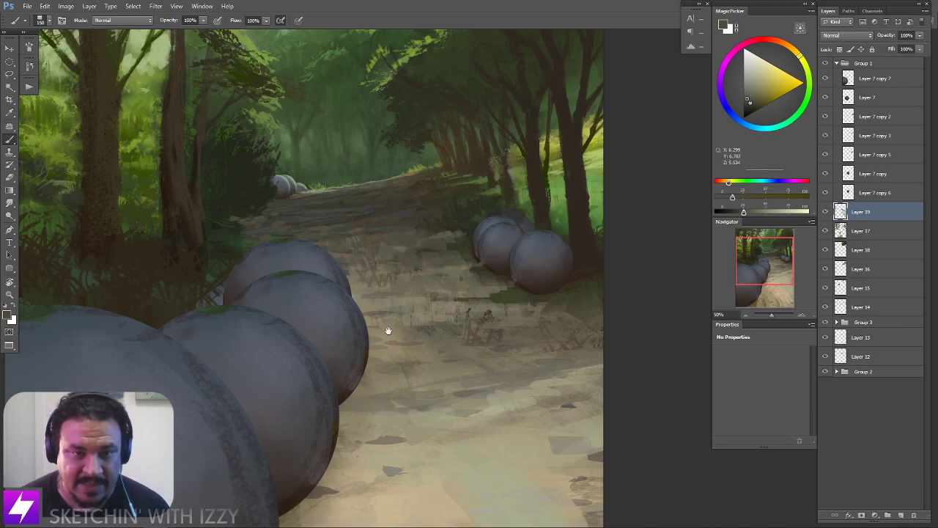
{"action": "left_click_drag", "start_coordinate": [290, 257], "coordinate": [415, 279]}
{"action": "mouse_move", "coordinate": [351, 281]}
{"action": "left_mouse_down"}
{"action": "mouse_move", "coordinate": [362, 277]}
{"action": "mouse_move", "coordinate": [383, 294]}
{"action": "mouse_move", "coordinate": [384, 260]}
{"action": "mouse_move", "coordinate": [394, 281]}
{"action": "left_mouse_up"}
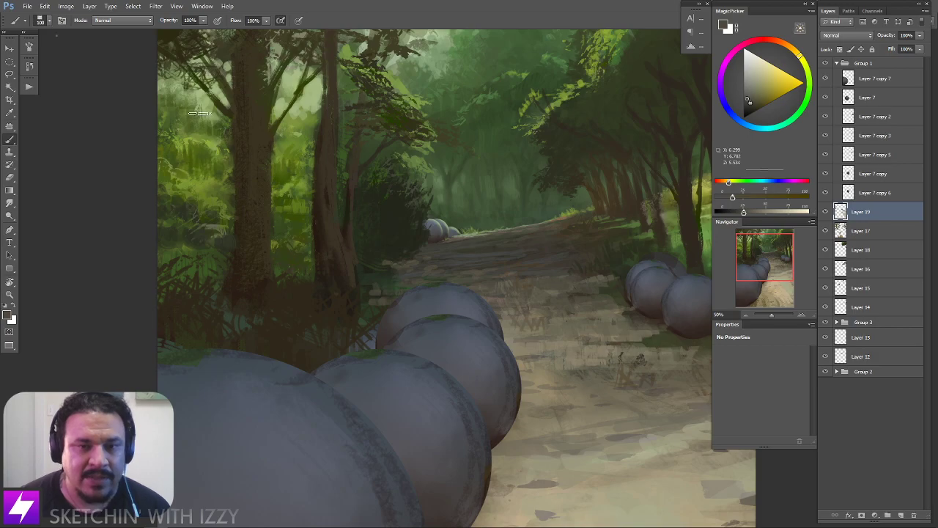
Choose a different textured brush preset and paint sampled dark olive and green onto the ground between the bush and the rear large sphere
{"action": "right_click", "coordinate": [200, 114]}
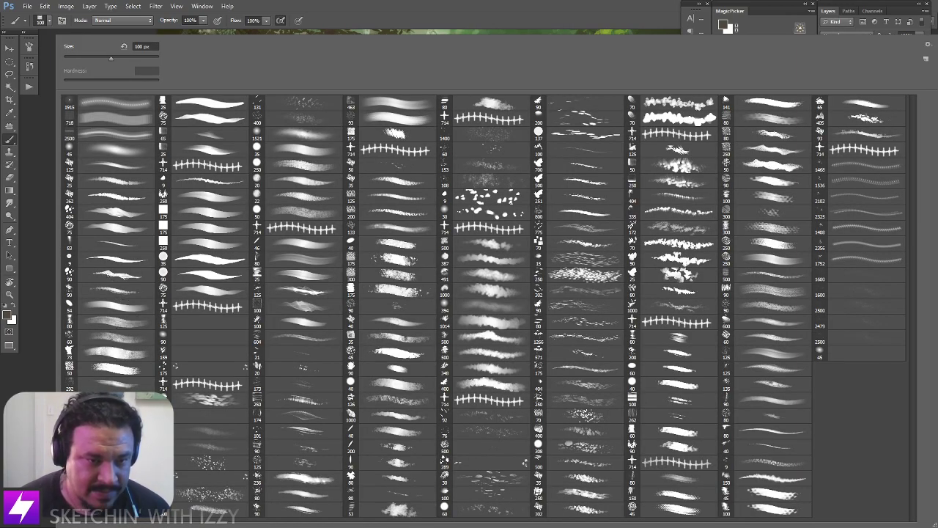
{"action": "double_click", "coordinate": [113, 324]}
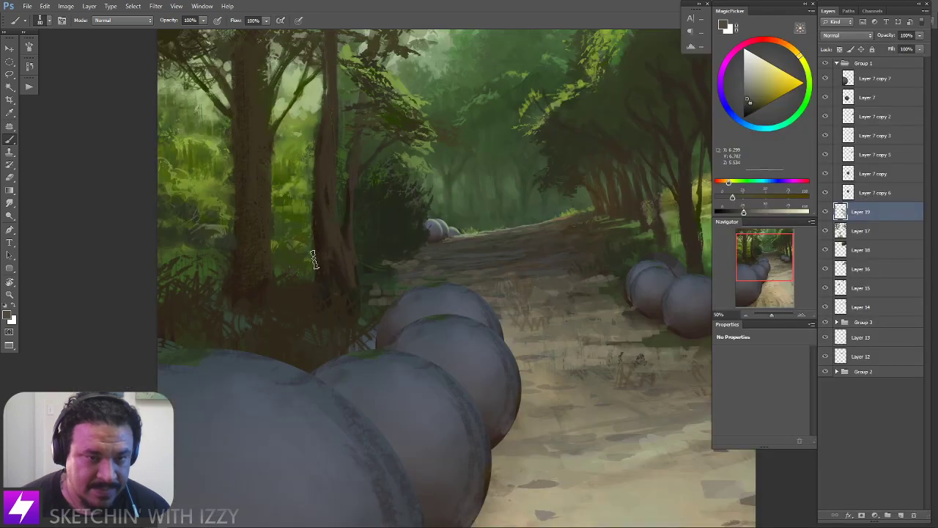
{"action": "left_click", "coordinate": [368, 293], "text": "alt"}
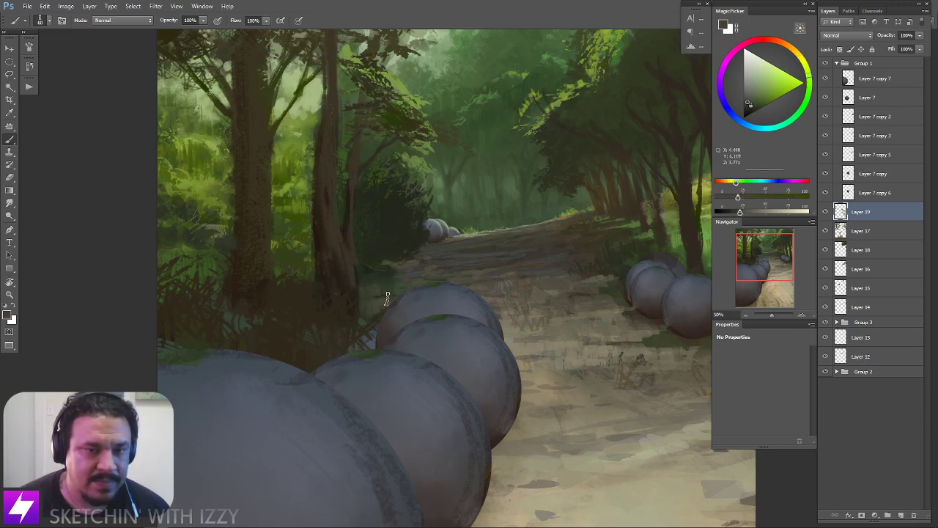
{"action": "left_click", "coordinate": [390, 276], "text": "alt"}
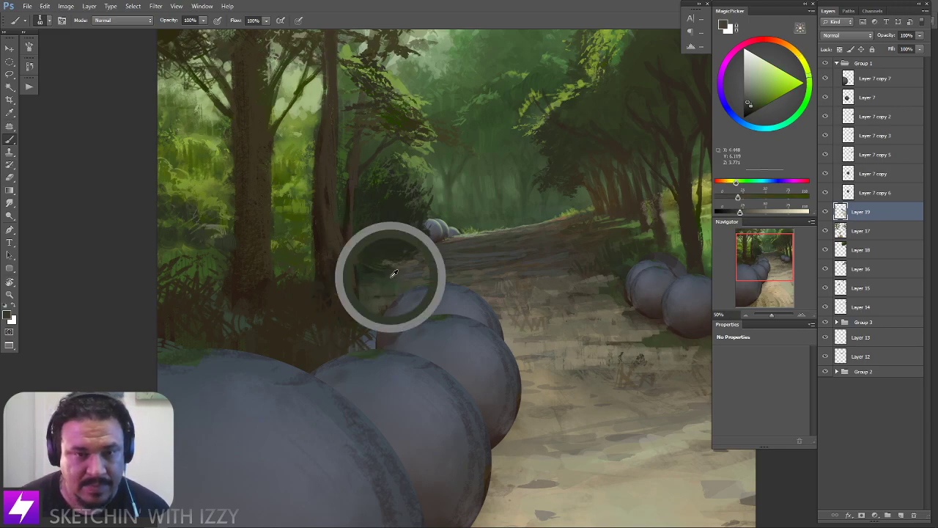
{"action": "left_click", "coordinate": [364, 274], "text": "alt"}
{"action": "left_click_drag", "start_coordinate": [396, 287], "coordinate": [397, 289]}
{"action": "left_click_drag", "start_coordinate": [387, 256], "coordinate": [403, 241]}
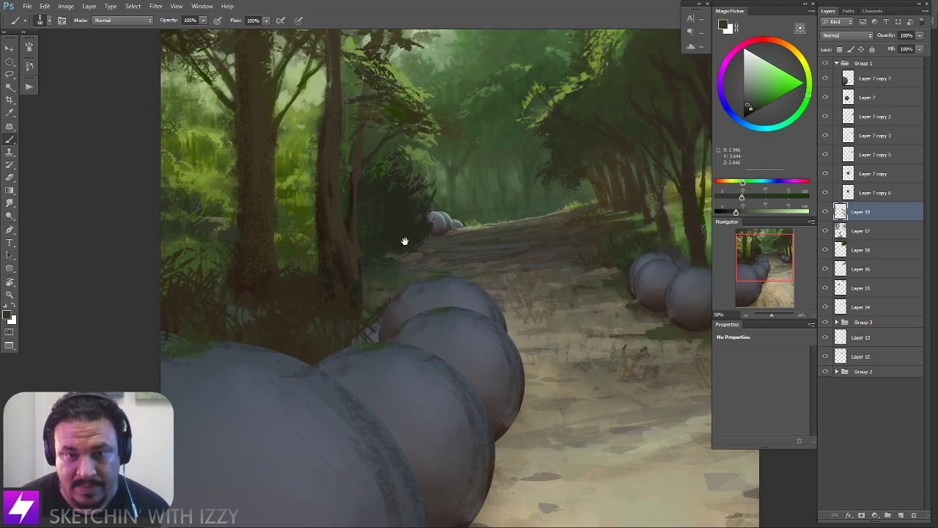
Paint fine brown marks where the bush meets the path edge, sampling nearby colours and reducing the brush to 15 px
{"action": "left_click", "coordinate": [411, 252], "text": "alt"}
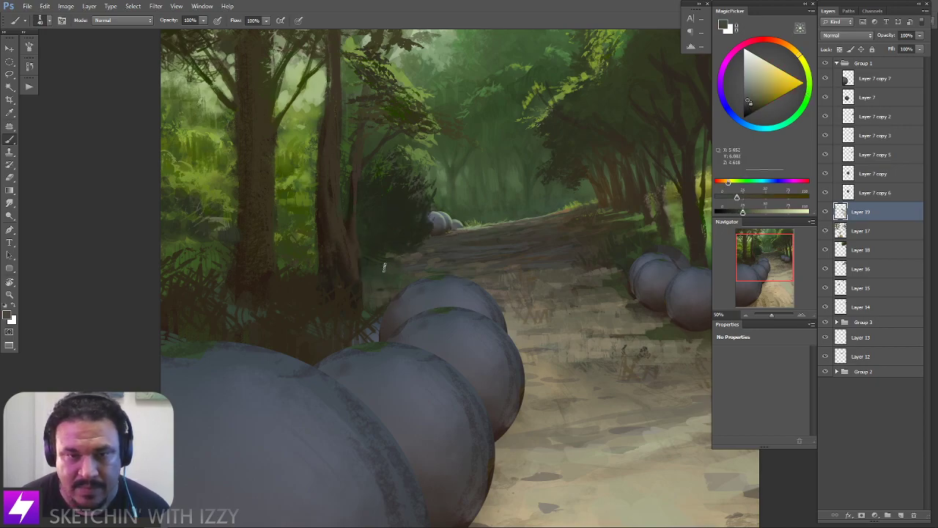
{"action": "left_click", "coordinate": [398, 262], "text": "alt"}
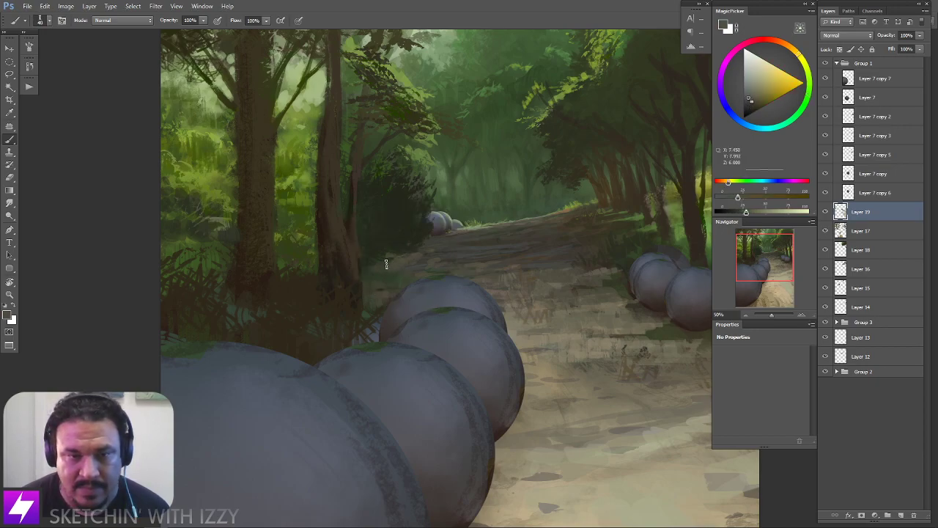
{"action": "key", "text": "r"}
{"action": "key", "text": "["}
{"action": "key", "text": "["}
{"action": "key", "text": "["}
{"action": "left_click_drag", "start_coordinate": [375, 271], "coordinate": [398, 267]}
{"action": "key", "text": "b"}
{"action": "left_click", "coordinate": [426, 245], "text": "alt"}
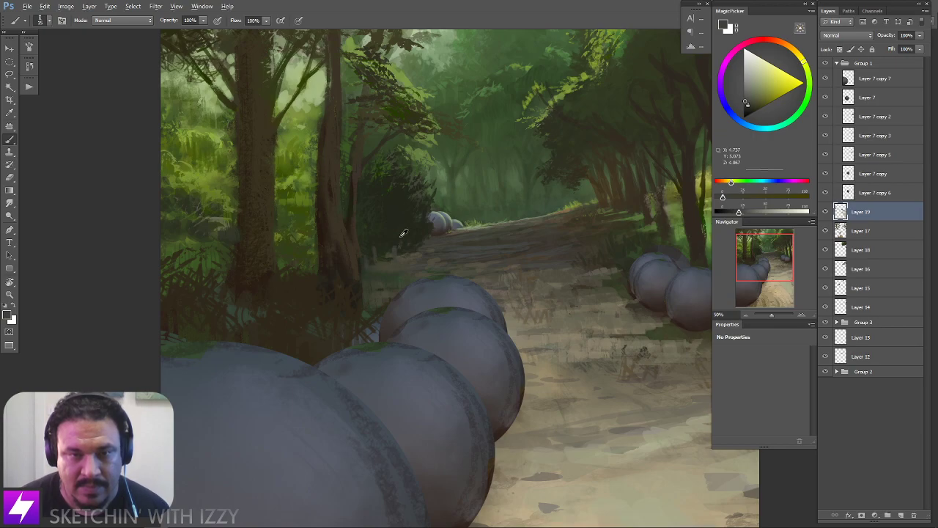
Sample dark greens from the bush and paint its shaded mass beside the thin trunks, using the brush at up to 90 px
{"action": "left_click", "coordinate": [398, 242], "text": "alt"}
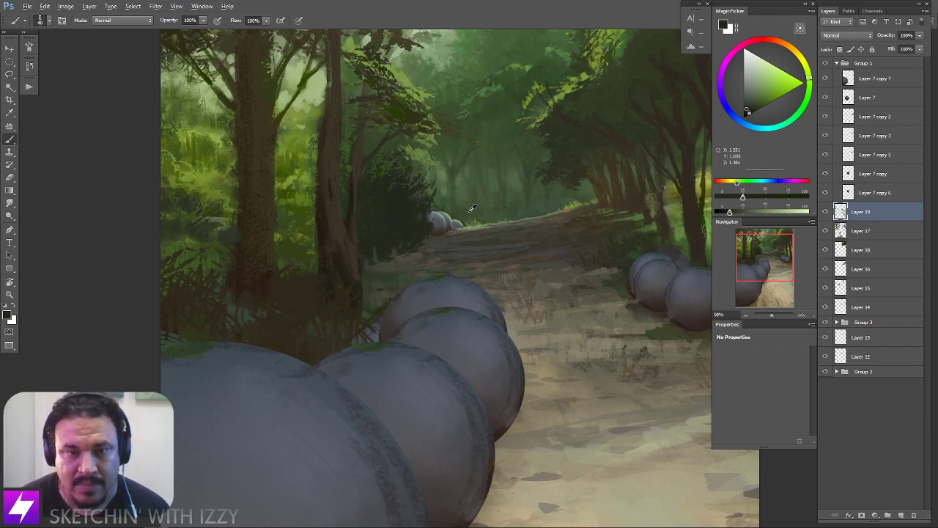
{"action": "left_click", "coordinate": [382, 222], "text": "alt"}
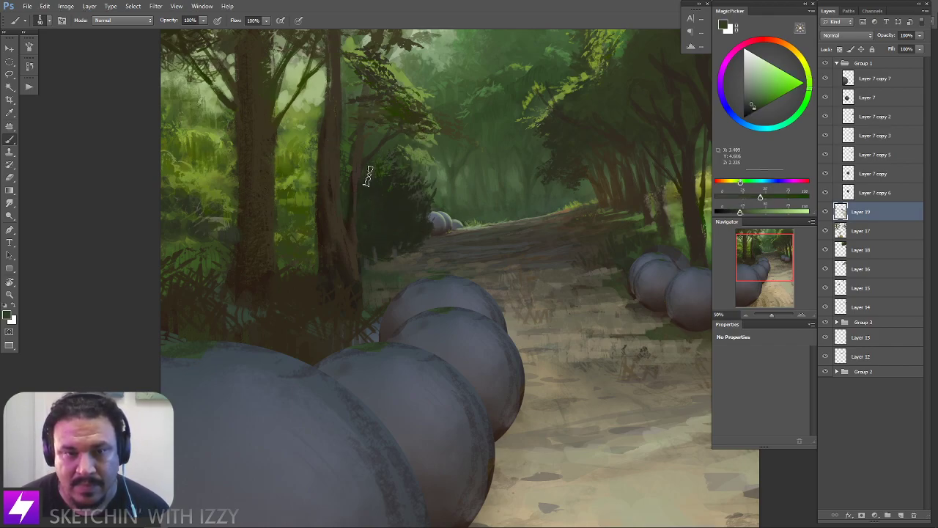
{"action": "left_click", "coordinate": [372, 224], "text": "alt"}
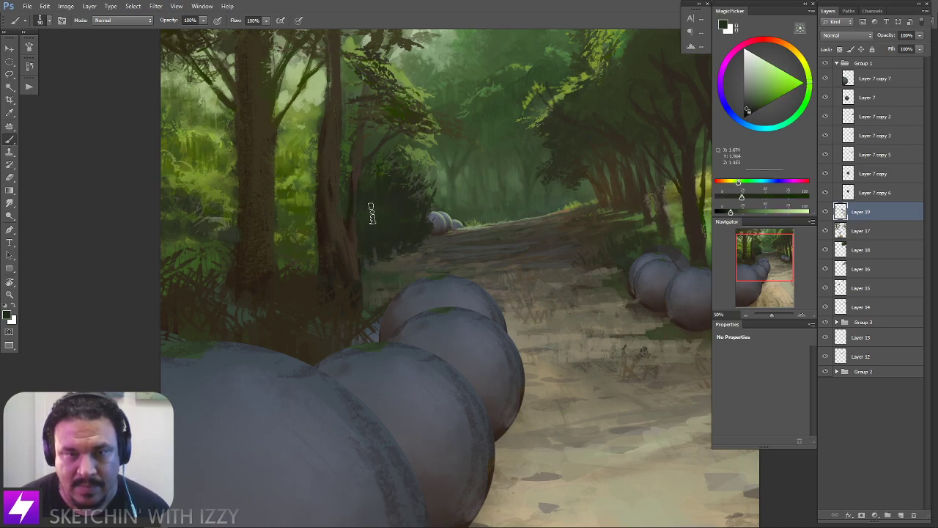
{"action": "left_click_drag", "start_coordinate": [424, 212], "coordinate": [447, 242]}
{"action": "left_click", "coordinate": [408, 212], "text": "alt"}
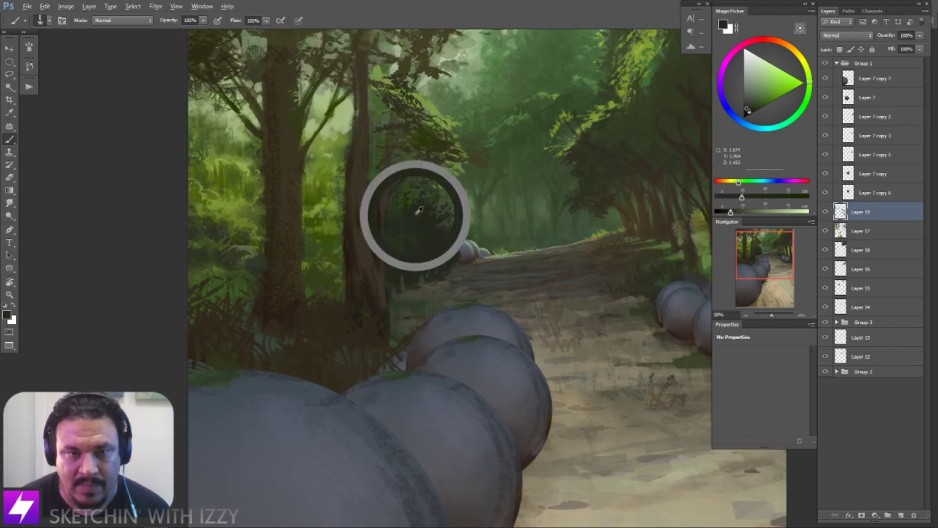
{"action": "mouse_move", "coordinate": [370, 226]}
{"action": "left_mouse_down"}
{"action": "mouse_move", "coordinate": [400, 220]}
{"action": "mouse_move", "coordinate": [387, 251]}
{"action": "mouse_move", "coordinate": [382, 222]}
{"action": "left_mouse_up"}
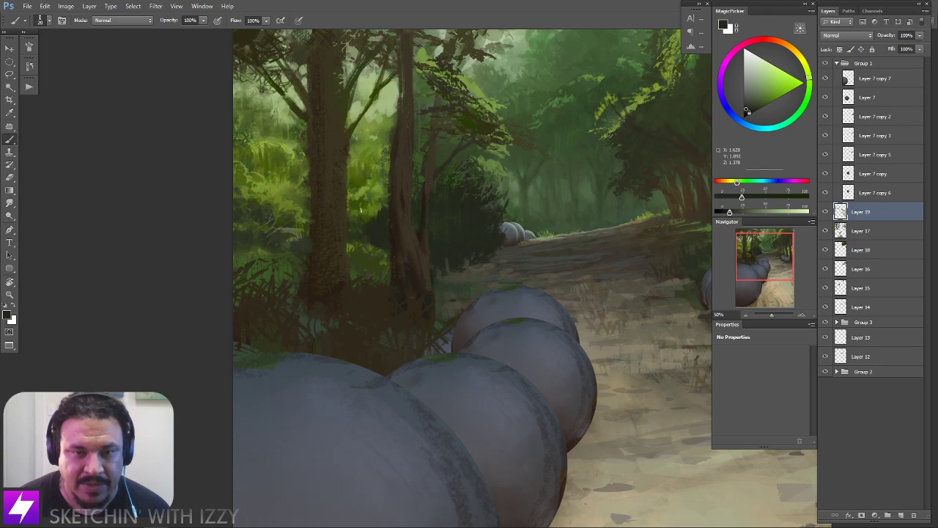
View the whole painting and flip it horizontally back to its original orientation
{"action": "key", "text": "ctrl+minus"}
{"action": "key", "text": "ctrl+minus"}
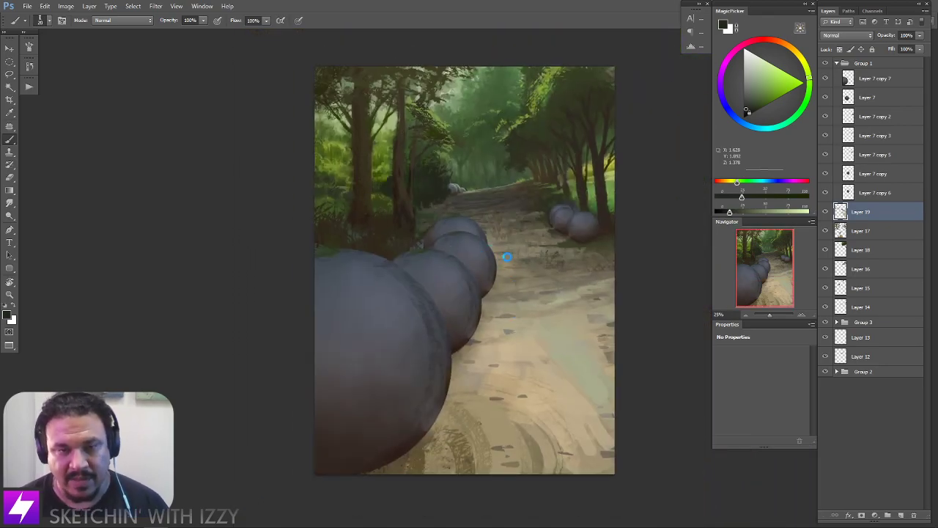
{"action": "key", "text": "ctrl+shift+h"}
Paint sampled dark brown strokes down the thinner foreground trunk beside the bush, undoing an unwanted stroke
{"action": "left_click_drag", "start_coordinate": [521, 277], "coordinate": [496, 293]}
{"action": "key", "text": "ctrl+plus"}
{"action": "key", "text": "ctrl+plus"}
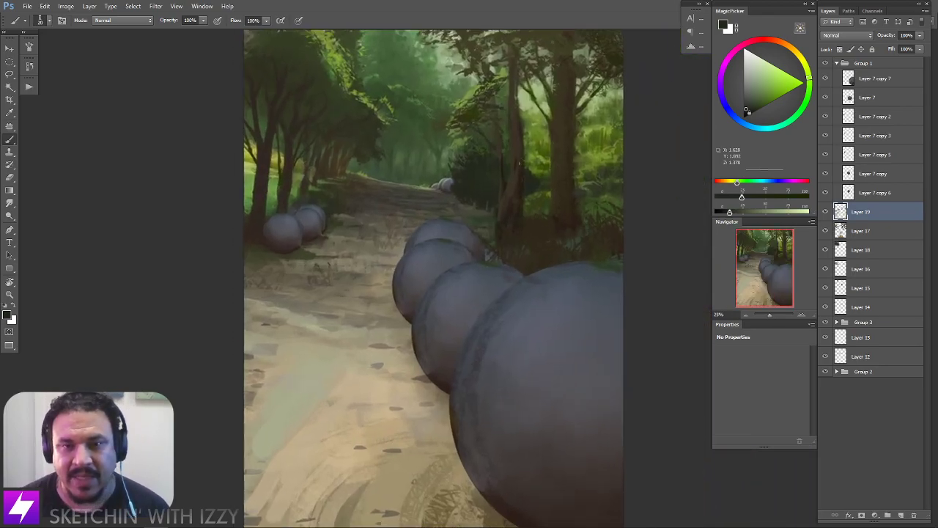
{"action": "mouse_move", "coordinate": [511, 132]}
{"action": "left_mouse_down"}
{"action": "mouse_move", "coordinate": [527, 199]}
{"action": "mouse_move", "coordinate": [514, 243]}
{"action": "mouse_move", "coordinate": [519, 236]}
{"action": "left_mouse_up"}
{"action": "left_click", "coordinate": [520, 202], "text": "alt"}
{"action": "key", "text": "ctrl+z"}
{"action": "left_click", "coordinate": [515, 180], "text": "alt"}
{"action": "mouse_move", "coordinate": [518, 203]}
{"action": "left_mouse_down"}
{"action": "mouse_move", "coordinate": [520, 260]}
{"action": "mouse_move", "coordinate": [526, 252]}
{"action": "left_mouse_up"}
{"action": "left_click", "coordinate": [517, 272], "text": "alt"}
{"action": "left_click", "coordinate": [535, 280], "text": "alt"}
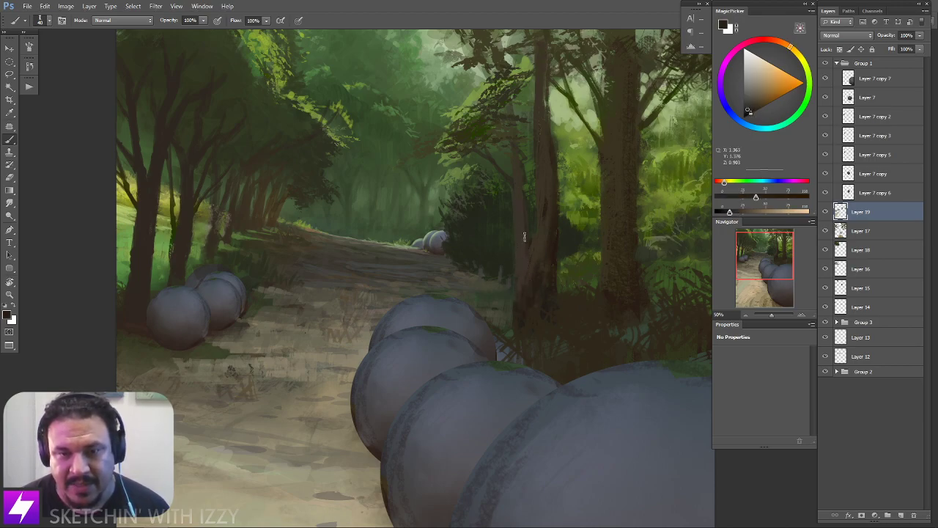
Rework the slim trunk between the bush and its thicker neighbour with 40 px dark brown strokes, undoing the unwanted attempts
{"action": "left_click_drag", "start_coordinate": [521, 188], "coordinate": [526, 249]}
{"action": "left_click_drag", "start_coordinate": [522, 183], "coordinate": [524, 251]}
{"action": "key", "text": "ctrl+z"}
{"action": "left_click_drag", "start_coordinate": [521, 189], "coordinate": [525, 245]}
{"action": "key", "text": "ctrl+z"}
{"action": "left_click_drag", "start_coordinate": [521, 186], "coordinate": [529, 248]}
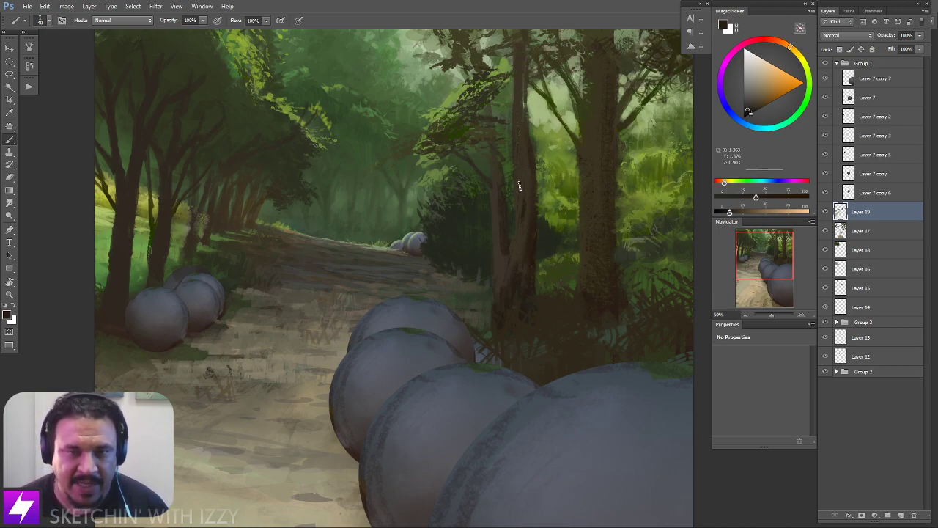
{"action": "left_click", "coordinate": [502, 215], "text": "alt"}
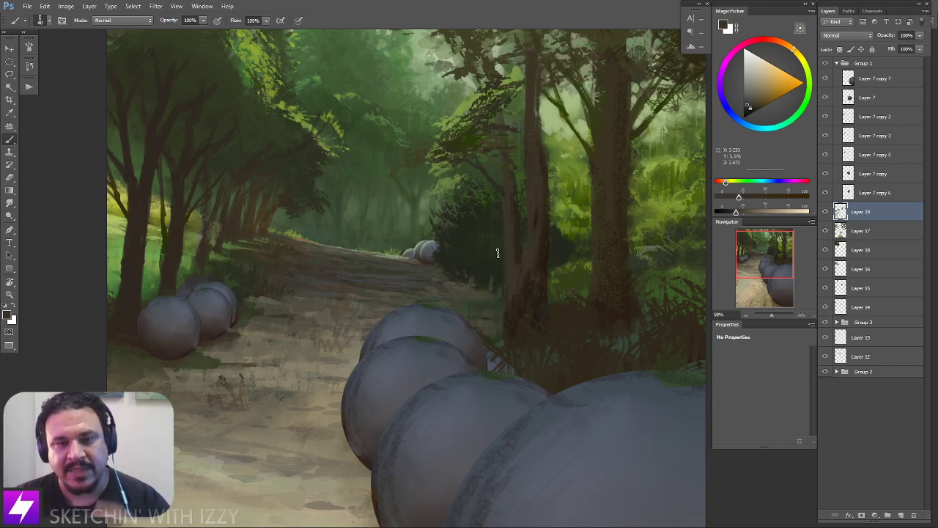
Sample dark olive and brown from the thin trunks and paint over their lower sections, enlarging the brush to 50 px
{"action": "left_click_drag", "start_coordinate": [560, 294], "coordinate": [542, 303]}
{"action": "left_click", "coordinate": [541, 279], "text": "alt"}
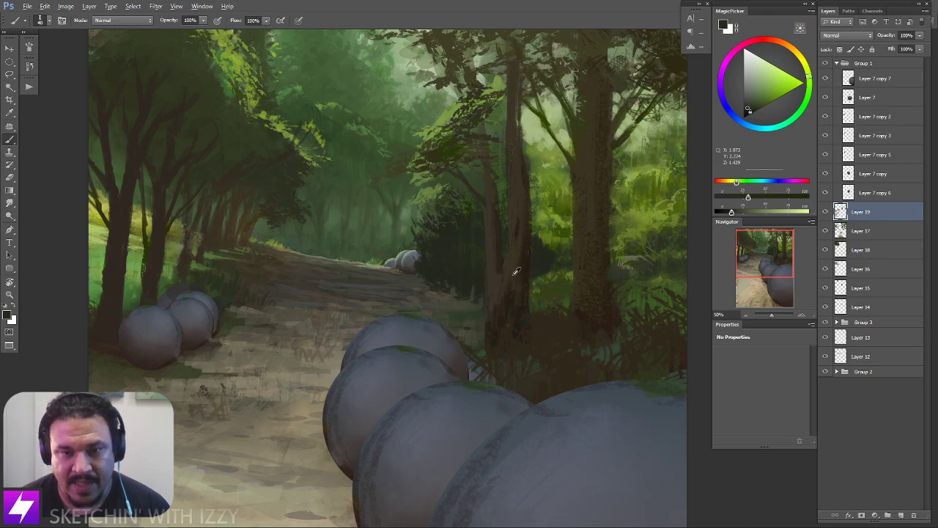
{"action": "left_click", "coordinate": [513, 281], "text": "alt"}
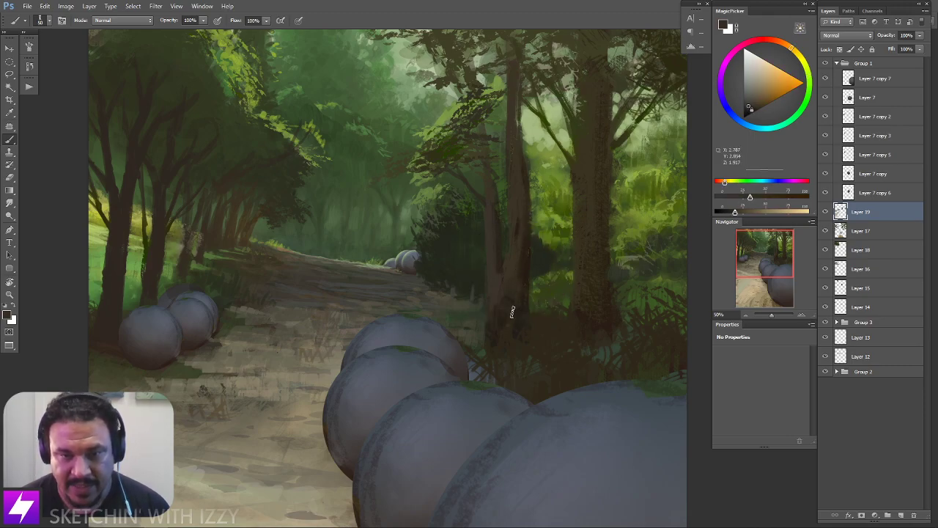
{"action": "left_click_drag", "start_coordinate": [507, 313], "coordinate": [504, 304]}
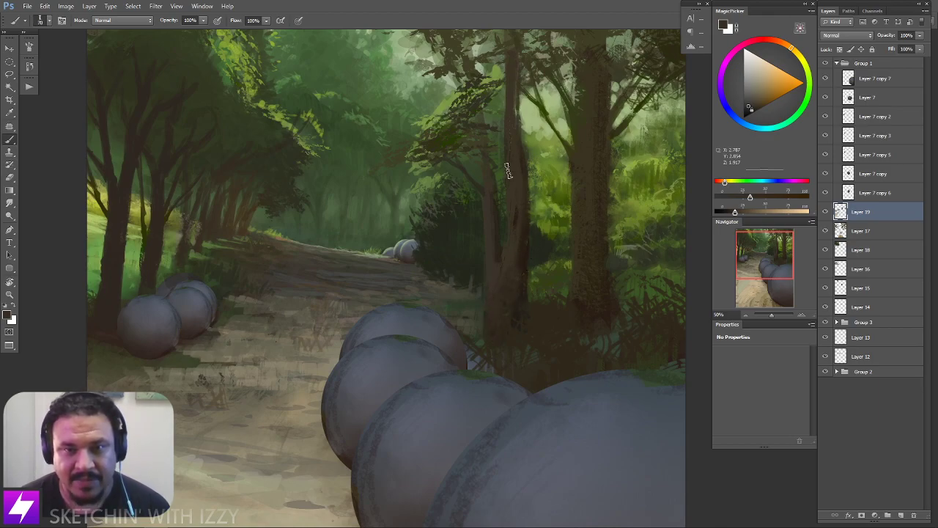
{"action": "left_click_drag", "start_coordinate": [546, 139], "coordinate": [525, 189]}
{"action": "left_click_drag", "start_coordinate": [499, 224], "coordinate": [500, 214]}
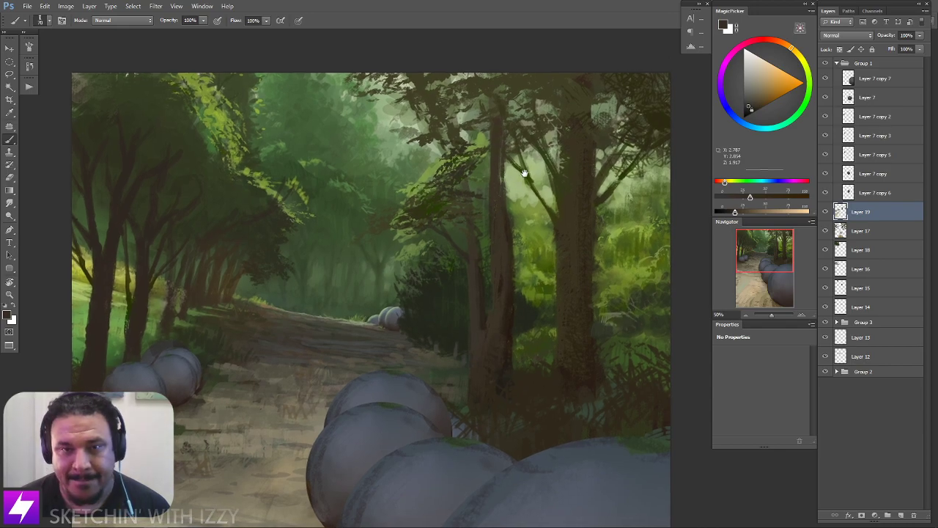
Darken the taller thin trunk up to the canvas's upper edge with sampled dark browns, using the brush at 40 to 70 px
{"action": "left_click_drag", "start_coordinate": [503, 110], "coordinate": [506, 240]}
{"action": "left_click_drag", "start_coordinate": [383, 221], "coordinate": [381, 222]}
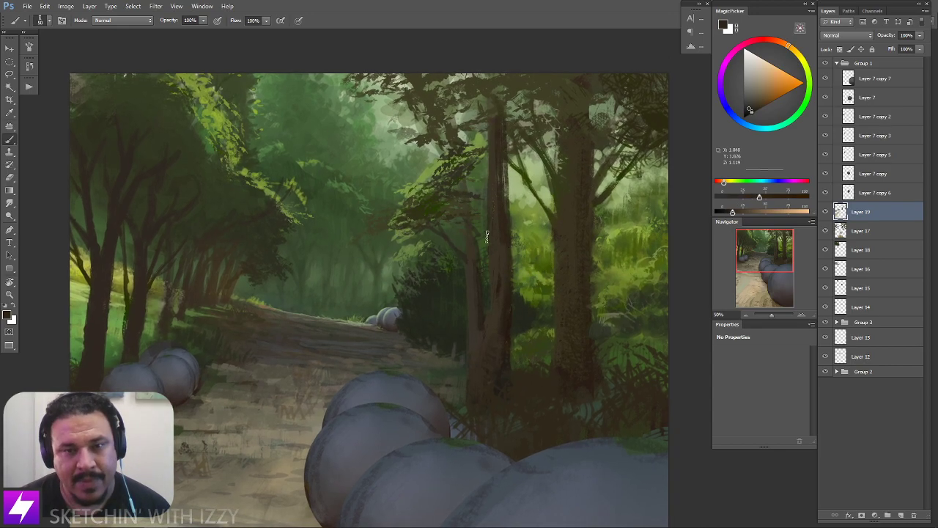
{"action": "left_click", "coordinate": [506, 324], "text": "alt"}
{"action": "key", "text": "["}
{"action": "left_click_drag", "start_coordinate": [502, 189], "coordinate": [507, 316]}
{"action": "left_click_drag", "start_coordinate": [497, 182], "coordinate": [505, 236]}
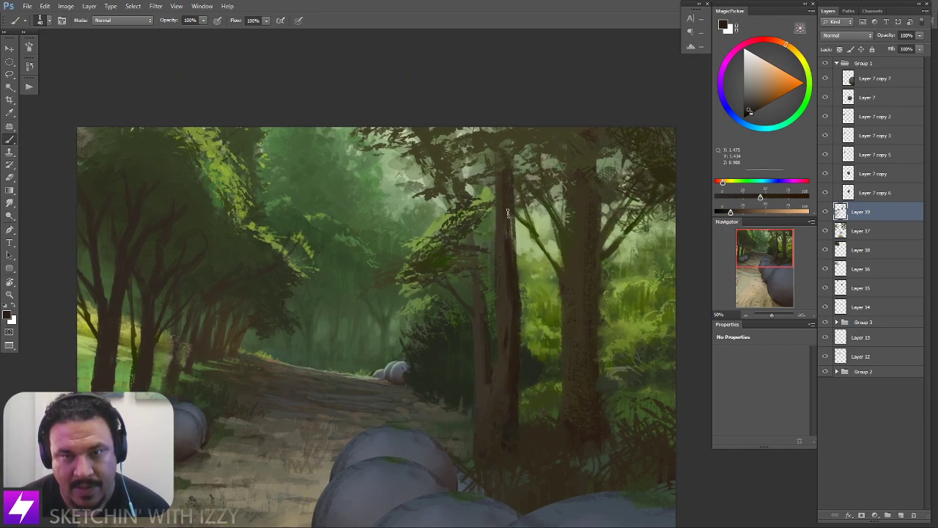
{"action": "mouse_move", "coordinate": [514, 128]}
{"action": "left_mouse_down"}
{"action": "mouse_move", "coordinate": [509, 151]}
{"action": "mouse_move", "coordinate": [504, 132]}
{"action": "mouse_move", "coordinate": [503, 155]}
{"action": "left_mouse_up"}
{"action": "key", "text": "]"}
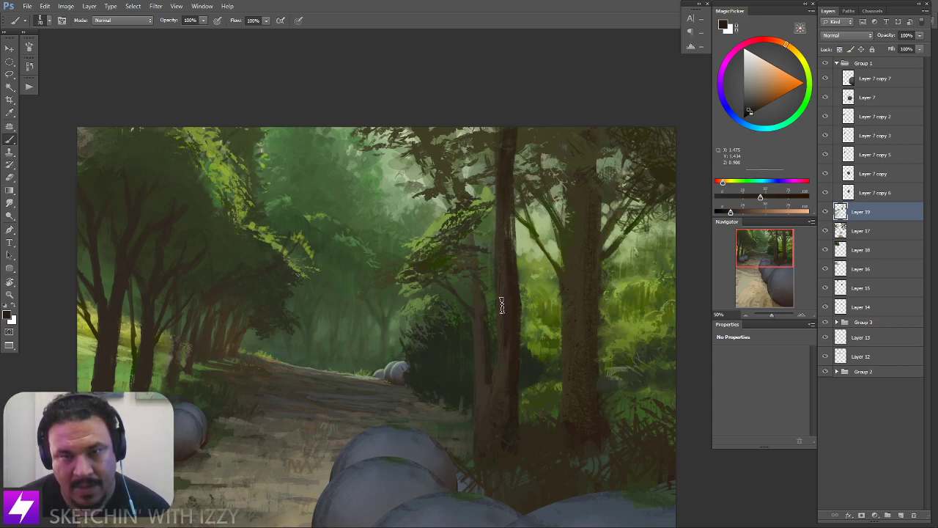
Paint dark brown shadow onto the ground at the foot of the thick rear trunk with a larger brush
{"action": "scroll", "coordinate": [578, 310], "scroll_direction": "down", "scroll_amount": 5}
{"action": "left_click_drag", "start_coordinate": [618, 279], "coordinate": [569, 278]}
{"action": "left_click", "coordinate": [573, 244], "text": "alt"}
{"action": "key", "text": "]"}
{"action": "mouse_move", "coordinate": [560, 245]}
{"action": "left_mouse_down"}
{"action": "mouse_move", "coordinate": [547, 239]}
{"action": "mouse_move", "coordinate": [518, 268]}
{"action": "left_mouse_up"}
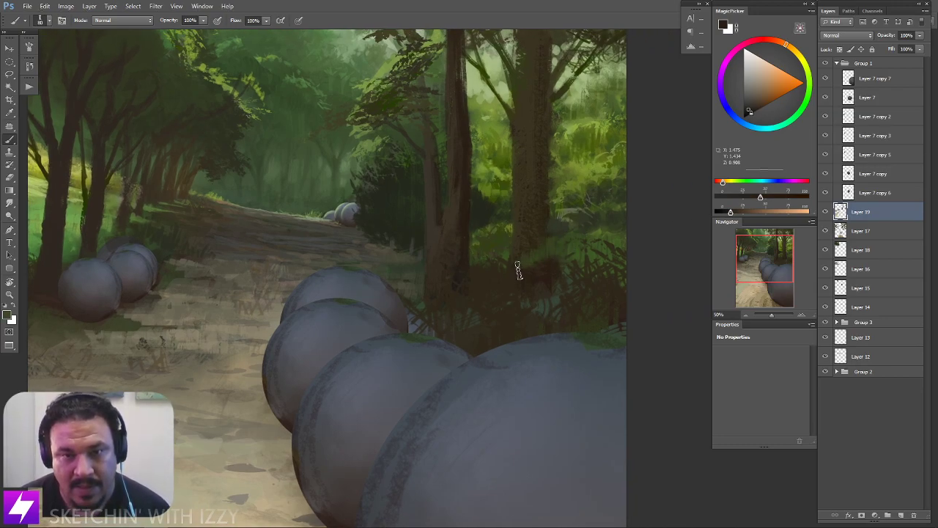
Blend sampled dark greens and browns into the undergrowth around the thick trunk's base, using the brush at 90 to 100 px
{"action": "left_click", "coordinate": [512, 284], "text": "alt"}
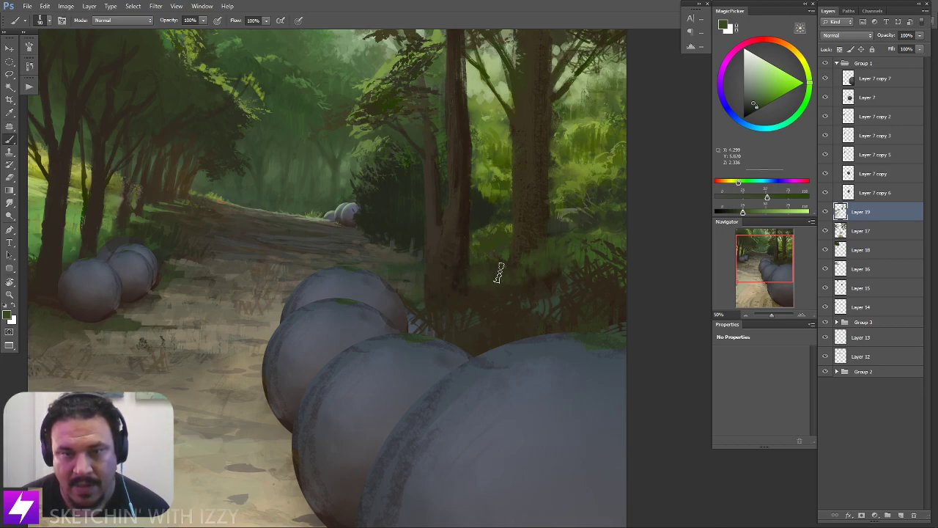
{"action": "key", "text": "bracketright"}
{"action": "left_click", "coordinate": [534, 281], "text": "alt"}
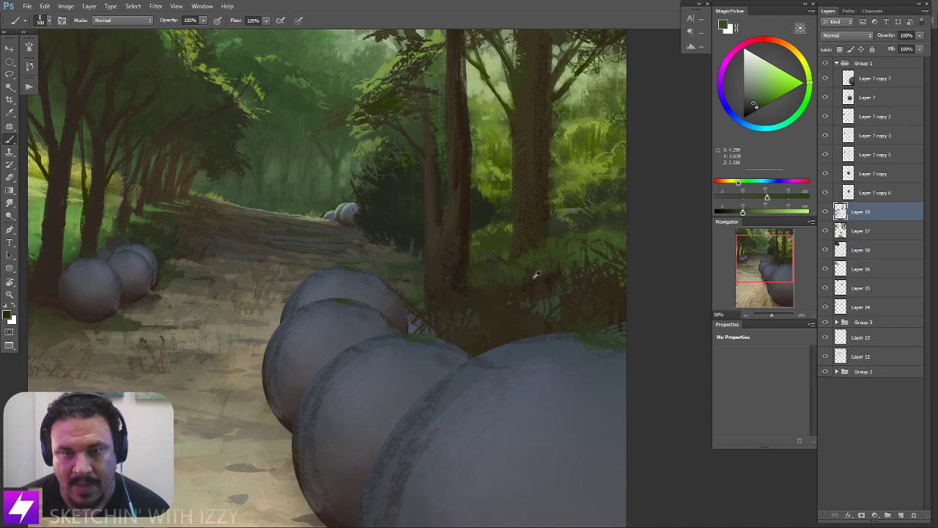
{"action": "left_click", "coordinate": [561, 255], "text": "alt"}
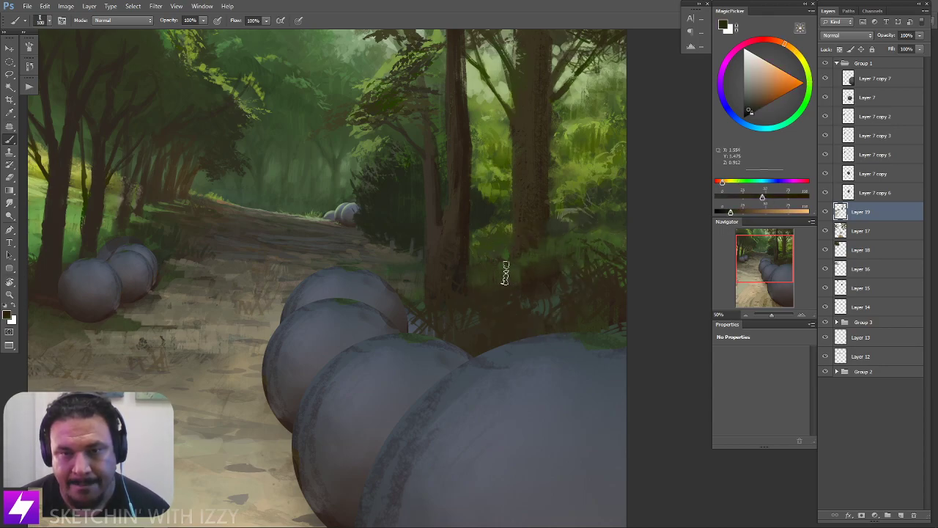
{"action": "key", "text": "bracketleft"}
{"action": "left_click", "coordinate": [528, 267], "text": "alt"}
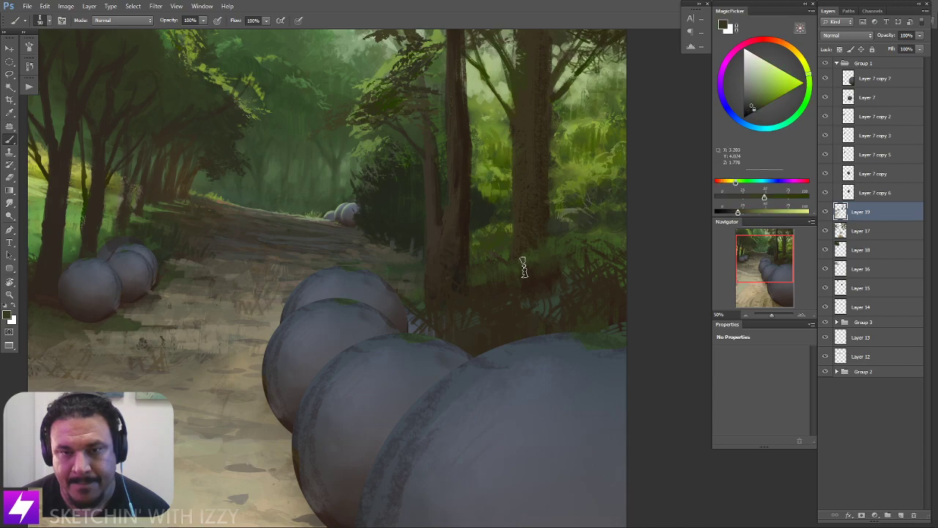
Flip the painting horizontally and view its upper part in the mirrored orientation
{"action": "mouse_move", "coordinate": [610, 246]}
{"action": "left_mouse_down"}
{"action": "mouse_move", "coordinate": [551, 288]}
{"action": "mouse_move", "coordinate": [464, 297]}
{"action": "left_mouse_up"}
{"action": "key", "text": "ctrl+minus"}
{"action": "key", "text": "ctrl+shift+h"}
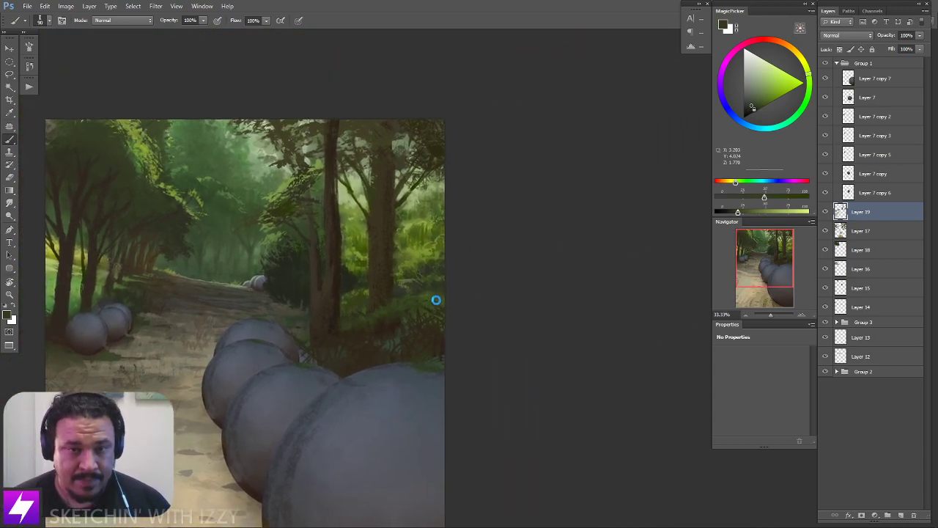
{"action": "left_click_drag", "start_coordinate": [328, 329], "coordinate": [419, 321]}
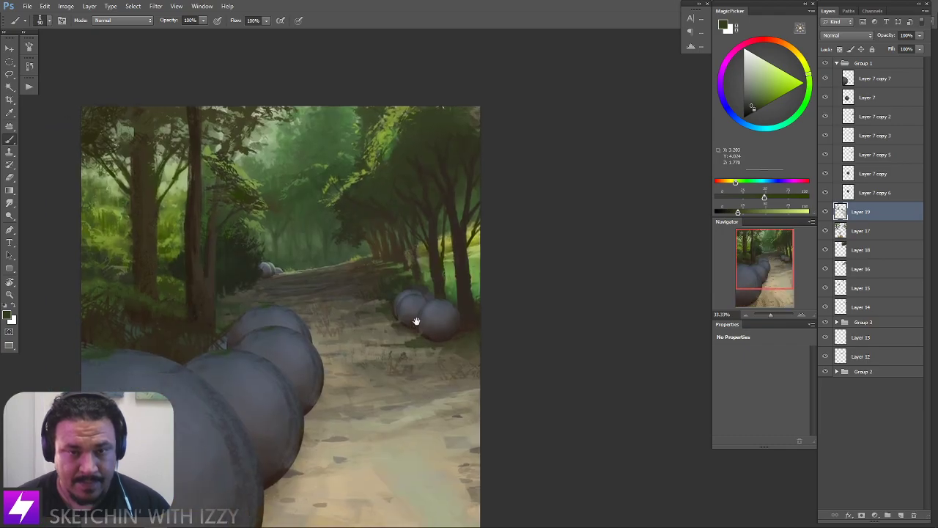
Choose a different brush preset and repaint the trunk behind the small spheres in sampled dark brown
{"action": "scroll", "coordinate": [450, 320], "scroll_direction": "up", "scroll_amount": 1}
{"action": "left_click_drag", "start_coordinate": [477, 318], "coordinate": [396, 264]}
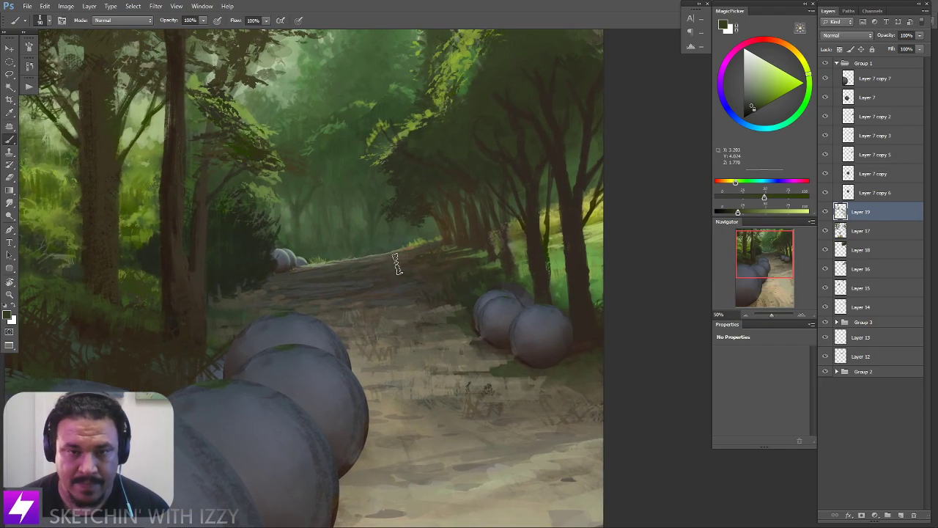
{"action": "right_click", "coordinate": [106, 262]}
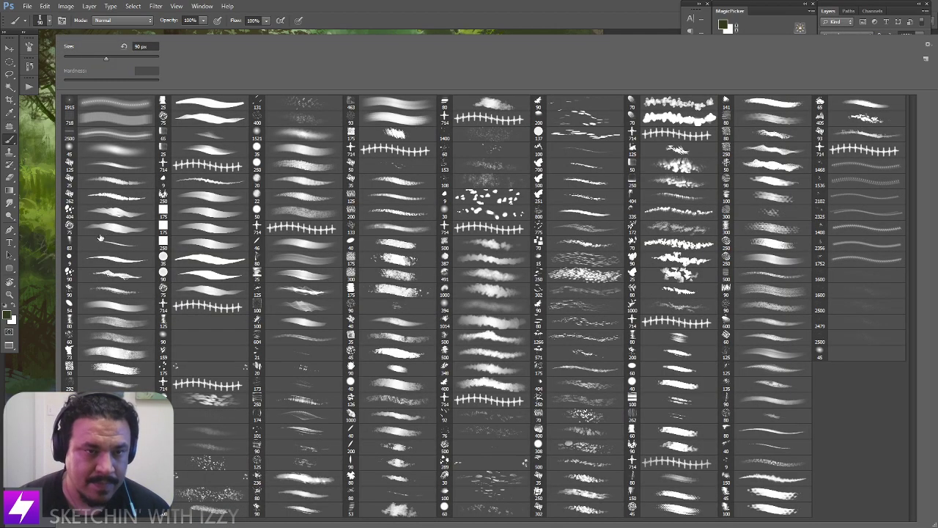
{"action": "double_click", "coordinate": [129, 254]}
{"action": "left_click_drag", "start_coordinate": [490, 212], "coordinate": [494, 256]}
{"action": "key", "text": "ctrl+plus"}
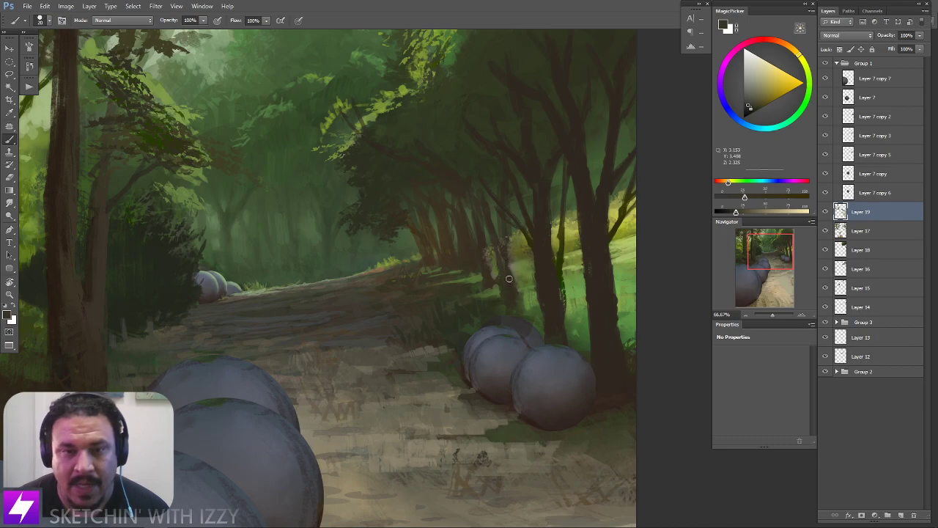
{"action": "left_click", "coordinate": [505, 258], "text": "alt"}
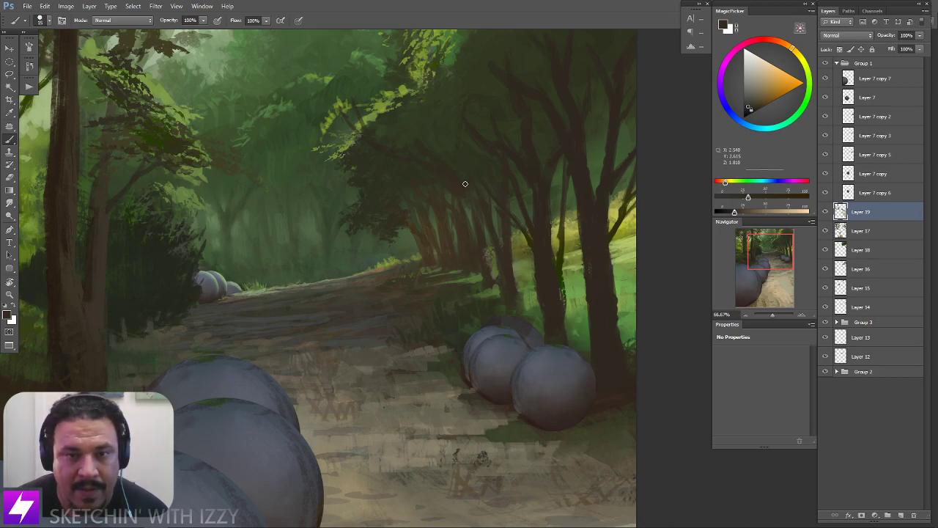
Define the receding thin trunks in the tree row with sampled browns, using the brush at 10 to 15 px
{"action": "left_click", "coordinate": [483, 246], "text": "alt"}
{"action": "mouse_move", "coordinate": [484, 249]}
{"action": "left_mouse_down"}
{"action": "mouse_move", "coordinate": [485, 267]}
{"action": "mouse_move", "coordinate": [467, 228]}
{"action": "mouse_move", "coordinate": [438, 217]}
{"action": "left_mouse_up"}
{"action": "left_click_drag", "start_coordinate": [459, 261], "coordinate": [460, 240]}
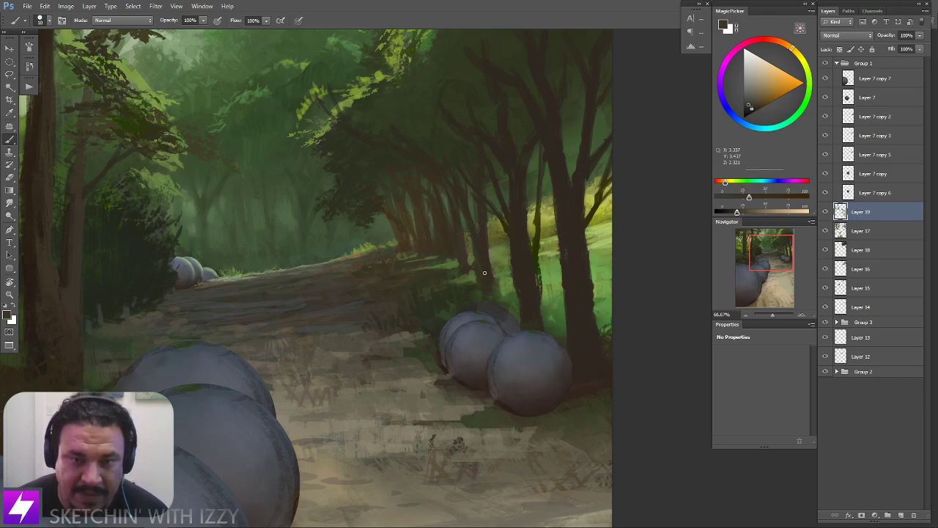
{"action": "left_click", "coordinate": [474, 264], "text": "alt"}
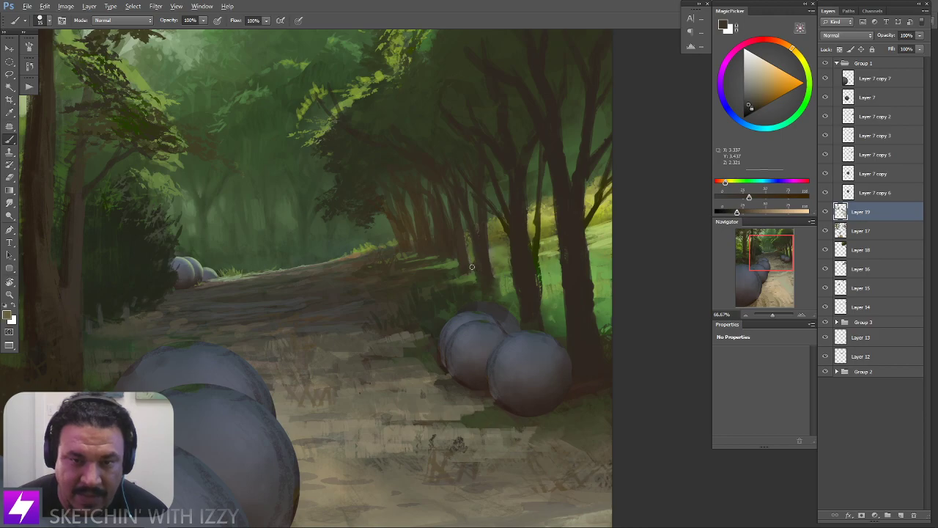
View the whole painting and flip it horizontally to compare both orientations
{"action": "scroll", "coordinate": [474, 264], "scroll_direction": "down", "scroll_amount": 5}
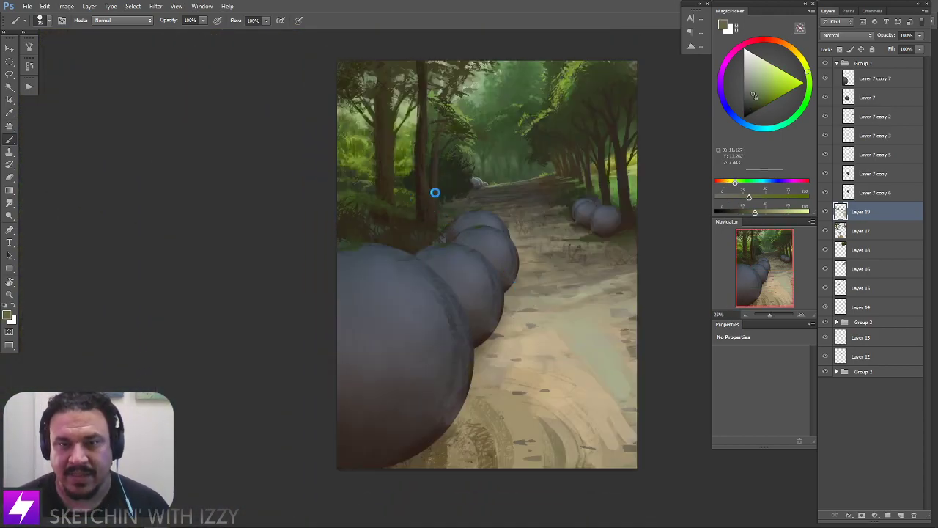
{"action": "mouse_move", "coordinate": [421, 212]}
{"action": "left_mouse_down"}
{"action": "mouse_move", "coordinate": [430, 224]}
{"action": "mouse_move", "coordinate": [391, 243]}
{"action": "left_mouse_up"}
{"action": "key", "text": "ctrl+plus"}
{"action": "key", "text": "ctrl+plus"}
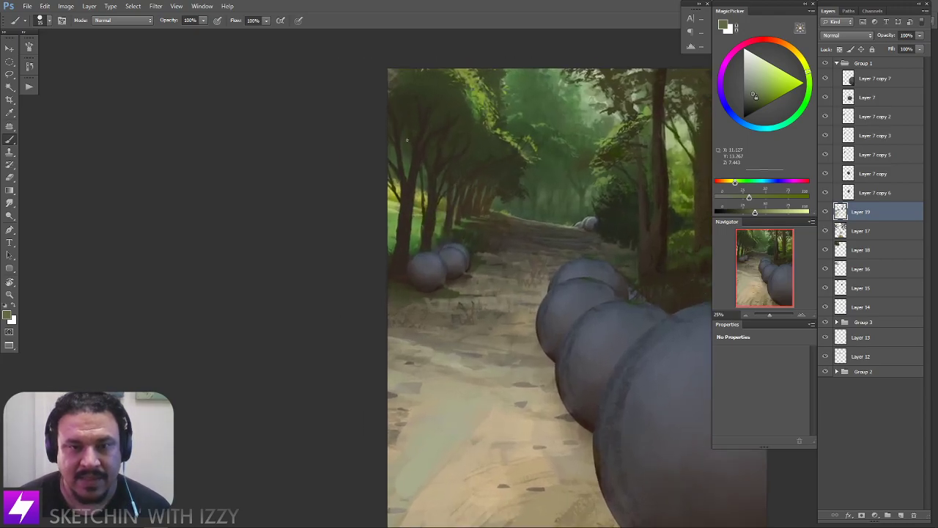
{"action": "key", "text": "ctrl+shift+h"}
{"action": "key", "text": "ctrl+shift+h"}
Paint sampled dark olive green along the edge of the second trunk behind the small spheres, using up to 20 px
{"action": "left_click_drag", "start_coordinate": [367, 156], "coordinate": [427, 235]}
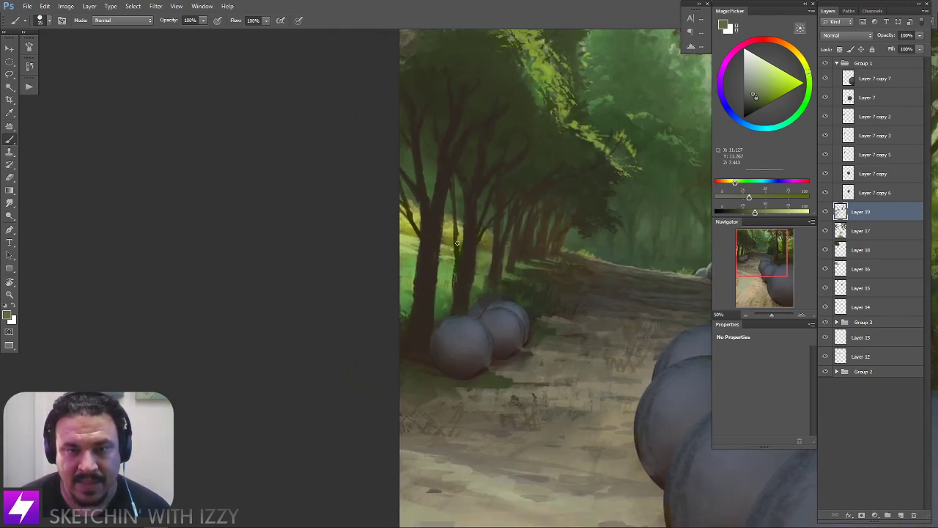
{"action": "left_click", "coordinate": [460, 250], "text": "alt"}
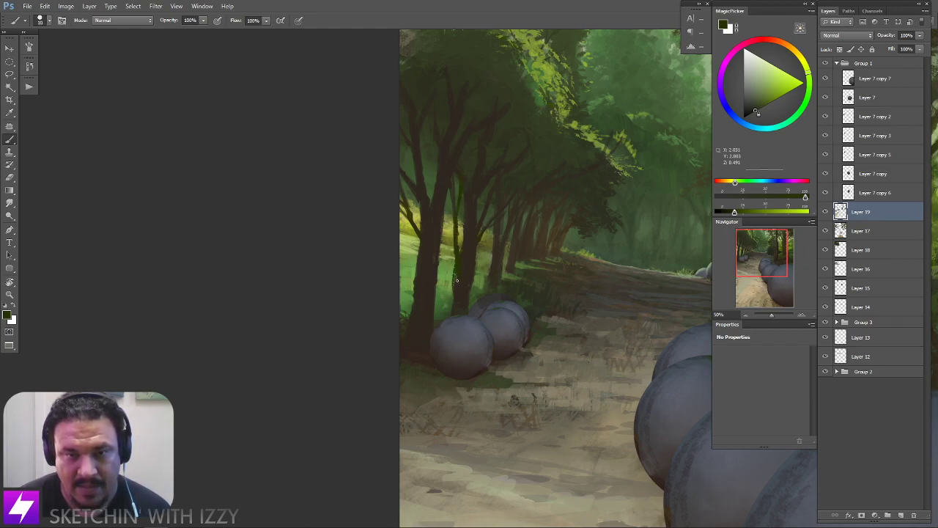
{"action": "scroll", "coordinate": [455, 270], "scroll_direction": "down", "scroll_amount": 1}
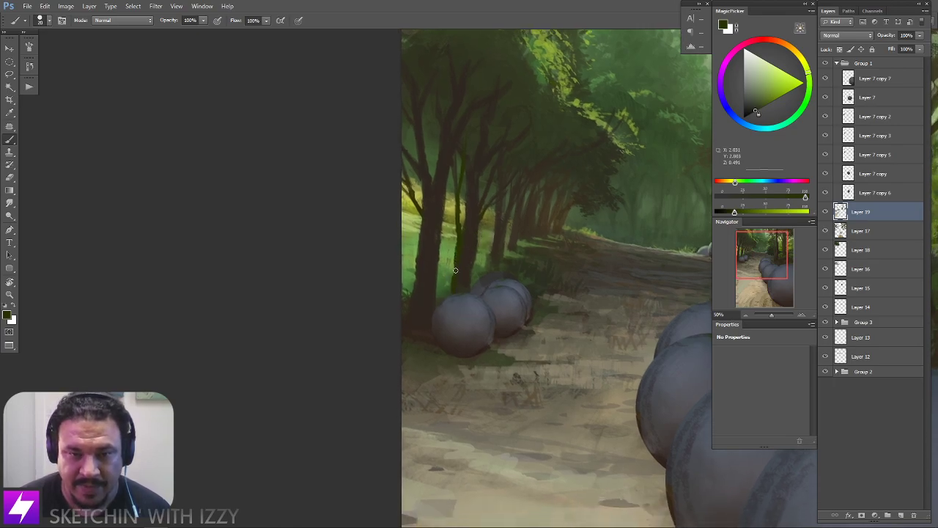
{"action": "mouse_move", "coordinate": [491, 251]}
{"action": "left_mouse_down"}
{"action": "mouse_move", "coordinate": [478, 244]}
{"action": "mouse_move", "coordinate": [461, 271]}
{"action": "left_mouse_up"}
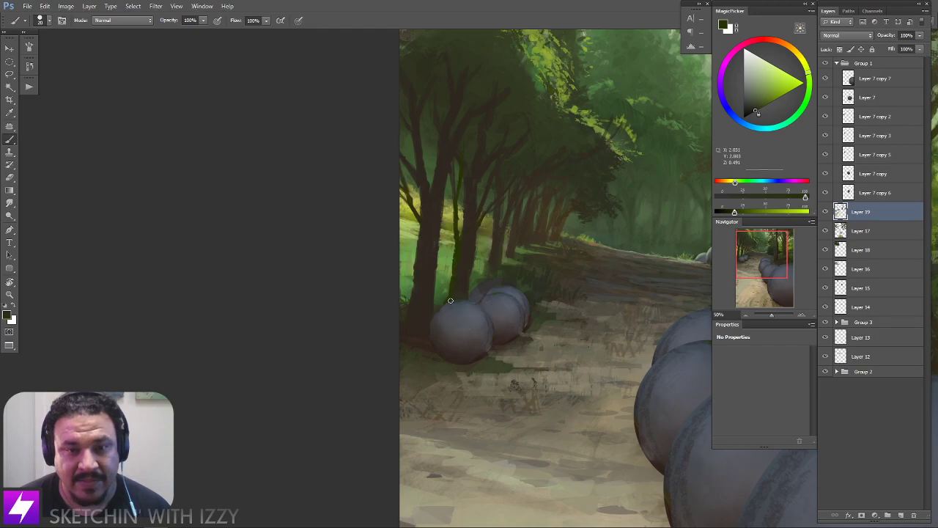
Sample dark brown and paint a fine stem between the two front trunks behind the small spheres, undoing an unwanted stroke
{"action": "left_click", "coordinate": [446, 299], "text": "alt"}
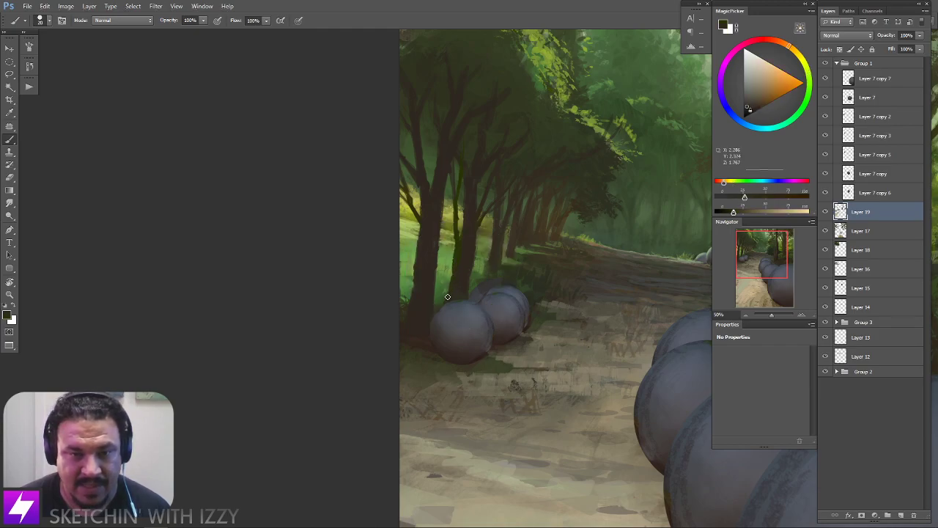
{"action": "scroll", "coordinate": [422, 169], "scroll_direction": "down", "scroll_amount": 1}
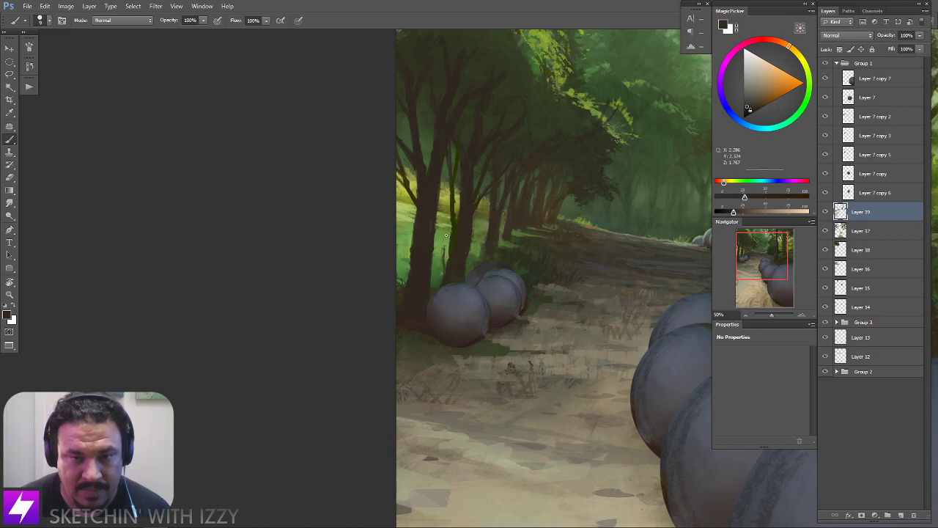
{"action": "key", "text": "ctrl+z"}
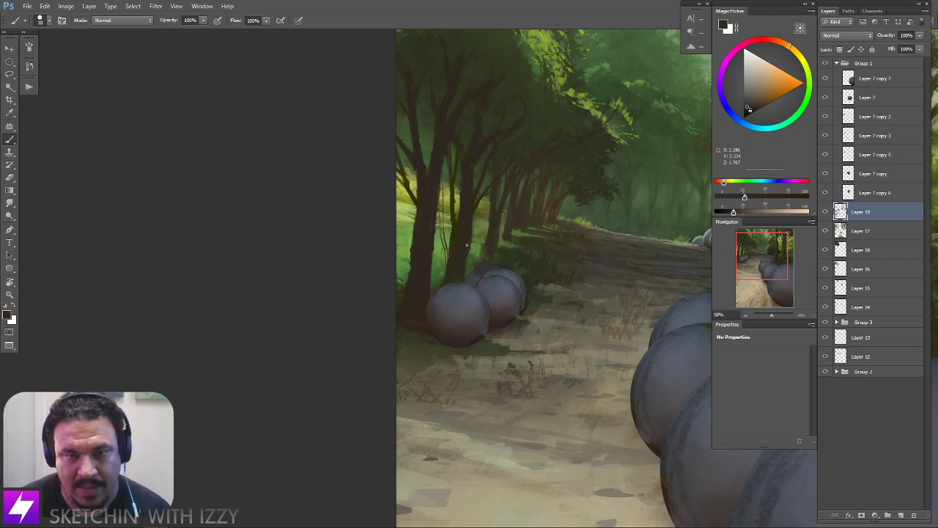
{"action": "mouse_move", "coordinate": [480, 232]}
{"action": "left_mouse_down"}
{"action": "mouse_move", "coordinate": [507, 225]}
{"action": "mouse_move", "coordinate": [502, 168]}
{"action": "left_mouse_up"}
{"action": "key", "text": "ctrl+minus"}
{"action": "key", "text": "r"}
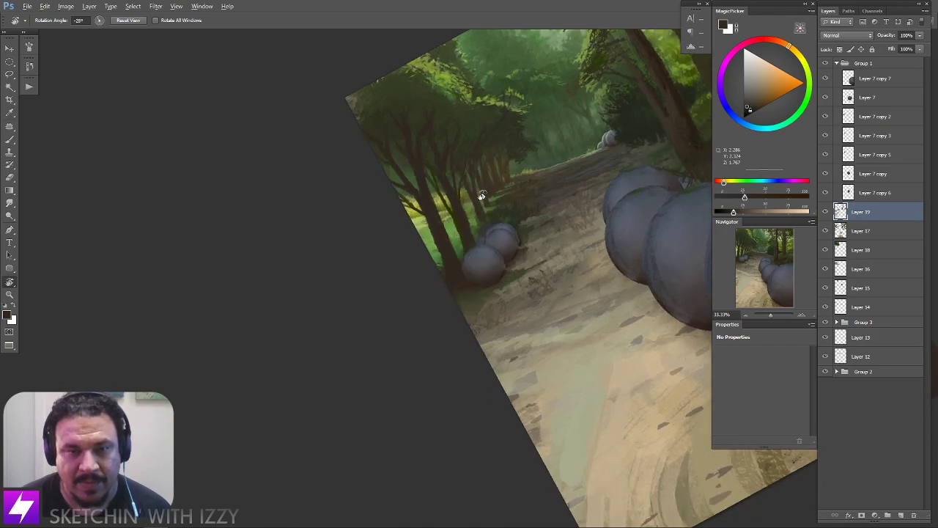
{"action": "left_click_drag", "start_coordinate": [519, 211], "coordinate": [476, 231]}
{"action": "key", "text": "Escape"}
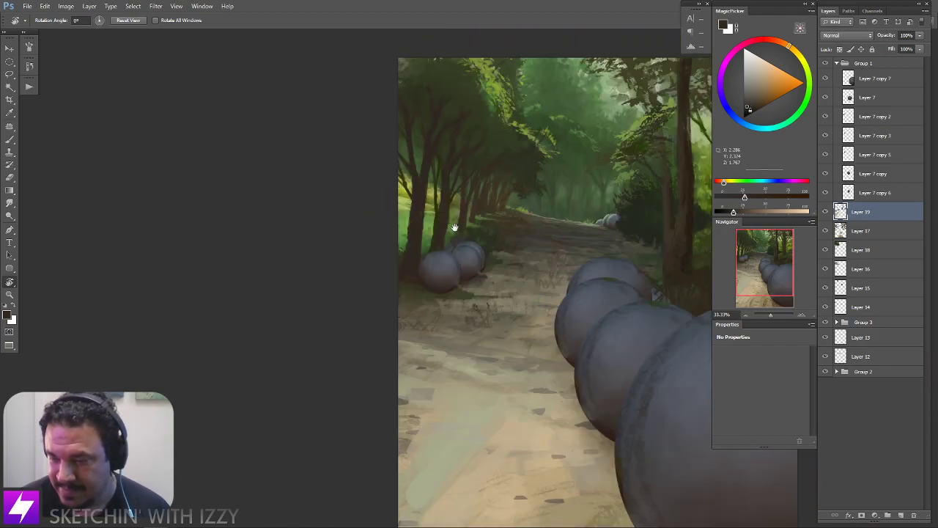
Sample the path's brown, shift it to a more saturated reddish brown, and dab accents on the ground behind the small spheres
{"action": "left_click_drag", "start_coordinate": [434, 172], "coordinate": [462, 243]}
{"action": "key", "text": "ctrl+plus"}
{"action": "key", "text": "ctrl+plus"}
{"action": "key", "text": "ctrl+shift+h"}
{"action": "key", "text": "ctrl+shift+h"}
{"action": "left_click_drag", "start_coordinate": [432, 314], "coordinate": [404, 268]}
{"action": "key", "text": "b"}
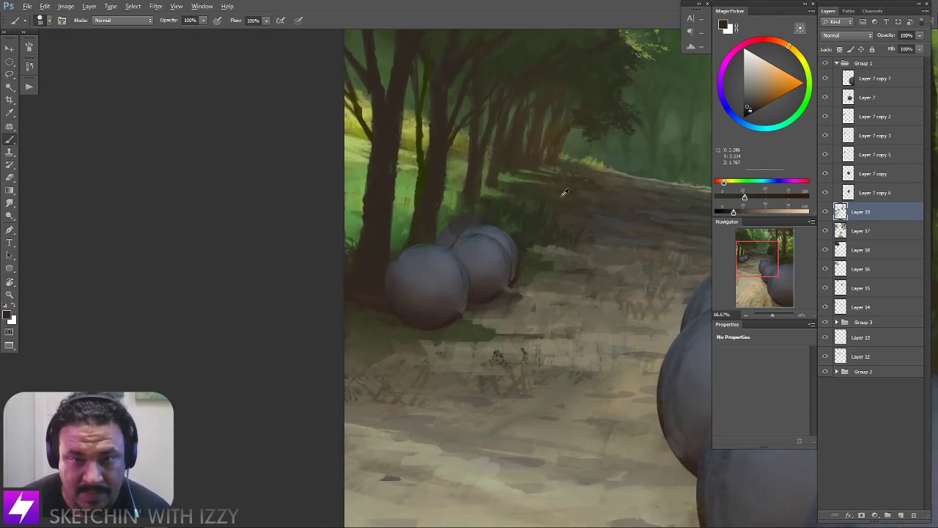
{"action": "left_click", "coordinate": [605, 171], "text": "alt"}
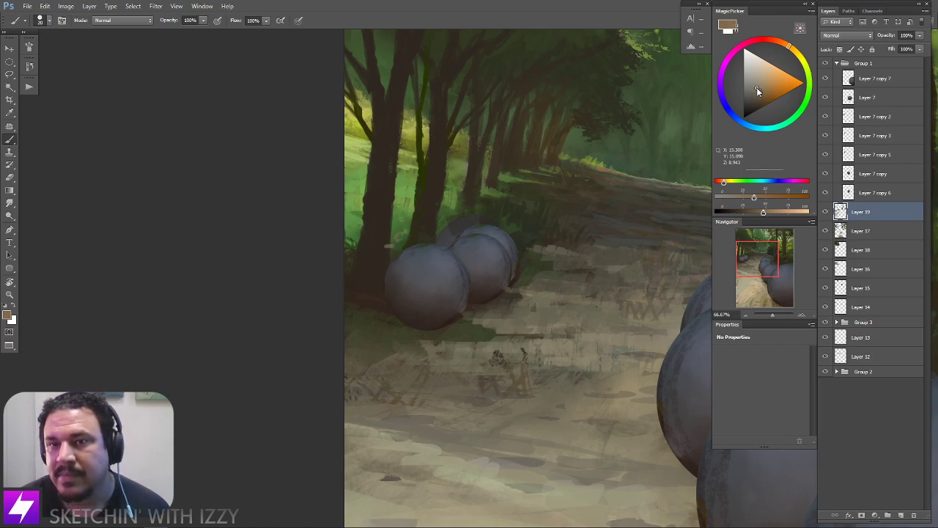
{"action": "left_click", "coordinate": [763, 95]}
{"action": "left_click_drag", "start_coordinate": [788, 46], "coordinate": [782, 43]}
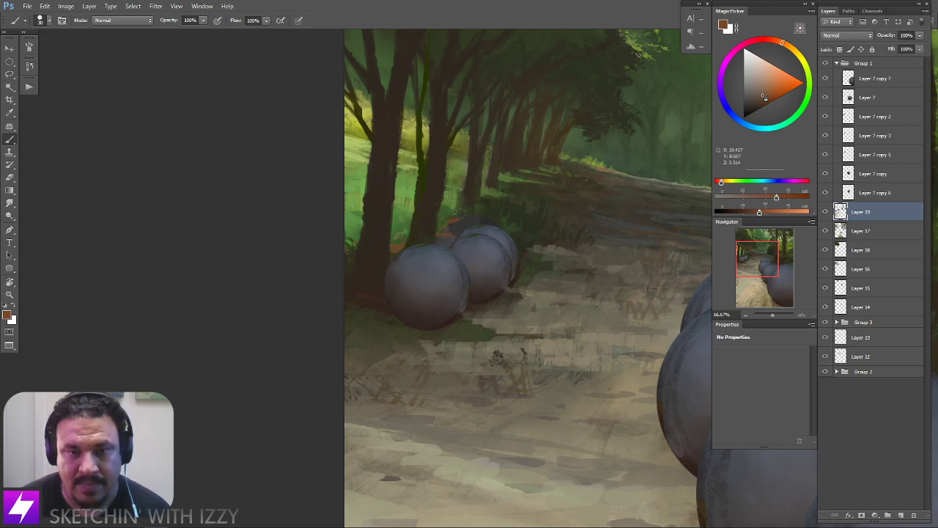
Blend sampled greens, dark olive and brown around the third trunk's base and the undergrowth behind the small spheres, using up to 70 px
{"action": "left_click", "coordinate": [481, 206], "text": "alt"}
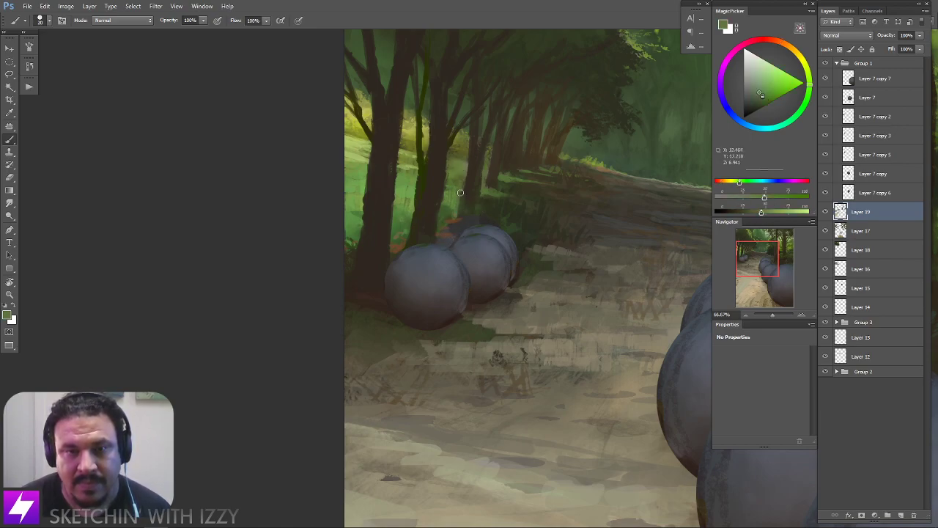
{"action": "left_click_drag", "start_coordinate": [464, 187], "coordinate": [452, 209]}
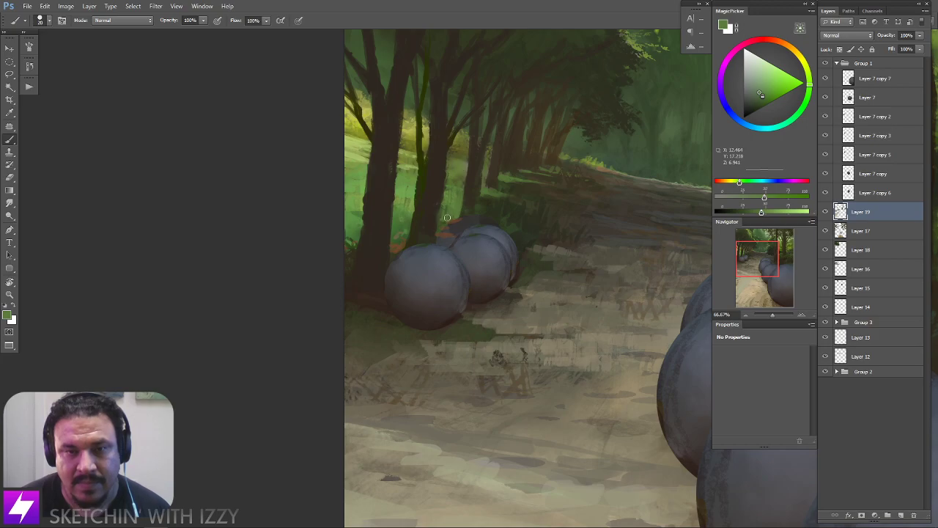
{"action": "left_click", "coordinate": [470, 207], "text": "alt"}
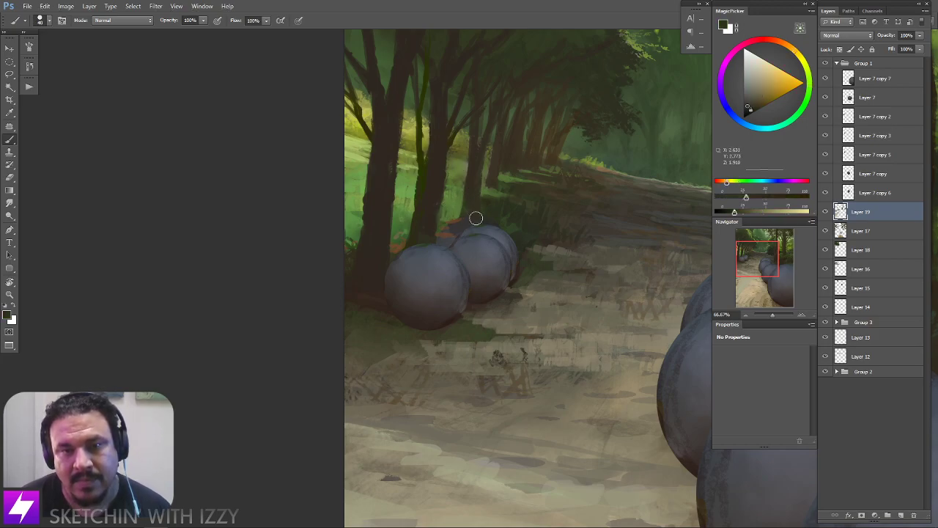
{"action": "left_click", "coordinate": [473, 213], "text": "alt"}
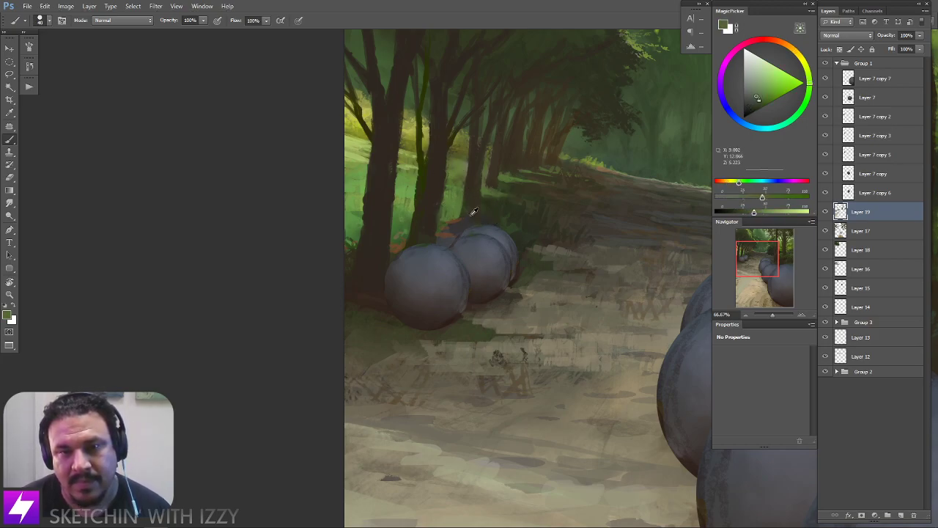
{"action": "left_click", "coordinate": [505, 208], "text": "alt"}
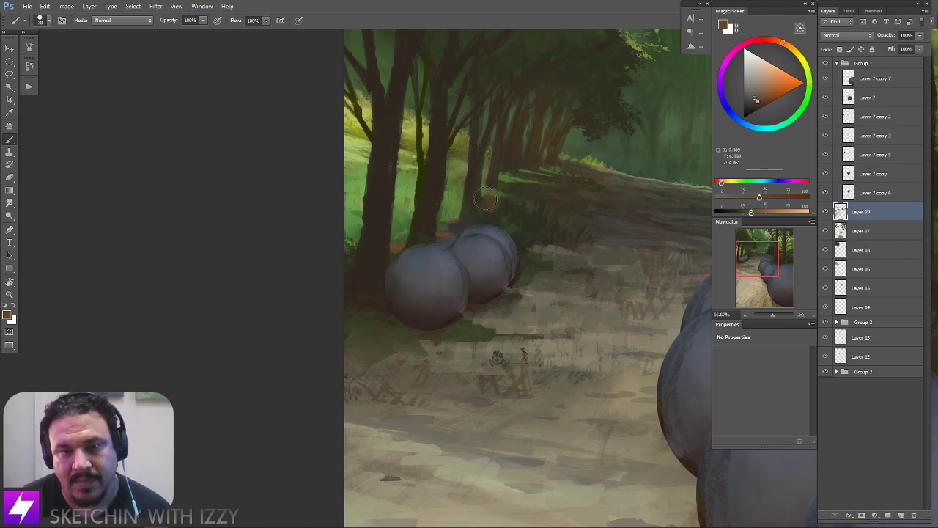
{"action": "left_click", "coordinate": [529, 210], "text": "alt"}
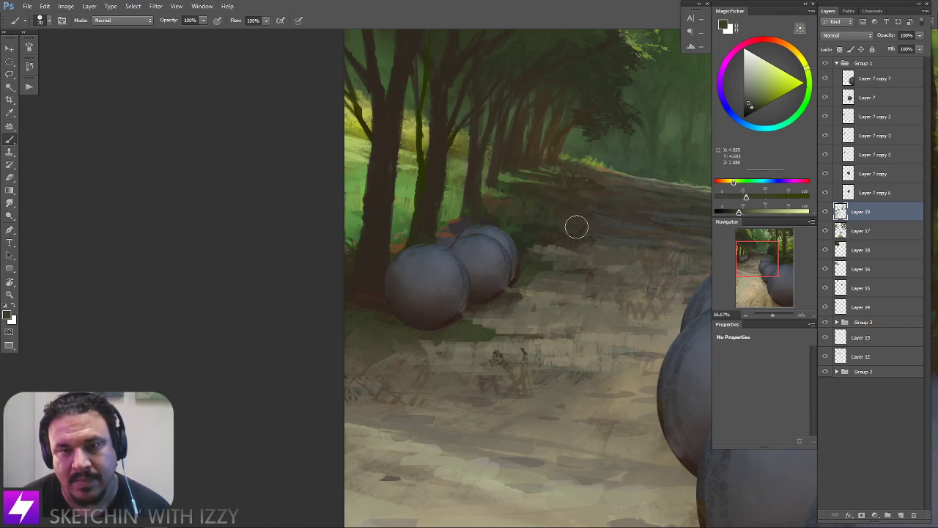
Work sampled olive and grey-brown tones into the ground beside and below the small spheres, with the brush at 60 to 80 px
{"action": "key", "text": "ctrl+minus"}
{"action": "left_click_drag", "start_coordinate": [629, 313], "coordinate": [435, 328]}
{"action": "key", "text": "r"}
{"action": "left_click_drag", "start_coordinate": [596, 310], "coordinate": [381, 230]}
{"action": "key", "text": "b"}
{"action": "left_click", "coordinate": [390, 258], "text": "alt"}
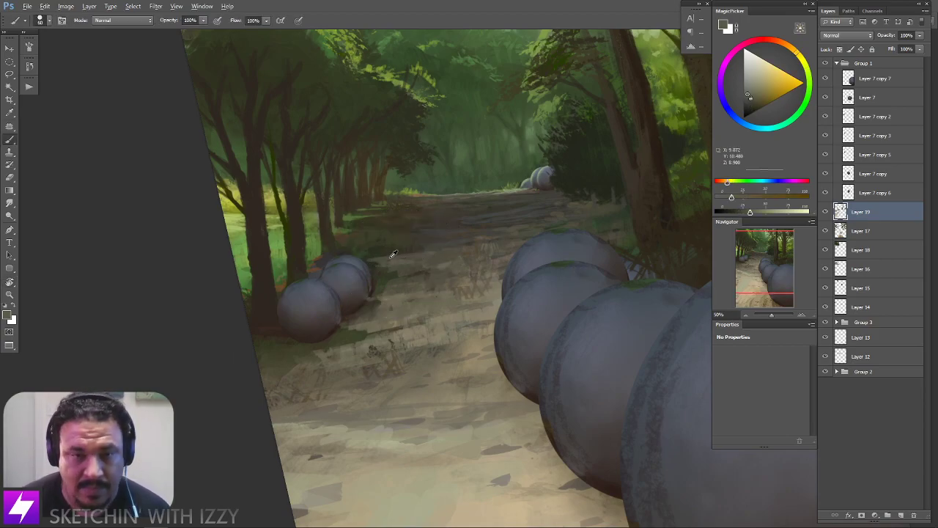
{"action": "left_click", "coordinate": [402, 258], "text": "alt"}
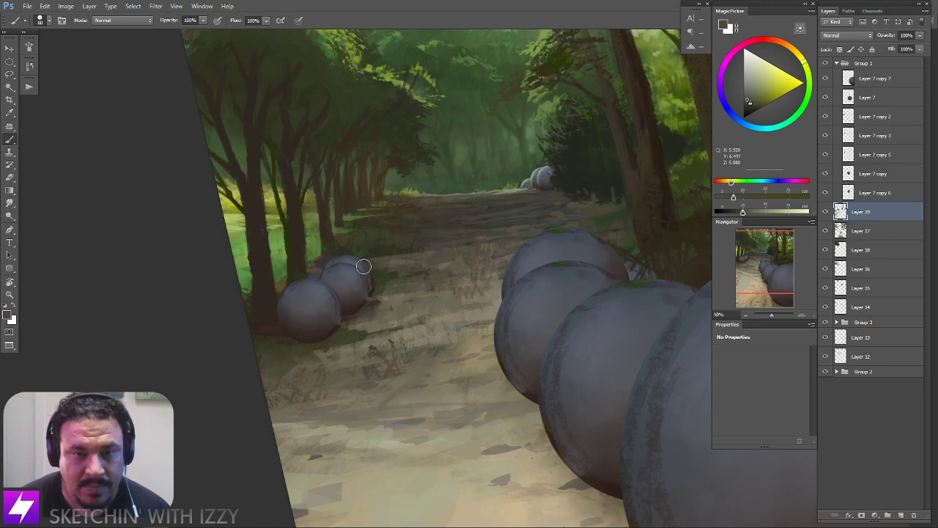
{"action": "left_click_drag", "start_coordinate": [408, 259], "coordinate": [393, 254]}
{"action": "key", "text": "bracketright"}
{"action": "key", "text": "bracketright"}
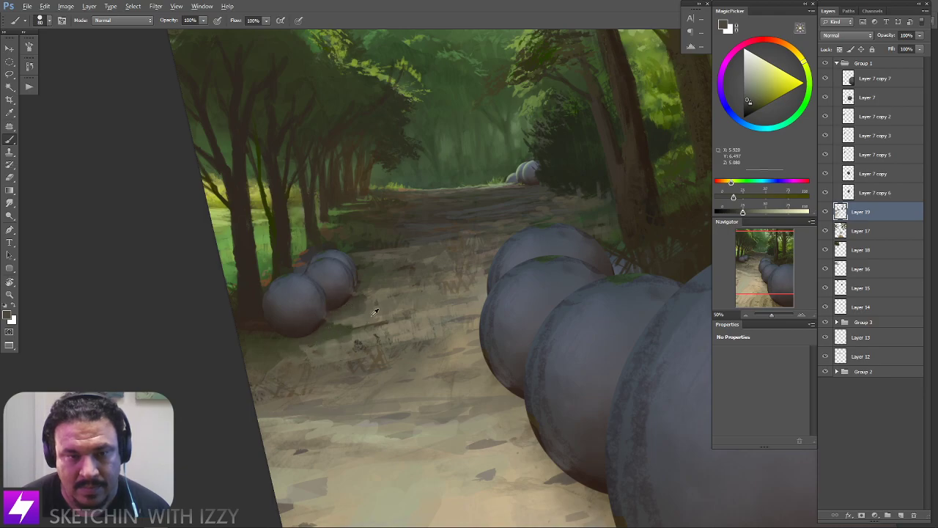
{"action": "left_click", "coordinate": [403, 317], "text": "alt"}
{"action": "left_click", "coordinate": [402, 321], "text": "alt"}
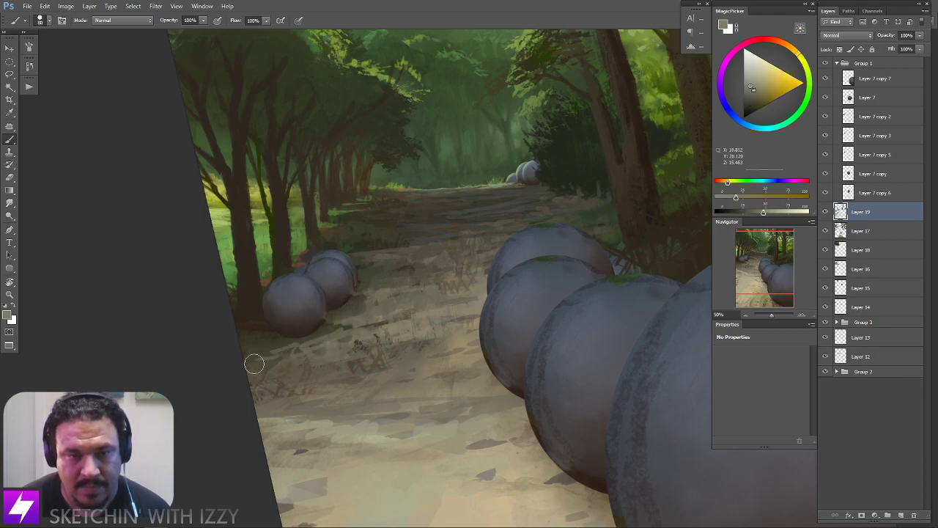
Straighten the rotated canvas view and flip the whole painting horizontally
{"action": "key", "text": "r"}
{"action": "key", "text": "bracketright"}
{"action": "key", "text": "r"}
{"action": "mouse_move", "coordinate": [394, 368]}
{"action": "left_mouse_down"}
{"action": "mouse_move", "coordinate": [540, 310]}
{"action": "mouse_move", "coordinate": [505, 312]}
{"action": "left_mouse_up"}
{"action": "key", "text": "ctrl+minus"}
{"action": "mouse_move", "coordinate": [540, 346]}
{"action": "left_mouse_down"}
{"action": "mouse_move", "coordinate": [473, 327]}
{"action": "mouse_move", "coordinate": [439, 340]}
{"action": "mouse_move", "coordinate": [465, 346]}
{"action": "mouse_move", "coordinate": [410, 313]}
{"action": "left_mouse_up"}
{"action": "key", "text": "ctrl+shift+h"}
{"action": "left_click_drag", "start_coordinate": [478, 341], "coordinate": [399, 317]}
{"action": "key", "text": "b"}
Lasso irregular light-patch shapes across the sandy path, adding narrow streaks that reach toward the small spheres
{"action": "key", "text": "l"}
{"action": "mouse_move", "coordinate": [314, 227]}
{"action": "left_mouse_down"}
{"action": "mouse_move", "coordinate": [442, 308]}
{"action": "mouse_move", "coordinate": [325, 378]}
{"action": "mouse_move", "coordinate": [513, 486]}
{"action": "left_mouse_up"}
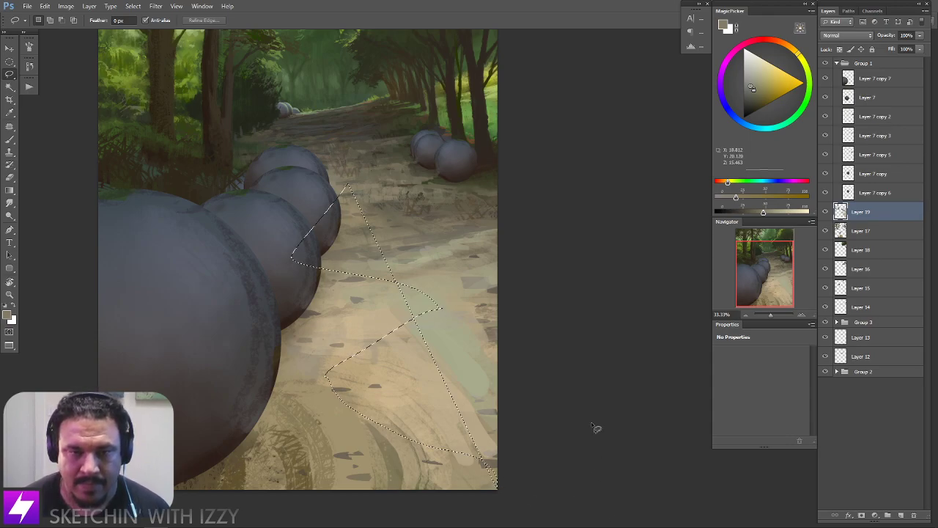
{"action": "mouse_move", "coordinate": [369, 254]}
{"action": "left_mouse_down"}
{"action": "mouse_move", "coordinate": [512, 361]}
{"action": "mouse_move", "coordinate": [453, 309]}
{"action": "mouse_move", "coordinate": [417, 326]}
{"action": "left_mouse_up"}
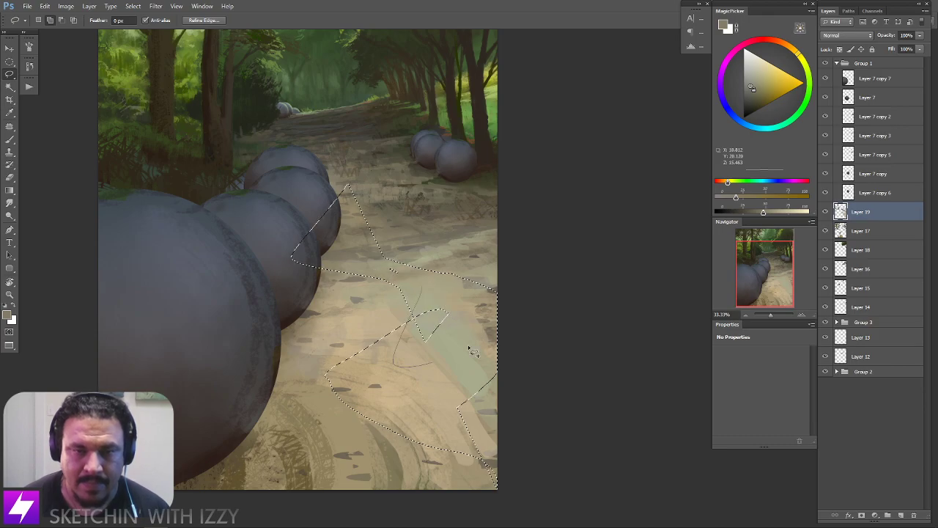
{"action": "left_click_drag", "start_coordinate": [386, 280], "coordinate": [352, 341]}
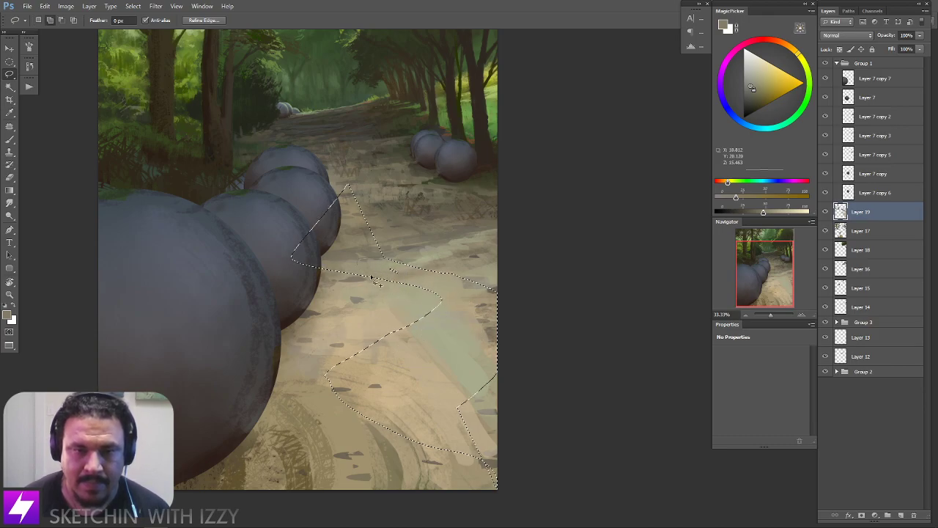
{"action": "left_click_drag", "start_coordinate": [390, 203], "coordinate": [455, 260]}
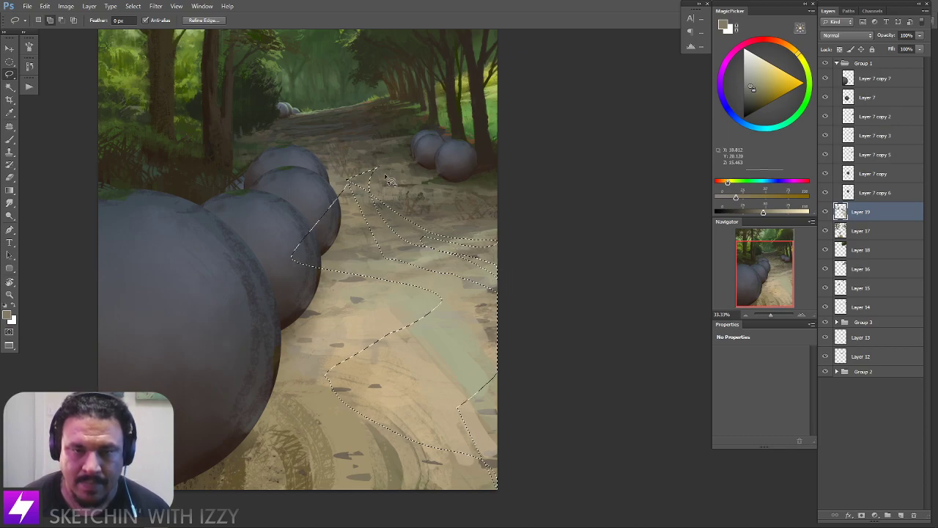
{"action": "left_click_drag", "start_coordinate": [410, 213], "coordinate": [404, 204]}
Fill the selected path shapes with a lighter beige using a textured brush, starting at 300 px, and deselect
{"action": "key", "text": "b"}
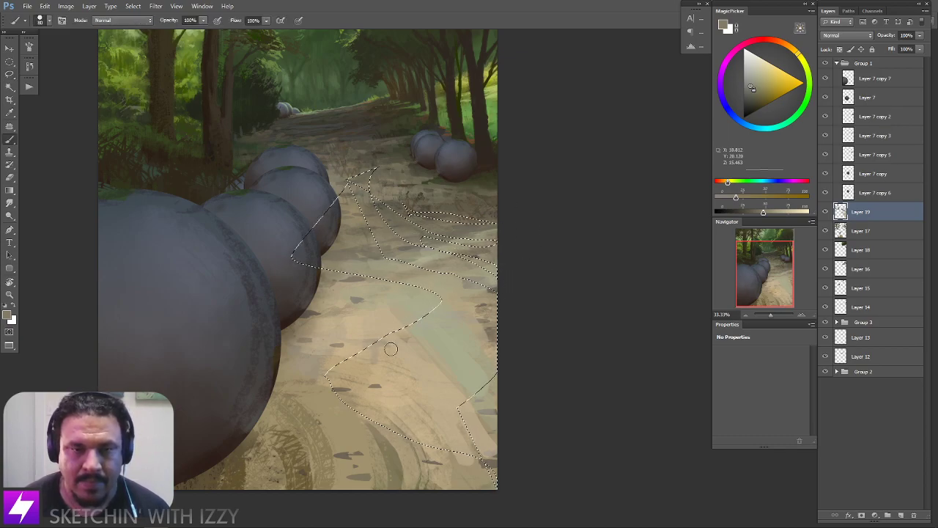
{"action": "right_click", "coordinate": [88, 333]}
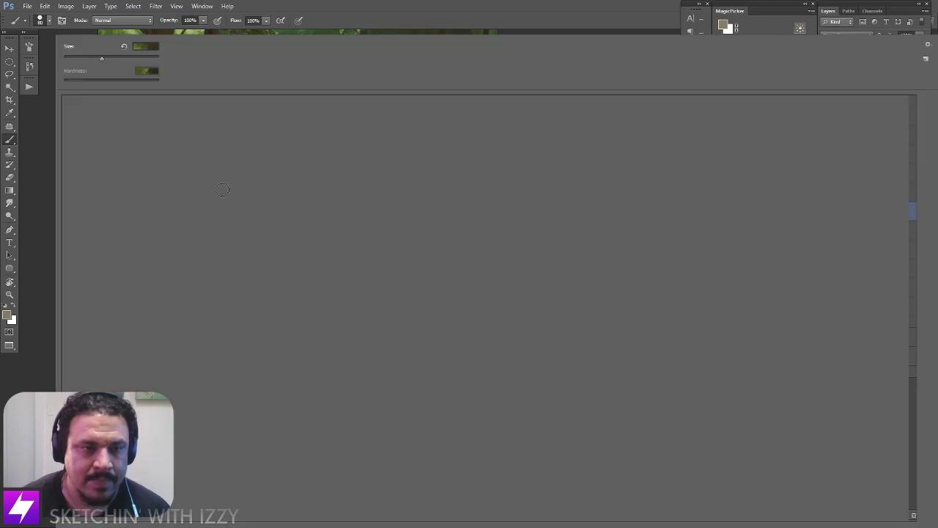
{"action": "double_click", "coordinate": [116, 332]}
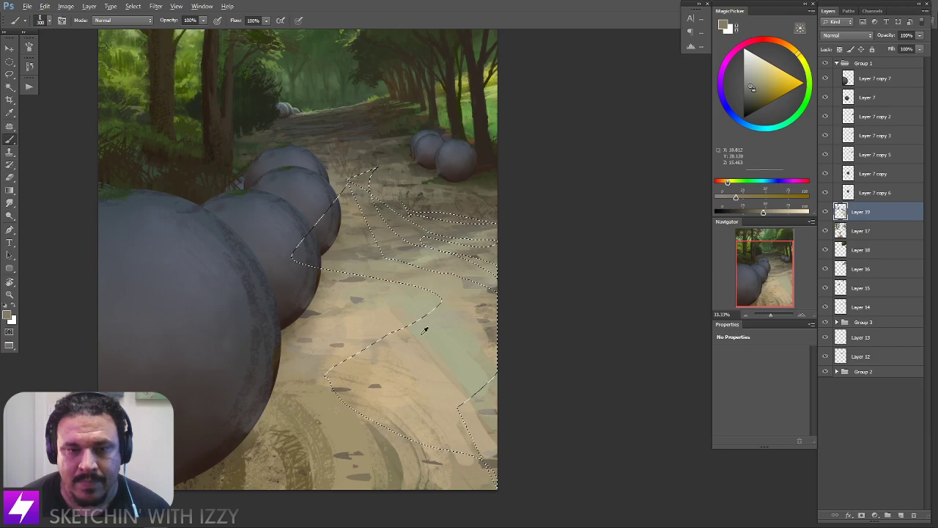
{"action": "left_click_drag", "start_coordinate": [752, 87], "coordinate": [756, 71]}
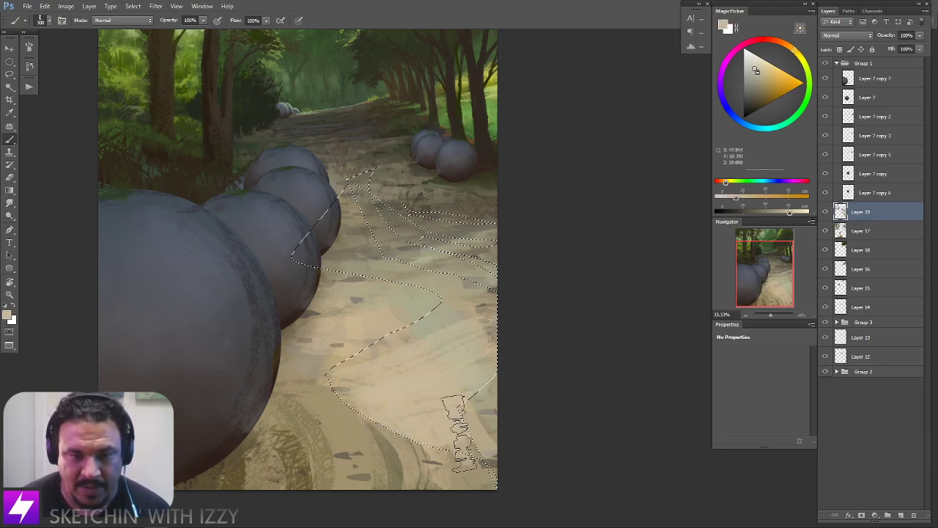
{"action": "mouse_move", "coordinate": [357, 249]}
{"action": "left_mouse_down"}
{"action": "mouse_move", "coordinate": [322, 240]}
{"action": "mouse_move", "coordinate": [372, 239]}
{"action": "left_mouse_up"}
{"action": "key", "text": "bracketleft"}
{"action": "key", "text": "bracketleft"}
{"action": "key", "text": "bracketleft"}
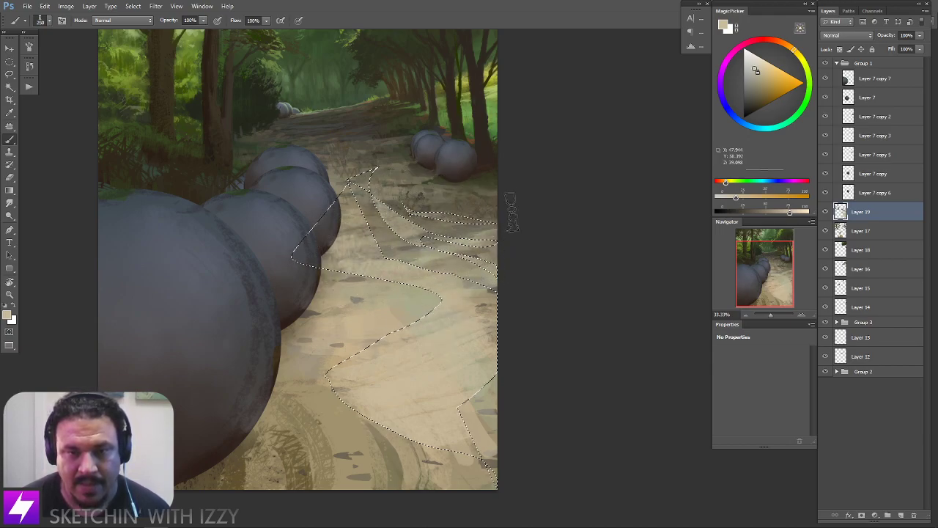
{"action": "key", "text": "l"}
{"action": "left_click", "coordinate": [552, 408]}
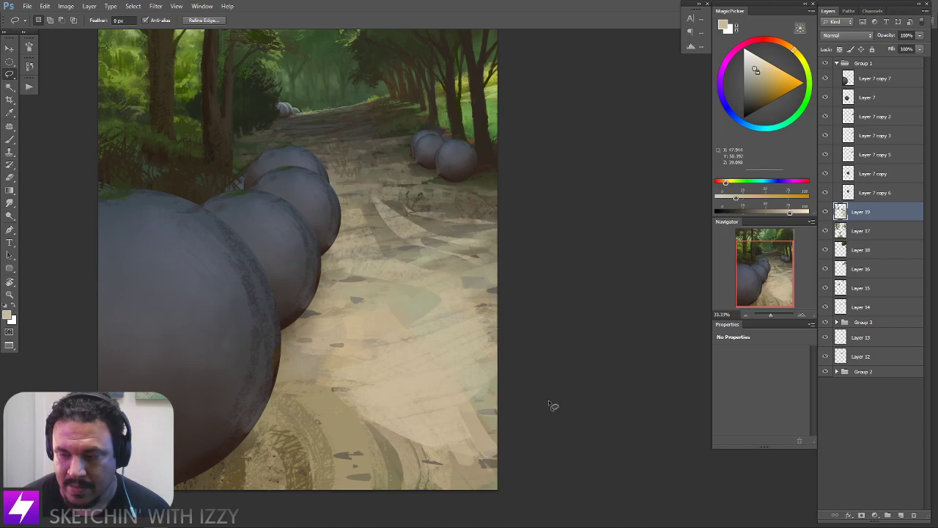
Compare the painting in both orientations and brush sampled beige, grey-green and tan over the foreground path at up to 250 px
{"action": "key", "text": "ctrl+minus"}
{"action": "key", "text": "ctrl+shift+h"}
{"action": "key", "text": "ctrl+shift+h"}
{"action": "mouse_move", "coordinate": [461, 379]}
{"action": "left_mouse_down"}
{"action": "mouse_move", "coordinate": [375, 358]}
{"action": "mouse_move", "coordinate": [332, 317]}
{"action": "mouse_move", "coordinate": [303, 315]}
{"action": "left_mouse_up"}
{"action": "key", "text": "b"}
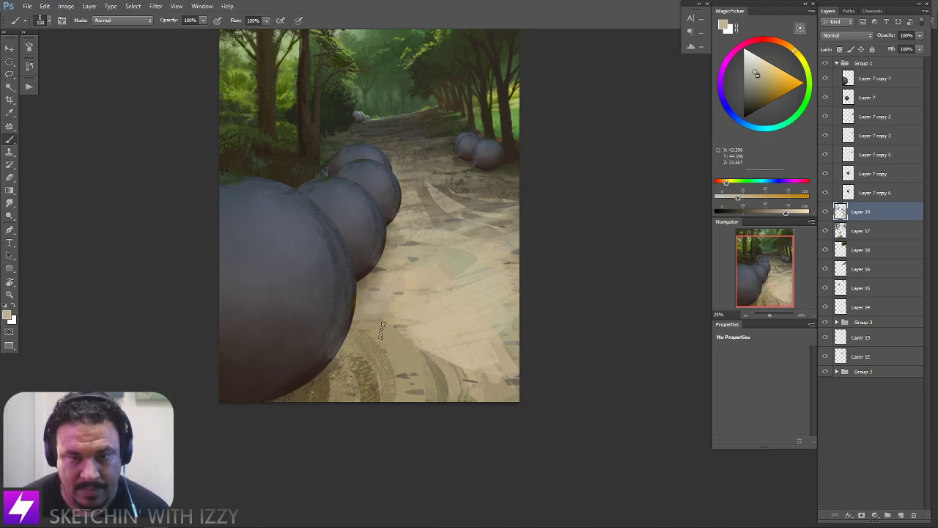
{"action": "left_click", "coordinate": [506, 327], "text": "alt"}
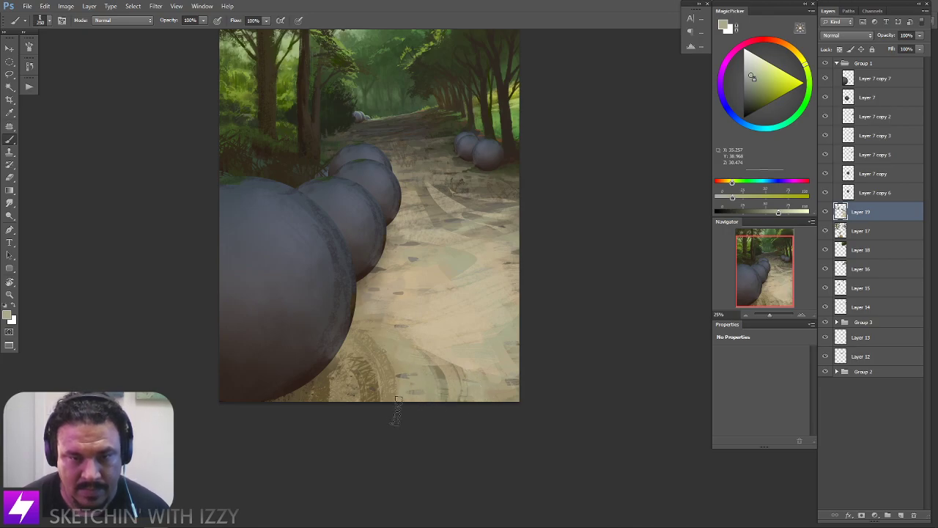
{"action": "left_click", "coordinate": [389, 355], "text": "alt"}
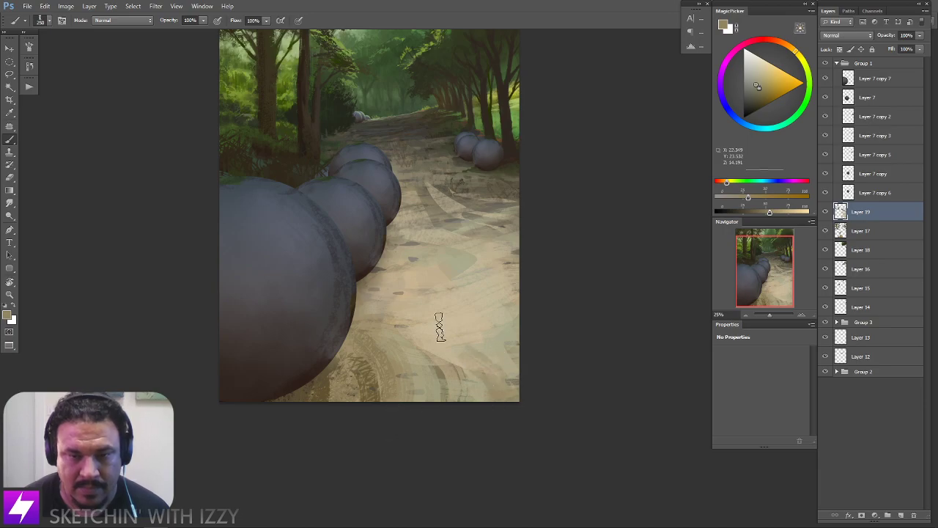
Paint curved tan ruts across the light middle of the path with the brush reduced to 60 px
{"action": "key", "text": "bracketleft"}
{"action": "key", "text": "bracketleft"}
{"action": "key", "text": "bracketleft"}
{"action": "key", "text": "bracketleft"}
{"action": "key", "text": "bracketleft"}
{"action": "key", "text": "bracketleft"}
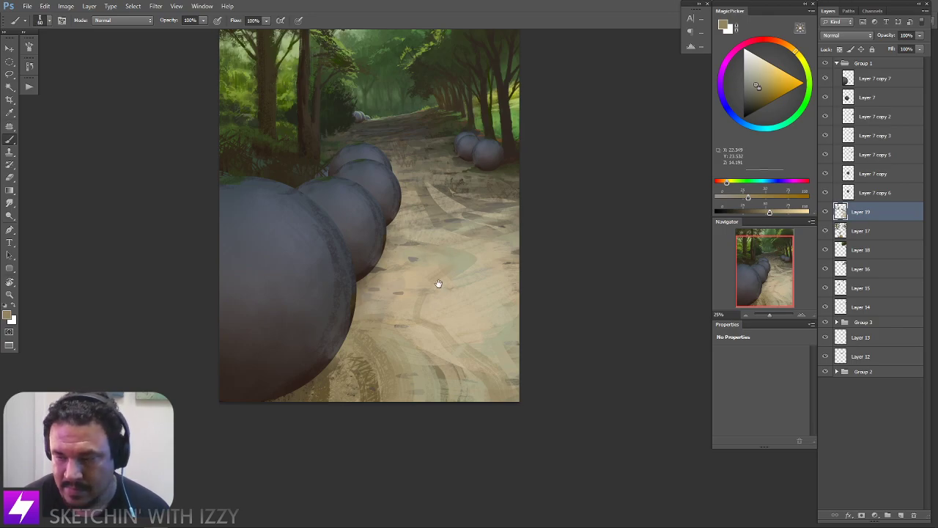
Tone down the bright streaks on the path below the small spheres with sampled tan and grey-brown at 125 px
{"action": "left_click_drag", "start_coordinate": [442, 284], "coordinate": [407, 203]}
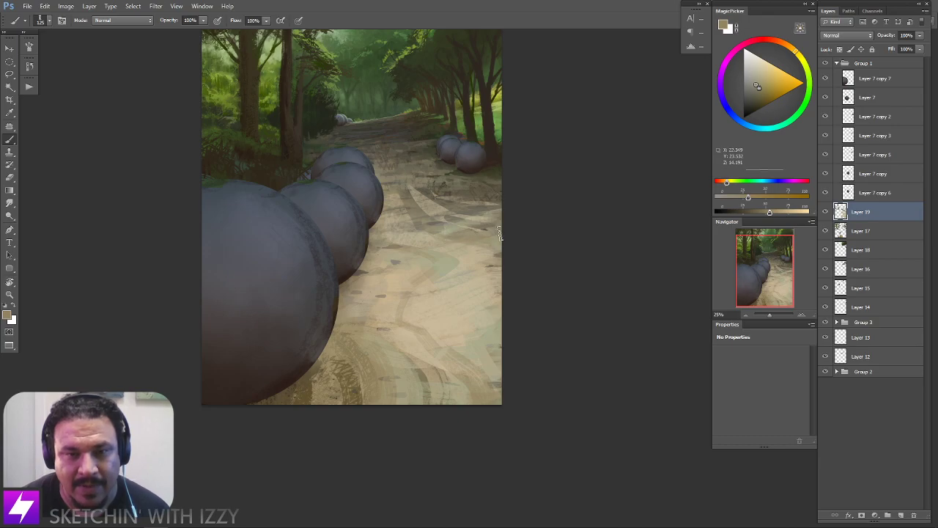
{"action": "left_click", "coordinate": [426, 199], "text": "alt"}
{"action": "left_click", "coordinate": [416, 205], "text": "alt"}
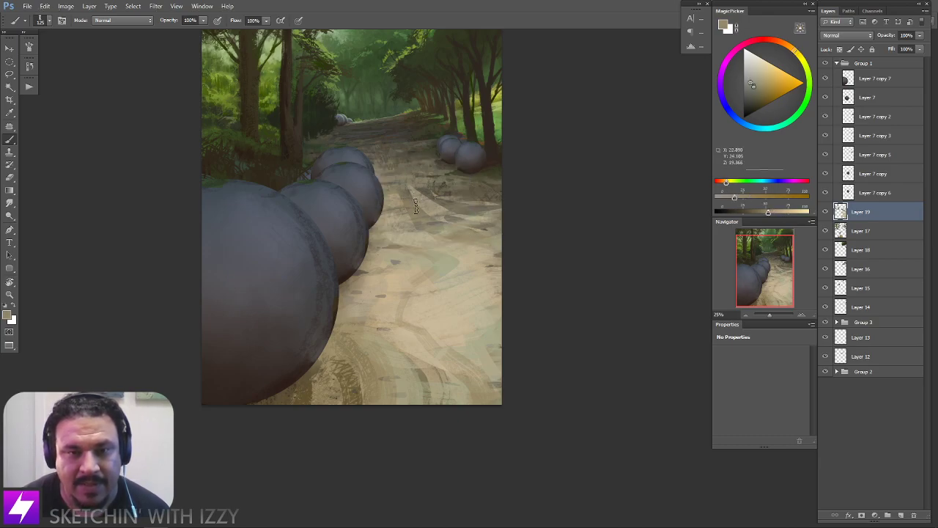
View the whole painting at a reduced size and mirror it horizontally to check the path's composition
{"action": "scroll", "coordinate": [470, 283], "scroll_direction": "down", "scroll_amount": 2}
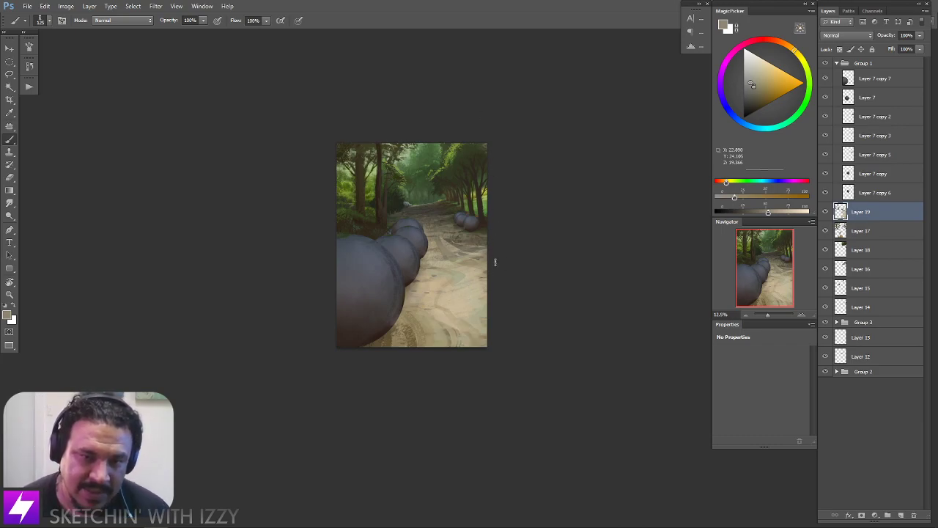
{"action": "key", "text": "h"}
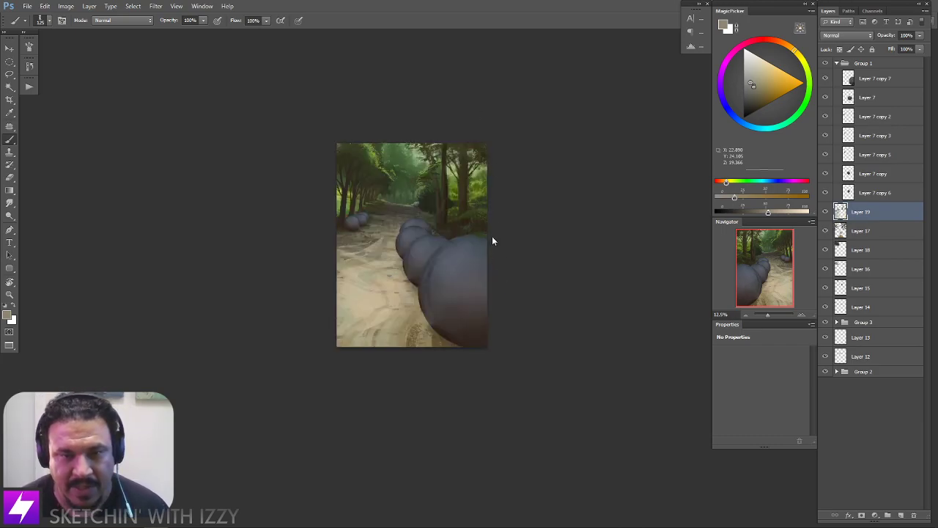
{"action": "left_click_drag", "start_coordinate": [469, 296], "coordinate": [483, 294]}
{"action": "key", "text": "ctrl+plus"}
{"action": "key", "text": "ctrl+plus"}
{"action": "key", "text": "h"}
{"action": "key", "text": "h"}
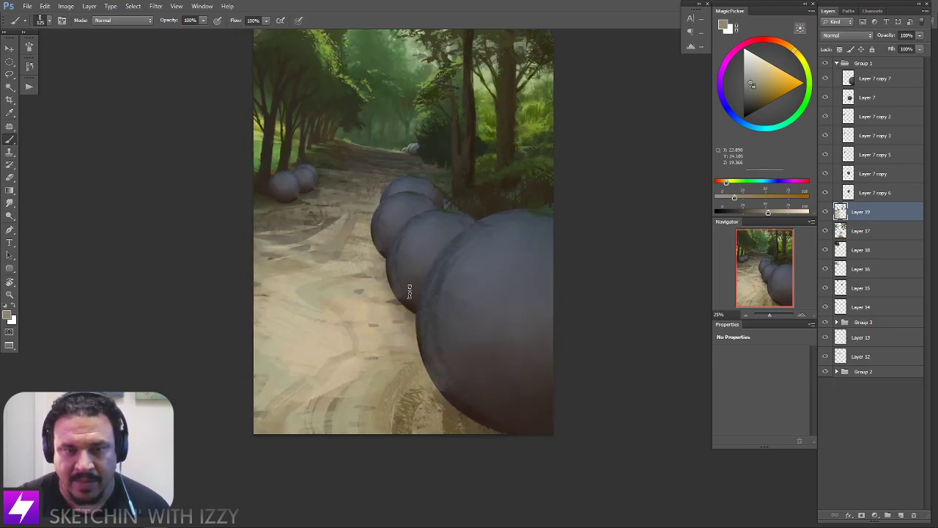
Sample light tan and soften the ground streaks below the small spheres at 90 to 150 px, finishing with a full view
{"action": "mouse_move", "coordinate": [362, 256]}
{"action": "left_mouse_down"}
{"action": "mouse_move", "coordinate": [429, 291]}
{"action": "mouse_move", "coordinate": [407, 272]}
{"action": "left_mouse_up"}
{"action": "left_click", "coordinate": [385, 274], "text": "alt"}
{"action": "key", "text": "bracketleft"}
{"action": "key", "text": "bracketleft"}
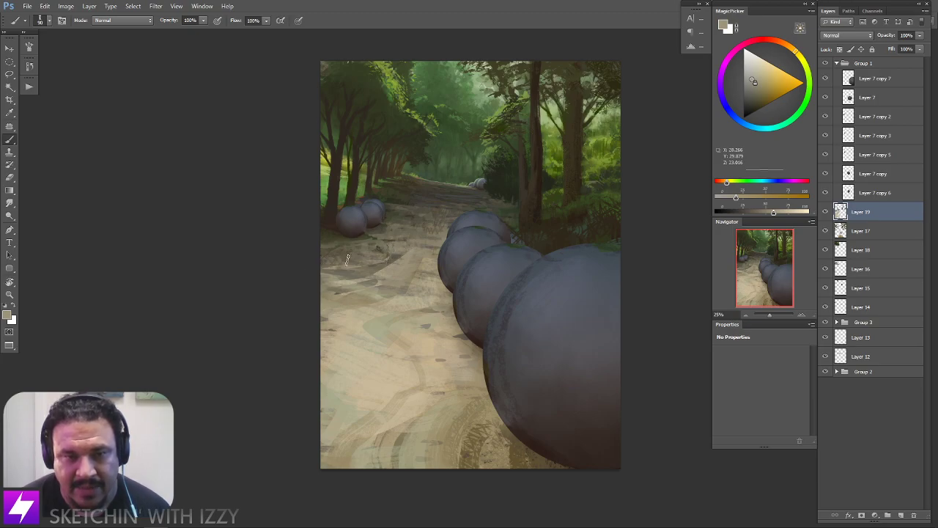
{"action": "key", "text": "bracketright"}
{"action": "key", "text": "bracketright"}
{"action": "key", "text": "bracketright"}
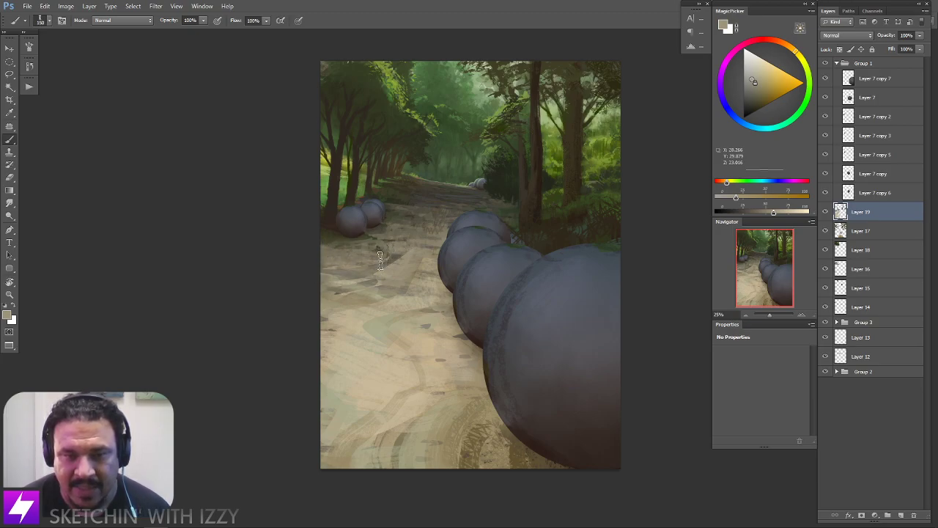
{"action": "key", "text": "ctrl+minus"}
{"action": "key", "text": "ctrl+minus"}
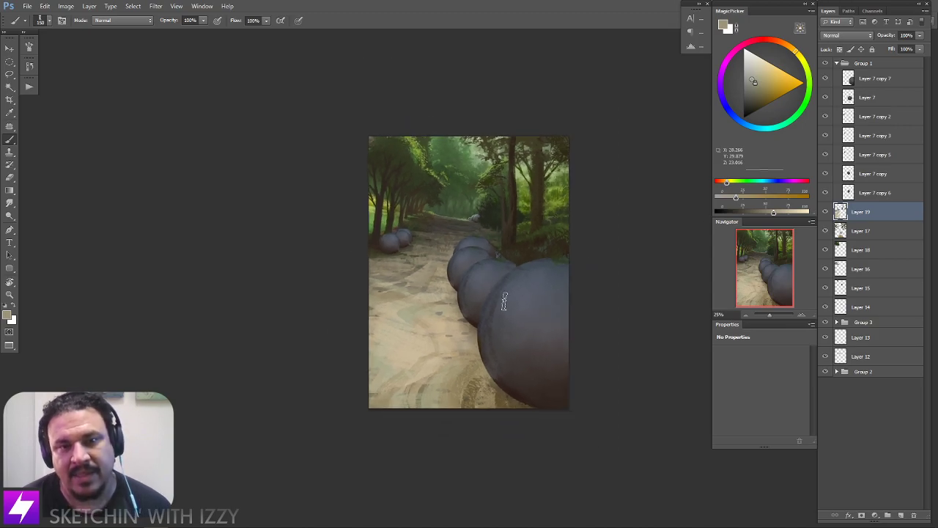
Rotate the canvas slightly, sample tan from the near ground and paint over the lower path at 125 px
{"action": "key", "text": "r"}
{"action": "left_click_drag", "start_coordinate": [520, 343], "coordinate": [489, 331]}
{"action": "key", "text": "ctrl+plus"}
{"action": "key", "text": "ctrl+plus"}
{"action": "key", "text": "ctrl+plus"}
{"action": "left_click_drag", "start_coordinate": [373, 291], "coordinate": [383, 285]}
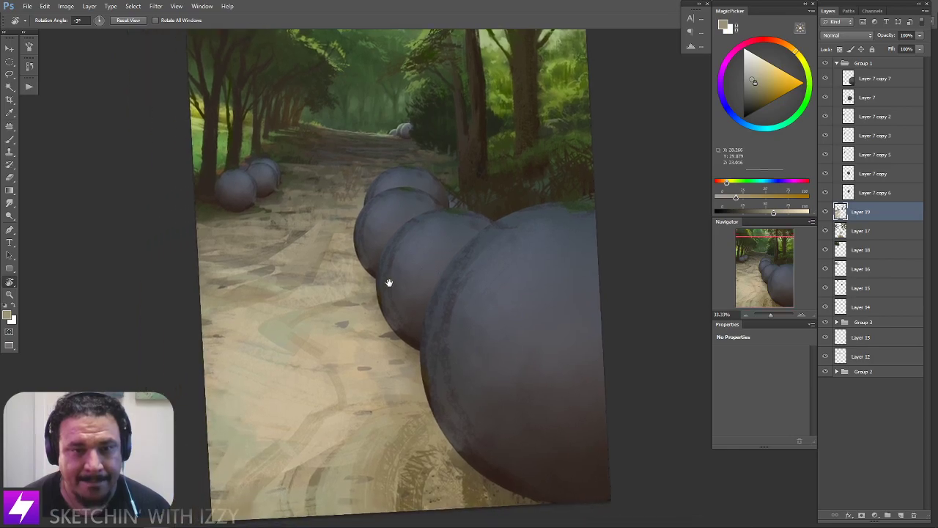
{"action": "key", "text": "b"}
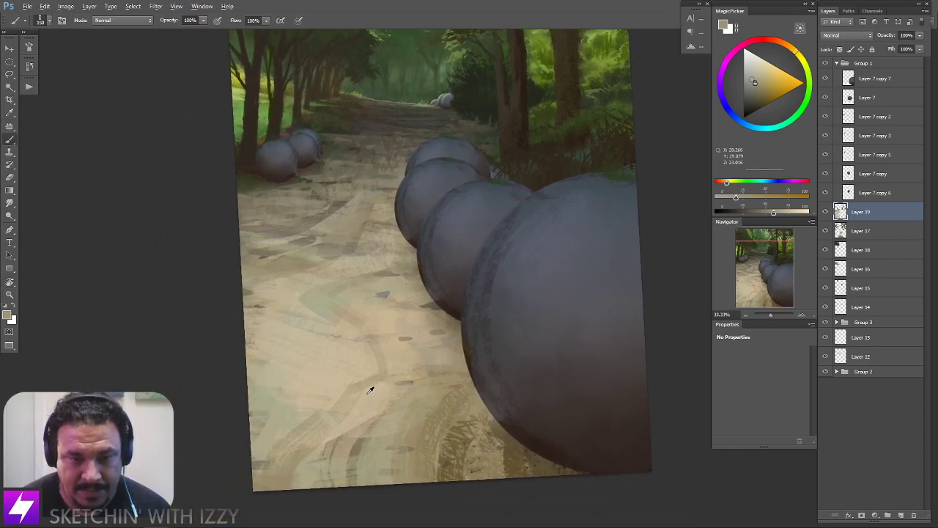
{"action": "left_click", "coordinate": [352, 438], "text": "alt"}
{"action": "key", "text": "["}
{"action": "mouse_move", "coordinate": [344, 431]}
{"action": "left_mouse_down"}
{"action": "mouse_move", "coordinate": [392, 392]}
{"action": "mouse_move", "coordinate": [383, 381]}
{"action": "mouse_move", "coordinate": [443, 397]}
{"action": "left_mouse_up"}
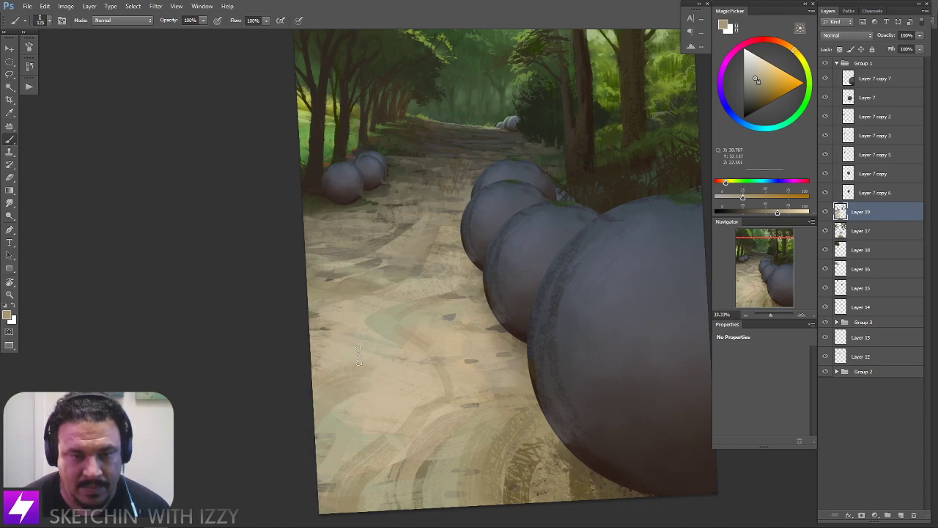
Sample light tan and grey-green from the ground and blend strokes into the bright middle of the path at 175 px
{"action": "left_click", "coordinate": [384, 345], "text": "alt"}
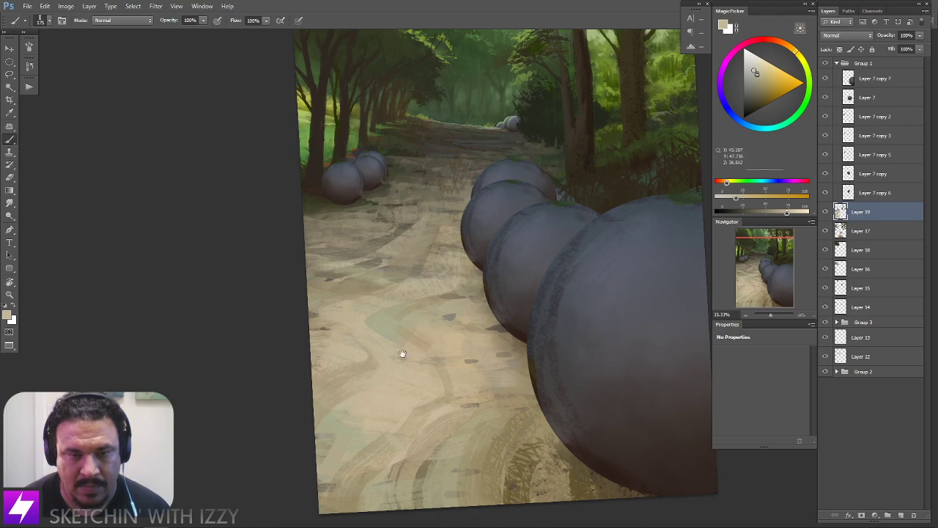
{"action": "left_click_drag", "start_coordinate": [391, 359], "coordinate": [429, 343]}
{"action": "left_click", "coordinate": [469, 314], "text": "alt"}
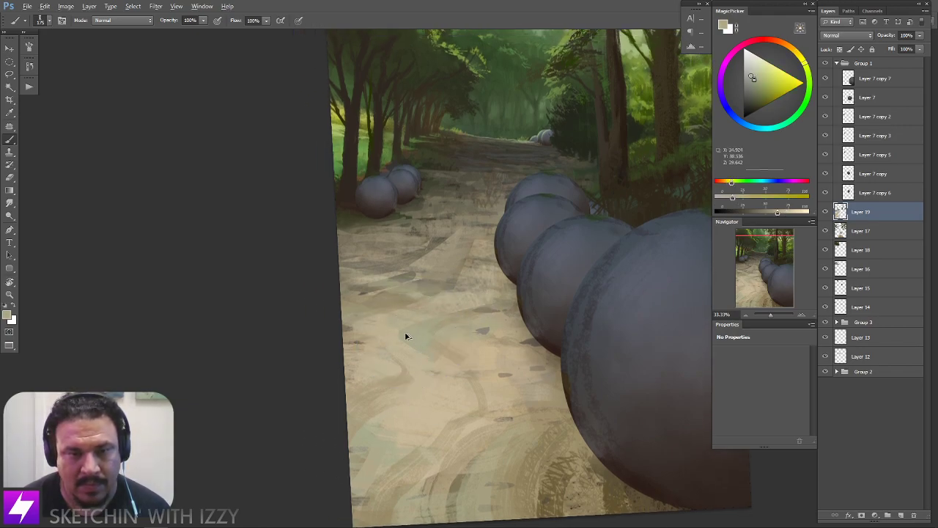
{"action": "mouse_move", "coordinate": [469, 295]}
{"action": "left_mouse_down"}
{"action": "mouse_move", "coordinate": [452, 324]}
{"action": "mouse_move", "coordinate": [478, 331]}
{"action": "left_mouse_up"}
Mirror the painting horizontally and check the whole composition at a reduced size
{"action": "scroll", "coordinate": [479, 331], "scroll_direction": "down", "scroll_amount": 2}
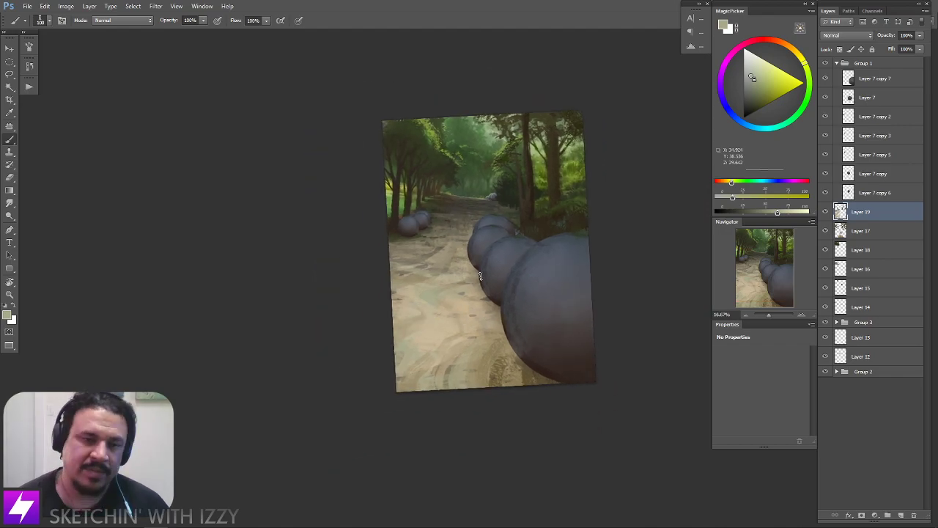
{"action": "key", "text": "ctrl+shift+h"}
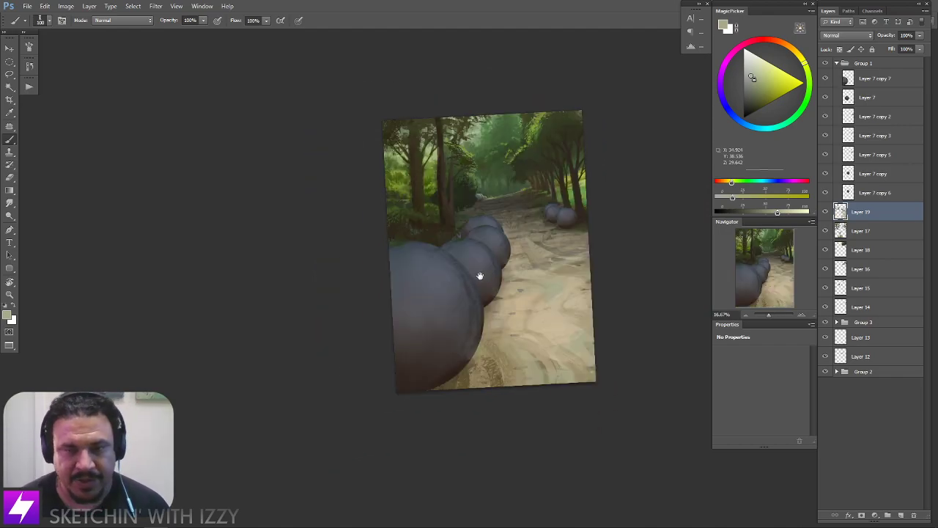
{"action": "left_click_drag", "start_coordinate": [488, 244], "coordinate": [473, 253]}
{"action": "left_click_drag", "start_coordinate": [502, 294], "coordinate": [488, 271]}
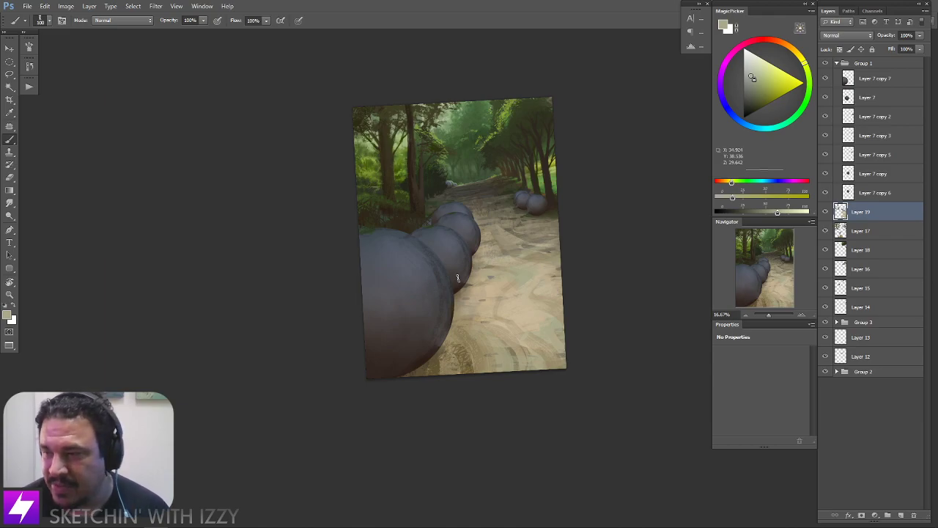
Sample dark grey-brown and shade the path beside the small spheres at 150 px, checking the painting in both orientations
{"action": "scroll", "coordinate": [454, 277], "scroll_direction": "up", "scroll_amount": 1}
{"action": "left_click", "coordinate": [480, 238], "text": "alt"}
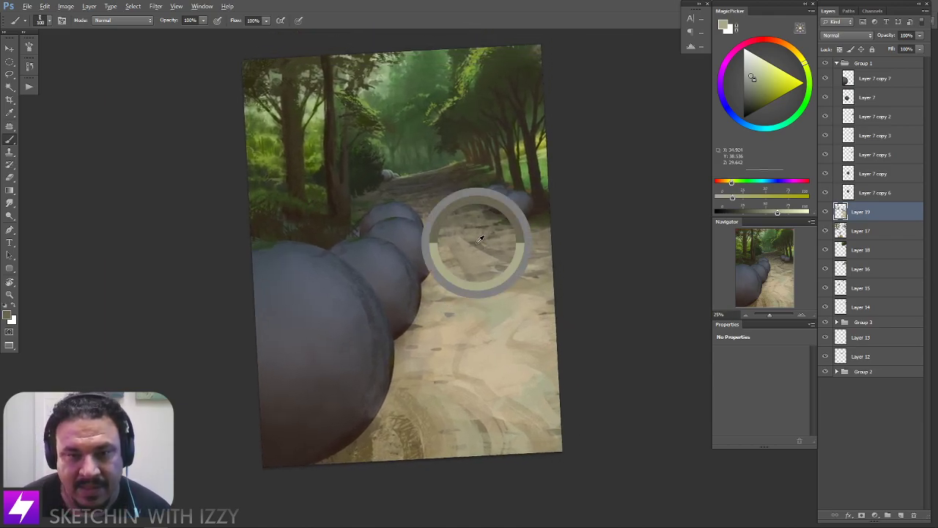
{"action": "key", "text": "]"}
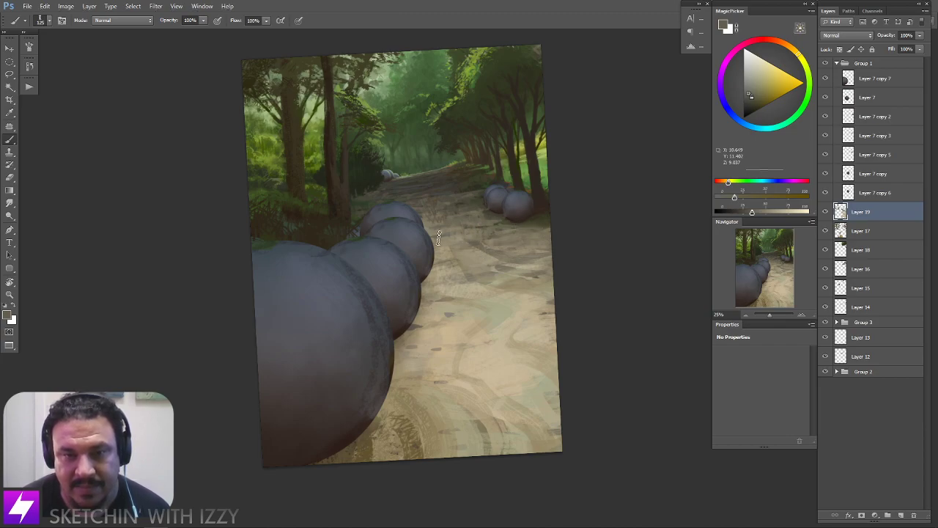
{"action": "key", "text": "bracketright"}
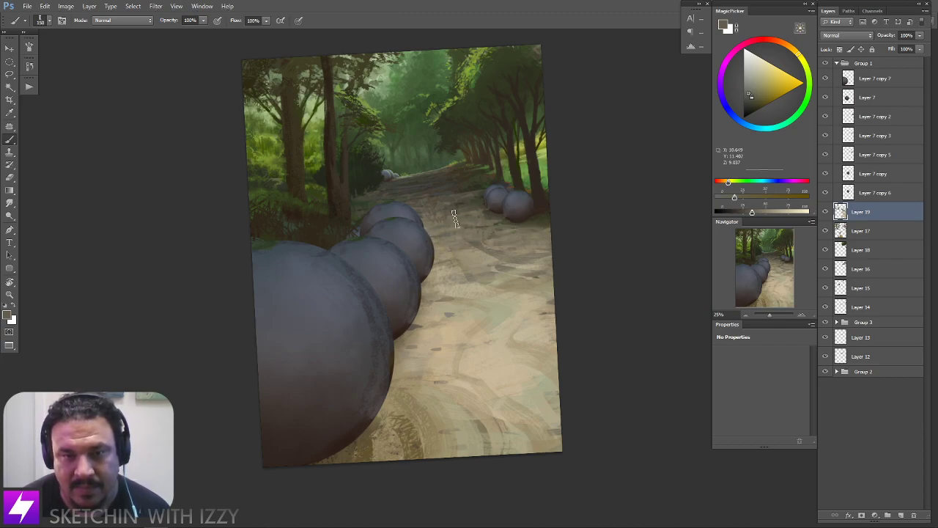
{"action": "key", "text": "ctrl+shift+h"}
{"action": "key", "text": "ctrl+plus"}
{"action": "key", "text": "ctrl+shift+h"}
{"action": "left_click_drag", "start_coordinate": [458, 209], "coordinate": [503, 287]}
{"action": "left_click_drag", "start_coordinate": [432, 287], "coordinate": [390, 287]}
{"action": "left_click_drag", "start_coordinate": [458, 309], "coordinate": [471, 337]}
{"action": "mouse_move", "coordinate": [542, 346]}
{"action": "left_mouse_down"}
{"action": "mouse_move", "coordinate": [514, 339]}
{"action": "mouse_move", "coordinate": [507, 399]}
{"action": "left_mouse_up"}
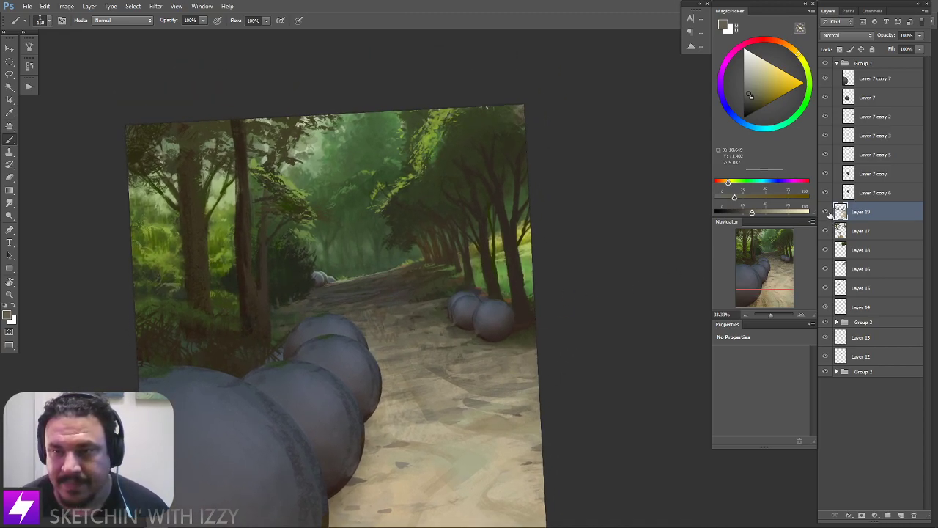
Add a new layer above Layer 19 for the trees beside the small spheres
{"action": "mouse_move", "coordinate": [513, 365]}
{"action": "left_mouse_down"}
{"action": "mouse_move", "coordinate": [476, 375]}
{"action": "mouse_move", "coordinate": [444, 360]}
{"action": "mouse_move", "coordinate": [503, 356]}
{"action": "left_mouse_up"}
{"action": "key", "text": "ctrl+shift+alt+n"}
{"action": "left_click_drag", "start_coordinate": [450, 374], "coordinate": [430, 386]}
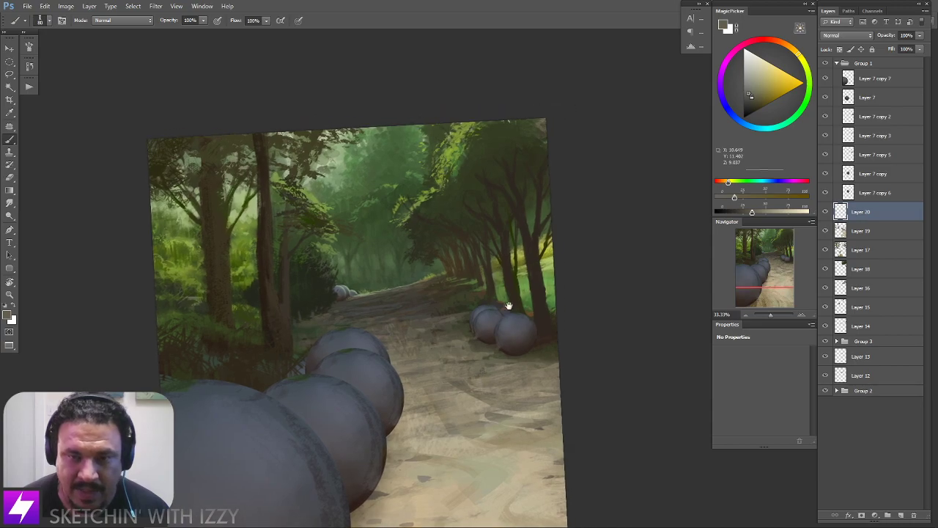
{"action": "left_click_drag", "start_coordinate": [494, 251], "coordinate": [466, 252]}
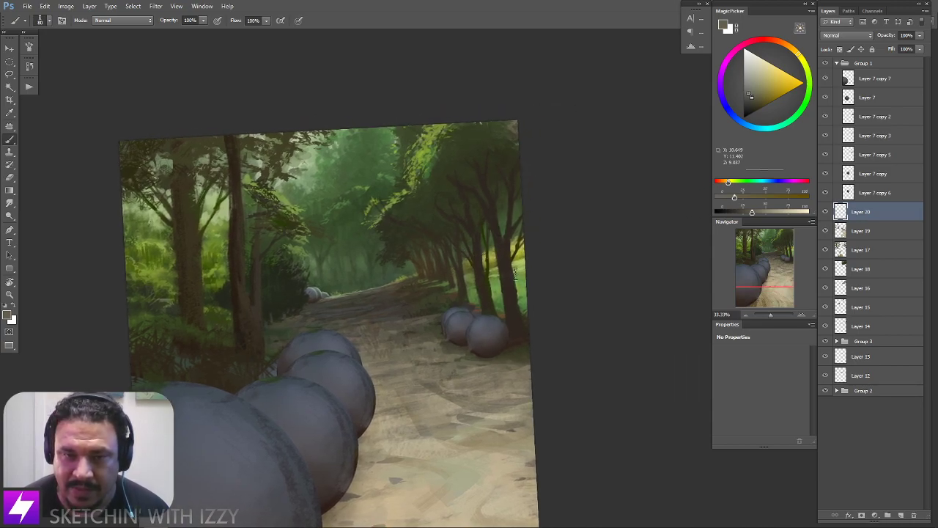
{"action": "left_click_drag", "start_coordinate": [523, 289], "coordinate": [494, 282]}
Sample the dark bark beside the small spheres and adjust it into a muted, dark orange-brown
{"action": "left_click", "coordinate": [483, 258], "text": "alt"}
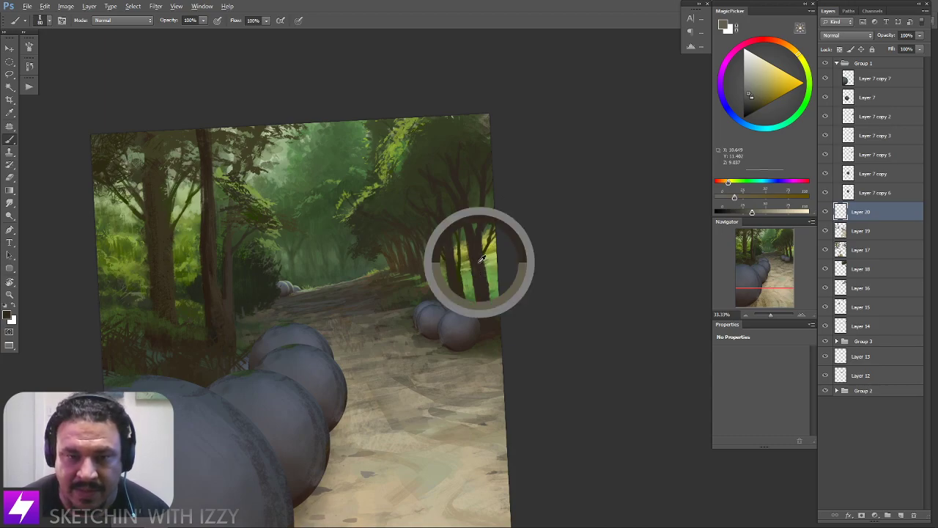
{"action": "left_click", "coordinate": [749, 110]}
{"action": "left_click", "coordinate": [744, 197]}
{"action": "mouse_move", "coordinate": [737, 211]}
{"action": "left_mouse_down"}
{"action": "mouse_move", "coordinate": [750, 211]}
{"action": "mouse_move", "coordinate": [734, 198]}
{"action": "left_mouse_up"}
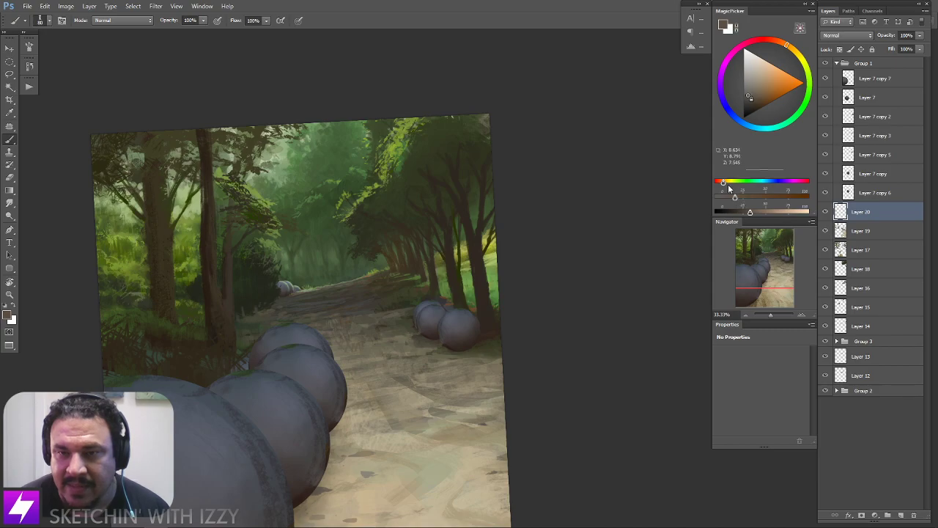
{"action": "left_click", "coordinate": [726, 182]}
{"action": "left_click_drag", "start_coordinate": [499, 274], "coordinate": [479, 268]}
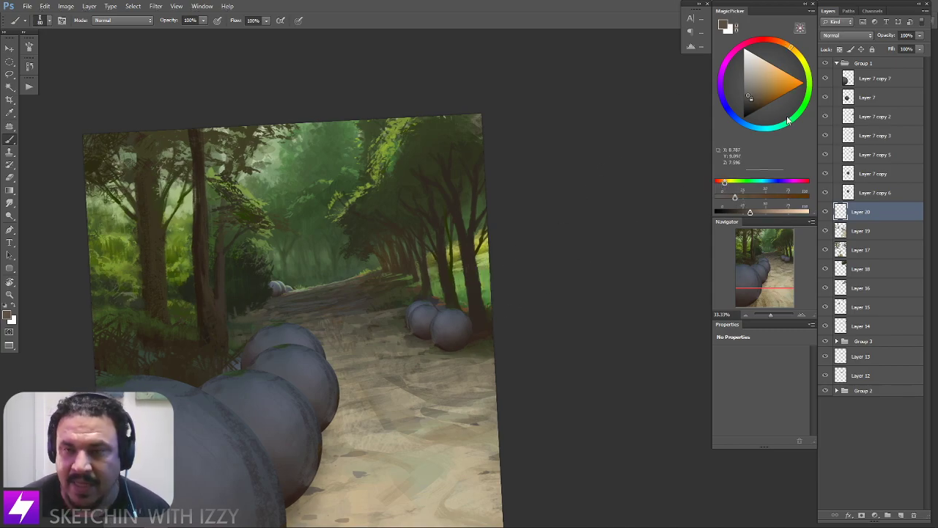
{"action": "left_click_drag", "start_coordinate": [749, 212], "coordinate": [735, 198]}
Set the new layer's blend mode to Lighten and paint grey-brown light on the trunks behind the small spheres
{"action": "left_click", "coordinate": [847, 35]}
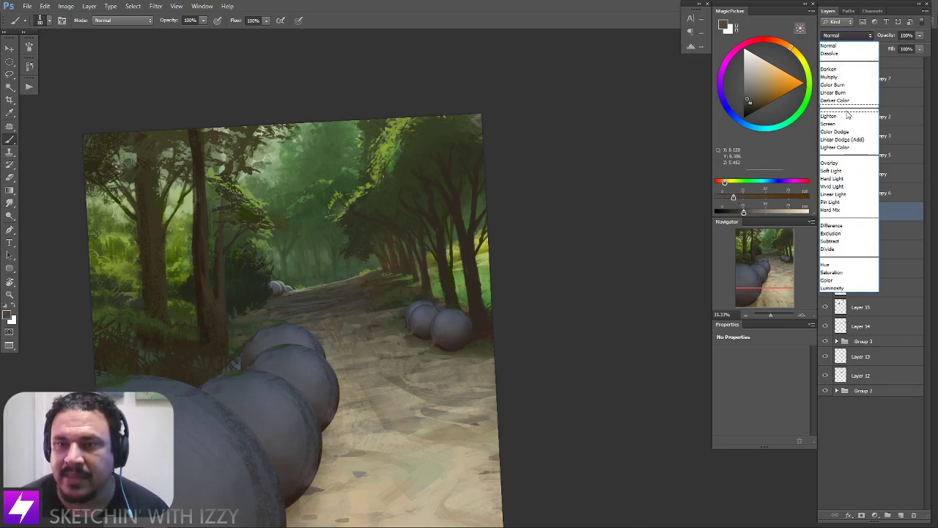
{"action": "left_click", "coordinate": [841, 117]}
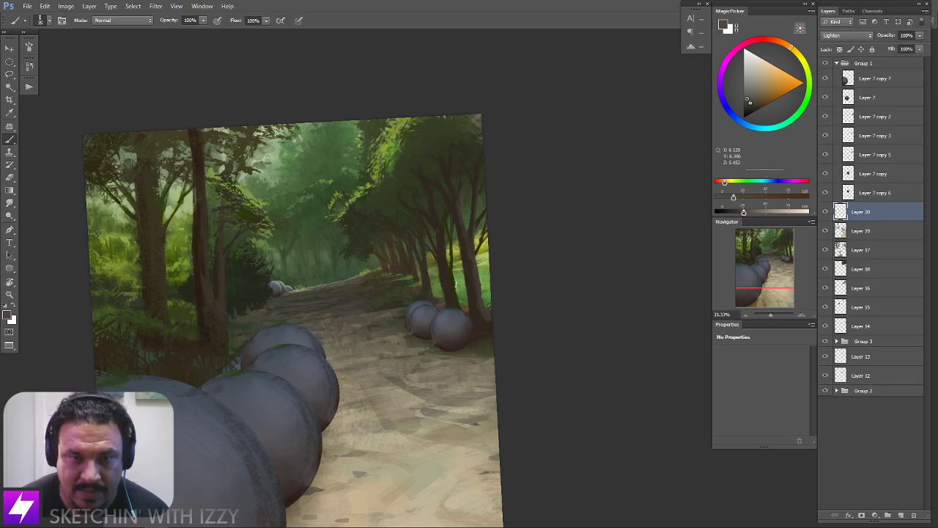
{"action": "left_click_drag", "start_coordinate": [448, 272], "coordinate": [430, 266]}
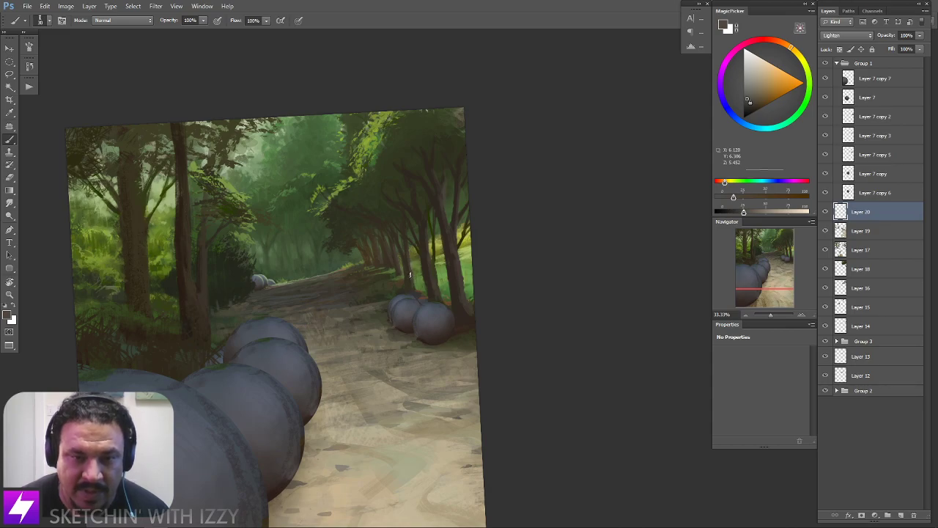
Refine the lightened trunks with the Smudge tool at 65% strength and a 50 px eraser
{"action": "key", "text": "r"}
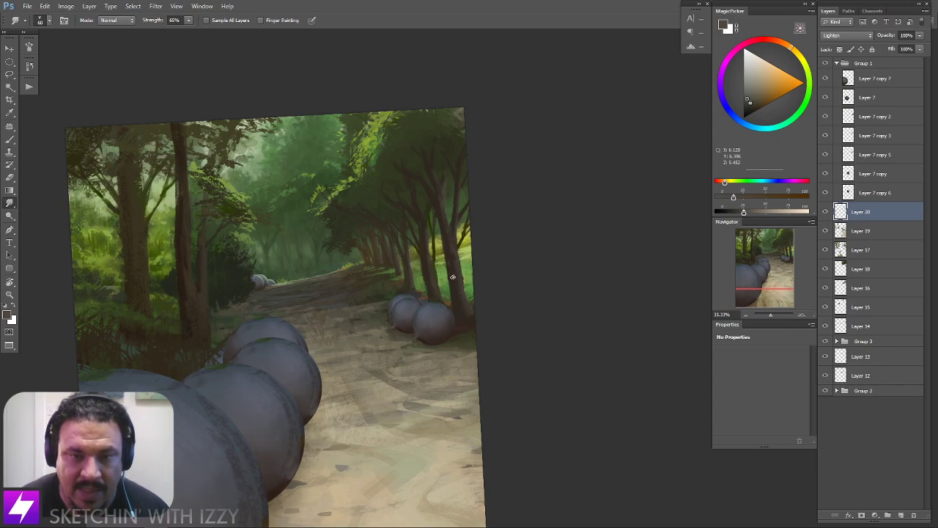
{"action": "key", "text": "e"}
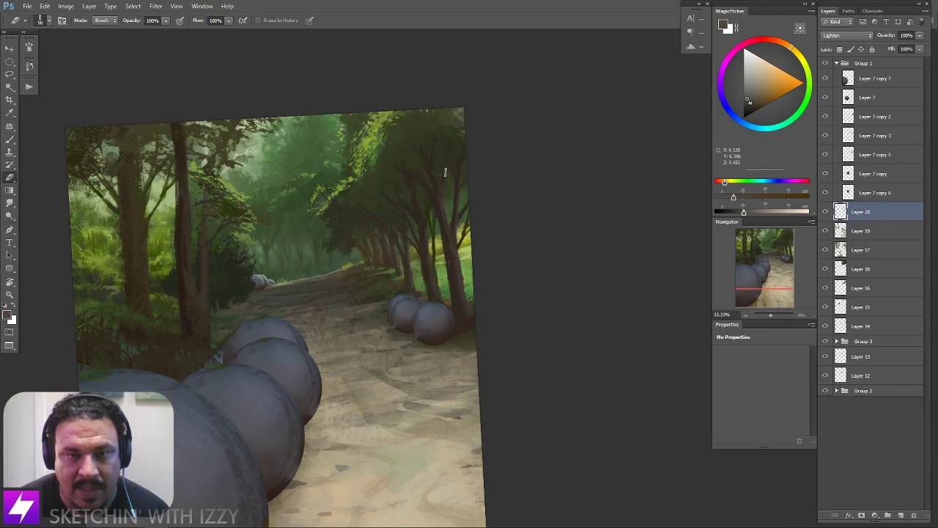
{"action": "left_click_drag", "start_coordinate": [505, 377], "coordinate": [469, 356]}
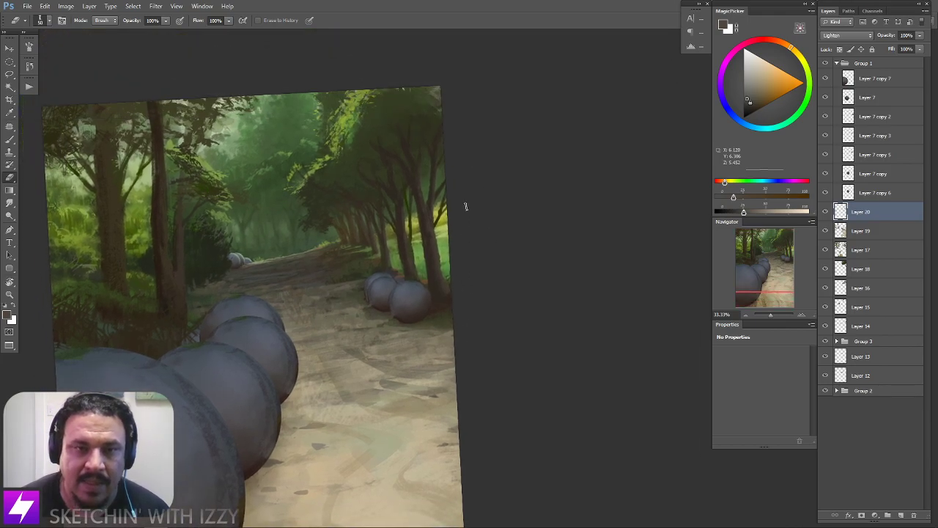
{"action": "key", "text": "Escape"}
Shift the brush hue to olive and paint greenish reflected light on the trunks next to the sunlit grass
{"action": "key", "text": "ctrl+plus"}
{"action": "left_click_drag", "start_coordinate": [470, 175], "coordinate": [492, 191]}
{"action": "key", "text": "b"}
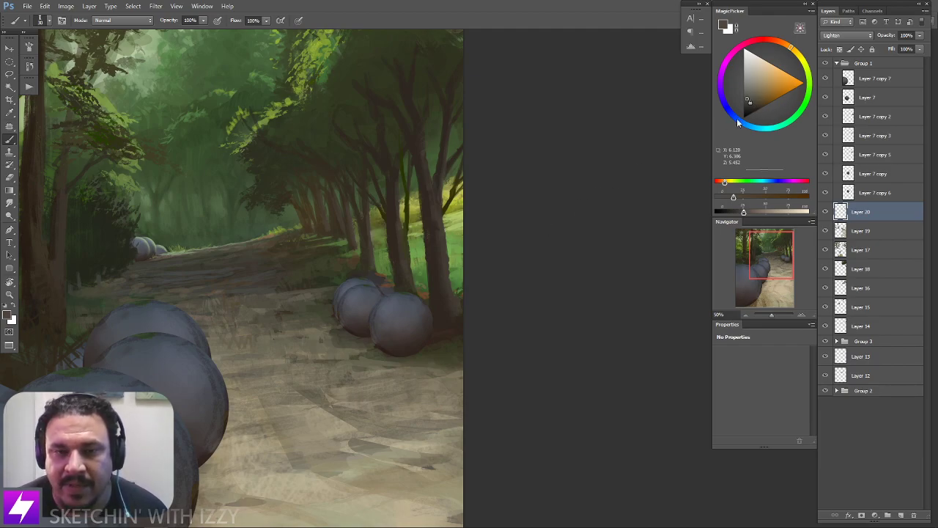
{"action": "left_click_drag", "start_coordinate": [725, 182], "coordinate": [733, 182]}
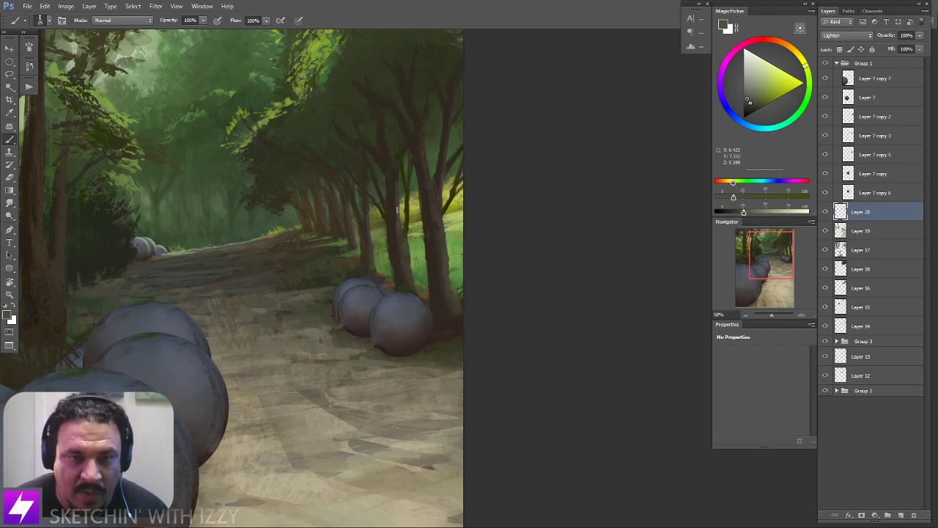
Sample bark tones and mix a muted reddish brown for the trunks beside the small spheres
{"action": "left_click", "coordinate": [401, 238], "text": "alt"}
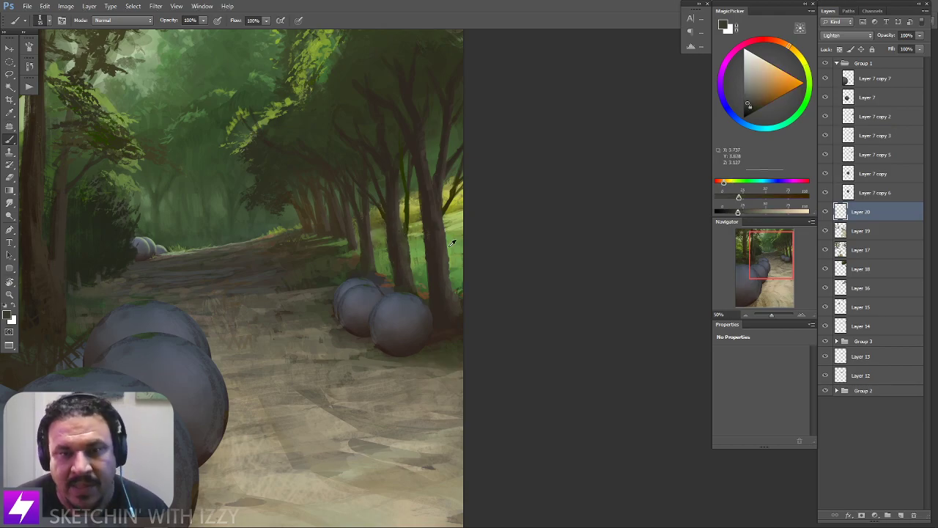
{"action": "left_click_drag", "start_coordinate": [746, 105], "coordinate": [755, 145]}
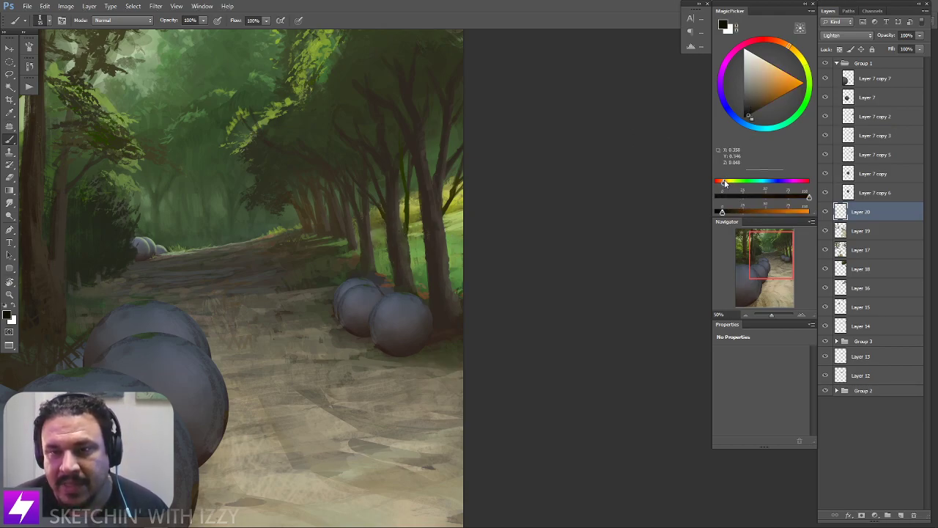
{"action": "left_click", "coordinate": [449, 260], "text": "alt"}
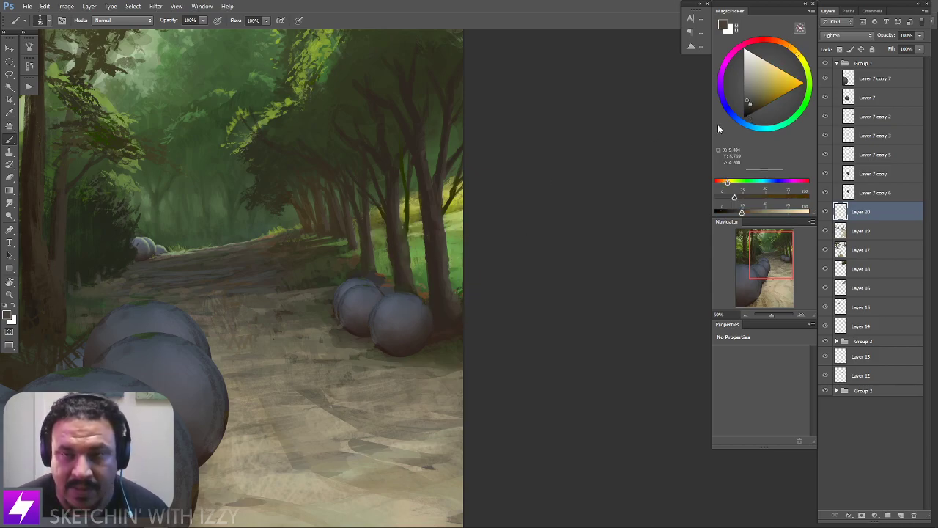
{"action": "left_click", "coordinate": [753, 102]}
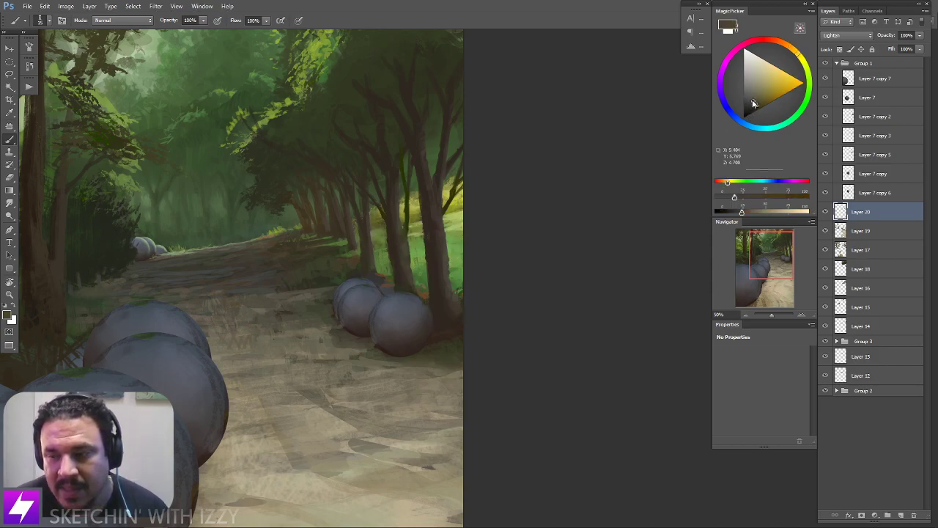
{"action": "left_click_drag", "start_coordinate": [726, 176], "coordinate": [719, 180]}
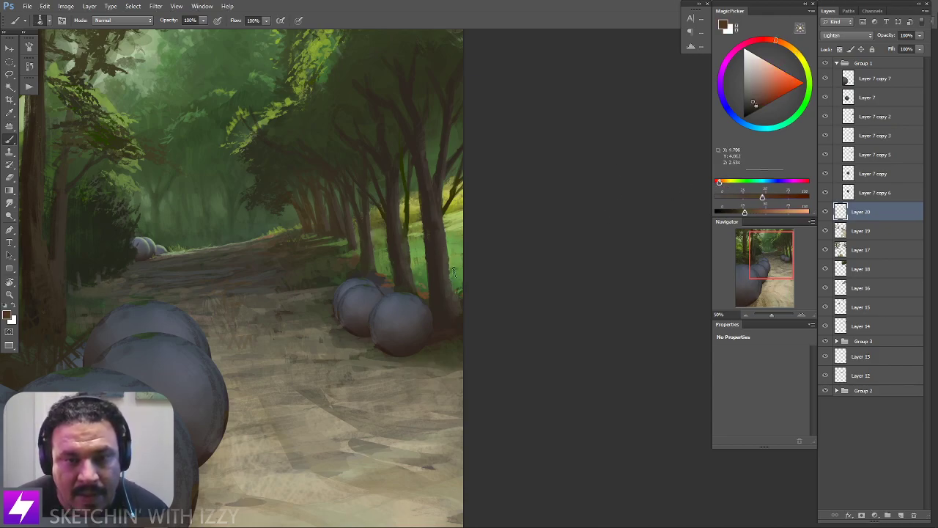
{"action": "left_click", "coordinate": [749, 212]}
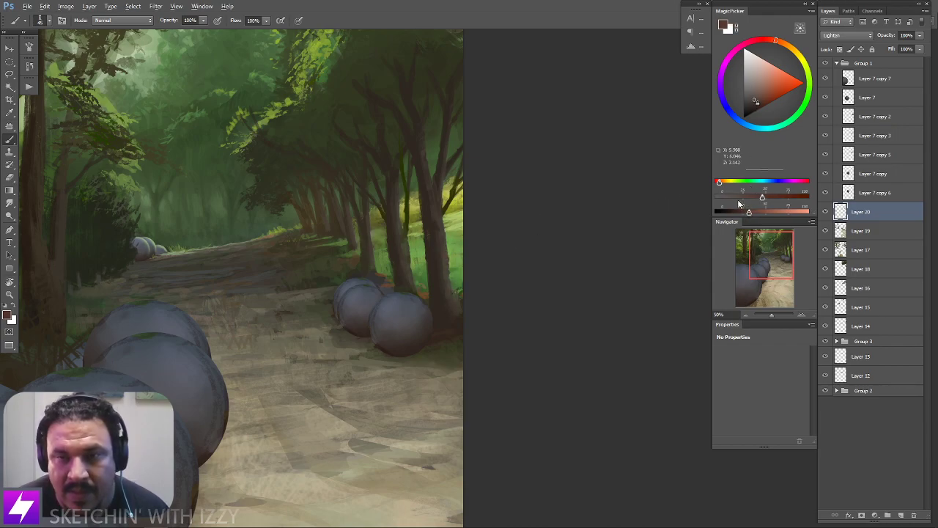
{"action": "left_click_drag", "start_coordinate": [760, 199], "coordinate": [742, 198]}
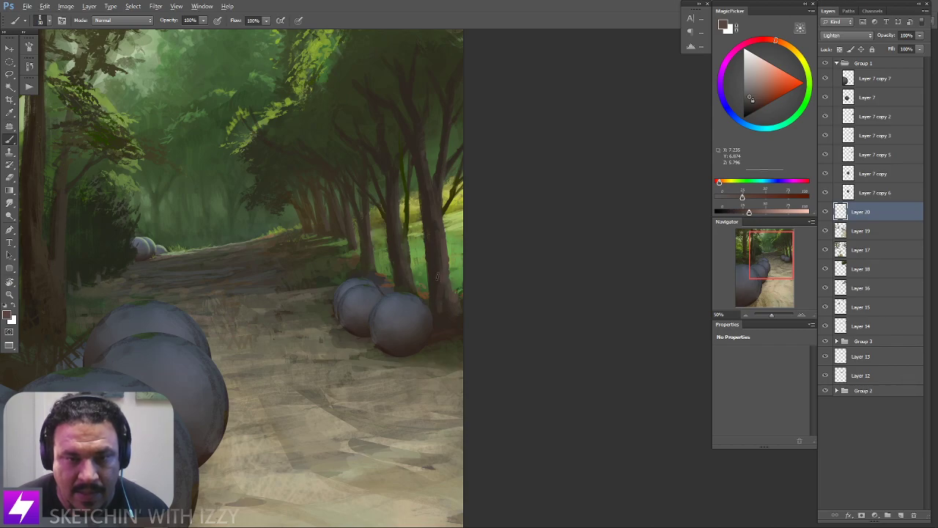
Sample dark and mid bark browns and refine the nearest trunk above the small spheres at 20 to 30 px
{"action": "left_click", "coordinate": [438, 289], "text": "alt"}
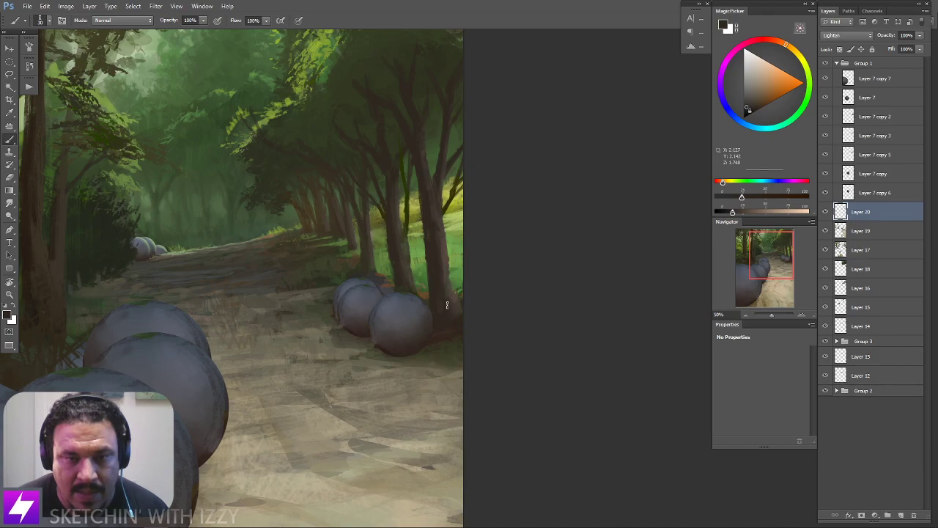
{"action": "left_click", "coordinate": [440, 215], "text": "alt"}
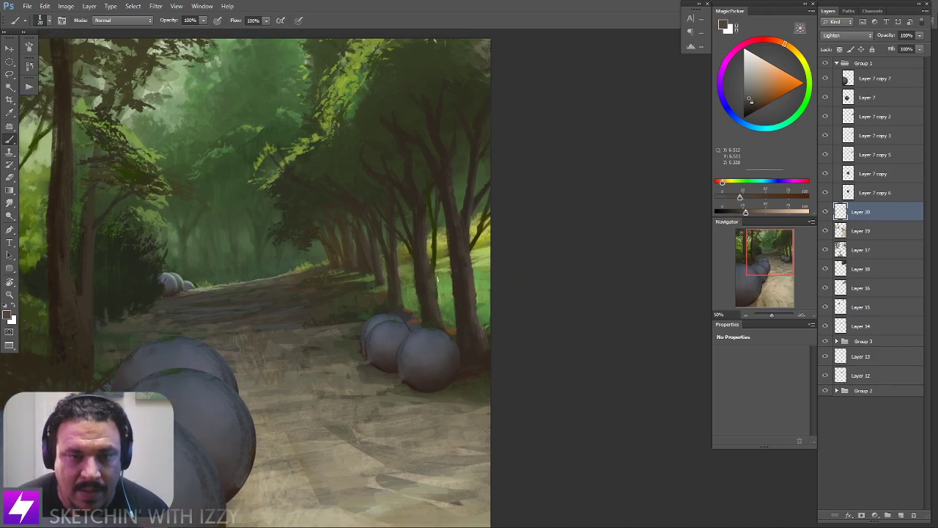
{"action": "scroll", "coordinate": [440, 195], "scroll_direction": "up", "scroll_amount": 3}
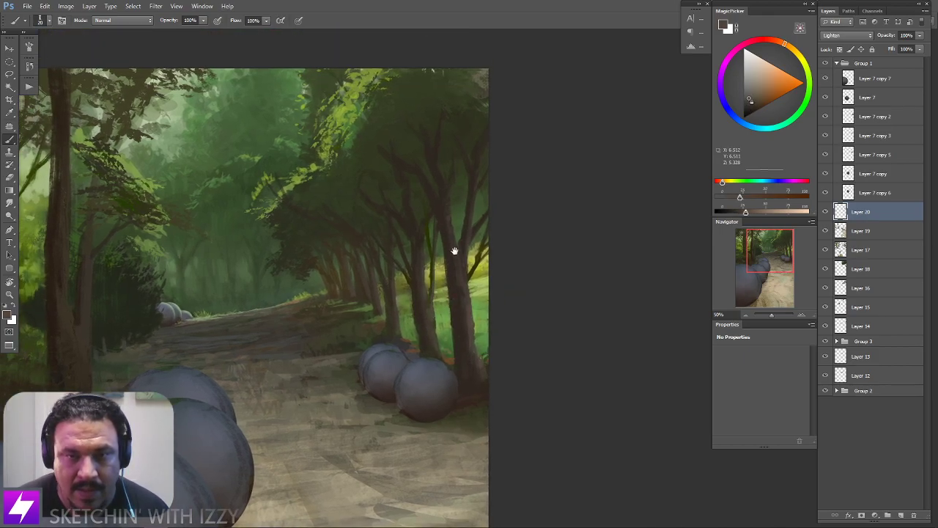
Mix a darker warm brown with a slight hue shift and paint bark strokes down the two large trunks beside the bright foliage
{"action": "mouse_move", "coordinate": [507, 178]}
{"action": "left_mouse_down"}
{"action": "mouse_move", "coordinate": [461, 252]}
{"action": "mouse_move", "coordinate": [404, 277]}
{"action": "mouse_move", "coordinate": [392, 228]}
{"action": "mouse_move", "coordinate": [411, 230]}
{"action": "mouse_move", "coordinate": [440, 201]}
{"action": "mouse_move", "coordinate": [412, 268]}
{"action": "mouse_move", "coordinate": [365, 279]}
{"action": "mouse_move", "coordinate": [418, 266]}
{"action": "left_mouse_up"}
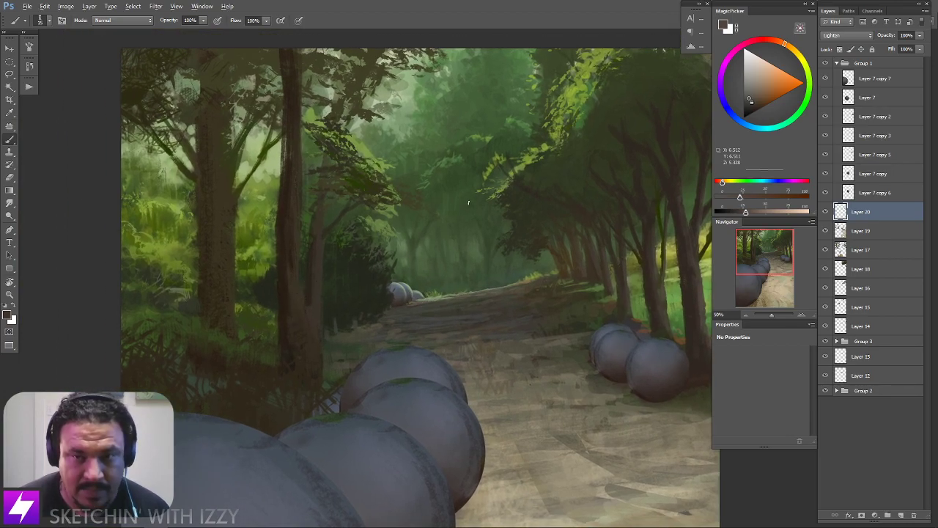
{"action": "left_click", "coordinate": [437, 215], "text": "alt"}
{"action": "left_click", "coordinate": [742, 214]}
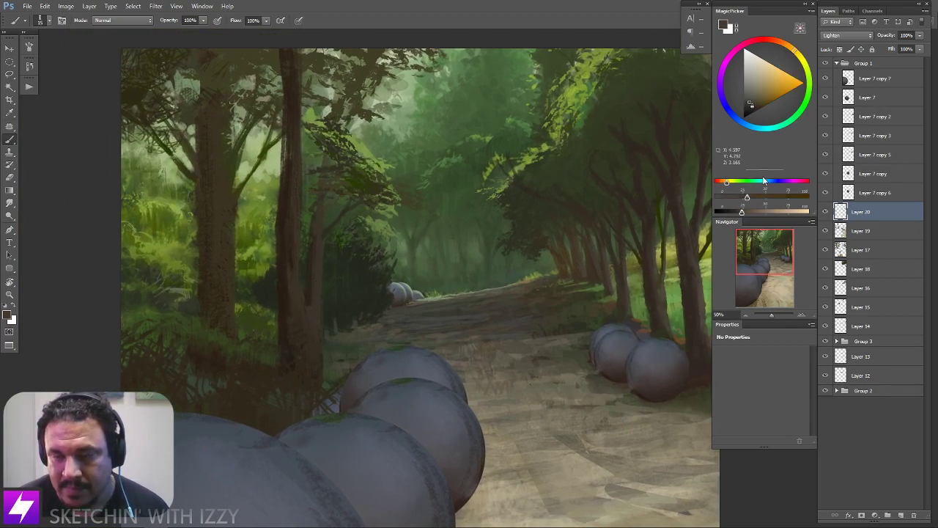
{"action": "left_click", "coordinate": [725, 183]}
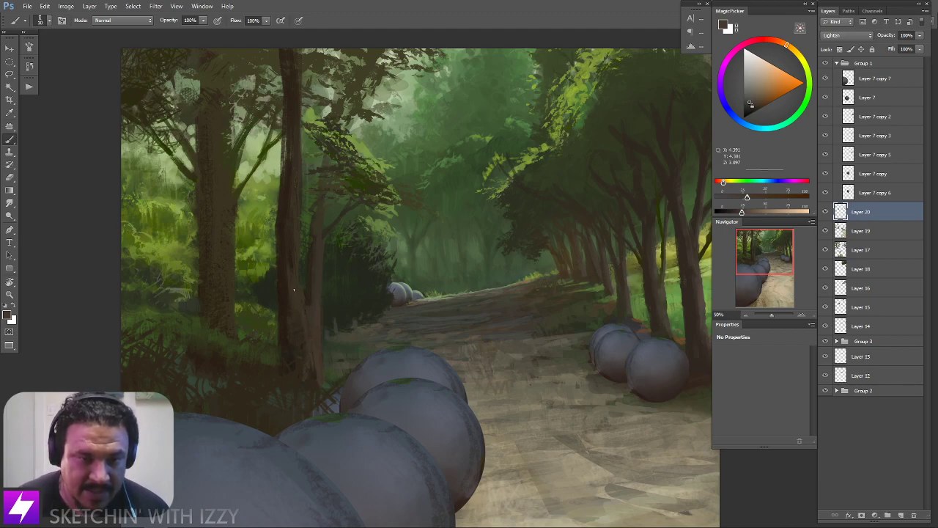
{"action": "left_click_drag", "start_coordinate": [301, 247], "coordinate": [307, 324]}
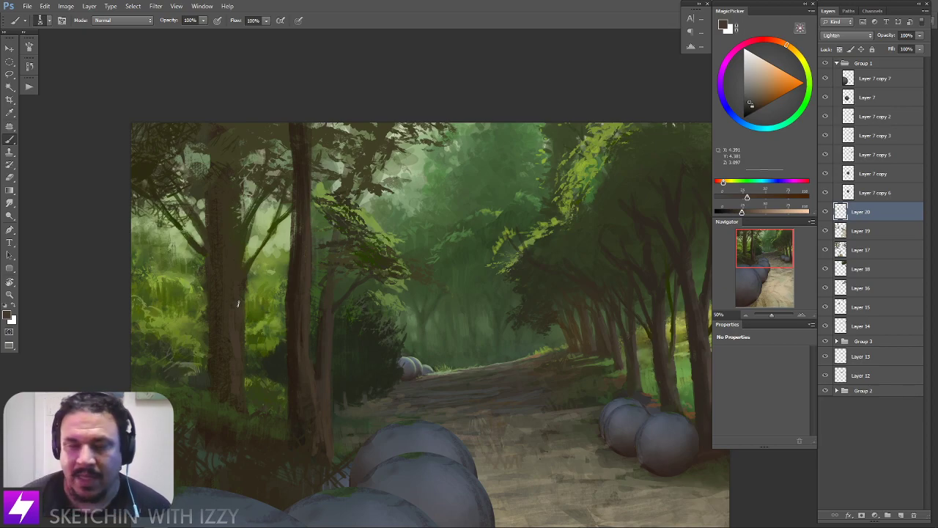
{"action": "left_click_drag", "start_coordinate": [312, 297], "coordinate": [353, 261]}
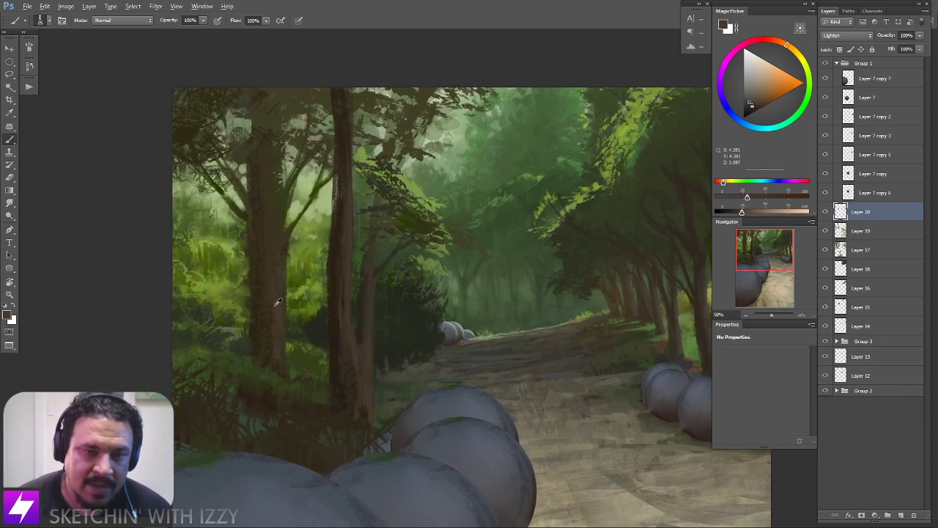
{"action": "left_click", "coordinate": [280, 340], "text": "alt"}
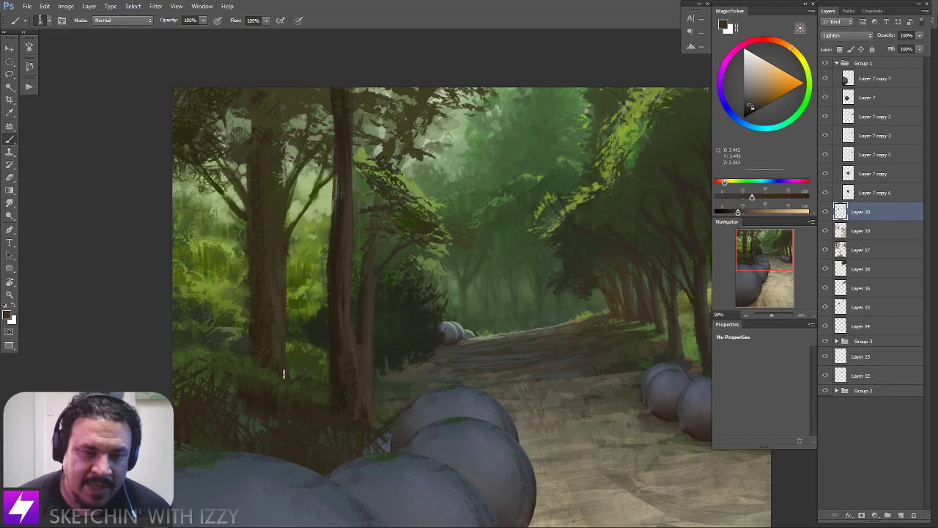
Flip the canvas horizontally and compare the reworked trunks in both orientations at overview and close range
{"action": "key", "text": "ctrl+minus"}
{"action": "key", "text": "ctrl+minus"}
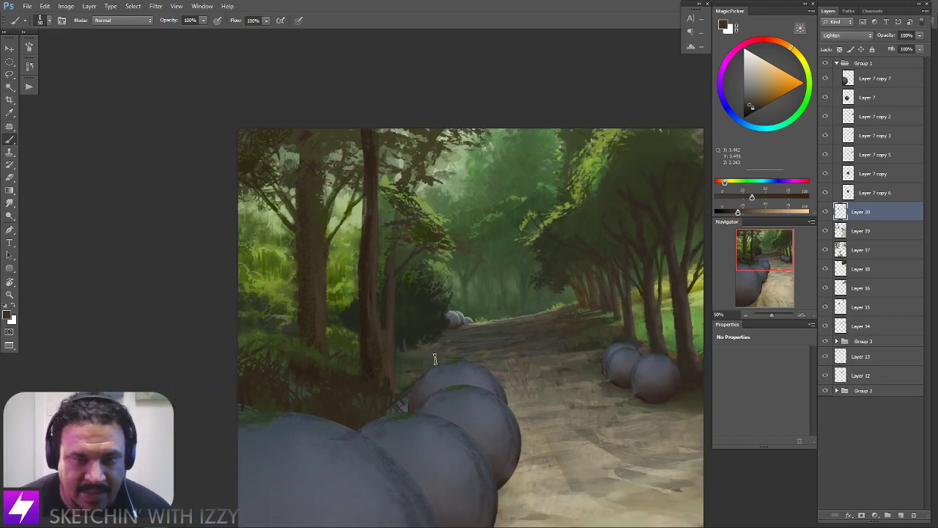
{"action": "left_click_drag", "start_coordinate": [478, 355], "coordinate": [437, 379]}
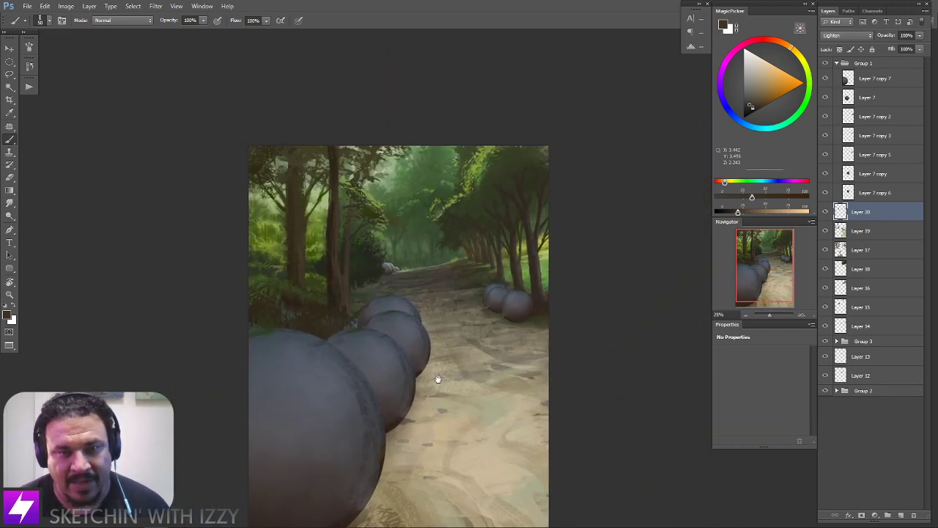
{"action": "key", "text": "ctrl+shift+h"}
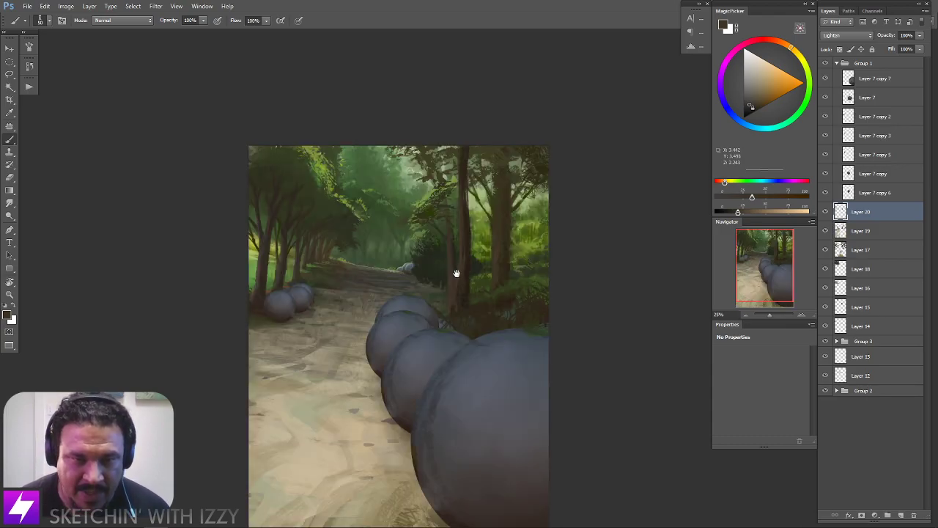
{"action": "left_click_drag", "start_coordinate": [459, 272], "coordinate": [443, 297]}
{"action": "key", "text": "ctrl+shift+h"}
{"action": "key", "text": "ctrl+plus"}
{"action": "key", "text": "ctrl+plus"}
{"action": "key", "text": "ctrl+shift+h"}
{"action": "left_click_drag", "start_coordinate": [401, 327], "coordinate": [437, 327]}
{"action": "left_click_drag", "start_coordinate": [383, 313], "coordinate": [449, 291]}
{"action": "left_click_drag", "start_coordinate": [426, 326], "coordinate": [402, 321]}
Add a new Normal layer and darken the twin trunk behind the large spheres with browns sampled from its bark
{"action": "left_click", "coordinate": [513, 310], "text": "alt"}
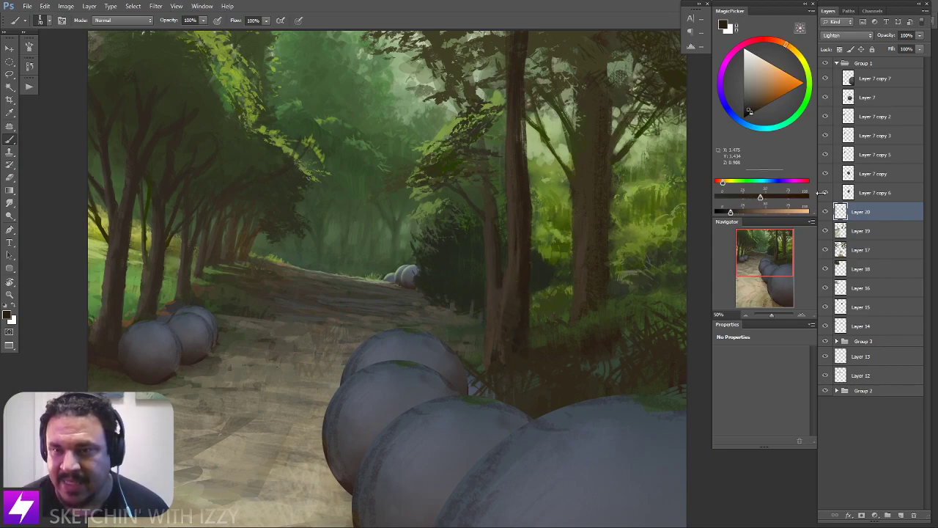
{"action": "key", "text": "ctrl+shift+alt+n"}
{"action": "left_click", "coordinate": [523, 294], "text": "alt"}
{"action": "key", "text": "["}
{"action": "key", "text": "["}
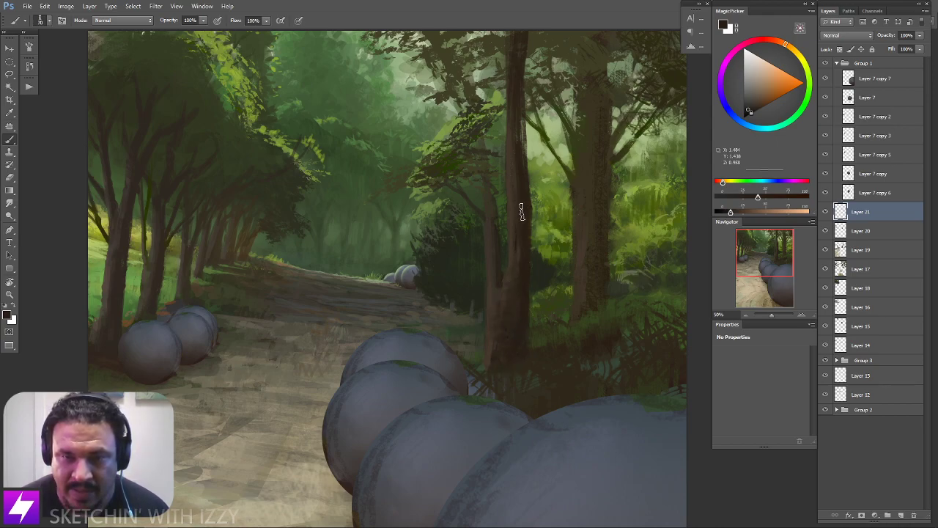
{"action": "left_click", "coordinate": [495, 314], "text": "alt"}
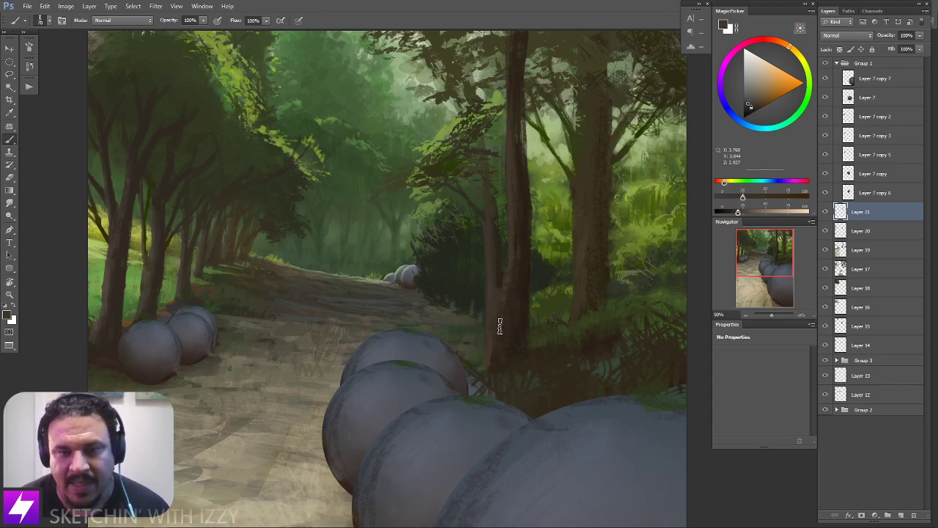
Sample a dark reddish brown from the nearest trunk behind the small spheres
{"action": "mouse_move", "coordinate": [389, 333]}
{"action": "left_mouse_down"}
{"action": "mouse_move", "coordinate": [511, 321]}
{"action": "mouse_move", "coordinate": [502, 327]}
{"action": "mouse_move", "coordinate": [563, 301]}
{"action": "mouse_move", "coordinate": [555, 310]}
{"action": "mouse_move", "coordinate": [573, 275]}
{"action": "left_mouse_up"}
{"action": "left_click_drag", "start_coordinate": [177, 325], "coordinate": [240, 313]}
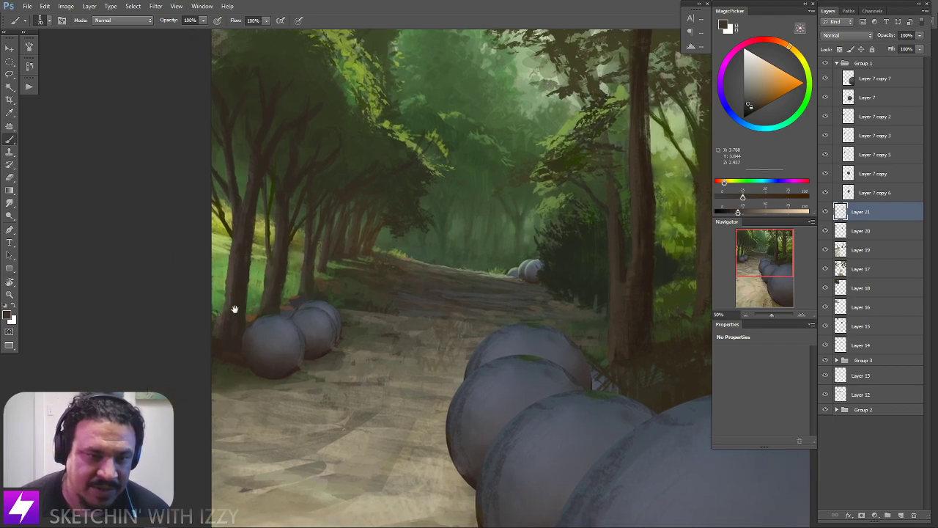
{"action": "left_click", "coordinate": [234, 282], "text": "alt"}
{"action": "left_click", "coordinate": [234, 303], "text": "alt"}
{"action": "left_click", "coordinate": [236, 308], "text": "alt"}
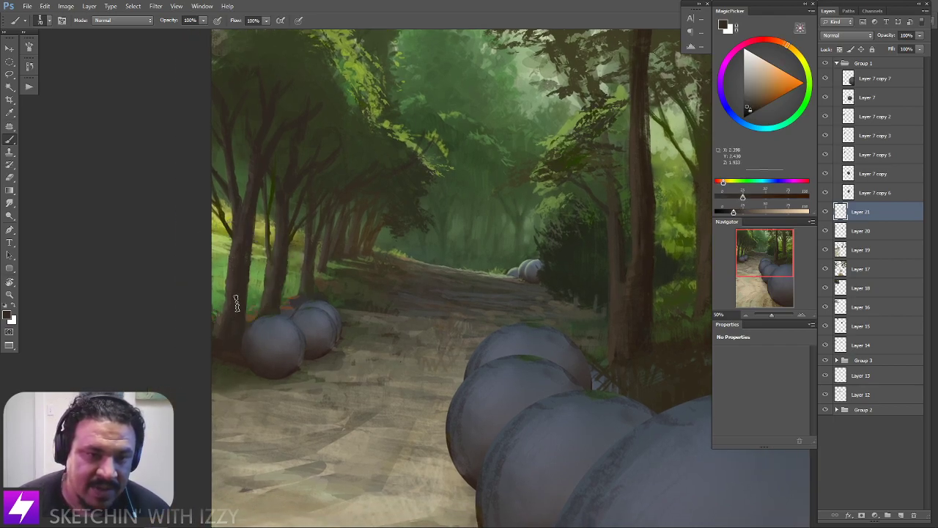
Switch to a bristly textured brush preset and enlarge it to 150 px for the bark
{"action": "right_click", "coordinate": [252, 293]}
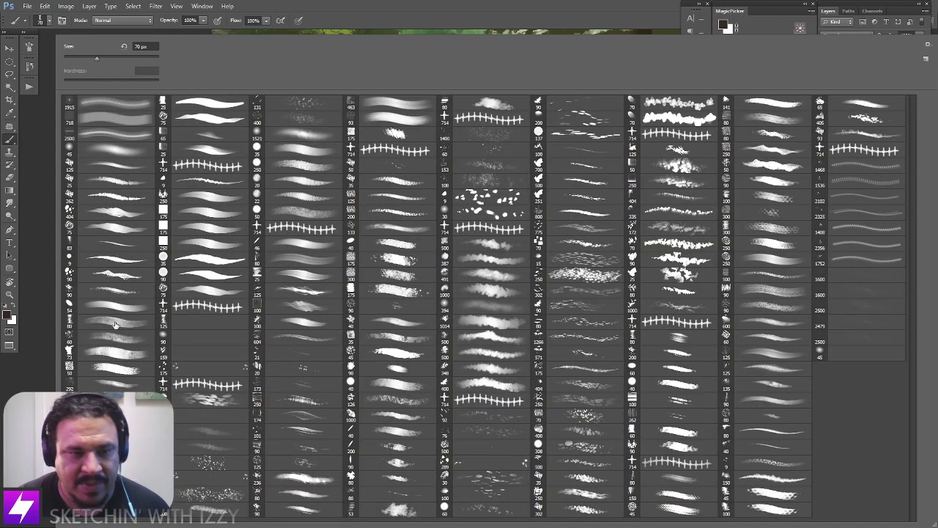
{"action": "key", "text": "Escape"}
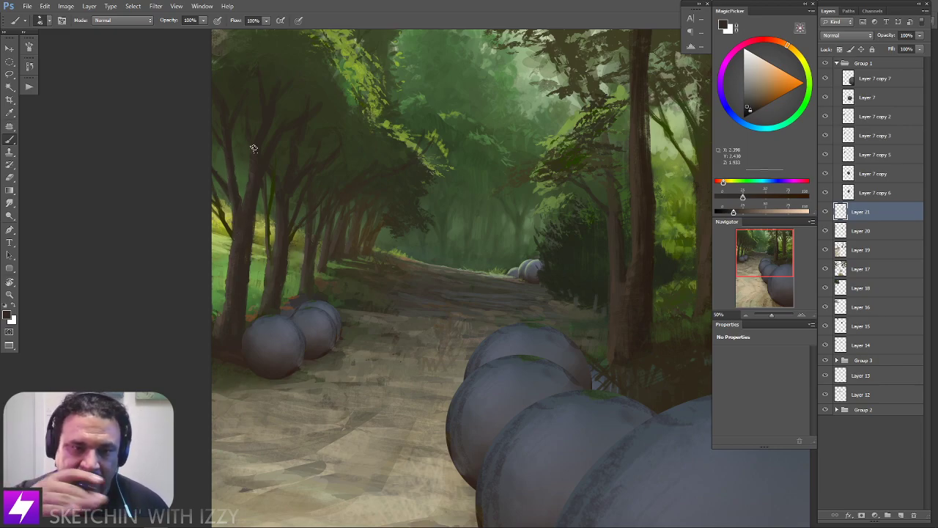
{"action": "right_click", "coordinate": [142, 280]}
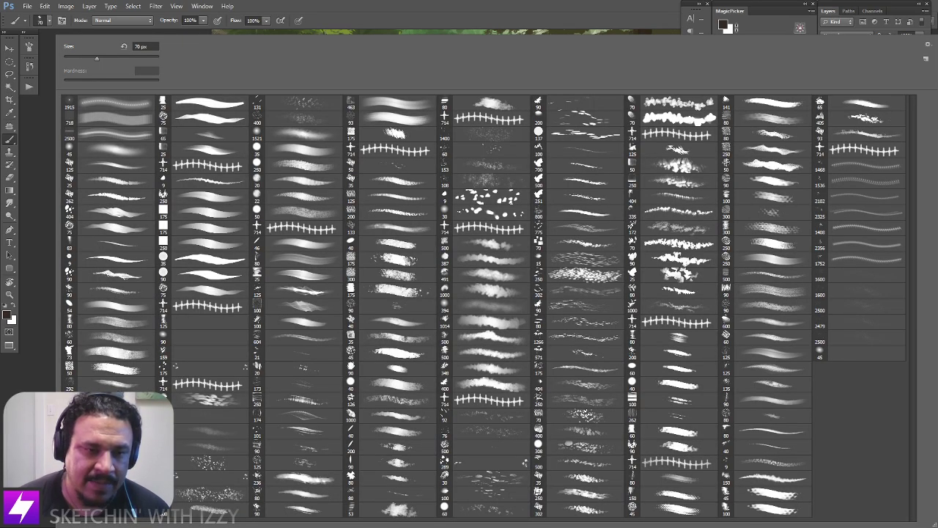
{"action": "double_click", "coordinate": [396, 463]}
{"action": "left_click_drag", "start_coordinate": [535, 285], "coordinate": [462, 300]}
{"action": "key", "text": "ctrl+plus"}
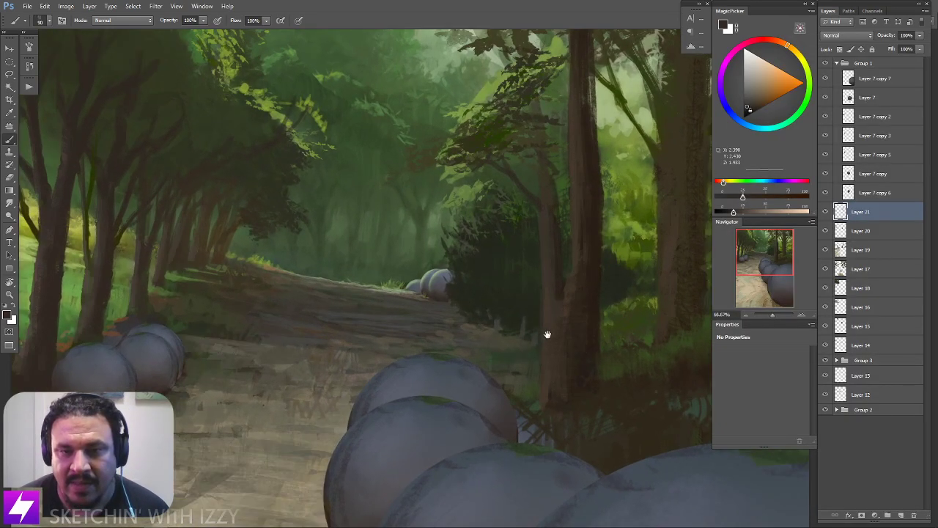
{"action": "left_click_drag", "start_coordinate": [544, 334], "coordinate": [507, 321]}
{"action": "key", "text": "bracketright"}
{"action": "key", "text": "bracketright"}
{"action": "key", "text": "bracketright"}
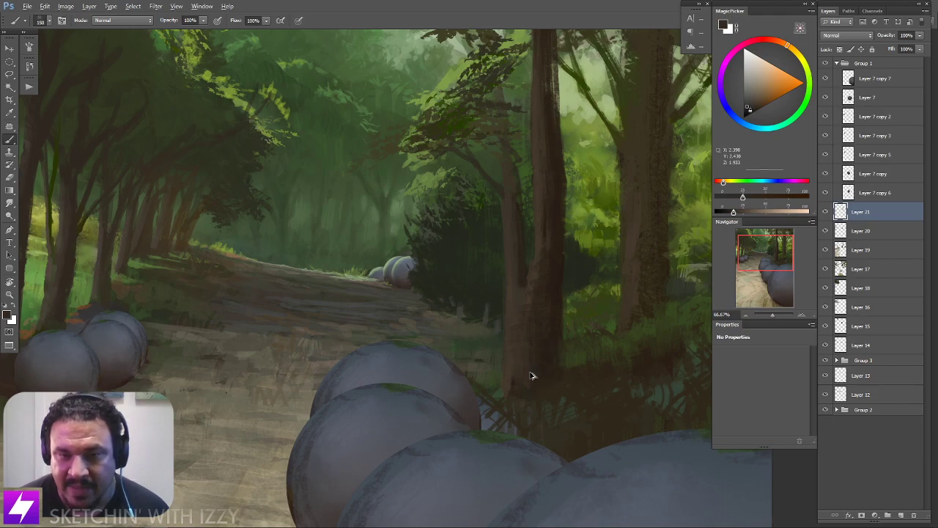
Paint dark vertical bark texture on the base of the twin trunk with the bristle brush, reducing it from 150 to 80 px
{"action": "mouse_move", "coordinate": [520, 402]}
{"action": "left_mouse_down"}
{"action": "mouse_move", "coordinate": [508, 377]}
{"action": "mouse_move", "coordinate": [489, 372]}
{"action": "left_mouse_up"}
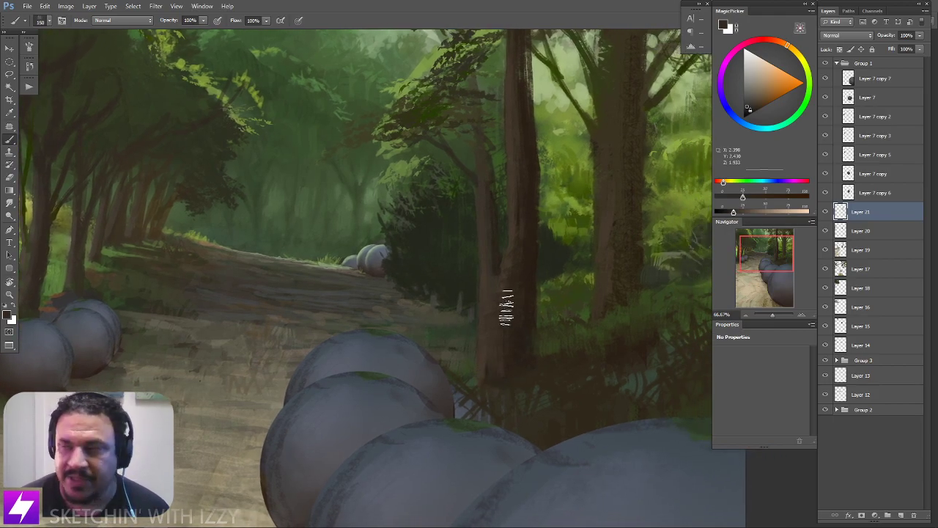
{"action": "key", "text": "bracketright"}
{"action": "key", "text": "bracketleft"}
{"action": "key", "text": "bracketleft"}
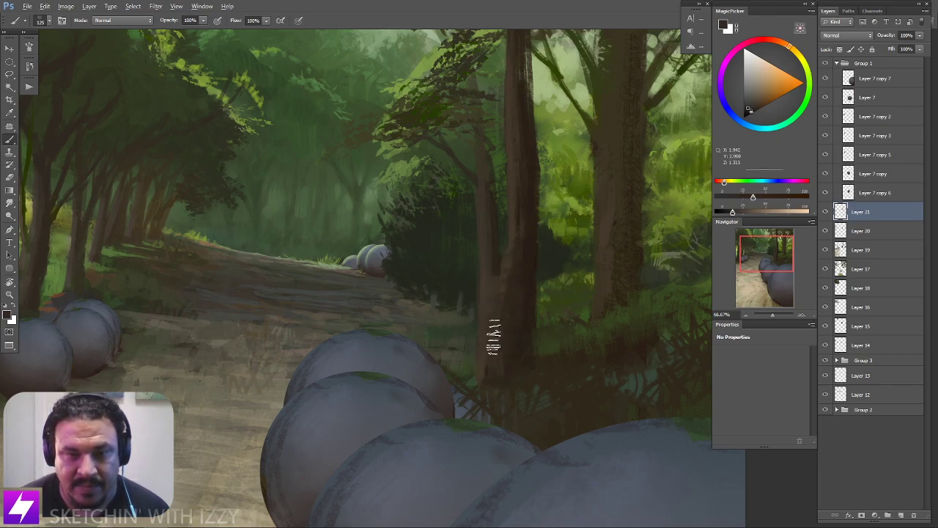
{"action": "key", "text": "bracketleft"}
{"action": "key", "text": "bracketleft"}
{"action": "scroll", "coordinate": [505, 293], "scroll_direction": "up", "scroll_amount": 3}
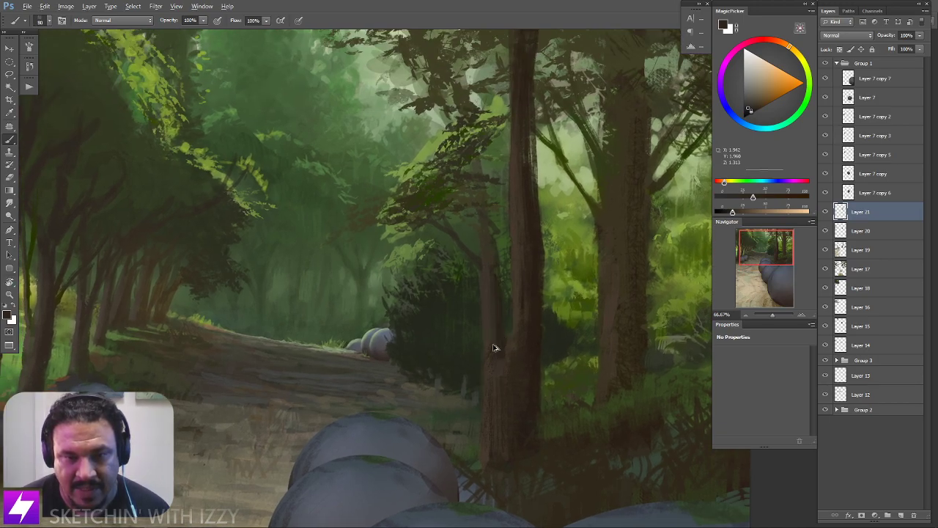
Enlarge the bristle brush to 125 px and extend the bark texture up the twin trunk
{"action": "key", "text": "bracketright"}
{"action": "key", "text": "bracketright"}
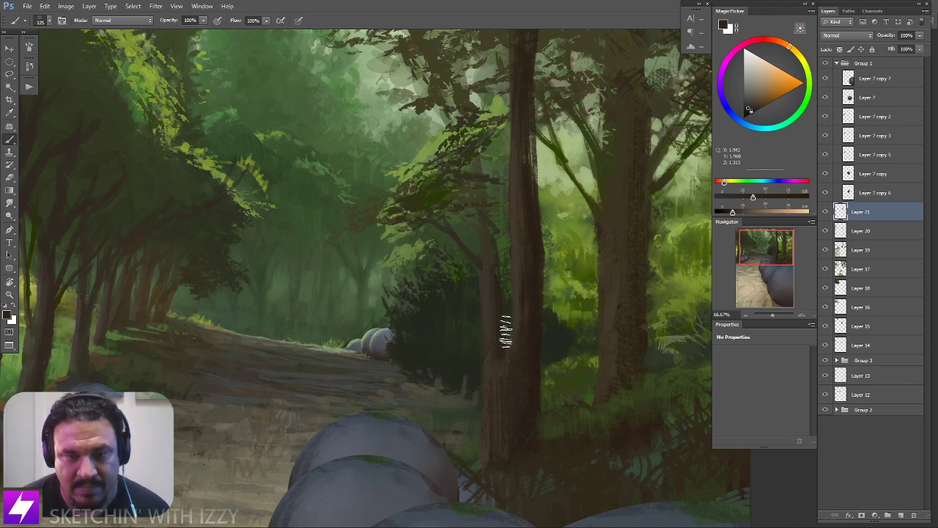
{"action": "scroll", "coordinate": [515, 297], "scroll_direction": "up", "scroll_amount": 2}
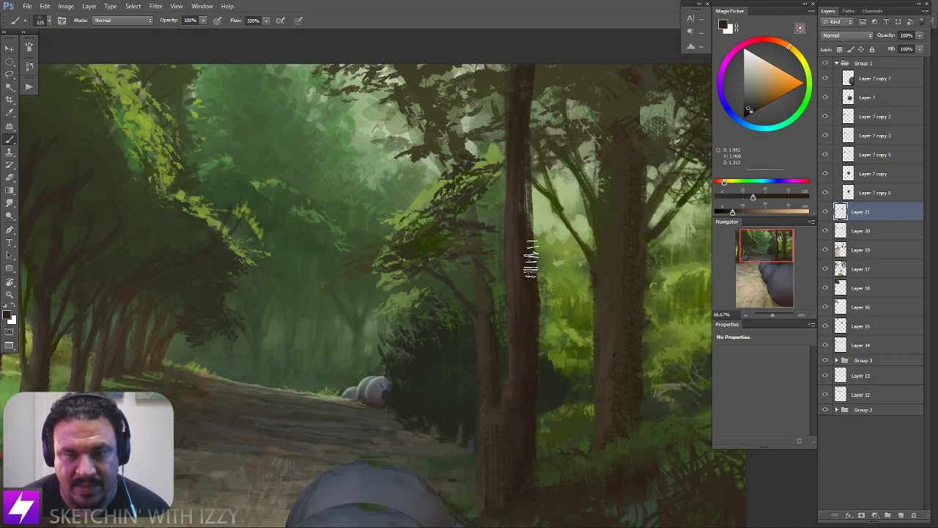
{"action": "left_click_drag", "start_coordinate": [555, 345], "coordinate": [522, 288]}
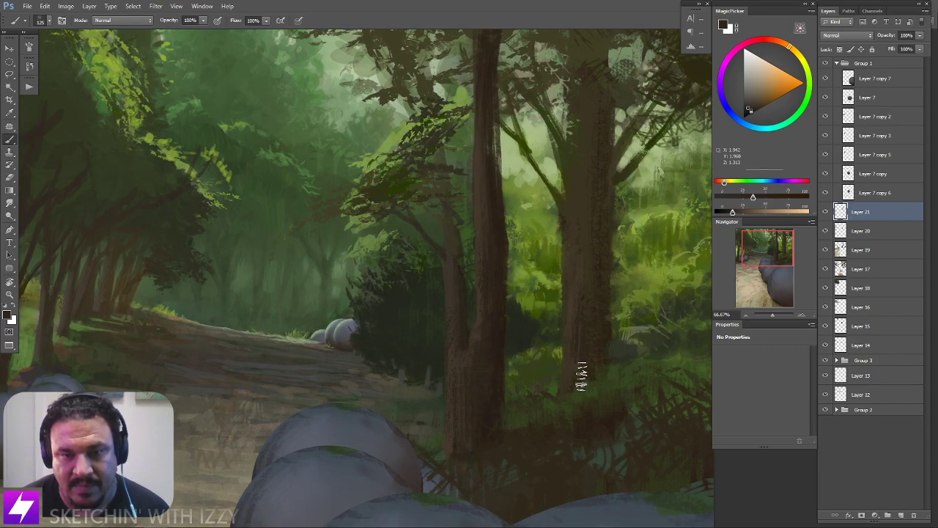
Stroke bark texture onto the broad trunk beside the bright foliage at 125 to 175 px, undoing one stroke
{"action": "key", "text": "bracketright"}
{"action": "key", "text": "bracketright"}
{"action": "key", "text": "bracketright"}
{"action": "key", "text": "bracketright"}
{"action": "key", "text": "bracketleft"}
{"action": "key", "text": "bracketleft"}
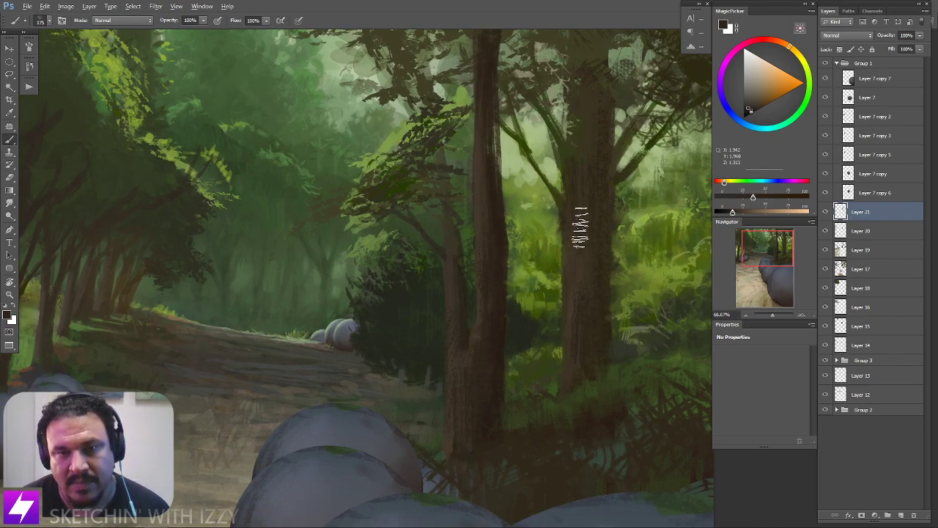
{"action": "left_click_drag", "start_coordinate": [576, 237], "coordinate": [593, 314]}
{"action": "key", "text": "ctrl+z"}
{"action": "key", "text": "bracketleft"}
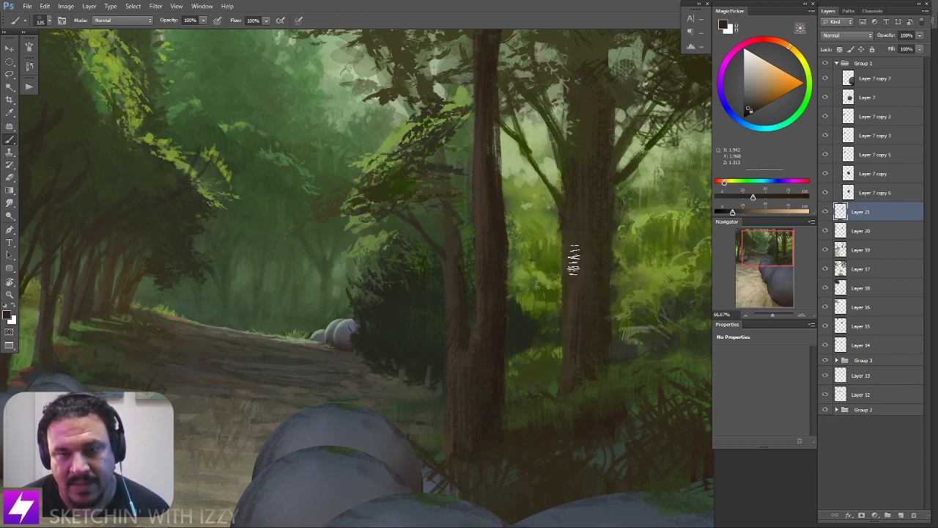
Continue the bark texture up the broad trunk to its branches, reducing the bristle brush from 175 to 70 px
{"action": "left_click_drag", "start_coordinate": [587, 184], "coordinate": [591, 259]}
{"action": "key", "text": "bracketright"}
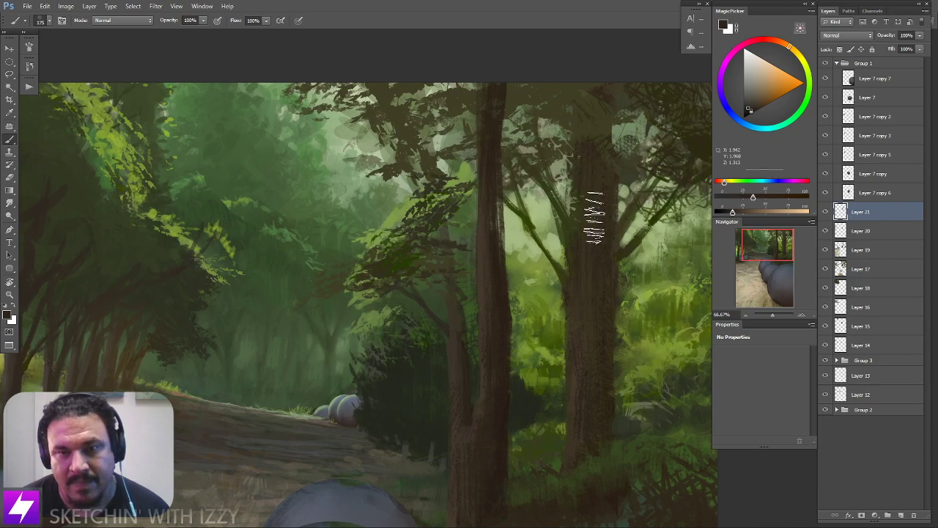
{"action": "key", "text": "bracketleft"}
{"action": "key", "text": "bracketleft"}
{"action": "key", "text": "bracketleft"}
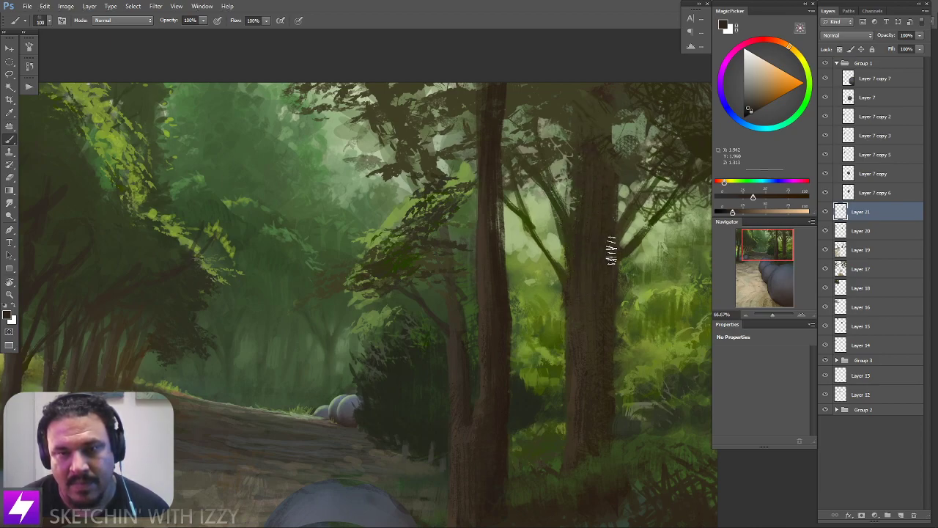
{"action": "key", "text": "bracketleft"}
{"action": "key", "text": "bracketleft"}
{"action": "key", "text": "bracketleft"}
Review the textured trunks across the whole painting in mirrored and normal view, and return the canvas to its original orientation
{"action": "key", "text": "ctrl+minus"}
{"action": "key", "text": "ctrl+minus"}
{"action": "left_click_drag", "start_coordinate": [475, 416], "coordinate": [505, 406]}
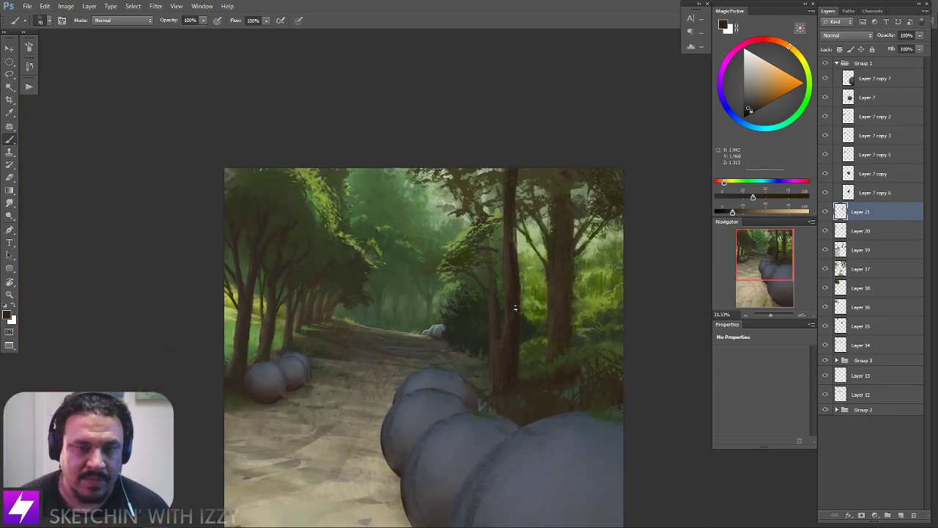
{"action": "key", "text": "ctrl+plus"}
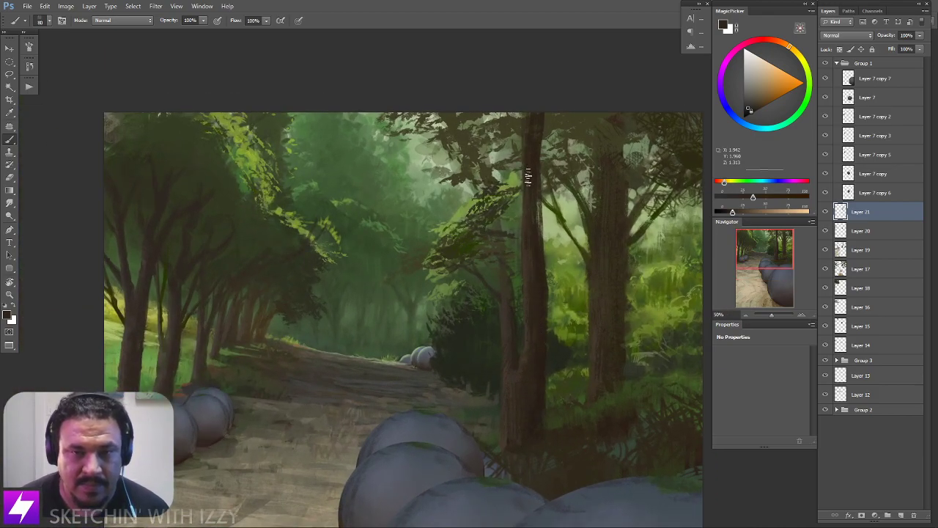
{"action": "key", "text": "ctrl+minus"}
{"action": "key", "text": "ctrl+minus"}
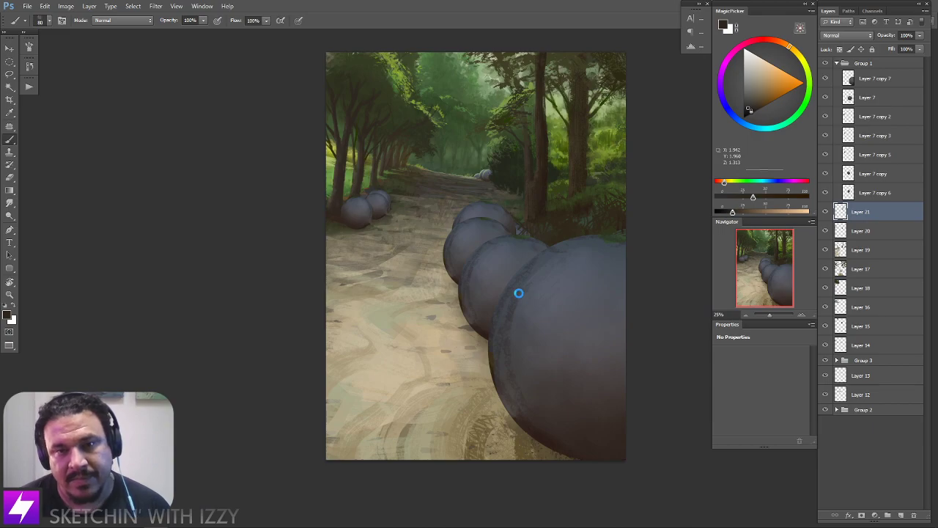
{"action": "key", "text": "ctrl+shift+h"}
{"action": "left_click_drag", "start_coordinate": [435, 330], "coordinate": [459, 380]}
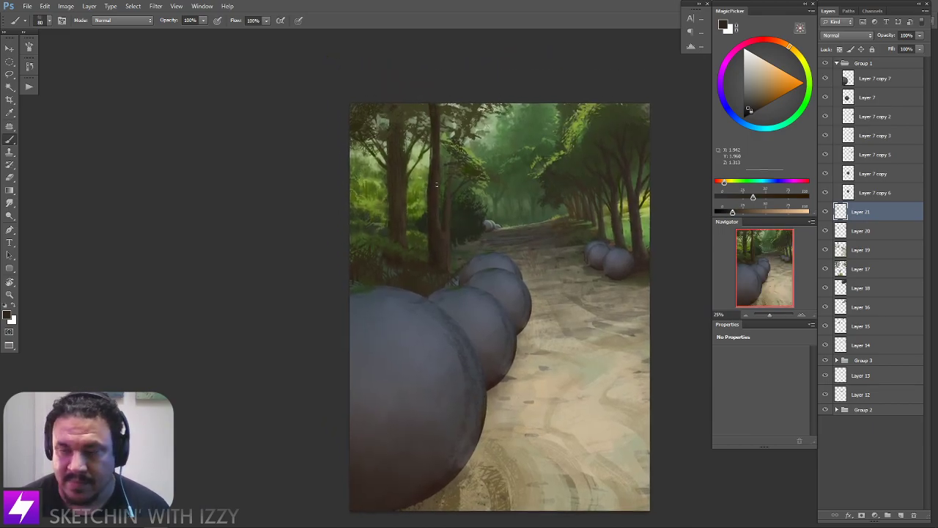
{"action": "key", "text": "ctrl+shift+h"}
{"action": "key", "text": "ctrl+plus"}
{"action": "key", "text": "h"}
{"action": "key", "text": "ctrl+plus"}
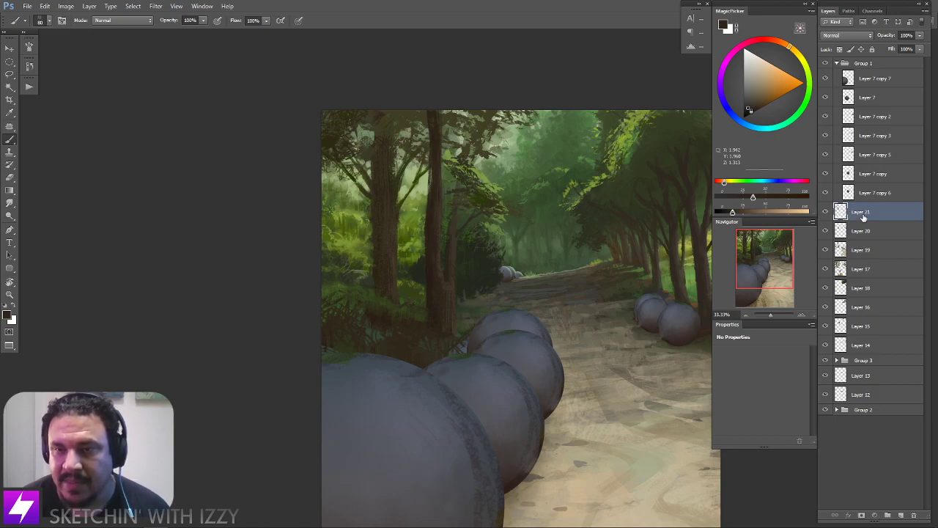
Add a new layer, choose the ragged foliage brush reduced to 200 px, and sample a mid green from the tree canopy
{"action": "key", "text": "ctrl+shift+alt+n"}
{"action": "left_click_drag", "start_coordinate": [522, 352], "coordinate": [457, 348]}
{"action": "right_click", "coordinate": [200, 241]}
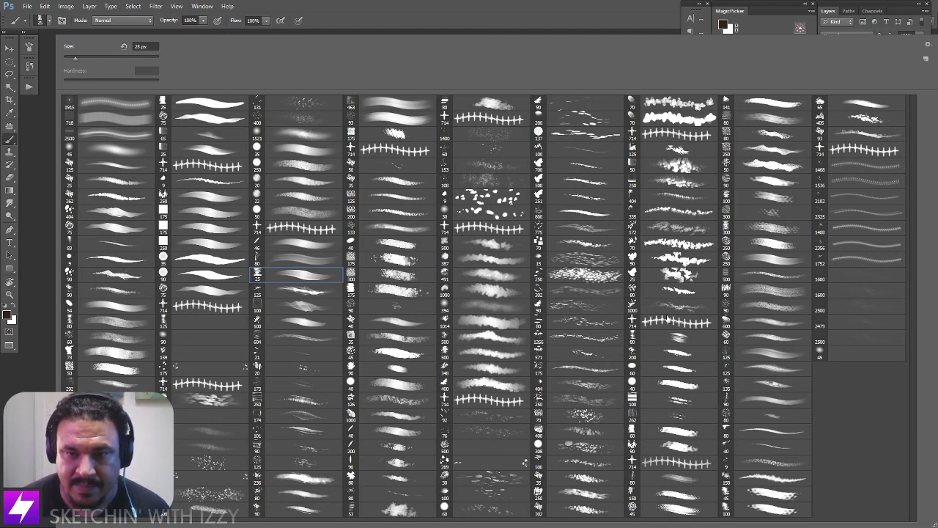
{"action": "double_click", "coordinate": [668, 308]}
{"action": "mouse_move", "coordinate": [403, 326]}
{"action": "left_mouse_down"}
{"action": "mouse_move", "coordinate": [388, 299]}
{"action": "mouse_move", "coordinate": [391, 311]}
{"action": "left_mouse_up"}
{"action": "key", "text": "["}
{"action": "key", "text": "["}
{"action": "key", "text": "["}
{"action": "key", "text": "["}
{"action": "key", "text": "["}
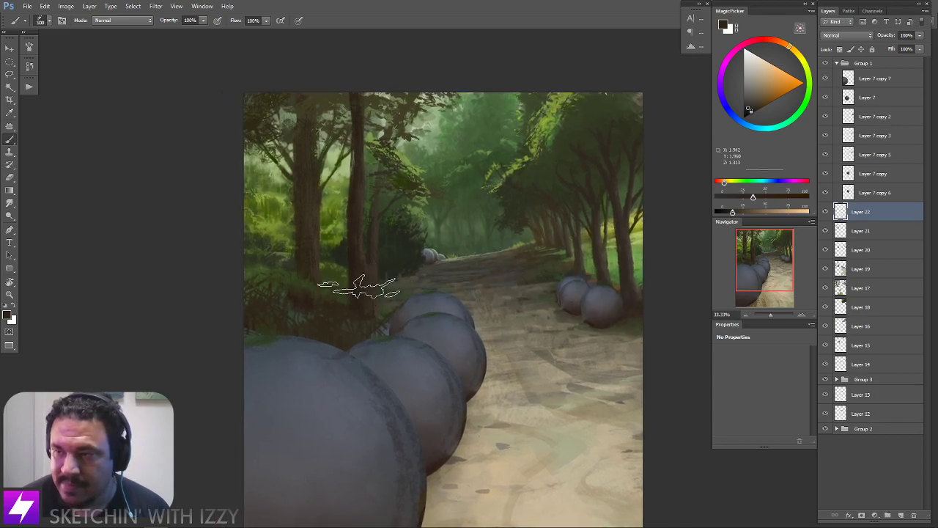
{"action": "left_click", "coordinate": [549, 138], "text": "alt"}
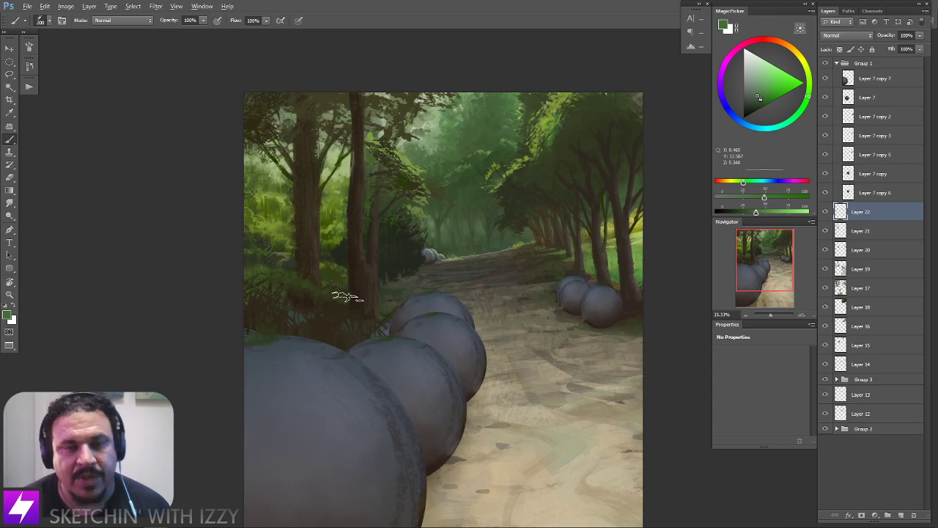
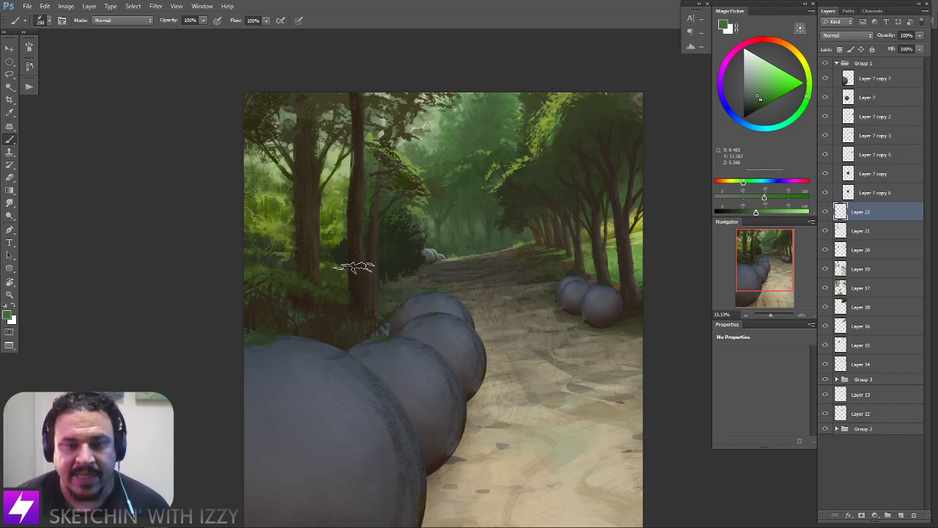
Paint green leafy undergrowth across the tree bases behind the large spheres, varying the foliage brush size down to 125 px and back to 175 px
{"action": "mouse_move", "coordinate": [352, 260]}
{"action": "left_mouse_down"}
{"action": "mouse_move", "coordinate": [330, 262]}
{"action": "mouse_move", "coordinate": [340, 275]}
{"action": "mouse_move", "coordinate": [370, 276]}
{"action": "mouse_move", "coordinate": [370, 268]}
{"action": "mouse_move", "coordinate": [381, 281]}
{"action": "mouse_move", "coordinate": [376, 260]}
{"action": "mouse_move", "coordinate": [355, 266]}
{"action": "mouse_move", "coordinate": [359, 282]}
{"action": "mouse_move", "coordinate": [326, 281]}
{"action": "mouse_move", "coordinate": [375, 299]}
{"action": "mouse_move", "coordinate": [346, 303]}
{"action": "mouse_move", "coordinate": [385, 295]}
{"action": "mouse_move", "coordinate": [370, 320]}
{"action": "mouse_move", "coordinate": [370, 299]}
{"action": "mouse_move", "coordinate": [352, 291]}
{"action": "mouse_move", "coordinate": [326, 295]}
{"action": "mouse_move", "coordinate": [329, 305]}
{"action": "mouse_move", "coordinate": [293, 280]}
{"action": "mouse_move", "coordinate": [311, 256]}
{"action": "mouse_move", "coordinate": [278, 279]}
{"action": "mouse_move", "coordinate": [268, 268]}
{"action": "mouse_move", "coordinate": [313, 274]}
{"action": "mouse_move", "coordinate": [324, 259]}
{"action": "mouse_move", "coordinate": [317, 263]}
{"action": "mouse_move", "coordinate": [334, 268]}
{"action": "mouse_move", "coordinate": [325, 280]}
{"action": "mouse_move", "coordinate": [249, 255]}
{"action": "left_mouse_up"}
{"action": "key", "text": "["}
{"action": "key", "text": "["}
{"action": "key", "text": "["}
{"action": "key", "text": "]"}
{"action": "key", "text": "]"}
{"action": "key", "text": "]"}
{"action": "key", "text": "]"}
{"action": "key", "text": "]"}
{"action": "key", "text": "]"}
{"action": "key", "text": "["}
{"action": "key", "text": "["}
{"action": "key", "text": "["}
{"action": "key", "text": "["}
{"action": "key", "text": "["}
{"action": "key", "text": "["}
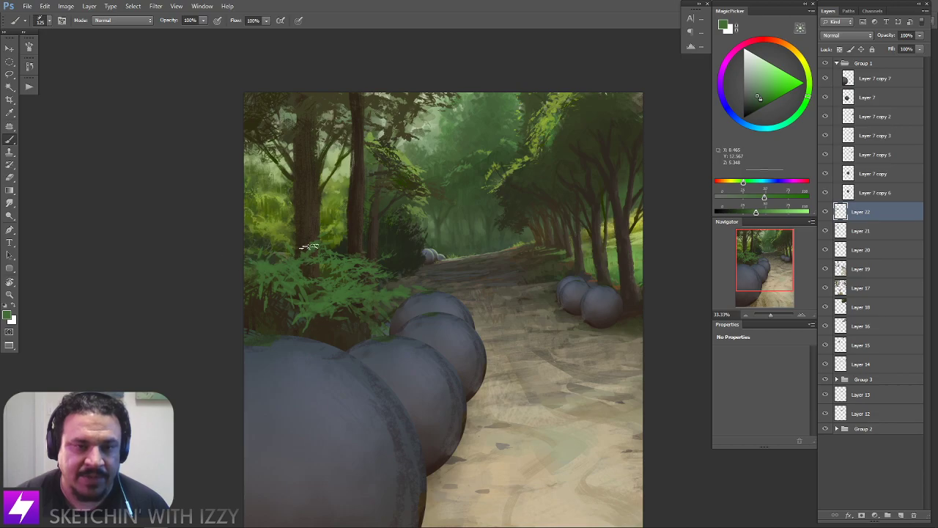
{"action": "key", "text": "]"}
{"action": "key", "text": "]"}
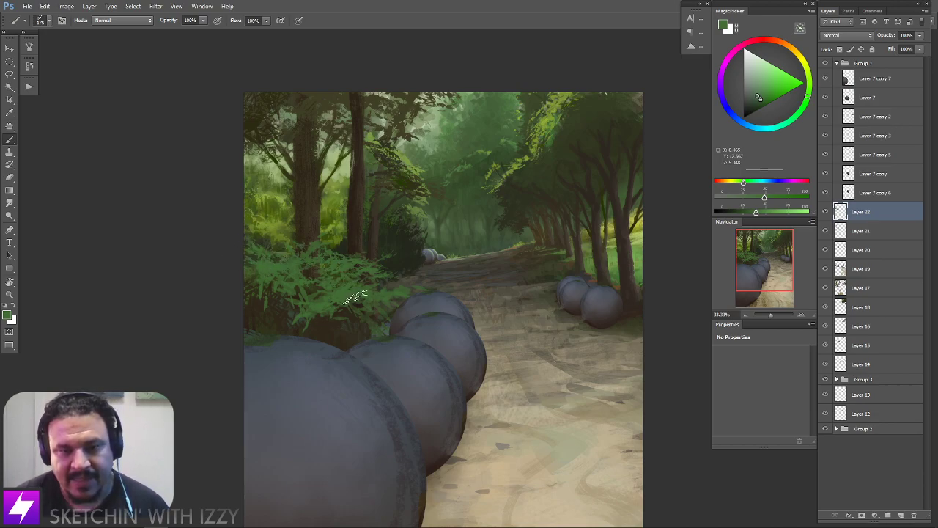
Erase parts of the new undergrowth with the 70 px eraser to break up its shape, and return to the brush
{"action": "key", "text": "e"}
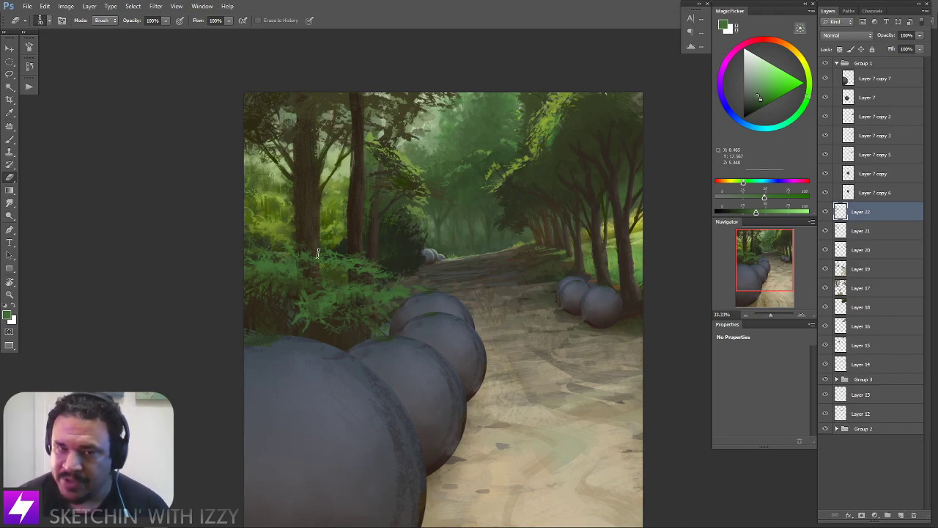
{"action": "left_click_drag", "start_coordinate": [341, 296], "coordinate": [362, 290]}
{"action": "key", "text": "b"}
{"action": "key", "text": "b"}
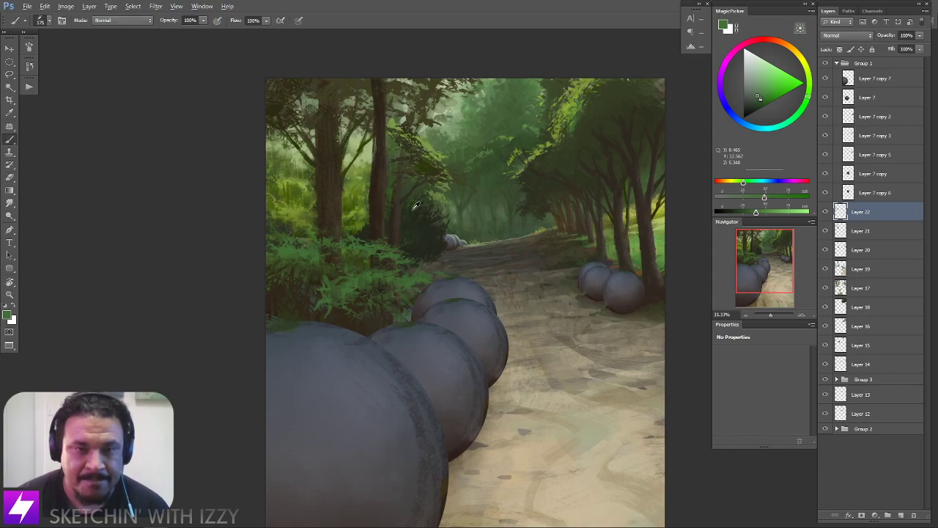
Sample the near-black green of the dark shrub and paint shadows into the undergrowth with the foliage brush at 125 to 200 px
{"action": "left_click", "coordinate": [408, 208], "text": "alt"}
{"action": "key", "text": "]"}
{"action": "key", "text": "bracketleft"}
{"action": "key", "text": "bracketleft"}
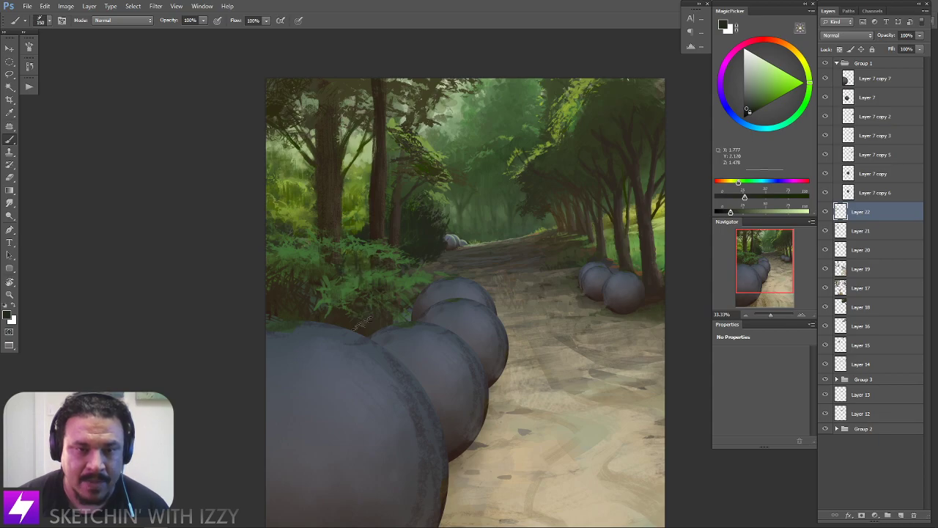
{"action": "key", "text": "bracketleft"}
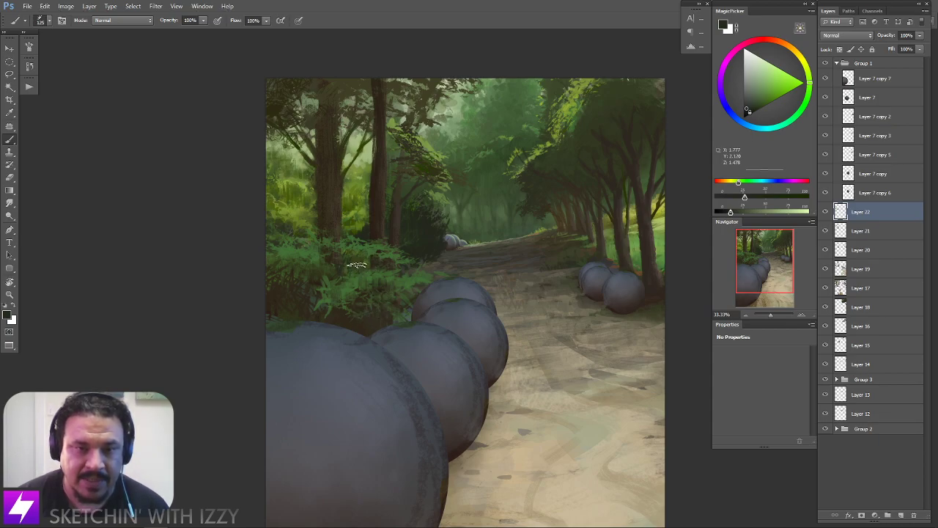
{"action": "key", "text": "bracketright"}
{"action": "key", "text": "bracketright"}
{"action": "key", "text": "bracketright"}
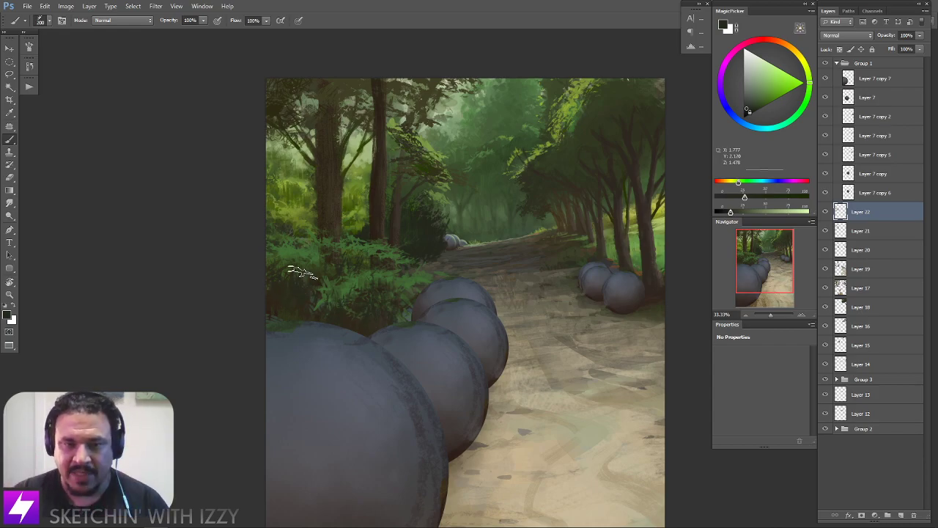
Switch to a flat bristle brush and stroke dark shadow gaps into the undergrowth, enlarging the brush to 100 px
{"action": "right_click", "coordinate": [282, 223]}
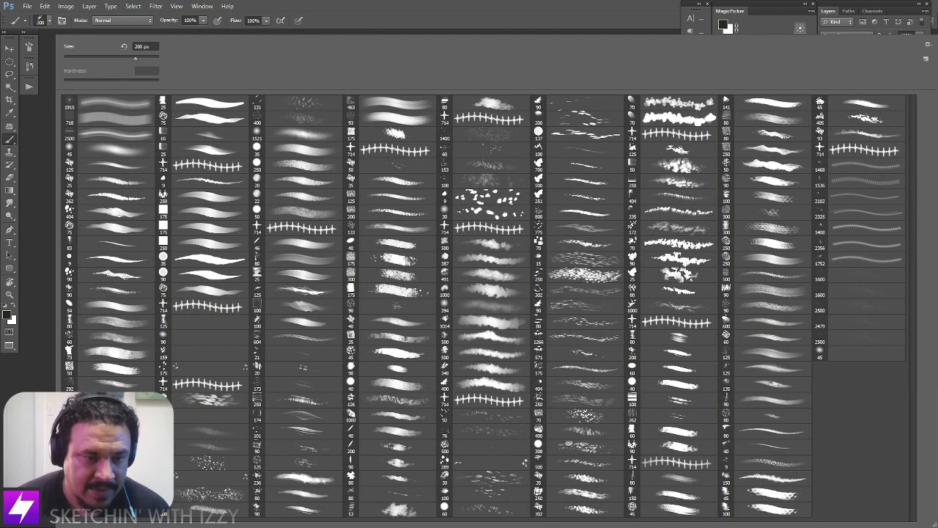
{"action": "double_click", "coordinate": [302, 321]}
{"action": "key", "text": "ctrl+plus"}
{"action": "left_click_drag", "start_coordinate": [327, 295], "coordinate": [349, 306]}
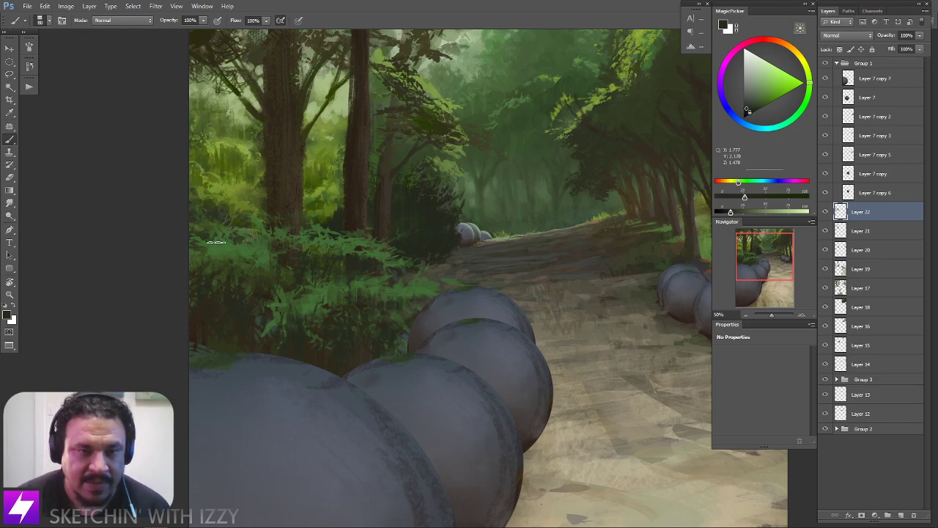
{"action": "left_click_drag", "start_coordinate": [260, 299], "coordinate": [281, 307]}
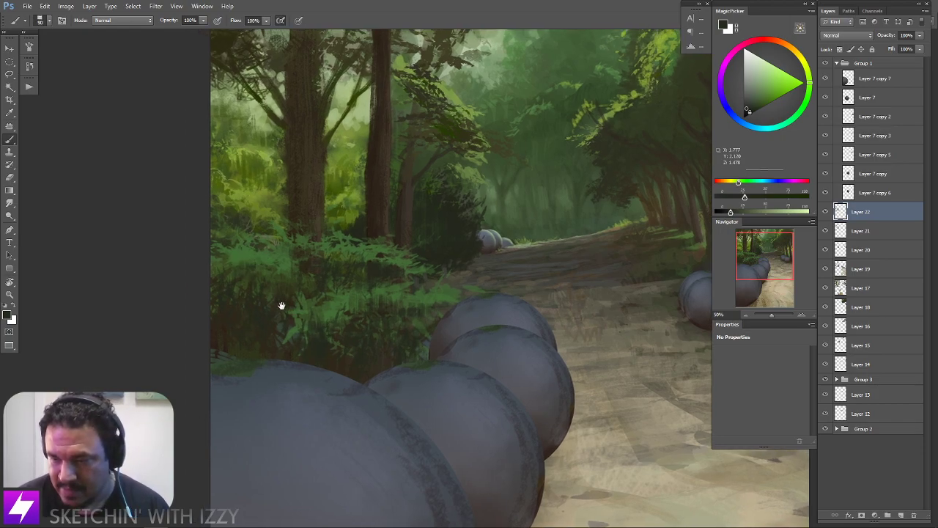
{"action": "left_click_drag", "start_coordinate": [260, 276], "coordinate": [274, 288]}
{"action": "key", "text": "bracketright"}
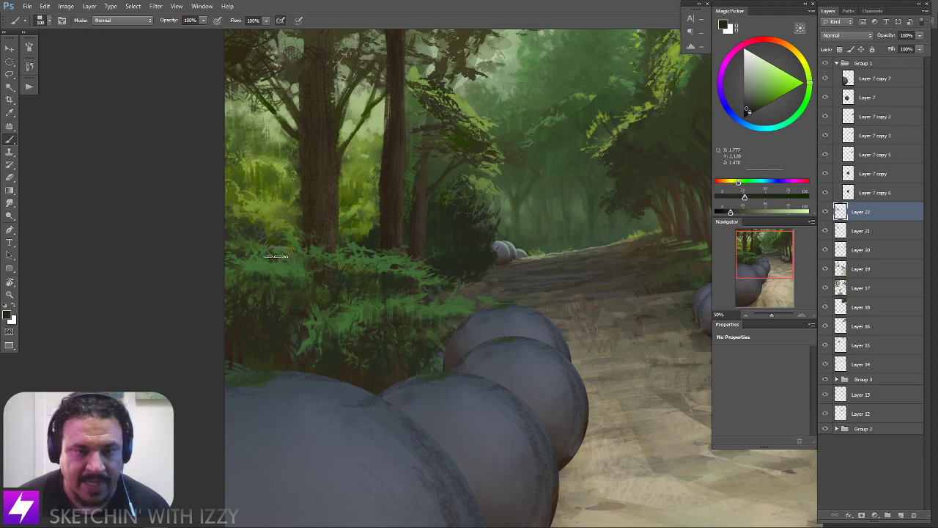
{"action": "left_click_drag", "start_coordinate": [278, 315], "coordinate": [296, 273]}
Touch up the undergrowth with sampled greens using the flat brush at 70 px, and switch to the thin tapered 83 px brush
{"action": "left_click", "coordinate": [362, 280], "text": "alt"}
{"action": "key", "text": "bracketleft"}
{"action": "key", "text": "bracketleft"}
{"action": "key", "text": "bracketleft"}
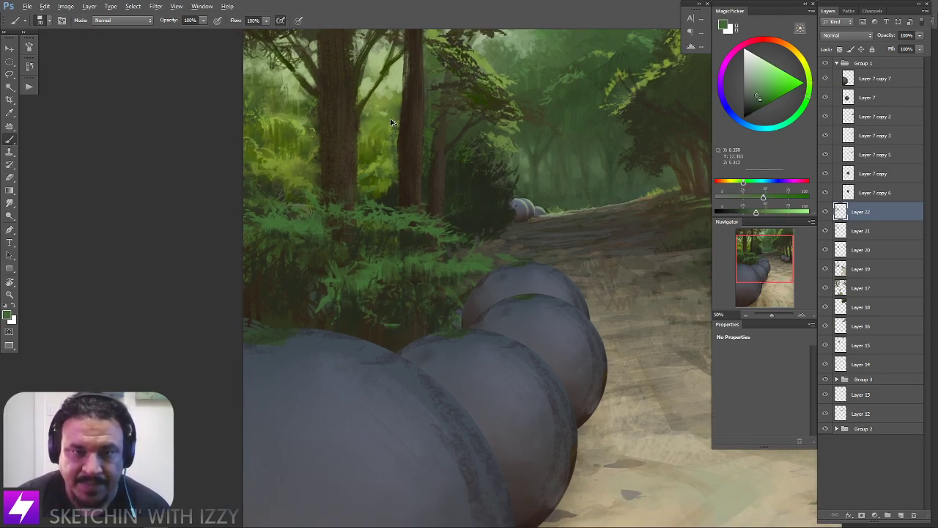
{"action": "left_click", "coordinate": [388, 121], "text": "alt"}
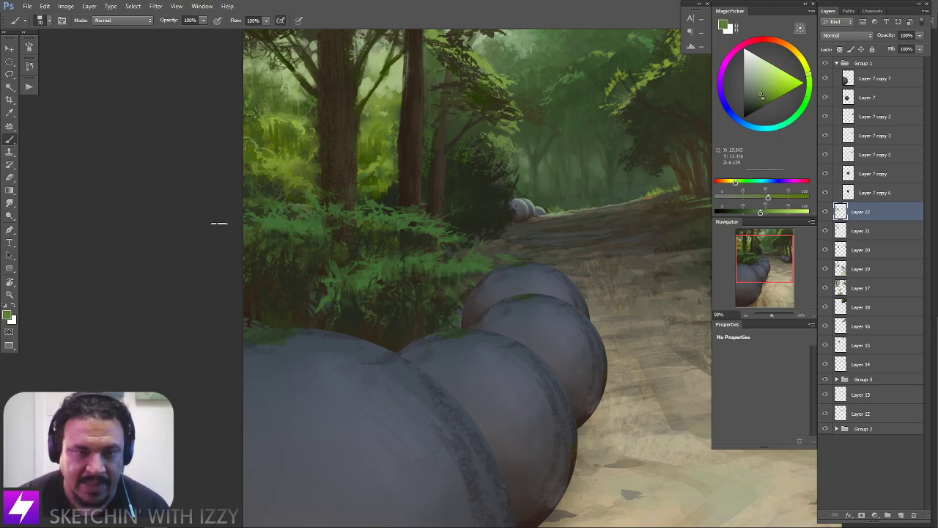
{"action": "right_click", "coordinate": [256, 196]}
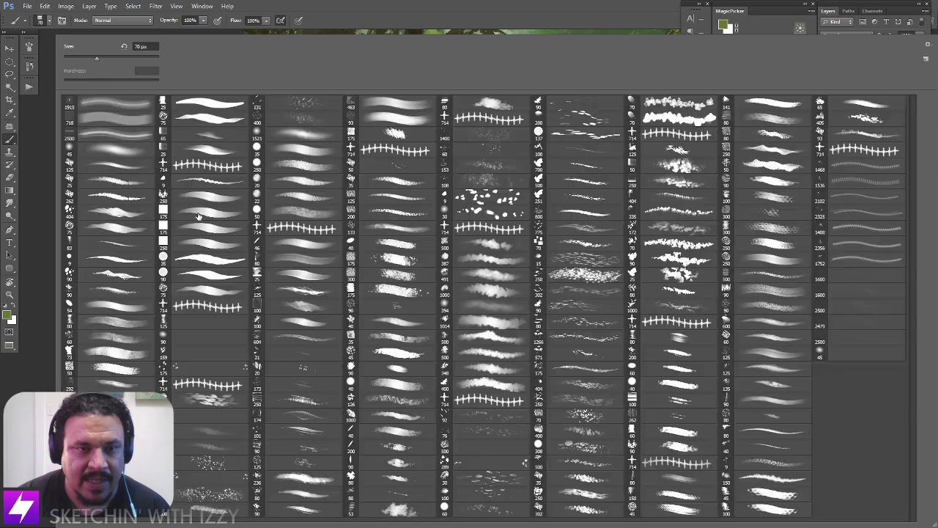
{"action": "double_click", "coordinate": [114, 243]}
{"action": "left_click_drag", "start_coordinate": [404, 319], "coordinate": [388, 345]}
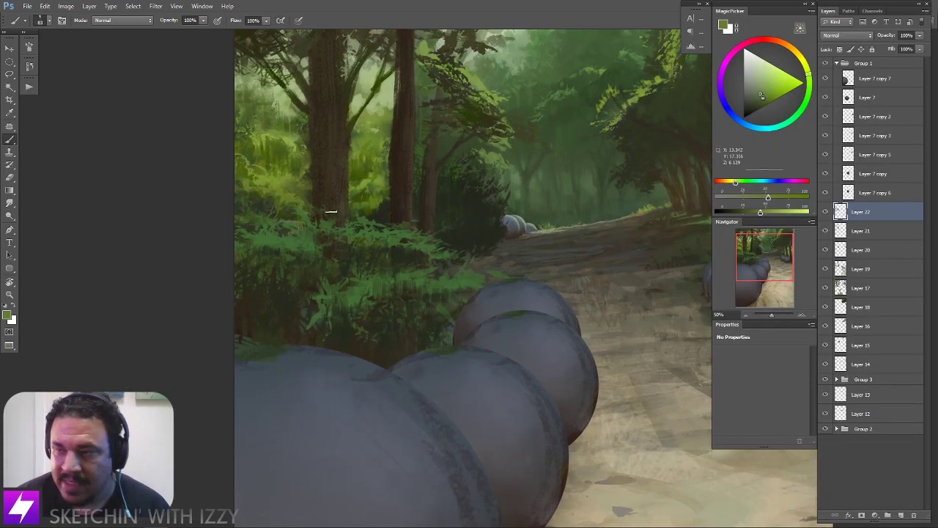
Sample the dark brown of the twin trunk and darken the undergrowth with the tapered brush, reducing it from 250 px
{"action": "left_click", "coordinate": [398, 206], "text": "alt"}
{"action": "key", "text": "bracketright"}
{"action": "key", "text": "bracketright"}
{"action": "key", "text": "bracketright"}
{"action": "key", "text": "bracketright"}
{"action": "key", "text": "bracketright"}
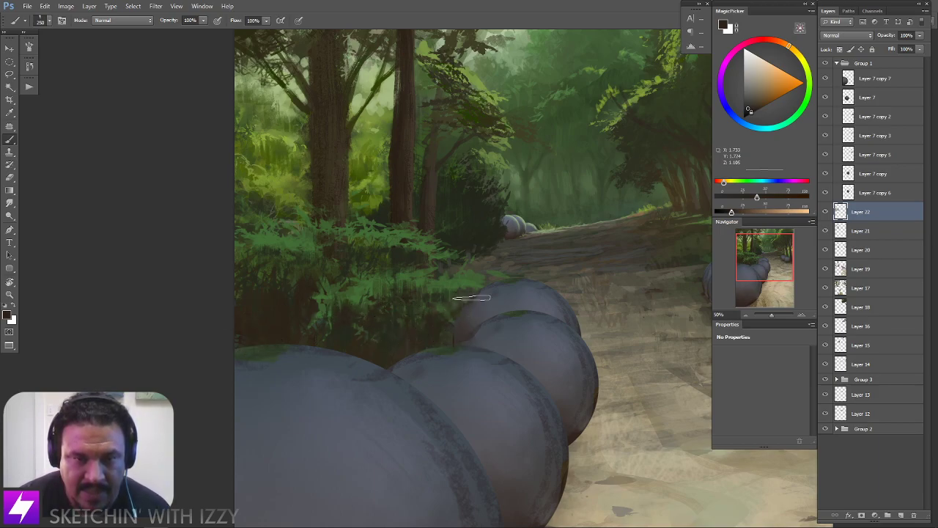
{"action": "key", "text": "bracketleft"}
{"action": "key", "text": "bracketleft"}
{"action": "key", "text": "bracketleft"}
{"action": "key", "text": "bracketleft"}
Smudge the undergrowth's leaf edges with the 70 px Smudge tool at 65% strength
{"action": "key", "text": "r"}
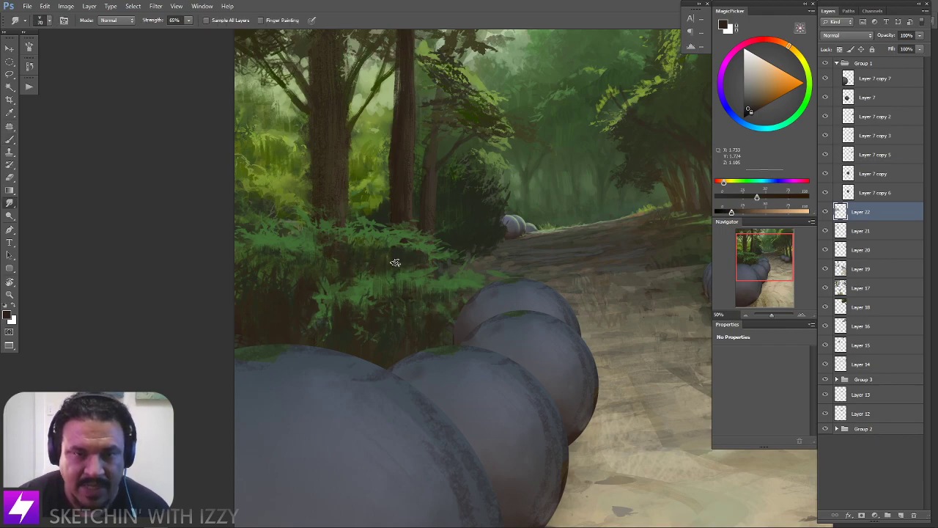
{"action": "left_click_drag", "start_coordinate": [377, 315], "coordinate": [382, 292]}
{"action": "left_click_drag", "start_coordinate": [337, 319], "coordinate": [373, 344]}
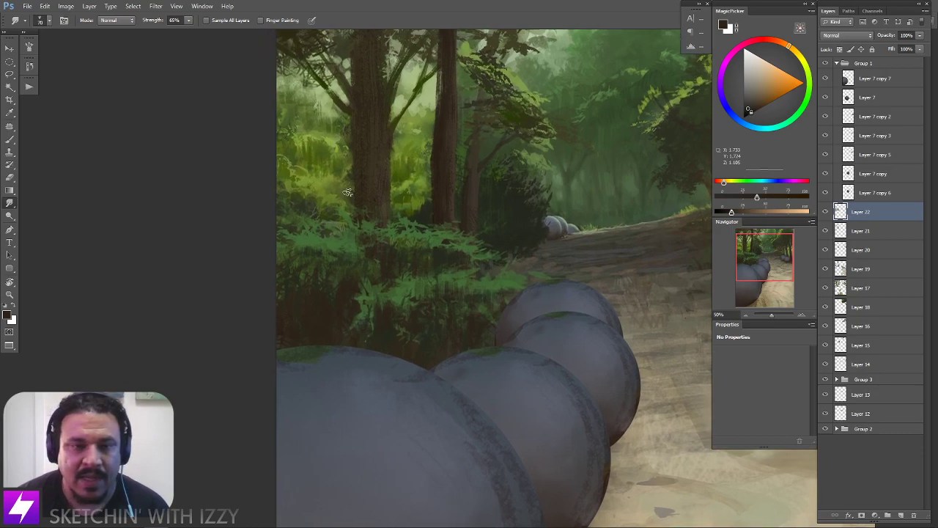
Sample the undergrowth's green and paint thin pointed leaves over the bushes with the tapered brush at 70 px
{"action": "key", "text": "b"}
{"action": "left_click", "coordinate": [359, 246], "text": "alt"}
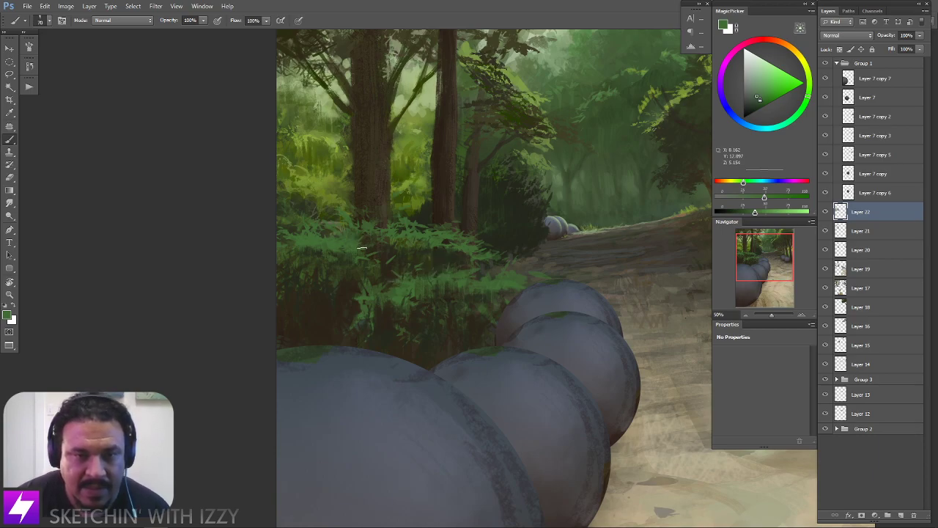
{"action": "left_click_drag", "start_coordinate": [428, 314], "coordinate": [406, 282]}
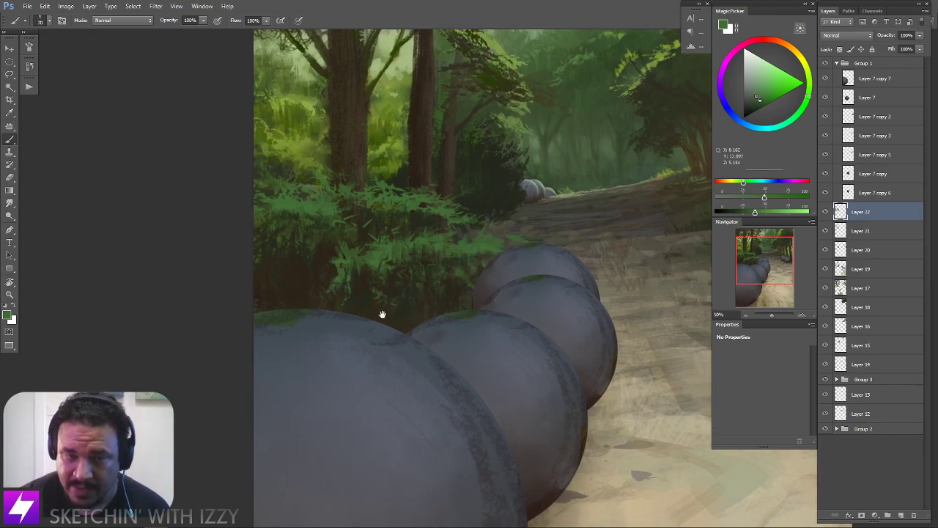
{"action": "left_click_drag", "start_coordinate": [385, 233], "coordinate": [407, 251]}
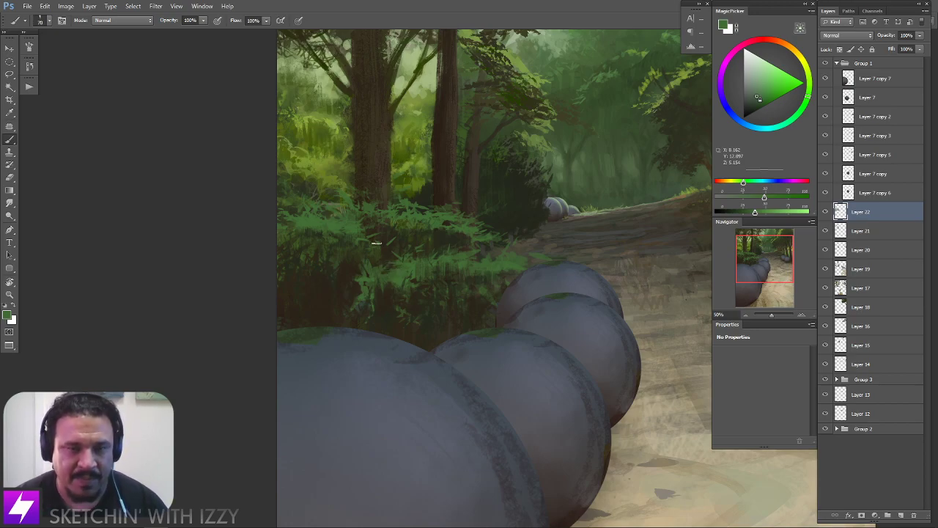
Sample a dark green beside the broad trunk and shift it to a dark, muted yellowish brown
{"action": "left_click", "coordinate": [324, 186], "text": "alt"}
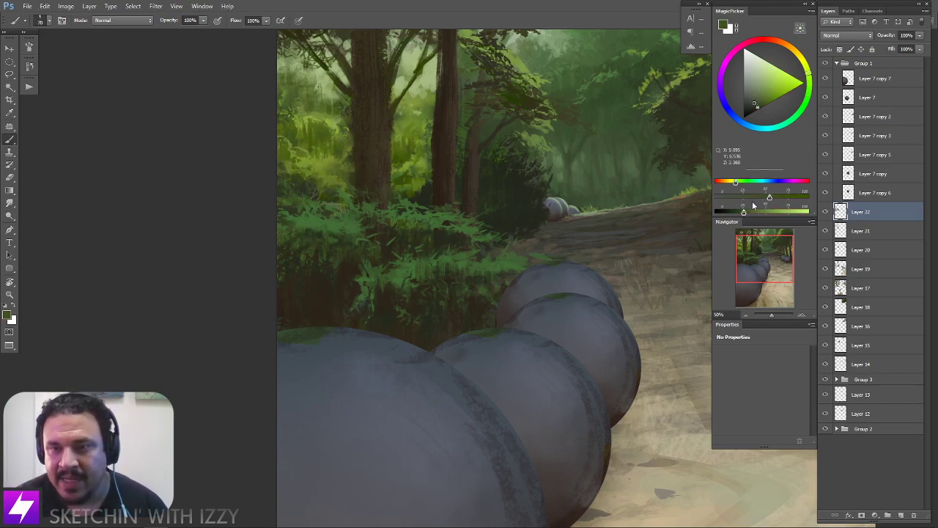
{"action": "mouse_move", "coordinate": [731, 183]}
{"action": "left_mouse_down"}
{"action": "mouse_move", "coordinate": [744, 196]}
{"action": "mouse_move", "coordinate": [730, 212]}
{"action": "left_mouse_up"}
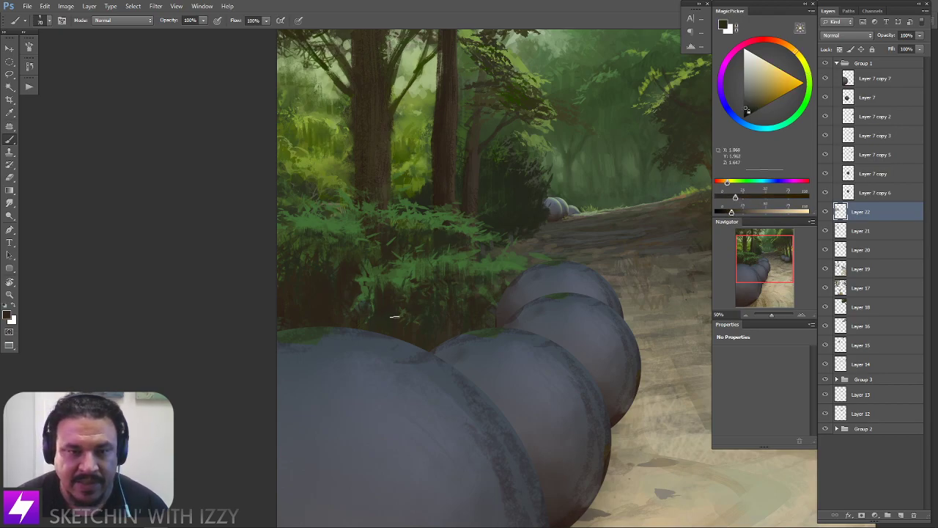
{"action": "left_click", "coordinate": [744, 212]}
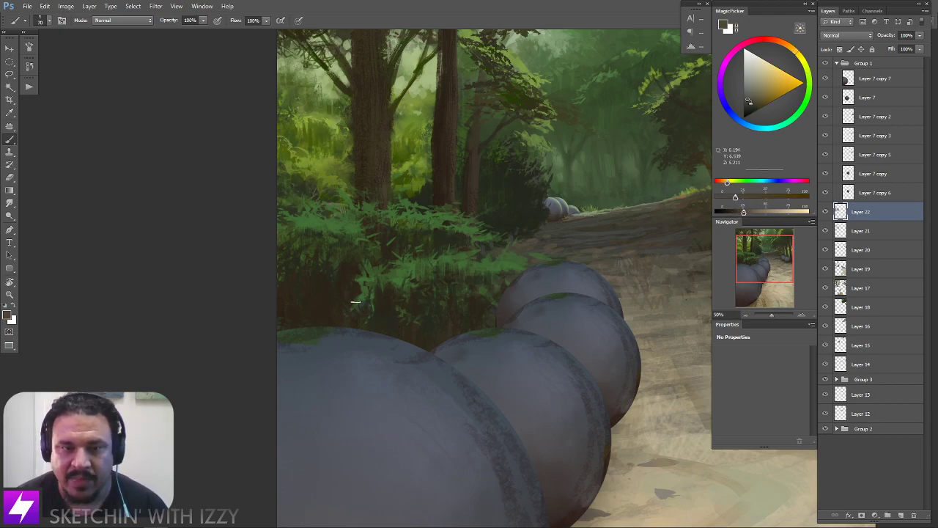
{"action": "left_click_drag", "start_coordinate": [745, 214], "coordinate": [737, 212]}
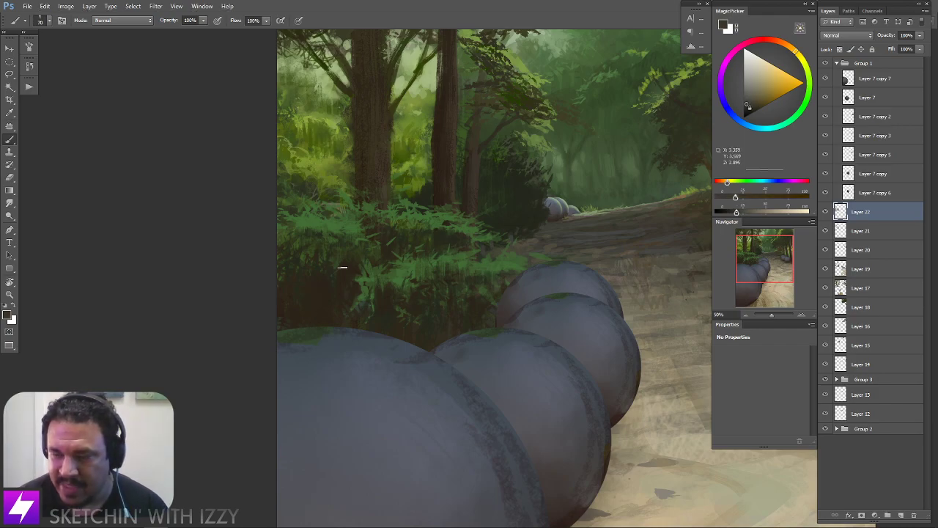
Paint thin dark brown stems and gaps through the undergrowth with the tapered brush, reducing it from 90 to 60 px
{"action": "left_click_drag", "start_coordinate": [330, 269], "coordinate": [344, 277]}
{"action": "key", "text": "]"}
{"action": "key", "text": "]"}
{"action": "key", "text": "]"}
{"action": "key", "text": "]"}
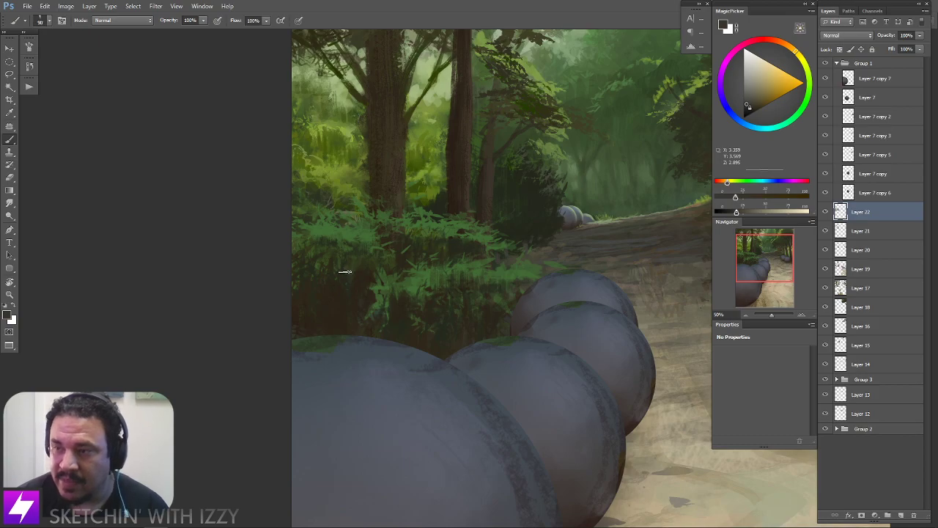
{"action": "key", "text": "bracketleft"}
{"action": "key", "text": "bracketleft"}
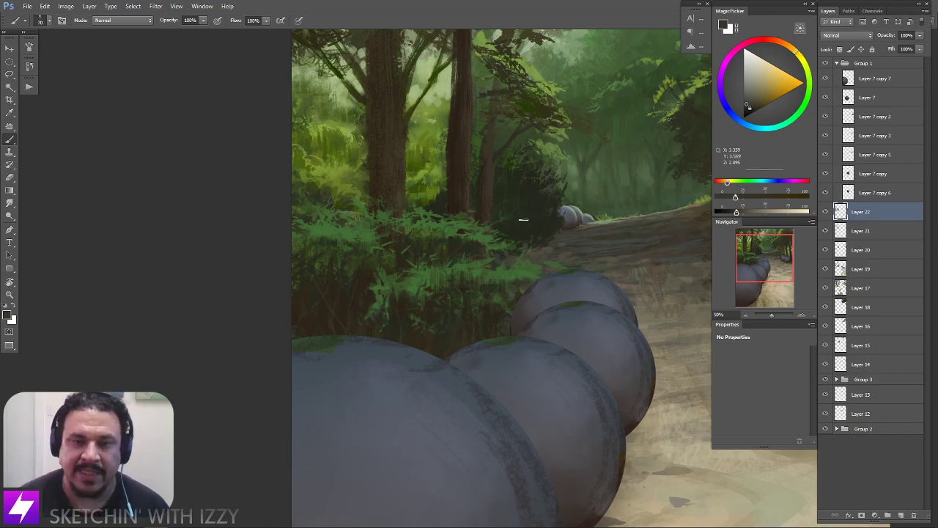
{"action": "left_click_drag", "start_coordinate": [456, 236], "coordinate": [472, 243]}
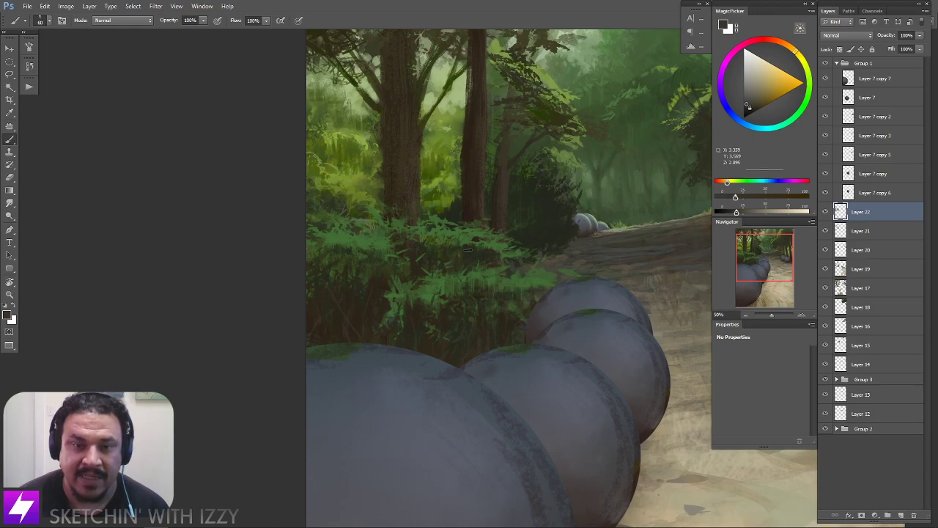
{"action": "mouse_move", "coordinate": [496, 325]}
{"action": "left_mouse_down"}
{"action": "mouse_move", "coordinate": [489, 312]}
{"action": "mouse_move", "coordinate": [469, 330]}
{"action": "left_mouse_up"}
{"action": "left_click_drag", "start_coordinate": [490, 230], "coordinate": [442, 220]}
Sample the path's brown and shift it to a darker, muted yellowish brown
{"action": "left_click", "coordinate": [661, 219], "text": "alt"}
{"action": "left_click_drag", "start_coordinate": [520, 352], "coordinate": [522, 301]}
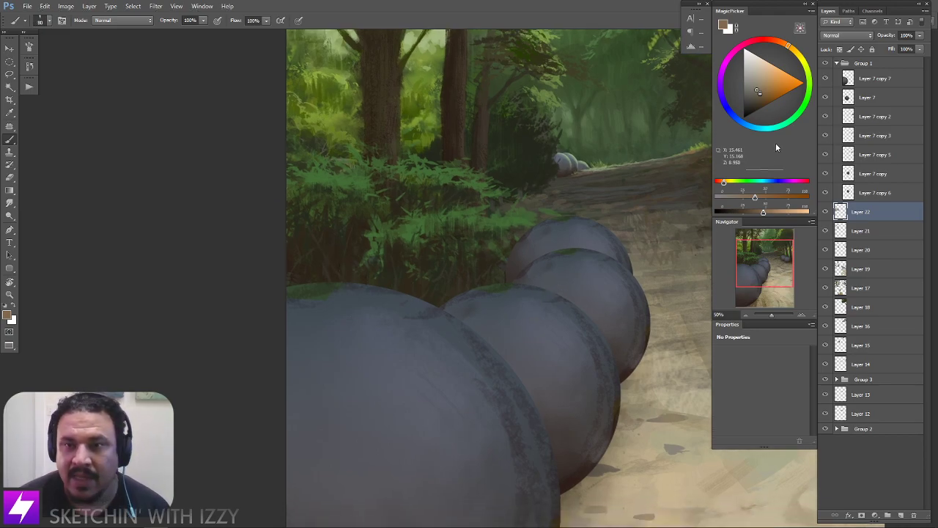
{"action": "left_click", "coordinate": [755, 197]}
{"action": "left_click", "coordinate": [757, 196]}
{"action": "left_click_drag", "start_coordinate": [724, 182], "coordinate": [726, 184]}
{"action": "left_click_drag", "start_coordinate": [763, 213], "coordinate": [754, 212]}
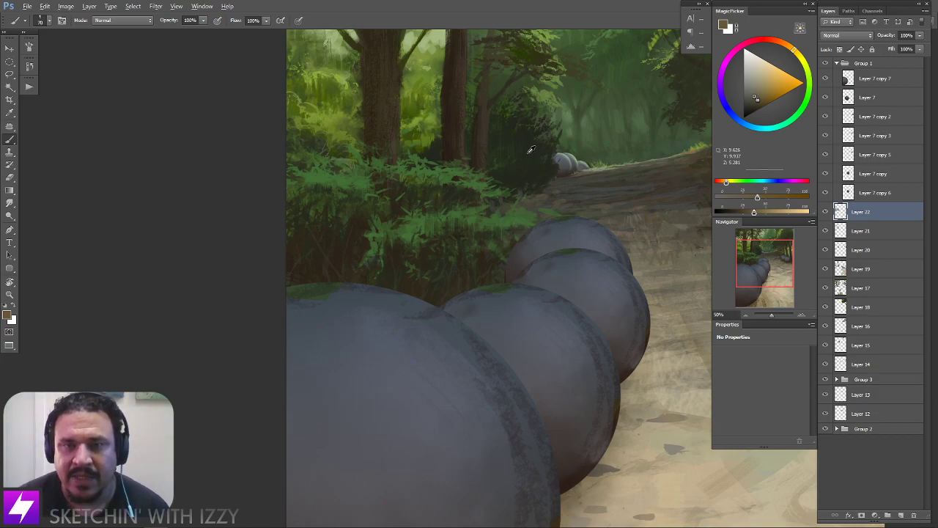
Sample an olive green from the foliage and paint thin curling stems at the undergrowth's lower edge with the brush reduced to 45 px
{"action": "left_click", "coordinate": [442, 68], "text": "alt"}
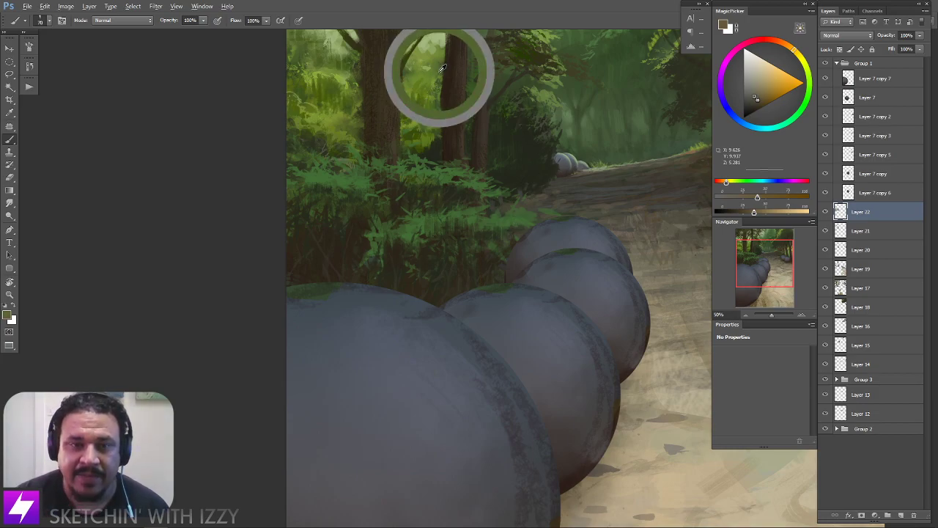
{"action": "left_click", "coordinate": [352, 129], "text": "alt"}
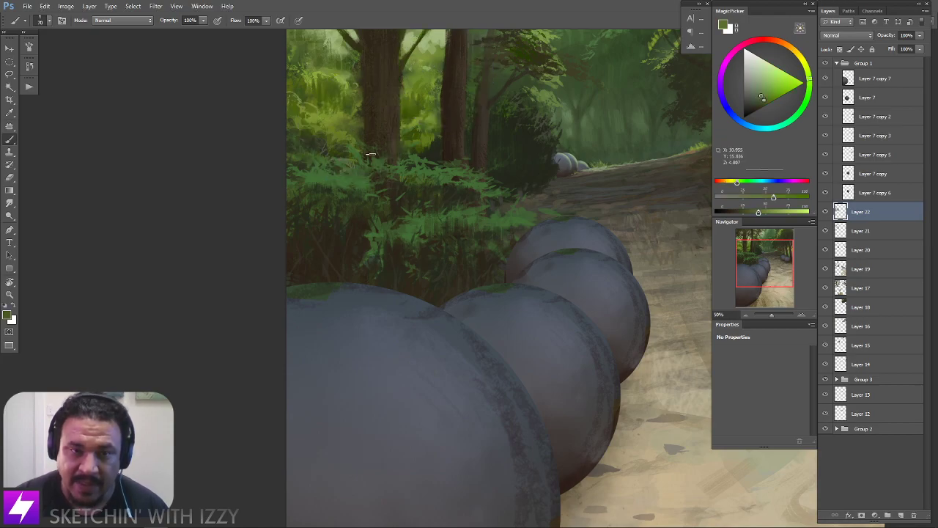
{"action": "key", "text": "ctrl+z"}
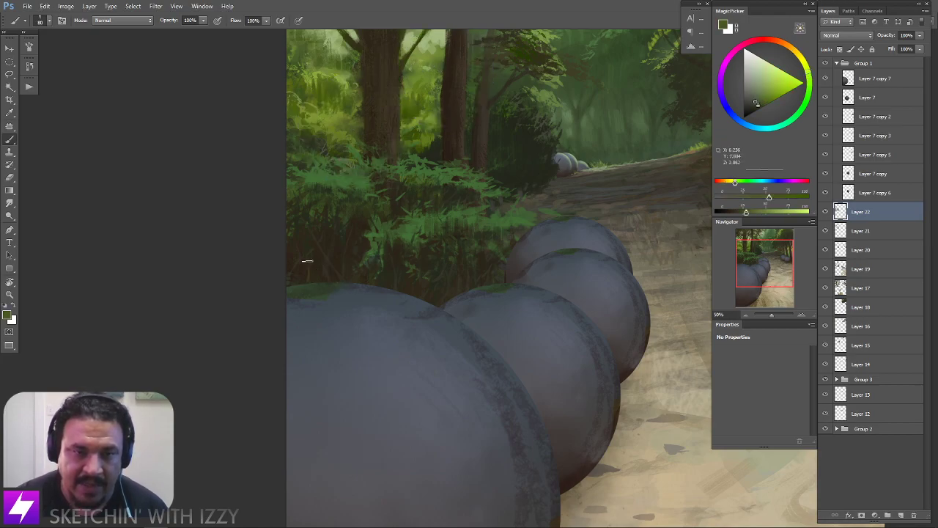
{"action": "key", "text": "["}
{"action": "key", "text": "["}
{"action": "key", "text": "["}
{"action": "key", "text": "["}
{"action": "key", "text": "["}
{"action": "mouse_move", "coordinate": [309, 278]}
{"action": "left_mouse_down"}
{"action": "mouse_move", "coordinate": [293, 252]}
{"action": "mouse_move", "coordinate": [306, 267]}
{"action": "left_mouse_up"}
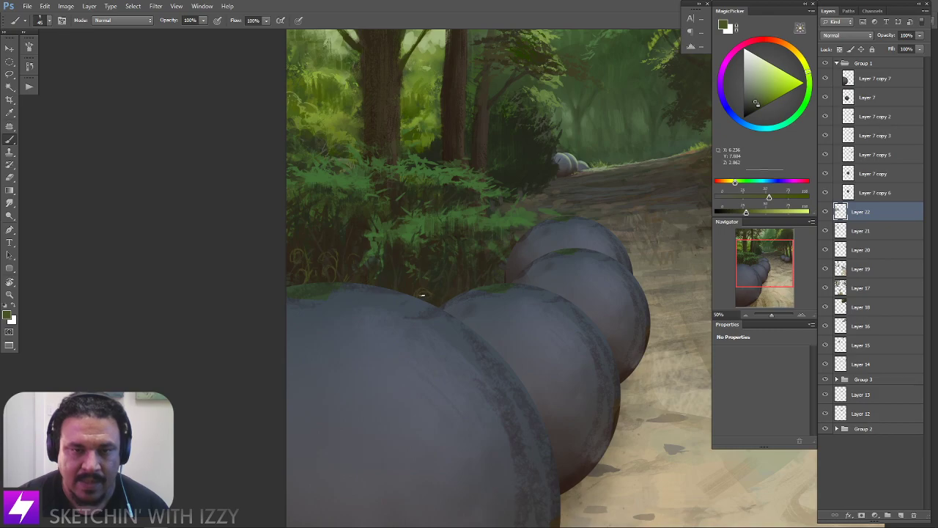
Switch to the irregular speckled 90 px brush preset for detailing the undergrowth
{"action": "left_click_drag", "start_coordinate": [369, 339], "coordinate": [372, 363]}
{"action": "left_click_drag", "start_coordinate": [326, 332], "coordinate": [346, 350]}
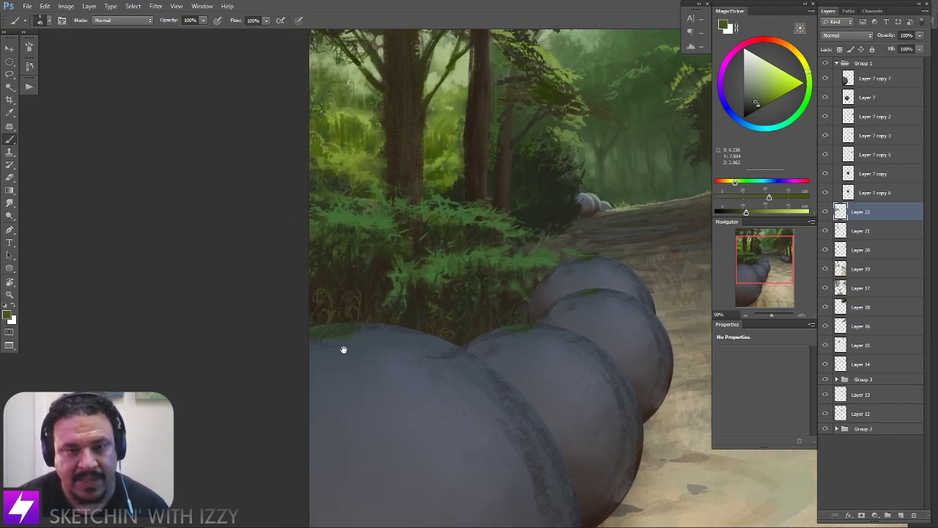
{"action": "left_click_drag", "start_coordinate": [389, 264], "coordinate": [384, 280]}
{"action": "left_click_drag", "start_coordinate": [446, 247], "coordinate": [406, 266]}
{"action": "key", "text": "ctrl+minus"}
{"action": "mouse_move", "coordinate": [548, 272]}
{"action": "left_mouse_down"}
{"action": "mouse_move", "coordinate": [442, 318]}
{"action": "mouse_move", "coordinate": [439, 310]}
{"action": "left_mouse_up"}
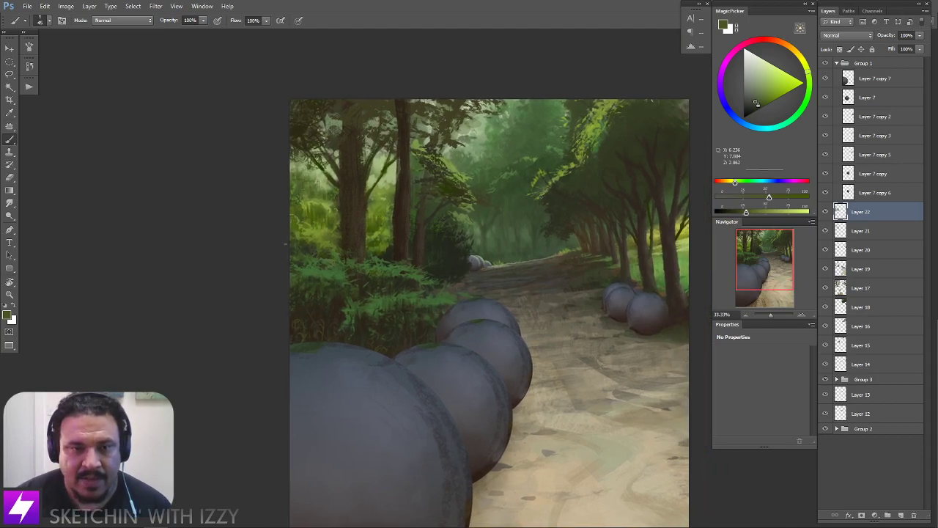
{"action": "right_click", "coordinate": [273, 176]}
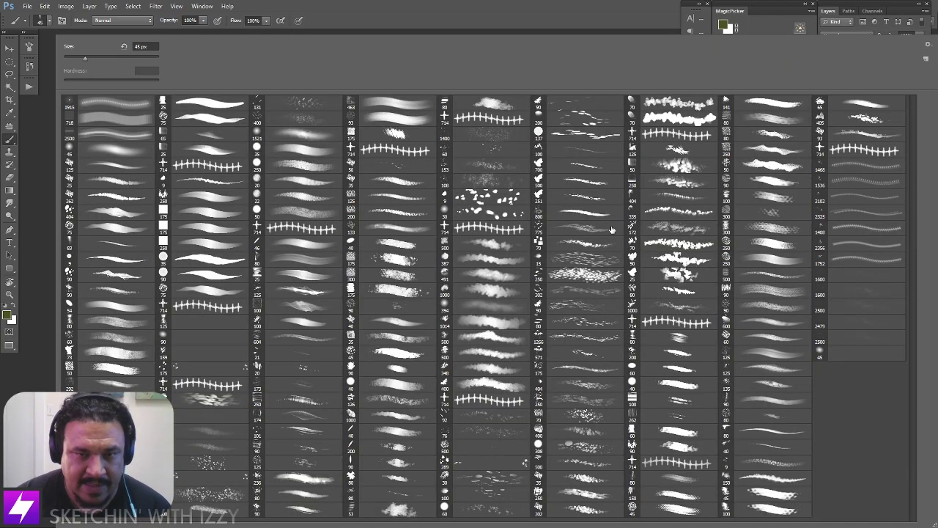
{"action": "double_click", "coordinate": [125, 272]}
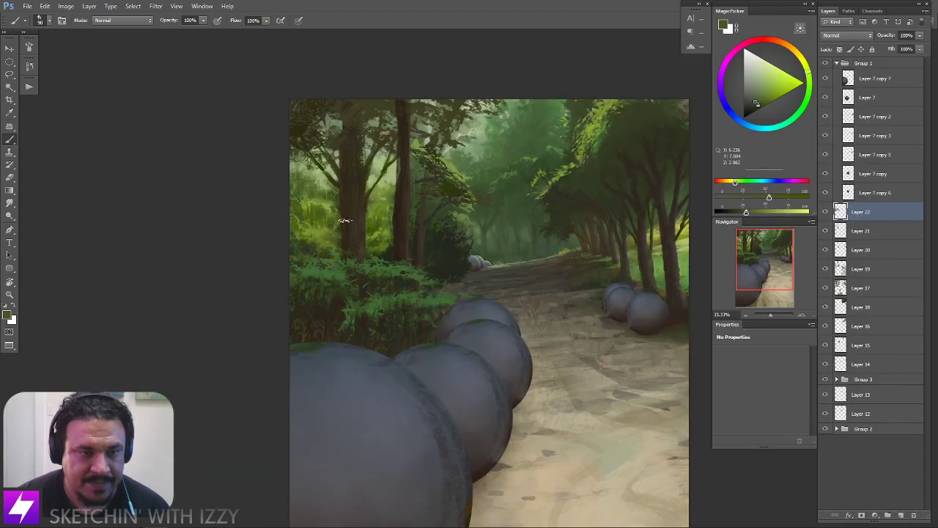
{"action": "key", "text": "ctrl+plus"}
{"action": "mouse_move", "coordinate": [392, 302]}
{"action": "left_mouse_down"}
{"action": "mouse_move", "coordinate": [423, 274]}
{"action": "mouse_move", "coordinate": [410, 284]}
{"action": "left_mouse_up"}
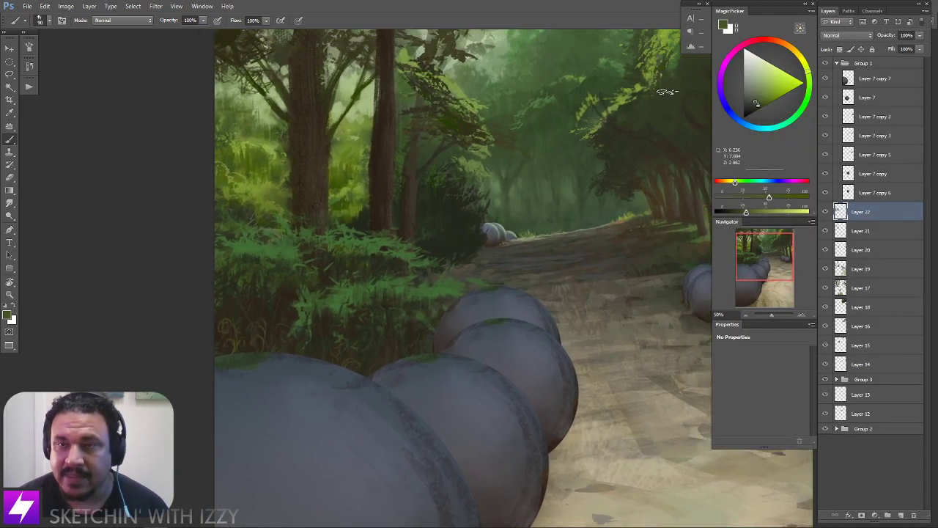
Set a pale bluish green and dab small flowers into the undergrowth just above the spheres with the brush at 20 px
{"action": "mouse_move", "coordinate": [738, 187]}
{"action": "left_mouse_down"}
{"action": "mouse_move", "coordinate": [730, 183]}
{"action": "mouse_move", "coordinate": [757, 184]}
{"action": "mouse_move", "coordinate": [753, 214]}
{"action": "mouse_move", "coordinate": [771, 213]}
{"action": "left_mouse_up"}
{"action": "left_click_drag", "start_coordinate": [519, 247], "coordinate": [561, 252]}
{"action": "key", "text": "ctrl+z"}
{"action": "mouse_move", "coordinate": [754, 196]}
{"action": "left_mouse_down"}
{"action": "mouse_move", "coordinate": [741, 196]}
{"action": "mouse_move", "coordinate": [770, 212]}
{"action": "left_mouse_up"}
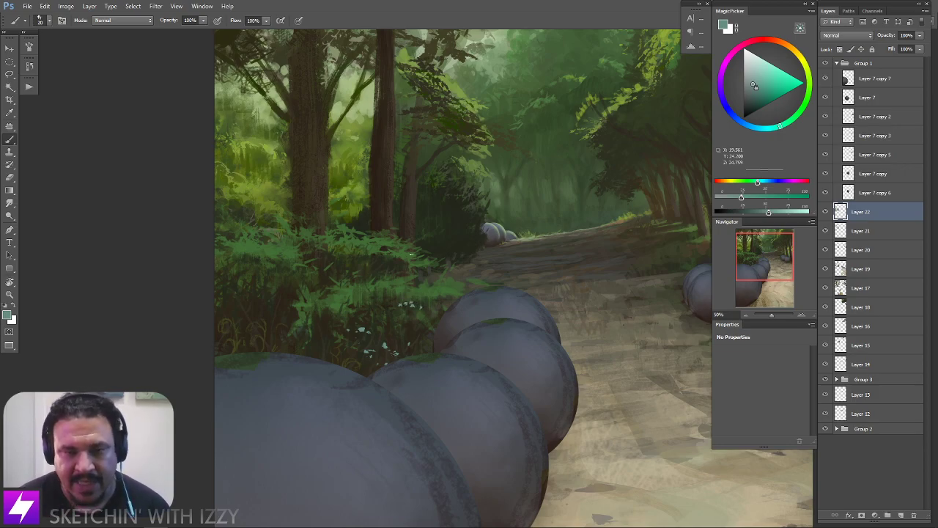
Paint thin dark green stems beneath the flowers and dab a few more pale flowers above the largest sphere
{"action": "left_click", "coordinate": [427, 291], "text": "alt"}
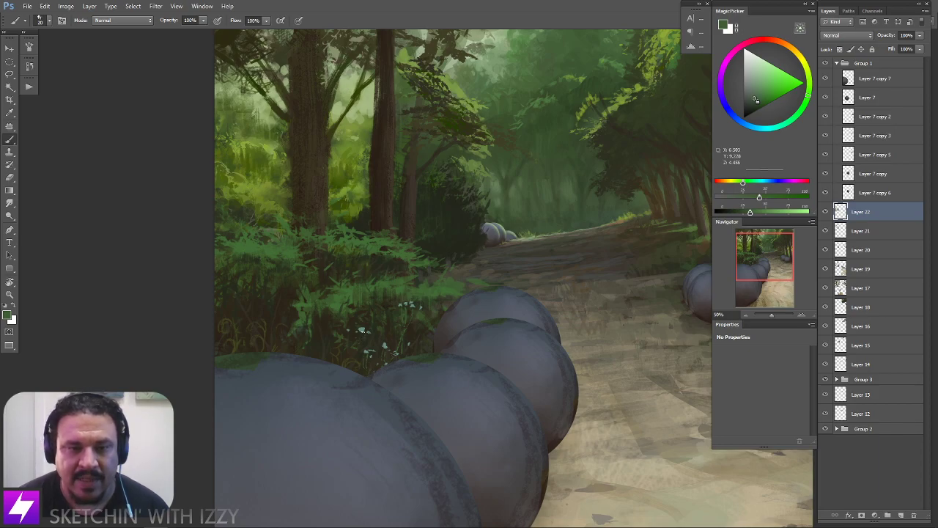
{"action": "mouse_move", "coordinate": [383, 359]}
{"action": "left_mouse_down"}
{"action": "mouse_move", "coordinate": [354, 383]}
{"action": "mouse_move", "coordinate": [350, 375]}
{"action": "mouse_move", "coordinate": [398, 361]}
{"action": "left_mouse_up"}
{"action": "left_click", "coordinate": [431, 302], "text": "alt"}
{"action": "left_click_drag", "start_coordinate": [378, 315], "coordinate": [427, 338]}
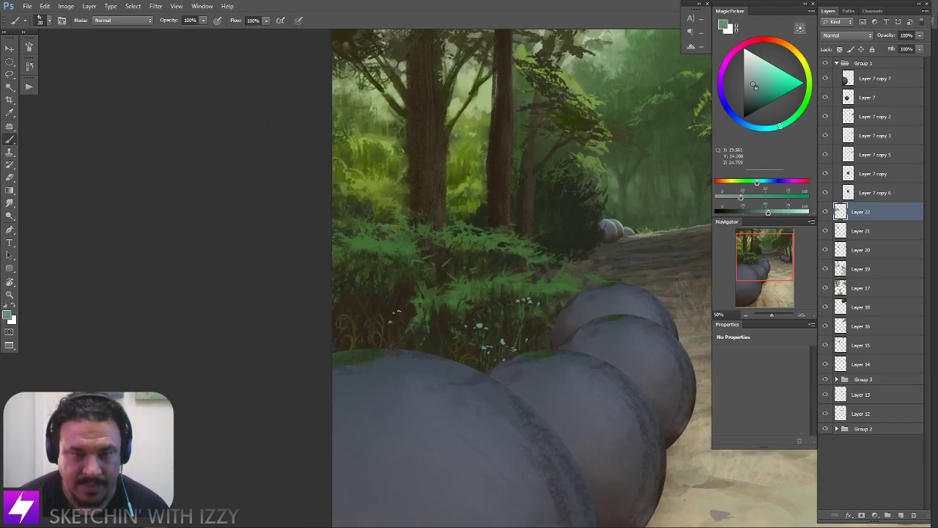
{"action": "left_click_drag", "start_coordinate": [398, 335], "coordinate": [391, 359]}
{"action": "left_click_drag", "start_coordinate": [479, 346], "coordinate": [401, 346]}
Sample a blue-grey from the distant spheres and shift it to a slightly lighter, more saturated teal blue
{"action": "key", "text": "ctrl+minus"}
{"action": "left_click_drag", "start_coordinate": [541, 299], "coordinate": [509, 324]}
{"action": "left_click_drag", "start_coordinate": [399, 293], "coordinate": [425, 302]}
{"action": "key", "text": "ctrl+plus"}
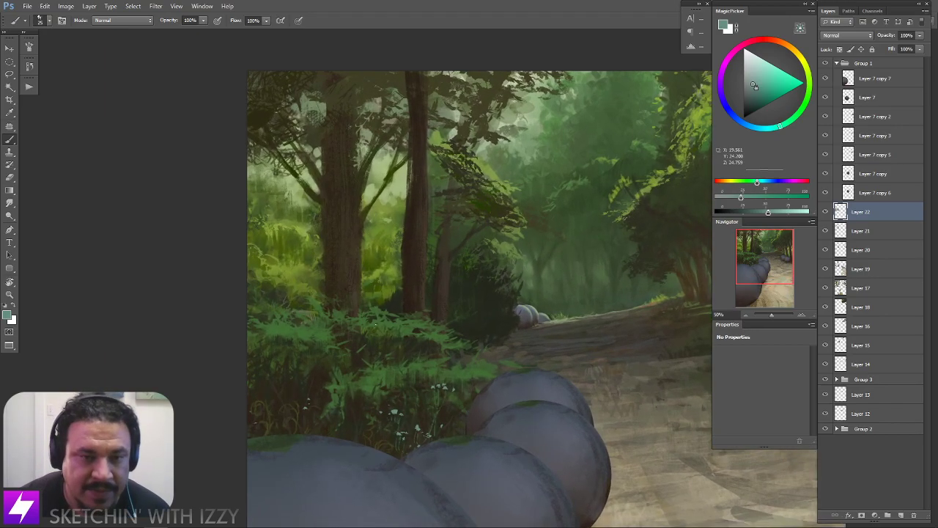
{"action": "left_click", "coordinate": [529, 310], "text": "alt"}
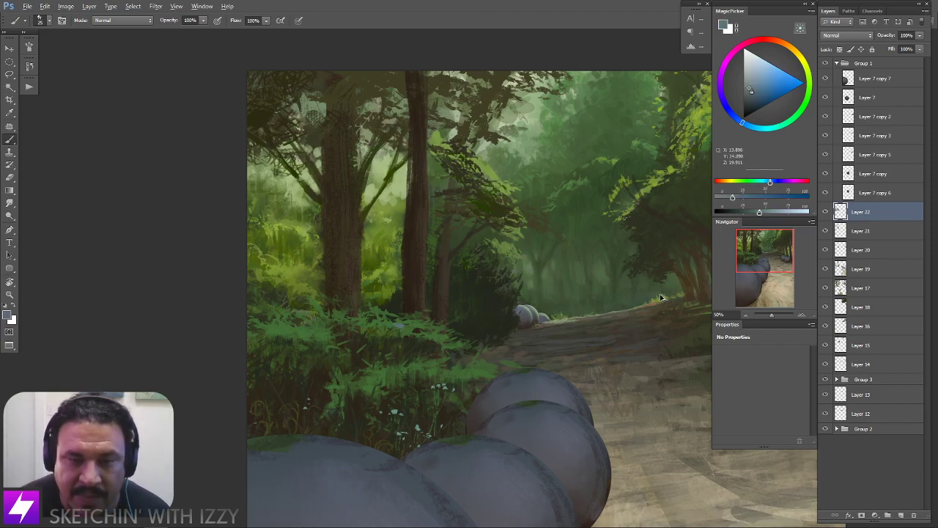
{"action": "left_click", "coordinate": [414, 323], "text": "alt"}
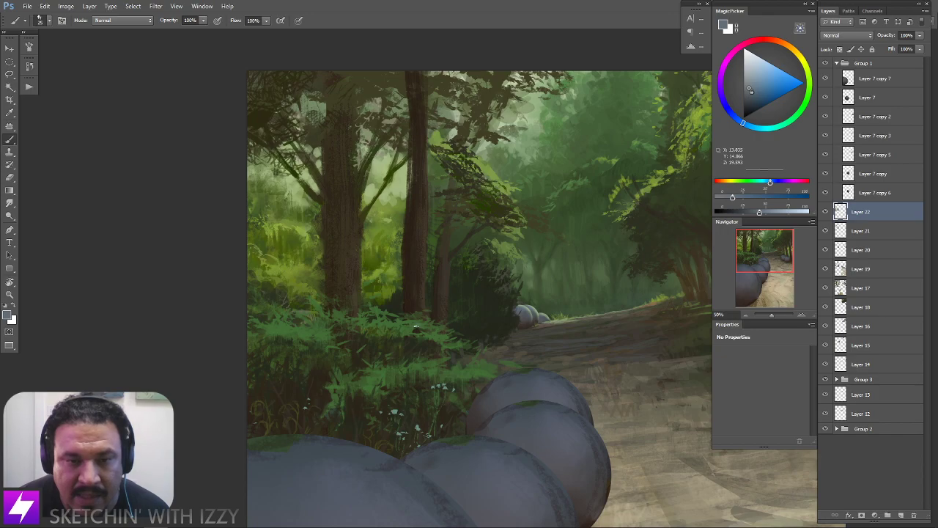
{"action": "left_click", "coordinate": [413, 329], "text": "alt"}
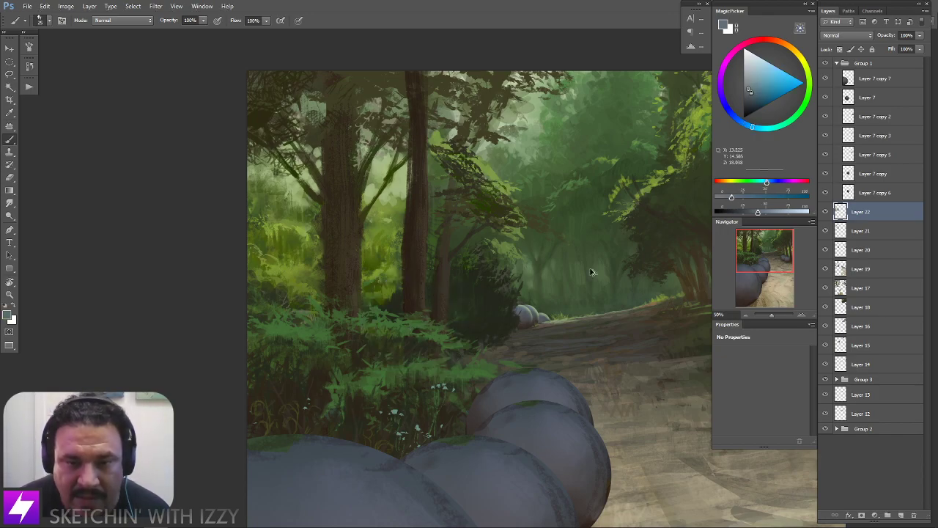
{"action": "left_click", "coordinate": [767, 182]}
{"action": "left_click", "coordinate": [744, 198]}
{"action": "left_click_drag", "start_coordinate": [759, 213], "coordinate": [763, 213]}
Paint small blue flower clusters at the slim trunk's base, lighten the blue, and extend the dabs to the broad trunk's base
{"action": "mouse_move", "coordinate": [437, 341]}
{"action": "left_mouse_down"}
{"action": "mouse_move", "coordinate": [436, 321]}
{"action": "mouse_move", "coordinate": [415, 300]}
{"action": "left_mouse_up"}
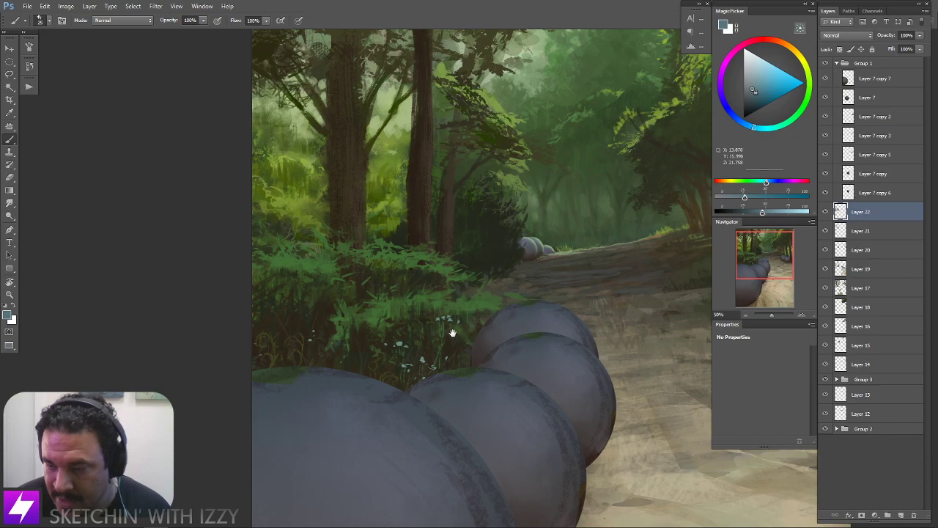
{"action": "left_click_drag", "start_coordinate": [437, 349], "coordinate": [439, 330]}
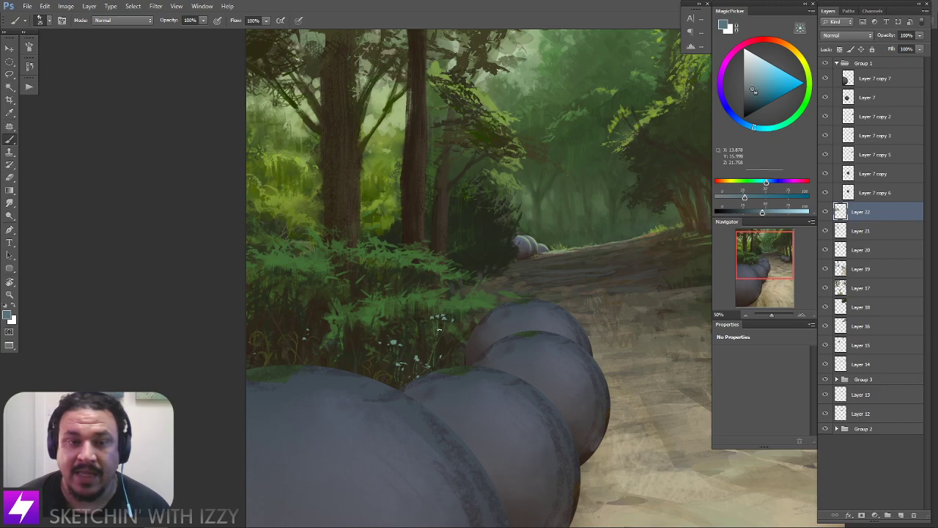
{"action": "left_click_drag", "start_coordinate": [418, 269], "coordinate": [410, 279]}
{"action": "mouse_move", "coordinate": [423, 247]}
{"action": "left_mouse_down"}
{"action": "mouse_move", "coordinate": [399, 251]}
{"action": "mouse_move", "coordinate": [412, 270]}
{"action": "mouse_move", "coordinate": [440, 272]}
{"action": "left_mouse_up"}
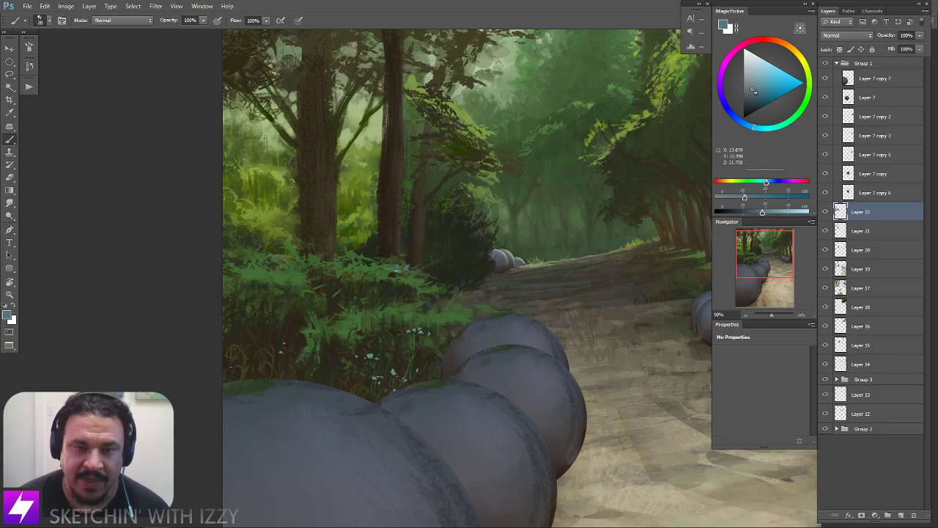
{"action": "left_click_drag", "start_coordinate": [763, 212], "coordinate": [767, 211]}
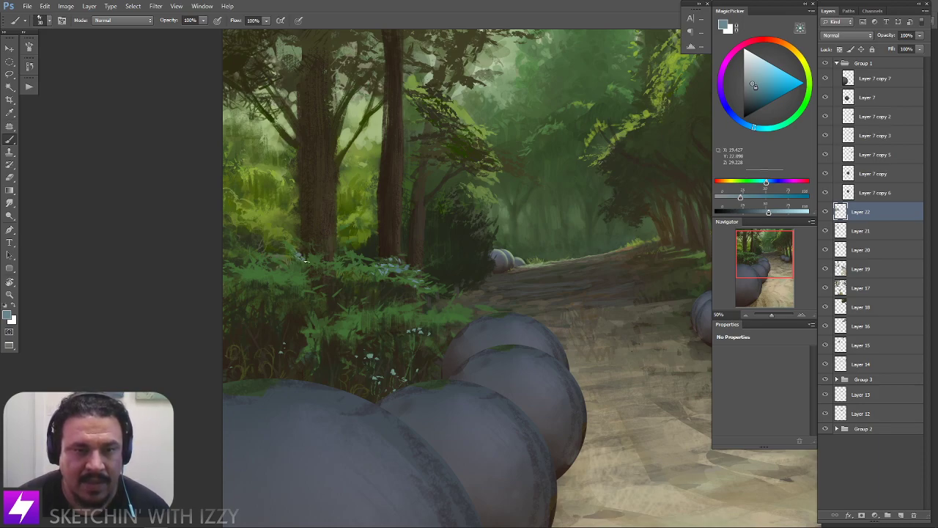
{"action": "left_click_drag", "start_coordinate": [315, 257], "coordinate": [319, 257]}
Reduce the brush to 15 px or smaller and paint thin pale blue stems at the broad trunk's base and the undergrowth's outer edge
{"action": "key", "text": "ctrl+minus"}
{"action": "left_click_drag", "start_coordinate": [395, 323], "coordinate": [372, 329]}
{"action": "left_click_drag", "start_coordinate": [503, 416], "coordinate": [494, 454]}
{"action": "key", "text": "ctrl+plus"}
{"action": "key", "text": "ctrl+plus"}
{"action": "left_click_drag", "start_coordinate": [255, 330], "coordinate": [362, 315]}
{"action": "key", "text": "bracketleft"}
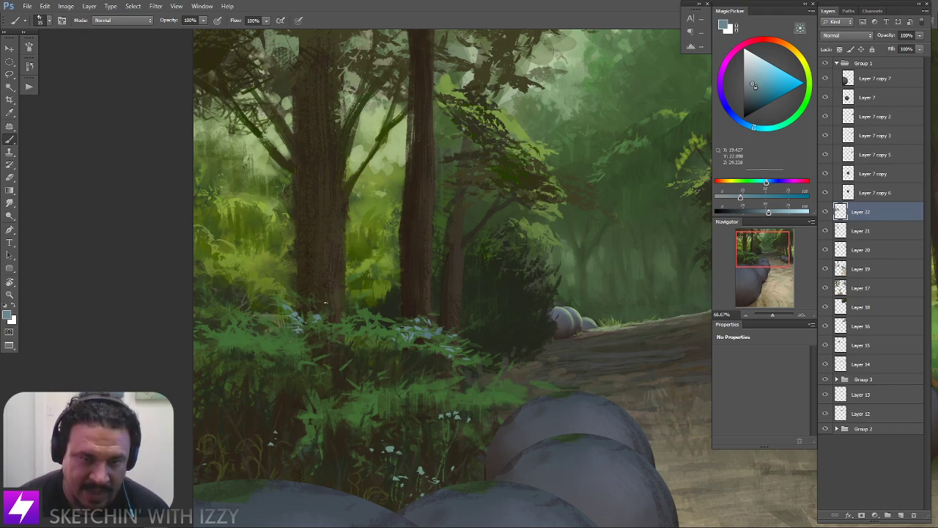
{"action": "left_click_drag", "start_coordinate": [323, 342], "coordinate": [317, 293]}
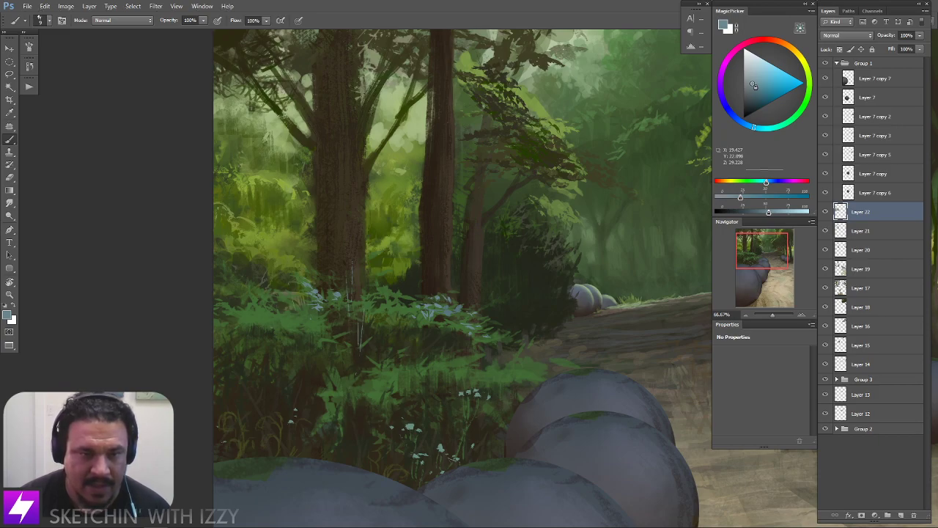
{"action": "left_click_drag", "start_coordinate": [253, 357], "coordinate": [266, 402]}
{"action": "key", "text": "ctrl+z"}
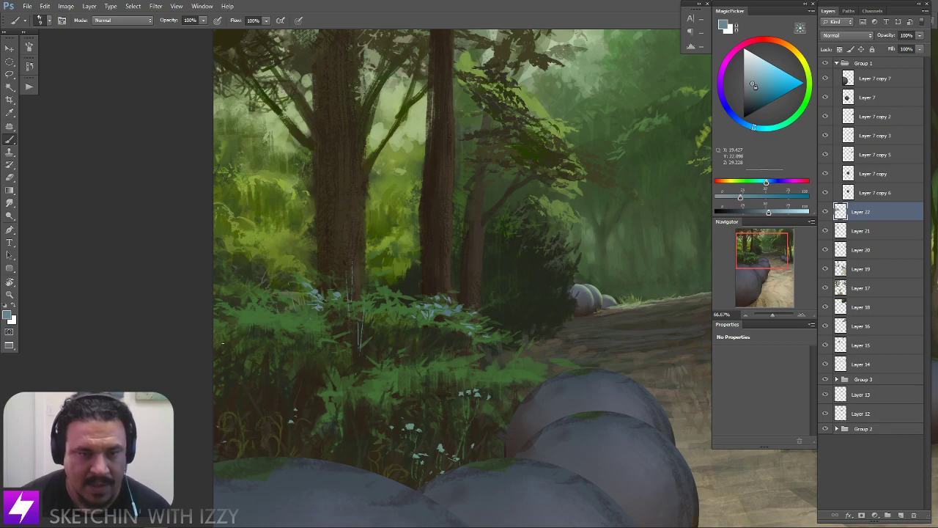
{"action": "left_click_drag", "start_coordinate": [255, 361], "coordinate": [257, 378]}
Sample the foliage green and paint thin leaves along the upper edge of the largest sphere with the canvas rotated, restoring its orientation
{"action": "left_click_drag", "start_coordinate": [344, 429], "coordinate": [268, 440]}
{"action": "key", "text": "ctrl+minus"}
{"action": "left_click_drag", "start_coordinate": [349, 442], "coordinate": [341, 438]}
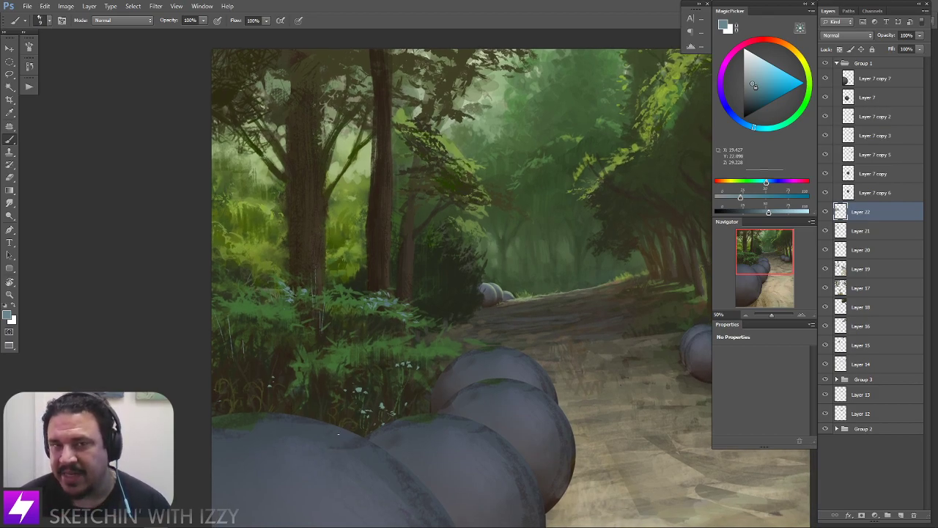
{"action": "left_click_drag", "start_coordinate": [352, 372], "coordinate": [357, 369]}
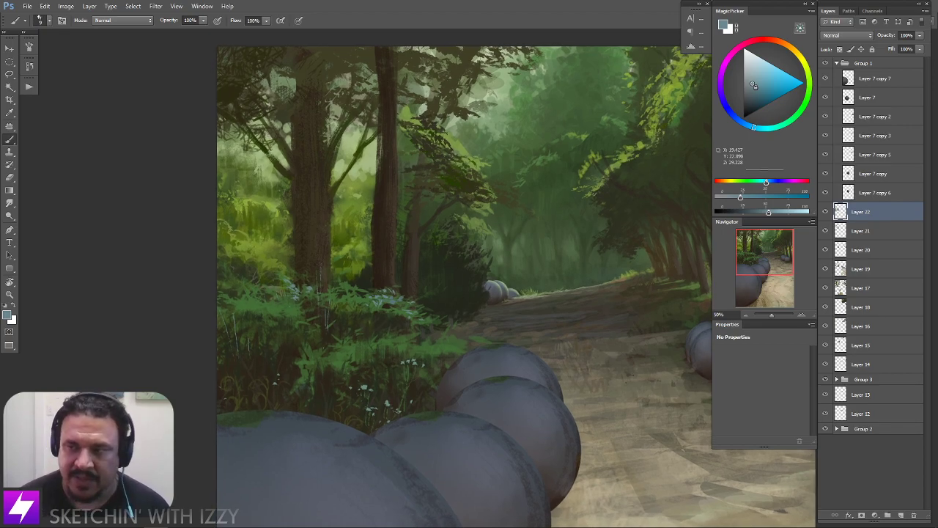
{"action": "left_click_drag", "start_coordinate": [386, 279], "coordinate": [429, 279]}
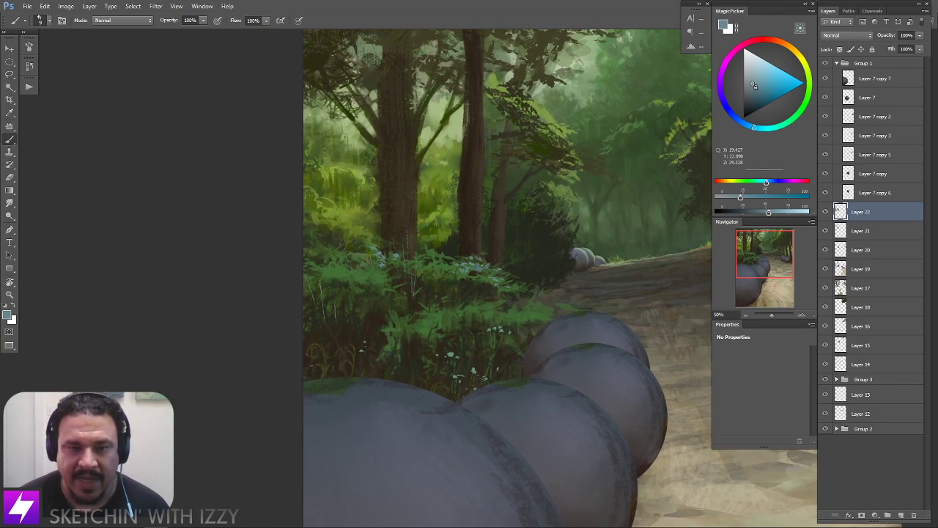
{"action": "left_click", "coordinate": [476, 265], "text": "alt"}
{"action": "key", "text": "r"}
{"action": "left_click_drag", "start_coordinate": [530, 376], "coordinate": [574, 325]}
{"action": "key", "text": "b"}
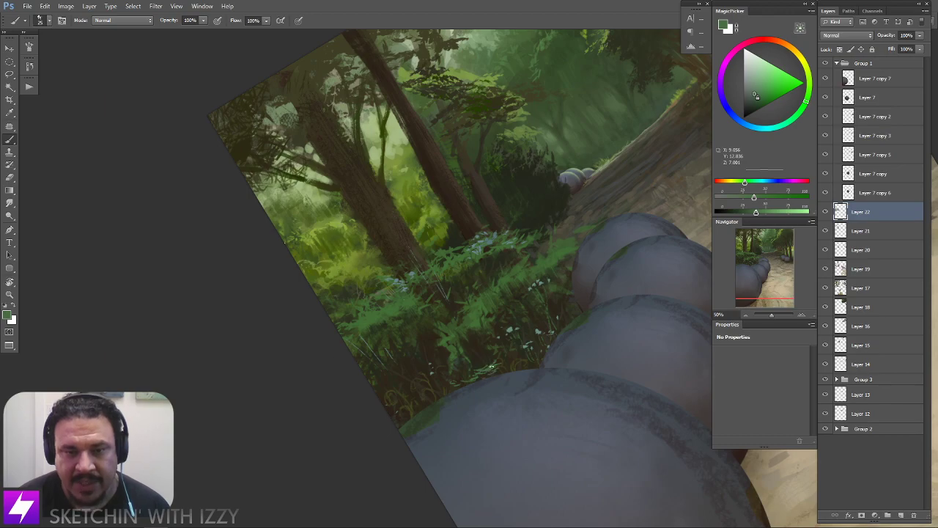
{"action": "key", "text": "Escape"}
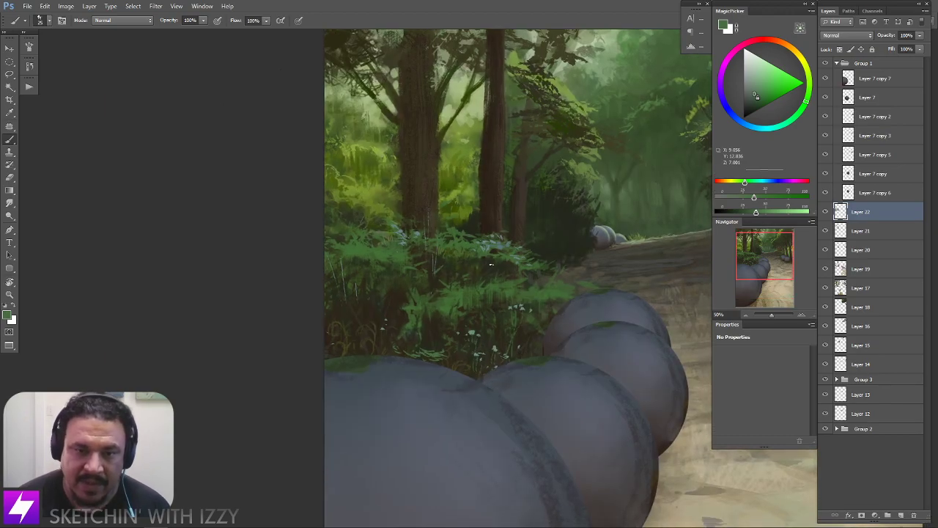
Sample the flowers' blue and paint a small flower cluster over the leaves above the largest sphere with the canvas rotated, resetting it
{"action": "left_click", "coordinate": [502, 243], "text": "alt"}
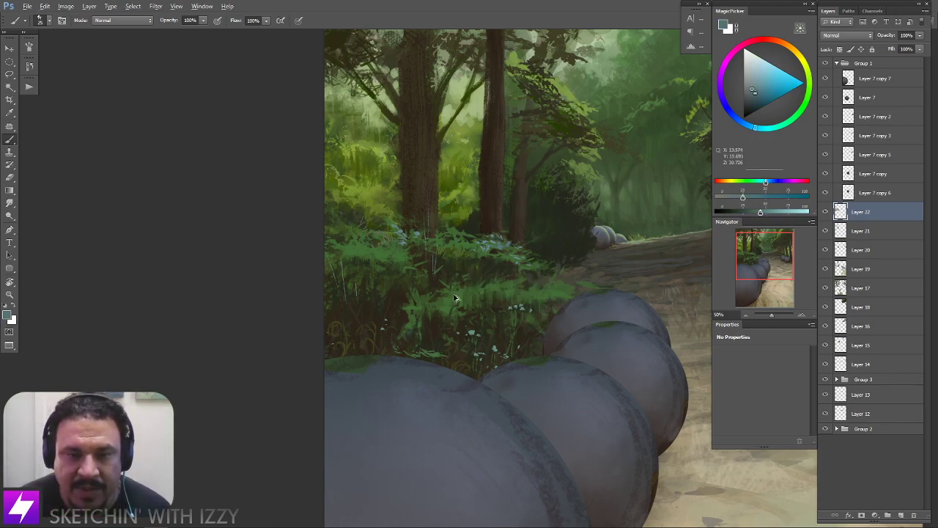
{"action": "key", "text": "z"}
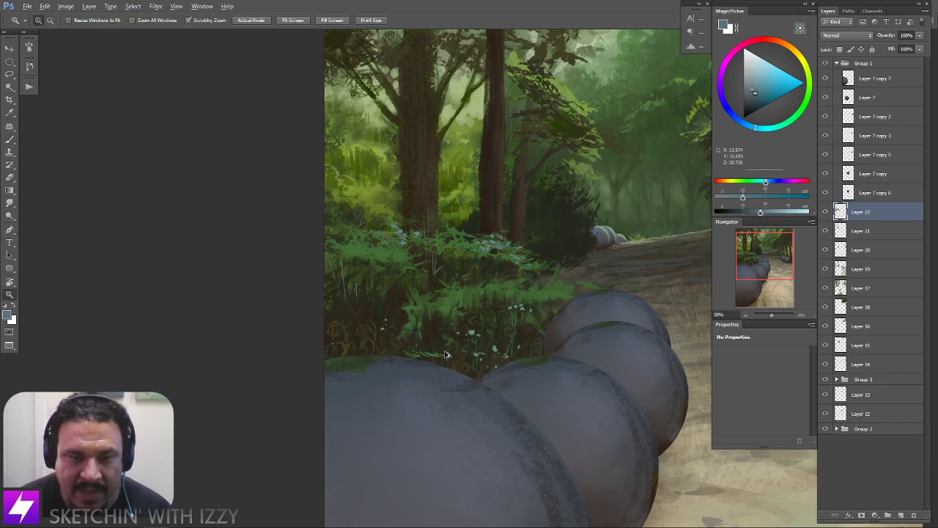
{"action": "key", "text": "b"}
{"action": "key", "text": "r"}
{"action": "mouse_move", "coordinate": [443, 350]}
{"action": "left_mouse_down"}
{"action": "mouse_move", "coordinate": [389, 276]}
{"action": "mouse_move", "coordinate": [358, 270]}
{"action": "left_mouse_up"}
{"action": "key", "text": "ctrl+plus"}
{"action": "key", "text": "b"}
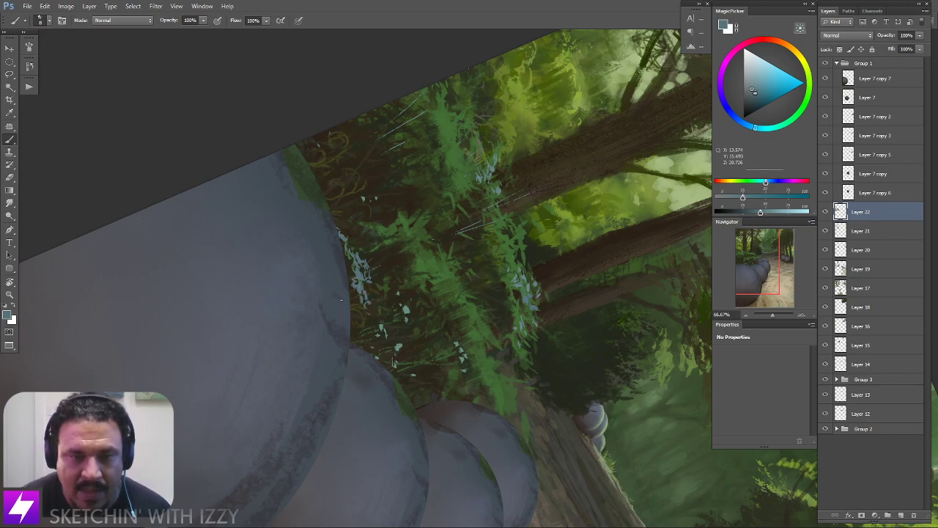
{"action": "key", "text": "Escape"}
{"action": "key", "text": "ctrl+minus"}
{"action": "key", "text": "ctrl+minus"}
{"action": "left_click_drag", "start_coordinate": [501, 415], "coordinate": [450, 412]}
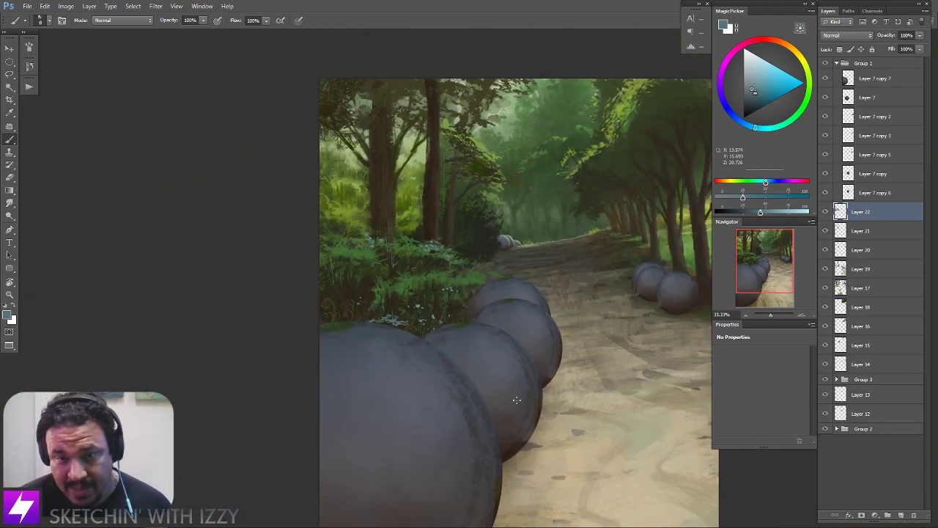
{"action": "scroll", "coordinate": [517, 178], "scroll_direction": "up", "scroll_amount": 2}
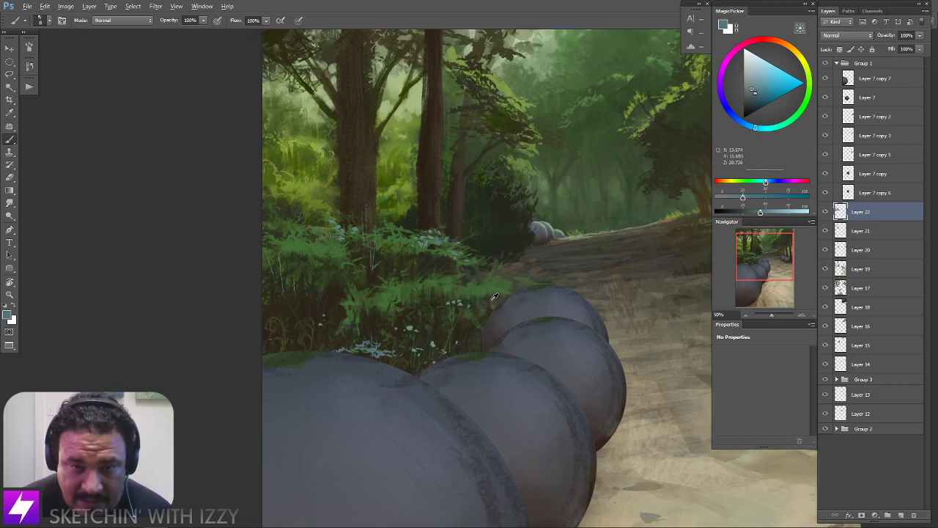
Sample the dark undergrowth tone and the foliage green beside the farthest sphere of the foreground row, and switch to the Smudge tool
{"action": "left_click", "coordinate": [489, 297], "text": "alt"}
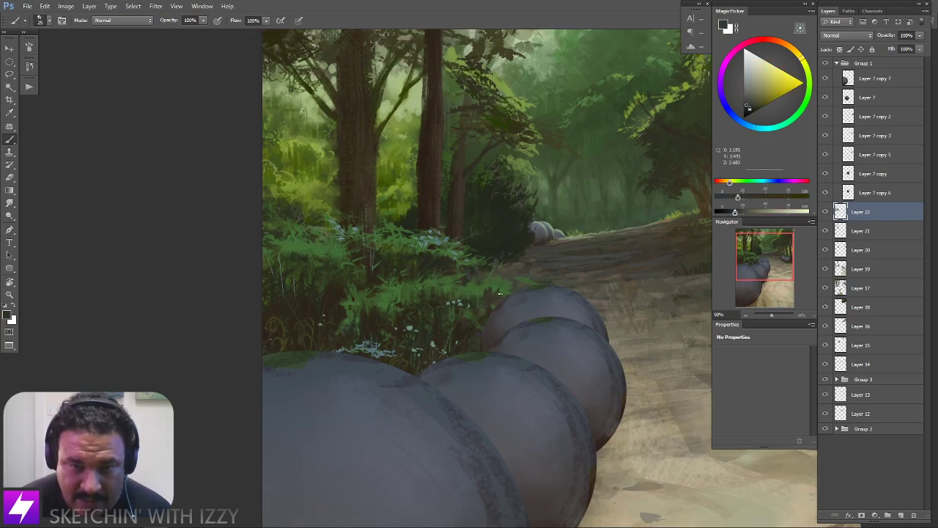
{"action": "left_click", "coordinate": [481, 294], "text": "alt"}
{"action": "key", "text": "r"}
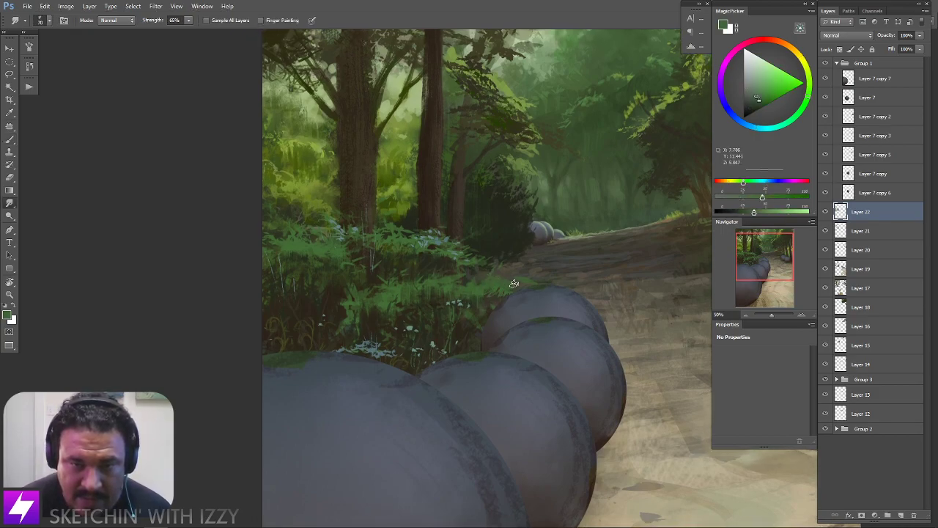
Review the whole composition zoomed out with the canvas rotated, and restore the canvas orientation
{"action": "key", "text": "ctrl+minus"}
{"action": "left_click_drag", "start_coordinate": [558, 398], "coordinate": [445, 381]}
{"action": "key", "text": "ctrl+plus"}
{"action": "key", "text": "r"}
{"action": "left_click_drag", "start_coordinate": [540, 351], "coordinate": [564, 324]}
{"action": "mouse_move", "coordinate": [557, 362]}
{"action": "left_mouse_down"}
{"action": "mouse_move", "coordinate": [516, 341]}
{"action": "mouse_move", "coordinate": [519, 312]}
{"action": "left_mouse_up"}
{"action": "key", "text": "ctrl+minus"}
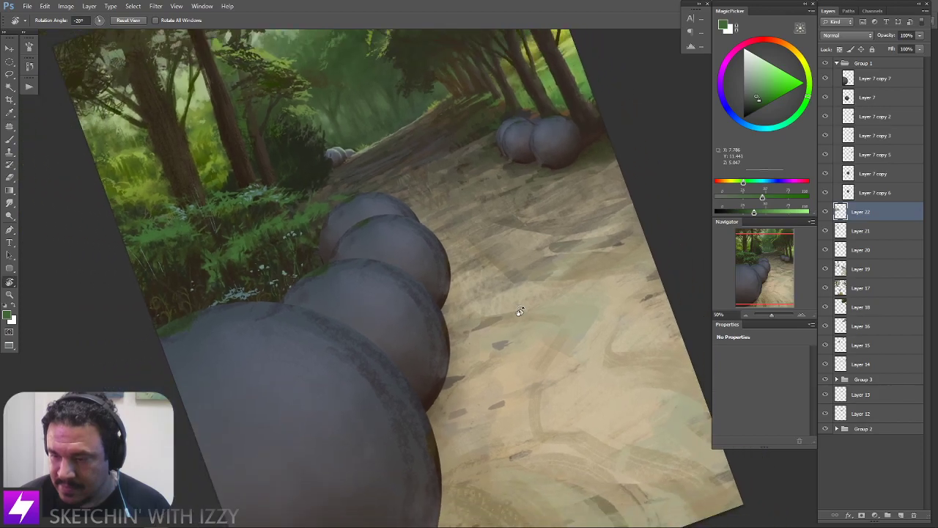
{"action": "key", "text": "Escape"}
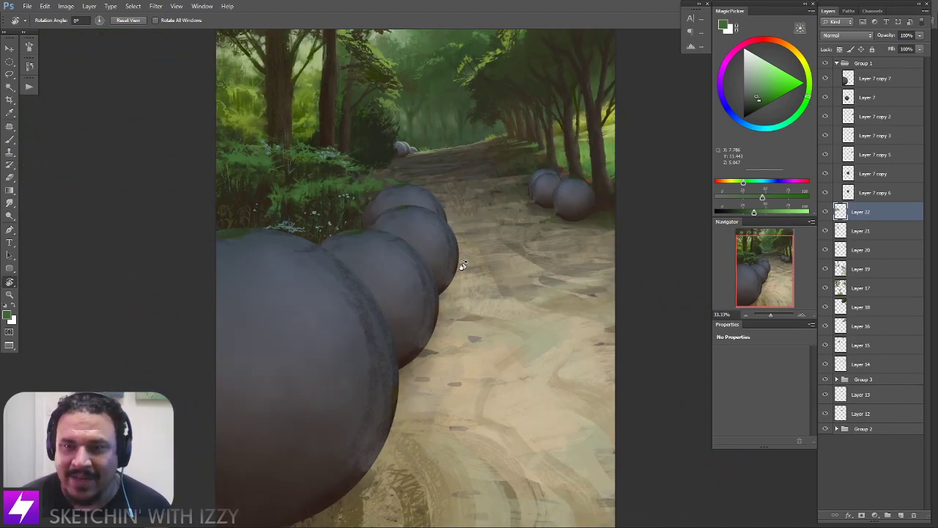
Compare the painting with and without the undergrowth details on Layer 22, leaving the layer visible
{"action": "scroll", "coordinate": [493, 258], "scroll_direction": "up", "scroll_amount": 2}
{"action": "key", "text": "b"}
{"action": "left_click", "coordinate": [825, 212]}
{"action": "left_click", "coordinate": [825, 212]}
{"action": "left_click", "coordinate": [825, 211]}
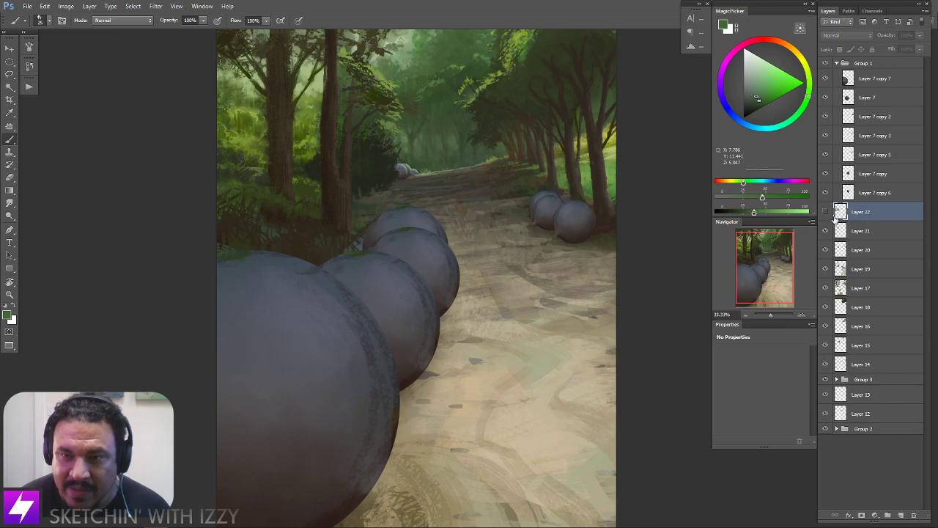
{"action": "left_click", "coordinate": [826, 212]}
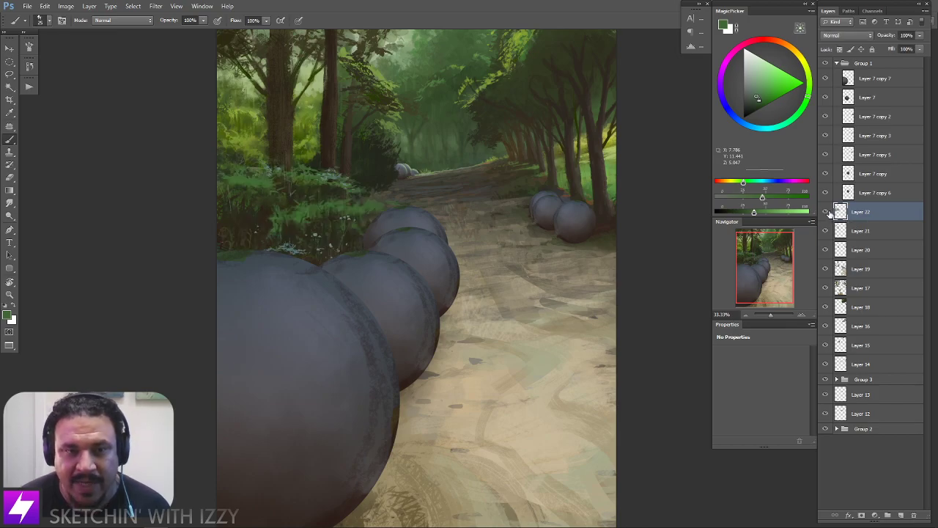
{"action": "left_click", "coordinate": [826, 212]}
{"action": "left_click", "coordinate": [826, 212]}
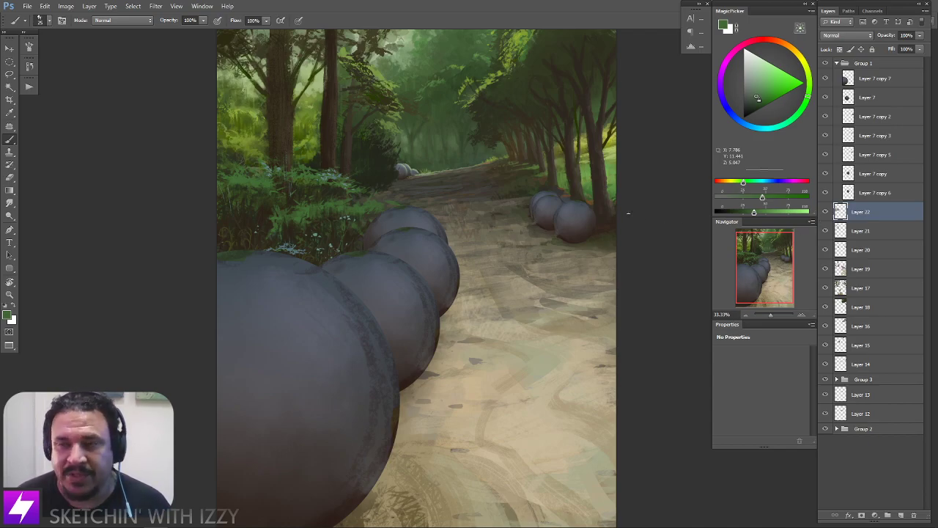
Add a new layer directly above Layer 21 and choose a textured brush preset for working around the broad trunk
{"action": "left_click", "coordinate": [832, 231]}
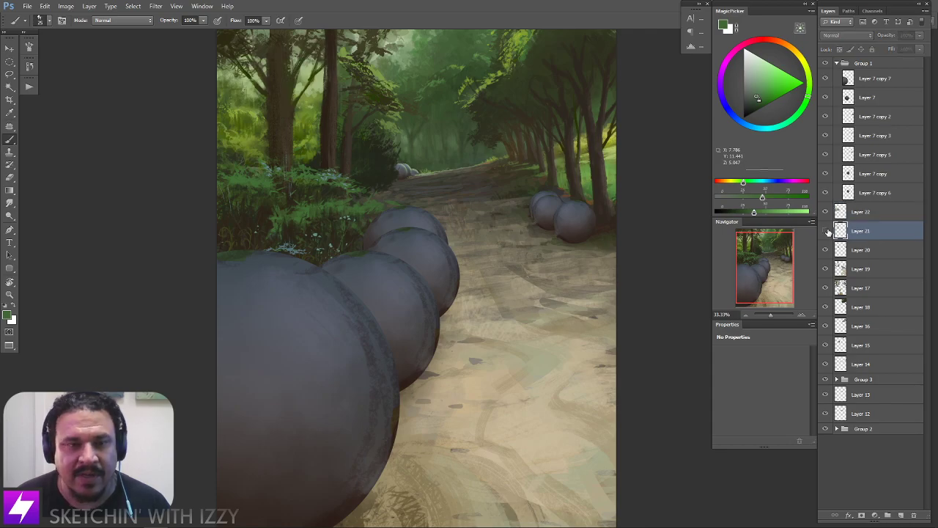
{"action": "key", "text": "ctrl+shift+alt+n"}
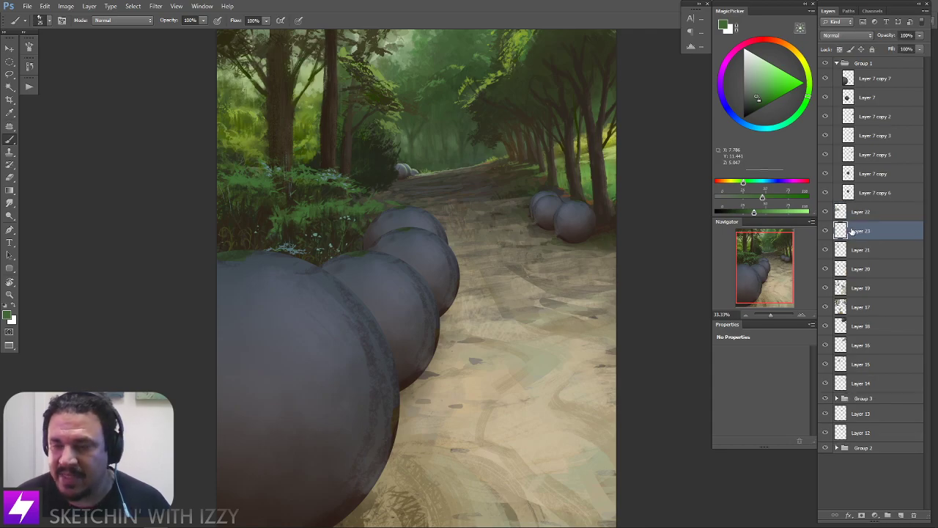
{"action": "left_click_drag", "start_coordinate": [369, 279], "coordinate": [404, 326]}
{"action": "key", "text": "ctrl+plus"}
{"action": "left_click_drag", "start_coordinate": [270, 175], "coordinate": [375, 320]}
{"action": "right_click", "coordinate": [266, 235]}
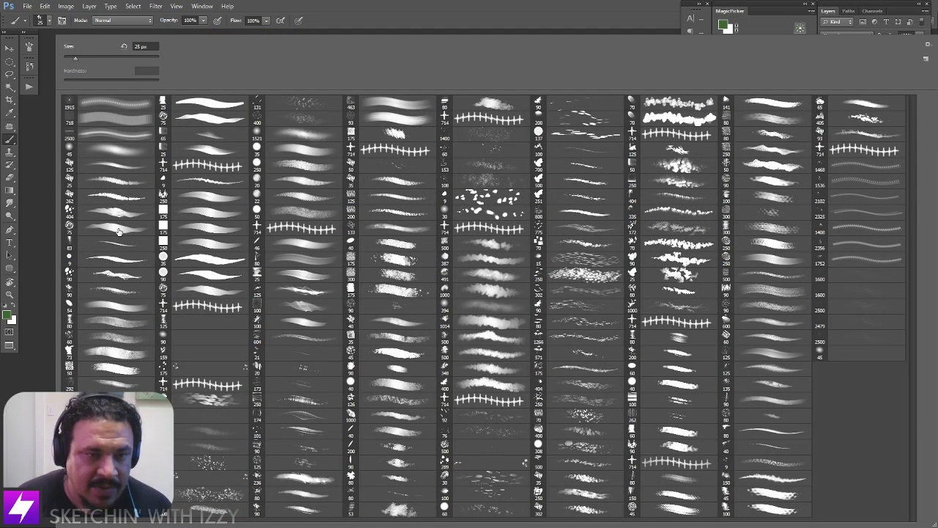
{"action": "double_click", "coordinate": [104, 331]}
Undo the test stroke, reduce the brush size, and touch up the broad trunk's left edge with greens sampled from the adjacent foliage
{"action": "mouse_move", "coordinate": [334, 264]}
{"action": "left_mouse_down"}
{"action": "mouse_move", "coordinate": [332, 313]}
{"action": "mouse_move", "coordinate": [345, 297]}
{"action": "left_mouse_up"}
{"action": "key", "text": "ctrl+z"}
{"action": "key", "text": "bracketleft"}
{"action": "key", "text": "ctrl+plus"}
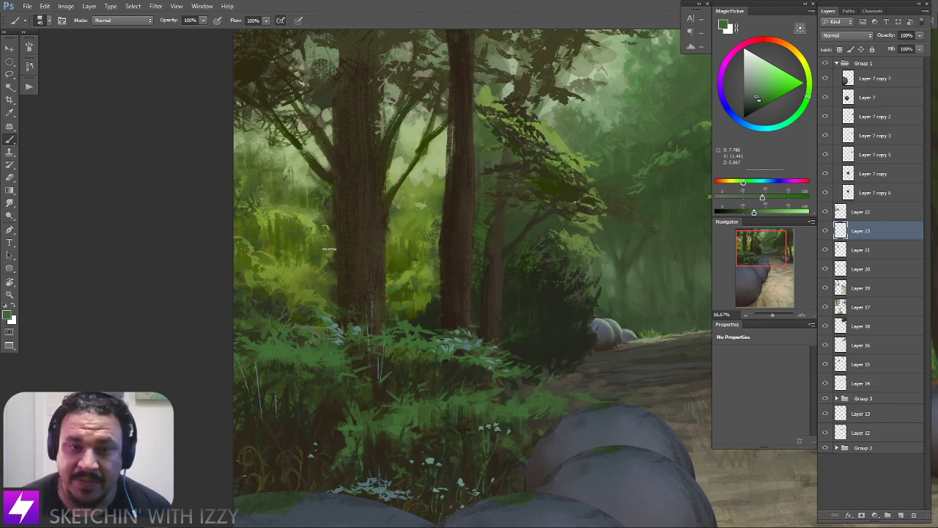
{"action": "left_click", "coordinate": [329, 272], "text": "alt"}
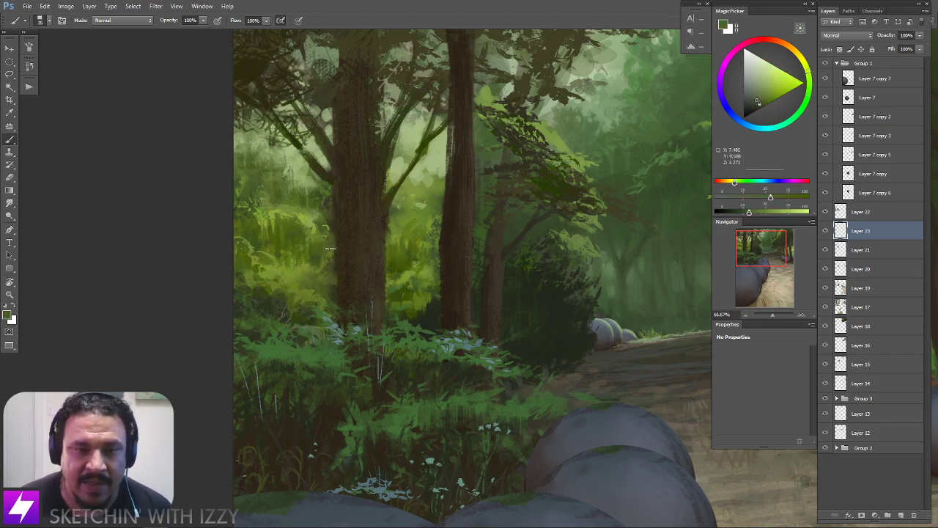
{"action": "left_click", "coordinate": [327, 253], "text": "alt"}
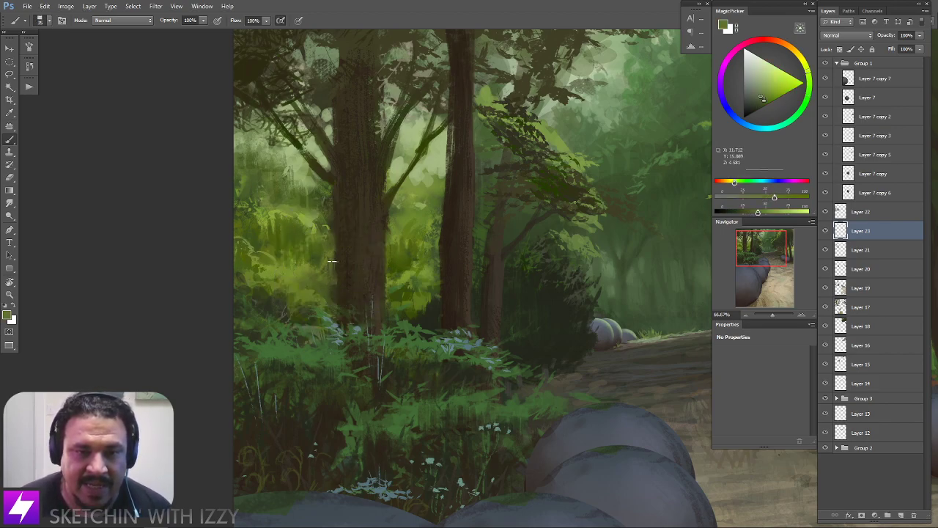
{"action": "left_click", "coordinate": [328, 286], "text": "alt"}
{"action": "left_click_drag", "start_coordinate": [338, 256], "coordinate": [346, 299]}
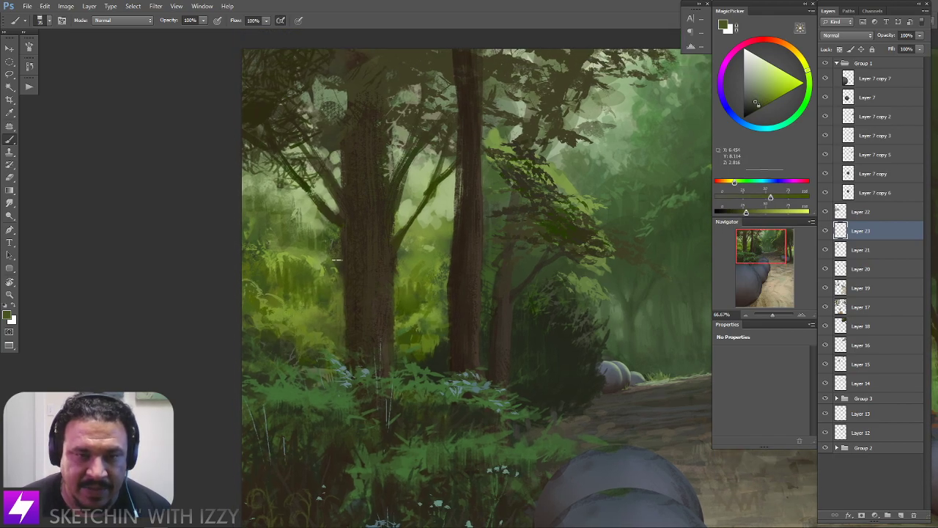
Sample light and dark background greens and refine the broad trunk's left edge with the canvas rotated, restoring its orientation
{"action": "left_click", "coordinate": [332, 250], "text": "alt"}
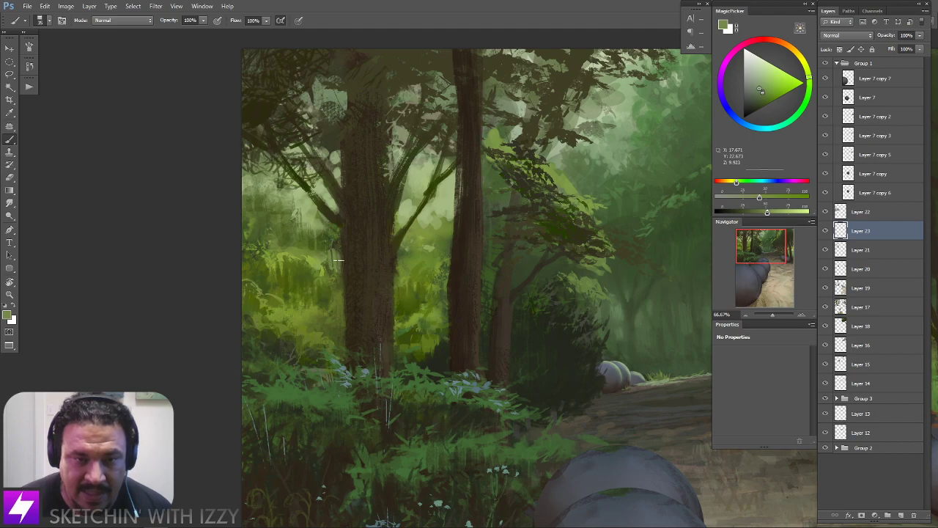
{"action": "key", "text": "r"}
{"action": "left_click_drag", "start_coordinate": [408, 221], "coordinate": [360, 278]}
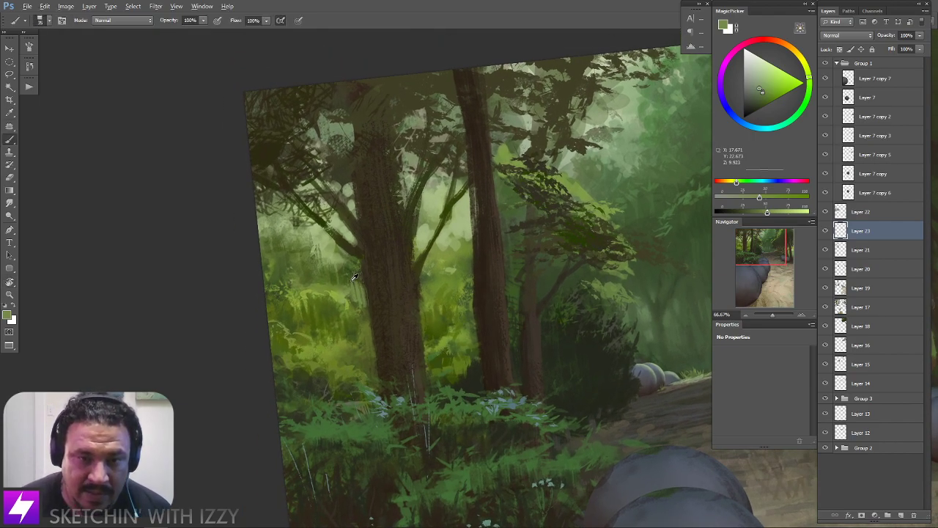
{"action": "left_click", "coordinate": [352, 268], "text": "alt"}
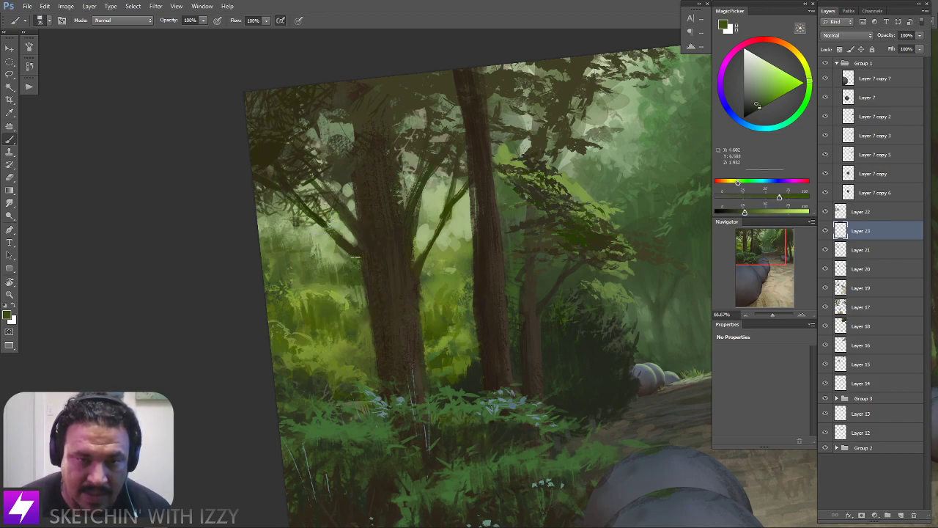
{"action": "left_click", "coordinate": [344, 253], "text": "alt"}
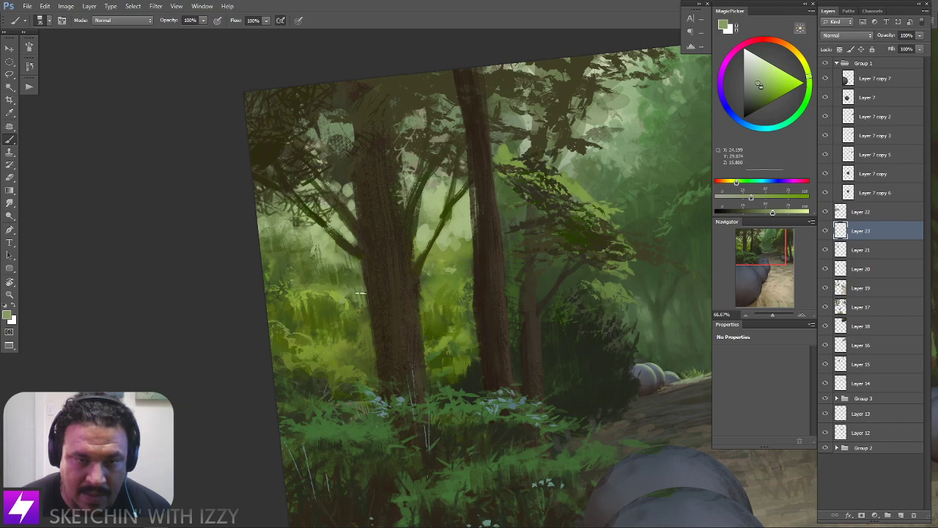
{"action": "left_click_drag", "start_coordinate": [381, 279], "coordinate": [400, 239]}
{"action": "key", "text": "Escape"}
Sample the dark brown bark to rework the broad trunk's edges, and pick a dark green along its right edge
{"action": "mouse_move", "coordinate": [404, 272]}
{"action": "left_mouse_down"}
{"action": "mouse_move", "coordinate": [407, 252]}
{"action": "mouse_move", "coordinate": [400, 291]}
{"action": "left_mouse_up"}
{"action": "left_click", "coordinate": [401, 233], "text": "alt"}
{"action": "left_click", "coordinate": [403, 232], "text": "alt"}
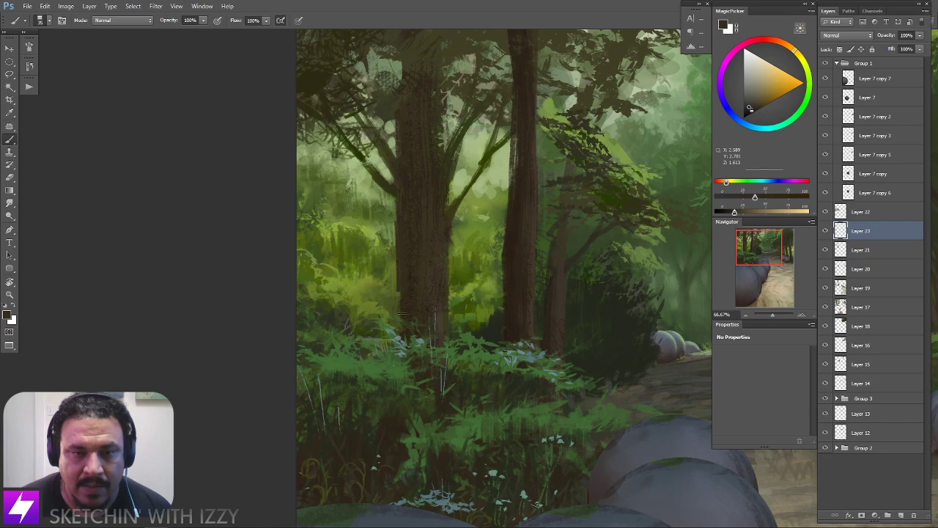
{"action": "left_click_drag", "start_coordinate": [425, 197], "coordinate": [422, 219]}
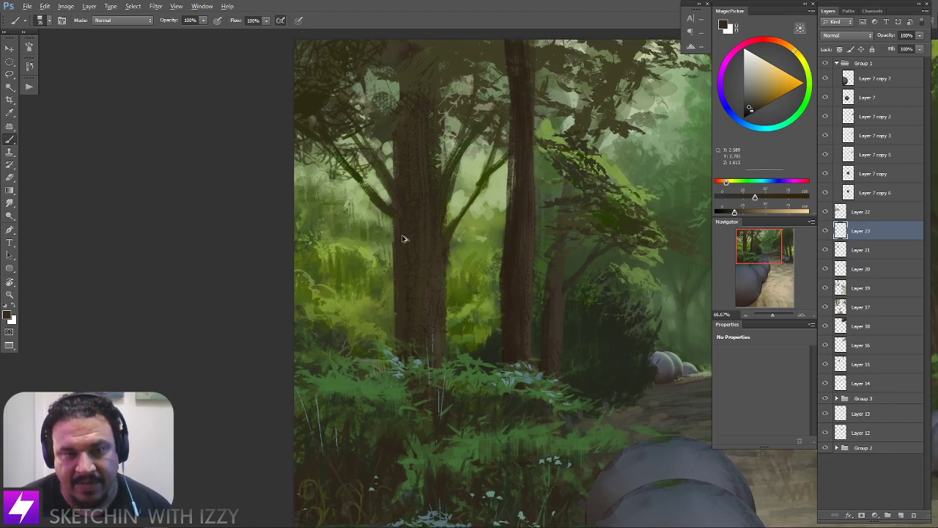
{"action": "left_click_drag", "start_coordinate": [425, 280], "coordinate": [421, 273]}
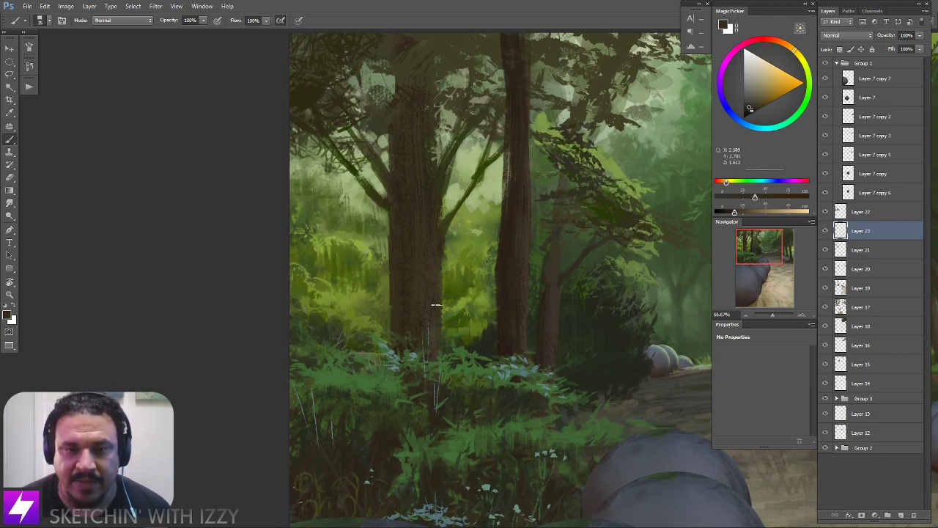
{"action": "left_click", "coordinate": [436, 271], "text": "alt"}
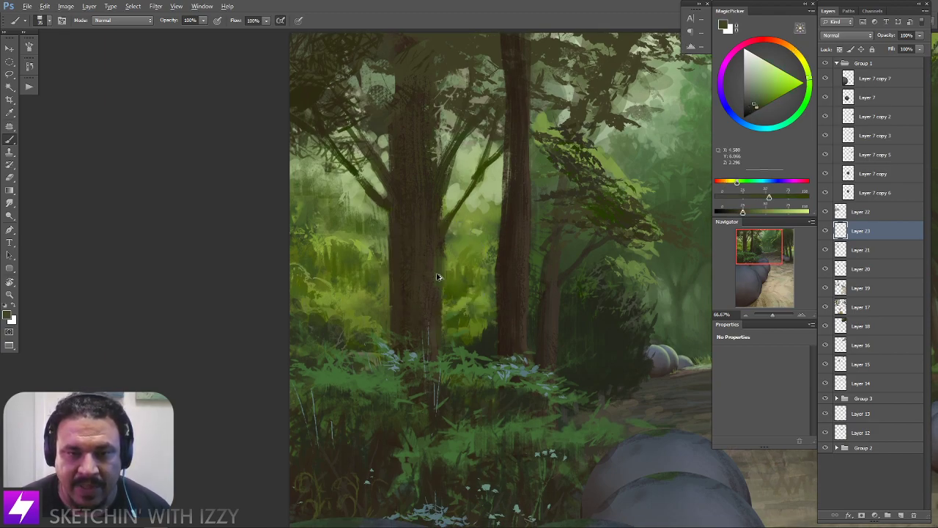
Refine the right edge of the large foreground trunk with brown and olive green sampled from the painting
{"action": "left_click", "coordinate": [436, 256], "text": "alt"}
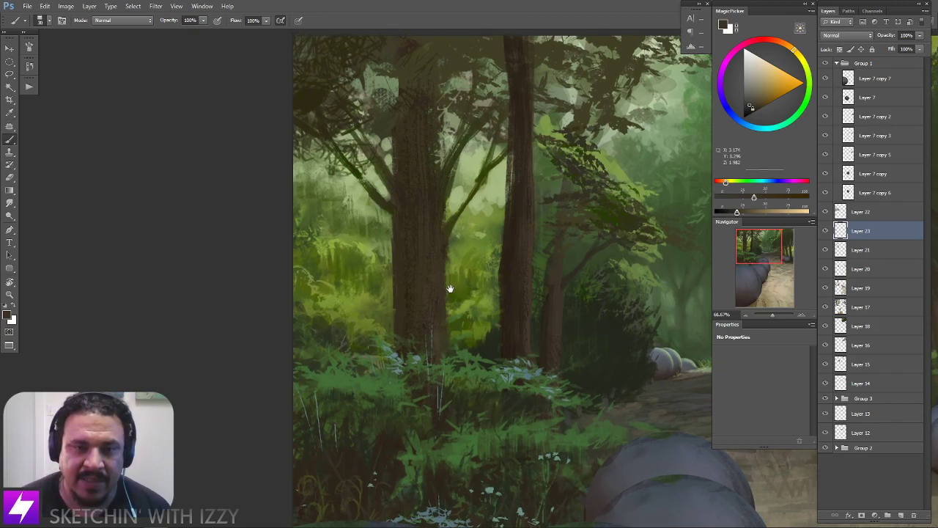
{"action": "left_click", "coordinate": [457, 247], "text": "alt"}
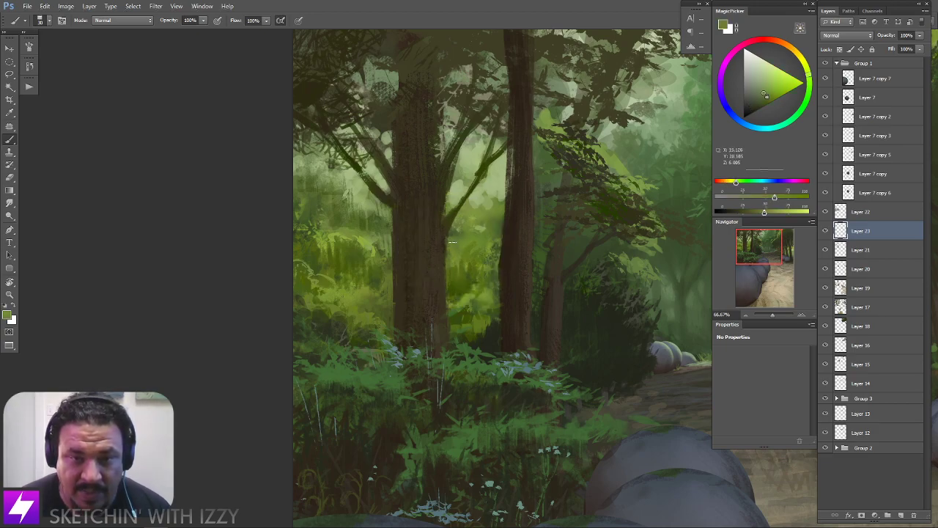
{"action": "left_click_drag", "start_coordinate": [435, 200], "coordinate": [440, 232]}
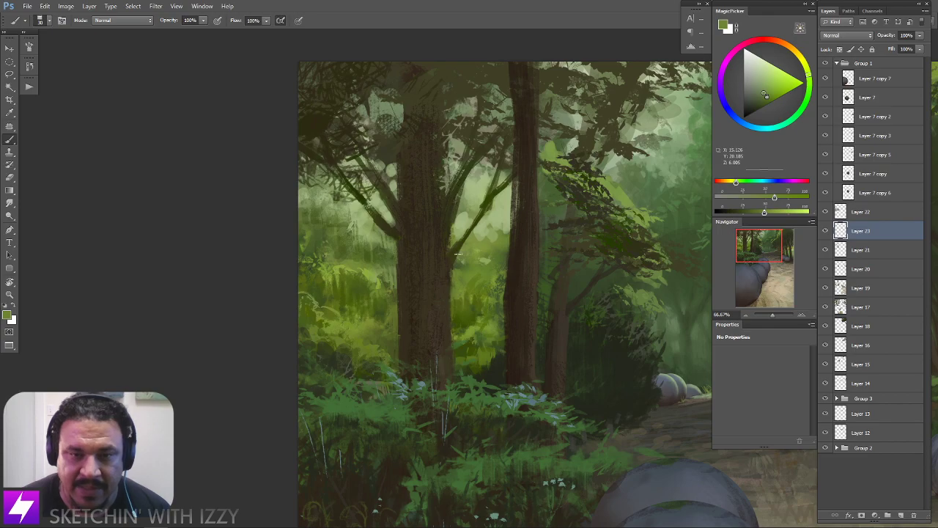
Sample the second trunk's dark brown and paint along its lower left edge
{"action": "left_click_drag", "start_coordinate": [492, 293], "coordinate": [471, 230]}
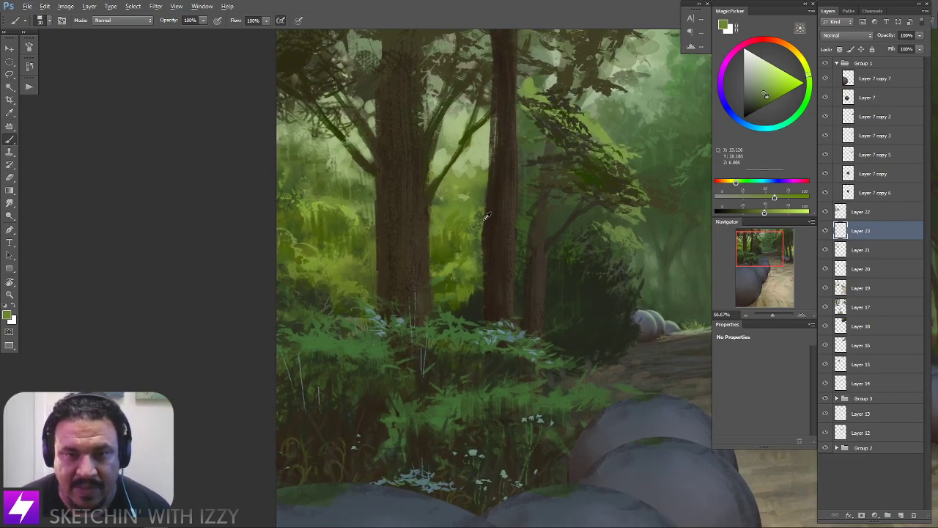
{"action": "left_click", "coordinate": [486, 203], "text": "alt"}
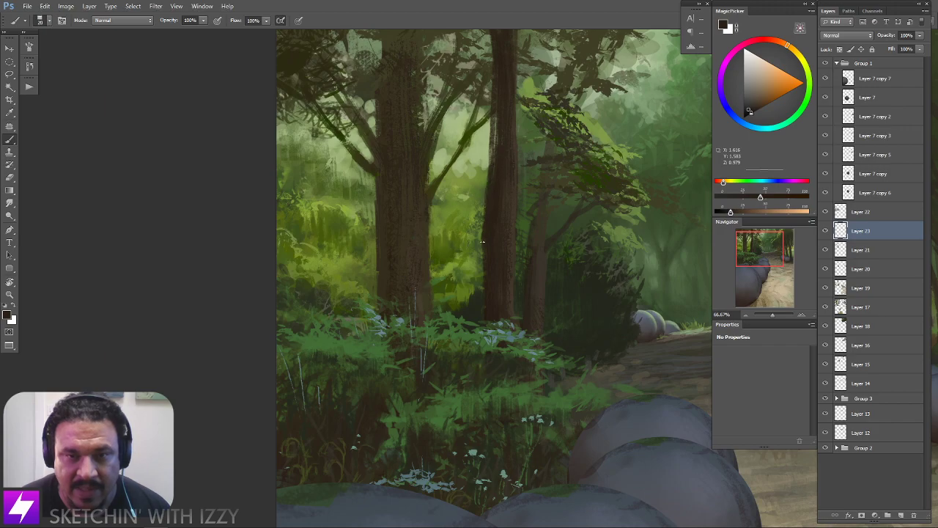
{"action": "left_click_drag", "start_coordinate": [482, 251], "coordinate": [485, 306]}
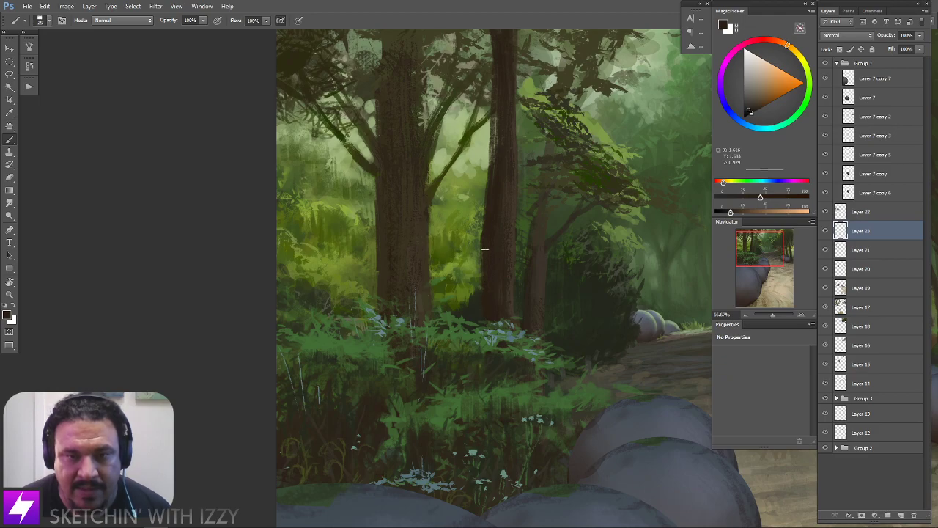
Sample olive green from the sunlit undergrowth and clean up the second trunk's left edge near its base
{"action": "key", "text": "r"}
{"action": "mouse_move", "coordinate": [421, 183]}
{"action": "left_mouse_down"}
{"action": "mouse_move", "coordinate": [476, 172]}
{"action": "mouse_move", "coordinate": [528, 194]}
{"action": "left_mouse_up"}
{"action": "key", "text": "b"}
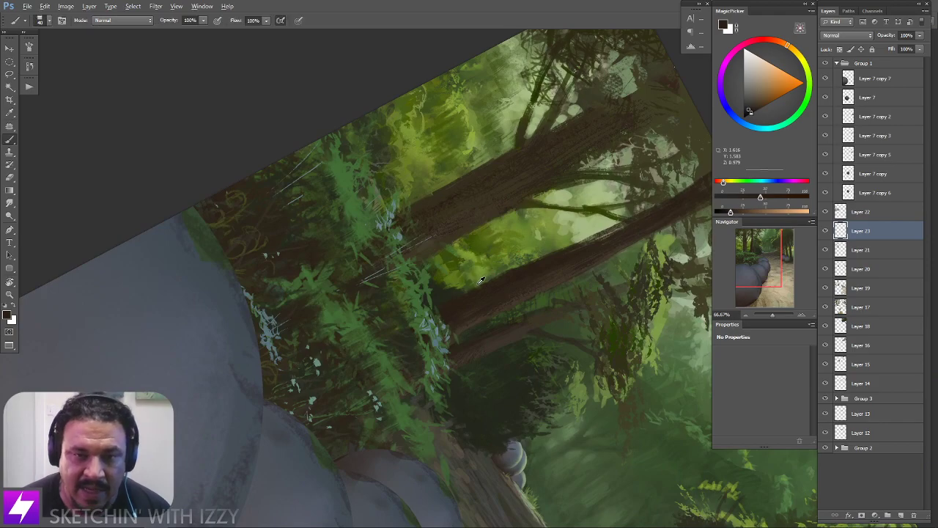
{"action": "left_click", "coordinate": [478, 284], "text": "alt"}
{"action": "key", "text": "r"}
{"action": "mouse_move", "coordinate": [452, 227]}
{"action": "left_mouse_down"}
{"action": "mouse_move", "coordinate": [470, 224]}
{"action": "mouse_move", "coordinate": [462, 224]}
{"action": "left_mouse_up"}
{"action": "key", "text": "b"}
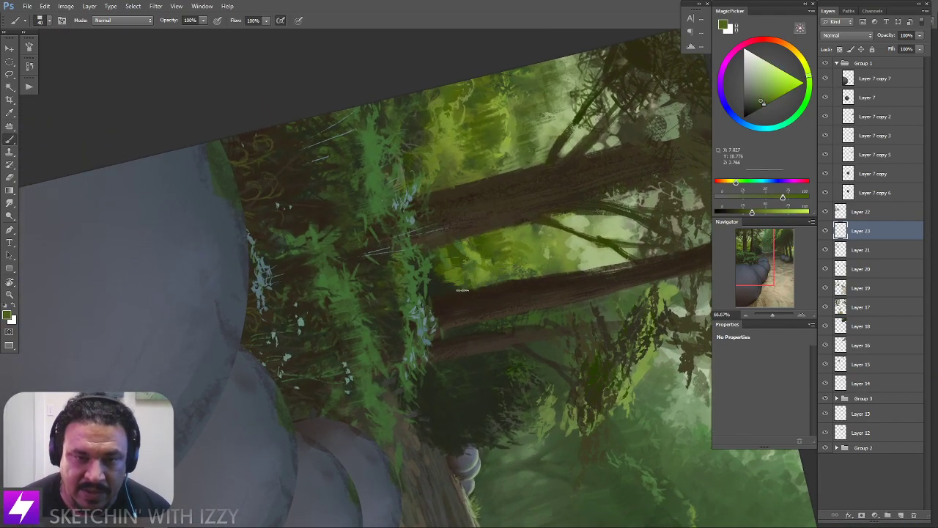
{"action": "key", "text": "r"}
{"action": "mouse_move", "coordinate": [462, 294]}
{"action": "left_mouse_down"}
{"action": "mouse_move", "coordinate": [461, 274]}
{"action": "mouse_move", "coordinate": [459, 291]}
{"action": "left_mouse_up"}
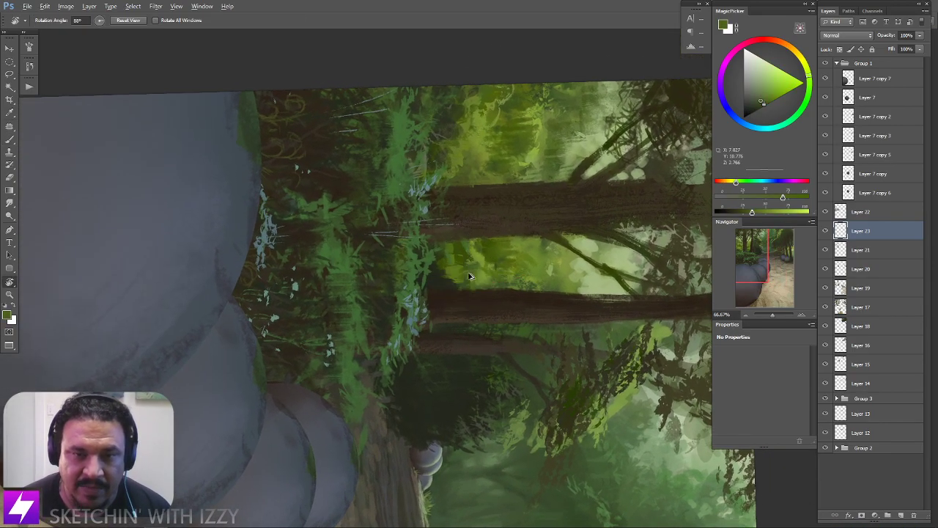
{"action": "key", "text": "b"}
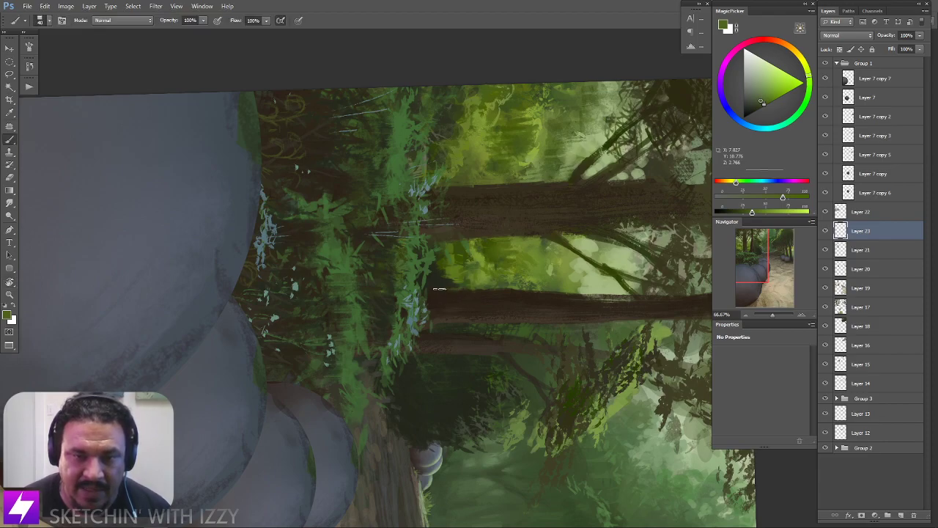
{"action": "key", "text": "Escape"}
{"action": "left_click_drag", "start_coordinate": [516, 280], "coordinate": [516, 285]}
Sample a dark brown and extend the thin third tree's trunk and branches up into the foliage
{"action": "left_click", "coordinate": [494, 264], "text": "alt"}
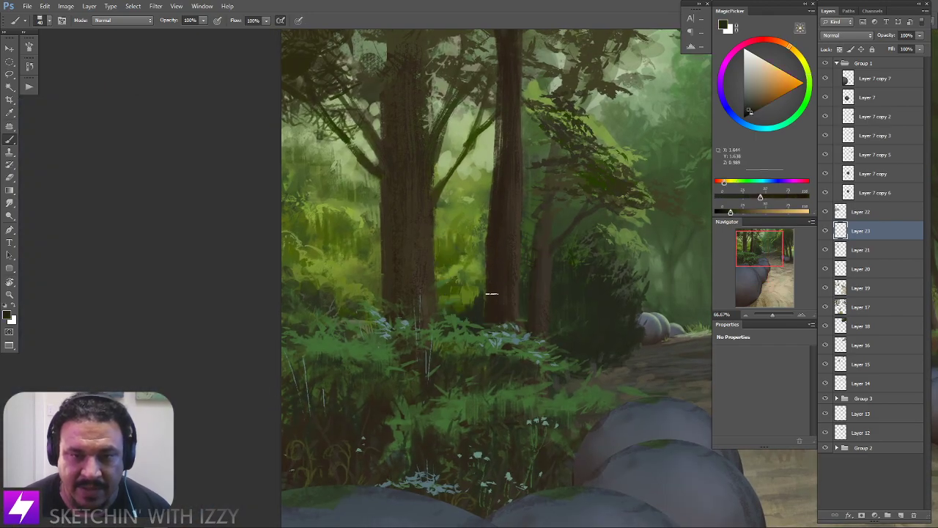
{"action": "left_click_drag", "start_coordinate": [531, 246], "coordinate": [525, 297]}
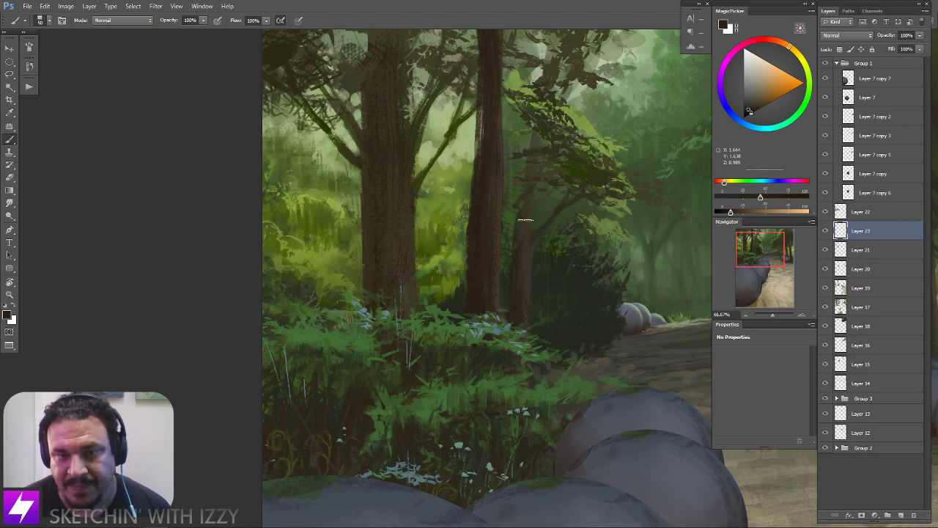
{"action": "left_click_drag", "start_coordinate": [519, 231], "coordinate": [510, 240]}
{"action": "mouse_move", "coordinate": [511, 202]}
{"action": "left_mouse_down"}
{"action": "mouse_move", "coordinate": [518, 239]}
{"action": "mouse_move", "coordinate": [505, 258]}
{"action": "mouse_move", "coordinate": [501, 232]}
{"action": "left_mouse_up"}
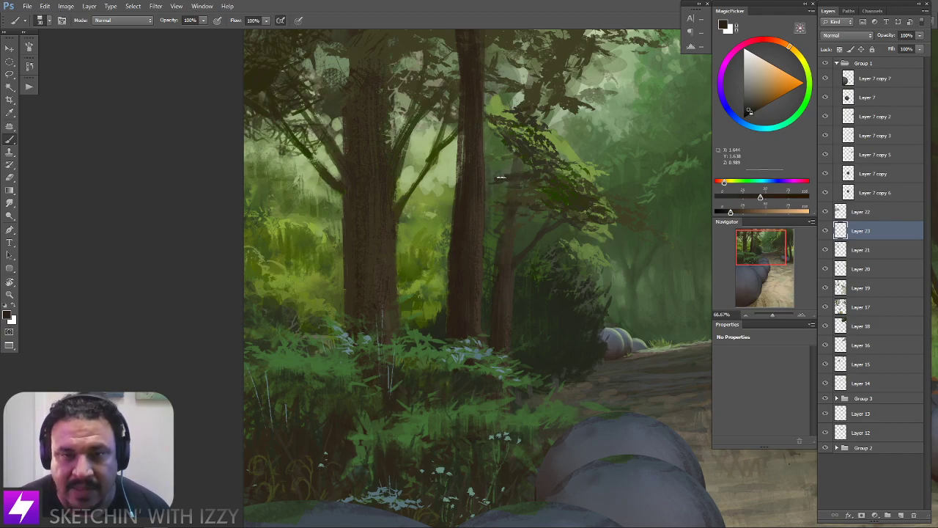
{"action": "mouse_move", "coordinate": [502, 146]}
{"action": "left_mouse_down"}
{"action": "mouse_move", "coordinate": [505, 264]}
{"action": "mouse_move", "coordinate": [519, 154]}
{"action": "left_mouse_up"}
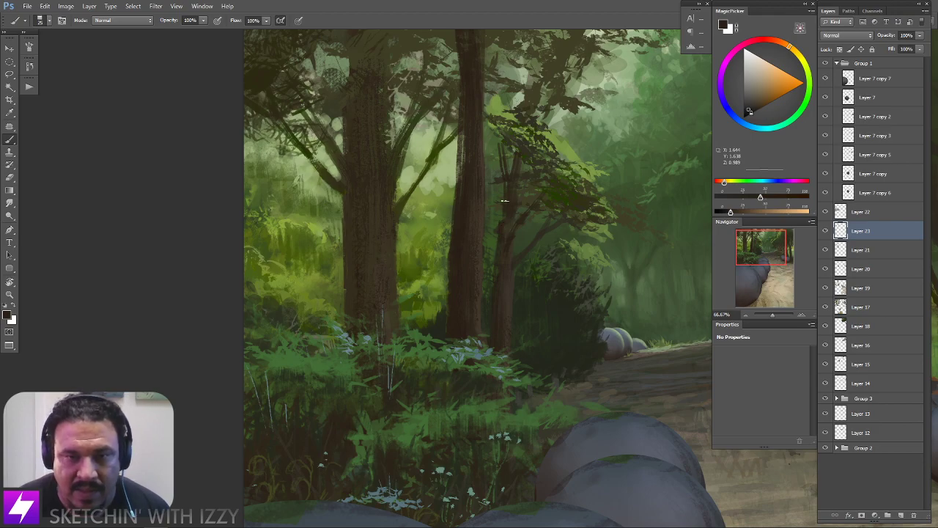
{"action": "left_click_drag", "start_coordinate": [489, 109], "coordinate": [495, 178]}
Sample a dark green and block in broad canopy foliage above the thin third tree
{"action": "left_click", "coordinate": [527, 255], "text": "alt"}
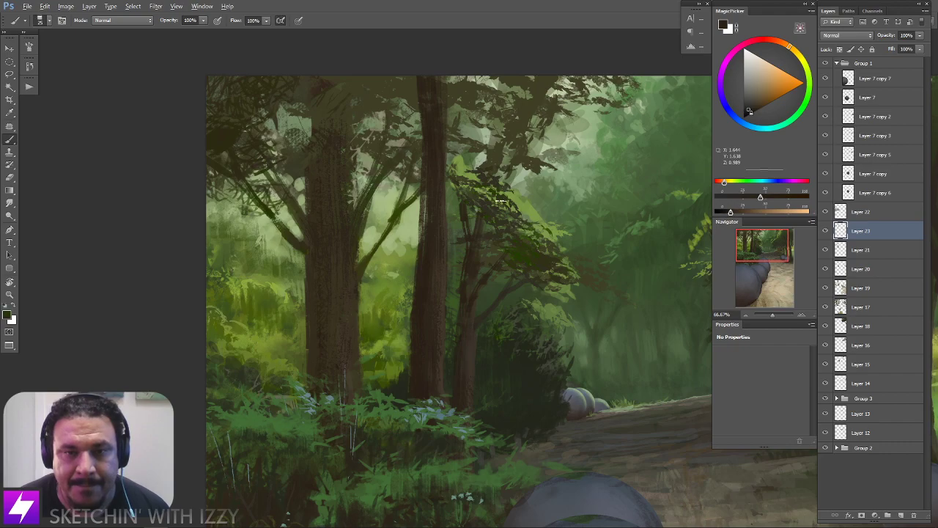
{"action": "mouse_move", "coordinate": [474, 149]}
{"action": "left_mouse_down"}
{"action": "mouse_move", "coordinate": [498, 189]}
{"action": "mouse_move", "coordinate": [505, 177]}
{"action": "mouse_move", "coordinate": [528, 192]}
{"action": "mouse_move", "coordinate": [532, 169]}
{"action": "mouse_move", "coordinate": [560, 156]}
{"action": "mouse_move", "coordinate": [570, 113]}
{"action": "mouse_move", "coordinate": [517, 74]}
{"action": "mouse_move", "coordinate": [505, 120]}
{"action": "mouse_move", "coordinate": [478, 130]}
{"action": "mouse_move", "coordinate": [462, 108]}
{"action": "mouse_move", "coordinate": [457, 139]}
{"action": "mouse_move", "coordinate": [447, 65]}
{"action": "mouse_move", "coordinate": [454, 137]}
{"action": "mouse_move", "coordinate": [423, 154]}
{"action": "mouse_move", "coordinate": [402, 99]}
{"action": "mouse_move", "coordinate": [388, 139]}
{"action": "mouse_move", "coordinate": [407, 90]}
{"action": "left_mouse_up"}
{"action": "key", "text": "ctrl+minus"}
{"action": "key", "text": "ctrl+minus"}
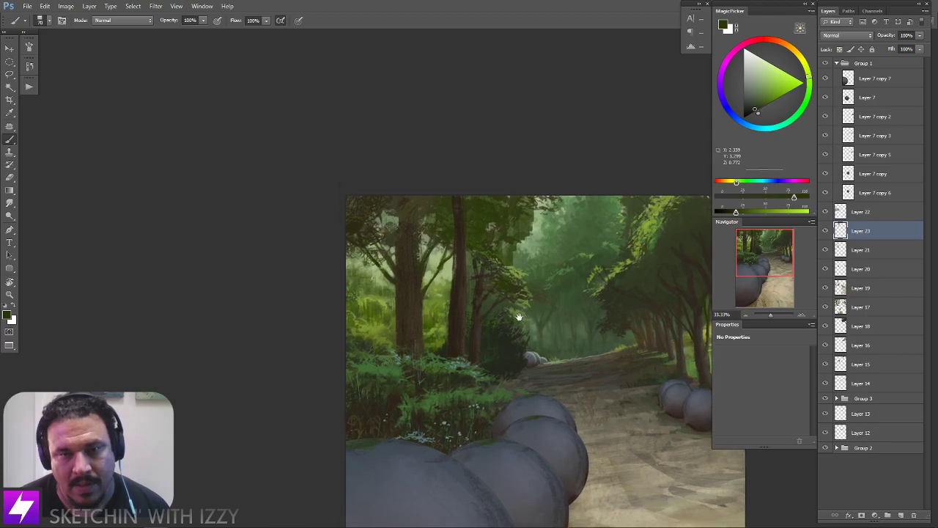
Sample dark brown and touch up the second trunk's upper section where it meets the new canopy
{"action": "scroll", "coordinate": [487, 279], "scroll_direction": "up", "scroll_amount": 1}
{"action": "left_click", "coordinate": [486, 306], "text": "alt"}
{"action": "mouse_move", "coordinate": [466, 261]}
{"action": "left_mouse_down"}
{"action": "mouse_move", "coordinate": [479, 331]}
{"action": "mouse_move", "coordinate": [461, 249]}
{"action": "left_mouse_up"}
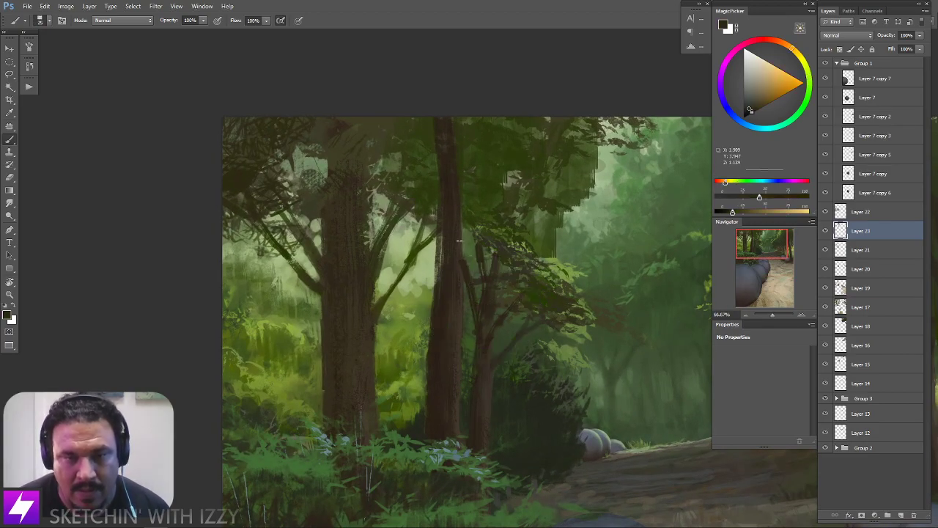
{"action": "key", "text": "e"}
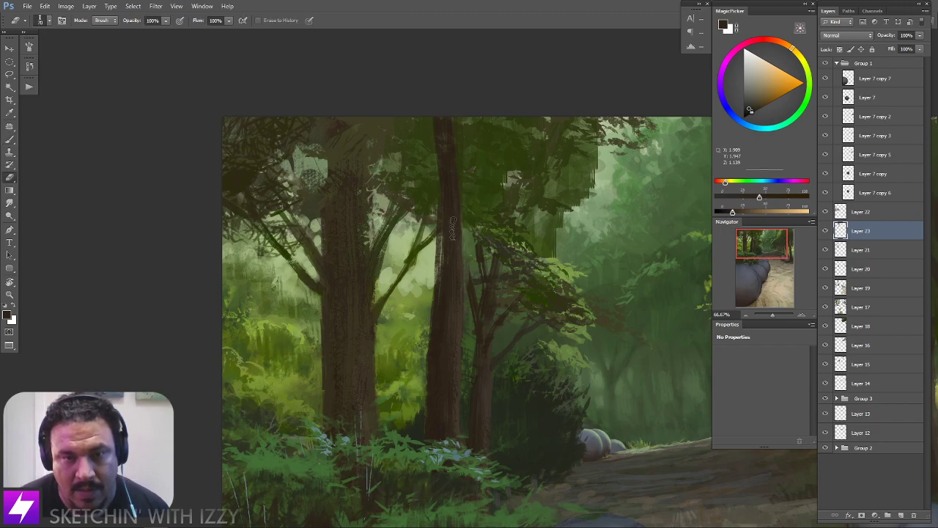
{"action": "key", "text": "ctrl+alt+z"}
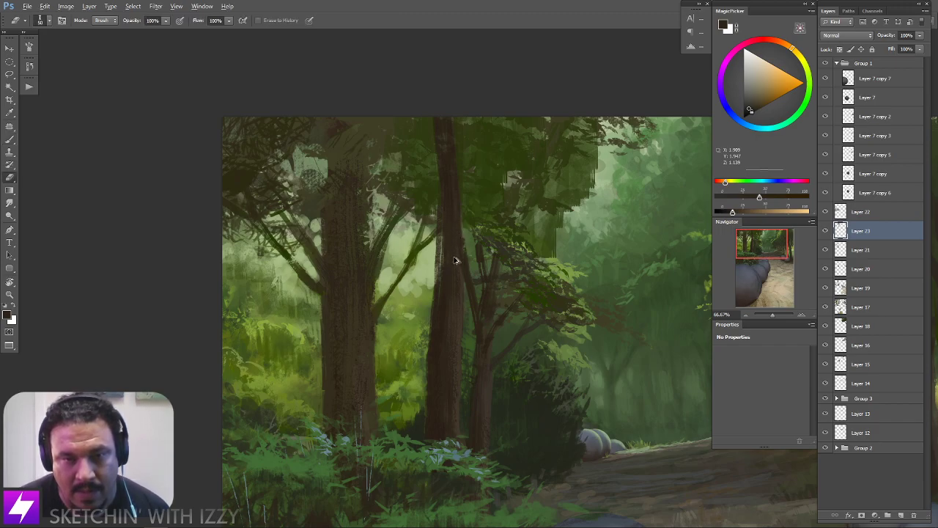
{"action": "left_click_drag", "start_coordinate": [472, 298], "coordinate": [474, 319]}
Paint thin dark brown branches rising from the third tree into the canopy
{"action": "key", "text": "b"}
{"action": "mouse_move", "coordinate": [488, 268]}
{"action": "left_mouse_down"}
{"action": "mouse_move", "coordinate": [491, 258]}
{"action": "mouse_move", "coordinate": [475, 277]}
{"action": "left_mouse_up"}
{"action": "left_click_drag", "start_coordinate": [535, 235], "coordinate": [522, 270]}
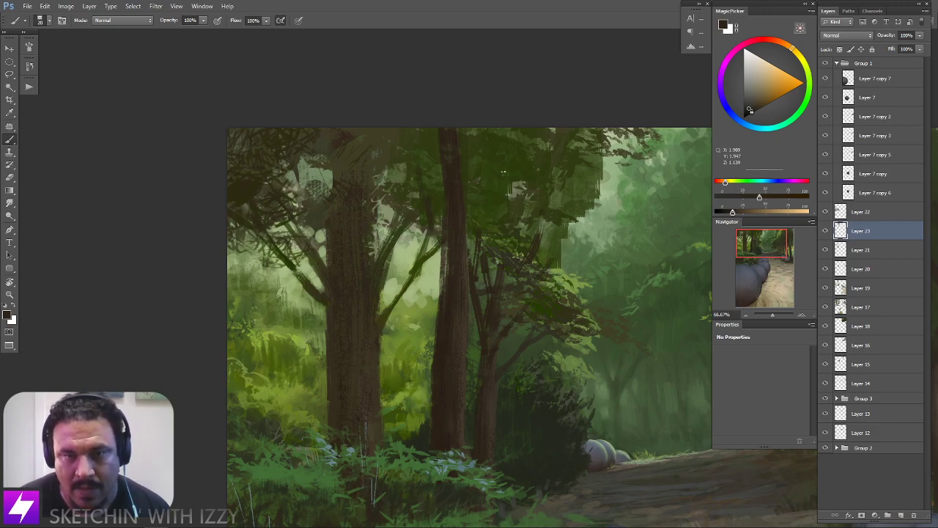
Sample the canopy's olive green and enlarge the leaf mass, shaping its right and lower edges
{"action": "mouse_move", "coordinate": [550, 255]}
{"action": "left_mouse_down"}
{"action": "mouse_move", "coordinate": [499, 235]}
{"action": "mouse_move", "coordinate": [529, 206]}
{"action": "mouse_move", "coordinate": [479, 184]}
{"action": "mouse_move", "coordinate": [506, 217]}
{"action": "left_mouse_up"}
{"action": "left_click", "coordinate": [493, 168], "text": "alt"}
{"action": "key", "text": "r"}
{"action": "key", "text": "]"}
{"action": "mouse_move", "coordinate": [459, 183]}
{"action": "left_mouse_down"}
{"action": "mouse_move", "coordinate": [469, 192]}
{"action": "mouse_move", "coordinate": [448, 164]}
{"action": "mouse_move", "coordinate": [433, 203]}
{"action": "mouse_move", "coordinate": [458, 211]}
{"action": "mouse_move", "coordinate": [476, 183]}
{"action": "mouse_move", "coordinate": [473, 214]}
{"action": "mouse_move", "coordinate": [492, 259]}
{"action": "mouse_move", "coordinate": [481, 255]}
{"action": "left_mouse_up"}
{"action": "key", "text": "Escape"}
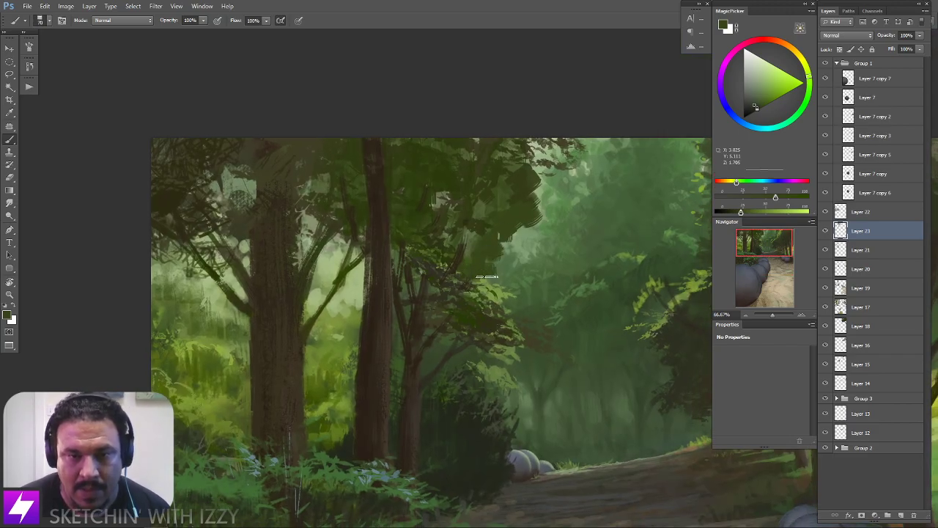
{"action": "left_click_drag", "start_coordinate": [504, 259], "coordinate": [511, 250]}
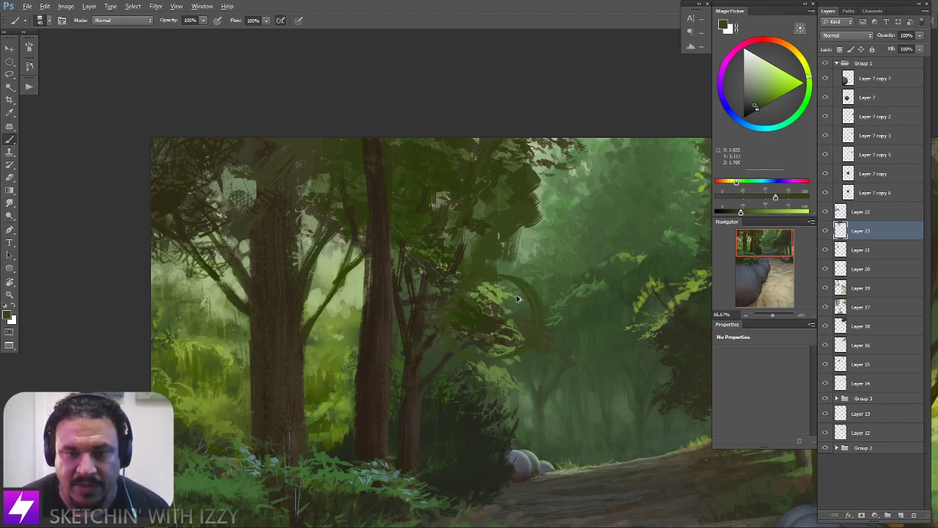
{"action": "left_click_drag", "start_coordinate": [526, 141], "coordinate": [536, 170]}
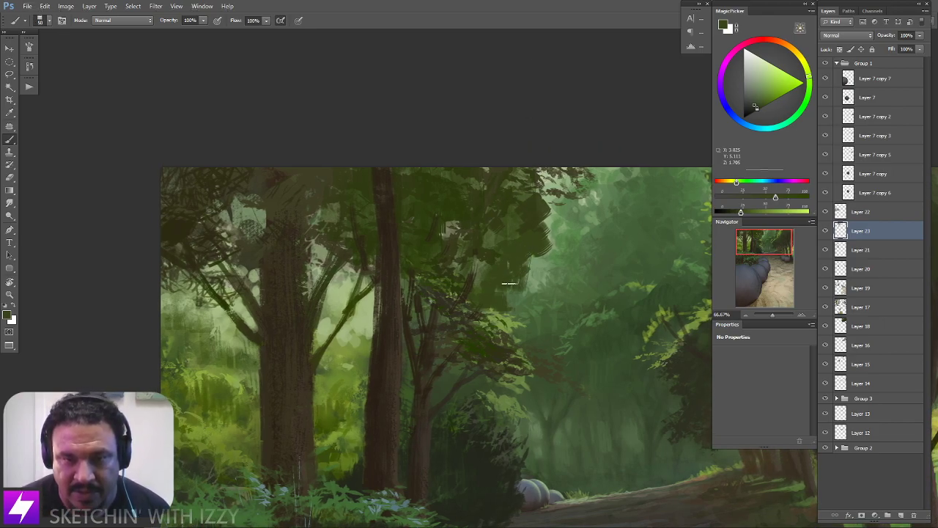
{"action": "key", "text": "e"}
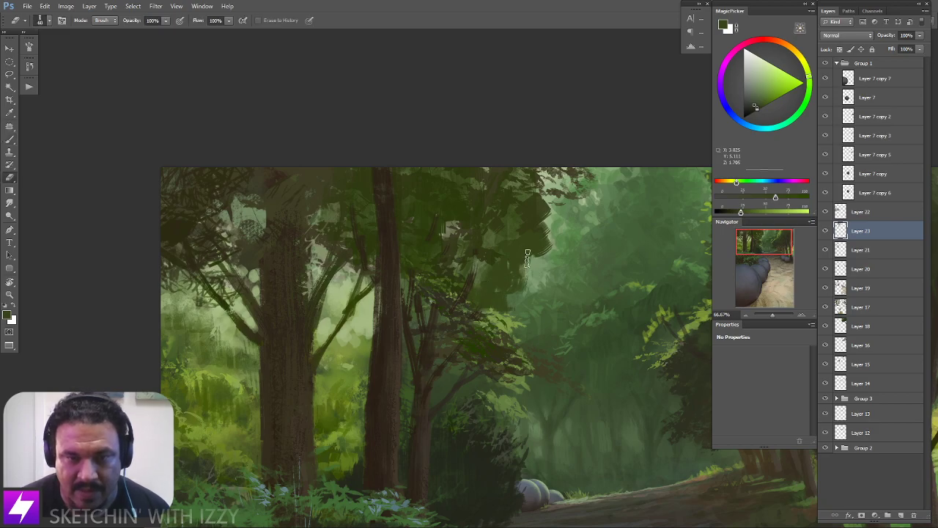
Sample a brighter yellow-green from the undergrowth and paint lighter leaf patches over the dark canopy
{"action": "key", "text": "r"}
{"action": "mouse_move", "coordinate": [518, 301]}
{"action": "left_mouse_down"}
{"action": "mouse_move", "coordinate": [578, 289]}
{"action": "mouse_move", "coordinate": [593, 241]}
{"action": "mouse_move", "coordinate": [537, 294]}
{"action": "left_mouse_up"}
{"action": "key", "text": "b"}
{"action": "scroll", "coordinate": [592, 239], "scroll_direction": "up", "scroll_amount": 5}
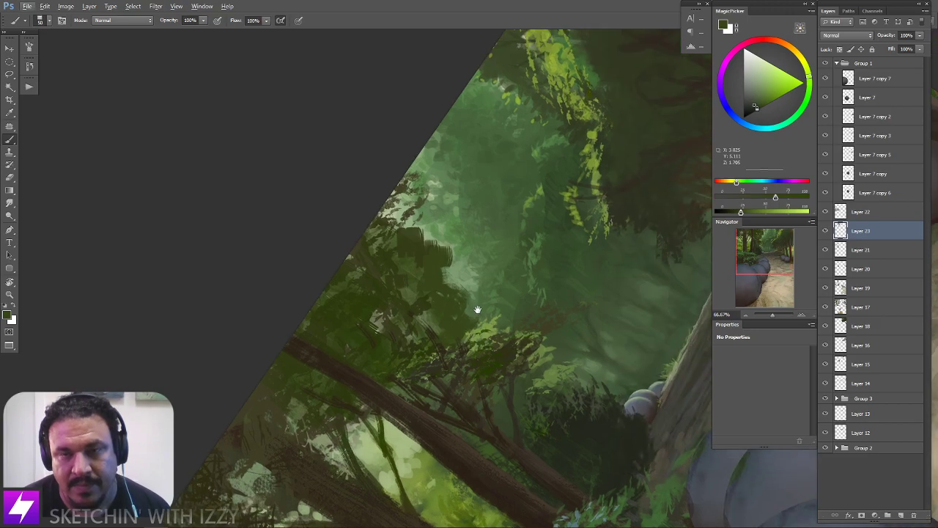
{"action": "scroll", "coordinate": [531, 140], "scroll_direction": "down", "scroll_amount": 5}
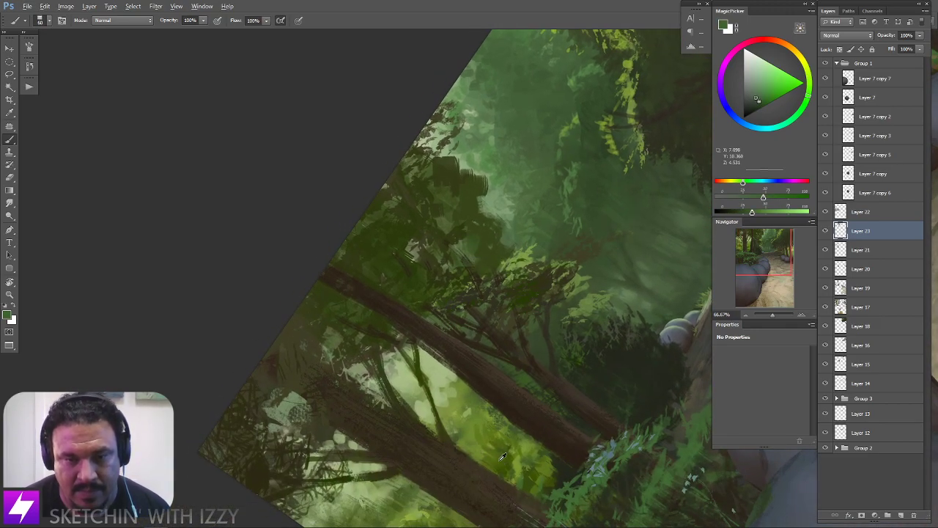
{"action": "left_click", "coordinate": [485, 277], "text": "alt"}
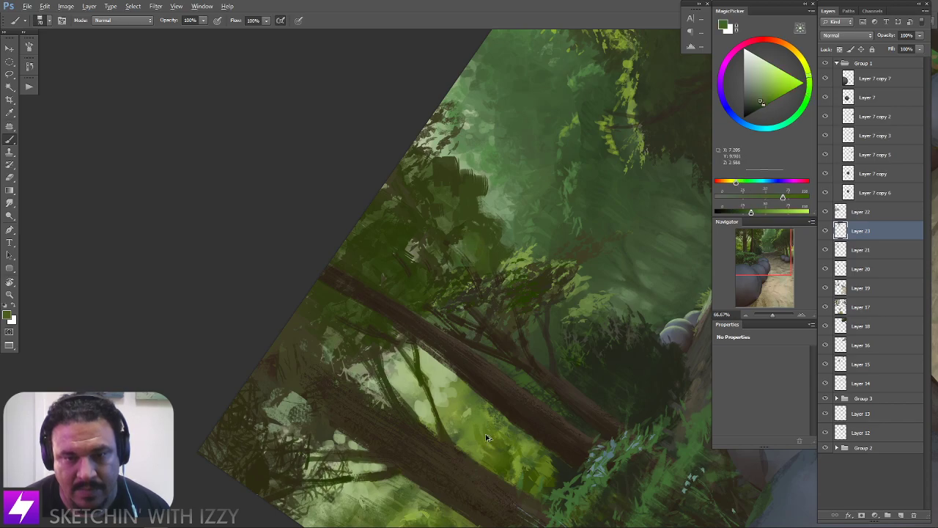
{"action": "mouse_move", "coordinate": [509, 464]}
{"action": "left_mouse_down", "text": "alt"}
{"action": "mouse_move", "coordinate": [501, 453]}
{"action": "mouse_move", "coordinate": [534, 459]}
{"action": "mouse_move", "coordinate": [509, 460]}
{"action": "left_mouse_up", "text": "alt"}
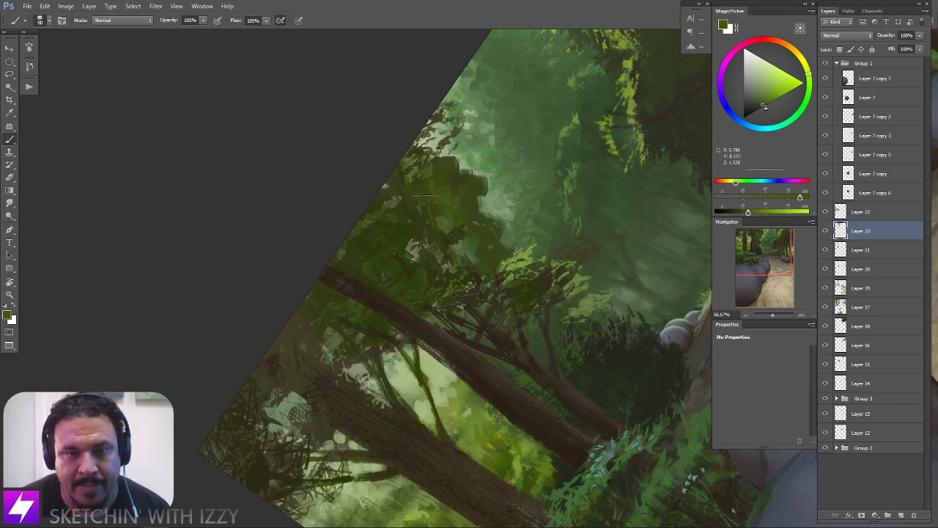
{"action": "left_click_drag", "start_coordinate": [460, 234], "coordinate": [465, 250]}
{"action": "left_click_drag", "start_coordinate": [418, 245], "coordinate": [411, 253]}
{"action": "key", "text": "["}
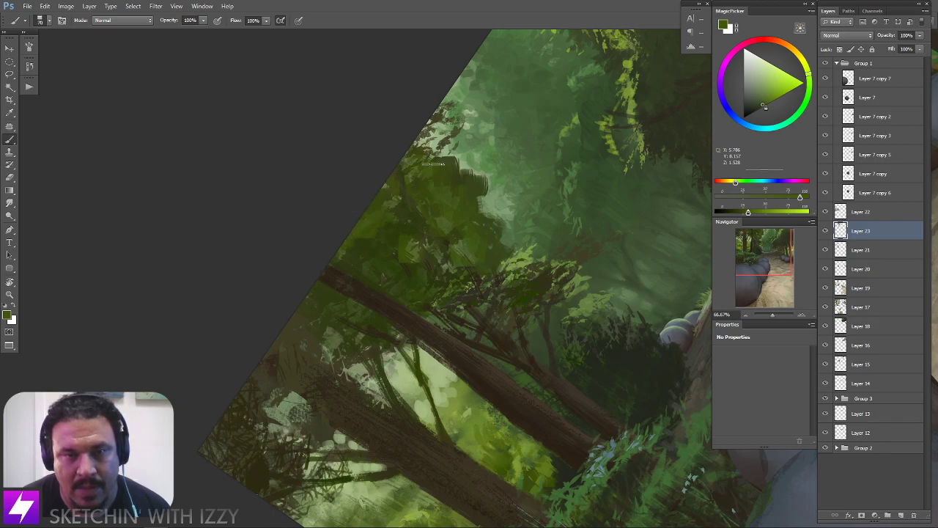
Choose a textured leaf-shaped brush preset for detailing the canopy foliage
{"action": "key", "text": "Escape"}
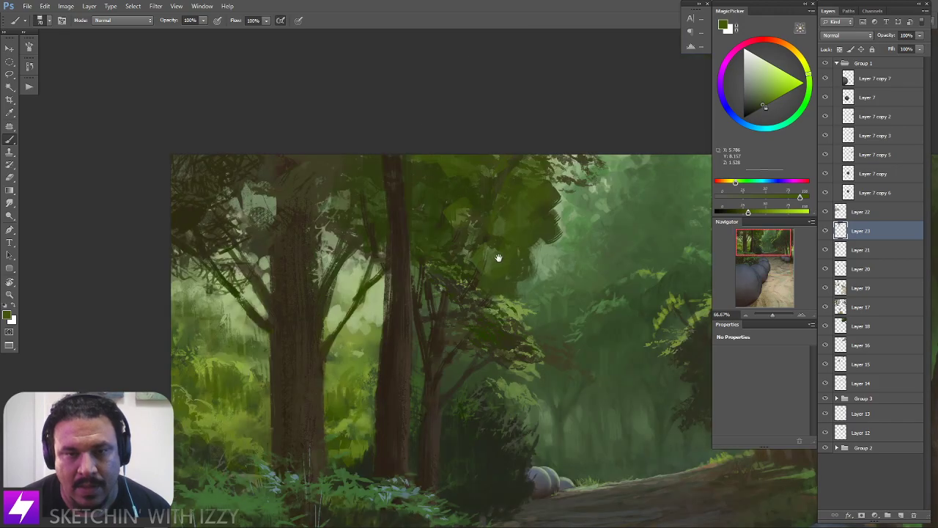
{"action": "left_click_drag", "start_coordinate": [500, 257], "coordinate": [465, 215]}
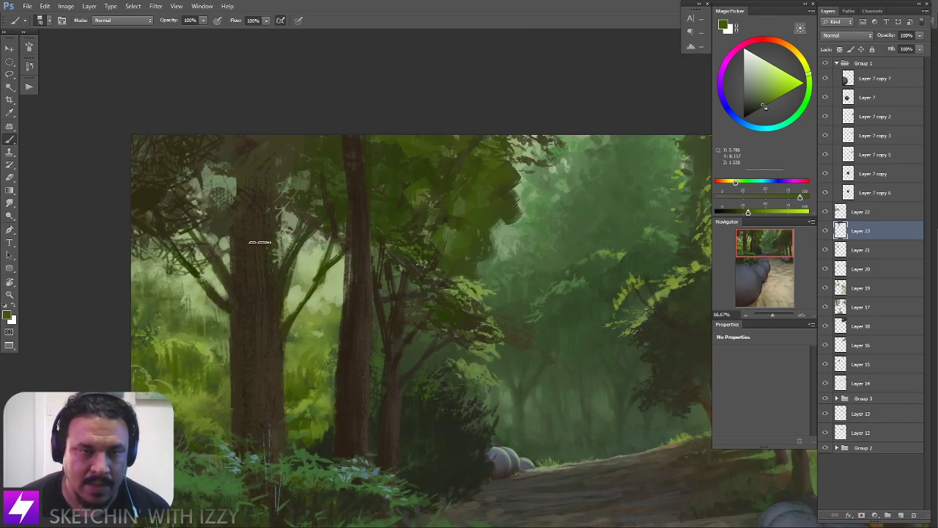
{"action": "right_click", "coordinate": [231, 267]}
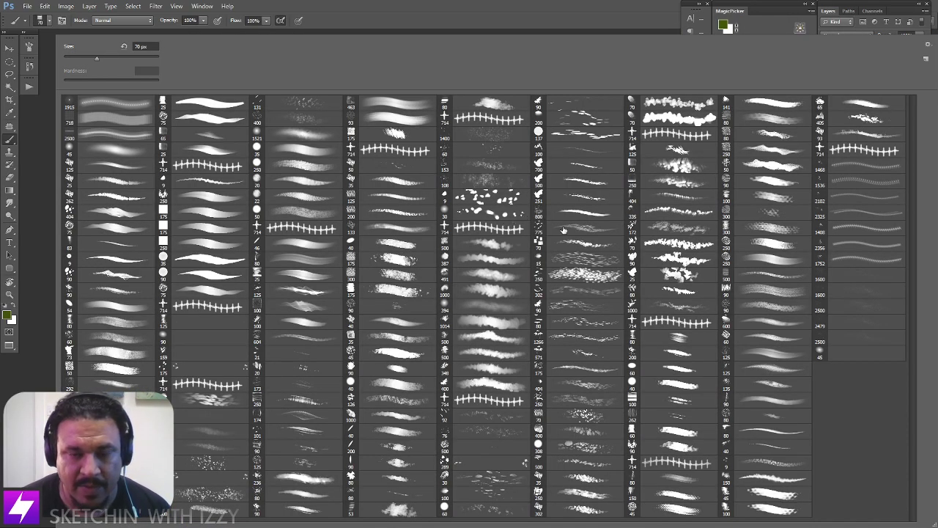
{"action": "double_click", "coordinate": [676, 308]}
{"action": "key", "text": "r"}
{"action": "left_click_drag", "start_coordinate": [654, 271], "coordinate": [630, 191]}
{"action": "left_click_drag", "start_coordinate": [579, 248], "coordinate": [599, 289]}
{"action": "key", "text": "b"}
Sample the canopy's olive green, set the leaf brush to 150 px, and try a stroke at the canopy's right edge
{"action": "left_click", "coordinate": [485, 200], "text": "alt"}
{"action": "key", "text": "bracketleft"}
{"action": "key", "text": "bracketleft"}
{"action": "key", "text": "bracketleft"}
{"action": "key", "text": "bracketleft"}
{"action": "key", "text": "bracketleft"}
{"action": "key", "text": "bracketleft"}
{"action": "key", "text": "bracketleft"}
{"action": "key", "text": "bracketleft"}
{"action": "key", "text": "bracketleft"}
{"action": "key", "text": "bracketleft"}
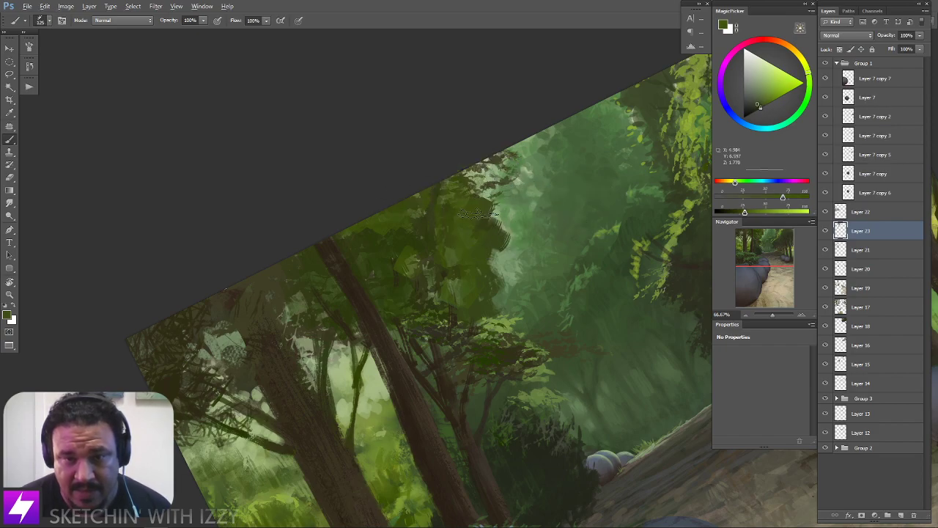
{"action": "key", "text": "bracketleft"}
{"action": "key", "text": "bracketleft"}
{"action": "key", "text": "bracketleft"}
{"action": "left_click_drag", "start_coordinate": [522, 212], "coordinate": [522, 250]}
{"action": "key", "text": "ctrl+z"}
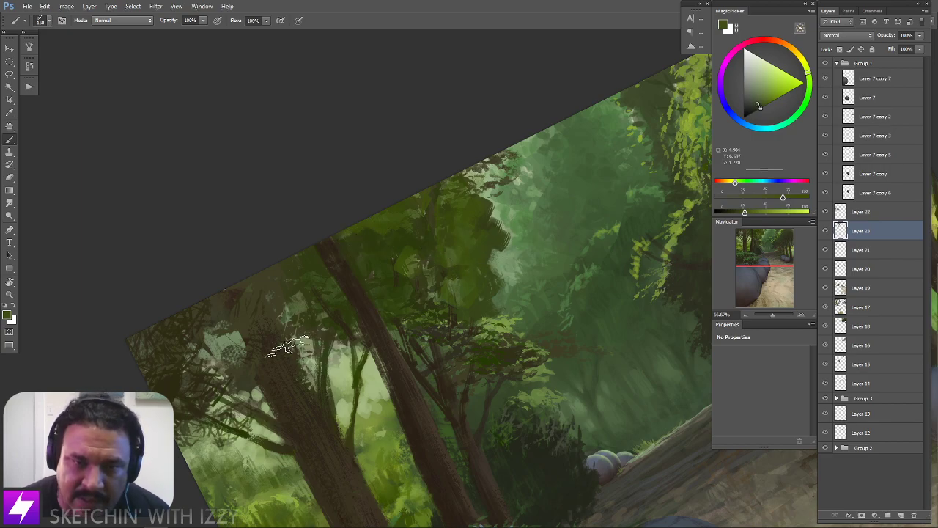
Try a different textured brush preset enlarged to 1300 px with a stroke at the canopy's edge
{"action": "right_click", "coordinate": [285, 305]}
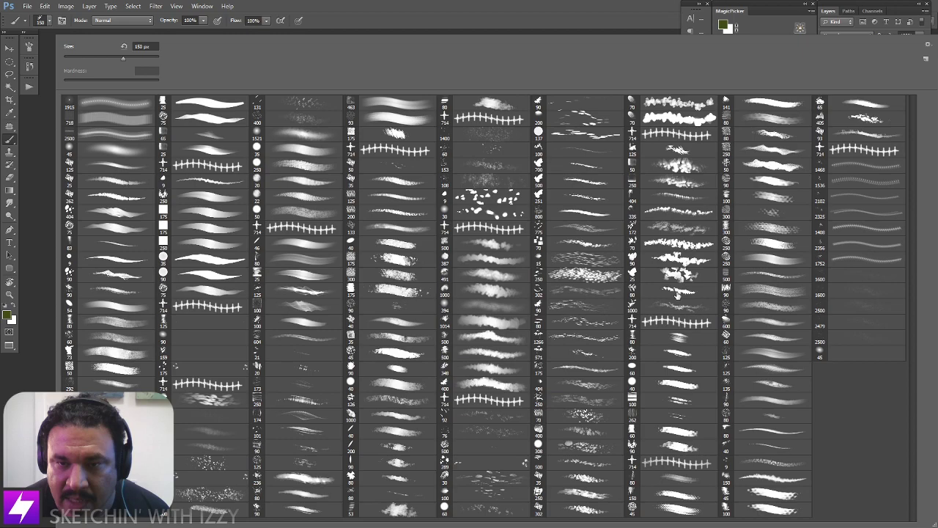
{"action": "left_click", "coordinate": [681, 308]}
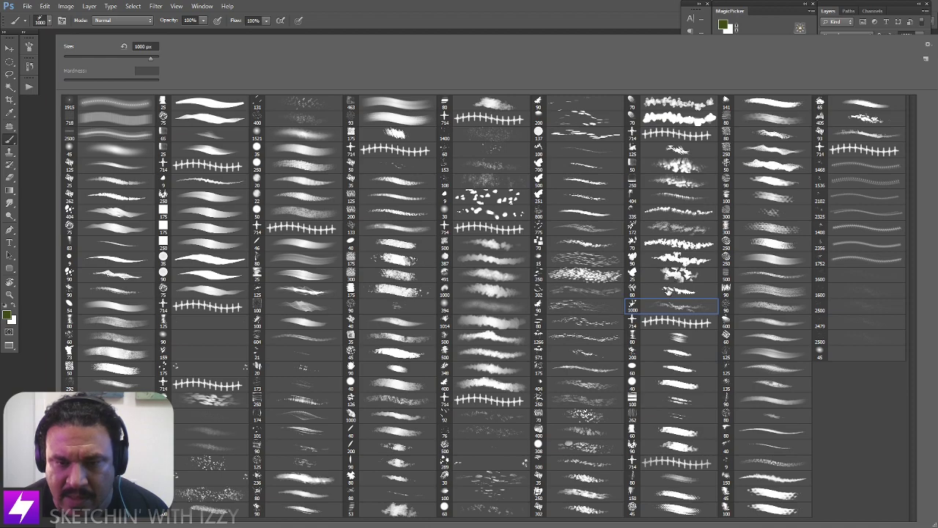
{"action": "double_click", "coordinate": [584, 469]}
{"action": "key", "text": "]"}
{"action": "key", "text": "]"}
{"action": "key", "text": "]"}
{"action": "key", "text": "]"}
{"action": "mouse_move", "coordinate": [528, 272]}
{"action": "left_mouse_down"}
{"action": "mouse_move", "coordinate": [522, 352]}
{"action": "mouse_move", "coordinate": [513, 272]}
{"action": "left_mouse_up"}
{"action": "key", "text": "ctrl+z"}
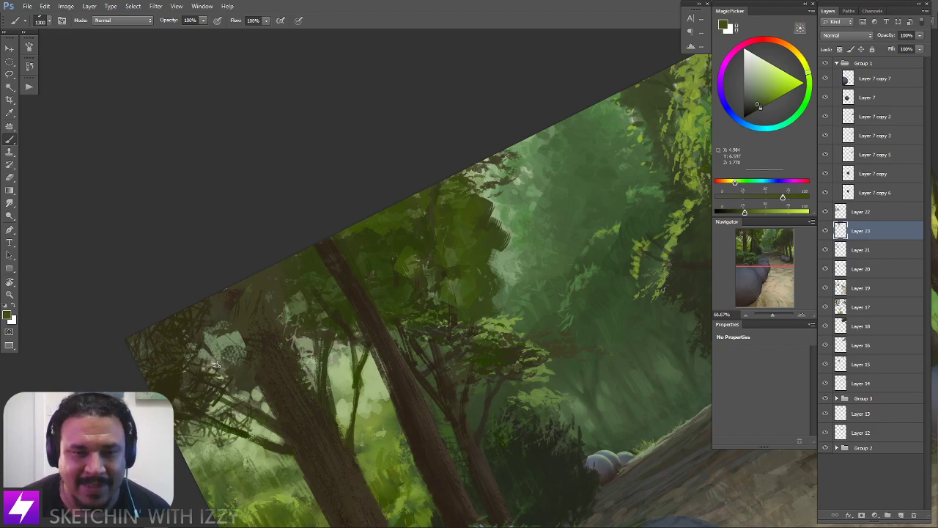
Choose the leaf-shaped brush preset and break up the canopy's right edge with leafy strokes, raising the brush to 200 px
{"action": "right_click", "coordinate": [206, 341]}
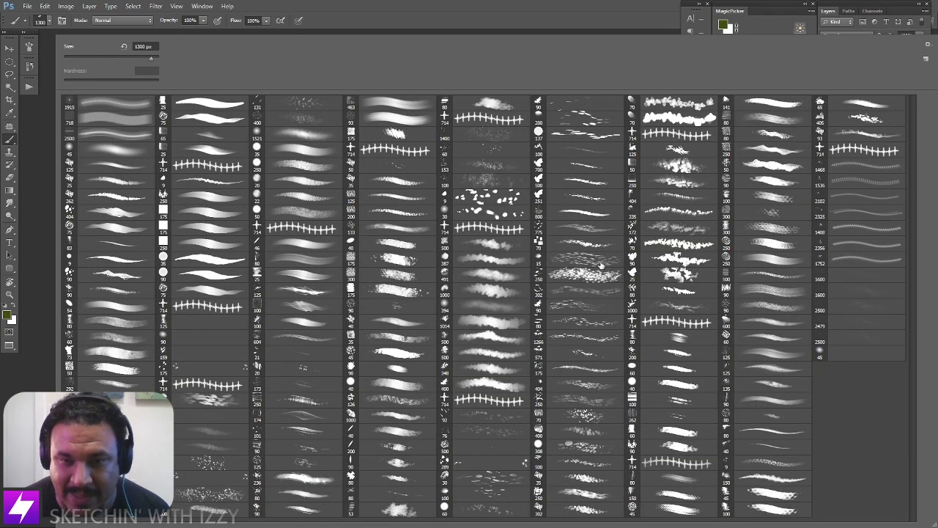
{"action": "double_click", "coordinate": [675, 297]}
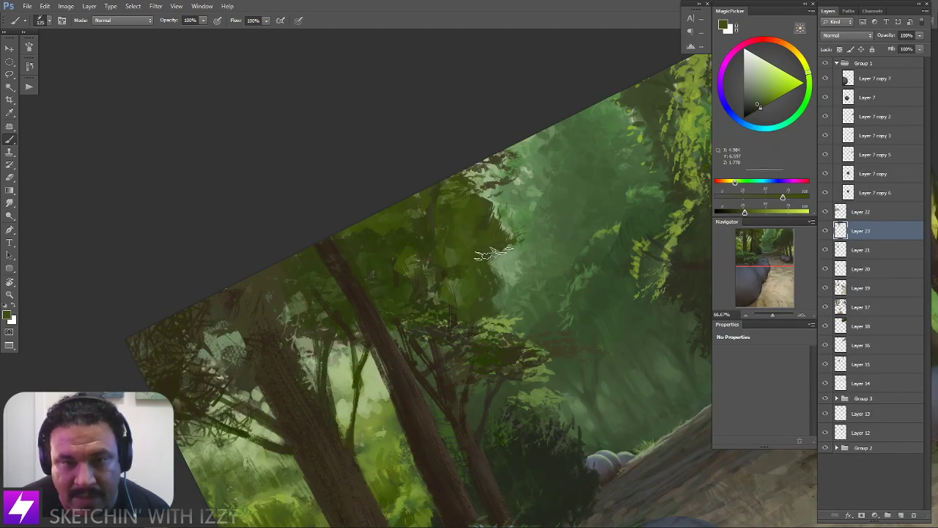
{"action": "key", "text": "bracketleft"}
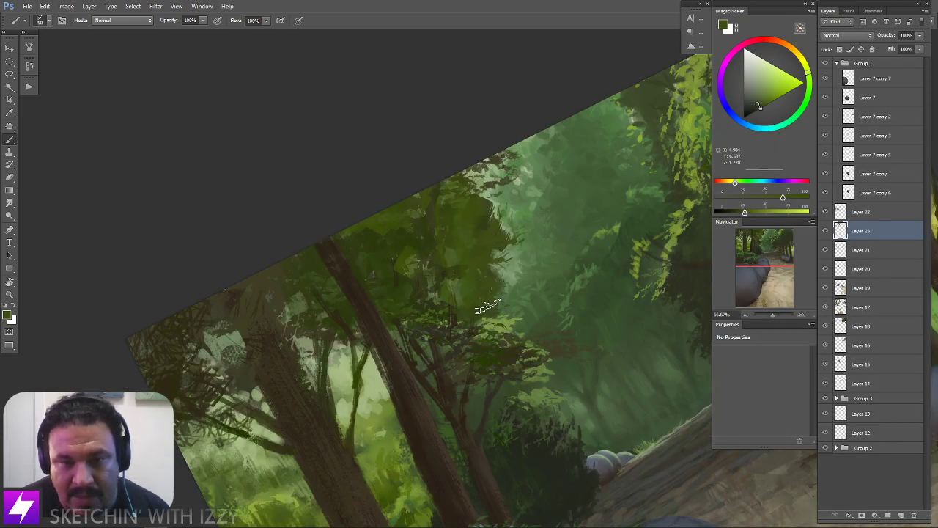
{"action": "key", "text": "bracketright"}
{"action": "key", "text": "bracketright"}
{"action": "key", "text": "bracketright"}
{"action": "key", "text": "bracketright"}
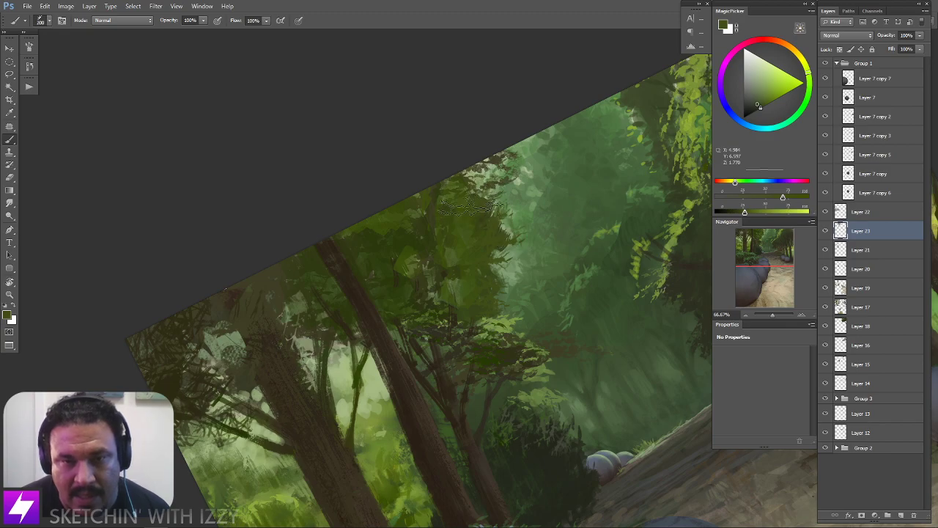
Add leaf clusters along the canopy's outer edge and sample a dark olive brown from its shaded foliage
{"action": "key", "text": "Escape"}
{"action": "left_click_drag", "start_coordinate": [499, 347], "coordinate": [450, 338]}
{"action": "key", "text": "r"}
{"action": "mouse_move", "coordinate": [499, 211]}
{"action": "left_mouse_down"}
{"action": "mouse_move", "coordinate": [545, 288]}
{"action": "mouse_move", "coordinate": [550, 275]}
{"action": "left_mouse_up"}
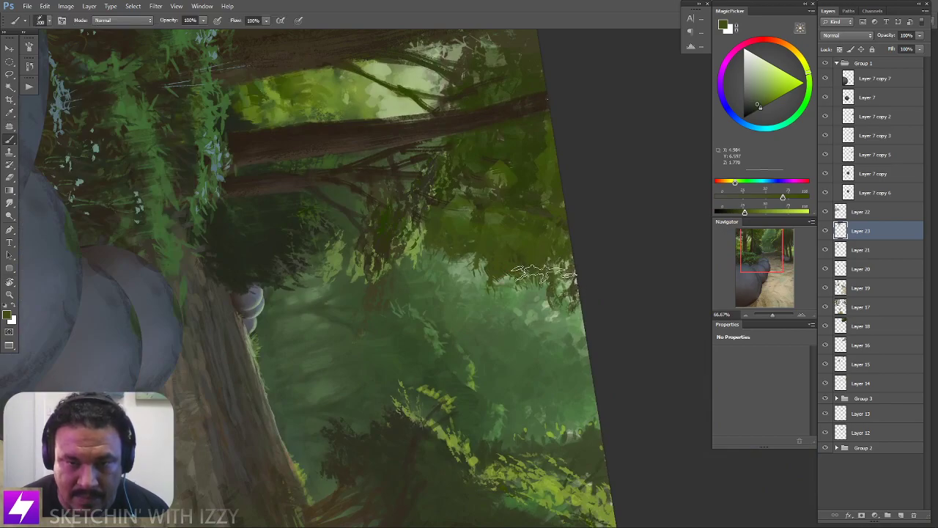
{"action": "left_click", "coordinate": [544, 203], "text": "alt"}
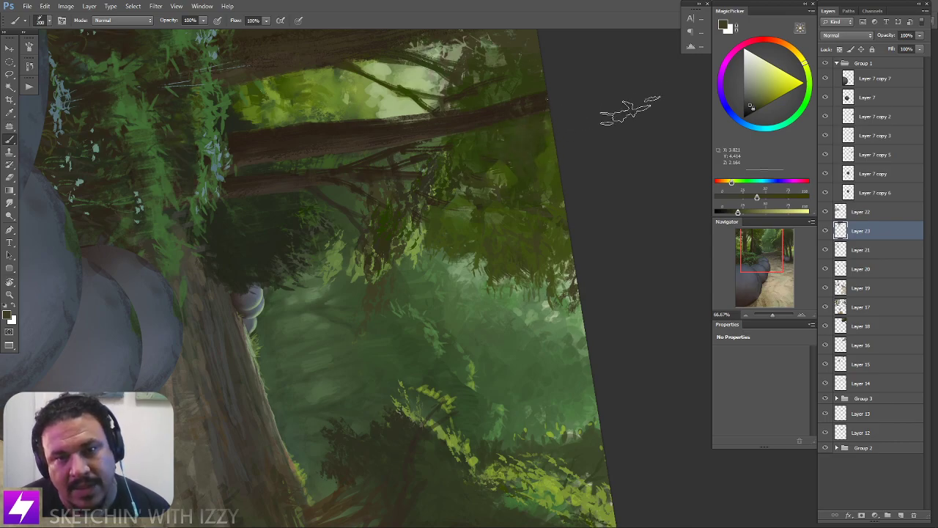
Paint dark olive leaf strokes into the canopy mass beside the middle trunk with the 200 px leaf brush
{"action": "key", "text": "Escape"}
{"action": "key", "text": "ctrl+minus"}
{"action": "left_click_drag", "start_coordinate": [523, 240], "coordinate": [579, 315]}
{"action": "key", "text": "r"}
{"action": "key", "text": "ctrl+plus"}
{"action": "key", "text": "b"}
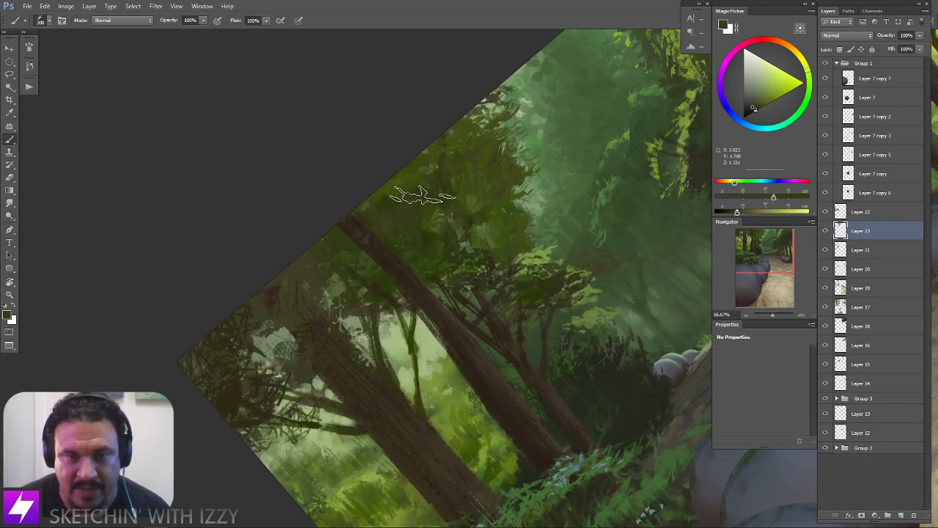
{"action": "left_click_drag", "start_coordinate": [493, 191], "coordinate": [453, 173]}
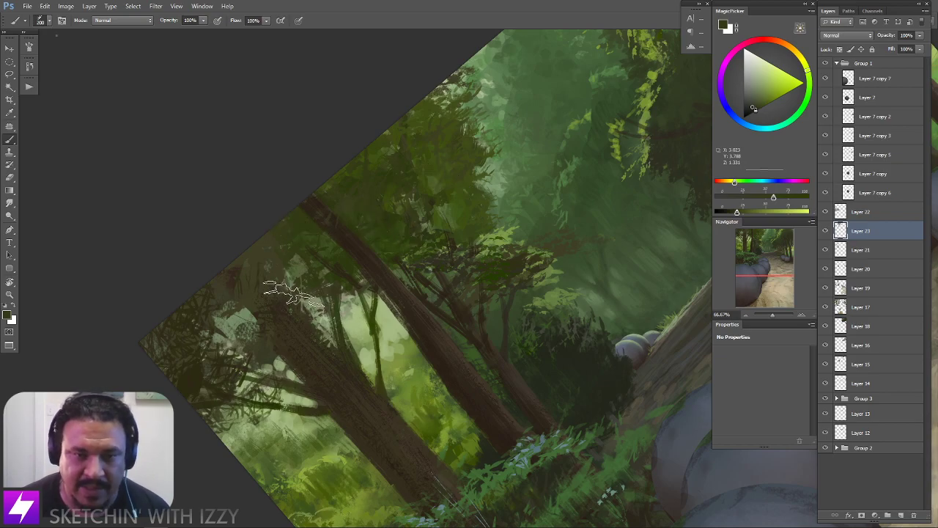
Choose a speckled texture brush preset for the canopy and set its size to 100 px
{"action": "right_click", "coordinate": [220, 293]}
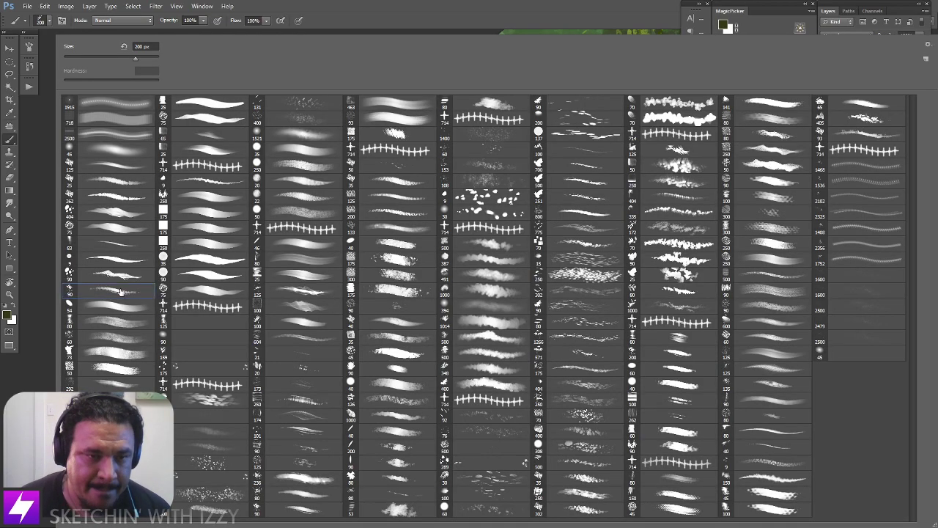
{"action": "double_click", "coordinate": [121, 292]}
{"action": "key", "text": "ctrl+="}
{"action": "left_click_drag", "start_coordinate": [424, 177], "coordinate": [434, 245]}
{"action": "key", "text": "bracketleft"}
{"action": "key", "text": "bracketleft"}
{"action": "key", "text": "bracketleft"}
{"action": "key", "text": "bracketleft"}
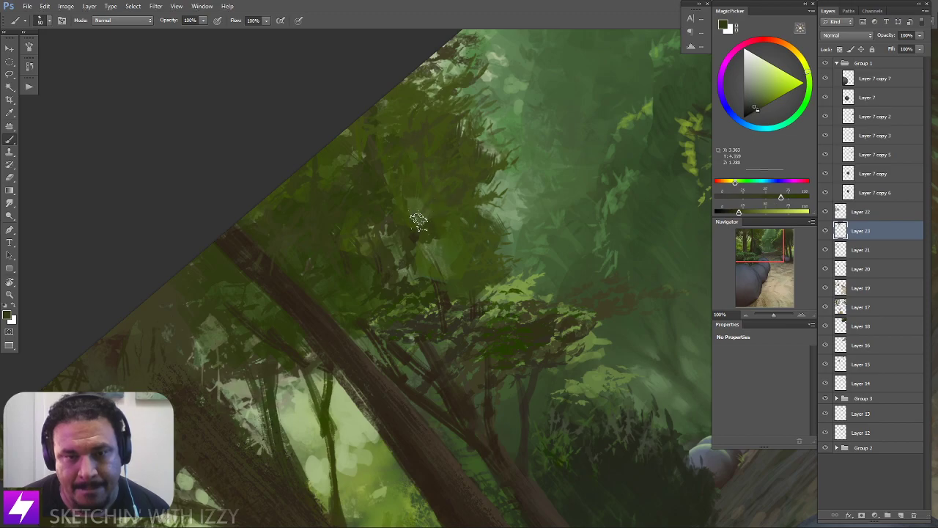
{"action": "key", "text": "bracketright"}
{"action": "key", "text": "bracketright"}
{"action": "key", "text": "bracketright"}
{"action": "key", "text": "bracketright"}
{"action": "key", "text": "bracketright"}
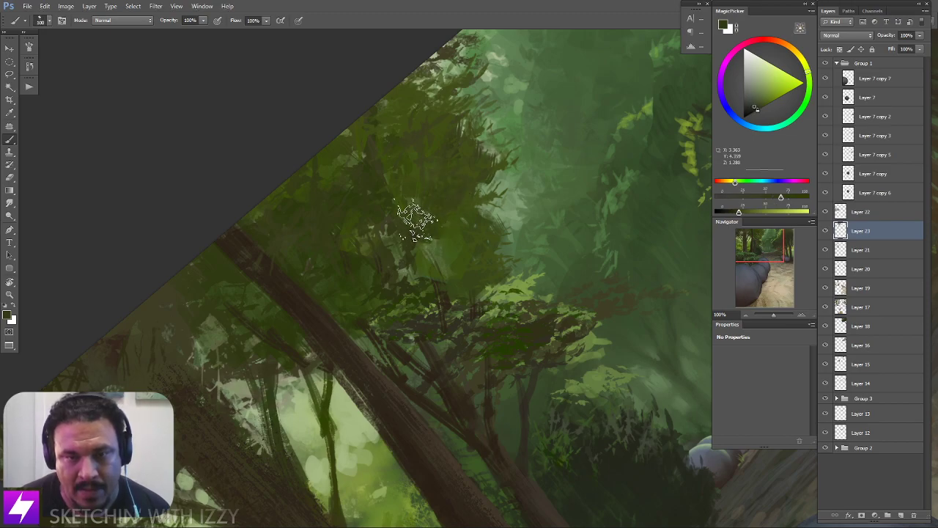
Sample a light yellow-green, choose a ragged brush preset, and paint small leaf highlights along the tip of the low overhanging branch
{"action": "key", "text": "Escape"}
{"action": "mouse_move", "coordinate": [443, 255]}
{"action": "left_mouse_down"}
{"action": "mouse_move", "coordinate": [424, 227]}
{"action": "mouse_move", "coordinate": [477, 241]}
{"action": "mouse_move", "coordinate": [499, 259]}
{"action": "left_mouse_up"}
{"action": "key", "text": "r"}
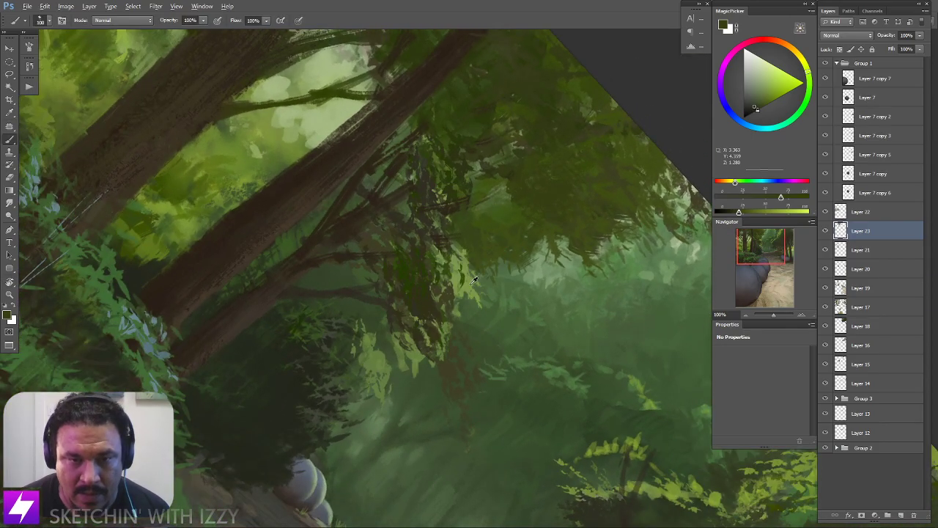
{"action": "right_click", "coordinate": [133, 192]}
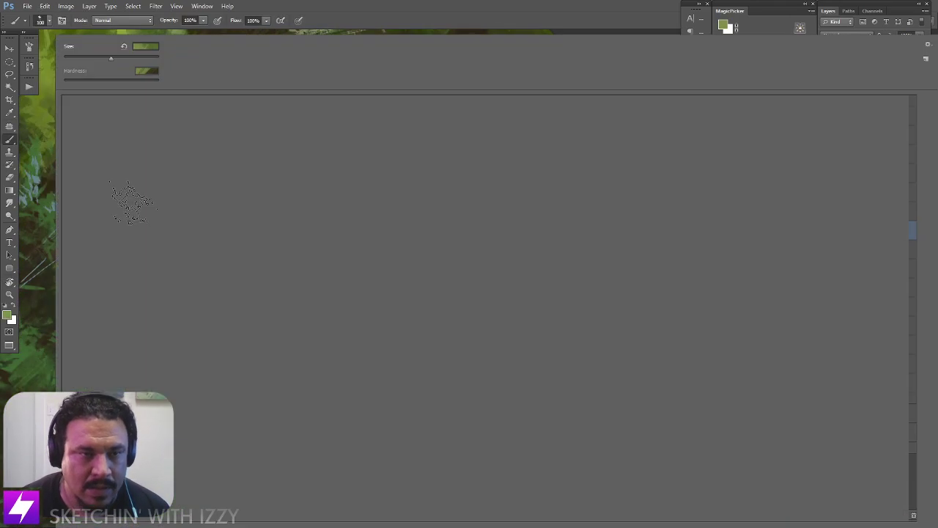
{"action": "double_click", "coordinate": [121, 275]}
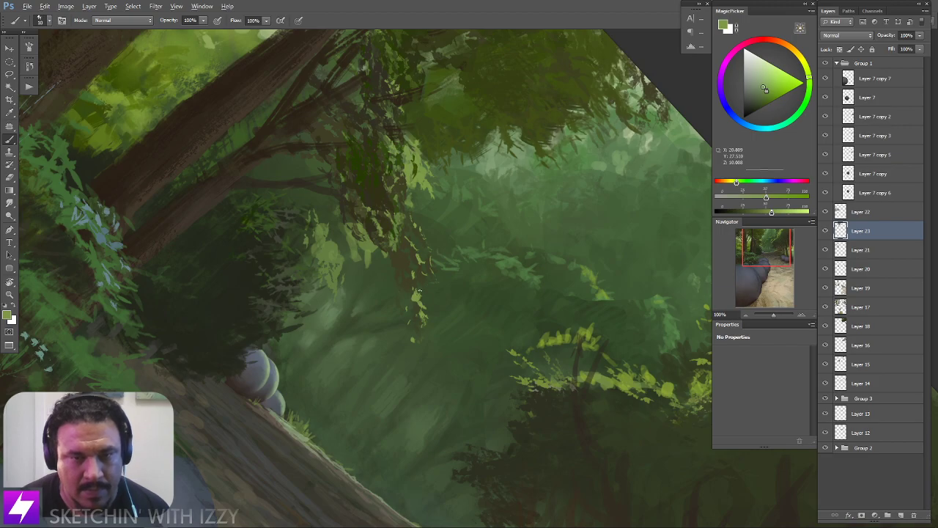
{"action": "key", "text": "z"}
{"action": "left_click", "coordinate": [413, 265]}
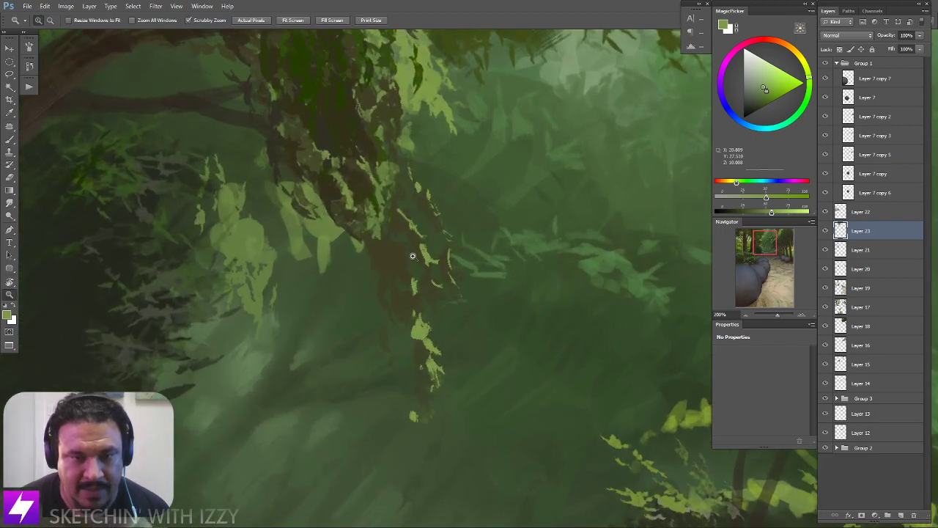
{"action": "left_click", "coordinate": [473, 272], "text": "alt"}
{"action": "left_click", "coordinate": [473, 273], "text": "alt"}
{"action": "key", "text": "b"}
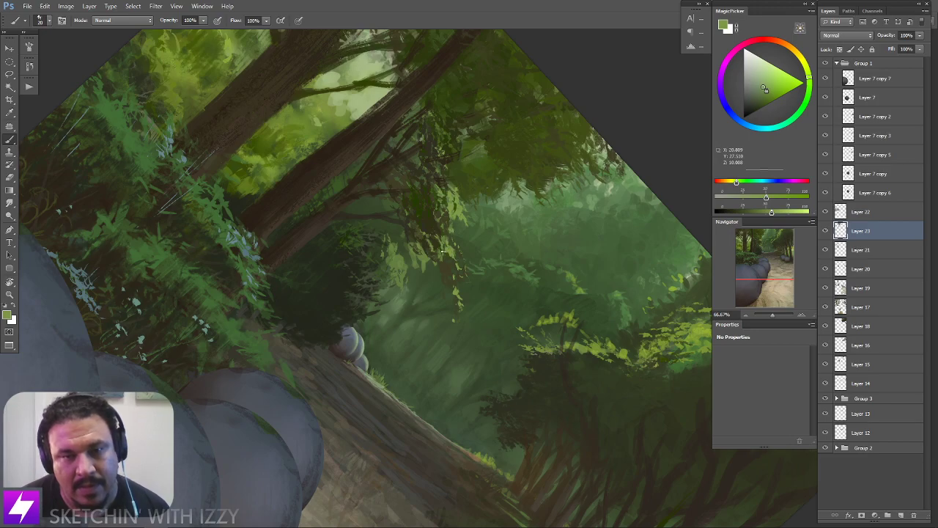
Flip the canvas horizontally and sample a dark green from the low branch's foliage
{"action": "key", "text": "Escape"}
{"action": "key", "text": "ctrl+minus"}
{"action": "key", "text": "ctrl+minus"}
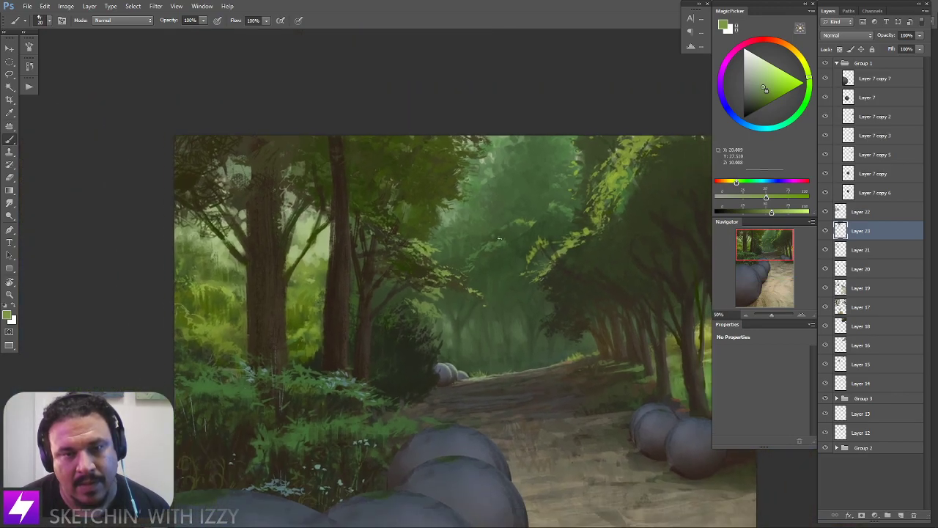
{"action": "left_click_drag", "start_coordinate": [525, 262], "coordinate": [340, 245]}
{"action": "key", "text": "ctrl+plus"}
{"action": "key", "text": "ctrl+plus"}
{"action": "key", "text": "F2"}
{"action": "key", "text": "ctrl+plus"}
{"action": "key", "text": "F2"}
{"action": "left_click", "coordinate": [457, 255], "text": "alt"}
Choose a flat, broken-edged brush preset, sample an olive green, and paint leaf patches over the brown part of the low branch
{"action": "right_click", "coordinate": [172, 241]}
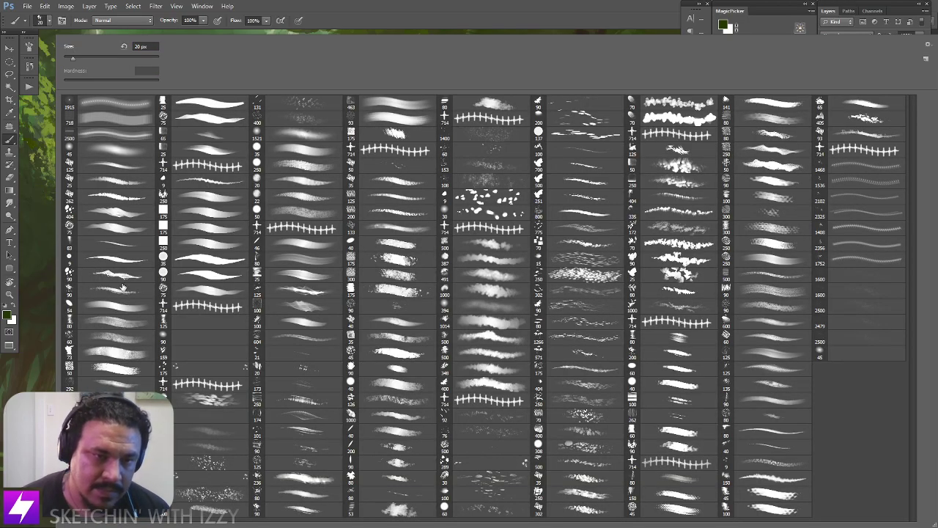
{"action": "left_click", "coordinate": [180, 324]}
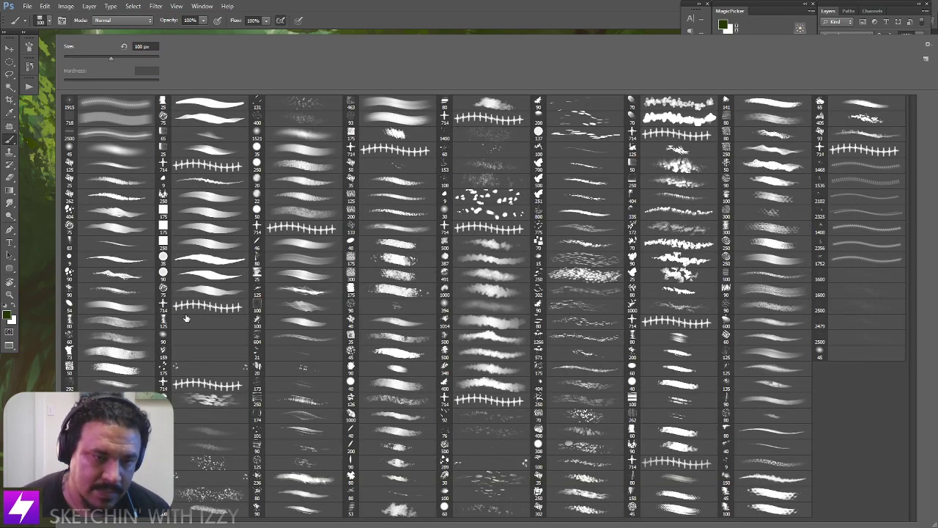
{"action": "key", "text": "Return"}
{"action": "key", "text": "r"}
{"action": "left_click_drag", "start_coordinate": [258, 244], "coordinate": [297, 207]}
{"action": "left_click_drag", "start_coordinate": [297, 207], "coordinate": [321, 217]}
{"action": "key", "text": "ctrl+plus"}
{"action": "mouse_move", "coordinate": [321, 168]}
{"action": "left_mouse_down"}
{"action": "mouse_move", "coordinate": [339, 205]}
{"action": "mouse_move", "coordinate": [354, 210]}
{"action": "left_mouse_up"}
{"action": "key", "text": "b"}
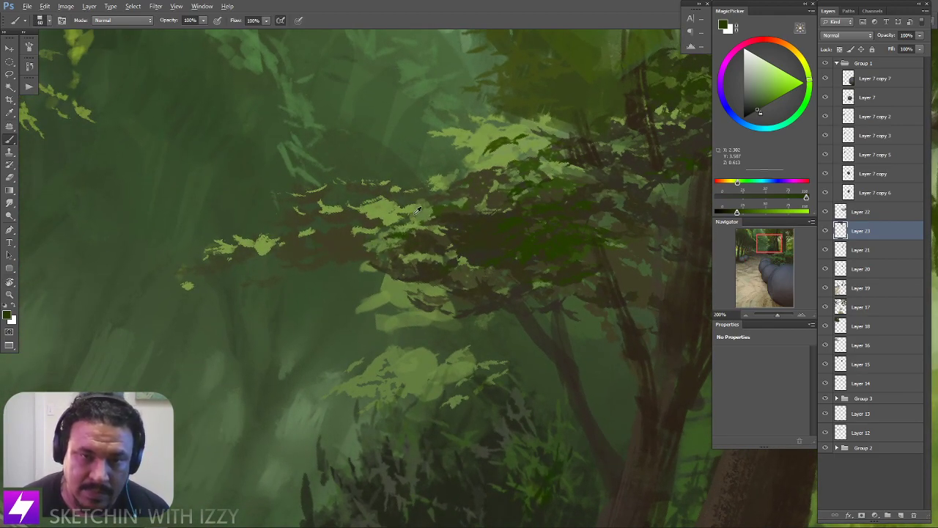
{"action": "left_click", "coordinate": [506, 132], "text": "alt"}
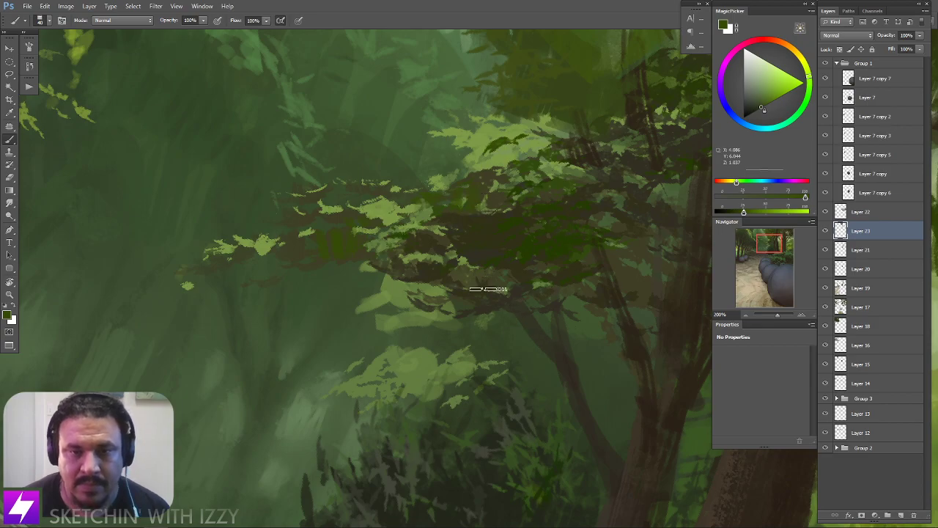
Paint an olive-green foliage patch in the lower part of the canopy beside the trunk
{"action": "key", "text": "ctrl+minus"}
{"action": "key", "text": "ctrl+minus"}
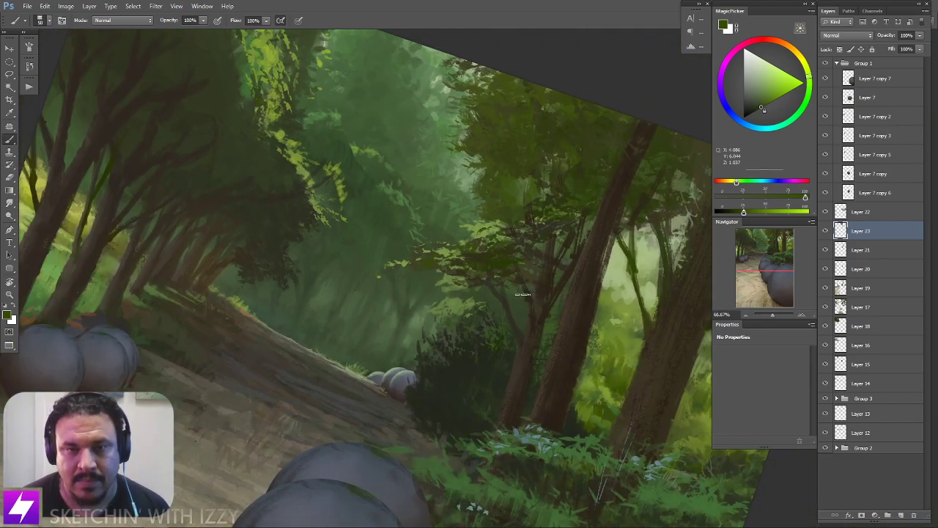
{"action": "key", "text": "Escape"}
{"action": "left_click_drag", "start_coordinate": [501, 239], "coordinate": [490, 299], "text": "space"}
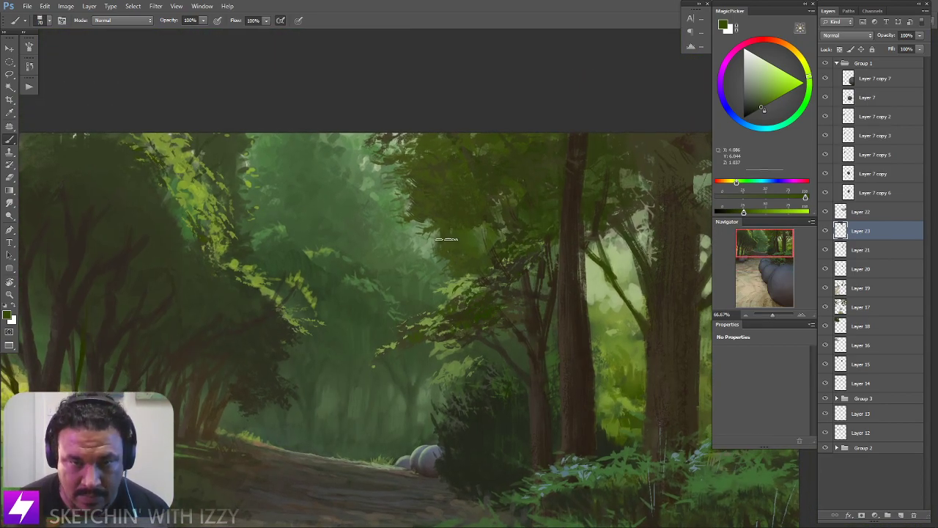
{"action": "mouse_move", "coordinate": [463, 227]}
{"action": "left_mouse_down"}
{"action": "mouse_move", "coordinate": [482, 276]}
{"action": "mouse_move", "coordinate": [490, 232]}
{"action": "mouse_move", "coordinate": [474, 251]}
{"action": "left_mouse_up"}
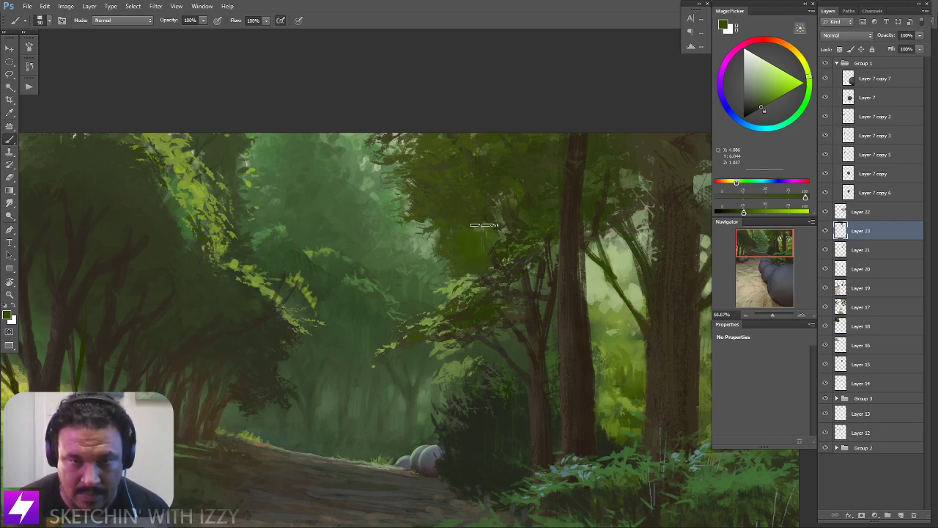
{"action": "left_click_drag", "start_coordinate": [514, 210], "coordinate": [476, 250], "text": "space"}
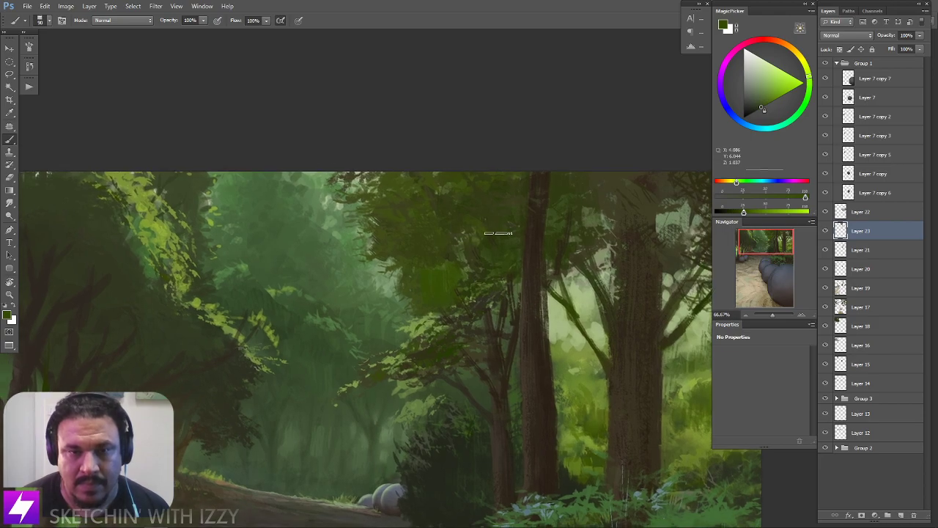
Sample a dark brownish olive and paint shadow strokes across the canopy's upper and middle areas with the flat brush
{"action": "left_click", "coordinate": [488, 241], "text": "alt"}
{"action": "left_click", "coordinate": [422, 352], "text": "alt"}
{"action": "key", "text": "]"}
{"action": "key", "text": "]"}
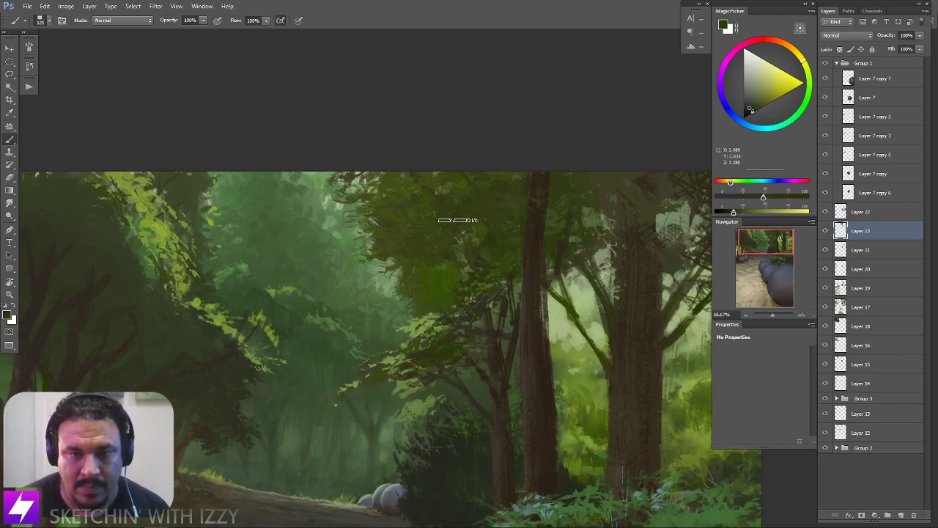
{"action": "mouse_move", "coordinate": [444, 238]}
{"action": "left_mouse_down"}
{"action": "mouse_move", "coordinate": [421, 232]}
{"action": "mouse_move", "coordinate": [413, 258]}
{"action": "mouse_move", "coordinate": [424, 206]}
{"action": "mouse_move", "coordinate": [414, 220]}
{"action": "mouse_move", "coordinate": [433, 207]}
{"action": "mouse_move", "coordinate": [441, 219]}
{"action": "mouse_move", "coordinate": [472, 195]}
{"action": "left_mouse_up"}
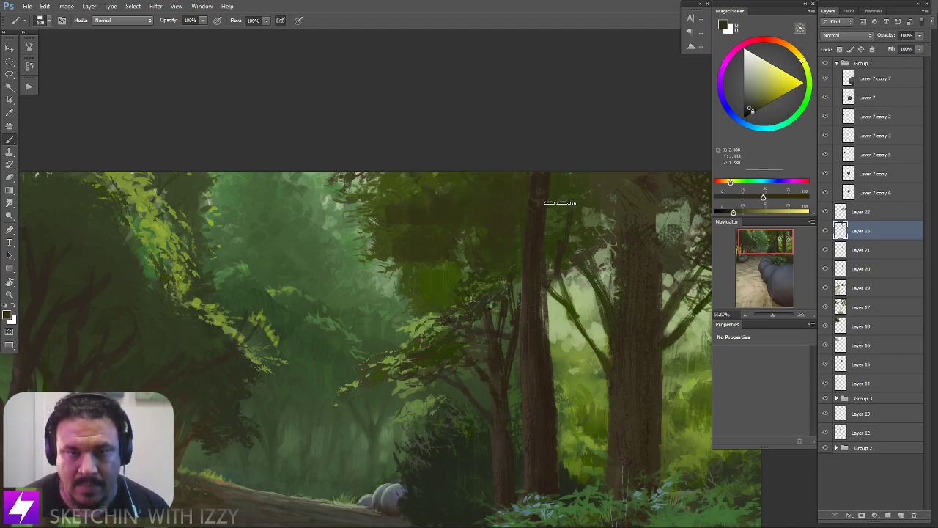
Flip the canvas horizontally back to its original orientation with the whole scene in view
{"action": "key", "text": "ctrl+minus"}
{"action": "key", "text": "ctrl+minus"}
{"action": "key", "text": "r"}
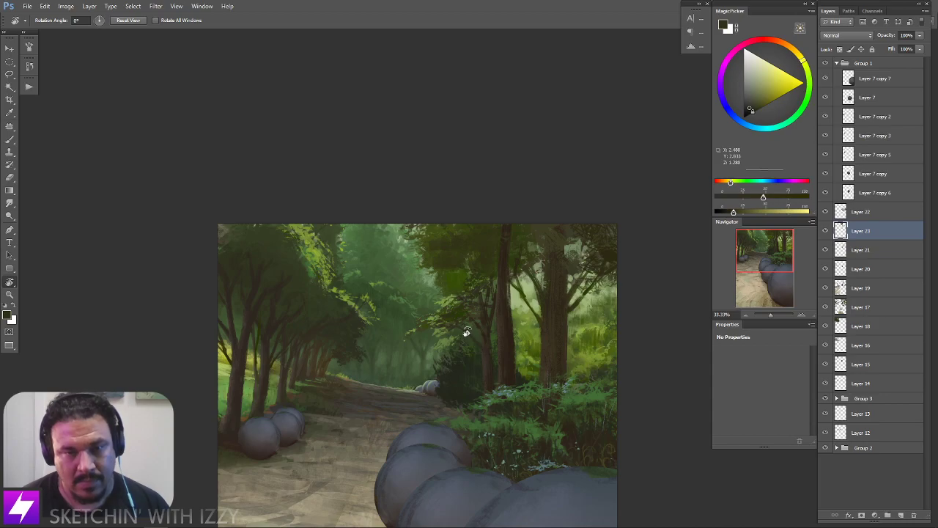
{"action": "key", "text": "h"}
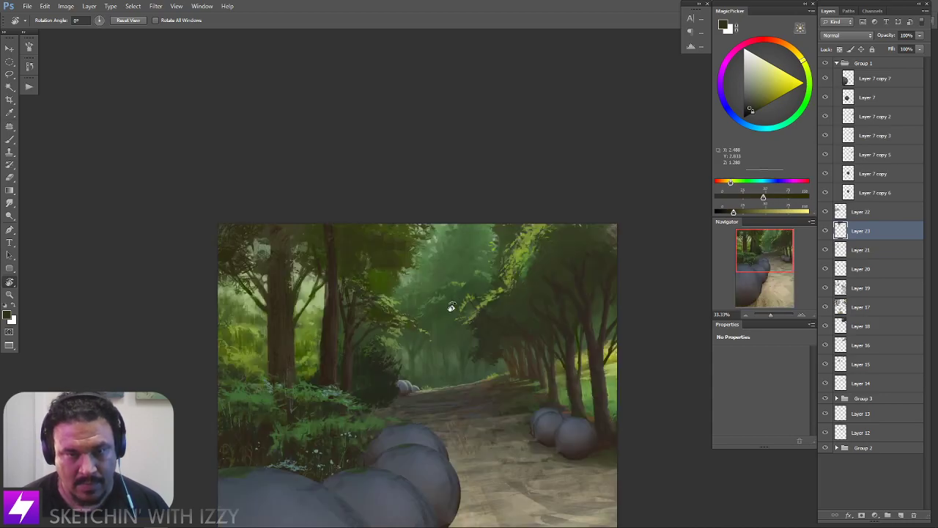
Tilt the canvas and work dark olive strokes into the canopy beside the second trunk with the flat brush at about 90 px
{"action": "key", "text": "ctrl+plus"}
{"action": "mouse_move", "coordinate": [331, 288]}
{"action": "left_mouse_down"}
{"action": "mouse_move", "coordinate": [495, 279]}
{"action": "mouse_move", "coordinate": [498, 212]}
{"action": "left_mouse_up"}
{"action": "key", "text": "b"}
{"action": "key", "text": "r"}
{"action": "key", "text": "b"}
{"action": "key", "text": "]"}
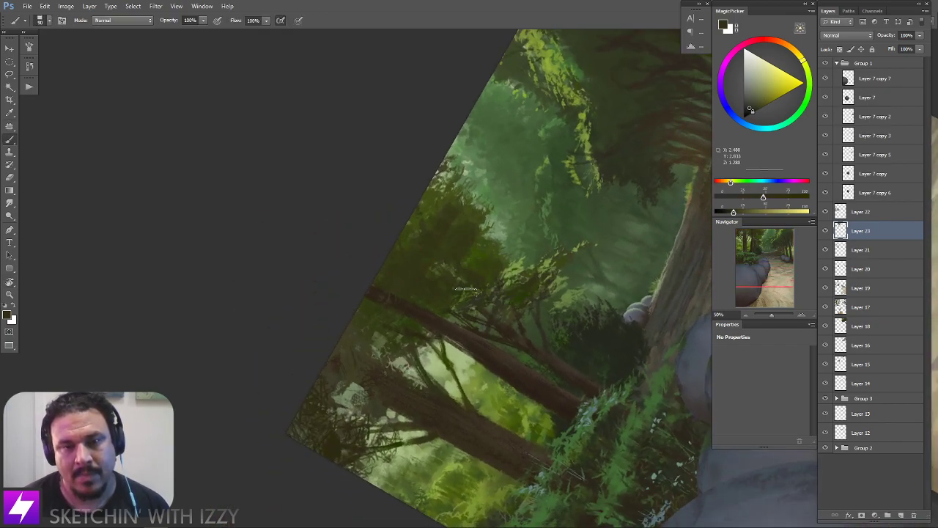
{"action": "key", "text": "]"}
{"action": "key", "text": "]"}
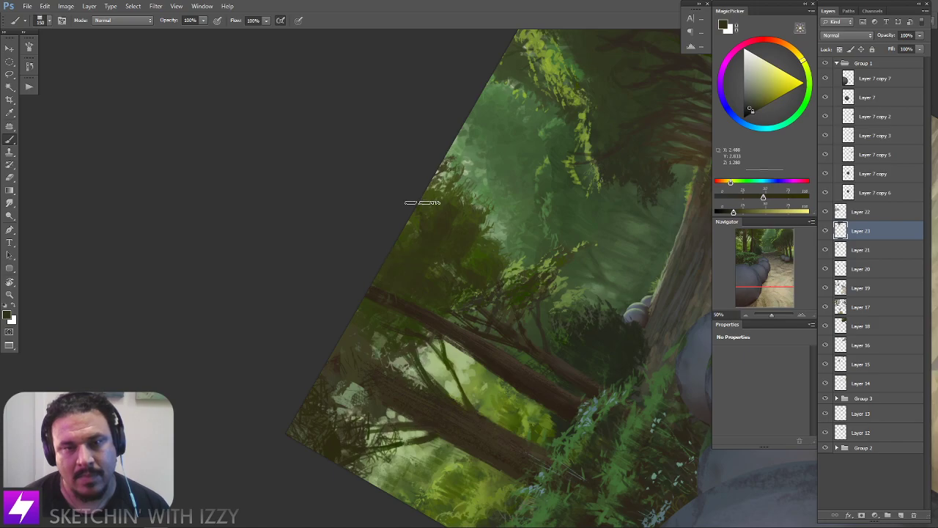
{"action": "key", "text": "bracketleft"}
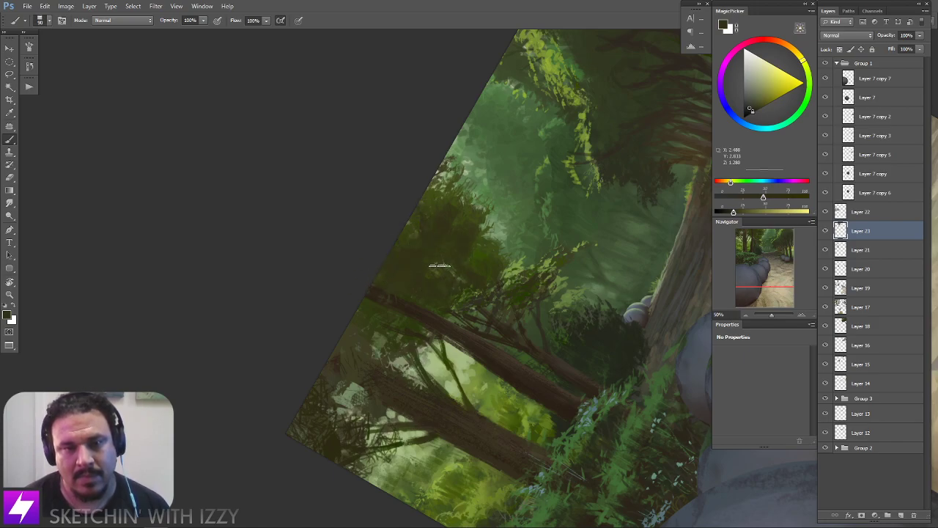
{"action": "key", "text": "Escape"}
{"action": "left_click_drag", "start_coordinate": [473, 274], "coordinate": [499, 254]}
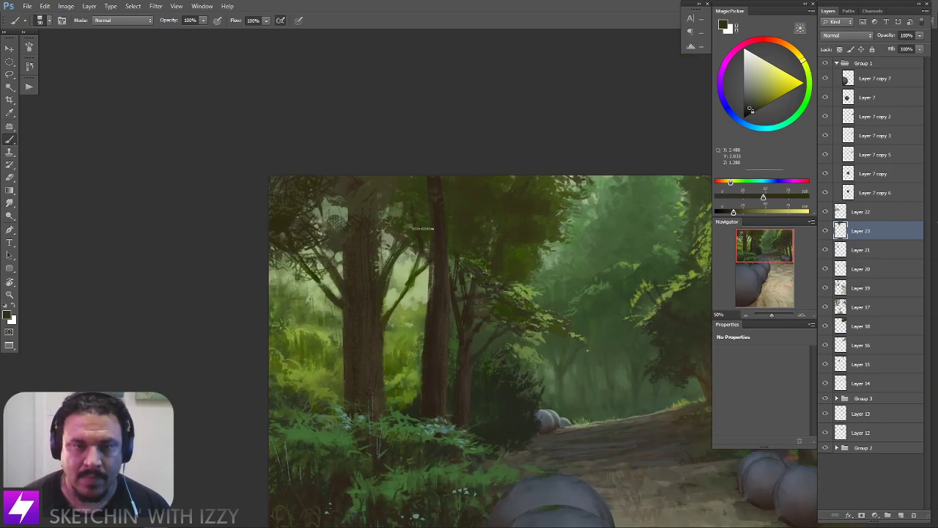
Choose a thin tapered 83 px brush preset and sample a dark brown from the small tree beside the second trunk
{"action": "right_click", "coordinate": [278, 254]}
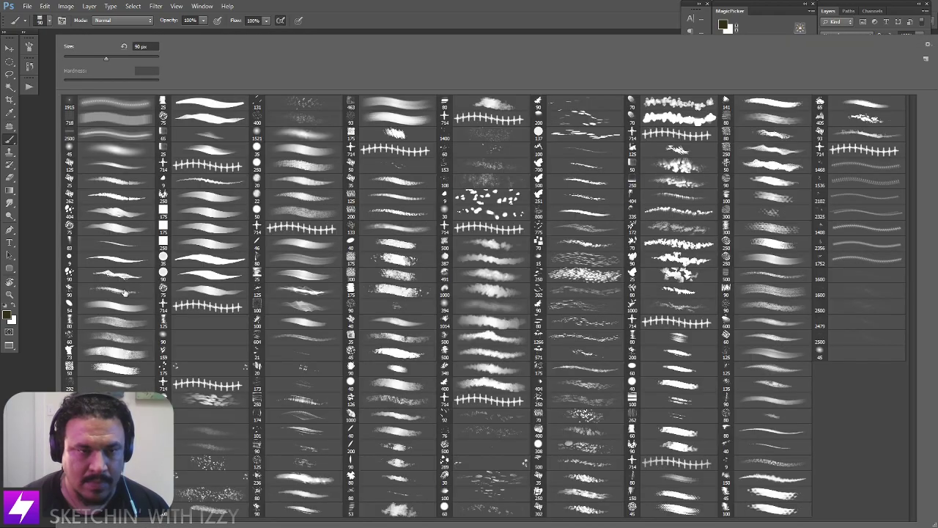
{"action": "double_click", "coordinate": [121, 243]}
{"action": "mouse_move", "coordinate": [533, 248]}
{"action": "left_mouse_down"}
{"action": "mouse_move", "coordinate": [496, 212]}
{"action": "mouse_move", "coordinate": [469, 257]}
{"action": "mouse_move", "coordinate": [450, 248]}
{"action": "left_mouse_up"}
{"action": "key", "text": "ctrl+plus"}
{"action": "left_click_drag", "start_coordinate": [452, 150], "coordinate": [435, 210]}
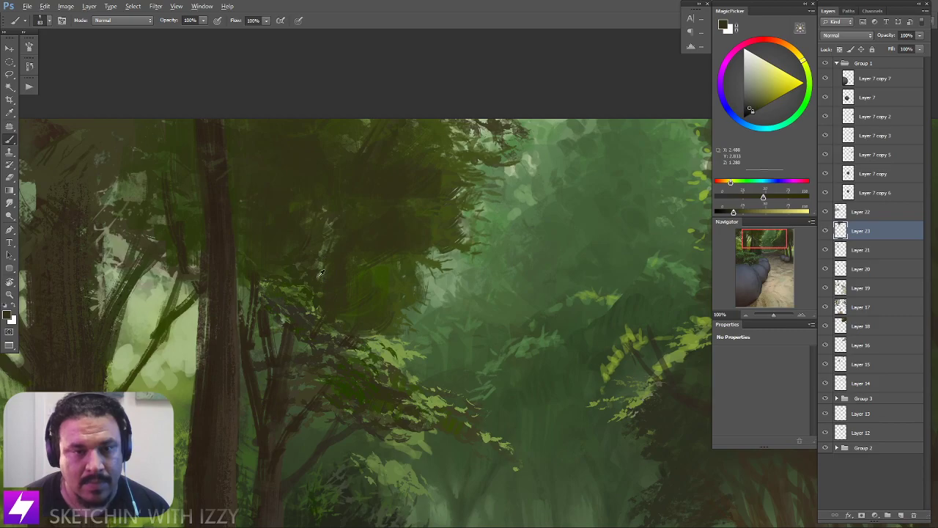
{"action": "left_click", "coordinate": [291, 320], "text": "alt"}
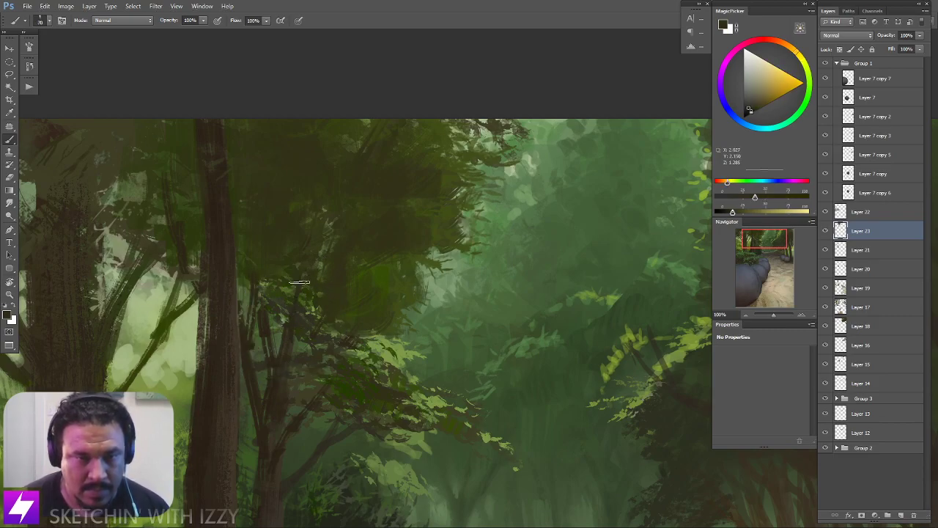
Paint thin dark brown branches reaching up from the small tree into the canopy, varying the brush between 45 and 60 px
{"action": "left_click_drag", "start_coordinate": [268, 296], "coordinate": [274, 265]}
{"action": "key", "text": "bracketleft"}
{"action": "key", "text": "bracketleft"}
{"action": "key", "text": "bracketleft"}
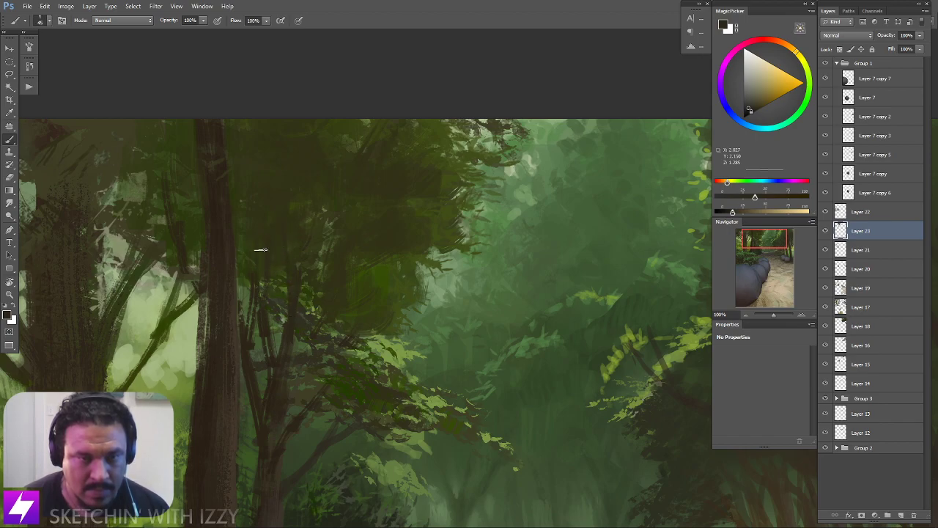
{"action": "key", "text": "bracketright"}
{"action": "key", "text": "bracketright"}
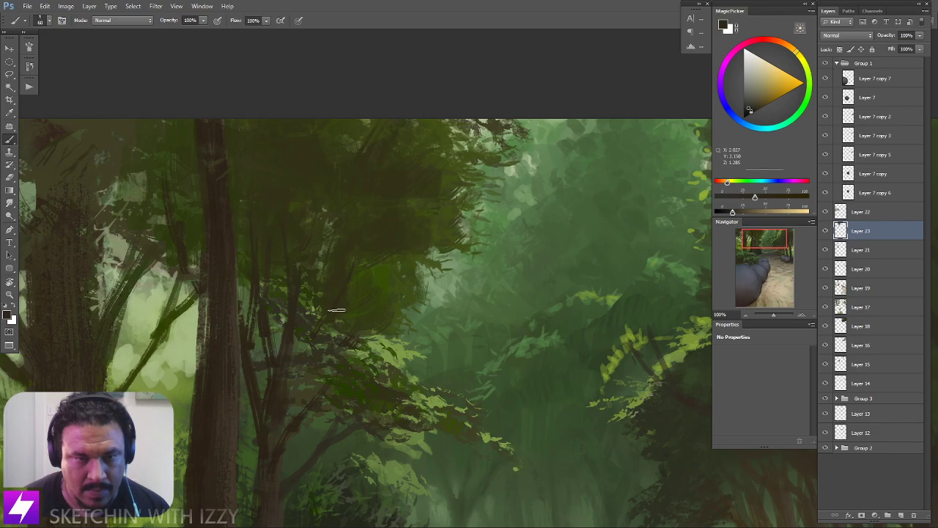
{"action": "left_click_drag", "start_coordinate": [293, 361], "coordinate": [358, 267]}
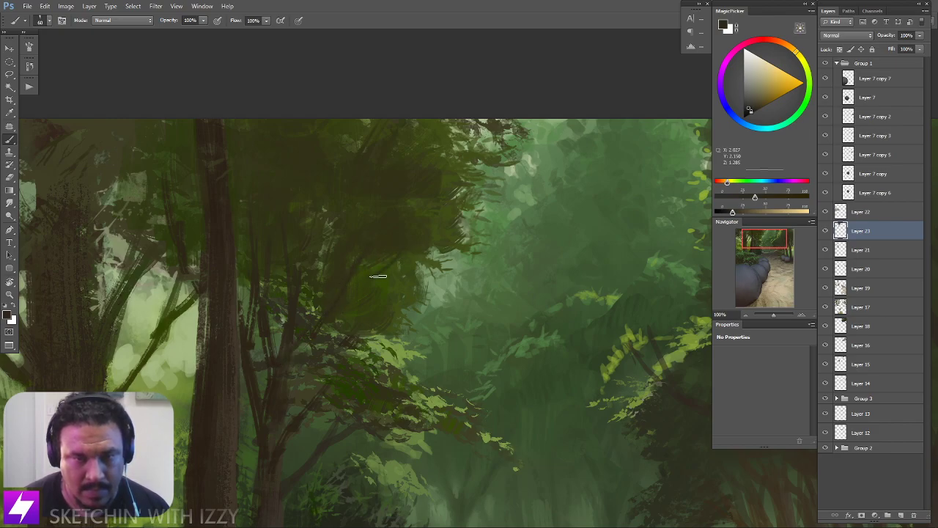
Reduce the brush to about 40 px and refine the small tree's lower branches and trunk with dark brown strokes
{"action": "scroll", "coordinate": [353, 267], "scroll_direction": "down", "scroll_amount": 3}
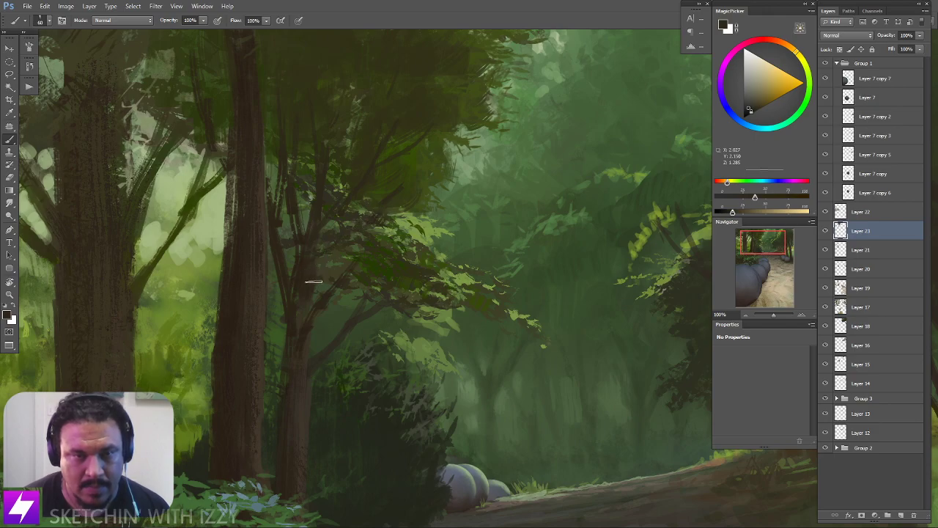
{"action": "left_click_drag", "start_coordinate": [353, 256], "coordinate": [376, 190]}
{"action": "mouse_move", "coordinate": [326, 278]}
{"action": "left_mouse_down"}
{"action": "mouse_move", "coordinate": [345, 281]}
{"action": "mouse_move", "coordinate": [347, 226]}
{"action": "left_mouse_up"}
{"action": "key", "text": "bracketleft"}
{"action": "key", "text": "bracketleft"}
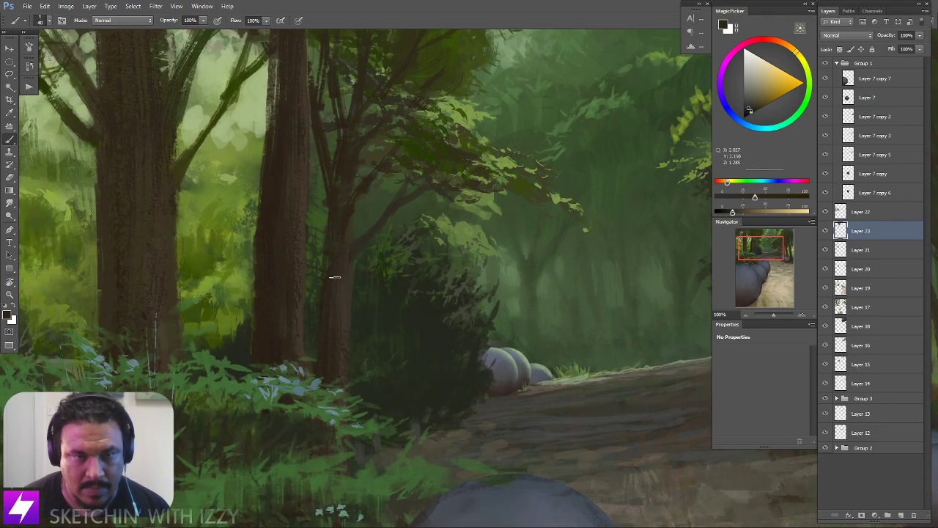
{"action": "left_click_drag", "start_coordinate": [340, 307], "coordinate": [366, 265]}
Sample a warmer brown from the small tree's trunk and paint fine branches between the leaves of its overhanging foliage
{"action": "left_click", "coordinate": [363, 247], "text": "alt"}
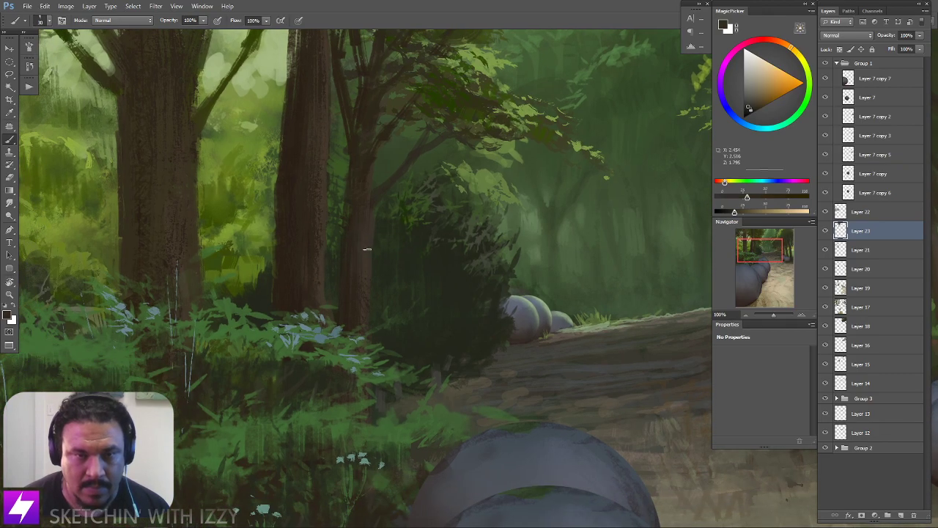
{"action": "mouse_move", "coordinate": [393, 190]}
{"action": "left_mouse_down"}
{"action": "mouse_move", "coordinate": [396, 228]}
{"action": "mouse_move", "coordinate": [363, 291]}
{"action": "left_mouse_up"}
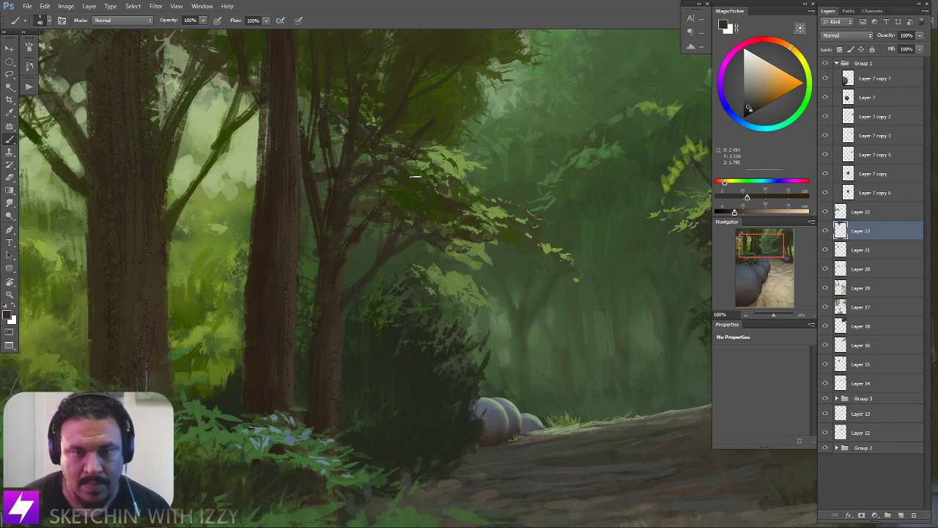
{"action": "left_click_drag", "start_coordinate": [405, 171], "coordinate": [441, 247]}
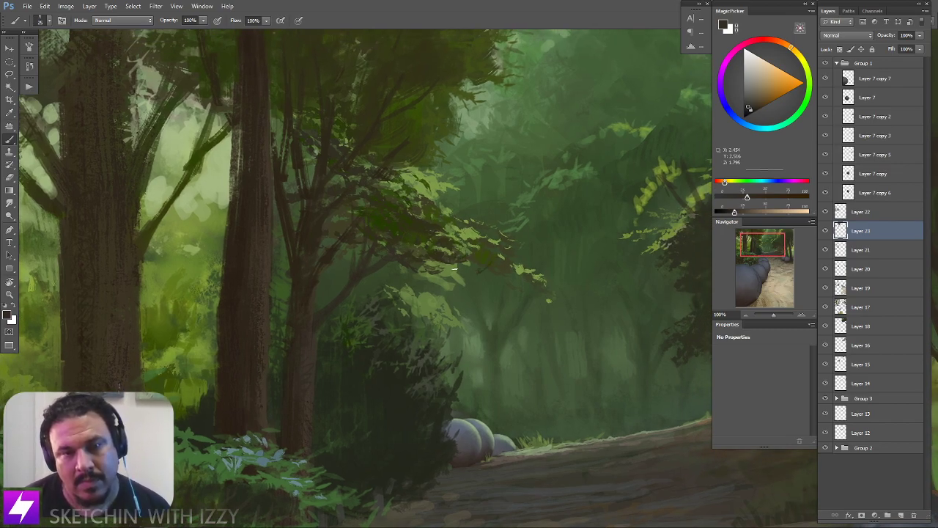
Tilt the canvas, paint fine twigs at the tip of the overhanging branch, and return the canvas to upright
{"action": "key", "text": "r"}
{"action": "mouse_move", "coordinate": [481, 274]}
{"action": "left_mouse_down"}
{"action": "mouse_move", "coordinate": [471, 262]}
{"action": "mouse_move", "coordinate": [476, 194]}
{"action": "left_mouse_up"}
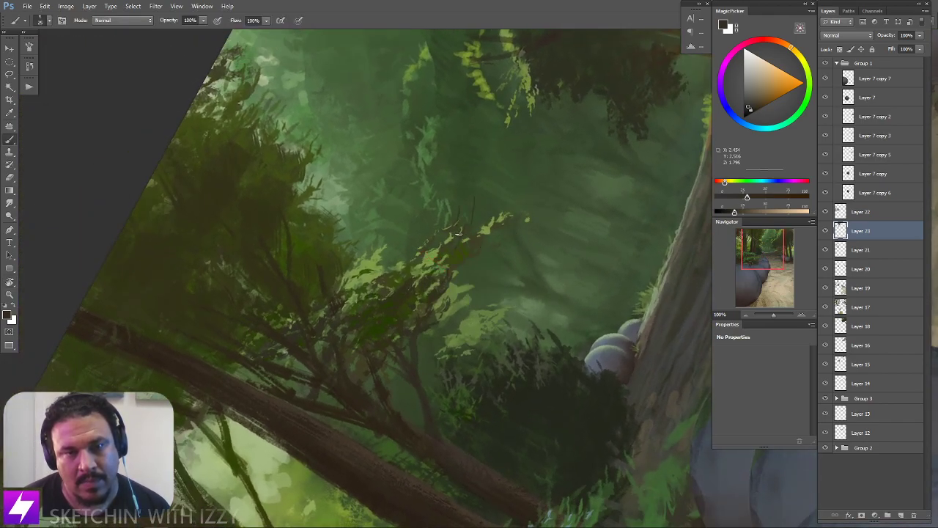
{"action": "key", "text": "Escape"}
{"action": "key", "text": "ctrl+minus"}
{"action": "left_click_drag", "start_coordinate": [404, 253], "coordinate": [433, 378]}
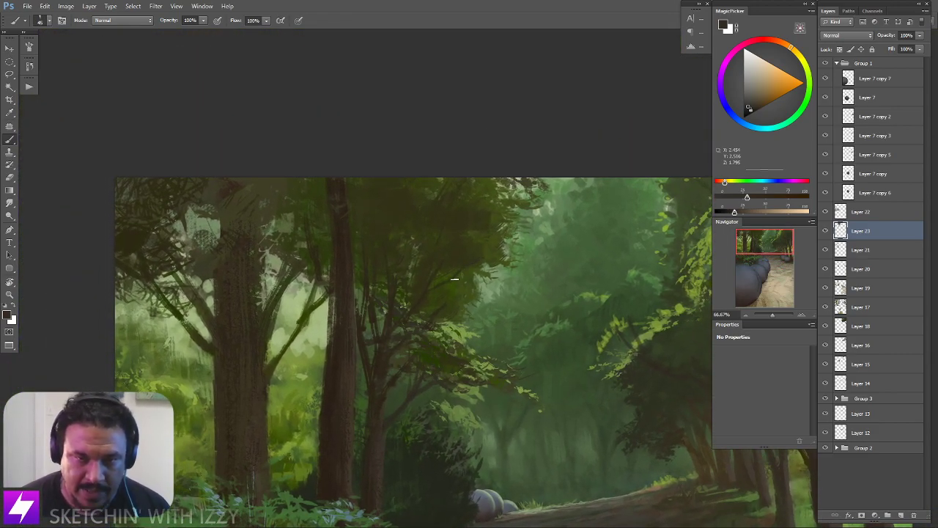
Examine the whole forest path composition at reduced zoom, both upright and tilted
{"action": "key", "text": "ctrl+minus"}
{"action": "left_click_drag", "start_coordinate": [527, 353], "coordinate": [458, 258]}
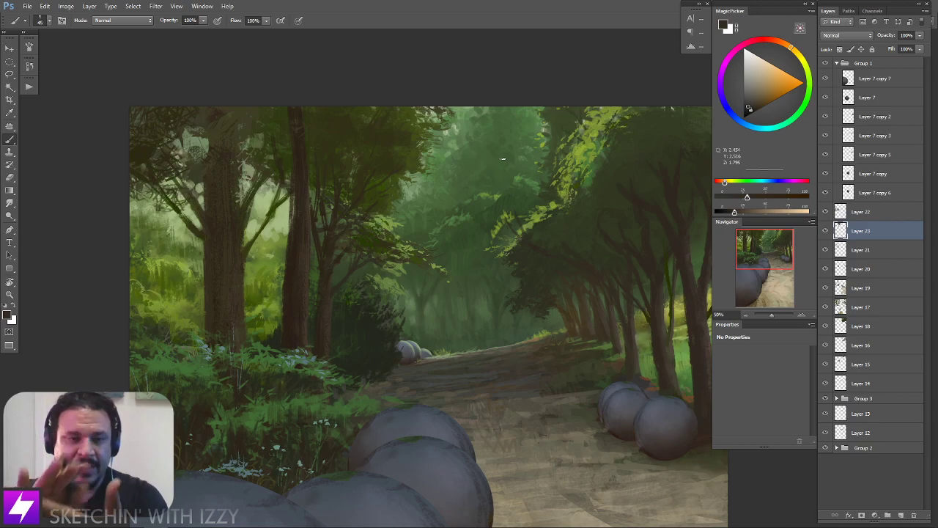
{"action": "left_click_drag", "start_coordinate": [393, 289], "coordinate": [343, 295]}
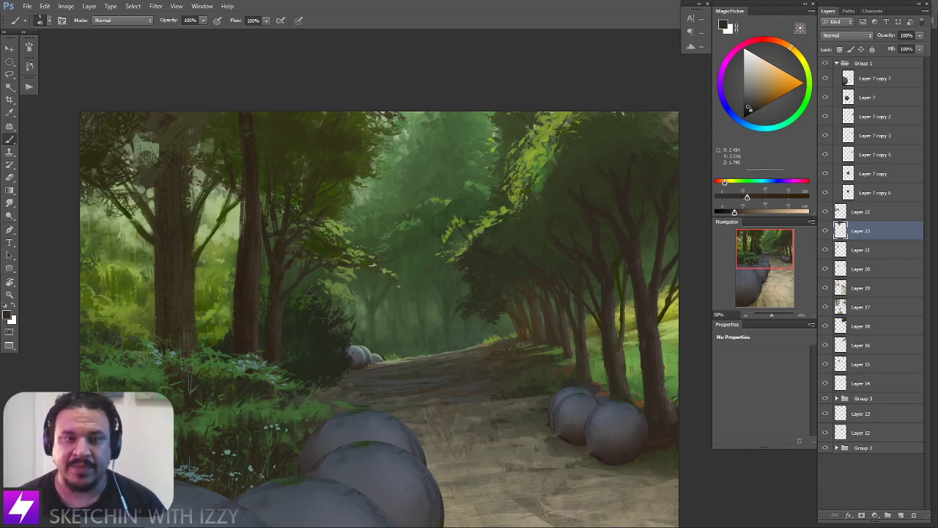
{"action": "key", "text": "r"}
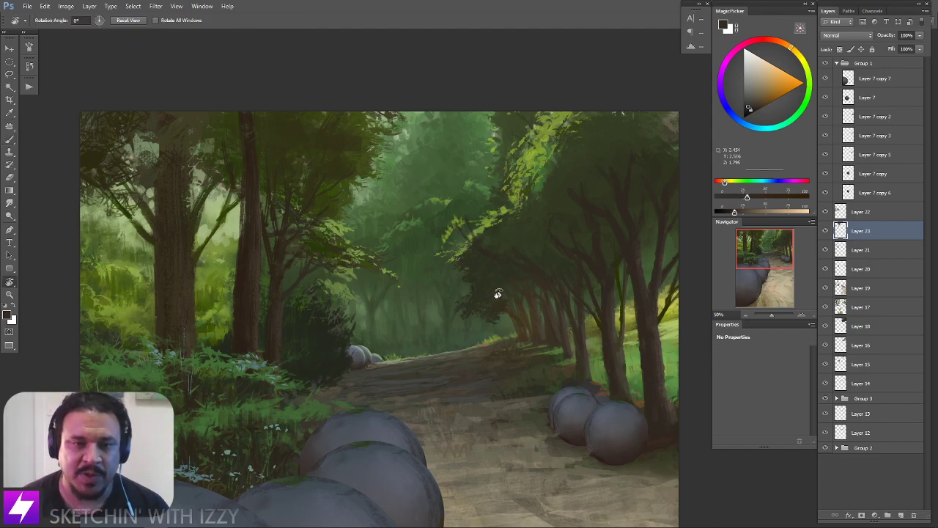
{"action": "mouse_move", "coordinate": [505, 341]}
{"action": "left_mouse_down"}
{"action": "mouse_move", "coordinate": [494, 360]}
{"action": "mouse_move", "coordinate": [578, 271]}
{"action": "mouse_move", "coordinate": [571, 225]}
{"action": "left_mouse_up"}
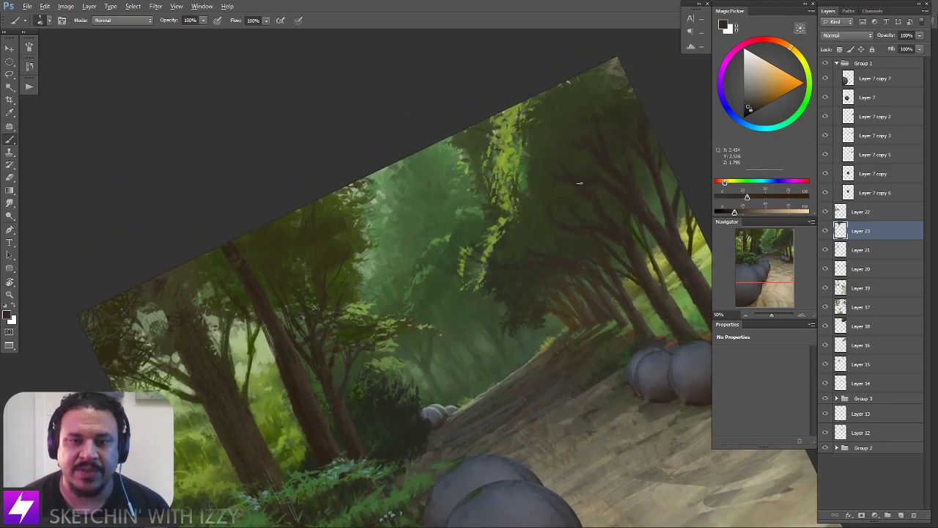
{"action": "left_click_drag", "start_coordinate": [600, 239], "coordinate": [539, 249]}
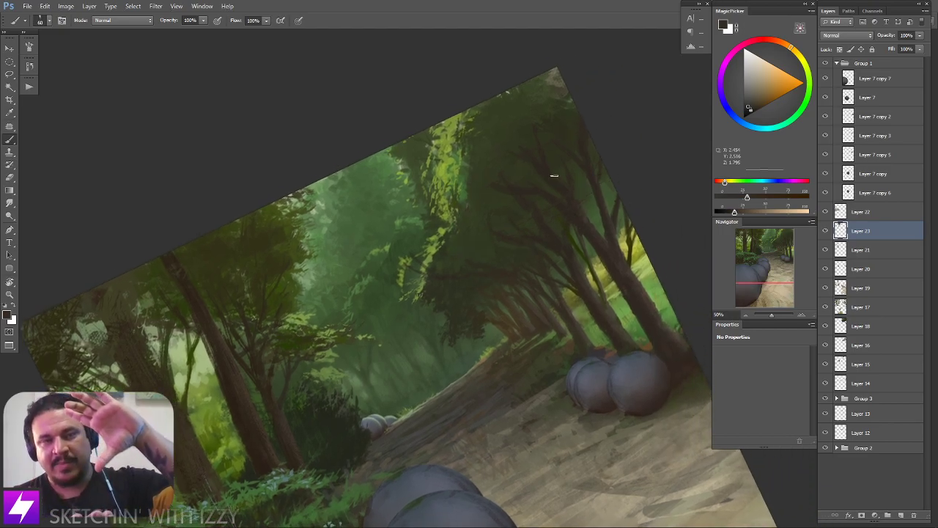
{"action": "mouse_move", "coordinate": [439, 217]}
{"action": "left_mouse_down"}
{"action": "mouse_move", "coordinate": [448, 266]}
{"action": "mouse_move", "coordinate": [429, 262]}
{"action": "mouse_move", "coordinate": [482, 254]}
{"action": "mouse_move", "coordinate": [441, 256]}
{"action": "mouse_move", "coordinate": [480, 274]}
{"action": "left_mouse_up"}
Tilt the canvas, sample a dark olive green from the canopy, and paint foliage over the top of the second trunk
{"action": "key", "text": "r"}
{"action": "left_click_drag", "start_coordinate": [535, 240], "coordinate": [501, 208]}
{"action": "left_click_drag", "start_coordinate": [462, 275], "coordinate": [463, 242]}
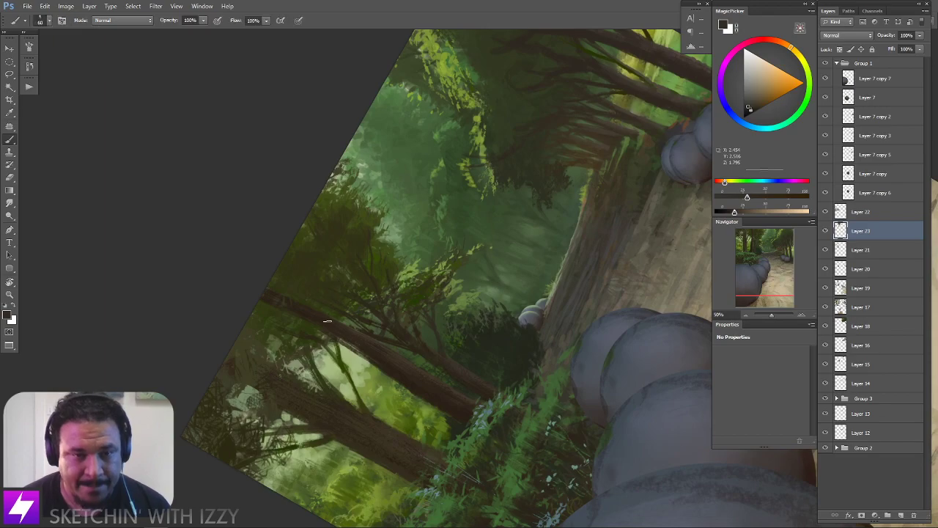
{"action": "left_click", "coordinate": [297, 278], "text": "alt"}
{"action": "left_click_drag", "start_coordinate": [266, 297], "coordinate": [278, 301]}
{"action": "left_click_drag", "start_coordinate": [269, 390], "coordinate": [315, 310]}
Enlarge the brush to 300 px, paint broad dark olive foliage over the upper part of the left-side trees, and reset the canvas rotation
{"action": "key", "text": "bracketright"}
{"action": "key", "text": "bracketright"}
{"action": "key", "text": "bracketright"}
{"action": "key", "text": "bracketright"}
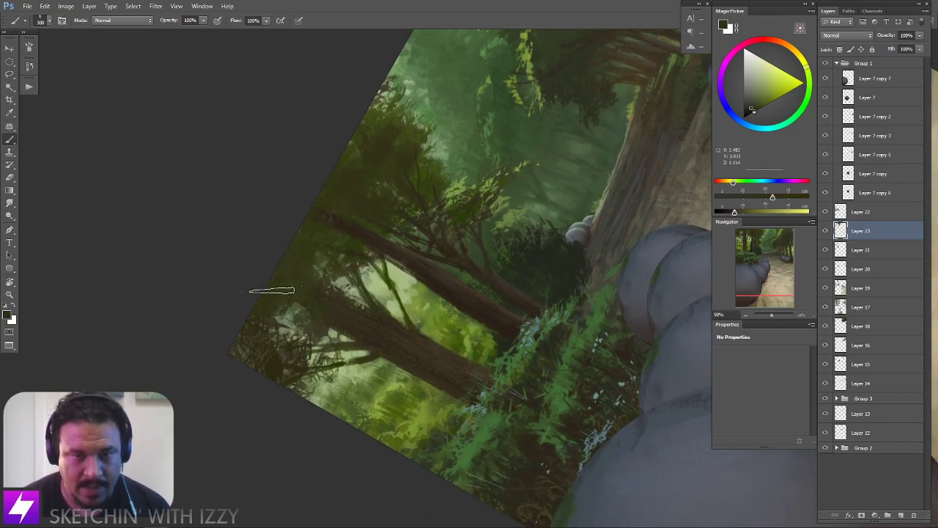
{"action": "left_click_drag", "start_coordinate": [500, 186], "coordinate": [433, 318]}
{"action": "left_click_drag", "start_coordinate": [508, 148], "coordinate": [432, 301]}
{"action": "key", "text": "Escape"}
{"action": "left_click_drag", "start_coordinate": [436, 248], "coordinate": [421, 281]}
Sample a yellow-green from the right-hand trees and paint bright leaves along the top edge of their canopy
{"action": "left_click", "coordinate": [449, 159], "text": "alt"}
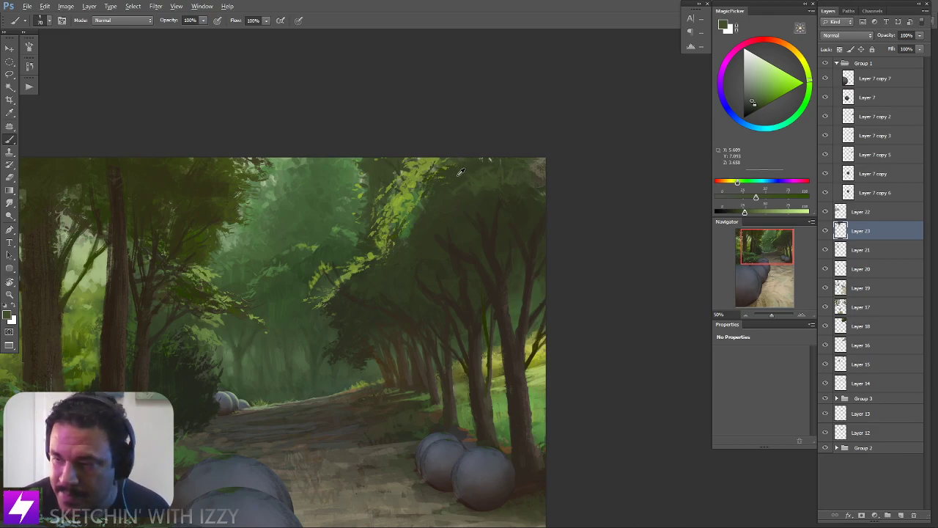
{"action": "left_click", "coordinate": [485, 198], "text": "alt"}
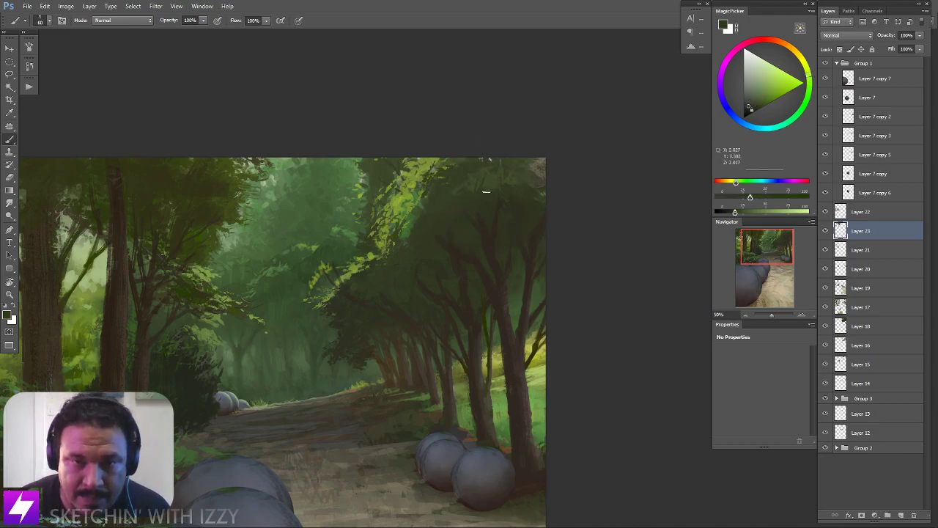
{"action": "key", "text": "r"}
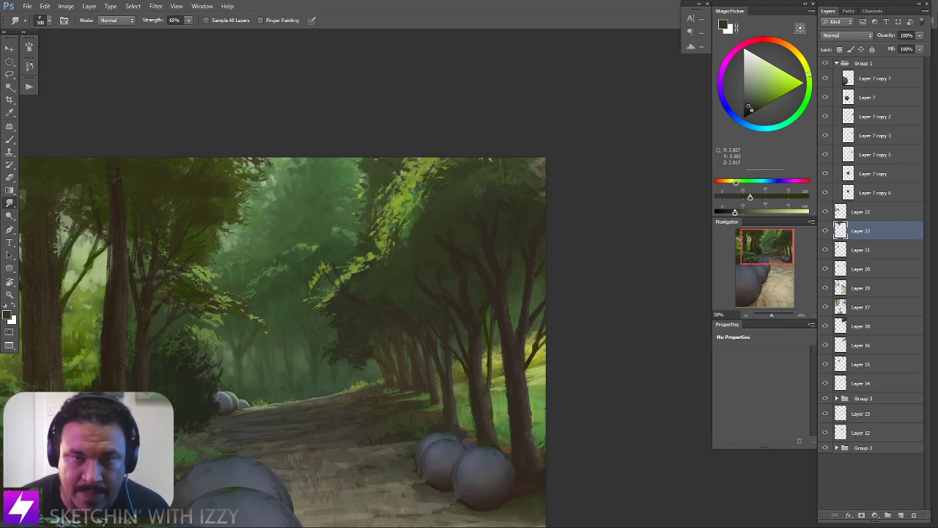
{"action": "left_click_drag", "start_coordinate": [415, 226], "coordinate": [455, 239]}
{"action": "key", "text": "b"}
{"action": "left_click", "coordinate": [488, 176], "text": "alt"}
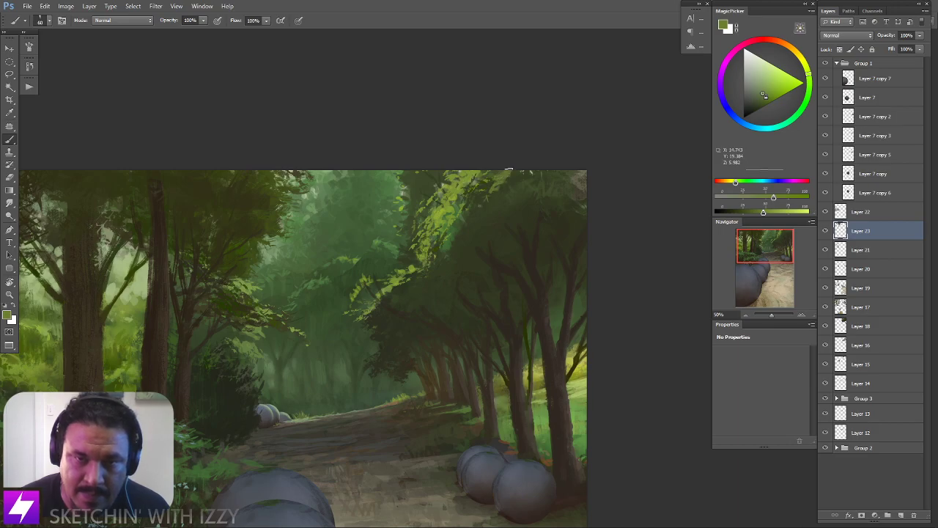
Examine the whole painting zoomed out to judge the bright leaves on the right-hand canopy
{"action": "key", "text": "ctrl+minus"}
{"action": "key", "text": "ctrl+minus"}
{"action": "left_click_drag", "start_coordinate": [402, 285], "coordinate": [363, 321]}
{"action": "left_click_drag", "start_coordinate": [413, 240], "coordinate": [441, 288]}
{"action": "left_click_drag", "start_coordinate": [481, 245], "coordinate": [460, 267]}
{"action": "left_click_drag", "start_coordinate": [516, 242], "coordinate": [499, 250]}
{"action": "key", "text": "ctrl+plus"}
{"action": "key", "text": "ctrl+plus"}
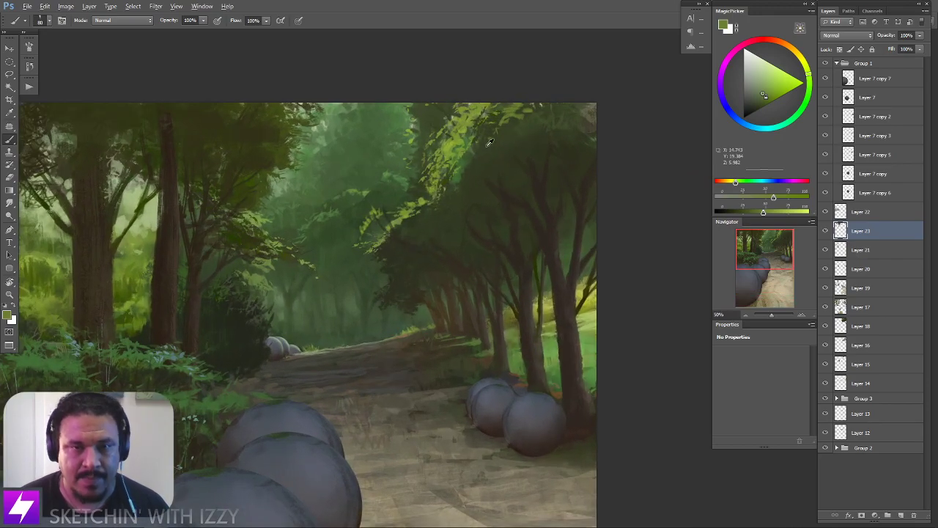
Sample a dark green and paint over the bright leaves at the top of the right-hand canopy with a 175 px brush
{"action": "left_click", "coordinate": [487, 119], "text": "alt"}
{"action": "mouse_move", "coordinate": [487, 116]}
{"action": "left_mouse_down"}
{"action": "mouse_move", "coordinate": [467, 167]}
{"action": "mouse_move", "coordinate": [453, 171]}
{"action": "mouse_move", "coordinate": [467, 130]}
{"action": "mouse_move", "coordinate": [497, 100]}
{"action": "mouse_move", "coordinate": [491, 124]}
{"action": "mouse_move", "coordinate": [529, 116]}
{"action": "left_mouse_up"}
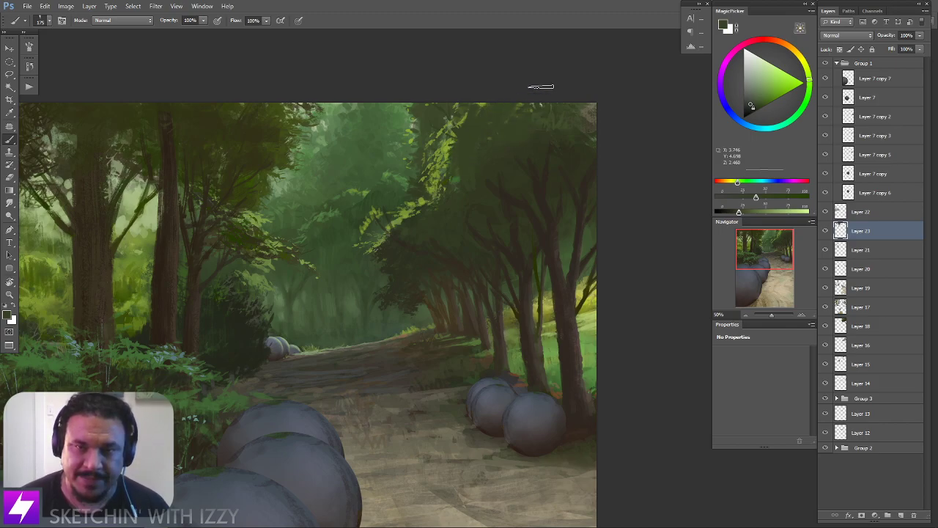
{"action": "left_click_drag", "start_coordinate": [457, 140], "coordinate": [467, 107]}
Sample a slightly darker green from the right-hand canopy and trim back the yellow-green highlights along its inner edge
{"action": "left_click", "coordinate": [489, 123], "text": "alt"}
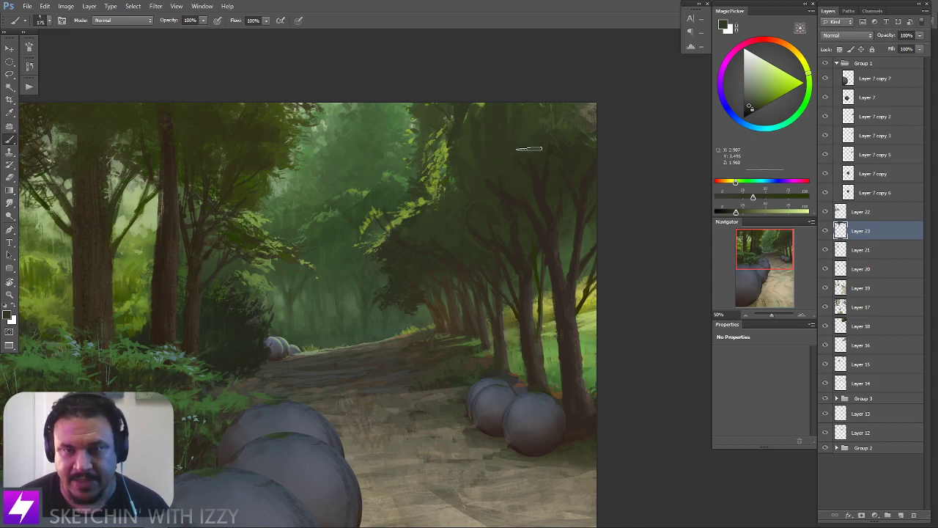
{"action": "mouse_move", "coordinate": [577, 208]}
{"action": "left_mouse_down"}
{"action": "mouse_move", "coordinate": [580, 252]}
{"action": "mouse_move", "coordinate": [590, 245]}
{"action": "left_mouse_up"}
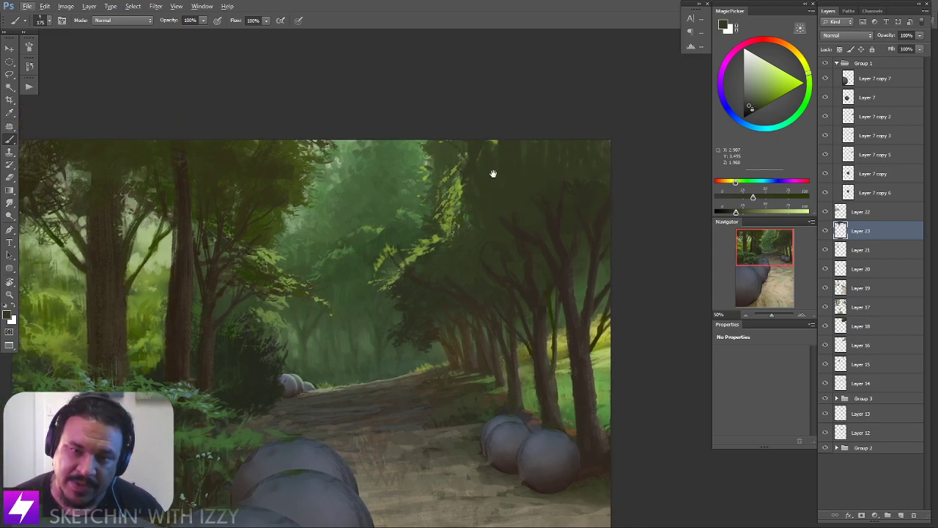
{"action": "left_click_drag", "start_coordinate": [497, 163], "coordinate": [513, 181]}
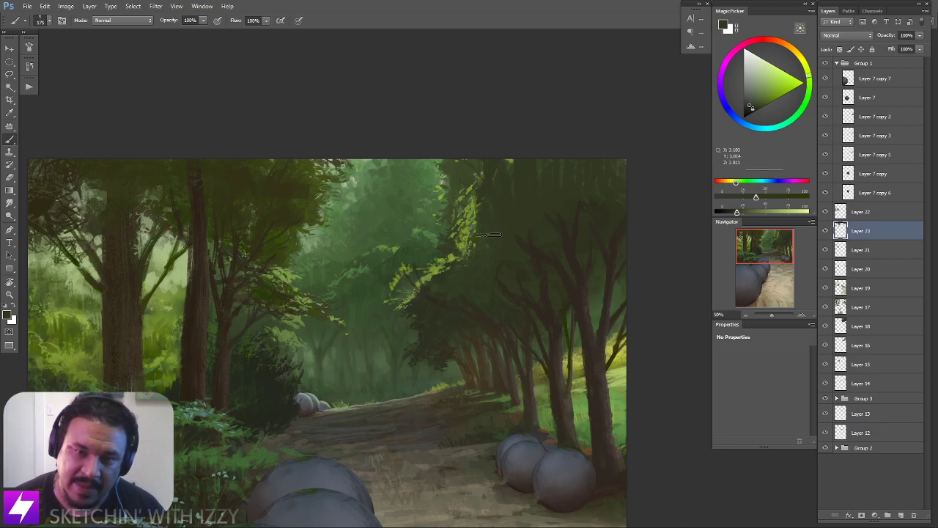
{"action": "mouse_move", "coordinate": [486, 212]}
{"action": "left_mouse_down"}
{"action": "mouse_move", "coordinate": [468, 229]}
{"action": "mouse_move", "coordinate": [486, 218]}
{"action": "mouse_move", "coordinate": [458, 247]}
{"action": "mouse_move", "coordinate": [474, 221]}
{"action": "mouse_move", "coordinate": [456, 224]}
{"action": "mouse_move", "coordinate": [469, 202]}
{"action": "left_mouse_up"}
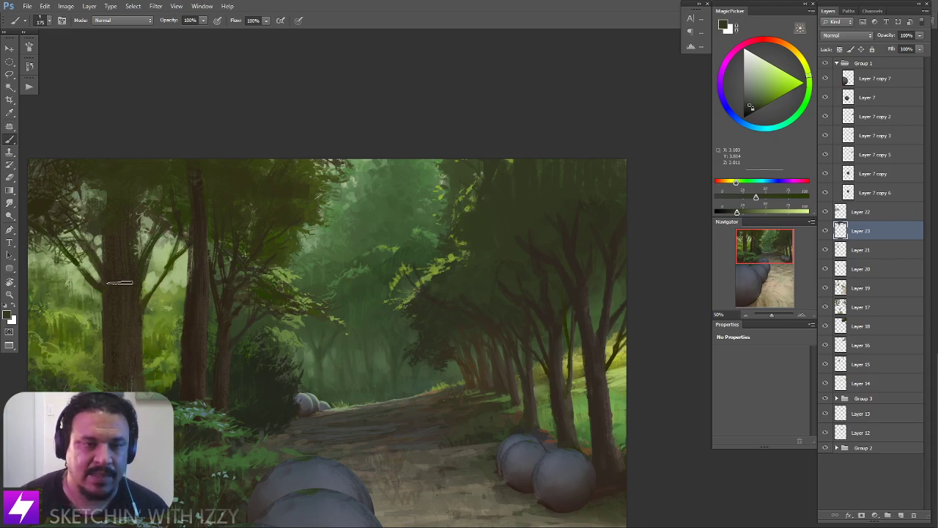
Switch to a 175 px textured brush, choose a saturated olive green and paint broad leaf strokes across the upper right-hand canopy, enlarging the brush to 250 px
{"action": "right_click", "coordinate": [294, 334]}
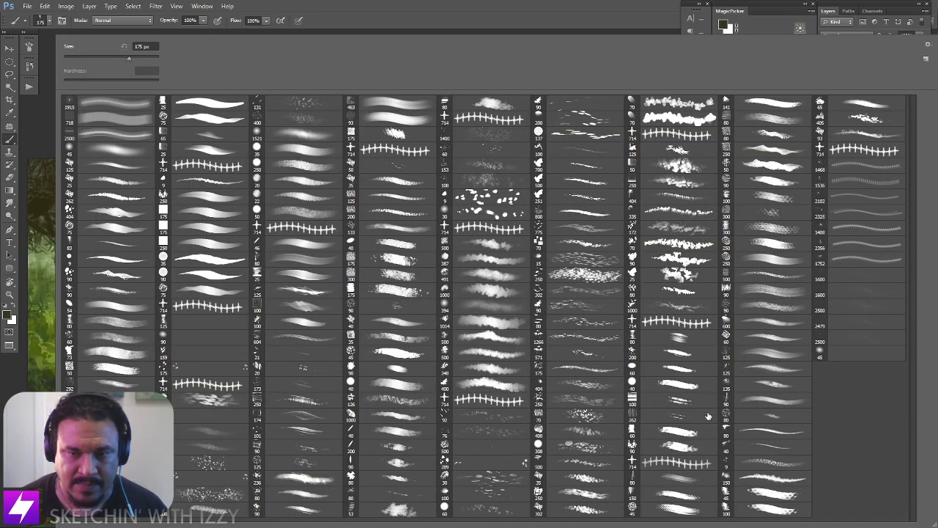
{"action": "double_click", "coordinate": [683, 349]}
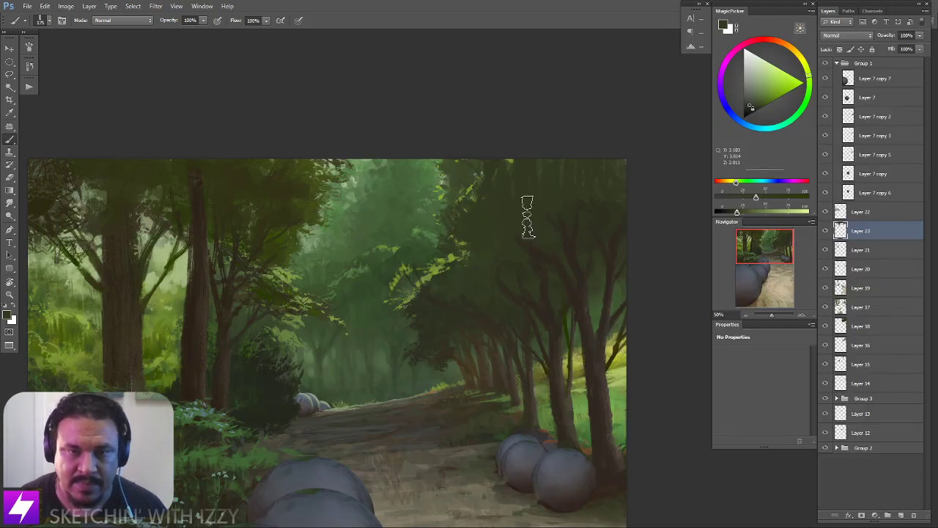
{"action": "left_click", "coordinate": [759, 107]}
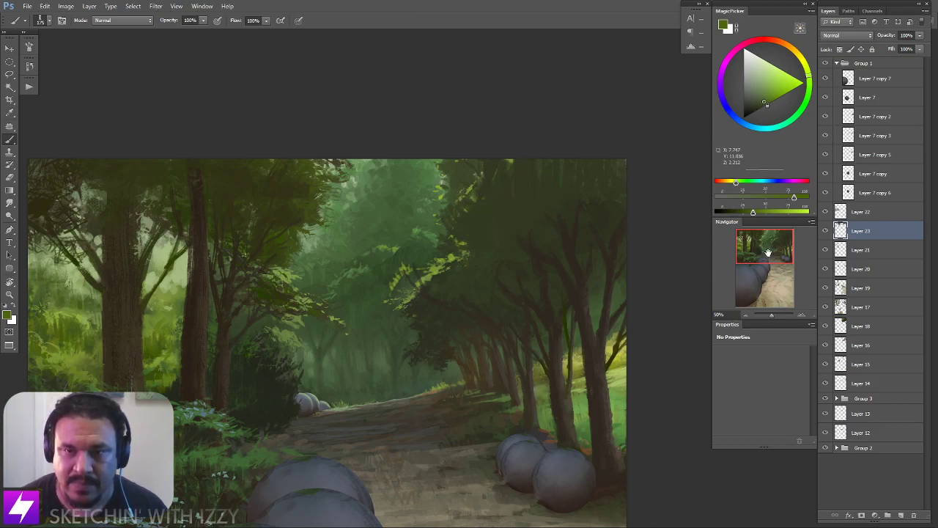
{"action": "left_click", "coordinate": [744, 210]}
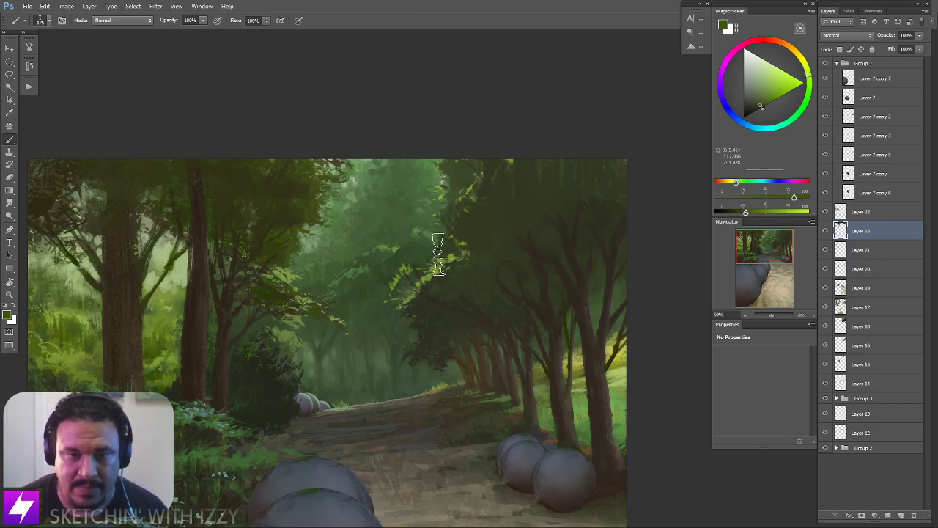
{"action": "left_click_drag", "start_coordinate": [471, 208], "coordinate": [477, 228]}
{"action": "key", "text": "bracketright"}
{"action": "key", "text": "bracketright"}
{"action": "key", "text": "bracketright"}
{"action": "key", "text": "bracketright"}
{"action": "key", "text": "bracketright"}
{"action": "key", "text": "bracketleft"}
{"action": "key", "text": "bracketleft"}
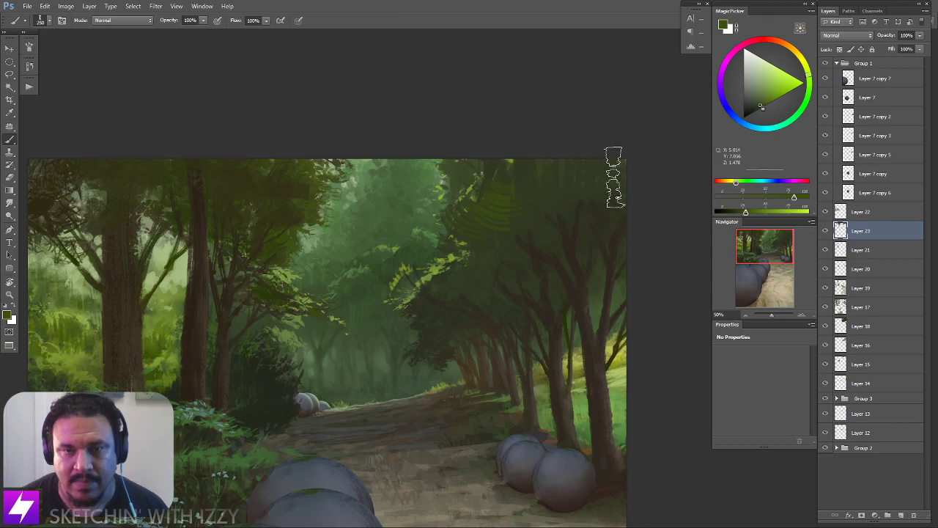
Smudge the olive-green strokes across the upper right-hand canopy with a 250 px brush to blend them into the dark foliage
{"action": "key", "text": "r"}
{"action": "key", "text": "bracketright"}
{"action": "key", "text": "bracketright"}
{"action": "key", "text": "bracketright"}
{"action": "mouse_move", "coordinate": [580, 227]}
{"action": "left_mouse_down"}
{"action": "mouse_move", "coordinate": [550, 233]}
{"action": "mouse_move", "coordinate": [545, 194]}
{"action": "mouse_move", "coordinate": [565, 153]}
{"action": "mouse_move", "coordinate": [503, 205]}
{"action": "mouse_move", "coordinate": [512, 202]}
{"action": "mouse_move", "coordinate": [528, 220]}
{"action": "mouse_move", "coordinate": [513, 166]}
{"action": "mouse_move", "coordinate": [485, 224]}
{"action": "left_mouse_up"}
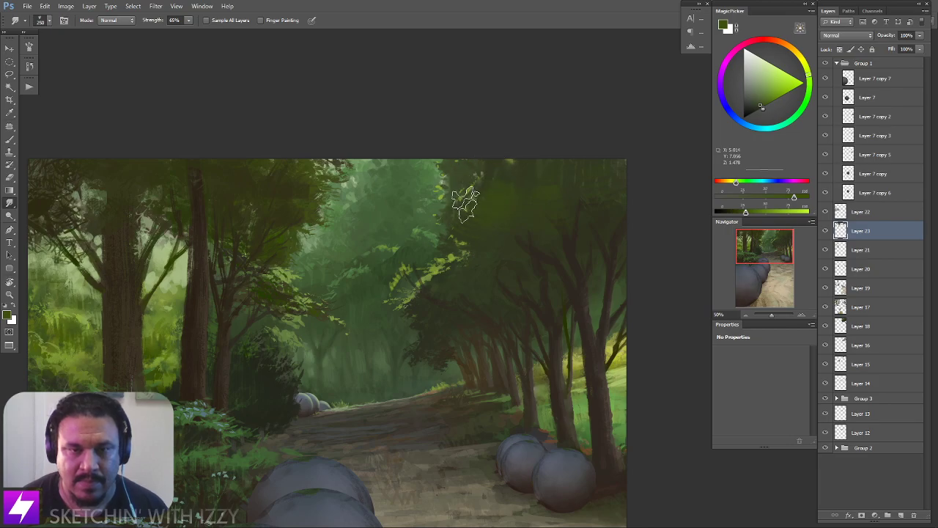
Sample a yellow-green from the leaf highlights and paint bright leaves along the upper inner edge of the right-hand canopy with a 100 to 125 px leaf brush
{"action": "key", "text": "b"}
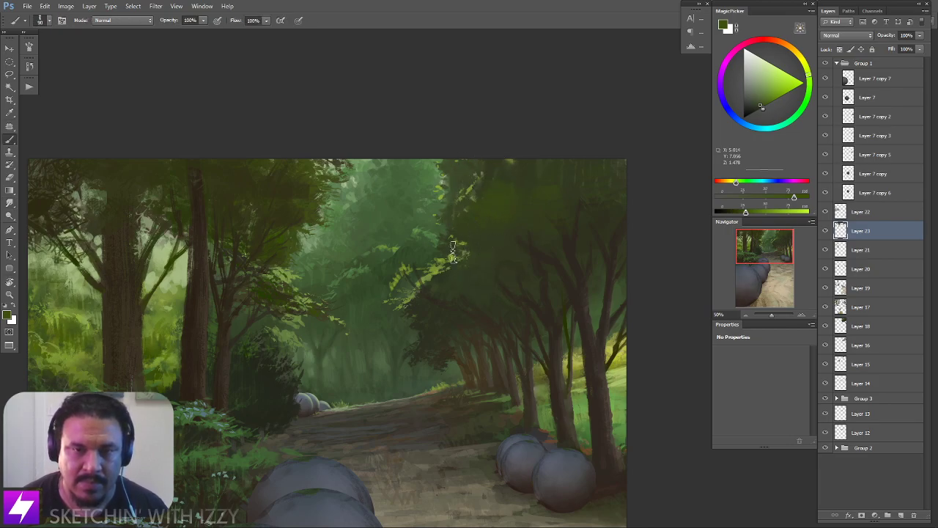
{"action": "left_click", "coordinate": [452, 256], "text": "alt"}
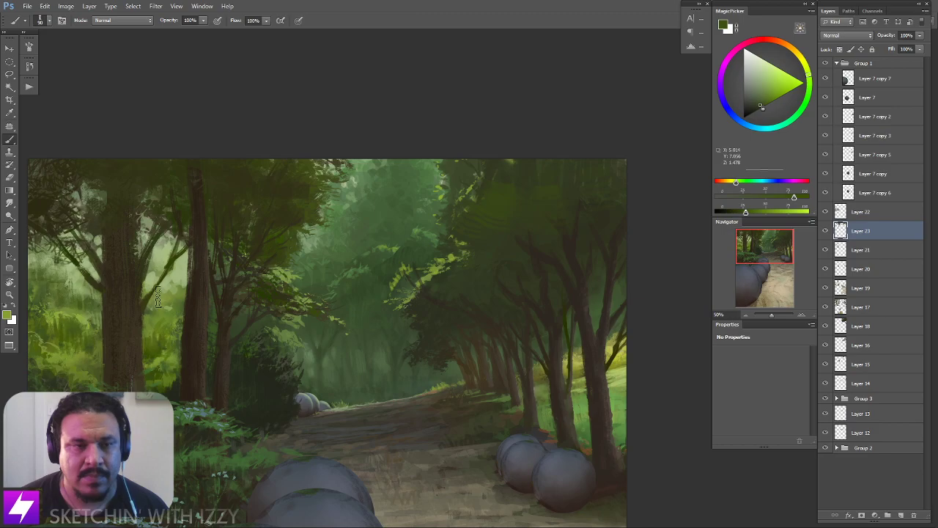
{"action": "right_click", "coordinate": [137, 282]}
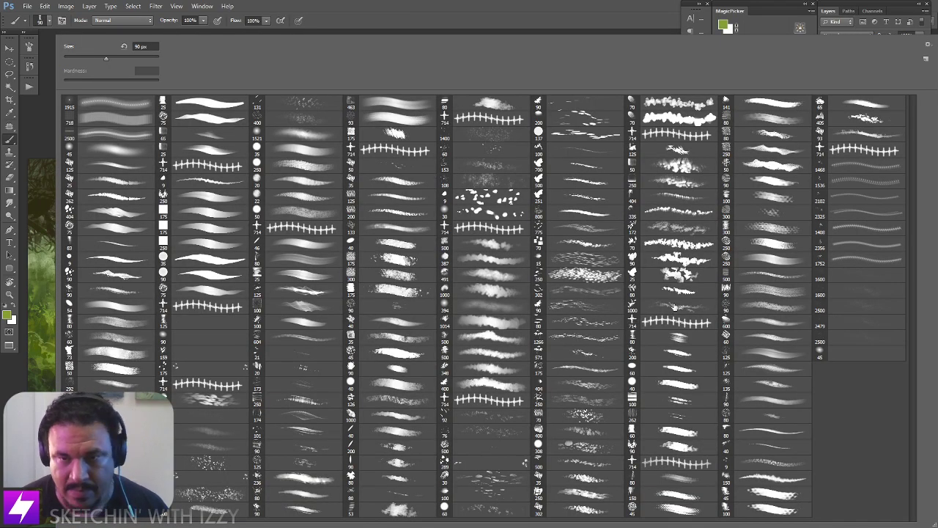
{"action": "double_click", "coordinate": [674, 304]}
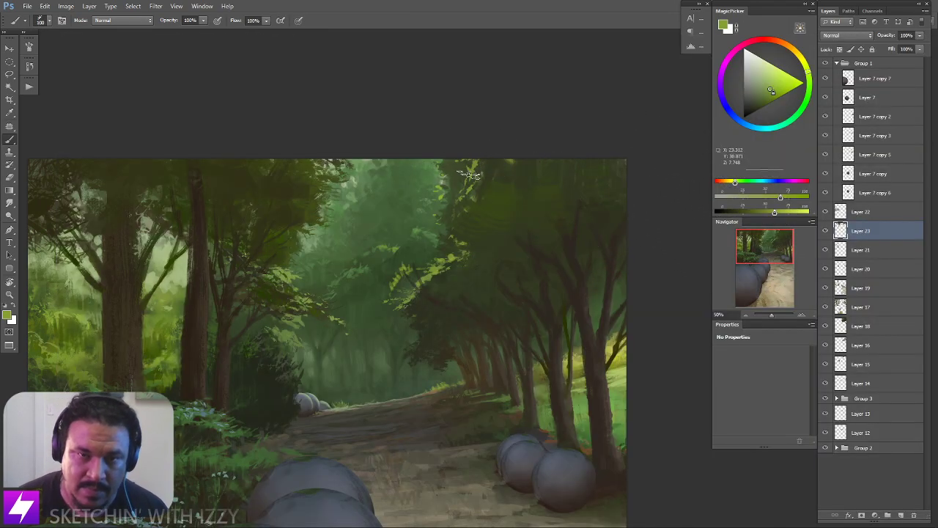
{"action": "left_click_drag", "start_coordinate": [457, 186], "coordinate": [478, 160]}
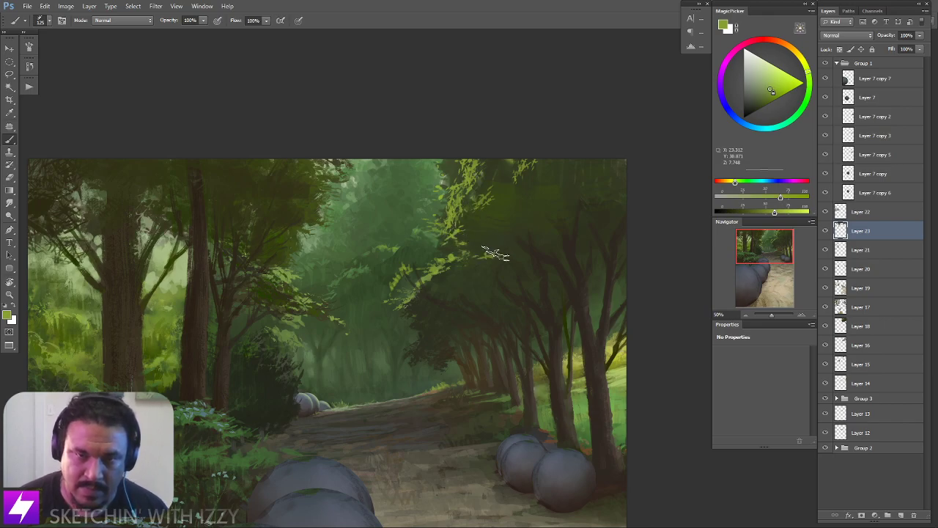
{"action": "left_click_drag", "start_coordinate": [501, 218], "coordinate": [520, 193]}
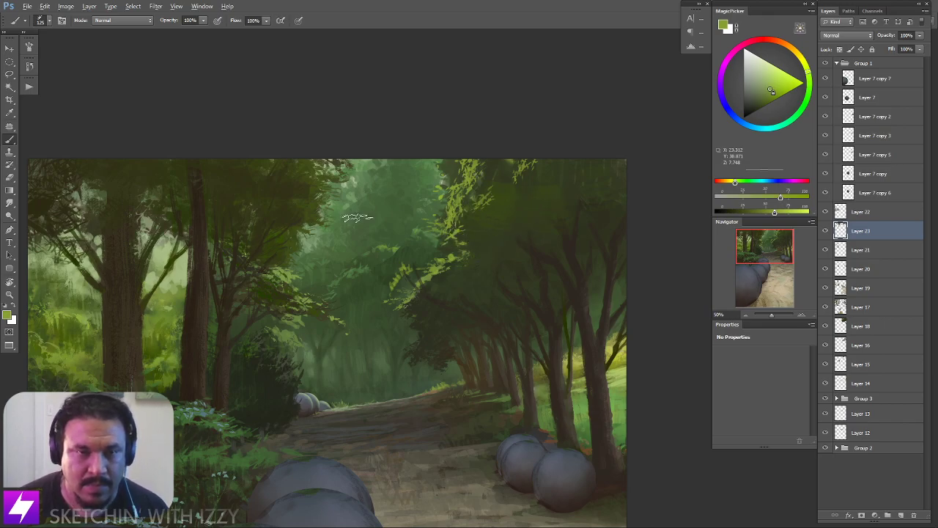
Sample a dark green from the right-hand canopy and break up the inner side of the bright leaves, enlarging the leaf brush to 200 px
{"action": "left_click", "coordinate": [517, 214], "text": "alt"}
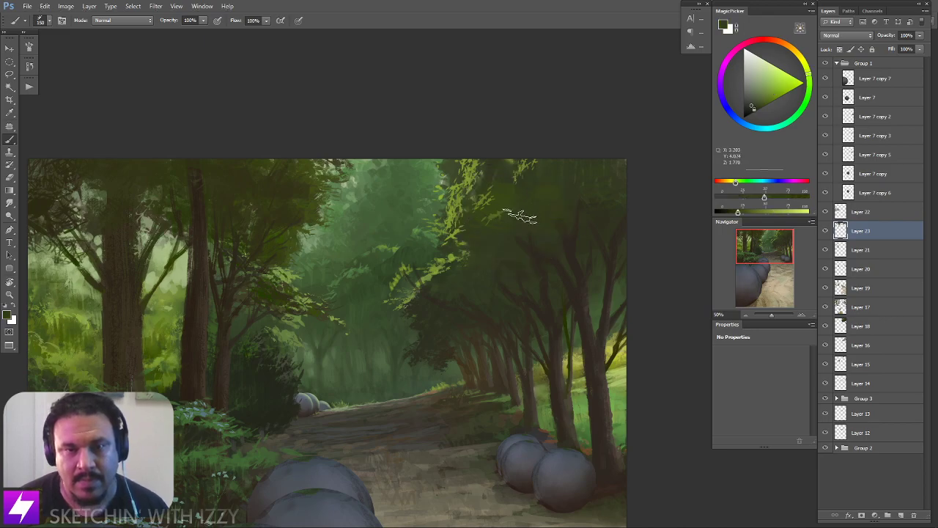
{"action": "left_click_drag", "start_coordinate": [530, 316], "coordinate": [486, 297]}
{"action": "mouse_move", "coordinate": [467, 205]}
{"action": "left_mouse_down"}
{"action": "mouse_move", "coordinate": [484, 266]}
{"action": "mouse_move", "coordinate": [497, 268]}
{"action": "left_mouse_up"}
{"action": "key", "text": "bracketright"}
{"action": "key", "text": "bracketright"}
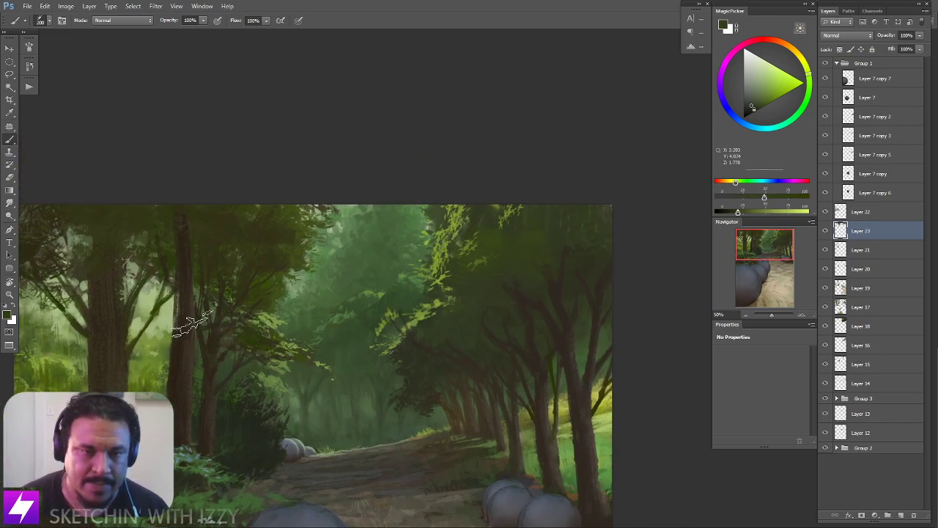
{"action": "right_click", "coordinate": [180, 330]}
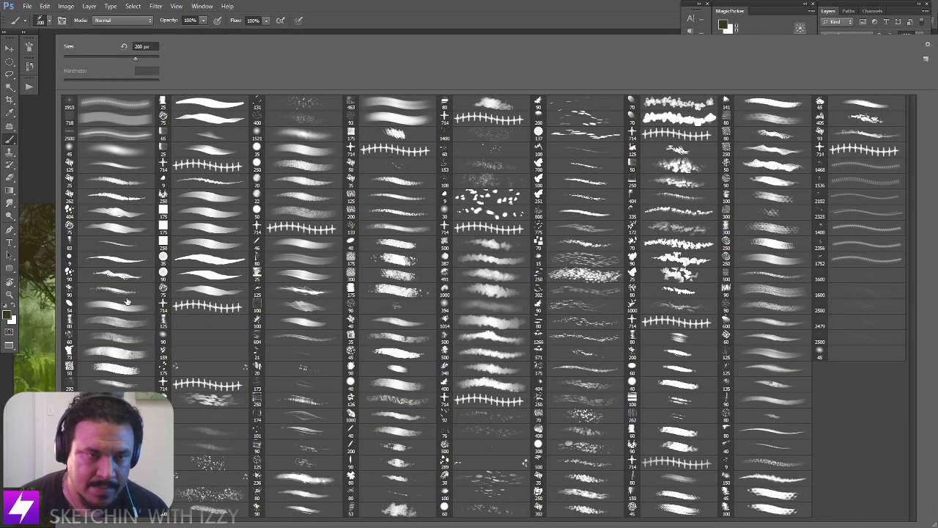
{"action": "key", "text": "Escape"}
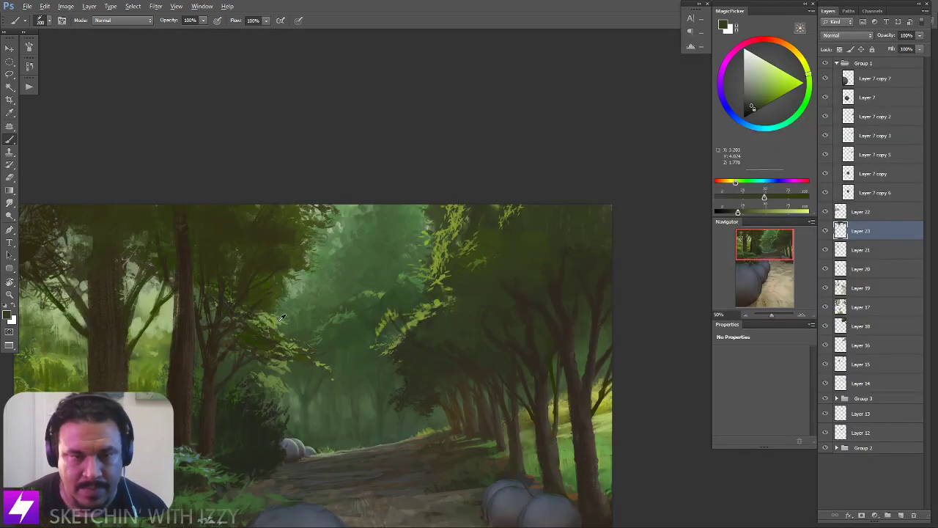
Sample a light green from the left-hand tree's leaves and add leaf clusters at the top of the right-hand canopy with a 150 px brush
{"action": "left_click", "coordinate": [288, 315], "text": "alt"}
{"action": "key", "text": "bracketleft"}
{"action": "key", "text": "bracketleft"}
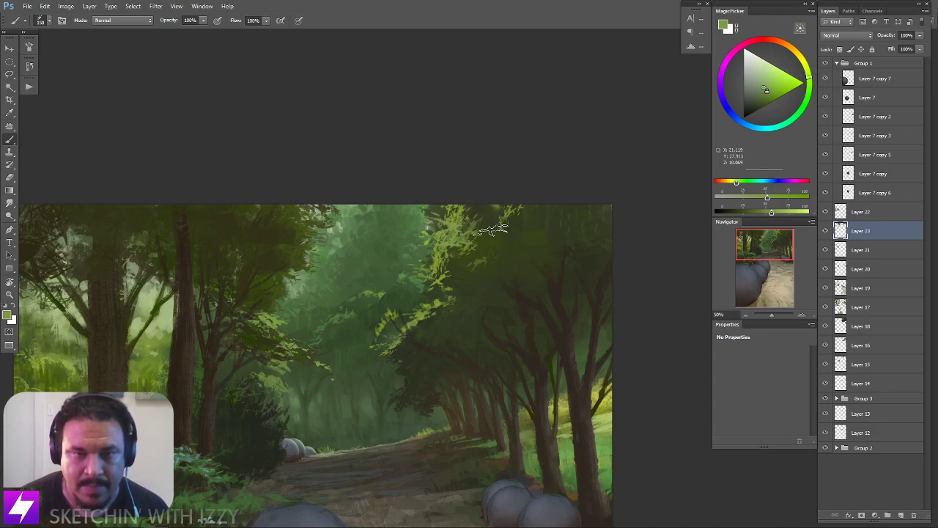
Switch to a 90 px foliage brush, sample a dark olive green and paint over parts of the bright leaves at the right-hand canopy's top
{"action": "right_click", "coordinate": [220, 332]}
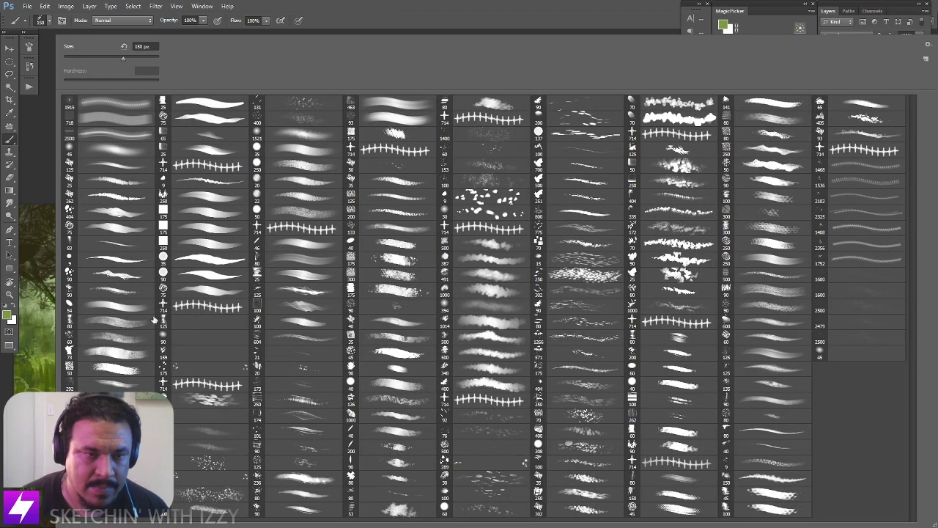
{"action": "double_click", "coordinate": [126, 299]}
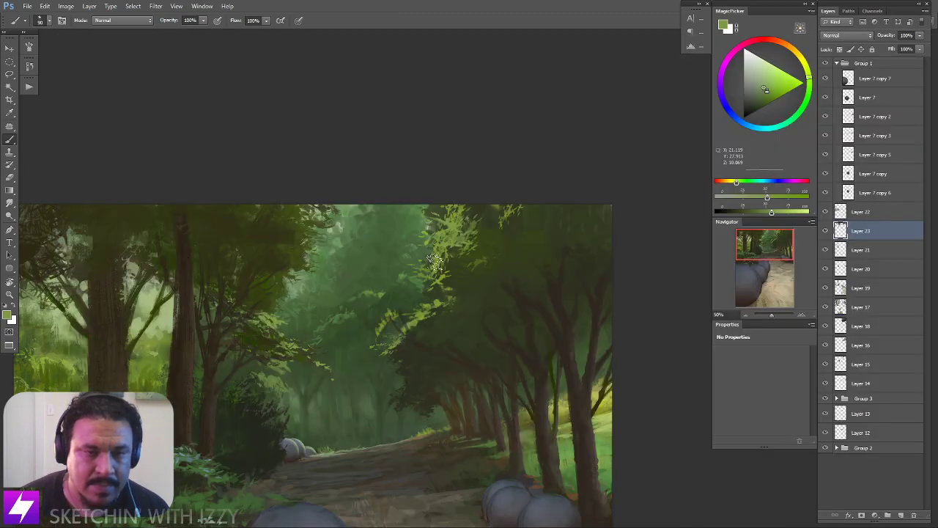
{"action": "left_click", "coordinate": [478, 248], "text": "alt"}
{"action": "key", "text": "bracketright"}
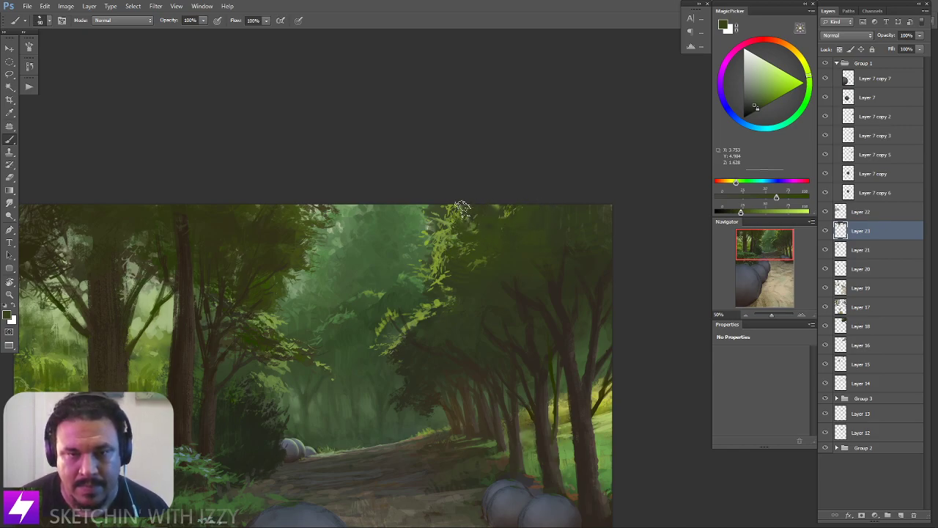
Examine the whole painting zoomed out and flipped horizontally to judge the balance of the canopy highlights
{"action": "key", "text": "ctrl+minus"}
{"action": "key", "text": "ctrl+minus"}
{"action": "left_click_drag", "start_coordinate": [528, 492], "coordinate": [621, 303]}
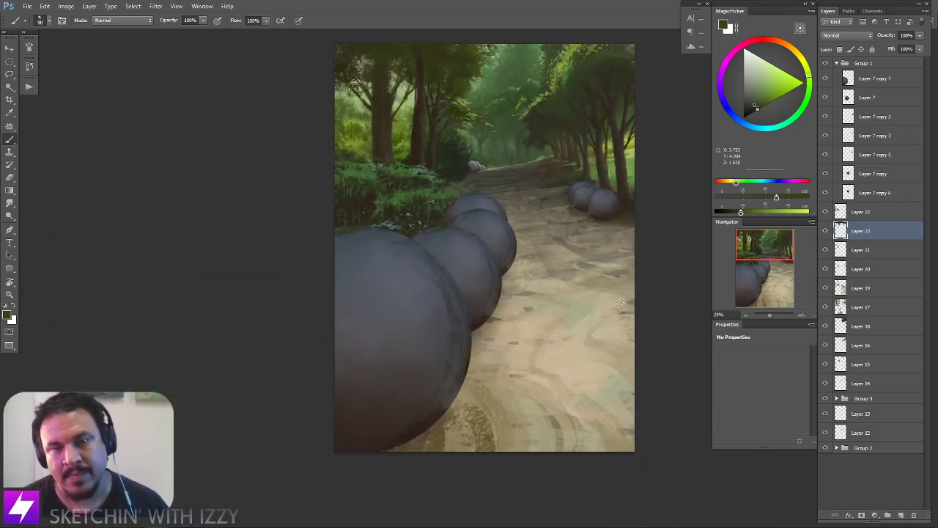
{"action": "key", "text": "ctrl+minus"}
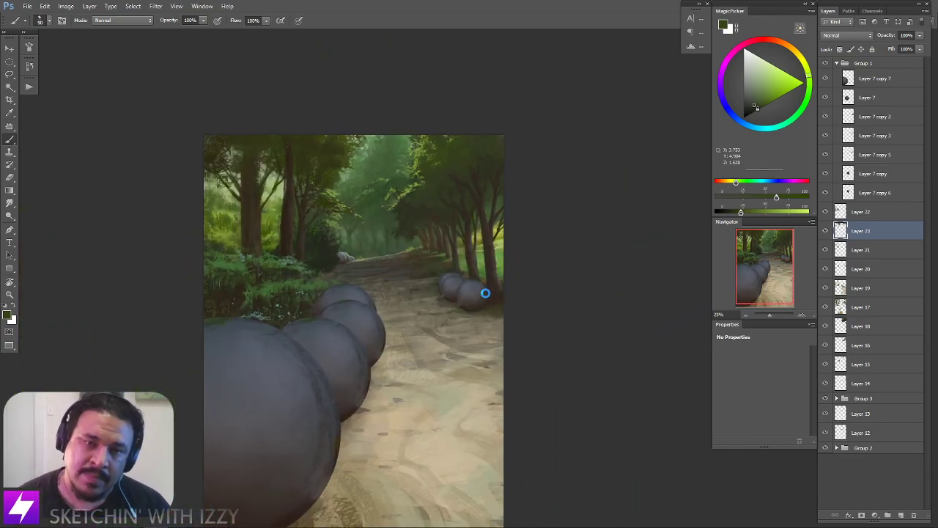
{"action": "key", "text": "ctrl+shift+h"}
{"action": "left_click_drag", "start_coordinate": [399, 263], "coordinate": [521, 325]}
{"action": "key", "text": "ctrl+plus"}
{"action": "key", "text": "ctrl+plus"}
{"action": "key", "text": "ctrl+shift+h"}
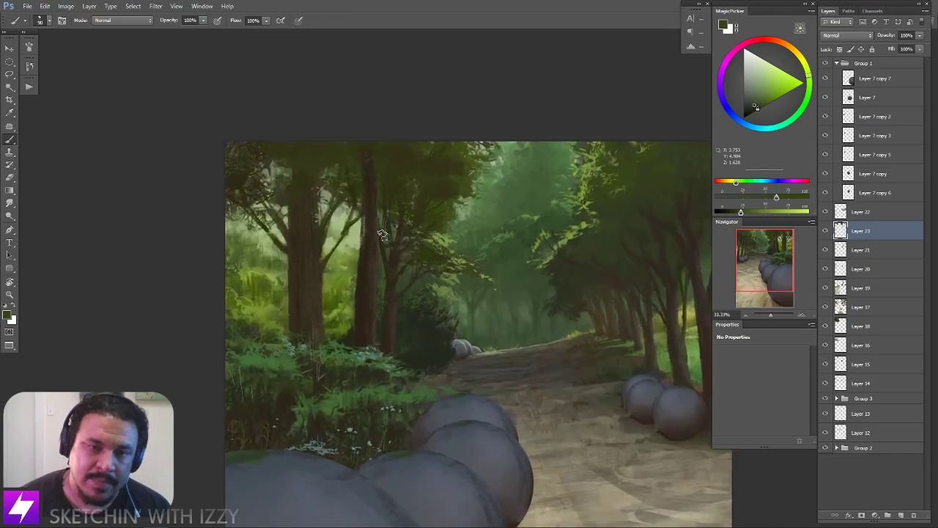
{"action": "key", "text": "ctrl+shift+h"}
Sample a dark green from the mirrored canopy and trim the yellow-green highlights along its inner edge with a 70 px brush
{"action": "key", "text": "ctrl+plus"}
{"action": "left_click", "coordinate": [418, 269], "text": "alt"}
{"action": "key", "text": "bracketleft"}
{"action": "key", "text": "bracketleft"}
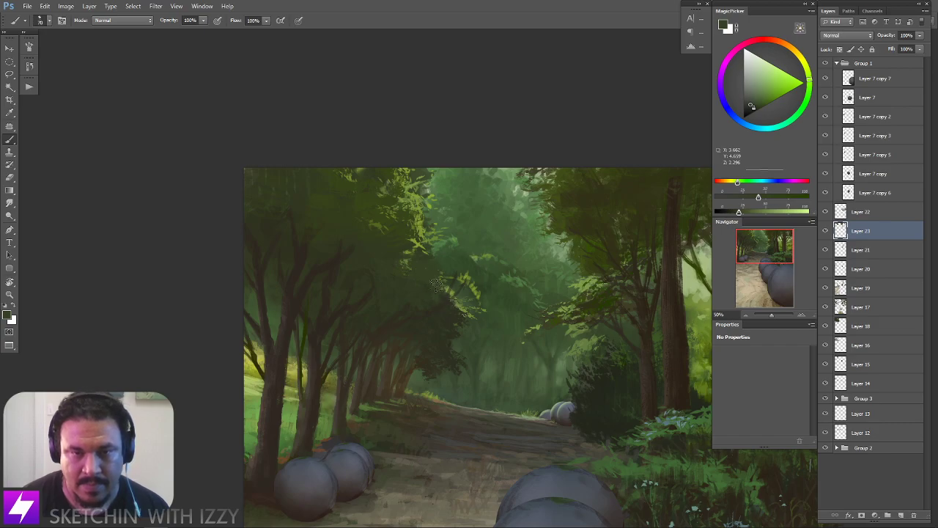
{"action": "left_click_drag", "start_coordinate": [638, 417], "coordinate": [551, 397]}
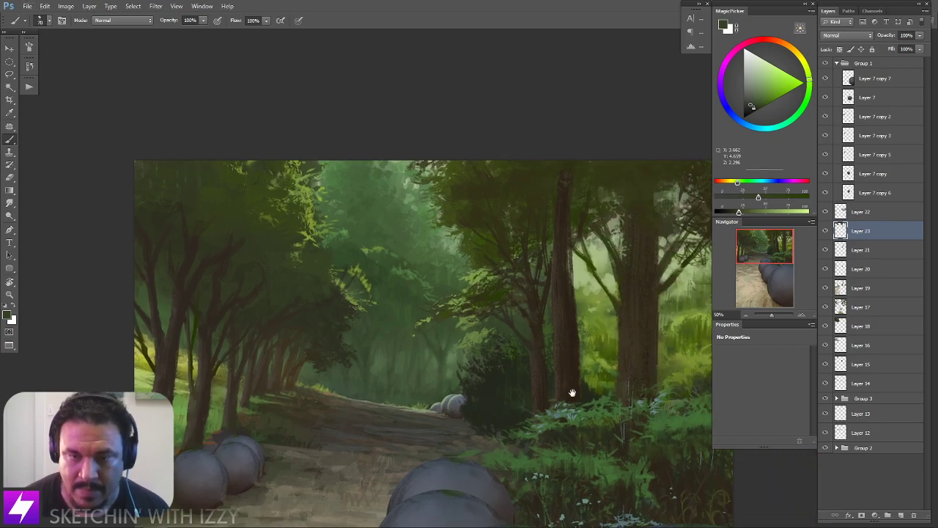
Sample a blue-grey from the undergrowth leaves and dab small cool leaves between the canopy's yellow-green highlight clusters with a 25 px brush
{"action": "left_click", "coordinate": [662, 391], "text": "alt"}
{"action": "left_click_drag", "start_coordinate": [330, 252], "coordinate": [346, 277]}
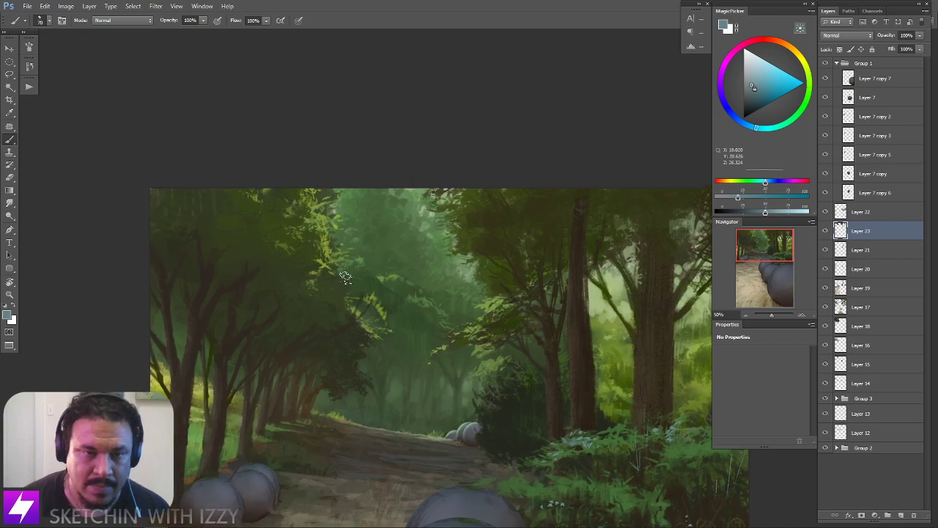
{"action": "right_click", "coordinate": [272, 294]}
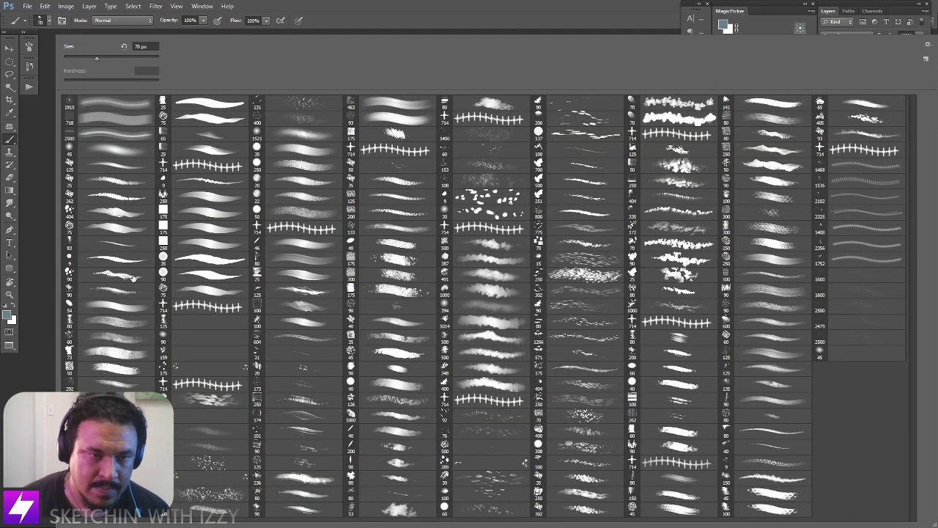
{"action": "double_click", "coordinate": [133, 277]}
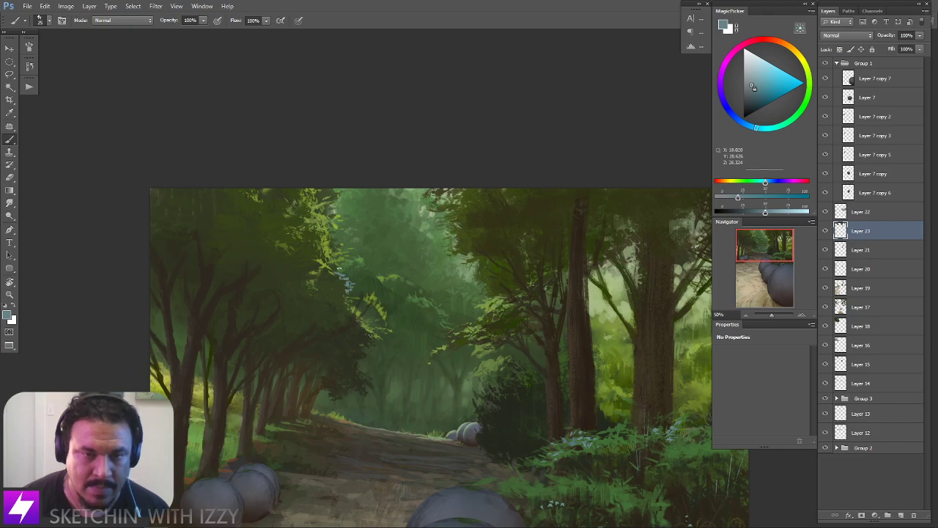
Rotate the view sideways, sample a green from the grass between the trunks and paint small leaves around the blue-grey accents
{"action": "key", "text": "r"}
{"action": "left_click_drag", "start_coordinate": [415, 296], "coordinate": [541, 282]}
{"action": "key", "text": "b"}
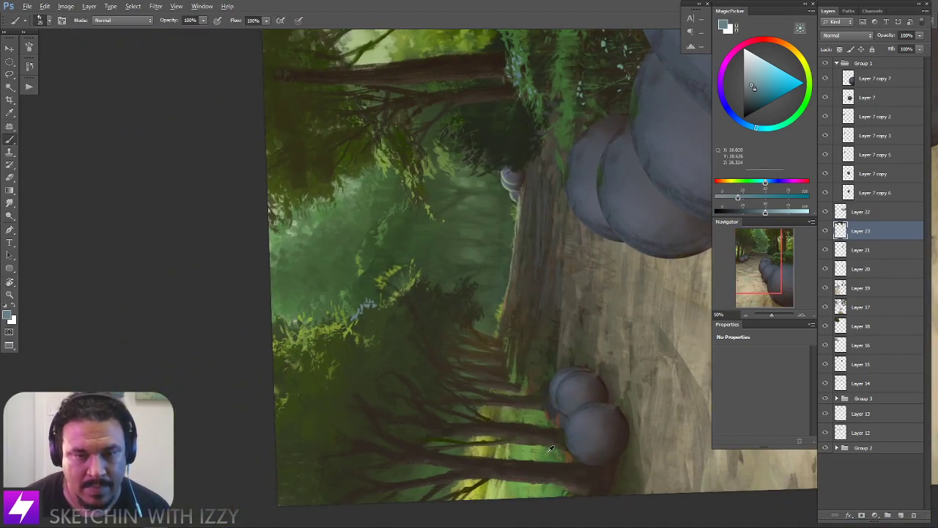
{"action": "left_click", "coordinate": [522, 445], "text": "alt"}
{"action": "left_click_drag", "start_coordinate": [522, 445], "coordinate": [545, 428]}
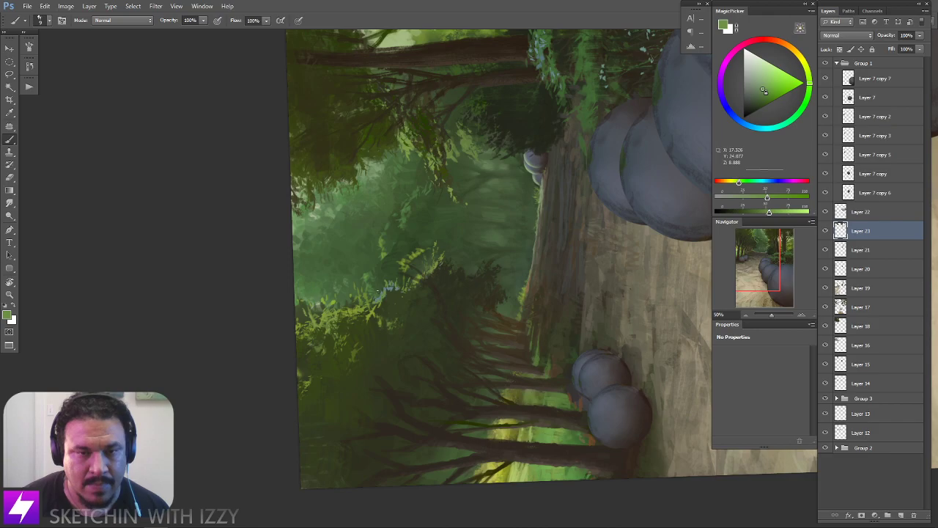
Reset the view rotation, flip the canvas back horizontally and examine the new leaf accents zoomed out and close up
{"action": "key", "text": "Escape"}
{"action": "left_click_drag", "start_coordinate": [412, 257], "coordinate": [299, 282]}
{"action": "key", "text": "ctrl+minus"}
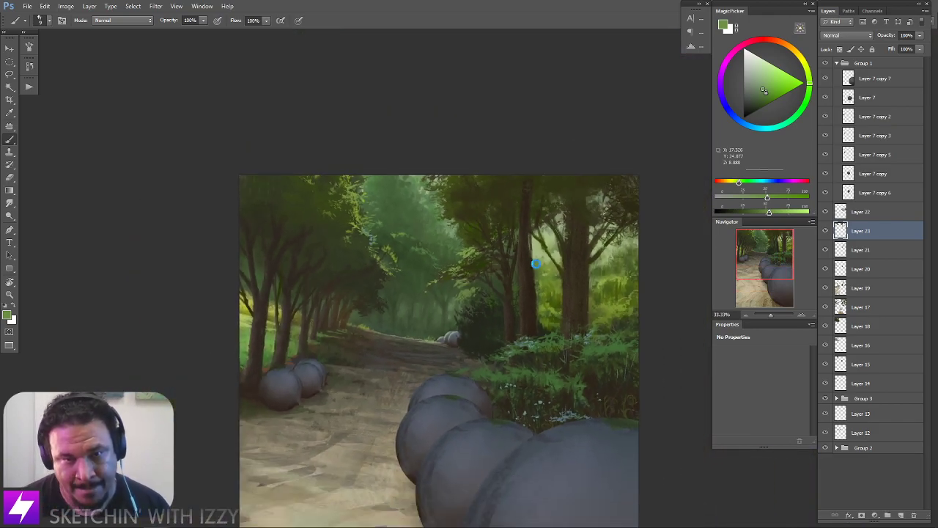
{"action": "key", "text": "ctrl+shift+h"}
{"action": "left_click_drag", "start_coordinate": [563, 310], "coordinate": [569, 351]}
{"action": "key", "text": "ctrl+plus"}
{"action": "key", "text": "ctrl+plus"}
{"action": "key", "text": "ctrl+plus"}
Soften the blue-grey leaf accents with the Smudge tool, sample an olive yellow-green and paint small leaves over them with a 25 px brush
{"action": "key", "text": "r"}
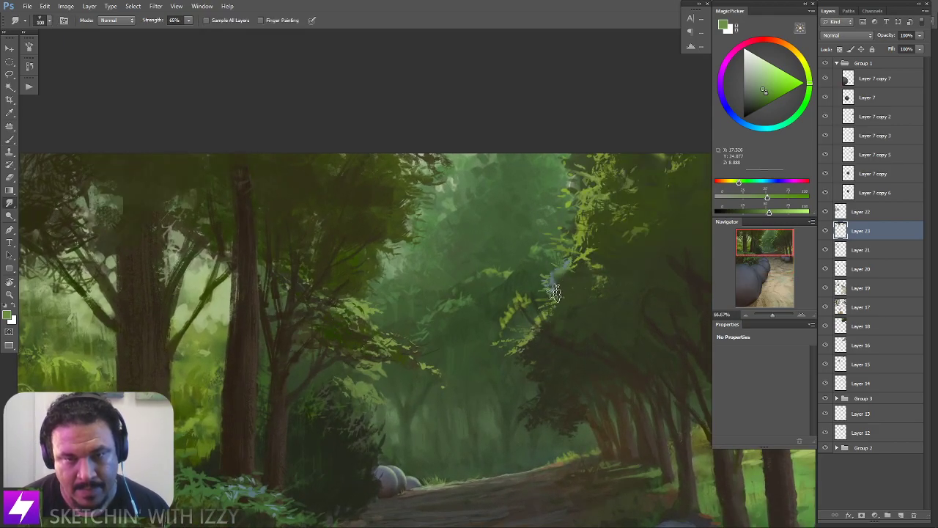
{"action": "key", "text": "b"}
{"action": "left_click", "coordinate": [591, 233], "text": "alt"}
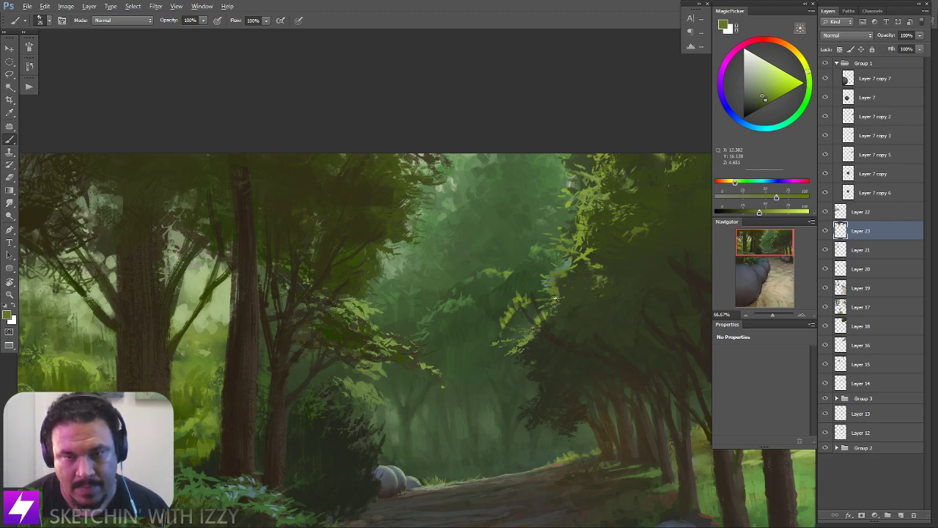
Sample dark olive and brown tones from the right-side trees and dab them into the canopy with the 25 px brush
{"action": "left_click", "coordinate": [557, 291], "text": "alt"}
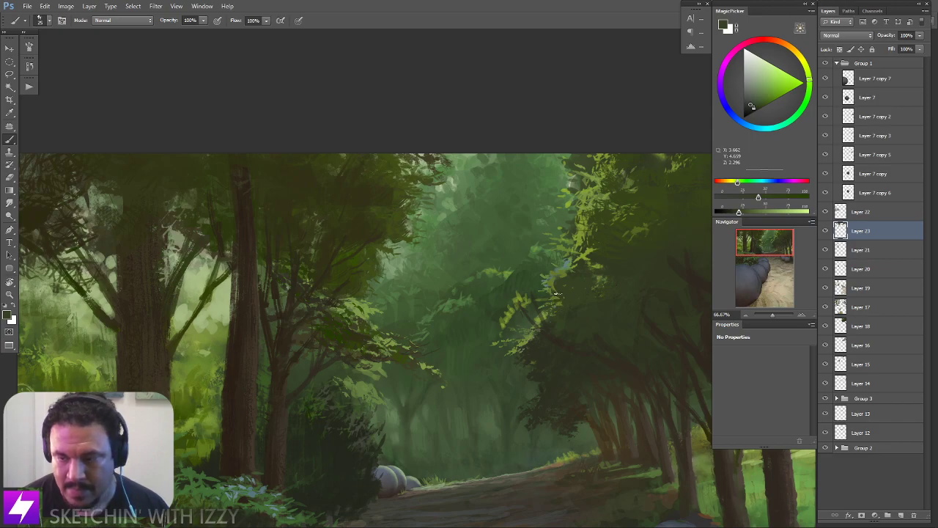
{"action": "mouse_move", "coordinate": [554, 352]}
{"action": "left_mouse_down"}
{"action": "mouse_move", "coordinate": [481, 300]}
{"action": "mouse_move", "coordinate": [464, 270]}
{"action": "left_mouse_up"}
{"action": "left_click", "coordinate": [384, 247], "text": "alt"}
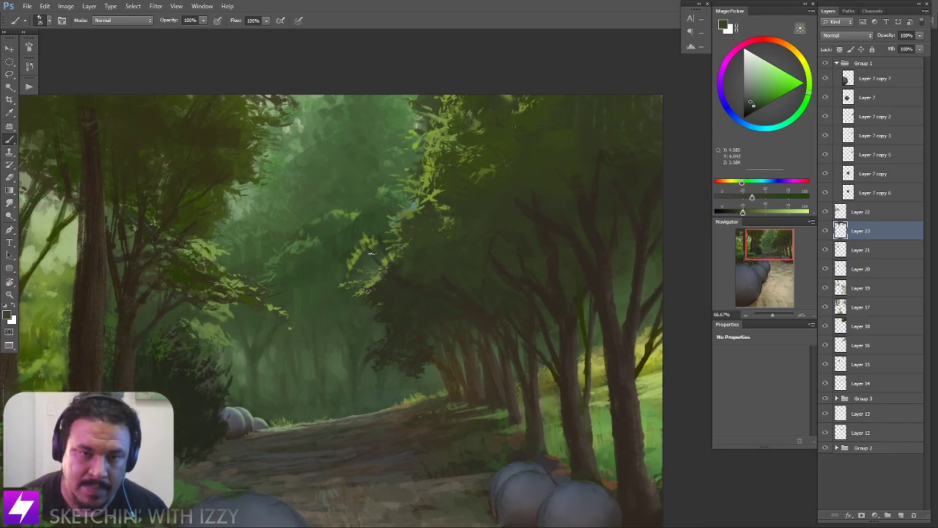
{"action": "mouse_move", "coordinate": [482, 290]}
{"action": "left_mouse_down"}
{"action": "mouse_move", "coordinate": [442, 274]}
{"action": "mouse_move", "coordinate": [433, 240]}
{"action": "left_mouse_up"}
{"action": "left_click", "coordinate": [438, 252], "text": "alt"}
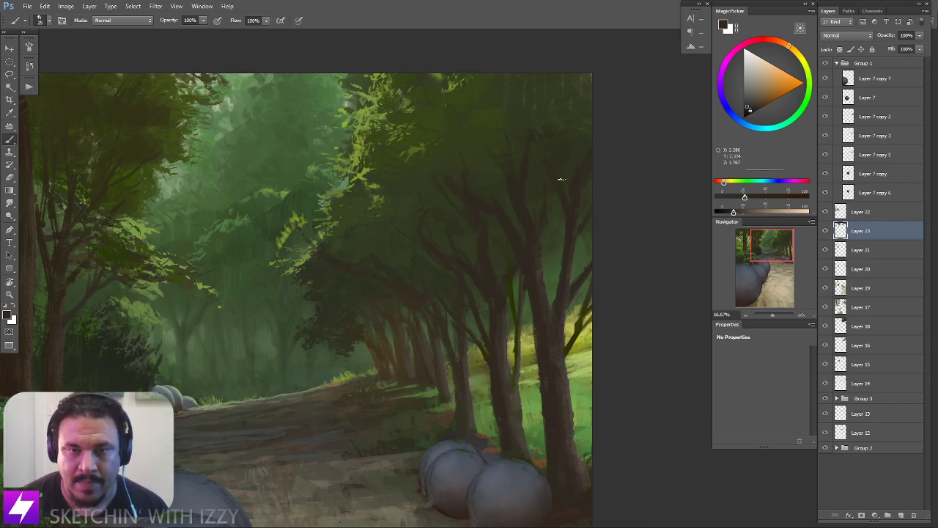
{"action": "key", "text": "ctrl+minus"}
{"action": "left_click", "coordinate": [476, 176], "text": "alt"}
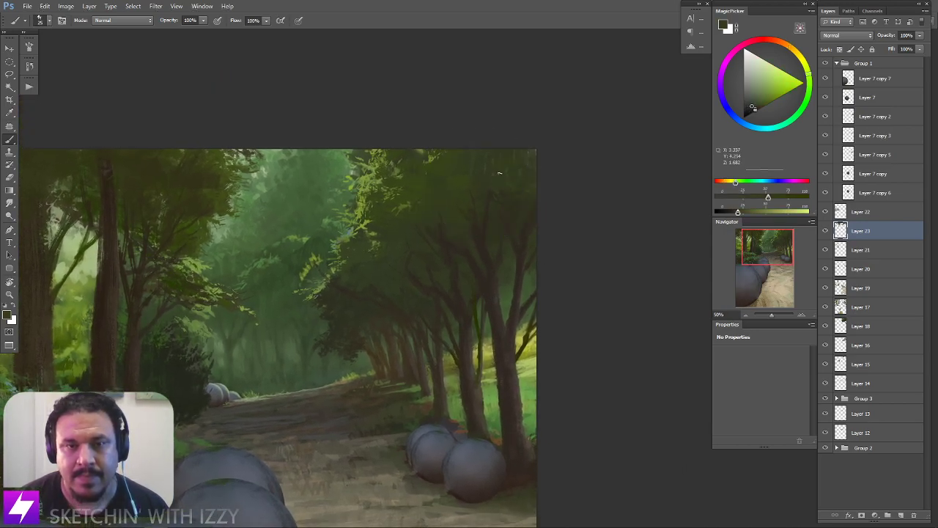
{"action": "key", "text": "ctrl+minus"}
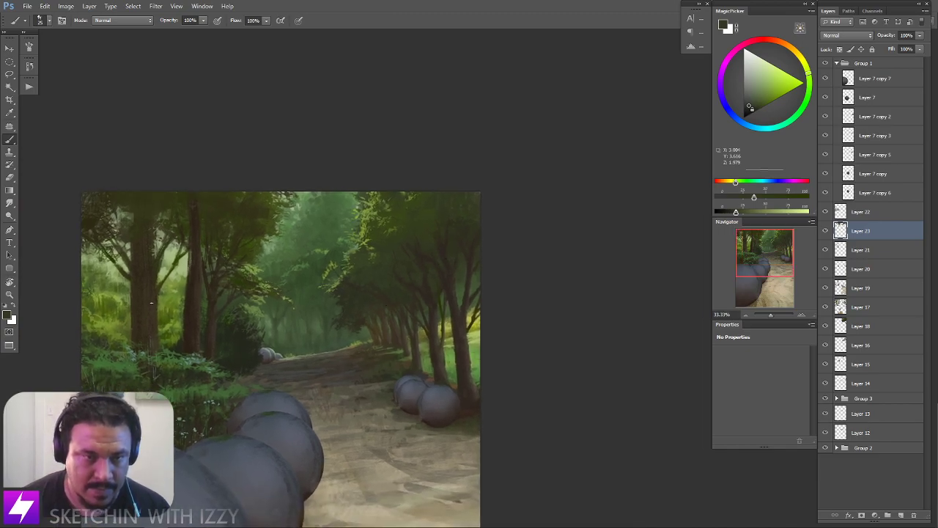
Switch to a larger leafy foliage brush for the right-side canopy
{"action": "right_click", "coordinate": [142, 284]}
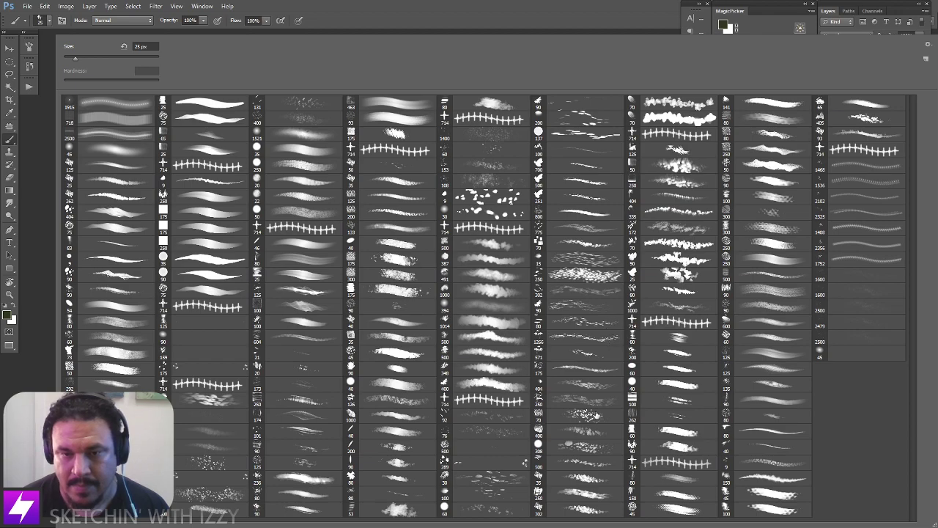
{"action": "double_click", "coordinate": [666, 308]}
{"action": "left_click_drag", "start_coordinate": [510, 255], "coordinate": [564, 247]}
{"action": "key", "text": "ctrl+plus"}
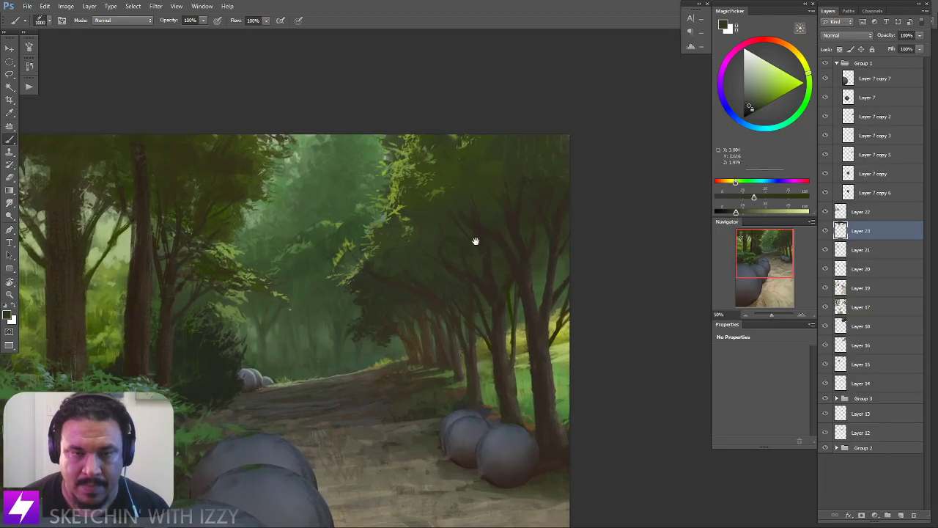
{"action": "left_click_drag", "start_coordinate": [477, 241], "coordinate": [485, 264]}
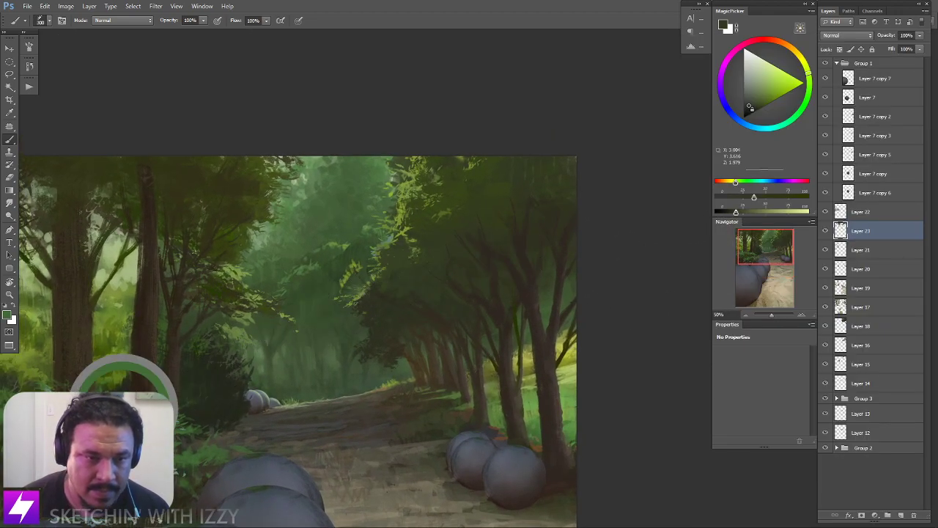
Sample a green from the undergrowth and paint cool leaf clusters across the right-side canopy with the foliage brush at about 125 px
{"action": "left_click", "coordinate": [198, 433], "text": "alt"}
{"action": "key", "text": "["}
{"action": "key", "text": "["}
{"action": "key", "text": "bracketleft"}
{"action": "key", "text": "bracketleft"}
{"action": "key", "text": "bracketleft"}
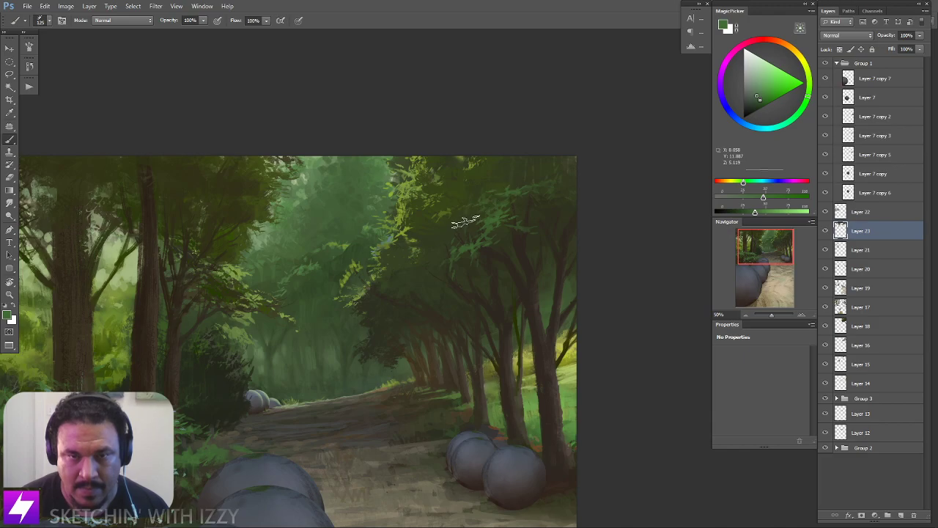
{"action": "left_click_drag", "start_coordinate": [538, 219], "coordinate": [486, 226]}
{"action": "key", "text": "bracketright"}
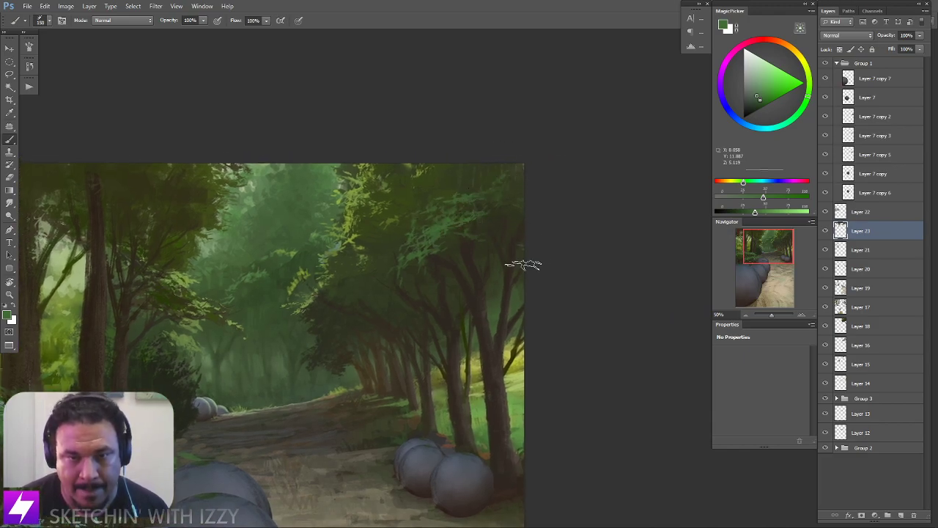
Sample a dark olive from the canopy and break up the new green leaf clusters, enlarging the foliage brush up to 400 px
{"action": "left_click", "coordinate": [444, 264], "text": "alt"}
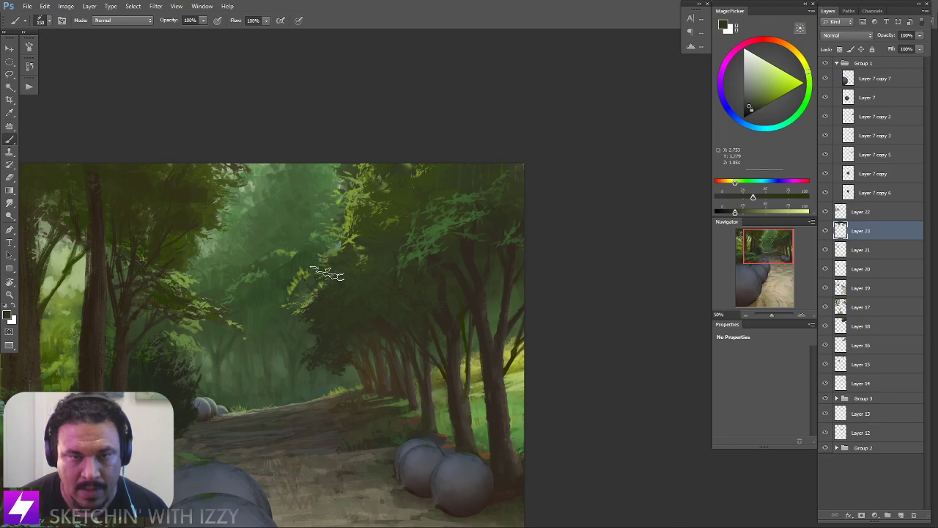
{"action": "key", "text": "bracketright"}
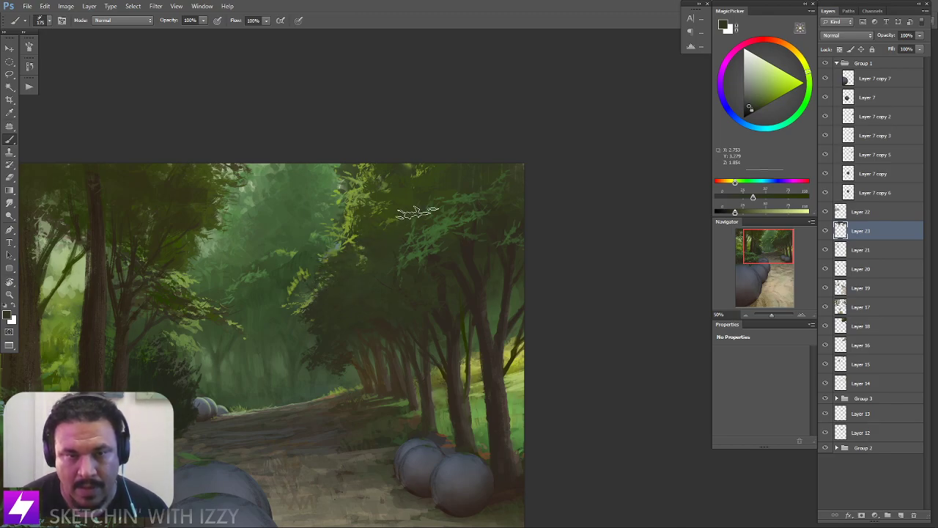
{"action": "left_click_drag", "start_coordinate": [508, 283], "coordinate": [506, 290]}
{"action": "key", "text": "bracketright"}
{"action": "key", "text": "bracketright"}
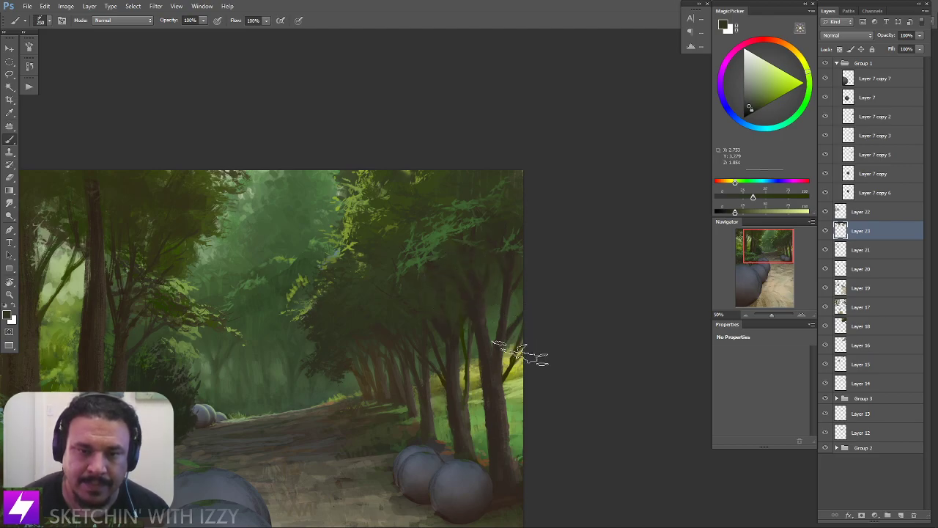
{"action": "key", "text": "bracketright"}
{"action": "key", "text": "bracketright"}
{"action": "left_click_drag", "start_coordinate": [493, 347], "coordinate": [491, 334]}
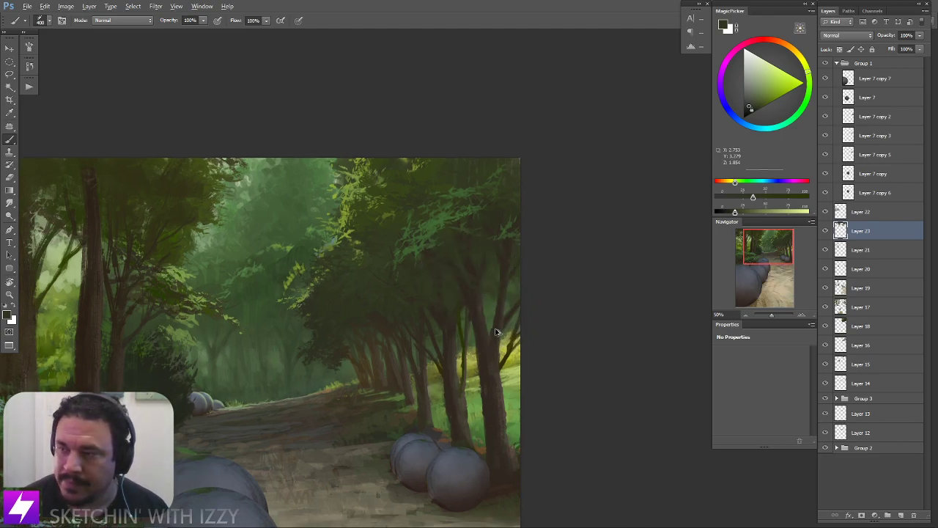
Paint dark foliage over the upper trunks and branches of the right-side trees, varying the brush between 125 and 250 px
{"action": "key", "text": "bracketleft"}
{"action": "key", "text": "bracketleft"}
{"action": "key", "text": "bracketleft"}
{"action": "key", "text": "bracketleft"}
{"action": "key", "text": "bracketleft"}
{"action": "key", "text": "bracketright"}
{"action": "key", "text": "bracketright"}
{"action": "key", "text": "bracketleft"}
{"action": "key", "text": "bracketleft"}
{"action": "key", "text": "bracketleft"}
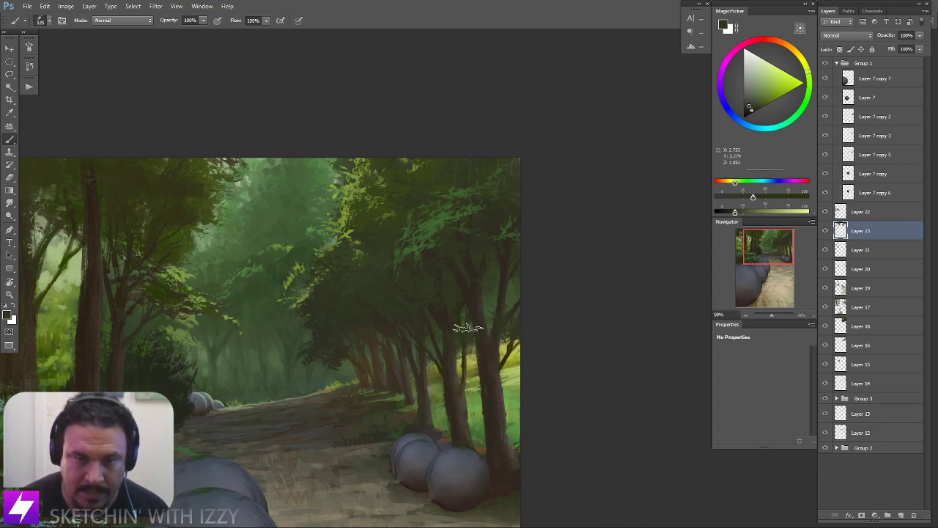
{"action": "key", "text": "bracketright"}
{"action": "key", "text": "bracketright"}
{"action": "key", "text": "bracketright"}
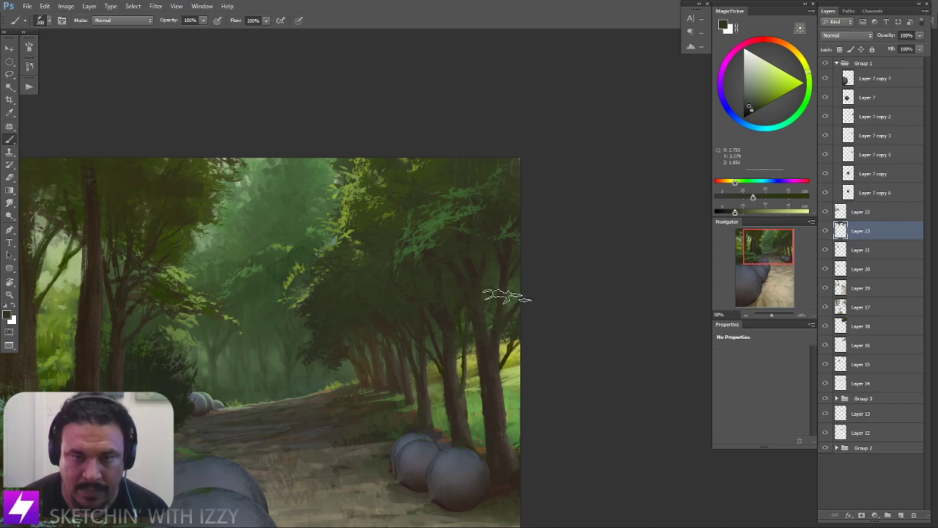
{"action": "key", "text": "bracketright"}
Examine the whole composition zoomed out and mirrored, and inspect the right-side trees close up
{"action": "key", "text": "ctrl+minus"}
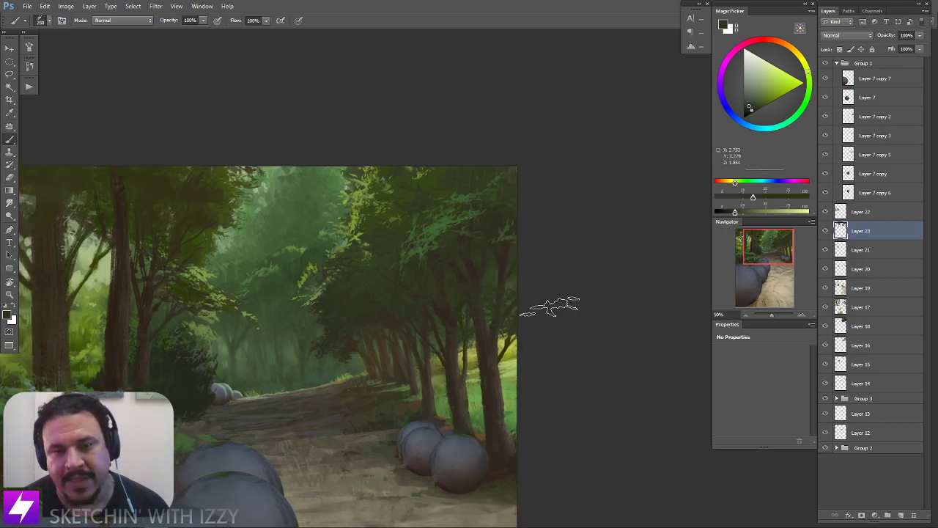
{"action": "key", "text": "ctrl+minus"}
{"action": "key", "text": "ctrl+minus"}
{"action": "key", "text": "ctrl+shift+h"}
{"action": "key", "text": "ctrl+shift+h"}
{"action": "left_click_drag", "start_coordinate": [500, 256], "coordinate": [459, 332]}
{"action": "left_click_drag", "start_coordinate": [499, 281], "coordinate": [469, 320]}
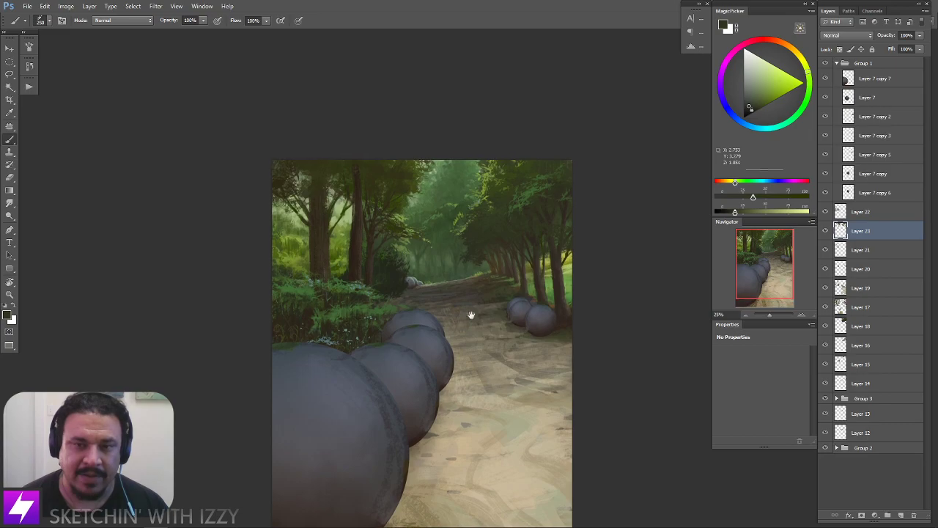
{"action": "key", "text": "ctrl+plus"}
{"action": "key", "text": "ctrl+plus"}
{"action": "left_click_drag", "start_coordinate": [638, 227], "coordinate": [478, 310]}
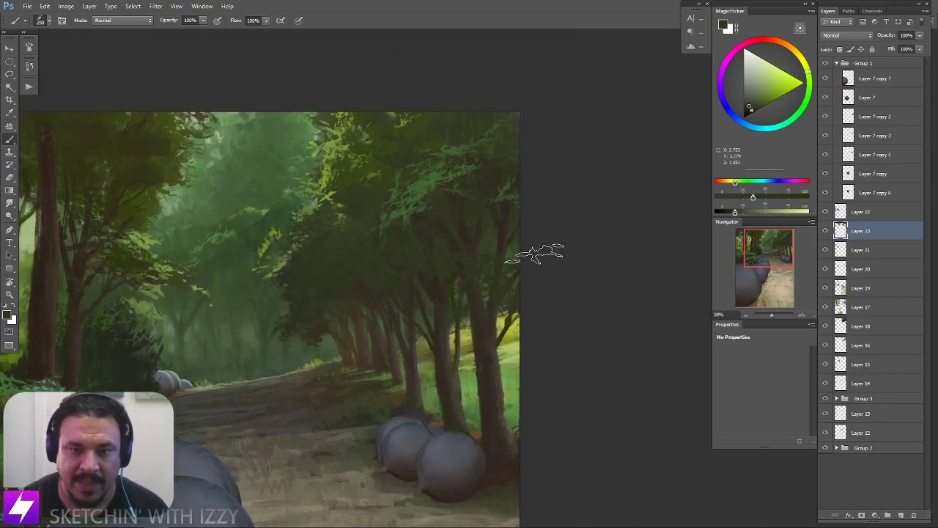
{"action": "scroll", "coordinate": [540, 253], "scroll_direction": "up", "scroll_amount": 2}
Refine the foliage edges around the nearest right-side trunk, alternating the Eraser with small dark leaf strokes
{"action": "key", "text": "e"}
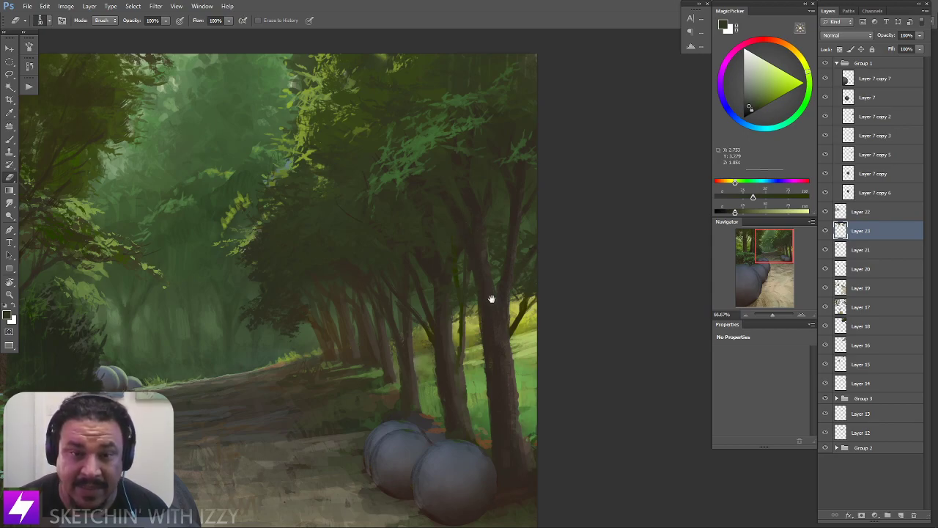
{"action": "left_click_drag", "start_coordinate": [491, 295], "coordinate": [479, 290]}
{"action": "key", "text": "b"}
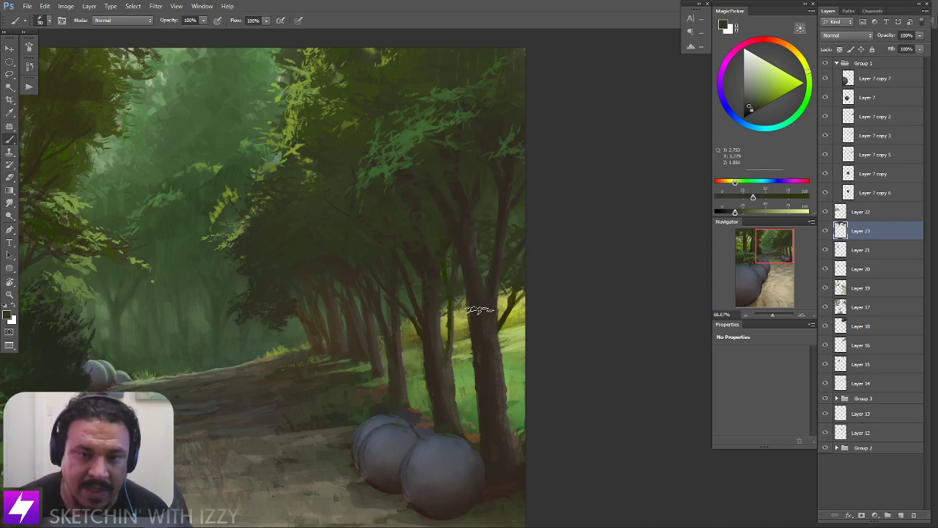
{"action": "mouse_move", "coordinate": [500, 304]}
{"action": "left_mouse_down"}
{"action": "mouse_move", "coordinate": [499, 317]}
{"action": "mouse_move", "coordinate": [494, 312]}
{"action": "mouse_move", "coordinate": [529, 295]}
{"action": "left_mouse_up"}
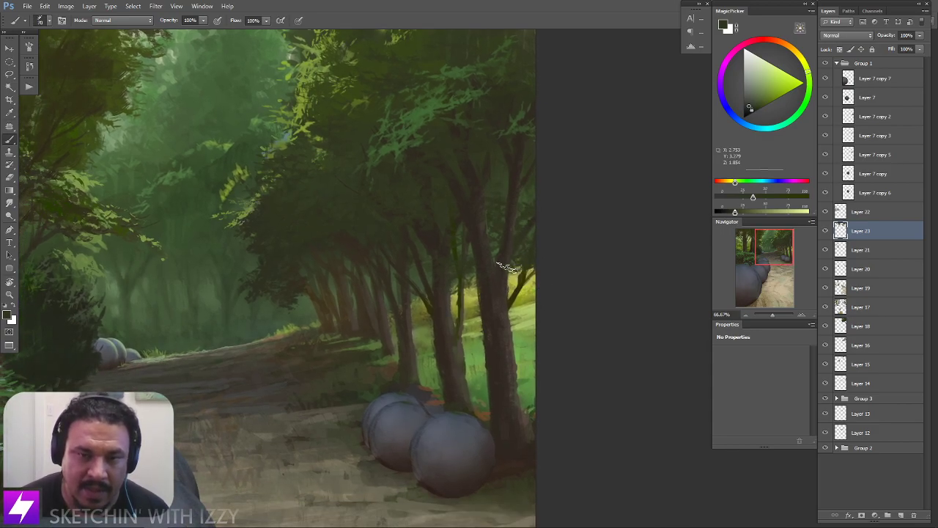
{"action": "key", "text": "e"}
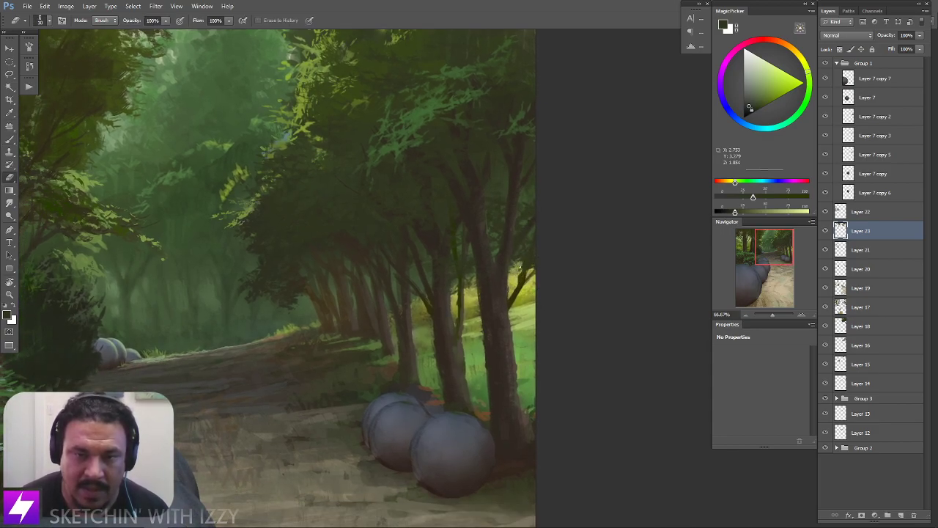
{"action": "left_click_drag", "start_coordinate": [499, 320], "coordinate": [555, 324]}
{"action": "key", "text": "b"}
Sample a dark brown from the right-side branches, choose a smaller leaf brush and rotate the view sideways
{"action": "left_click", "coordinate": [495, 250], "text": "alt"}
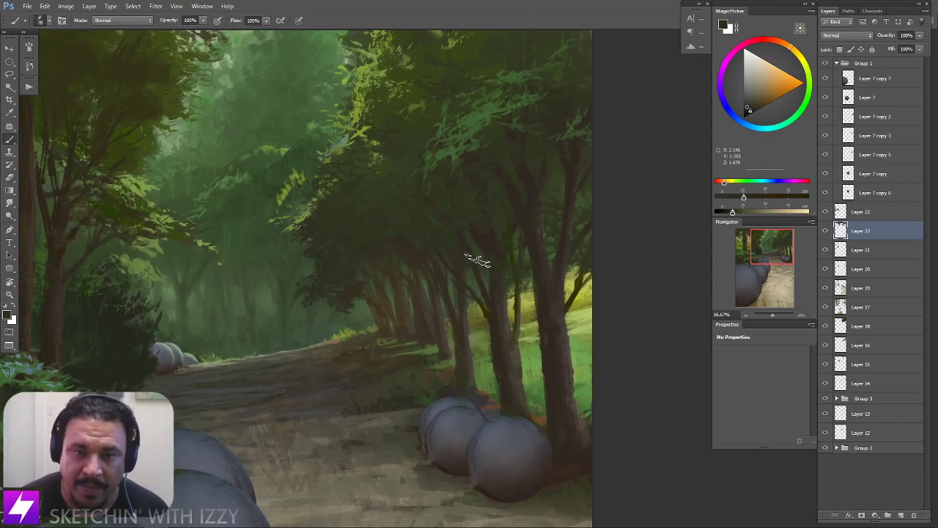
{"action": "right_click", "coordinate": [149, 331]}
{"action": "left_click", "coordinate": [124, 276]}
{"action": "key", "text": "Return"}
{"action": "key", "text": "r"}
{"action": "mouse_move", "coordinate": [506, 343]}
{"action": "left_mouse_down"}
{"action": "mouse_move", "coordinate": [492, 260]}
{"action": "mouse_move", "coordinate": [455, 296]}
{"action": "mouse_move", "coordinate": [425, 293]}
{"action": "left_mouse_up"}
{"action": "key", "text": "b"}
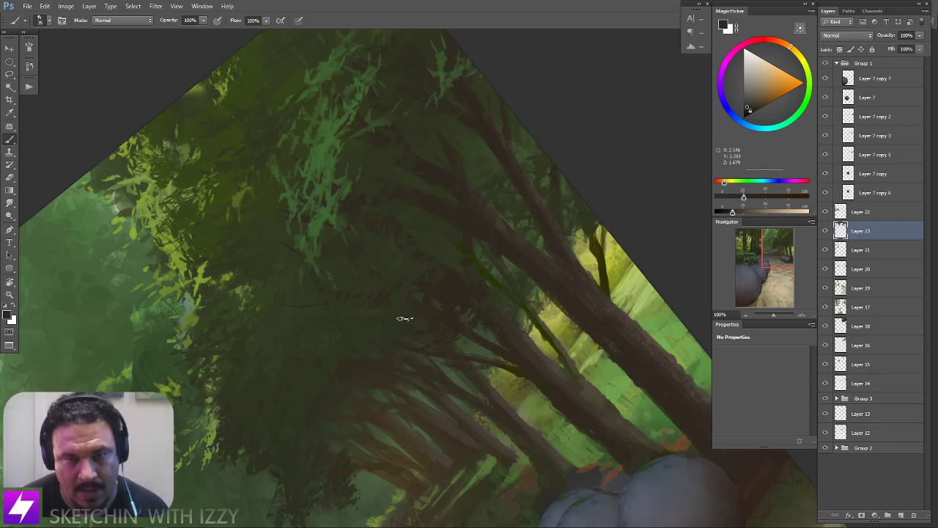
Paint dark brown leaf clumps beneath the canopy where the right-side branches meet it, varying the brush between 50 and 100 px
{"action": "key", "text": "bracketright"}
{"action": "key", "text": "bracketright"}
{"action": "key", "text": "bracketright"}
{"action": "key", "text": "bracketright"}
{"action": "key", "text": "bracketright"}
{"action": "key", "text": "bracketright"}
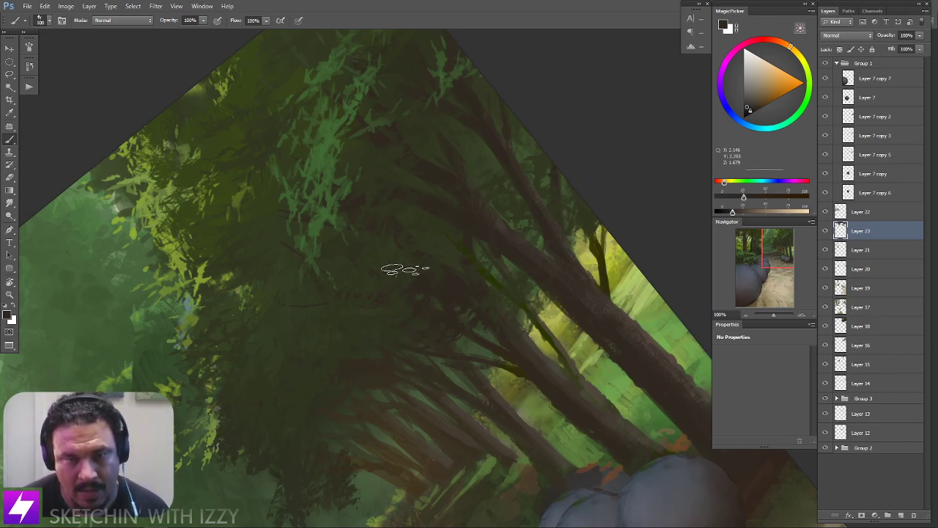
{"action": "key", "text": "bracketright"}
{"action": "key", "text": "bracketright"}
{"action": "key", "text": "bracketleft"}
{"action": "key", "text": "bracketleft"}
{"action": "key", "text": "bracketleft"}
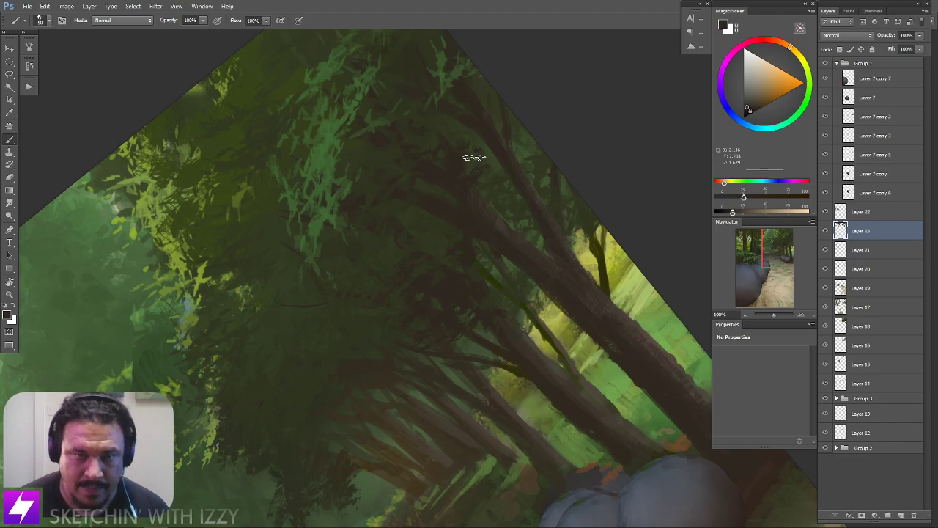
Reset the view rotation, add small dark leaves and twigs inside the right-side canopy and switch to the Smudge tool
{"action": "key", "text": "Escape"}
{"action": "key", "text": "ctrl+minus"}
{"action": "left_click_drag", "start_coordinate": [486, 260], "coordinate": [473, 283]}
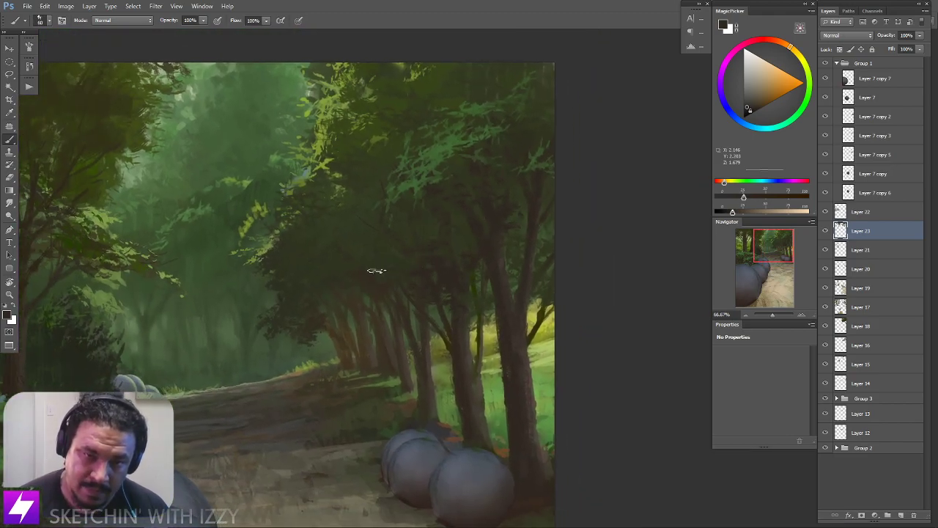
{"action": "key", "text": "bracketright"}
{"action": "key", "text": "bracketright"}
{"action": "key", "text": "bracketright"}
{"action": "key", "text": "bracketright"}
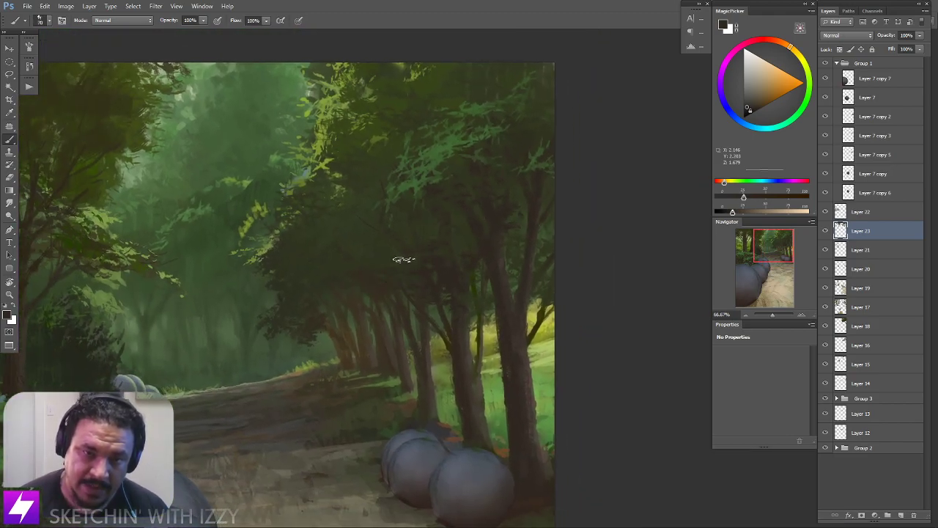
{"action": "key", "text": "bracketleft"}
{"action": "key", "text": "bracketleft"}
{"action": "key", "text": "bracketleft"}
{"action": "key", "text": "bracketleft"}
{"action": "key", "text": "bracketleft"}
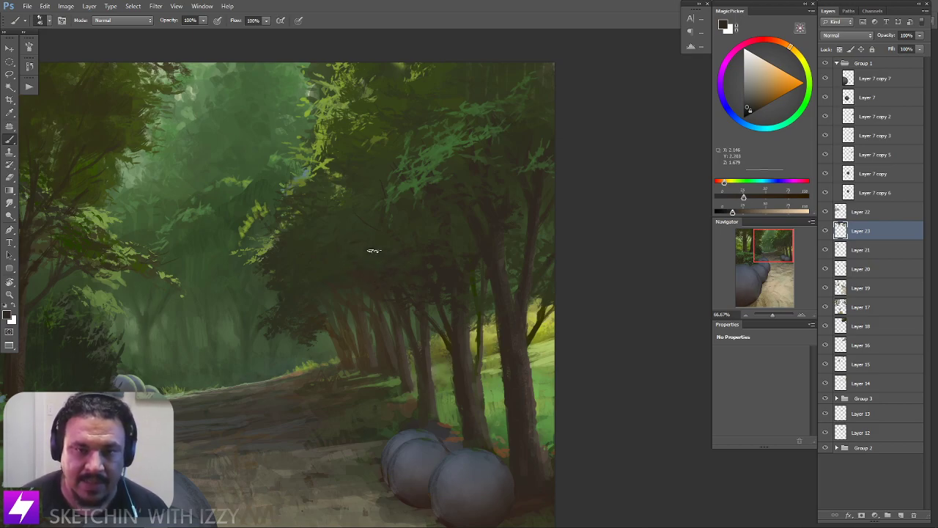
{"action": "key", "text": "r"}
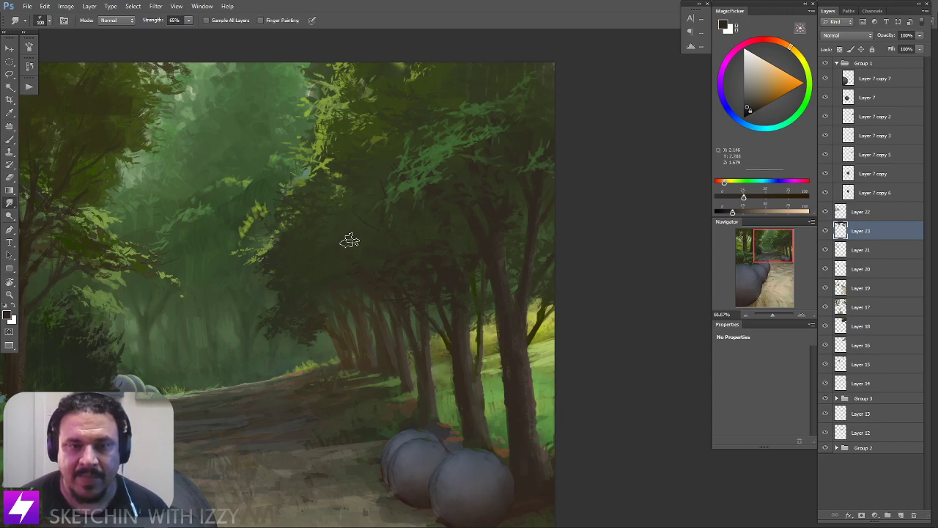
Flip the canvas horizontally and examine the whole painting zoomed out, as well as the mirrored canopy closer up
{"action": "key", "text": "ctrl+minus"}
{"action": "left_click_drag", "start_coordinate": [491, 281], "coordinate": [471, 278]}
{"action": "key", "text": "ctrl+minus"}
{"action": "key", "text": "ctrl+minus"}
{"action": "left_click_drag", "start_coordinate": [335, 449], "coordinate": [488, 306]}
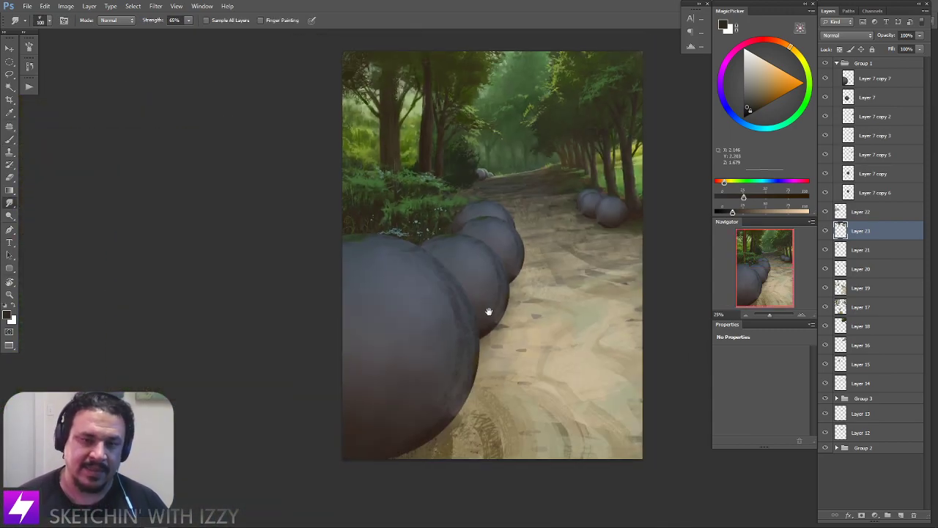
{"action": "left_click_drag", "start_coordinate": [594, 276], "coordinate": [470, 327]}
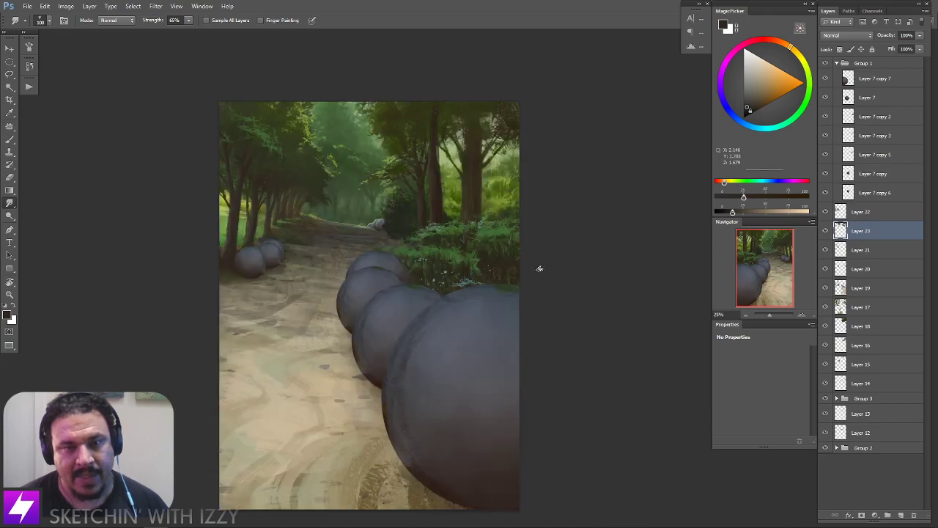
{"action": "key", "text": "ctrl+shift+h"}
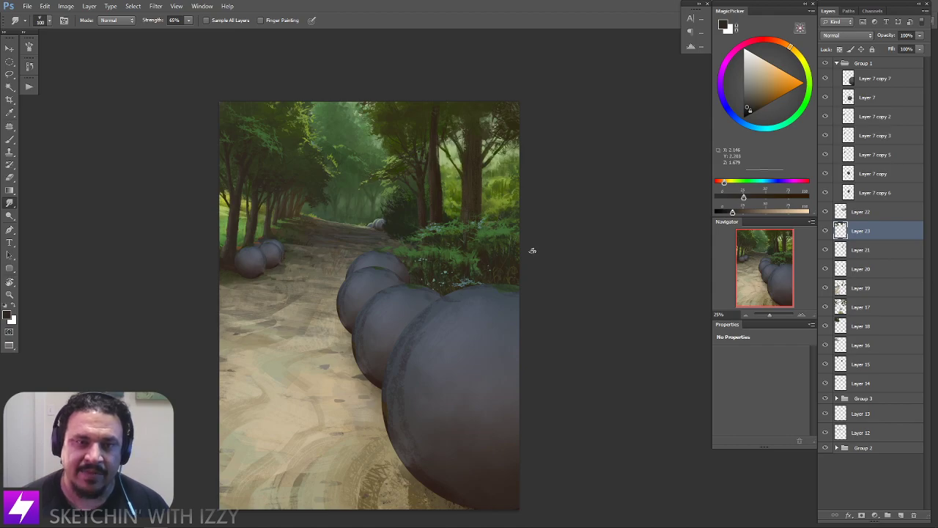
{"action": "key", "text": "ctrl+plus"}
{"action": "left_click_drag", "start_coordinate": [326, 239], "coordinate": [455, 355]}
{"action": "left_click_drag", "start_coordinate": [381, 266], "coordinate": [430, 301]}
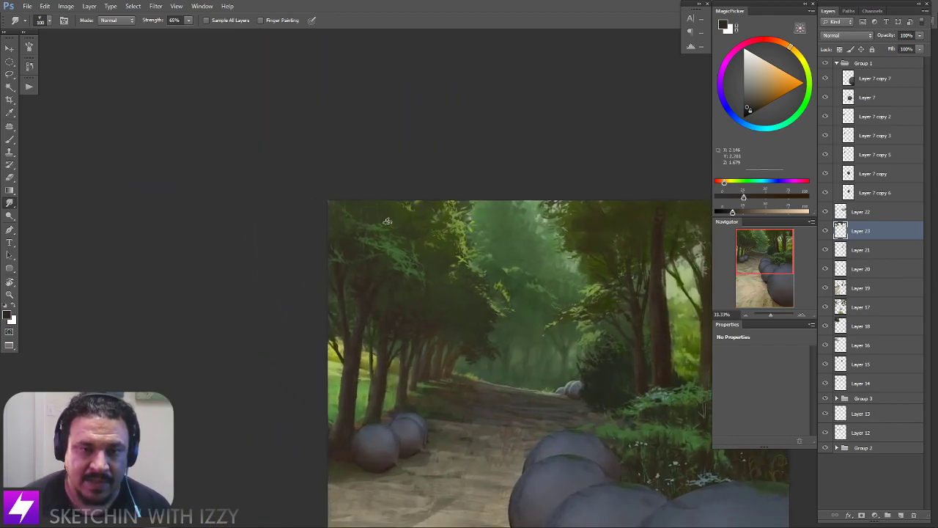
Sample dark olive and trunk-brown tones from the left-side trees and paint fine twigs into their canopy with a 10 px brush
{"action": "key", "text": "ctrl+plus"}
{"action": "key", "text": "ctrl+plus"}
{"action": "key", "text": "b"}
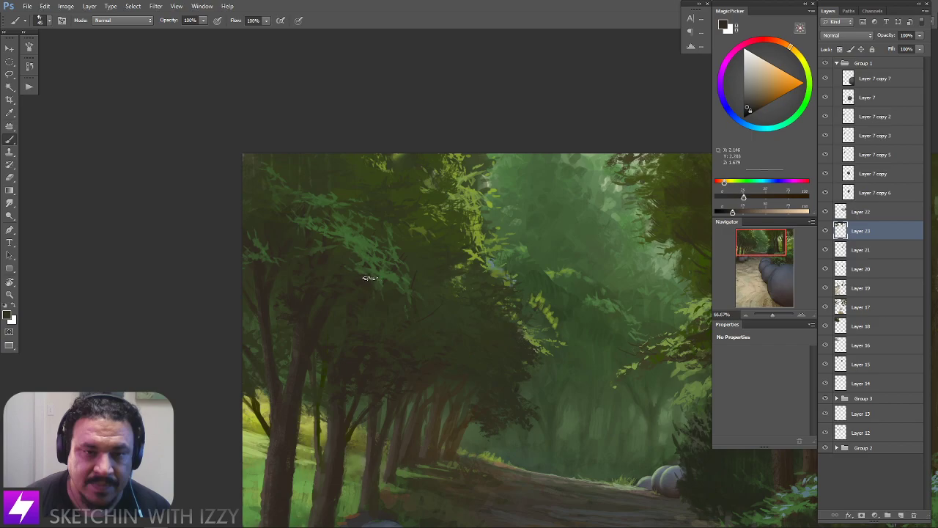
{"action": "left_click", "coordinate": [415, 188], "text": "alt"}
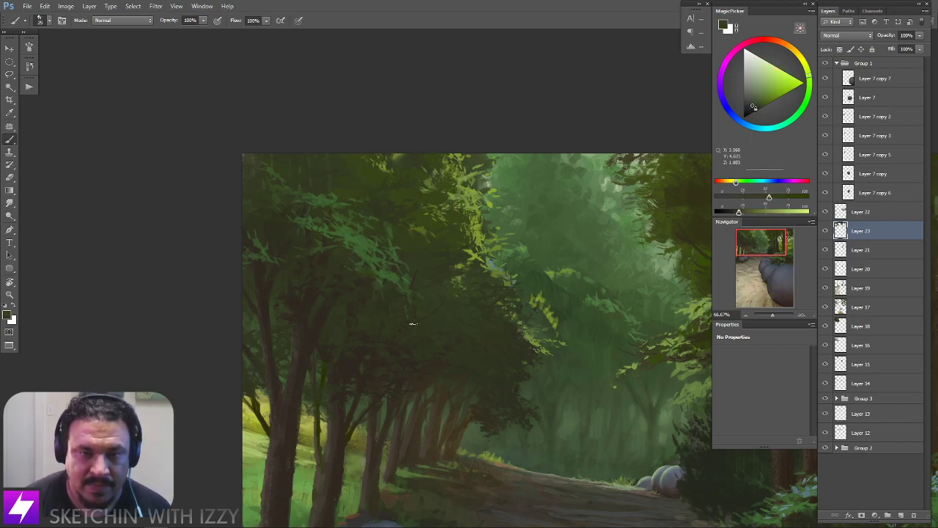
{"action": "key", "text": "r"}
{"action": "mouse_move", "coordinate": [459, 352]}
{"action": "left_mouse_down"}
{"action": "mouse_move", "coordinate": [513, 340]}
{"action": "mouse_move", "coordinate": [485, 309]}
{"action": "left_mouse_up"}
{"action": "key", "text": "b"}
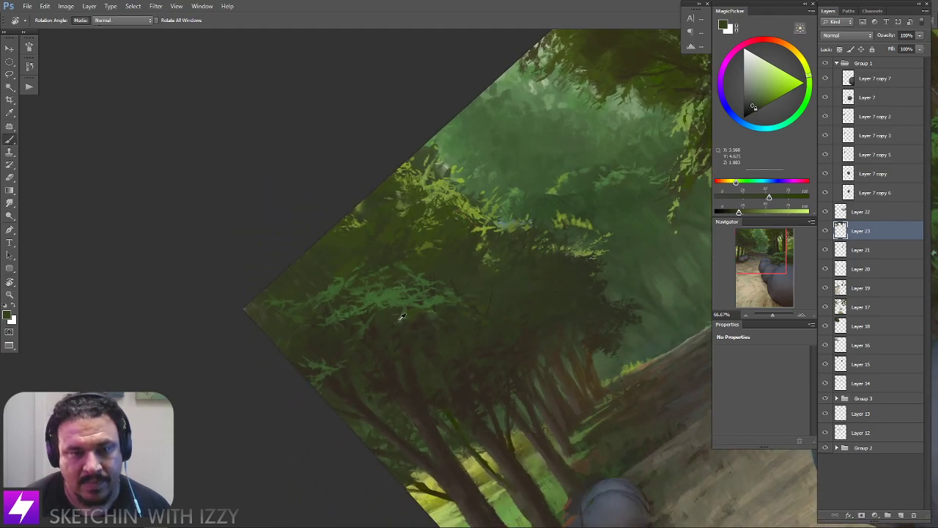
{"action": "left_click", "coordinate": [565, 398], "text": "alt"}
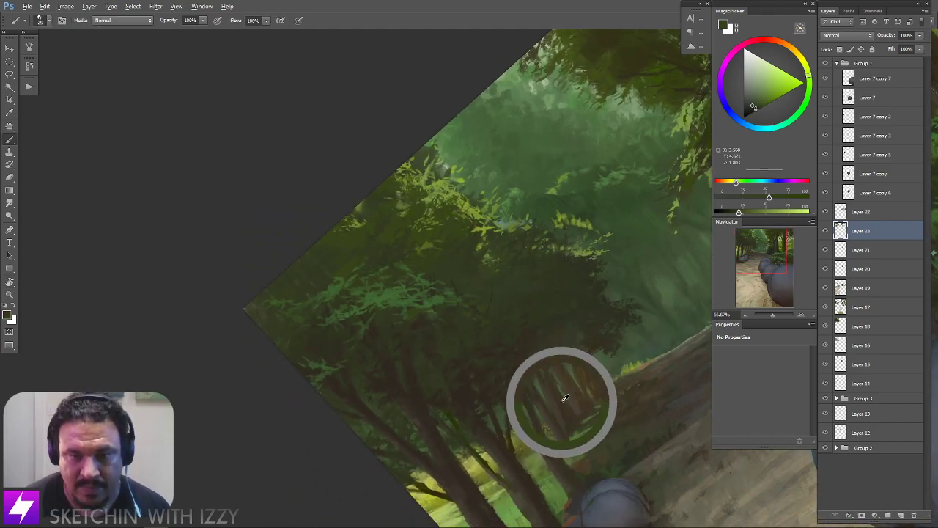
{"action": "scroll", "coordinate": [469, 297], "scroll_direction": "up", "scroll_amount": 2}
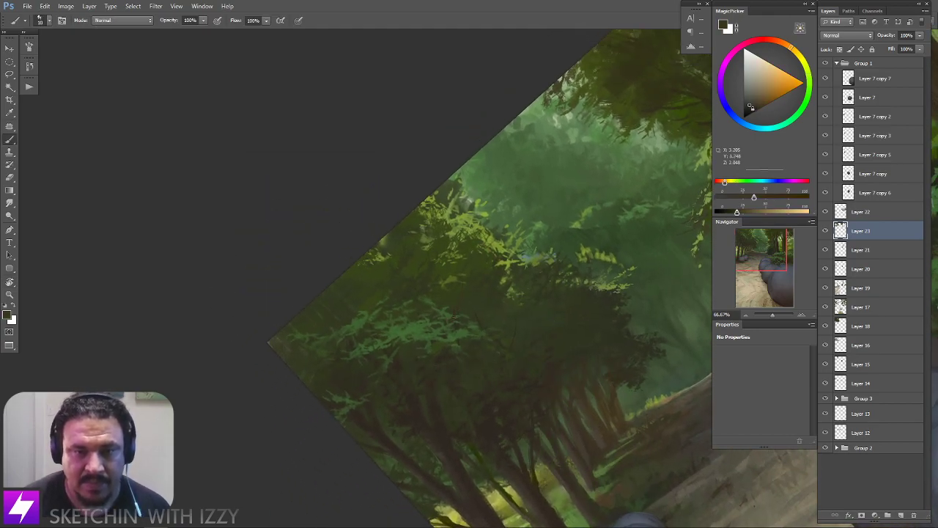
{"action": "left_click", "coordinate": [584, 437], "text": "alt"}
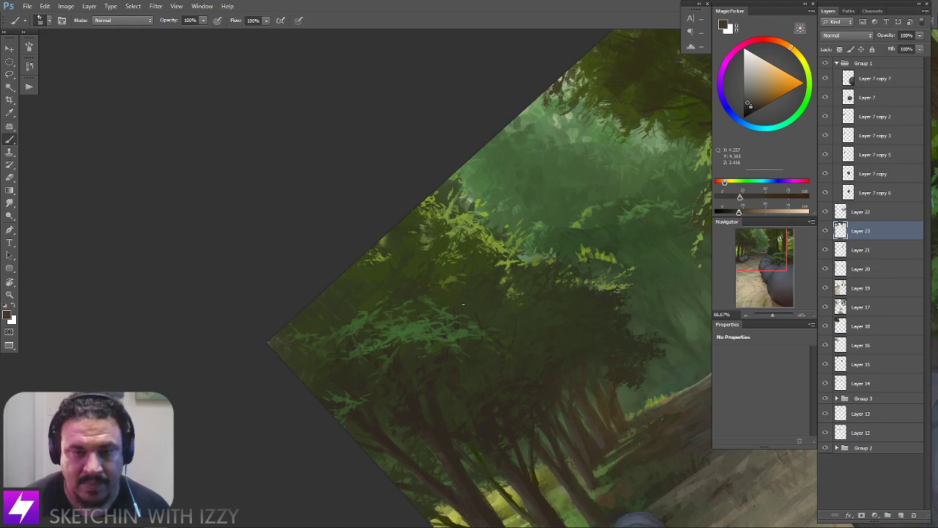
{"action": "left_click_drag", "start_coordinate": [557, 387], "coordinate": [370, 379]}
{"action": "key", "text": "Escape"}
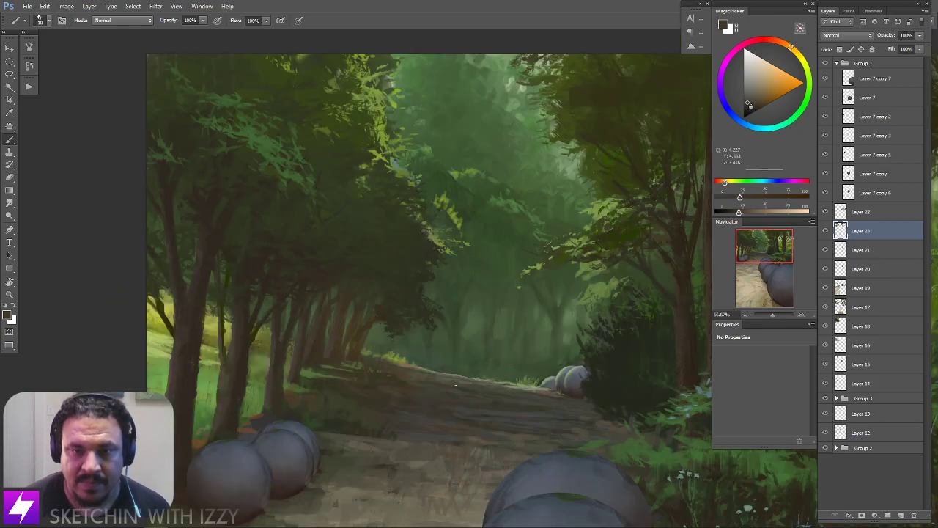
Sample a lighter brown from the path and paint thin bare branches across the upper left-side canopy with the view tilted
{"action": "left_click", "coordinate": [461, 430], "text": "alt"}
{"action": "key", "text": "r"}
{"action": "mouse_move", "coordinate": [473, 430]}
{"action": "left_mouse_down"}
{"action": "mouse_move", "coordinate": [508, 338]}
{"action": "mouse_move", "coordinate": [548, 366]}
{"action": "left_mouse_up"}
{"action": "key", "text": "b"}
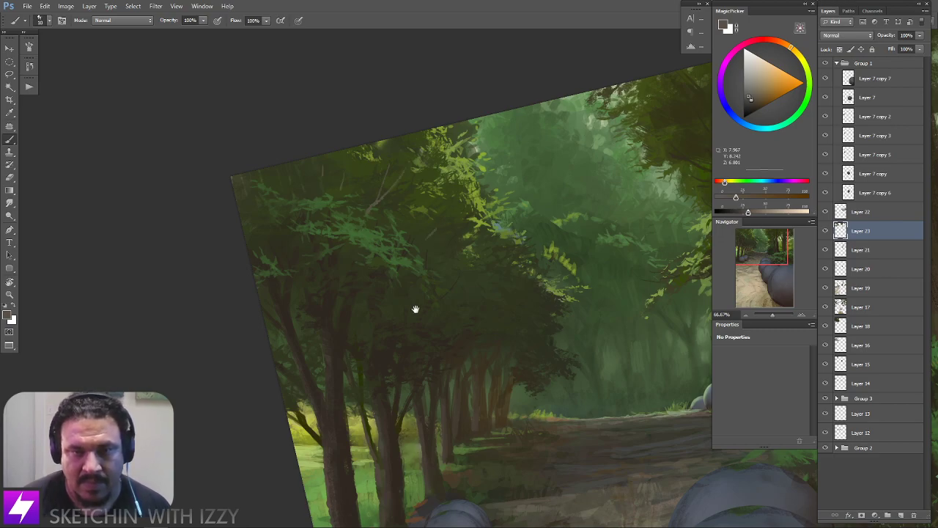
{"action": "left_click_drag", "start_coordinate": [418, 308], "coordinate": [356, 348]}
{"action": "key", "text": "Escape"}
Examine the right-side trees, the dark shrub by the path and the undergrowth behind the round stones
{"action": "left_click_drag", "start_coordinate": [498, 298], "coordinate": [459, 312]}
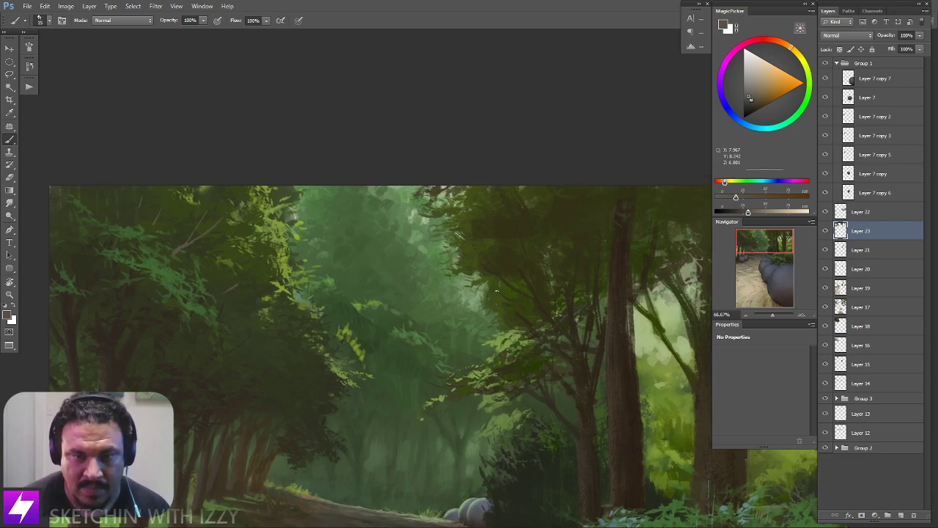
{"action": "left_click_drag", "start_coordinate": [547, 399], "coordinate": [498, 325]}
{"action": "left_click_drag", "start_coordinate": [525, 379], "coordinate": [519, 306]}
{"action": "left_click_drag", "start_coordinate": [513, 239], "coordinate": [526, 279]}
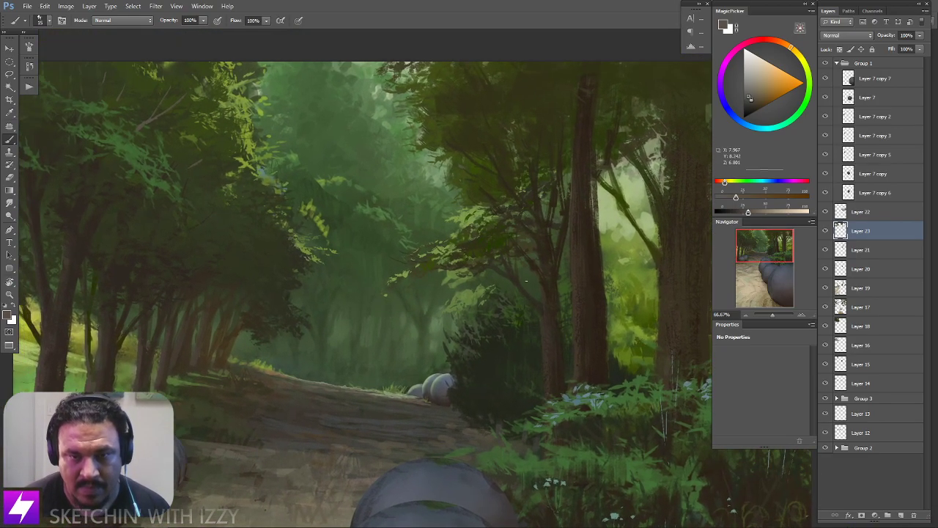
{"action": "left_click_drag", "start_coordinate": [561, 338], "coordinate": [507, 315]}
{"action": "left_click_drag", "start_coordinate": [560, 347], "coordinate": [536, 304]}
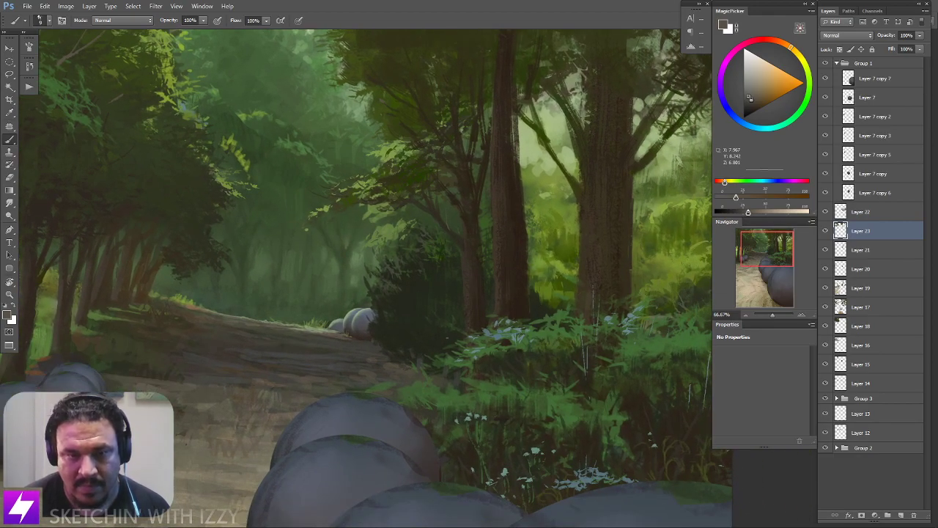
{"action": "left_click_drag", "start_coordinate": [460, 350], "coordinate": [459, 307]}
{"action": "left_click_drag", "start_coordinate": [628, 375], "coordinate": [532, 368]}
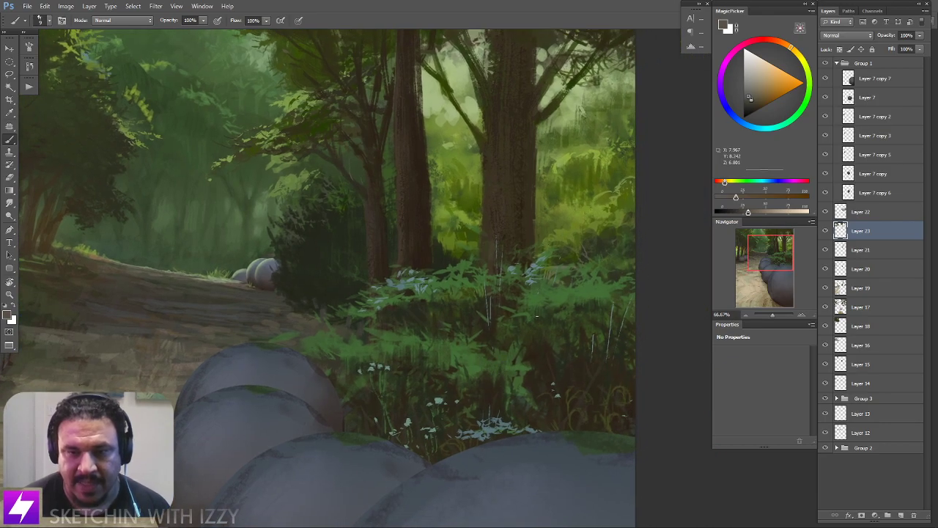
{"action": "mouse_move", "coordinate": [321, 321]}
{"action": "left_mouse_down"}
{"action": "mouse_move", "coordinate": [330, 316]}
{"action": "mouse_move", "coordinate": [364, 347]}
{"action": "mouse_move", "coordinate": [371, 369]}
{"action": "left_mouse_up"}
{"action": "mouse_move", "coordinate": [449, 303]}
{"action": "left_mouse_down"}
{"action": "mouse_move", "coordinate": [419, 314]}
{"action": "mouse_move", "coordinate": [414, 283]}
{"action": "left_mouse_up"}
Switch to a different textured brush preset and flip the canvas horizontally to work on the mirrored forest scene
{"action": "right_click", "coordinate": [252, 272]}
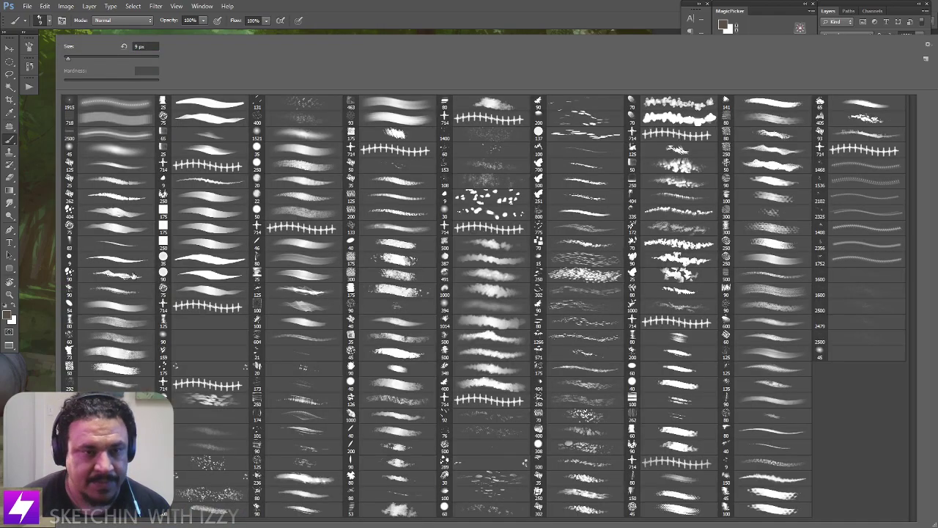
{"action": "double_click", "coordinate": [121, 321]}
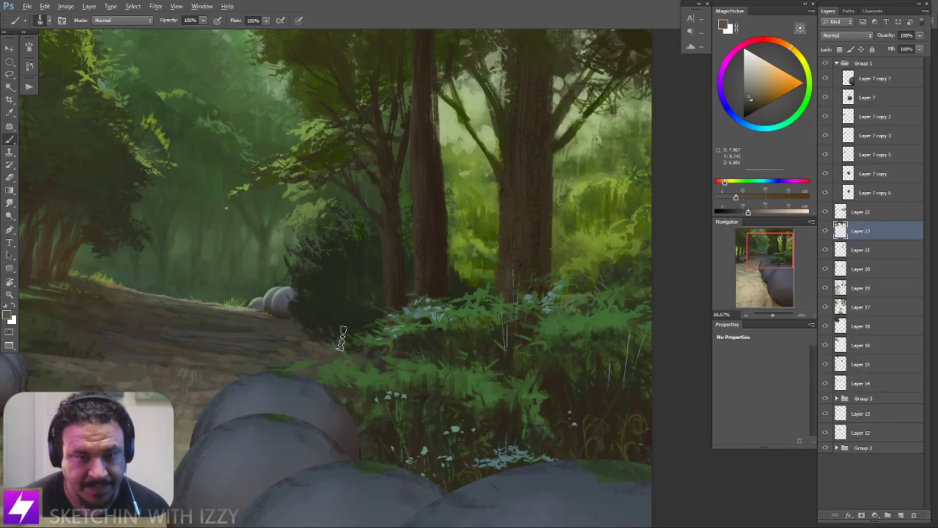
{"action": "left_click_drag", "start_coordinate": [335, 331], "coordinate": [345, 333]}
{"action": "key", "text": "ctrl+minus"}
{"action": "key", "text": "ctrl+shift+h"}
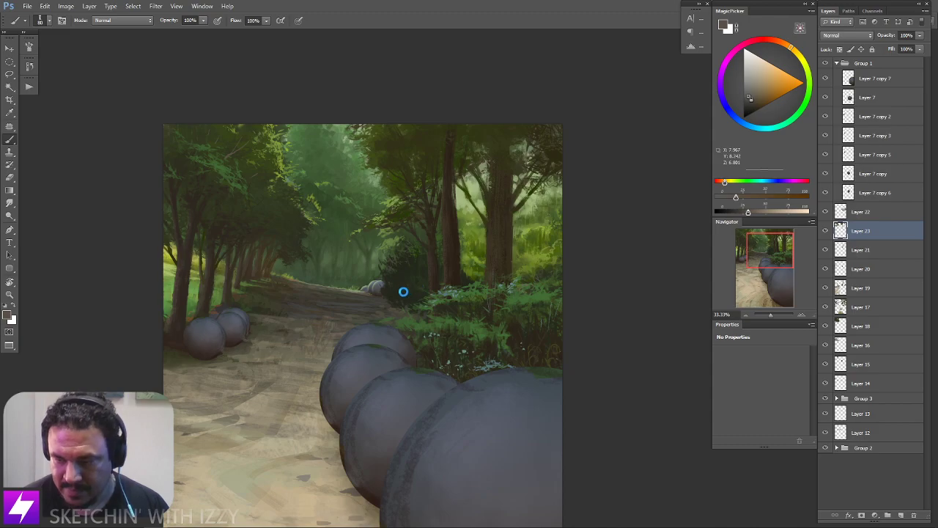
{"action": "left_click_drag", "start_coordinate": [389, 306], "coordinate": [364, 317]}
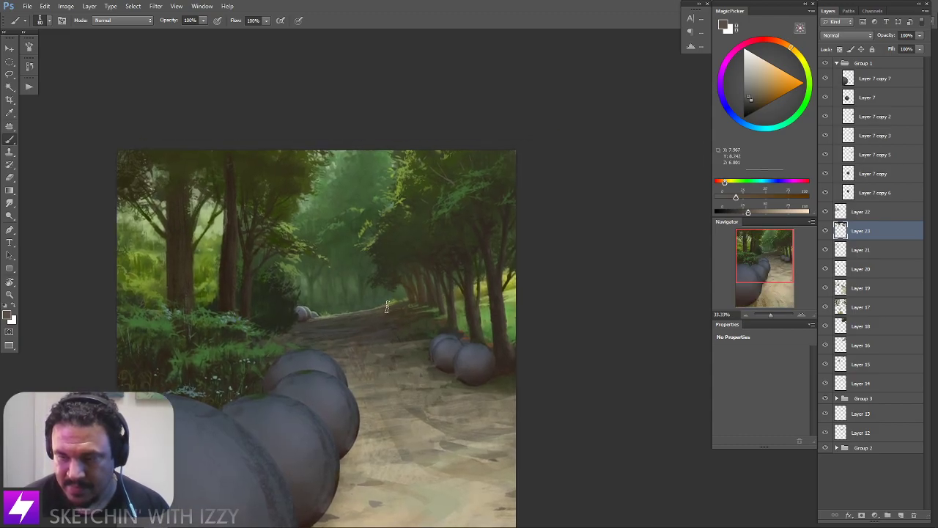
{"action": "key", "text": "ctrl+plus"}
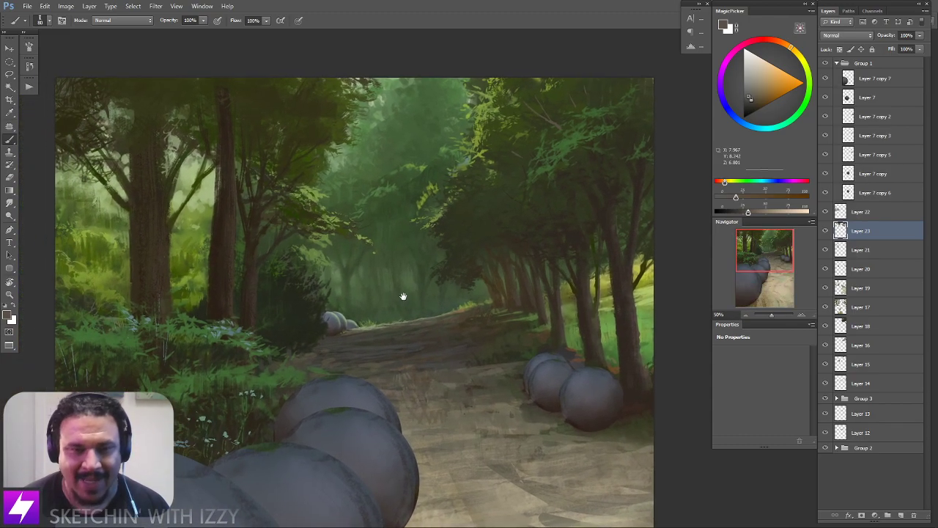
{"action": "mouse_move", "coordinate": [300, 316]}
{"action": "left_mouse_down"}
{"action": "mouse_move", "coordinate": [373, 303]}
{"action": "mouse_move", "coordinate": [404, 287]}
{"action": "mouse_move", "coordinate": [380, 294]}
{"action": "mouse_move", "coordinate": [388, 308]}
{"action": "left_mouse_up"}
{"action": "key", "text": "ctrl+plus"}
Sample a very dark brown and fill in the shadowed base of the shrub beside the path, starting with a 45 px brush
{"action": "left_click", "coordinate": [332, 293], "text": "alt"}
{"action": "key", "text": "bracketleft"}
{"action": "key", "text": "bracketleft"}
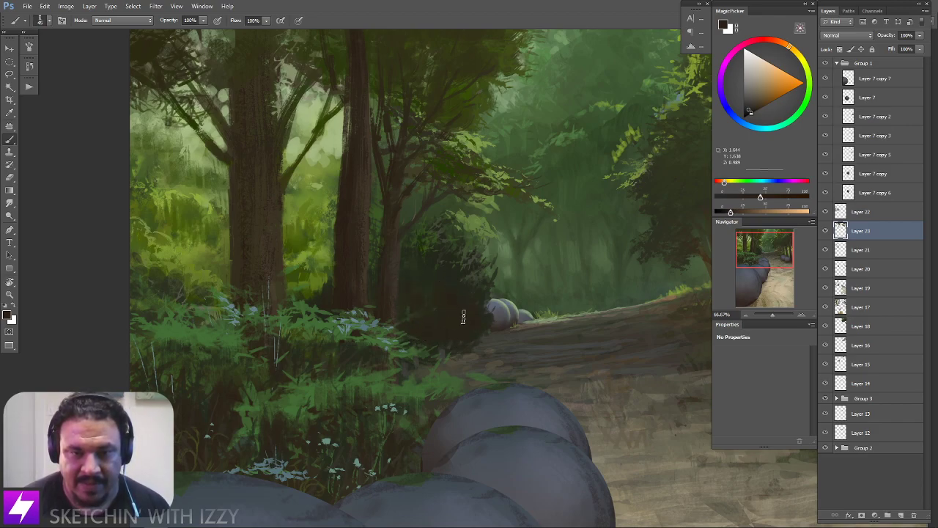
{"action": "key", "text": "e"}
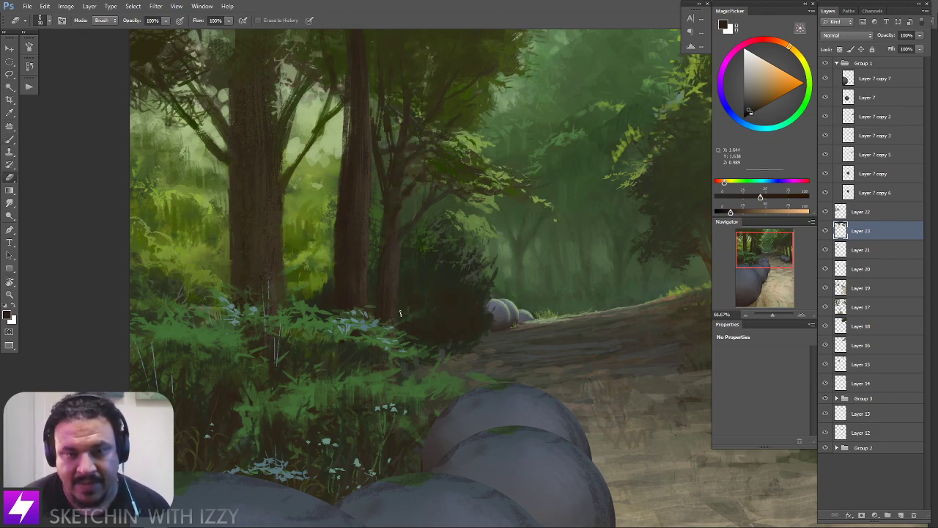
{"action": "key", "text": "b"}
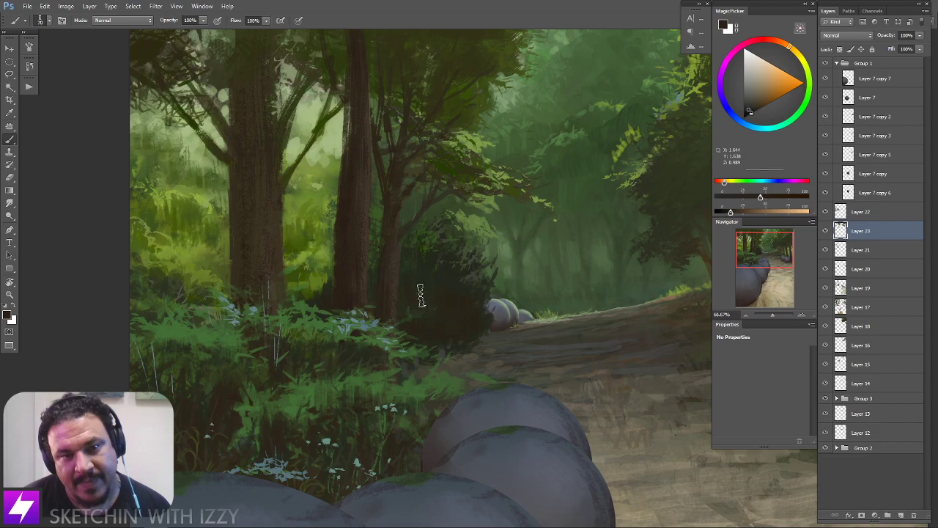
{"action": "mouse_move", "coordinate": [461, 321]}
{"action": "left_mouse_down"}
{"action": "mouse_move", "coordinate": [450, 304]}
{"action": "mouse_move", "coordinate": [448, 316]}
{"action": "left_mouse_up"}
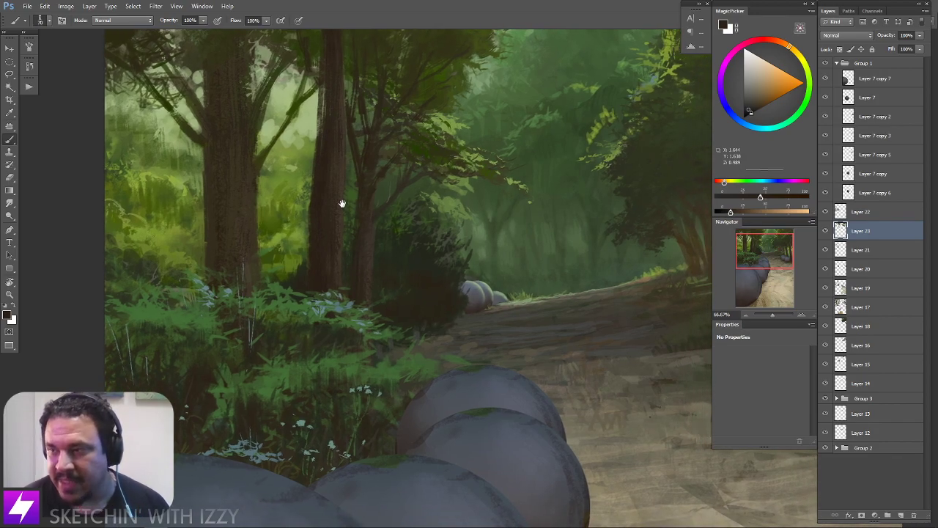
{"action": "left_click_drag", "start_coordinate": [397, 302], "coordinate": [337, 304]}
Sample browns from the distant trunks and the shrub to blend the shrub's base into the path, reducing the brush to 45 px
{"action": "left_click", "coordinate": [654, 265], "text": "alt"}
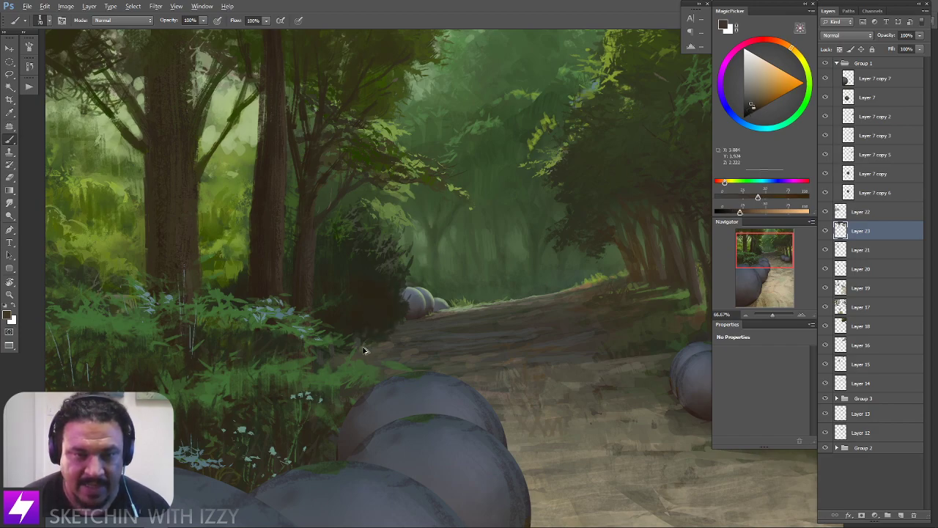
{"action": "left_click_drag", "start_coordinate": [406, 343], "coordinate": [368, 329]}
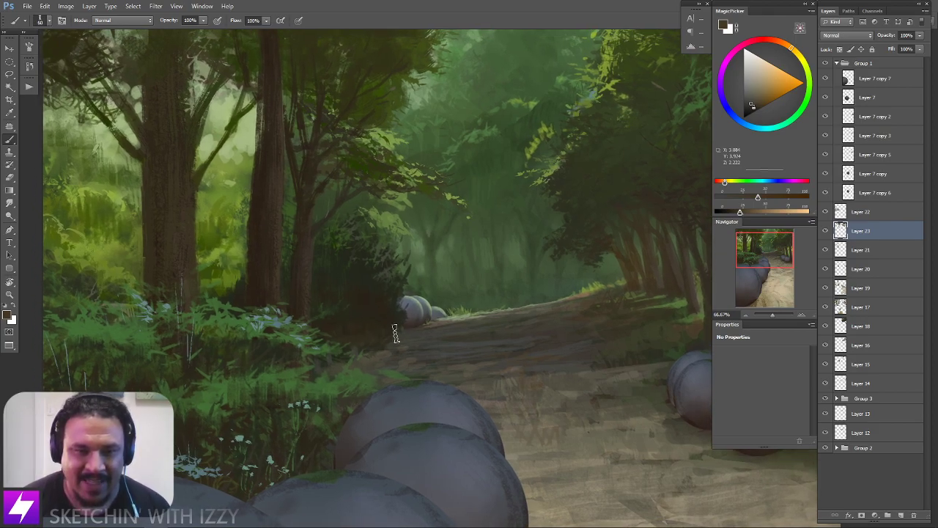
{"action": "left_click", "coordinate": [373, 324], "text": "alt"}
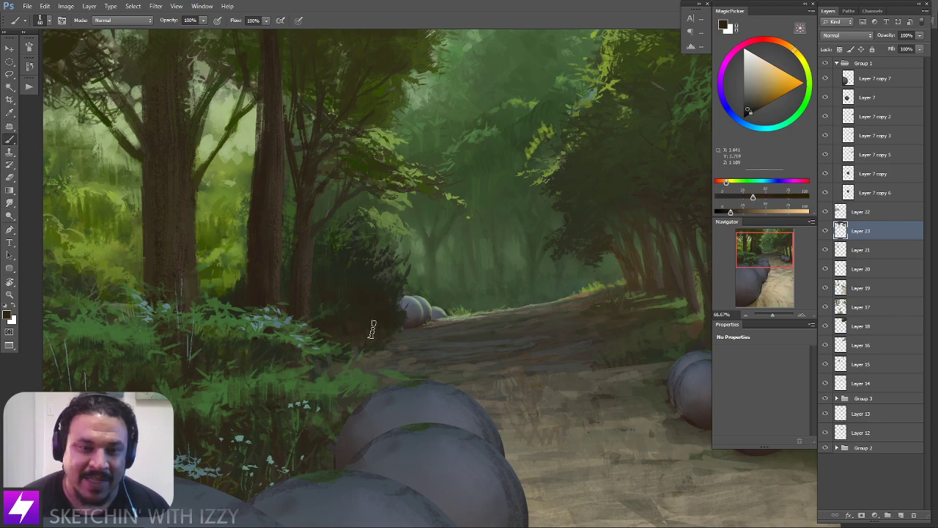
{"action": "left_click", "coordinate": [321, 327], "text": "alt"}
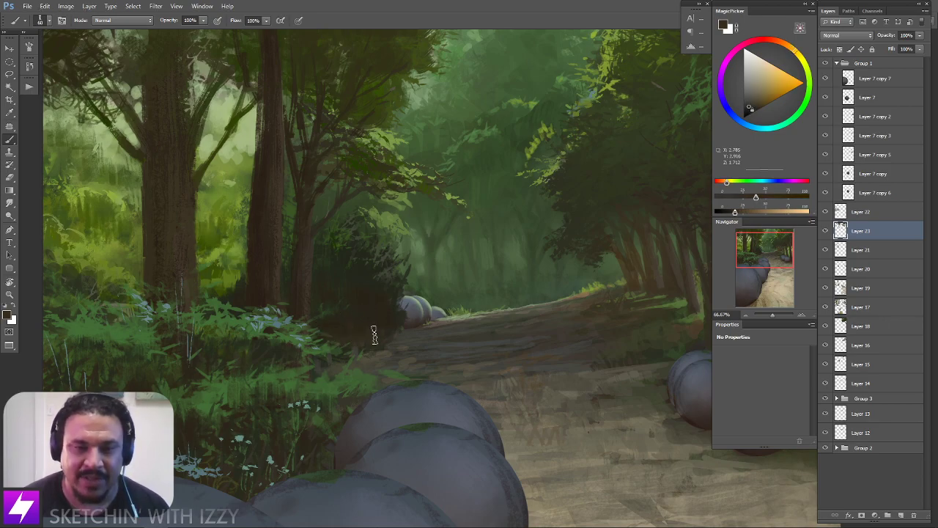
{"action": "key", "text": "bracketleft"}
{"action": "key", "text": "bracketleft"}
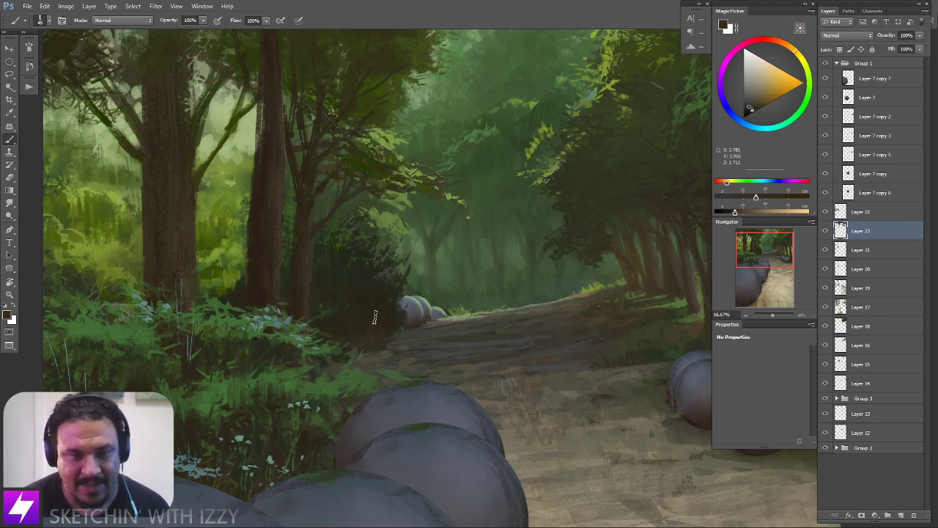
Resample dark tones around the shrub and refine its foliage along the edge facing the path
{"action": "key", "text": "ctrl+minus"}
{"action": "left_click_drag", "start_coordinate": [445, 333], "coordinate": [451, 345]}
{"action": "left_click", "coordinate": [389, 323], "text": "alt"}
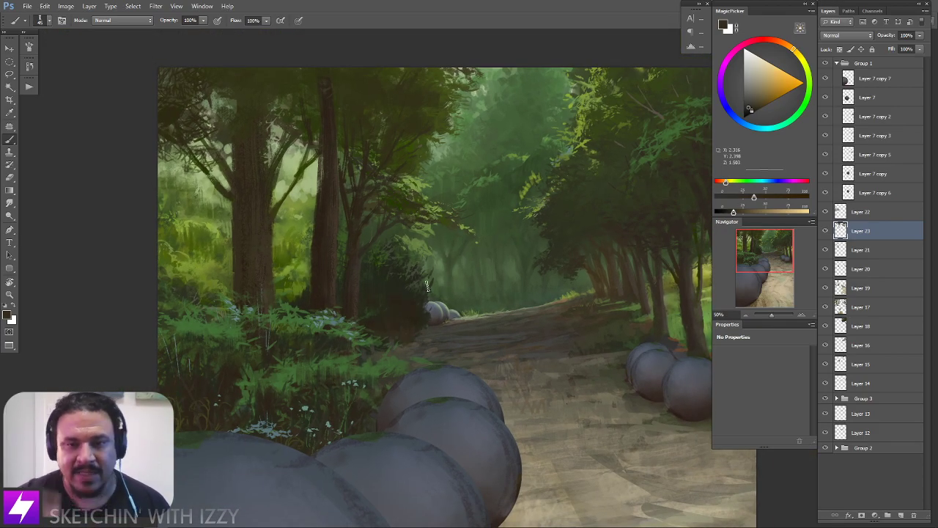
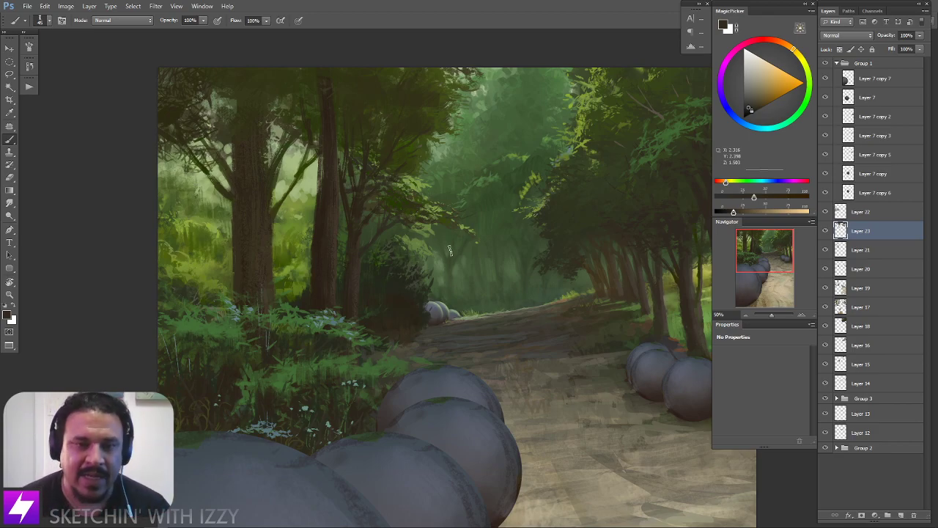
{"action": "key", "text": "ctrl+plus"}
{"action": "left_click_drag", "start_coordinate": [379, 343], "coordinate": [392, 330]}
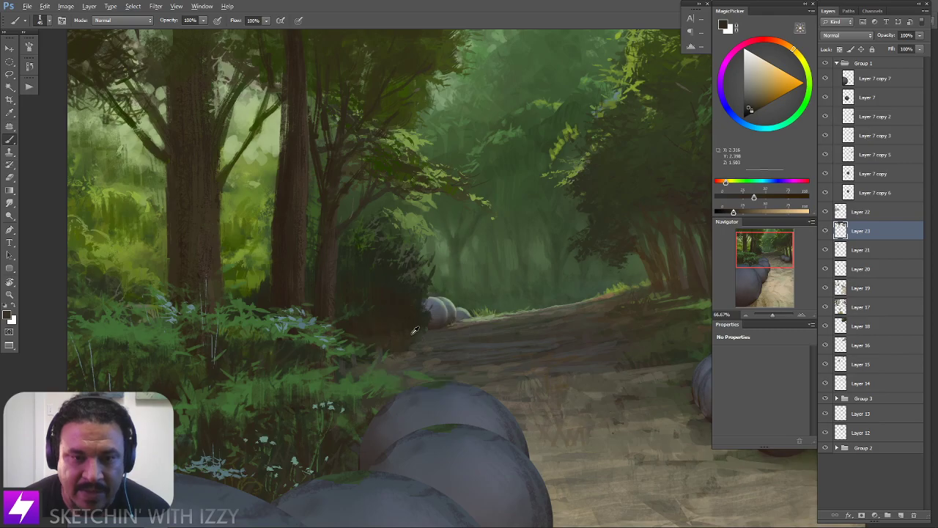
{"action": "left_click", "coordinate": [415, 335], "text": "alt"}
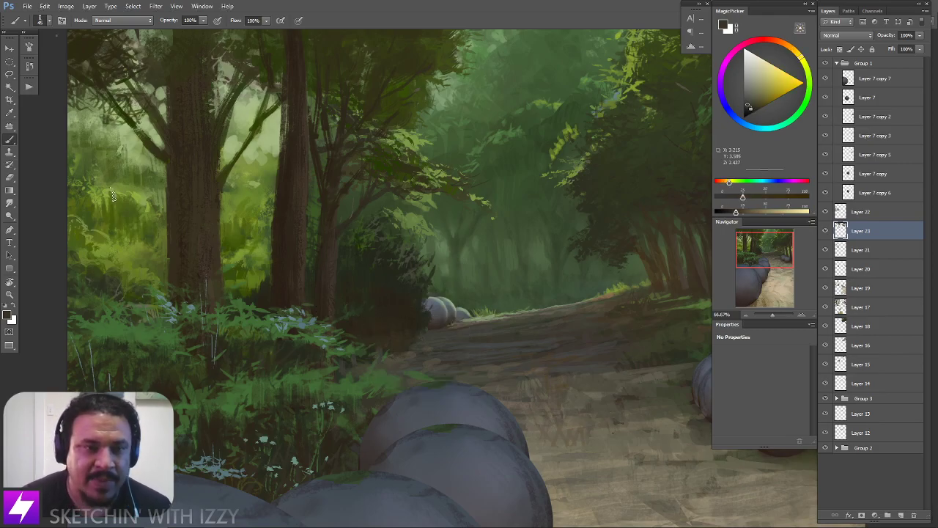
Choose another brush preset and paint the ground transition between the shrub, the undergrowth and the path at 60 and 50 px
{"action": "right_click", "coordinate": [112, 203]}
{"action": "double_click", "coordinate": [117, 244]}
{"action": "key", "text": "ctrl+plus"}
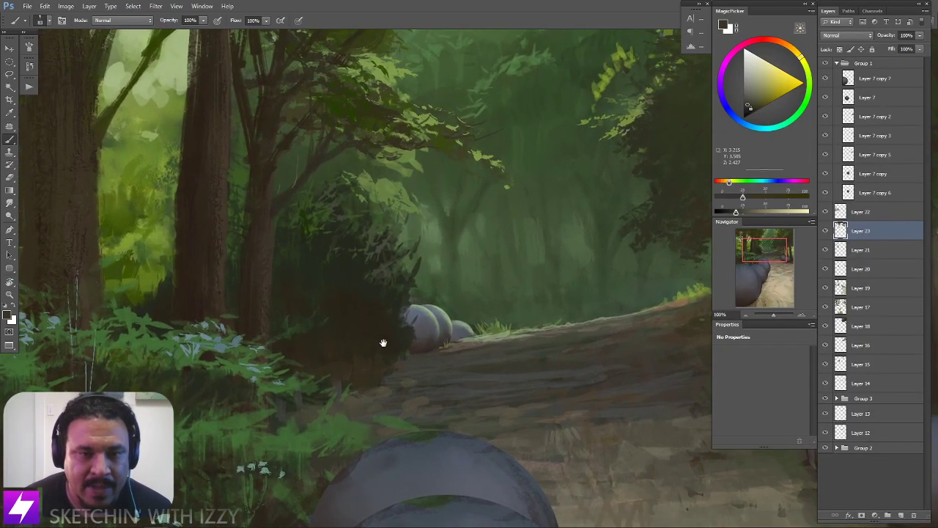
{"action": "left_click_drag", "start_coordinate": [380, 344], "coordinate": [408, 309]}
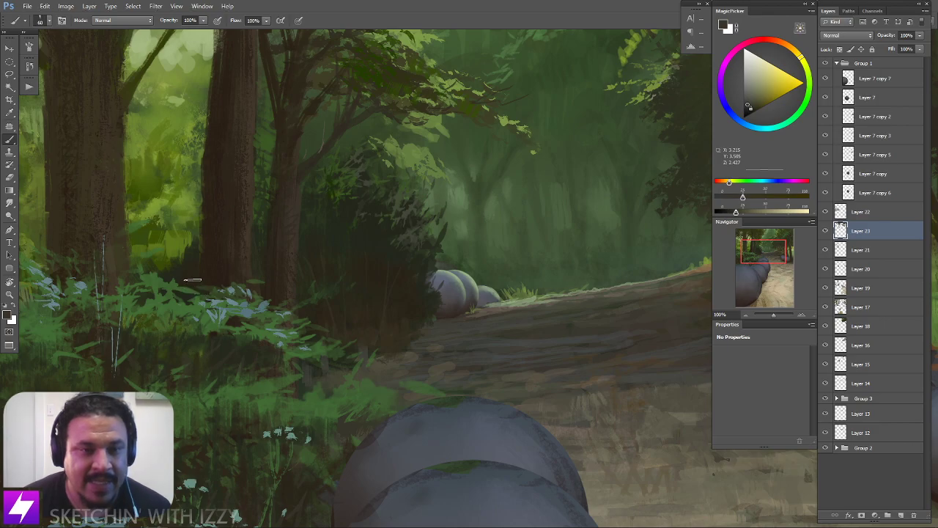
{"action": "left_click_drag", "start_coordinate": [282, 308], "coordinate": [266, 307]}
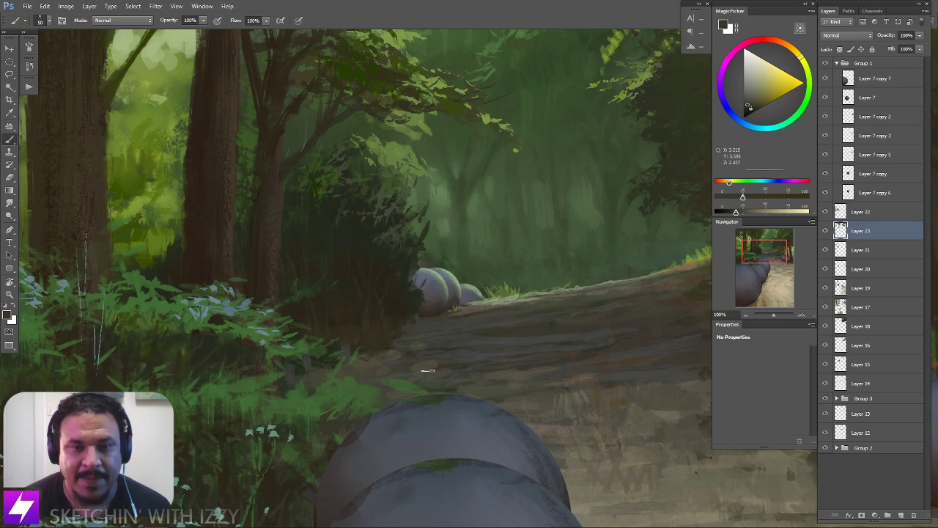
{"action": "key", "text": "ctrl+minus"}
{"action": "key", "text": "ctrl+minus"}
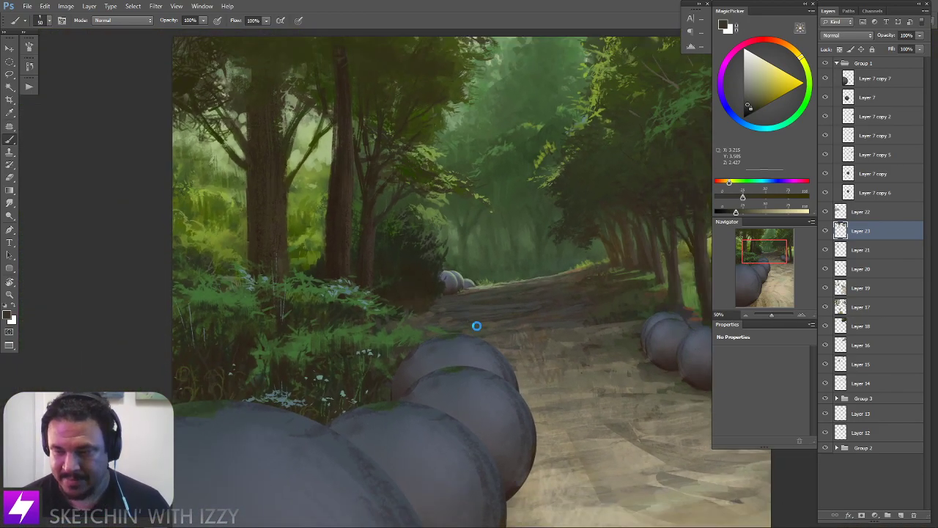
Compare the mirrored and original views, leave the canvas in its original orientation and reduce the brush to 45 px near the shrub
{"action": "key", "text": "ctrl+shift+h"}
{"action": "mouse_move", "coordinate": [488, 324]}
{"action": "left_mouse_down"}
{"action": "mouse_move", "coordinate": [416, 337]}
{"action": "mouse_move", "coordinate": [449, 358]}
{"action": "mouse_move", "coordinate": [432, 348]}
{"action": "left_mouse_up"}
{"action": "key", "text": "ctrl+plus"}
{"action": "key", "text": "ctrl+shift+h"}
{"action": "key", "text": "ctrl+shift+h"}
{"action": "left_click_drag", "start_coordinate": [344, 327], "coordinate": [406, 310]}
{"action": "key", "text": "ctrl+plus"}
{"action": "key", "text": "ctrl+plus"}
{"action": "left_click_drag", "start_coordinate": [293, 426], "coordinate": [451, 286]}
{"action": "key", "text": "["}
{"action": "scroll", "coordinate": [390, 335], "scroll_direction": "down", "scroll_amount": 5}
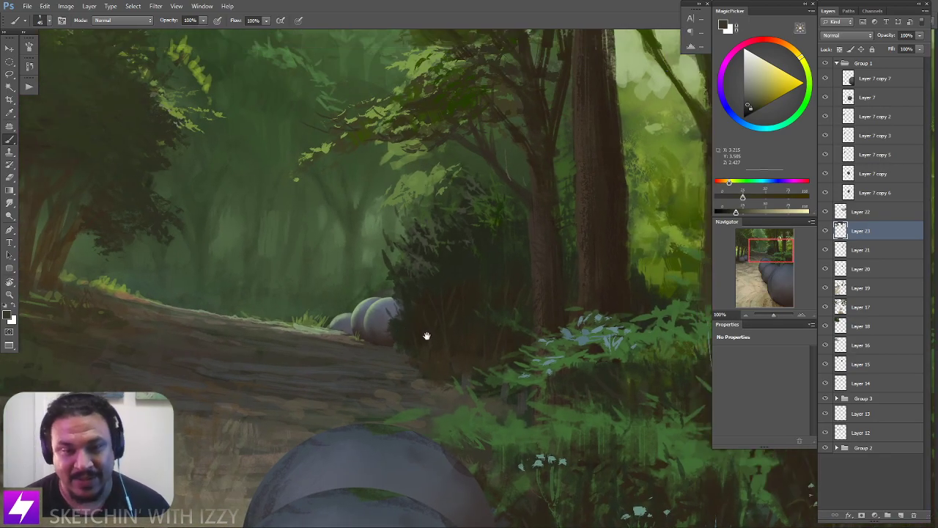
Sample a very dark brown from inside the shrub and enlarge the brush to 70 px to deepen its shadows
{"action": "left_click_drag", "start_coordinate": [427, 336], "coordinate": [415, 331]}
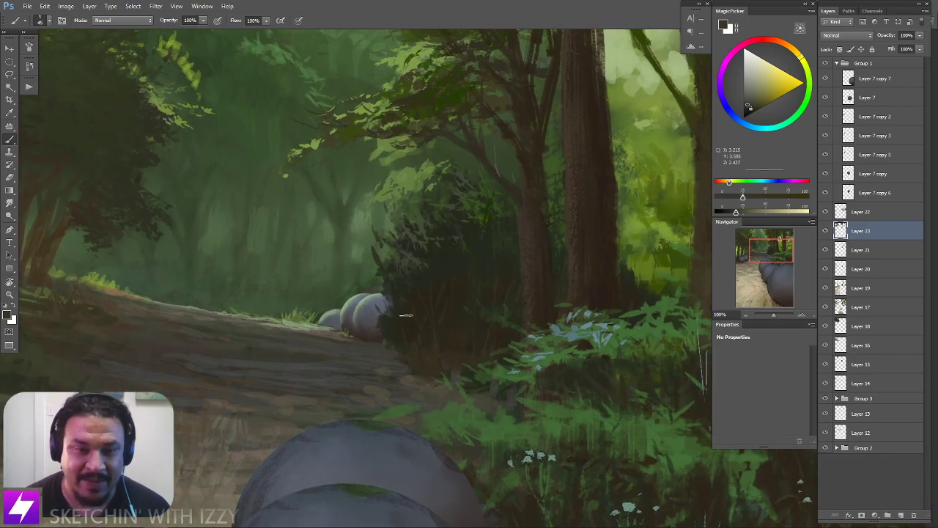
{"action": "left_click", "coordinate": [416, 300], "text": "alt"}
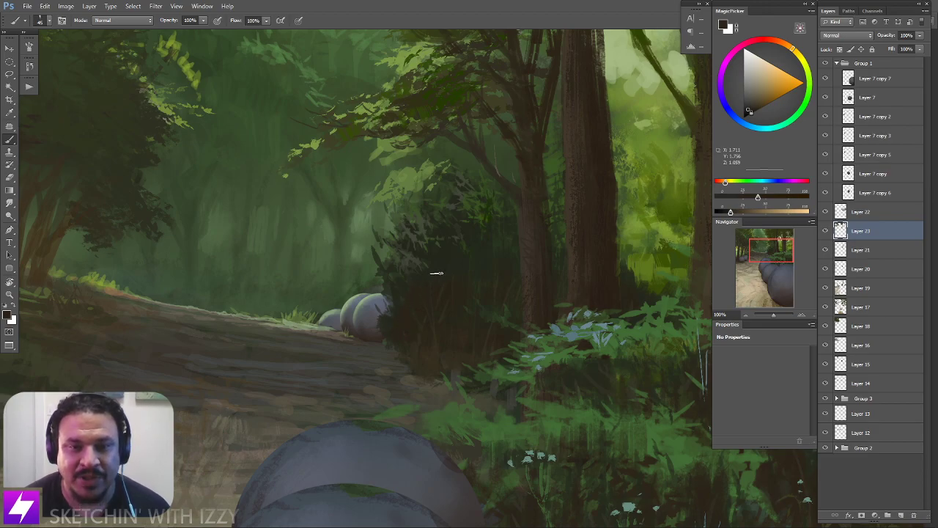
{"action": "left_click_drag", "start_coordinate": [481, 320], "coordinate": [459, 317]}
{"action": "key", "text": "bracketright"}
{"action": "key", "text": "bracketright"}
{"action": "key", "text": "bracketright"}
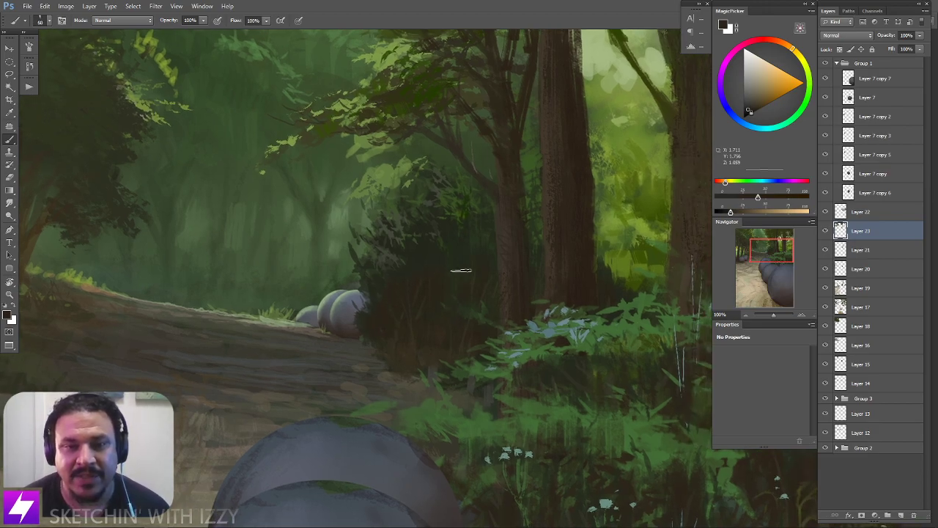
{"action": "mouse_move", "coordinate": [515, 370]}
{"action": "left_mouse_down"}
{"action": "mouse_move", "coordinate": [471, 327]}
{"action": "mouse_move", "coordinate": [445, 316]}
{"action": "mouse_move", "coordinate": [440, 343]}
{"action": "left_mouse_up"}
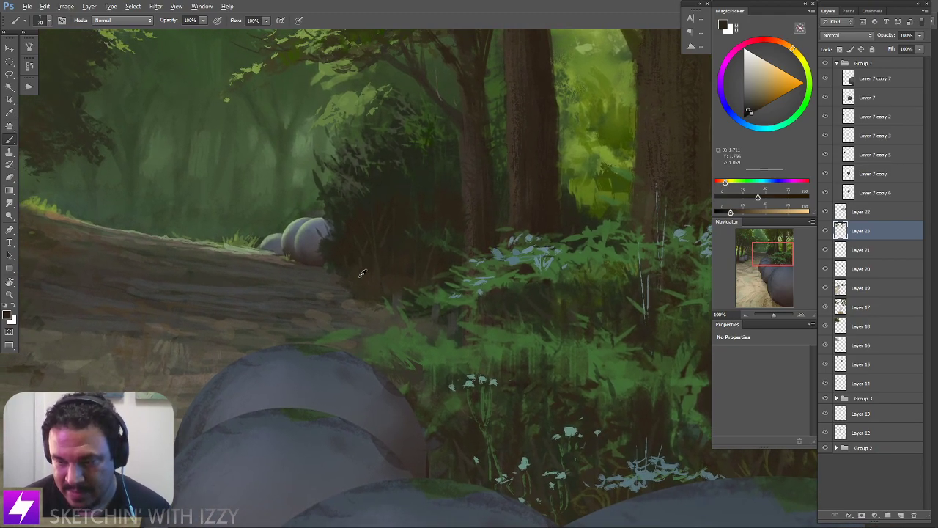
Sample the brown at the shrub's base and touch up its edge against the path with a 45 px brush
{"action": "left_click", "coordinate": [366, 279], "text": "alt"}
{"action": "key", "text": "bracketleft"}
{"action": "key", "text": "bracketleft"}
{"action": "key", "text": "bracketleft"}
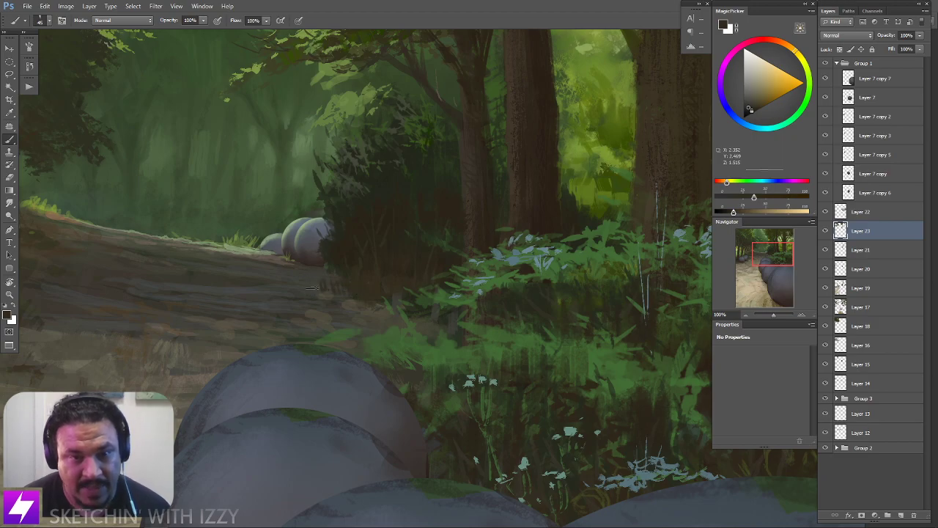
Mirror the whole painting horizontally to check the composition with fresh eyes
{"action": "scroll", "coordinate": [422, 307], "scroll_direction": "down", "scroll_amount": 3}
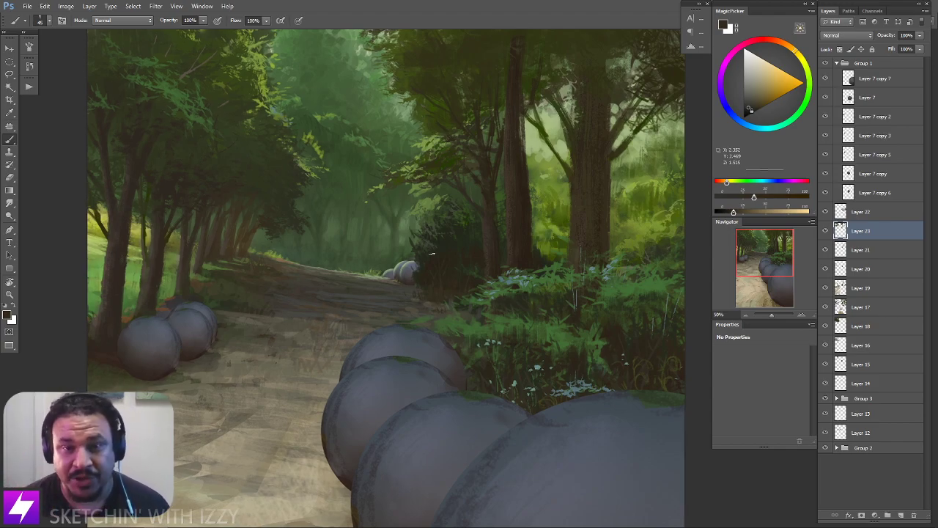
{"action": "key", "text": "ctrl+minus"}
{"action": "key", "text": "ctrl+shift+h"}
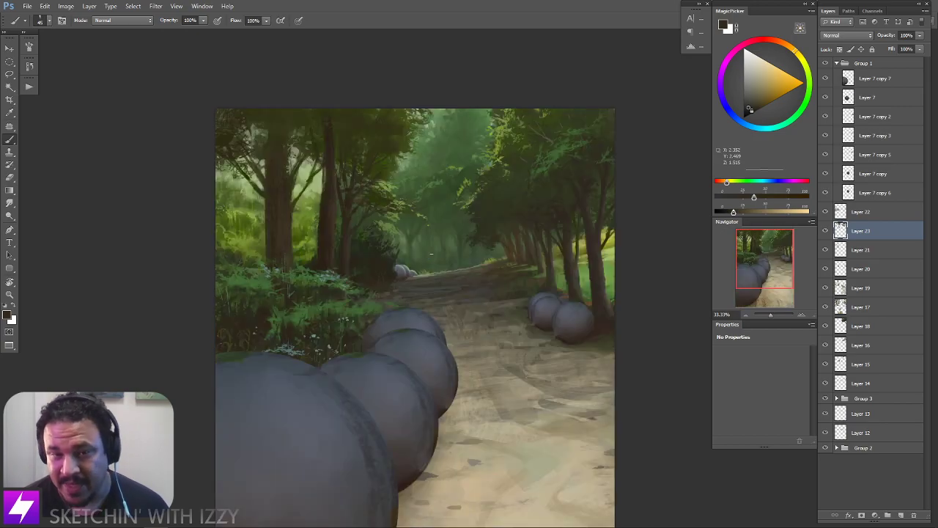
{"action": "left_click_drag", "start_coordinate": [433, 340], "coordinate": [404, 262]}
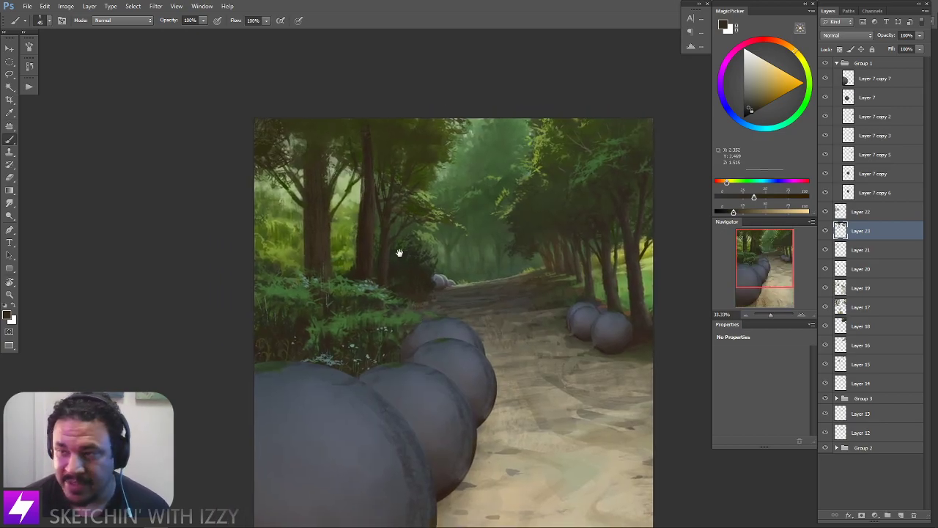
Sample the yellow-green between the trunks and a dark trunk brown to touch up foliage at the trunk bases, ready to erase excess
{"action": "key", "text": "ctrl+plus"}
{"action": "left_click", "coordinate": [323, 274], "text": "alt"}
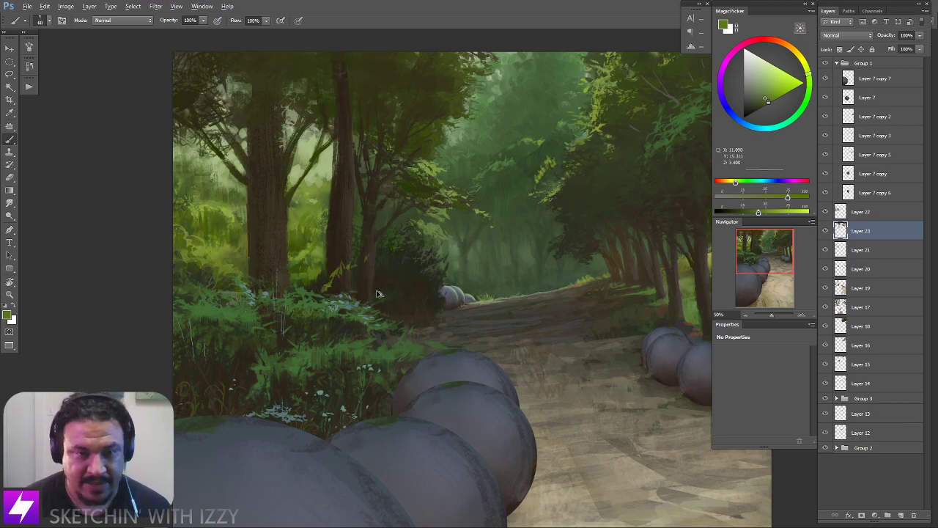
{"action": "key", "text": "z"}
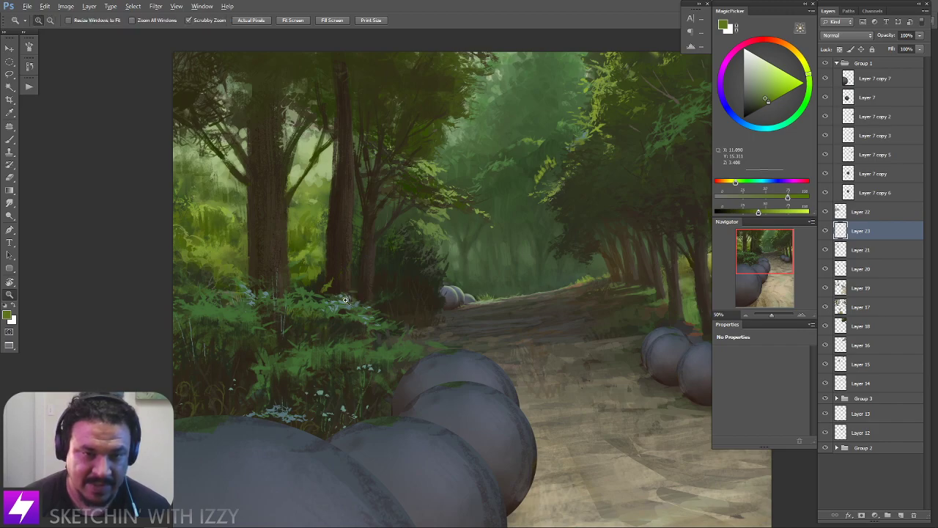
{"action": "key", "text": "b"}
{"action": "key", "text": "d"}
{"action": "key", "text": "e"}
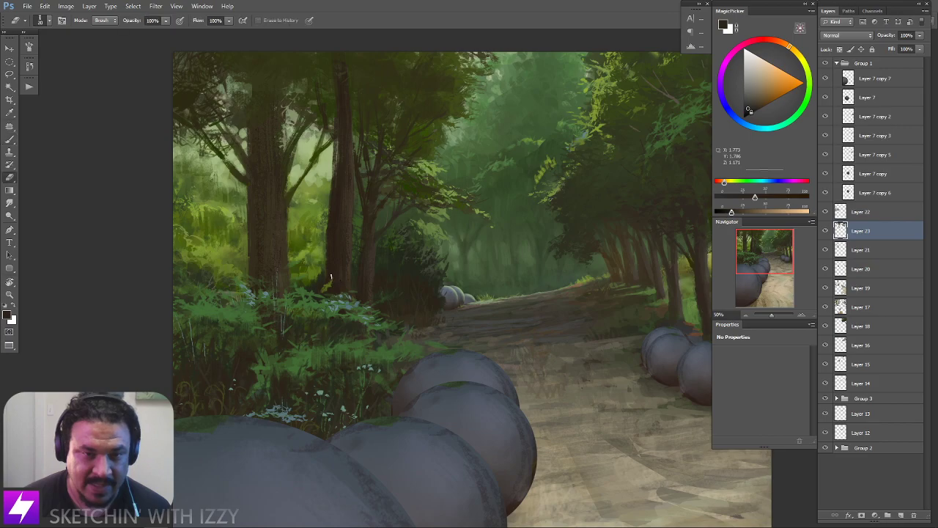
{"action": "key", "text": "ctrl+minus"}
{"action": "left_click_drag", "start_coordinate": [393, 329], "coordinate": [434, 309]}
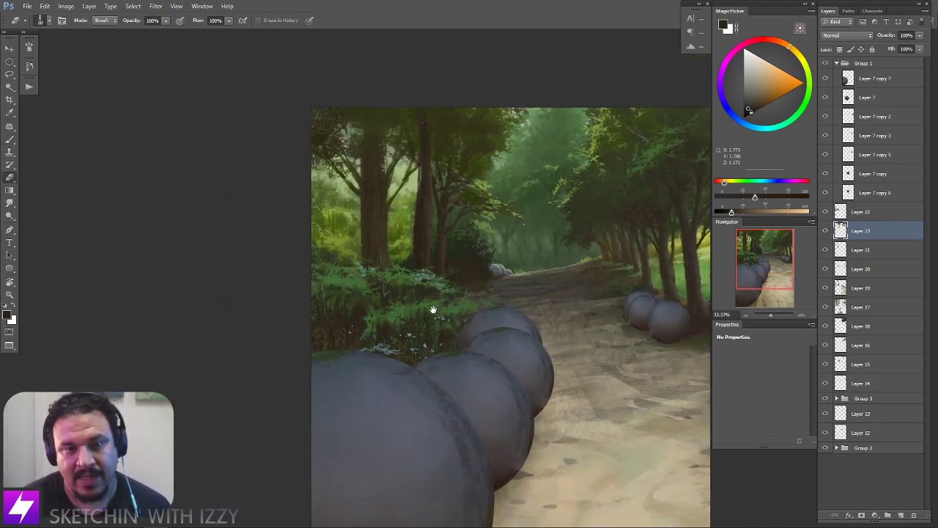
Try sketching two yellow-green ovals at 50 px around the trunk bases to mark spots for foliage
{"action": "key", "text": "ctrl+plus"}
{"action": "key", "text": "b"}
{"action": "left_click", "coordinate": [389, 239], "text": "alt"}
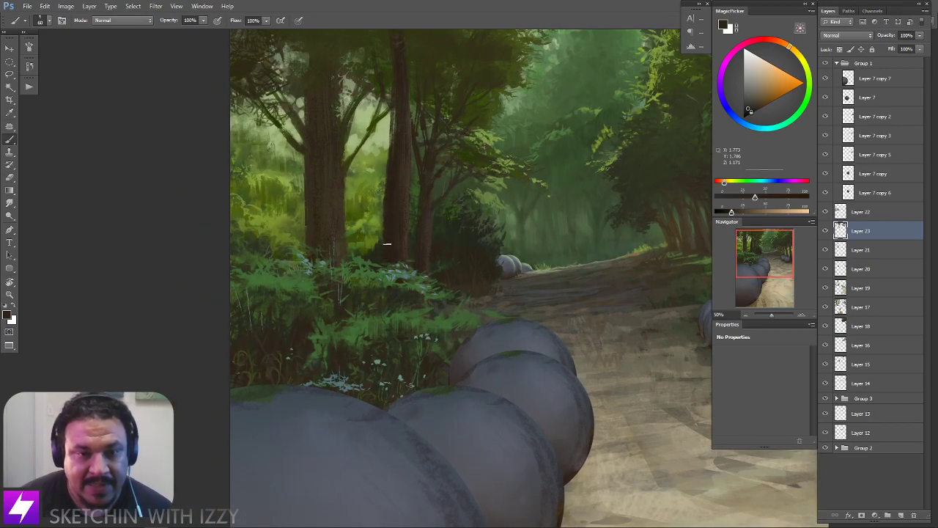
{"action": "left_click", "coordinate": [377, 222], "text": "alt"}
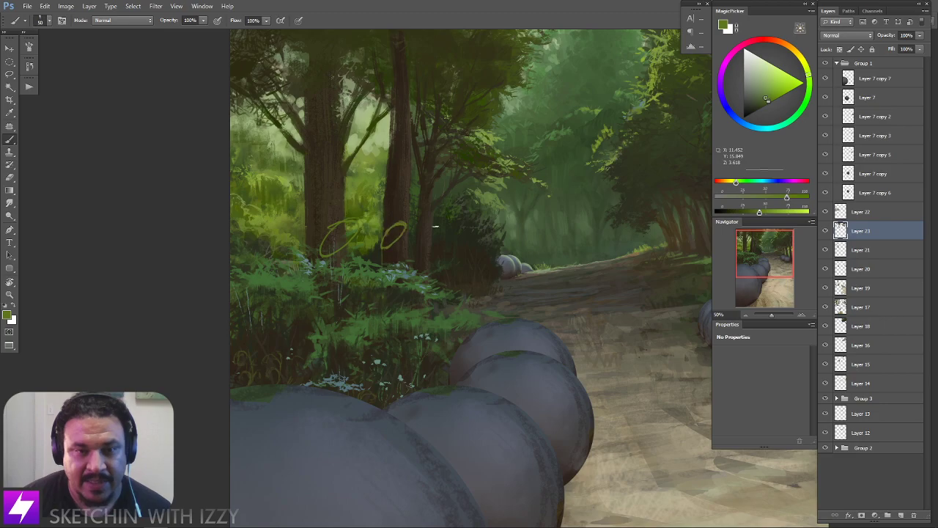
{"action": "left_click_drag", "start_coordinate": [465, 285], "coordinate": [415, 275]}
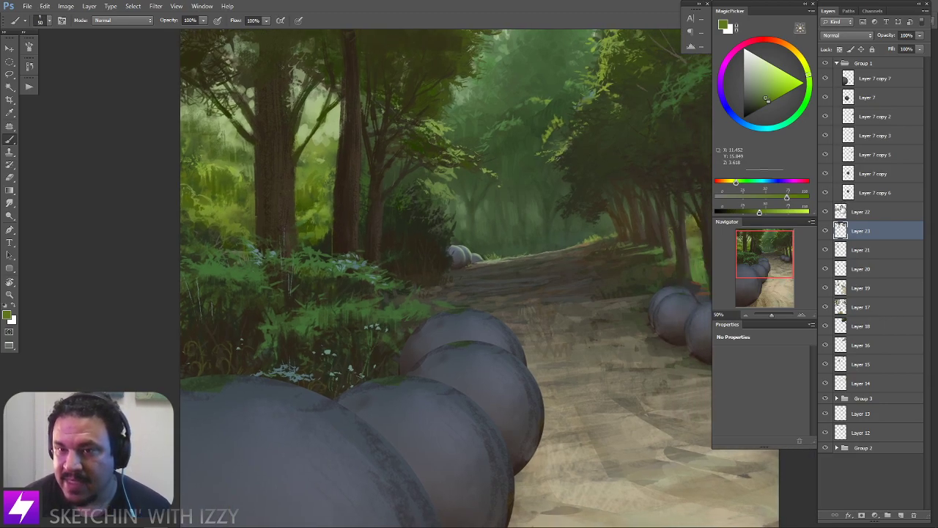
Toggle Layers 23 and 22 to check their contents, add a new layer above Layer 23 and tilt the canvas slightly
{"action": "left_click", "coordinate": [826, 230]}
{"action": "left_click", "coordinate": [826, 230]}
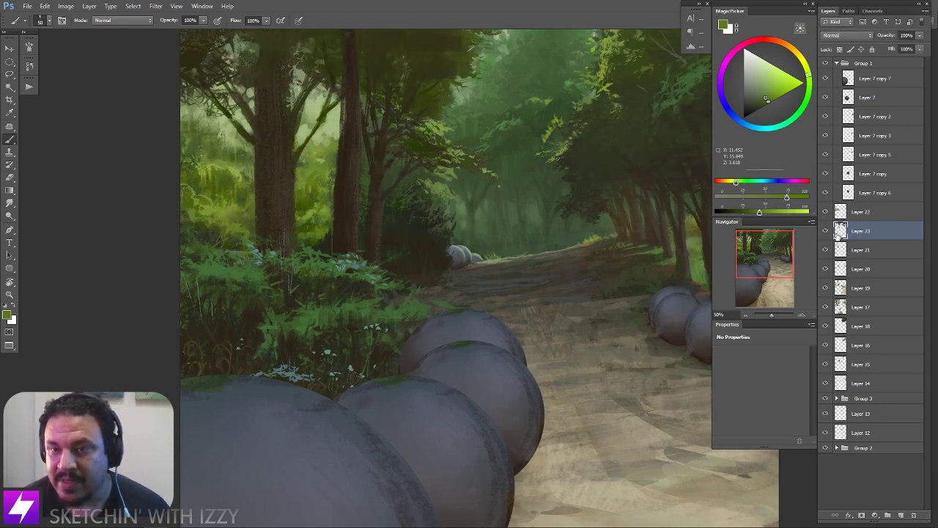
{"action": "key", "text": "ctrl+shift+alt+n"}
{"action": "left_click", "coordinate": [825, 212]}
{"action": "left_click", "coordinate": [825, 211]}
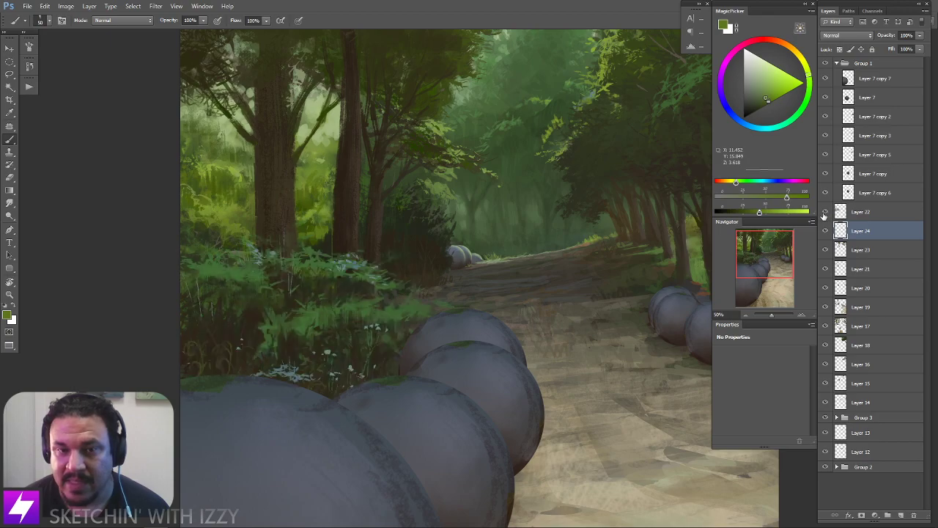
{"action": "key", "text": "r"}
{"action": "left_click_drag", "start_coordinate": [578, 327], "coordinate": [602, 343]}
{"action": "left_click", "coordinate": [825, 212]}
{"action": "left_click", "coordinate": [825, 212]}
Sample a lighter yellow-green between the trunks and choose a tapered 90 px brush preset
{"action": "left_click_drag", "start_coordinate": [358, 369], "coordinate": [403, 414]}
{"action": "key", "text": "b"}
{"action": "left_click", "coordinate": [366, 200], "text": "alt"}
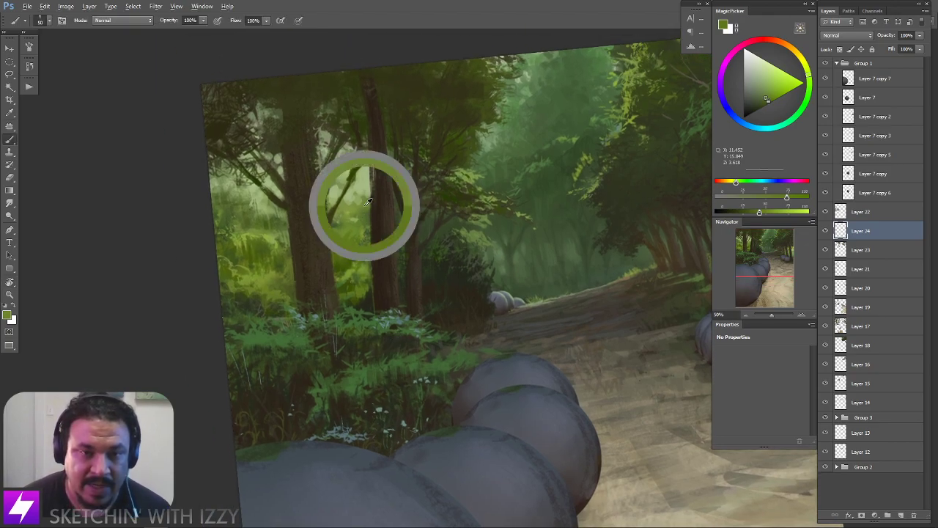
{"action": "left_click_drag", "start_coordinate": [395, 298], "coordinate": [376, 276]}
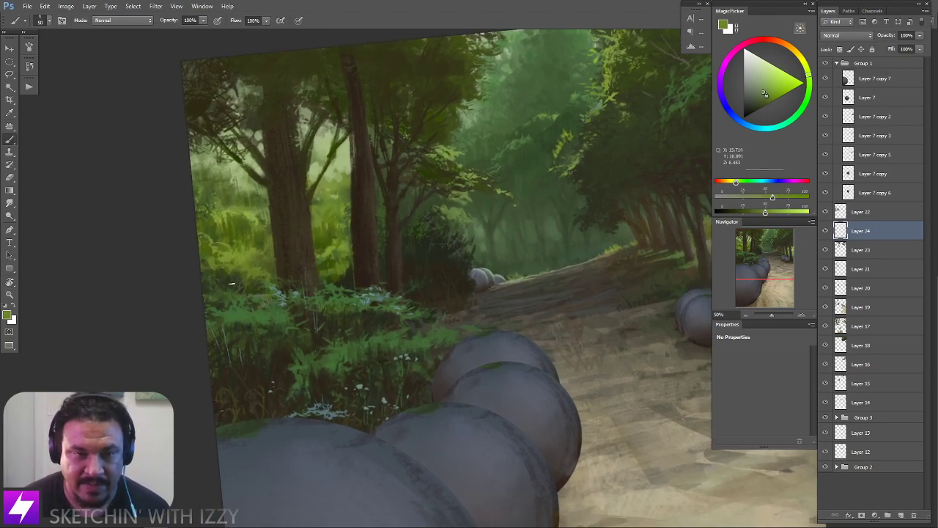
{"action": "right_click", "coordinate": [270, 242]}
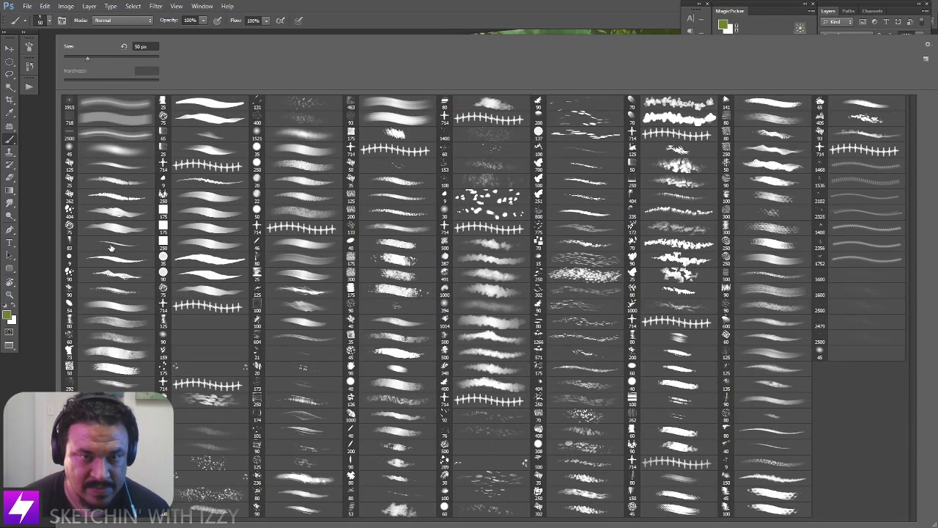
{"action": "double_click", "coordinate": [113, 277]}
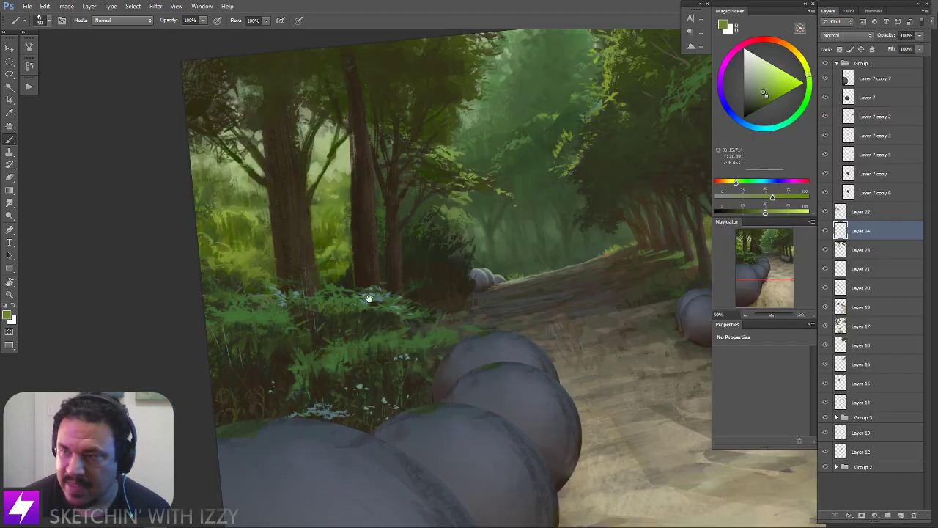
Rotate the canvas and paint thin yellow-green grass blades at the base of the middle trunk with a 15 px brush
{"action": "left_click_drag", "start_coordinate": [370, 299], "coordinate": [342, 287]}
{"action": "key", "text": "r"}
{"action": "mouse_move", "coordinate": [453, 274]}
{"action": "left_mouse_down"}
{"action": "mouse_move", "coordinate": [471, 278]}
{"action": "mouse_move", "coordinate": [472, 289]}
{"action": "mouse_move", "coordinate": [464, 272]}
{"action": "mouse_move", "coordinate": [516, 280]}
{"action": "mouse_move", "coordinate": [477, 255]}
{"action": "left_mouse_up"}
{"action": "key", "text": "b"}
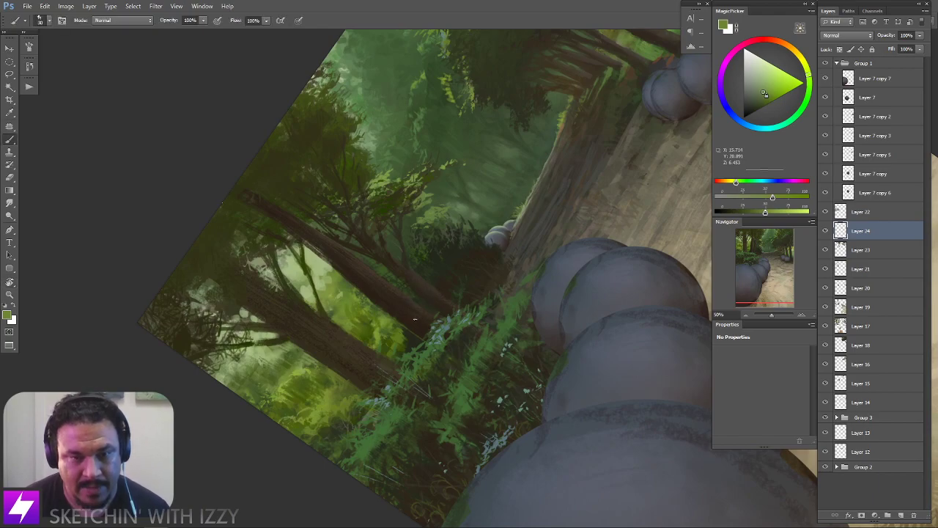
{"action": "key", "text": "ctrl+z"}
{"action": "left_click_drag", "start_coordinate": [433, 293], "coordinate": [429, 332]}
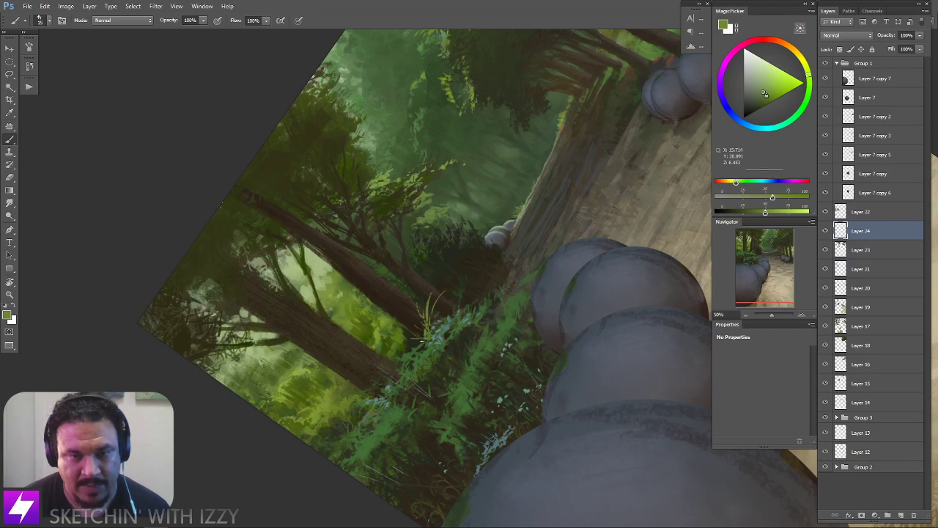
{"action": "key", "text": "Escape"}
{"action": "left_click_drag", "start_coordinate": [434, 320], "coordinate": [450, 329]}
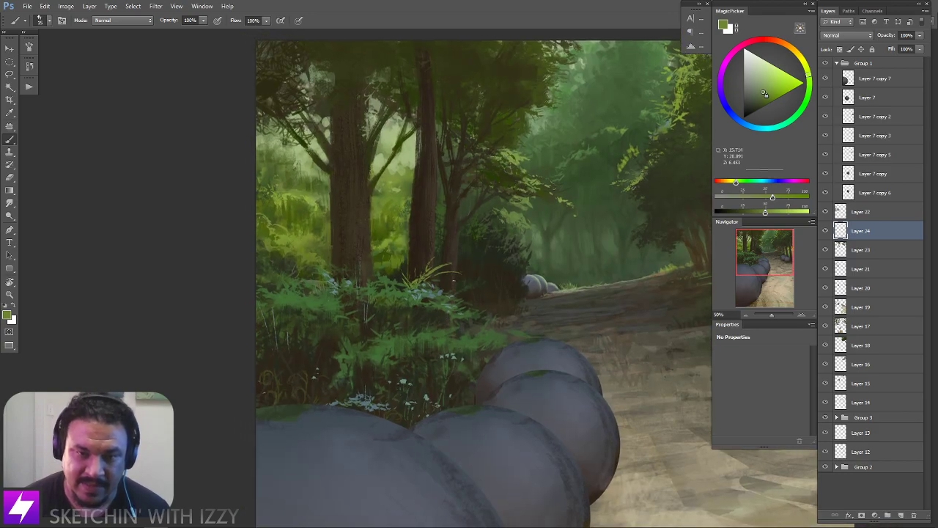
{"action": "mouse_move", "coordinate": [433, 274]}
{"action": "left_mouse_down"}
{"action": "mouse_move", "coordinate": [423, 269]}
{"action": "mouse_move", "coordinate": [437, 258]}
{"action": "left_mouse_up"}
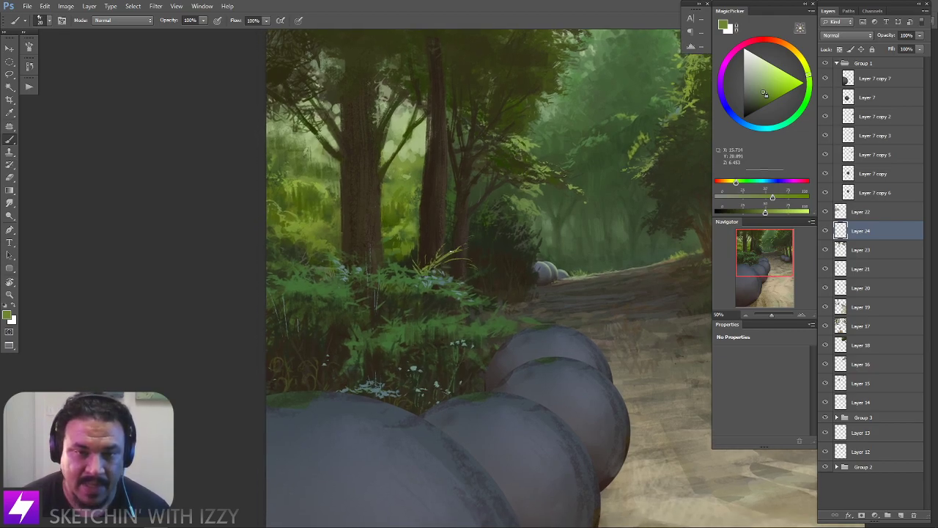
Switch to the eraser at the grass blades and mirror the painting back to its original orientation
{"action": "key", "text": "e"}
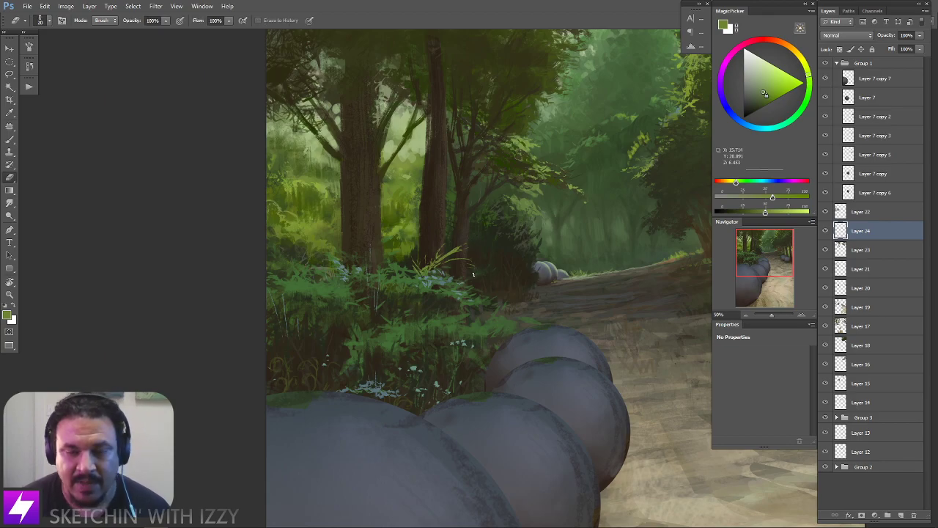
{"action": "scroll", "coordinate": [457, 252], "scroll_direction": "down", "scroll_amount": 1}
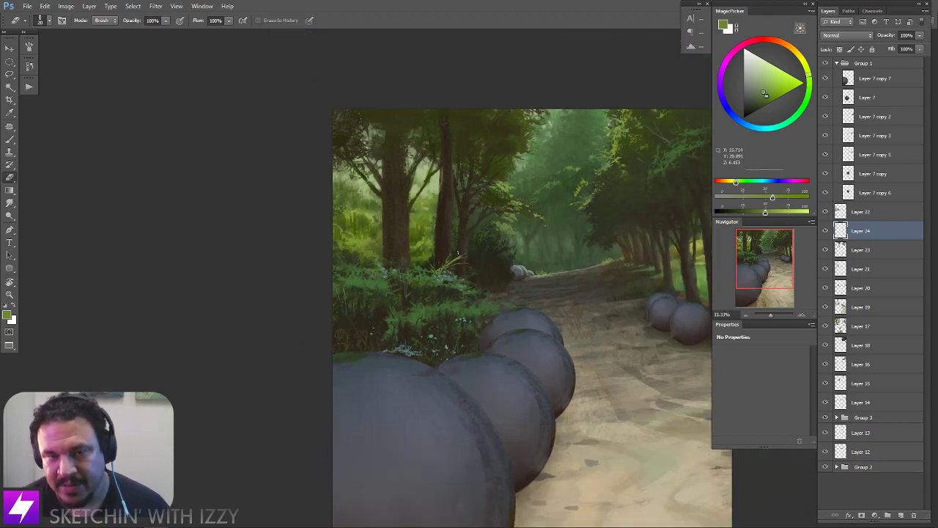
{"action": "key", "text": "ctrl+shift+h"}
{"action": "left_click_drag", "start_coordinate": [513, 299], "coordinate": [482, 318]}
{"action": "scroll", "coordinate": [594, 272], "scroll_direction": "up", "scroll_amount": 2}
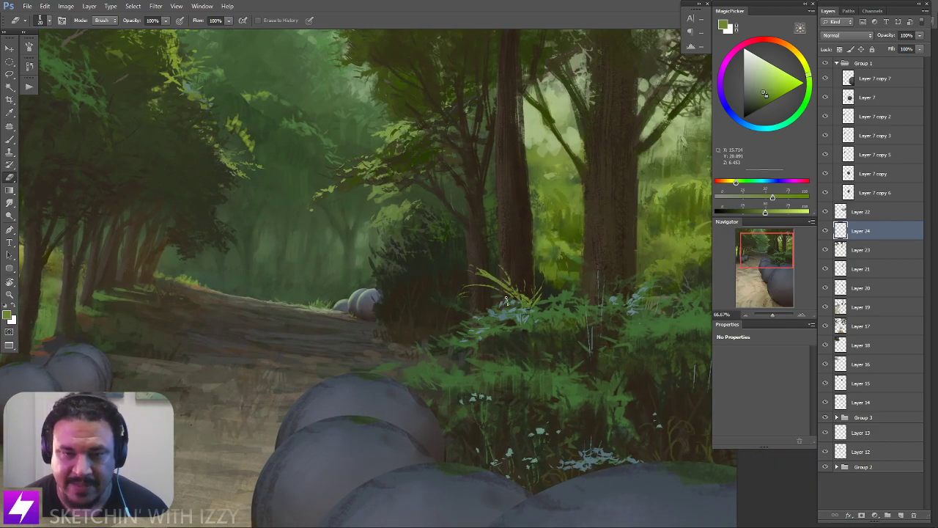
Erase the yellow-green grass blades at the trunk base with a larger eraser
{"action": "key", "text": "bracketright"}
{"action": "key", "text": "bracketright"}
{"action": "key", "text": "bracketright"}
{"action": "key", "text": "bracketright"}
{"action": "key", "text": "bracketright"}
{"action": "key", "text": "bracketright"}
{"action": "mouse_move", "coordinate": [482, 282]}
{"action": "left_mouse_down"}
{"action": "mouse_move", "coordinate": [471, 293]}
{"action": "mouse_move", "coordinate": [510, 275]}
{"action": "mouse_move", "coordinate": [544, 294]}
{"action": "left_mouse_up"}
{"action": "key", "text": "b"}
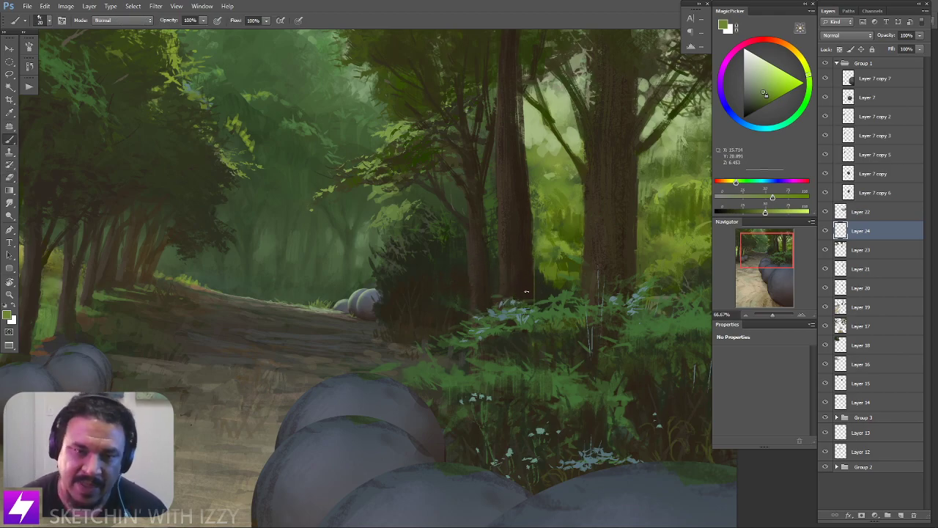
Choose the 1000 px leaf-cluster brush preset and greatly reduce its size
{"action": "right_click", "coordinate": [120, 269]}
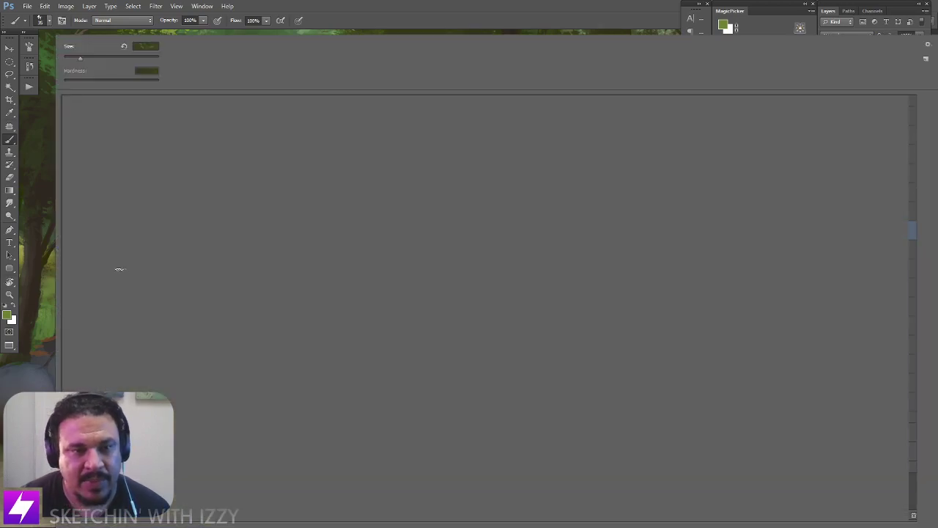
{"action": "right_click", "coordinate": [120, 270]}
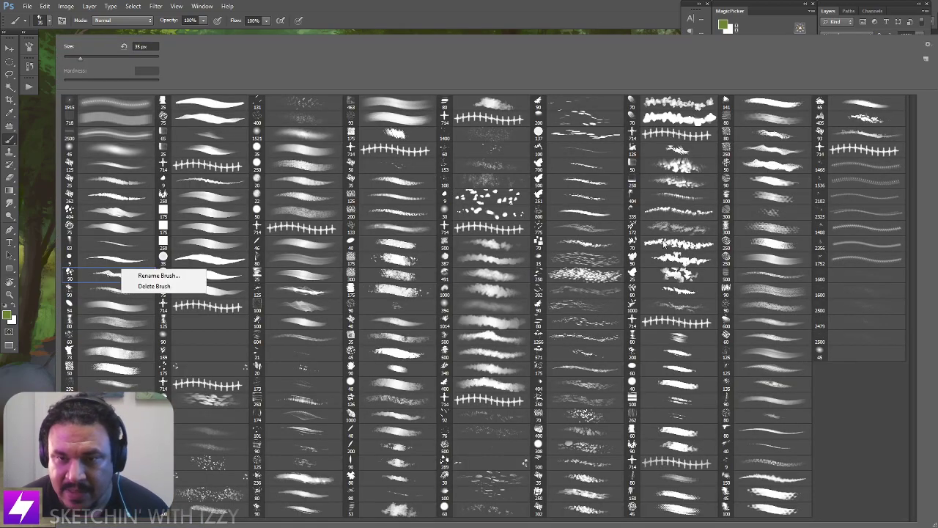
{"action": "left_click", "coordinate": [675, 299]}
{"action": "double_click", "coordinate": [675, 303]}
{"action": "key", "text": "bracketleft"}
{"action": "key", "text": "bracketleft"}
{"action": "key", "text": "bracketleft"}
{"action": "key", "text": "bracketleft"}
{"action": "key", "text": "bracketleft"}
{"action": "key", "text": "bracketleft"}
{"action": "key", "text": "bracketleft"}
{"action": "key", "text": "bracketleft"}
{"action": "key", "text": "bracketleft"}
{"action": "key", "text": "bracketleft"}
{"action": "key", "text": "bracketleft"}
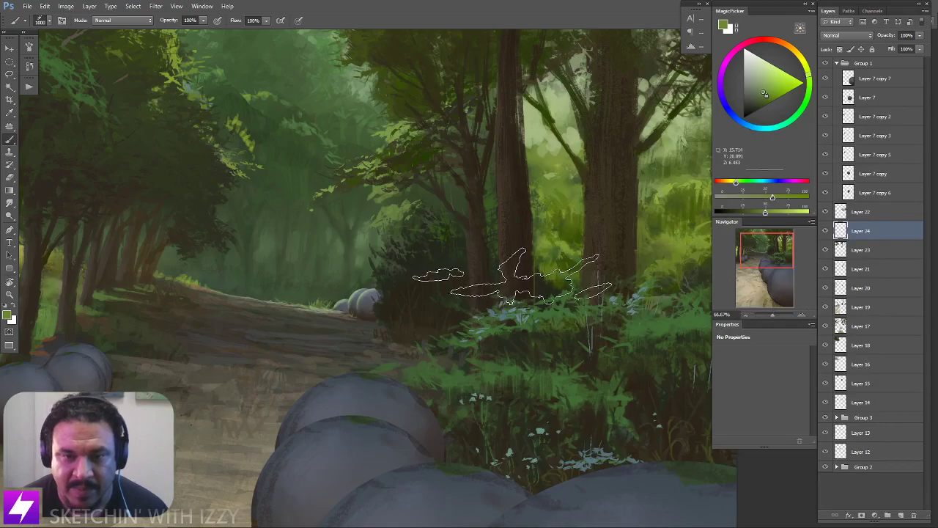
Undo a test stamp and place a yellow-green leaf cluster at the middle trunk's base, reducing the brush to 100 px
{"action": "left_click", "coordinate": [508, 283]}
{"action": "key", "text": "ctrl+z"}
{"action": "left_click", "coordinate": [497, 282]}
{"action": "key", "text": "bracketleft"}
{"action": "key", "text": "bracketleft"}
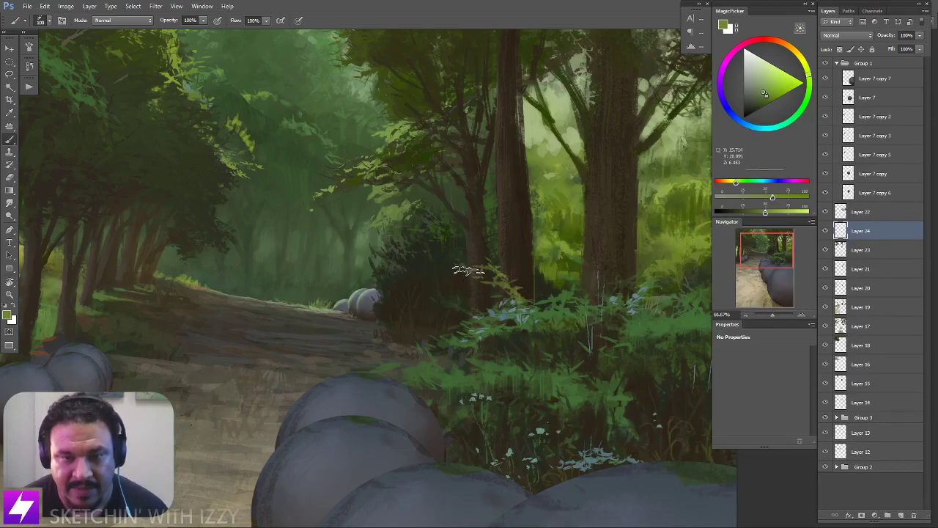
Stamp small yellow-green leaf clusters around the base of the middle trunk with a reduced leaf brush
{"action": "key", "text": "bracketleft"}
{"action": "key", "text": "bracketleft"}
{"action": "key", "text": "bracketleft"}
{"action": "left_click", "coordinate": [452, 267]}
{"action": "left_click", "coordinate": [494, 278]}
{"action": "left_click", "coordinate": [519, 289]}
{"action": "left_click", "coordinate": [529, 291]}
{"action": "left_click", "coordinate": [529, 297]}
{"action": "mouse_move", "coordinate": [535, 302]}
{"action": "left_mouse_down"}
{"action": "mouse_move", "coordinate": [539, 287]}
{"action": "mouse_move", "coordinate": [517, 276]}
{"action": "mouse_move", "coordinate": [522, 293]}
{"action": "mouse_move", "coordinate": [506, 306]}
{"action": "left_mouse_up"}
Extend the yellow-green leaves outward from the trunk base across the upper edge of the dark shrub
{"action": "key", "text": "e"}
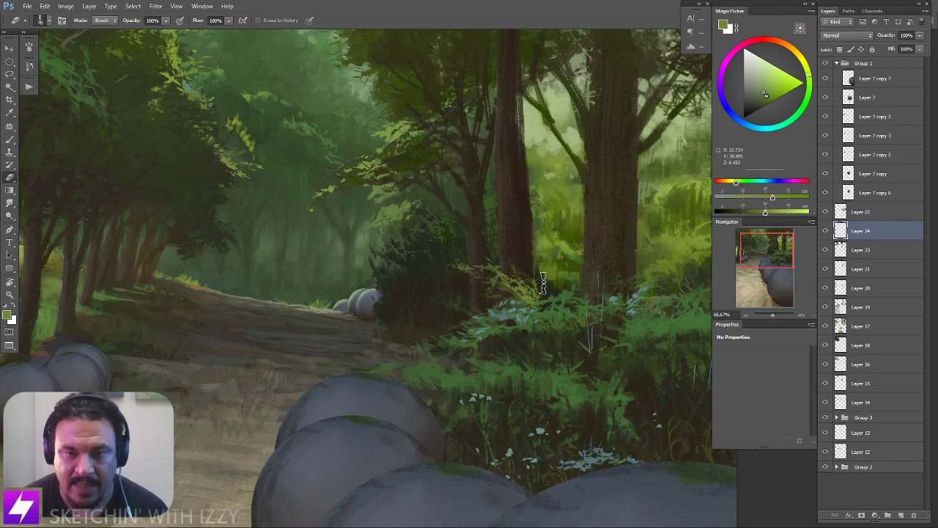
{"action": "key", "text": "b"}
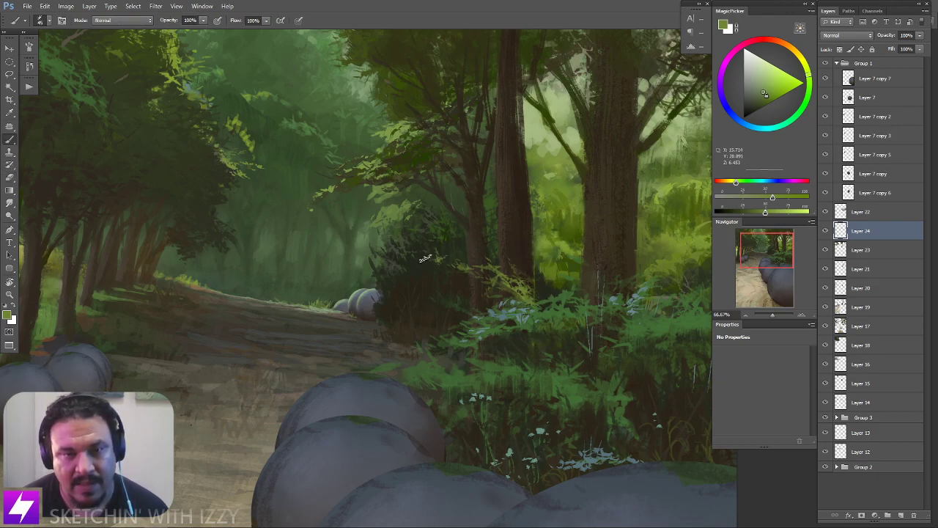
{"action": "mouse_move", "coordinate": [447, 272]}
{"action": "left_mouse_down"}
{"action": "mouse_move", "coordinate": [484, 272]}
{"action": "mouse_move", "coordinate": [463, 284]}
{"action": "mouse_move", "coordinate": [496, 292]}
{"action": "left_mouse_up"}
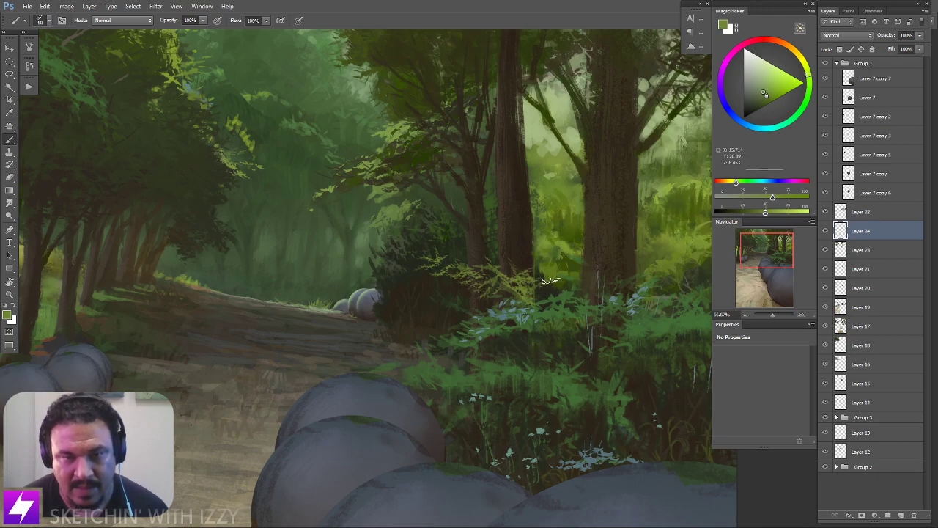
Sample a dark green from the undergrowth and stamp shadow leaves beneath the yellow-green clusters
{"action": "left_click", "coordinate": [563, 318], "text": "alt"}
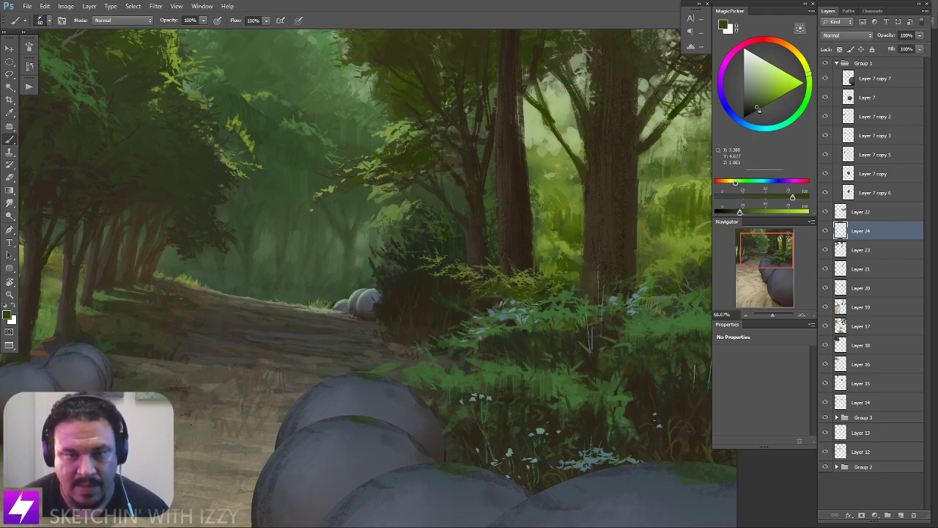
{"action": "key", "text": "ctrl+minus"}
{"action": "key", "text": "r"}
{"action": "left_click_drag", "start_coordinate": [523, 361], "coordinate": [565, 340]}
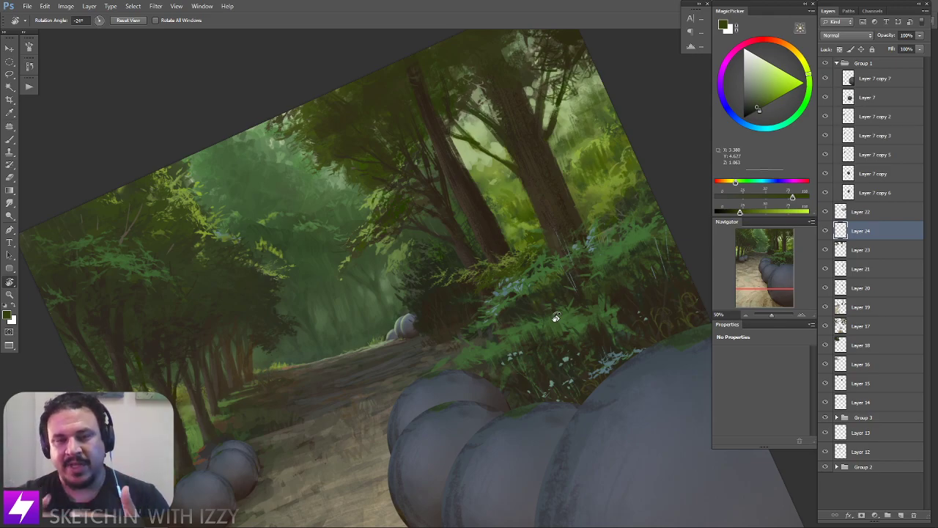
{"action": "key", "text": "Escape"}
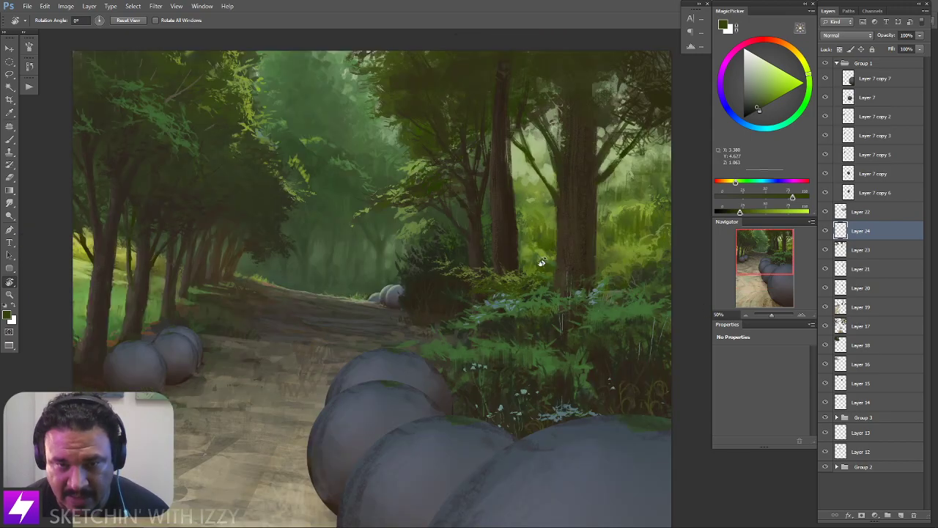
Switch to a small round brush preset for detailing the dark gaps around the trunk-base leaves
{"action": "mouse_move", "coordinate": [544, 302]}
{"action": "left_mouse_down"}
{"action": "mouse_move", "coordinate": [539, 289]}
{"action": "mouse_move", "coordinate": [514, 301]}
{"action": "left_mouse_up"}
{"action": "key", "text": "ctrl+plus"}
{"action": "key", "text": "ctrl+plus"}
{"action": "key", "text": "b"}
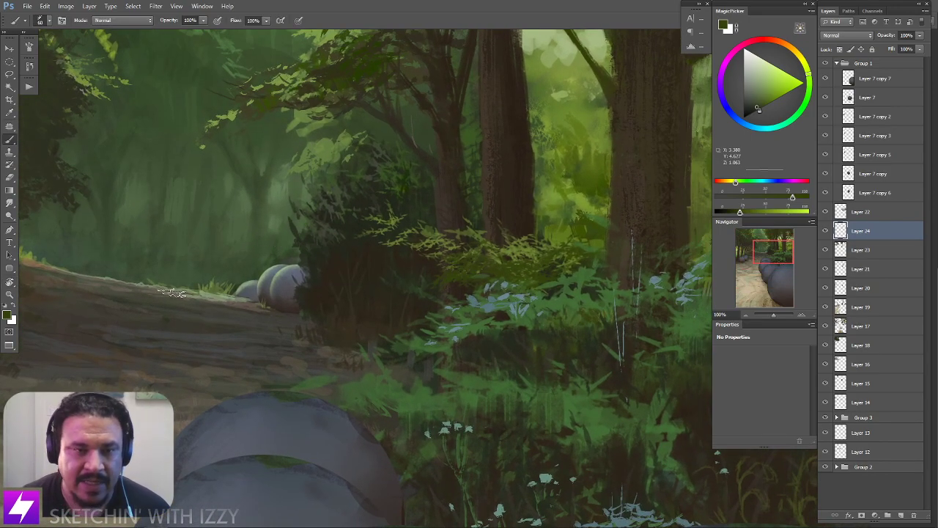
{"action": "right_click", "coordinate": [113, 268]}
{"action": "double_click", "coordinate": [123, 262]}
{"action": "left_click_drag", "start_coordinate": [498, 293], "coordinate": [464, 284]}
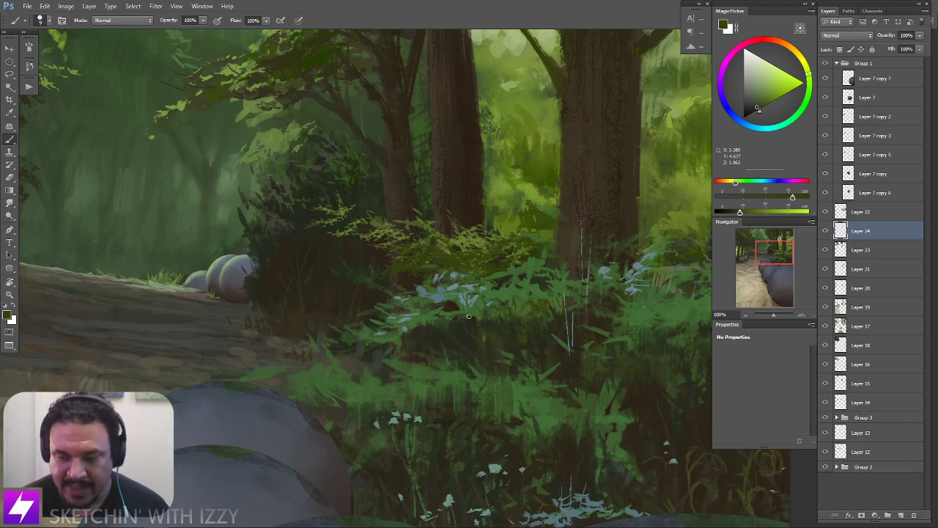
Examine how the new trunk-base foliage sits within the wider forest path scene
{"action": "mouse_move", "coordinate": [469, 298]}
{"action": "left_mouse_down"}
{"action": "mouse_move", "coordinate": [438, 312]}
{"action": "mouse_move", "coordinate": [509, 388]}
{"action": "left_mouse_up"}
{"action": "key", "text": "ctrl+minus"}
{"action": "key", "text": "ctrl+minus"}
{"action": "key", "text": "ctrl+minus"}
{"action": "left_click_drag", "start_coordinate": [461, 213], "coordinate": [492, 239]}
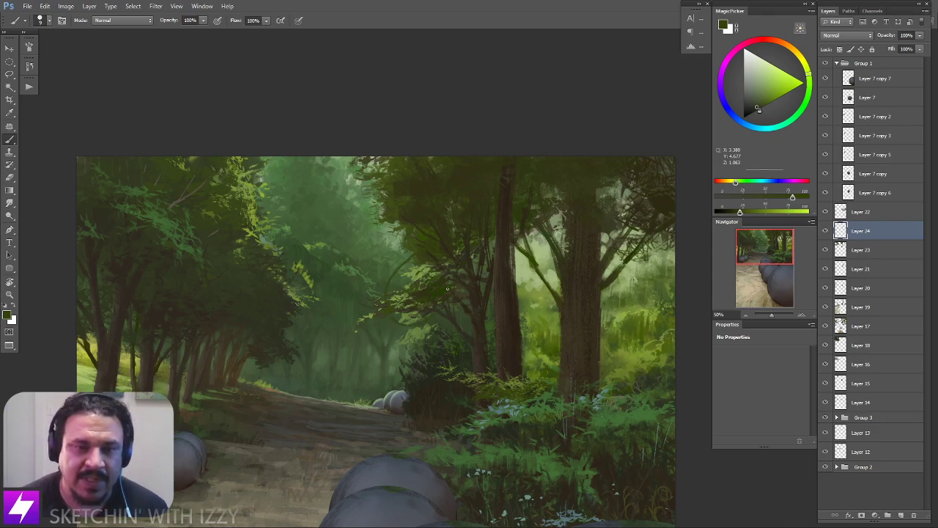
{"action": "left_click_drag", "start_coordinate": [391, 341], "coordinate": [403, 350]}
{"action": "left_click_drag", "start_coordinate": [438, 324], "coordinate": [458, 344]}
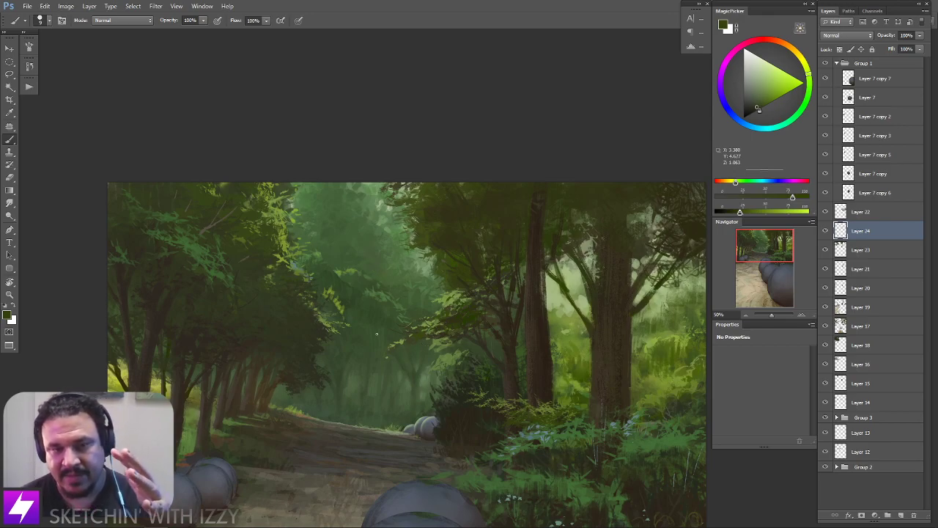
{"action": "left_click_drag", "start_coordinate": [570, 371], "coordinate": [506, 299]}
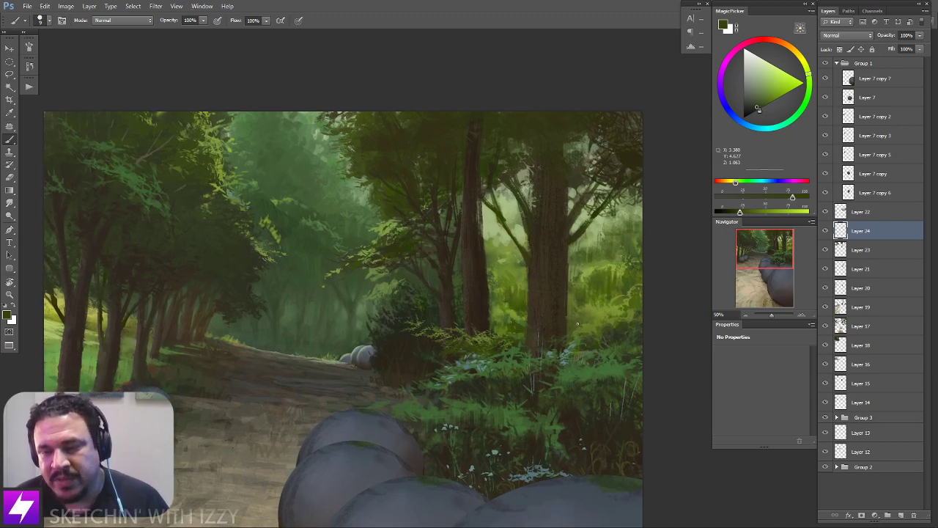
Tilt the canvas, sample a dark olive and a dark brown, and touch up the shadows beneath the yellow-green leaves
{"action": "key", "text": "r"}
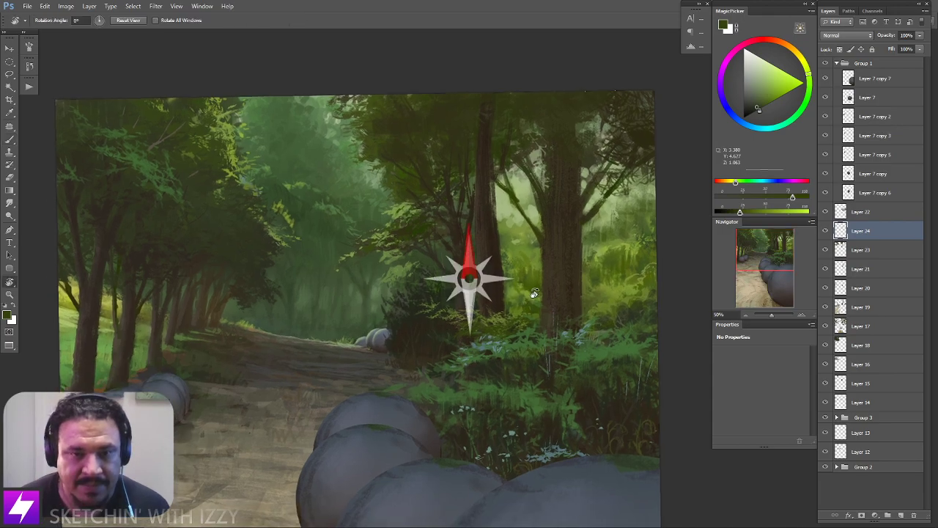
{"action": "left_click_drag", "start_coordinate": [442, 324], "coordinate": [537, 285]}
{"action": "key", "text": "ctrl+plus"}
{"action": "left_click_drag", "start_coordinate": [423, 293], "coordinate": [433, 299]}
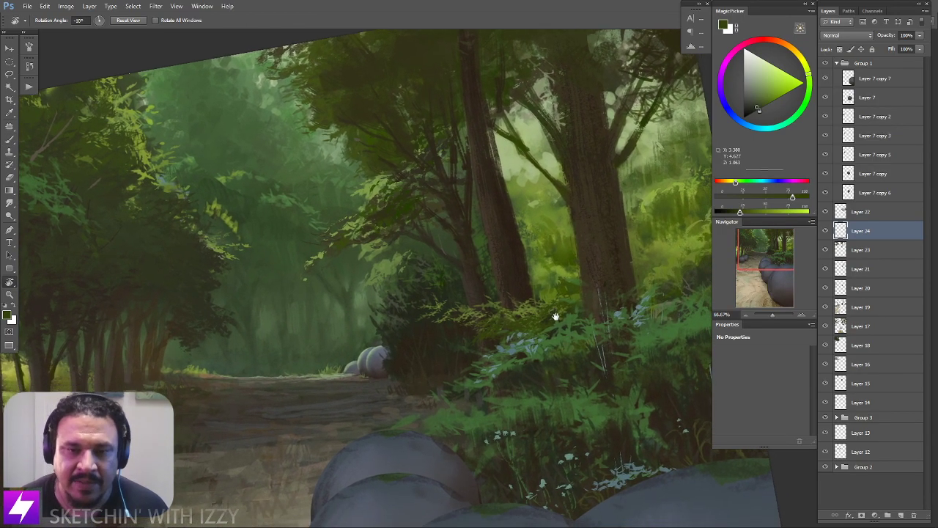
{"action": "left_click_drag", "start_coordinate": [555, 313], "coordinate": [586, 316]}
{"action": "key", "text": "ctrl+plus"}
{"action": "key", "text": "b"}
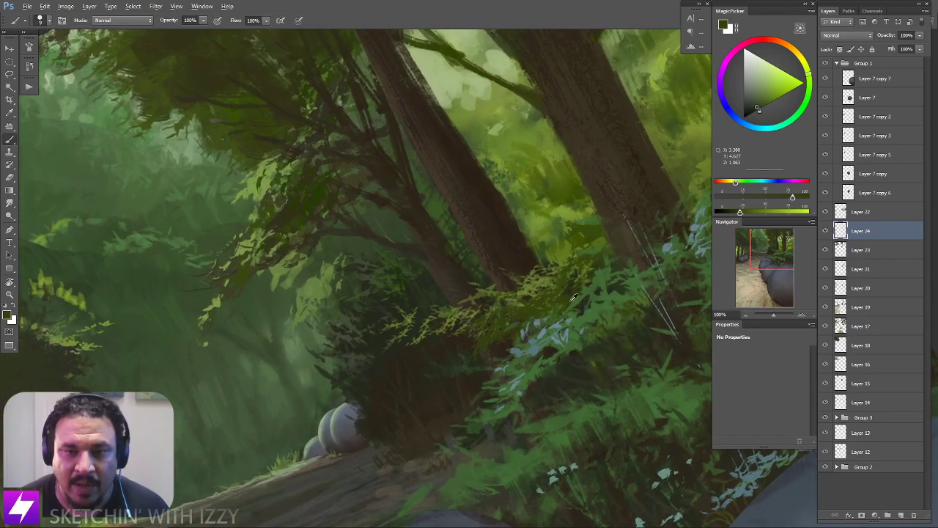
{"action": "left_click", "coordinate": [576, 285], "text": "alt"}
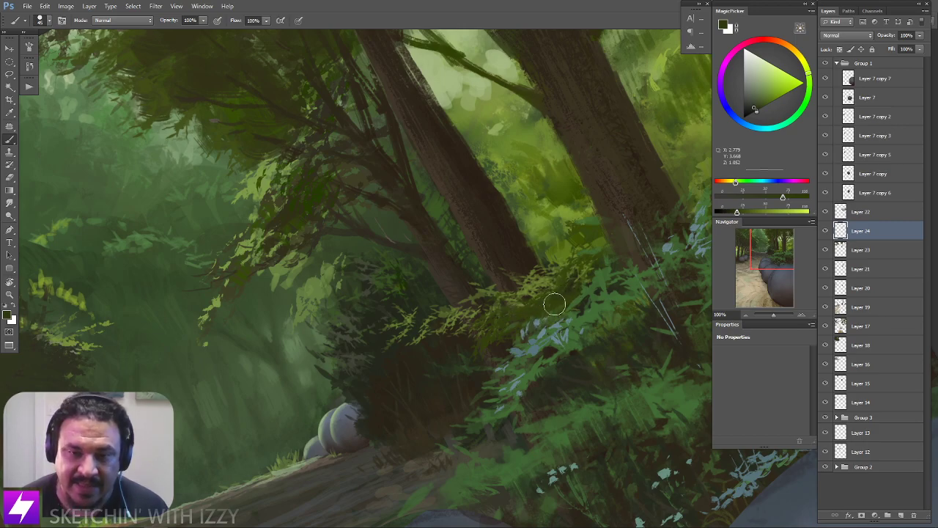
{"action": "left_click", "coordinate": [534, 314], "text": "alt"}
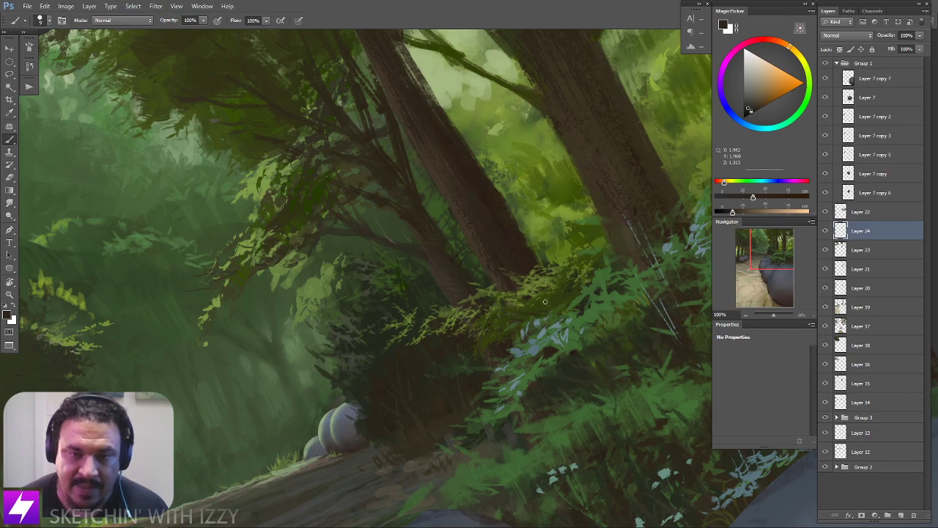
Reset the canvas rotation and mirror the painting horizontally to check the whole composition
{"action": "key", "text": "Escape"}
{"action": "key", "text": "ctrl+minus"}
{"action": "key", "text": "ctrl+minus"}
{"action": "mouse_move", "coordinate": [445, 430]}
{"action": "left_mouse_down"}
{"action": "mouse_move", "coordinate": [482, 413]}
{"action": "mouse_move", "coordinate": [491, 364]}
{"action": "left_mouse_up"}
{"action": "scroll", "coordinate": [557, 461], "scroll_direction": "down", "scroll_amount": 1}
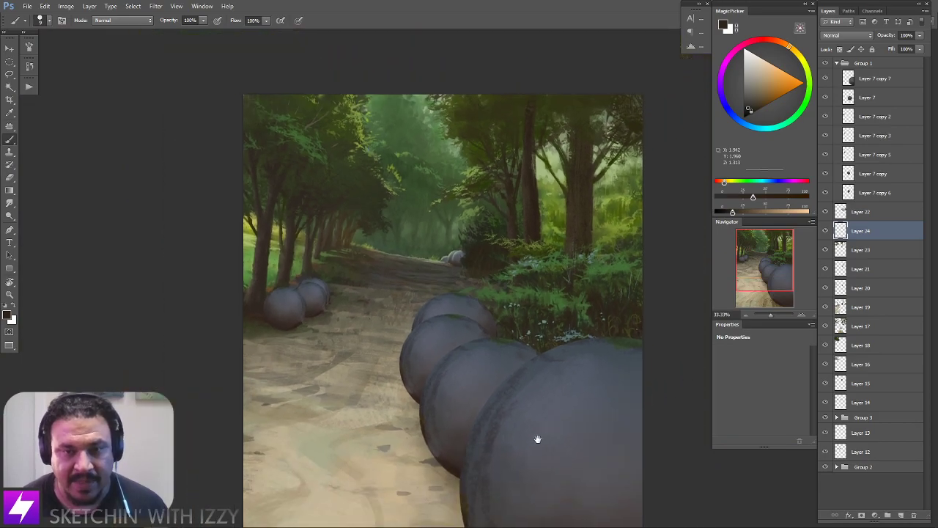
{"action": "mouse_move", "coordinate": [464, 324]}
{"action": "left_mouse_down"}
{"action": "mouse_move", "coordinate": [479, 313]}
{"action": "mouse_move", "coordinate": [518, 331]}
{"action": "mouse_move", "coordinate": [531, 363]}
{"action": "left_mouse_up"}
{"action": "key", "text": "ctrl+shift+h"}
{"action": "key", "text": "ctrl+minus"}
{"action": "key", "text": "ctrl+shift+h"}
{"action": "key", "text": "ctrl+shift+h"}
{"action": "left_click_drag", "start_coordinate": [523, 330], "coordinate": [512, 361]}
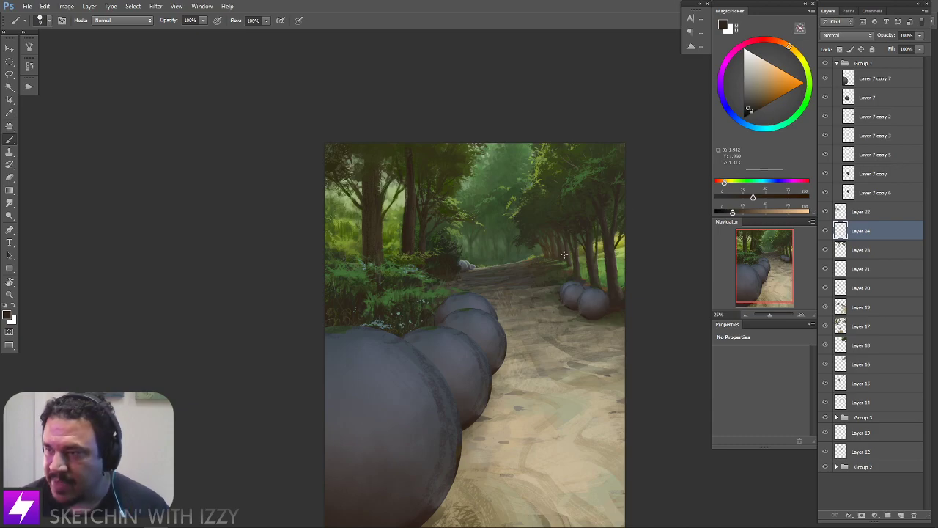
Compare the painting in both orientations and with Layer 24 hidden and shown
{"action": "key", "text": "ctrl+plus"}
{"action": "key", "text": "ctrl+shift+h"}
{"action": "key", "text": "ctrl+plus"}
{"action": "key", "text": "ctrl+shift+h"}
{"action": "left_click_drag", "start_coordinate": [527, 342], "coordinate": [520, 358]}
{"action": "mouse_move", "coordinate": [643, 308]}
{"action": "left_mouse_down"}
{"action": "mouse_move", "coordinate": [503, 329]}
{"action": "mouse_move", "coordinate": [461, 307]}
{"action": "left_mouse_up"}
{"action": "left_click", "coordinate": [826, 232]}
{"action": "left_click", "coordinate": [825, 231]}
Sample the brown ground behind the small spheres and paint it around the outermost tree's base with a larger brush
{"action": "key", "text": "ctrl+plus"}
{"action": "mouse_move", "coordinate": [481, 272]}
{"action": "left_mouse_down"}
{"action": "mouse_move", "coordinate": [476, 288]}
{"action": "mouse_move", "coordinate": [515, 297]}
{"action": "left_mouse_up"}
{"action": "left_click", "coordinate": [496, 292], "text": "alt"}
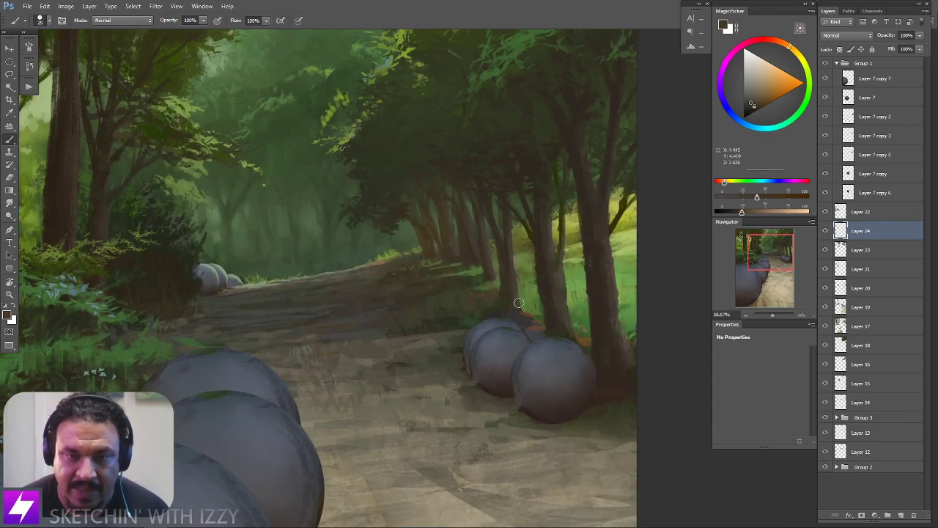
{"action": "key", "text": "bracketright"}
{"action": "key", "text": "bracketright"}
{"action": "key", "text": "bracketright"}
{"action": "key", "text": "bracketright"}
{"action": "key", "text": "bracketright"}
{"action": "key", "text": "bracketright"}
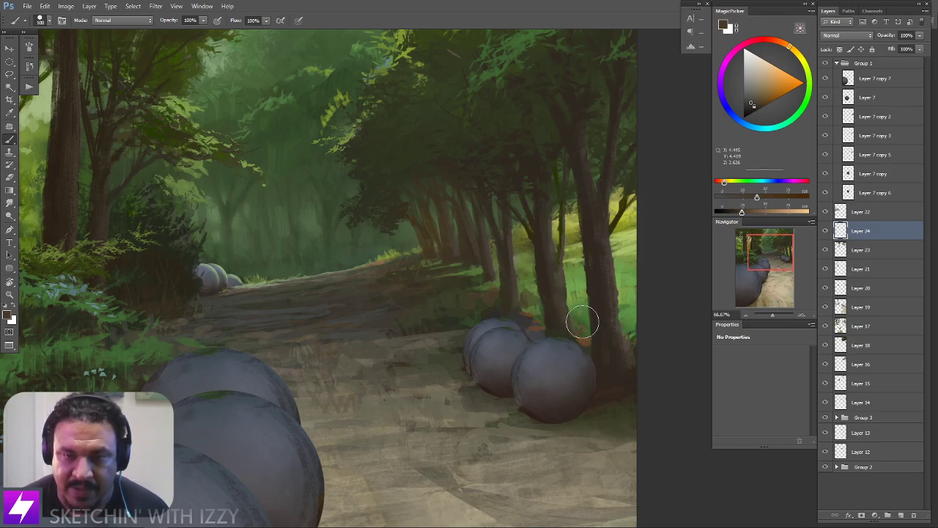
{"action": "key", "text": "bracketright"}
{"action": "key", "text": "bracketright"}
{"action": "key", "text": "bracketright"}
{"action": "mouse_move", "coordinate": [632, 327]}
{"action": "left_mouse_down"}
{"action": "mouse_move", "coordinate": [636, 371]}
{"action": "mouse_move", "coordinate": [625, 390]}
{"action": "mouse_move", "coordinate": [614, 381]}
{"action": "mouse_move", "coordinate": [636, 376]}
{"action": "mouse_move", "coordinate": [605, 379]}
{"action": "mouse_move", "coordinate": [604, 392]}
{"action": "mouse_move", "coordinate": [627, 398]}
{"action": "mouse_move", "coordinate": [647, 386]}
{"action": "mouse_move", "coordinate": [607, 376]}
{"action": "left_mouse_up"}
{"action": "key", "text": "bracketright"}
{"action": "key", "text": "bracketright"}
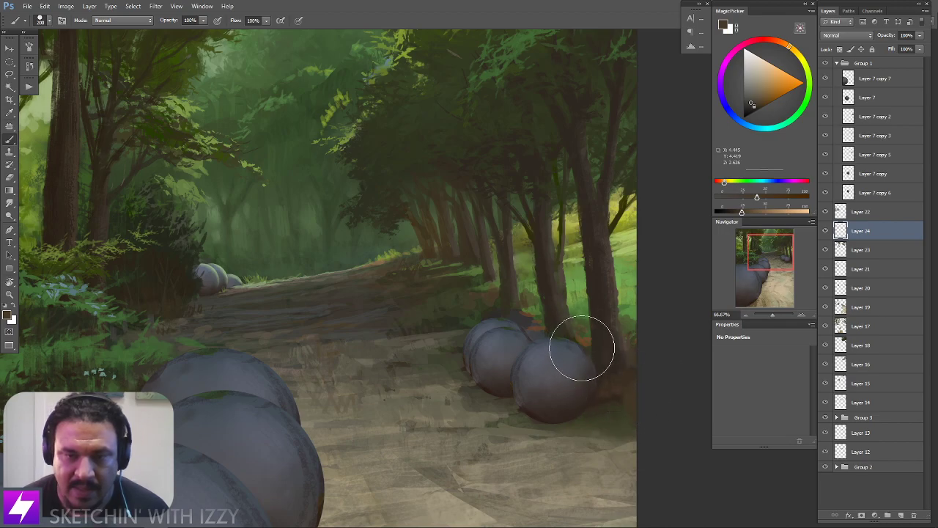
Soften the grass edge between the path and the tree row with brown, varying the brush up to 200 px
{"action": "key", "text": "bracketleft"}
{"action": "key", "text": "bracketleft"}
{"action": "key", "text": "bracketleft"}
{"action": "mouse_move", "coordinate": [458, 290]}
{"action": "left_mouse_down"}
{"action": "mouse_move", "coordinate": [474, 290]}
{"action": "mouse_move", "coordinate": [465, 277]}
{"action": "mouse_move", "coordinate": [444, 281]}
{"action": "mouse_move", "coordinate": [470, 276]}
{"action": "left_mouse_up"}
{"action": "key", "text": "bracketleft"}
{"action": "key", "text": "bracketright"}
{"action": "key", "text": "bracketright"}
{"action": "key", "text": "bracketright"}
{"action": "key", "text": "bracketright"}
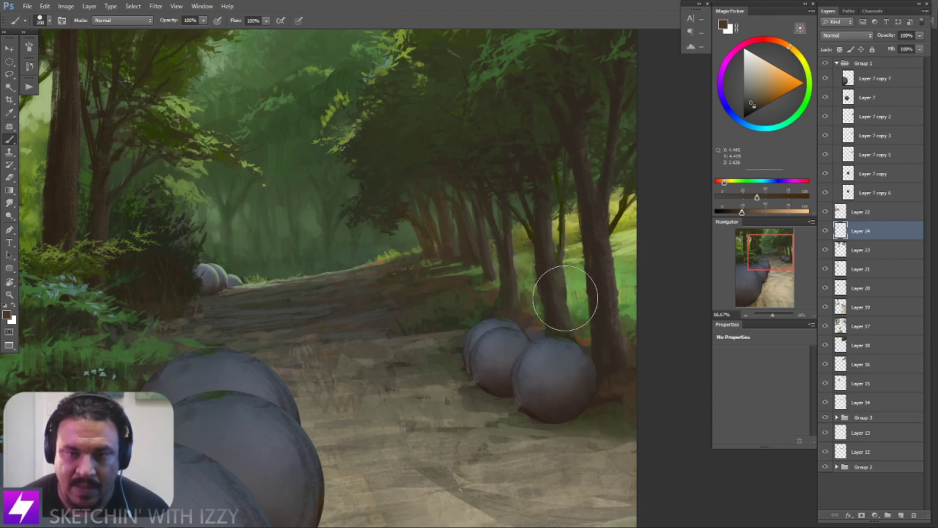
Smudge the brown and green ground around the tree bases at 65% strength
{"action": "key", "text": "r"}
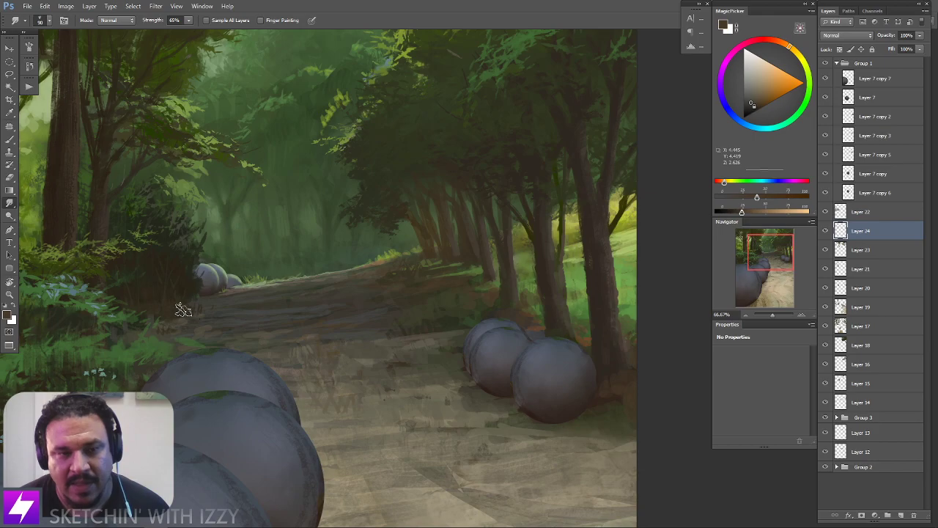
{"action": "mouse_move", "coordinate": [452, 350]}
{"action": "left_mouse_down"}
{"action": "mouse_move", "coordinate": [428, 329]}
{"action": "mouse_move", "coordinate": [432, 304]}
{"action": "left_mouse_up"}
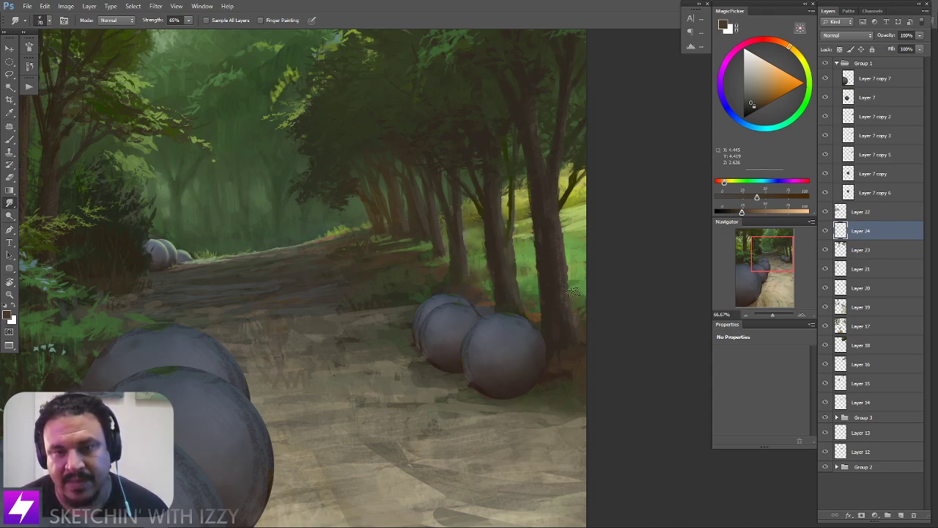
{"action": "left_click_drag", "start_coordinate": [587, 331], "coordinate": [577, 357]}
Paint ground and dry grass behind the small spheres using browns sampled around the nearby trunks
{"action": "key", "text": "b"}
{"action": "key", "text": "b"}
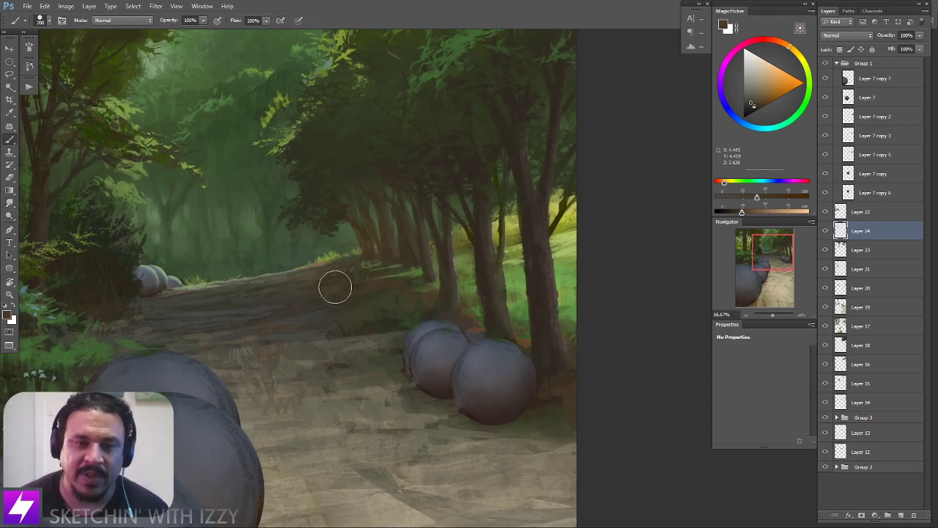
{"action": "left_click", "coordinate": [468, 304], "text": "alt"}
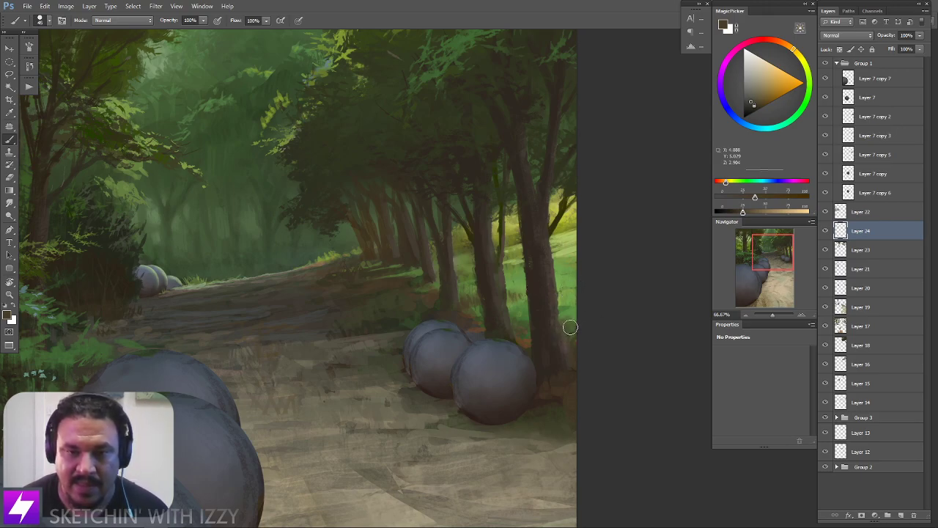
{"action": "left_click", "coordinate": [505, 329], "text": "alt"}
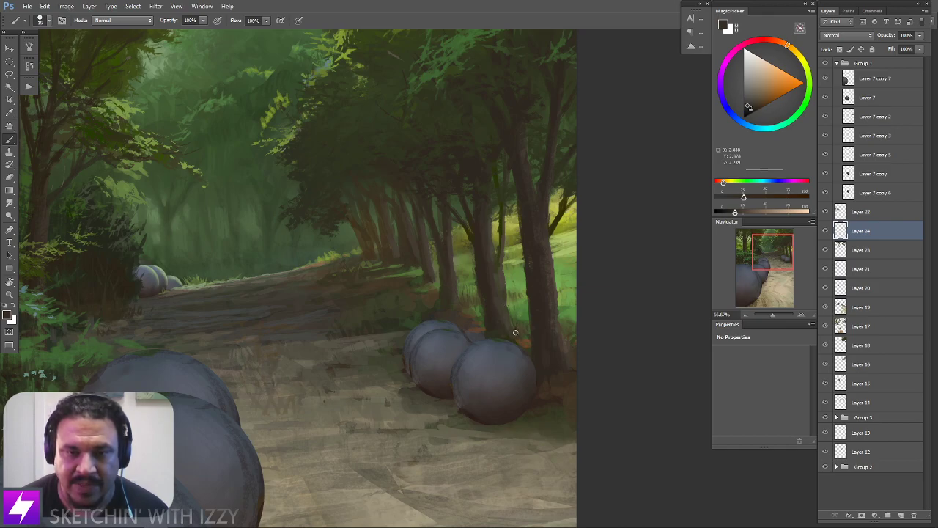
{"action": "left_click", "coordinate": [486, 320], "text": "alt"}
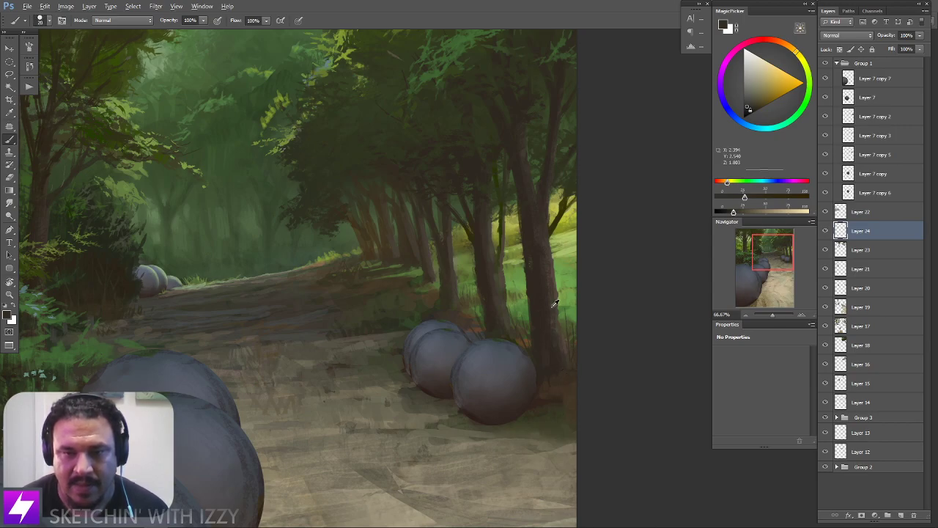
{"action": "left_click", "coordinate": [529, 337], "text": "alt"}
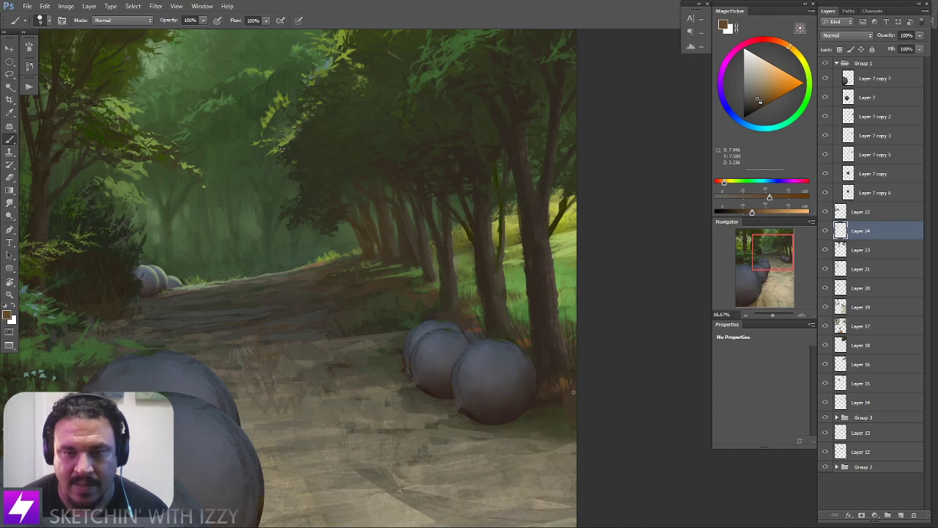
Sample a dark olive beneath the tree row and paint fine dark accents among the trunks
{"action": "scroll", "coordinate": [486, 347], "scroll_direction": "down", "scroll_amount": 2}
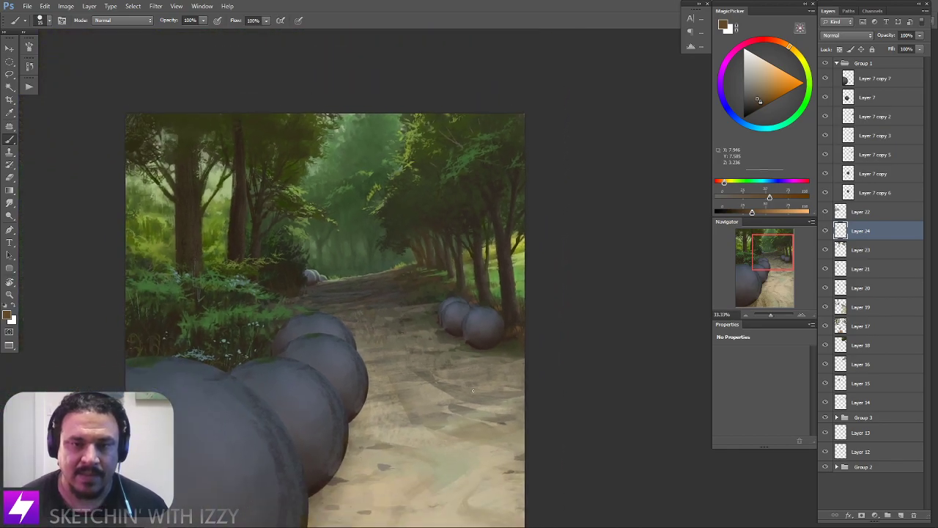
{"action": "scroll", "coordinate": [508, 398], "scroll_direction": "up", "scroll_amount": 1}
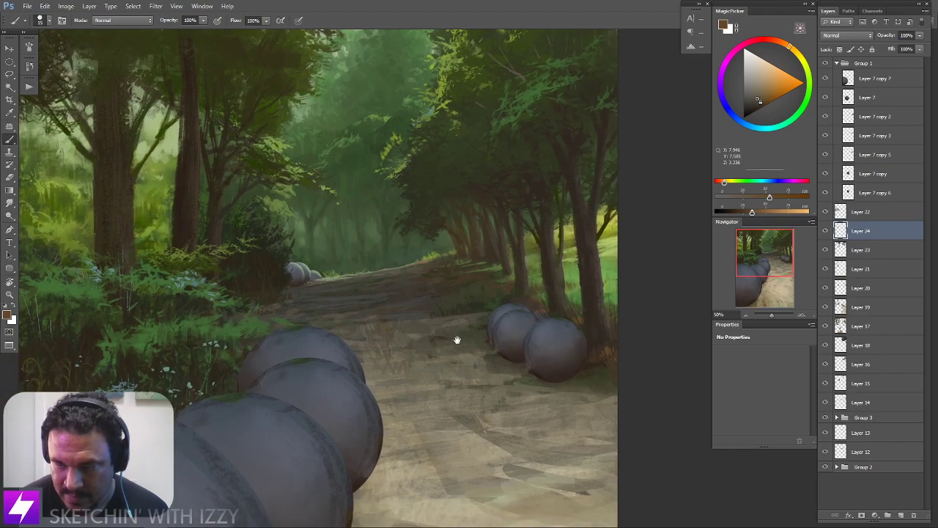
{"action": "left_click", "coordinate": [511, 268], "text": "alt"}
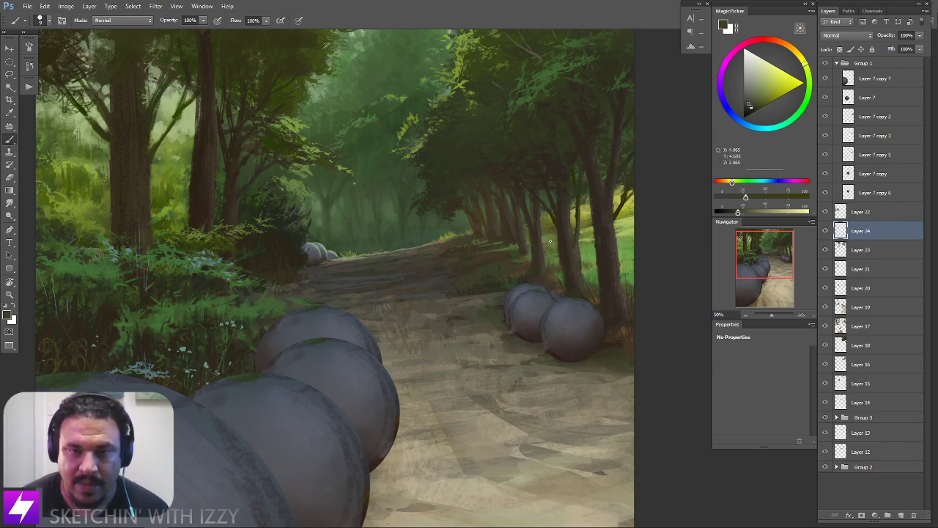
{"action": "left_click_drag", "start_coordinate": [408, 280], "coordinate": [465, 280]}
{"action": "left_click_drag", "start_coordinate": [562, 270], "coordinate": [463, 281]}
Sample the light green of the sunlit grass and add small highlights to the grass behind the trunks
{"action": "left_click", "coordinate": [575, 244], "text": "alt"}
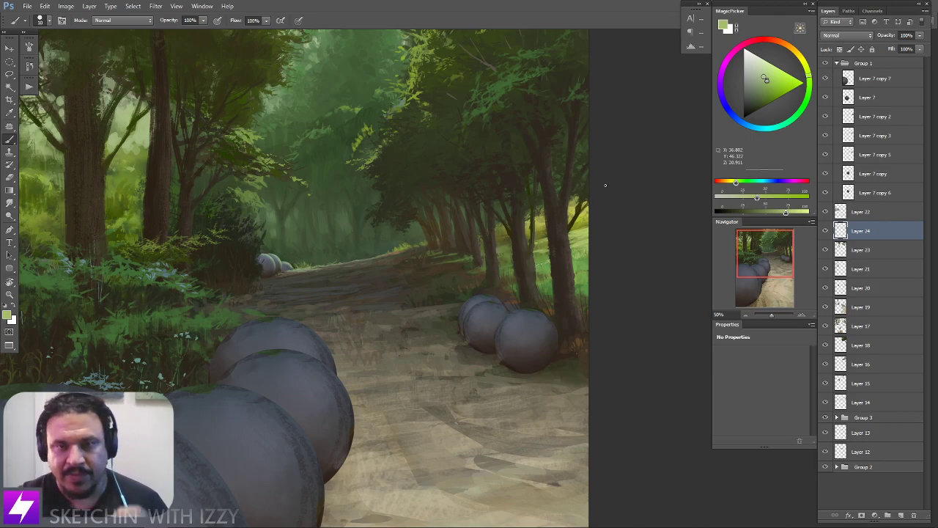
{"action": "scroll", "coordinate": [606, 186], "scroll_direction": "down", "scroll_amount": 2}
{"action": "left_click_drag", "start_coordinate": [614, 293], "coordinate": [601, 296]}
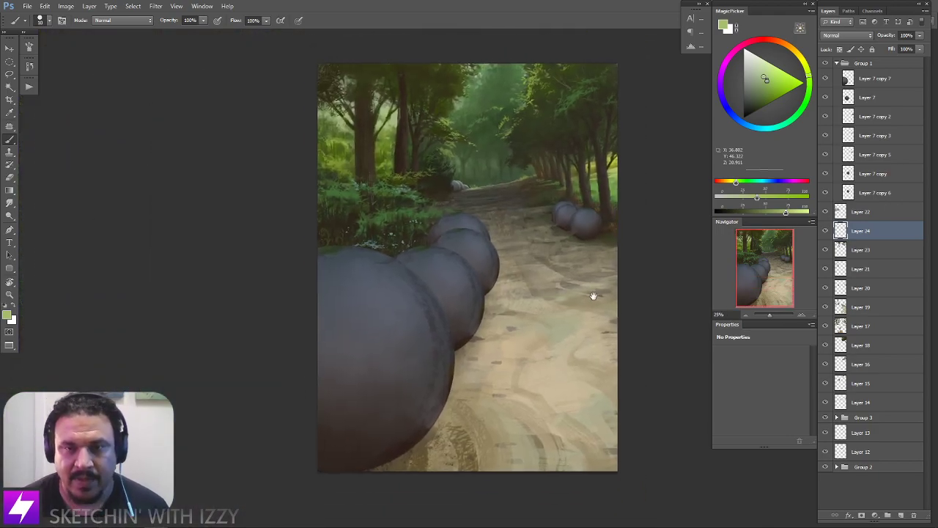
{"action": "scroll", "coordinate": [506, 228], "scroll_direction": "up", "scroll_amount": 1}
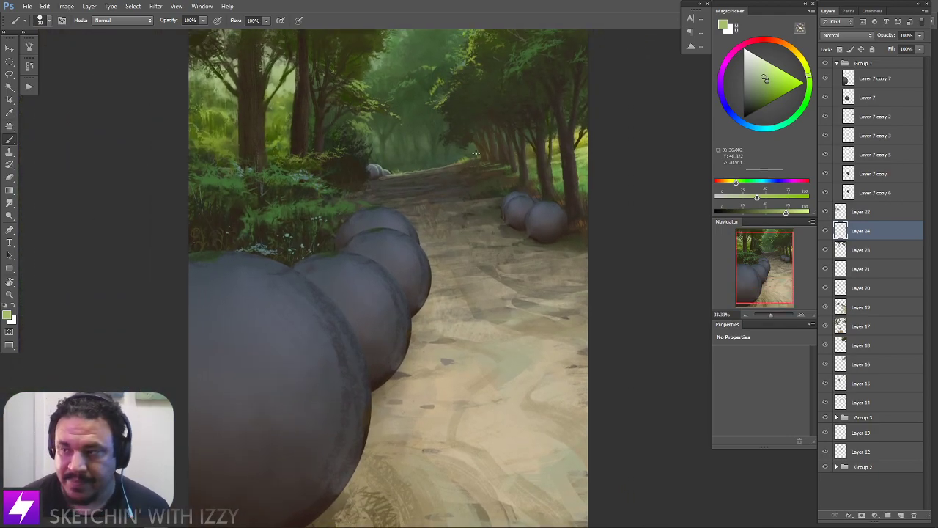
Compare the painting with Layer 24 and Layer 22 hidden and shown, and make Layer 22 active
{"action": "key", "text": "ctrl+plus"}
{"action": "left_click_drag", "start_coordinate": [463, 179], "coordinate": [460, 263]}
{"action": "key", "text": "ctrl+minus"}
{"action": "key", "text": "ctrl+minus"}
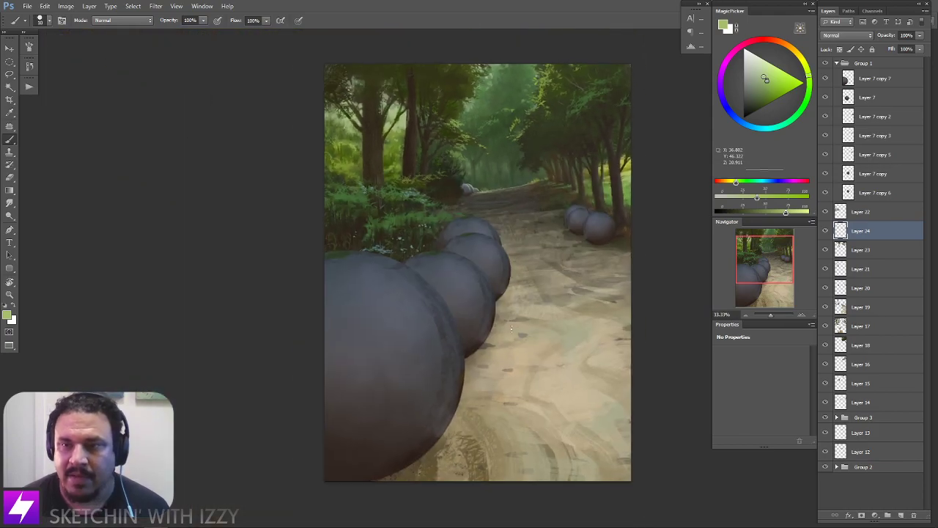
{"action": "left_click_drag", "start_coordinate": [508, 327], "coordinate": [462, 315]}
{"action": "left_click", "coordinate": [824, 233]}
{"action": "left_click", "coordinate": [824, 232]}
{"action": "left_click", "coordinate": [824, 212]}
{"action": "left_click", "coordinate": [825, 213]}
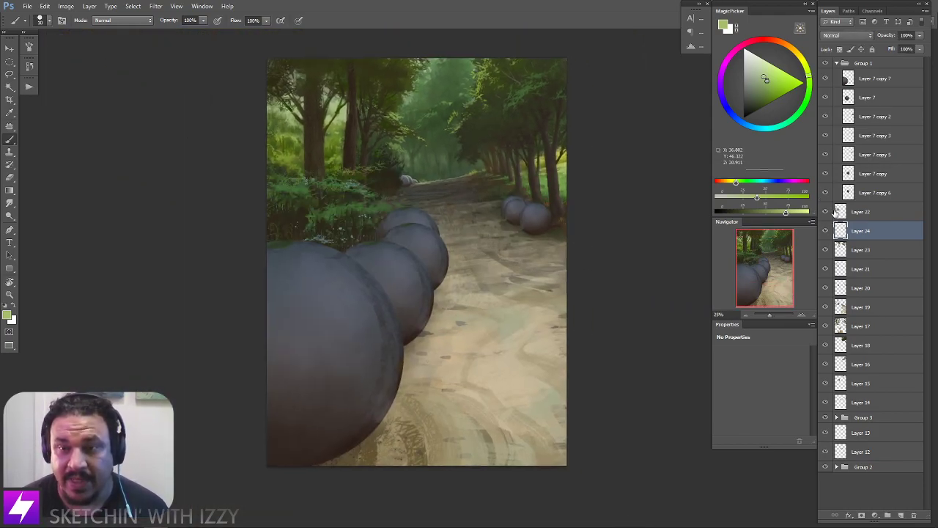
{"action": "left_click", "coordinate": [844, 214]}
{"action": "left_click_drag", "start_coordinate": [465, 369], "coordinate": [442, 372]}
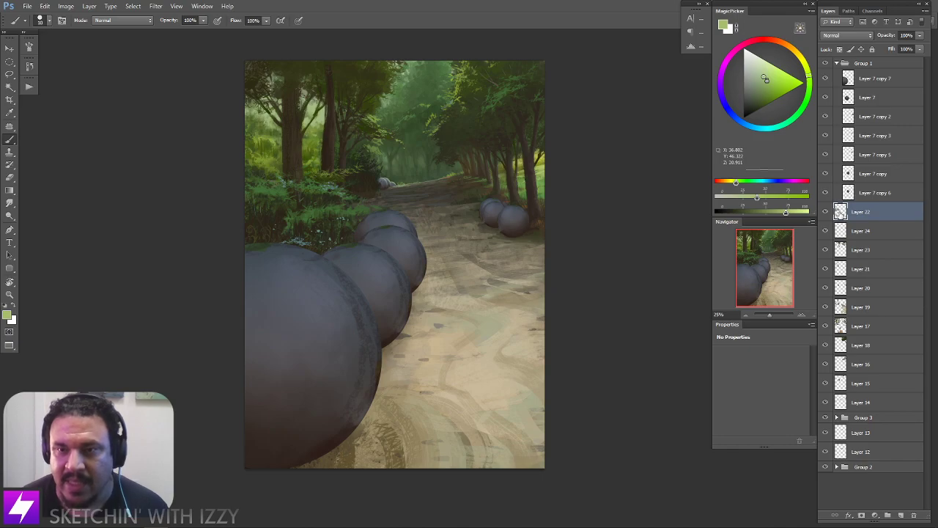
Save a new PSD version in 2020-4-sketches, replacing the (2) in its file name with 3 and keeping Maximize Compatibility on
{"action": "left_click", "coordinate": [24, 7]}
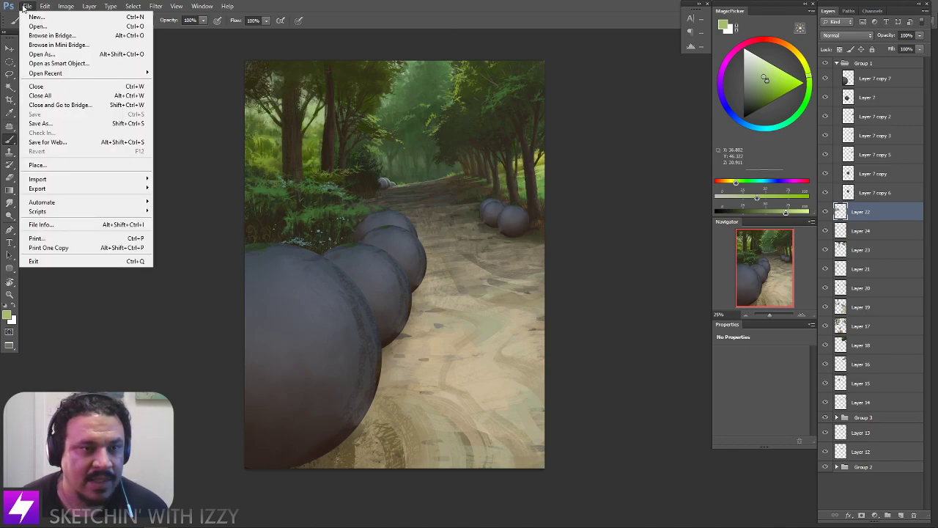
{"action": "left_click", "coordinate": [41, 124]}
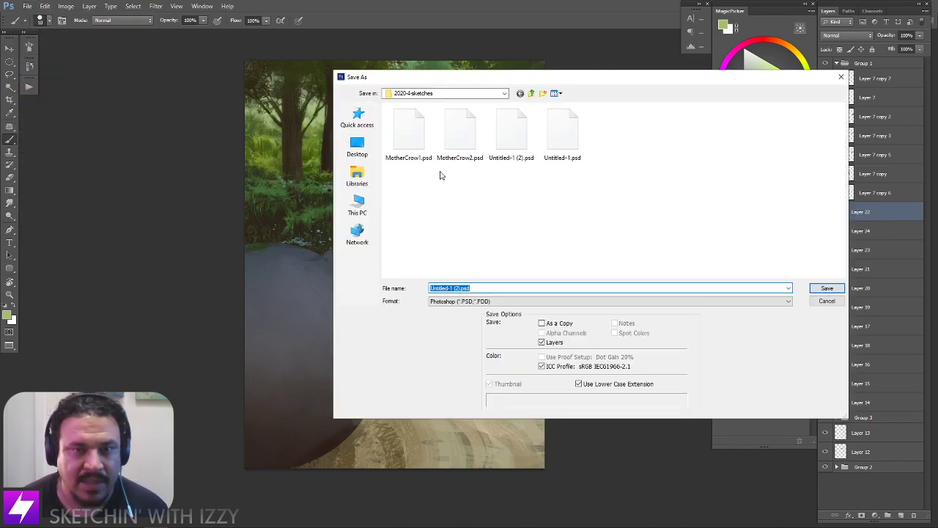
{"action": "left_click_drag", "start_coordinate": [614, 71], "coordinate": [405, 60]}
{"action": "left_click", "coordinate": [242, 277]}
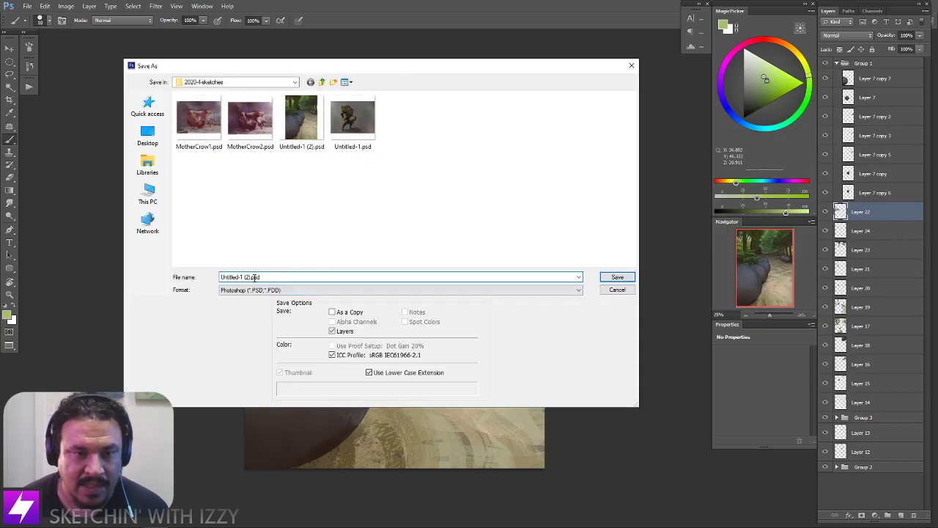
{"action": "left_click", "coordinate": [624, 278]}
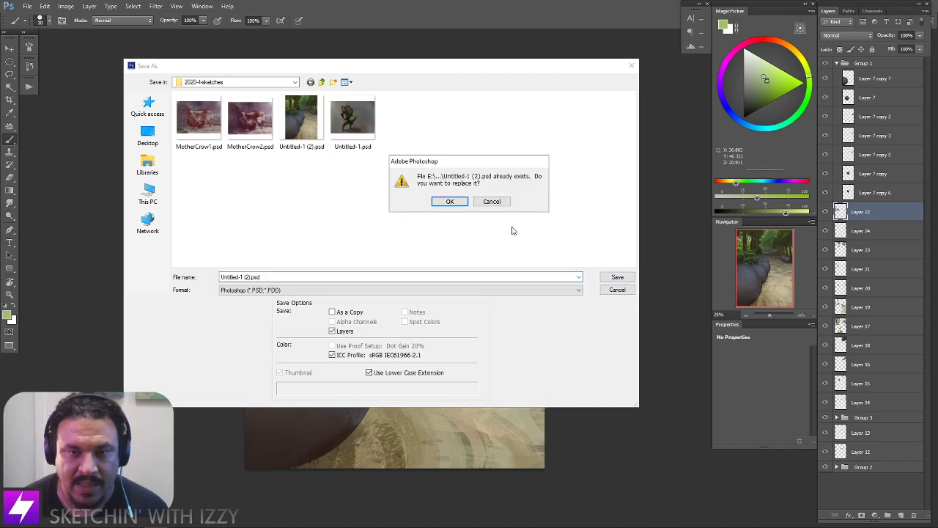
{"action": "left_click", "coordinate": [491, 202]}
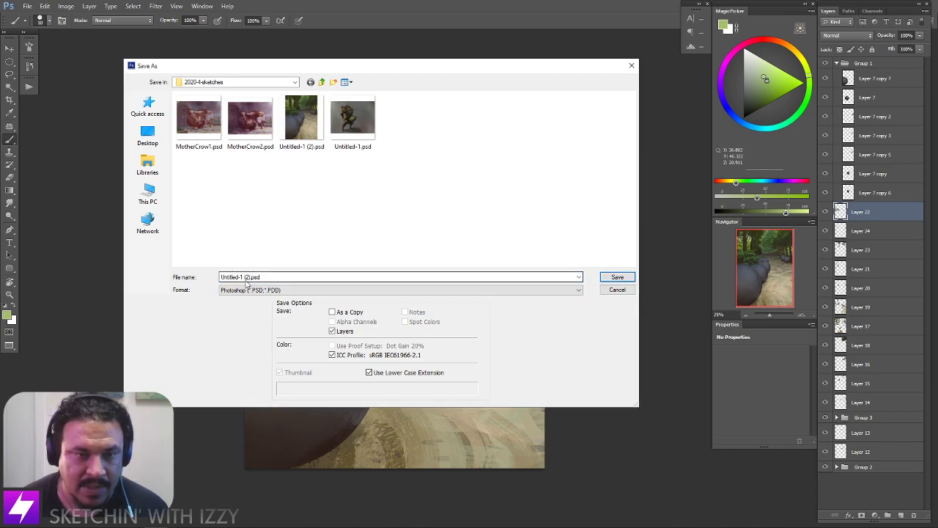
{"action": "left_click", "coordinate": [246, 277]}
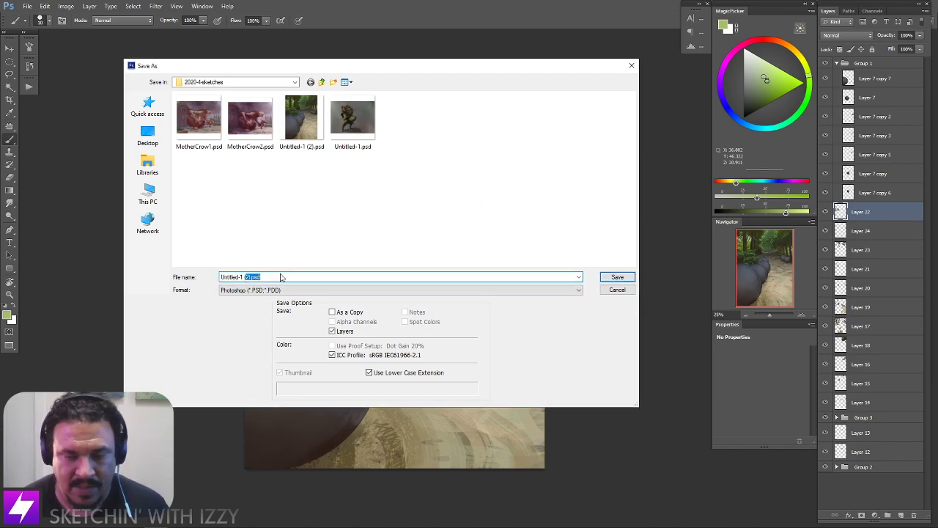
{"action": "type", "text": "3"}
{"action": "left_click", "coordinate": [620, 276]}
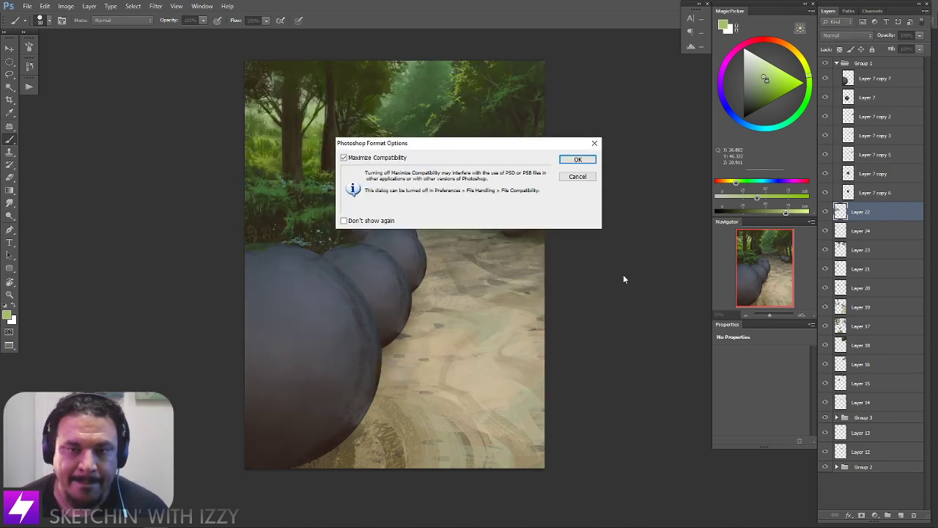
{"action": "left_click", "coordinate": [579, 160]}
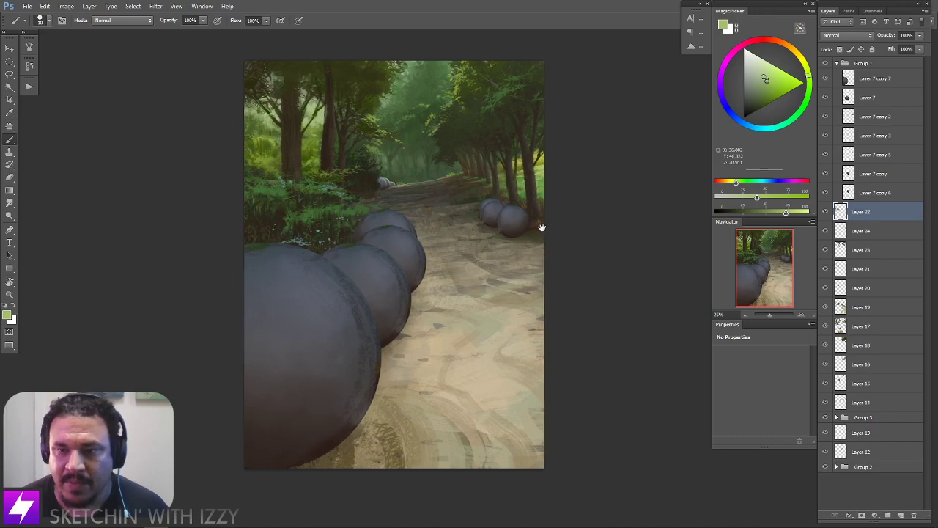
Compare the painting with the sphere group, Group 1, hidden and shown, and check Layer 22 the same way
{"action": "left_click_drag", "start_coordinate": [542, 225], "coordinate": [503, 214]}
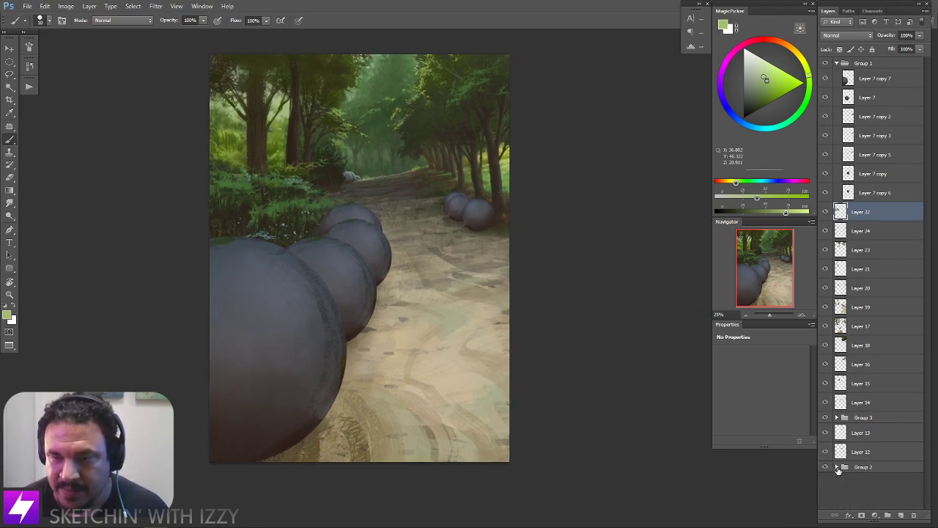
{"action": "mouse_move", "coordinate": [828, 212]}
{"action": "left_mouse_down"}
{"action": "mouse_move", "coordinate": [820, 402]}
{"action": "mouse_move", "coordinate": [828, 467]}
{"action": "mouse_move", "coordinate": [835, 296]}
{"action": "mouse_move", "coordinate": [829, 346]}
{"action": "mouse_move", "coordinate": [825, 222]}
{"action": "left_mouse_up"}
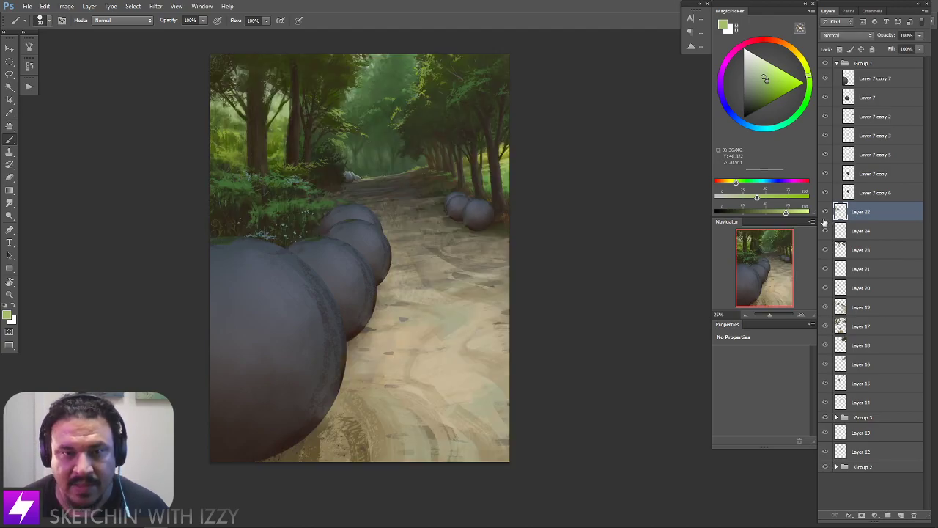
{"action": "left_click", "coordinate": [825, 64]}
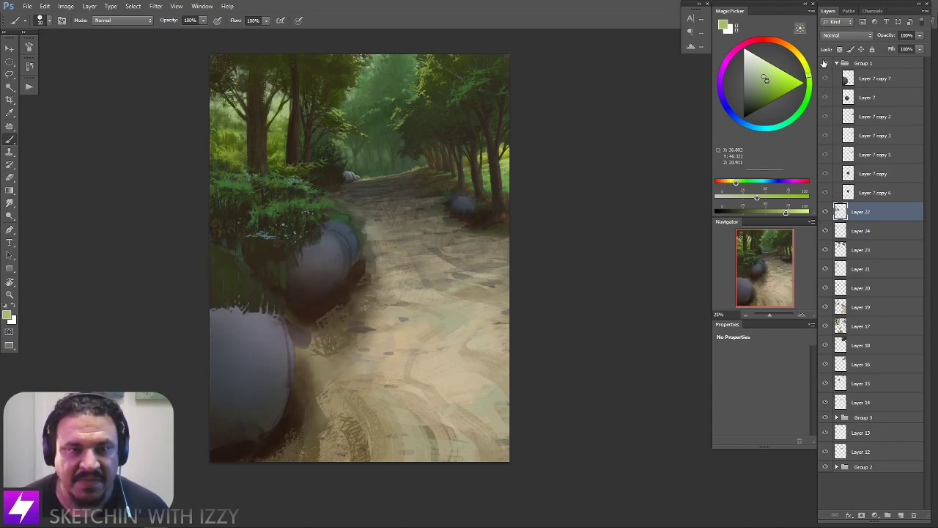
{"action": "left_click", "coordinate": [824, 64]}
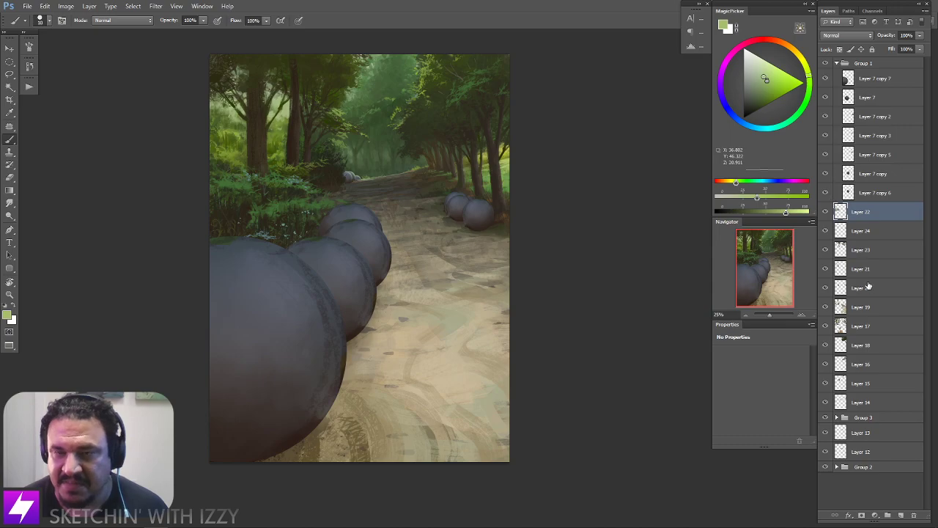
{"action": "left_click", "coordinate": [825, 64]}
{"action": "left_click", "coordinate": [826, 64]}
{"action": "left_click", "coordinate": [826, 64]}
{"action": "left_click", "coordinate": [826, 64]}
{"action": "left_click", "coordinate": [826, 64]}
{"action": "left_click", "coordinate": [826, 64]}
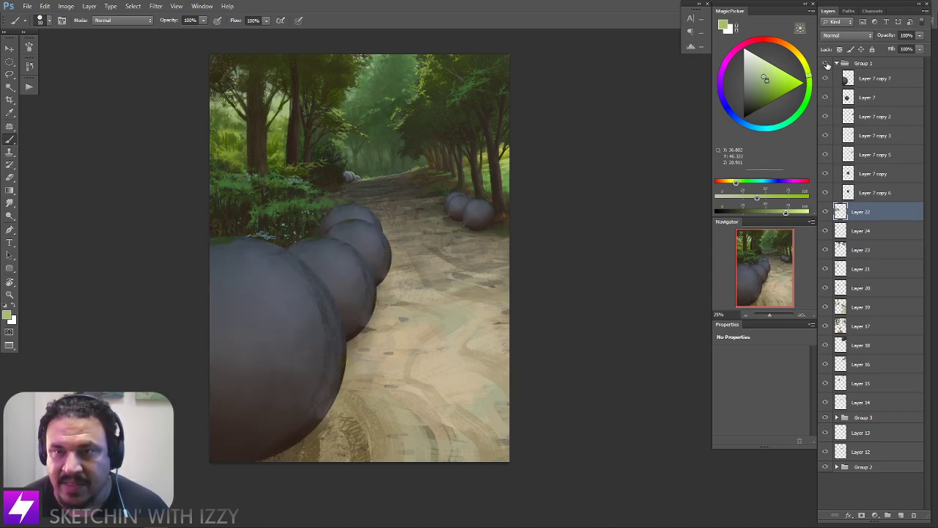
{"action": "left_click", "coordinate": [825, 212]}
{"action": "left_click", "coordinate": [825, 212]}
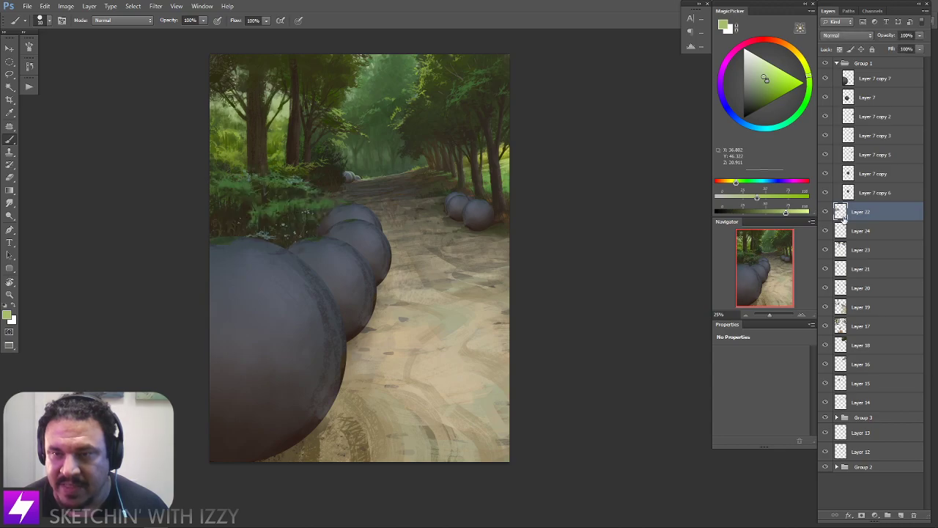
Merge all layers from Layer 22 down through Group 2 into one and add an empty layer above it
{"action": "left_click", "coordinate": [864, 467], "text": "shift"}
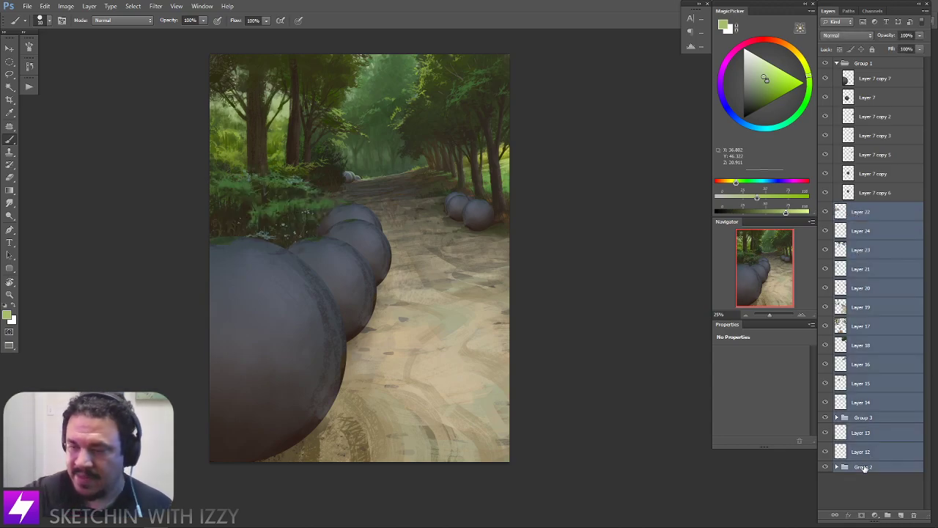
{"action": "key", "text": "ctrl+e"}
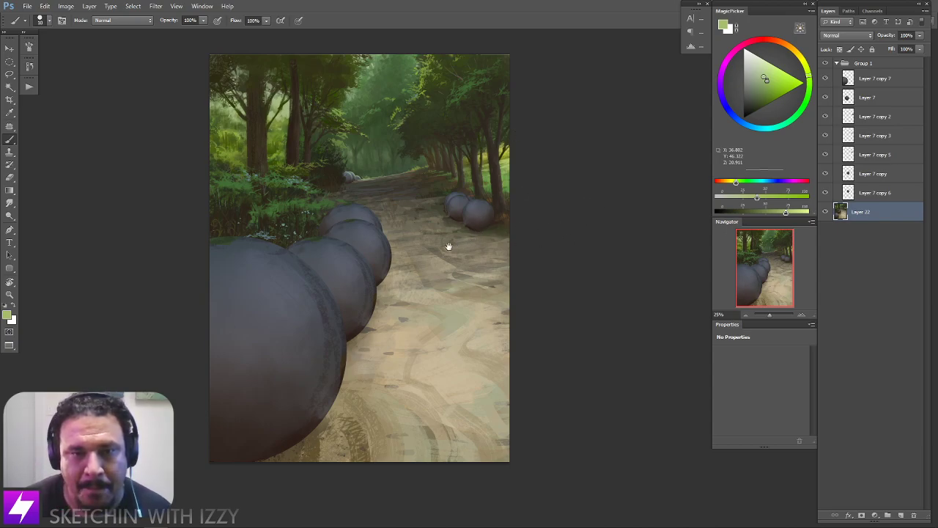
{"action": "left_click_drag", "start_coordinate": [452, 245], "coordinate": [472, 262]}
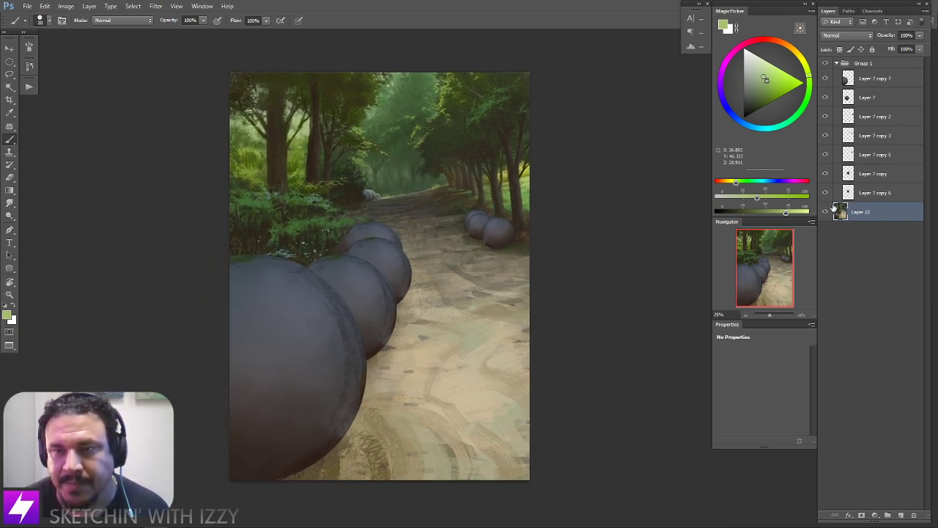
{"action": "key", "text": "ctrl+shift+alt+n"}
Sample the muted green near the path's far edge and shift it to a lighter, cooler blue-green
{"action": "left_click_drag", "start_coordinate": [519, 315], "coordinate": [510, 310]}
{"action": "key", "text": "r"}
{"action": "left_click_drag", "start_coordinate": [576, 310], "coordinate": [623, 297]}
{"action": "key", "text": "ctrl+plus"}
{"action": "key", "text": "ctrl+plus"}
{"action": "left_click_drag", "start_coordinate": [520, 236], "coordinate": [601, 186]}
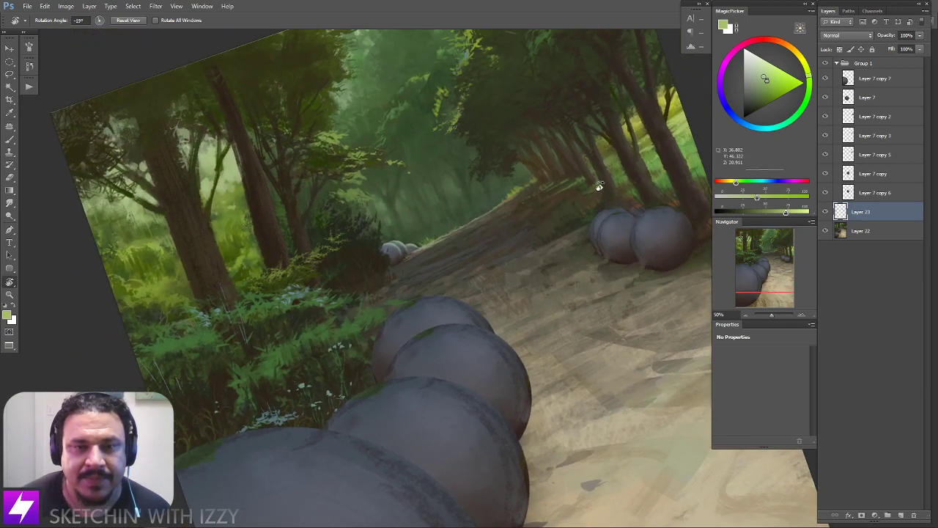
{"action": "key", "text": "b"}
{"action": "left_click", "coordinate": [425, 243], "text": "alt"}
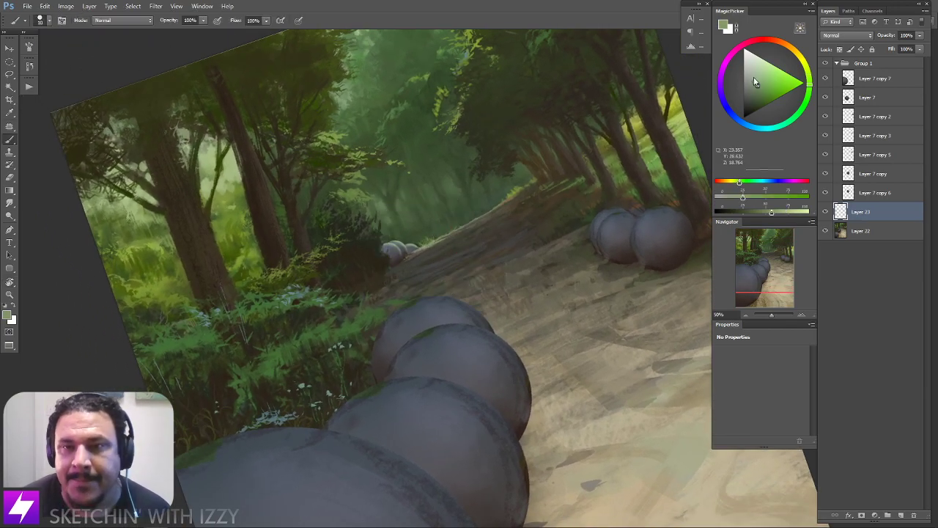
{"action": "left_click_drag", "start_coordinate": [765, 180], "coordinate": [753, 180]}
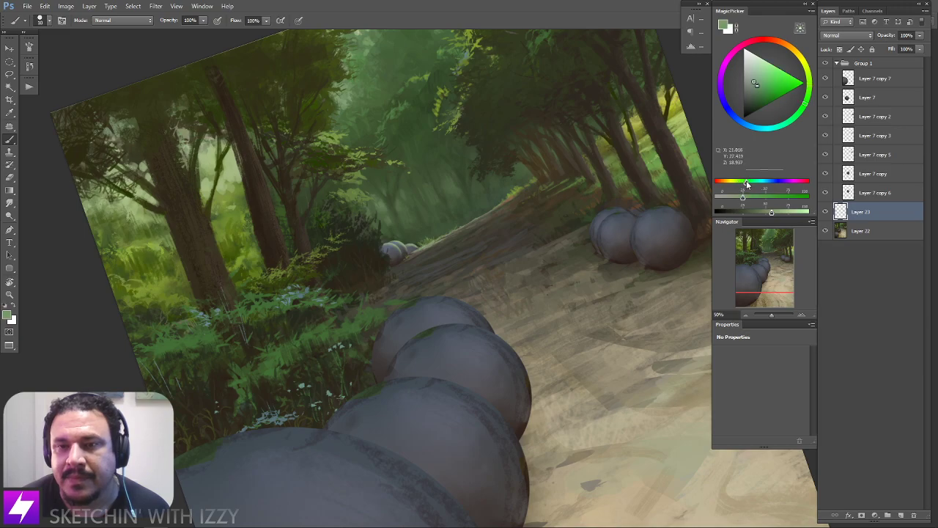
{"action": "left_click_drag", "start_coordinate": [771, 212], "coordinate": [778, 213]}
Change the brush colour to a muted blue and paint thin cool highlights along the far crest of the path
{"action": "key", "text": "r"}
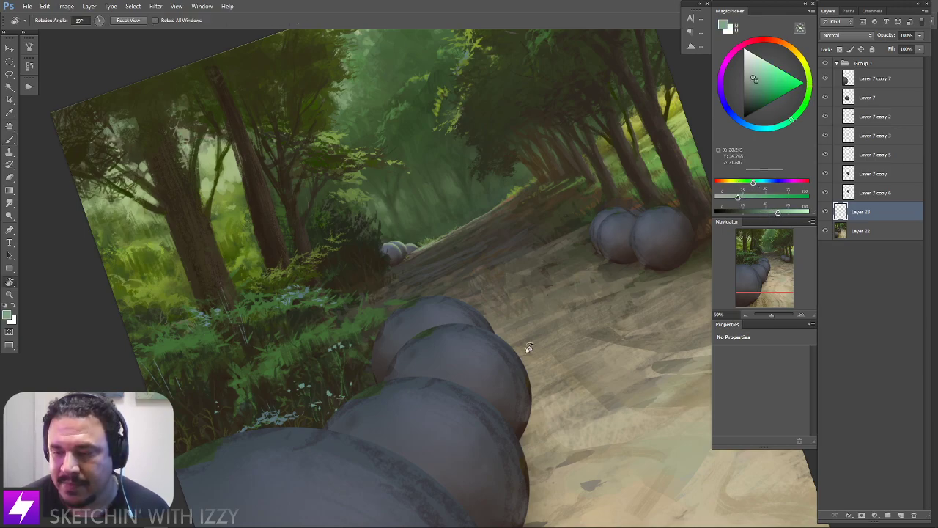
{"action": "left_click_drag", "start_coordinate": [528, 345], "coordinate": [547, 339]}
{"action": "left_click_drag", "start_coordinate": [454, 299], "coordinate": [469, 314]}
{"action": "key", "text": "b"}
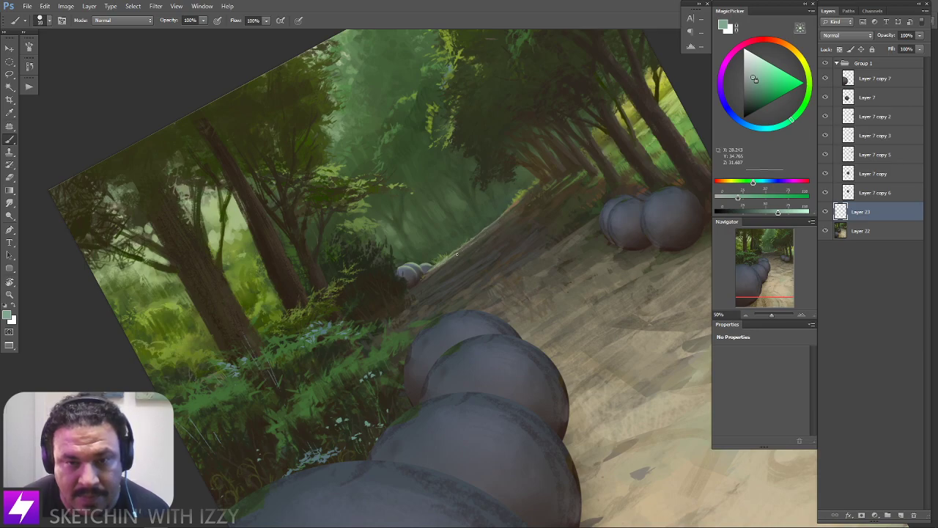
{"action": "left_click_drag", "start_coordinate": [751, 197], "coordinate": [767, 181]}
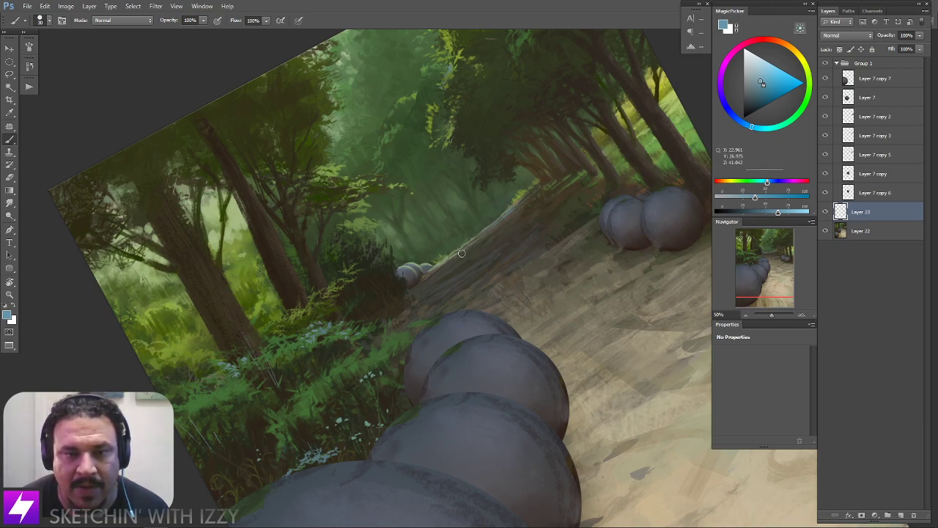
{"action": "left_click_drag", "start_coordinate": [509, 248], "coordinate": [501, 260]}
{"action": "left_click_drag", "start_coordinate": [540, 209], "coordinate": [566, 207]}
{"action": "key", "text": "Escape"}
{"action": "left_click_drag", "start_coordinate": [468, 233], "coordinate": [532, 258]}
{"action": "key", "text": "ctrl+plus"}
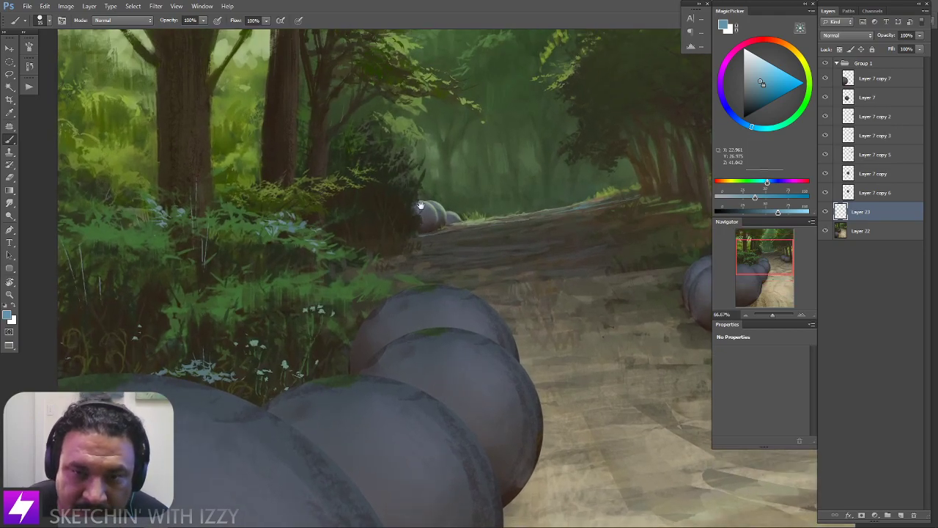
{"action": "left_click_drag", "start_coordinate": [420, 208], "coordinate": [438, 223]}
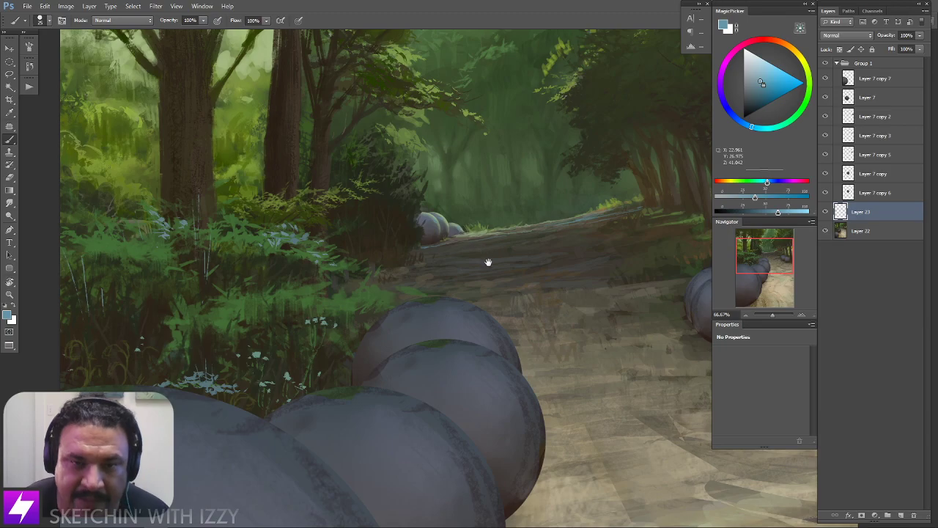
Brush muted blue streaks along the shaded far stretch of the path and refine them with the eraser
{"action": "left_click_drag", "start_coordinate": [488, 260], "coordinate": [489, 274]}
{"action": "key", "text": "ctrl+minus"}
{"action": "key", "text": "ctrl+minus"}
{"action": "key", "text": "r"}
{"action": "left_click_drag", "start_coordinate": [587, 277], "coordinate": [407, 230]}
{"action": "key", "text": "ctrl+plus"}
{"action": "key", "text": "ctrl+plus"}
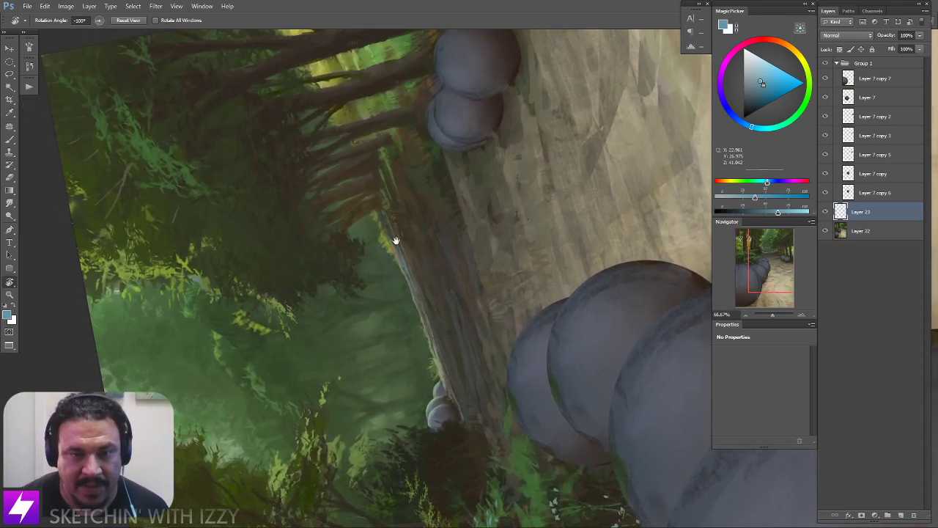
{"action": "key", "text": "b"}
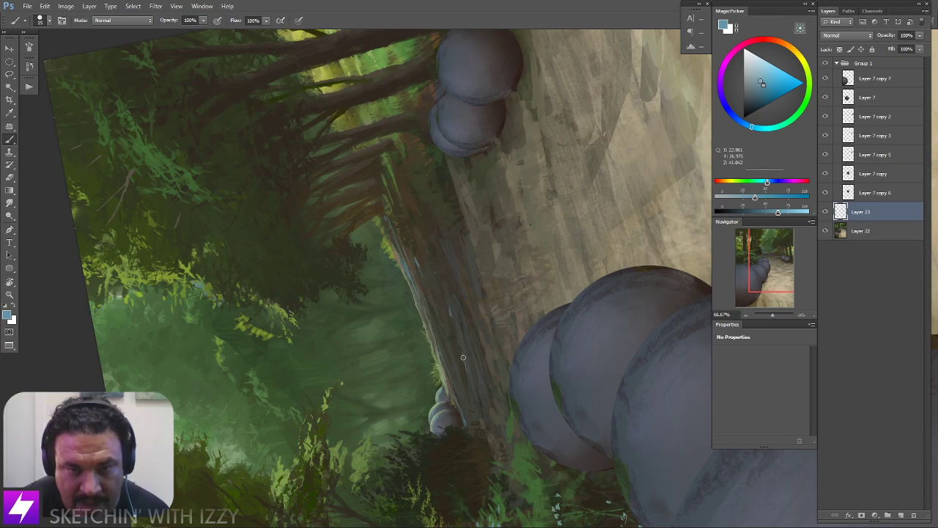
{"action": "key", "text": "e"}
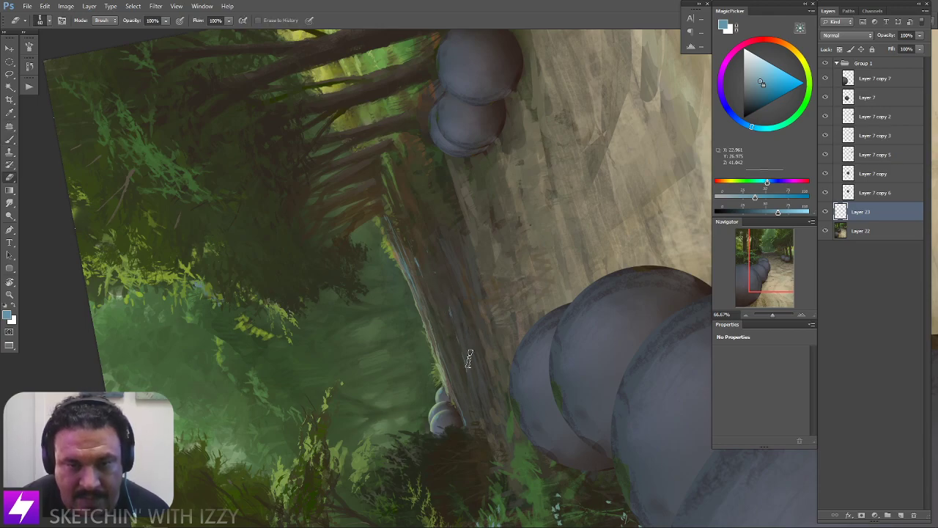
{"action": "key", "text": "b"}
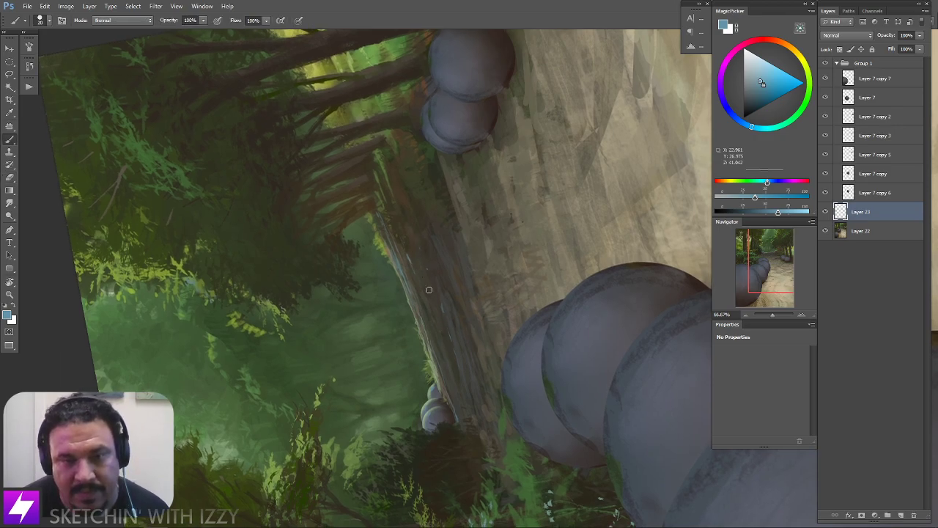
Add a few short light blue accents across the middle of the shaded far path
{"action": "key", "text": "ctrl+j"}
{"action": "key", "text": "ctrl+e"}
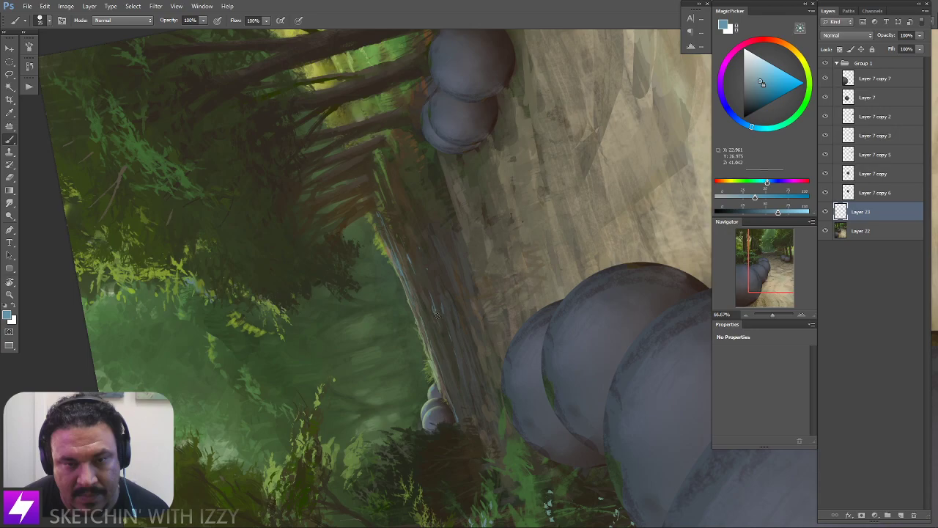
{"action": "left_click_drag", "start_coordinate": [441, 276], "coordinate": [452, 306]}
{"action": "key", "text": "Escape"}
{"action": "key", "text": "ctrl+minus"}
{"action": "key", "text": "ctrl+minus"}
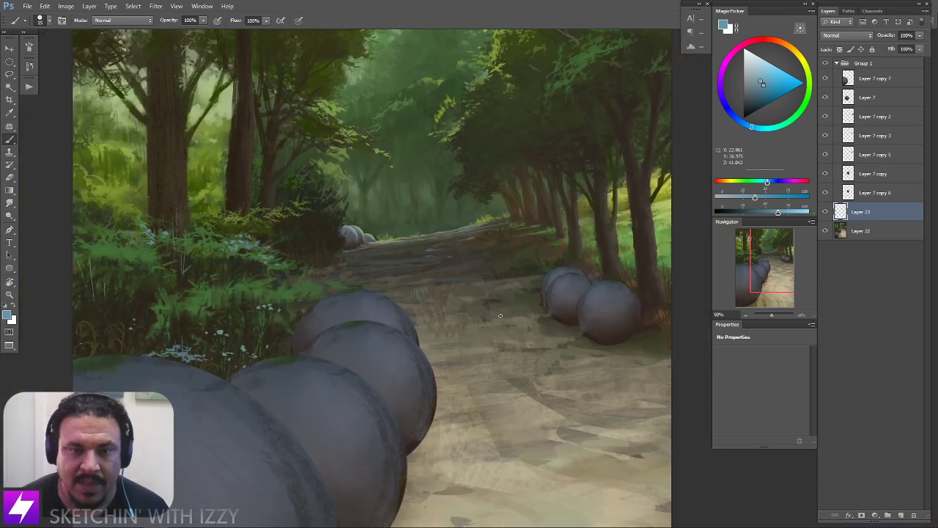
{"action": "mouse_move", "coordinate": [460, 343]}
{"action": "left_mouse_down"}
{"action": "mouse_move", "coordinate": [578, 295]}
{"action": "mouse_move", "coordinate": [594, 302]}
{"action": "left_mouse_up"}
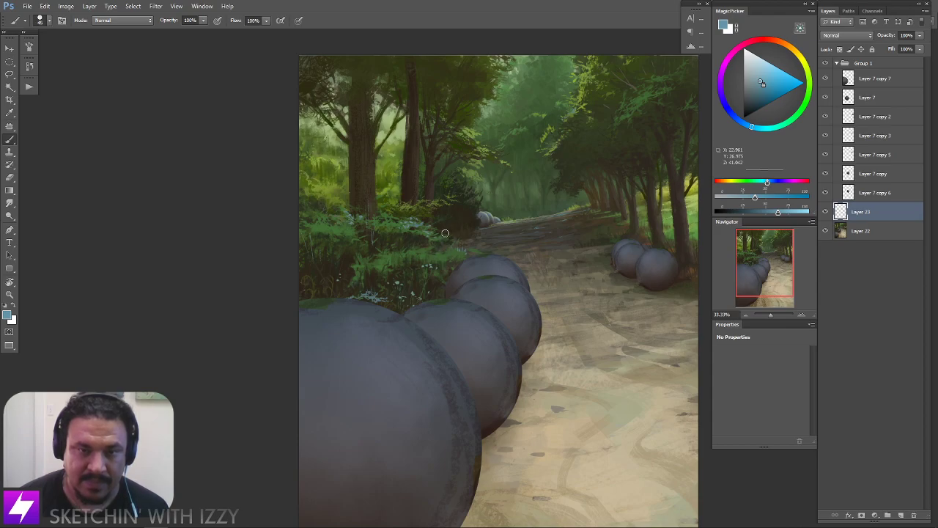
Sample dark trunk browns and paint a branch beside the second tree's upper trunk, extending that trunk up to the canvas edge
{"action": "mouse_move", "coordinate": [439, 221]}
{"action": "left_mouse_down"}
{"action": "mouse_move", "coordinate": [457, 209]}
{"action": "mouse_move", "coordinate": [471, 221]}
{"action": "left_mouse_up"}
{"action": "left_click", "coordinate": [454, 196], "text": "alt"}
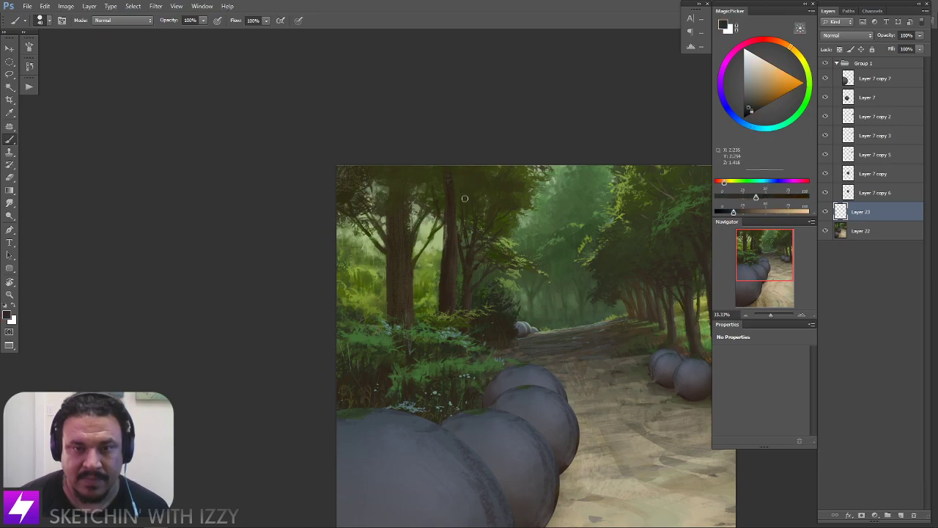
{"action": "left_click", "coordinate": [467, 194], "text": "alt"}
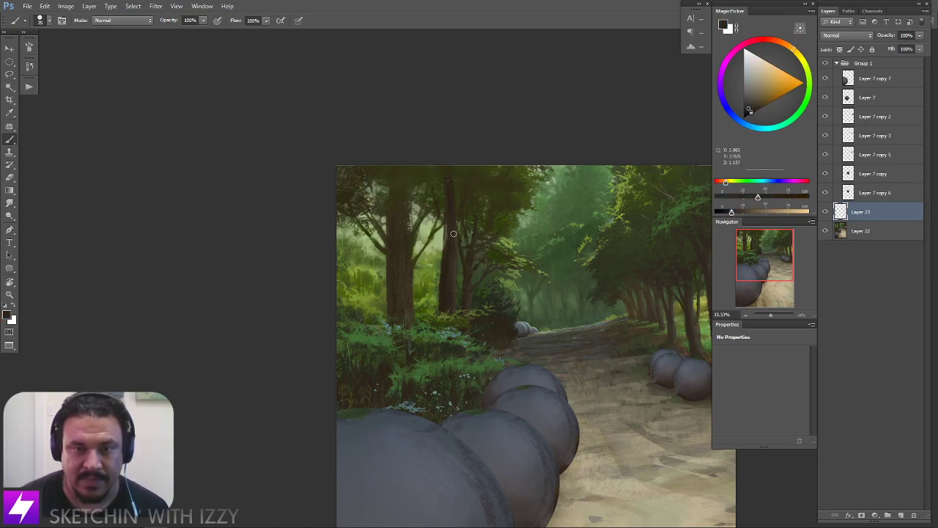
{"action": "key", "text": "ctrl+plus"}
{"action": "left_click_drag", "start_coordinate": [473, 199], "coordinate": [452, 234]}
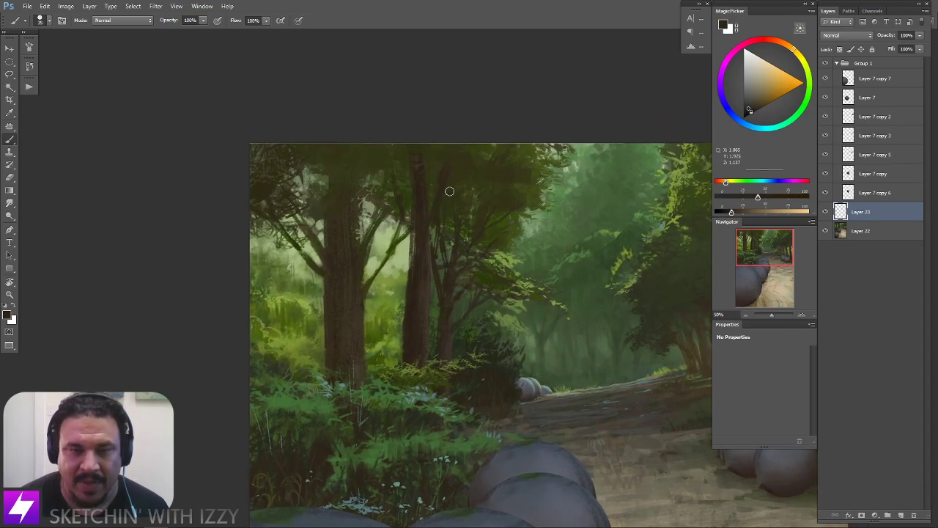
{"action": "left_click", "coordinate": [417, 235], "text": "alt"}
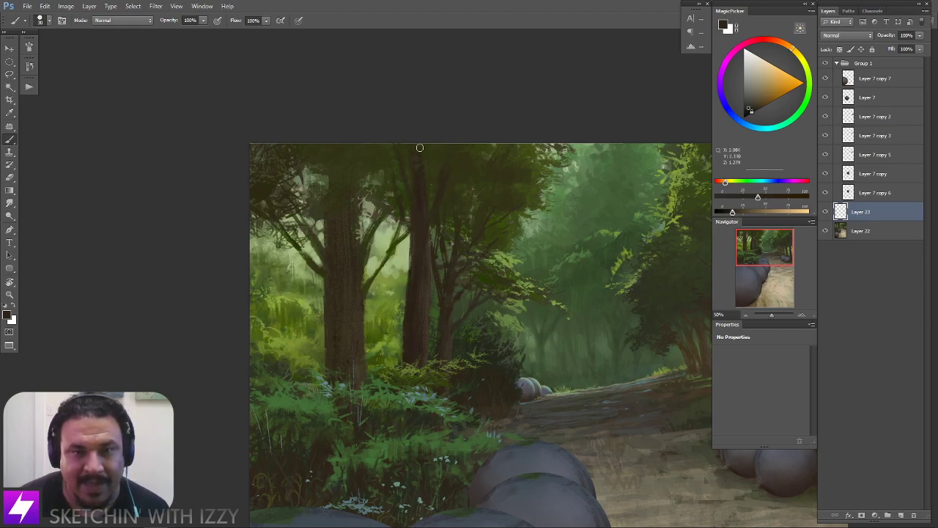
Sample the dark olive green of the canopy and brush it over the upper foliage of the large left tree
{"action": "scroll", "coordinate": [435, 195], "scroll_direction": "up", "scroll_amount": 2}
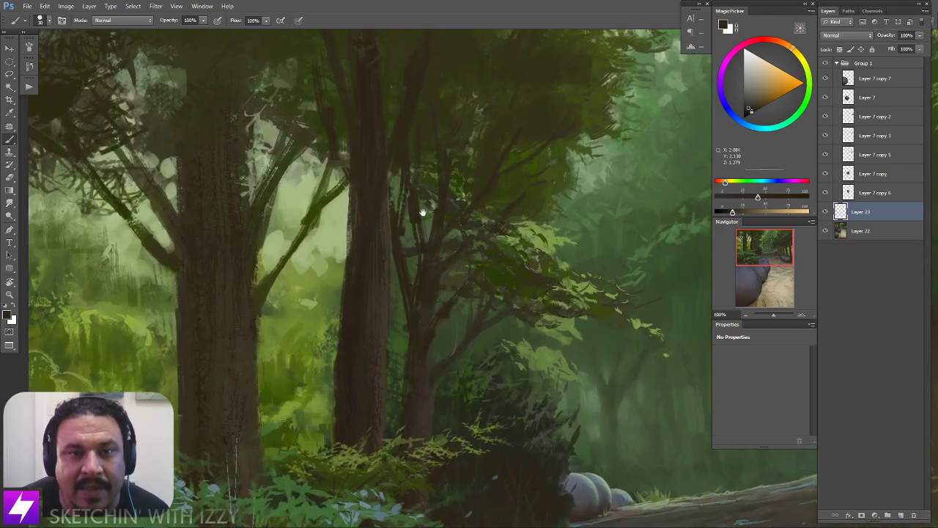
{"action": "left_click_drag", "start_coordinate": [423, 214], "coordinate": [456, 305]}
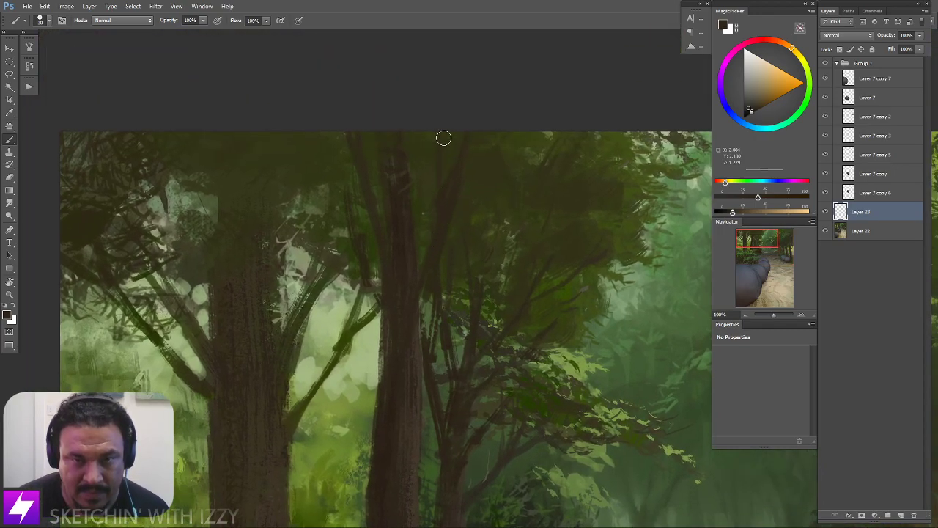
{"action": "left_click", "coordinate": [449, 195], "text": "alt"}
{"action": "mouse_move", "coordinate": [391, 262]}
{"action": "left_mouse_down"}
{"action": "mouse_move", "coordinate": [472, 239]}
{"action": "mouse_move", "coordinate": [512, 241]}
{"action": "left_mouse_up"}
{"action": "mouse_move", "coordinate": [324, 231]}
{"action": "left_mouse_down"}
{"action": "mouse_move", "coordinate": [279, 141]}
{"action": "mouse_move", "coordinate": [304, 178]}
{"action": "left_mouse_up"}
{"action": "key", "text": "bracketright"}
{"action": "key", "text": "bracketright"}
{"action": "left_click", "coordinate": [512, 197], "text": "alt"}
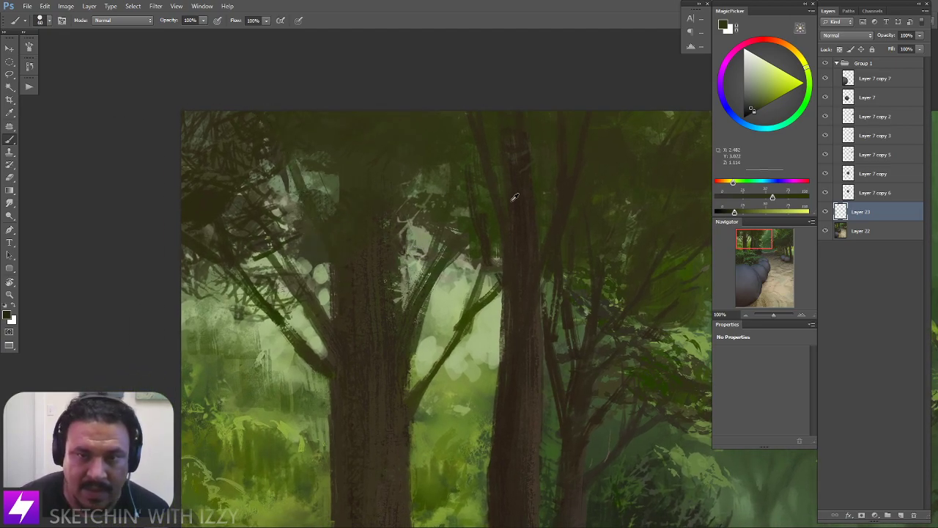
Sample the dark trunk brown and paint long branches spreading up and left from the large left tree's trunk
{"action": "left_click", "coordinate": [521, 223], "text": "alt"}
{"action": "mouse_move", "coordinate": [280, 125]}
{"action": "left_mouse_down"}
{"action": "mouse_move", "coordinate": [338, 273]}
{"action": "mouse_move", "coordinate": [270, 123]}
{"action": "mouse_move", "coordinate": [315, 164]}
{"action": "mouse_move", "coordinate": [321, 218]}
{"action": "left_mouse_up"}
{"action": "key", "text": "bracketleft"}
{"action": "key", "text": "bracketleft"}
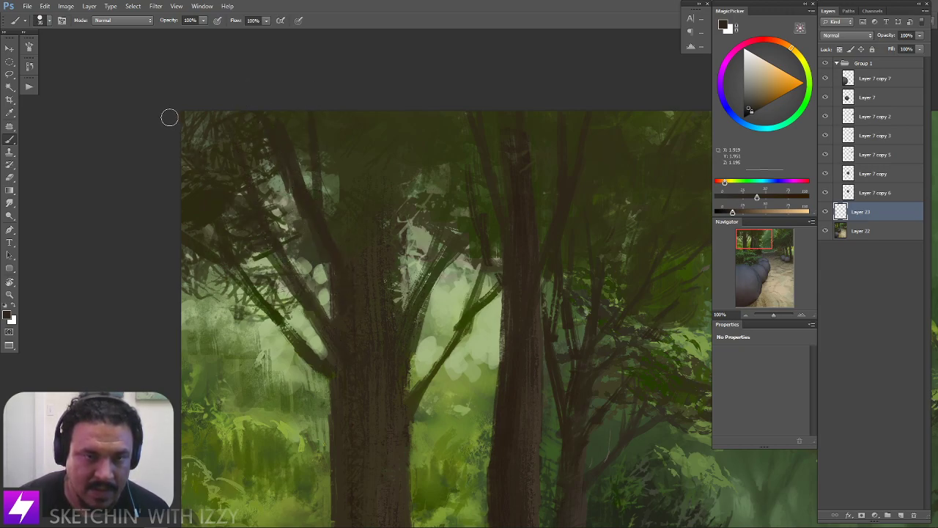
{"action": "mouse_move", "coordinate": [179, 202]}
{"action": "left_mouse_down"}
{"action": "mouse_move", "coordinate": [328, 366]}
{"action": "mouse_move", "coordinate": [319, 374]}
{"action": "left_mouse_up"}
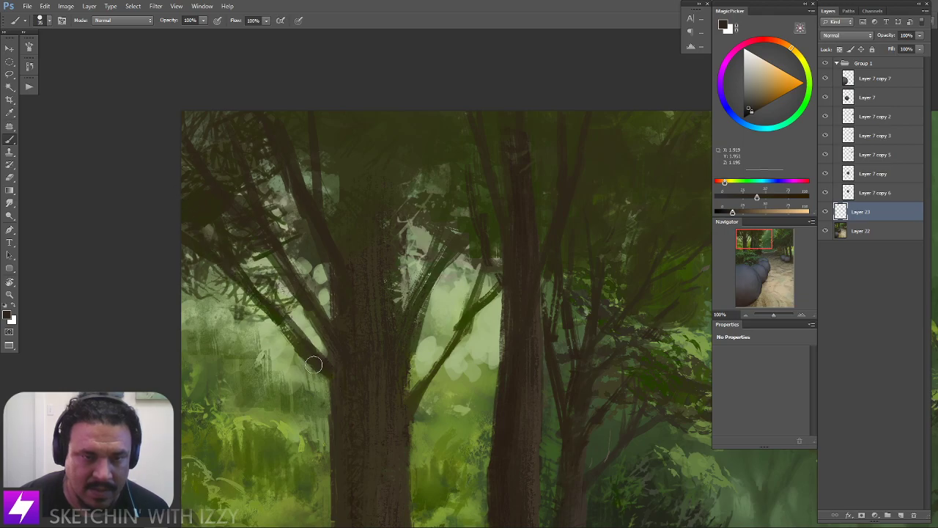
Strengthen the large left tree's right-hand branches in dark brown and fill in its upper trunk with a colour sampled from the bark
{"action": "scroll", "coordinate": [440, 297], "scroll_direction": "down", "scroll_amount": 2}
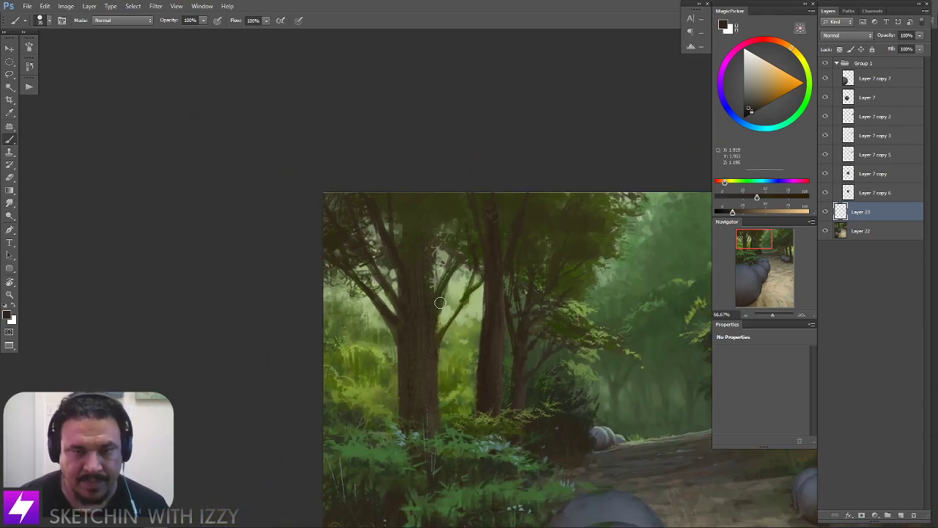
{"action": "scroll", "coordinate": [440, 298], "scroll_direction": "down", "scroll_amount": 4}
{"action": "key", "text": "r"}
{"action": "left_click_drag", "start_coordinate": [450, 324], "coordinate": [540, 373]}
{"action": "scroll", "coordinate": [504, 282], "scroll_direction": "up", "scroll_amount": 2}
{"action": "left_click_drag", "start_coordinate": [452, 263], "coordinate": [481, 281]}
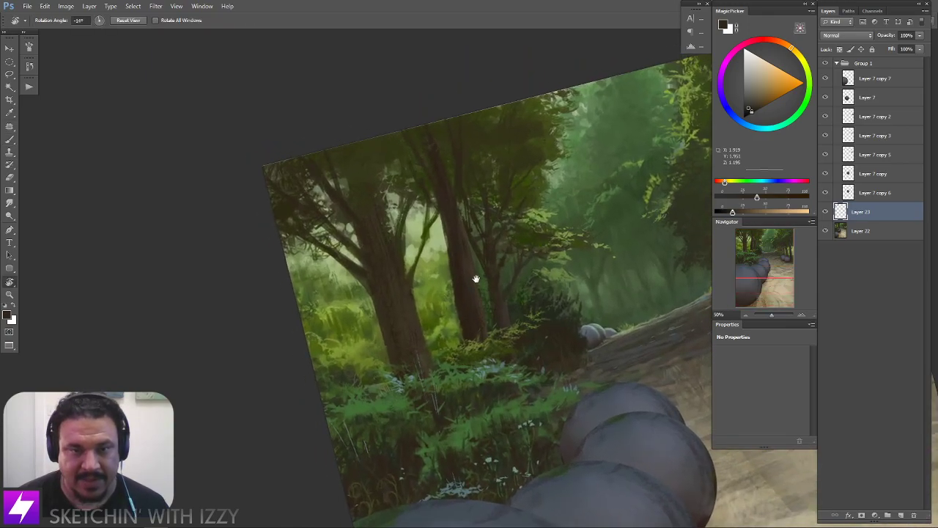
{"action": "scroll", "coordinate": [473, 242], "scroll_direction": "up", "scroll_amount": 1}
{"action": "key", "text": "b"}
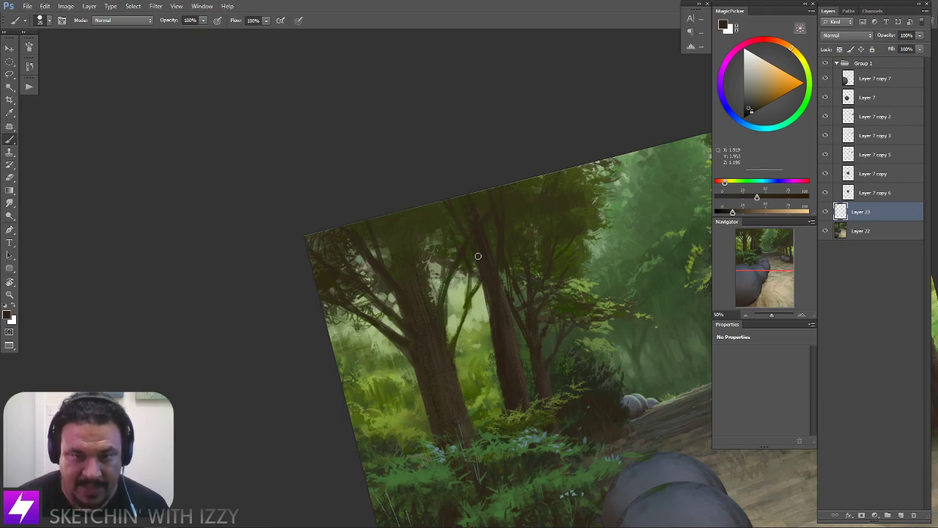
{"action": "left_click", "coordinate": [448, 349], "text": "alt"}
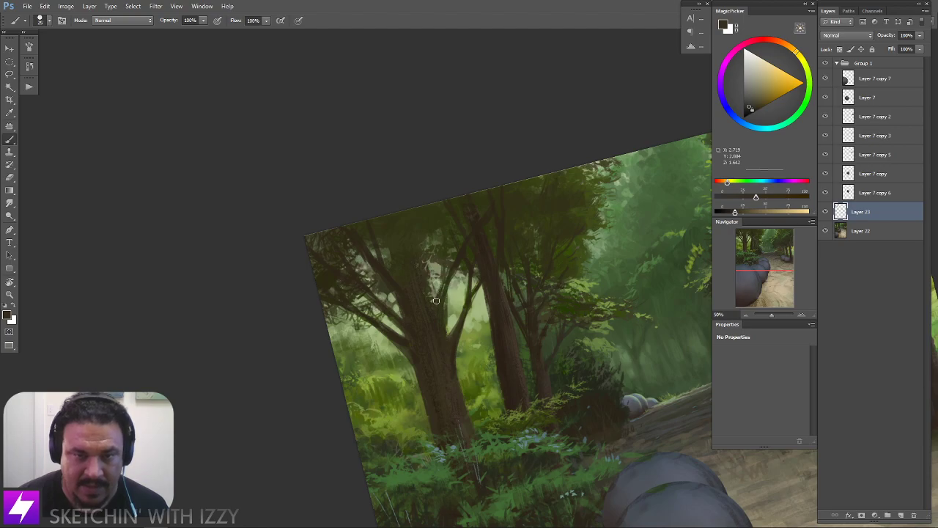
Restore the upright full view of the painting and add a new empty layer above Layer 23
{"action": "key", "text": "Escape"}
{"action": "key", "text": "ctrl+minus"}
{"action": "key", "text": "ctrl+minus"}
{"action": "left_click_drag", "start_coordinate": [576, 476], "coordinate": [505, 315]}
{"action": "left_click_drag", "start_coordinate": [553, 244], "coordinate": [479, 339]}
{"action": "key", "text": "ctrl+alt+shift+n"}
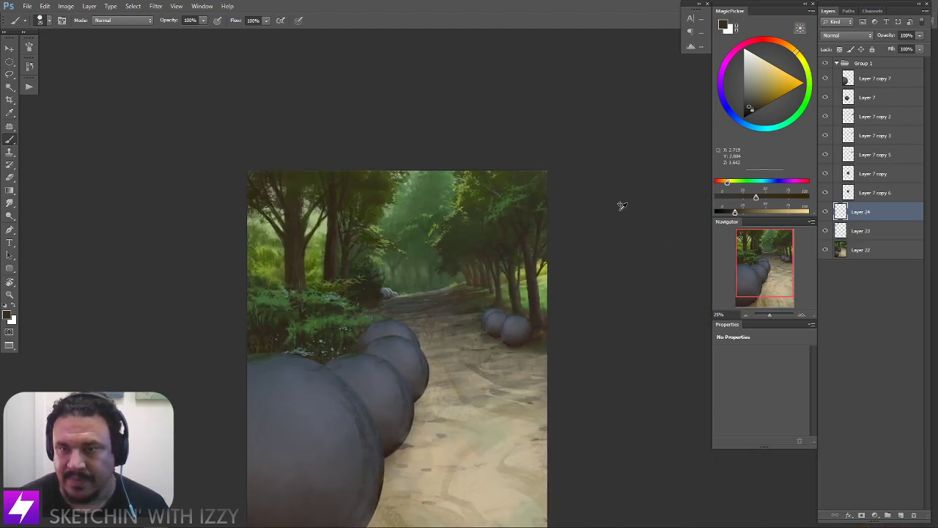
{"action": "left_click_drag", "start_coordinate": [418, 300], "coordinate": [440, 346]}
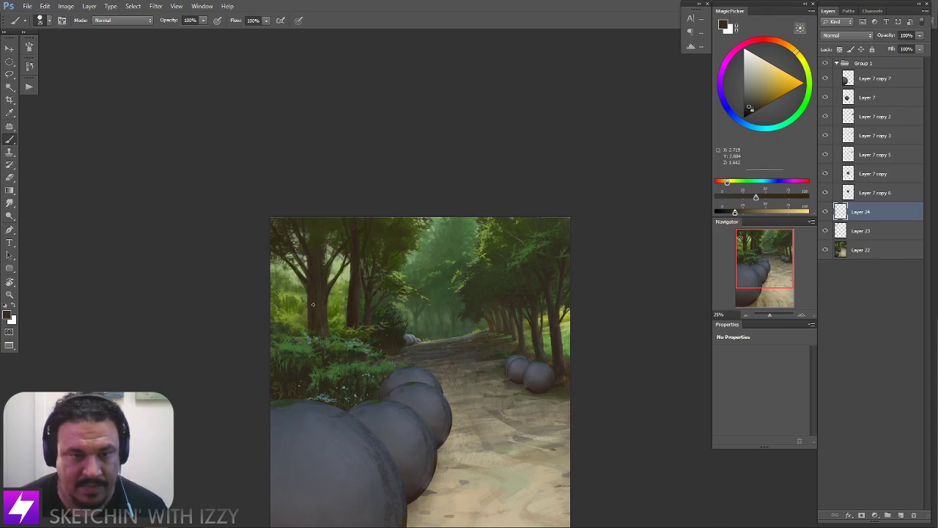
Switch to the 1000 px leafy foliage brush preset and reduce its size to about 200 px
{"action": "right_click", "coordinate": [273, 260]}
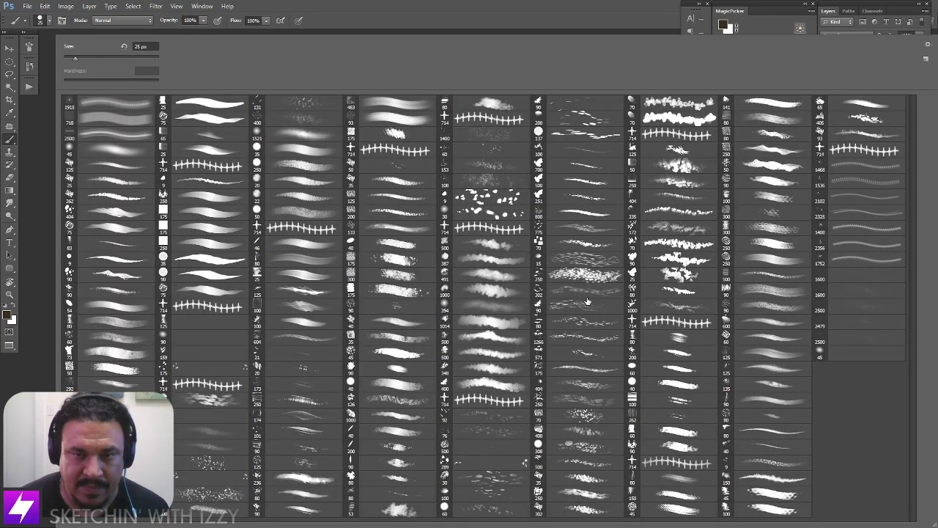
{"action": "double_click", "coordinate": [691, 308]}
{"action": "key", "text": "ctrl+plus"}
{"action": "key", "text": "ctrl+plus"}
{"action": "left_click_drag", "start_coordinate": [387, 284], "coordinate": [447, 311]}
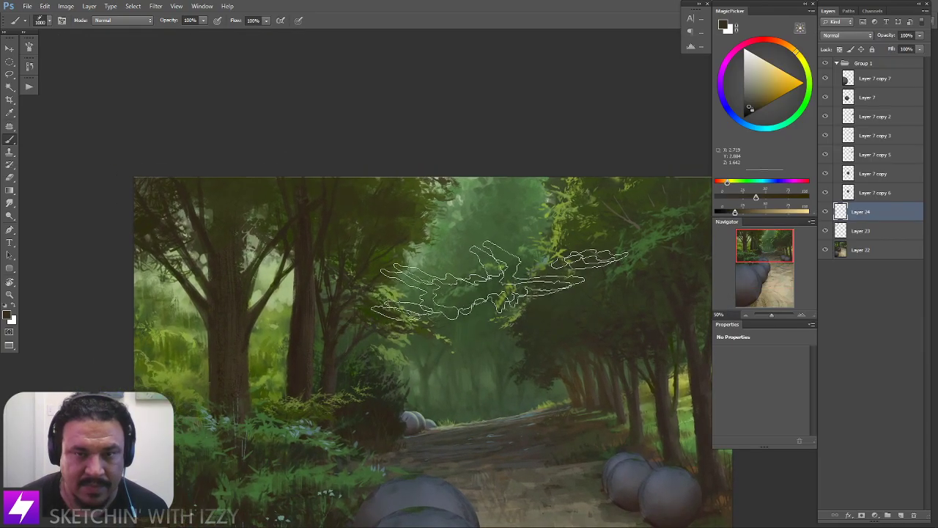
{"action": "left_click_drag", "start_coordinate": [491, 250], "coordinate": [534, 277]}
{"action": "key", "text": "bracketleft"}
{"action": "key", "text": "bracketleft"}
{"action": "key", "text": "bracketleft"}
{"action": "key", "text": "bracketleft"}
{"action": "key", "text": "bracketleft"}
{"action": "key", "text": "bracketleft"}
{"action": "key", "text": "bracketleft"}
{"action": "key", "text": "bracketleft"}
{"action": "key", "text": "bracketleft"}
{"action": "key", "text": "bracketleft"}
Paint medium green leaf clusters across the left trees' canopy, and work sampled dark olive-green leaves over the large tree's upper trunk
{"action": "mouse_move", "coordinate": [364, 217]}
{"action": "left_mouse_down"}
{"action": "mouse_move", "coordinate": [377, 243]}
{"action": "mouse_move", "coordinate": [370, 233]}
{"action": "mouse_move", "coordinate": [361, 242]}
{"action": "mouse_move", "coordinate": [376, 245]}
{"action": "mouse_move", "coordinate": [355, 253]}
{"action": "mouse_move", "coordinate": [321, 243]}
{"action": "mouse_move", "coordinate": [344, 262]}
{"action": "mouse_move", "coordinate": [312, 213]}
{"action": "mouse_move", "coordinate": [363, 223]}
{"action": "left_mouse_up"}
{"action": "key", "text": "bracketright"}
{"action": "key", "text": "bracketleft"}
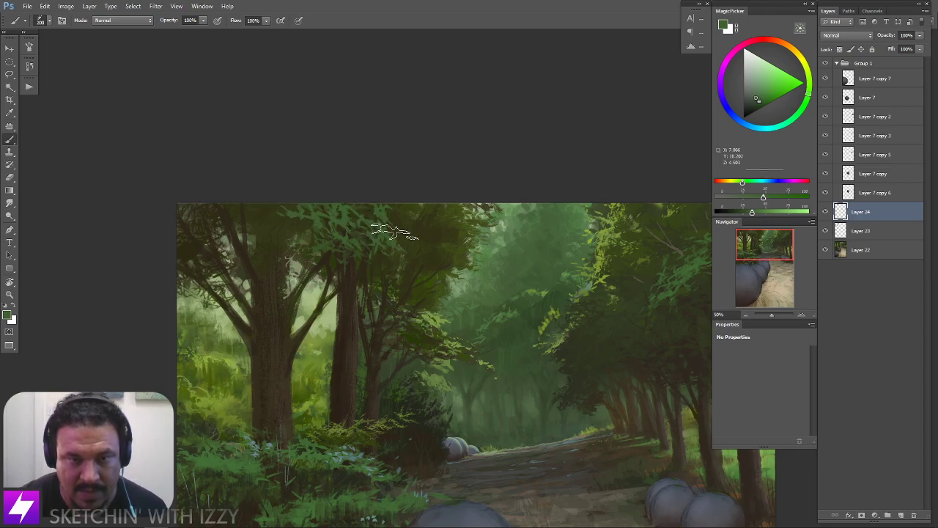
{"action": "left_click", "coordinate": [297, 227], "text": "alt"}
{"action": "key", "text": "bracketright"}
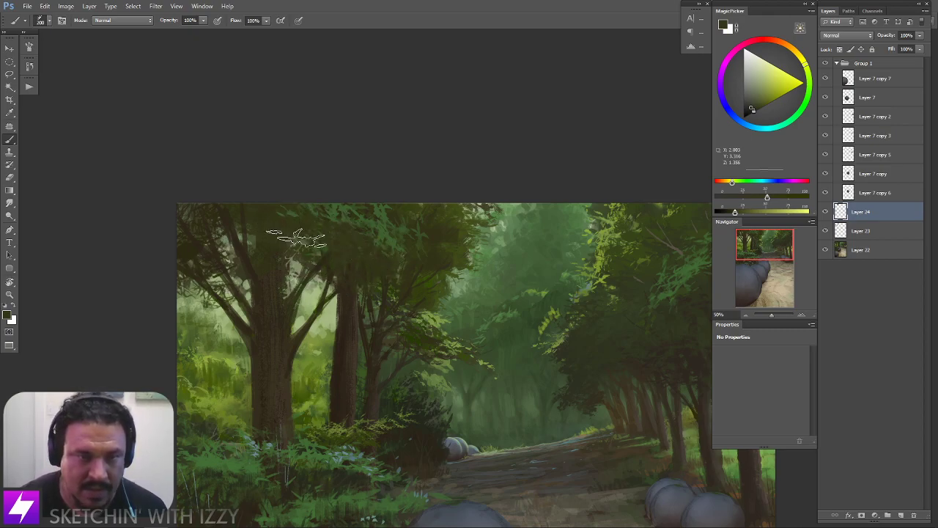
Paint dark brown leaf clusters into the far-left tree's canopy with the leaf brush, using a color sampled from the tree
{"action": "key", "text": "r"}
{"action": "left_click_drag", "start_coordinate": [395, 233], "coordinate": [380, 190]}
{"action": "left_click_drag", "start_coordinate": [281, 325], "coordinate": [329, 264]}
{"action": "key", "text": "b"}
{"action": "left_click", "coordinate": [309, 283], "text": "alt"}
{"action": "key", "text": "bracketleft"}
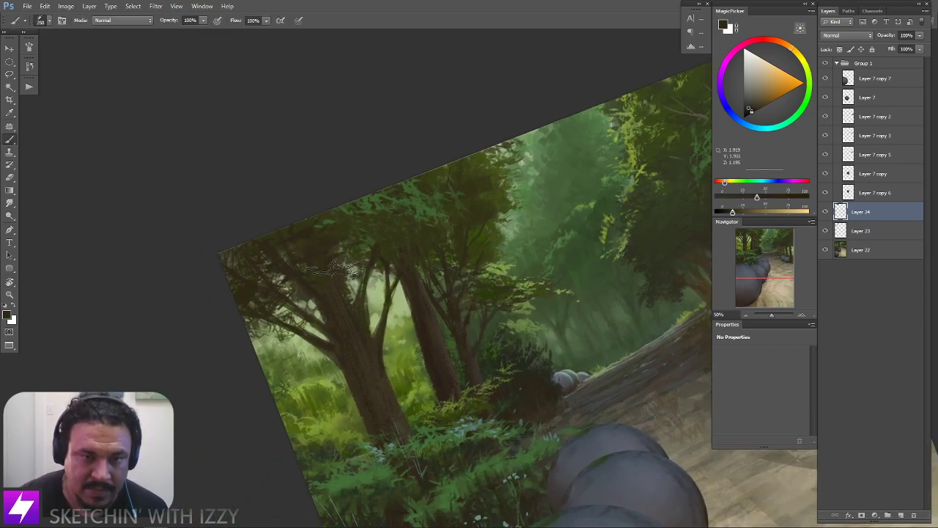
{"action": "key", "text": "bracketright"}
{"action": "key", "text": "bracketright"}
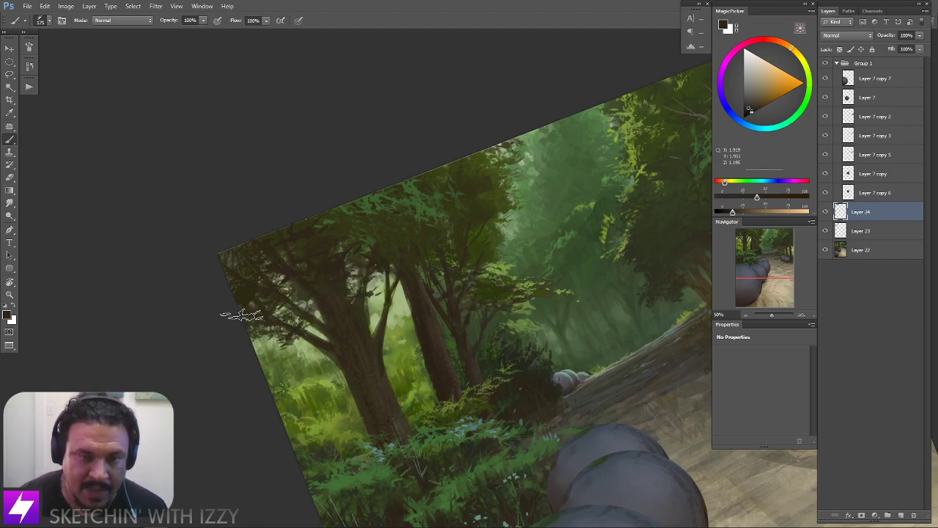
Extend the dark brown foliage around the far-left tree's upper branches, using the leaf brush at 250 px and then 150 px
{"action": "key", "text": "Escape"}
{"action": "mouse_move", "coordinate": [418, 362]}
{"action": "left_mouse_down"}
{"action": "mouse_move", "coordinate": [346, 327]}
{"action": "mouse_move", "coordinate": [200, 321]}
{"action": "mouse_move", "coordinate": [340, 329]}
{"action": "left_mouse_up"}
{"action": "key", "text": "bracketright"}
{"action": "key", "text": "bracketright"}
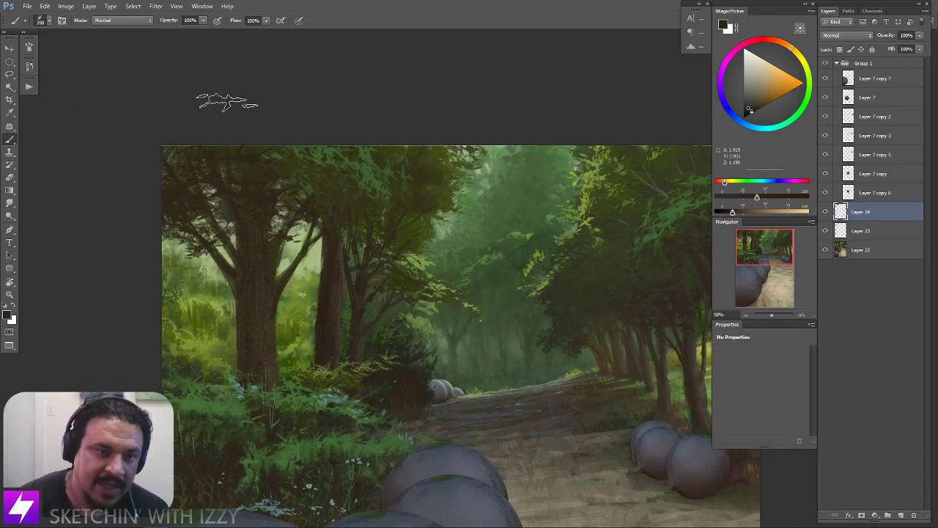
{"action": "left_click_drag", "start_coordinate": [206, 220], "coordinate": [227, 236]}
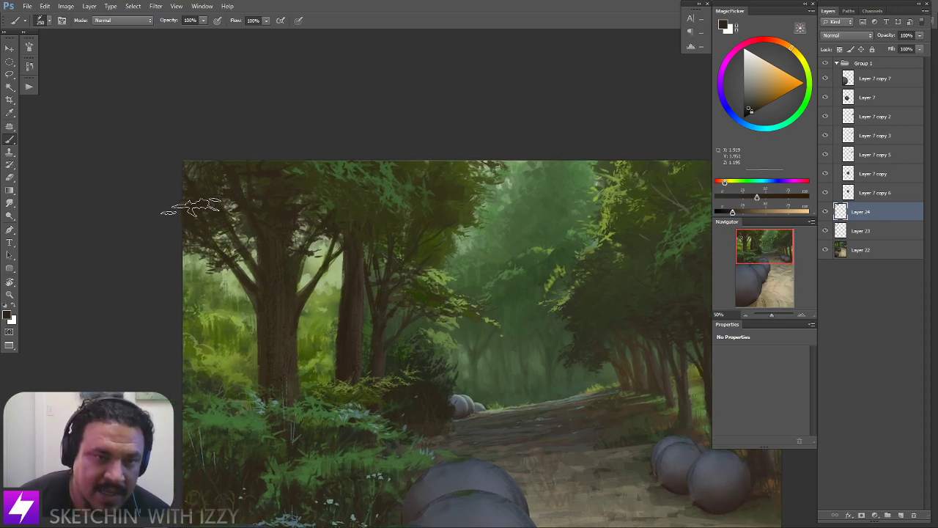
{"action": "left_click_drag", "start_coordinate": [217, 284], "coordinate": [263, 262]}
{"action": "key", "text": "e"}
{"action": "key", "text": "b"}
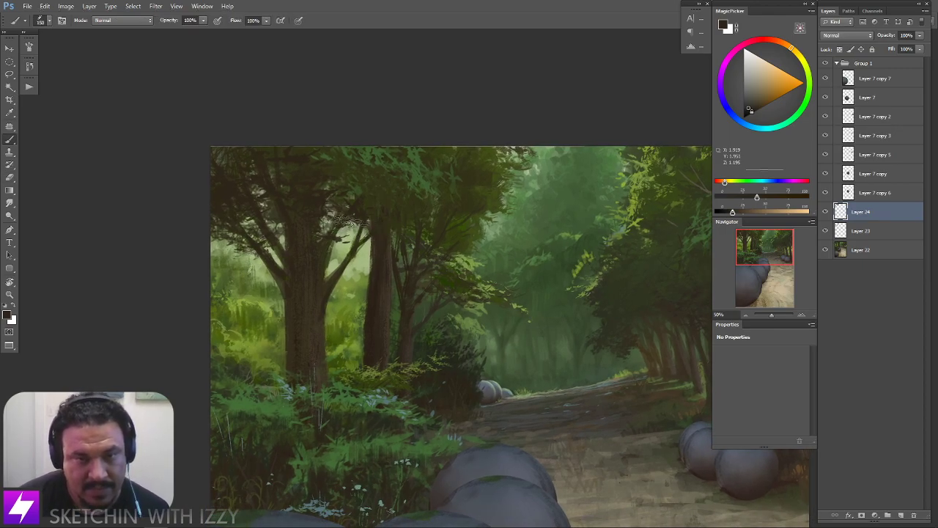
{"action": "left_click_drag", "start_coordinate": [352, 227], "coordinate": [361, 244]}
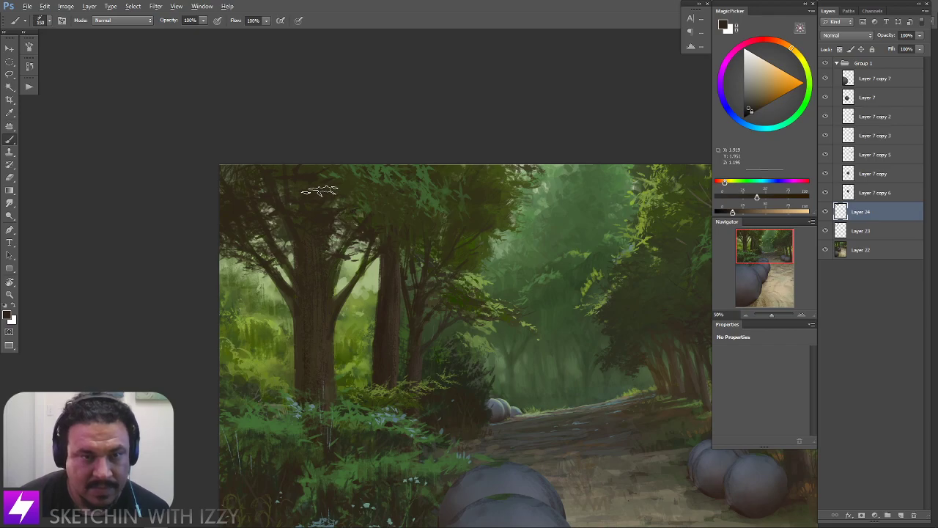
Sample a mid green from the canopy and paint green leaf clusters across the tops of the left-hand trees
{"action": "left_click", "coordinate": [424, 190], "text": "alt"}
{"action": "key", "text": "bracketright"}
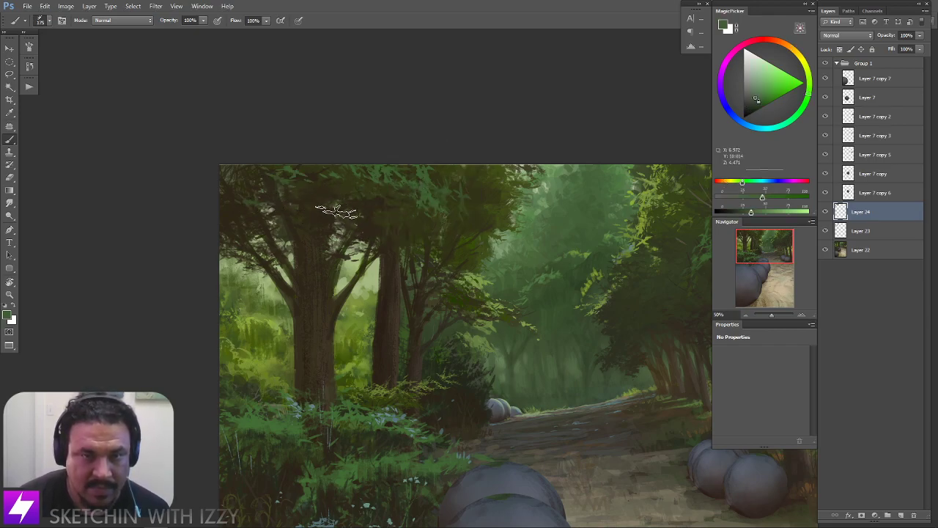
{"action": "key", "text": "bracketright"}
{"action": "left_click_drag", "start_coordinate": [389, 202], "coordinate": [381, 206]}
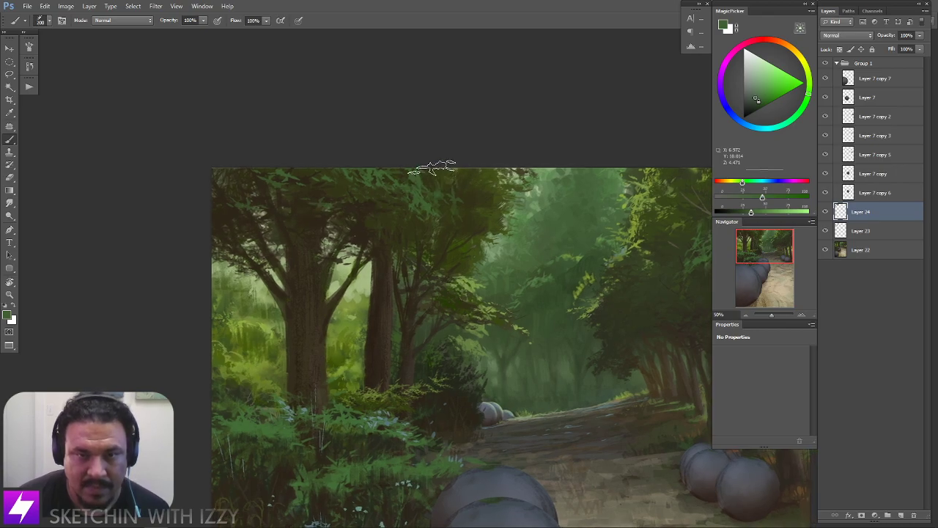
{"action": "mouse_move", "coordinate": [430, 182]}
{"action": "left_mouse_down"}
{"action": "mouse_move", "coordinate": [416, 219]}
{"action": "mouse_move", "coordinate": [346, 235]}
{"action": "left_mouse_up"}
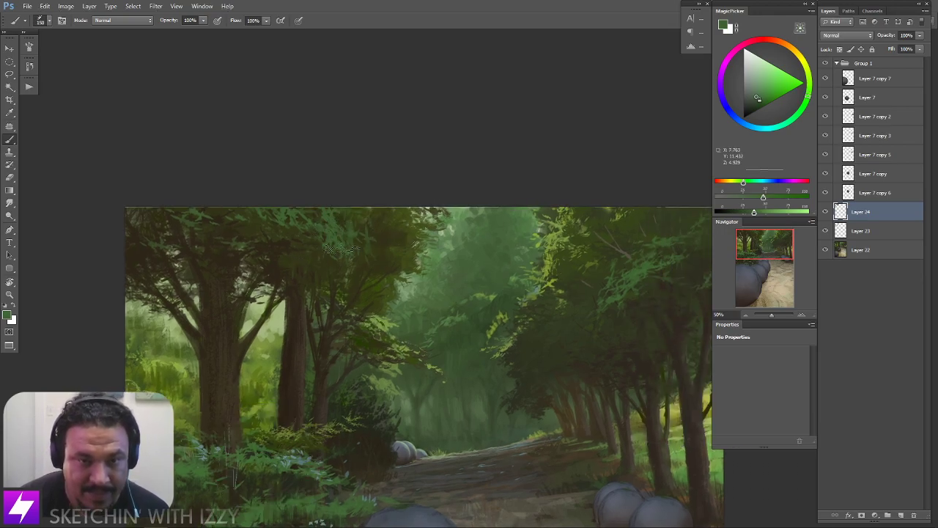
{"action": "left_click_drag", "start_coordinate": [329, 346], "coordinate": [327, 300]}
{"action": "left_click_drag", "start_coordinate": [296, 249], "coordinate": [335, 301]}
Examine the left-hand trees and the overall forest composition at different zoom levels
{"action": "key", "text": "r"}
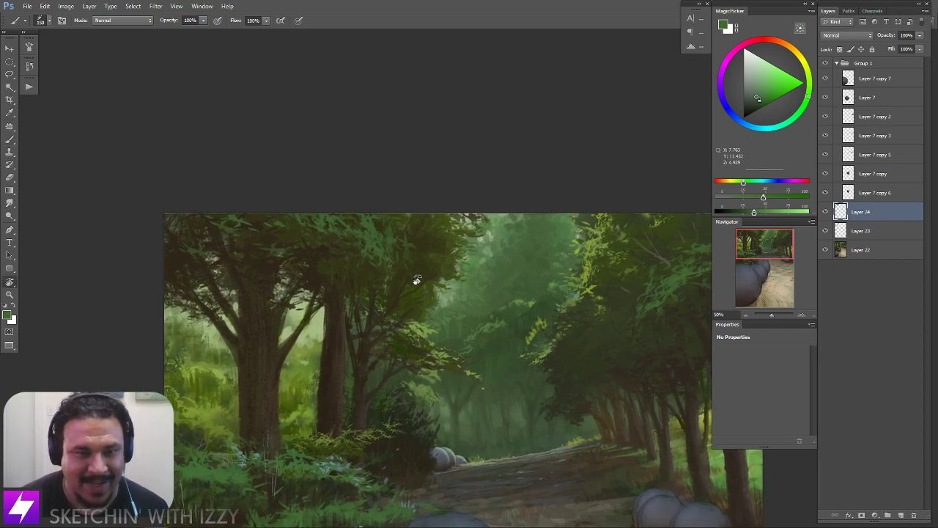
{"action": "key", "text": "ctrl+minus"}
{"action": "key", "text": "ctrl+minus"}
{"action": "left_click_drag", "start_coordinate": [428, 368], "coordinate": [449, 362]}
{"action": "left_click_drag", "start_coordinate": [384, 258], "coordinate": [506, 396]}
{"action": "key", "text": "ctrl+plus"}
{"action": "left_click_drag", "start_coordinate": [522, 311], "coordinate": [444, 374]}
{"action": "key", "text": "ctrl+plus"}
{"action": "key", "text": "Escape"}
{"action": "left_click_drag", "start_coordinate": [387, 195], "coordinate": [454, 219]}
{"action": "key", "text": "ctrl+minus"}
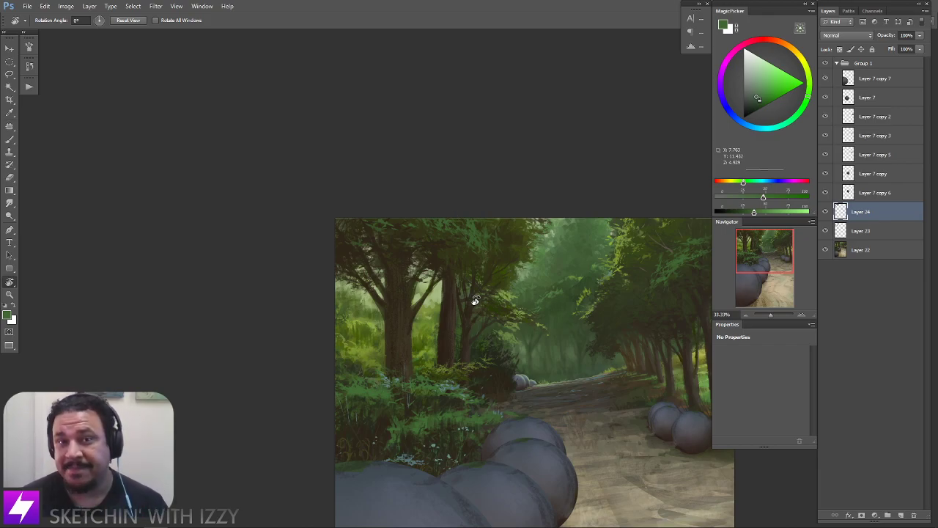
Sample an olive green from the canopy and paint foliage between the left-hand trees on the tilted canvas with the 150 px leaf brush
{"action": "key", "text": "ctrl+plus"}
{"action": "left_click_drag", "start_coordinate": [459, 267], "coordinate": [470, 293]}
{"action": "left_click_drag", "start_coordinate": [574, 271], "coordinate": [567, 239]}
{"action": "left_click_drag", "start_coordinate": [585, 254], "coordinate": [542, 260]}
{"action": "key", "text": "b"}
{"action": "left_click", "coordinate": [498, 238], "text": "alt"}
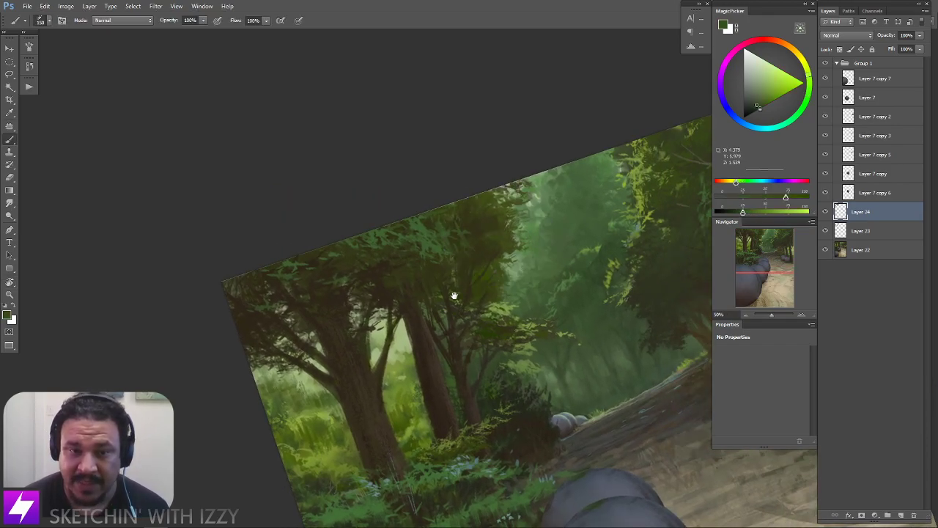
{"action": "left_click_drag", "start_coordinate": [456, 293], "coordinate": [518, 255]}
{"action": "key", "text": "["}
{"action": "left_click_drag", "start_coordinate": [326, 334], "coordinate": [331, 337]}
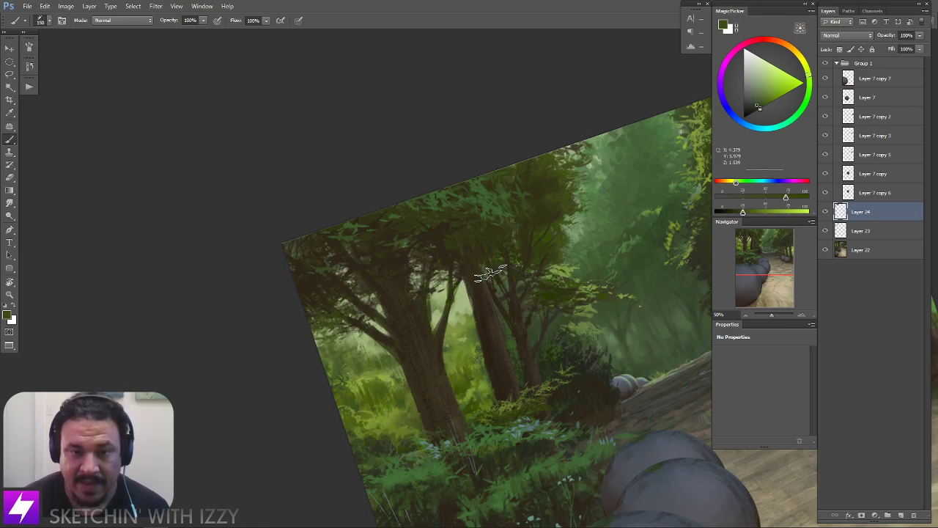
Paint smaller olive green leaves around the top of the second trunk with the leaf brush at 125 px
{"action": "key", "text": "bracketright"}
{"action": "key", "text": "bracketright"}
{"action": "key", "text": "bracketleft"}
{"action": "key", "text": "bracketleft"}
{"action": "key", "text": "bracketleft"}
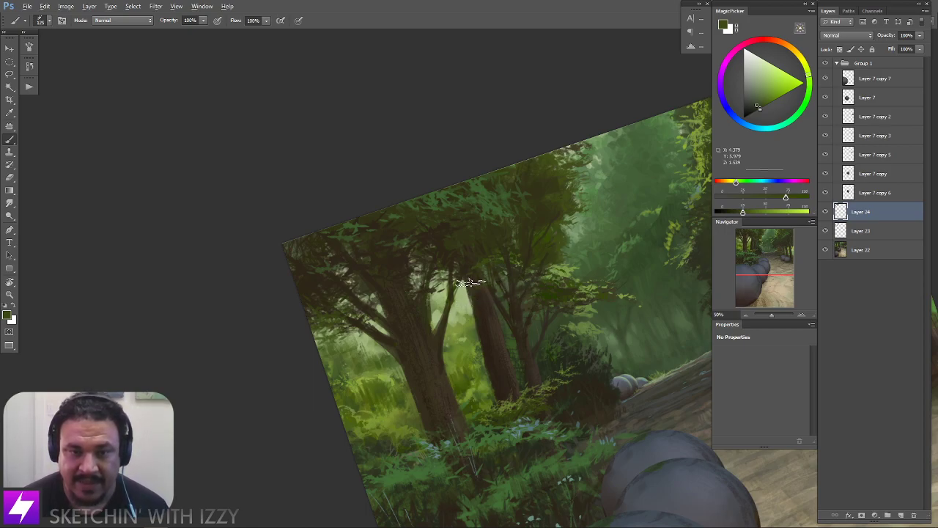
{"action": "left_click_drag", "start_coordinate": [557, 311], "coordinate": [407, 378]}
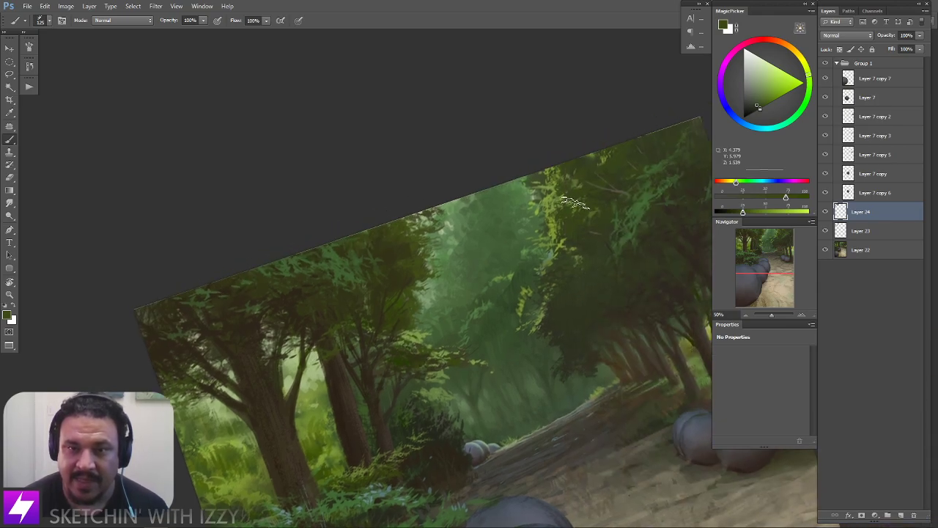
Sample a lighter yellow-green from the right-hand trees and paint leaf highlights over the upper part of the second trunk
{"action": "left_click", "coordinate": [598, 208], "text": "alt"}
{"action": "left_click_drag", "start_coordinate": [474, 304], "coordinate": [565, 245]}
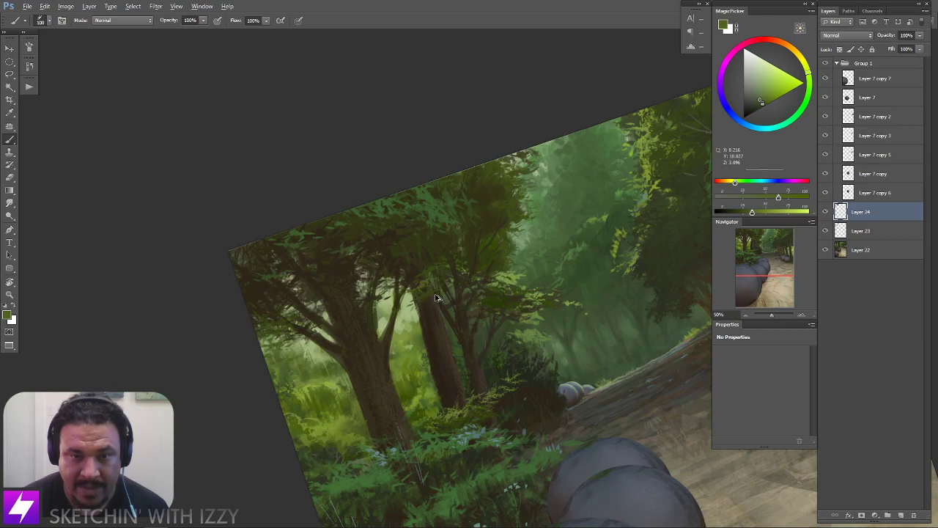
{"action": "key", "text": "bracketright"}
{"action": "key", "text": "bracketright"}
{"action": "key", "text": "bracketright"}
{"action": "left_click_drag", "start_coordinate": [340, 338], "coordinate": [377, 327]}
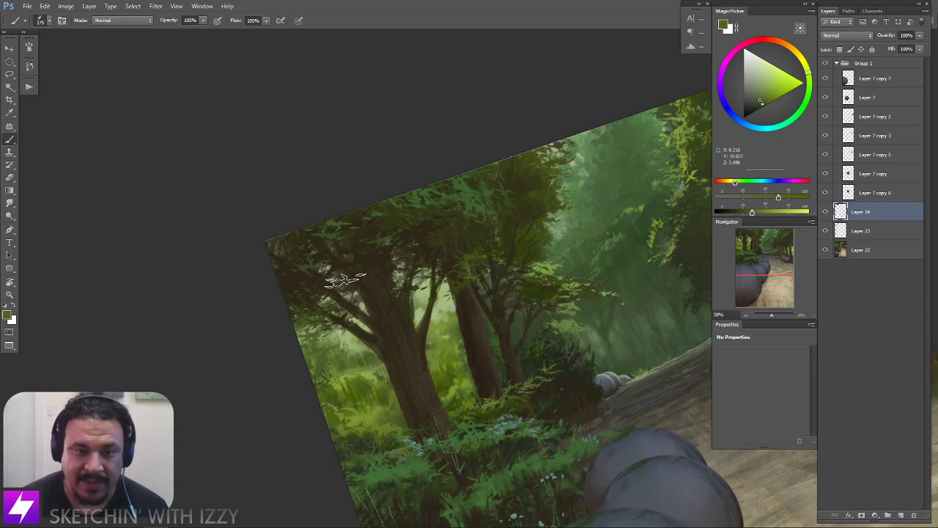
{"action": "scroll", "coordinate": [456, 277], "scroll_direction": "up", "scroll_amount": 3}
{"action": "key", "text": "bracketleft"}
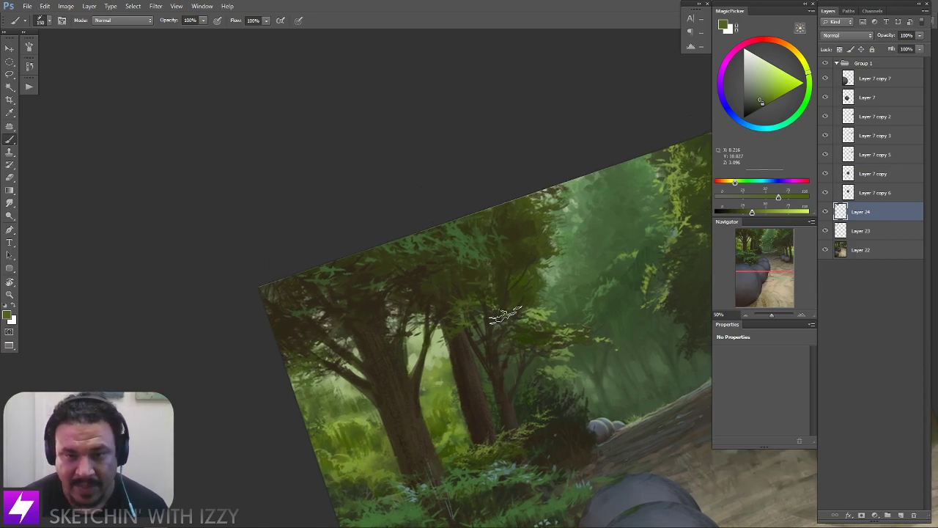
Reset the canvas rotation and add finer yellow-green leaves between the far-left tree's branch and the second trunk
{"action": "key", "text": "Escape"}
{"action": "key", "text": "ctrl+minus"}
{"action": "left_click_drag", "start_coordinate": [461, 356], "coordinate": [480, 372]}
{"action": "mouse_move", "coordinate": [421, 368]}
{"action": "left_mouse_down"}
{"action": "mouse_move", "coordinate": [425, 346]}
{"action": "mouse_move", "coordinate": [414, 340]}
{"action": "left_mouse_up"}
{"action": "key", "text": "ctrl+plus"}
{"action": "key", "text": "bracketleft"}
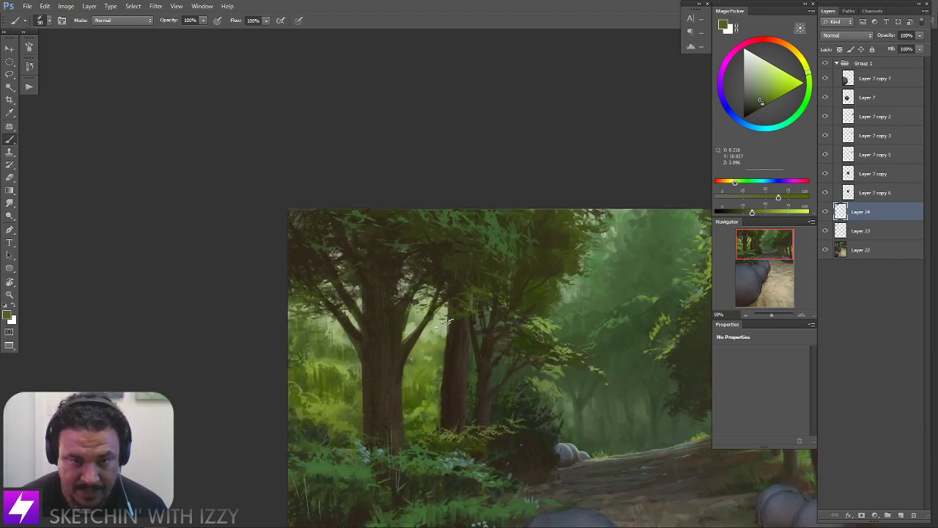
Paint small dark olive-brown leaves around the far-left tree's forked branches, using a color sampled from the canopy
{"action": "key", "text": "ctrl+minus"}
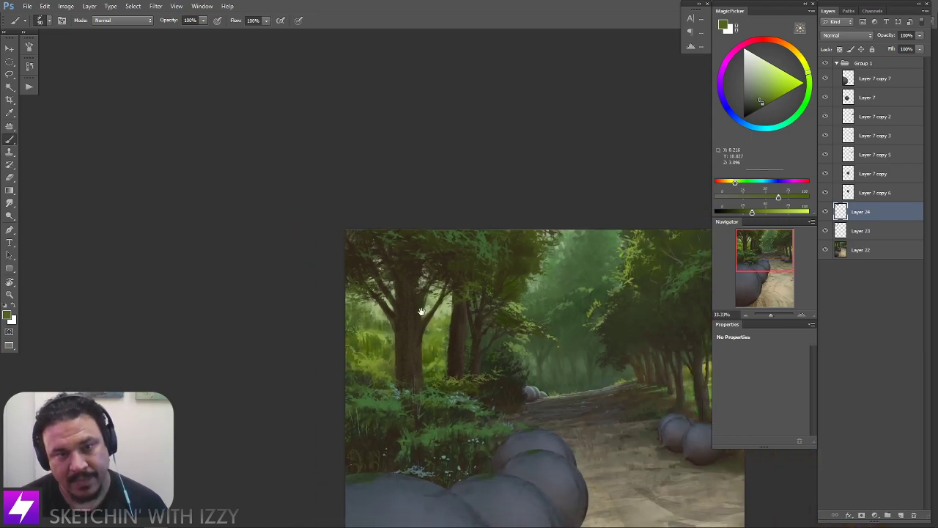
{"action": "left_click_drag", "start_coordinate": [398, 291], "coordinate": [436, 328]}
{"action": "left_click_drag", "start_coordinate": [458, 358], "coordinate": [414, 332]}
{"action": "scroll", "coordinate": [442, 292], "scroll_direction": "up", "scroll_amount": 2}
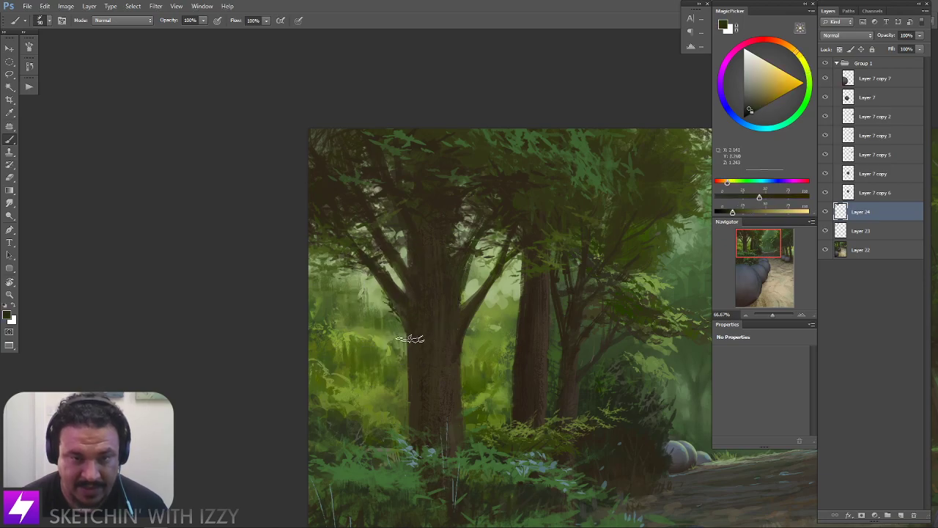
{"action": "left_click_drag", "start_coordinate": [470, 277], "coordinate": [467, 284]}
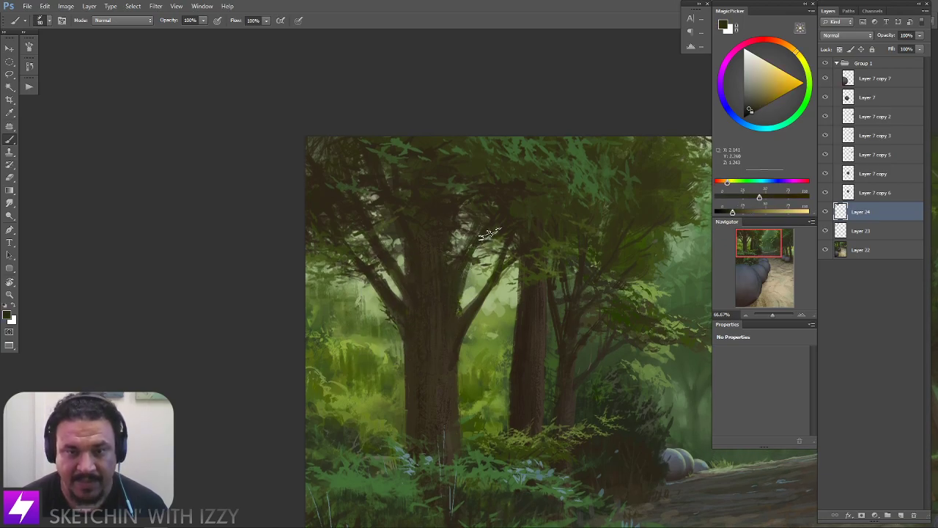
{"action": "left_click_drag", "start_coordinate": [430, 295], "coordinate": [420, 302]}
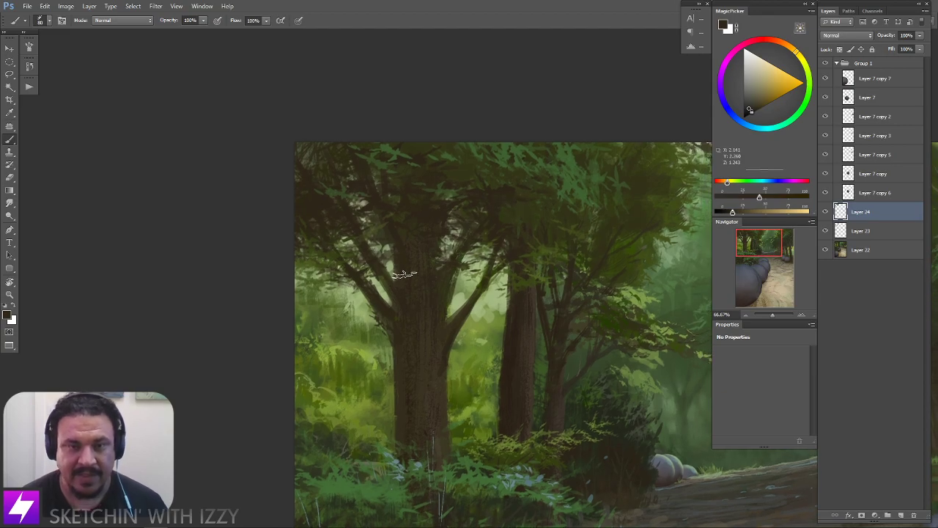
Switch to another brush preset and refine the far-left tree's thin upper branches with sampled dark browns at a small brush size
{"action": "right_click", "coordinate": [297, 222]}
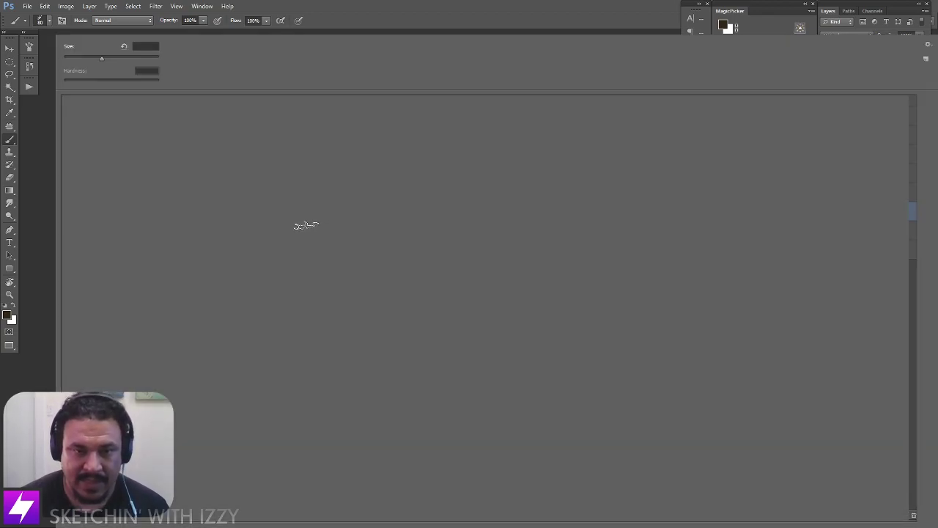
{"action": "double_click", "coordinate": [121, 275]}
{"action": "key", "text": "ctrl+plus"}
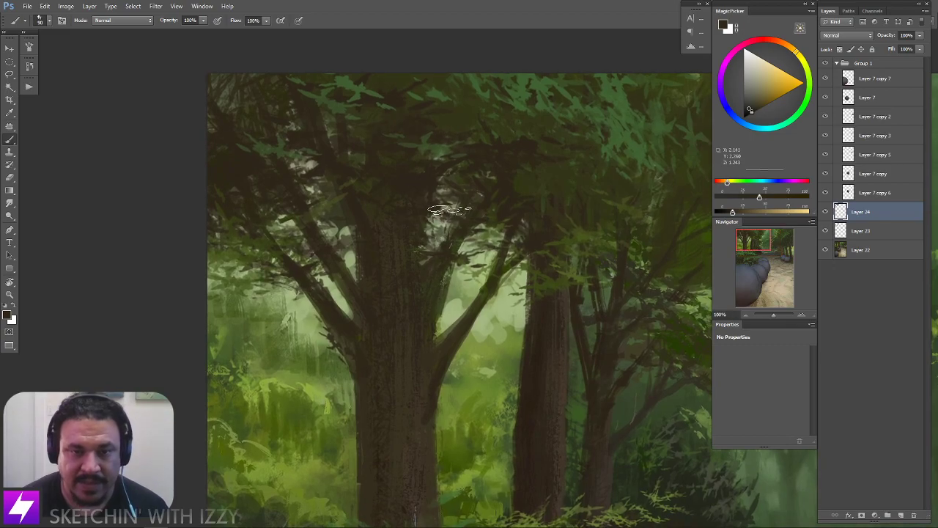
{"action": "left_click", "coordinate": [446, 240], "text": "alt"}
{"action": "key", "text": "bracketleft"}
{"action": "key", "text": "bracketleft"}
{"action": "key", "text": "bracketleft"}
{"action": "key", "text": "bracketleft"}
{"action": "key", "text": "bracketleft"}
{"action": "key", "text": "bracketleft"}
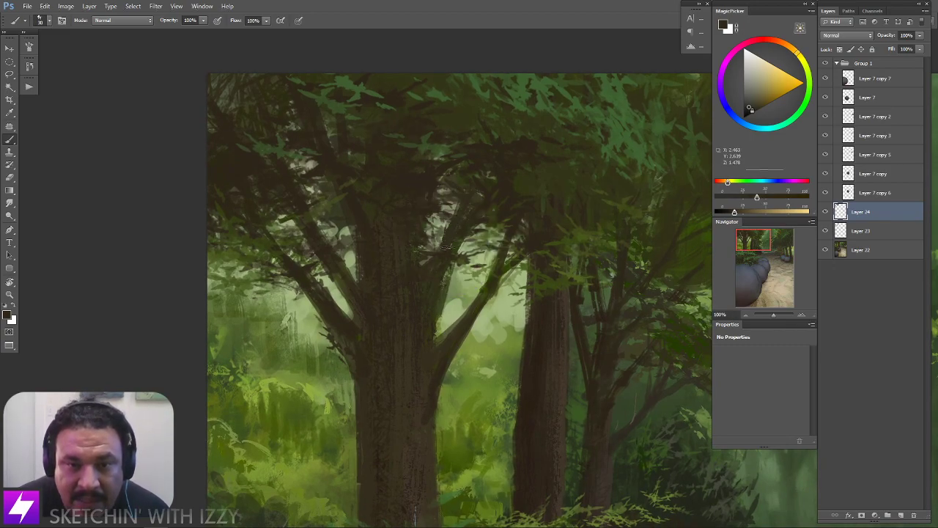
{"action": "left_click", "coordinate": [494, 186], "text": "alt"}
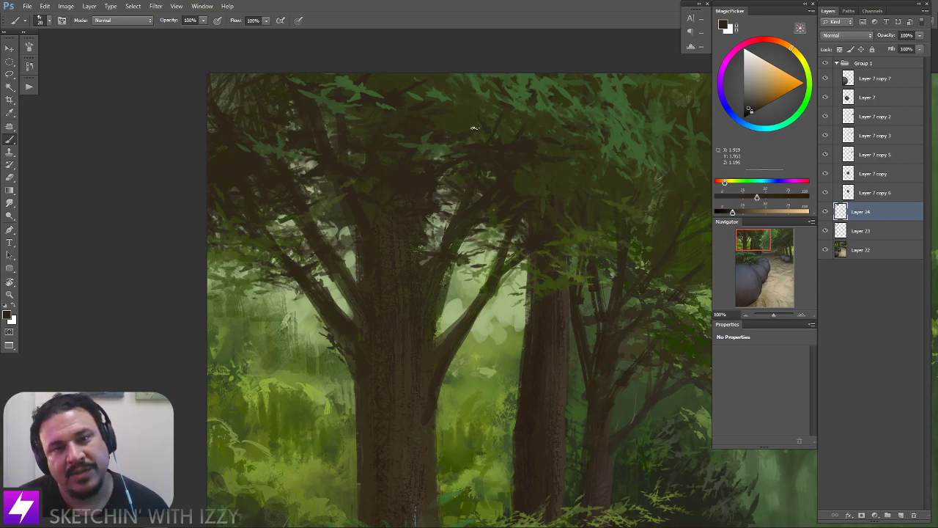
Sample the pale green background and paint it along the far-left trunk's edge beside the forked branch on the tilted canvas
{"action": "key", "text": "ctrl+minus"}
{"action": "key", "text": "ctrl+minus"}
{"action": "left_click_drag", "start_coordinate": [489, 254], "coordinate": [450, 269]}
{"action": "mouse_move", "coordinate": [508, 304]}
{"action": "left_mouse_down"}
{"action": "mouse_move", "coordinate": [506, 287]}
{"action": "mouse_move", "coordinate": [470, 240]}
{"action": "mouse_move", "coordinate": [457, 269]}
{"action": "left_mouse_up"}
{"action": "key", "text": "r"}
{"action": "key", "text": "ctrl+plus"}
{"action": "key", "text": "ctrl+plus"}
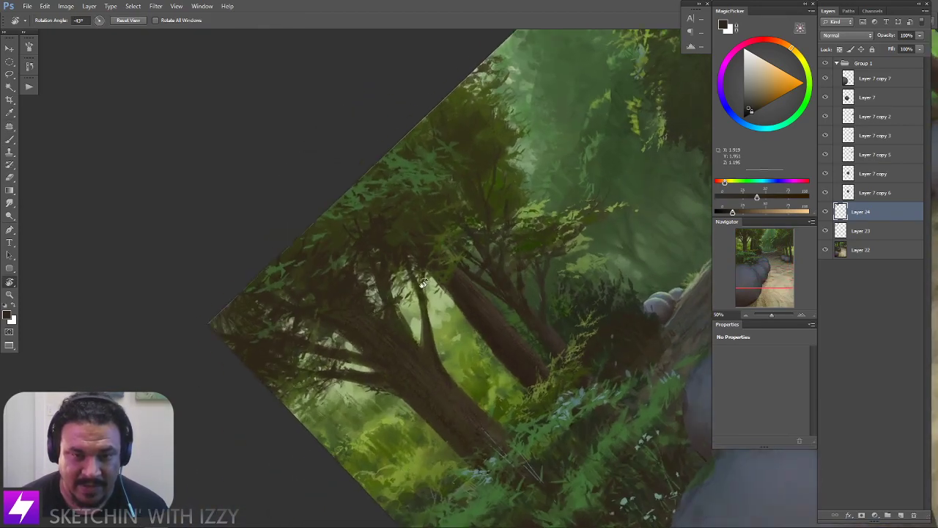
{"action": "left_click_drag", "start_coordinate": [374, 349], "coordinate": [416, 293]}
{"action": "key", "text": "b"}
{"action": "key", "text": "b"}
{"action": "left_click", "coordinate": [400, 276], "text": "alt"}
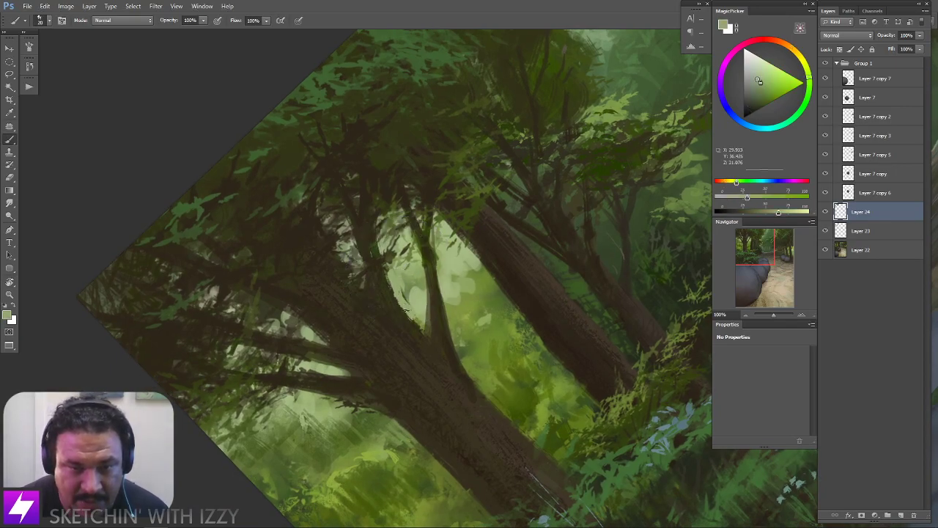
Refine the background gap between the trunk and forked branch with sampled yellow-green and pale green tones
{"action": "left_click", "coordinate": [408, 321], "text": "alt"}
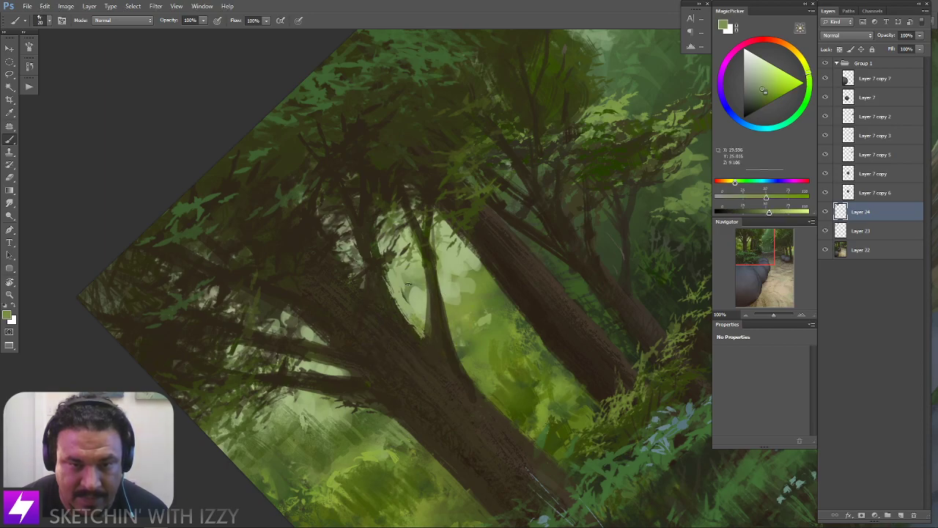
{"action": "left_click", "coordinate": [400, 288], "text": "alt"}
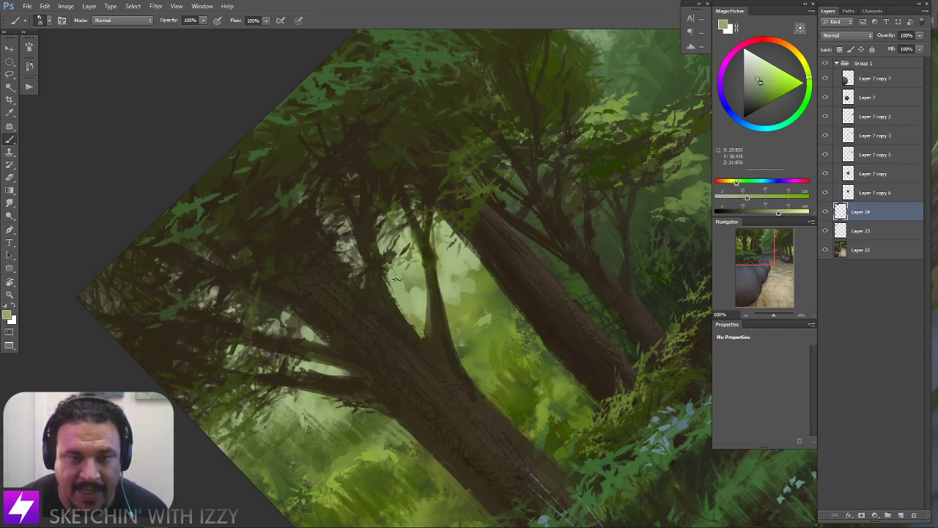
{"action": "left_click", "coordinate": [418, 299], "text": "alt"}
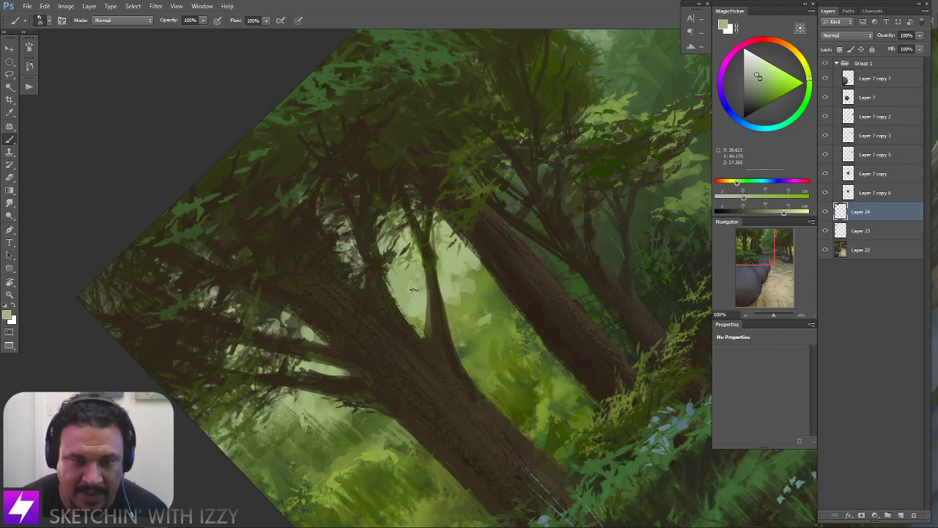
Reset the canvas rotation and touch up the far-left trunk's edge with a sampled dark olive at 15 px
{"action": "key", "text": "r"}
{"action": "key", "text": "Escape"}
{"action": "key", "text": "ctrl+minus"}
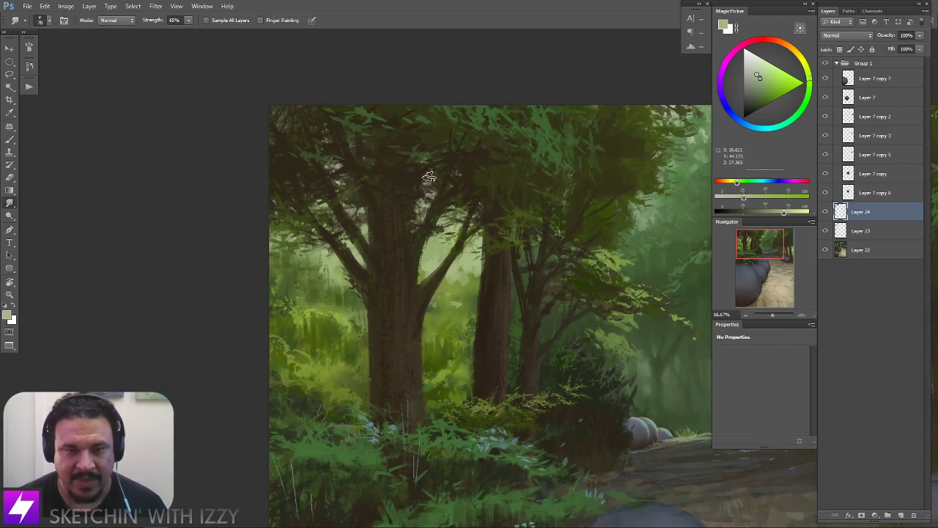
{"action": "key", "text": "ctrl+plus"}
{"action": "key", "text": "b"}
{"action": "left_click", "coordinate": [427, 237], "text": "alt"}
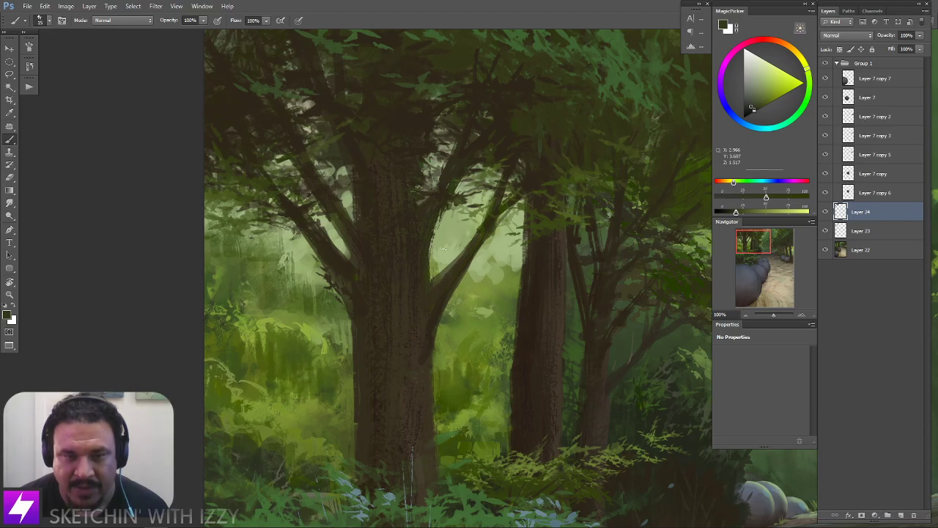
Refine the underside and base of the far-left tree's forked branch with sampled dark browns on the rotated canvas
{"action": "key", "text": "ctrl+minus"}
{"action": "key", "text": "r"}
{"action": "mouse_move", "coordinate": [440, 252]}
{"action": "left_mouse_down"}
{"action": "mouse_move", "coordinate": [432, 307]}
{"action": "mouse_move", "coordinate": [520, 342]}
{"action": "mouse_move", "coordinate": [526, 323]}
{"action": "mouse_move", "coordinate": [457, 272]}
{"action": "mouse_move", "coordinate": [520, 276]}
{"action": "left_mouse_up"}
{"action": "key", "text": "ctrl+plus"}
{"action": "key", "text": "ctrl+plus"}
{"action": "key", "text": "b"}
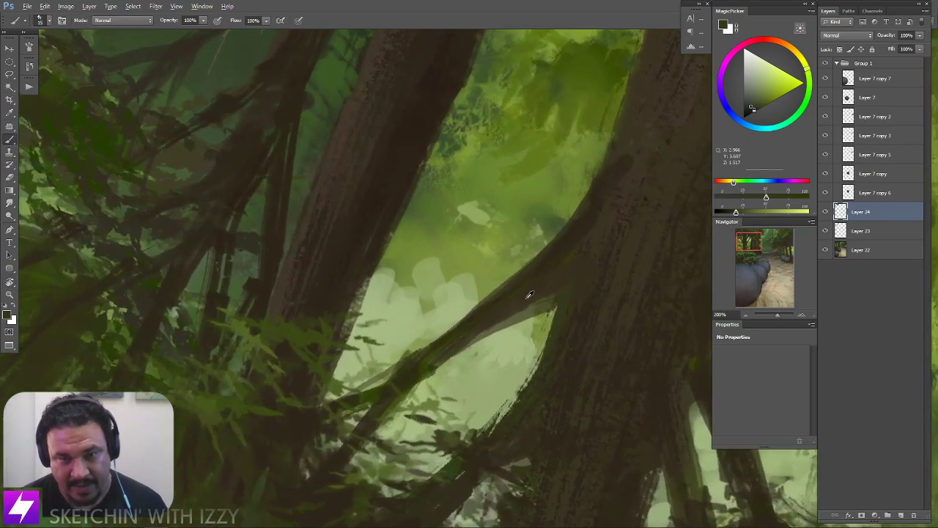
{"action": "left_click_drag", "start_coordinate": [576, 295], "coordinate": [537, 258]}
{"action": "left_click_drag", "start_coordinate": [472, 278], "coordinate": [532, 261]}
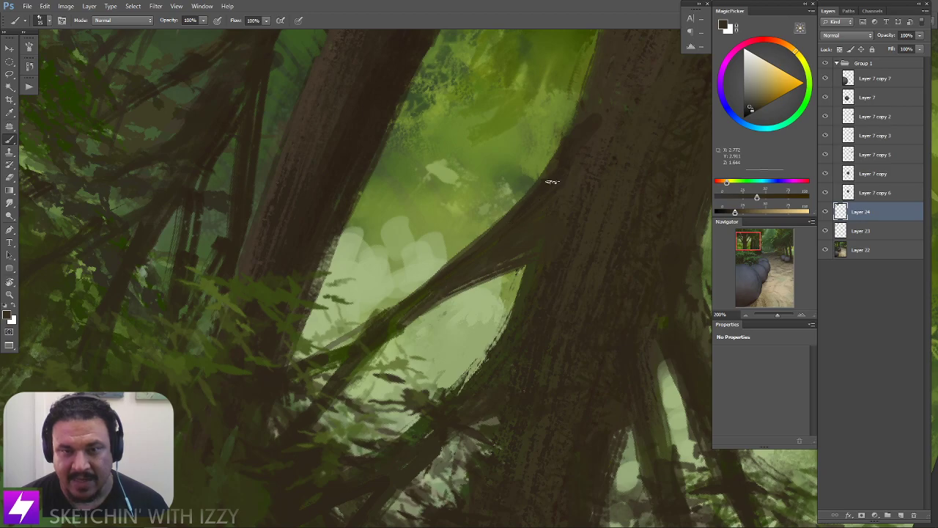
{"action": "key", "text": "Escape"}
{"action": "left_click_drag", "start_coordinate": [474, 330], "coordinate": [508, 308]}
Tilt the canvas the other way and blend the fork's base into the trunk with a sampled dark brown at 40 px
{"action": "key", "text": "ctrl+minus"}
{"action": "key", "text": "r"}
{"action": "key", "text": "b"}
{"action": "left_click", "coordinate": [505, 330], "text": "alt"}
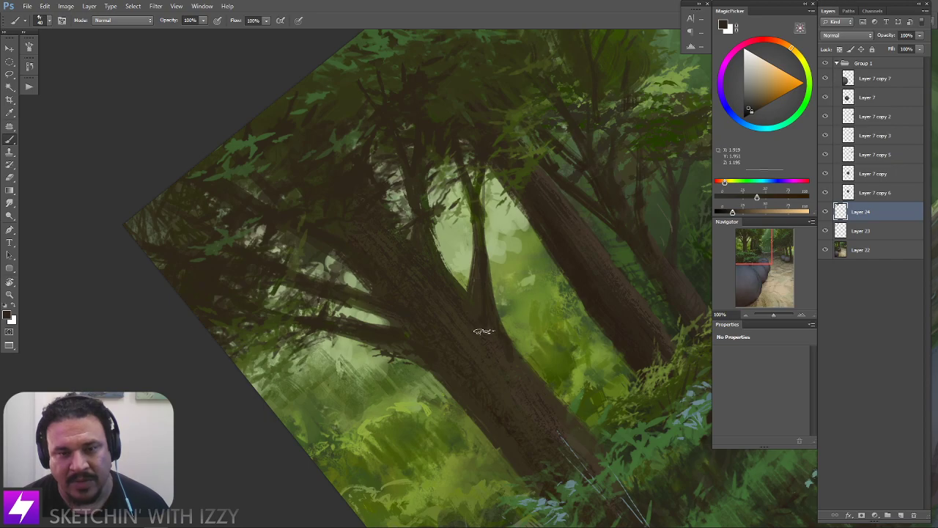
{"action": "mouse_move", "coordinate": [467, 320]}
{"action": "left_mouse_down"}
{"action": "mouse_move", "coordinate": [500, 360]}
{"action": "mouse_move", "coordinate": [506, 335]}
{"action": "left_mouse_up"}
{"action": "key", "text": "Escape"}
Touch up the far-left trunk's bark at and below the fork with sampled browns at 35 px
{"action": "left_click", "coordinate": [473, 307], "text": "alt"}
{"action": "key", "text": "["}
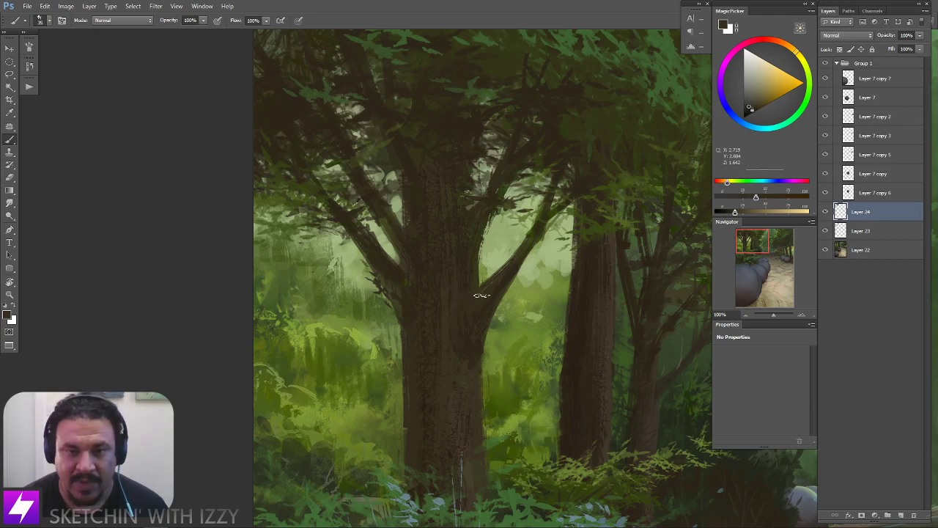
{"action": "left_click", "coordinate": [475, 317], "text": "alt"}
{"action": "left_click_drag", "start_coordinate": [463, 366], "coordinate": [467, 388]}
{"action": "left_click", "coordinate": [475, 371], "text": "alt"}
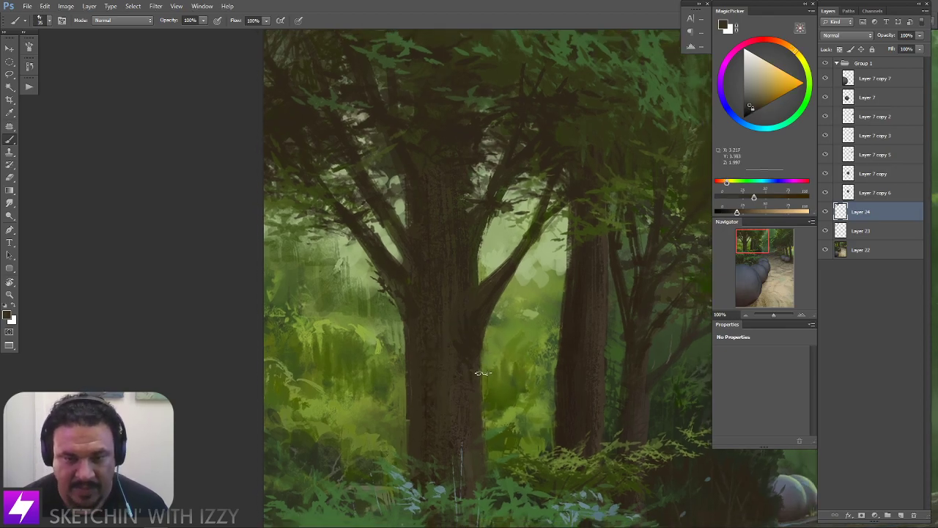
{"action": "key", "text": "ctrl+minus"}
{"action": "key", "text": "ctrl+minus"}
{"action": "mouse_move", "coordinate": [482, 319]}
{"action": "left_mouse_down"}
{"action": "mouse_move", "coordinate": [481, 305]}
{"action": "mouse_move", "coordinate": [495, 310]}
{"action": "left_mouse_up"}
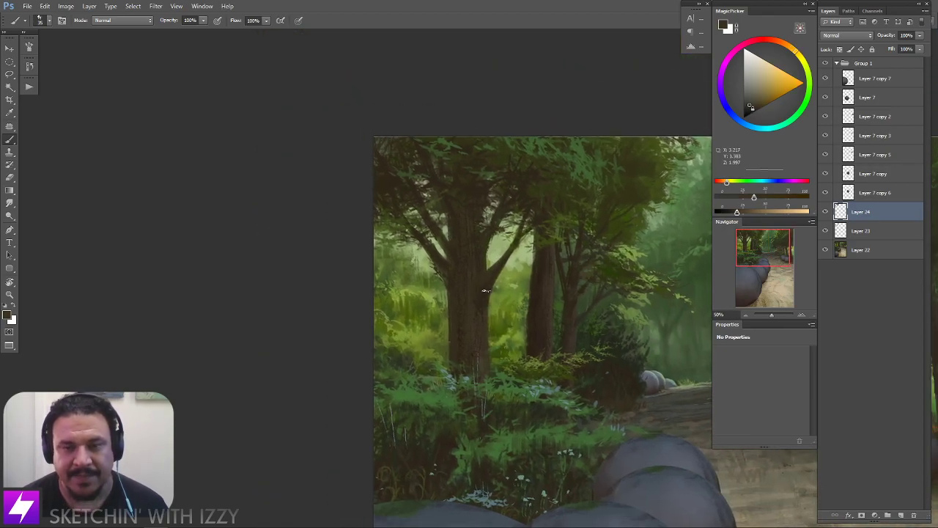
{"action": "scroll", "coordinate": [484, 291], "scroll_direction": "up", "scroll_amount": 2}
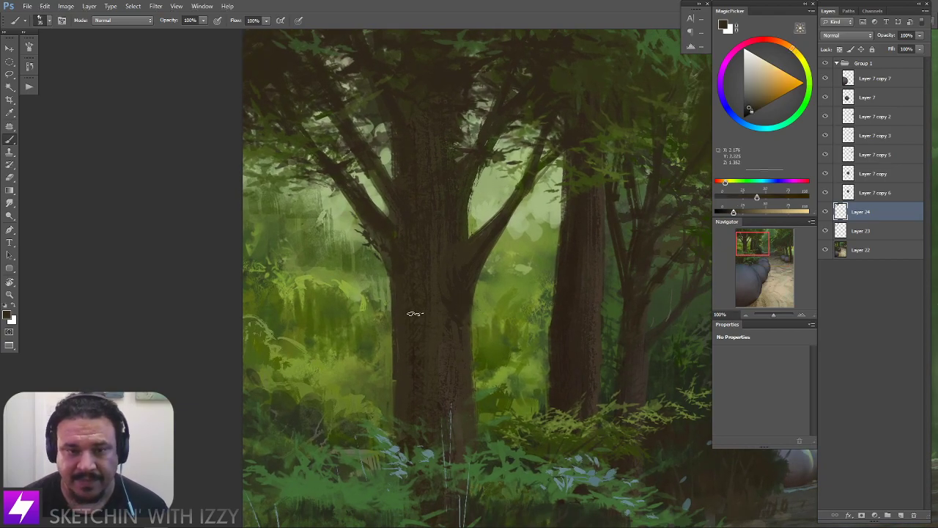
Switch to another brush preset and darken the trunk below the fork with sampled dark browns at 60 px
{"action": "right_click", "coordinate": [245, 305]}
{"action": "left_click", "coordinate": [282, 257]}
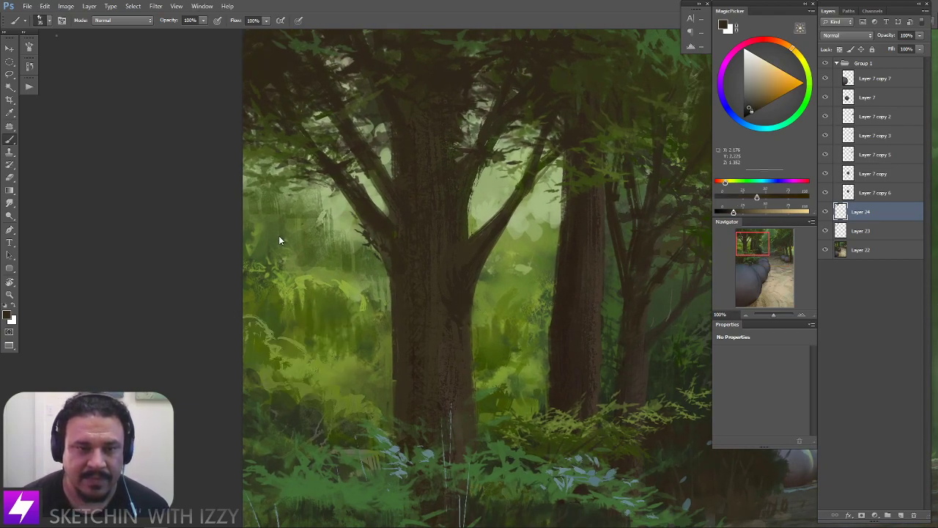
{"action": "right_click", "coordinate": [278, 238]}
{"action": "double_click", "coordinate": [126, 321]}
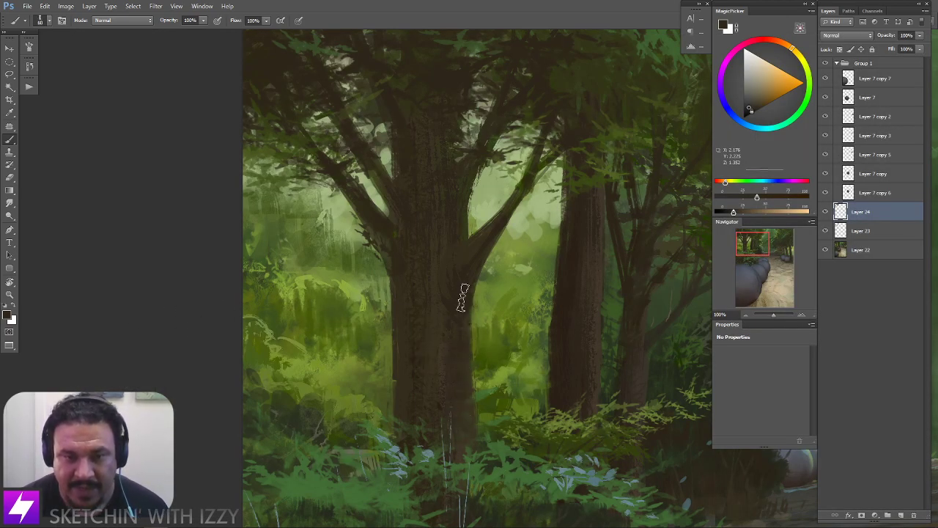
{"action": "left_click", "coordinate": [494, 232], "text": "alt"}
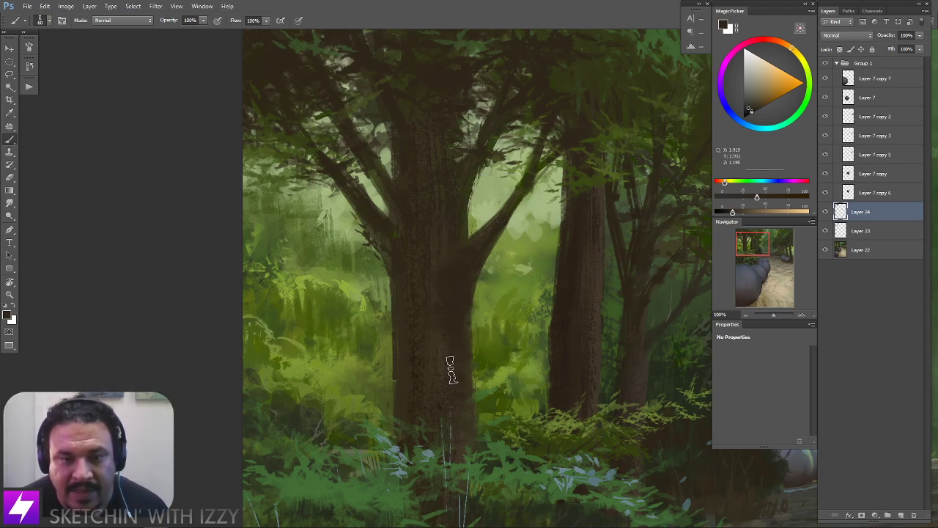
{"action": "key", "text": "ctrl+minus"}
{"action": "key", "text": "ctrl+minus"}
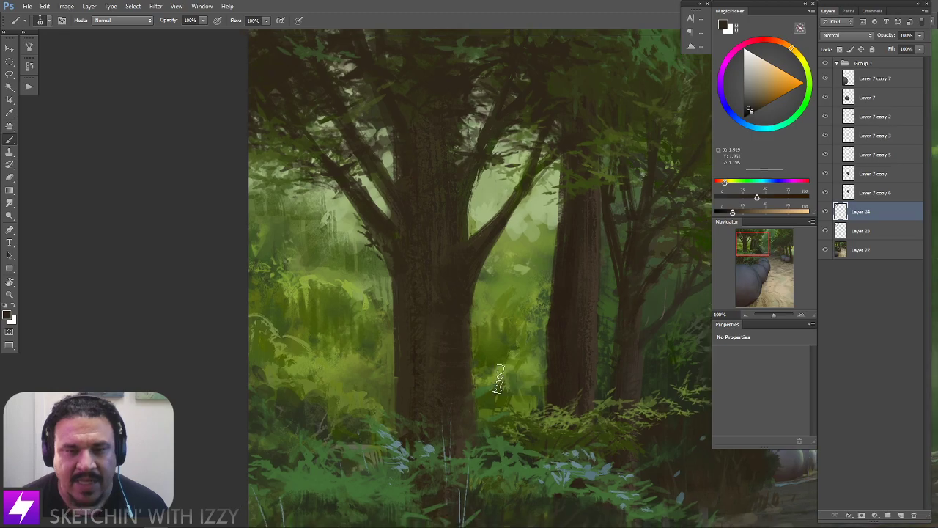
Turn the canvas sideways, deepen the far-left trunk's shading with the same dark brown at 45 px, and reset the rotation
{"action": "left_click_drag", "start_coordinate": [493, 381], "coordinate": [533, 393]}
{"action": "key", "text": "r"}
{"action": "left_click_drag", "start_coordinate": [551, 376], "coordinate": [509, 285]}
{"action": "scroll", "coordinate": [509, 286], "scroll_direction": "up", "scroll_amount": 5}
{"action": "key", "text": "b"}
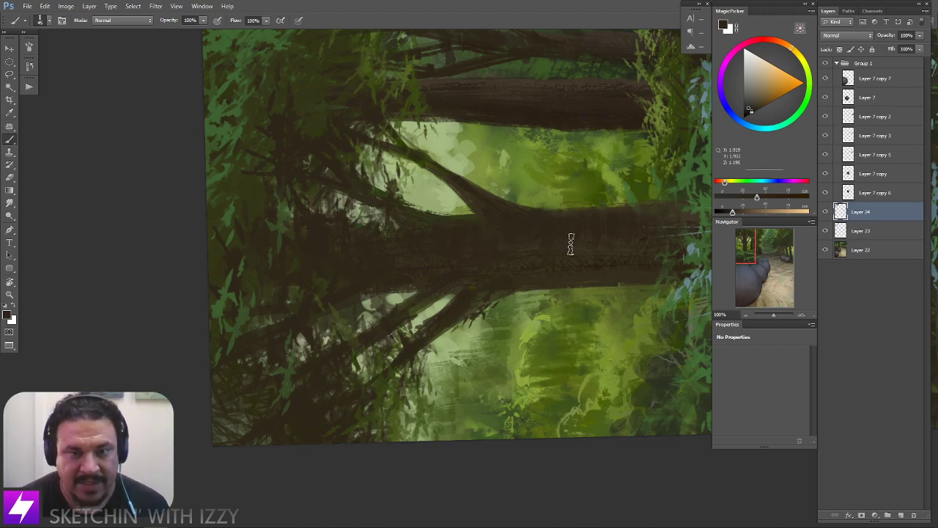
{"action": "key", "text": "Escape"}
{"action": "key", "text": "ctrl+minus"}
{"action": "key", "text": "ctrl+minus"}
{"action": "left_click_drag", "start_coordinate": [605, 331], "coordinate": [589, 337]}
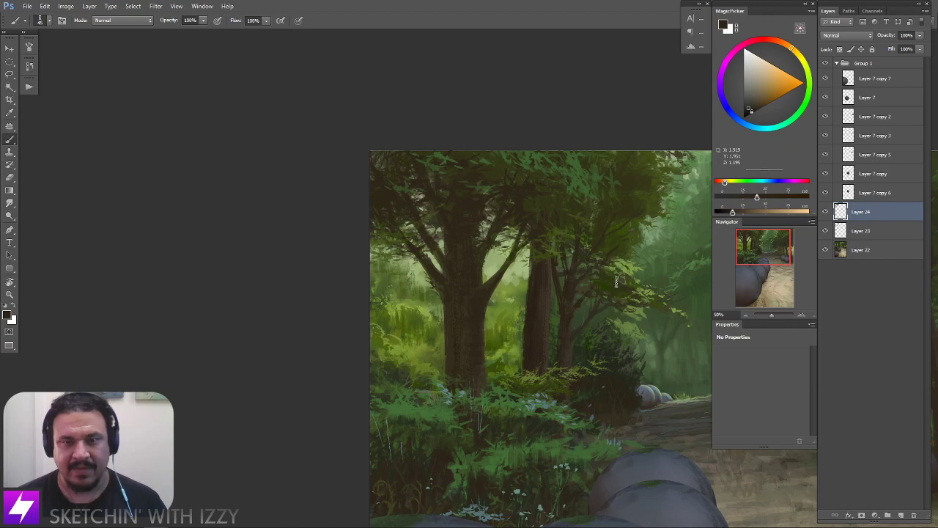
Switch to a 25 px brush preset and paint a thin olive-green branch between the forked branch and the second trunk
{"action": "key", "text": "ctrl+plus"}
{"action": "key", "text": "ctrl+plus"}
{"action": "left_click_drag", "start_coordinate": [572, 335], "coordinate": [507, 361]}
{"action": "left_click", "coordinate": [529, 285], "text": "alt"}
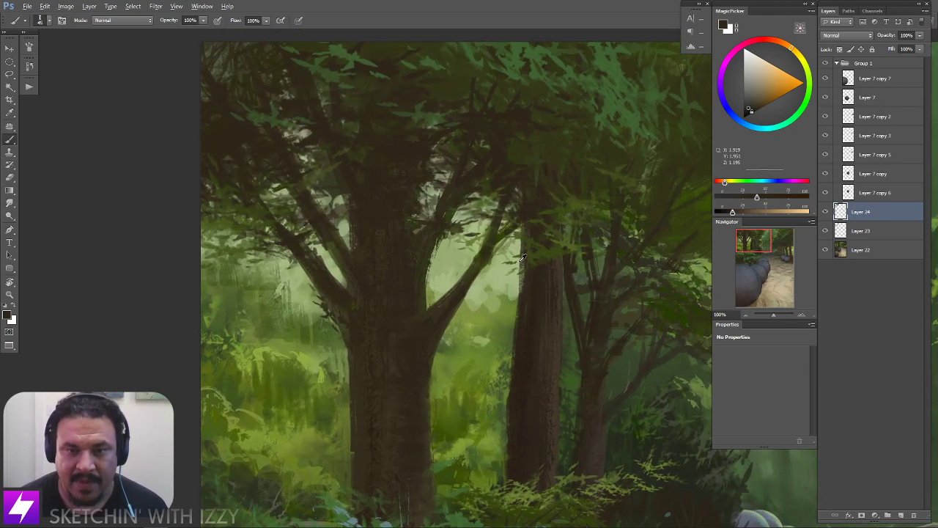
{"action": "right_click", "coordinate": [175, 227]}
{"action": "double_click", "coordinate": [124, 279]}
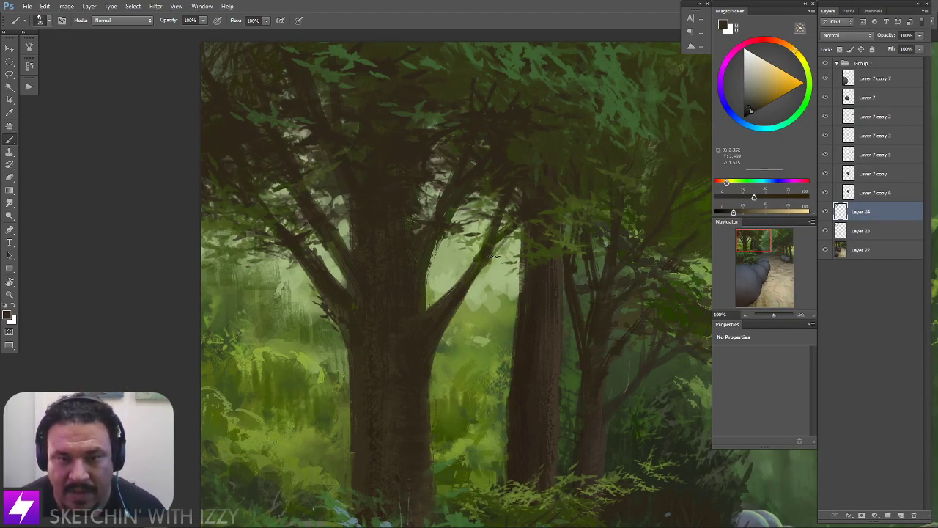
{"action": "left_click", "coordinate": [490, 234], "text": "alt"}
{"action": "left_click_drag", "start_coordinate": [497, 274], "coordinate": [516, 315]}
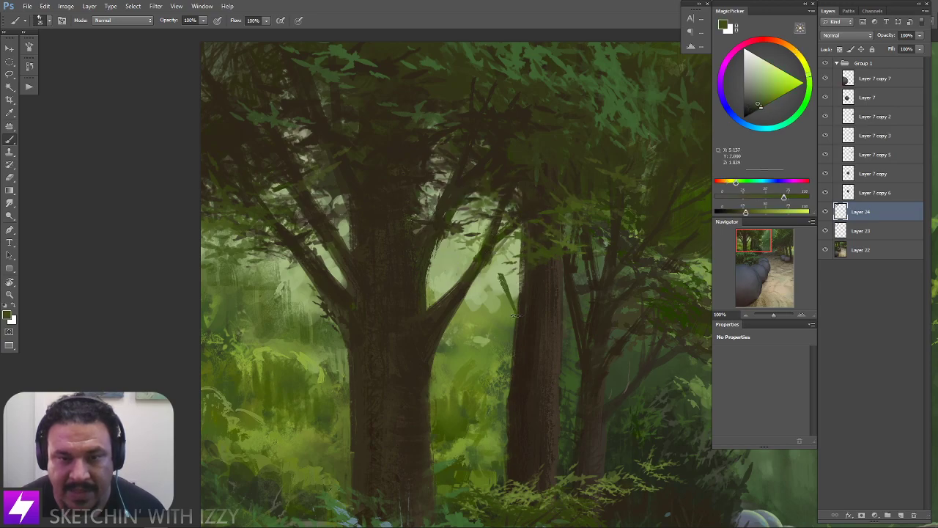
{"action": "key", "text": "ctrl+z"}
{"action": "left_click_drag", "start_coordinate": [500, 266], "coordinate": [514, 322]}
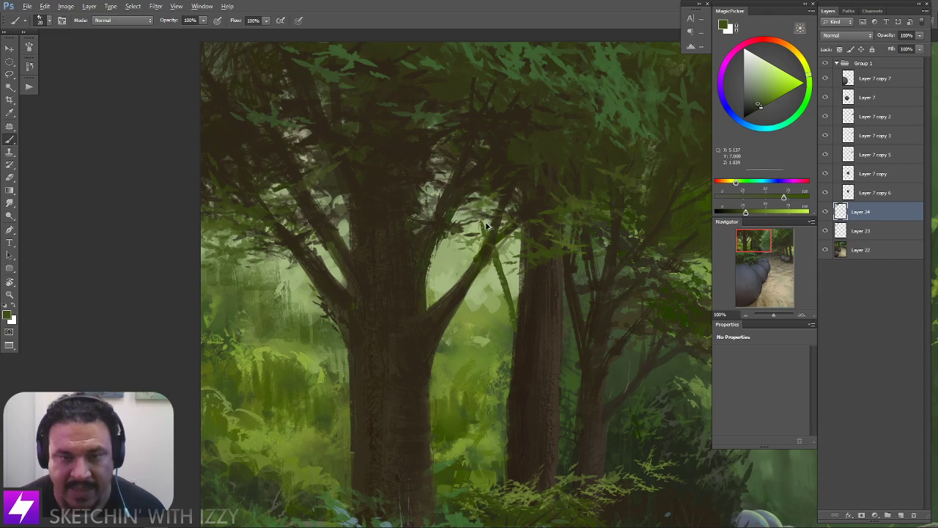
Repaint the second trunk's new branch in sampled dark brown with another preset at 15 px on the upside-down canvas, and reset the rotation
{"action": "key", "text": "ctrl+minus"}
{"action": "key", "text": "ctrl+minus"}
{"action": "key", "text": "r"}
{"action": "mouse_move", "coordinate": [514, 336]}
{"action": "left_mouse_down"}
{"action": "mouse_move", "coordinate": [546, 189]}
{"action": "mouse_move", "coordinate": [467, 201]}
{"action": "left_mouse_up"}
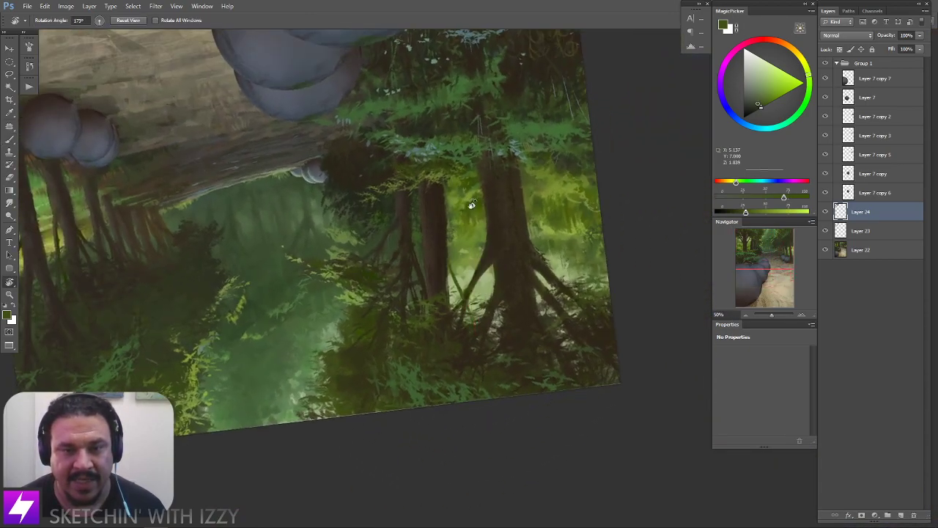
{"action": "key", "text": "ctrl+plus"}
{"action": "key", "text": "ctrl+plus"}
{"action": "mouse_move", "coordinate": [436, 254]}
{"action": "left_mouse_down"}
{"action": "mouse_move", "coordinate": [440, 238]}
{"action": "mouse_move", "coordinate": [456, 279]}
{"action": "left_mouse_up"}
{"action": "key", "text": "b"}
{"action": "key", "text": "]"}
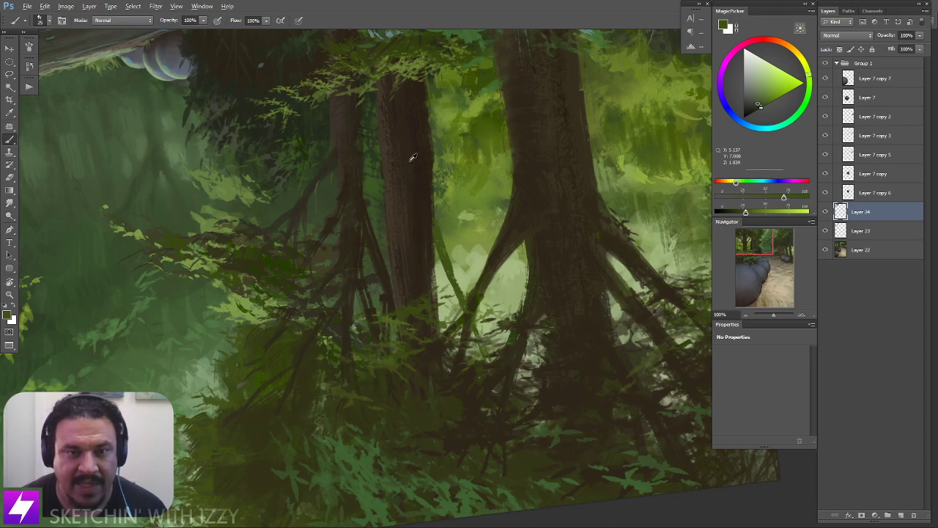
{"action": "left_click", "coordinate": [412, 168], "text": "alt"}
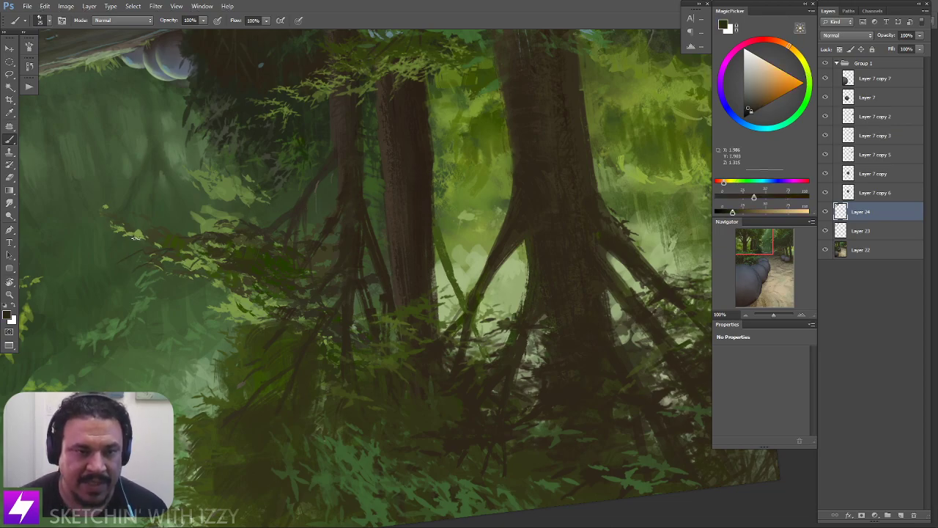
{"action": "right_click", "coordinate": [124, 264]}
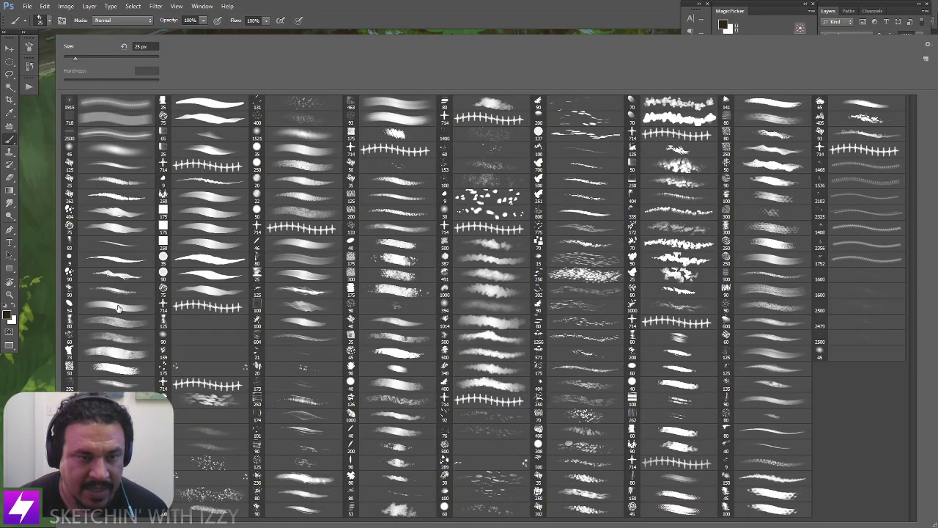
{"action": "double_click", "coordinate": [120, 324]}
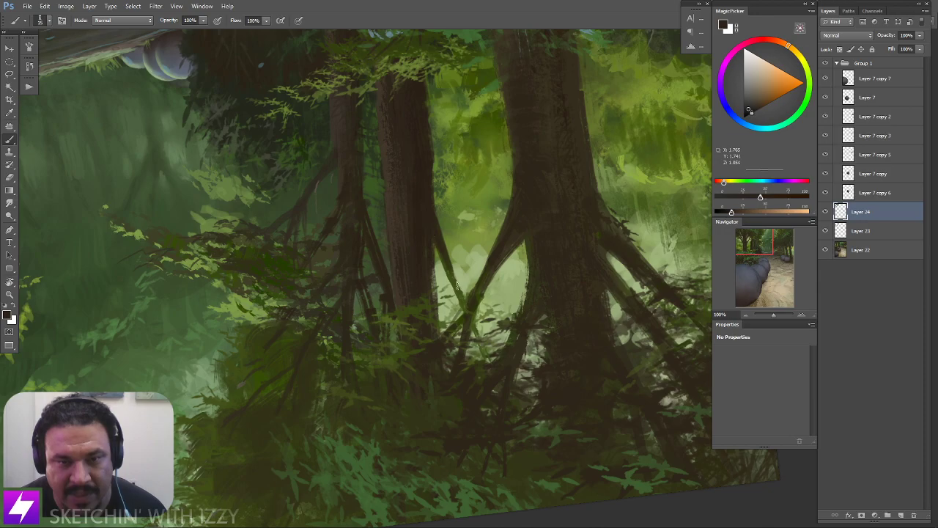
{"action": "key", "text": "Escape"}
{"action": "key", "text": "ctrl+minus"}
{"action": "key", "text": "ctrl+minus"}
{"action": "key", "text": "ctrl+minus"}
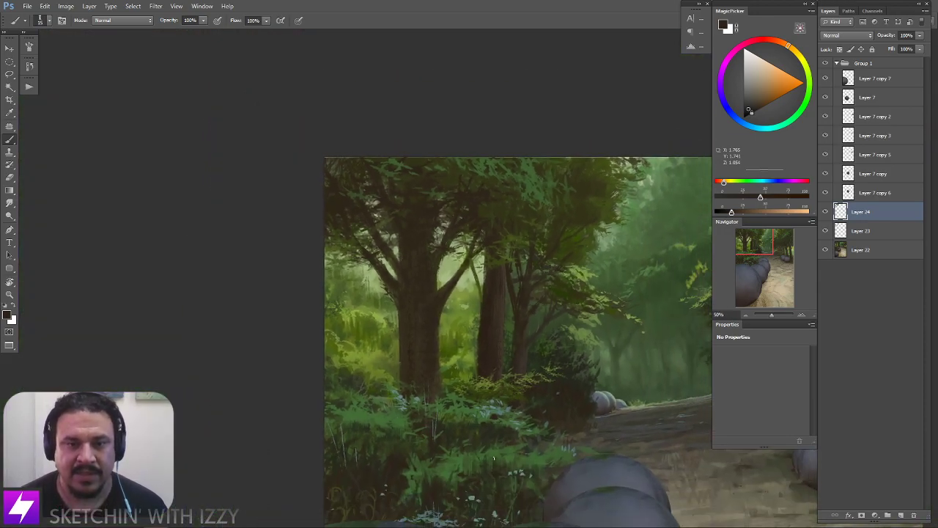
{"action": "left_click_drag", "start_coordinate": [530, 422], "coordinate": [519, 428]}
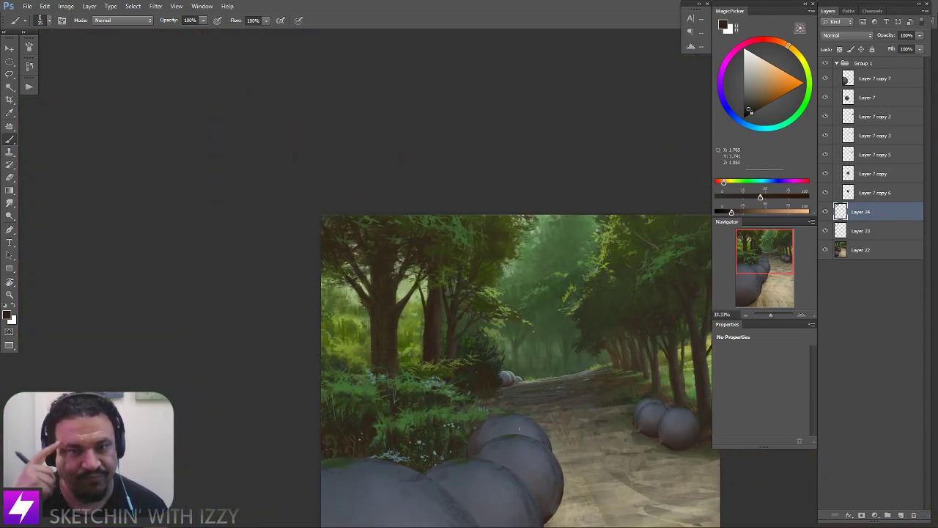
Sample a dark green beside the third tree's lower branches for an 8 px brush
{"action": "key", "text": "ctrl+plus"}
{"action": "mouse_move", "coordinate": [498, 384]}
{"action": "left_mouse_down"}
{"action": "mouse_move", "coordinate": [477, 377]}
{"action": "mouse_move", "coordinate": [491, 373]}
{"action": "left_mouse_up"}
{"action": "key", "text": "ctrl+plus"}
{"action": "left_click", "coordinate": [453, 327], "text": "alt"}
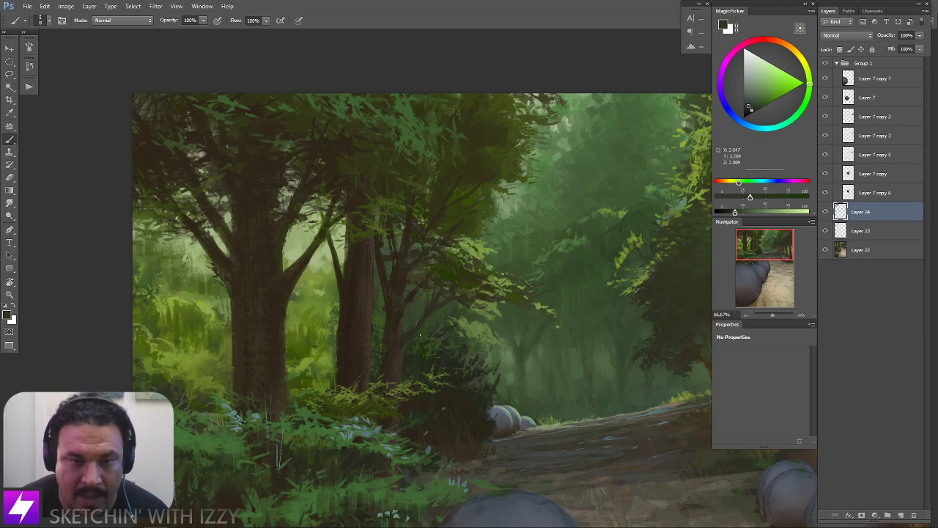
{"action": "scroll", "coordinate": [553, 431], "scroll_direction": "down", "scroll_amount": 5}
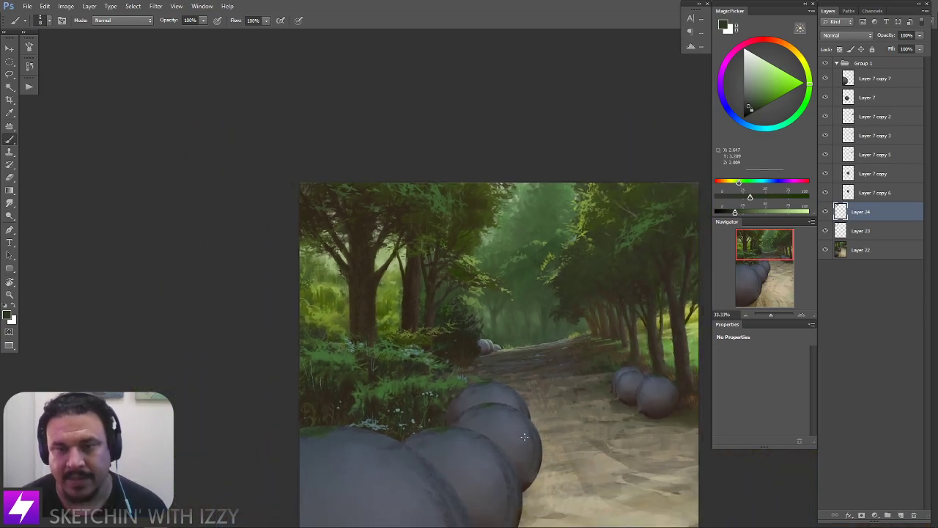
{"action": "left_click_drag", "start_coordinate": [559, 435], "coordinate": [555, 441]}
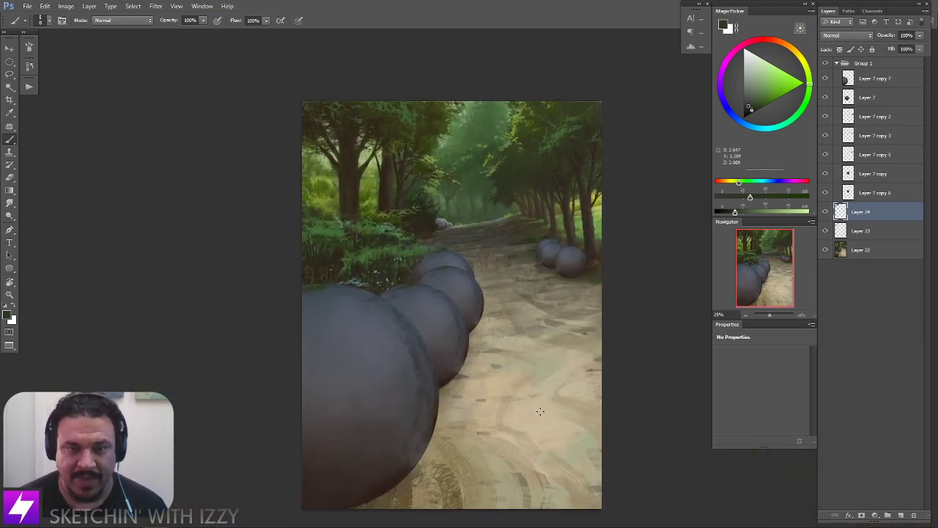
Toggle the visibility of Layer 7 copy 6, copy 5, copy 3 and copy 2 to identify which sphere each holds
{"action": "left_click", "coordinate": [825, 192]}
{"action": "left_click", "coordinate": [825, 192]}
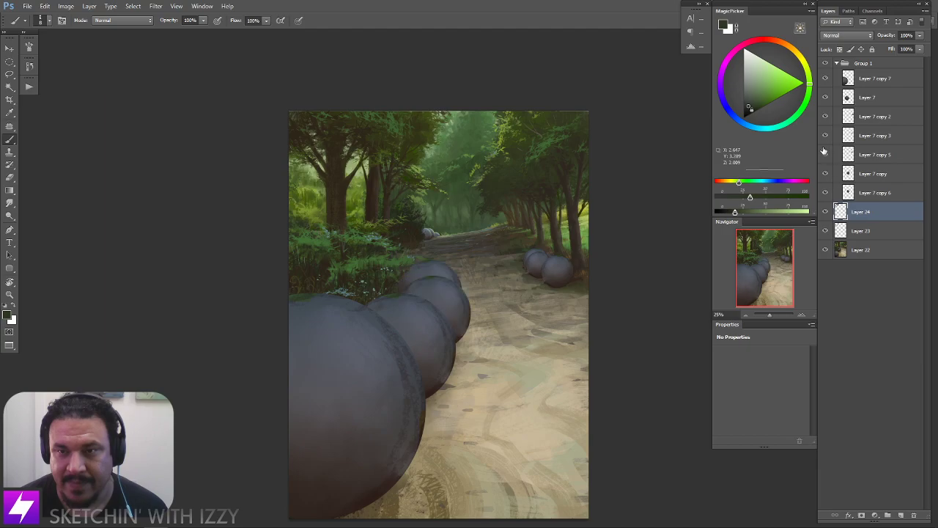
{"action": "left_click", "coordinate": [824, 151]}
{"action": "left_click", "coordinate": [825, 153]}
{"action": "left_click", "coordinate": [824, 137]}
{"action": "left_click", "coordinate": [825, 136]}
{"action": "left_click", "coordinate": [825, 118]}
{"action": "left_click", "coordinate": [826, 117]}
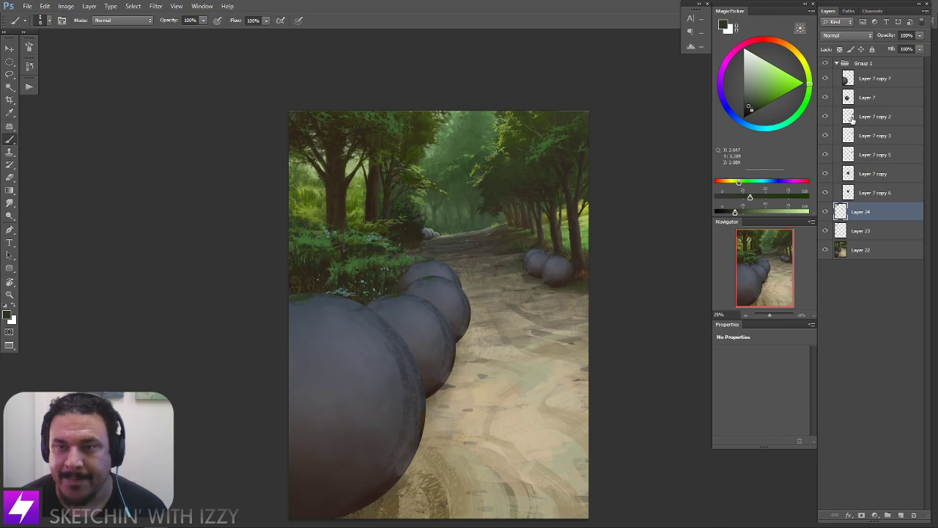
Select Layer 7 copy 2, copy 3 and copy 5 together and move the right-hand spheres up and left along the path's edge
{"action": "left_click", "coordinate": [852, 119]}
{"action": "left_click", "coordinate": [847, 154], "text": "shift"}
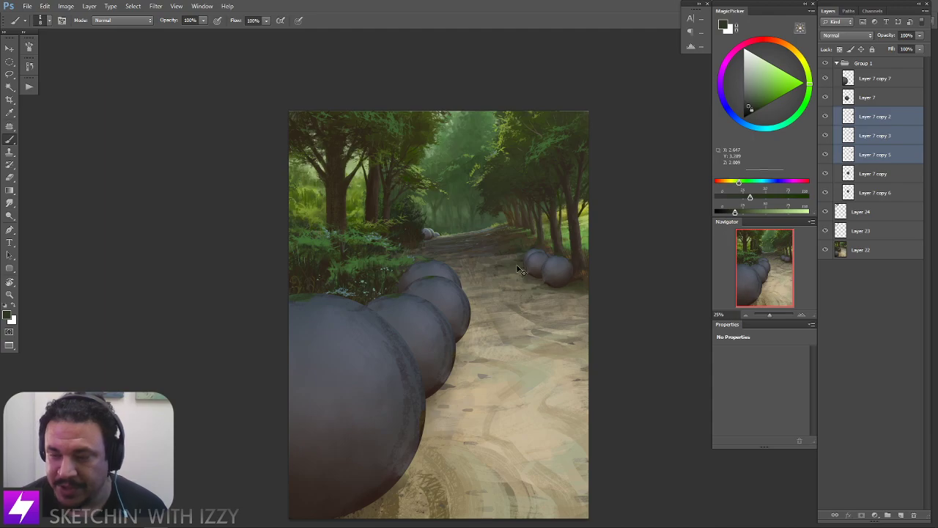
{"action": "left_click_drag", "start_coordinate": [543, 272], "coordinate": [529, 257]}
{"action": "left_click_drag", "start_coordinate": [574, 276], "coordinate": [554, 284]}
Identify the sphere on Layer 7 copy 5 by toggling its visibility, and move it slightly up and left of the other right-hand spheres
{"action": "left_click", "coordinate": [825, 156]}
{"action": "left_click", "coordinate": [825, 156]}
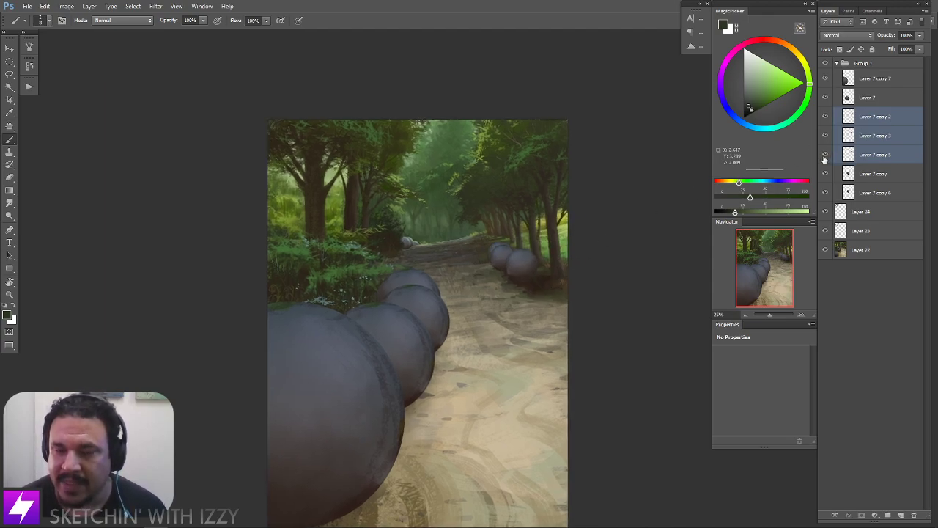
{"action": "left_click", "coordinate": [825, 156]}
{"action": "left_click", "coordinate": [825, 156]}
{"action": "left_click", "coordinate": [825, 156]}
{"action": "left_click", "coordinate": [825, 155]}
{"action": "left_click", "coordinate": [848, 156]}
{"action": "left_click_drag", "start_coordinate": [535, 274], "coordinate": [522, 270]}
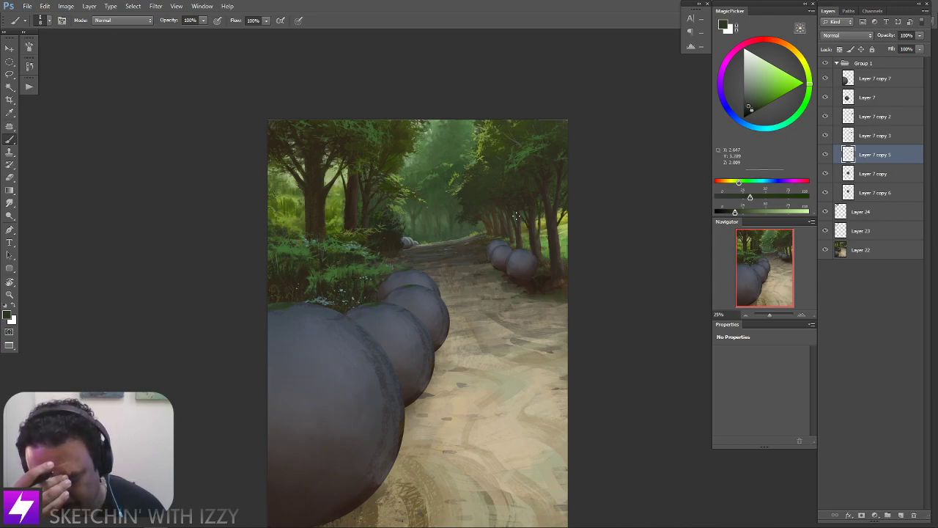
Examine the right-hand spheres up close, toggling Layer 7 copy 5 and copy 3 to tell them apart
{"action": "key", "text": "ctrl+plus"}
{"action": "left_click_drag", "start_coordinate": [586, 308], "coordinate": [567, 320]}
{"action": "left_click", "coordinate": [825, 156]}
{"action": "left_click", "coordinate": [824, 157]}
{"action": "key", "text": "ctrl+plus"}
{"action": "left_click_drag", "start_coordinate": [560, 283], "coordinate": [527, 292]}
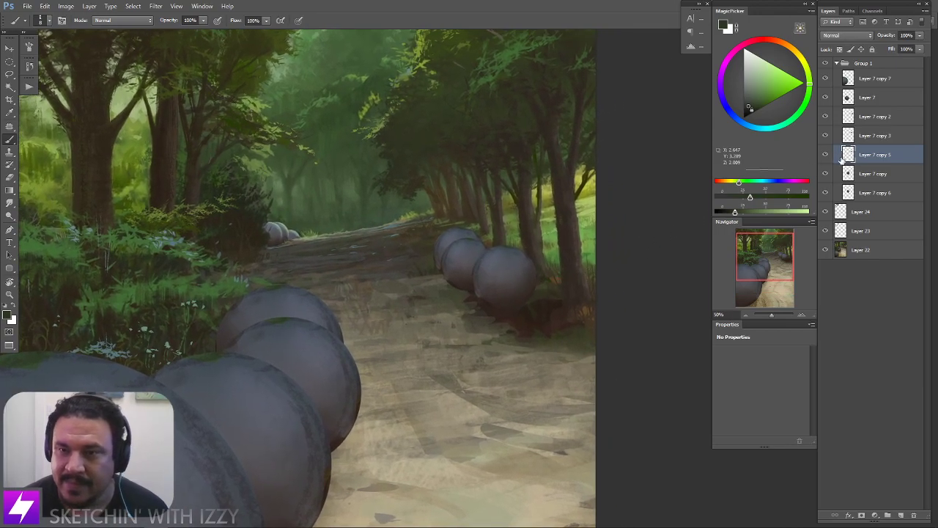
{"action": "left_click", "coordinate": [826, 155]}
{"action": "left_click", "coordinate": [826, 137]}
{"action": "left_click", "coordinate": [826, 137]}
{"action": "left_click", "coordinate": [827, 138]}
Enlarge the middle right-hand sphere on Layer 7 copy 3 slightly with Free Transform and adjust its placement
{"action": "left_click", "coordinate": [850, 135]}
{"action": "key", "text": "ctrl+t"}
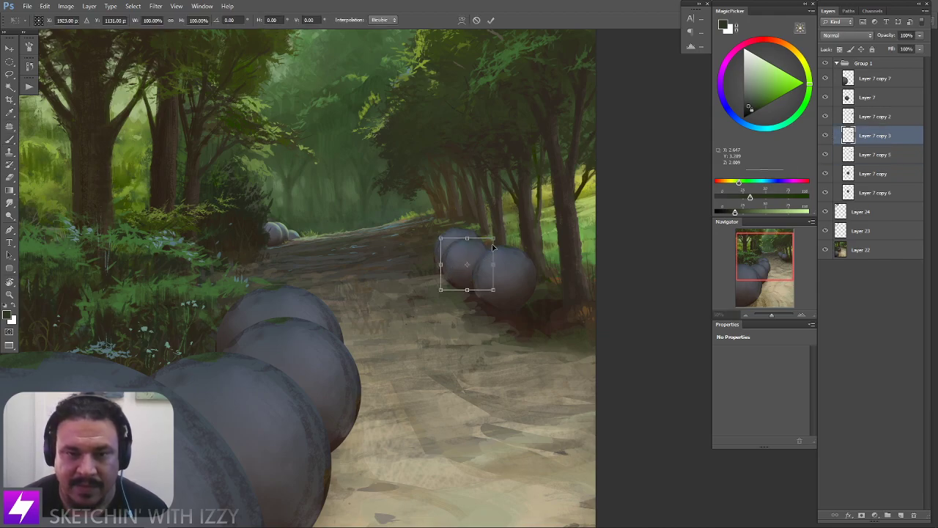
{"action": "left_click_drag", "start_coordinate": [497, 235], "coordinate": [502, 231]}
{"action": "key", "text": "Return"}
{"action": "left_click_drag", "start_coordinate": [489, 292], "coordinate": [503, 291]}
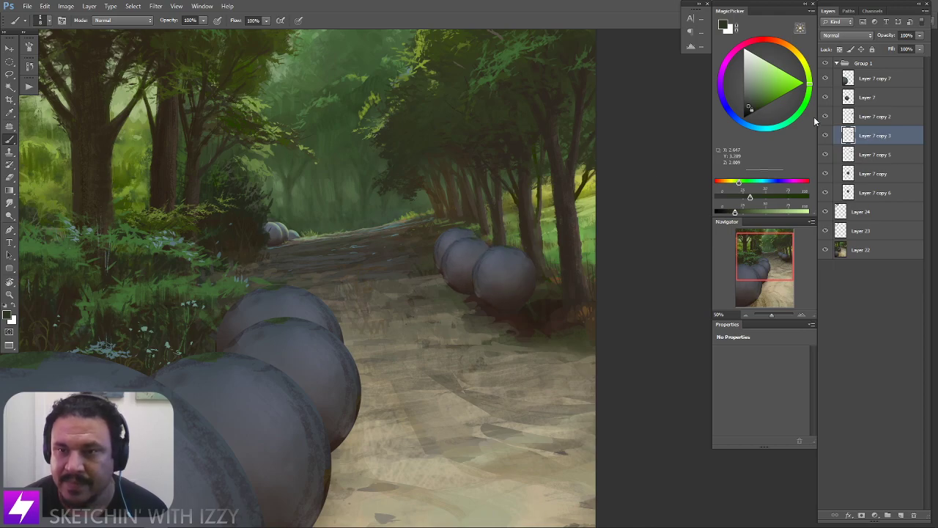
Enlarge the nearest of the three small spheres on Layer 7 copy 2 slightly with Free Transform
{"action": "left_click", "coordinate": [850, 117]}
{"action": "key", "text": "ctrl+t"}
{"action": "left_click_drag", "start_coordinate": [475, 317], "coordinate": [469, 323]}
{"action": "key", "text": "Return"}
Examine the small spheres' placement in the mirrored painting, both in the full composition and up close
{"action": "left_click_drag", "start_coordinate": [520, 300], "coordinate": [527, 300]}
{"action": "key", "text": "ctrl+minus"}
{"action": "left_click_drag", "start_coordinate": [539, 389], "coordinate": [496, 373]}
{"action": "key", "text": "ctrl+minus"}
{"action": "key", "text": "ctrl+minus"}
{"action": "left_click_drag", "start_coordinate": [546, 350], "coordinate": [533, 350]}
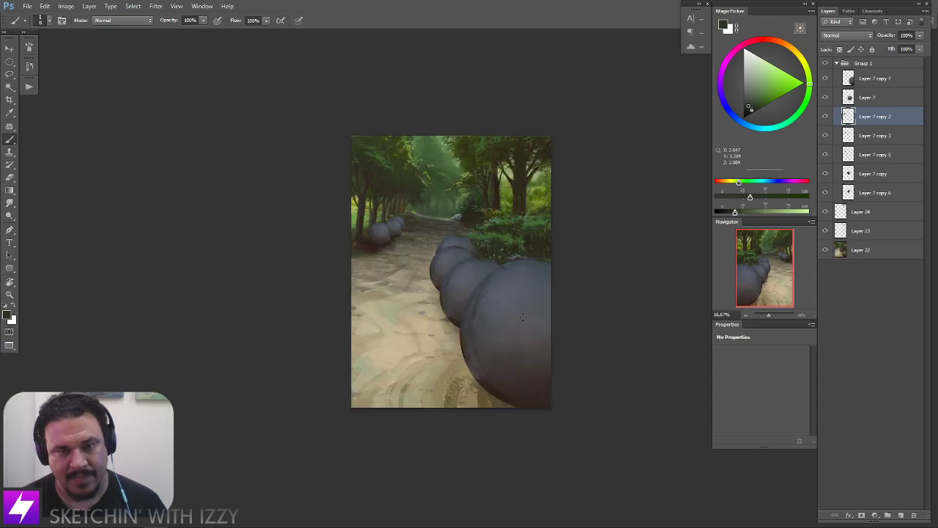
{"action": "mouse_move", "coordinate": [483, 327]}
{"action": "left_mouse_down"}
{"action": "mouse_move", "coordinate": [503, 338]}
{"action": "mouse_move", "coordinate": [487, 329]}
{"action": "left_mouse_up"}
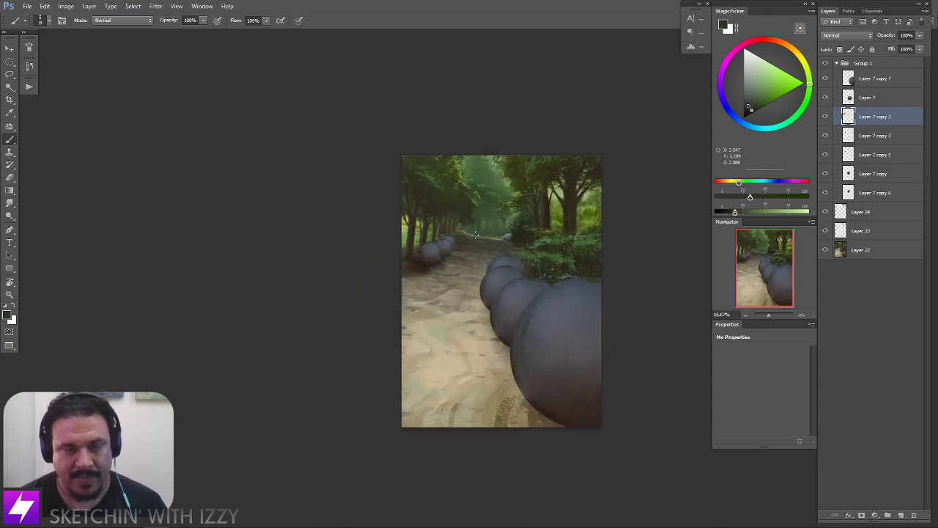
{"action": "key", "text": "ctrl+plus"}
{"action": "key", "text": "ctrl+plus"}
{"action": "key", "text": "ctrl+plus"}
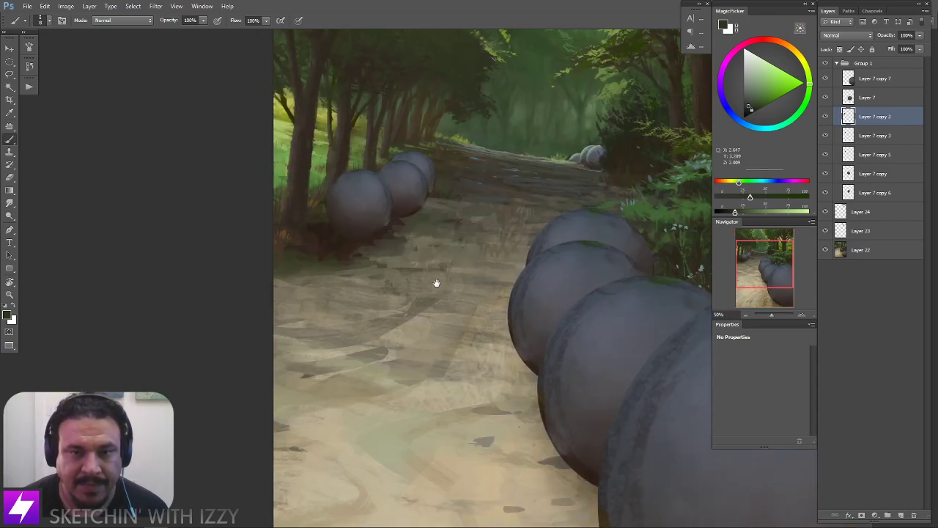
{"action": "left_click_drag", "start_coordinate": [436, 283], "coordinate": [469, 298]}
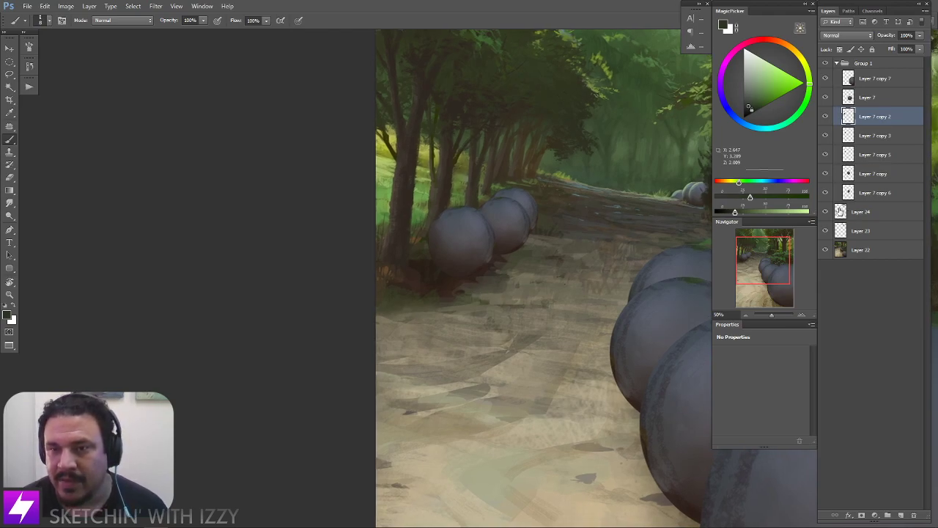
On Layer 24, paint a dark contact shadow beneath the nearest small sphere using a dark brown sampled from the ground
{"action": "left_click", "coordinate": [834, 211]}
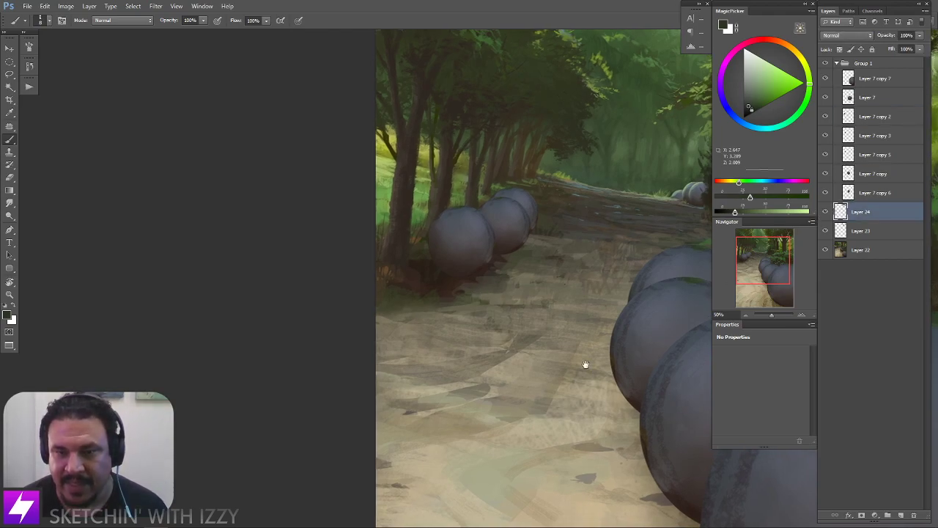
{"action": "left_click_drag", "start_coordinate": [602, 357], "coordinate": [475, 371]}
{"action": "scroll", "coordinate": [475, 370], "scroll_direction": "down", "scroll_amount": 1}
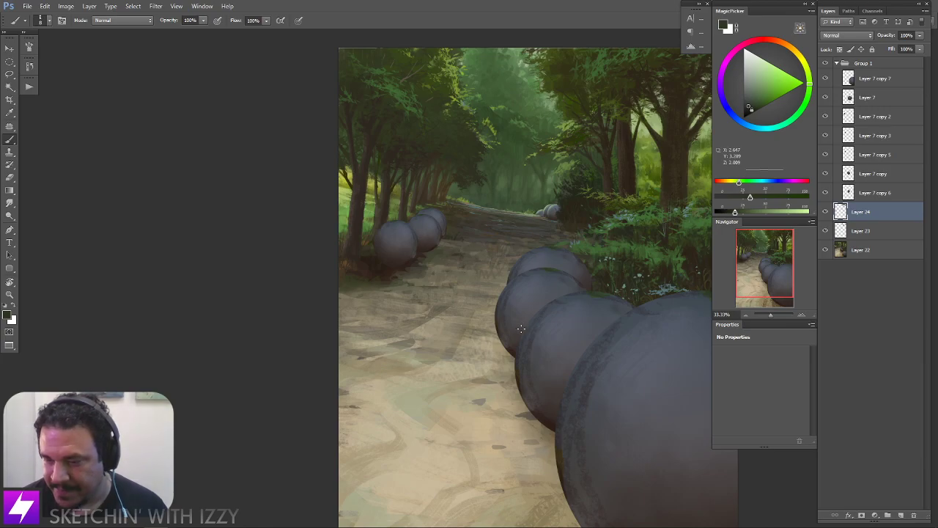
{"action": "scroll", "coordinate": [384, 286], "scroll_direction": "up", "scroll_amount": 1}
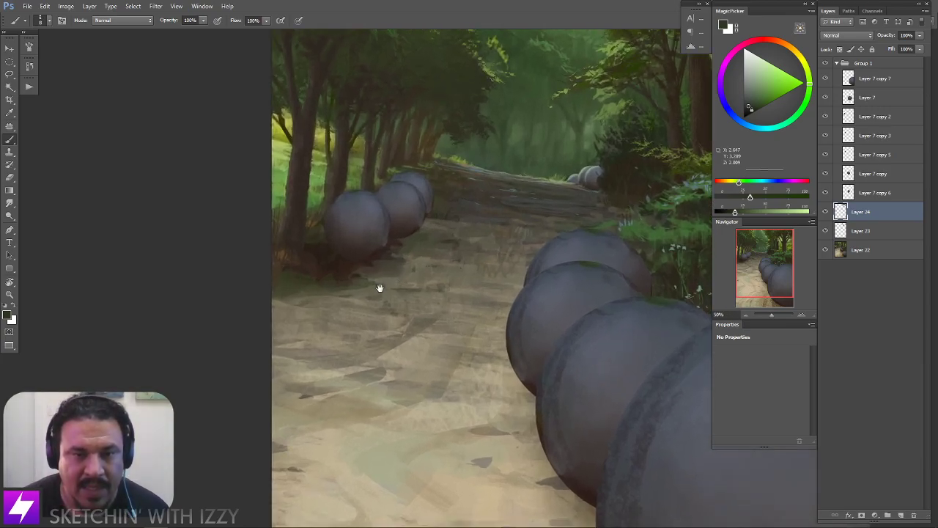
{"action": "left_click", "coordinate": [344, 251], "text": "alt"}
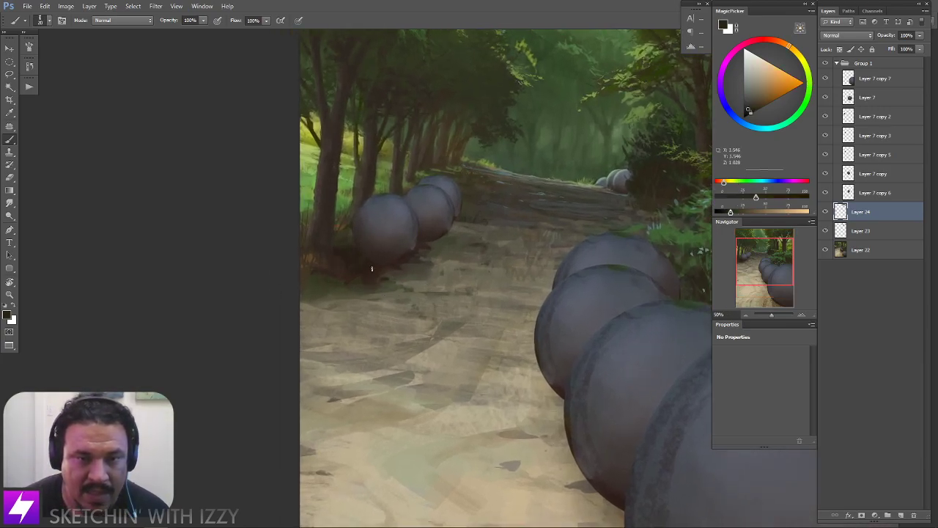
{"action": "left_click_drag", "start_coordinate": [407, 260], "coordinate": [395, 257]}
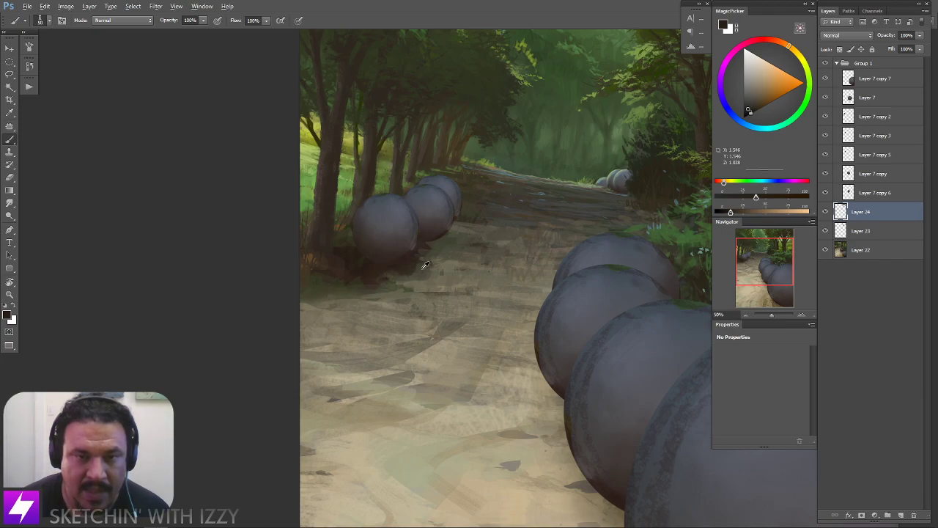
Blend the nearest small sphere's shadow into the path with sampled shadow and path tones
{"action": "left_click", "coordinate": [386, 274], "text": "alt"}
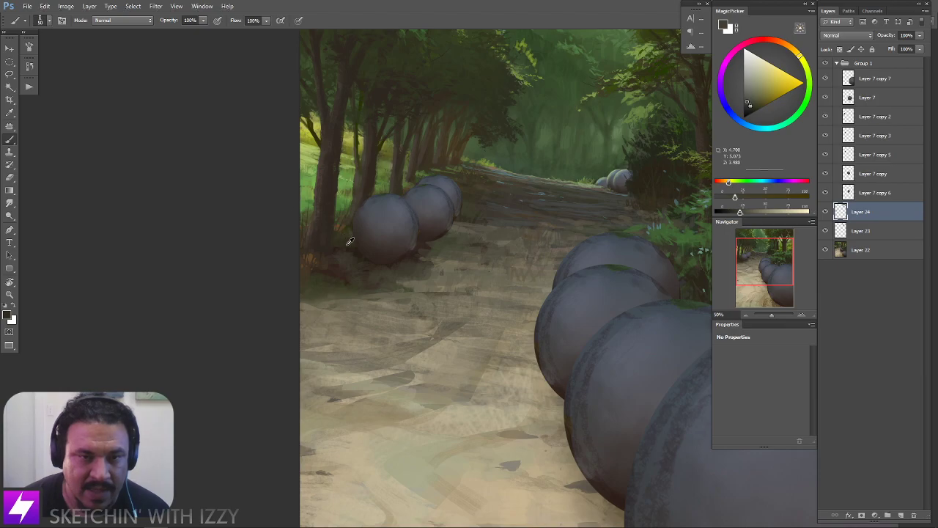
{"action": "left_click", "coordinate": [349, 254], "text": "alt"}
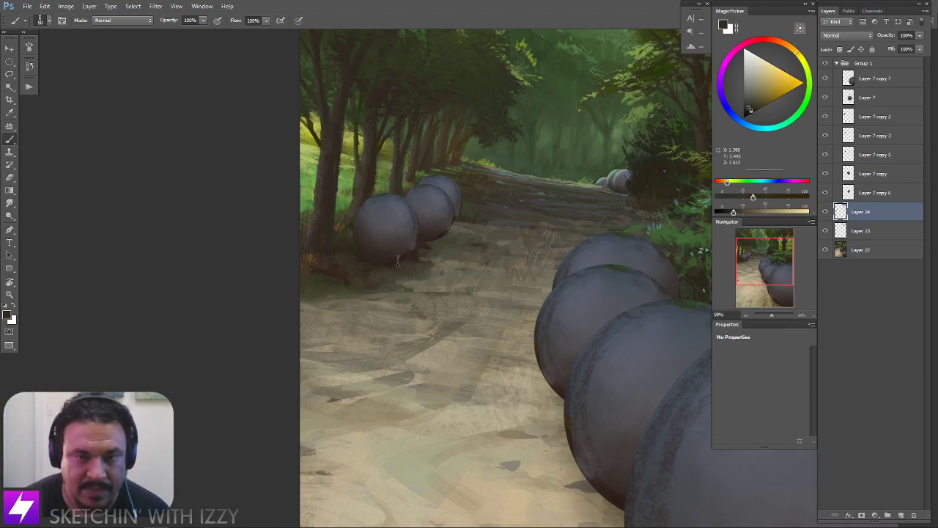
{"action": "left_click", "coordinate": [428, 279], "text": "alt"}
{"action": "left_click_drag", "start_coordinate": [423, 277], "coordinate": [385, 282]}
{"action": "left_click", "coordinate": [366, 269], "text": "alt"}
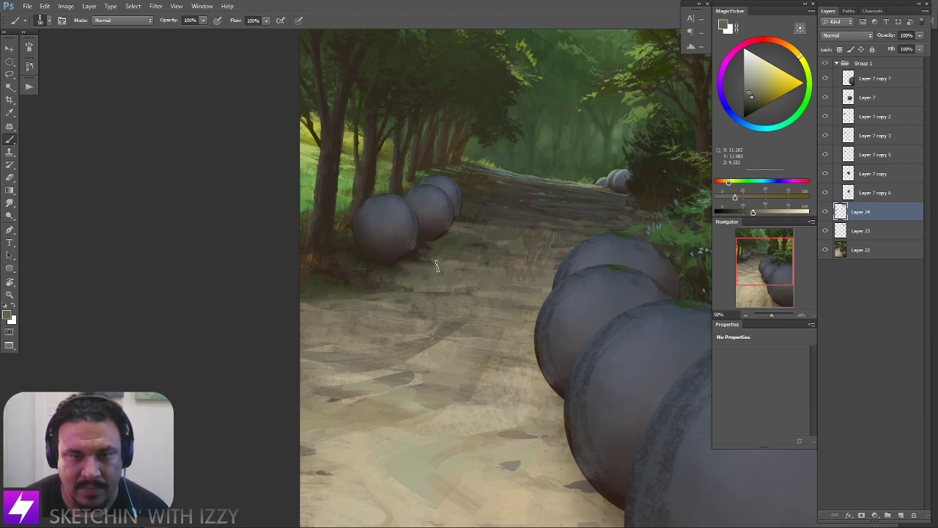
Refine the ground shadows beneath the middle and farthest small spheres with sampled dark and reddish brown tones
{"action": "left_click", "coordinate": [437, 248], "text": "alt"}
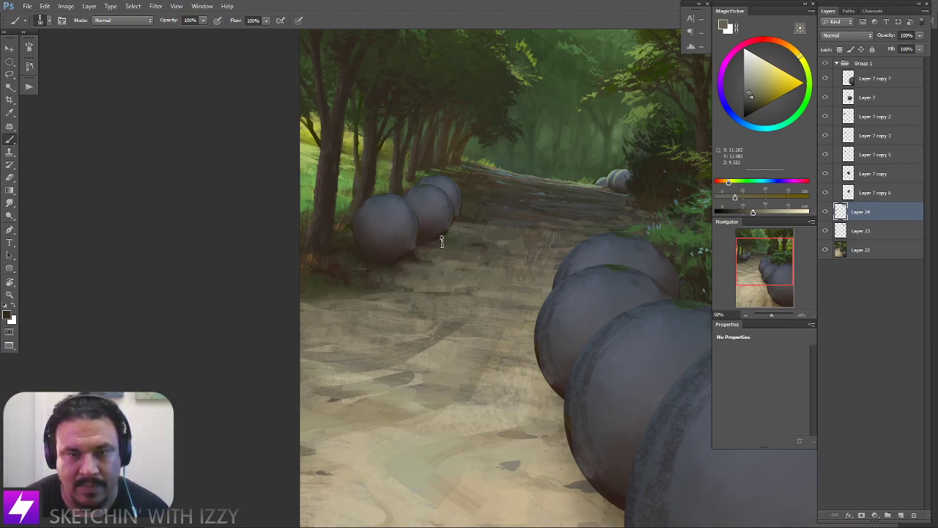
{"action": "left_click", "coordinate": [412, 247], "text": "alt"}
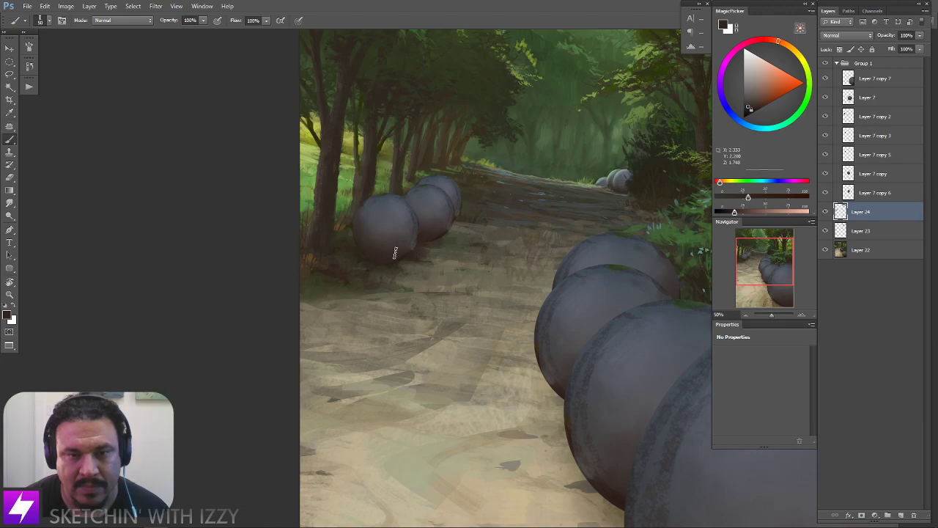
{"action": "left_click", "coordinate": [469, 226], "text": "alt"}
{"action": "left_click", "coordinate": [461, 220], "text": "alt"}
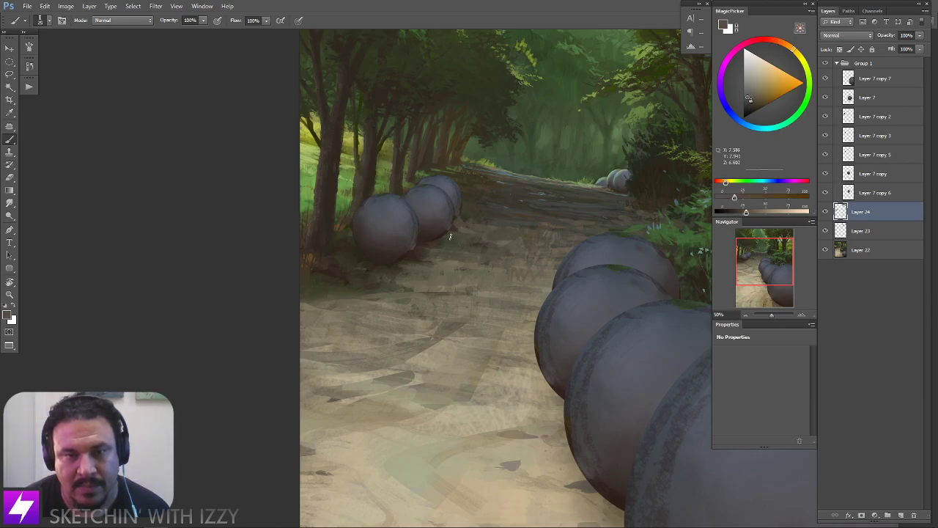
Mirror the canvas horizontally and repaint the ground between the nearest small sphere and the tree base with sampled path and dark brown tones
{"action": "key", "text": "ctrl+minus"}
{"action": "key", "text": "ctrl+minus"}
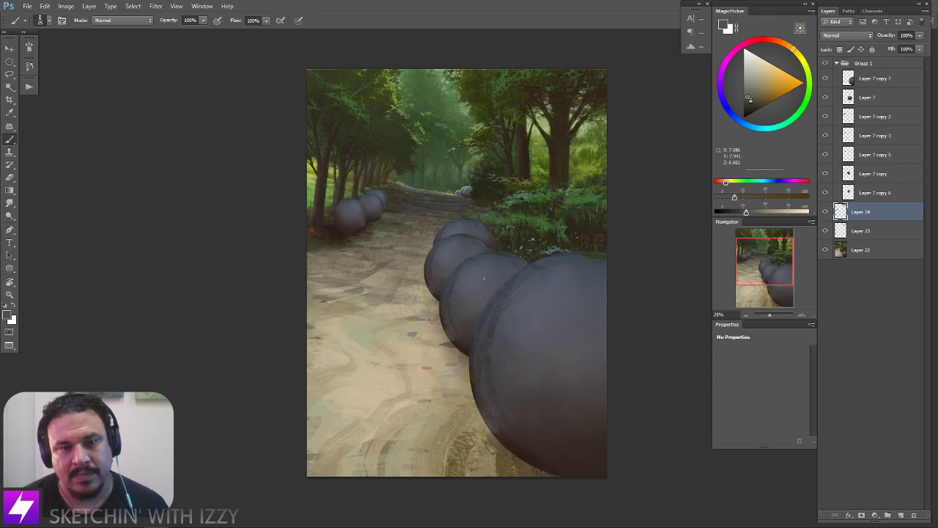
{"action": "key", "text": "ctrl+shift+h"}
{"action": "left_click_drag", "start_coordinate": [469, 333], "coordinate": [456, 353]}
{"action": "key", "text": "ctrl+plus"}
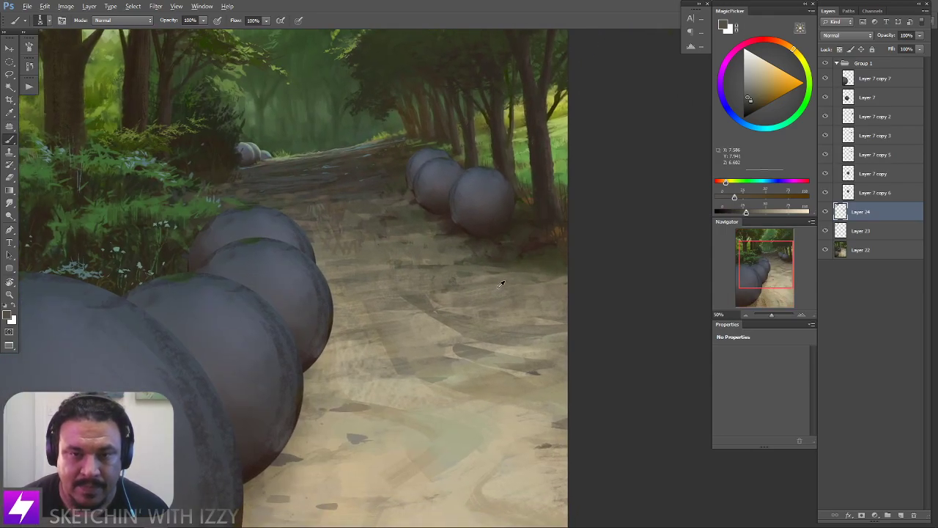
{"action": "left_click", "coordinate": [491, 265], "text": "alt"}
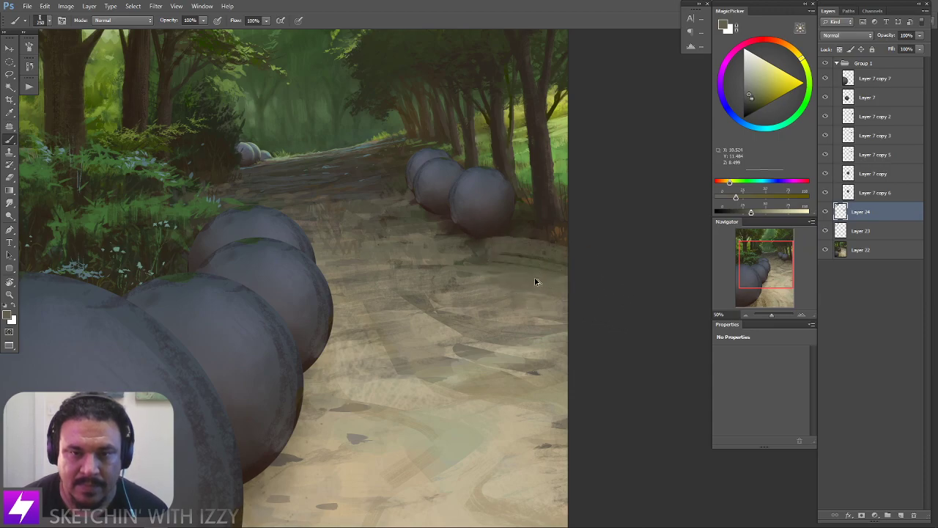
{"action": "key", "text": "bracketleft"}
{"action": "key", "text": "bracketleft"}
{"action": "key", "text": "bracketleft"}
{"action": "key", "text": "bracketleft"}
{"action": "key", "text": "bracketleft"}
{"action": "key", "text": "bracketleft"}
{"action": "key", "text": "bracketleft"}
{"action": "key", "text": "bracketleft"}
{"action": "key", "text": "bracketleft"}
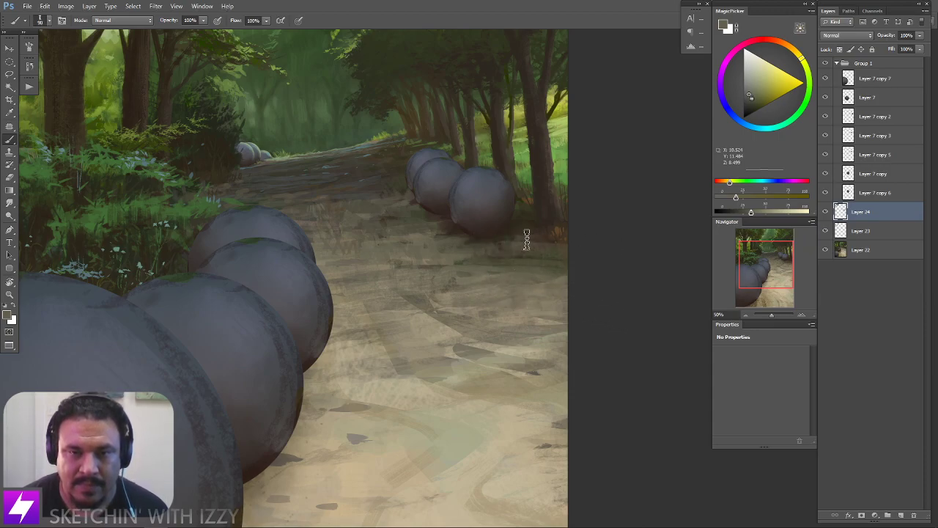
{"action": "key", "text": "bracketleft"}
{"action": "key", "text": "bracketleft"}
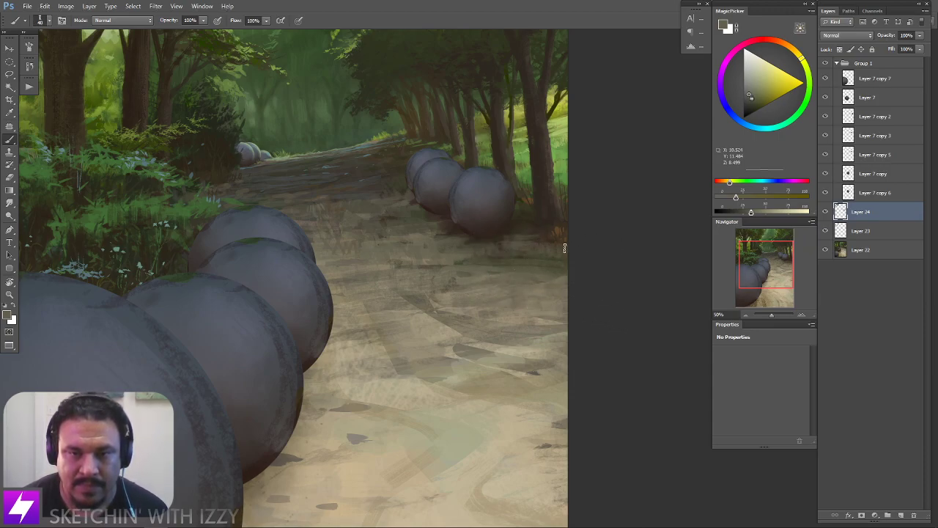
{"action": "left_click", "coordinate": [539, 233], "text": "alt"}
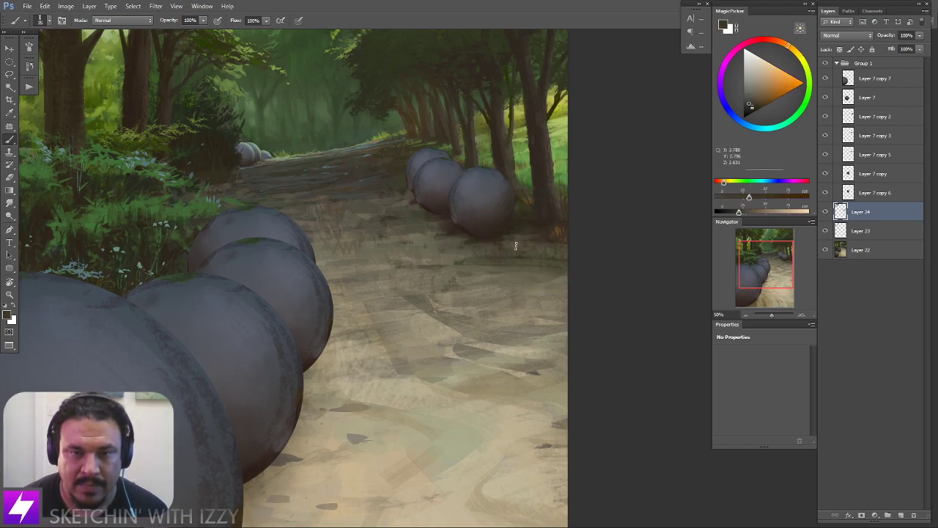
{"action": "left_click_drag", "start_coordinate": [490, 303], "coordinate": [419, 279]}
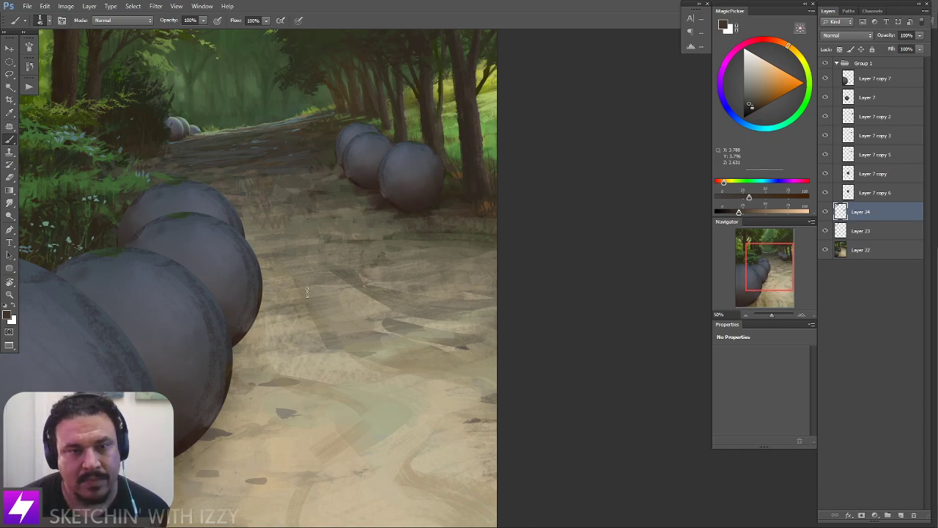
Switch to a thin, tapered brush preset and work on the ground at the tree base with the canvas rotated
{"action": "right_click", "coordinate": [172, 282]}
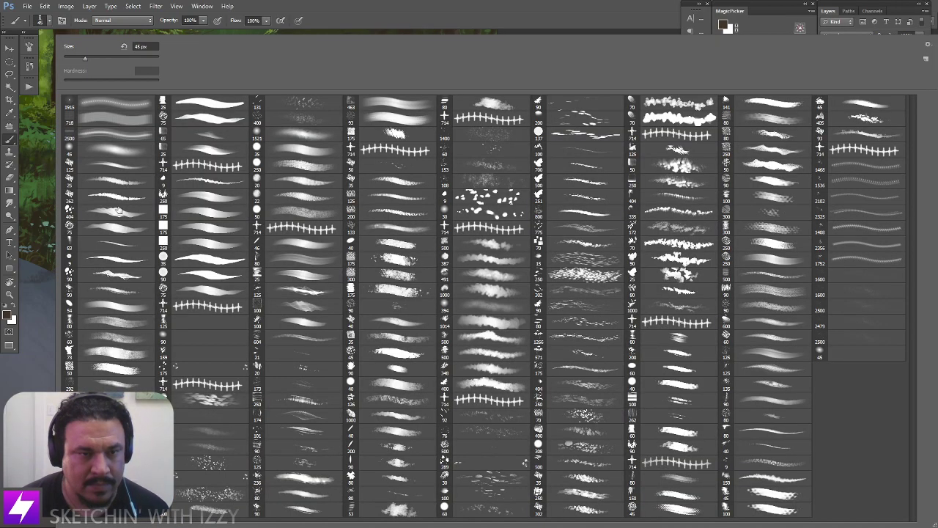
{"action": "double_click", "coordinate": [121, 247]}
{"action": "left_click_drag", "start_coordinate": [454, 304], "coordinate": [434, 291]}
{"action": "key", "text": "r"}
{"action": "left_click_drag", "start_coordinate": [500, 295], "coordinate": [502, 269]}
{"action": "mouse_move", "coordinate": [486, 271]}
{"action": "left_mouse_down"}
{"action": "mouse_move", "coordinate": [483, 299]}
{"action": "mouse_move", "coordinate": [418, 255]}
{"action": "left_mouse_up"}
{"action": "key", "text": "b"}
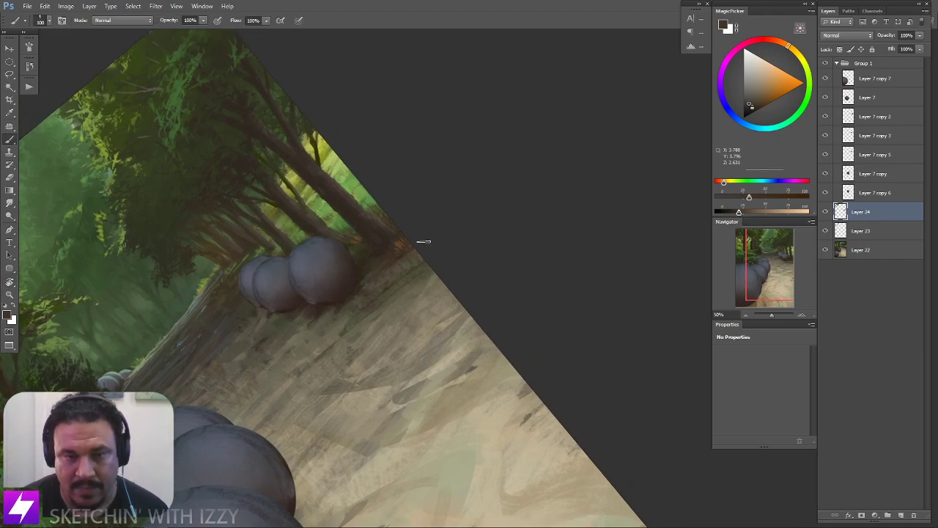
{"action": "key", "text": "]"}
{"action": "key", "text": "]"}
{"action": "key", "text": "["}
{"action": "key", "text": "["}
{"action": "key", "text": "["}
{"action": "key", "text": "["}
{"action": "key", "text": "["}
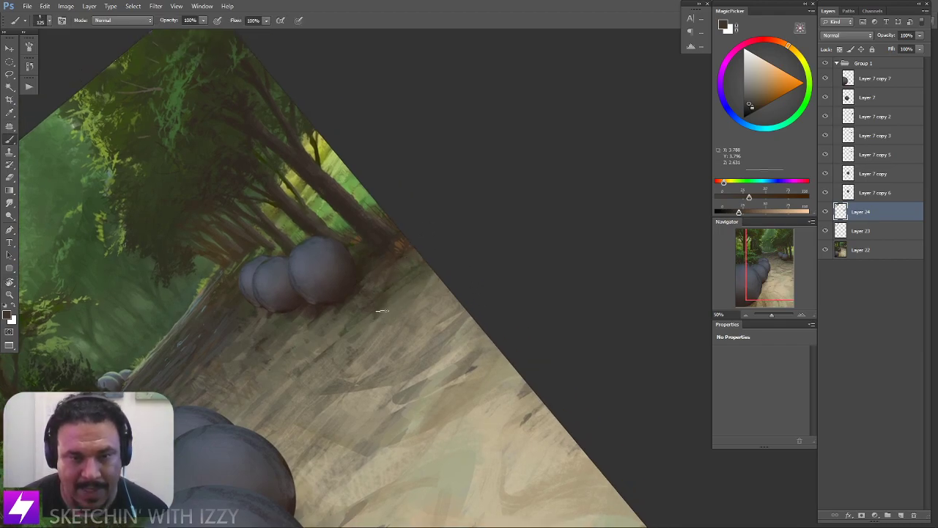
Straighten the canvas and paint horizontal brown shadow streaks on the path below the nearest small sphere
{"action": "key", "text": "Escape"}
{"action": "left_click_drag", "start_coordinate": [427, 275], "coordinate": [425, 283]}
{"action": "key", "text": "]"}
{"action": "key", "text": "]"}
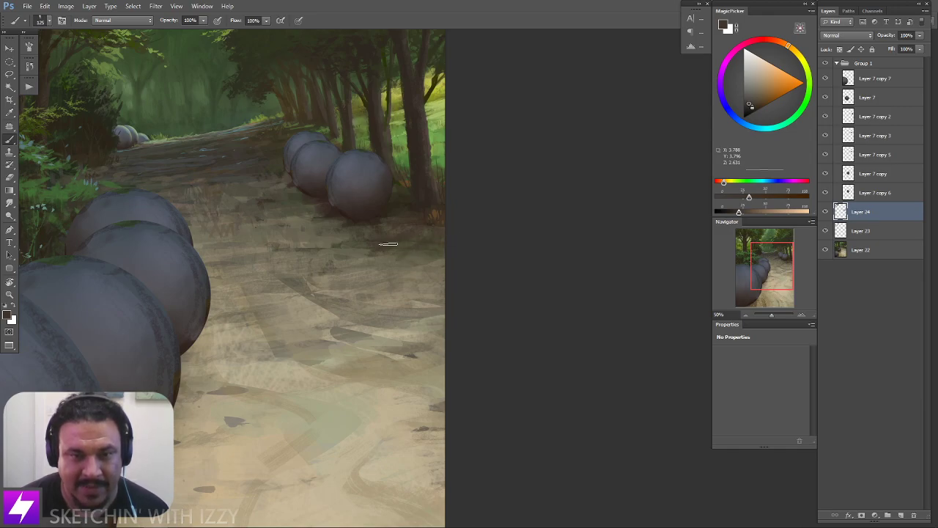
{"action": "key", "text": "bracketleft"}
{"action": "key", "text": "bracketleft"}
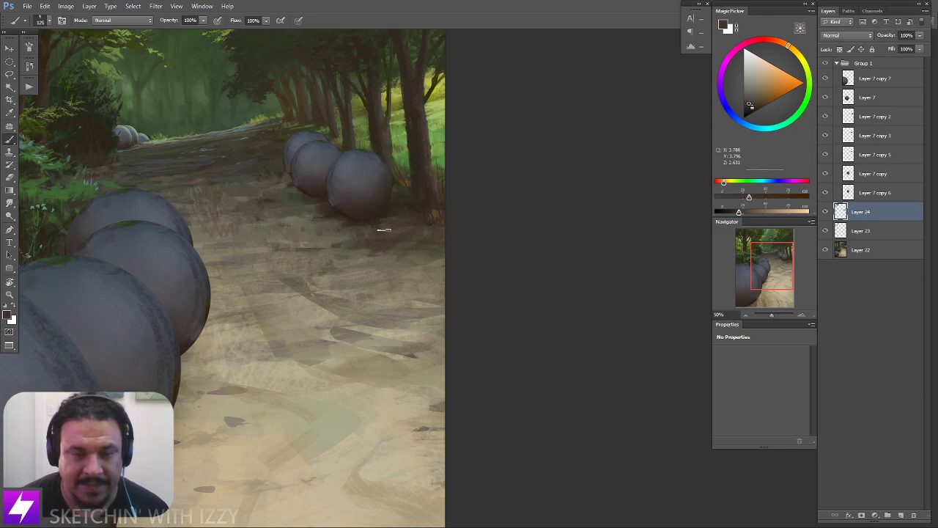
Deepen the shadows around the nearest small sphere and tree base with fine strokes in sampled darker browns, varying the brush size
{"action": "left_click", "coordinate": [392, 210], "text": "alt"}
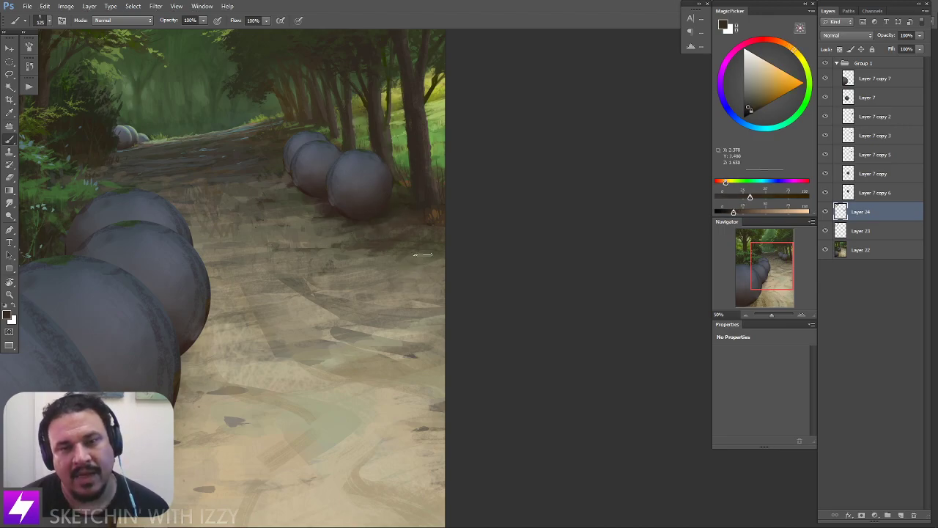
{"action": "key", "text": "bracketright"}
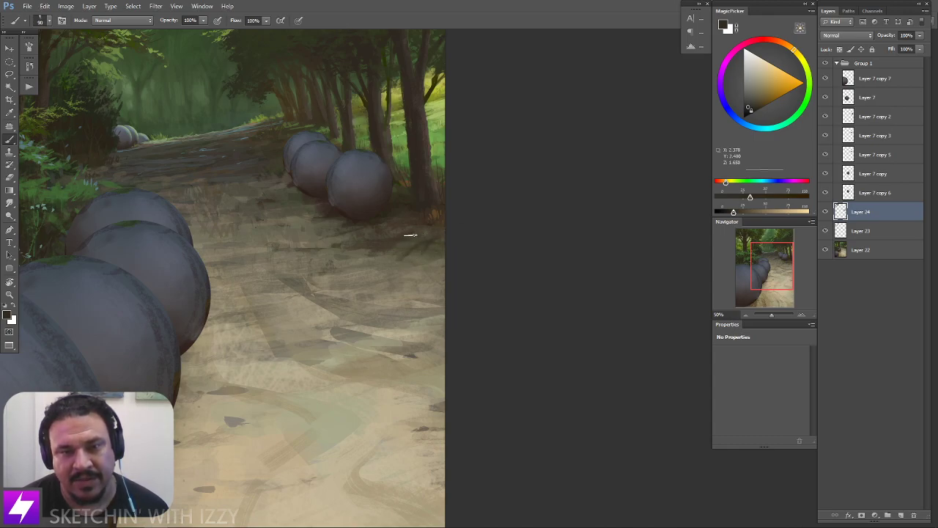
{"action": "key", "text": "bracketright"}
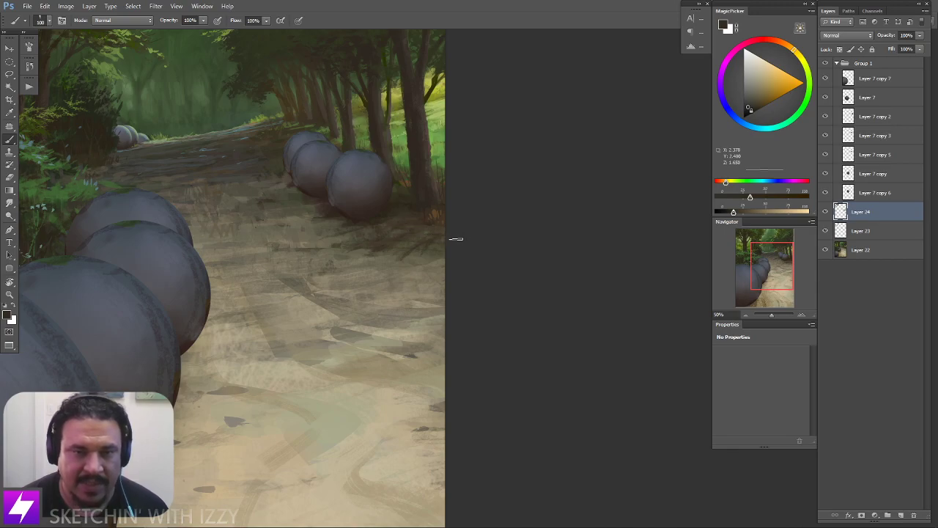
{"action": "key", "text": "bracketright"}
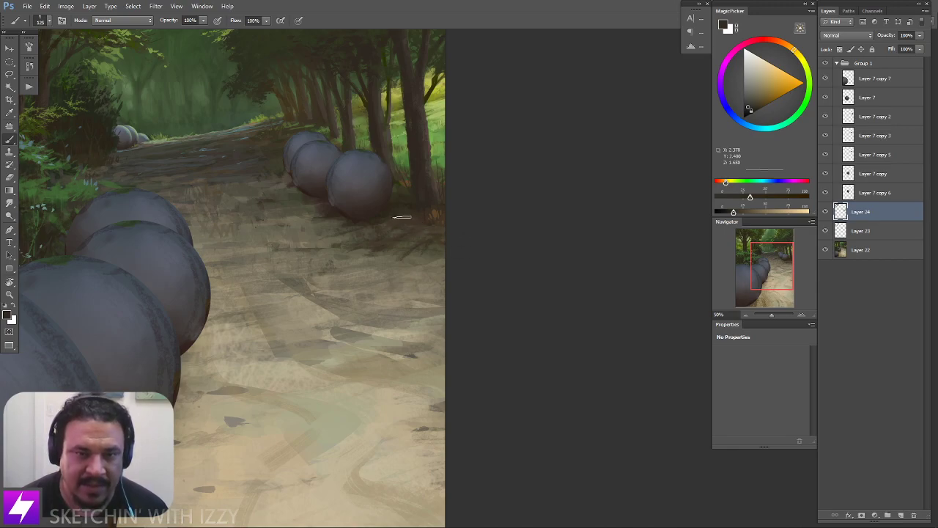
{"action": "left_click", "coordinate": [390, 207], "text": "alt"}
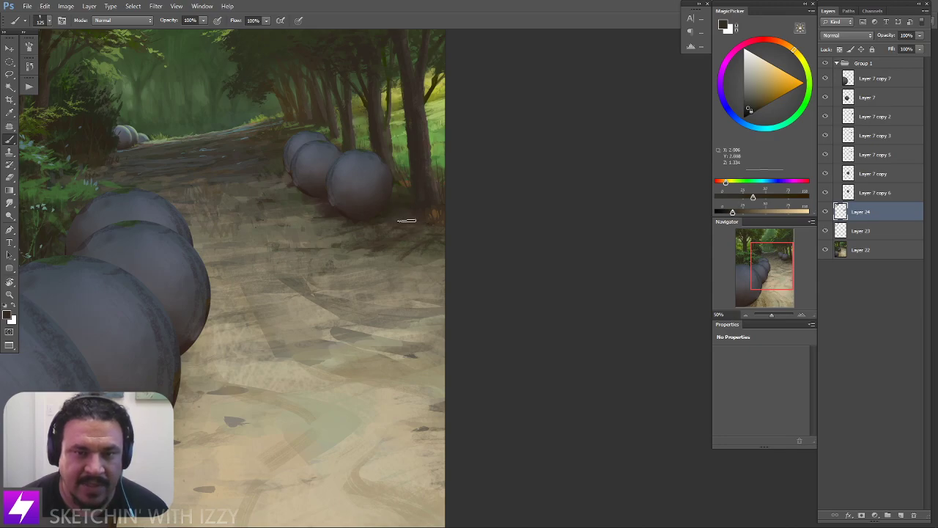
{"action": "key", "text": "bracketleft"}
{"action": "key", "text": "bracketleft"}
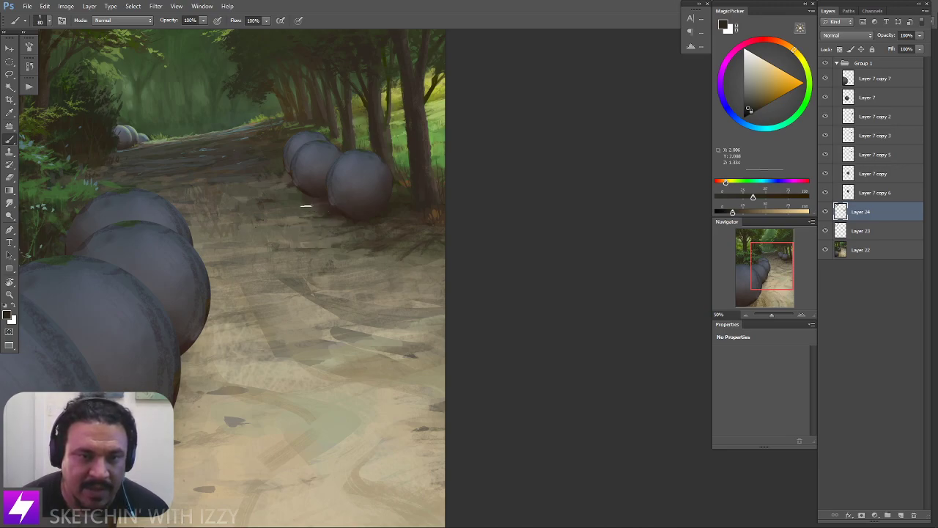
Flip the canvas back horizontally and refine the ground shadows beside the small spheres with sampled path and dark brown tones
{"action": "key", "text": "ctrl+minus"}
{"action": "key", "text": "ctrl+minus"}
{"action": "key", "text": "ctrl+shift+h"}
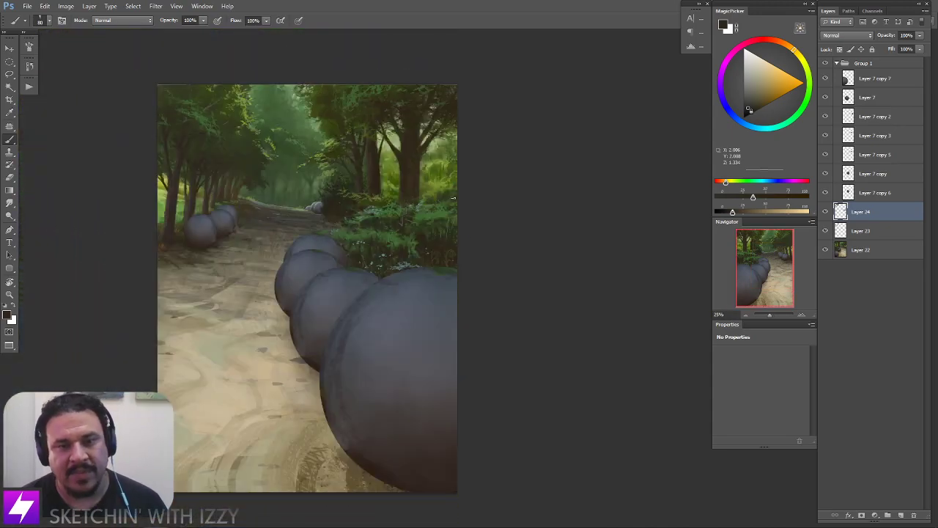
{"action": "left_click_drag", "start_coordinate": [358, 271], "coordinate": [414, 275]}
{"action": "key", "text": "ctrl+plus"}
{"action": "left_click_drag", "start_coordinate": [225, 305], "coordinate": [292, 312]}
{"action": "left_click", "coordinate": [251, 284], "text": "alt"}
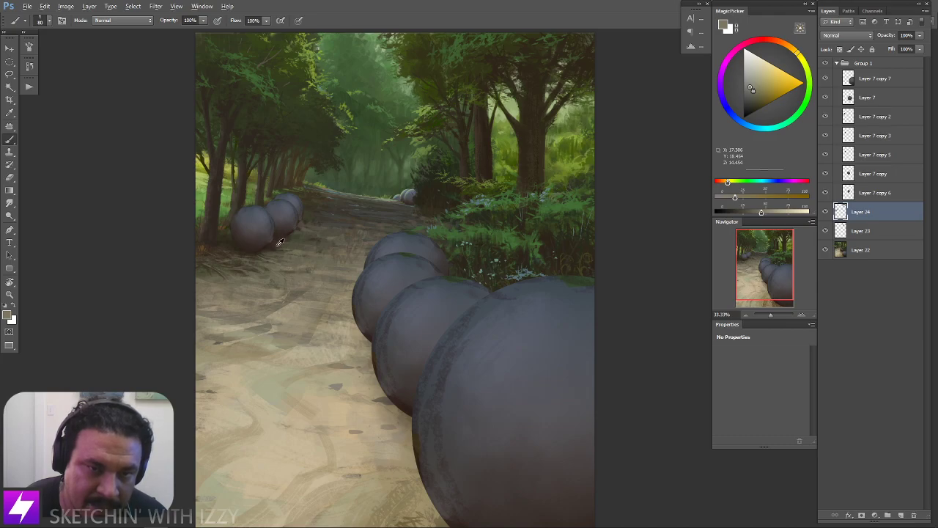
{"action": "left_click", "coordinate": [279, 245], "text": "alt"}
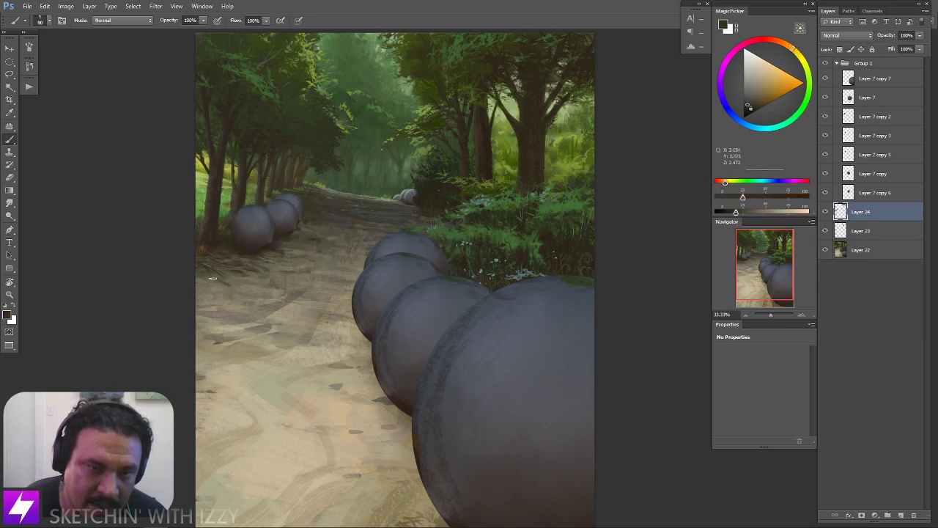
Switch to a scattered, speckled 250 px brush preset for texturing the path beside the small spheres
{"action": "key", "text": "ctrl+minus"}
{"action": "key", "text": "ctrl+minus"}
{"action": "key", "text": "r"}
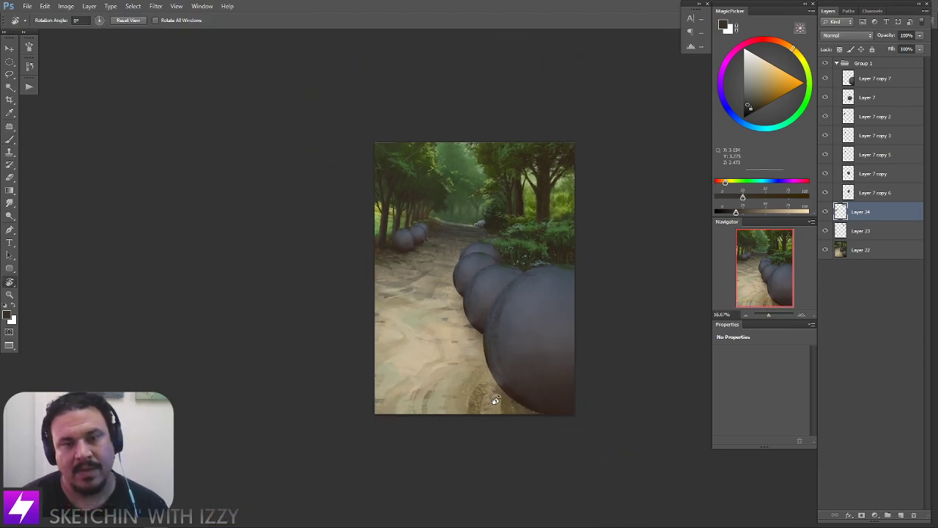
{"action": "left_click_drag", "start_coordinate": [490, 402], "coordinate": [499, 382]}
{"action": "key", "text": "ctrl+plus"}
{"action": "key", "text": "ctrl+plus"}
{"action": "key", "text": "Escape"}
{"action": "mouse_move", "coordinate": [485, 312]}
{"action": "left_mouse_down"}
{"action": "mouse_move", "coordinate": [530, 308]}
{"action": "mouse_move", "coordinate": [530, 285]}
{"action": "mouse_move", "coordinate": [506, 273]}
{"action": "left_mouse_up"}
{"action": "key", "text": "b"}
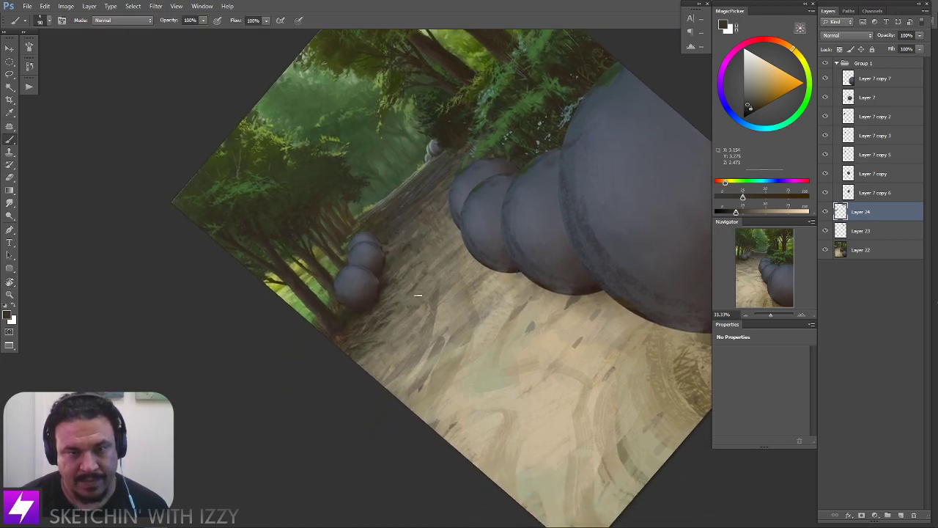
{"action": "right_click", "coordinate": [412, 208]}
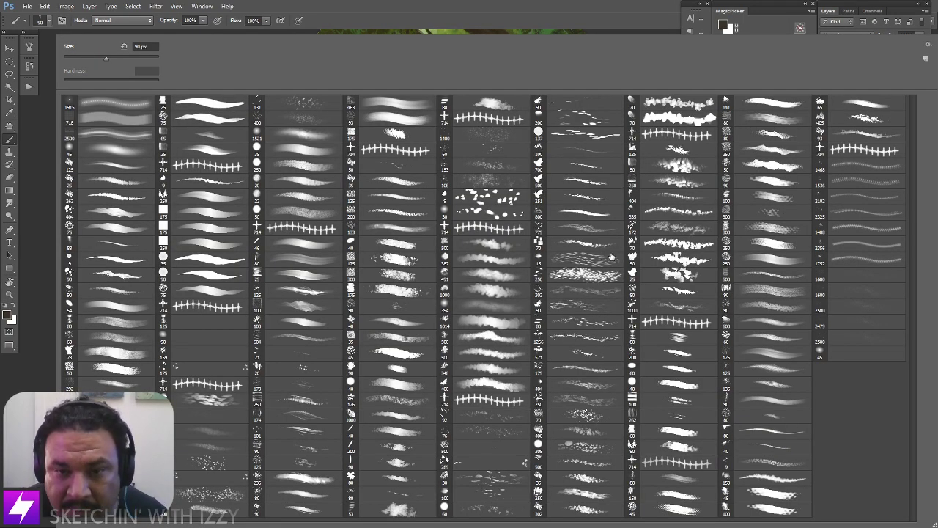
{"action": "double_click", "coordinate": [570, 273]}
{"action": "key", "text": "ctrl+plus"}
{"action": "left_click_drag", "start_coordinate": [415, 322], "coordinate": [427, 318]}
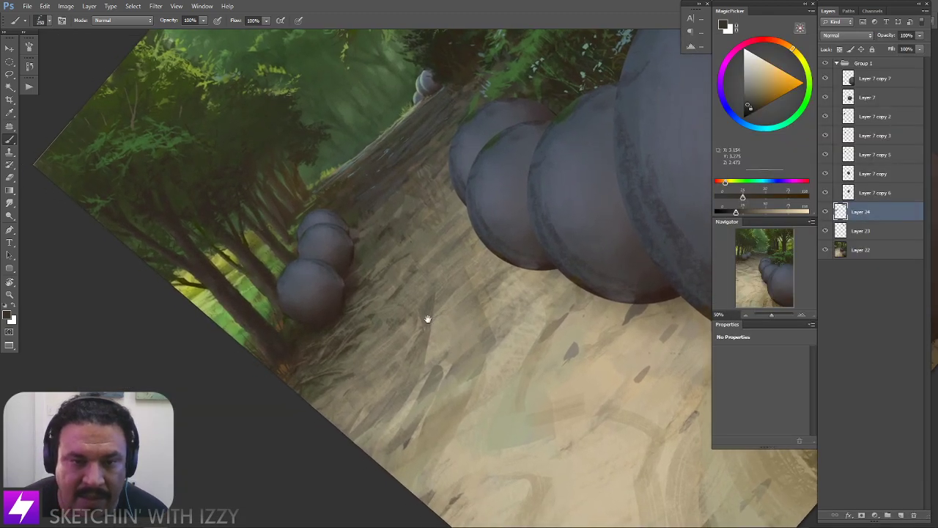
Paint light speckles on the path below the small spheres with a sampled sand tone shifted toward orange, using a smaller brush
{"action": "left_click", "coordinate": [515, 326], "text": "alt"}
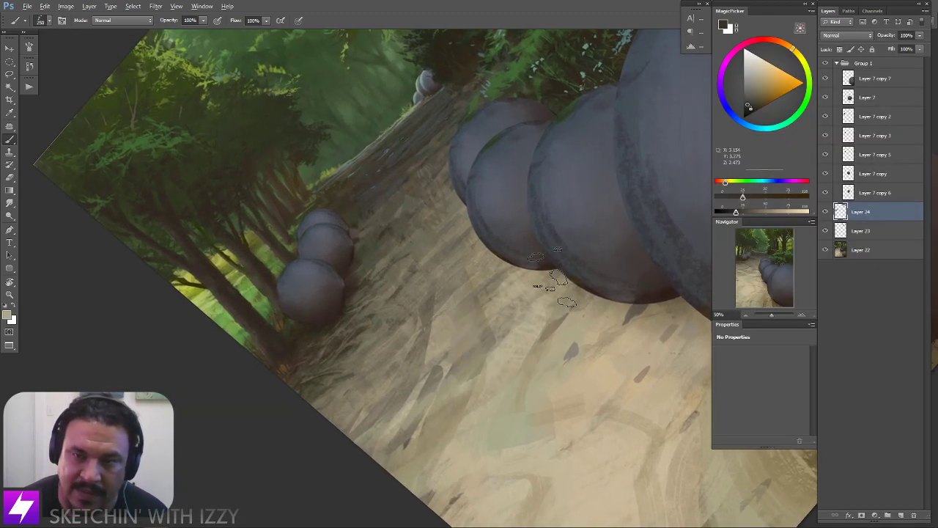
{"action": "left_click", "coordinate": [722, 181]}
{"action": "key", "text": "bracketleft"}
{"action": "key", "text": "bracketleft"}
{"action": "key", "text": "bracketleft"}
{"action": "key", "text": "bracketleft"}
{"action": "key", "text": "bracketleft"}
{"action": "mouse_move", "coordinate": [370, 278]}
{"action": "left_mouse_down"}
{"action": "mouse_move", "coordinate": [393, 284]}
{"action": "mouse_move", "coordinate": [394, 273]}
{"action": "left_mouse_up"}
{"action": "key", "text": "ctrl+z"}
{"action": "key", "text": "bracketleft"}
{"action": "key", "text": "bracketleft"}
{"action": "key", "text": "ctrl+z"}
{"action": "key", "text": "Escape"}
{"action": "left_click_drag", "start_coordinate": [462, 289], "coordinate": [404, 297]}
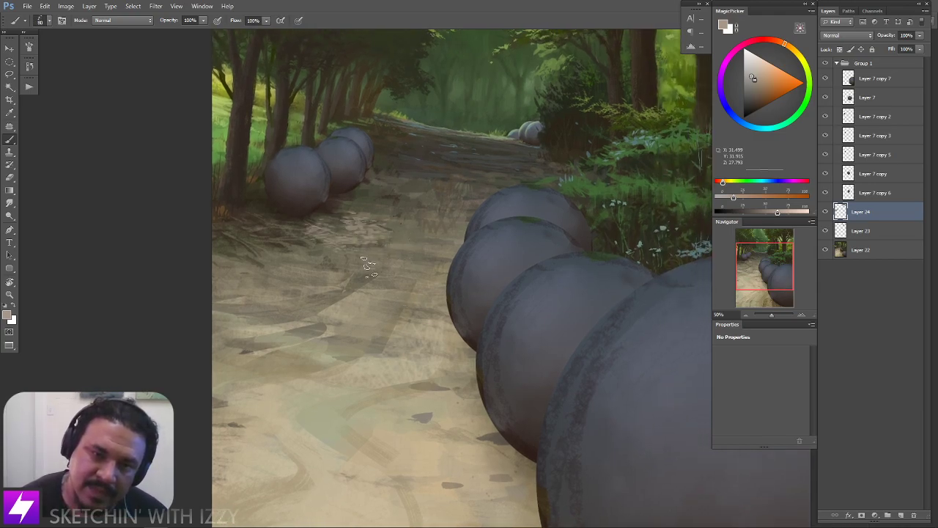
Extend the light speckles down the path away from the small spheres in a yellower sand tone, with the brush around 175 to 200 px
{"action": "key", "text": "bracketright"}
{"action": "key", "text": "bracketright"}
{"action": "left_click", "coordinate": [349, 257]}
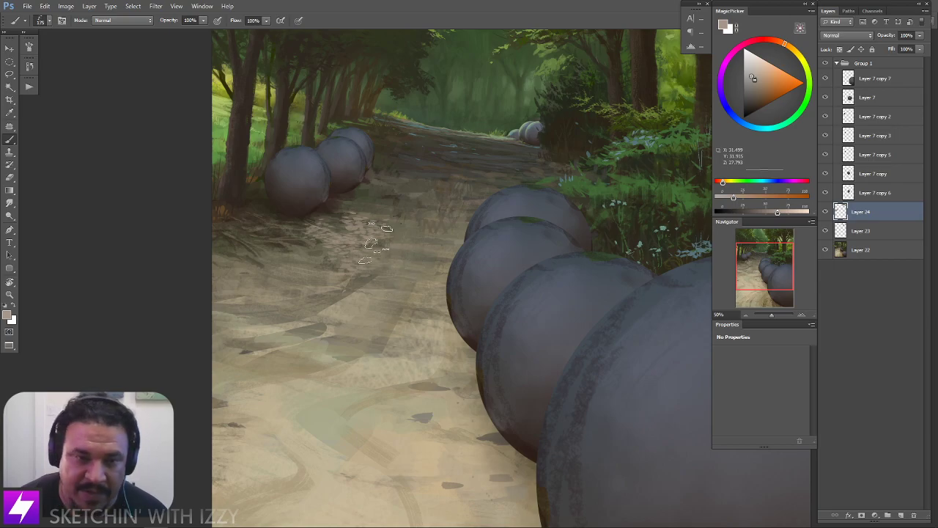
{"action": "left_click_drag", "start_coordinate": [412, 346], "coordinate": [448, 408]}
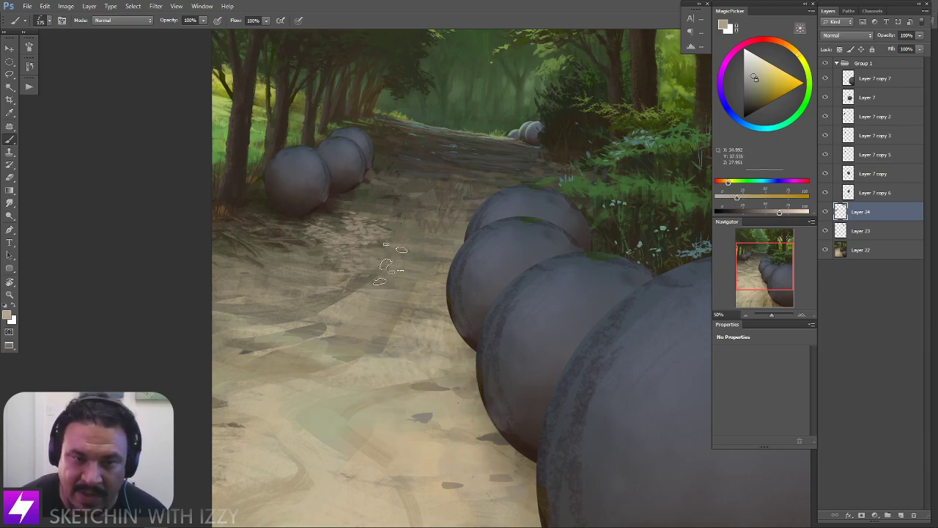
{"action": "key", "text": "bracketright"}
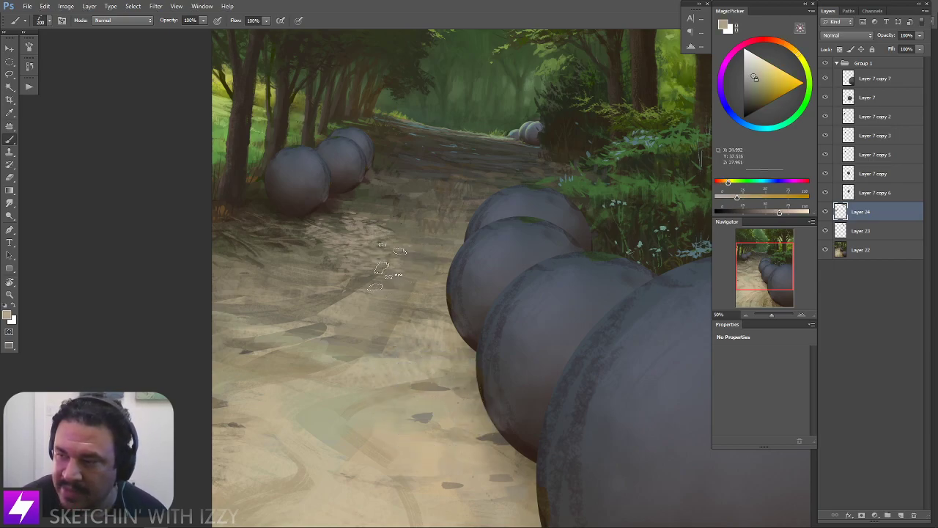
{"action": "key", "text": "bracketleft"}
{"action": "key", "text": "bracketleft"}
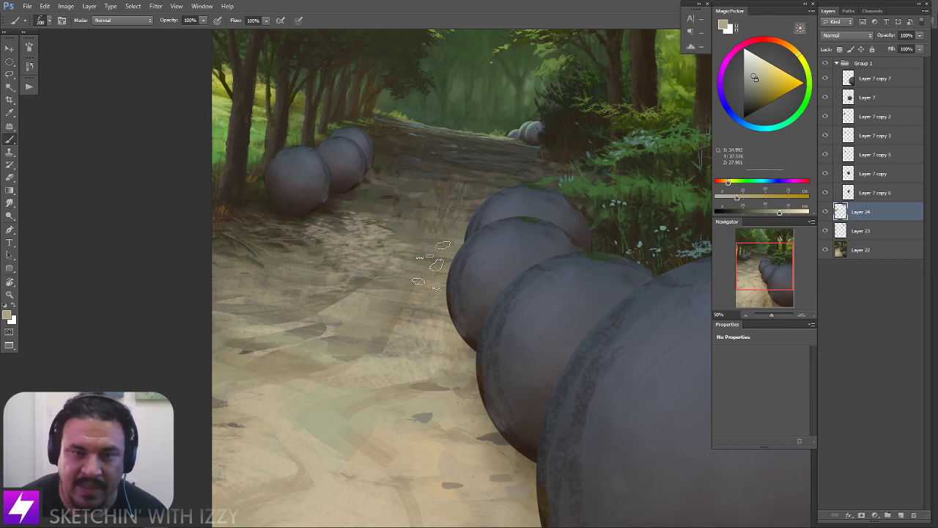
Add broader light flecks across the middle of the path with sampled sand tones, varying the brush between 150 and 400 px
{"action": "key", "text": "r"}
{"action": "mouse_move", "coordinate": [522, 341]}
{"action": "left_mouse_down"}
{"action": "mouse_move", "coordinate": [506, 368]}
{"action": "mouse_move", "coordinate": [525, 343]}
{"action": "left_mouse_up"}
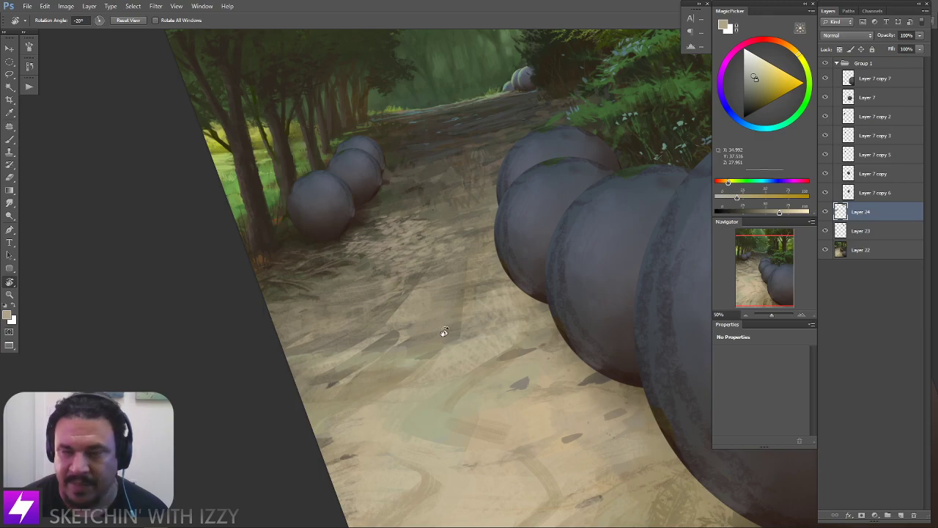
{"action": "key", "text": "b"}
{"action": "key", "text": "bracketright"}
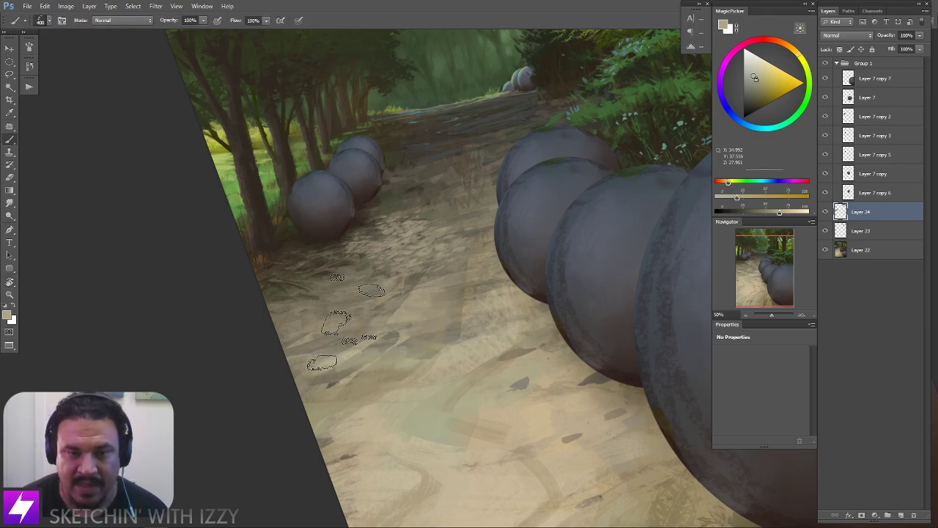
{"action": "key", "text": "bracketleft"}
{"action": "left_click", "coordinate": [445, 305], "text": "alt"}
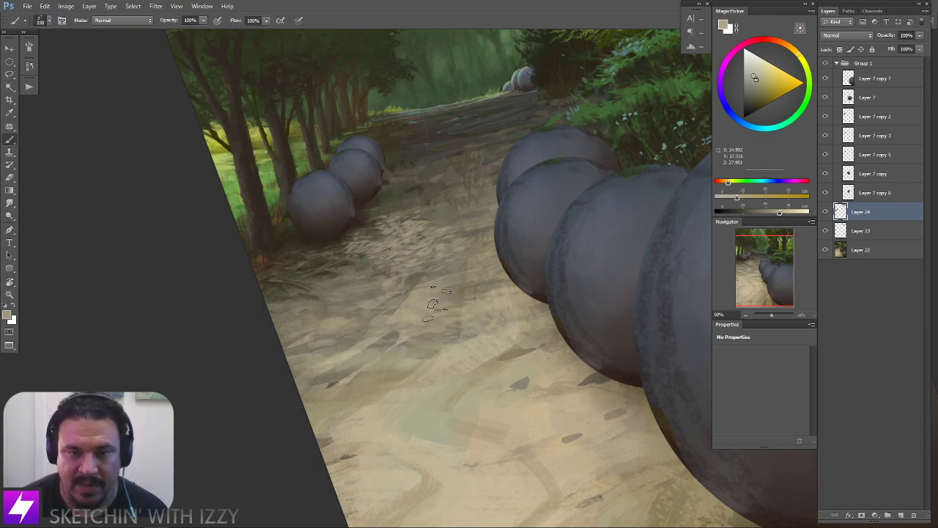
{"action": "key", "text": "bracketright"}
{"action": "key", "text": "bracketright"}
{"action": "key", "text": "bracketright"}
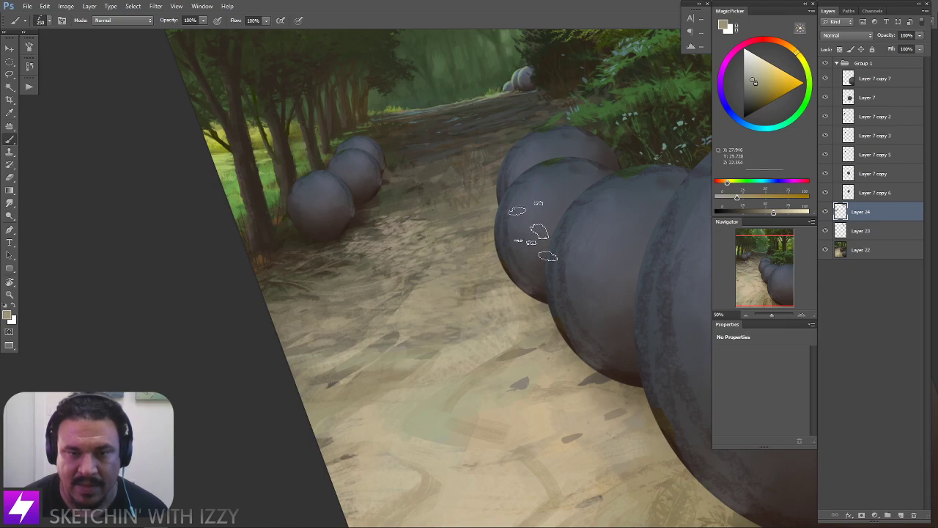
Add finer light flecks to the more distant part of the path with a much smaller brush and a sampled sand tone
{"action": "key", "text": "Escape"}
{"action": "key", "text": "ctrl+minus"}
{"action": "key", "text": "bracketleft"}
{"action": "key", "text": "bracketleft"}
{"action": "key", "text": "bracketleft"}
{"action": "key", "text": "bracketleft"}
{"action": "key", "text": "bracketleft"}
{"action": "key", "text": "bracketleft"}
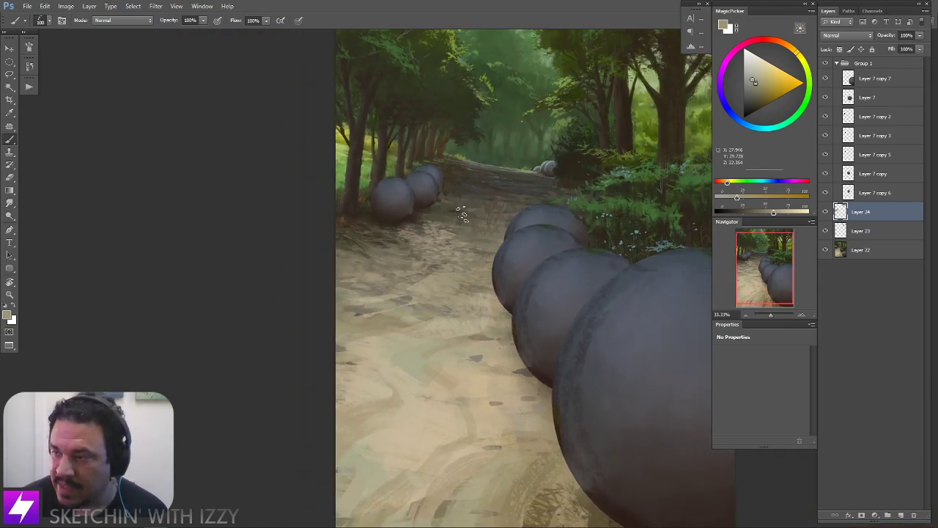
{"action": "left_click", "coordinate": [488, 349], "text": "alt"}
{"action": "key", "text": "bracketright"}
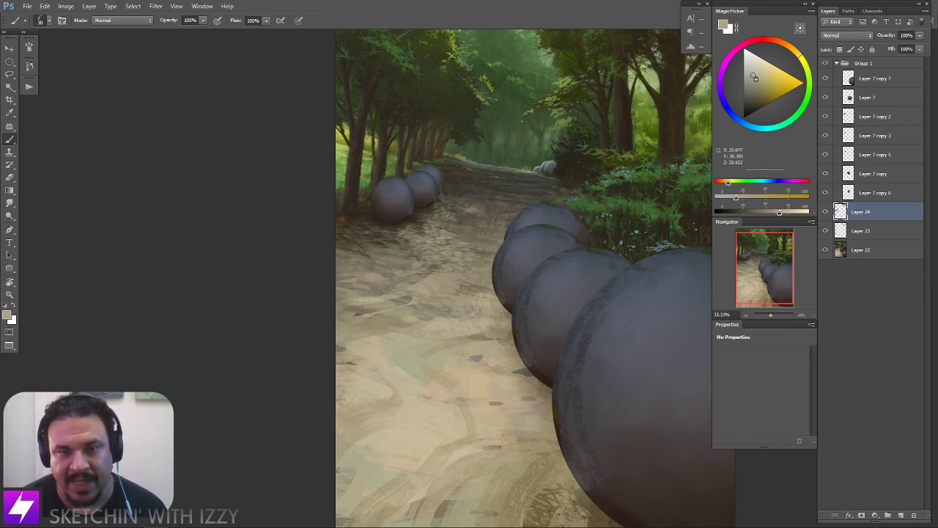
Toggle the visibility of Layer 24 to compare the path with and without the new ground texture
{"action": "key", "text": "ctrl+minus"}
{"action": "key", "text": "r"}
{"action": "mouse_move", "coordinate": [507, 342]}
{"action": "left_mouse_down"}
{"action": "mouse_move", "coordinate": [521, 333]}
{"action": "mouse_move", "coordinate": [501, 315]}
{"action": "mouse_move", "coordinate": [568, 269]}
{"action": "mouse_move", "coordinate": [546, 226]}
{"action": "left_mouse_up"}
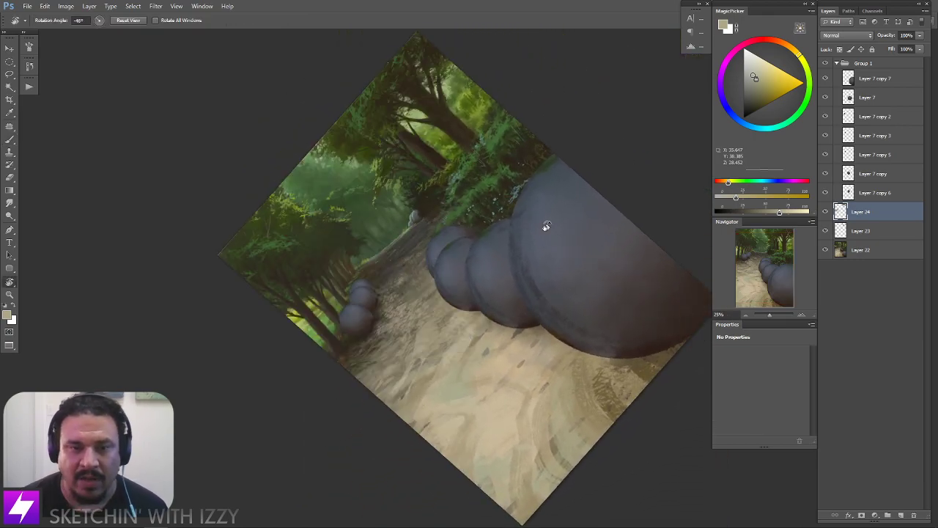
{"action": "key", "text": "ctrl+plus"}
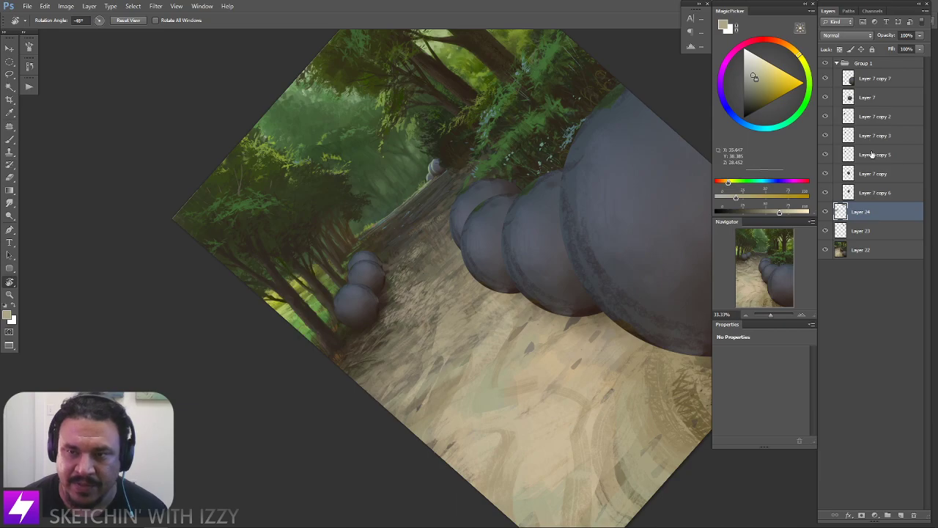
{"action": "left_click", "coordinate": [827, 213]}
{"action": "left_click", "coordinate": [827, 213]}
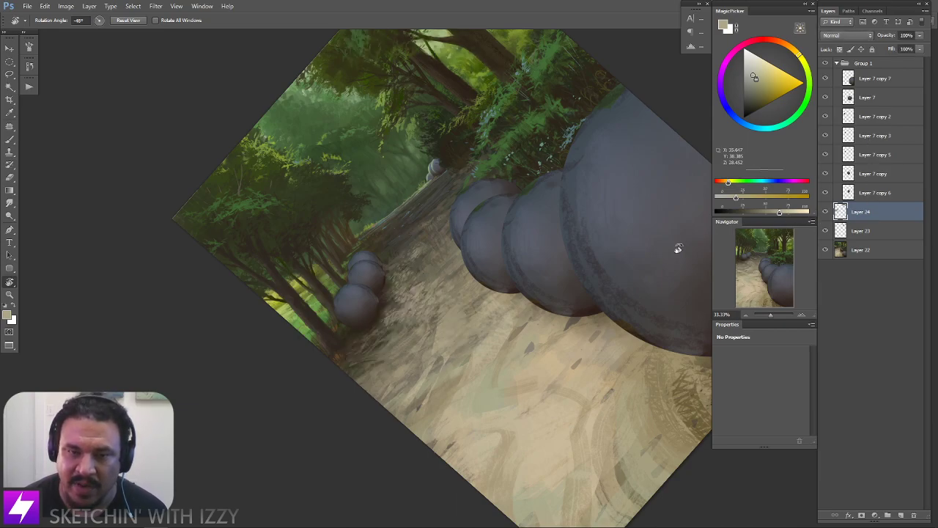
{"action": "key", "text": "ctrl+plus"}
{"action": "left_click_drag", "start_coordinate": [423, 359], "coordinate": [462, 325]}
Switch to a flat, broken-streak brush at 100 px for working on the path
{"action": "key", "text": "b"}
{"action": "key", "text": "b"}
{"action": "right_click", "coordinate": [235, 260]}
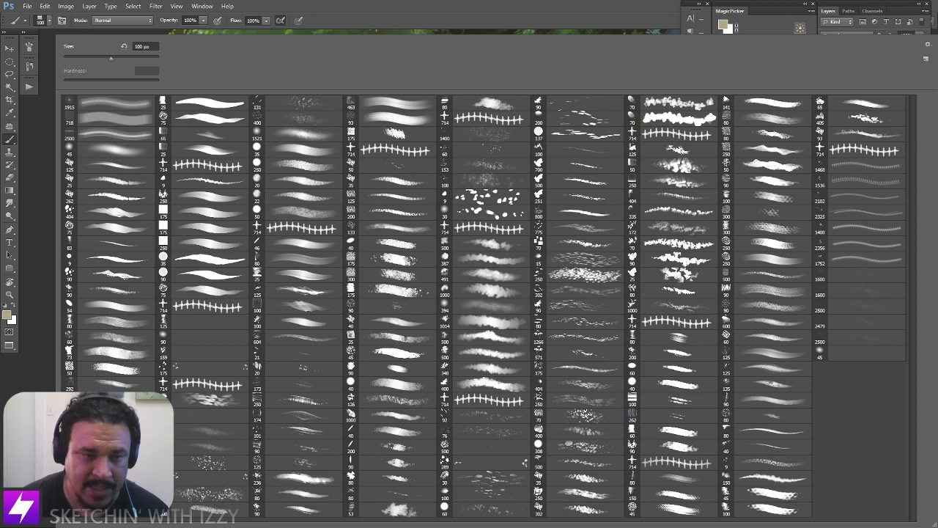
{"action": "key", "text": "Return"}
{"action": "key", "text": "ctrl+minus"}
{"action": "key", "text": "Escape"}
{"action": "left_click_drag", "start_coordinate": [444, 389], "coordinate": [364, 377]}
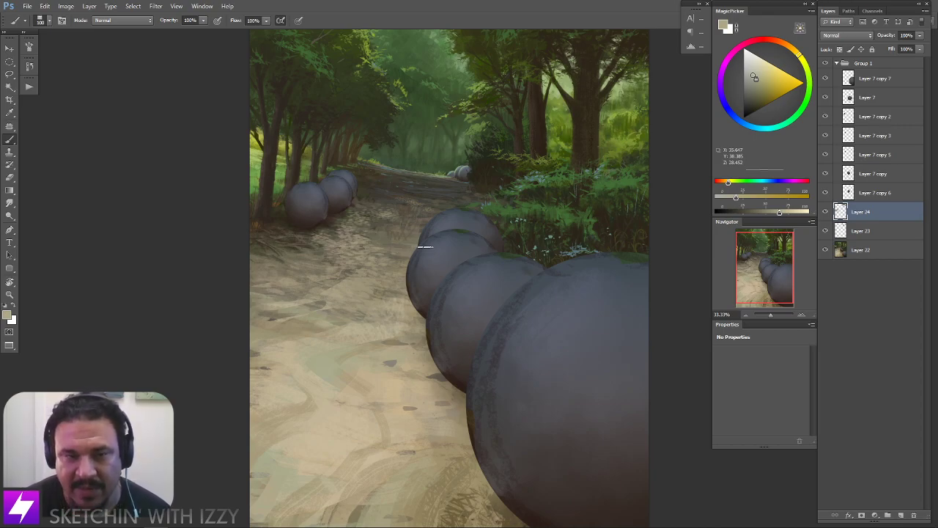
Hide and show Layer 24 again to check the speckled ground around the small spheres
{"action": "key", "text": "ctrl+minus"}
{"action": "key", "text": "r"}
{"action": "left_click_drag", "start_coordinate": [556, 271], "coordinate": [546, 229]}
{"action": "key", "text": "ctrl+plus"}
{"action": "left_click_drag", "start_coordinate": [521, 257], "coordinate": [537, 252]}
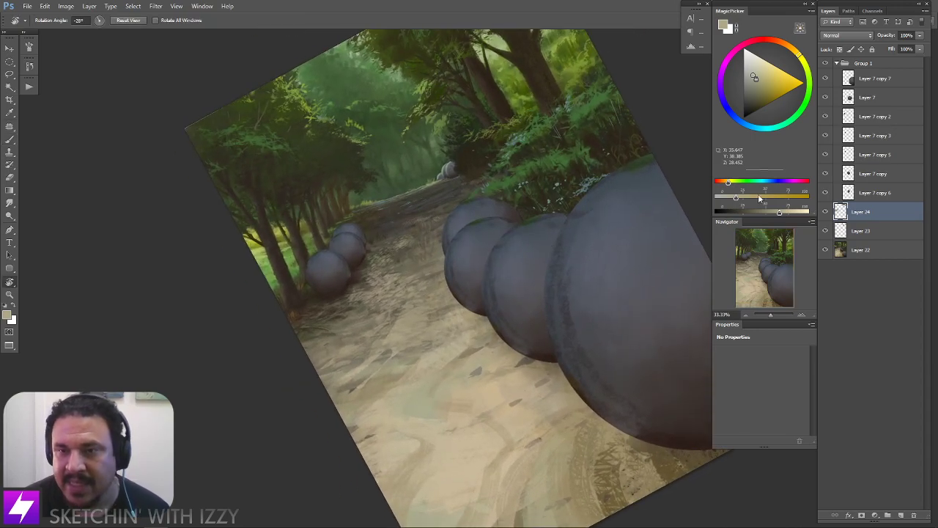
{"action": "left_click", "coordinate": [825, 213]}
{"action": "left_click", "coordinate": [825, 213]}
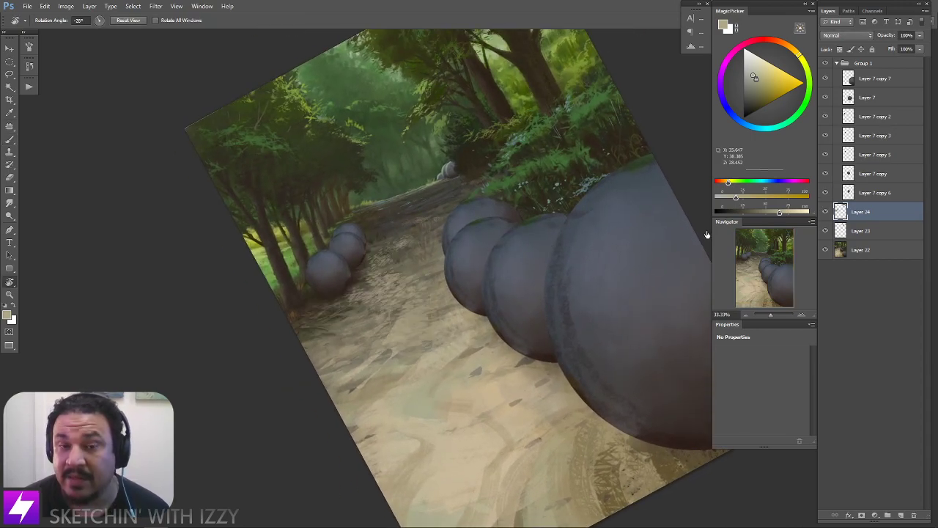
{"action": "key", "text": "ctrl+plus"}
{"action": "left_click_drag", "start_coordinate": [505, 271], "coordinate": [525, 275]}
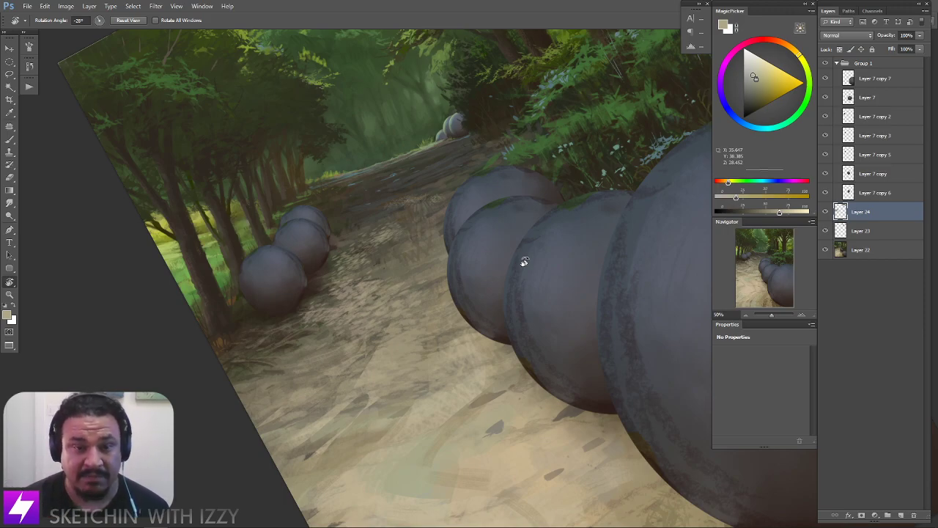
Soften the speckles on the path beside the small spheres with streaks in a sampled dark olive-brown
{"action": "left_click_drag", "start_coordinate": [376, 300], "coordinate": [387, 294]}
{"action": "left_click_drag", "start_coordinate": [388, 256], "coordinate": [413, 280]}
{"action": "left_click_drag", "start_coordinate": [470, 214], "coordinate": [459, 219]}
{"action": "key", "text": "ctrl+plus"}
{"action": "key", "text": "ctrl+shift+h"}
{"action": "key", "text": "ctrl+shift+h"}
{"action": "key", "text": "b"}
{"action": "left_click_drag", "start_coordinate": [369, 279], "coordinate": [368, 291]}
{"action": "key", "text": "ctrl+z"}
{"action": "left_click", "coordinate": [395, 257], "text": "alt"}
{"action": "key", "text": "r"}
{"action": "mouse_move", "coordinate": [339, 227]}
{"action": "left_mouse_down"}
{"action": "mouse_move", "coordinate": [343, 198]}
{"action": "mouse_move", "coordinate": [379, 198]}
{"action": "left_mouse_up"}
{"action": "key", "text": "b"}
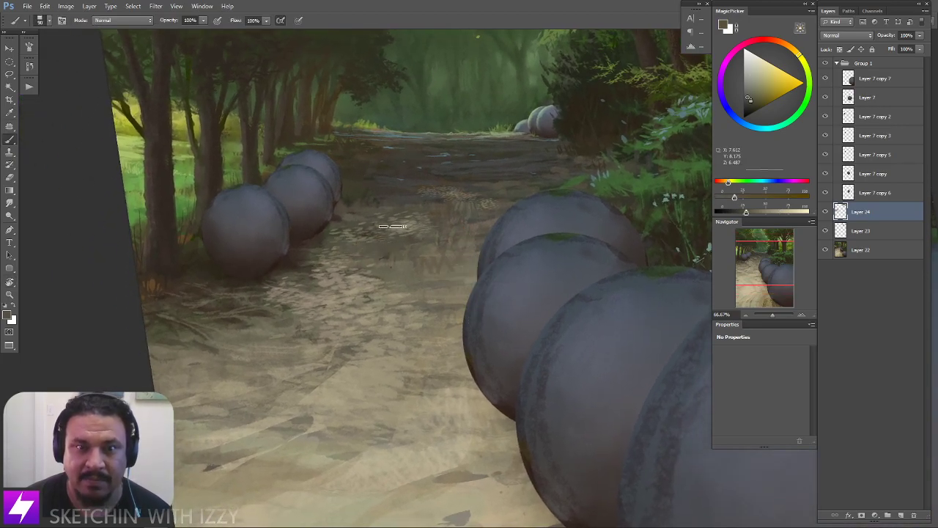
Blend the shaded path between the small and large spheres with sampled dark browns, enlarging the brush to about 125 px
{"action": "left_click", "coordinate": [367, 231], "text": "alt"}
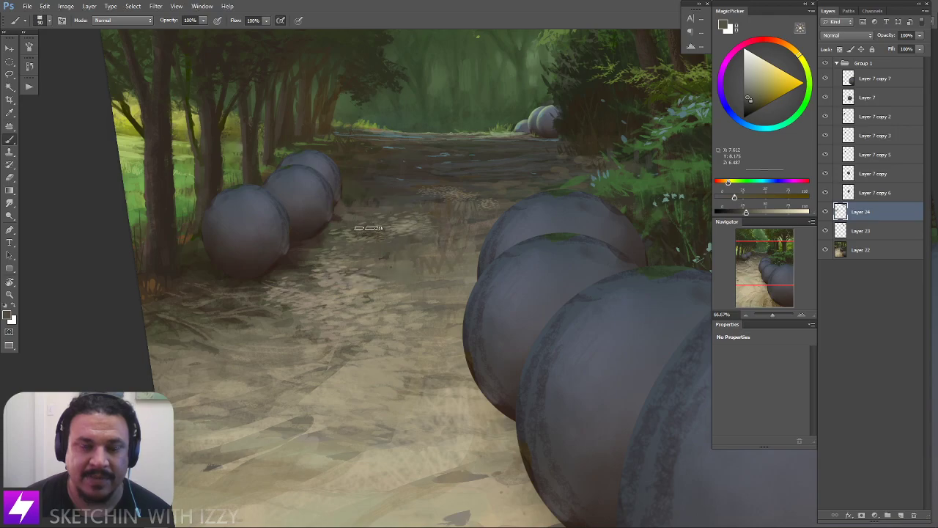
{"action": "key", "text": "]"}
{"action": "left_click", "coordinate": [420, 212], "text": "alt"}
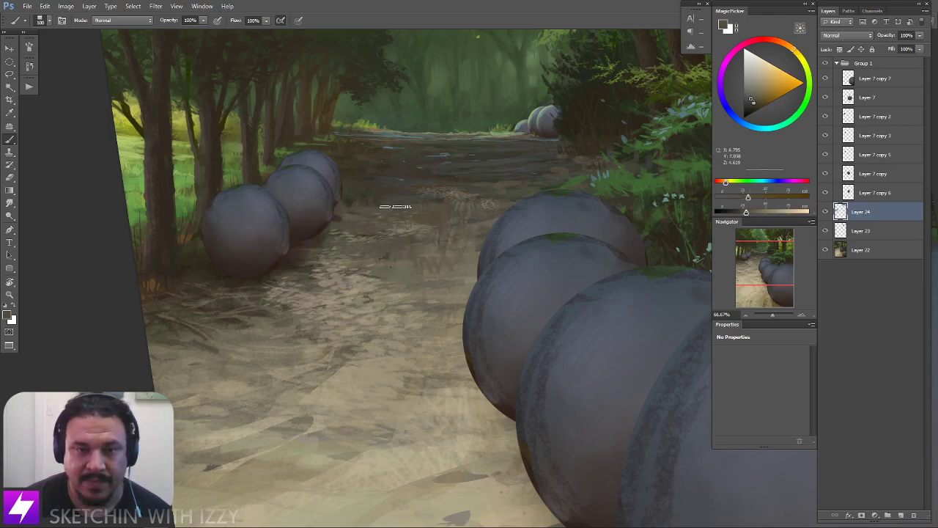
{"action": "key", "text": "]"}
{"action": "key", "text": "]"}
{"action": "key", "text": "bracketleft"}
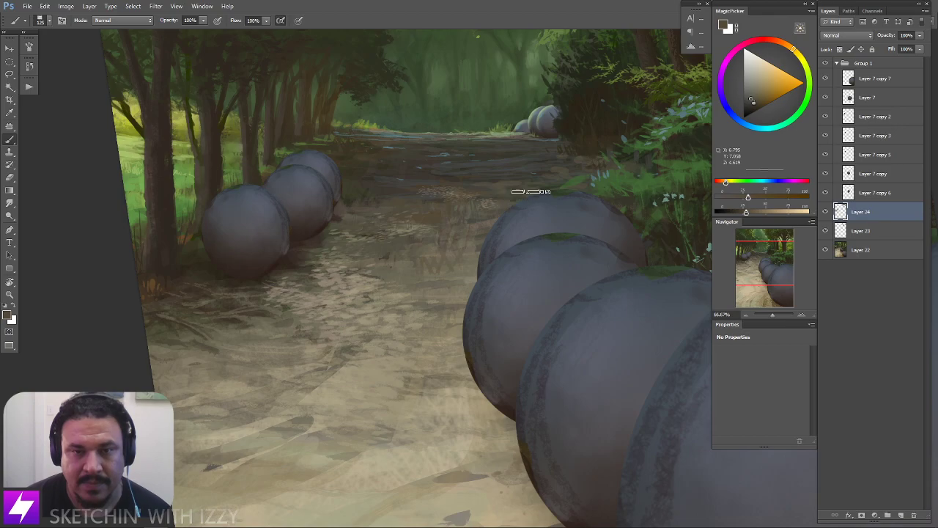
Work sampled light taupe and dark olive streaks into the speckled path beside the small spheres, varying the brush from 50 to 150 px
{"action": "key", "text": "ctrl+minus"}
{"action": "key", "text": "Escape"}
{"action": "left_click_drag", "start_coordinate": [431, 298], "coordinate": [455, 278]}
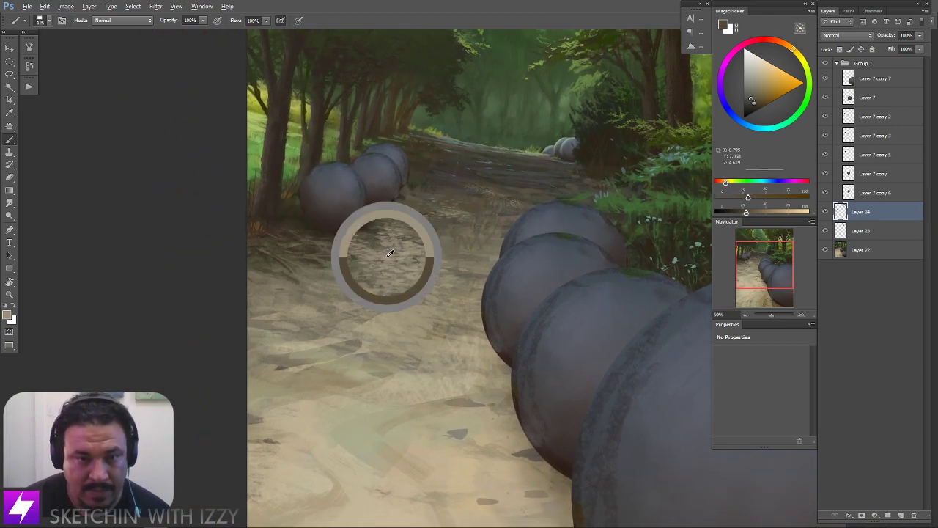
{"action": "left_click", "coordinate": [389, 252], "text": "alt"}
{"action": "key", "text": "bracketright"}
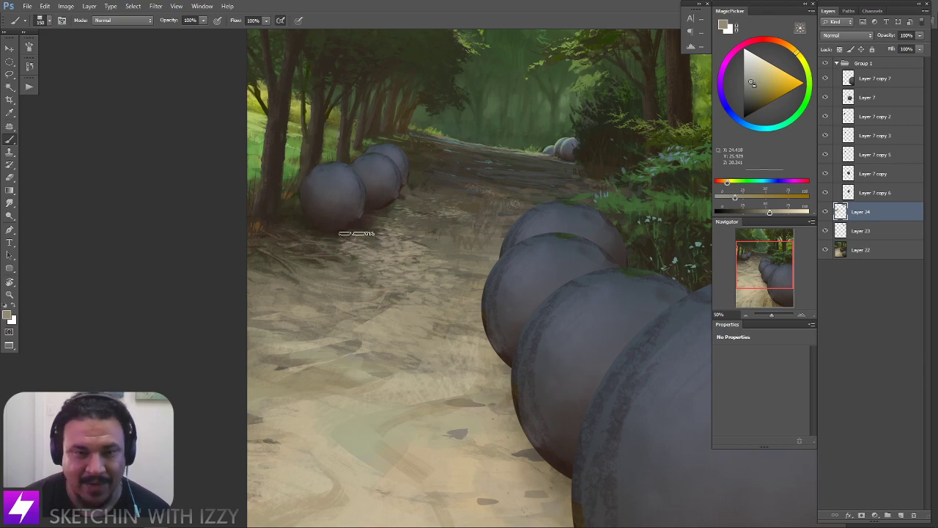
{"action": "key", "text": "r"}
{"action": "left_click_drag", "start_coordinate": [458, 178], "coordinate": [435, 201]}
{"action": "key", "text": "b"}
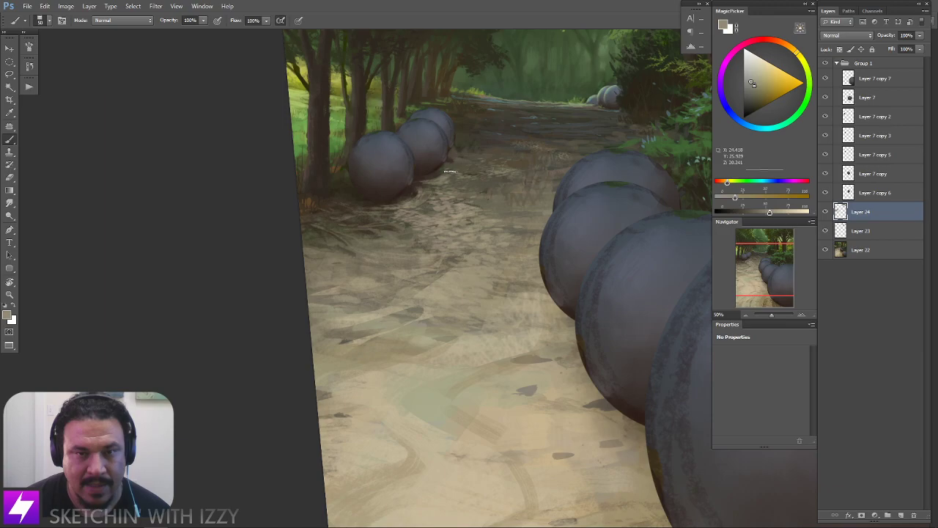
{"action": "left_click", "coordinate": [422, 186], "text": "alt"}
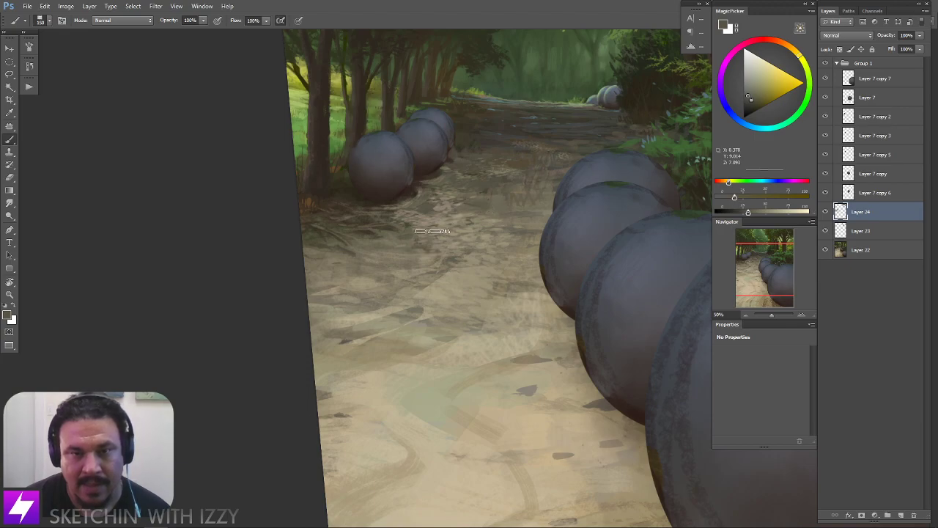
{"action": "left_click_drag", "start_coordinate": [482, 251], "coordinate": [495, 240]}
{"action": "left_click", "coordinate": [480, 217], "text": "alt"}
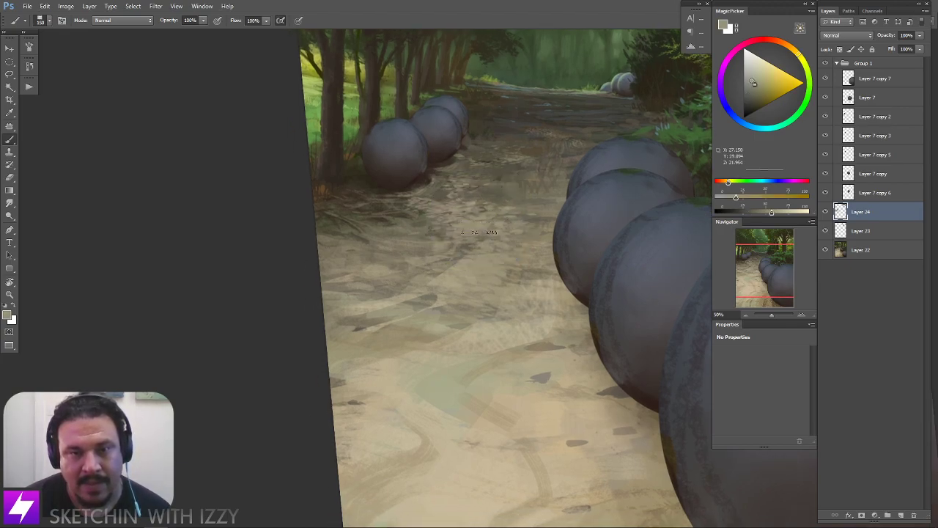
Flip the whole canvas horizontally to check the painting with fresh eyes
{"action": "key", "text": "ctrl+minus"}
{"action": "key", "text": "ctrl+minus"}
{"action": "key", "text": "Escape"}
{"action": "left_click_drag", "start_coordinate": [450, 266], "coordinate": [460, 284]}
{"action": "key", "text": "ctrl+shift+h"}
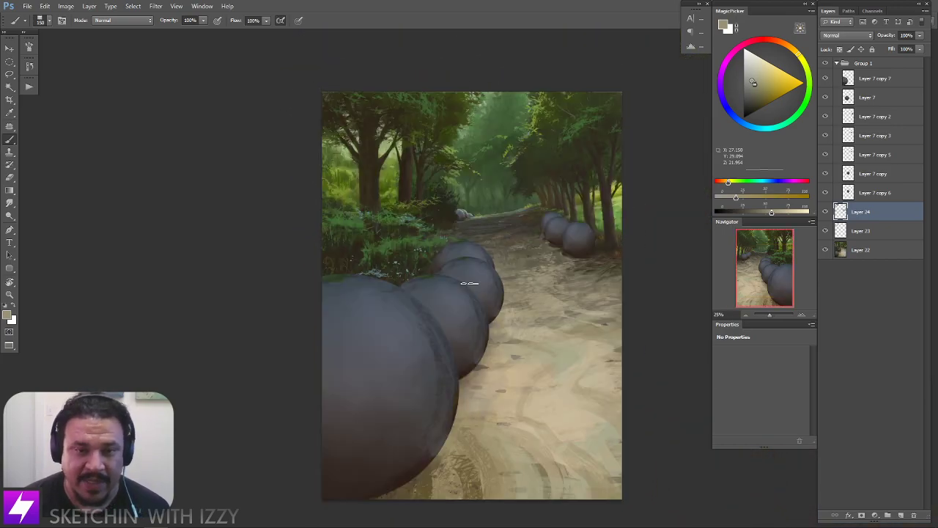
{"action": "scroll", "coordinate": [578, 297], "scroll_direction": "up", "scroll_amount": 2}
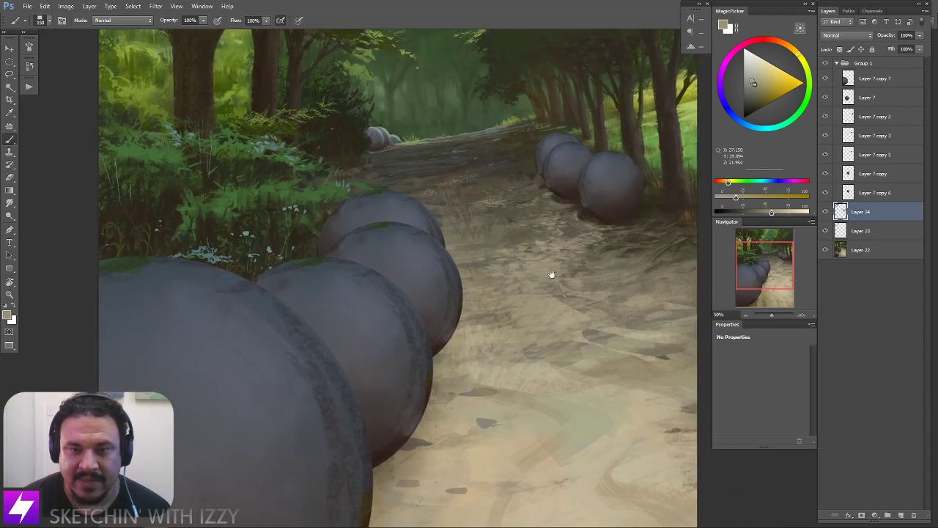
Break up the path between the small and large spheres with sampled dark olive and taupe streaks, ending with a 150 px brush
{"action": "left_click", "coordinate": [521, 249], "text": "alt"}
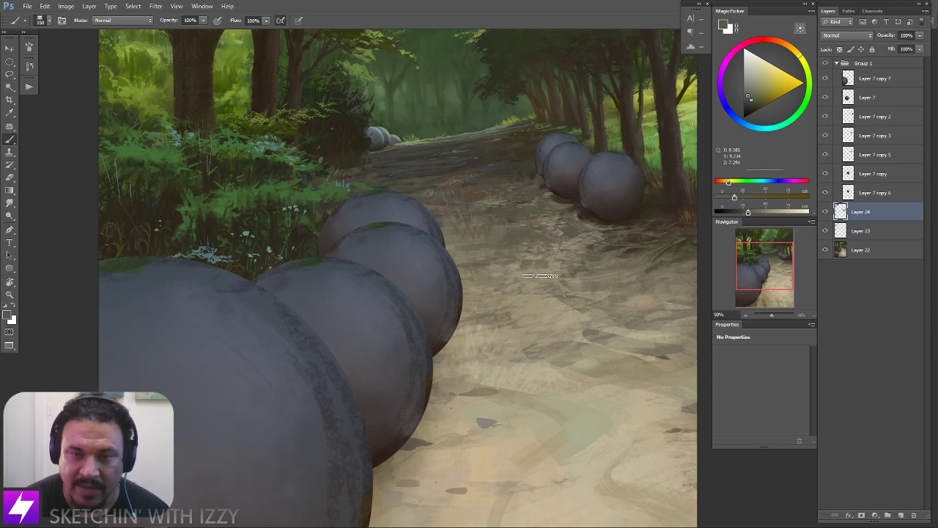
{"action": "key", "text": "["}
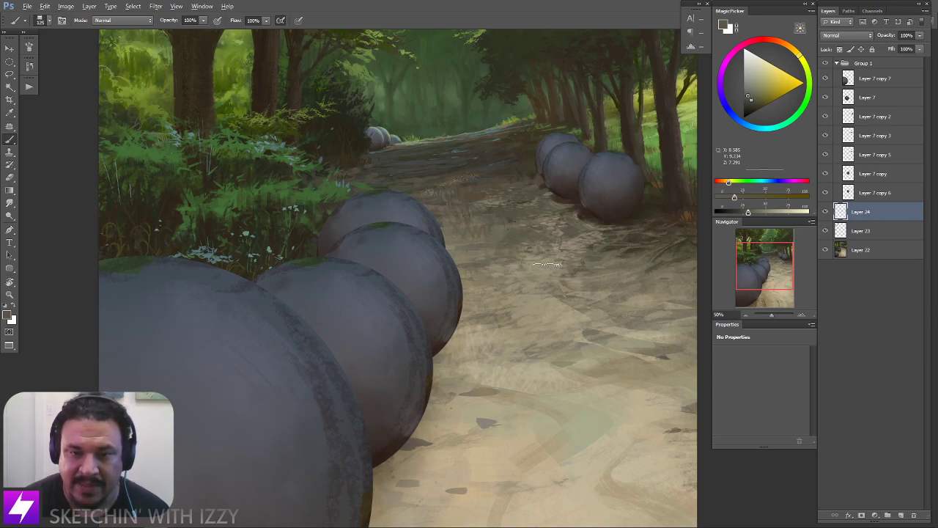
{"action": "left_click", "coordinate": [565, 261], "text": "alt"}
{"action": "key", "text": "bracketleft"}
{"action": "key", "text": "bracketleft"}
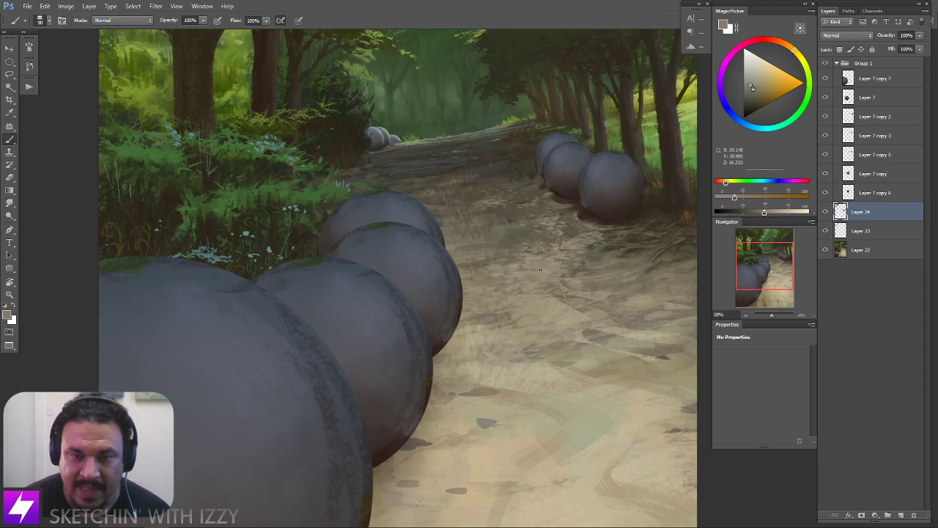
{"action": "key", "text": "bracketright"}
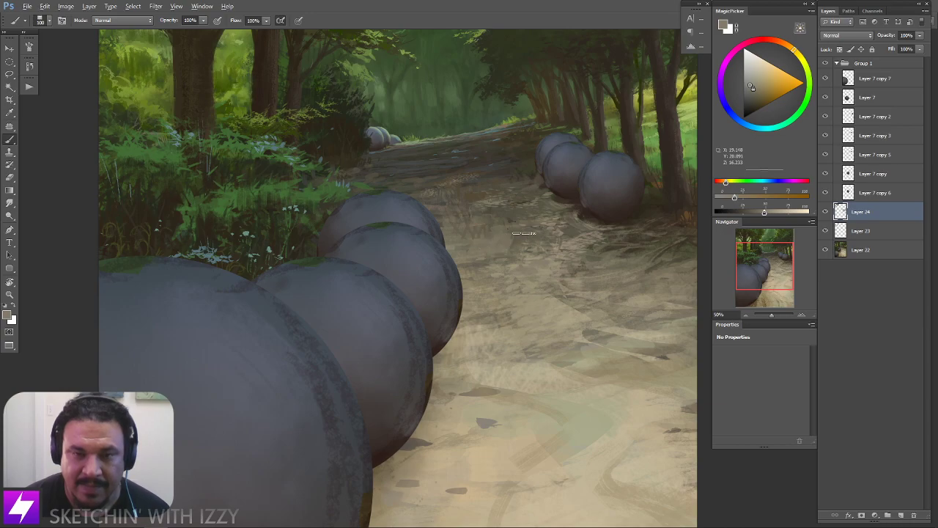
{"action": "left_click_drag", "start_coordinate": [530, 369], "coordinate": [436, 320]}
{"action": "key", "text": "bracketright"}
{"action": "key", "text": "bracketright"}
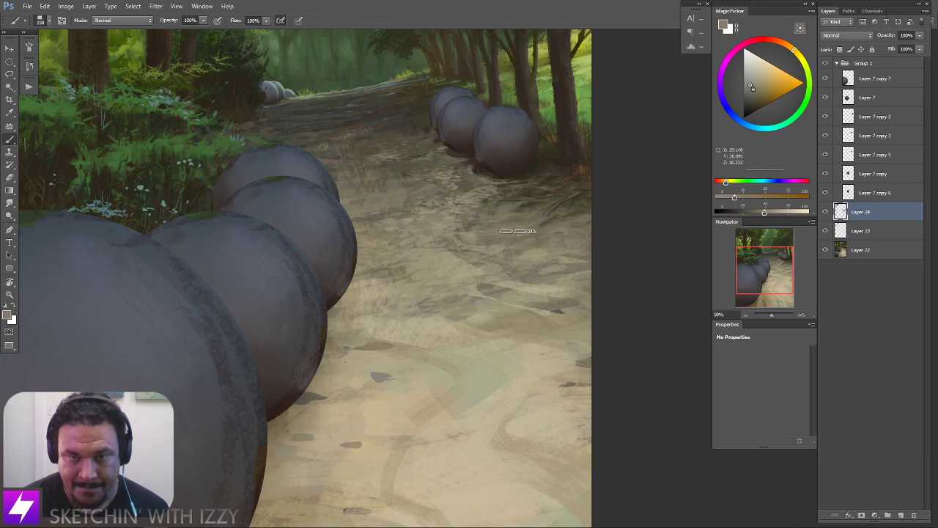
Paint dark brown streaks sampled from the shaded ground across the path below the small spheres, varying the brush up to 200 px
{"action": "key", "text": "ctrl+minus"}
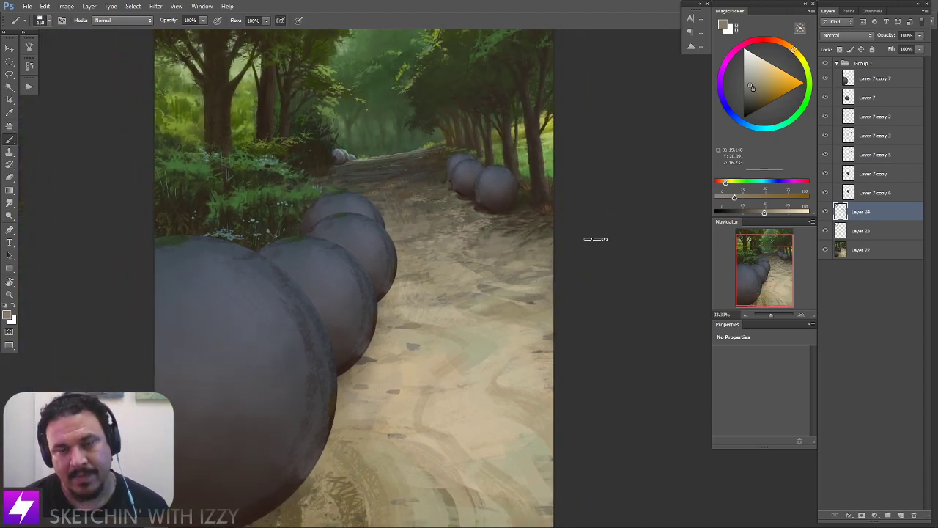
{"action": "key", "text": "ctrl+minus"}
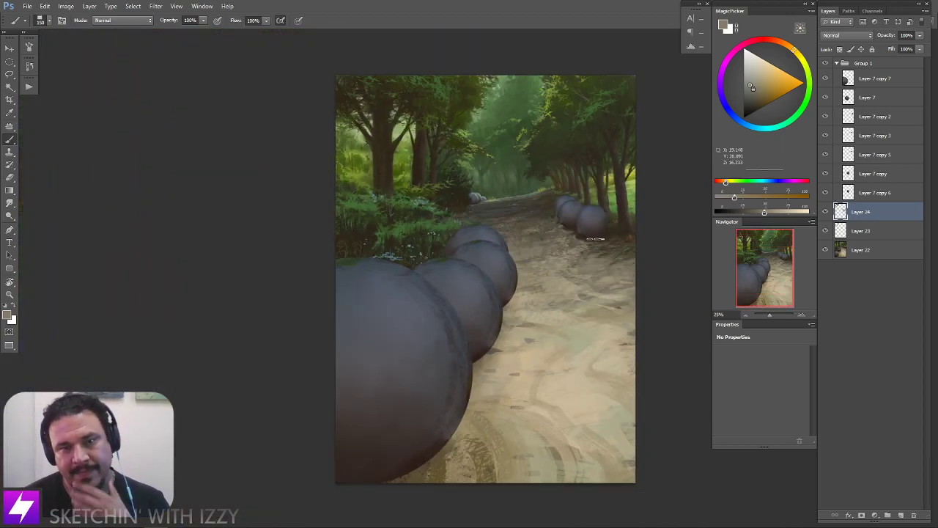
{"action": "left_click_drag", "start_coordinate": [563, 259], "coordinate": [436, 275]}
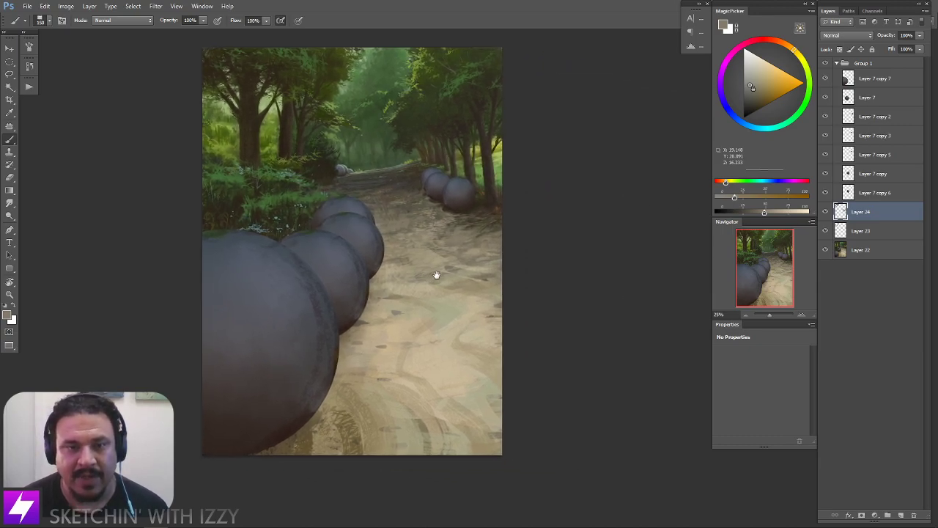
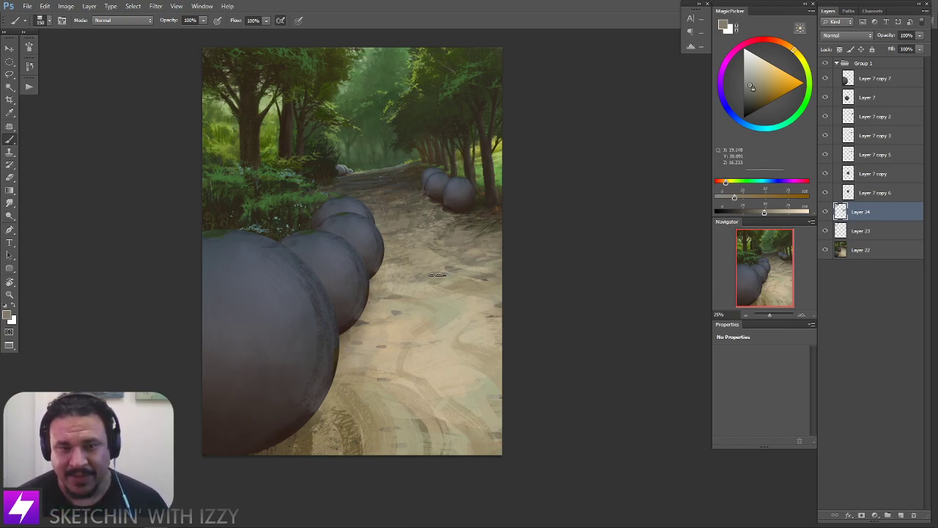
{"action": "key", "text": "r"}
{"action": "left_click_drag", "start_coordinate": [484, 202], "coordinate": [512, 191]}
{"action": "key", "text": "ctrl+plus"}
{"action": "left_click_drag", "start_coordinate": [469, 228], "coordinate": [473, 232]}
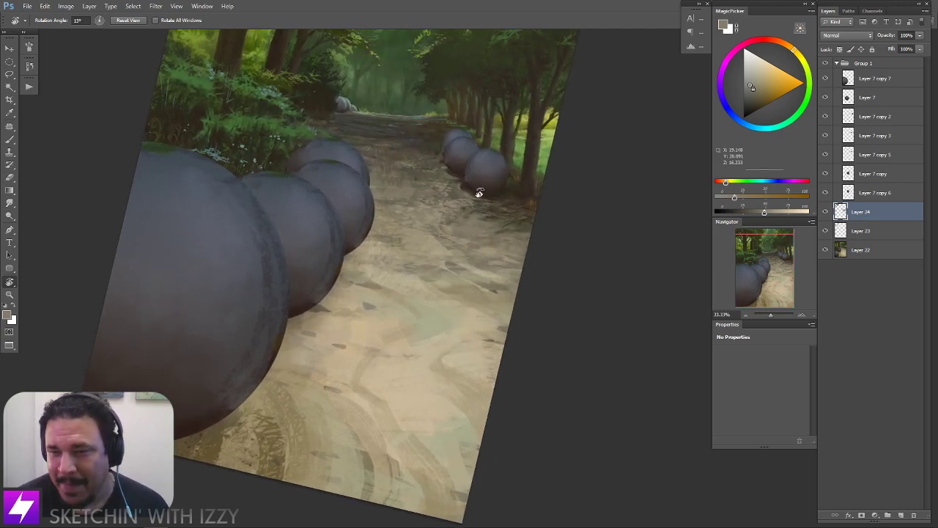
{"action": "key", "text": "b"}
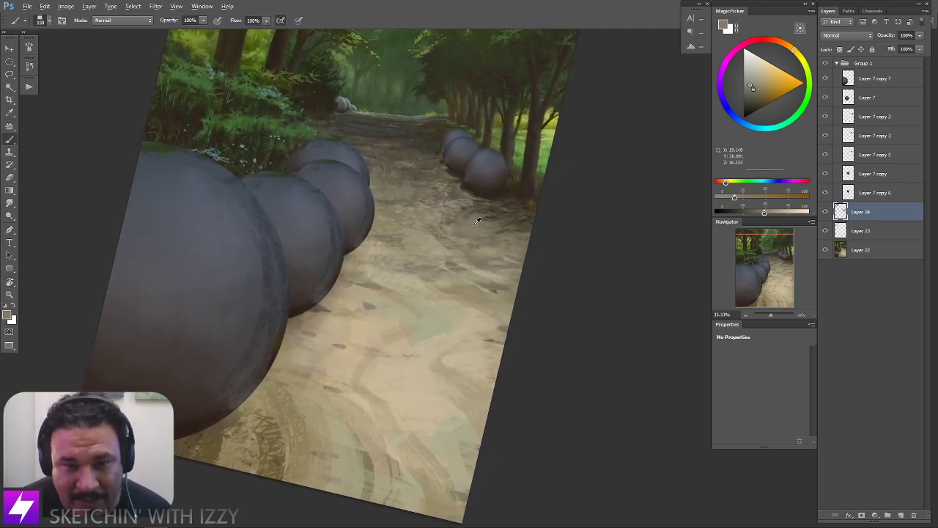
{"action": "left_click", "coordinate": [476, 205], "text": "alt"}
{"action": "key", "text": "bracketright"}
{"action": "key", "text": "bracketright"}
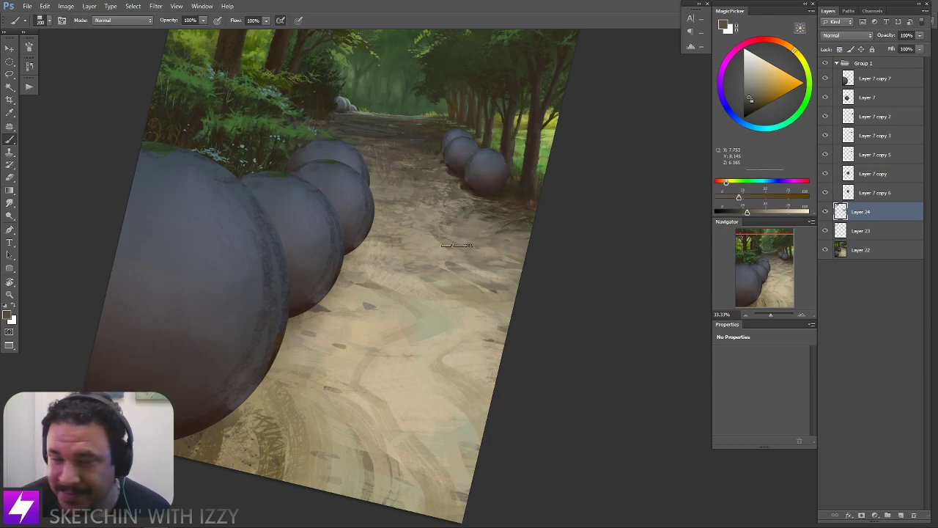
{"action": "key", "text": "bracketleft"}
{"action": "key", "text": "bracketleft"}
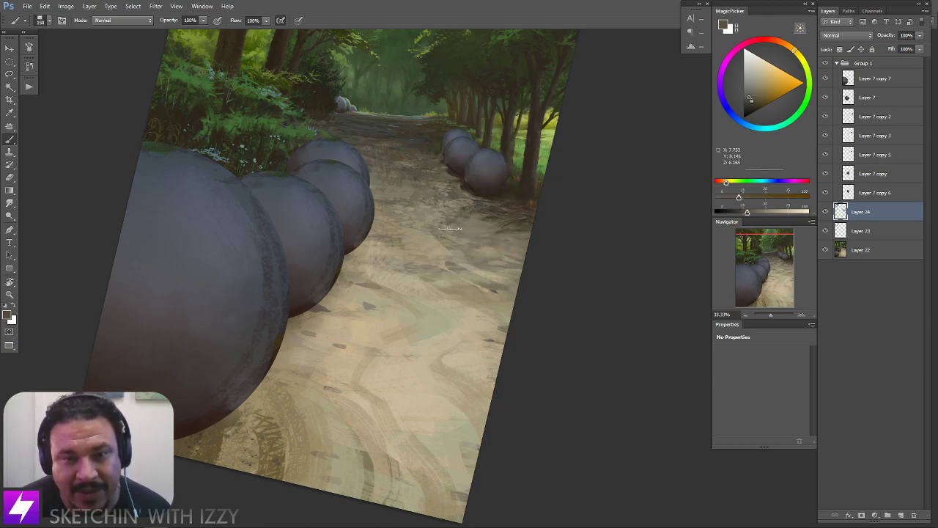
{"action": "key", "text": "bracketleft"}
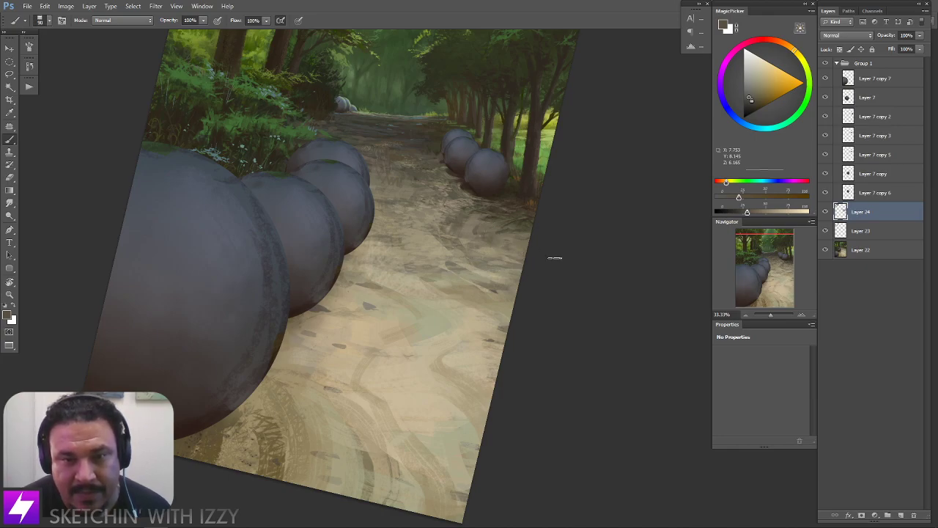
Enlarge the brush to 300 px and paint a dark brown patch at the near edge of the path
{"action": "key", "text": "bracketright"}
{"action": "key", "text": "bracketright"}
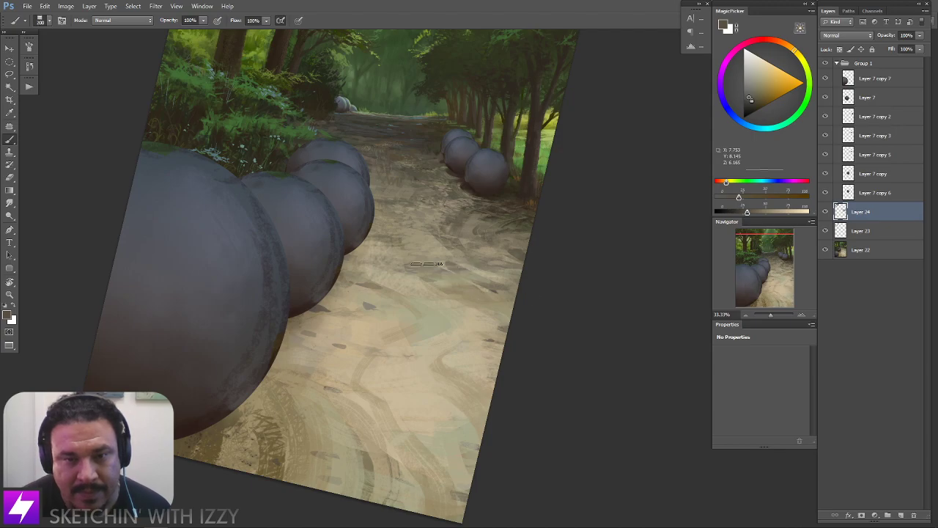
{"action": "mouse_move", "coordinate": [417, 244]}
{"action": "left_mouse_down"}
{"action": "mouse_move", "coordinate": [431, 261]}
{"action": "mouse_move", "coordinate": [425, 274]}
{"action": "mouse_move", "coordinate": [455, 269]}
{"action": "left_mouse_up"}
{"action": "key", "text": "bracketright"}
{"action": "key", "text": "bracketright"}
{"action": "key", "text": "bracketright"}
{"action": "left_click_drag", "start_coordinate": [363, 390], "coordinate": [337, 467]}
{"action": "left_click_drag", "start_coordinate": [377, 408], "coordinate": [362, 448]}
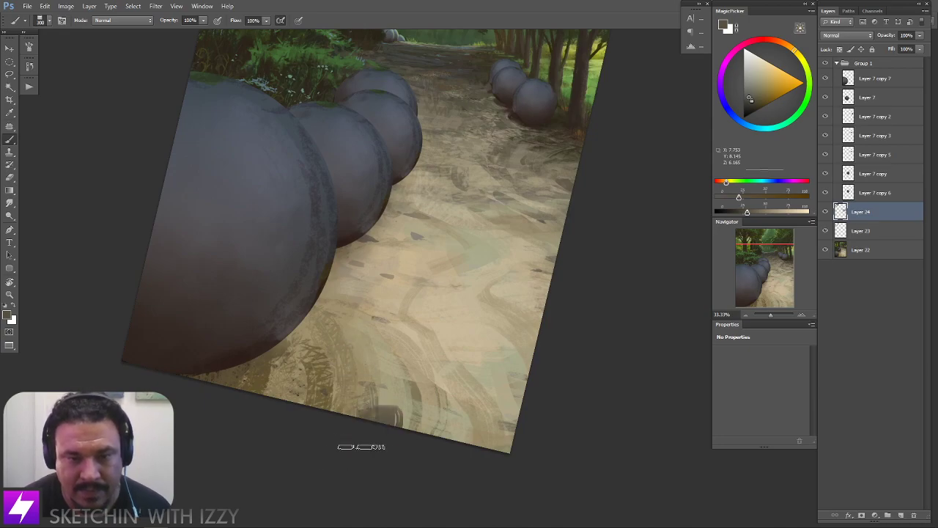
Undo the last stroke and refine the middle of the path with smaller strokes in dark brown and a sampled light sage-grey
{"action": "key", "text": "Escape"}
{"action": "left_click_drag", "start_coordinate": [499, 378], "coordinate": [494, 364]}
{"action": "left_click_drag", "start_coordinate": [550, 316], "coordinate": [560, 318]}
{"action": "key", "text": "ctrl+z"}
{"action": "key", "text": "bracketleft"}
{"action": "key", "text": "bracketleft"}
{"action": "key", "text": "bracketleft"}
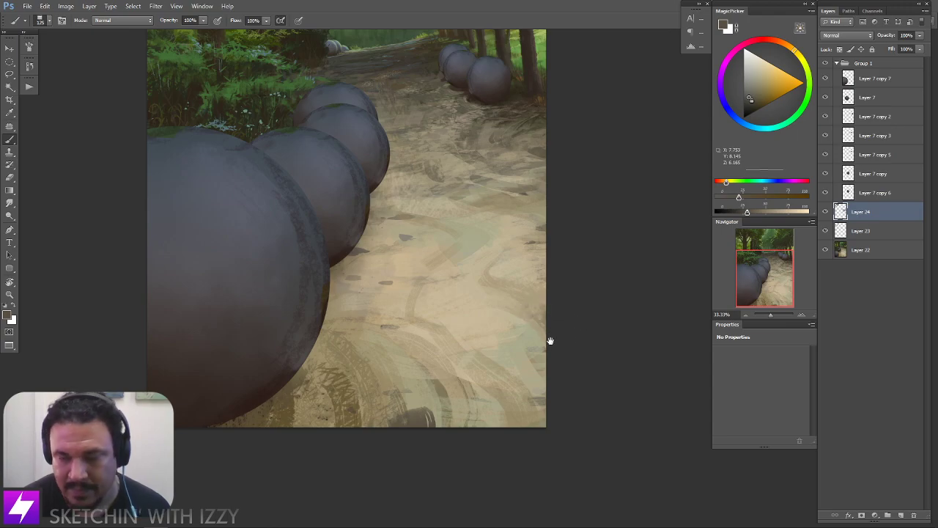
{"action": "left_click_drag", "start_coordinate": [525, 278], "coordinate": [525, 303]}
{"action": "left_click_drag", "start_coordinate": [525, 248], "coordinate": [527, 260]}
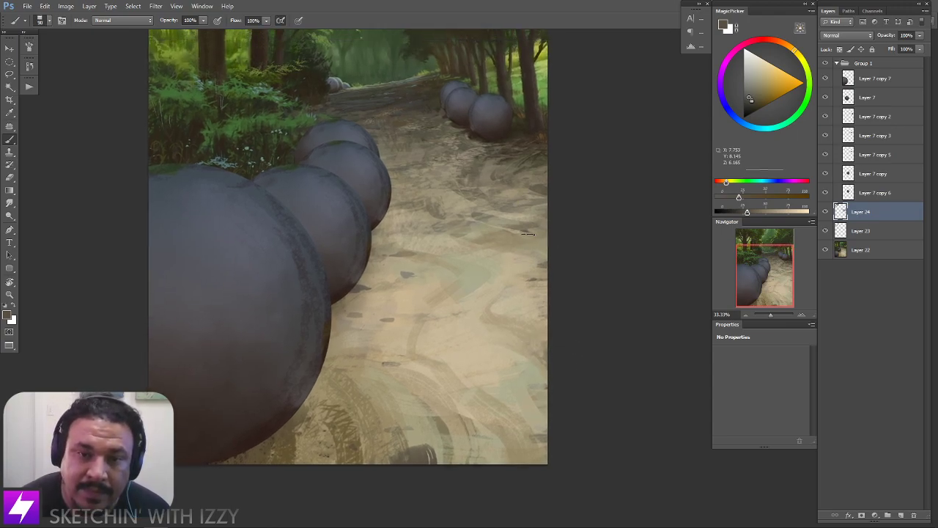
{"action": "left_click", "coordinate": [480, 267], "text": "alt"}
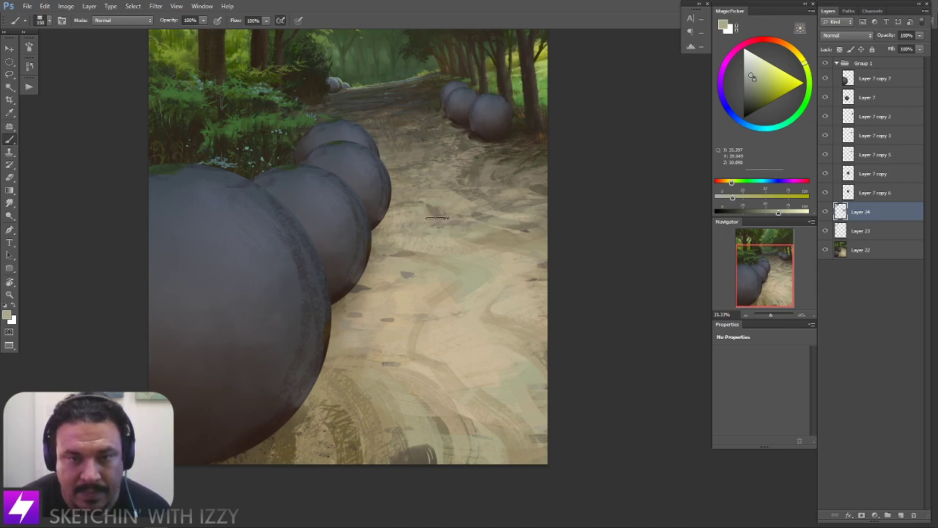
Add fine dark accents on the ground around the small spheres in a sampled blackish brown, with a brush of about 45 px
{"action": "scroll", "coordinate": [516, 191], "scroll_direction": "down", "scroll_amount": 2}
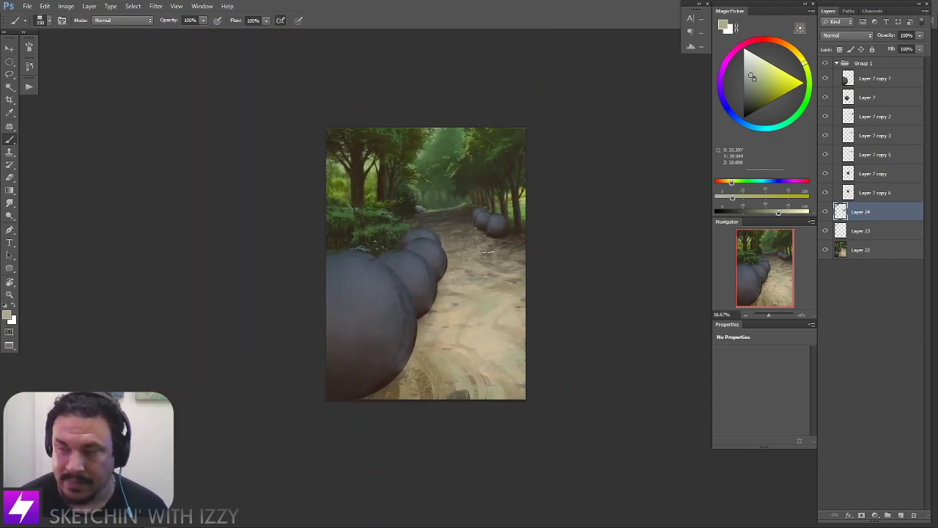
{"action": "scroll", "coordinate": [486, 253], "scroll_direction": "up", "scroll_amount": 2}
{"action": "key", "text": "r"}
{"action": "left_click_drag", "start_coordinate": [477, 220], "coordinate": [524, 210]}
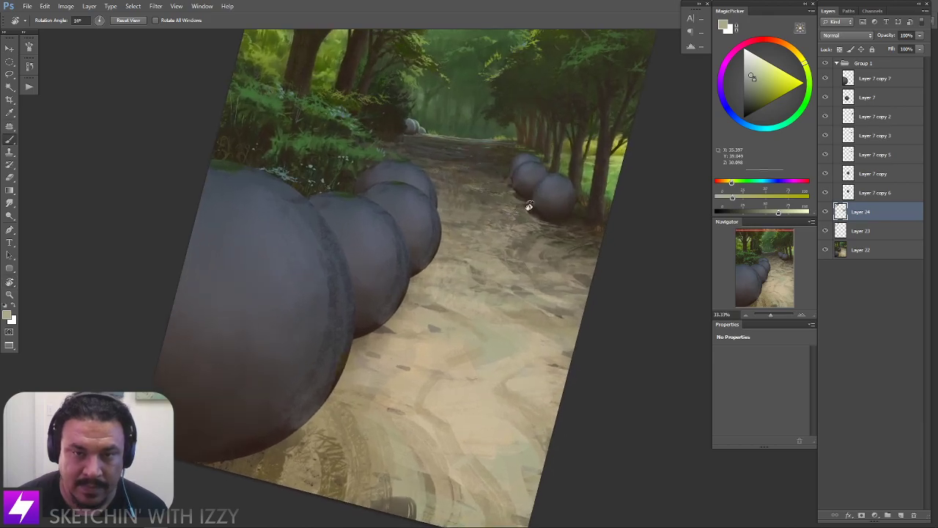
{"action": "key", "text": "b"}
{"action": "left_click", "coordinate": [525, 194], "text": "alt"}
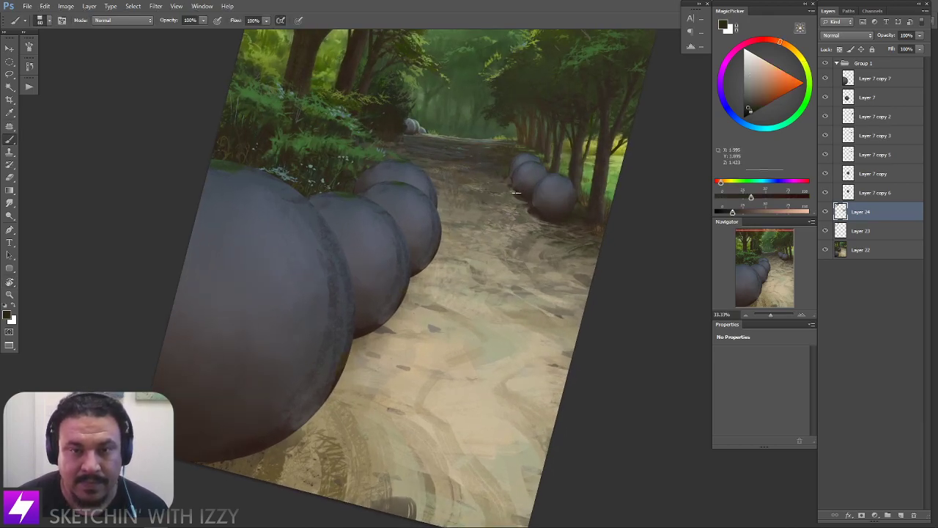
{"action": "key", "text": "r"}
{"action": "left_click_drag", "start_coordinate": [570, 180], "coordinate": [561, 161]}
{"action": "key", "text": "b"}
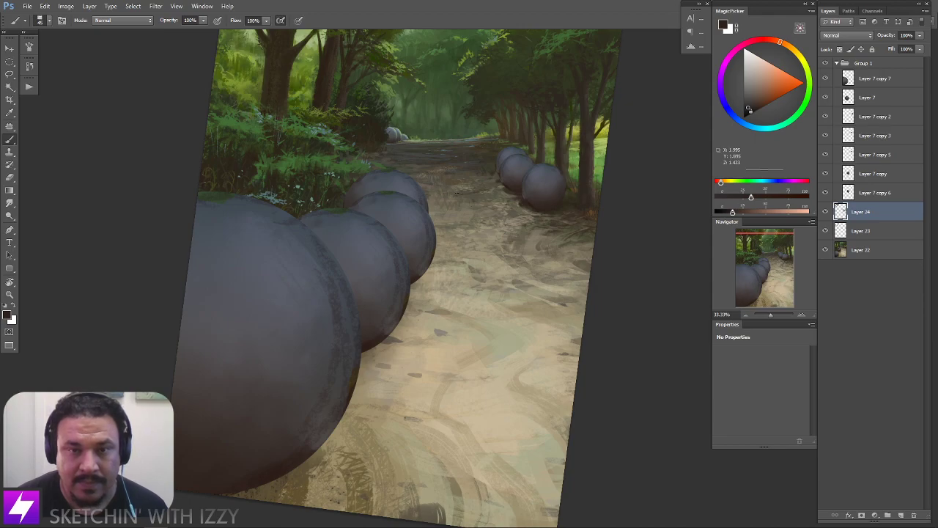
{"action": "left_click_drag", "start_coordinate": [520, 220], "coordinate": [528, 215]}
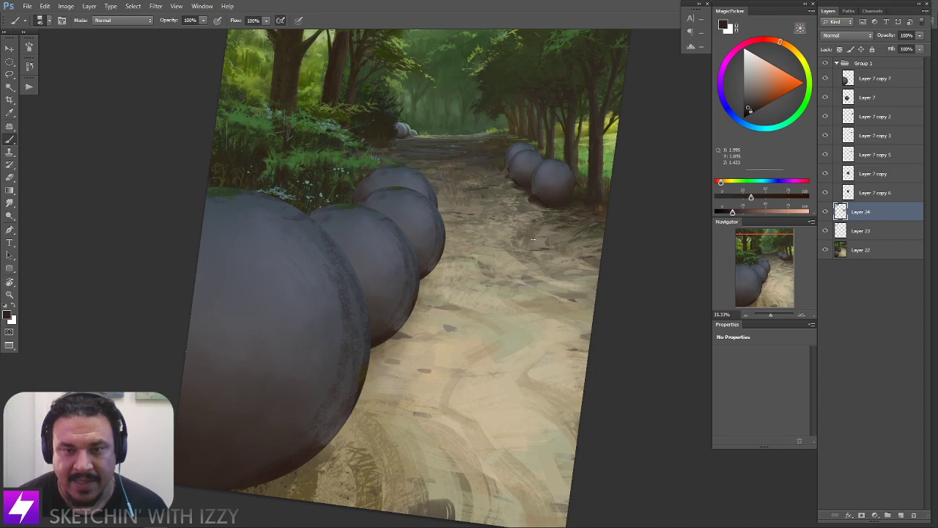
Sample a dark olive-brown from the far path, add an empty layer above Layer 24 and enlarge the brush to 150 px
{"action": "key", "text": "Escape"}
{"action": "mouse_move", "coordinate": [531, 242]}
{"action": "left_mouse_down"}
{"action": "mouse_move", "coordinate": [520, 252]}
{"action": "mouse_move", "coordinate": [530, 266]}
{"action": "left_mouse_up"}
{"action": "left_click", "coordinate": [448, 168], "text": "alt"}
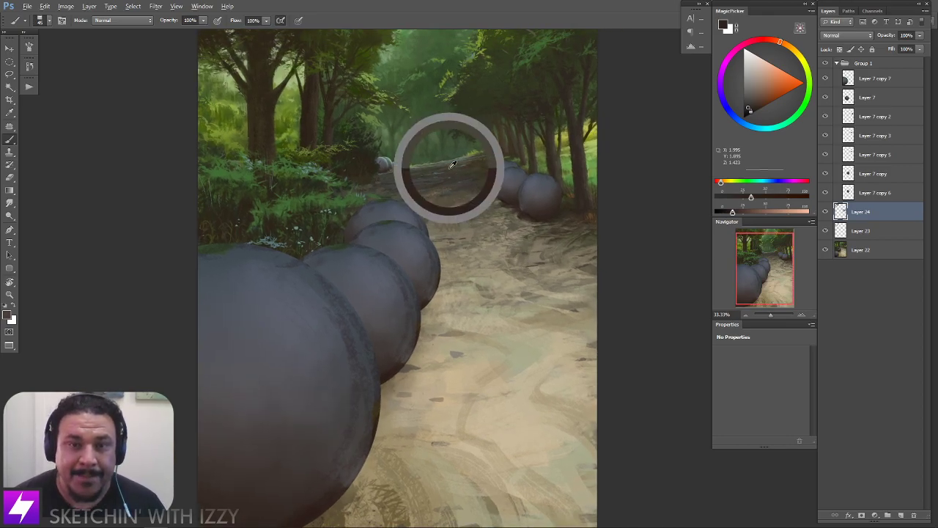
{"action": "key", "text": "ctrl+shift+alt+n"}
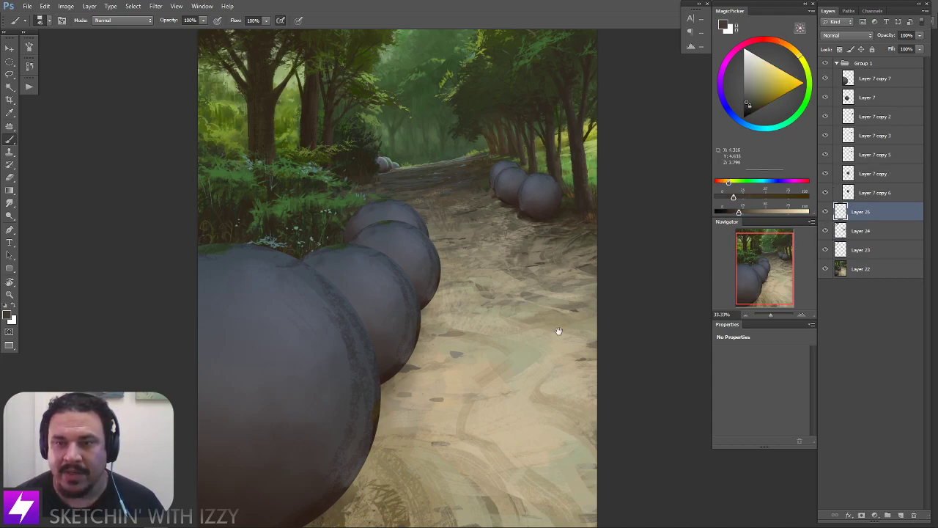
{"action": "left_click_drag", "start_coordinate": [561, 329], "coordinate": [542, 329]}
{"action": "key", "text": "ctrl+minus"}
{"action": "left_click_drag", "start_coordinate": [469, 323], "coordinate": [532, 327]}
{"action": "left_click_drag", "start_coordinate": [593, 302], "coordinate": [518, 317]}
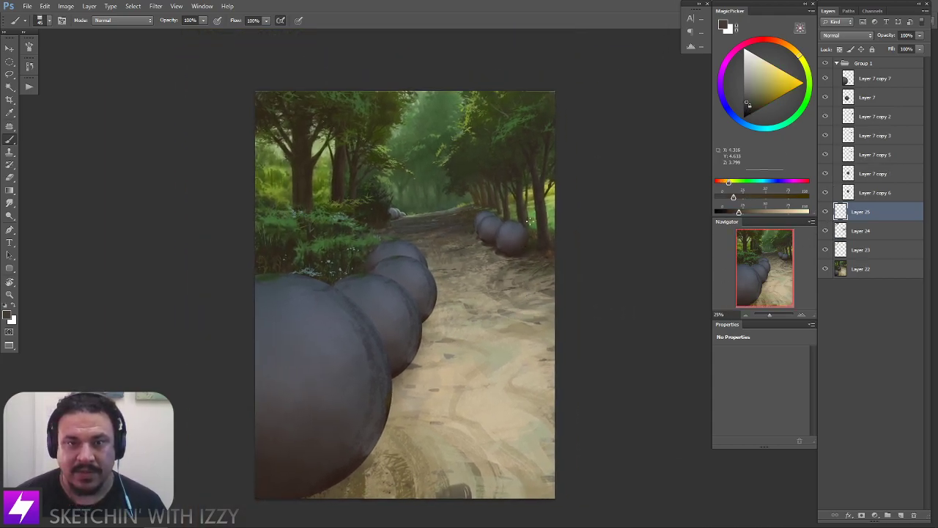
{"action": "scroll", "coordinate": [532, 261], "scroll_direction": "up", "scroll_amount": 1}
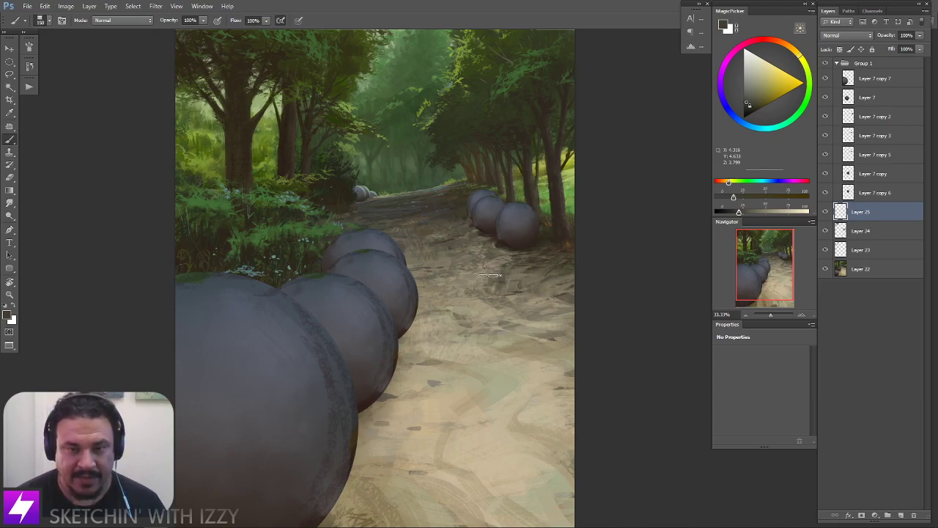
Choose a soft textured brush preset, enlarge it to 250 px and paint a dark olive-brown shadow across the middle of the path
{"action": "right_click", "coordinate": [238, 257]}
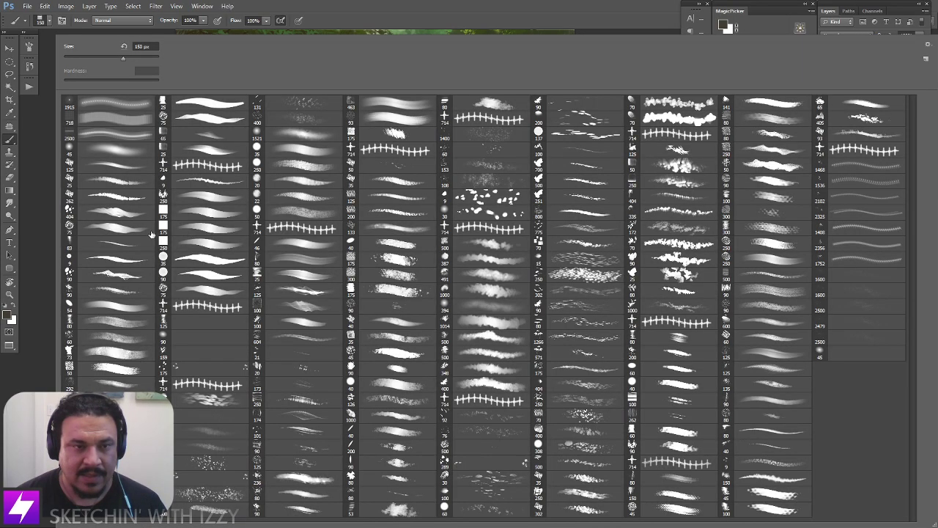
{"action": "left_click", "coordinate": [116, 322]}
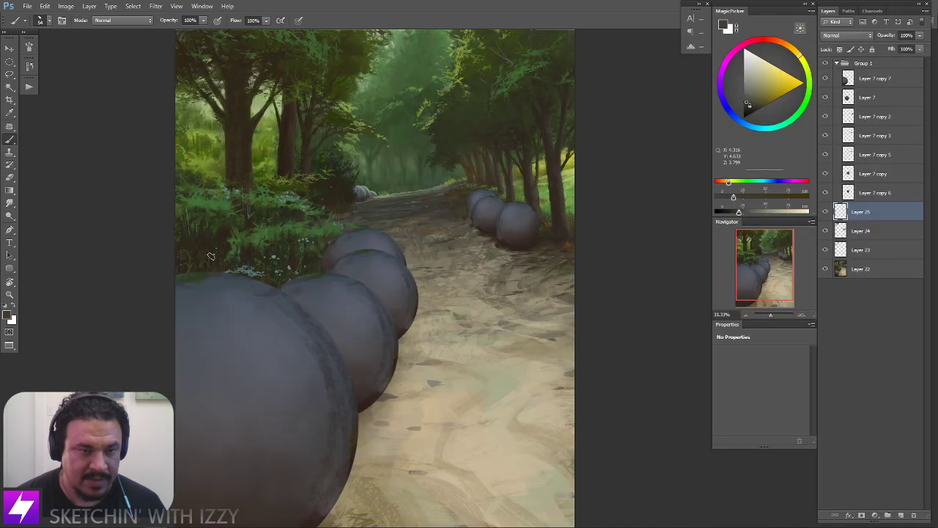
{"action": "key", "text": "bracketright"}
{"action": "key", "text": "bracketright"}
{"action": "key", "text": "bracketright"}
{"action": "key", "text": "bracketright"}
{"action": "key", "text": "bracketright"}
{"action": "key", "text": "bracketright"}
{"action": "key", "text": "bracketright"}
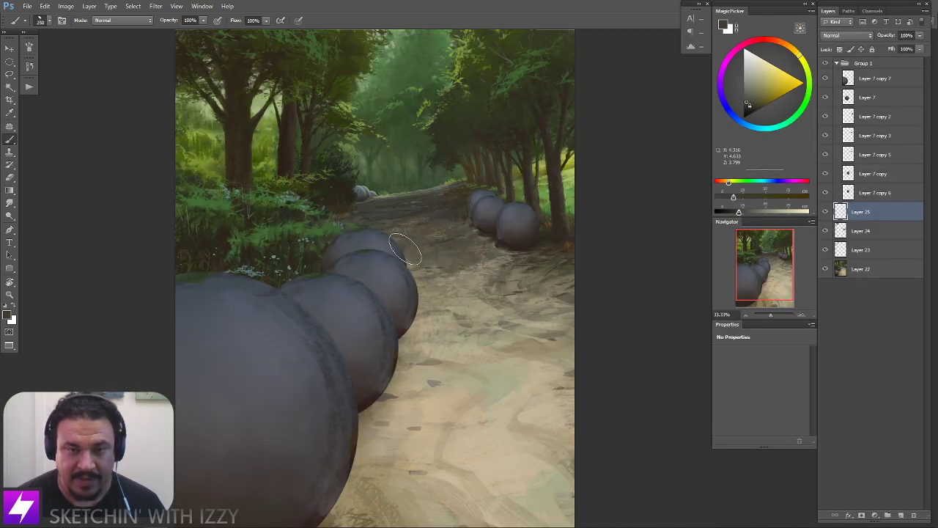
{"action": "mouse_move", "coordinate": [481, 253]}
{"action": "left_mouse_down"}
{"action": "mouse_move", "coordinate": [458, 270]}
{"action": "mouse_move", "coordinate": [502, 271]}
{"action": "mouse_move", "coordinate": [465, 238]}
{"action": "mouse_move", "coordinate": [523, 269]}
{"action": "mouse_move", "coordinate": [460, 296]}
{"action": "mouse_move", "coordinate": [574, 274]}
{"action": "mouse_move", "coordinate": [471, 324]}
{"action": "mouse_move", "coordinate": [584, 306]}
{"action": "mouse_move", "coordinate": [523, 351]}
{"action": "mouse_move", "coordinate": [461, 305]}
{"action": "mouse_move", "coordinate": [445, 276]}
{"action": "mouse_move", "coordinate": [418, 269]}
{"action": "mouse_move", "coordinate": [425, 327]}
{"action": "mouse_move", "coordinate": [561, 326]}
{"action": "left_mouse_up"}
Erase parts of the new shadow's near edge with a textured eraser so it breaks up into the sunlit ground
{"action": "key", "text": "e"}
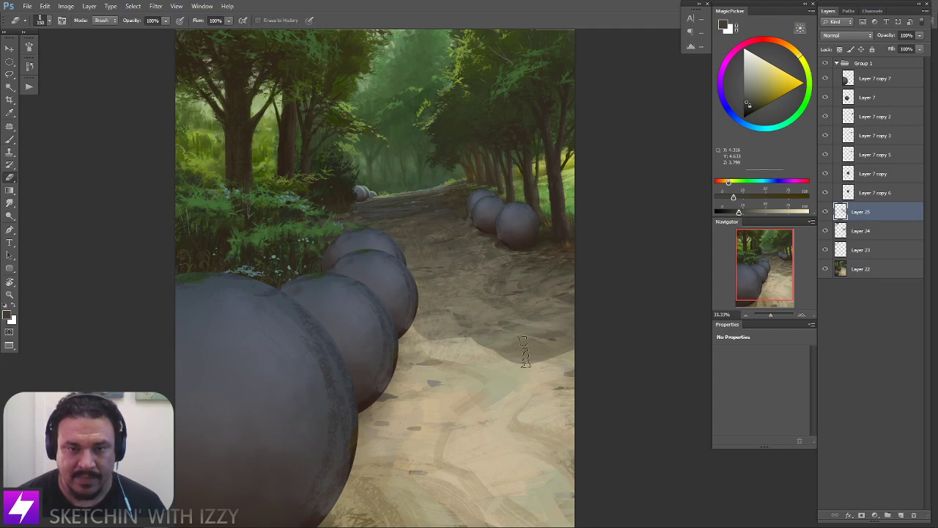
{"action": "mouse_move", "coordinate": [515, 357]}
{"action": "left_mouse_down"}
{"action": "mouse_move", "coordinate": [569, 324]}
{"action": "mouse_move", "coordinate": [581, 353]}
{"action": "mouse_move", "coordinate": [498, 349]}
{"action": "mouse_move", "coordinate": [476, 360]}
{"action": "mouse_move", "coordinate": [437, 327]}
{"action": "mouse_move", "coordinate": [396, 331]}
{"action": "mouse_move", "coordinate": [403, 272]}
{"action": "mouse_move", "coordinate": [400, 282]}
{"action": "mouse_move", "coordinate": [388, 270]}
{"action": "mouse_move", "coordinate": [420, 259]}
{"action": "left_mouse_up"}
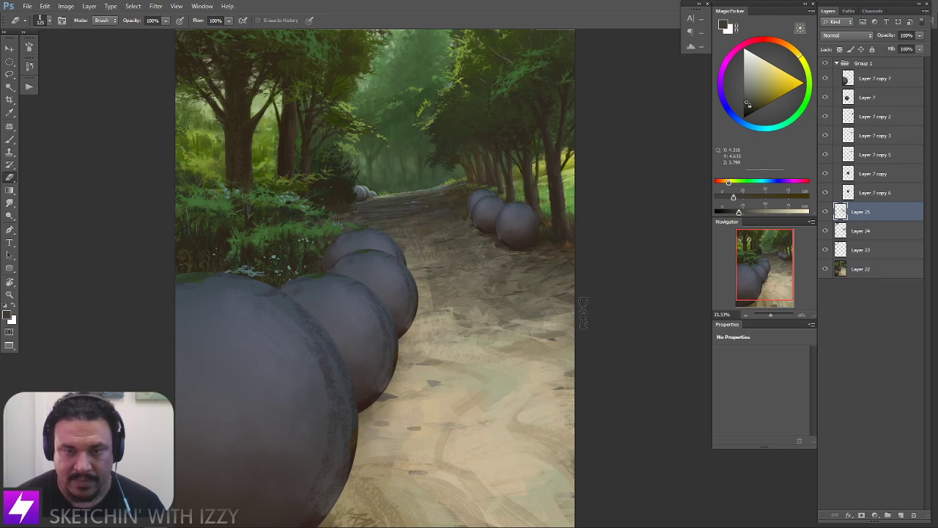
{"action": "left_click_drag", "start_coordinate": [576, 323], "coordinate": [439, 355]}
Thin out the dark tone along the middle of the path with an eraser of about 175 to 200 px
{"action": "key", "text": "]"}
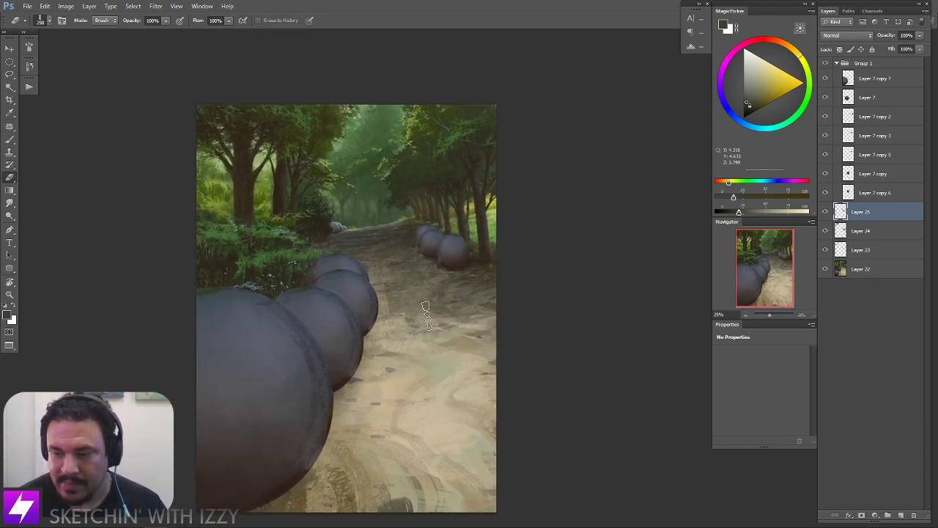
{"action": "key", "text": "F2"}
{"action": "left_click_drag", "start_coordinate": [433, 330], "coordinate": [488, 317]}
{"action": "left_click_drag", "start_coordinate": [354, 299], "coordinate": [441, 288]}
{"action": "key", "text": "ctrl+plus"}
{"action": "mouse_move", "coordinate": [391, 304]}
{"action": "left_mouse_down"}
{"action": "mouse_move", "coordinate": [405, 303]}
{"action": "mouse_move", "coordinate": [406, 313]}
{"action": "left_mouse_up"}
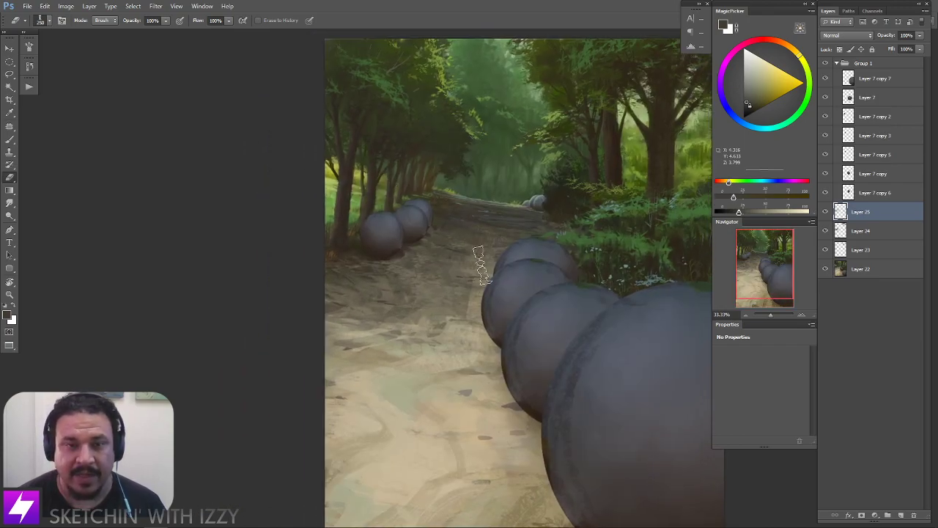
{"action": "key", "text": "["}
{"action": "key", "text": "["}
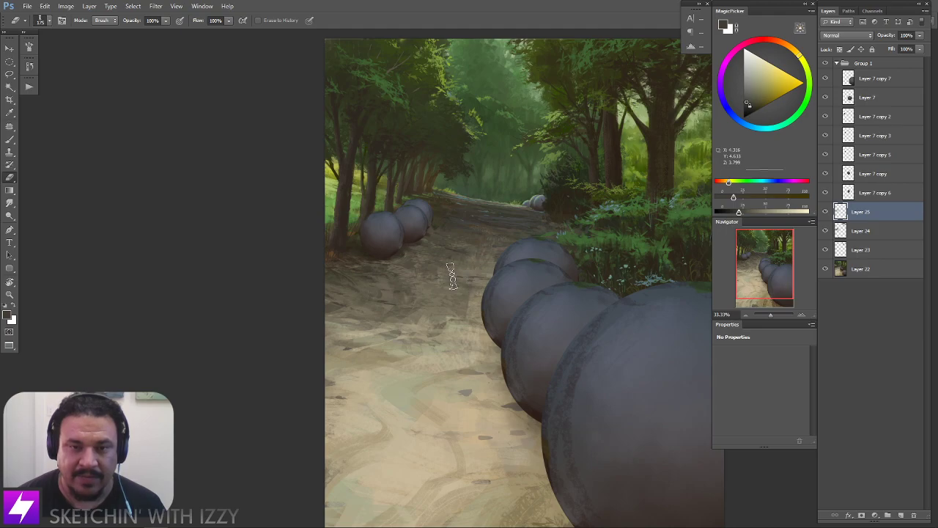
{"action": "key", "text": "]"}
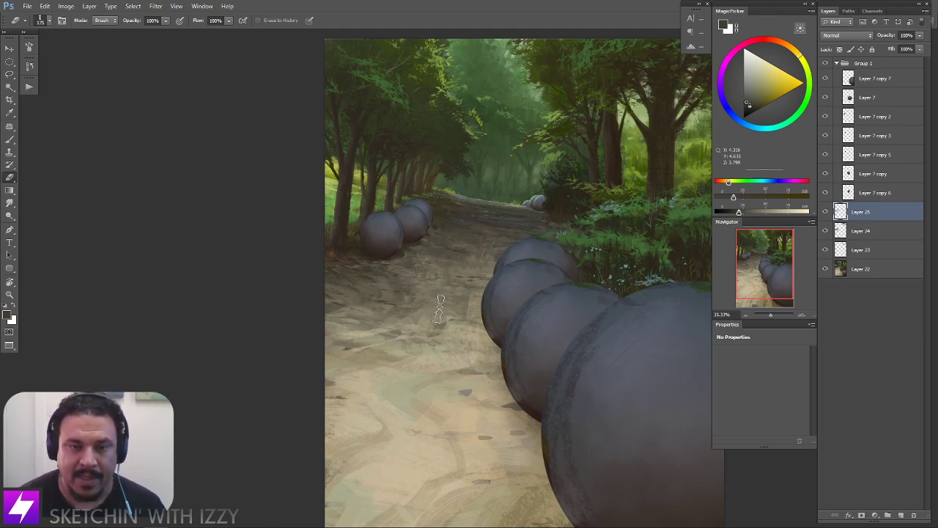
{"action": "key", "text": "bracketright"}
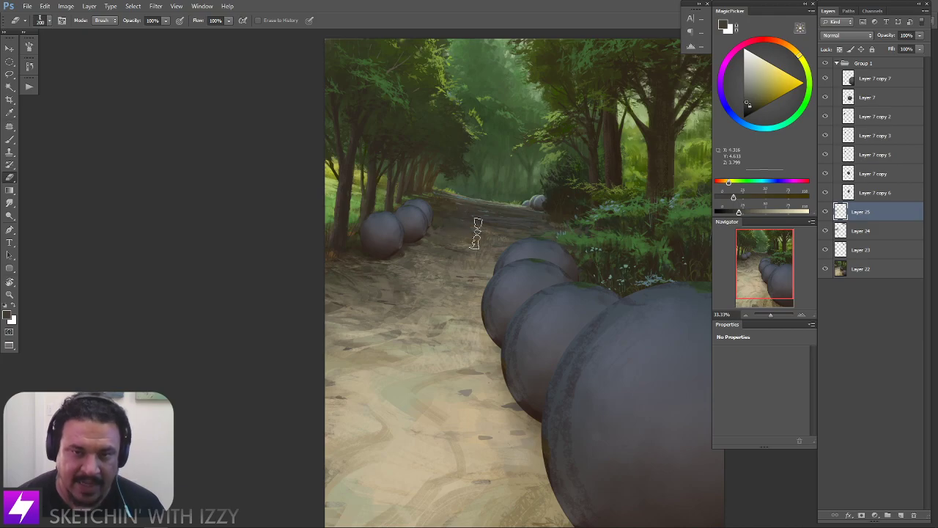
{"action": "left_click_drag", "start_coordinate": [372, 342], "coordinate": [385, 328]}
Glaze loose dark strokes over the sunlit near part of the path and soften them with a 300 px eraser
{"action": "key", "text": "r"}
{"action": "mouse_move", "coordinate": [522, 302]}
{"action": "left_mouse_down"}
{"action": "mouse_move", "coordinate": [526, 288]}
{"action": "mouse_move", "coordinate": [444, 271]}
{"action": "mouse_move", "coordinate": [515, 305]}
{"action": "left_mouse_up"}
{"action": "key", "text": "b"}
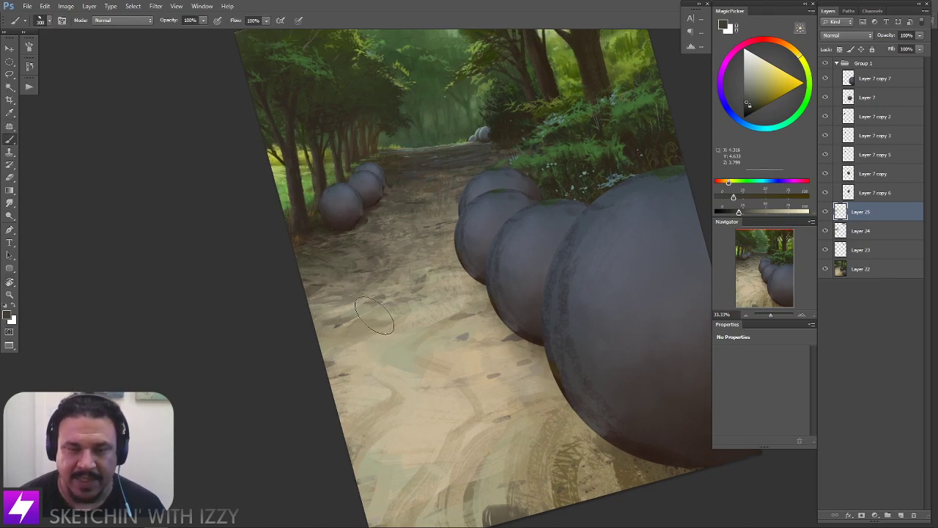
{"action": "key", "text": "]"}
{"action": "mouse_move", "coordinate": [389, 326]}
{"action": "left_mouse_down"}
{"action": "mouse_move", "coordinate": [348, 352]}
{"action": "mouse_move", "coordinate": [320, 360]}
{"action": "left_mouse_up"}
{"action": "mouse_move", "coordinate": [388, 360]}
{"action": "left_mouse_down"}
{"action": "mouse_move", "coordinate": [342, 393]}
{"action": "mouse_move", "coordinate": [410, 383]}
{"action": "mouse_move", "coordinate": [416, 372]}
{"action": "mouse_move", "coordinate": [414, 384]}
{"action": "mouse_move", "coordinate": [411, 308]}
{"action": "mouse_move", "coordinate": [392, 296]}
{"action": "mouse_move", "coordinate": [342, 318]}
{"action": "mouse_move", "coordinate": [327, 314]}
{"action": "mouse_move", "coordinate": [404, 332]}
{"action": "mouse_move", "coordinate": [438, 355]}
{"action": "left_mouse_up"}
{"action": "key", "text": "s"}
{"action": "key", "text": "e"}
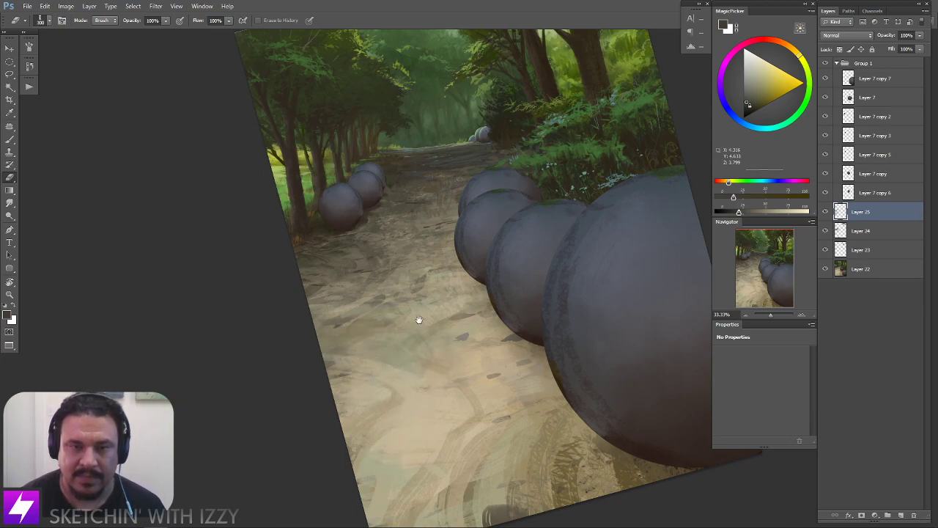
Compare the whole painting with and without Layer 25, viewing it both mirrored and unmirrored
{"action": "left_click_drag", "start_coordinate": [438, 254], "coordinate": [448, 298]}
{"action": "key", "text": "Escape"}
{"action": "key", "text": "ctrl+minus"}
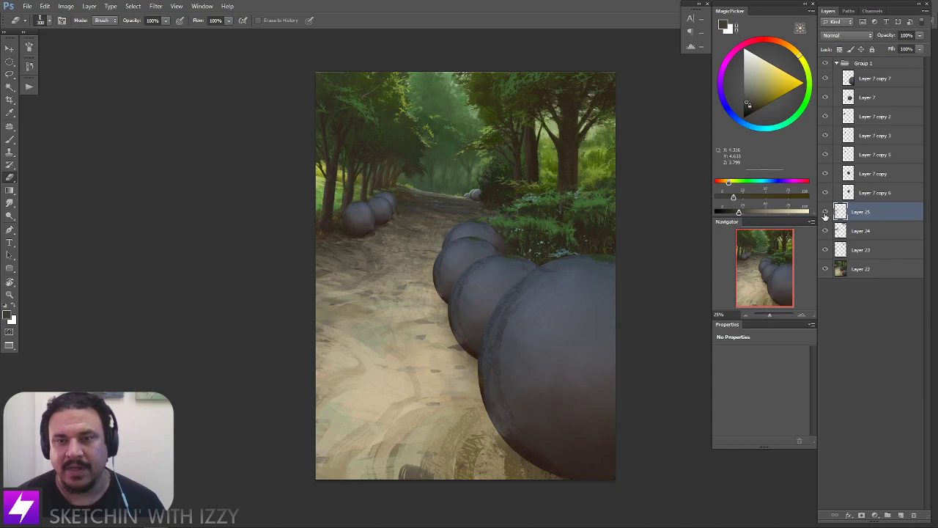
{"action": "left_click", "coordinate": [825, 212]}
{"action": "left_click", "coordinate": [826, 211]}
{"action": "left_click", "coordinate": [825, 211]}
{"action": "key", "text": "ctrl+minus"}
{"action": "key", "text": "ctrl+minus"}
{"action": "left_click", "coordinate": [825, 214]}
{"action": "left_click", "coordinate": [825, 214]}
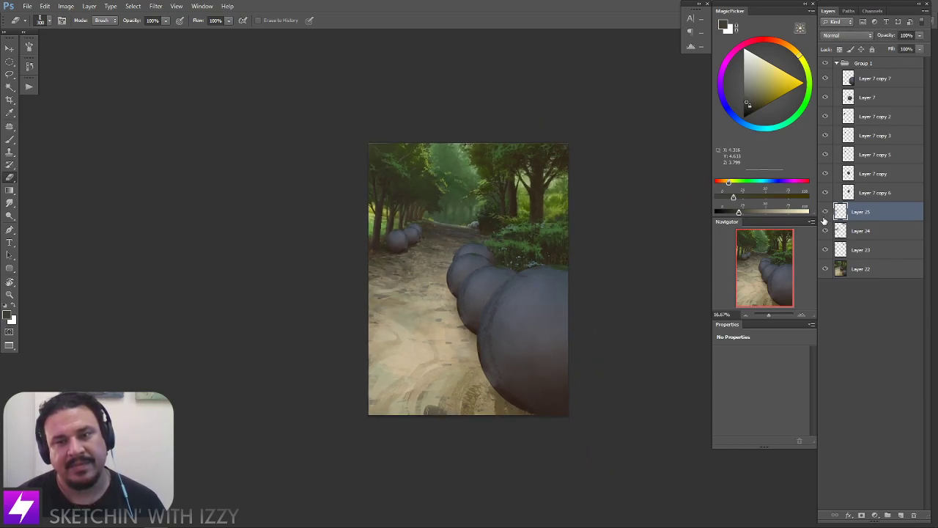
{"action": "left_click", "coordinate": [825, 214]}
{"action": "left_click", "coordinate": [824, 218]}
{"action": "left_click", "coordinate": [825, 219]}
{"action": "left_click", "coordinate": [825, 220]}
{"action": "key", "text": "ctrl+shift+h"}
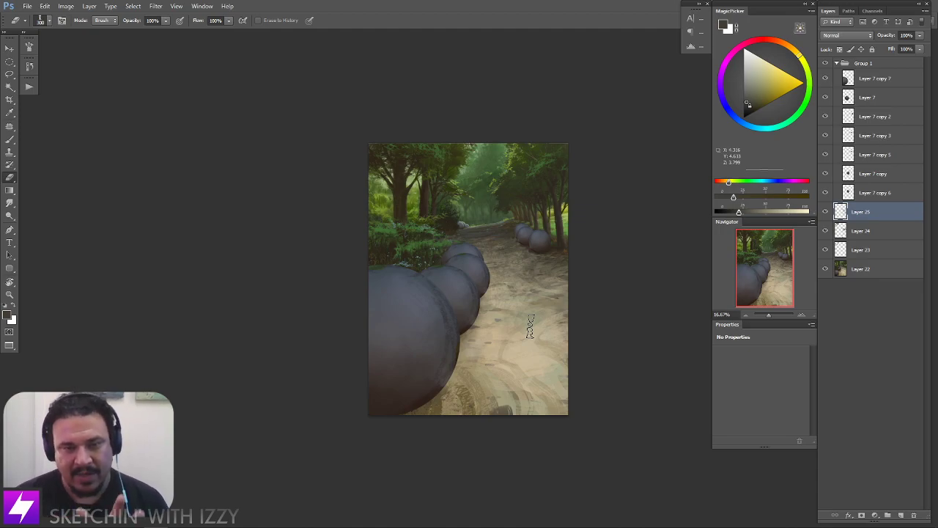
Scale the large foreground sphere on Layer 7 copy 7 down slightly and shift it toward the painting's left edge
{"action": "key", "text": "ctrl+plus"}
{"action": "left_click_drag", "start_coordinate": [488, 335], "coordinate": [526, 335]}
{"action": "left_click", "coordinate": [852, 79]}
{"action": "key", "text": "ctrl+t"}
{"action": "left_click_drag", "start_coordinate": [482, 223], "coordinate": [472, 232]}
{"action": "key", "text": "Return"}
{"action": "key", "text": "e"}
{"action": "left_click_drag", "start_coordinate": [473, 326], "coordinate": [475, 333]}
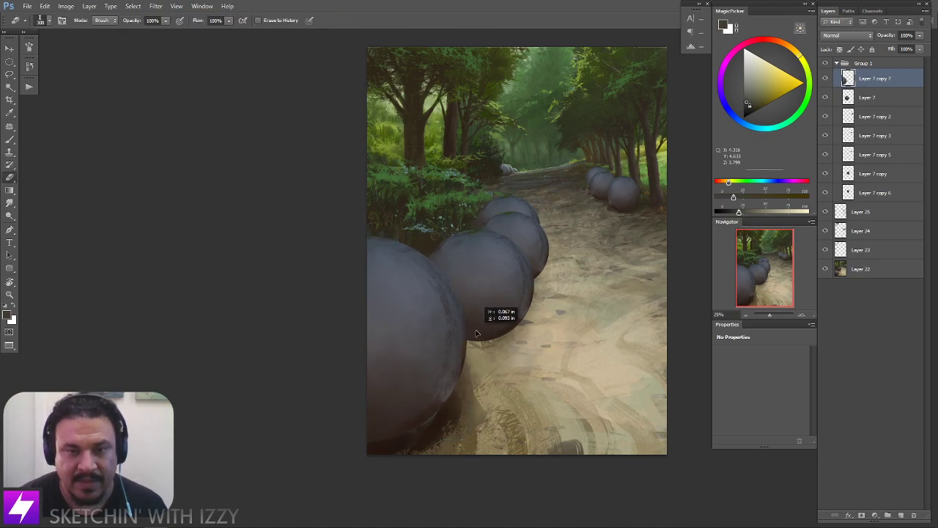
Move the second sphere, on Layer 7, up and left so it tucks behind the foreground sphere
{"action": "right_click", "coordinate": [488, 287], "text": "ctrl"}
{"action": "left_click", "coordinate": [519, 302]}
{"action": "left_click_drag", "start_coordinate": [519, 299], "coordinate": [480, 277]}
Shift the next two spheres, on Layer 7 copy and Layer 7 copy 6, leftward to close up the row
{"action": "right_click", "coordinate": [513, 244]}
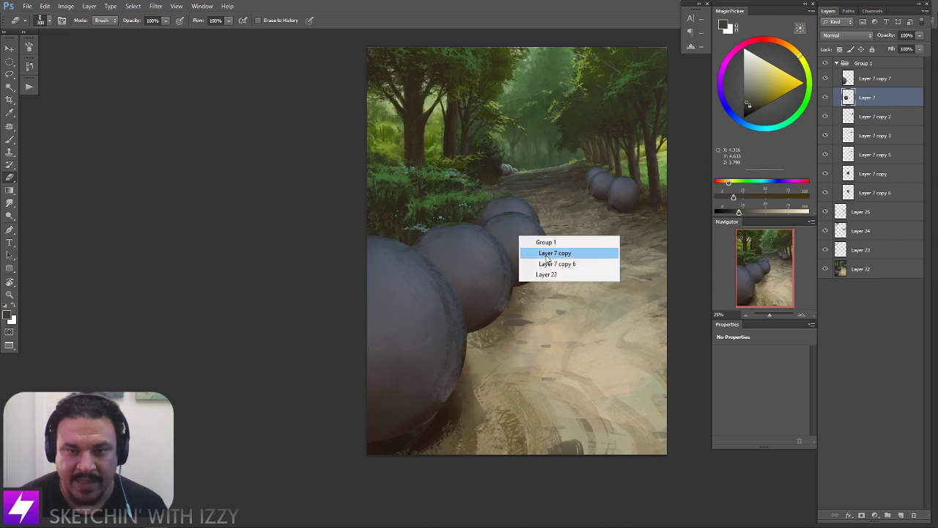
{"action": "left_click", "coordinate": [544, 254]}
{"action": "left_click_drag", "start_coordinate": [544, 254], "coordinate": [535, 221]}
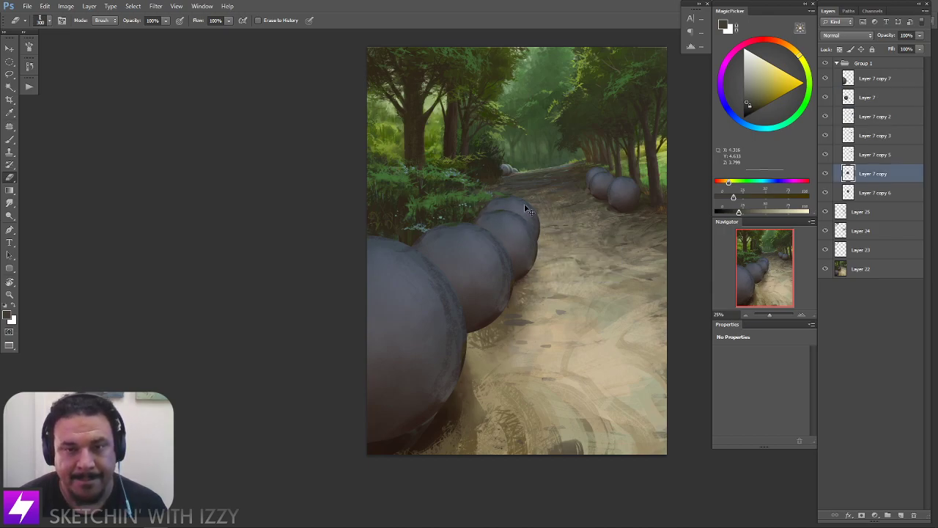
{"action": "right_click", "coordinate": [526, 215]}
{"action": "left_click", "coordinate": [557, 226]}
{"action": "left_click_drag", "start_coordinate": [531, 212], "coordinate": [527, 218]}
Rescale the large foreground sphere on Layer 7 copy 7 slightly and nudge it back toward the path
{"action": "key", "text": "ctrl+minus"}
{"action": "left_click_drag", "start_coordinate": [568, 329], "coordinate": [575, 280]}
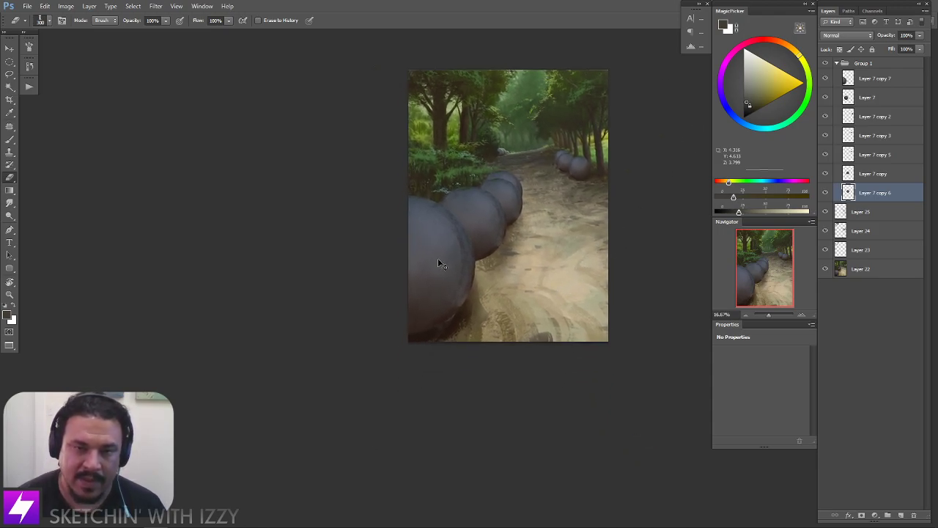
{"action": "right_click", "coordinate": [438, 258]}
{"action": "left_click", "coordinate": [484, 276]}
{"action": "key", "text": "ctrl+t"}
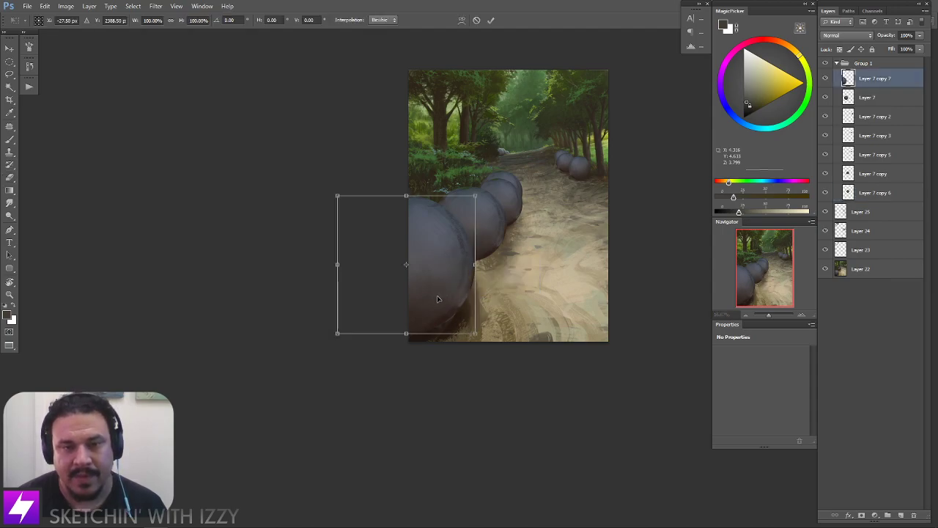
{"action": "left_click_drag", "start_coordinate": [337, 334], "coordinate": [346, 327]}
{"action": "key", "text": "Return"}
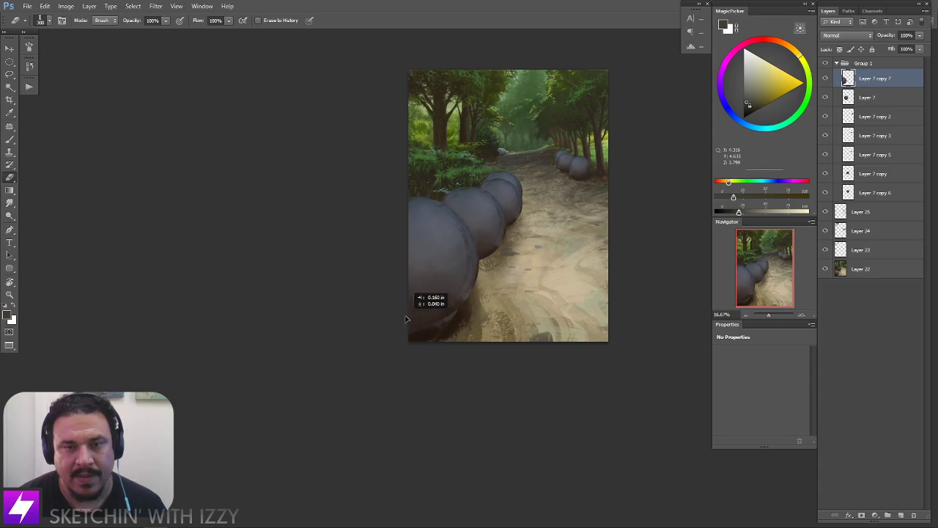
Hide Group 1 with the spheres and lasso the near path area down to the painting's lower edge
{"action": "left_click", "coordinate": [830, 63]}
{"action": "left_click_drag", "start_coordinate": [500, 291], "coordinate": [500, 275]}
{"action": "key", "text": "l"}
{"action": "mouse_move", "coordinate": [464, 323]}
{"action": "left_mouse_down"}
{"action": "mouse_move", "coordinate": [666, 325]}
{"action": "mouse_move", "coordinate": [561, 178]}
{"action": "mouse_move", "coordinate": [521, 204]}
{"action": "left_mouse_up"}
{"action": "mouse_move", "coordinate": [512, 255]}
{"action": "left_mouse_down"}
{"action": "mouse_move", "coordinate": [527, 191]}
{"action": "mouse_move", "coordinate": [485, 260]}
{"action": "mouse_move", "coordinate": [492, 270]}
{"action": "mouse_move", "coordinate": [488, 231]}
{"action": "mouse_move", "coordinate": [457, 335]}
{"action": "left_mouse_up"}
{"action": "mouse_move", "coordinate": [468, 278]}
{"action": "left_mouse_down"}
{"action": "mouse_move", "coordinate": [527, 320]}
{"action": "mouse_move", "coordinate": [457, 325]}
{"action": "mouse_move", "coordinate": [467, 306]}
{"action": "mouse_move", "coordinate": [544, 318]}
{"action": "left_mouse_up"}
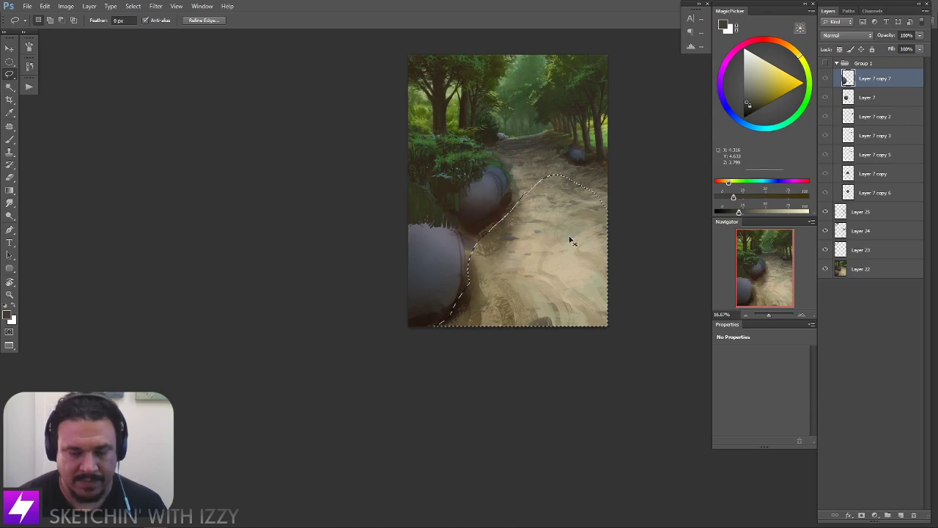
Copy the selected path area to a new layer, place it beneath the sphere layers and show Group 1 again
{"action": "key", "text": "ctrl+j"}
{"action": "left_click_drag", "start_coordinate": [856, 74], "coordinate": [868, 214]}
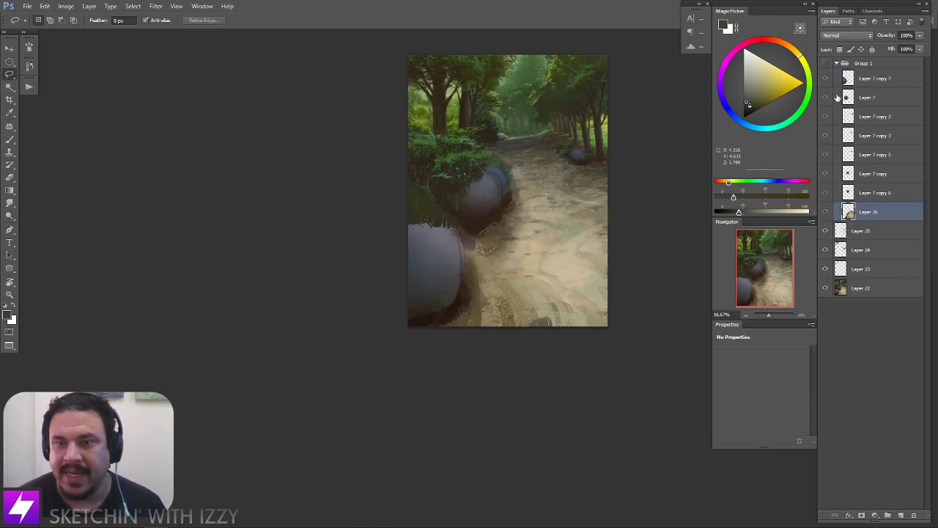
{"action": "left_click", "coordinate": [825, 64]}
Skew and warp the copied path so its near left corner stretches out beneath the foreground sphere beyond the canvas edge
{"action": "key", "text": "ctrl+t"}
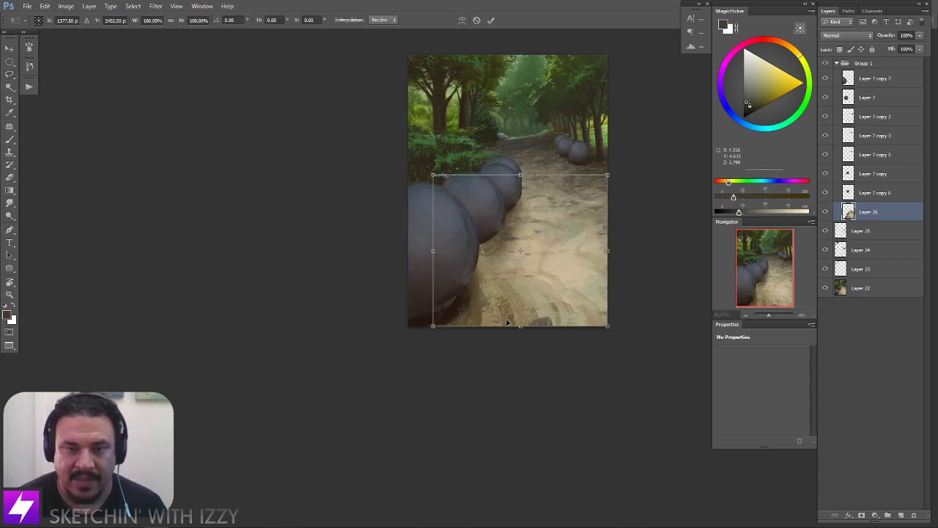
{"action": "left_click_drag", "start_coordinate": [436, 330], "coordinate": [408, 326]}
{"action": "right_click", "coordinate": [536, 297]}
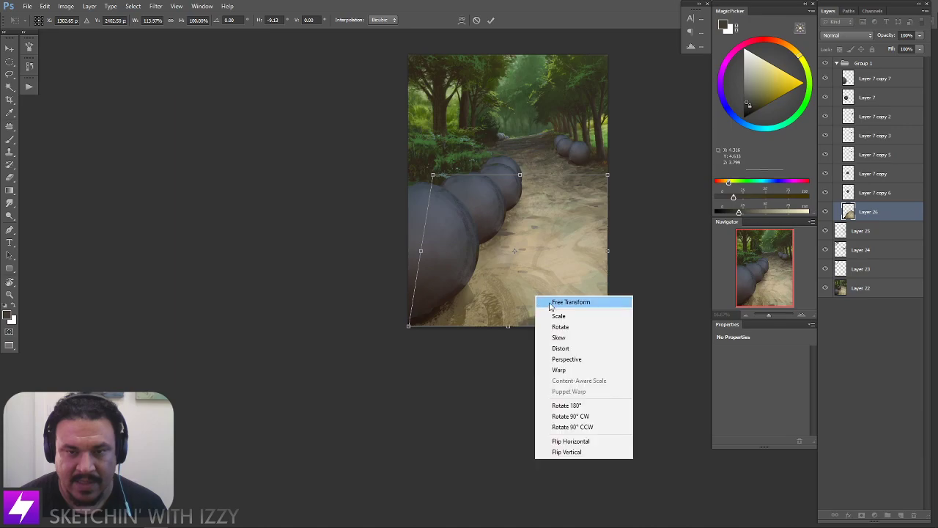
{"action": "left_click", "coordinate": [572, 369]}
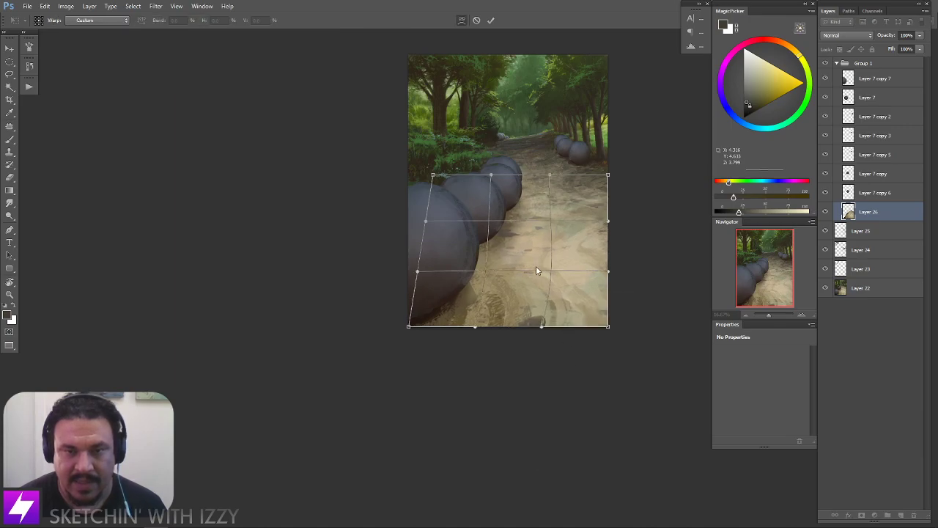
{"action": "left_click_drag", "start_coordinate": [408, 326], "coordinate": [399, 324]}
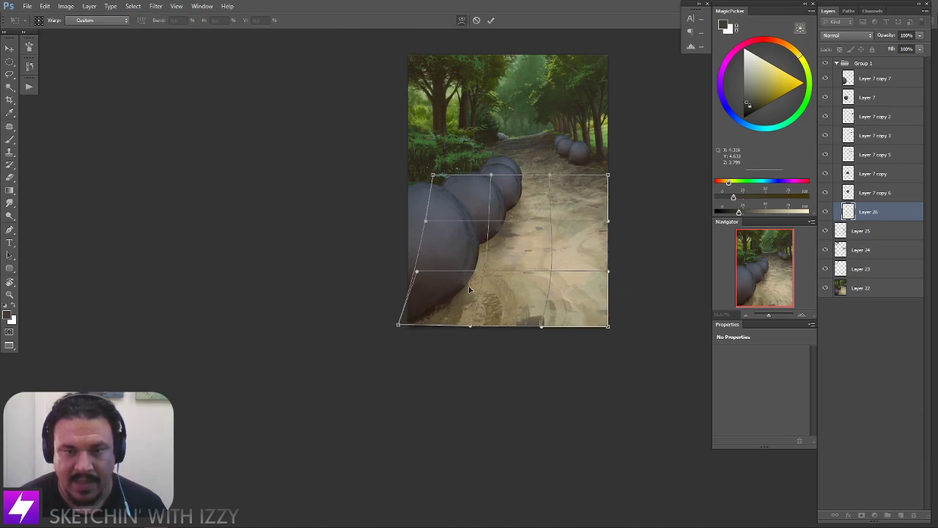
{"action": "left_click_drag", "start_coordinate": [483, 284], "coordinate": [489, 283]}
{"action": "left_click_drag", "start_coordinate": [478, 327], "coordinate": [463, 327]}
{"action": "left_click_drag", "start_coordinate": [400, 324], "coordinate": [375, 320]}
{"action": "left_click_drag", "start_coordinate": [462, 226], "coordinate": [464, 225]}
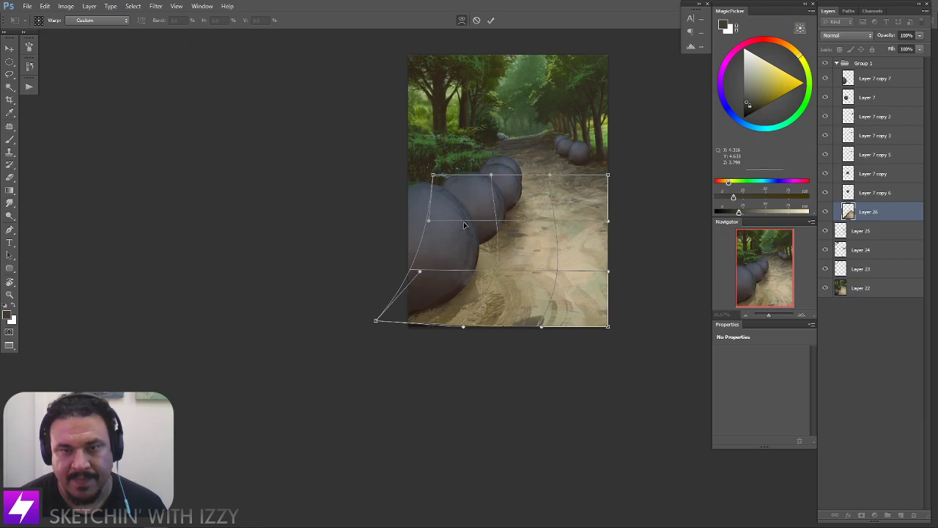
{"action": "left_click_drag", "start_coordinate": [543, 176], "coordinate": [541, 173]}
{"action": "key", "text": "Return"}
Check the widened path and rearranged spheres in mirrored and normal orientation at a reduced size
{"action": "key", "text": "e"}
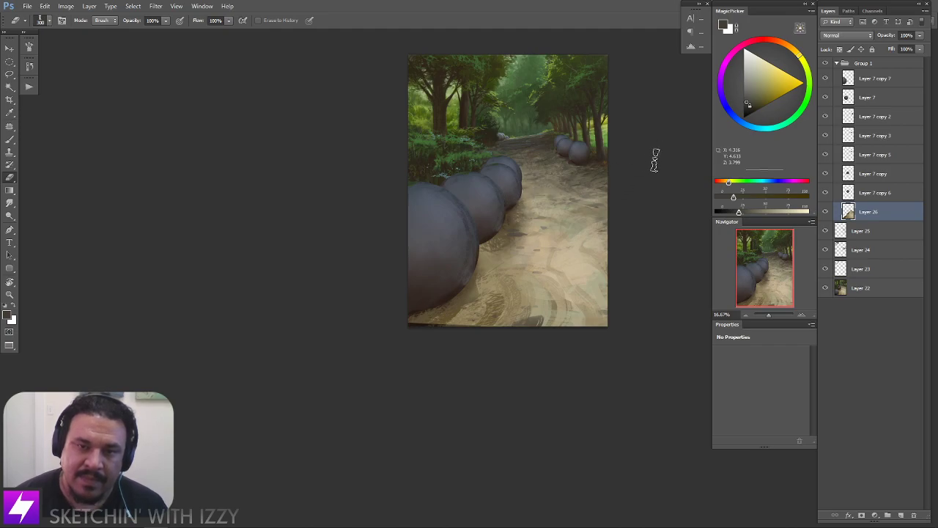
{"action": "key", "text": "ctrl+minus"}
{"action": "key", "text": "ctrl+shift+h"}
{"action": "left_click_drag", "start_coordinate": [580, 302], "coordinate": [555, 307]}
{"action": "key", "text": "ctrl+plus"}
{"action": "left_click_drag", "start_coordinate": [532, 218], "coordinate": [513, 255]}
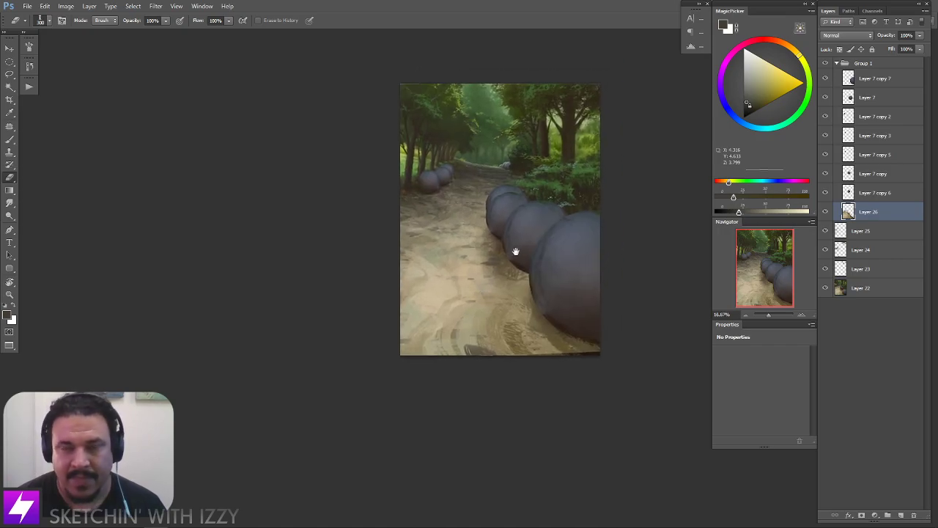
{"action": "key", "text": "ctrl+minus"}
{"action": "key", "text": "ctrl+shift+h"}
{"action": "left_click_drag", "start_coordinate": [551, 283], "coordinate": [541, 277]}
{"action": "key", "text": "ctrl+plus"}
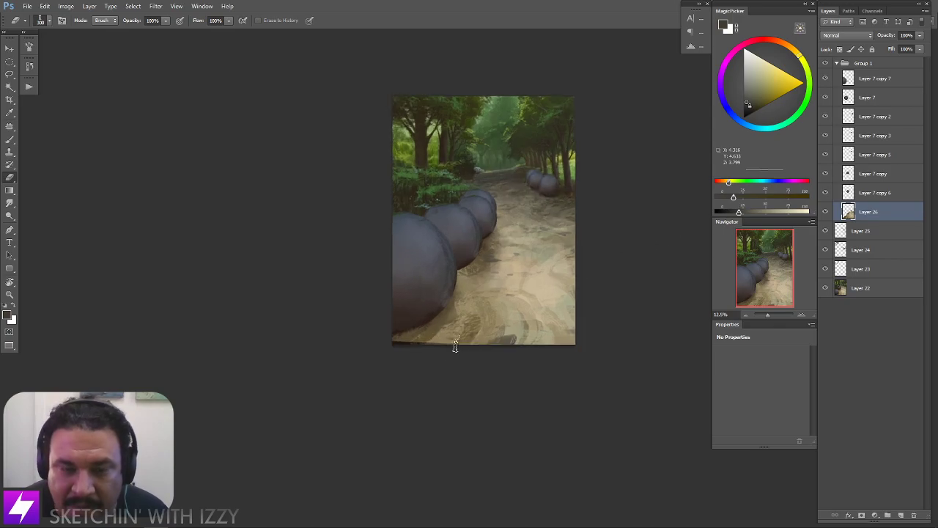
{"action": "left_click_drag", "start_coordinate": [444, 364], "coordinate": [456, 357]}
Move Layer 26 out of Group 1, add an empty layer above it and ready the Brush tool
{"action": "key", "text": "r"}
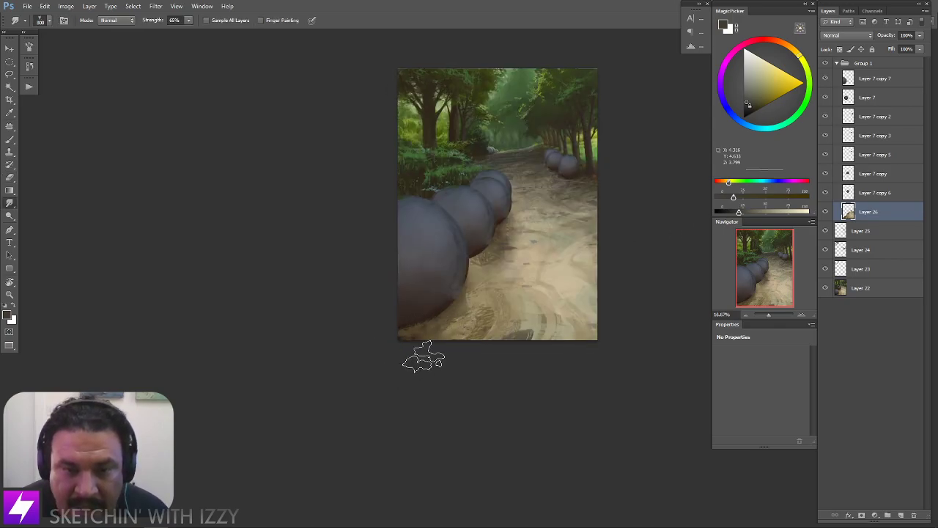
{"action": "left_click_drag", "start_coordinate": [852, 219], "coordinate": [853, 219]}
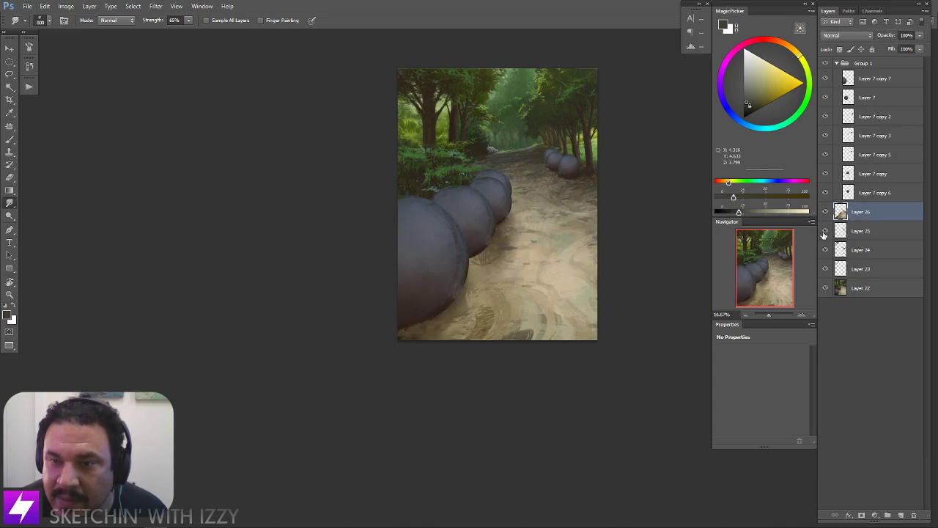
{"action": "key", "text": "ctrl+shift+alt+n"}
{"action": "left_click_drag", "start_coordinate": [557, 362], "coordinate": [473, 375]}
{"action": "key", "text": "ctrl+plus"}
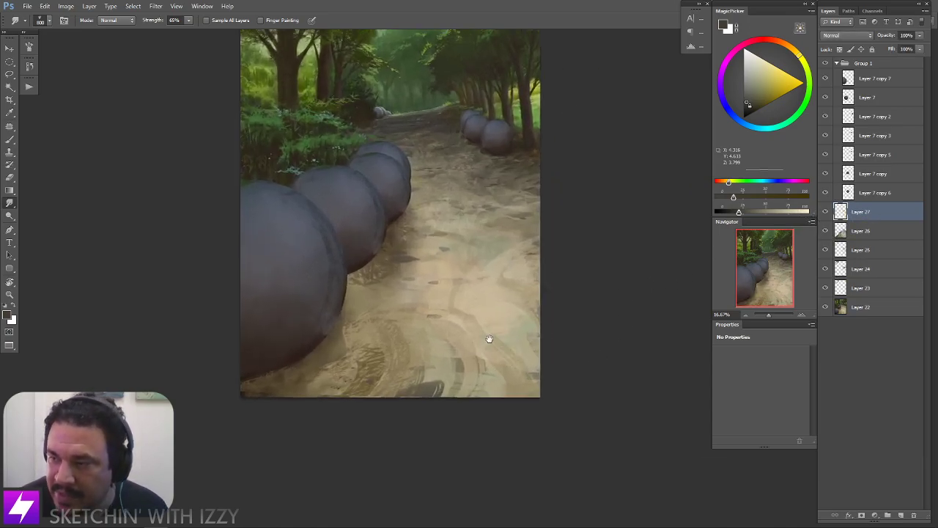
{"action": "left_click_drag", "start_coordinate": [478, 338], "coordinate": [506, 335]}
{"action": "key", "text": "b"}
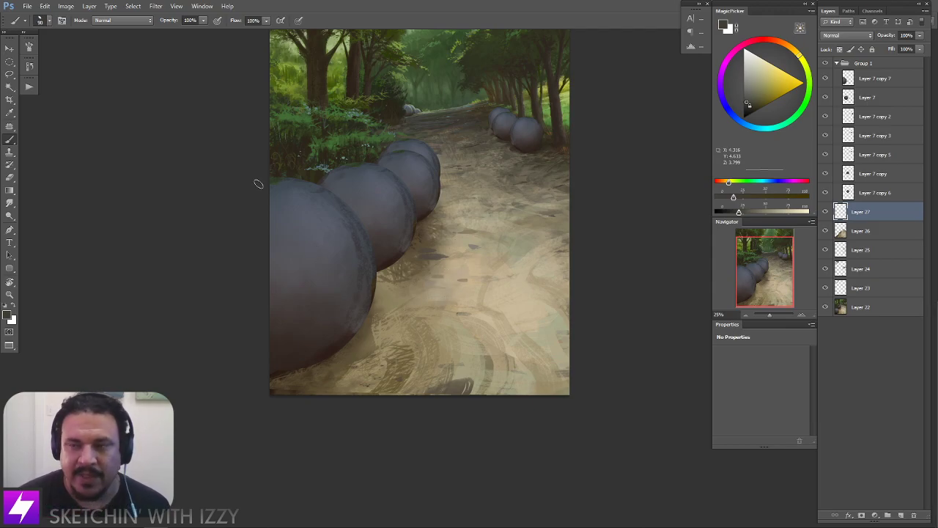
Choose the thin tapered 83 px brush preset and paint dark bare branches across the near right edge of the path
{"action": "right_click", "coordinate": [338, 163]}
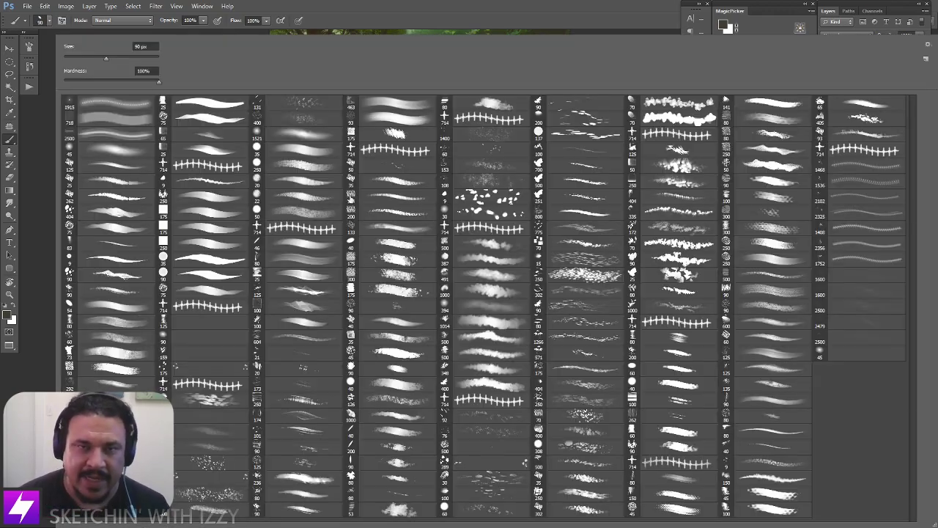
{"action": "left_click", "coordinate": [119, 245]}
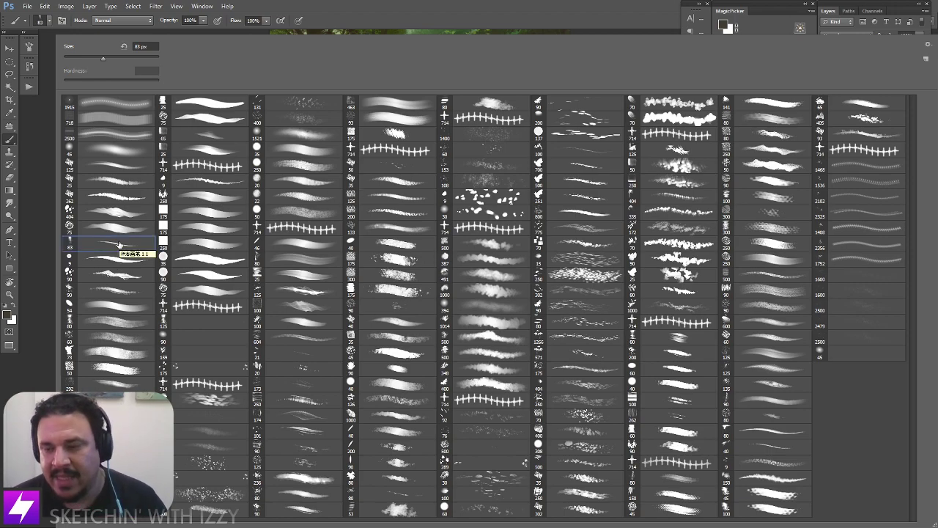
{"action": "key", "text": "Return"}
{"action": "left_click_drag", "start_coordinate": [469, 324], "coordinate": [432, 332]}
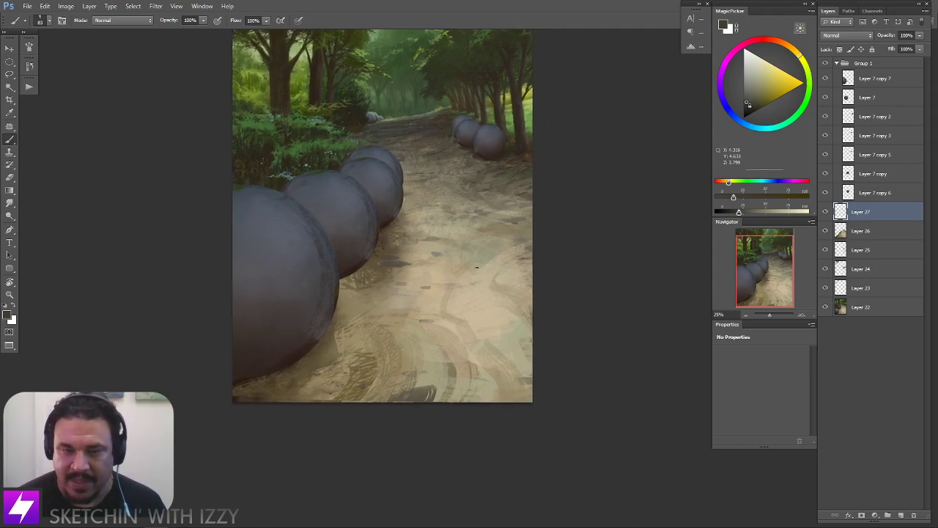
{"action": "left_click_drag", "start_coordinate": [513, 321], "coordinate": [506, 318]}
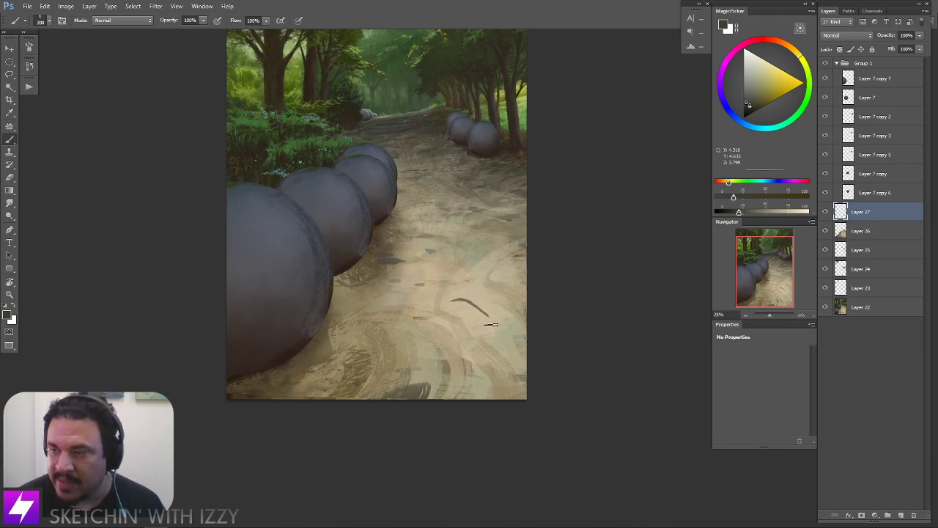
{"action": "left_click_drag", "start_coordinate": [475, 326], "coordinate": [480, 326]}
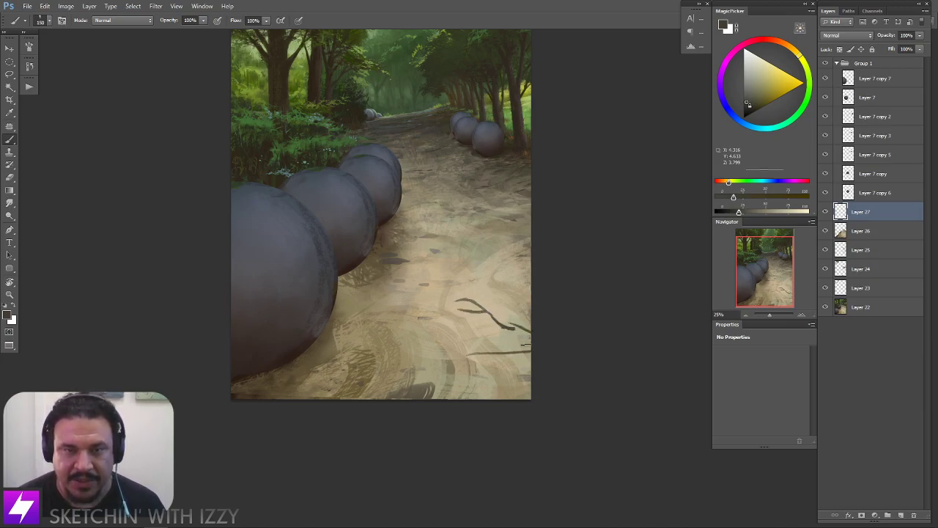
{"action": "left_click_drag", "start_coordinate": [478, 352], "coordinate": [537, 344]}
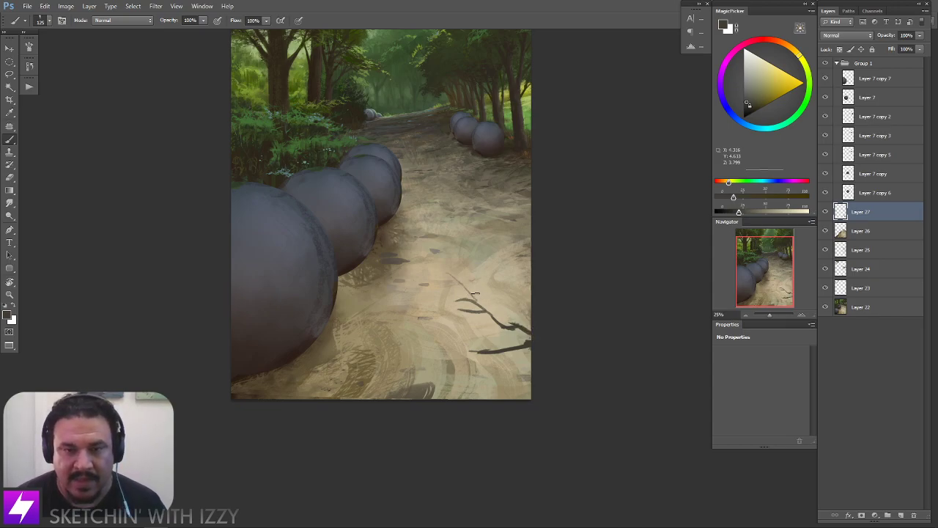
Trim the branch strokes with the Eraser and mirror the painting
{"action": "key", "text": "e"}
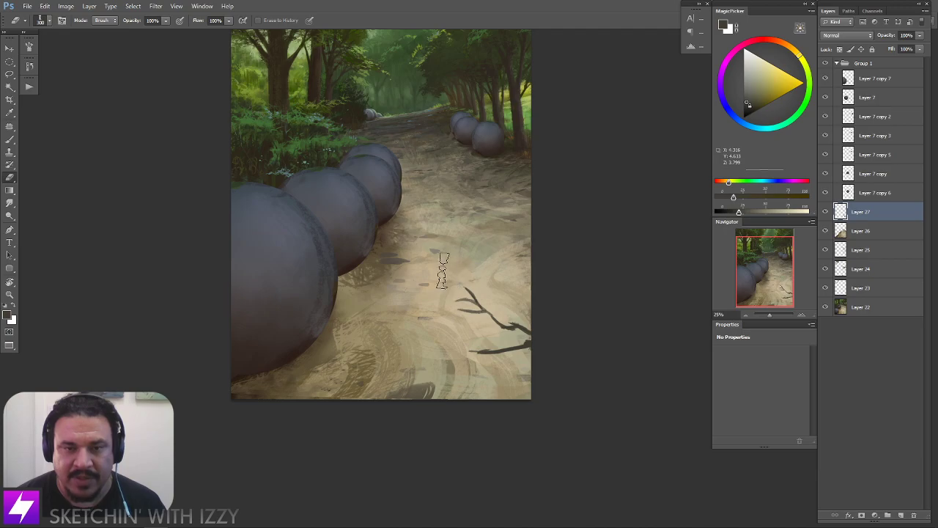
{"action": "mouse_move", "coordinate": [496, 308]}
{"action": "left_mouse_down"}
{"action": "mouse_move", "coordinate": [494, 298]}
{"action": "mouse_move", "coordinate": [507, 298]}
{"action": "mouse_move", "coordinate": [485, 309]}
{"action": "mouse_move", "coordinate": [524, 282]}
{"action": "left_mouse_up"}
{"action": "key", "text": "ctrl+minus"}
{"action": "key", "text": "ctrl+minus"}
{"action": "key", "text": "ctrl+shift+h"}
{"action": "key", "text": "ctrl+plus"}
{"action": "key", "text": "ctrl+plus"}
Paint small dark twigs and bits of debris on the path around the branches
{"action": "key", "text": "b"}
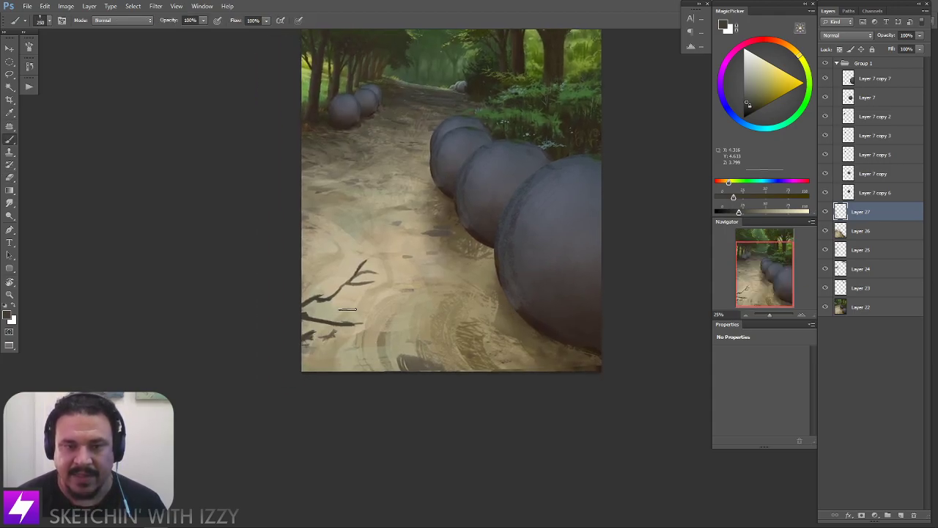
{"action": "left_click_drag", "start_coordinate": [310, 270], "coordinate": [307, 276]}
{"action": "left_click_drag", "start_coordinate": [328, 272], "coordinate": [342, 302]}
{"action": "left_click_drag", "start_coordinate": [377, 336], "coordinate": [382, 335]}
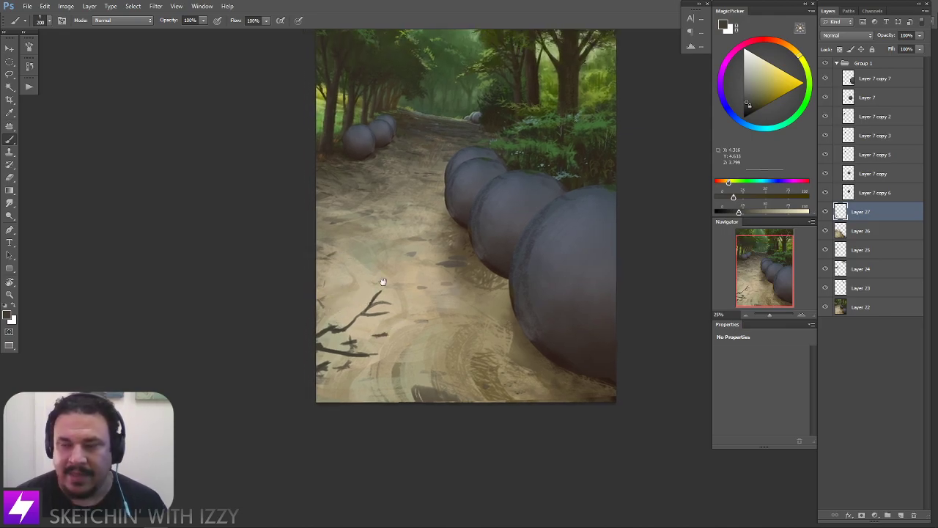
Tilt the view, sample grey-green tones from the path and paint muted strokes on the ground just beyond the branches
{"action": "left_click_drag", "start_coordinate": [382, 274], "coordinate": [391, 285]}
{"action": "left_click", "coordinate": [368, 294], "text": "alt"}
{"action": "key", "text": "r"}
{"action": "mouse_move", "coordinate": [482, 258]}
{"action": "left_mouse_down"}
{"action": "mouse_move", "coordinate": [479, 244]}
{"action": "mouse_move", "coordinate": [484, 260]}
{"action": "left_mouse_up"}
{"action": "key", "text": "bracketright"}
{"action": "left_click_drag", "start_coordinate": [357, 320], "coordinate": [375, 288]}
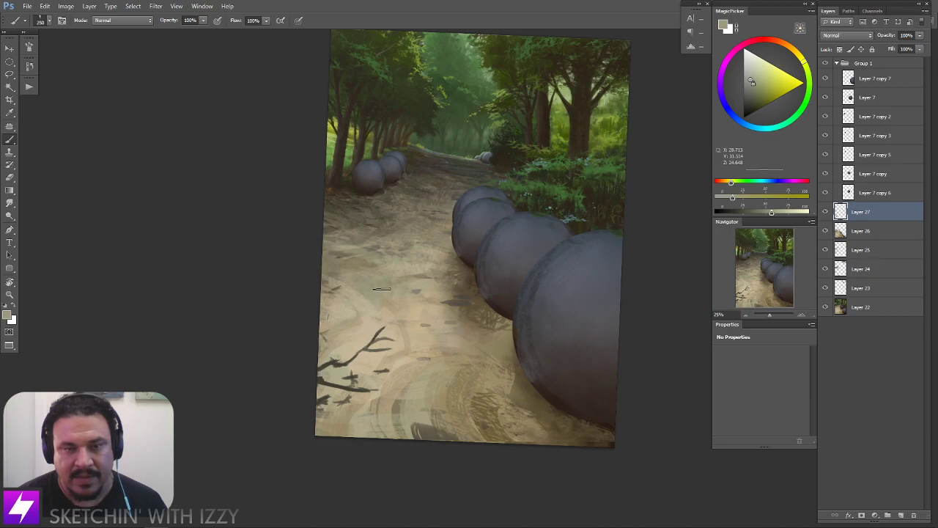
{"action": "left_click", "coordinate": [376, 284], "text": "alt"}
{"action": "key", "text": "bracketleft"}
{"action": "key", "text": "bracketleft"}
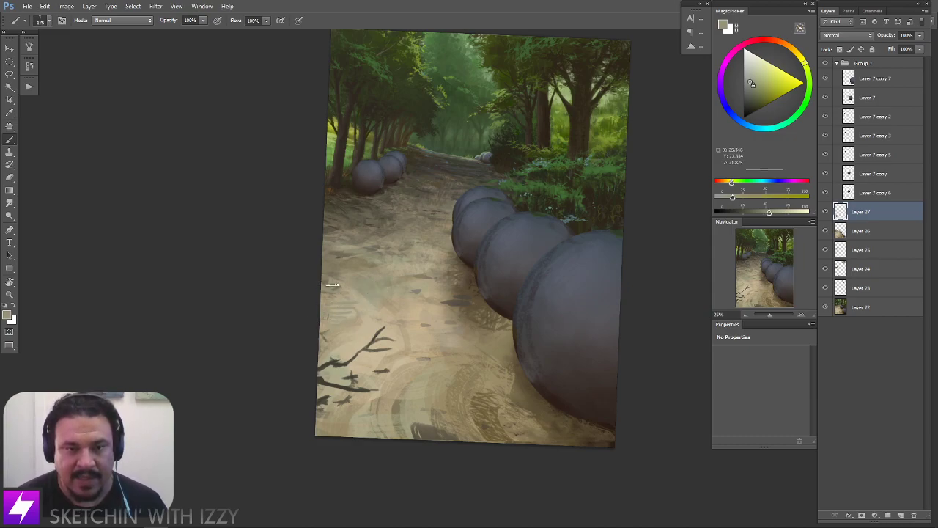
Sample a dark olive brown and paint shadow strokes in from the path's outer edge beyond the branches, readying the Smudge tool
{"action": "left_click", "coordinate": [339, 200], "text": "alt"}
{"action": "key", "text": "bracketright"}
{"action": "key", "text": "bracketright"}
{"action": "key", "text": "bracketright"}
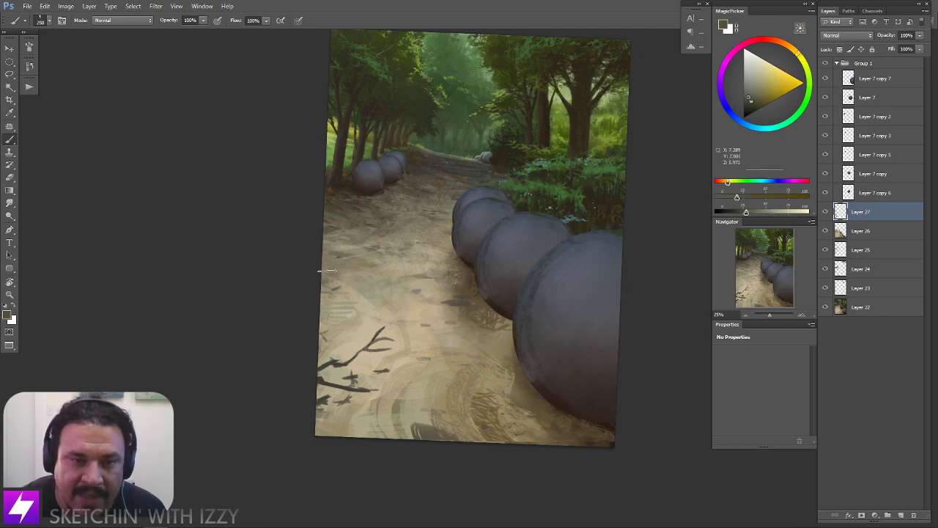
{"action": "left_click_drag", "start_coordinate": [324, 288], "coordinate": [367, 300]}
{"action": "key", "text": "bracketleft"}
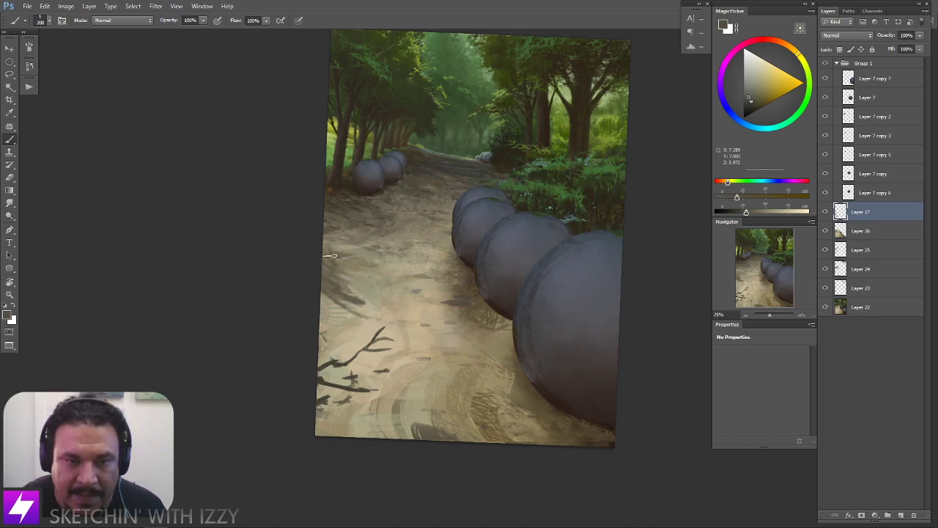
{"action": "key", "text": "r"}
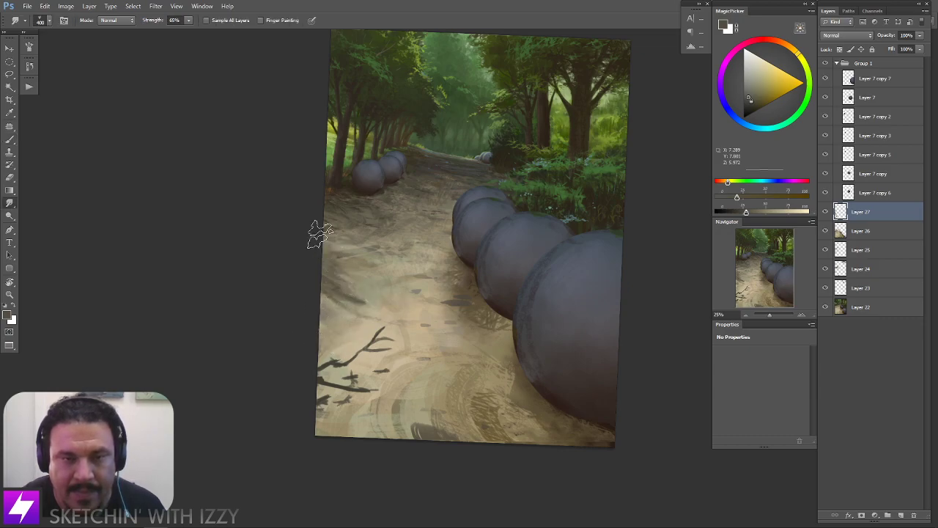
Mirror the painting back and examine the branches and edge shadows at several zoom levels
{"action": "key", "text": "ctrl+minus"}
{"action": "key", "text": "ctrl+shift+h"}
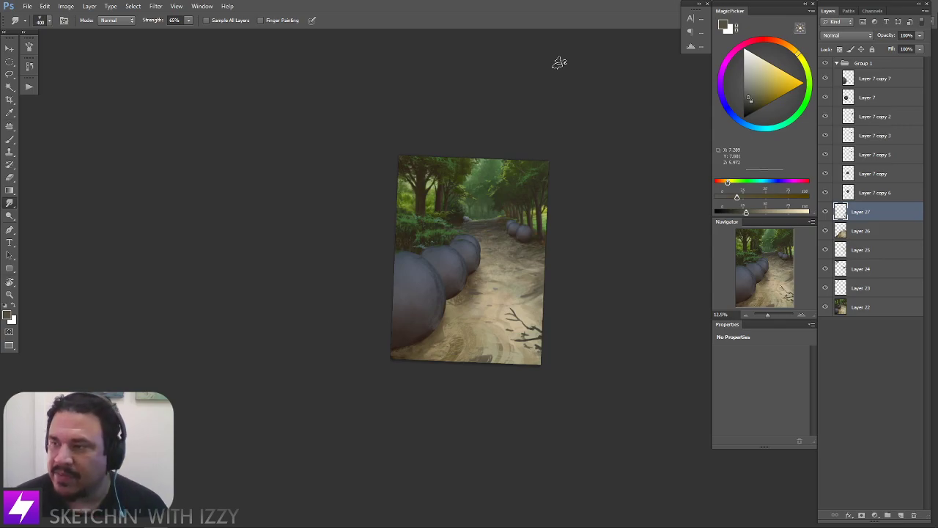
{"action": "key", "text": "ctrl+plus"}
{"action": "key", "text": "ctrl+plus"}
{"action": "left_click_drag", "start_coordinate": [450, 207], "coordinate": [446, 228]}
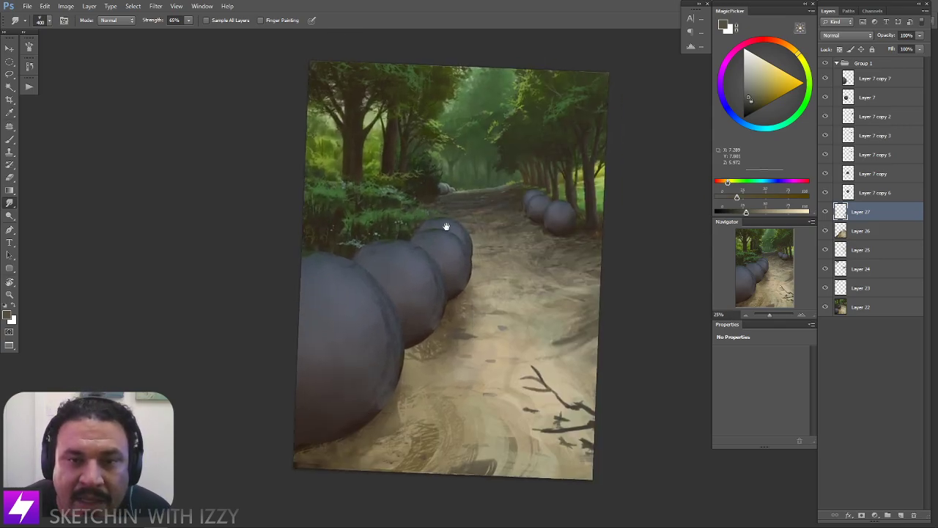
{"action": "key", "text": "ctrl+minus"}
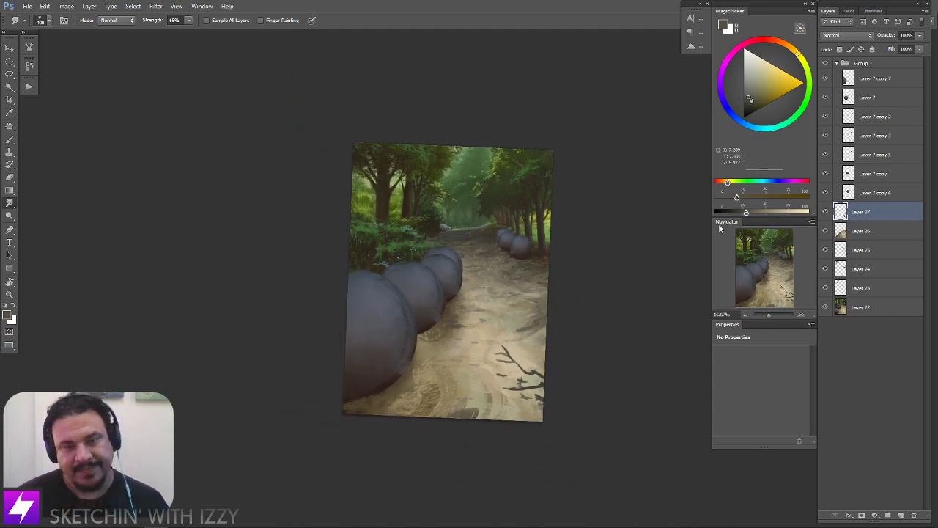
{"action": "left_click_drag", "start_coordinate": [548, 300], "coordinate": [555, 299]}
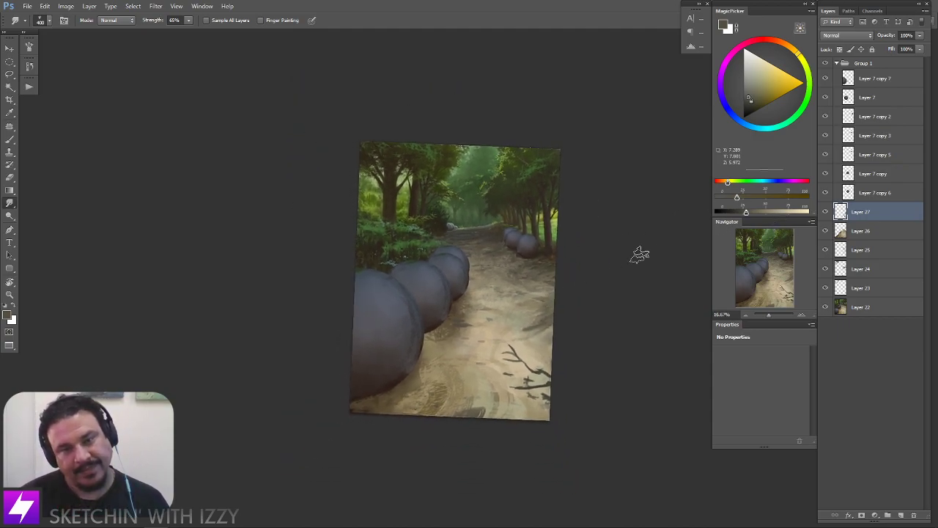
Reorder Group 1 so Layer 7 copy 2, copy 3 and copy 5 sit on top, with Layer 7 copy and copy 6 at the bottom
{"action": "left_click", "coordinate": [860, 81]}
{"action": "left_click", "coordinate": [864, 122], "text": "shift"}
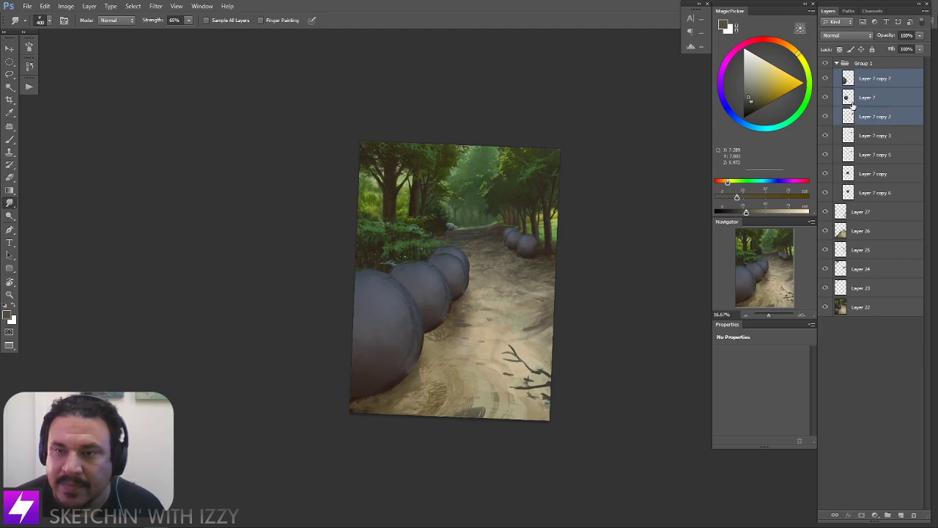
{"action": "left_click", "coordinate": [854, 101]}
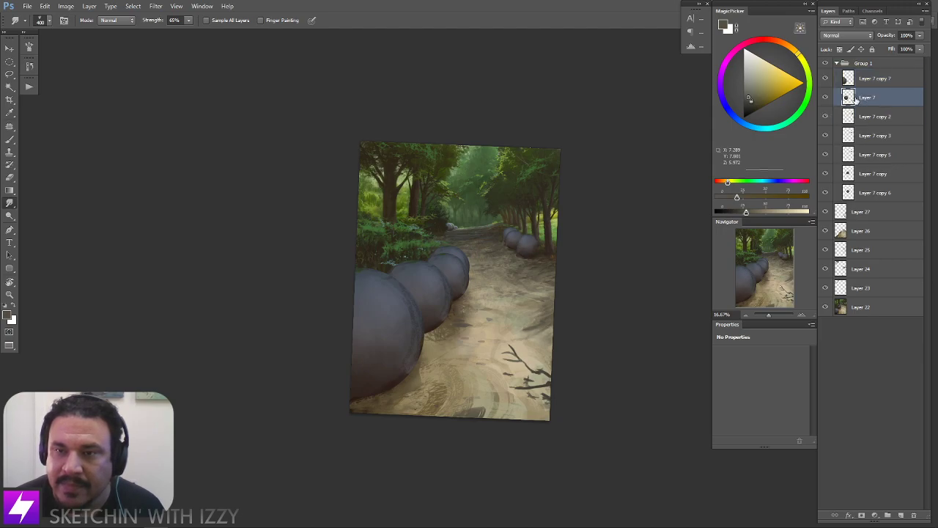
{"action": "left_click", "coordinate": [858, 174]}
{"action": "left_click", "coordinate": [861, 192], "text": "shift"}
{"action": "left_click_drag", "start_coordinate": [861, 174], "coordinate": [866, 109]}
{"action": "left_click", "coordinate": [862, 155]}
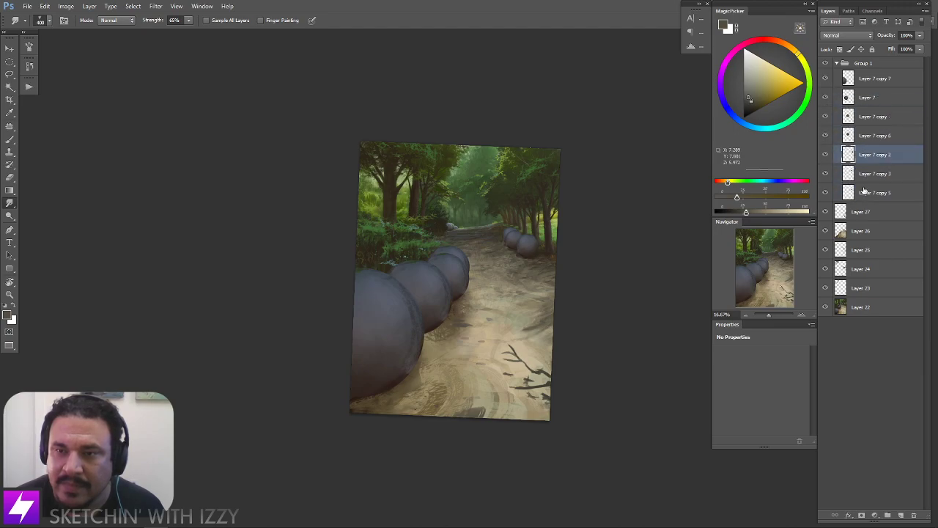
{"action": "left_click", "coordinate": [864, 192], "text": "shift"}
{"action": "left_click_drag", "start_coordinate": [864, 192], "coordinate": [870, 75]}
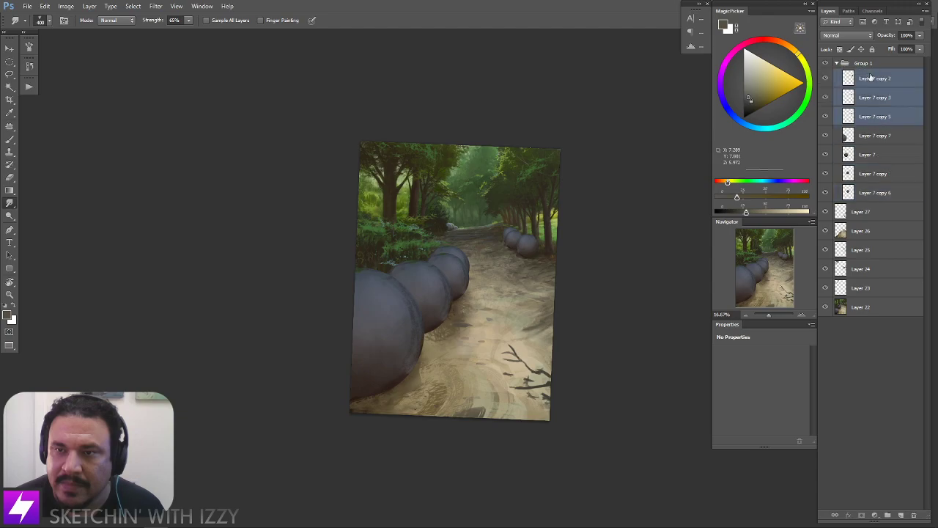
Shift the four foreground spheres slightly away from the path, and adjust the positions of Layer 7 and Layer 7 copy individually
{"action": "left_click", "coordinate": [865, 136]}
{"action": "left_click", "coordinate": [864, 192], "text": "shift"}
{"action": "left_click_drag", "start_coordinate": [477, 304], "coordinate": [477, 299]}
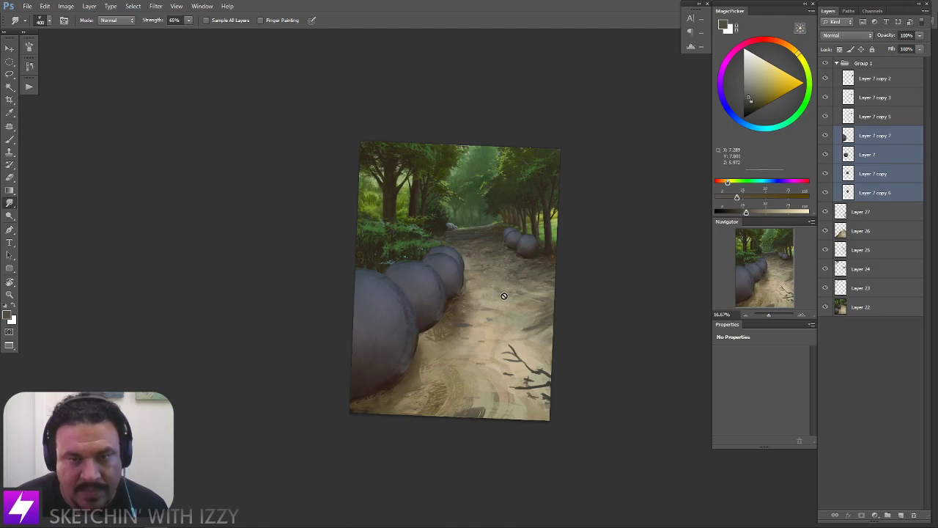
{"action": "left_click", "coordinate": [856, 157]}
{"action": "left_click_drag", "start_coordinate": [490, 320], "coordinate": [489, 316]}
{"action": "left_click", "coordinate": [862, 178]}
{"action": "left_click_drag", "start_coordinate": [518, 287], "coordinate": [535, 301]}
Transform Layer 7 copy 6 so the farthest foreground sphere tucks behind its neighbour
{"action": "left_click", "coordinate": [887, 195]}
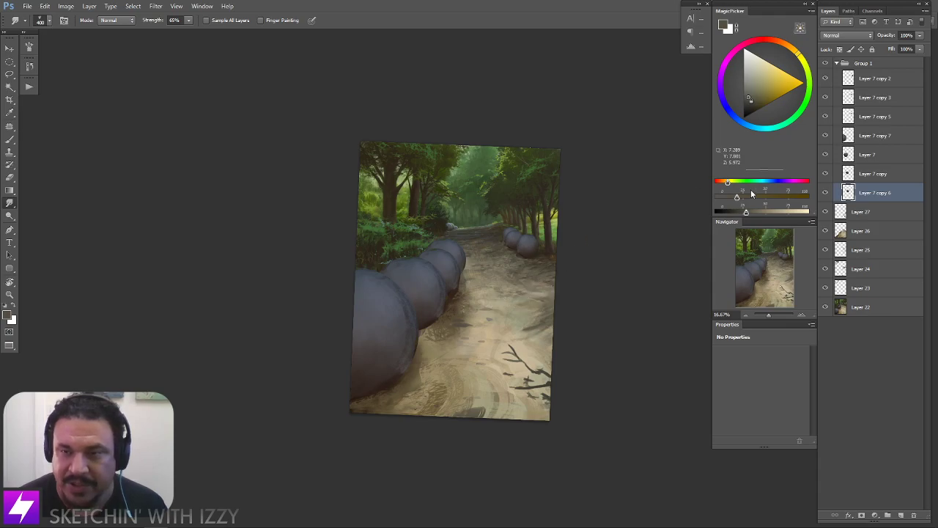
{"action": "key", "text": "ctrl+t"}
{"action": "mouse_move", "coordinate": [467, 238]}
{"action": "left_mouse_down"}
{"action": "mouse_move", "coordinate": [497, 261]}
{"action": "mouse_move", "coordinate": [491, 266]}
{"action": "left_mouse_up"}
{"action": "key", "text": "Return"}
{"action": "key", "text": "r"}
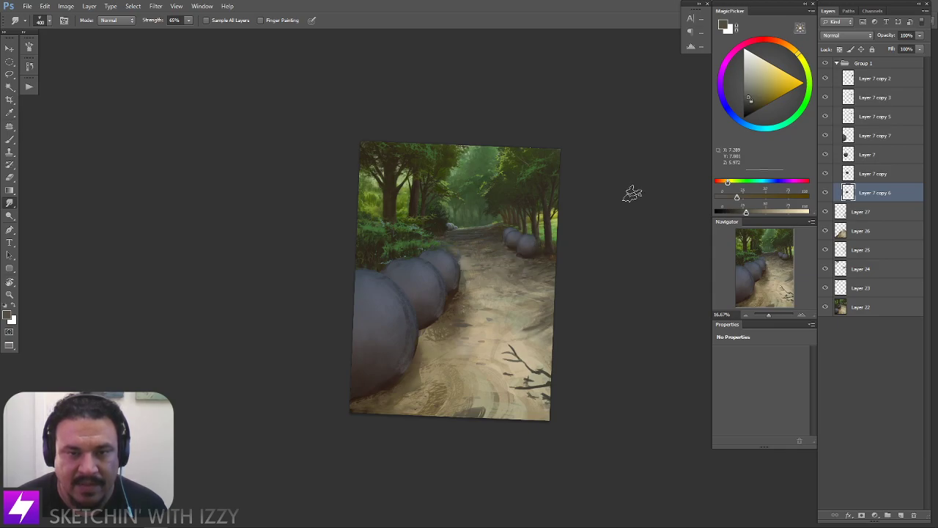
Hide Layer 7 copy and Layer 7 copy 6, and move the two nearest spheres slightly toward the path
{"action": "left_click", "coordinate": [827, 191]}
{"action": "left_click", "coordinate": [826, 191]}
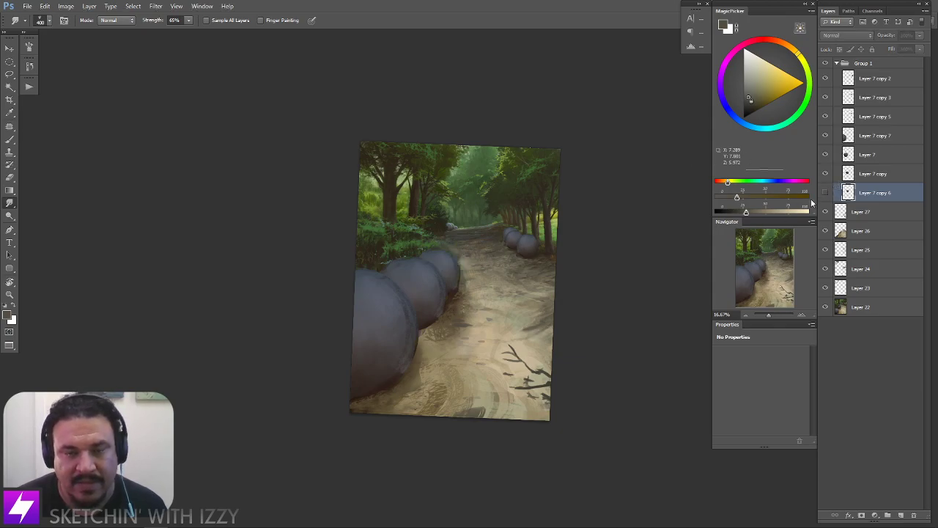
{"action": "left_click", "coordinate": [825, 173]}
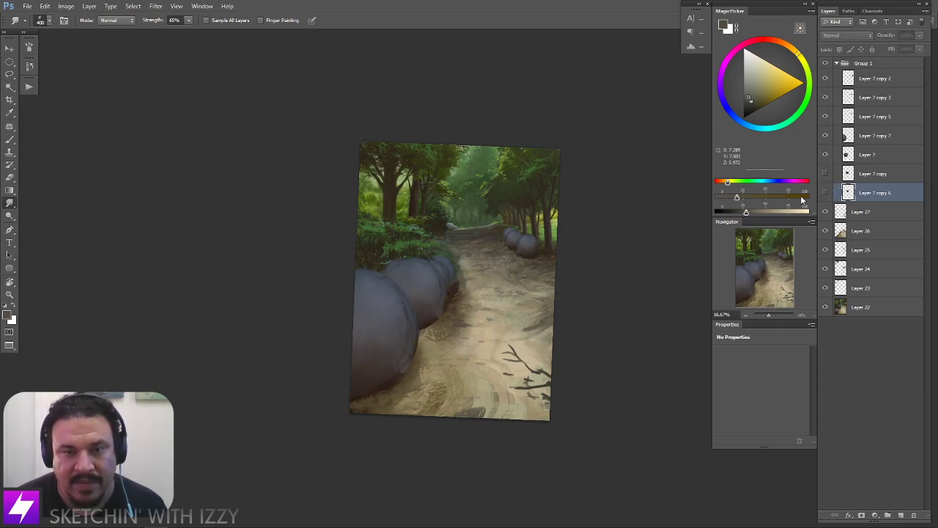
{"action": "left_click", "coordinate": [851, 154]}
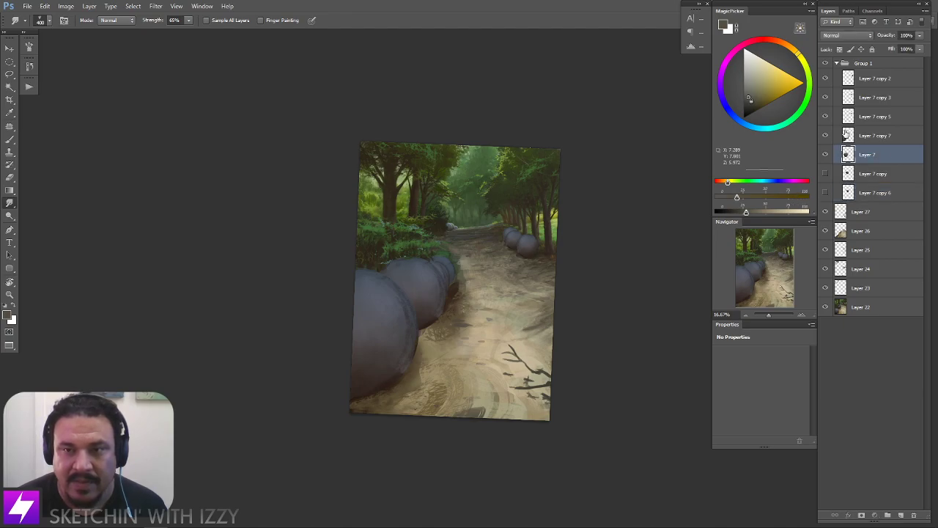
{"action": "left_click", "coordinate": [851, 137], "text": "shift"}
{"action": "mouse_move", "coordinate": [519, 313]}
{"action": "left_mouse_down"}
{"action": "mouse_move", "coordinate": [524, 323]}
{"action": "mouse_move", "coordinate": [525, 312]}
{"action": "left_mouse_up"}
Mirror the painting at a reduced size and show Layer 7 copy and Layer 7 copy 6 again
{"action": "key", "text": "ctrl+minus"}
{"action": "key", "text": "ctrl+minus"}
{"action": "key", "text": "ctrl+shift+h"}
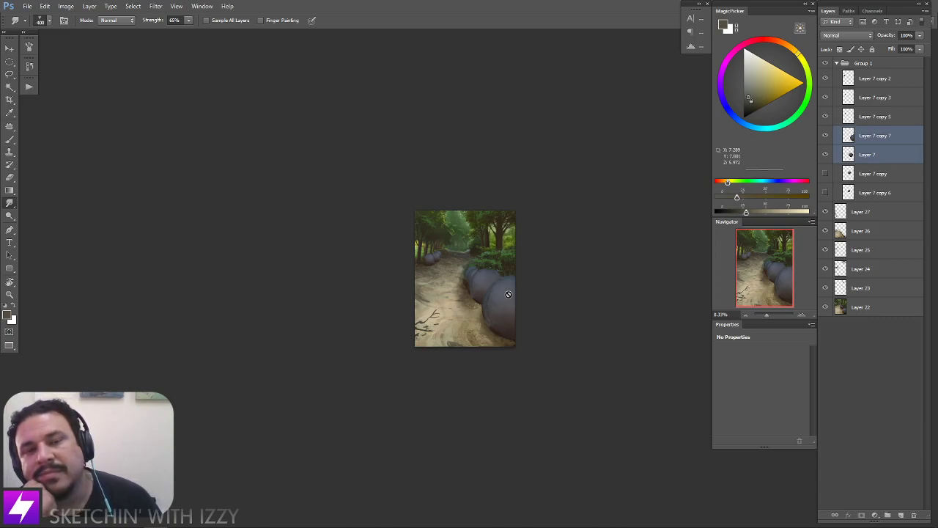
{"action": "left_click", "coordinate": [825, 176]}
{"action": "left_click", "coordinate": [824, 178]}
{"action": "left_click", "coordinate": [824, 179]}
{"action": "left_click", "coordinate": [826, 193]}
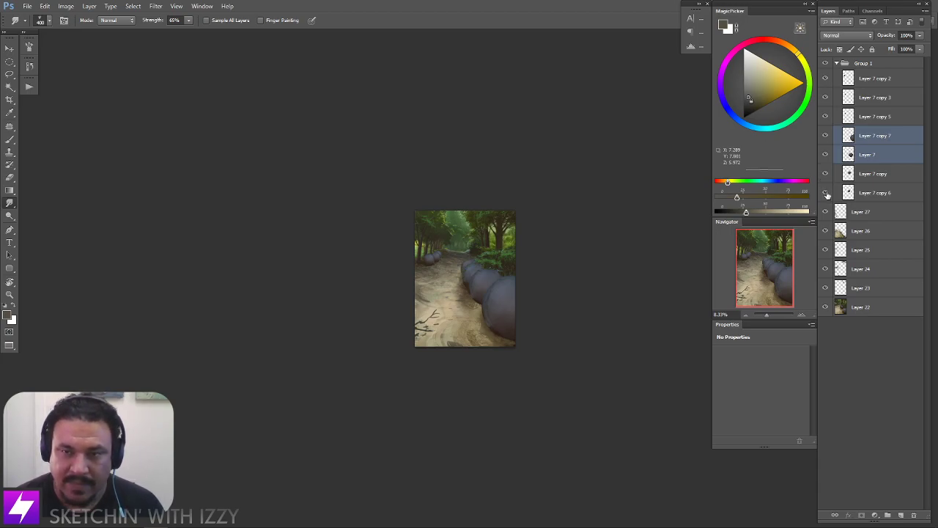
Transform Layer 7 copy and Layer 7 copy 6 together to refit them behind the two nearest spheres
{"action": "left_click", "coordinate": [850, 175]}
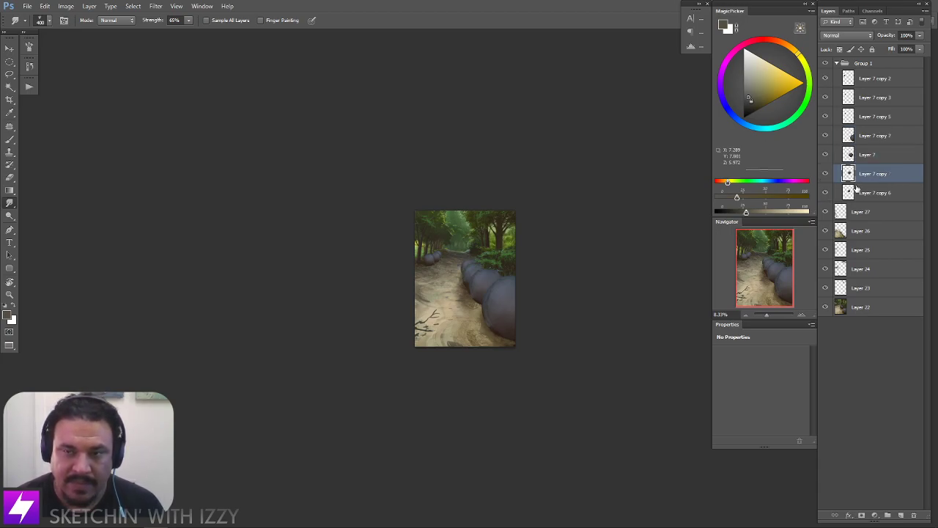
{"action": "left_click", "coordinate": [856, 192], "text": "shift"}
{"action": "key", "text": "ctrl+t"}
{"action": "mouse_move", "coordinate": [459, 257]}
{"action": "left_mouse_down"}
{"action": "mouse_move", "coordinate": [470, 268]}
{"action": "mouse_move", "coordinate": [523, 263]}
{"action": "left_mouse_up"}
{"action": "key", "text": "Return"}
{"action": "key", "text": "r"}
Pick the second sphere's Layer 7 on the canvas and adjust its position in the row
{"action": "key", "text": "ctrl+plus"}
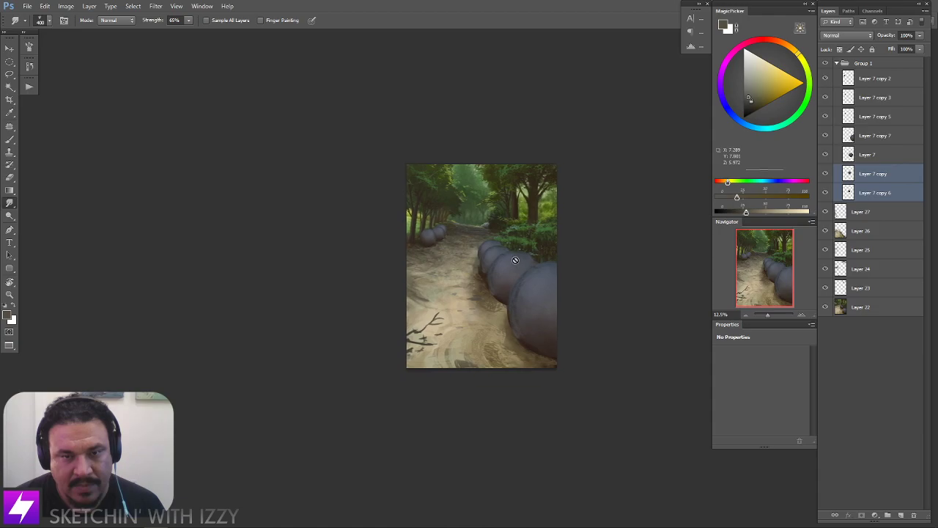
{"action": "right_click", "coordinate": [509, 273], "text": "ctrl"}
{"action": "left_click", "coordinate": [531, 292]}
{"action": "right_click", "coordinate": [511, 277], "text": "ctrl"}
{"action": "left_click", "coordinate": [531, 293]}
{"action": "left_click_drag", "start_coordinate": [503, 279], "coordinate": [506, 252]}
Pick out the two farther foreground spheres, nudge Layer 7 copy 6 into place and check the row at a reduced size
{"action": "right_click", "coordinate": [500, 261], "text": "ctrl"}
{"action": "left_click", "coordinate": [517, 269]}
{"action": "right_click", "coordinate": [485, 250], "text": "ctrl"}
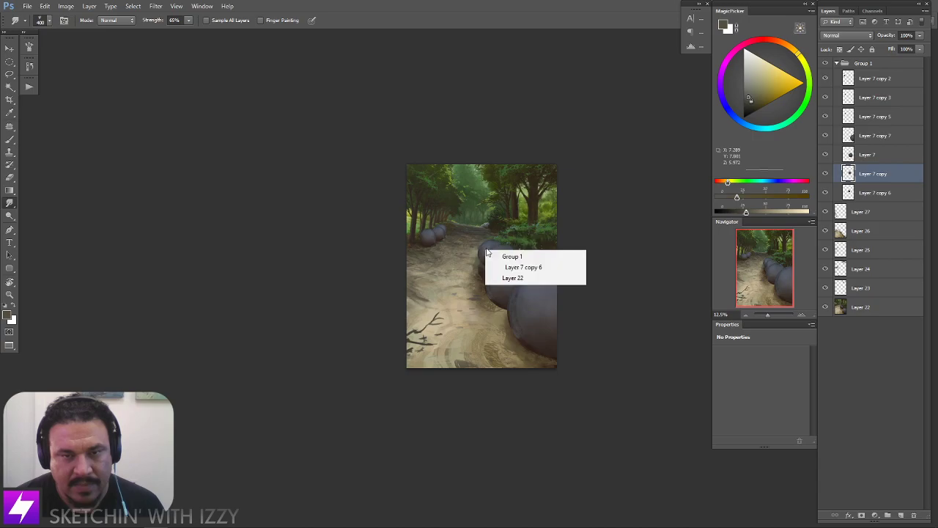
{"action": "left_click", "coordinate": [499, 267]}
{"action": "left_click_drag", "start_coordinate": [483, 251], "coordinate": [485, 248]}
{"action": "key", "text": "ctrl+minus"}
{"action": "key", "text": "ctrl+minus"}
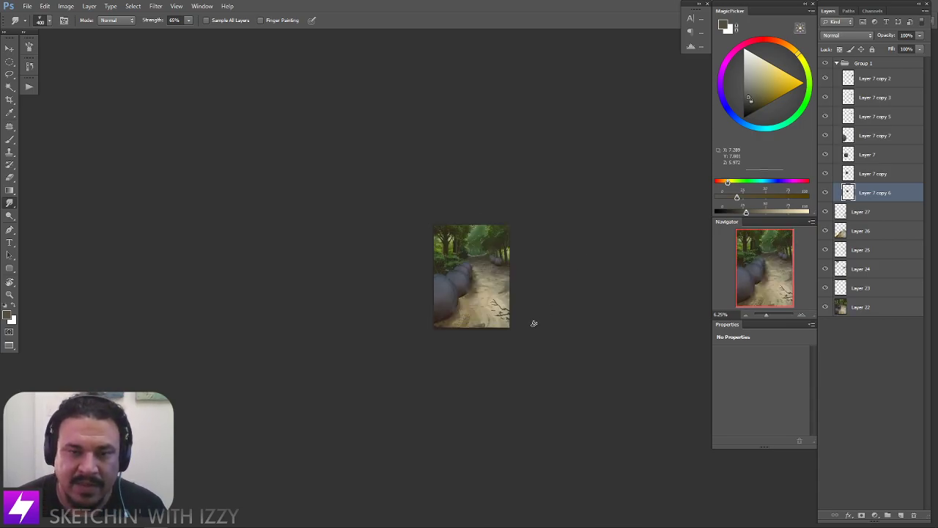
{"action": "scroll", "coordinate": [533, 323], "scroll_direction": "up", "scroll_amount": 3}
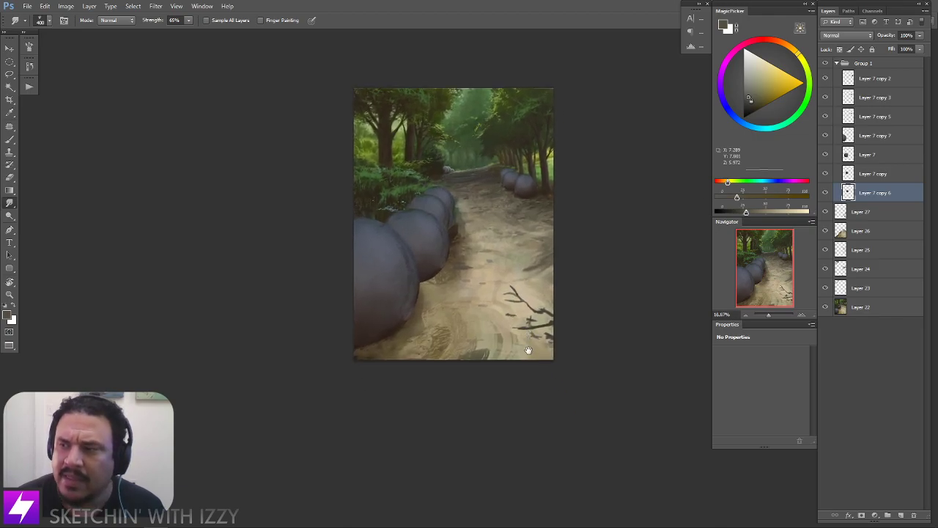
Try covering the dark shape beside the farther foreground spheres with a tan sampled from the path
{"action": "scroll", "coordinate": [527, 348], "scroll_direction": "up", "scroll_amount": 2}
{"action": "left_click_drag", "start_coordinate": [457, 325], "coordinate": [468, 323]}
{"action": "key", "text": "r"}
{"action": "left_click_drag", "start_coordinate": [594, 267], "coordinate": [589, 244]}
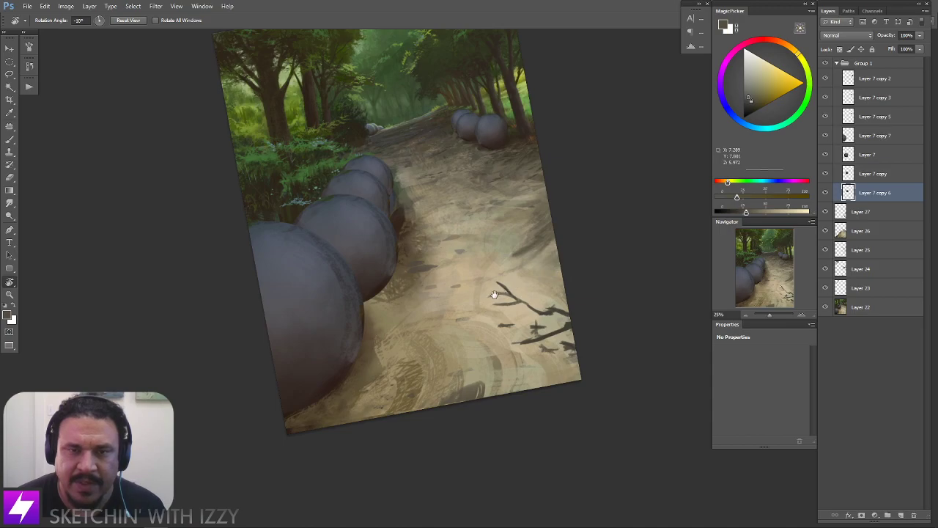
{"action": "scroll", "coordinate": [494, 296], "scroll_direction": "up", "scroll_amount": 2}
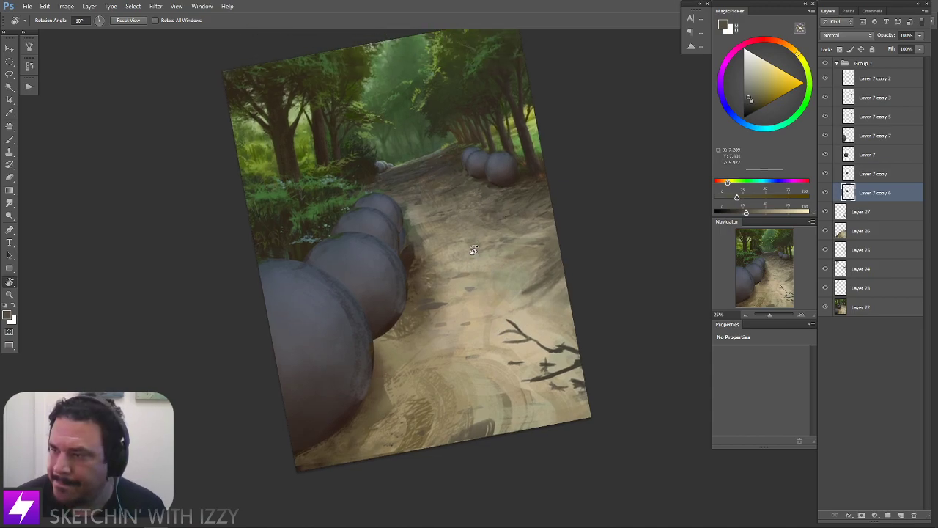
{"action": "scroll", "coordinate": [459, 258], "scroll_direction": "up", "scroll_amount": 1}
{"action": "key", "text": "b"}
{"action": "left_click", "coordinate": [426, 240], "text": "alt"}
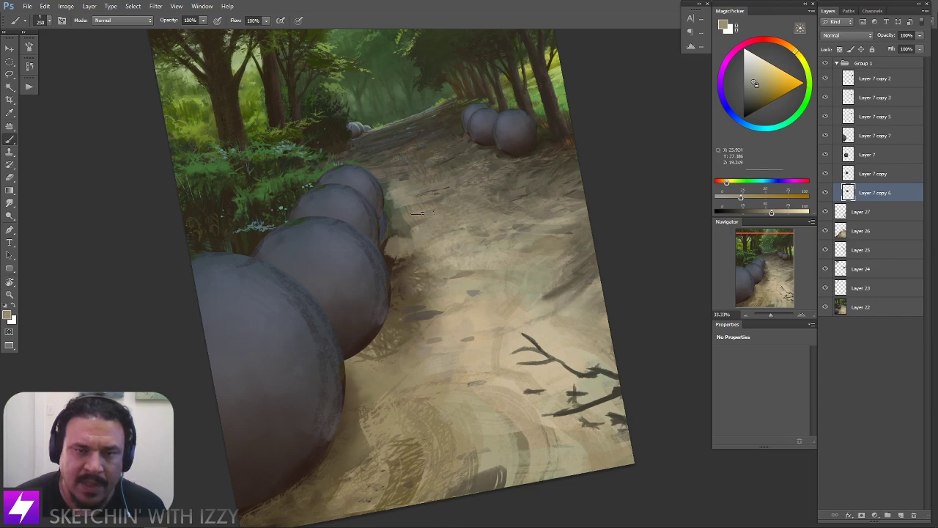
{"action": "key", "text": "ctrl+z"}
{"action": "left_click_drag", "start_coordinate": [390, 227], "coordinate": [406, 241]}
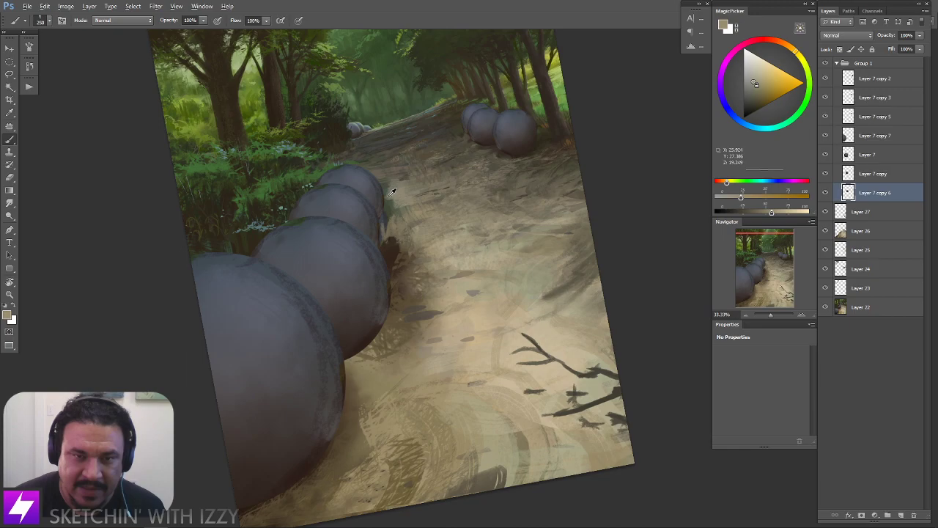
Sample a darker path tone and touch up the edge beside the farthest foreground spheres
{"action": "left_click", "coordinate": [393, 192], "text": "alt"}
{"action": "left_click_drag", "start_coordinate": [394, 197], "coordinate": [392, 213]}
{"action": "key", "text": "Escape"}
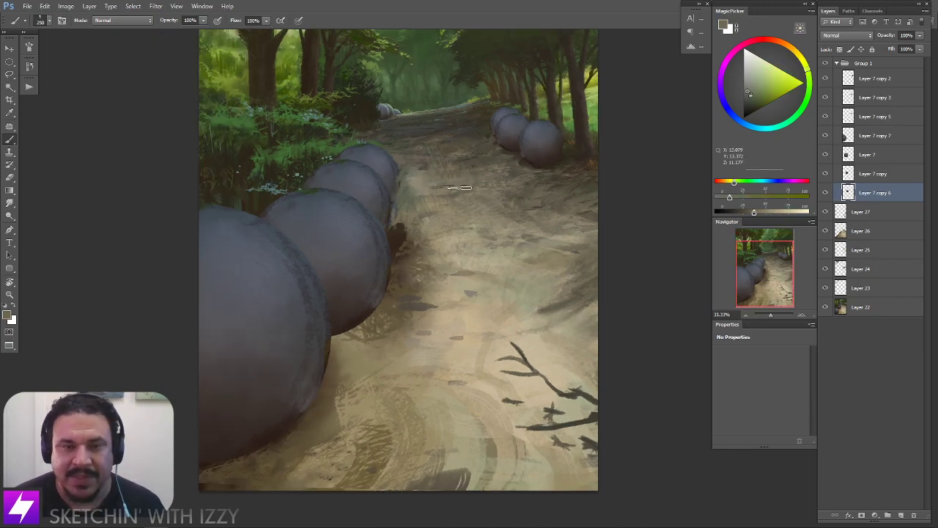
Check the painting mirrored, make Layer 27 active and flip the canvas back to its normal orientation
{"action": "key", "text": "z"}
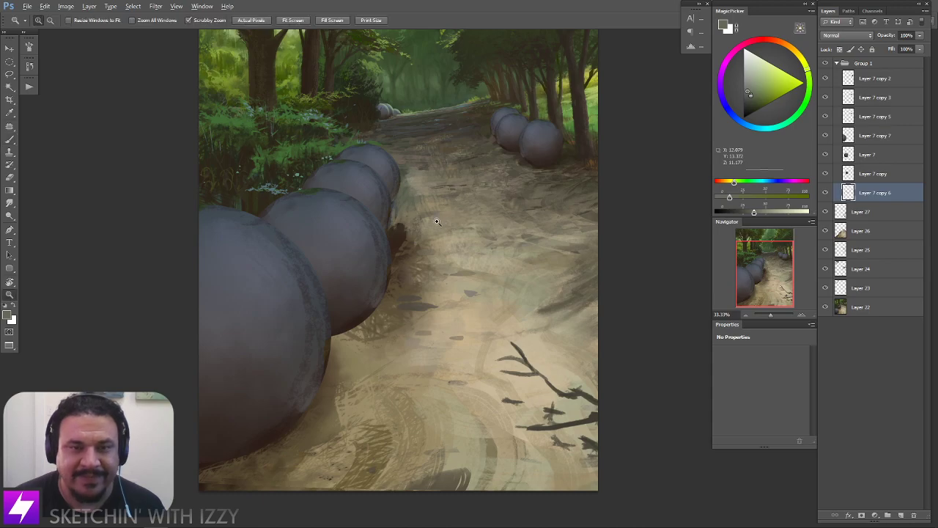
{"action": "key", "text": "ctrl+alt+z"}
{"action": "key", "text": "ctrl+alt+z"}
{"action": "key", "text": "ctrl+alt+z"}
{"action": "key", "text": "ctrl+alt+z"}
{"action": "key", "text": "ctrl+alt+z"}
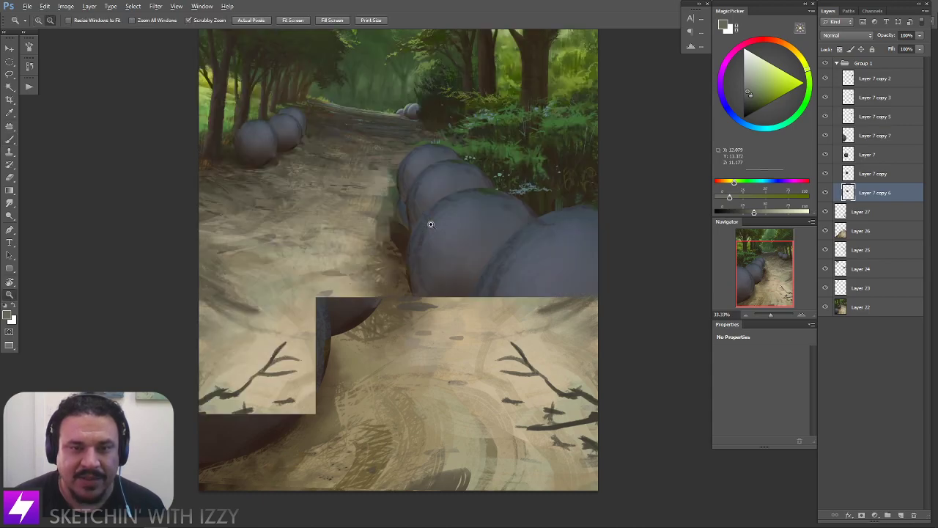
{"action": "key", "text": "alt+["}
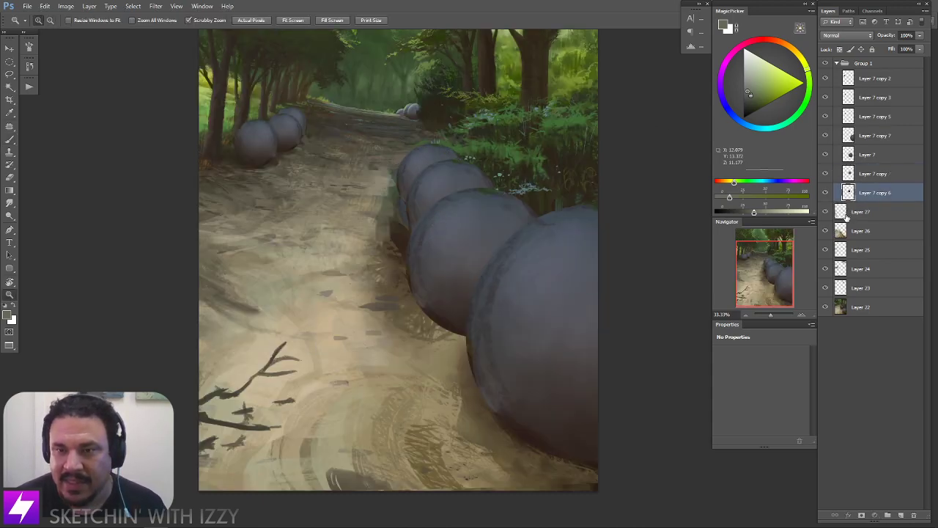
{"action": "left_click", "coordinate": [848, 212]}
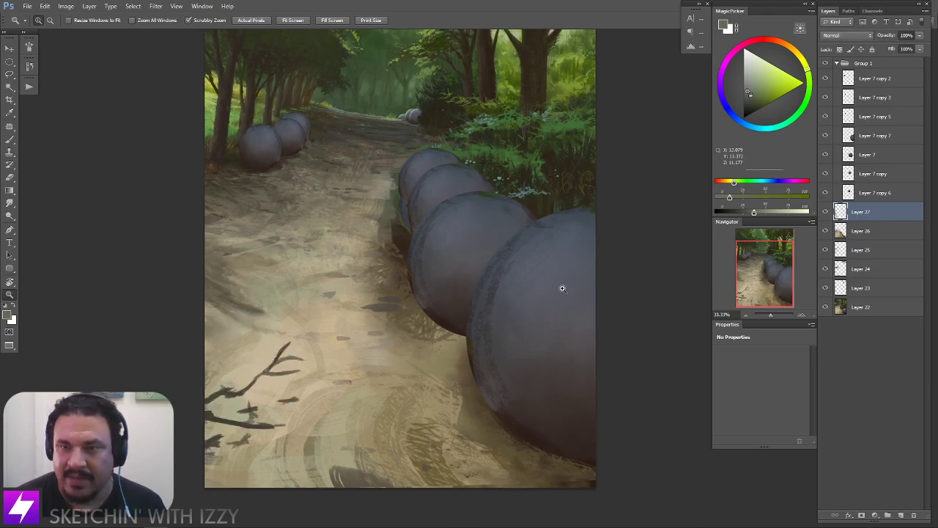
{"action": "key", "text": "ctrl+minus"}
{"action": "key", "text": "ctrl+shift+h"}
{"action": "key", "text": "ctrl+plus"}
{"action": "left_click_drag", "start_coordinate": [543, 346], "coordinate": [518, 243]}
Sample the branch's dark brown for the Brush and compare the path with Layer 27 hidden and shown
{"action": "key", "text": "e"}
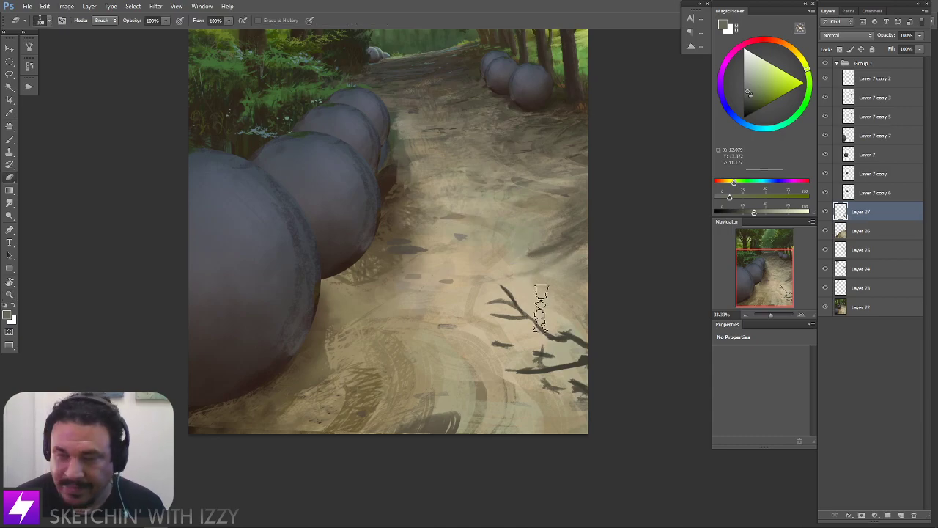
{"action": "left_click", "coordinate": [563, 332], "text": "alt"}
{"action": "key", "text": "Return"}
{"action": "key", "text": "b"}
{"action": "left_click", "coordinate": [562, 332], "text": "alt"}
{"action": "left_click", "coordinate": [825, 211]}
{"action": "left_click", "coordinate": [825, 211]}
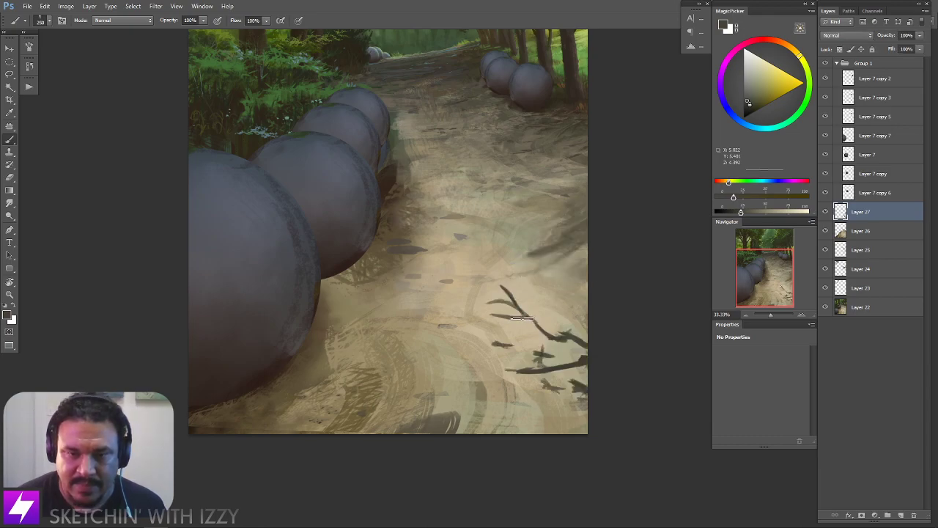
Reduce the brush to 100 px and thicken the upper branch and its twig on the path
{"action": "key", "text": "["}
{"action": "key", "text": "bracketleft"}
{"action": "key", "text": "bracketleft"}
{"action": "key", "text": "bracketleft"}
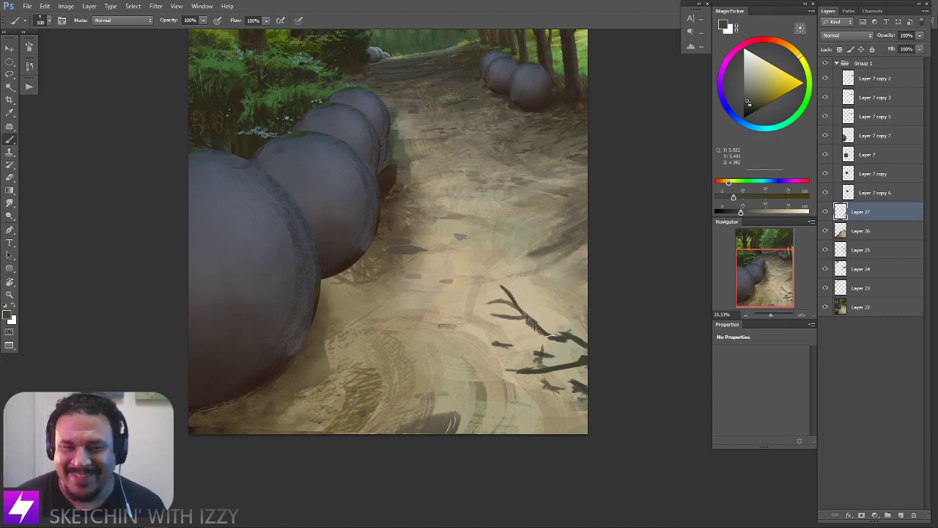
{"action": "left_click_drag", "start_coordinate": [540, 336], "coordinate": [538, 326]}
{"action": "left_click_drag", "start_coordinate": [489, 303], "coordinate": [537, 313]}
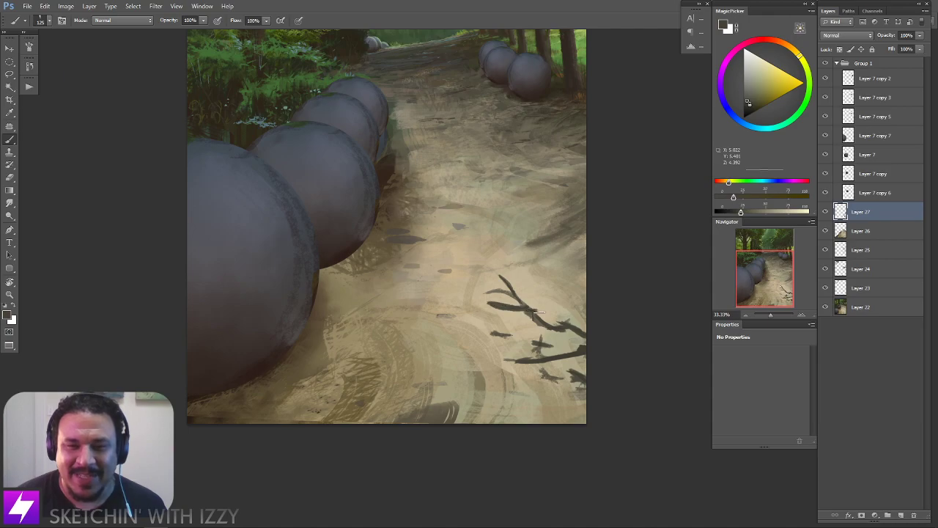
Extend a crossing twig on the upper branch and sample a softer brown from the shadow at the path's edge
{"action": "key", "text": "r"}
{"action": "left_click", "coordinate": [593, 334]}
{"action": "left_click_drag", "start_coordinate": [593, 271], "coordinate": [592, 250]}
{"action": "left_click_drag", "start_coordinate": [563, 286], "coordinate": [521, 268]}
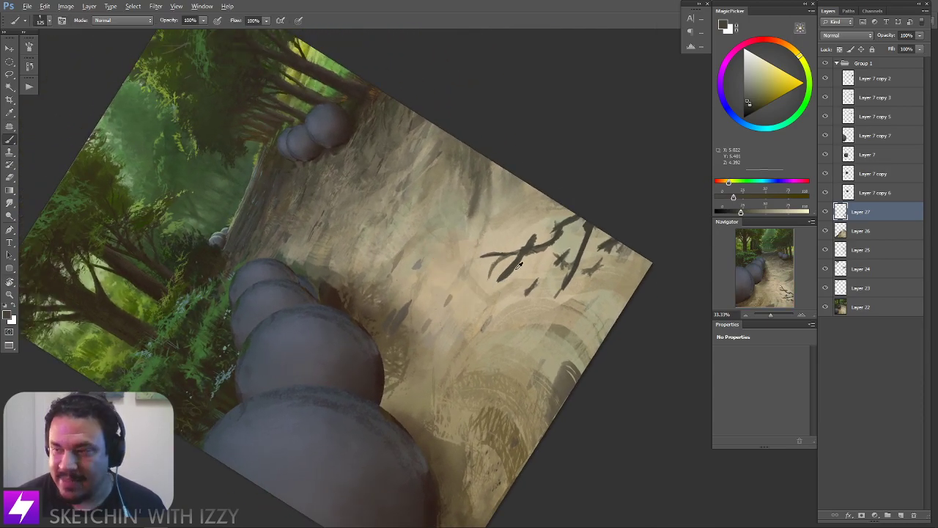
{"action": "left_click", "coordinate": [482, 168], "text": "alt"}
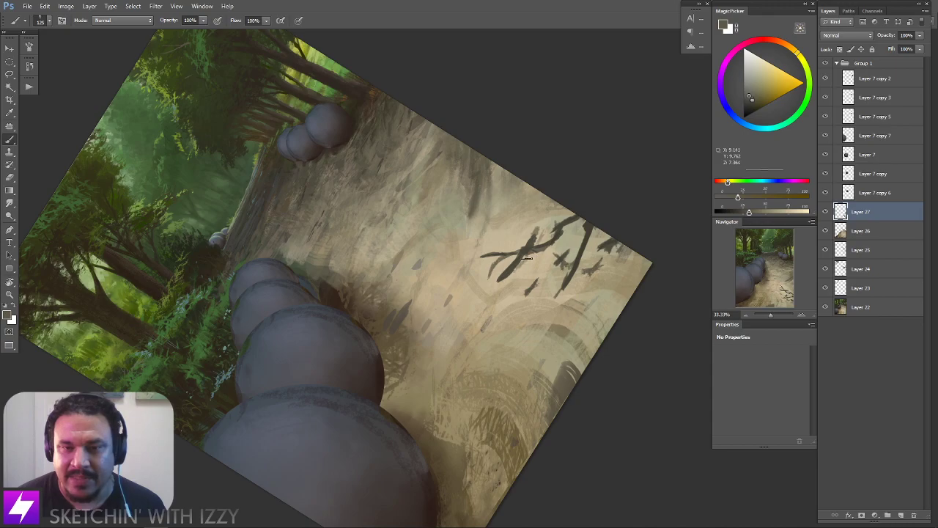
{"action": "key", "text": "Escape"}
{"action": "left_click_drag", "start_coordinate": [538, 236], "coordinate": [542, 230]}
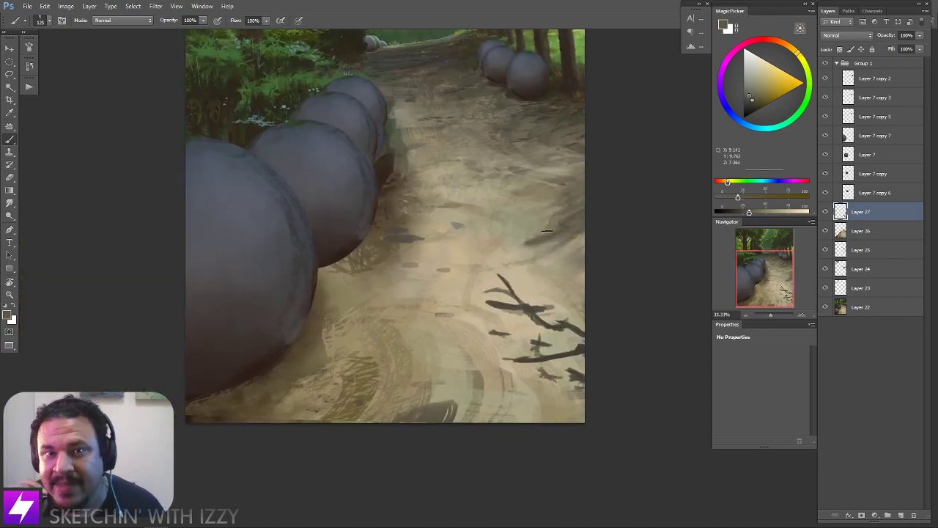
Compare the painting at 16.67% zoom with Layer 27 hidden and shown
{"action": "key", "text": "ctrl+minus"}
{"action": "key", "text": "ctrl+minus"}
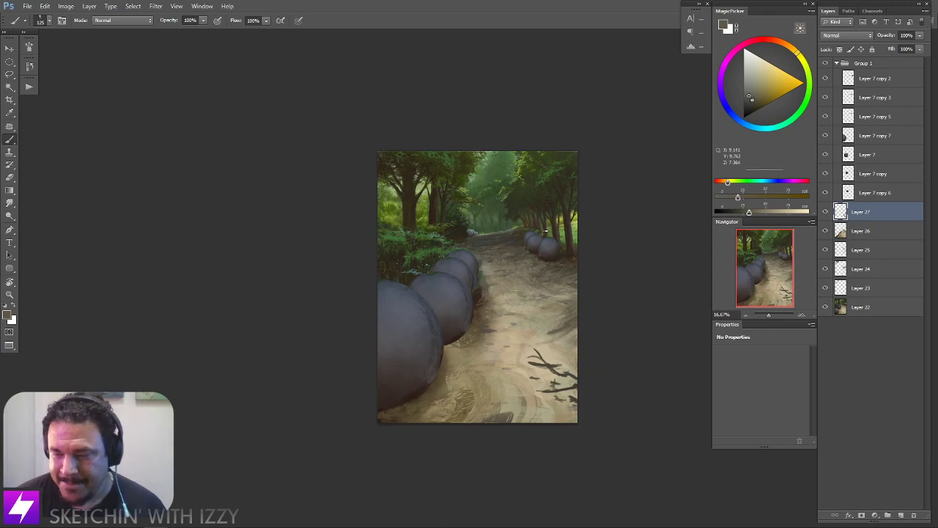
{"action": "left_click", "coordinate": [824, 215]}
{"action": "left_click", "coordinate": [823, 214]}
Sample a dark brown from the trees at the forest's edge as the brush colour
{"action": "key", "text": "ctrl+plus"}
{"action": "key", "text": "ctrl+plus"}
{"action": "key", "text": "r"}
{"action": "mouse_move", "coordinate": [611, 411]}
{"action": "left_mouse_down"}
{"action": "mouse_move", "coordinate": [616, 395]}
{"action": "mouse_move", "coordinate": [576, 360]}
{"action": "mouse_move", "coordinate": [613, 342]}
{"action": "mouse_move", "coordinate": [637, 349]}
{"action": "mouse_move", "coordinate": [622, 357]}
{"action": "left_mouse_up"}
{"action": "key", "text": "b"}
{"action": "left_click", "coordinate": [219, 175], "text": "alt"}
{"action": "left_click", "coordinate": [217, 169], "text": "alt"}
{"action": "left_click", "coordinate": [218, 168], "text": "alt"}
{"action": "key", "text": "Escape"}
Inspect the trees at 50% zoom with Layer 24 hidden and shown, and make Layer 24 active
{"action": "key", "text": "ctrl+plus"}
{"action": "left_click_drag", "start_coordinate": [304, 209], "coordinate": [340, 361]}
{"action": "left_click_drag", "start_coordinate": [280, 142], "coordinate": [368, 262]}
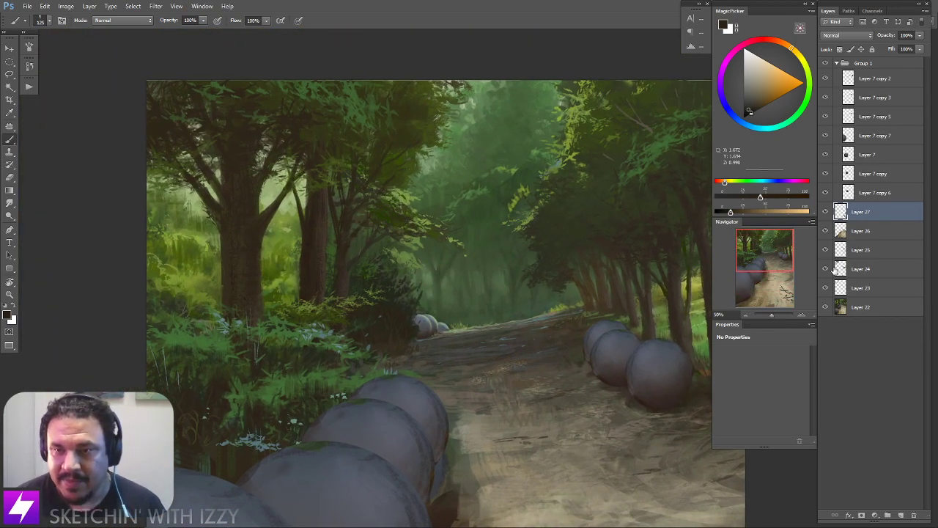
{"action": "left_click", "coordinate": [825, 269]}
{"action": "left_click", "coordinate": [826, 270]}
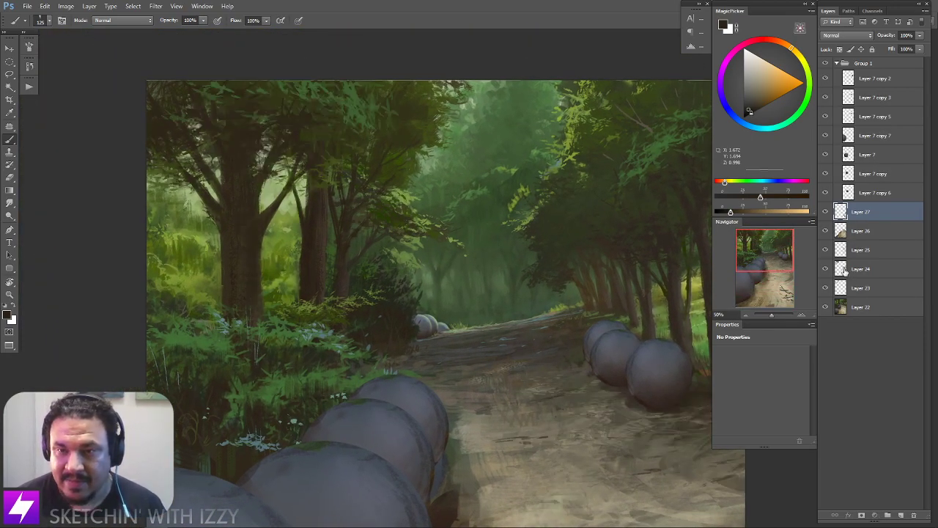
{"action": "left_click", "coordinate": [844, 269]}
Sample the tree trunk's dark brown, switch to Layer 27 on the canvas and try small dark accents near the undergrowth
{"action": "left_click", "coordinate": [316, 235], "text": "alt"}
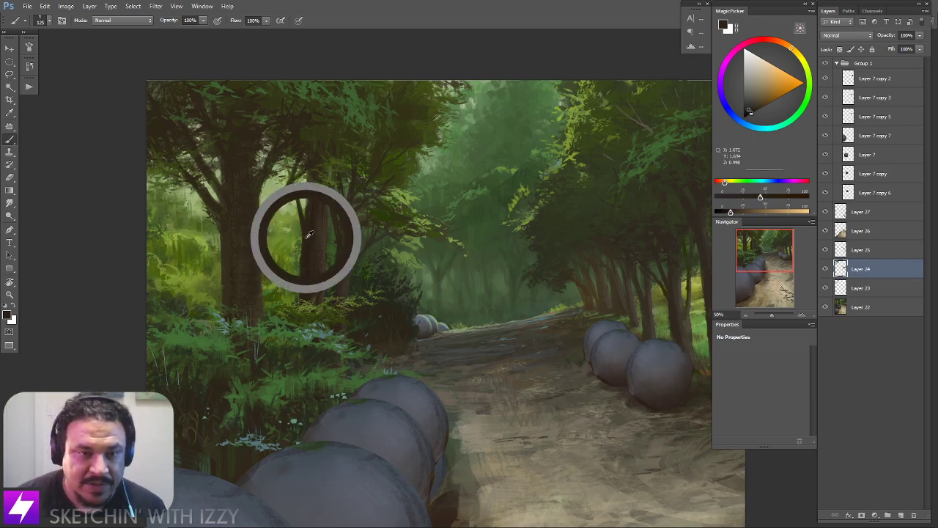
{"action": "left_click", "coordinate": [379, 277], "text": "ctrl"}
{"action": "mouse_move", "coordinate": [434, 360]}
{"action": "left_mouse_down"}
{"action": "mouse_move", "coordinate": [450, 364]}
{"action": "mouse_move", "coordinate": [439, 359]}
{"action": "left_mouse_up"}
{"action": "left_click_drag", "start_coordinate": [371, 318], "coordinate": [413, 351]}
{"action": "key", "text": "ctrl+z"}
{"action": "left_click_drag", "start_coordinate": [323, 340], "coordinate": [354, 327]}
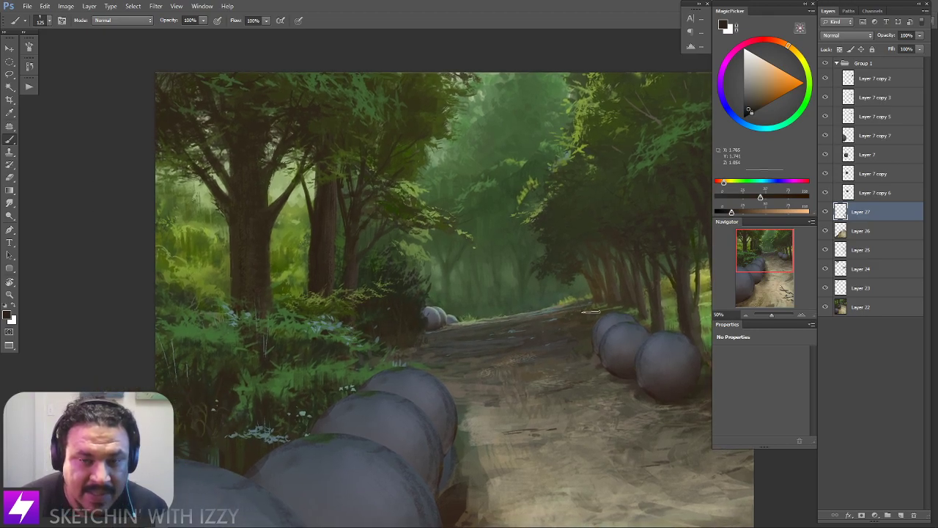
Review the whole painting at 25% zoom with Layer 27 hidden and shown
{"action": "key", "text": "ctrl+minus"}
{"action": "left_click_drag", "start_coordinate": [506, 397], "coordinate": [459, 387]}
{"action": "key", "text": "ctrl+minus"}
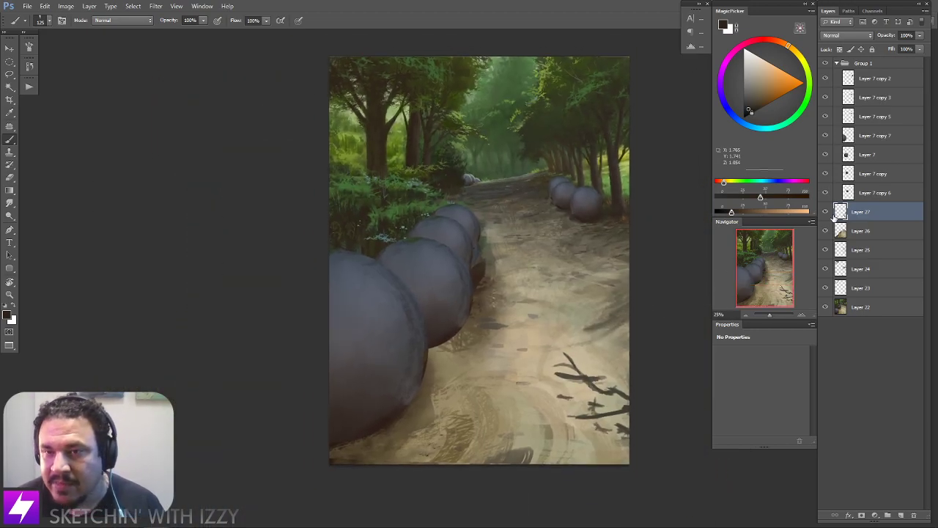
{"action": "left_click", "coordinate": [826, 213]}
{"action": "left_click", "coordinate": [826, 213]}
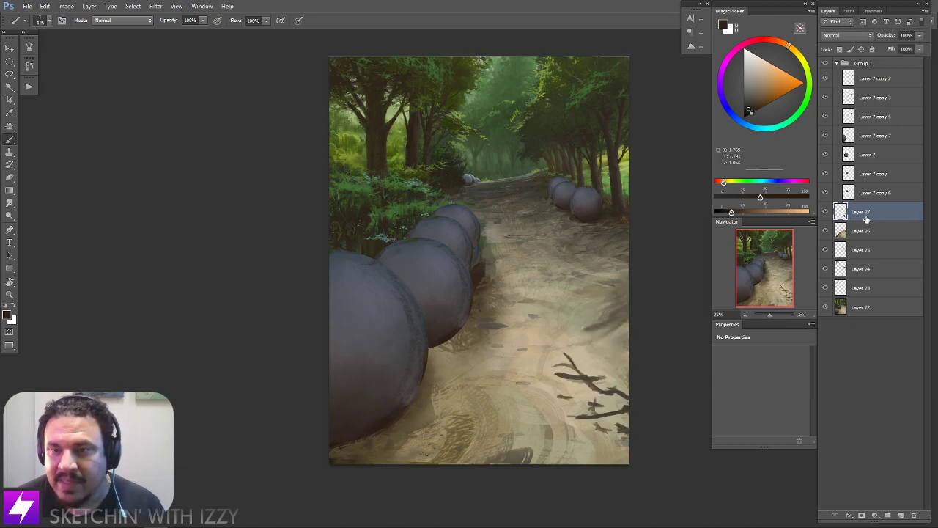
Add a new layer above Layer 27, look over the brush presets and make the second sphere's Layer 7 active
{"action": "key", "text": "ctrl+shift+alt+n"}
{"action": "mouse_move", "coordinate": [579, 340]}
{"action": "left_mouse_down"}
{"action": "mouse_move", "coordinate": [564, 339]}
{"action": "mouse_move", "coordinate": [565, 331]}
{"action": "mouse_move", "coordinate": [570, 341]}
{"action": "left_mouse_up"}
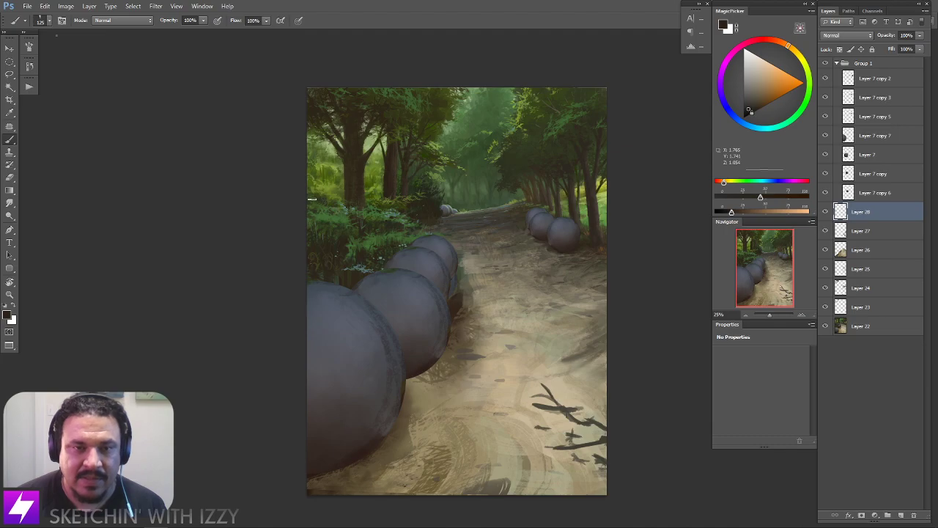
{"action": "right_click", "coordinate": [323, 216]}
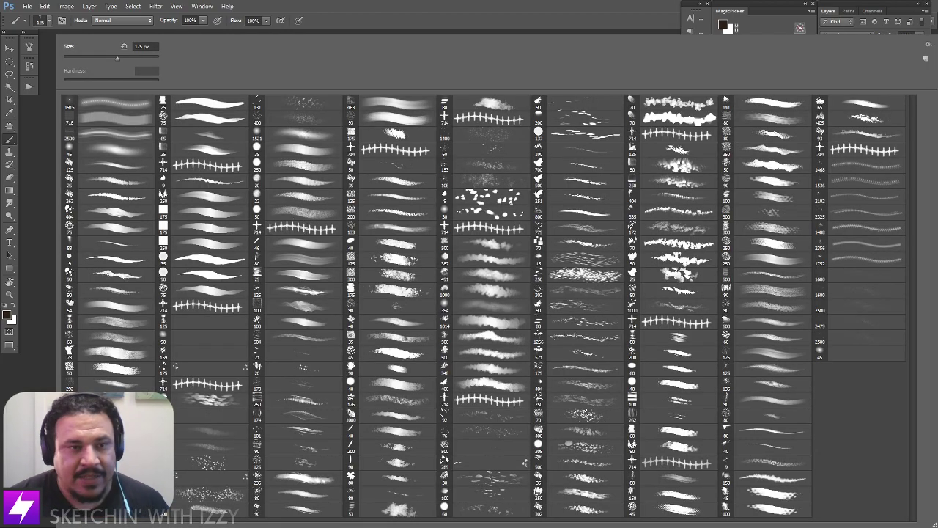
{"action": "left_click", "coordinate": [46, 295]}
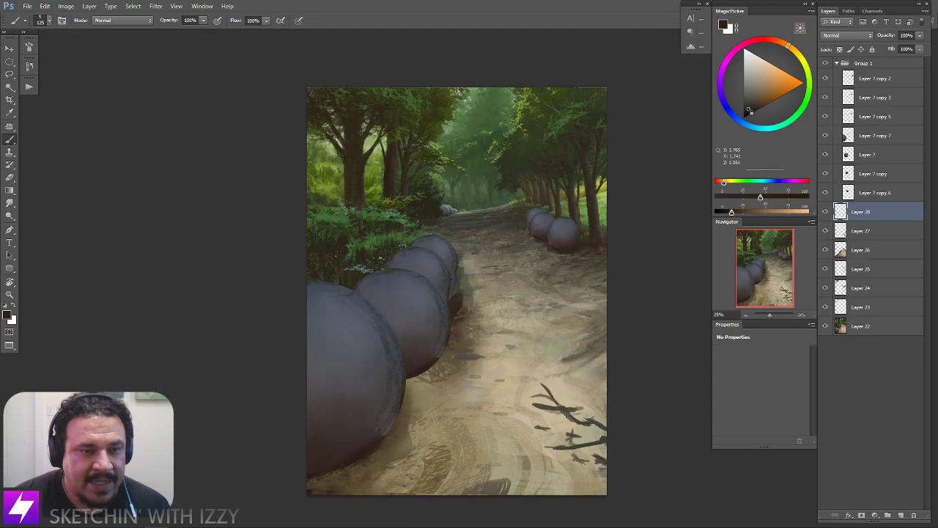
{"action": "left_click", "coordinate": [848, 137]}
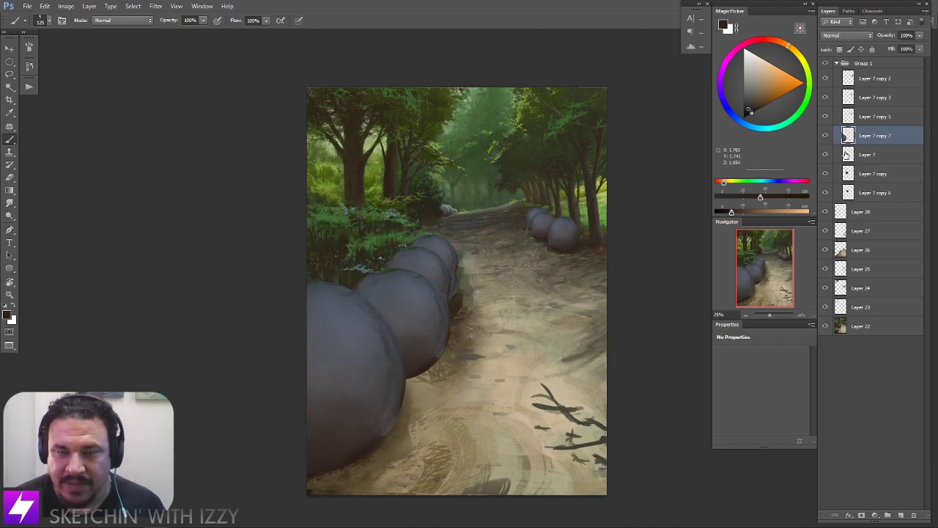
{"action": "left_click", "coordinate": [840, 156]}
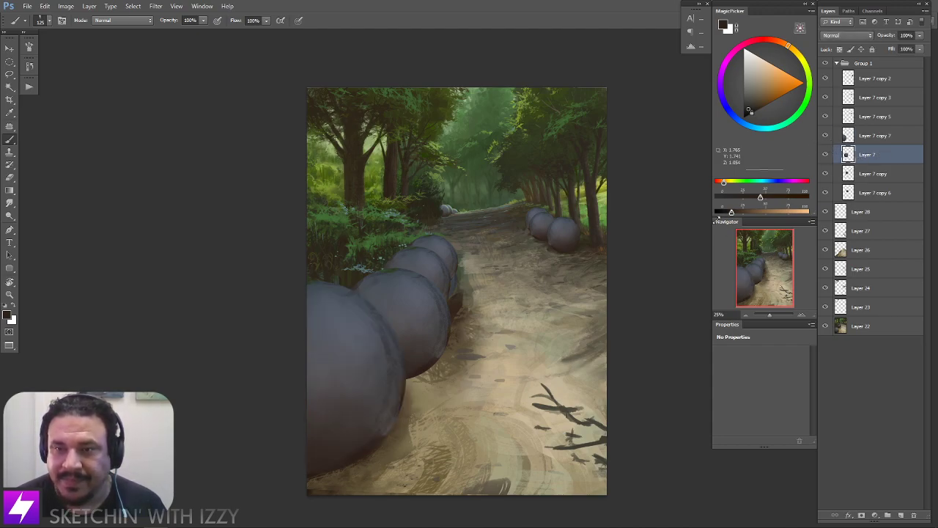
Lock Layer 7's transparent pixels, sample a colour and start painting light on the second sphere with an enlarged brush
{"action": "key", "text": "r"}
{"action": "mouse_move", "coordinate": [516, 378]}
{"action": "left_mouse_down"}
{"action": "mouse_move", "coordinate": [551, 330]}
{"action": "mouse_move", "coordinate": [540, 335]}
{"action": "mouse_move", "coordinate": [505, 217]}
{"action": "left_mouse_up"}
{"action": "key", "text": "b"}
{"action": "left_click", "coordinate": [421, 218], "text": "alt"}
{"action": "left_click_drag", "start_coordinate": [494, 327], "coordinate": [500, 312]}
{"action": "key", "text": "bracketright"}
{"action": "key", "text": "bracketright"}
{"action": "key", "text": "bracketright"}
{"action": "mouse_move", "coordinate": [472, 270]}
{"action": "left_mouse_down"}
{"action": "mouse_move", "coordinate": [447, 288]}
{"action": "mouse_move", "coordinate": [455, 277]}
{"action": "mouse_move", "coordinate": [484, 285]}
{"action": "left_mouse_up"}
Mix a pale grey-green and paint a highlight over the upper part of the second sphere
{"action": "left_click", "coordinate": [747, 182]}
{"action": "left_click", "coordinate": [731, 198]}
{"action": "left_click", "coordinate": [779, 211]}
{"action": "left_click", "coordinate": [753, 182]}
{"action": "left_click", "coordinate": [757, 182]}
{"action": "mouse_move", "coordinate": [500, 276]}
{"action": "left_mouse_down"}
{"action": "mouse_move", "coordinate": [458, 294]}
{"action": "mouse_move", "coordinate": [461, 285]}
{"action": "mouse_move", "coordinate": [439, 297]}
{"action": "mouse_move", "coordinate": [446, 306]}
{"action": "mouse_move", "coordinate": [485, 294]}
{"action": "mouse_move", "coordinate": [567, 378]}
{"action": "mouse_move", "coordinate": [551, 339]}
{"action": "left_mouse_up"}
{"action": "key", "text": "r"}
{"action": "key", "text": "Escape"}
{"action": "key", "text": "b"}
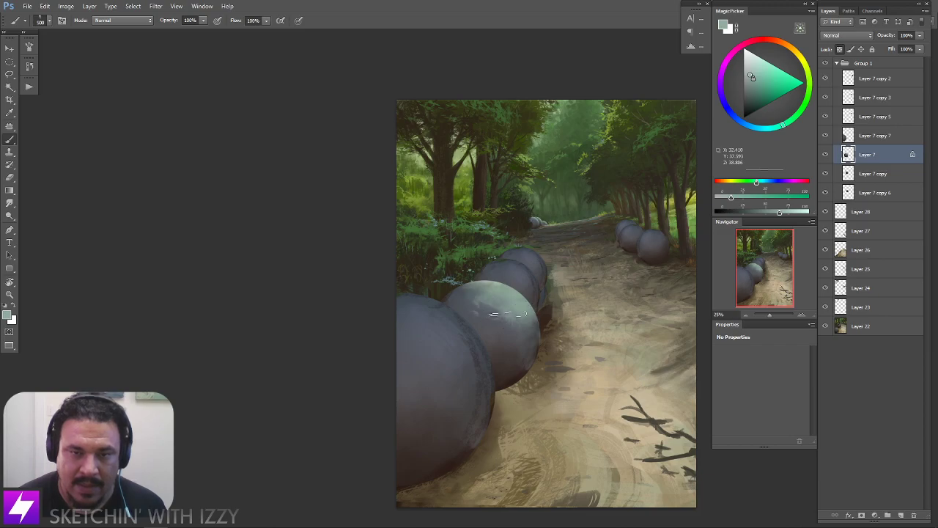
Blend the second sphere's highlight with the Smudge tool and brush more pale green across its upper surface
{"action": "key", "text": "r"}
{"action": "left_click_drag", "start_coordinate": [506, 325], "coordinate": [516, 353]}
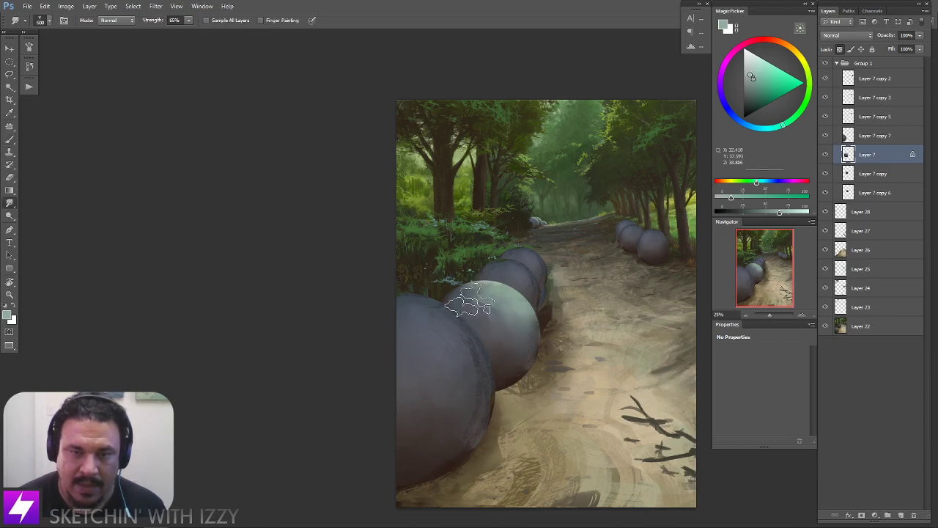
{"action": "key", "text": "b"}
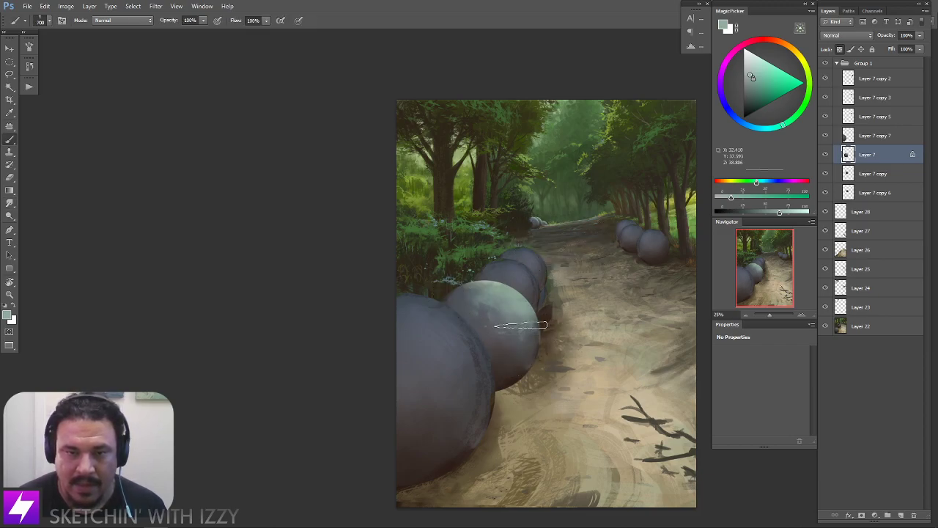
{"action": "key", "text": "r"}
{"action": "key", "text": "r"}
{"action": "left_click_drag", "start_coordinate": [597, 317], "coordinate": [607, 291]}
{"action": "key", "text": "b"}
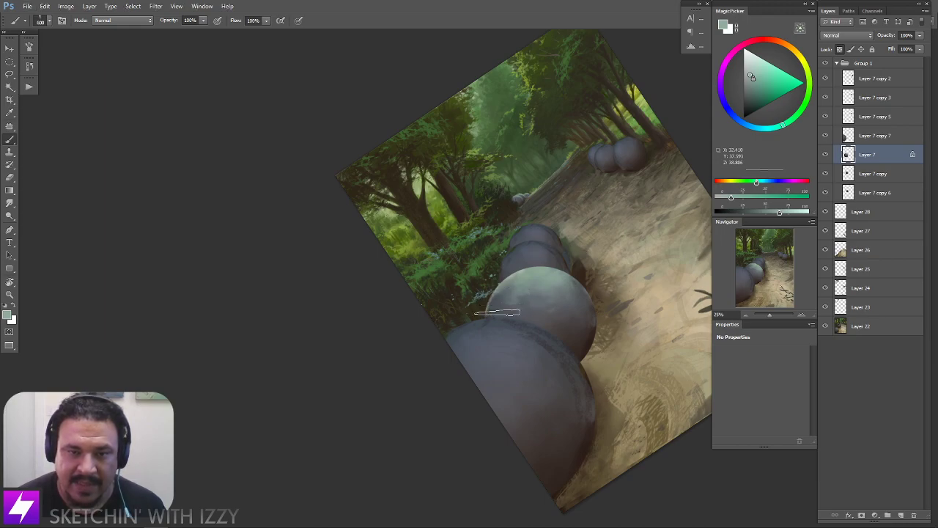
{"action": "mouse_move", "coordinate": [583, 310]}
{"action": "left_mouse_down"}
{"action": "mouse_move", "coordinate": [565, 308]}
{"action": "mouse_move", "coordinate": [647, 299]}
{"action": "left_mouse_up"}
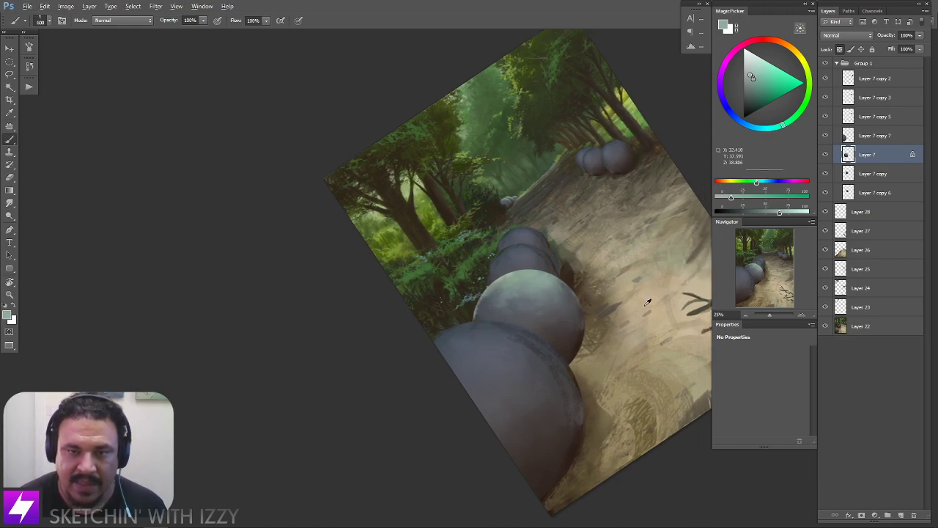
Sample a very dark brown beside the second sphere and darken the sphere's lower edge with the brush
{"action": "left_click", "coordinate": [610, 318], "text": "alt"}
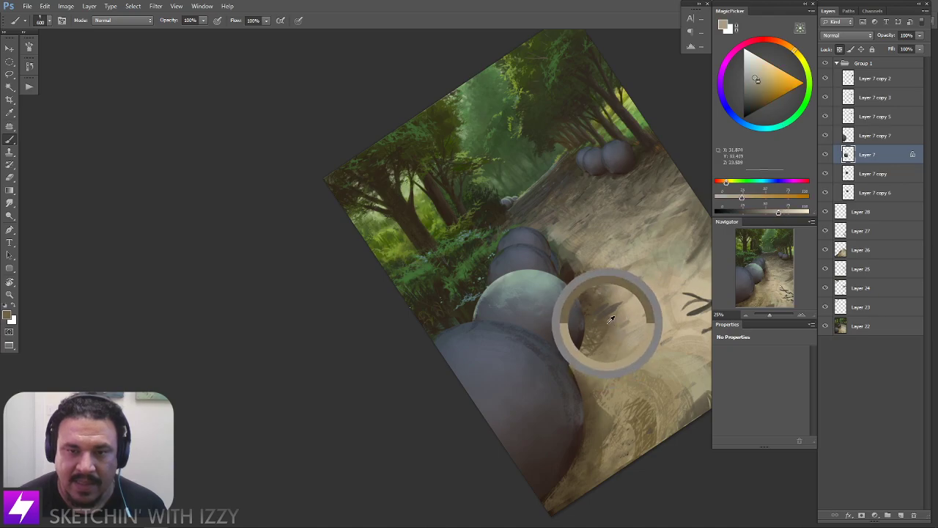
{"action": "left_click", "coordinate": [577, 341], "text": "alt"}
{"action": "key", "text": "bracketright"}
{"action": "key", "text": "bracketright"}
{"action": "key", "text": "bracketright"}
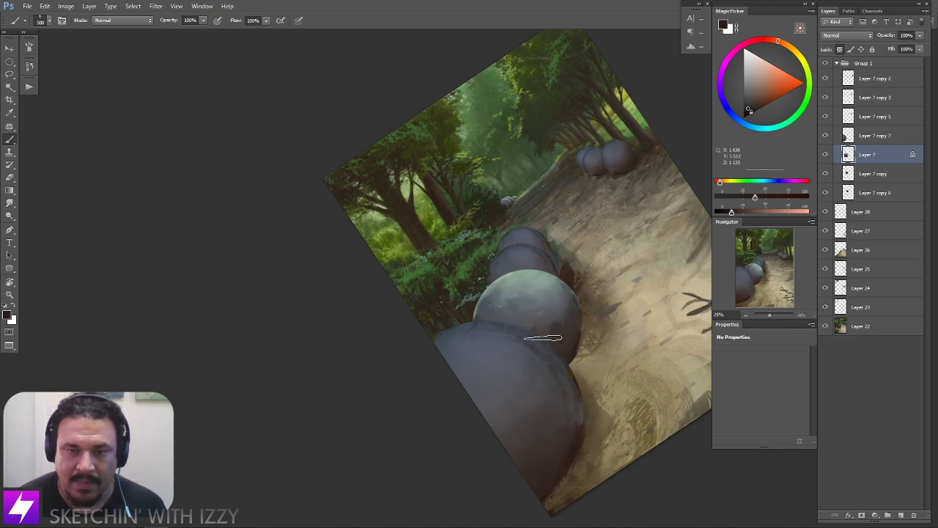
Soften the second sphere's shaded edge with the Smudge tool at a reduced size of 200
{"action": "key", "text": "r"}
{"action": "key", "text": "bracketleft"}
{"action": "key", "text": "bracketleft"}
{"action": "key", "text": "bracketleft"}
{"action": "key", "text": "bracketleft"}
{"action": "key", "text": "bracketleft"}
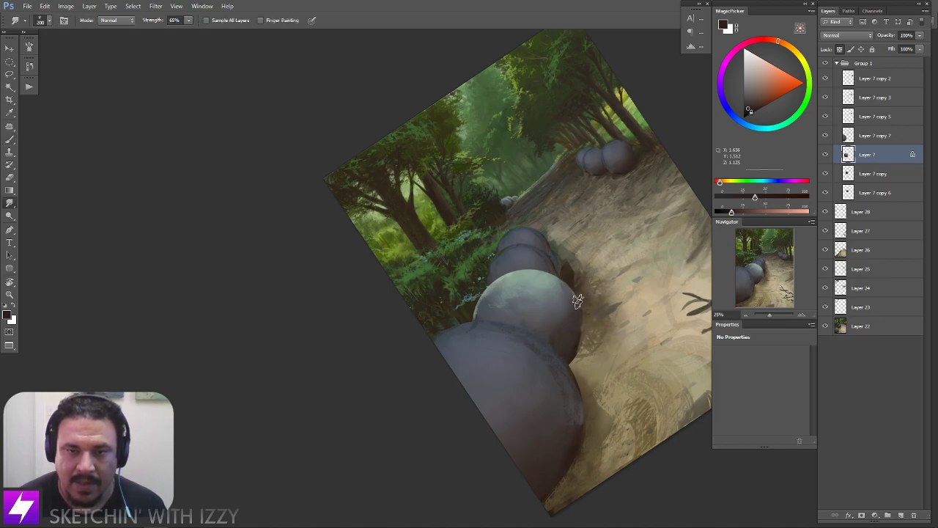
{"action": "key", "text": "b"}
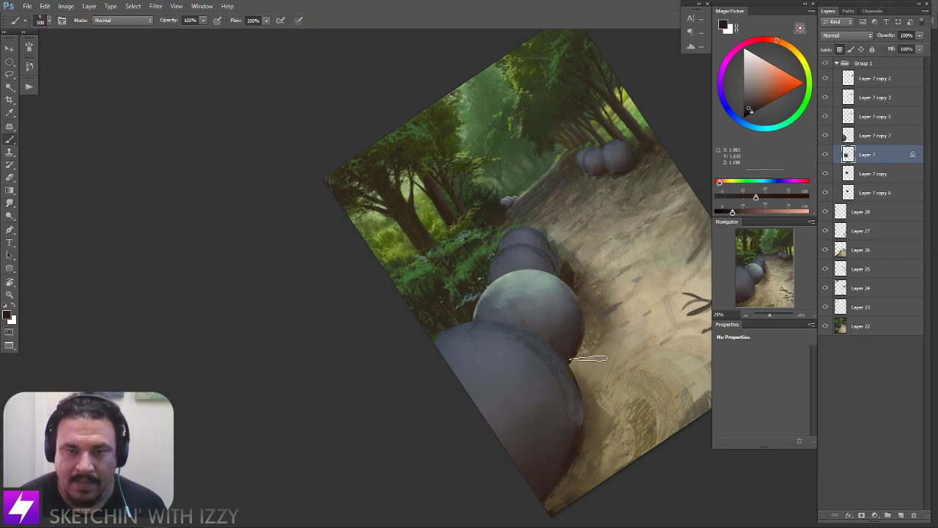
Sample dark tones from the second sphere's shaded side and refine the shadow along its edge facing the path
{"action": "left_click", "coordinate": [564, 346], "text": "alt"}
{"action": "left_click", "coordinate": [579, 345], "text": "alt"}
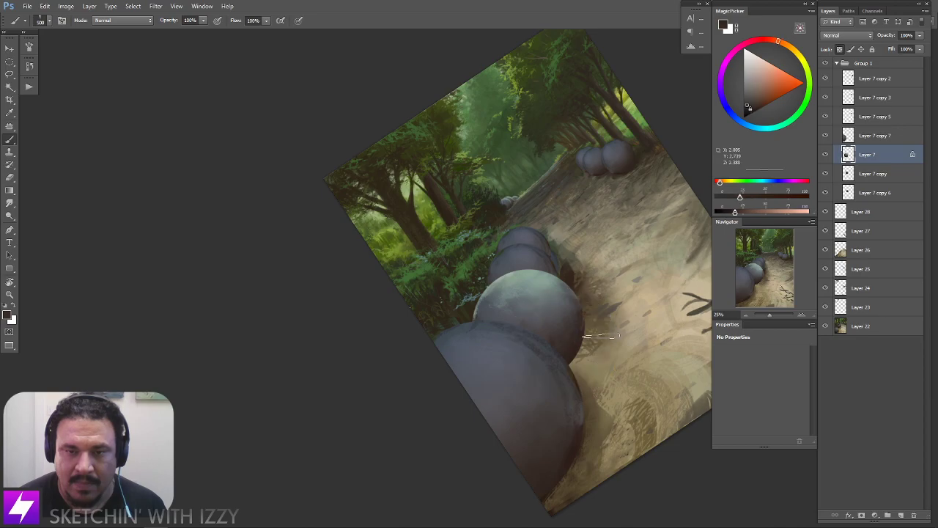
{"action": "key", "text": "ctrl+minus"}
{"action": "key", "text": "Escape"}
{"action": "left_click_drag", "start_coordinate": [567, 359], "coordinate": [568, 357]}
{"action": "left_click_drag", "start_coordinate": [561, 324], "coordinate": [578, 323]}
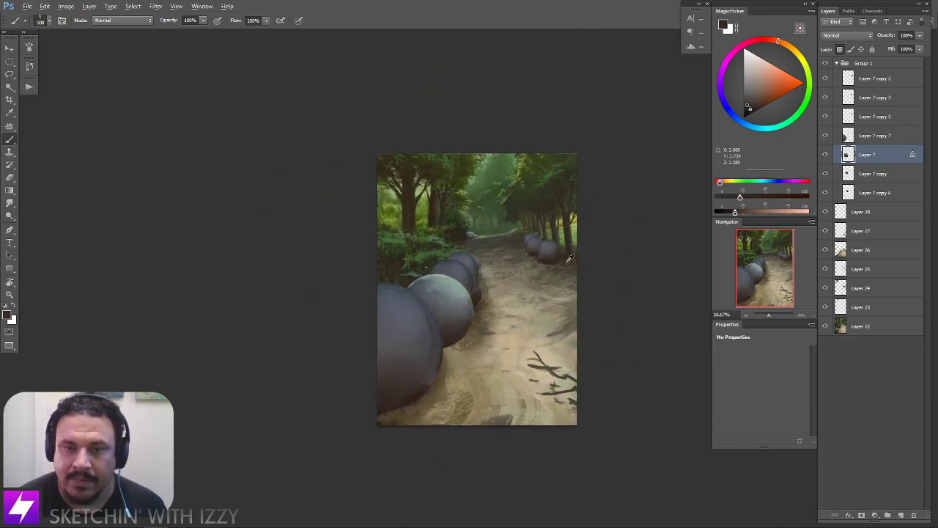
Sample dark browns from the path and the sphere's underside and brush a warmer shadow onto the second sphere's base
{"action": "left_click", "coordinate": [573, 261], "text": "alt"}
{"action": "key", "text": "ctrl+plus"}
{"action": "left_click_drag", "start_coordinate": [478, 362], "coordinate": [519, 318]}
{"action": "left_click", "coordinate": [487, 316], "text": "alt"}
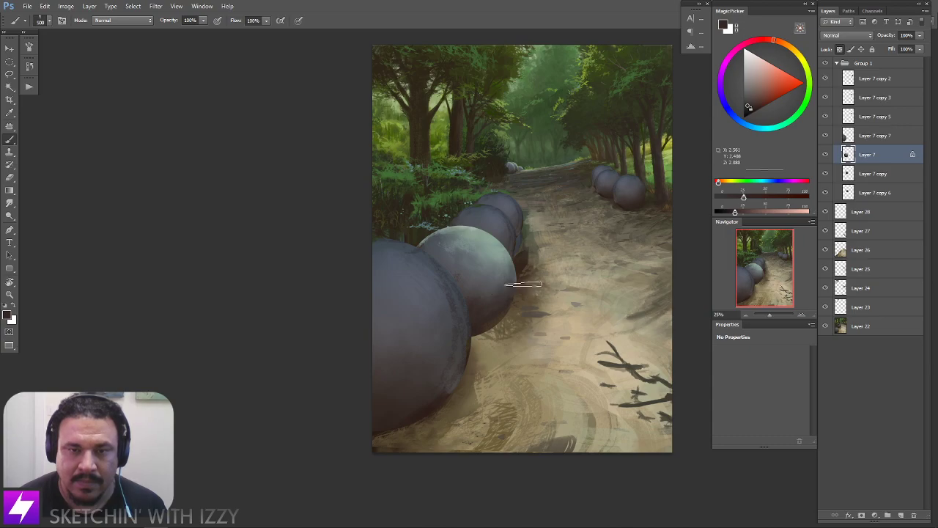
{"action": "left_click", "coordinate": [493, 318], "text": "alt"}
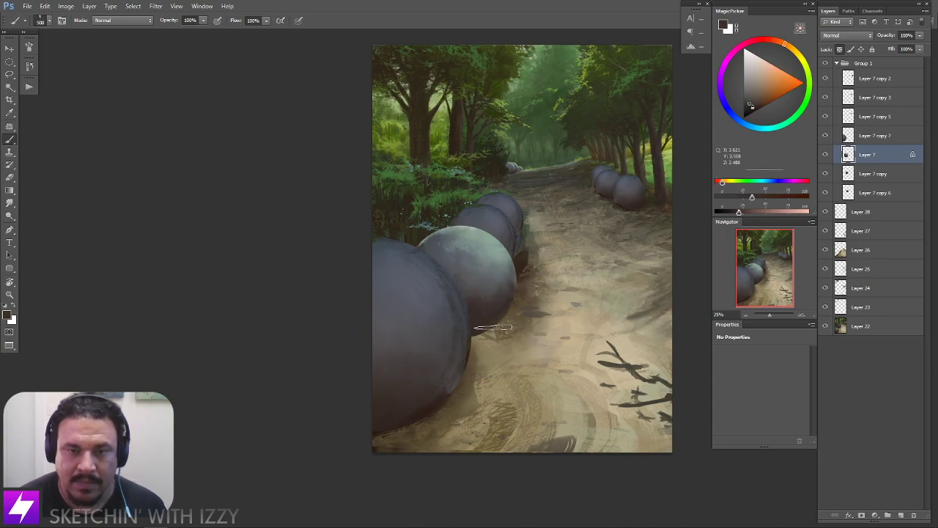
Sample a muted purple-grey from the second sphere and blend its lower shading with the Smudge tool
{"action": "left_click", "coordinate": [484, 286], "text": "alt"}
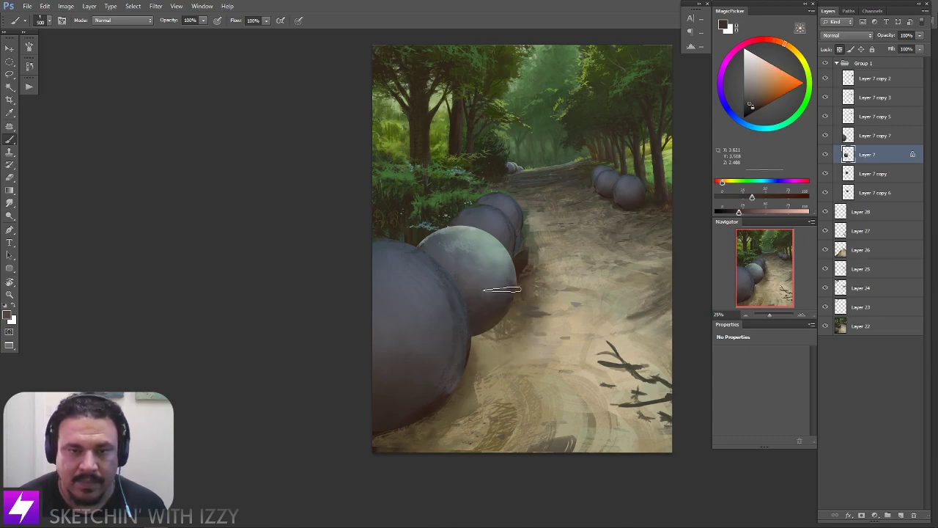
{"action": "key", "text": "r"}
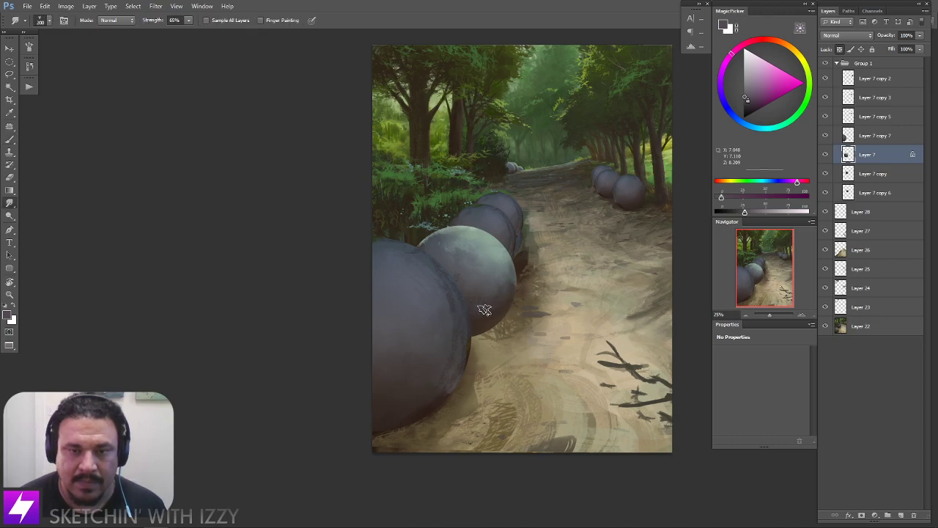
{"action": "left_click_drag", "start_coordinate": [525, 312], "coordinate": [538, 335]}
{"action": "key", "text": "ctrl+plus"}
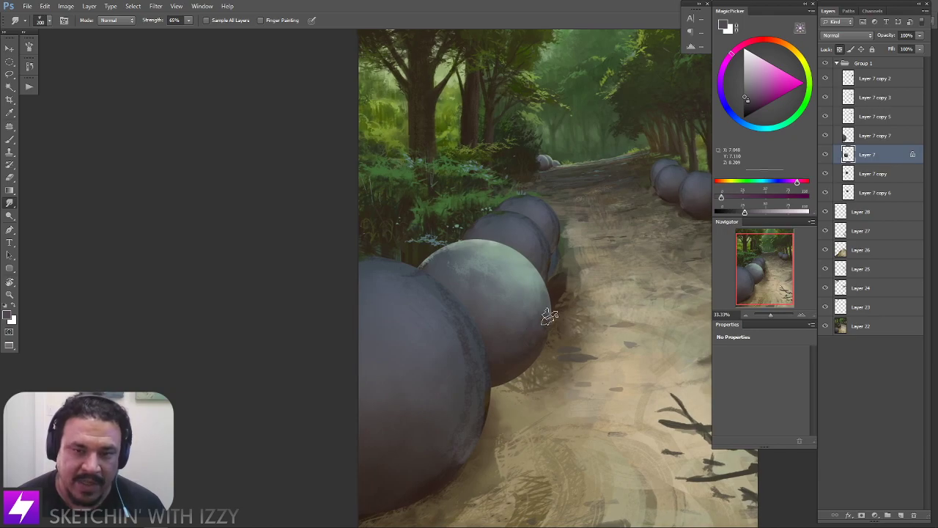
Sample the highlight's grey-green, brush it over the second sphere's middle and blend it with the Smudge tool
{"action": "key", "text": "b"}
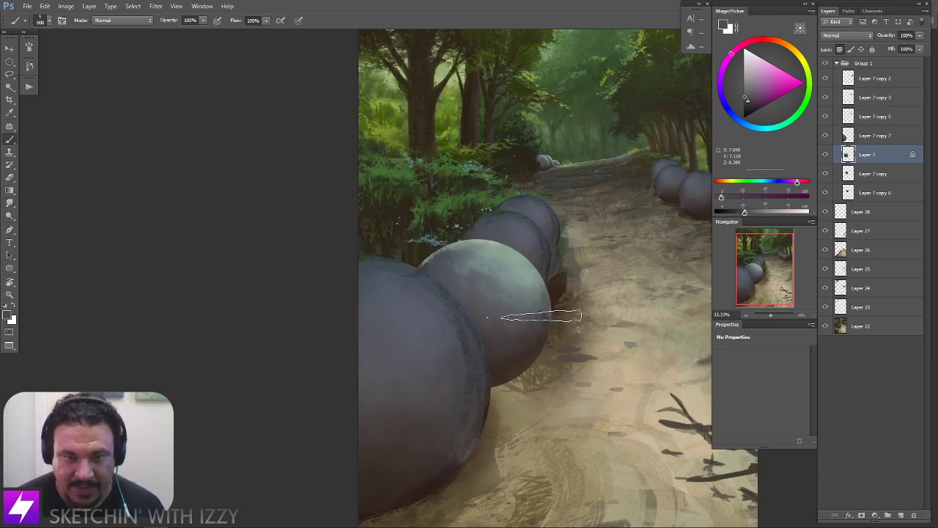
{"action": "left_click", "coordinate": [507, 278], "text": "alt"}
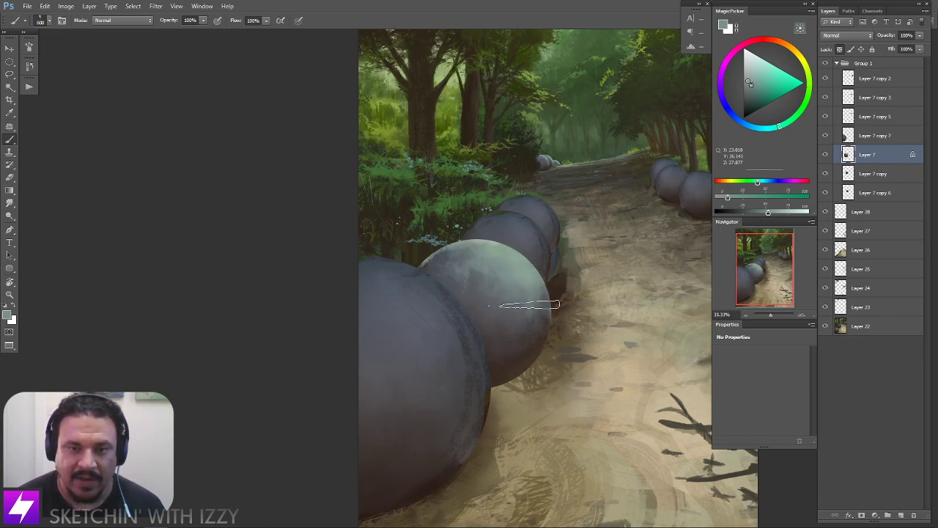
{"action": "key", "text": "r"}
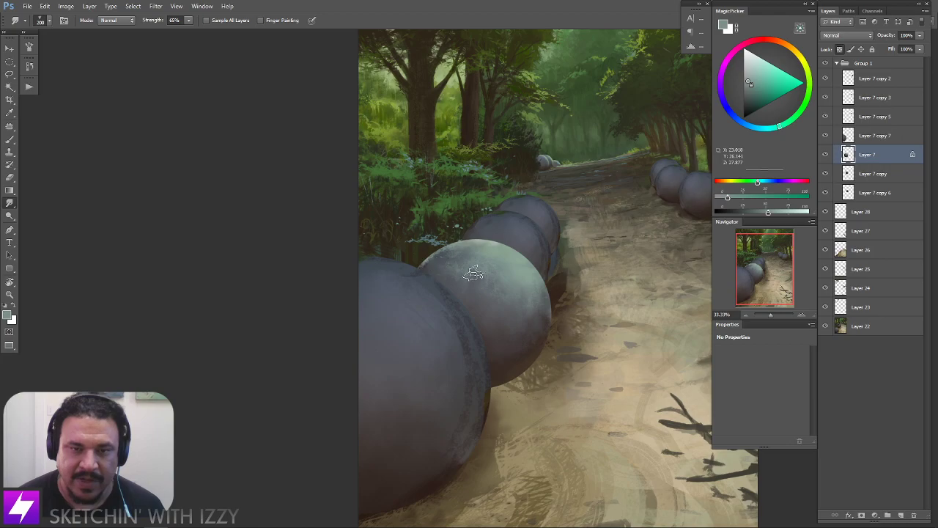
{"action": "scroll", "coordinate": [535, 308], "scroll_direction": "down", "scroll_amount": 2}
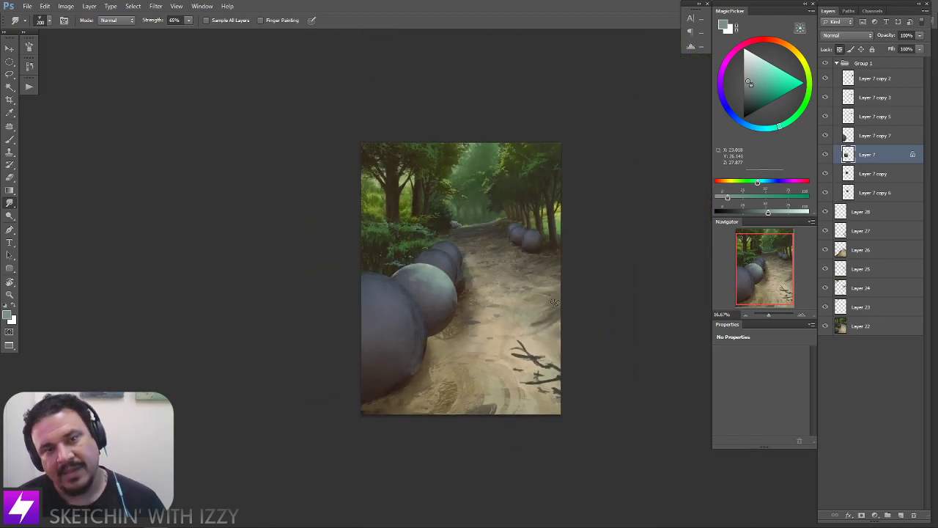
Flip the canvas horizontally and rotate it for painting on the second sphere
{"action": "key", "text": "ctrl+shift+h"}
{"action": "mouse_move", "coordinate": [557, 278]}
{"action": "left_mouse_down"}
{"action": "mouse_move", "coordinate": [569, 286]}
{"action": "mouse_move", "coordinate": [570, 256]}
{"action": "left_mouse_up"}
{"action": "key", "text": "r"}
{"action": "scroll", "coordinate": [569, 277], "scroll_direction": "up", "scroll_amount": 2}
{"action": "key", "text": "b"}
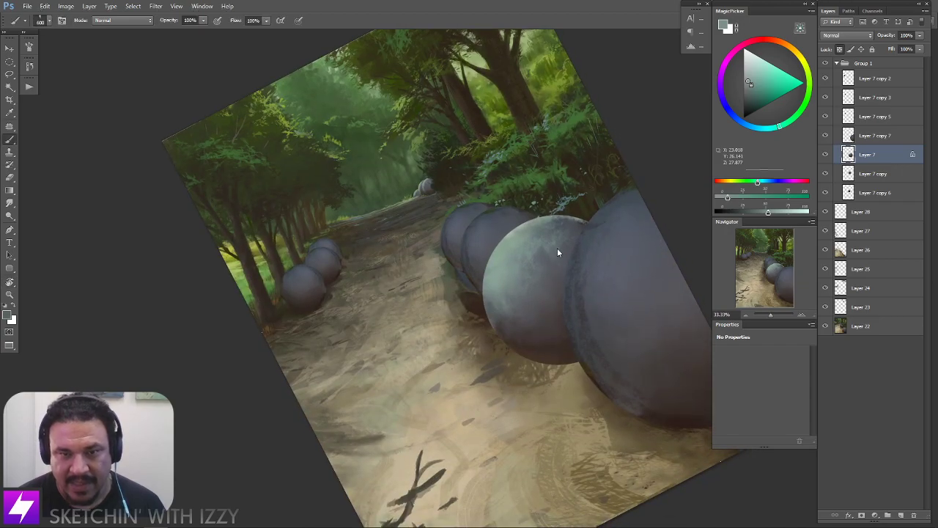
Sample a blue-grey, break up the second sphere's highlight with a brush size of 500 and smudge the strokes
{"action": "left_click", "coordinate": [577, 247], "text": "alt"}
{"action": "key", "text": "bracketleft"}
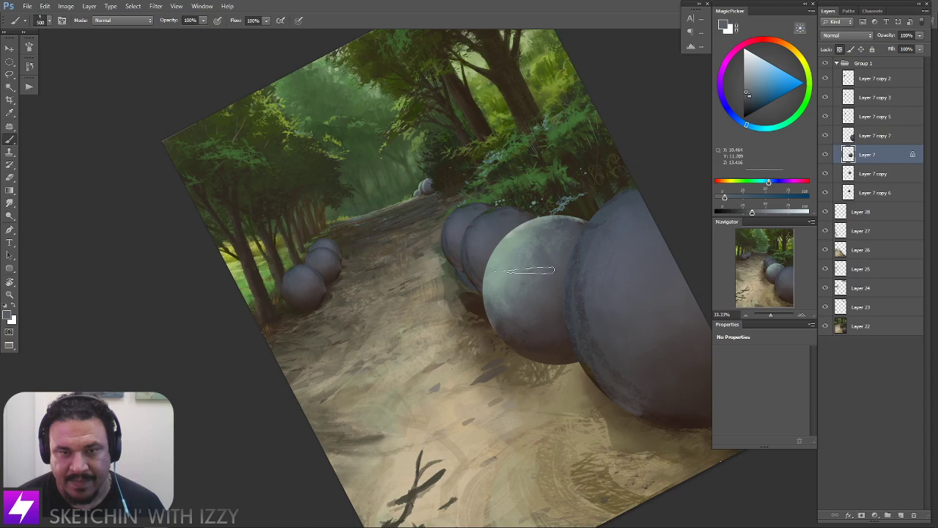
{"action": "key", "text": "n"}
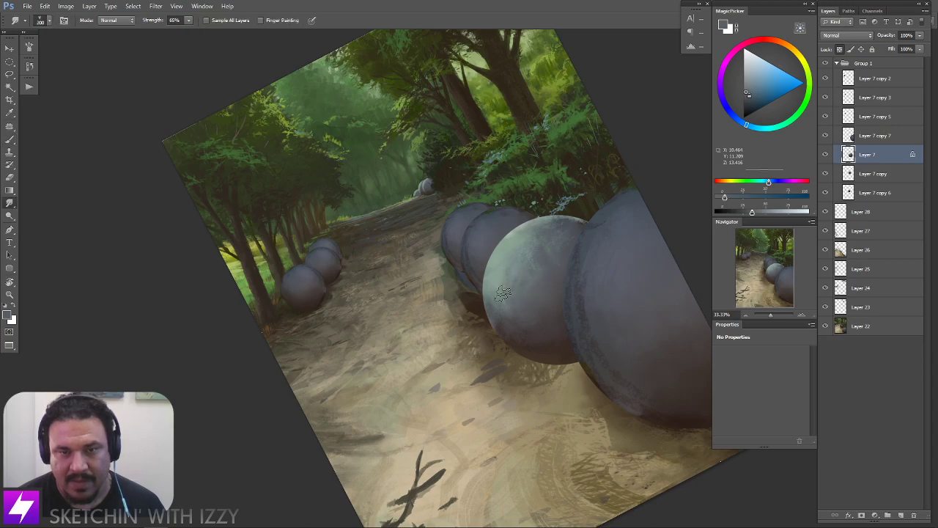
{"action": "key", "text": "Escape"}
{"action": "key", "text": "ctrl+minus"}
{"action": "key", "text": "ctrl+minus"}
{"action": "key", "text": "ctrl+minus"}
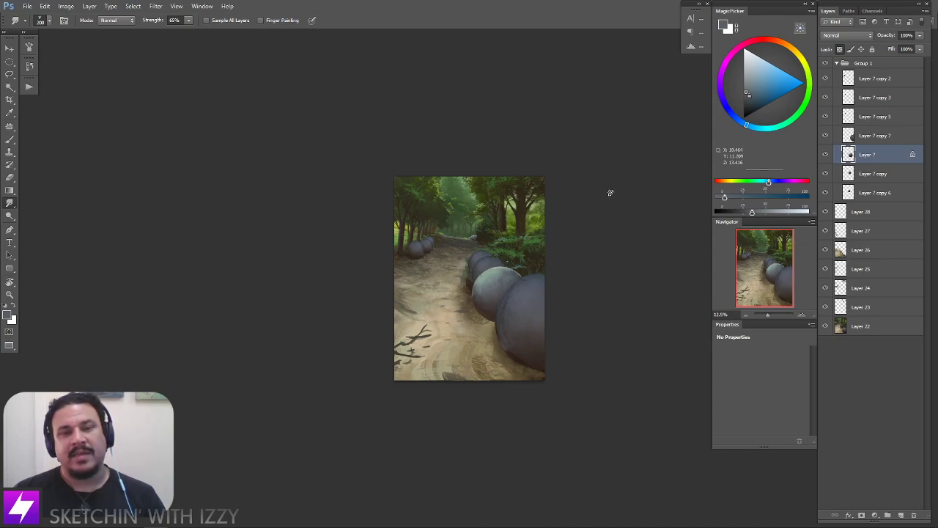
Toggle the visibility of Layers 27 and 28 to check them and make Layer 28 active
{"action": "key", "text": "ctrl+plus"}
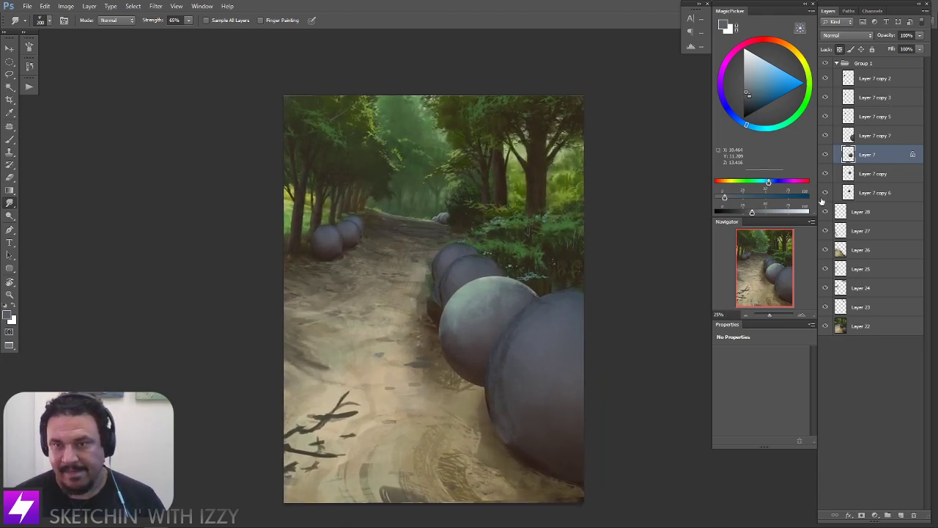
{"action": "left_click", "coordinate": [825, 231]}
{"action": "left_click", "coordinate": [825, 212]}
{"action": "left_click", "coordinate": [851, 212]}
{"action": "left_click", "coordinate": [825, 212]}
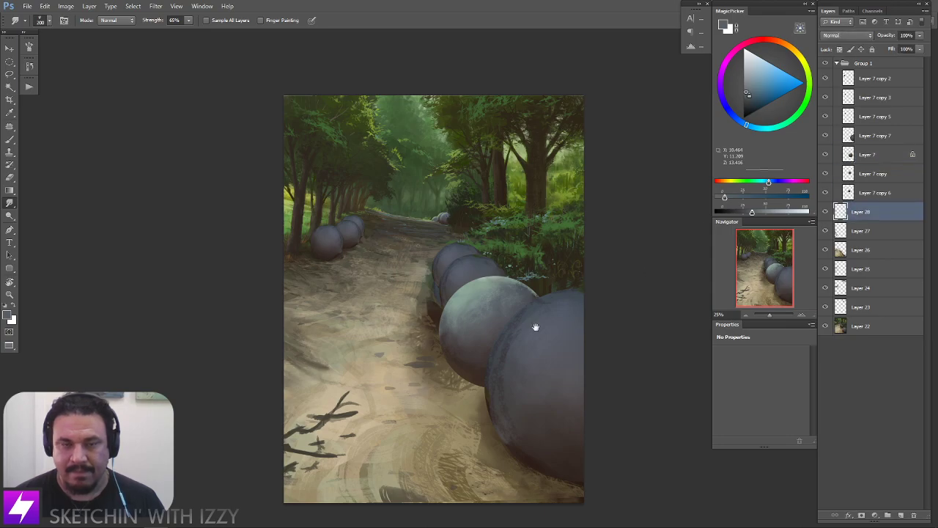
Switch to the brush, try one preset and choose a soft round preset for Layer 28
{"action": "left_click_drag", "start_coordinate": [552, 320], "coordinate": [512, 308]}
{"action": "key", "text": "b"}
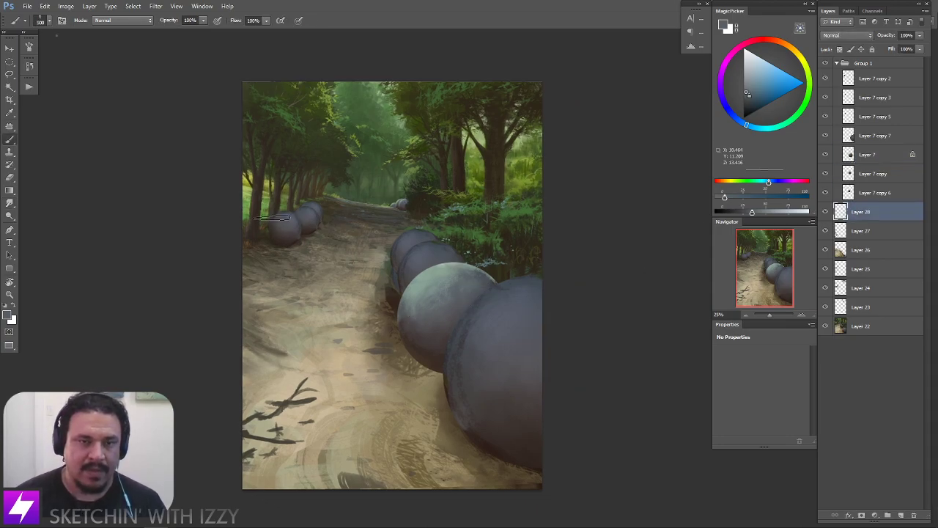
{"action": "right_click", "coordinate": [266, 223]}
{"action": "double_click", "coordinate": [115, 162]}
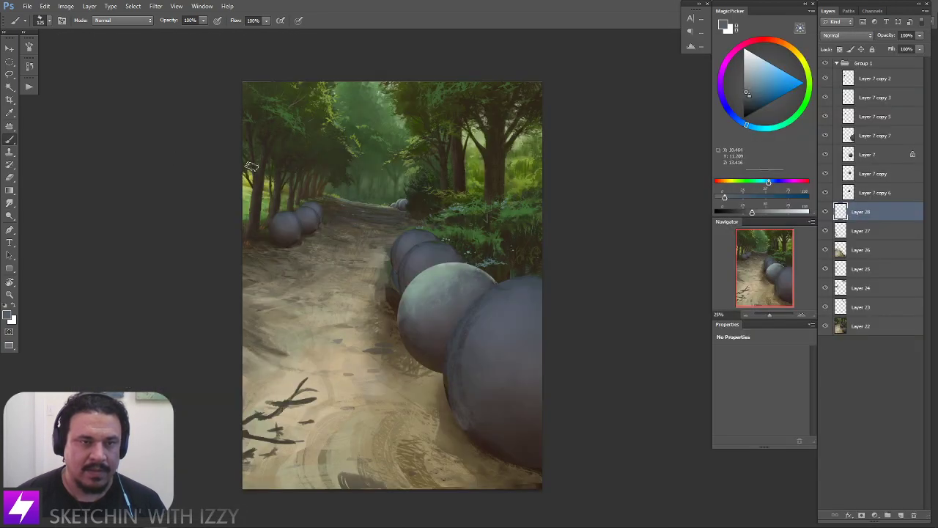
{"action": "right_click", "coordinate": [210, 184]}
{"action": "double_click", "coordinate": [107, 150]}
Flip the canvas back horizontally and set Layer 28's blend mode to Screen
{"action": "key", "text": "ctrl+minus"}
{"action": "key", "text": "ctrl+shift+h"}
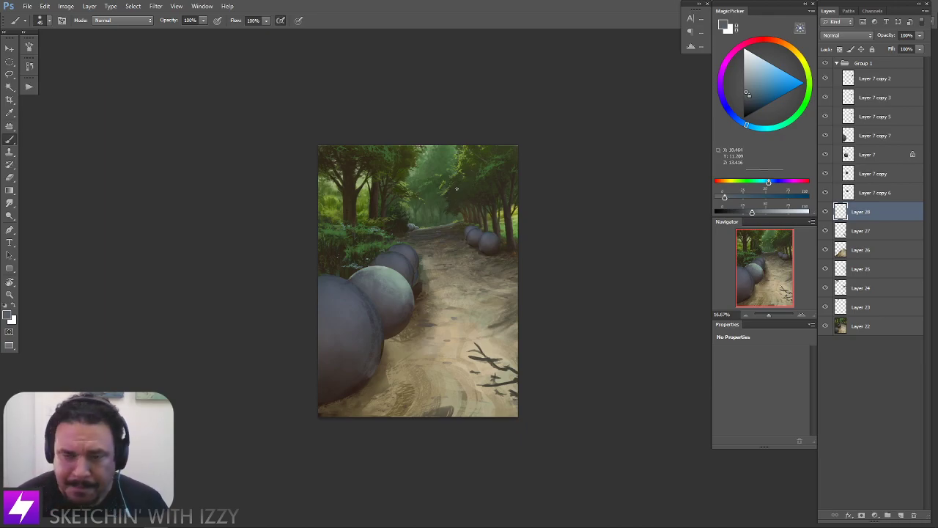
{"action": "key", "text": "ctrl+plus"}
{"action": "key", "text": "ctrl+plus"}
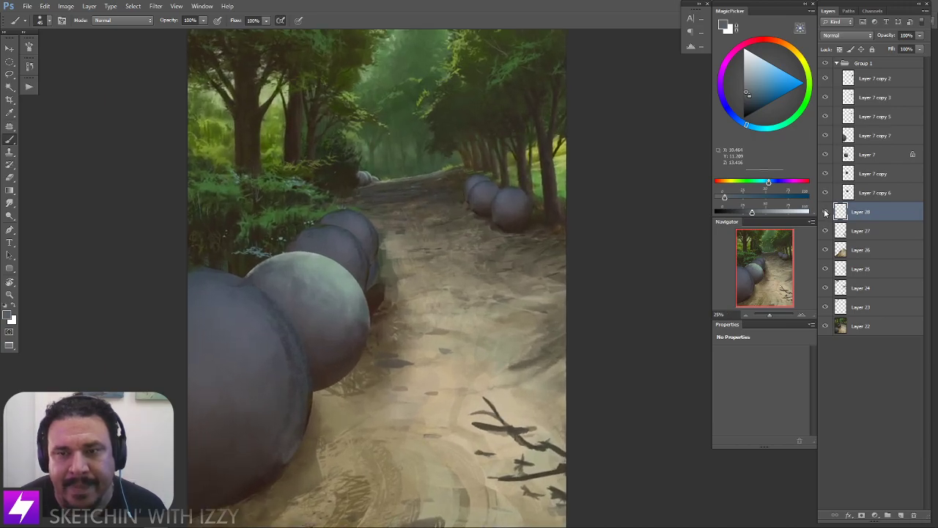
{"action": "key", "text": "ctrl+minus"}
{"action": "left_click", "coordinate": [849, 34]}
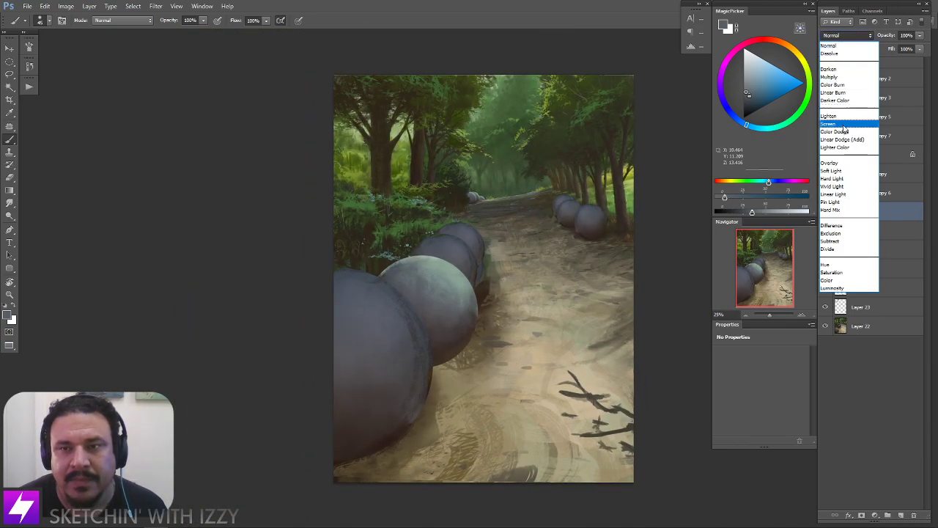
{"action": "left_click", "coordinate": [851, 124]}
Enlarge the soft brush to 1200 and mix a very dark blue from a green sampled in the background trees
{"action": "scroll", "coordinate": [496, 252], "scroll_direction": "up", "scroll_amount": 1}
{"action": "left_click_drag", "start_coordinate": [496, 252], "coordinate": [472, 300]}
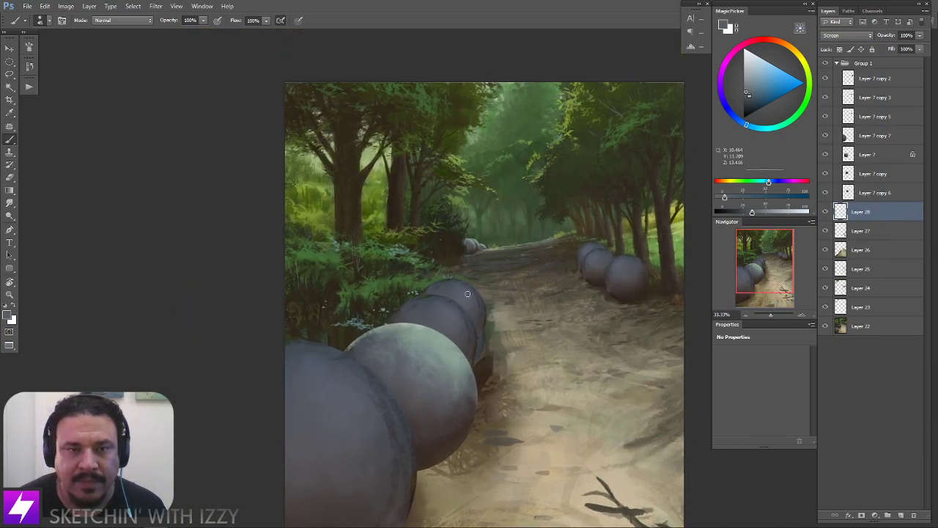
{"action": "left_click", "coordinate": [503, 97], "text": "alt"}
{"action": "key", "text": "bracketright"}
{"action": "key", "text": "bracketright"}
{"action": "key", "text": "bracketright"}
{"action": "key", "text": "bracketright"}
{"action": "key", "text": "bracketright"}
{"action": "key", "text": "bracketright"}
{"action": "key", "text": "bracketright"}
{"action": "key", "text": "bracketright"}
{"action": "left_click", "coordinate": [356, 198]}
{"action": "key", "text": "ctrl+z"}
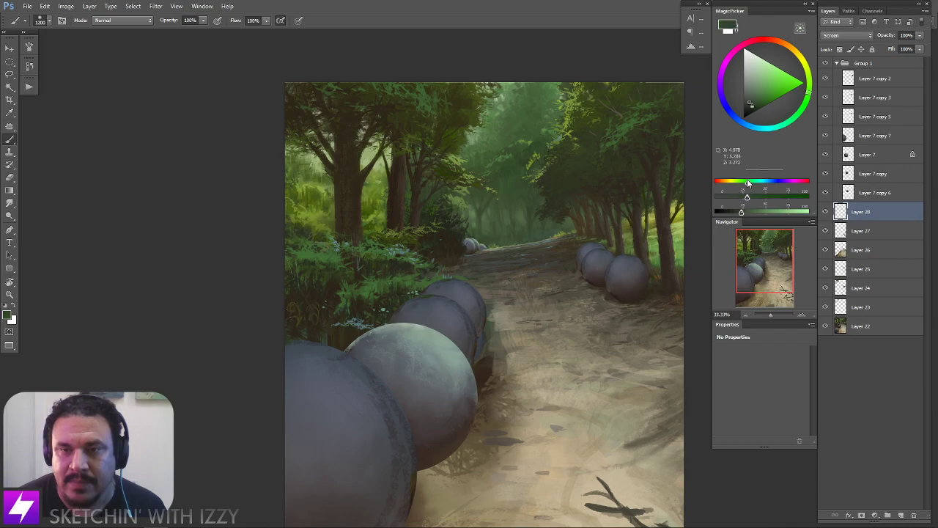
{"action": "left_click", "coordinate": [765, 181]}
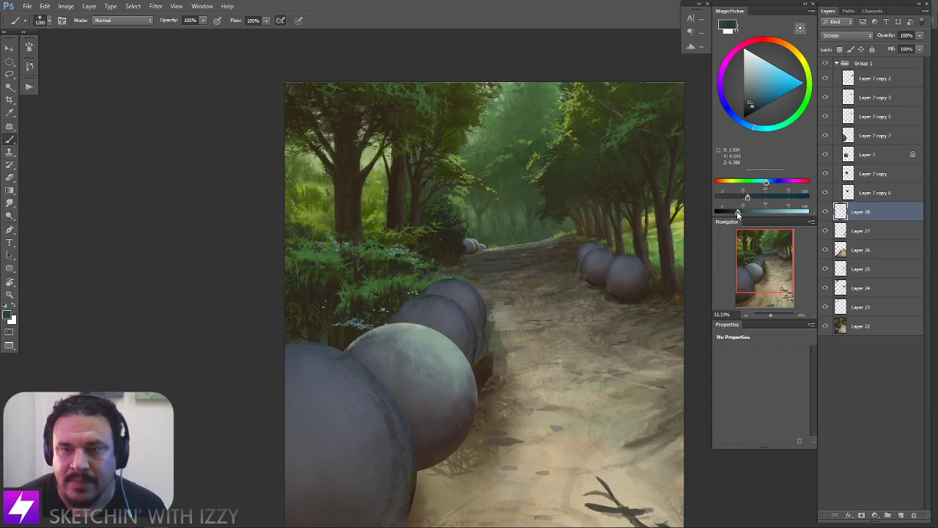
{"action": "left_click", "coordinate": [730, 211]}
Brush a faint bluish haze over the background trees and the path's far end, using brush sizes from 1000 to 1400
{"action": "scroll", "coordinate": [444, 318], "scroll_direction": "up", "scroll_amount": 1}
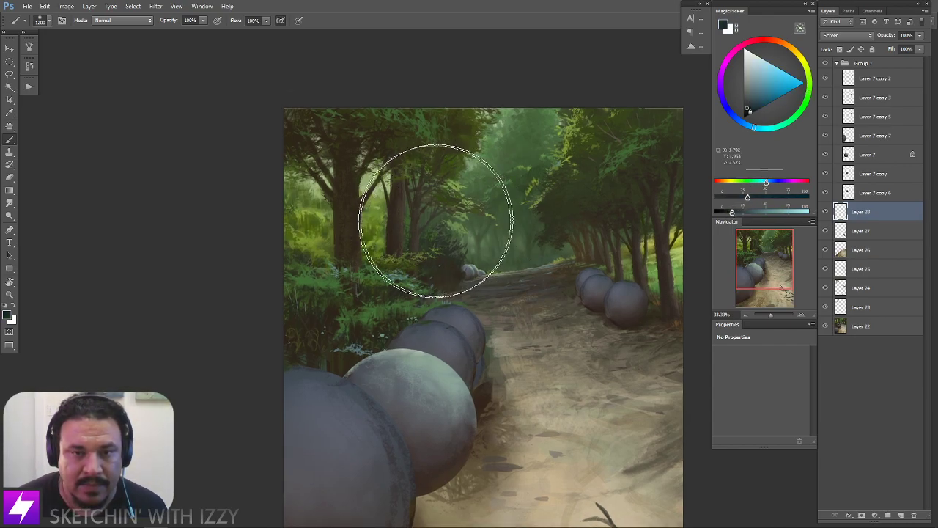
{"action": "key", "text": "bracketleft"}
{"action": "key", "text": "bracketleft"}
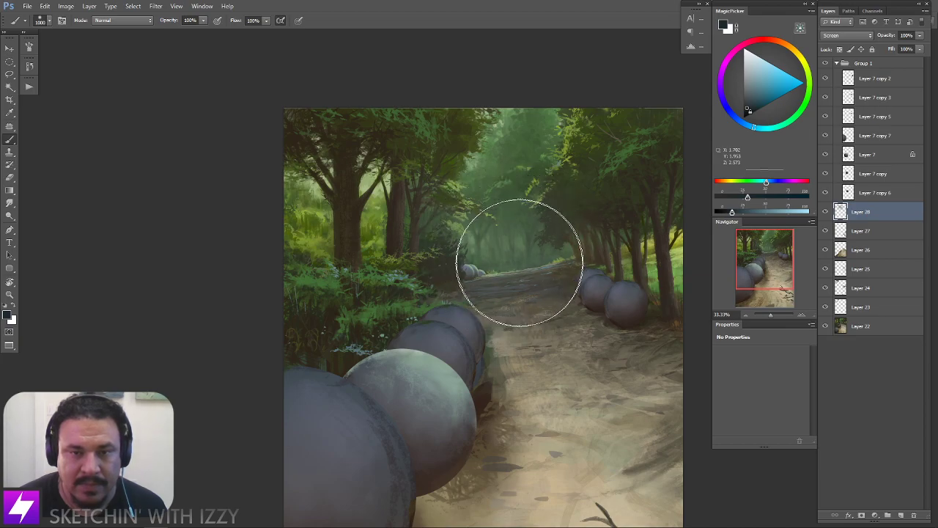
{"action": "key", "text": "bracketright"}
{"action": "key", "text": "bracketright"}
{"action": "key", "text": "bracketright"}
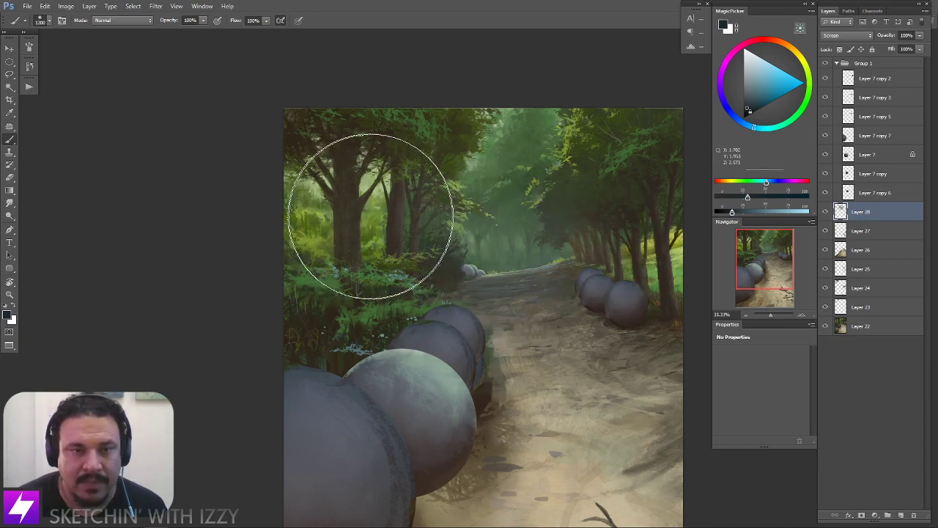
{"action": "key", "text": "bracketright"}
{"action": "key", "text": "bracketright"}
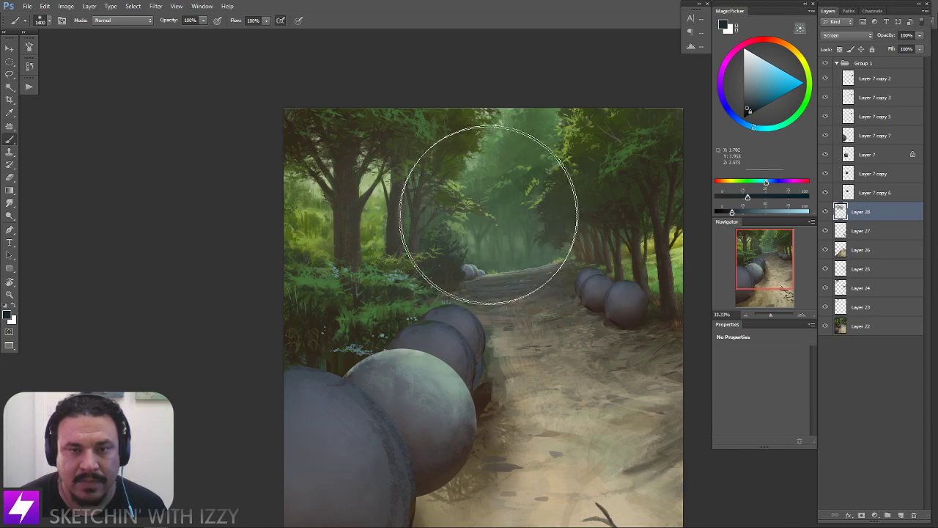
Build up the haze around the tree row beyond the small spheres with progressively smaller soft brushes down to 400
{"action": "key", "text": "bracketleft"}
{"action": "key", "text": "bracketleft"}
{"action": "key", "text": "bracketleft"}
{"action": "left_click_drag", "start_coordinate": [538, 254], "coordinate": [525, 247]}
{"action": "key", "text": "bracketleft"}
{"action": "key", "text": "bracketleft"}
{"action": "key", "text": "bracketleft"}
{"action": "key", "text": "bracketleft"}
{"action": "key", "text": "bracketleft"}
{"action": "key", "text": "bracketleft"}
{"action": "key", "text": "bracketleft"}
{"action": "key", "text": "bracketleft"}
{"action": "key", "text": "bracketleft"}
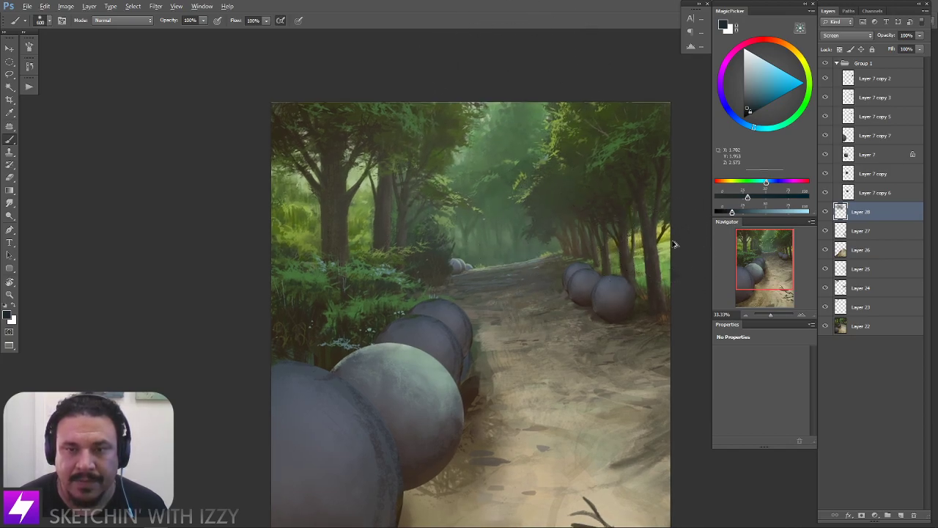
{"action": "key", "text": "bracketright"}
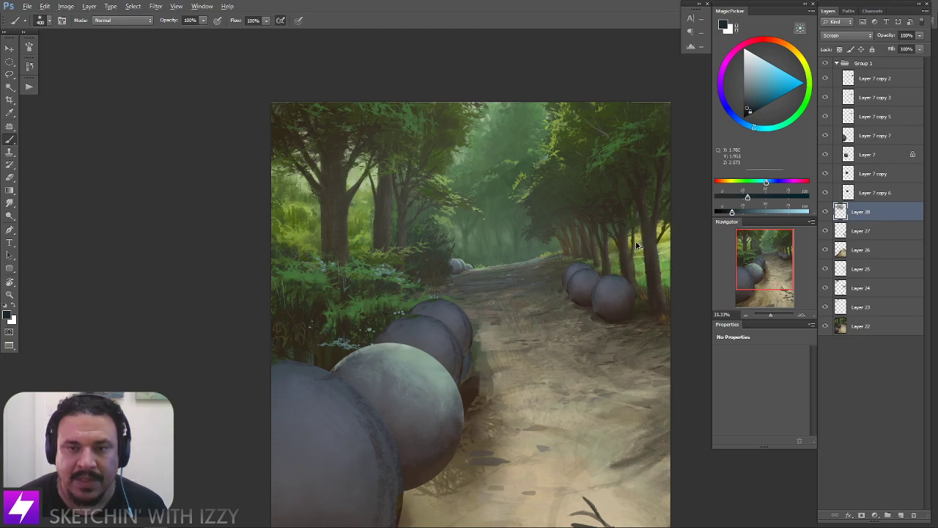
Sample an olive green from the sunlit grass behind the large tree and brush a soft haze there at size 600
{"action": "key", "text": "bracketright"}
{"action": "key", "text": "bracketright"}
{"action": "key", "text": "bracketright"}
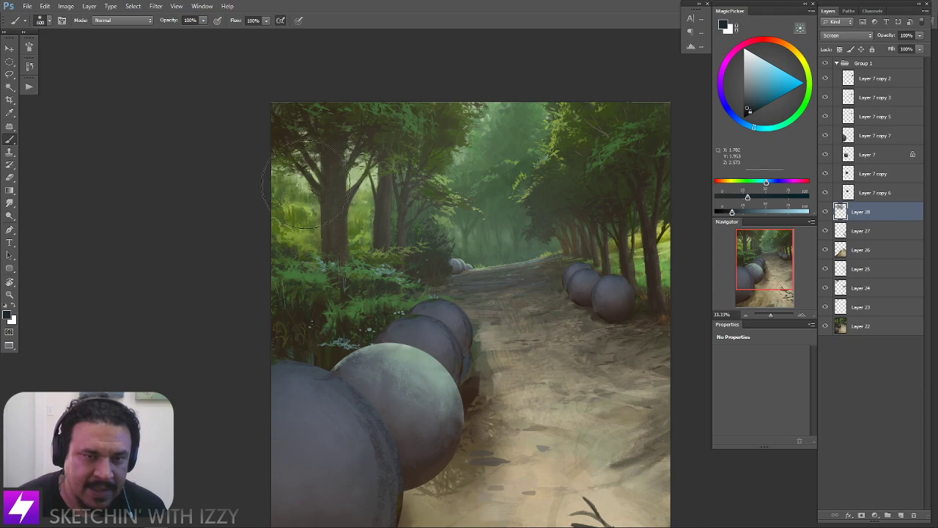
{"action": "key", "text": "bracketleft"}
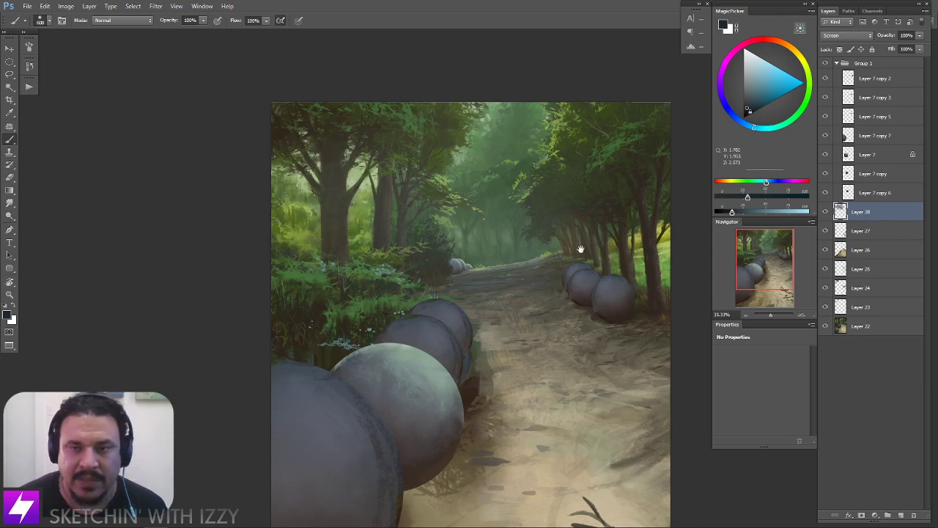
{"action": "left_click_drag", "start_coordinate": [423, 382], "coordinate": [419, 388]}
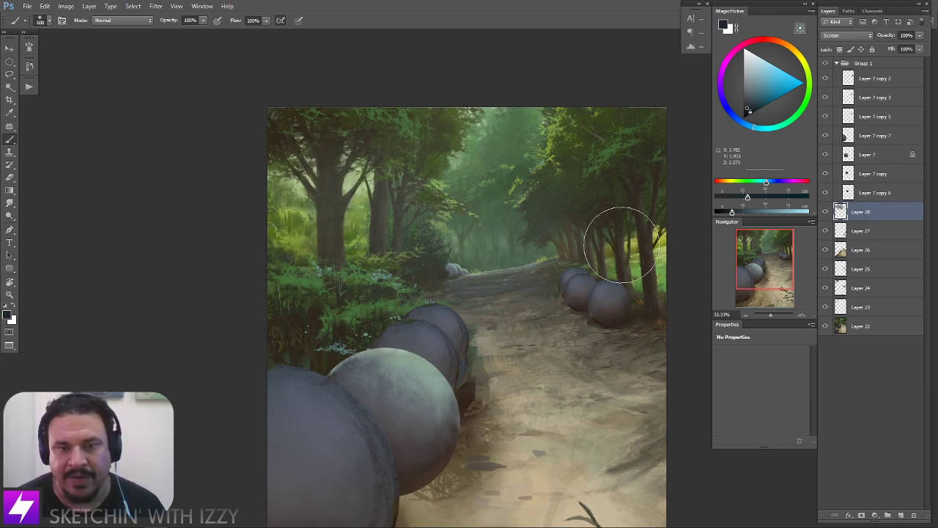
{"action": "left_click", "coordinate": [297, 237], "text": "alt"}
{"action": "mouse_move", "coordinate": [297, 236]}
{"action": "left_mouse_down"}
{"action": "mouse_move", "coordinate": [310, 232]}
{"action": "mouse_move", "coordinate": [293, 219]}
{"action": "left_mouse_up"}
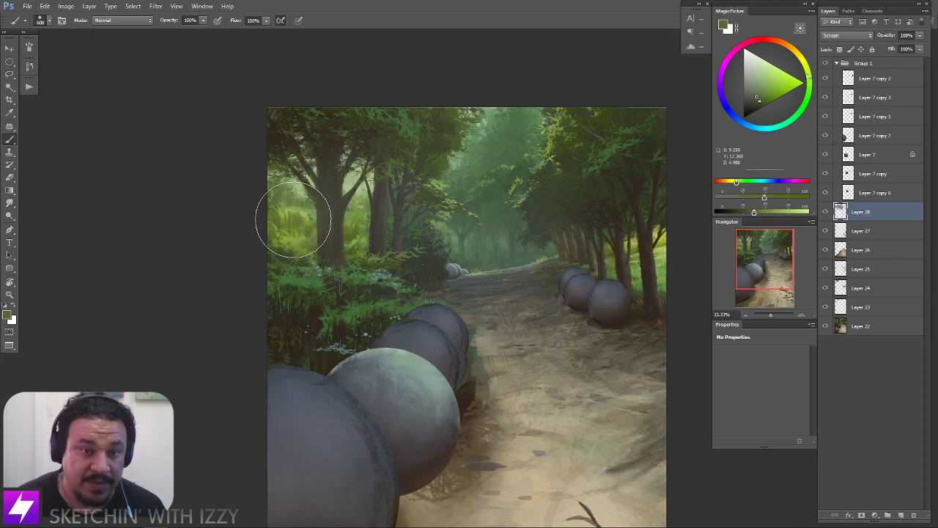
Continue the green haze around the sunlit grass behind the outer tree trunks with smaller soft brushes of 400 and 250
{"action": "key", "text": "bracketleft"}
{"action": "key", "text": "bracketleft"}
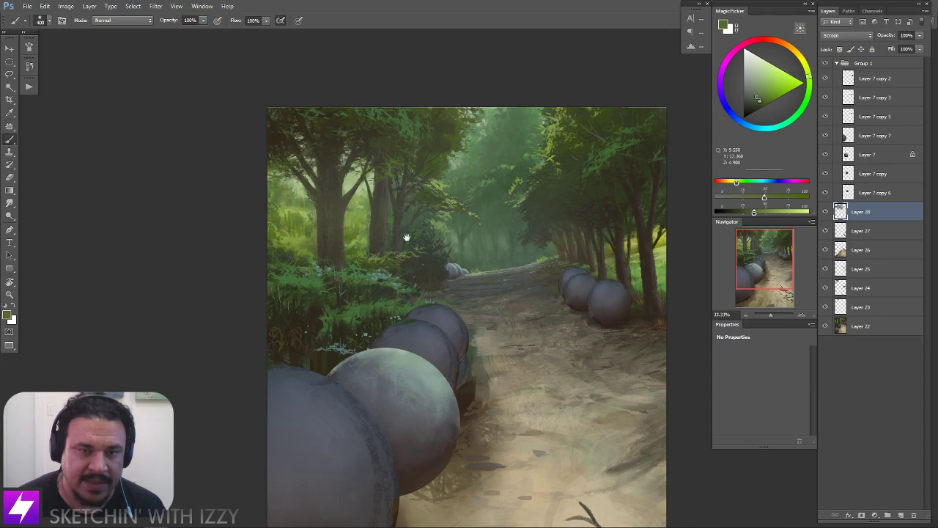
{"action": "left_click_drag", "start_coordinate": [459, 257], "coordinate": [451, 259]}
{"action": "key", "text": "bracketleft"}
{"action": "key", "text": "bracketleft"}
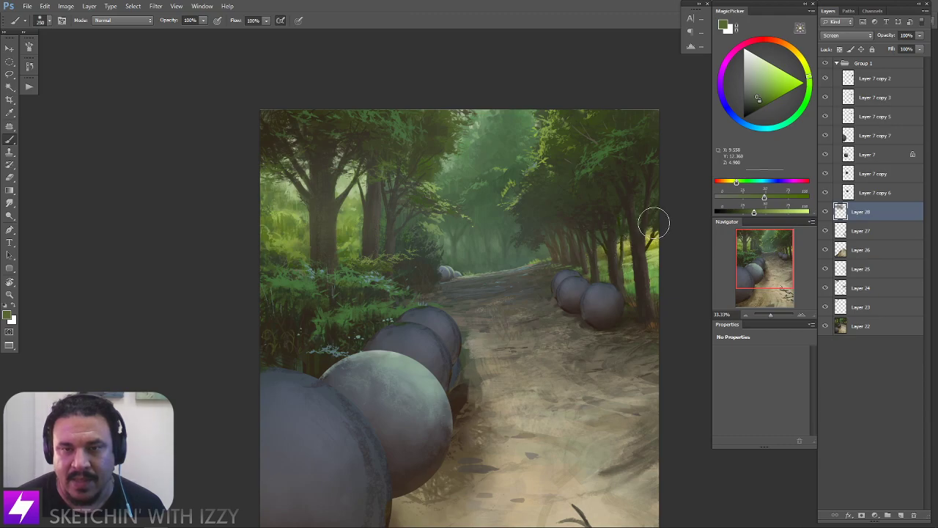
Dab green haze at the path's far end with a 600 brush, and undo the last dab over the dark bush
{"action": "key", "text": "bracketright"}
{"action": "key", "text": "bracketright"}
{"action": "key", "text": "bracketright"}
{"action": "key", "text": "bracketright"}
{"action": "left_click", "coordinate": [535, 260]}
{"action": "key", "text": "bracketleft"}
{"action": "key", "text": "bracketright"}
{"action": "left_click", "coordinate": [438, 236]}
{"action": "key", "text": "ctrl+z"}
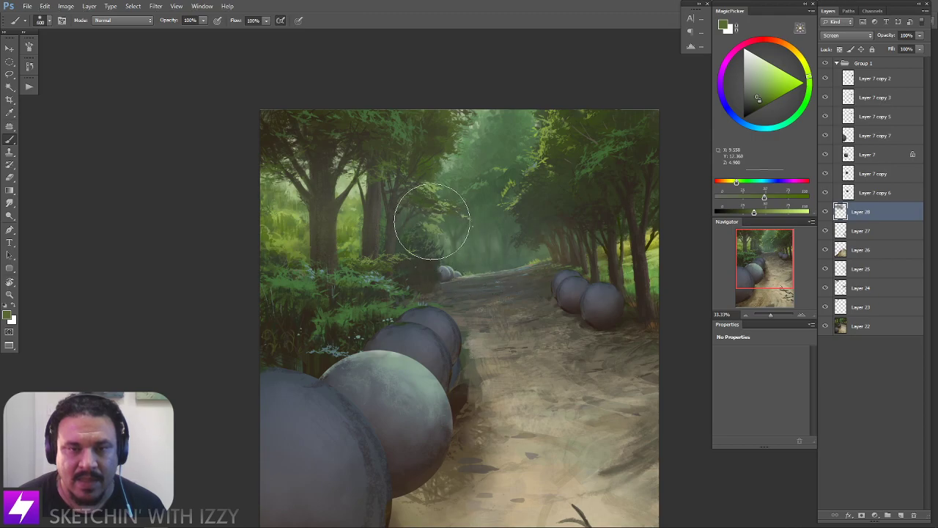
Spread the green haze over the trees behind the dark bush and their canopy, using brush sizes from 1000 down to 700
{"action": "key", "text": "bracketright"}
{"action": "key", "text": "bracketright"}
{"action": "key", "text": "bracketright"}
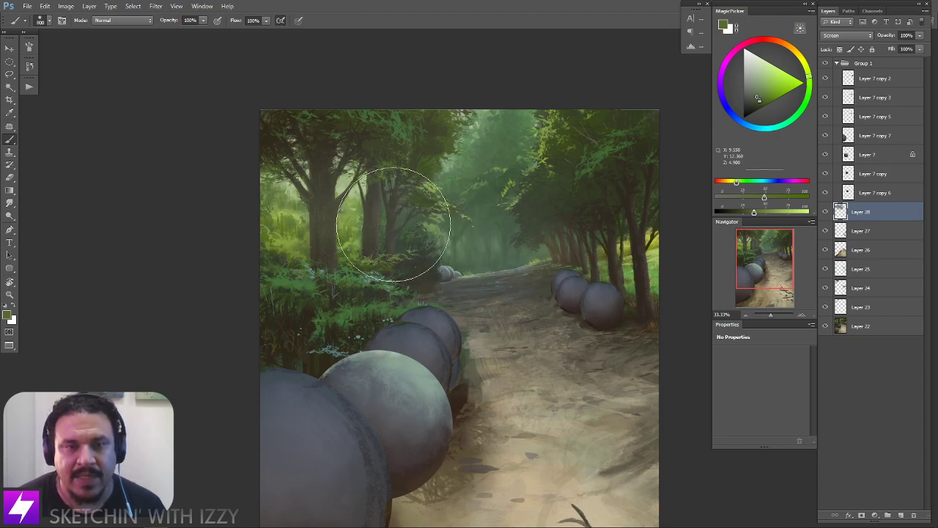
{"action": "key", "text": "bracketright"}
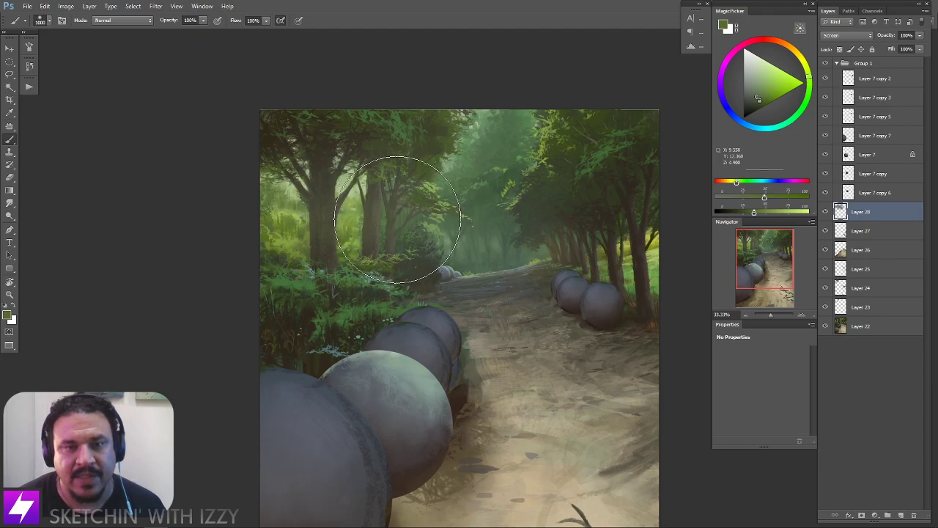
{"action": "key", "text": "bracketleft"}
{"action": "key", "text": "bracketleft"}
{"action": "key", "text": "bracketleft"}
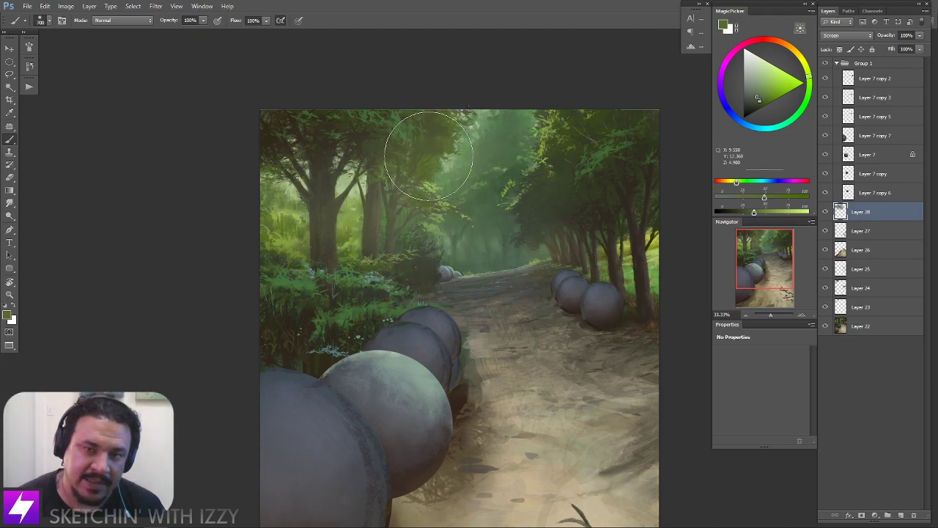
Flip the canvas horizontally and check the hazy forest at full view and up close
{"action": "left_click_drag", "start_coordinate": [452, 302], "coordinate": [480, 301]}
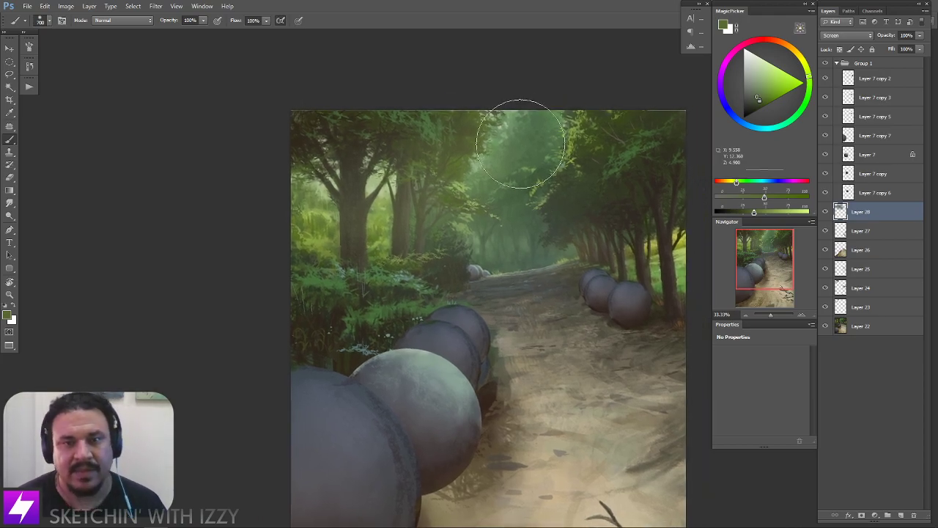
{"action": "key", "text": "ctrl+minus"}
{"action": "key", "text": "ctrl+minus"}
{"action": "key", "text": "ctrl+shift+h"}
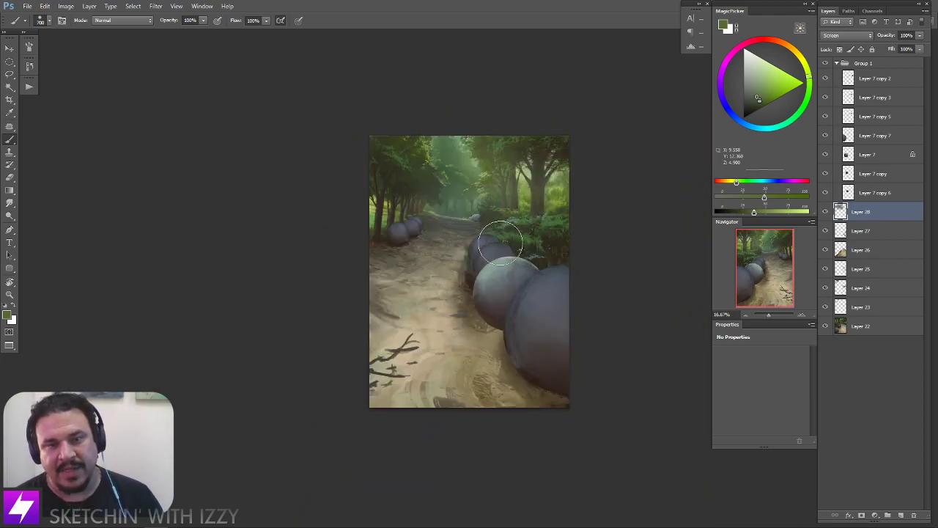
{"action": "left_click_drag", "start_coordinate": [500, 243], "coordinate": [502, 246]}
{"action": "key", "text": "ctrl+plus"}
{"action": "key", "text": "ctrl+plus"}
{"action": "key", "text": "ctrl+plus"}
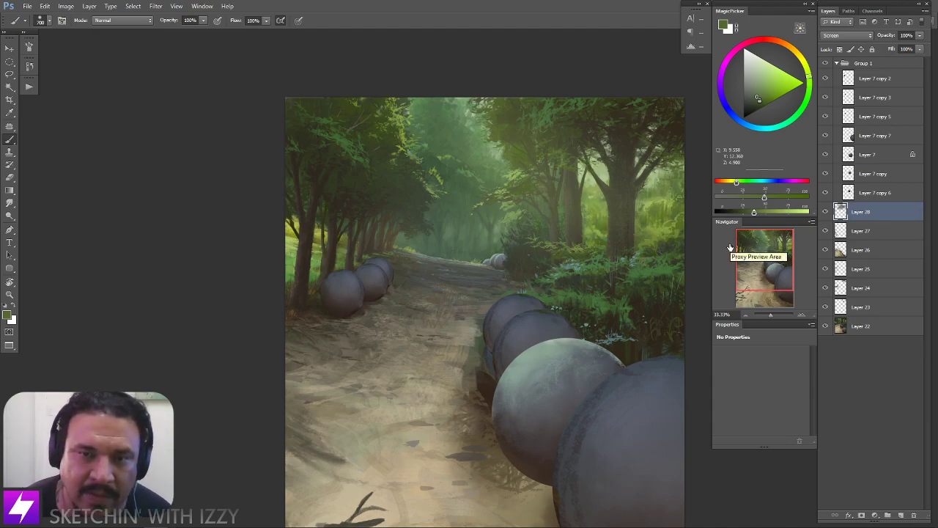
{"action": "left_click_drag", "start_coordinate": [481, 261], "coordinate": [462, 273]}
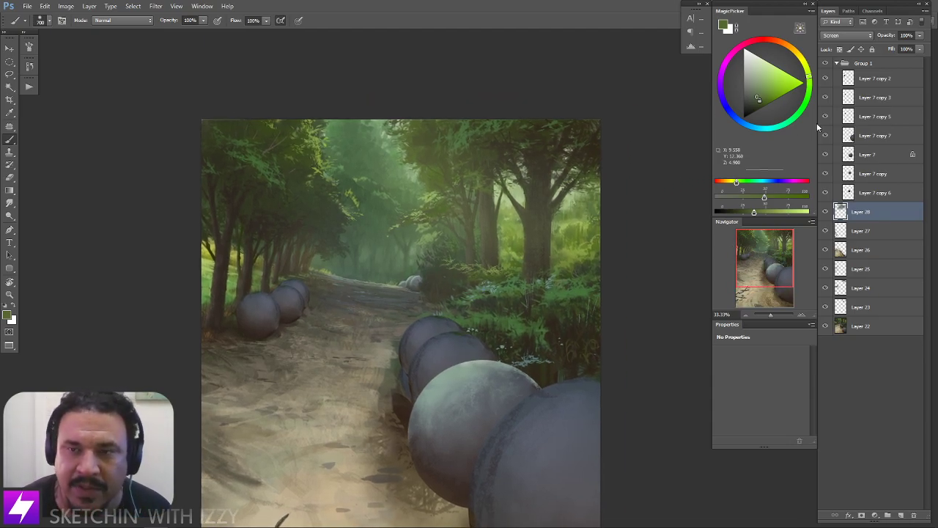
Lower Layer 28's opacity to 69%, comparing the painting with and without the haze layer
{"action": "left_click", "coordinate": [825, 211]}
{"action": "left_click", "coordinate": [826, 212]}
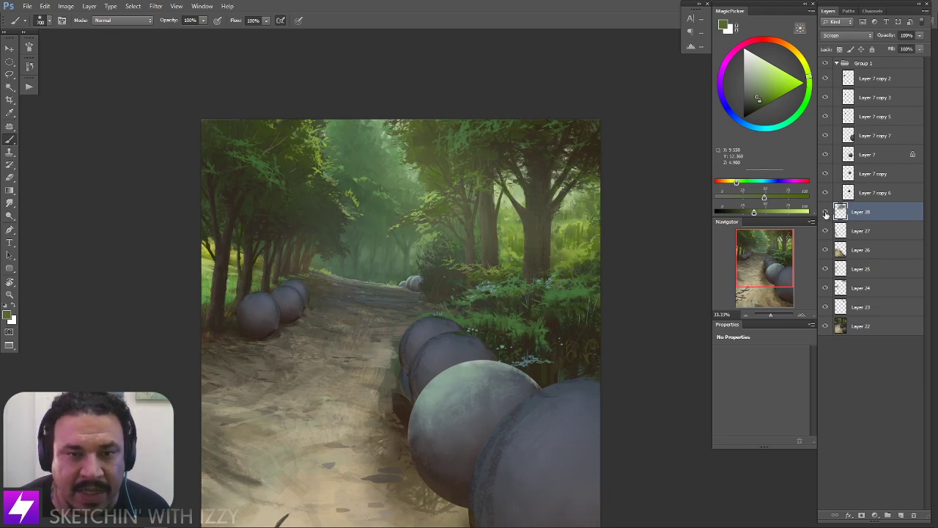
{"action": "left_click", "coordinate": [827, 213]}
{"action": "left_click", "coordinate": [826, 211]}
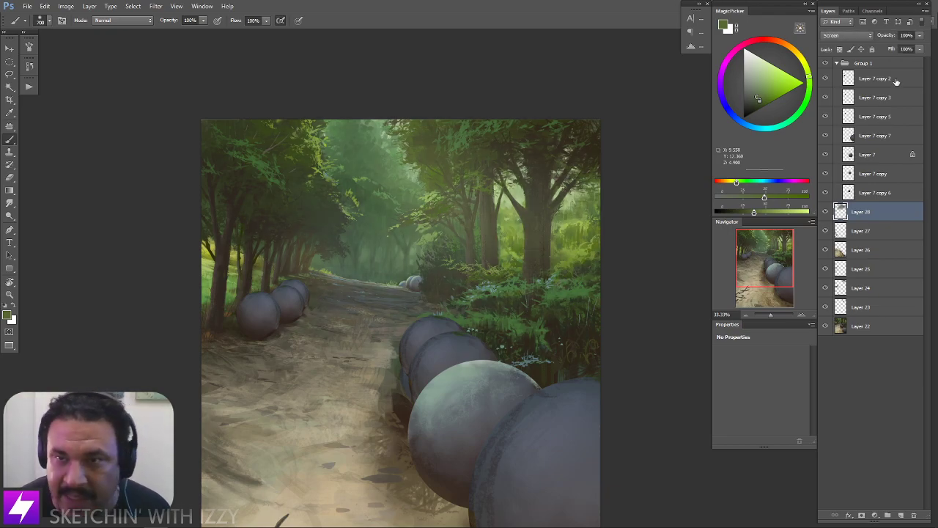
{"action": "left_click", "coordinate": [921, 39]}
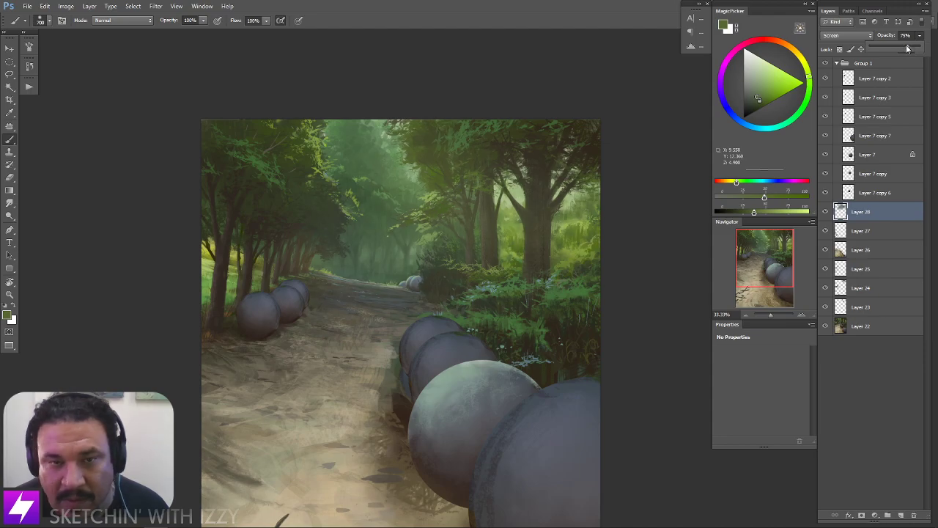
{"action": "left_click", "coordinate": [825, 212]}
{"action": "left_click", "coordinate": [824, 212]}
{"action": "left_click", "coordinate": [825, 213]}
{"action": "left_click", "coordinate": [825, 212]}
{"action": "left_click", "coordinate": [824, 212]}
{"action": "left_click", "coordinate": [825, 213]}
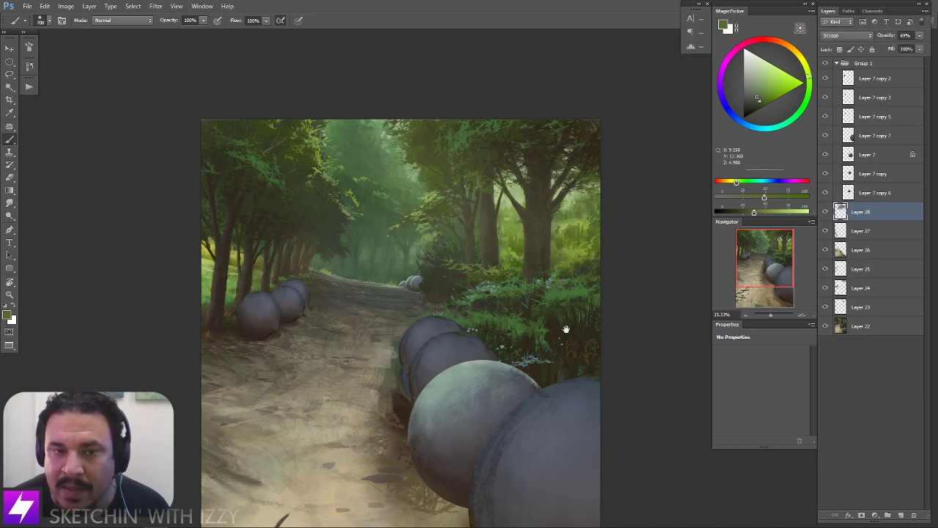
Switch to the Smudge tool for blending the haze on Layer 28 around the distant trees
{"action": "left_click_drag", "start_coordinate": [583, 318], "coordinate": [588, 302]}
{"action": "key", "text": "r"}
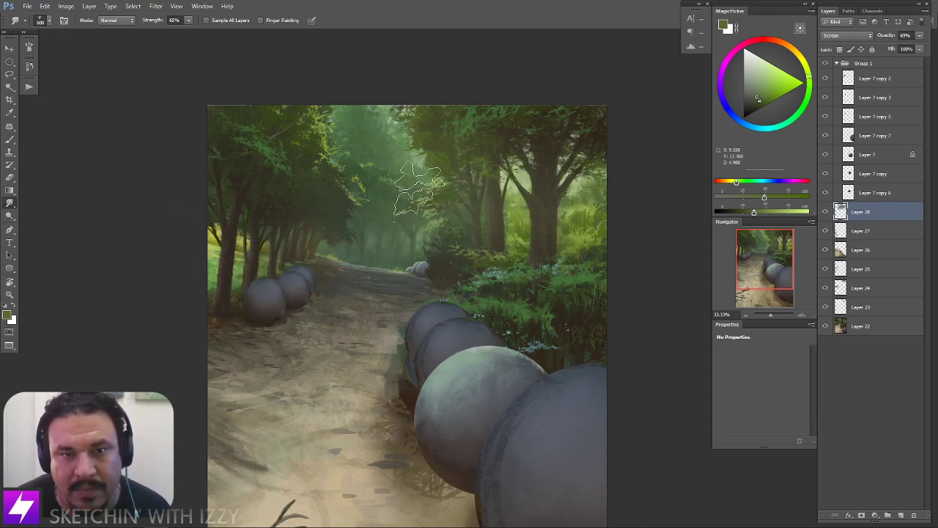
Enlarge the soft brush and paint a light haze over the dark bush beside the far end of the path on Layer 28
{"action": "left_click_drag", "start_coordinate": [437, 240], "coordinate": [426, 249]}
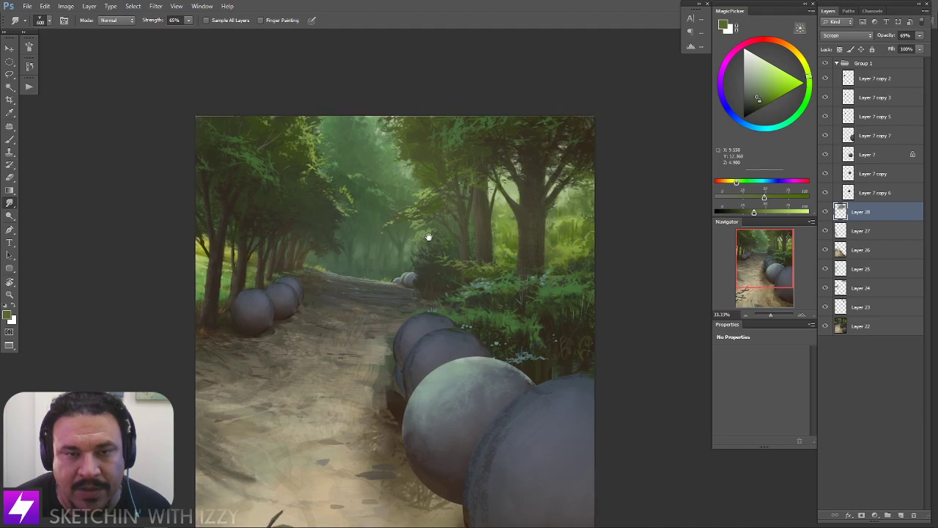
{"action": "left_click_drag", "start_coordinate": [496, 276], "coordinate": [484, 264]}
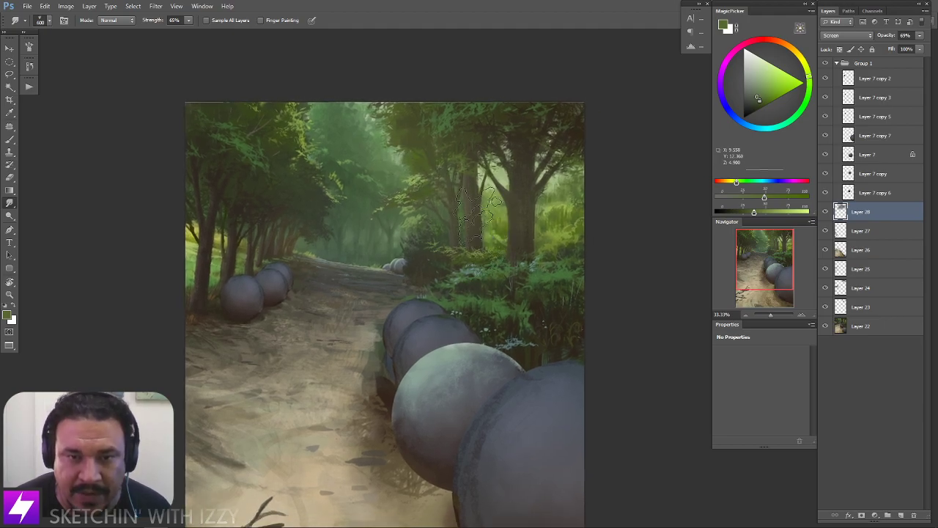
{"action": "key", "text": "b"}
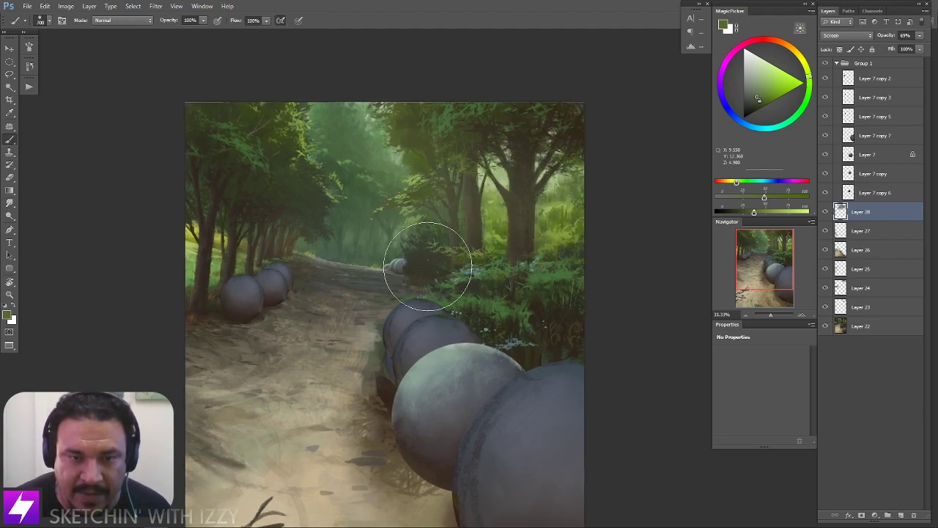
{"action": "left_click", "coordinate": [428, 267]}
{"action": "key", "text": "ctrl+z"}
{"action": "key", "text": "bracketright"}
{"action": "key", "text": "bracketright"}
{"action": "left_click_drag", "start_coordinate": [422, 266], "coordinate": [407, 259]}
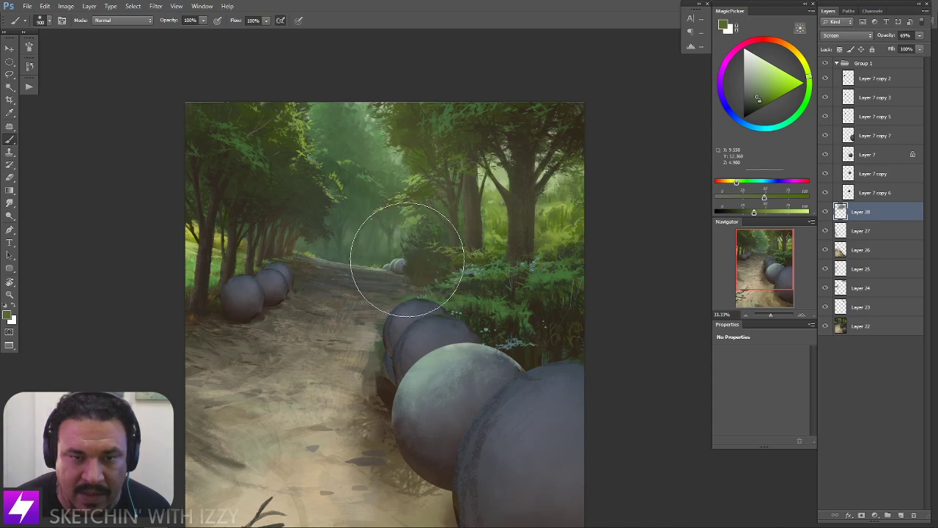
Smudge and erase the haze around the dark bush and the neighbouring tree trunks to blend its edges
{"action": "key", "text": "r"}
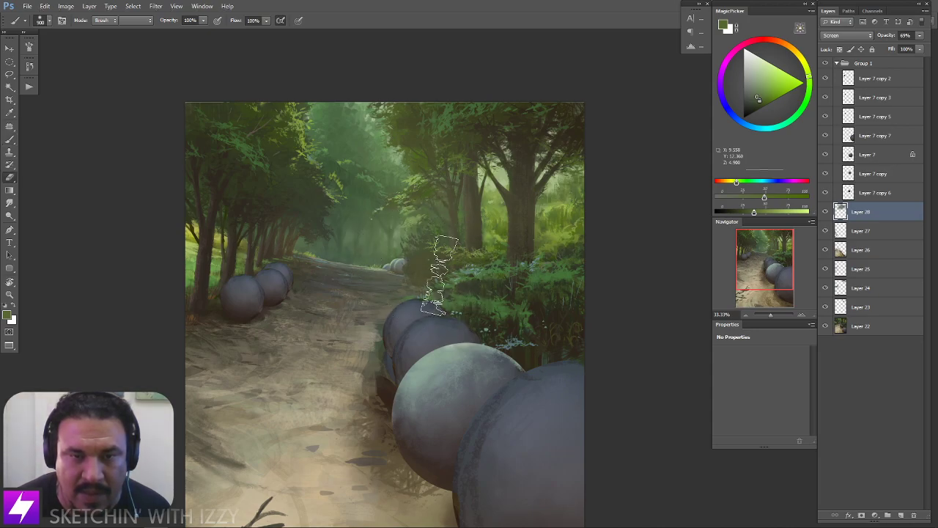
{"action": "key", "text": "e"}
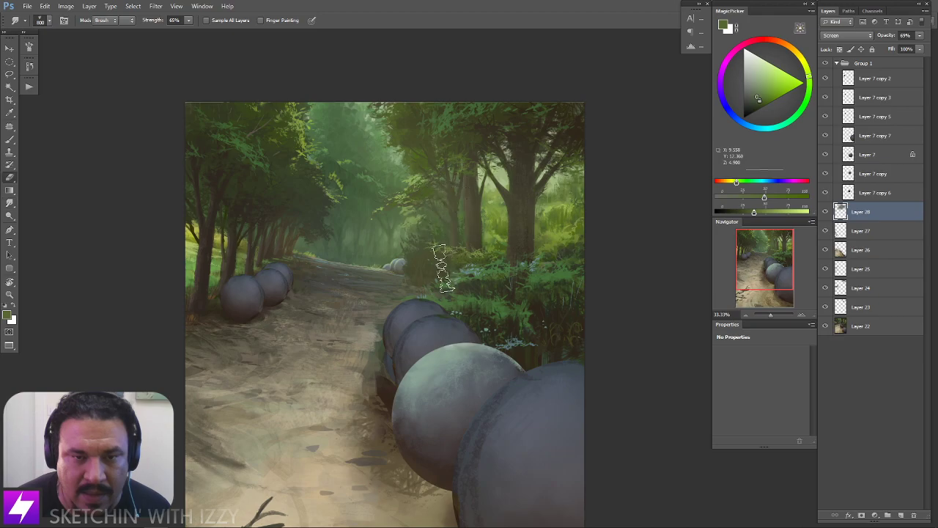
{"action": "key", "text": "r"}
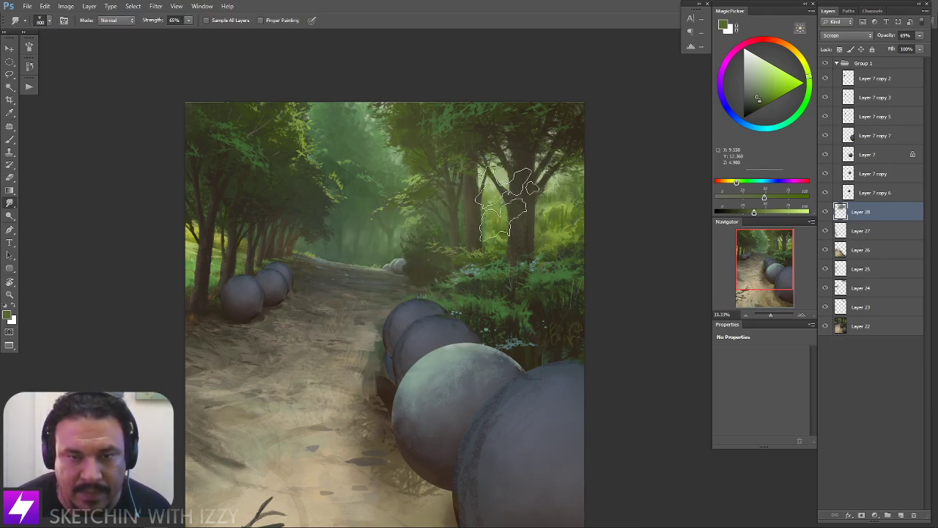
{"action": "key", "text": "e"}
{"action": "key", "text": "r"}
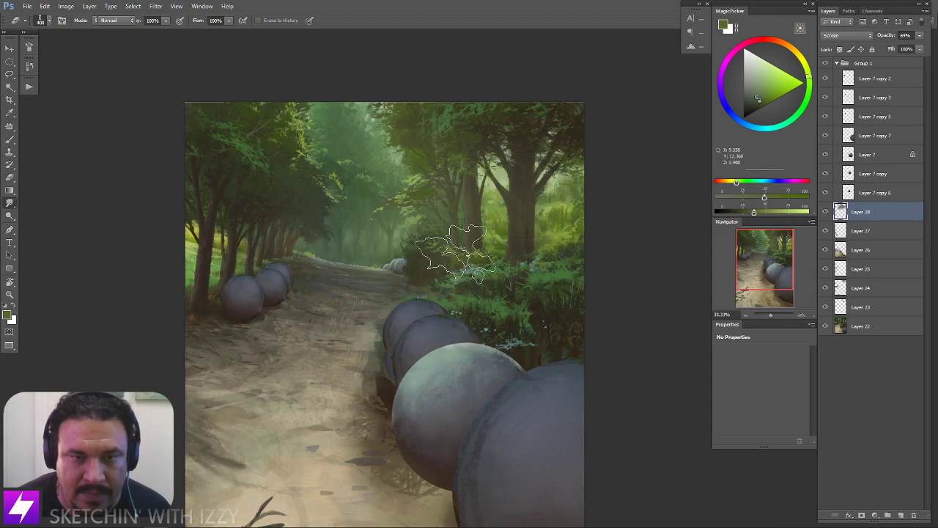
Flip the whole canvas horizontally
{"action": "scroll", "coordinate": [607, 110], "scroll_direction": "down", "scroll_amount": 1}
{"action": "left_click_drag", "start_coordinate": [526, 218], "coordinate": [568, 172]}
{"action": "key", "text": "ctrl+minus"}
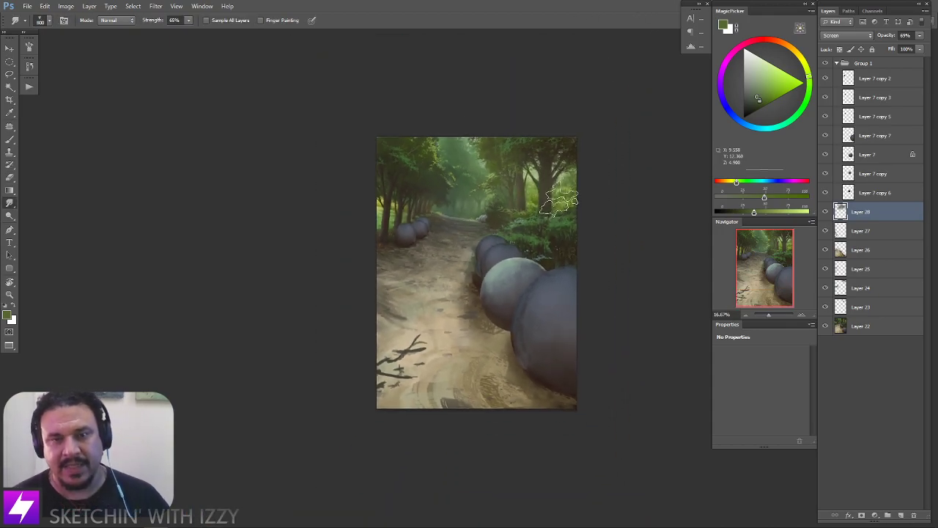
{"action": "key", "text": "ctrl+shift+f"}
{"action": "left_click_drag", "start_coordinate": [446, 233], "coordinate": [500, 285]}
{"action": "key", "text": "ctrl+plus"}
Erase and smudge the haze around the thinner trunk behind the large tree
{"action": "mouse_move", "coordinate": [480, 231]}
{"action": "left_mouse_down"}
{"action": "mouse_move", "coordinate": [471, 254]}
{"action": "mouse_move", "coordinate": [481, 246]}
{"action": "mouse_move", "coordinate": [488, 260]}
{"action": "mouse_move", "coordinate": [483, 249]}
{"action": "mouse_move", "coordinate": [480, 257]}
{"action": "mouse_move", "coordinate": [494, 255]}
{"action": "mouse_move", "coordinate": [500, 274]}
{"action": "mouse_move", "coordinate": [466, 246]}
{"action": "left_mouse_up"}
{"action": "key", "text": "e"}
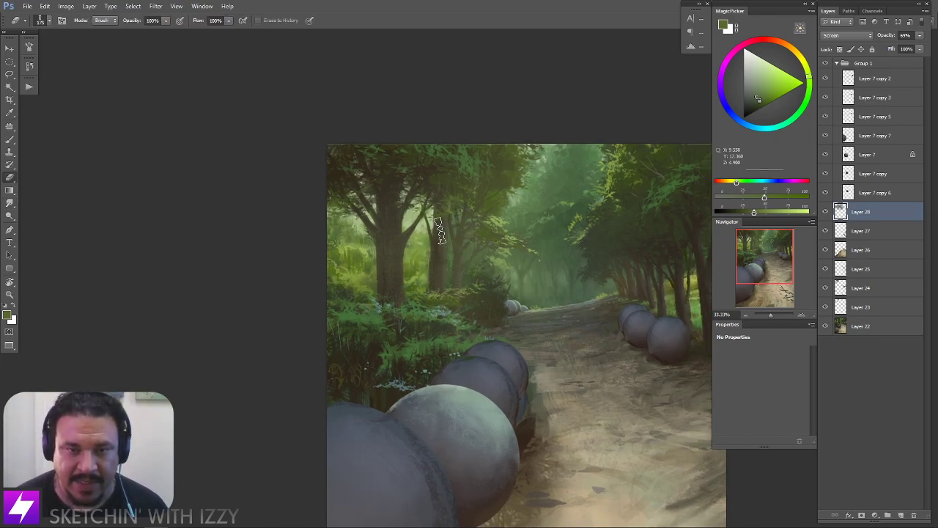
{"action": "key", "text": "r"}
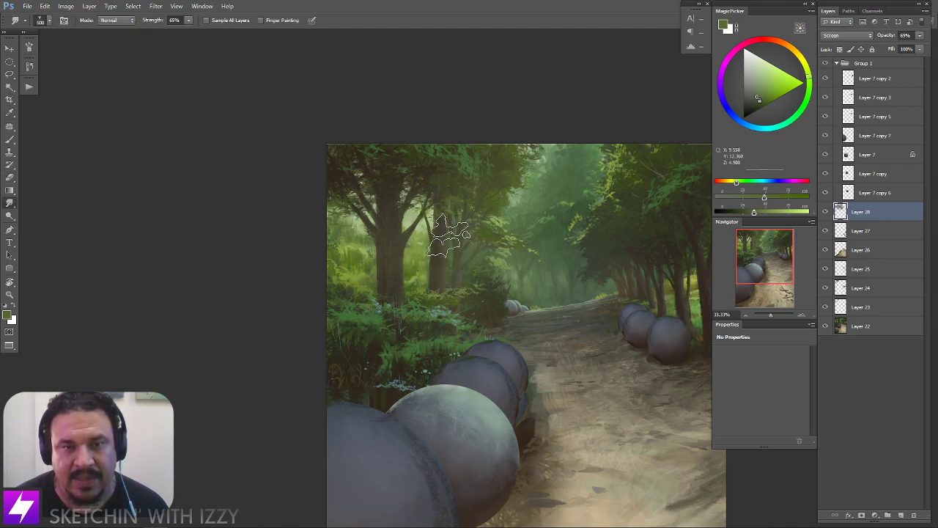
{"action": "left_click_drag", "start_coordinate": [440, 268], "coordinate": [454, 272]}
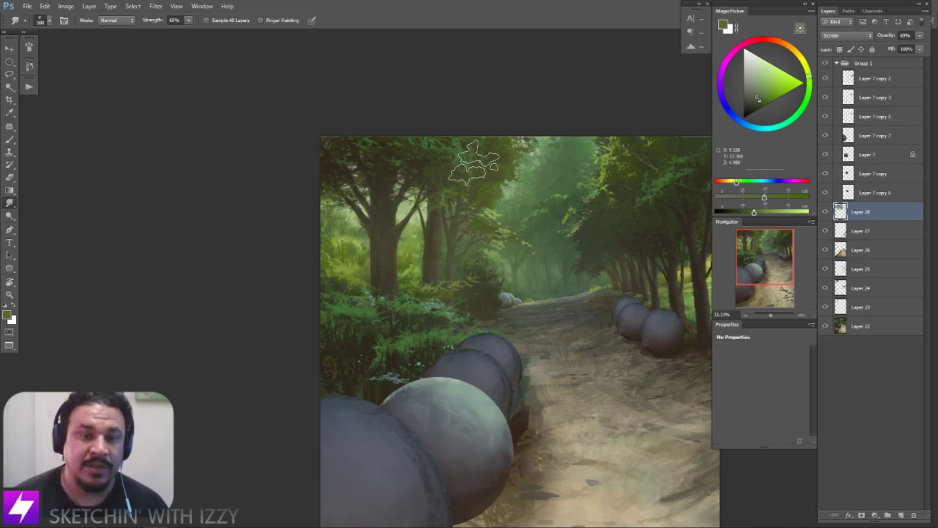
{"action": "left_click_drag", "start_coordinate": [466, 319], "coordinate": [454, 318]}
{"action": "left_click_drag", "start_coordinate": [533, 319], "coordinate": [520, 329]}
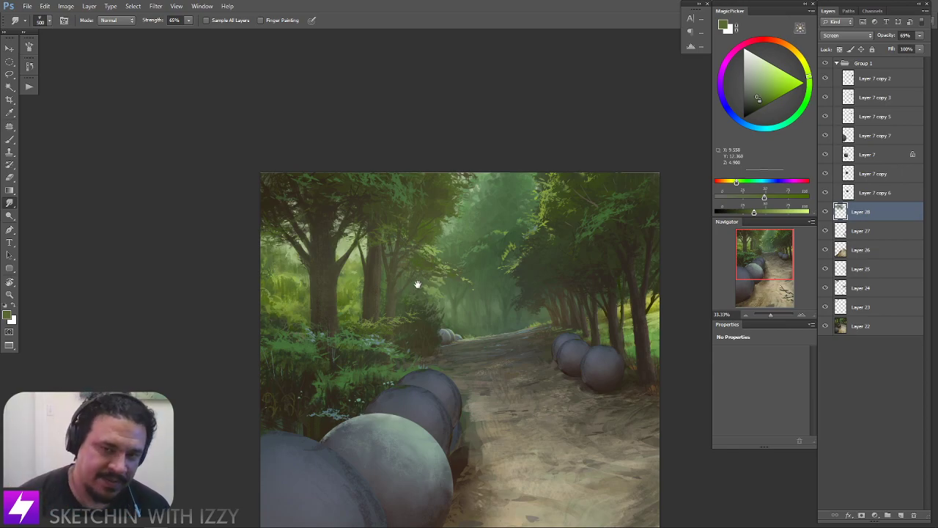
{"action": "left_click_drag", "start_coordinate": [325, 349], "coordinate": [353, 359]}
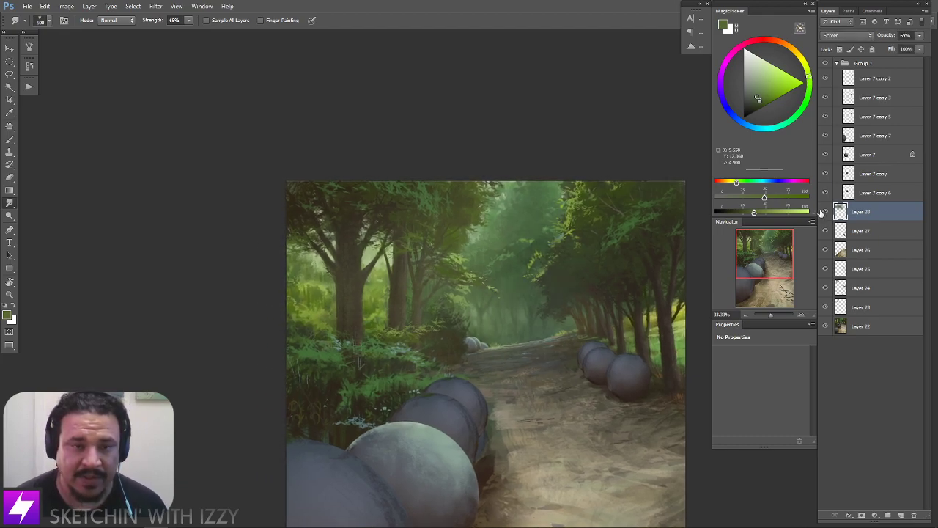
Erase the haze from the large foreground tree trunk with a progressively smaller textured eraser
{"action": "key", "text": "ctrl+plus"}
{"action": "left_click_drag", "start_coordinate": [403, 317], "coordinate": [421, 369]}
{"action": "key", "text": "e"}
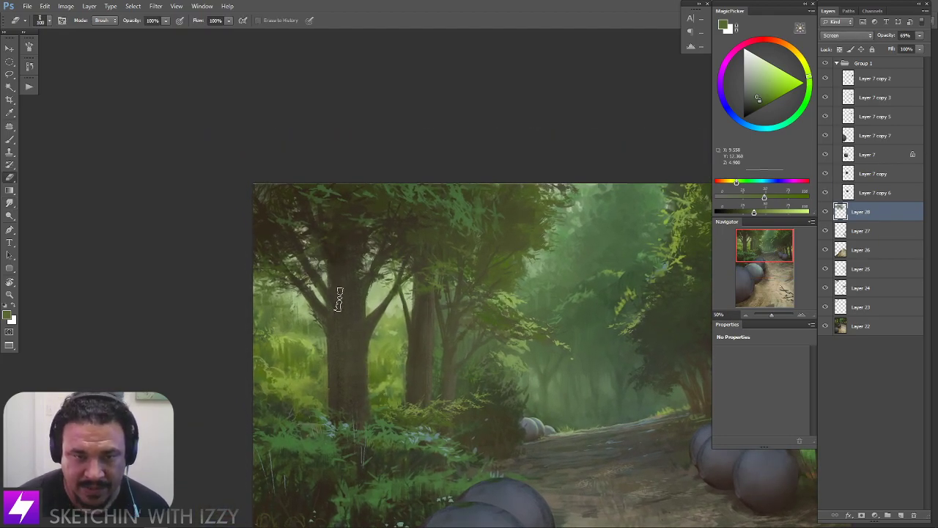
{"action": "mouse_move", "coordinate": [347, 330]}
{"action": "left_mouse_down"}
{"action": "mouse_move", "coordinate": [346, 249]}
{"action": "mouse_move", "coordinate": [345, 424]}
{"action": "mouse_move", "coordinate": [353, 308]}
{"action": "mouse_move", "coordinate": [355, 412]}
{"action": "mouse_move", "coordinate": [354, 329]}
{"action": "left_mouse_up"}
{"action": "key", "text": "bracketleft"}
{"action": "key", "text": "bracketleft"}
{"action": "key", "text": "bracketleft"}
{"action": "key", "text": "bracketleft"}
{"action": "key", "text": "bracketleft"}
{"action": "key", "text": "bracketleft"}
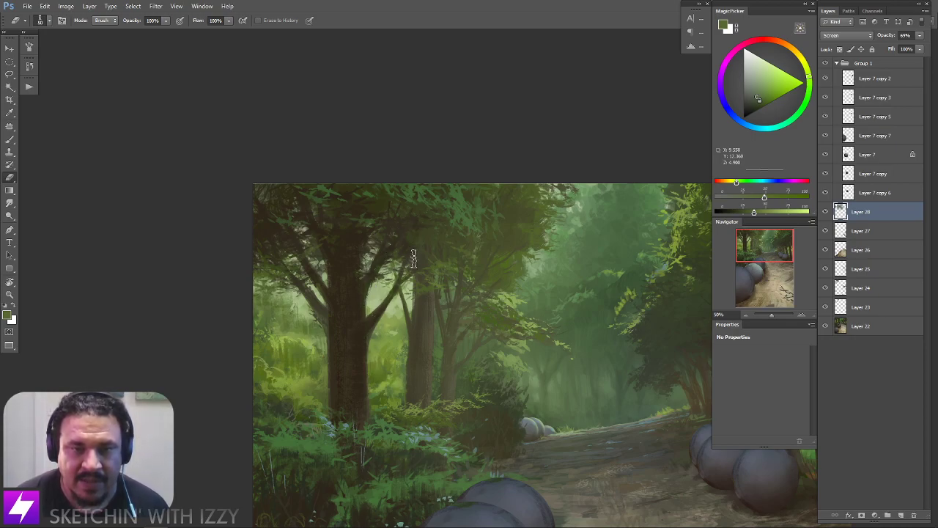
Erase the haze from the foreground tree's canopy and fine branches, varying the eraser size
{"action": "key", "text": "bracketright"}
{"action": "key", "text": "bracketright"}
{"action": "key", "text": "bracketright"}
{"action": "key", "text": "bracketright"}
{"action": "key", "text": "bracketright"}
{"action": "key", "text": "bracketright"}
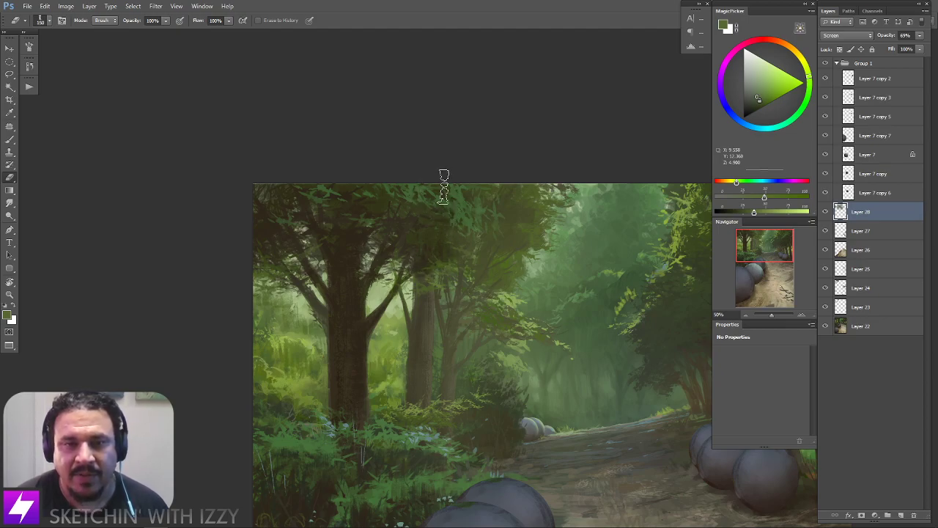
{"action": "key", "text": "bracketleft"}
{"action": "key", "text": "bracketright"}
{"action": "key", "text": "bracketleft"}
{"action": "key", "text": "bracketleft"}
{"action": "key", "text": "bracketleft"}
{"action": "key", "text": "bracketleft"}
{"action": "key", "text": "bracketleft"}
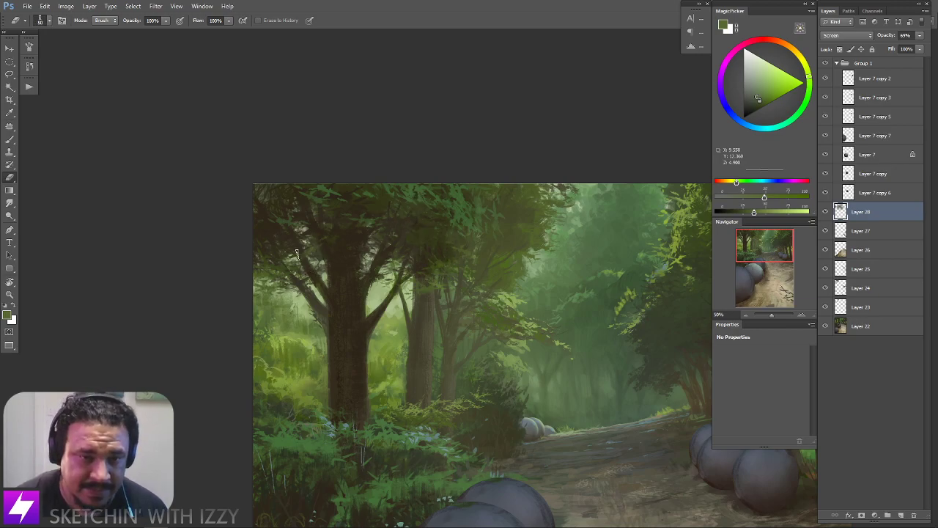
Paint soft haze behind the large tree's outer branches with a smaller round brush and trim it with the eraser
{"action": "left_click_drag", "start_coordinate": [336, 315], "coordinate": [370, 308]}
{"action": "key", "text": "r"}
{"action": "left_click_drag", "start_coordinate": [273, 272], "coordinate": [334, 251]}
{"action": "key", "text": "b"}
{"action": "key", "text": "bracketleft"}
{"action": "key", "text": "bracketleft"}
{"action": "key", "text": "bracketleft"}
{"action": "key", "text": "bracketleft"}
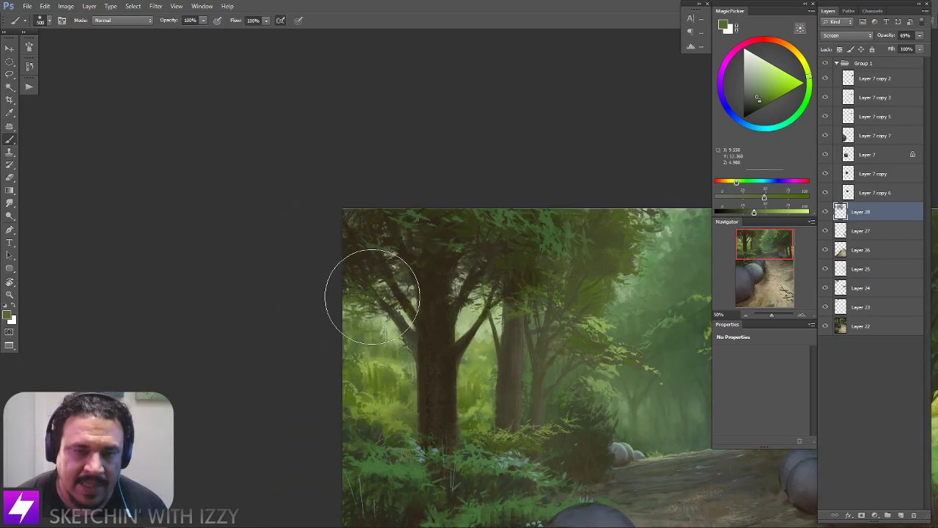
{"action": "key", "text": "bracketleft"}
{"action": "key", "text": "bracketleft"}
{"action": "key", "text": "e"}
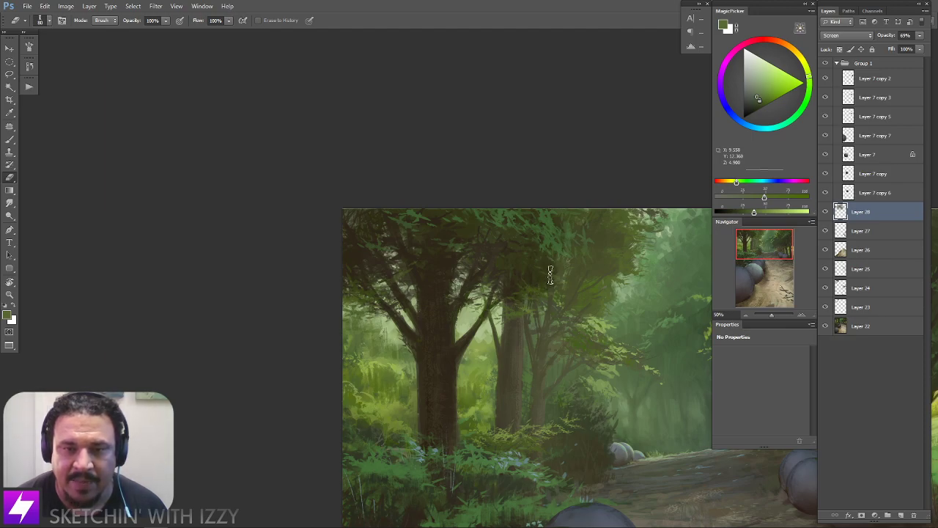
Examine the haze and depth across the trees, bushes and path at different zoom levels
{"action": "key", "text": "ctrl+minus"}
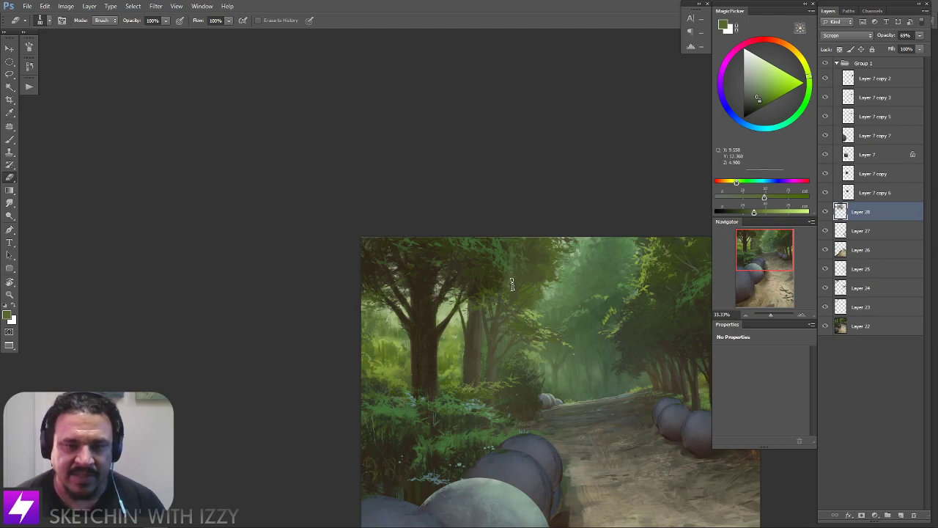
{"action": "key", "text": "ctrl+plus"}
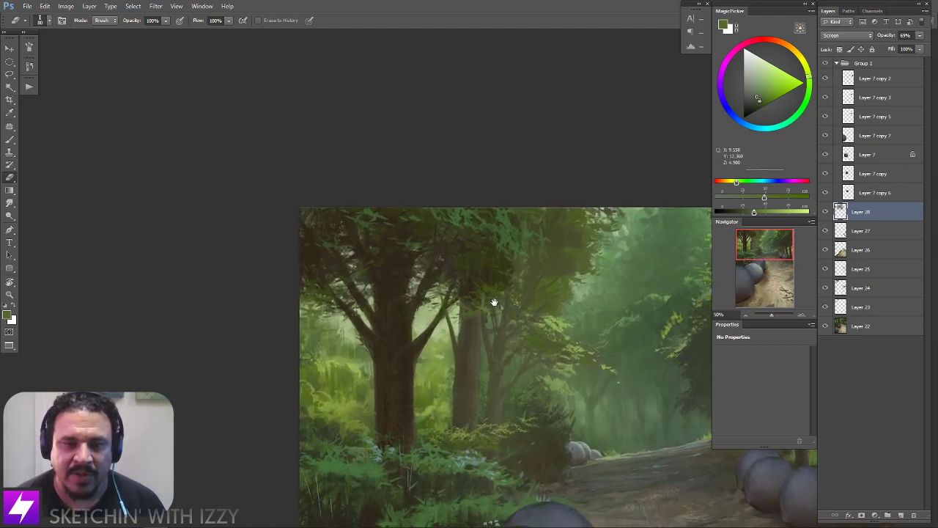
{"action": "scroll", "coordinate": [480, 333], "scroll_direction": "down", "scroll_amount": 3}
{"action": "key", "text": "b"}
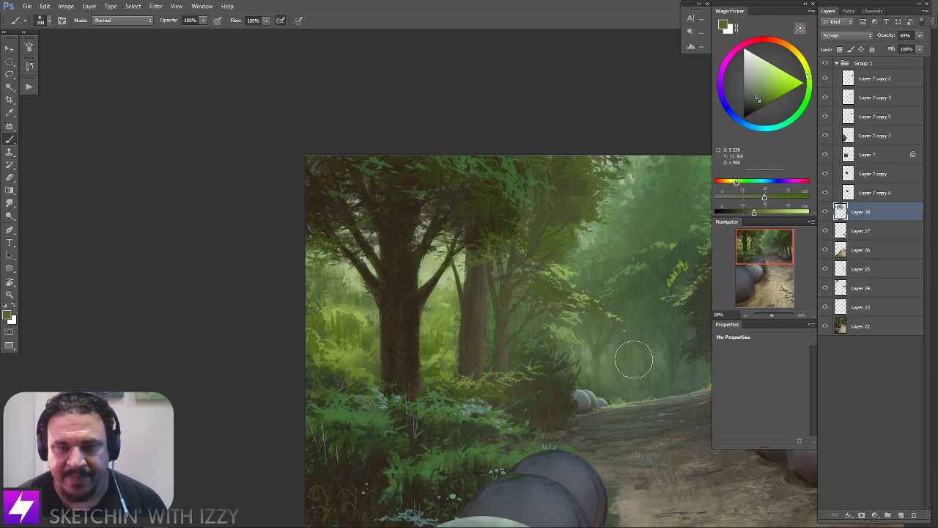
{"action": "left_click_drag", "start_coordinate": [616, 393], "coordinate": [597, 396]}
{"action": "left_click_drag", "start_coordinate": [617, 448], "coordinate": [577, 406]}
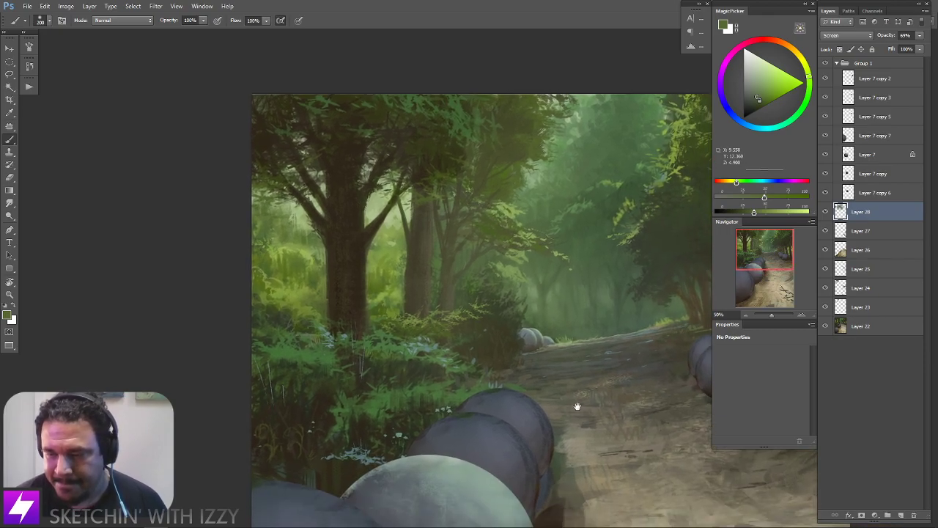
{"action": "left_click_drag", "start_coordinate": [521, 345], "coordinate": [516, 372]}
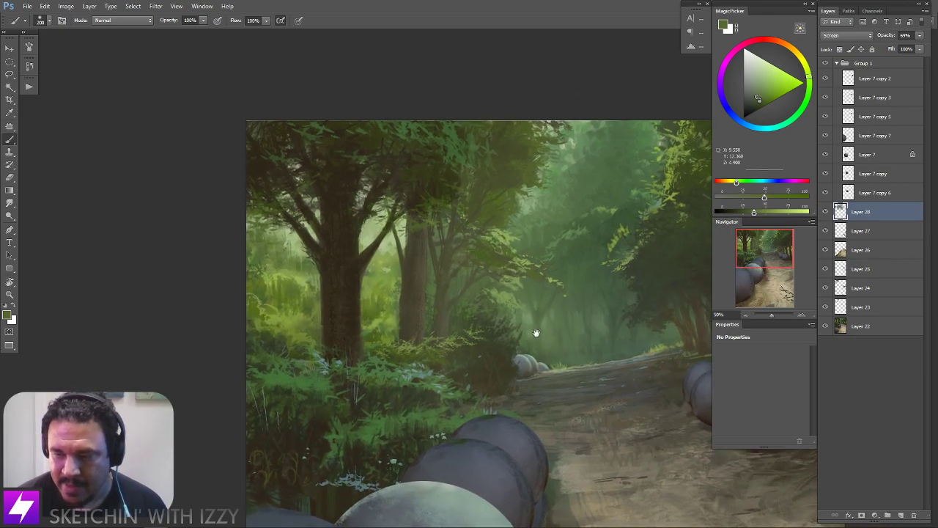
{"action": "left_click_drag", "start_coordinate": [546, 323], "coordinate": [541, 321]}
{"action": "scroll", "coordinate": [524, 321], "scroll_direction": "right", "scroll_amount": 5}
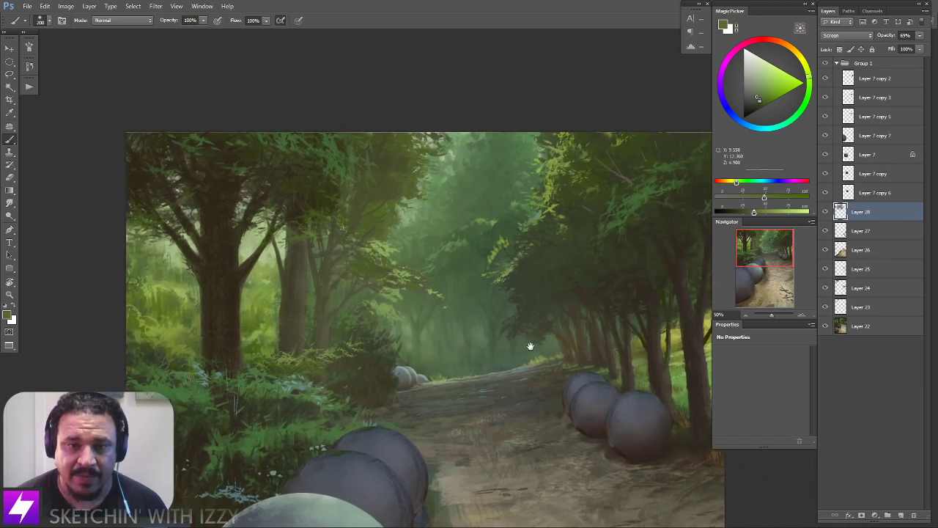
{"action": "scroll", "coordinate": [516, 378], "scroll_direction": "down", "scroll_amount": 3}
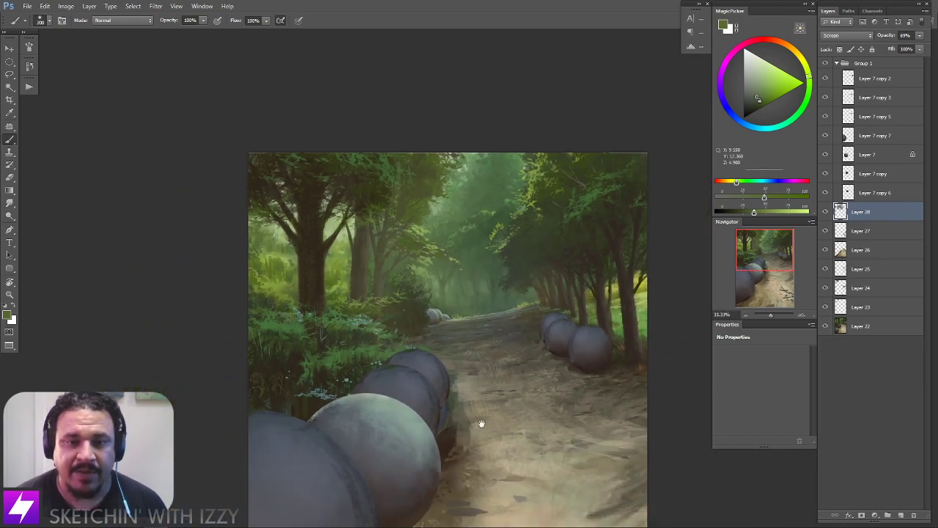
{"action": "scroll", "coordinate": [508, 305], "scroll_direction": "up", "scroll_amount": 1}
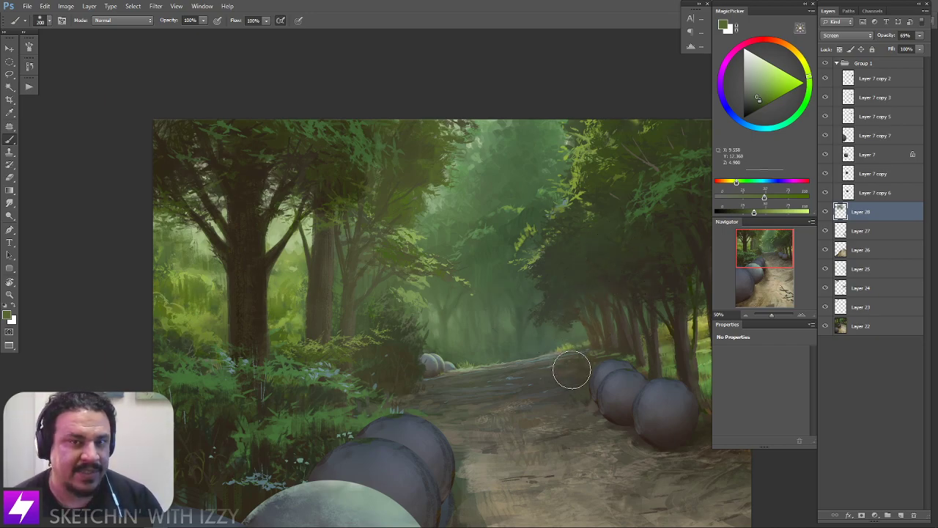
Reduce the brush size to 90 px for finer work at the far end of the path
{"action": "key", "text": "bracketleft"}
{"action": "key", "text": "bracketleft"}
{"action": "key", "text": "bracketleft"}
{"action": "key", "text": "bracketleft"}
{"action": "key", "text": "bracketleft"}
{"action": "scroll", "coordinate": [446, 359], "scroll_direction": "up", "scroll_amount": 1}
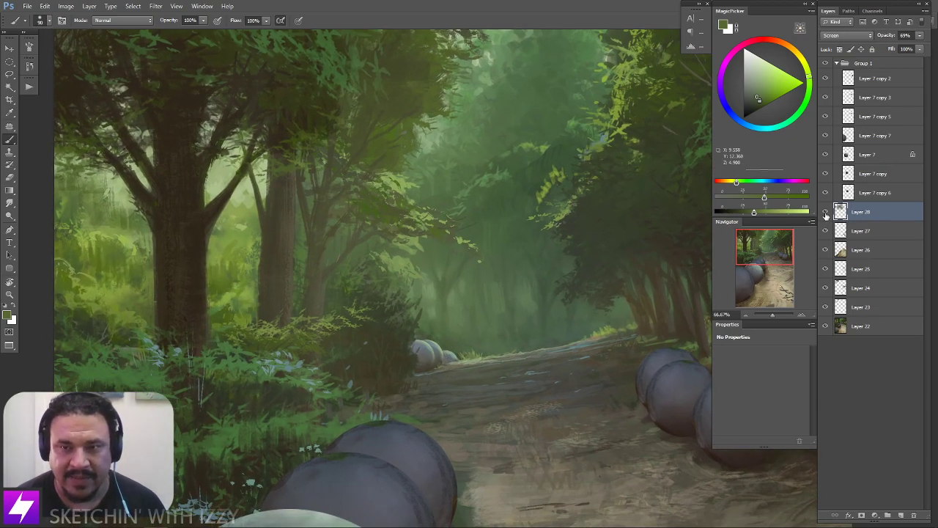
Compare the painting with Layer 28 hidden and shown at several zoom levels
{"action": "left_click", "coordinate": [826, 213]}
{"action": "left_click", "coordinate": [823, 215]}
{"action": "key", "text": "ctrl+minus"}
{"action": "left_click", "coordinate": [821, 218]}
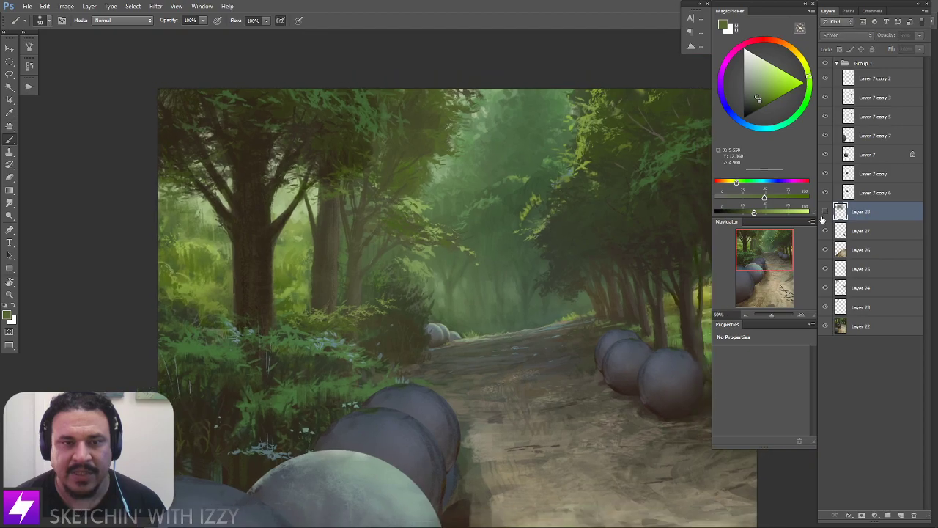
{"action": "left_click", "coordinate": [825, 211]}
{"action": "key", "text": "ctrl+minus"}
{"action": "left_click", "coordinate": [825, 212]}
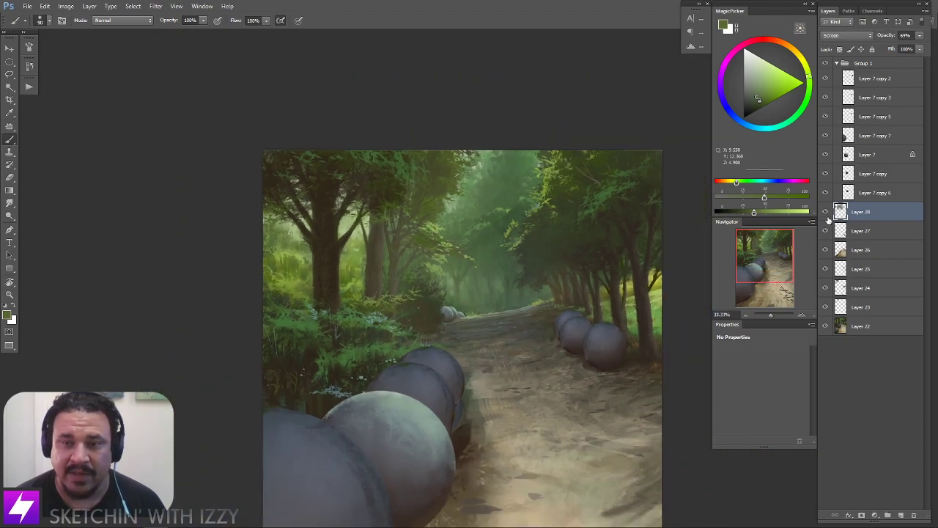
{"action": "left_click", "coordinate": [826, 212]}
{"action": "left_click", "coordinate": [825, 212]}
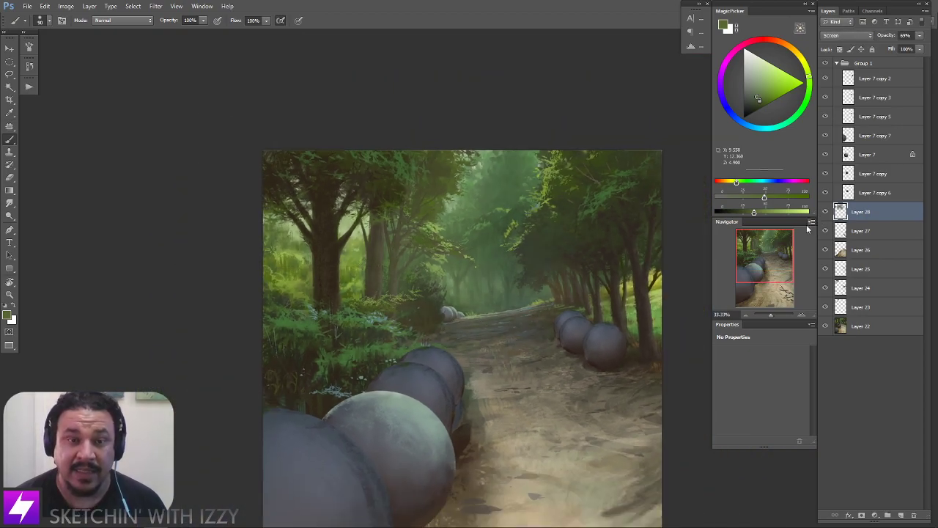
Lower Layer 28's opacity to about 58% and compare the painting with the layer hidden and shown
{"action": "left_click_drag", "start_coordinate": [578, 257], "coordinate": [560, 264]}
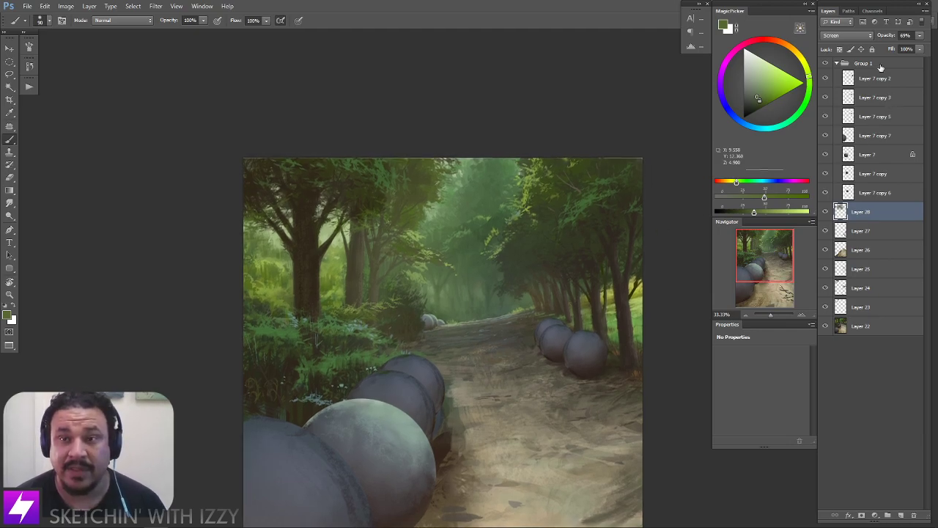
{"action": "left_click", "coordinate": [918, 35]}
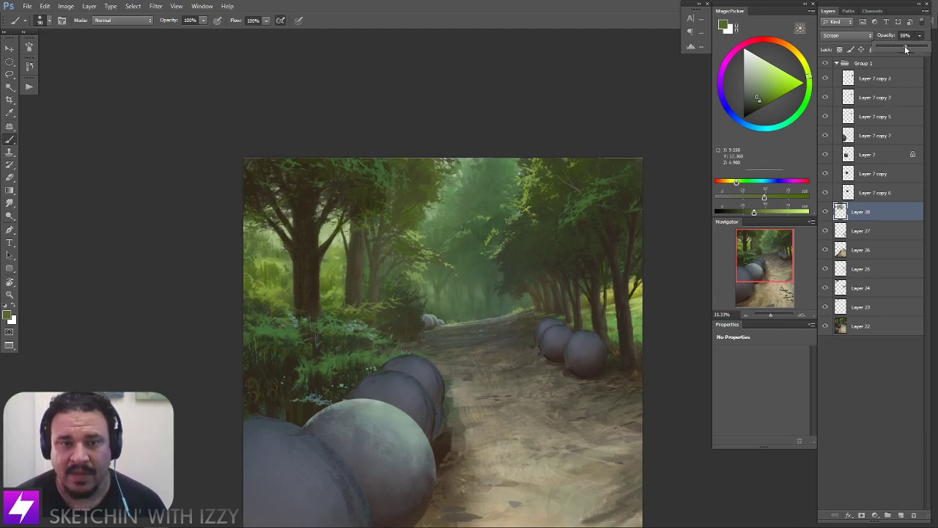
{"action": "left_click", "coordinate": [825, 212]}
{"action": "left_click", "coordinate": [825, 212]}
{"action": "left_click", "coordinate": [824, 212]}
{"action": "left_click", "coordinate": [825, 212]}
{"action": "left_click", "coordinate": [824, 212]}
{"action": "left_click", "coordinate": [825, 211]}
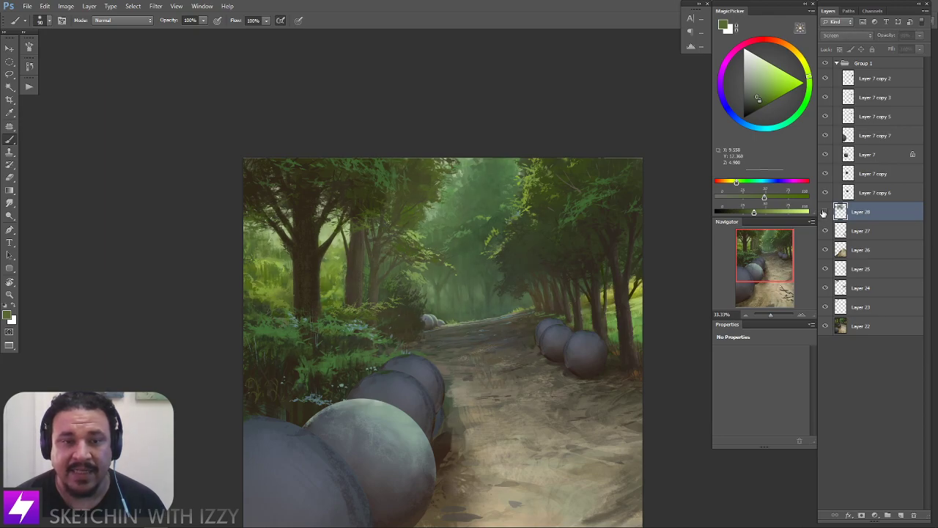
Show Layer 28 again and activate the Smudge tool
{"action": "left_click", "coordinate": [824, 211]}
{"action": "key", "text": "ctrl+plus"}
{"action": "left_click_drag", "start_coordinate": [350, 239], "coordinate": [418, 287]}
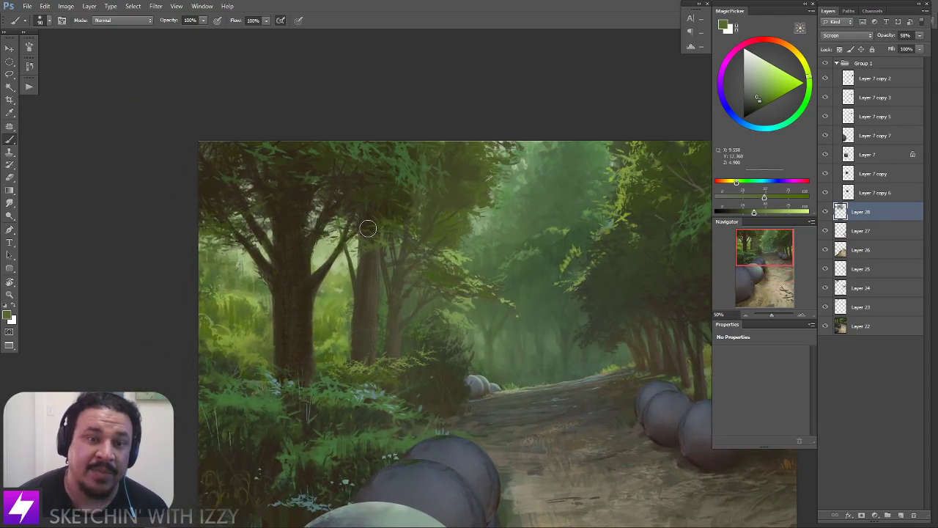
{"action": "key", "text": "e"}
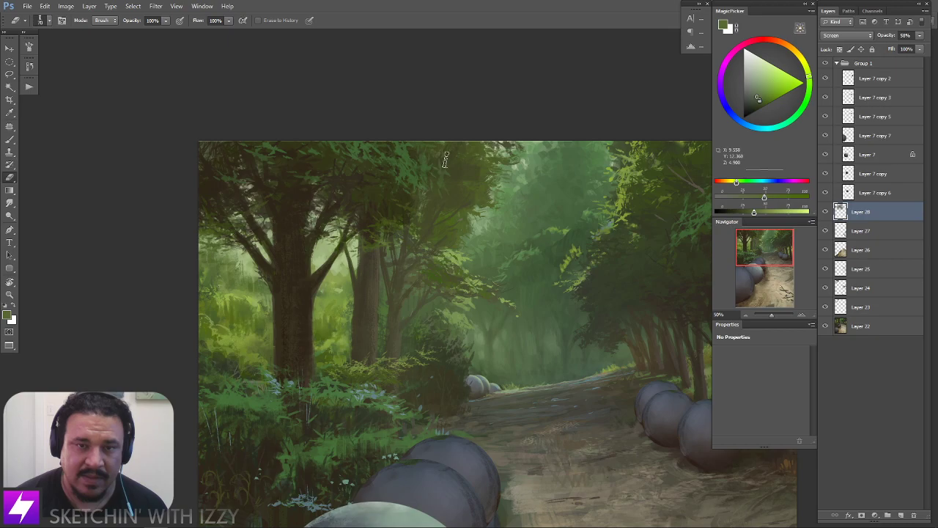
{"action": "key", "text": "r"}
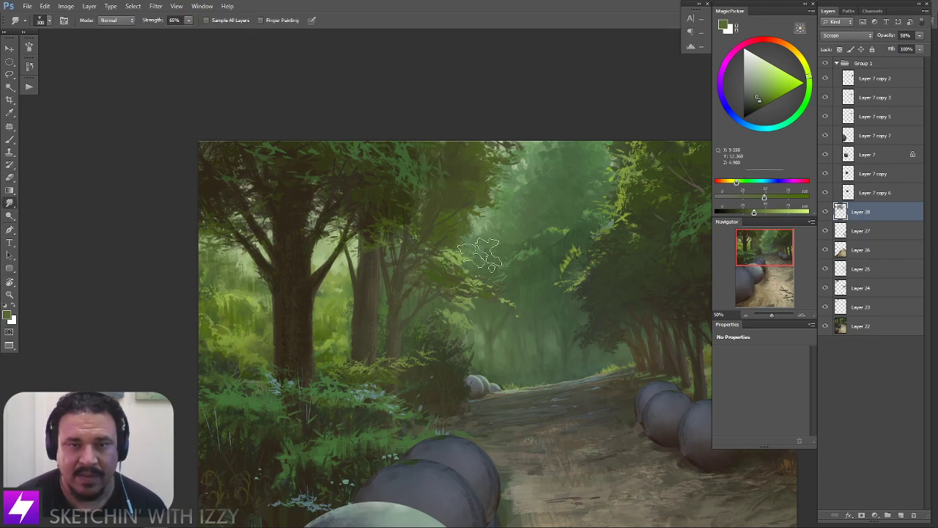
Flip the canvas horizontally and examine the mirrored tree canopy and foliage up close
{"action": "scroll", "coordinate": [480, 256], "scroll_direction": "down", "scroll_amount": 1}
{"action": "key", "text": "ctrl+shift+h"}
{"action": "left_click_drag", "start_coordinate": [510, 242], "coordinate": [549, 262]}
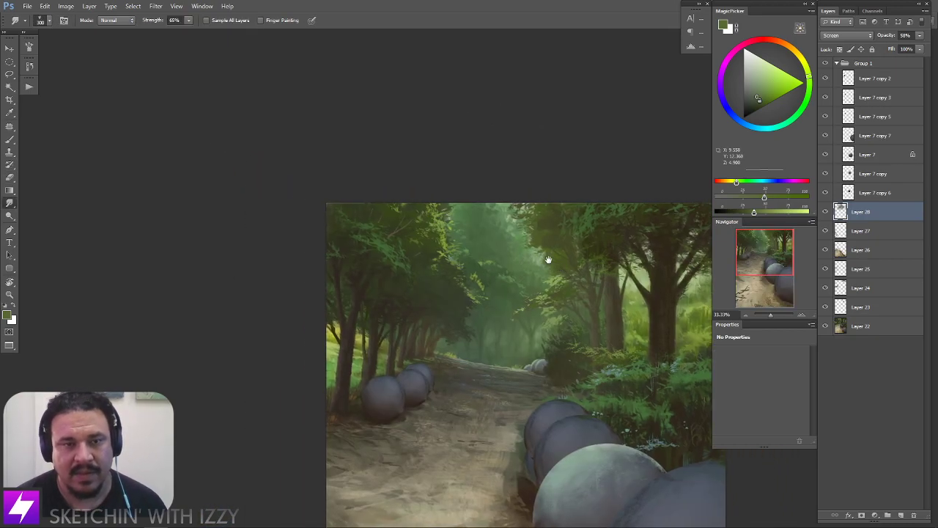
{"action": "scroll", "coordinate": [498, 297], "scroll_direction": "up", "scroll_amount": 1}
{"action": "scroll", "coordinate": [440, 267], "scroll_direction": "up", "scroll_amount": 3}
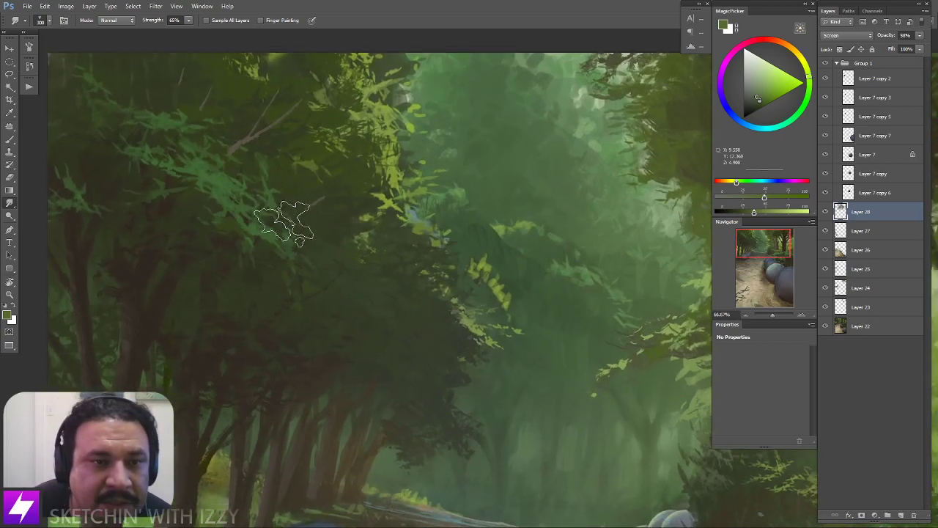
{"action": "scroll", "coordinate": [330, 300], "scroll_direction": "up", "scroll_amount": 2}
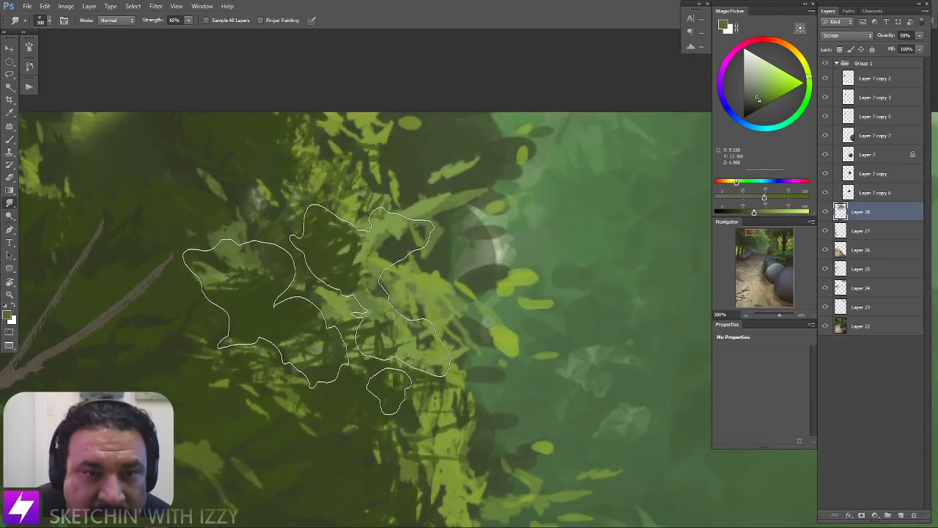
{"action": "scroll", "coordinate": [312, 315], "scroll_direction": "down", "scroll_amount": 3}
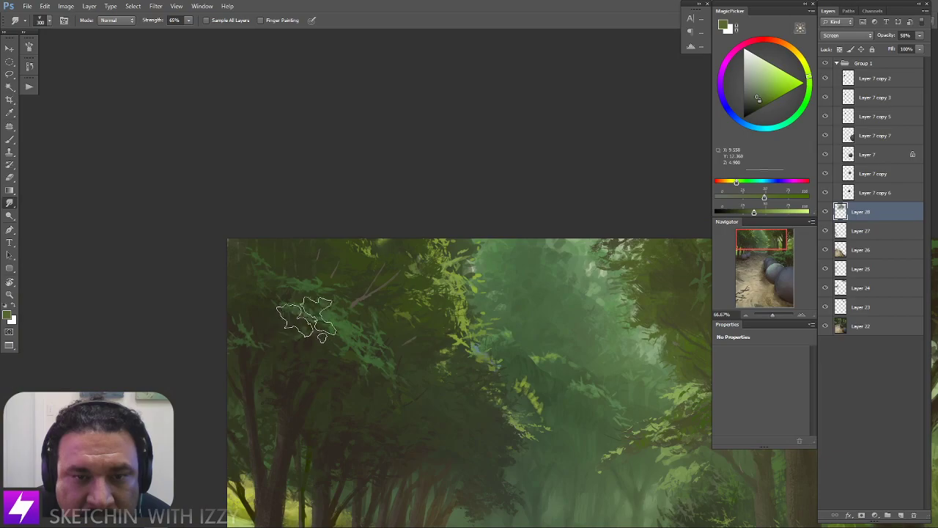
Examine the whole mirrored painting, from the misty trees down to the foreground spheres and path
{"action": "scroll", "coordinate": [460, 275], "scroll_direction": "down", "scroll_amount": 1}
{"action": "left_click_drag", "start_coordinate": [561, 345], "coordinate": [421, 262]}
{"action": "scroll", "coordinate": [490, 337], "scroll_direction": "down", "scroll_amount": 1}
{"action": "left_click_drag", "start_coordinate": [414, 506], "coordinate": [441, 383]}
{"action": "left_click_drag", "start_coordinate": [498, 375], "coordinate": [486, 378]}
{"action": "left_click_drag", "start_coordinate": [472, 332], "coordinate": [499, 348]}
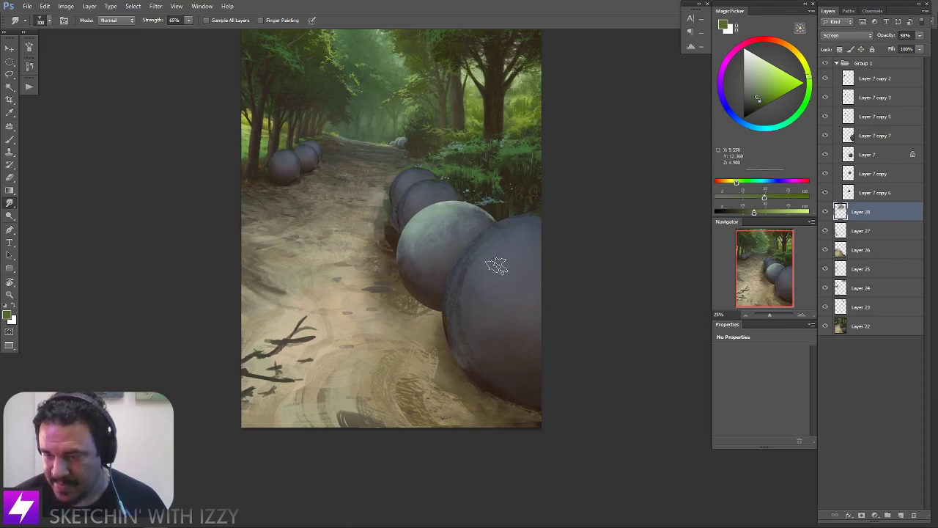
{"action": "left_click_drag", "start_coordinate": [432, 264], "coordinate": [454, 298]}
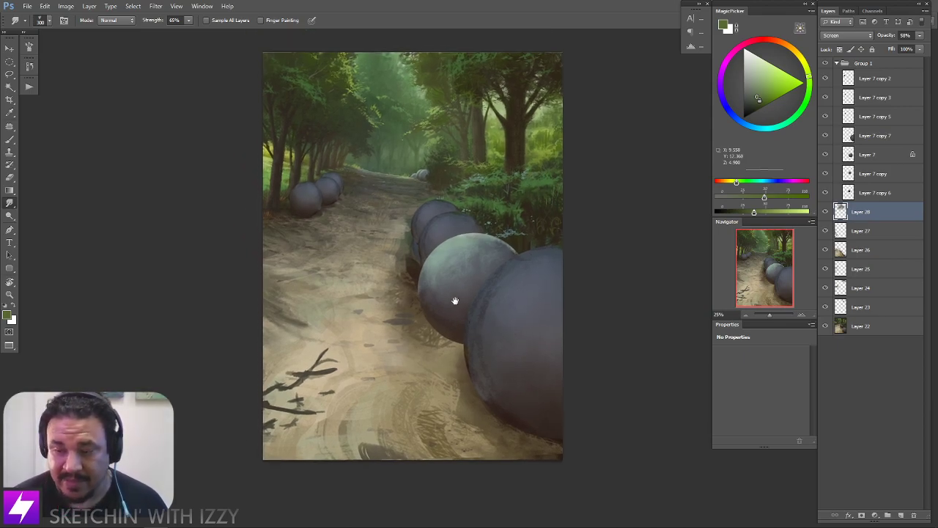
{"action": "left_click_drag", "start_coordinate": [490, 270], "coordinate": [442, 303]}
{"action": "key", "text": "ctrl+minus"}
{"action": "left_click_drag", "start_coordinate": [494, 273], "coordinate": [483, 285]}
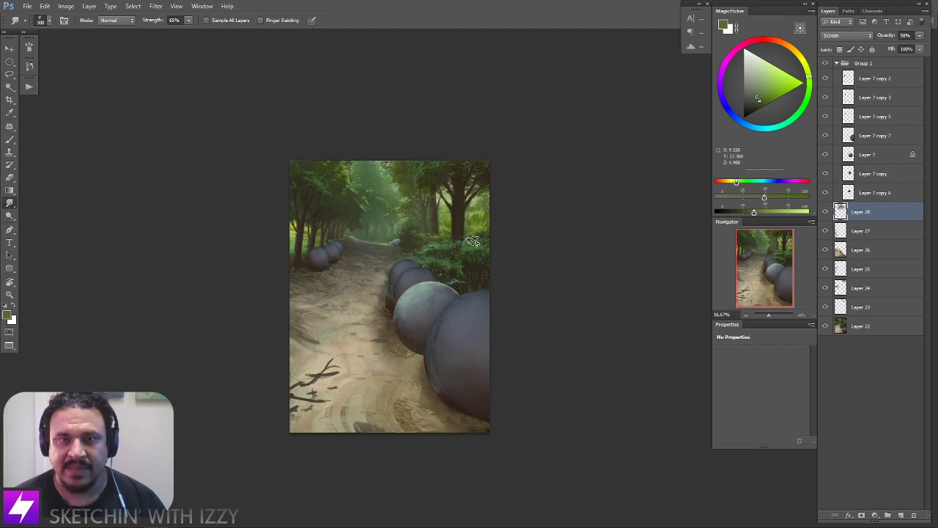
Compare the mirrored painting with Layer 28 hidden and shown
{"action": "key", "text": "ctrl+plus"}
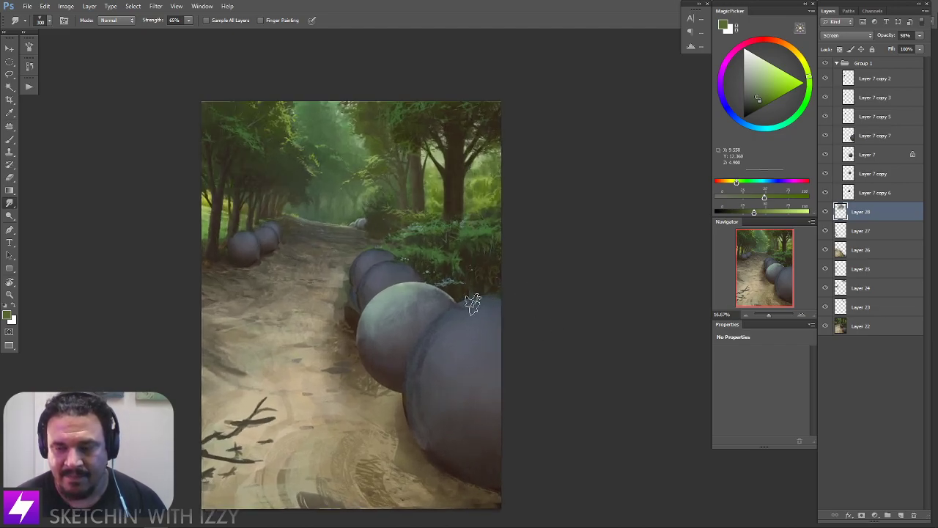
{"action": "left_click_drag", "start_coordinate": [402, 294], "coordinate": [466, 339]}
{"action": "key", "text": "ctrl+plus"}
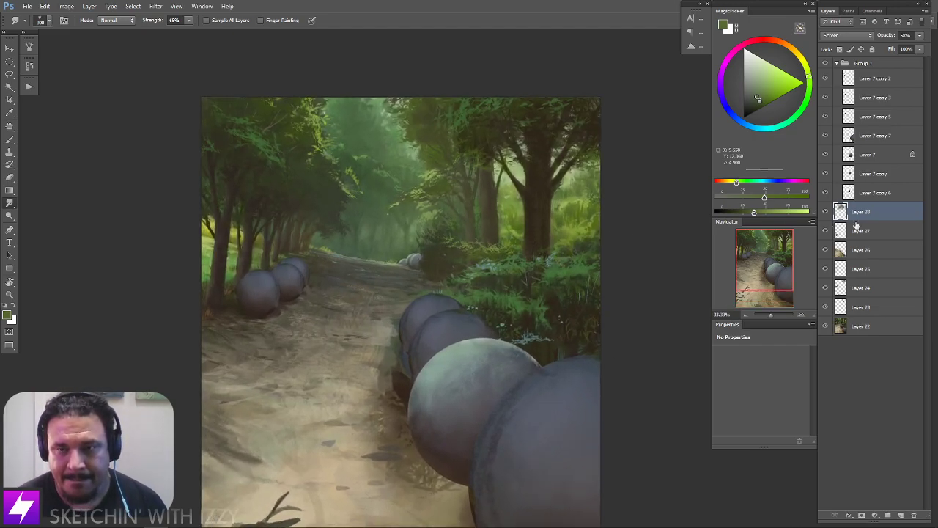
{"action": "left_click", "coordinate": [825, 212]}
{"action": "left_click", "coordinate": [825, 212]}
{"action": "left_click", "coordinate": [825, 212]}
{"action": "left_click", "coordinate": [825, 212]}
Reduce the Smudge brush to 150 px and check the tree area against the whole picture
{"action": "key", "text": "ctrl+plus"}
{"action": "mouse_move", "coordinate": [521, 320]}
{"action": "left_mouse_down"}
{"action": "mouse_move", "coordinate": [486, 320]}
{"action": "mouse_move", "coordinate": [500, 466]}
{"action": "left_mouse_up"}
{"action": "key", "text": "e"}
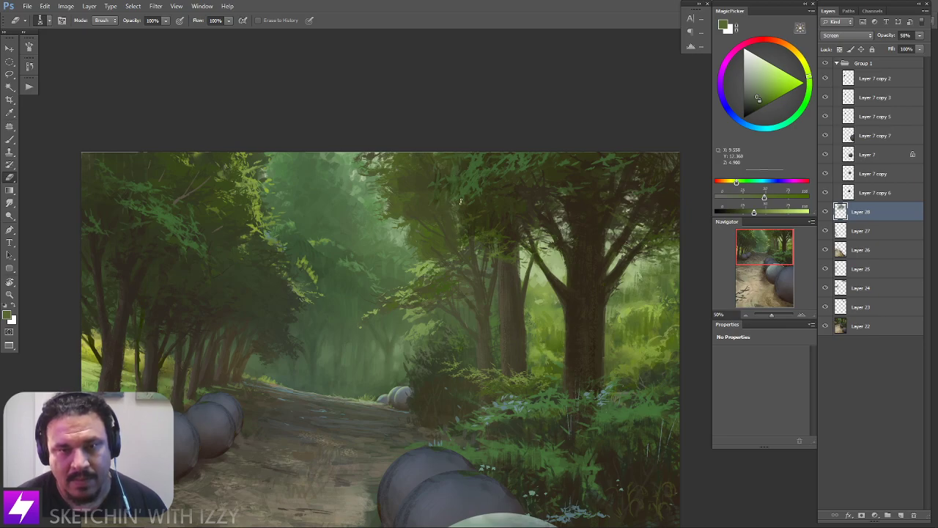
{"action": "key", "text": "r"}
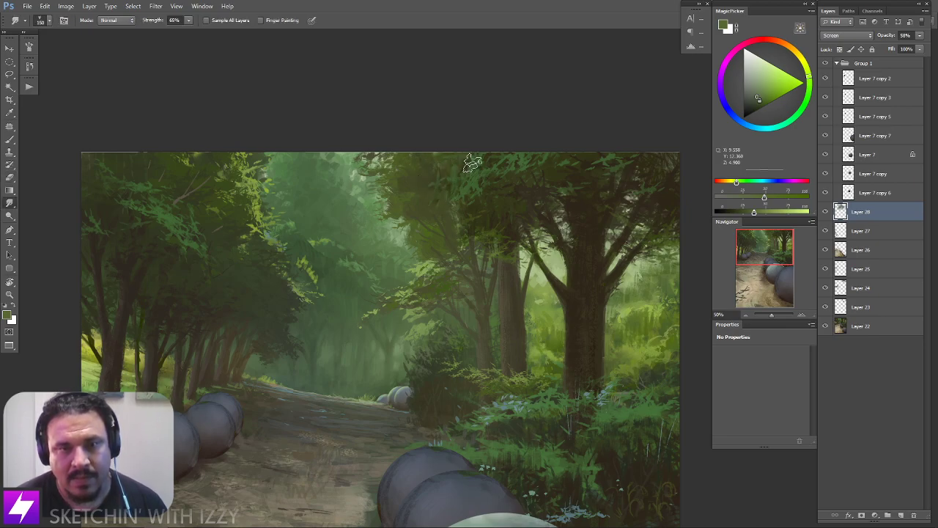
{"action": "key", "text": "ctrl+minus"}
{"action": "mouse_move", "coordinate": [508, 322]}
{"action": "left_mouse_down"}
{"action": "mouse_move", "coordinate": [503, 331]}
{"action": "mouse_move", "coordinate": [509, 315]}
{"action": "left_mouse_up"}
{"action": "scroll", "coordinate": [540, 271], "scroll_direction": "down", "scroll_amount": 2}
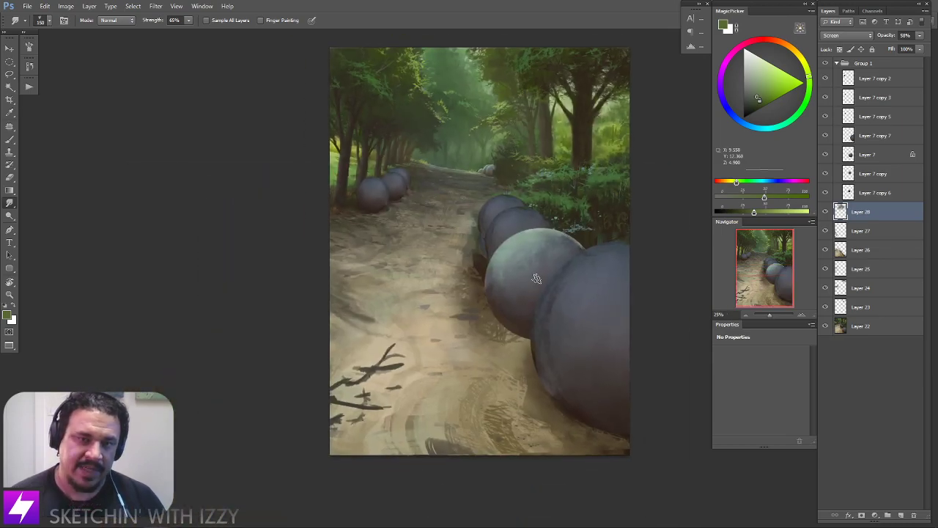
Flip the canvas back horizontally and reduce the soft paint brush to 150 px
{"action": "key", "text": "ctrl+shift+h"}
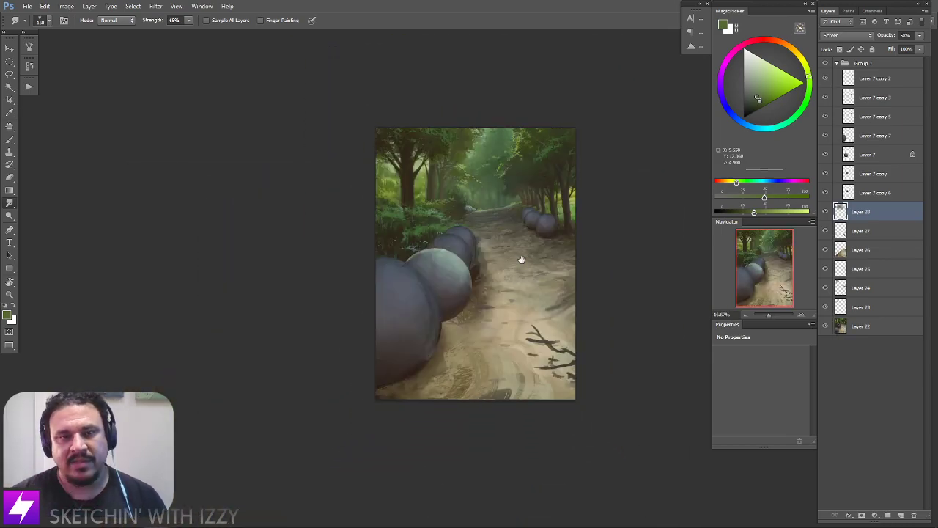
{"action": "scroll", "coordinate": [498, 271], "scroll_direction": "up", "scroll_amount": 1}
{"action": "scroll", "coordinate": [498, 300], "scroll_direction": "up", "scroll_amount": 1}
{"action": "key", "text": "b"}
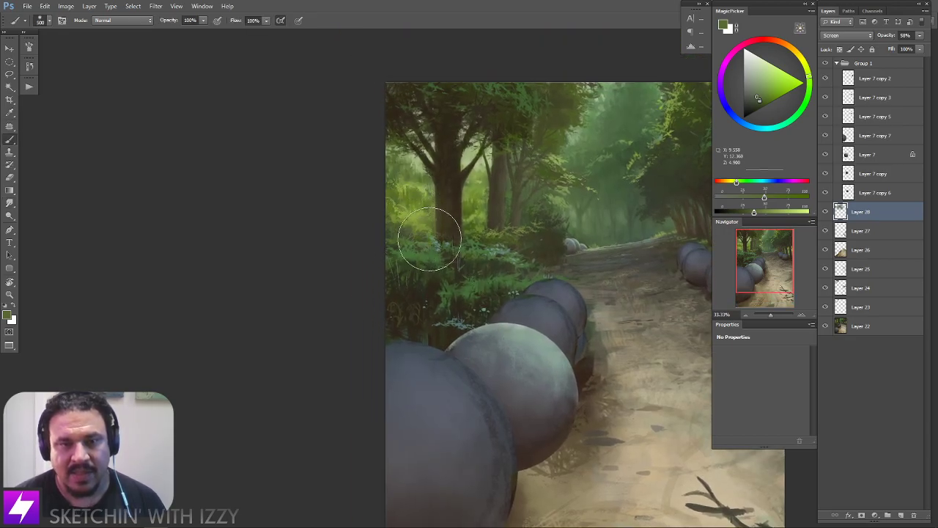
{"action": "key", "text": "bracketleft"}
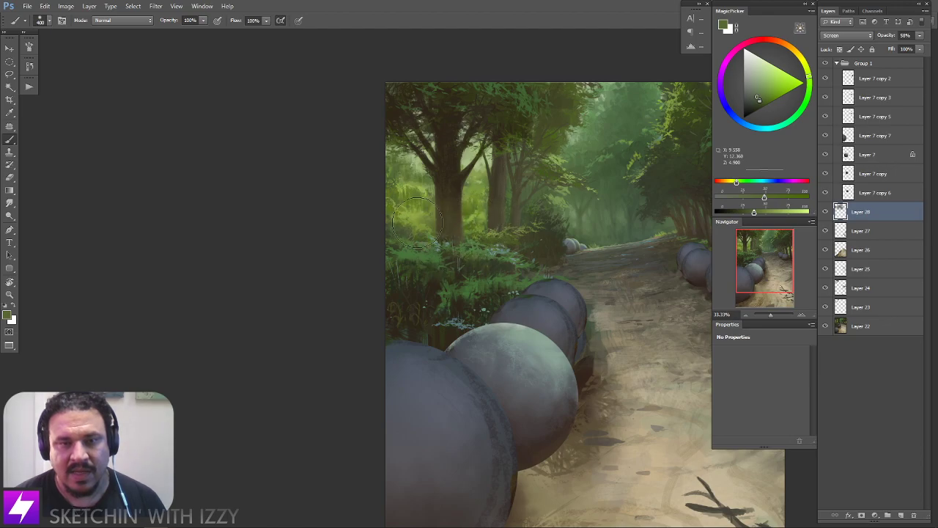
{"action": "mouse_move", "coordinate": [440, 323]}
{"action": "left_mouse_down"}
{"action": "mouse_move", "coordinate": [356, 307]}
{"action": "mouse_move", "coordinate": [417, 322]}
{"action": "left_mouse_up"}
{"action": "key", "text": "ctrl+minus"}
{"action": "left_click_drag", "start_coordinate": [462, 270], "coordinate": [422, 317]}
{"action": "scroll", "coordinate": [366, 234], "scroll_direction": "up", "scroll_amount": 2}
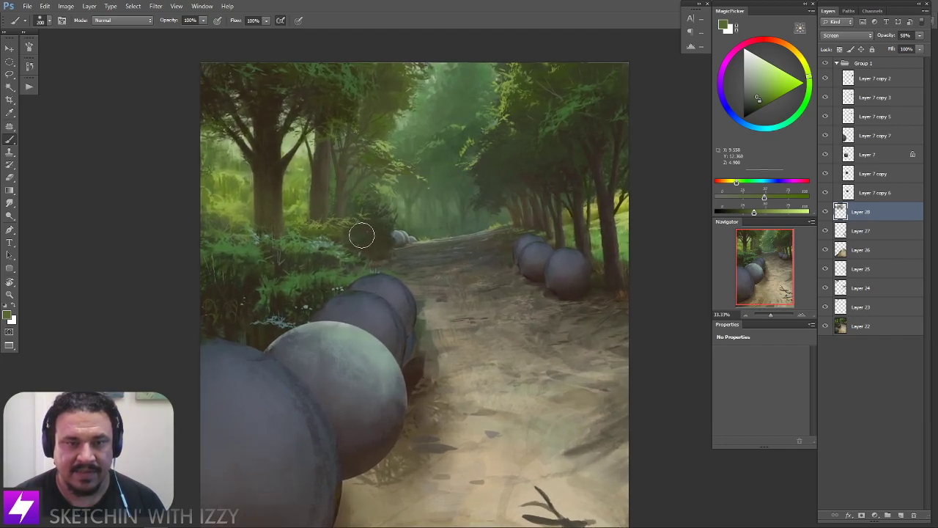
{"action": "scroll", "coordinate": [360, 245], "scroll_direction": "down", "scroll_amount": 2}
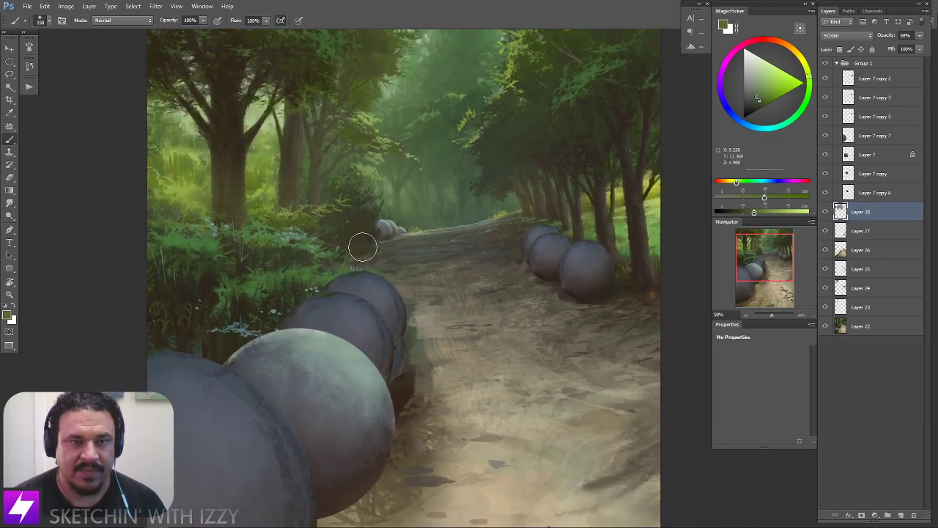
Compare the whole painting with Layer 7 copy 6 hidden and shown
{"action": "left_click_drag", "start_coordinate": [439, 352], "coordinate": [429, 357]}
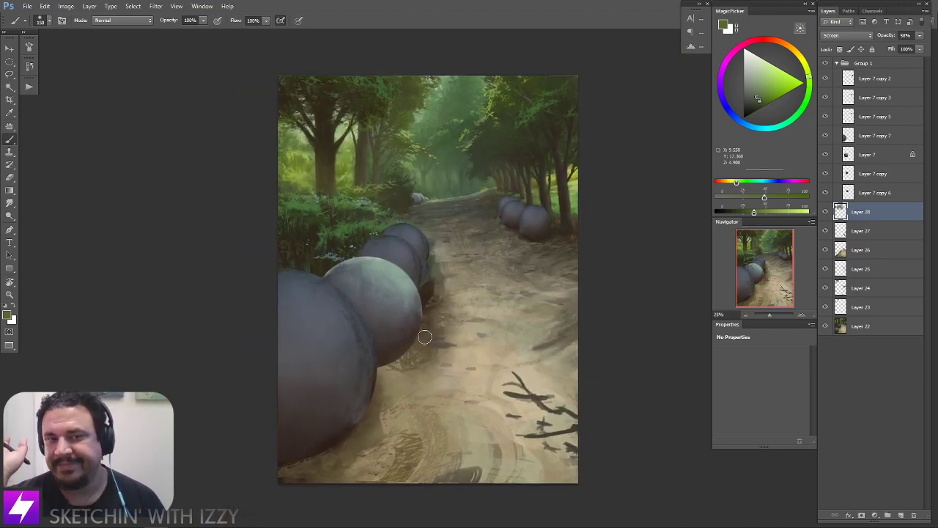
{"action": "left_click_drag", "start_coordinate": [381, 324], "coordinate": [403, 353]}
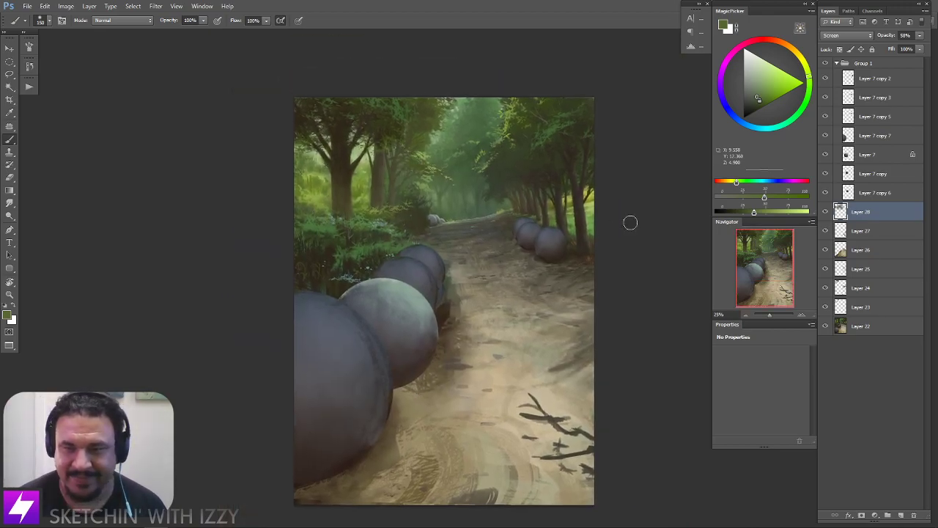
{"action": "left_click", "coordinate": [828, 194]}
{"action": "left_click", "coordinate": [828, 193]}
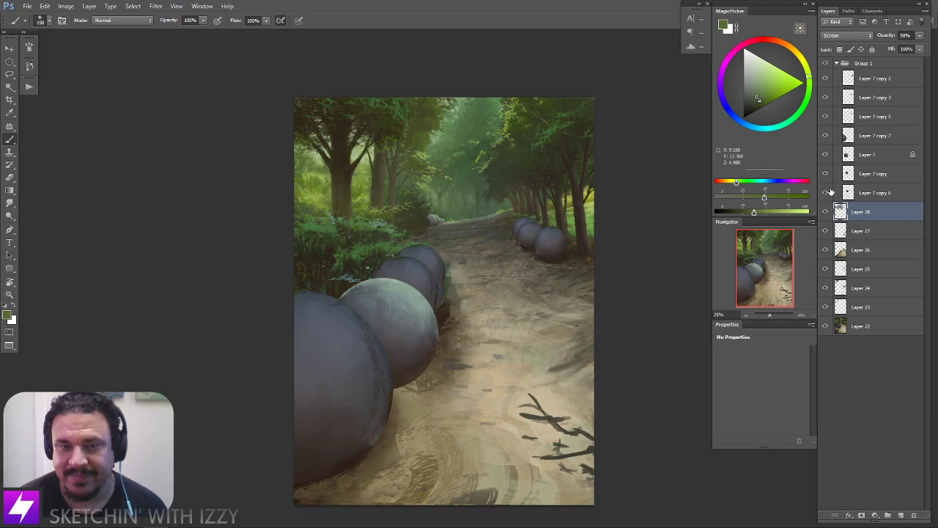
Add a new layer above Layer 28 and sample a brown from the path beside the large sphere
{"action": "key", "text": "ctrl+alt+shift+n"}
{"action": "left_click_drag", "start_coordinate": [461, 419], "coordinate": [492, 352]}
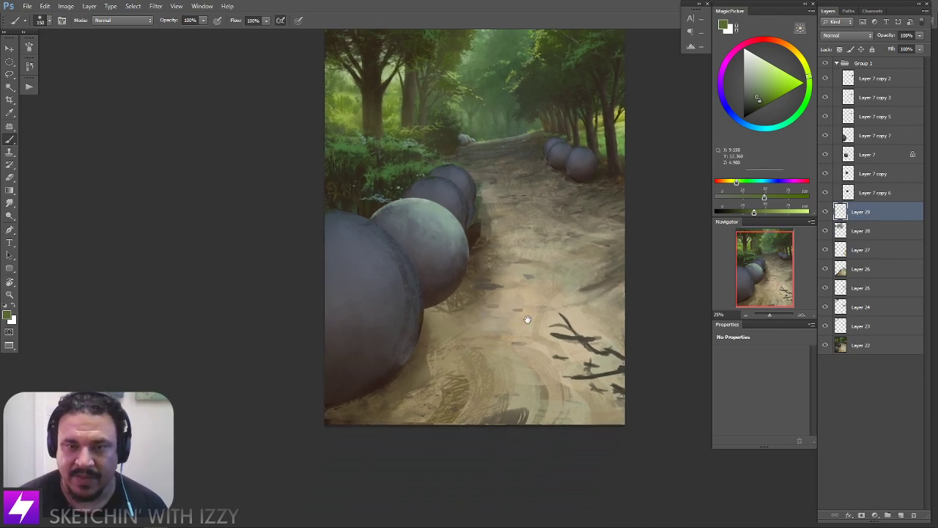
{"action": "left_click_drag", "start_coordinate": [527, 297], "coordinate": [517, 307]}
{"action": "left_click_drag", "start_coordinate": [476, 345], "coordinate": [467, 335]}
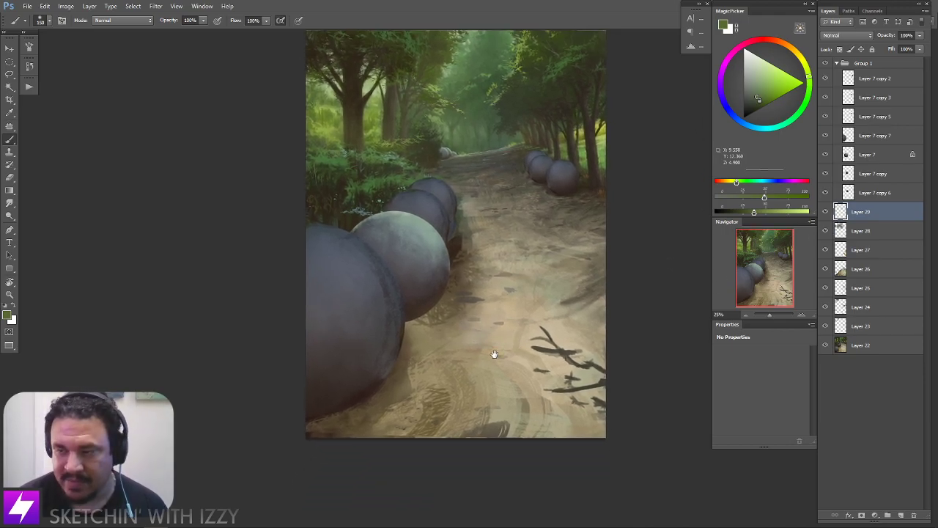
{"action": "left_click", "coordinate": [442, 396], "text": "alt"}
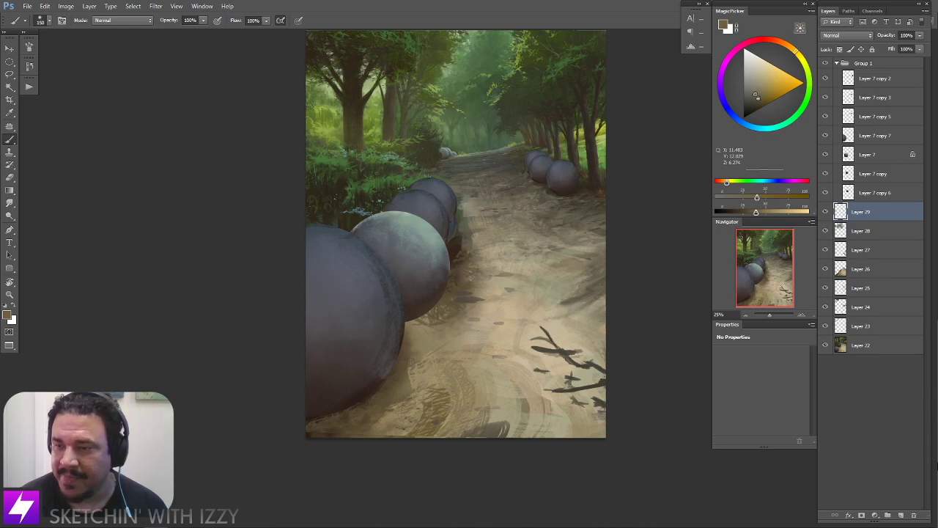
Switch from the soft brush to the 9 px brush preset
{"action": "key", "text": "ctrl+plus"}
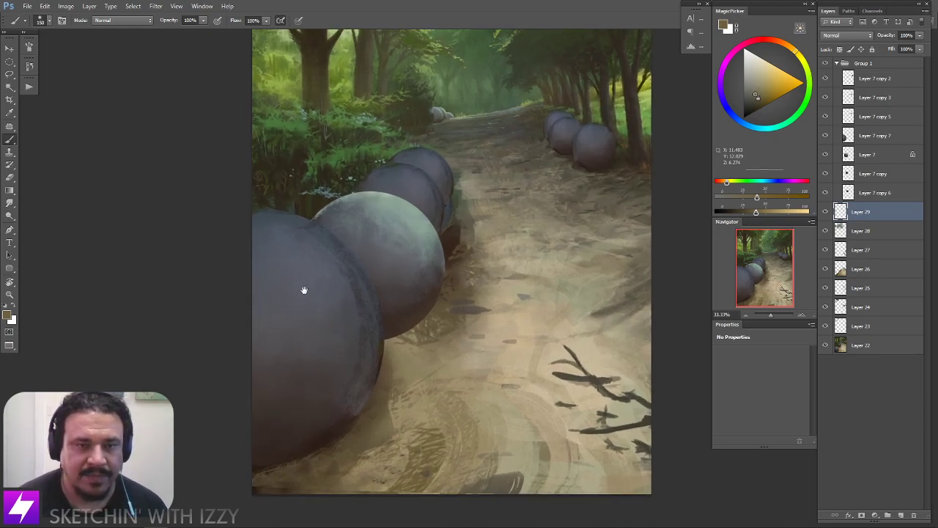
{"action": "left_click_drag", "start_coordinate": [282, 251], "coordinate": [165, 288]}
{"action": "right_click", "coordinate": [228, 256]}
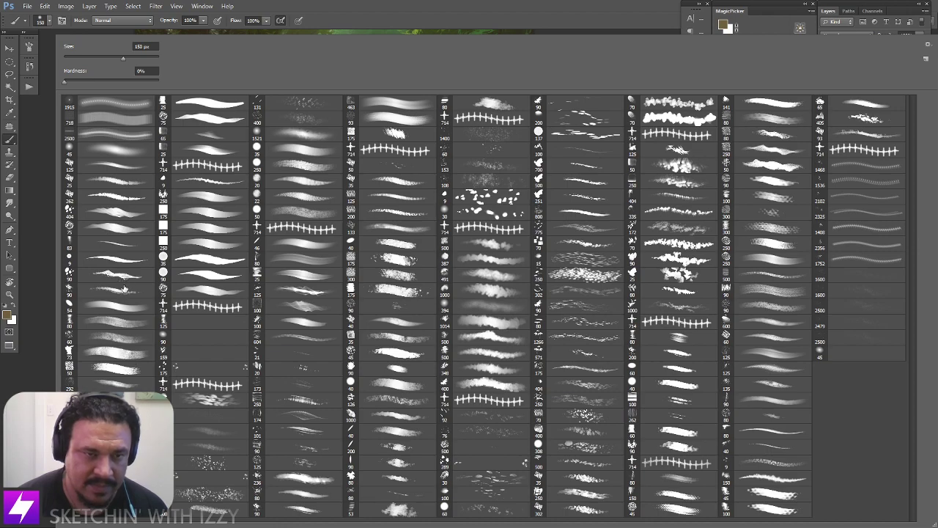
{"action": "left_click", "coordinate": [125, 289]}
{"action": "left_click", "coordinate": [128, 261]}
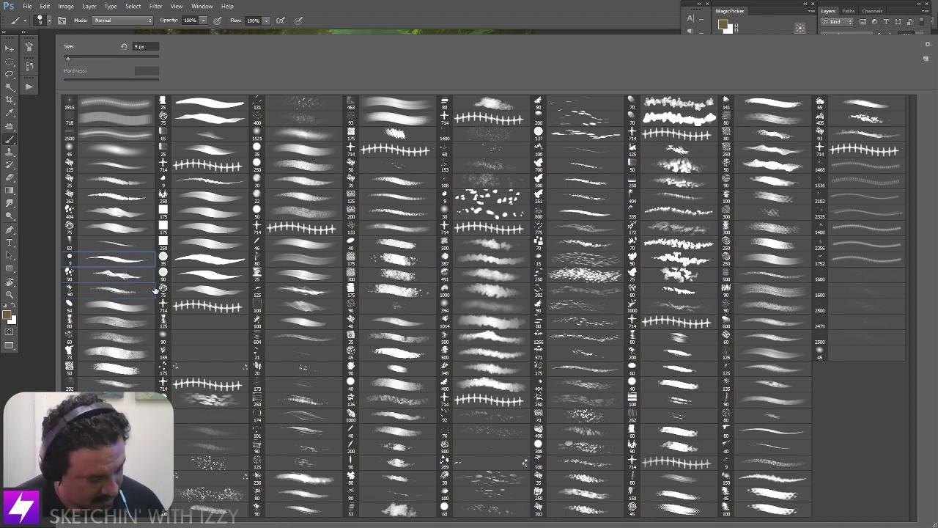
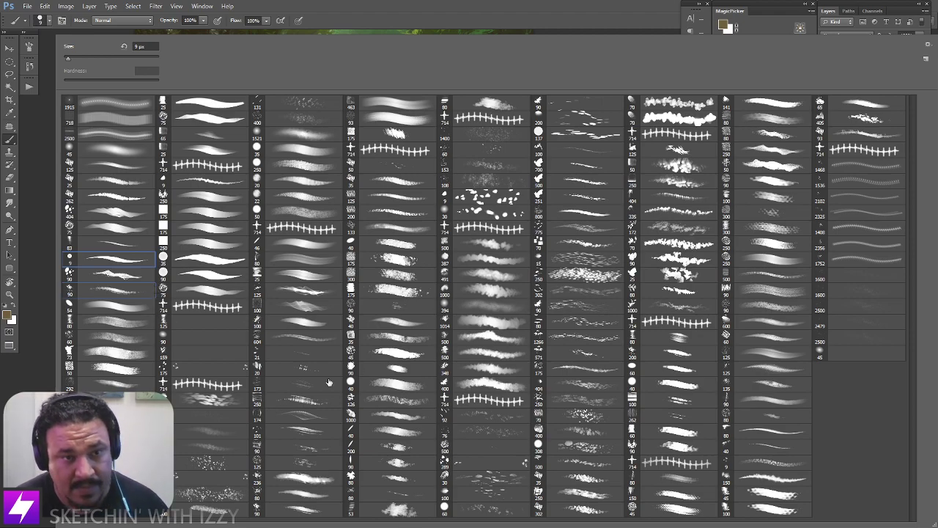
{"action": "key", "text": "Return"}
{"action": "left_click_drag", "start_coordinate": [431, 315], "coordinate": [421, 298]}
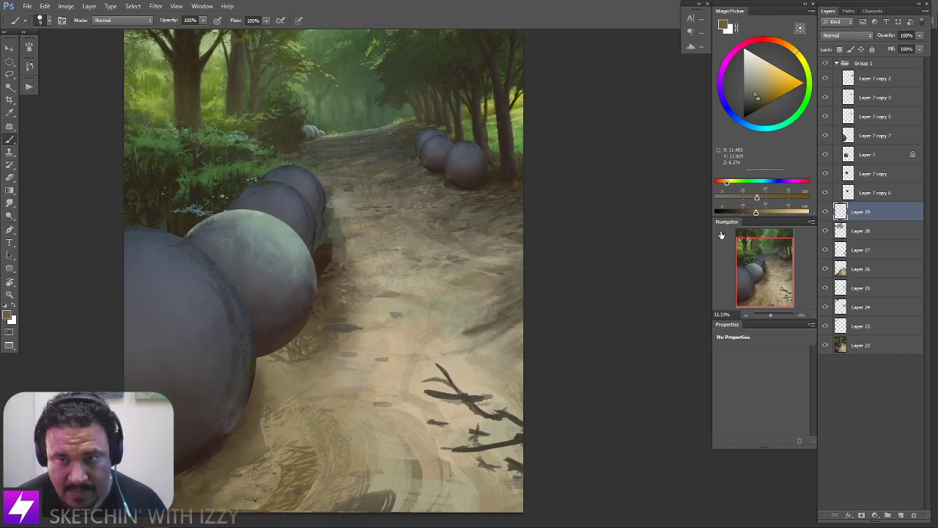
Sample a medium brown from the foreground path and paint over the ground beside the large sphere with a 400 px brush
{"action": "left_click_drag", "start_coordinate": [320, 492], "coordinate": [345, 470]}
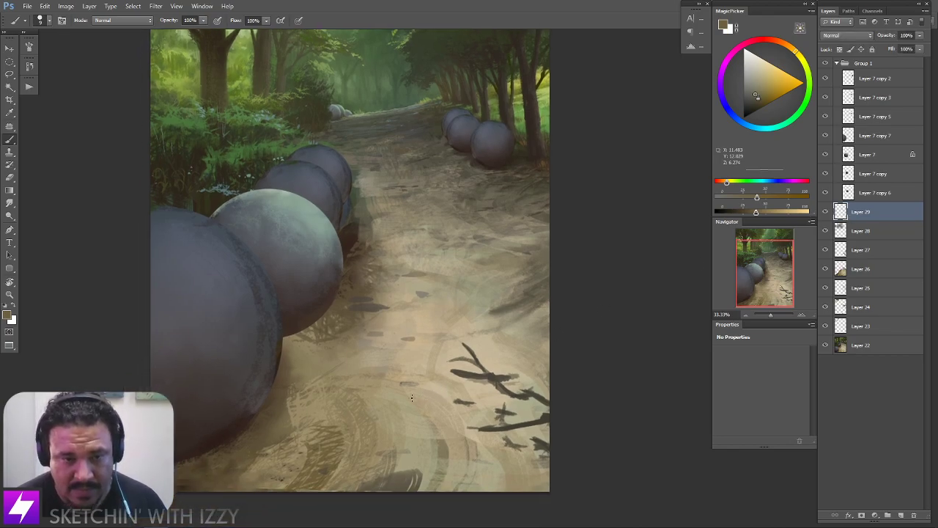
{"action": "left_click", "coordinate": [335, 465], "text": "alt"}
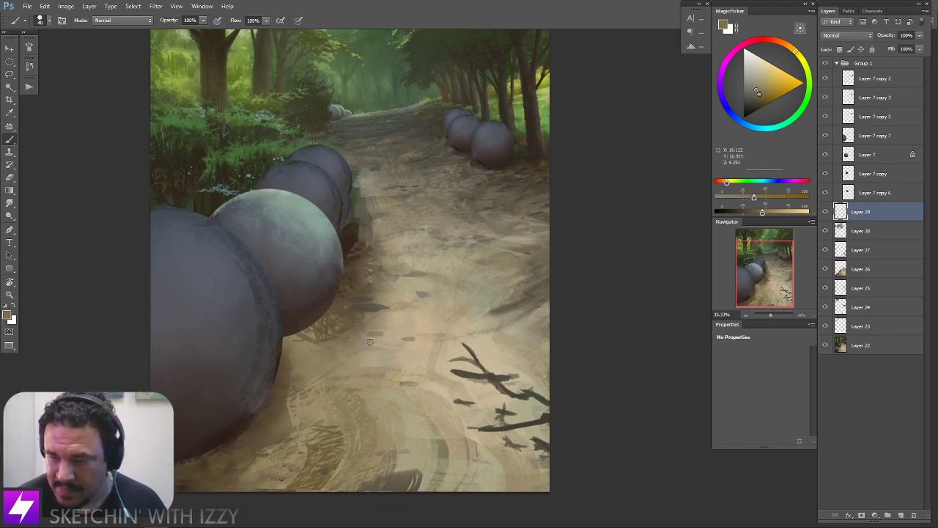
{"action": "key", "text": "bracketright"}
{"action": "key", "text": "bracketright"}
{"action": "key", "text": "bracketright"}
{"action": "key", "text": "bracketright"}
{"action": "key", "text": "bracketright"}
{"action": "key", "text": "bracketright"}
{"action": "key", "text": "bracketright"}
{"action": "key", "text": "bracketright"}
{"action": "key", "text": "bracketright"}
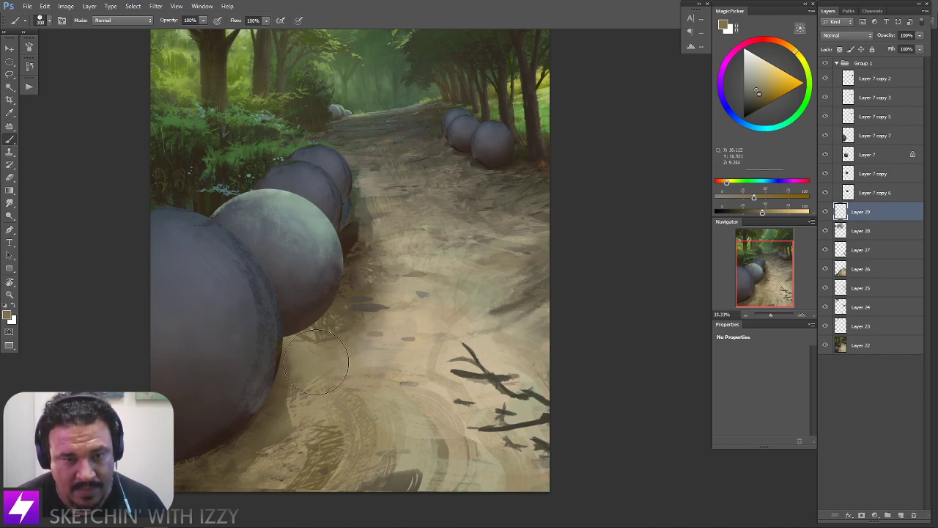
{"action": "mouse_move", "coordinate": [326, 377]}
{"action": "left_mouse_down"}
{"action": "mouse_move", "coordinate": [329, 431]}
{"action": "mouse_move", "coordinate": [319, 421]}
{"action": "mouse_move", "coordinate": [291, 480]}
{"action": "left_mouse_up"}
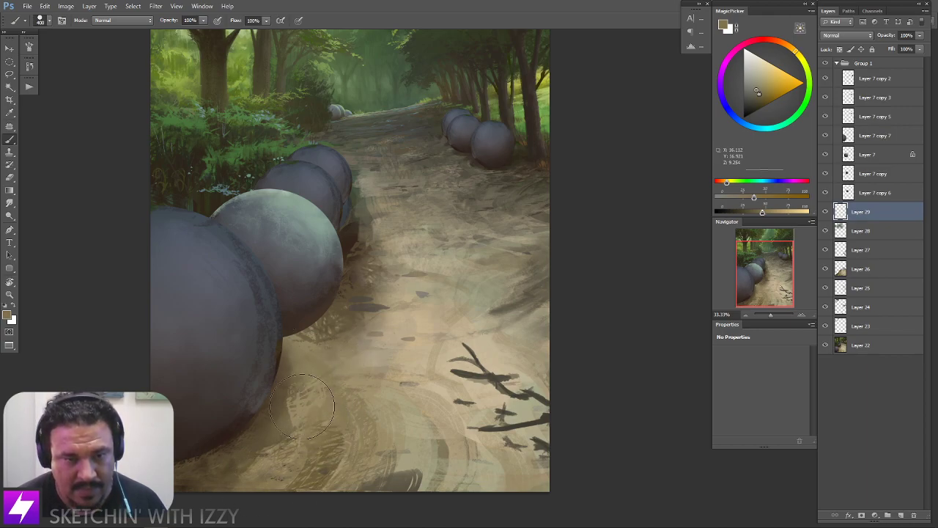
{"action": "mouse_move", "coordinate": [292, 420]}
{"action": "left_mouse_down"}
{"action": "mouse_move", "coordinate": [290, 439]}
{"action": "mouse_move", "coordinate": [325, 398]}
{"action": "mouse_move", "coordinate": [332, 372]}
{"action": "left_mouse_up"}
Sample a dark brown and paint the contact shadow along the base of the large foreground sphere
{"action": "key", "text": "space"}
{"action": "left_click", "coordinate": [323, 364], "text": "alt"}
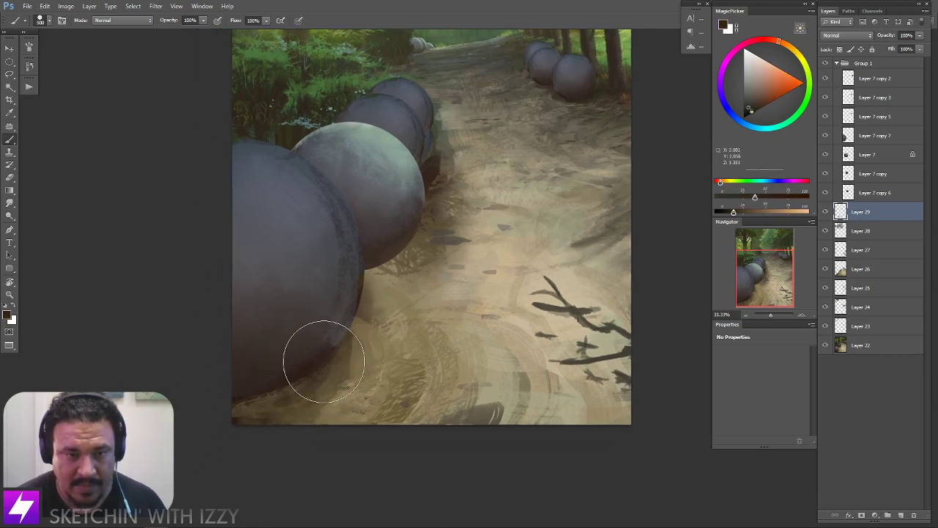
{"action": "key", "text": "space"}
{"action": "left_click_drag", "start_coordinate": [315, 394], "coordinate": [291, 412]}
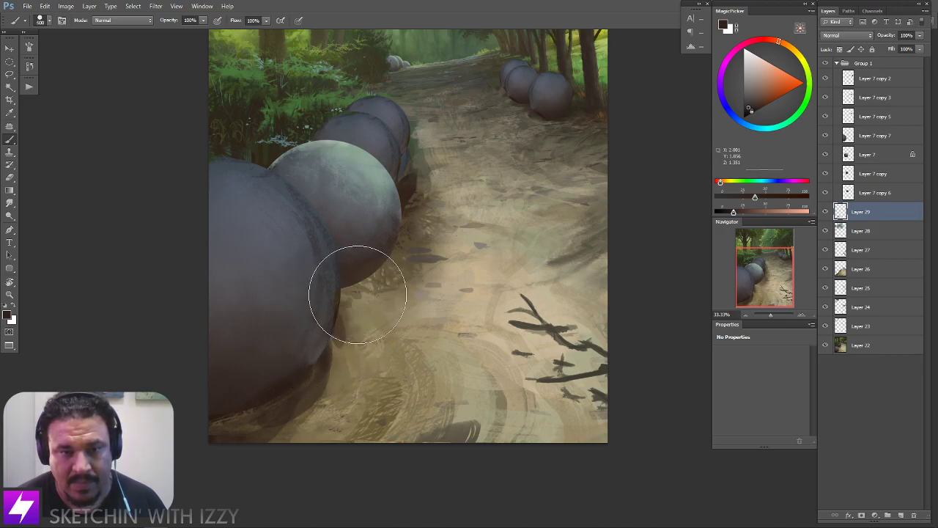
{"action": "mouse_move", "coordinate": [341, 297]}
{"action": "left_mouse_down"}
{"action": "mouse_move", "coordinate": [381, 255]}
{"action": "mouse_move", "coordinate": [341, 279]}
{"action": "mouse_move", "coordinate": [359, 268]}
{"action": "mouse_move", "coordinate": [300, 352]}
{"action": "left_mouse_up"}
Blend the path edge beside the smaller spheres in the left row with sampled ground colours, using a 500 px brush
{"action": "key", "text": "space"}
{"action": "key", "text": "space"}
{"action": "key", "text": "["}
{"action": "left_click", "coordinate": [366, 256], "text": "alt"}
{"action": "left_click_drag", "start_coordinate": [374, 260], "coordinate": [357, 267]}
{"action": "left_click", "coordinate": [383, 224], "text": "alt"}
{"action": "mouse_move", "coordinate": [383, 224]}
{"action": "left_mouse_down"}
{"action": "mouse_move", "coordinate": [341, 216]}
{"action": "mouse_move", "coordinate": [359, 230]}
{"action": "mouse_move", "coordinate": [352, 240]}
{"action": "left_mouse_up"}
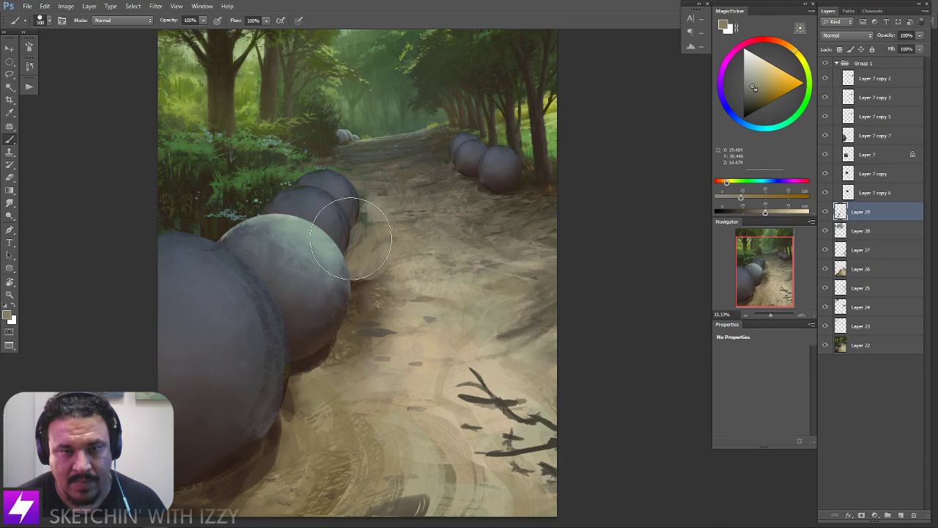
{"action": "left_click", "coordinate": [372, 203], "text": "alt"}
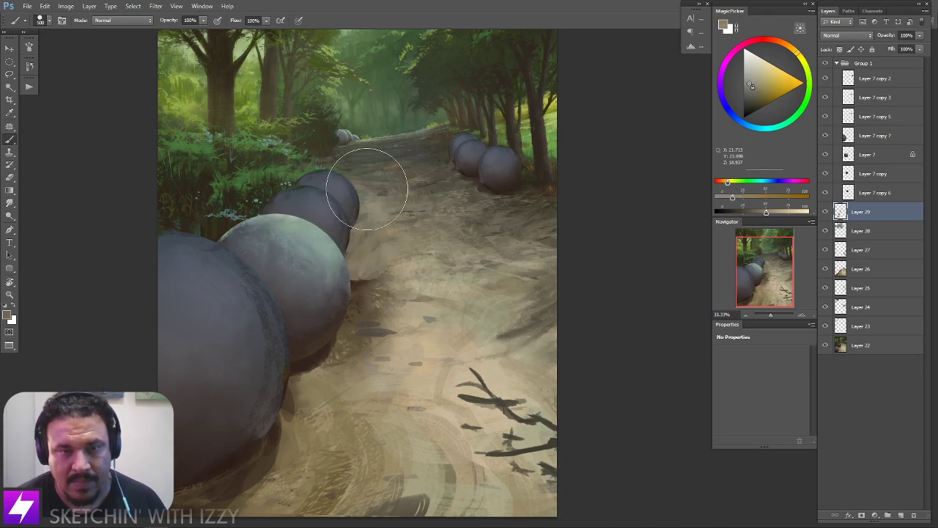
{"action": "left_click", "coordinate": [384, 184], "text": "alt"}
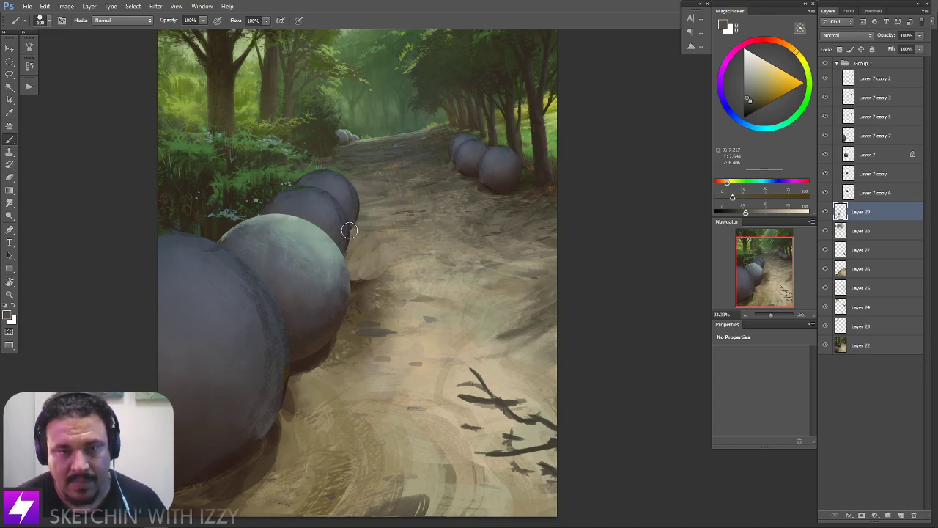
Sample a darker path brown and stroke a cast shadow across the path beside the second sphere at 150 px
{"action": "left_click", "coordinate": [379, 282], "text": "alt"}
{"action": "key", "text": "bracketright"}
{"action": "key", "text": "bracketright"}
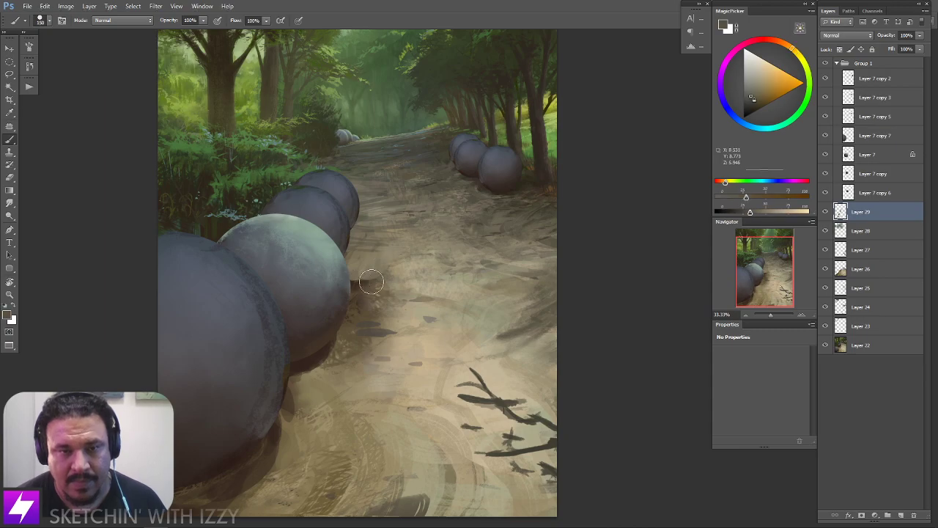
{"action": "left_click_drag", "start_coordinate": [348, 264], "coordinate": [420, 253]}
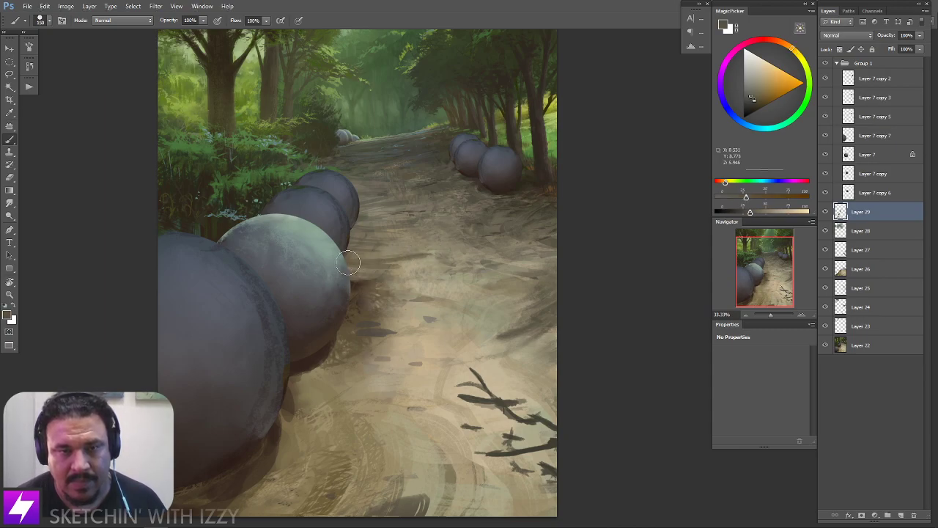
{"action": "left_click_drag", "start_coordinate": [356, 259], "coordinate": [406, 254]}
Break up the cast shadow beside the second sphere with 100 px dabs and a stroke of sampled grey-brown
{"action": "key", "text": "bracketleft"}
{"action": "key", "text": "bracketleft"}
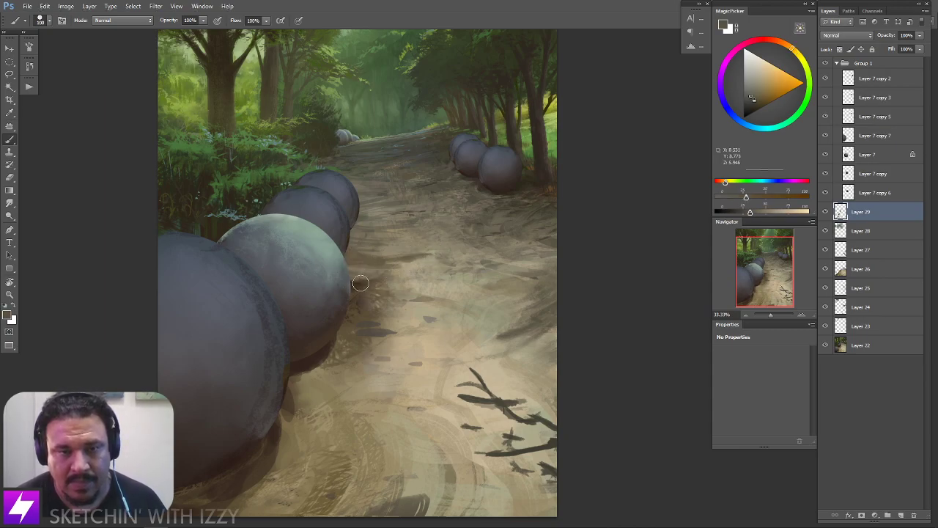
{"action": "left_click", "coordinate": [404, 275]}
{"action": "left_click", "coordinate": [415, 272]}
{"action": "left_click", "coordinate": [426, 272]}
{"action": "left_click", "coordinate": [437, 270]}
{"action": "left_click", "coordinate": [358, 273], "text": "alt"}
{"action": "left_click_drag", "start_coordinate": [396, 274], "coordinate": [431, 276]}
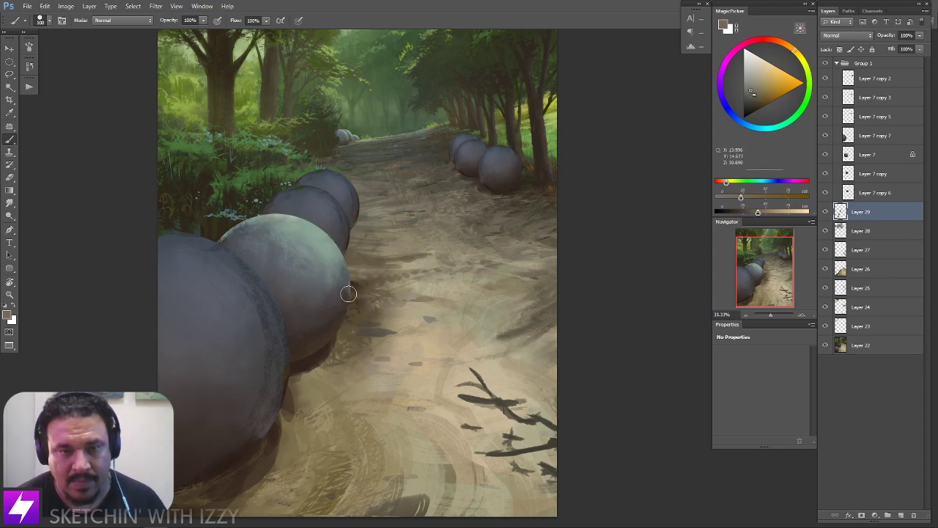
Switch to the Smudge tool at 200 px to soften the new shadow strokes on the path
{"action": "key", "text": "r"}
{"action": "key", "text": "bracketright"}
{"action": "key", "text": "bracketright"}
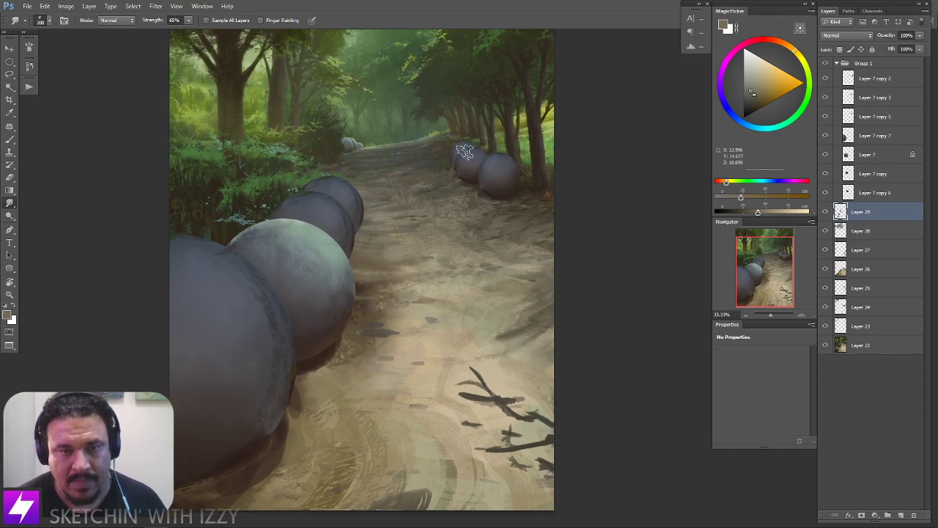
Flip the canvas horizontally to check the composition, and rotate the view to -22°
{"action": "key", "text": "ctrl+minus"}
{"action": "key", "text": "ctrl+minus"}
{"action": "key", "text": "ctrl+shift+h"}
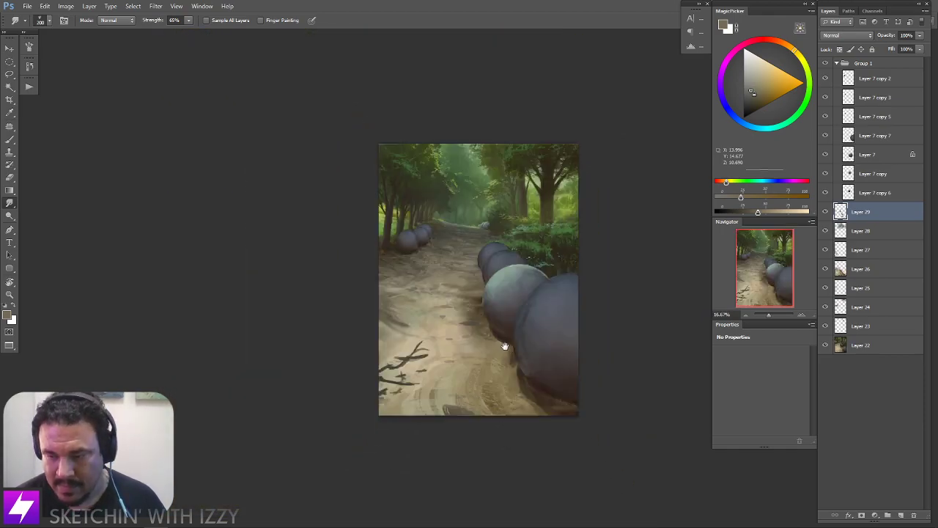
{"action": "left_click_drag", "start_coordinate": [551, 350], "coordinate": [496, 336]}
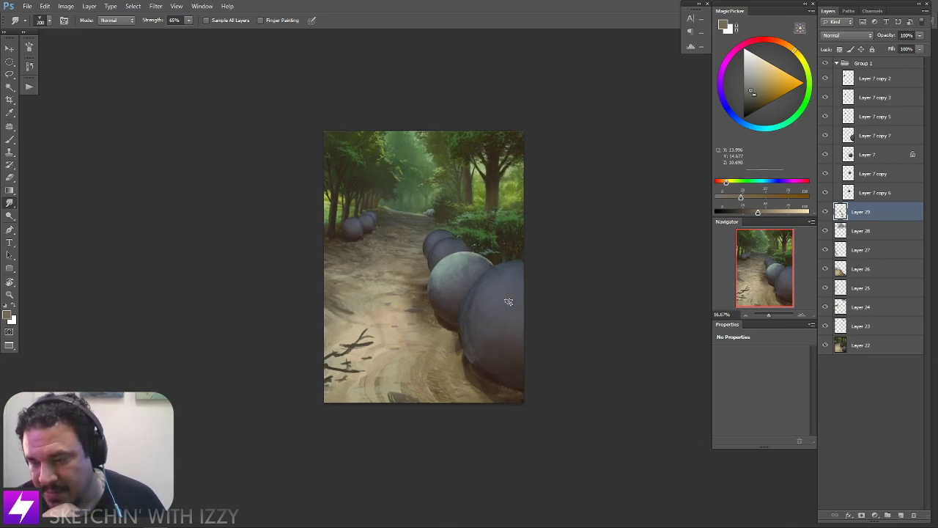
{"action": "left_click_drag", "start_coordinate": [507, 301], "coordinate": [517, 184]}
{"action": "key", "text": "r"}
{"action": "left_click_drag", "start_coordinate": [540, 252], "coordinate": [566, 239]}
{"action": "key", "text": "ctrl+plus"}
{"action": "left_click_drag", "start_coordinate": [479, 310], "coordinate": [542, 276]}
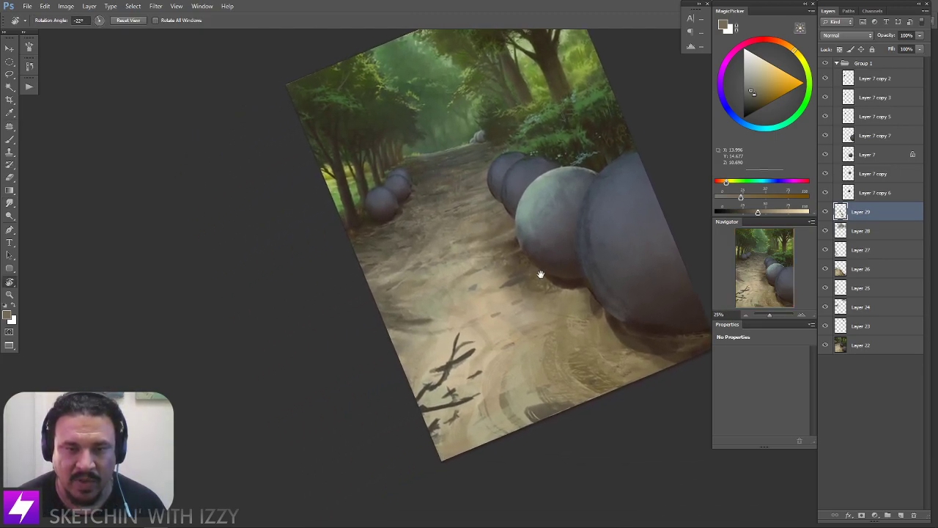
{"action": "scroll", "coordinate": [541, 275], "scroll_direction": "up", "scroll_amount": 2}
Sample a dark brown from the shadow beside the spheres for a smaller brush, and sample a pale green
{"action": "key", "text": "b"}
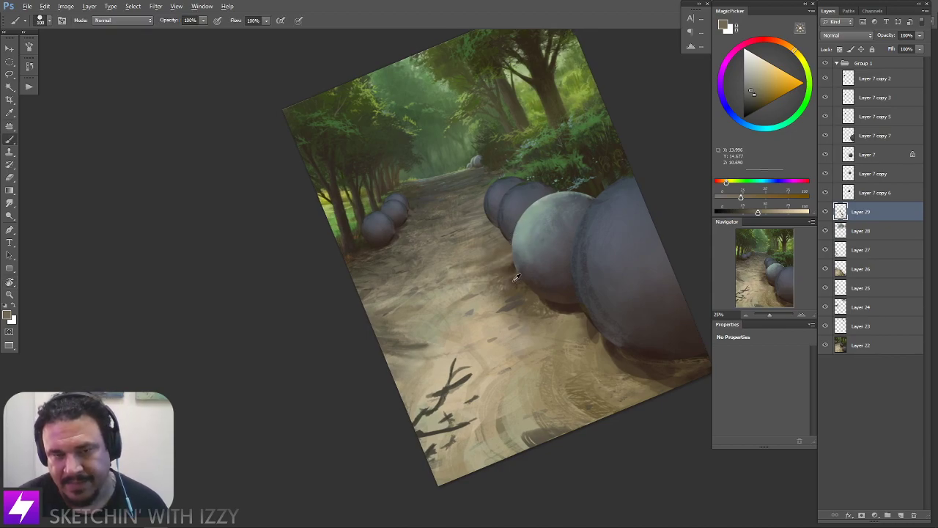
{"action": "left_click", "coordinate": [503, 285], "text": "alt"}
{"action": "key", "text": "bracketleft"}
{"action": "key", "text": "bracketleft"}
{"action": "key", "text": "bracketleft"}
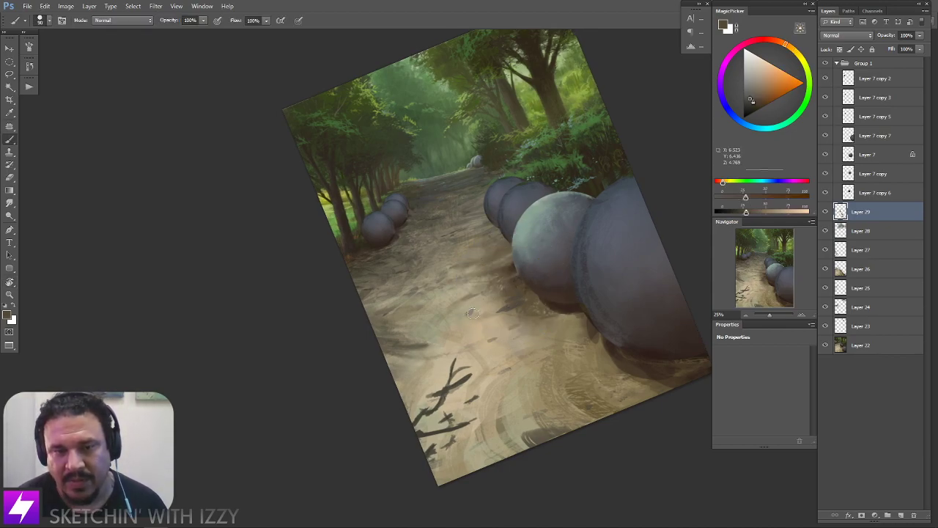
{"action": "scroll", "coordinate": [496, 314], "scroll_direction": "up", "scroll_amount": 4}
{"action": "left_click", "coordinate": [433, 136], "text": "alt"}
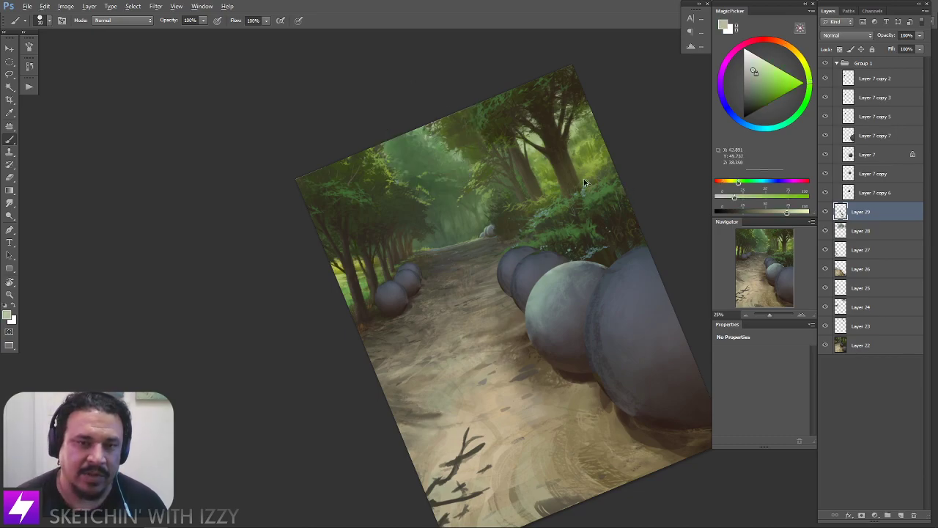
Reset the view rotation and flip the canvas back horizontally
{"action": "key", "text": "ctrl+minus"}
{"action": "key", "text": "Escape"}
{"action": "mouse_move", "coordinate": [524, 277]}
{"action": "left_mouse_down"}
{"action": "mouse_move", "coordinate": [510, 276]}
{"action": "mouse_move", "coordinate": [521, 289]}
{"action": "mouse_move", "coordinate": [518, 279]}
{"action": "left_mouse_up"}
{"action": "key", "text": "ctrl+shift+h"}
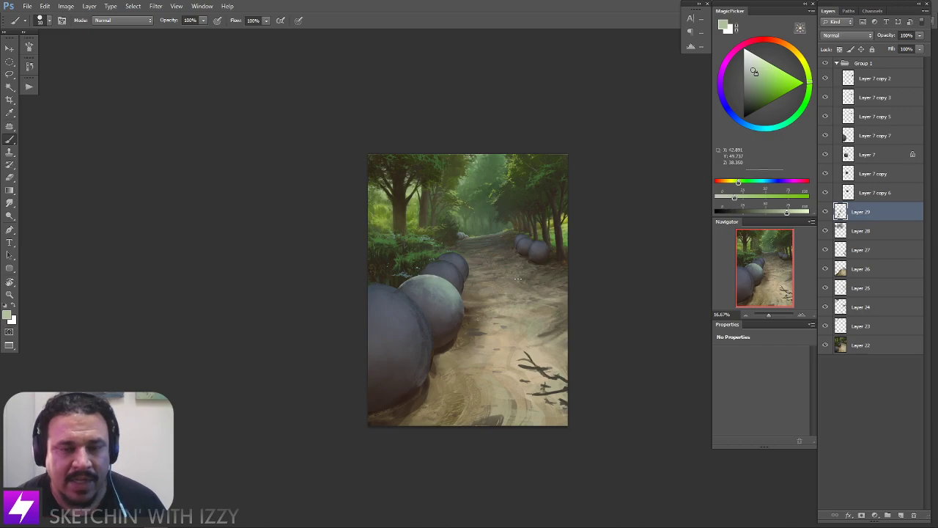
With the view rotated to -17°, paint the ground and shadows under the three distant spheres in sampled browns, and switch to the Smudge tool
{"action": "key", "text": "ctrl+plus"}
{"action": "key", "text": "ctrl+plus"}
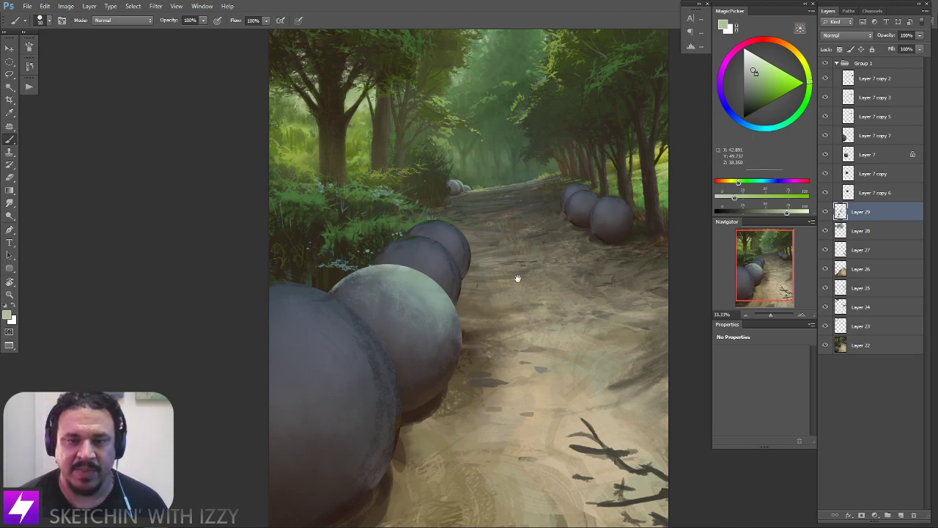
{"action": "left_click_drag", "start_coordinate": [505, 269], "coordinate": [456, 283]}
{"action": "key", "text": "r"}
{"action": "left_click_drag", "start_coordinate": [575, 318], "coordinate": [577, 288]}
{"action": "mouse_move", "coordinate": [561, 320]}
{"action": "left_mouse_down"}
{"action": "mouse_move", "coordinate": [567, 291]}
{"action": "mouse_move", "coordinate": [556, 277]}
{"action": "mouse_move", "coordinate": [540, 300]}
{"action": "left_mouse_up"}
{"action": "key", "text": "b"}
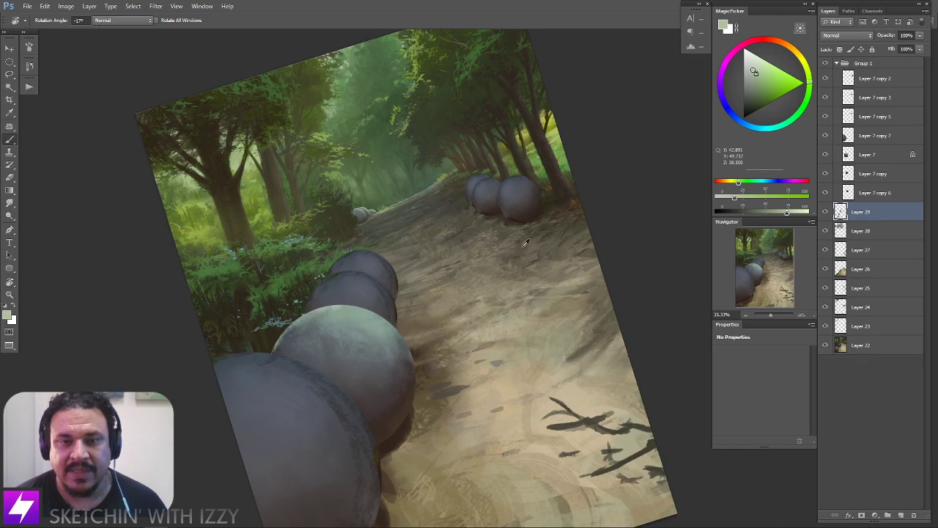
{"action": "left_click", "coordinate": [506, 239], "text": "alt"}
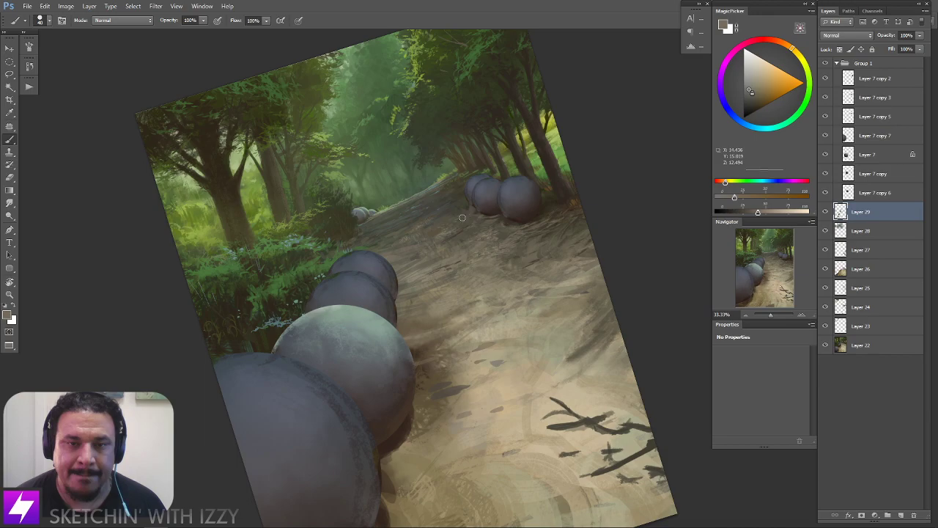
{"action": "left_click", "coordinate": [480, 212], "text": "alt"}
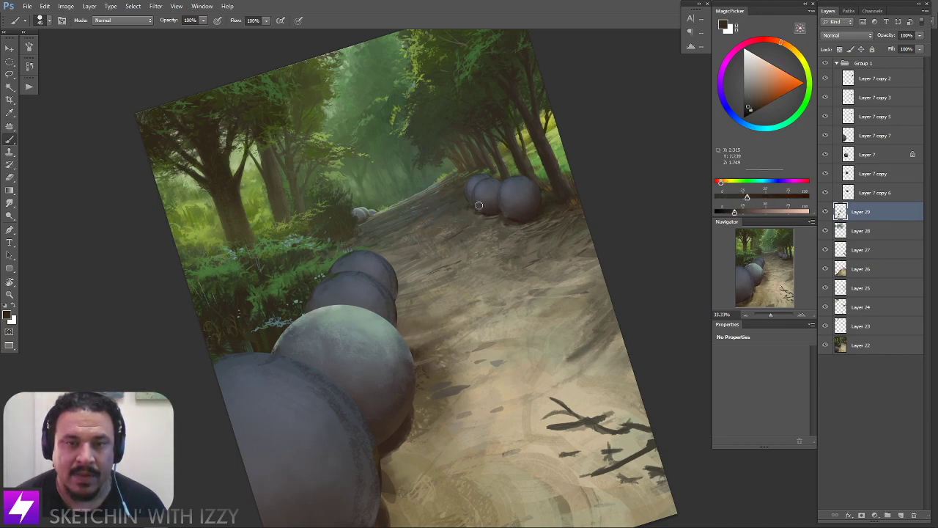
{"action": "key", "text": "r"}
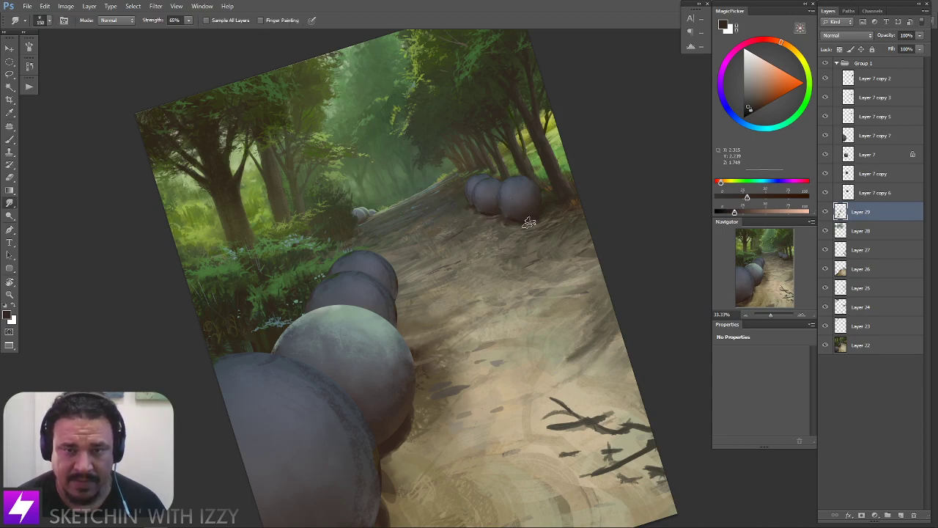
Reset the view rotation and paint a dark brown shadow at the base of the left row's smaller spheres with a 175 px brush
{"action": "key", "text": "Escape"}
{"action": "left_click_drag", "start_coordinate": [425, 325], "coordinate": [469, 295]}
{"action": "key", "text": "b"}
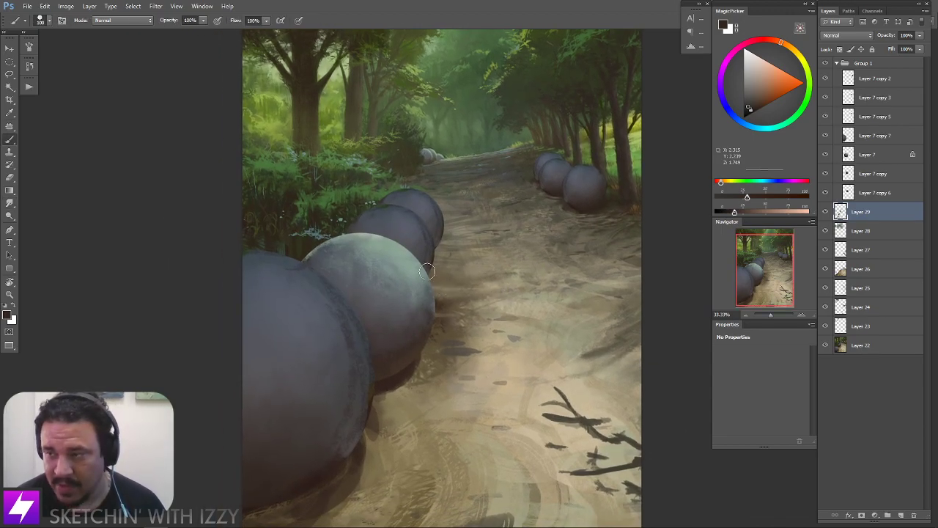
{"action": "key", "text": "bracketright"}
{"action": "key", "text": "bracketright"}
{"action": "key", "text": "bracketright"}
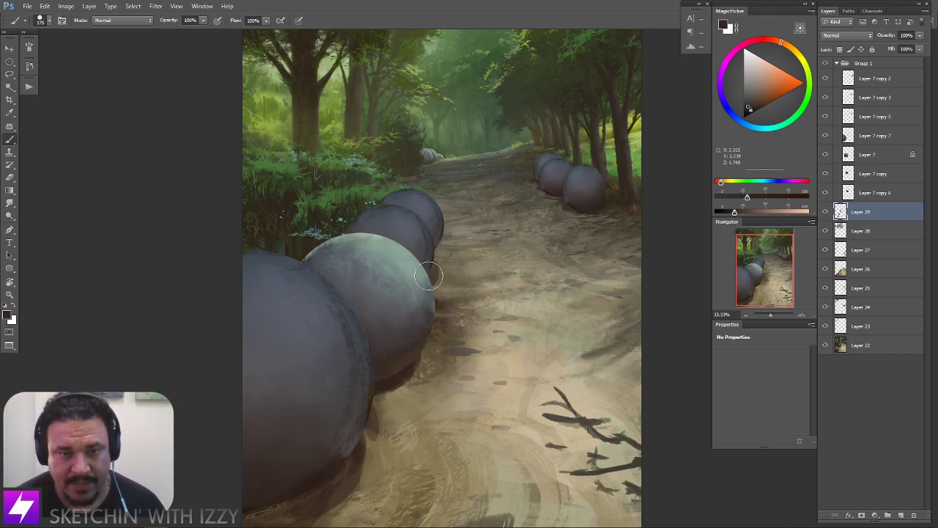
{"action": "left_click_drag", "start_coordinate": [431, 248], "coordinate": [435, 250]}
Smudge the contact shadows beneath the two nearest spheres into the path at 200 px
{"action": "key", "text": "s"}
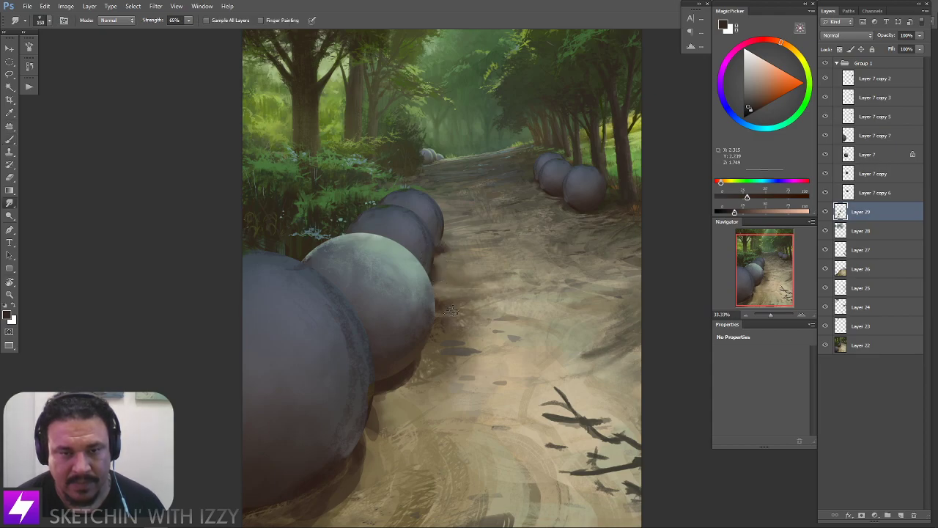
{"action": "key", "text": "bracketright"}
{"action": "key", "text": "bracketright"}
{"action": "mouse_move", "coordinate": [424, 361]}
{"action": "left_mouse_down"}
{"action": "mouse_move", "coordinate": [374, 404]}
{"action": "mouse_move", "coordinate": [370, 424]}
{"action": "left_mouse_up"}
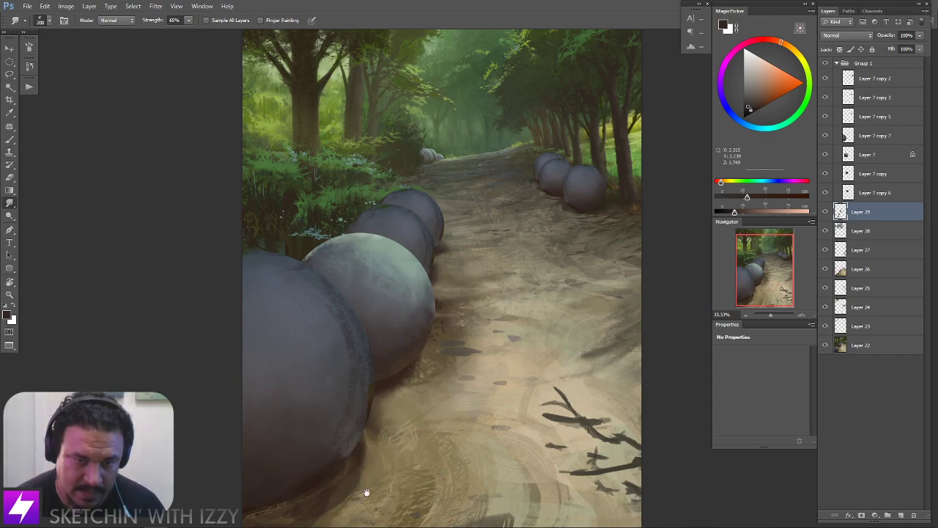
Darken the ground in the corner beneath the large sphere with a 300 px brush, and enlarge the Smudge tool to blend it
{"action": "left_click_drag", "start_coordinate": [364, 499], "coordinate": [428, 383]}
{"action": "key", "text": "b"}
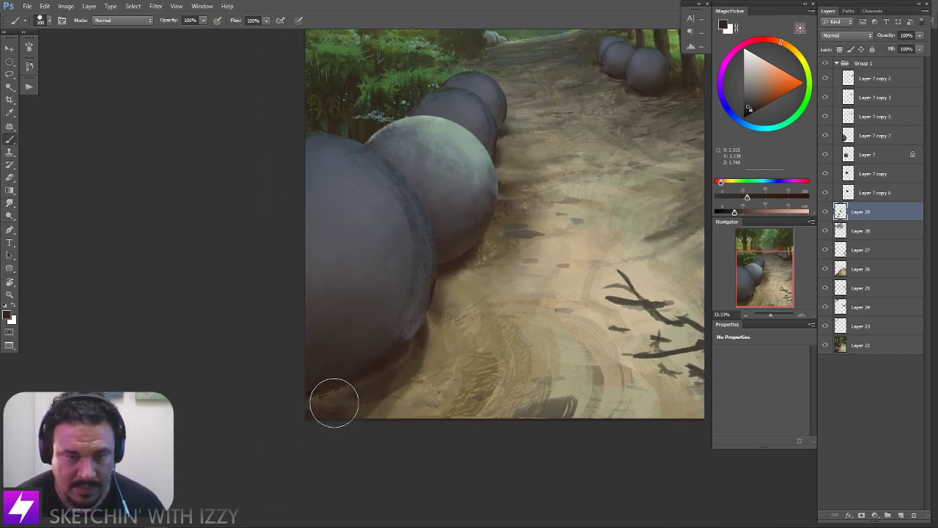
{"action": "key", "text": "r"}
{"action": "key", "text": "bracketright"}
{"action": "key", "text": "bracketright"}
Shift the paint colour to a dark teal green and brush it at the base of the large sphere at 500 px
{"action": "key", "text": "ctrl+minus"}
{"action": "mouse_move", "coordinate": [537, 323]}
{"action": "left_mouse_down"}
{"action": "mouse_move", "coordinate": [505, 435]}
{"action": "mouse_move", "coordinate": [496, 387]}
{"action": "left_mouse_up"}
{"action": "key", "text": "b"}
{"action": "left_click", "coordinate": [737, 119]}
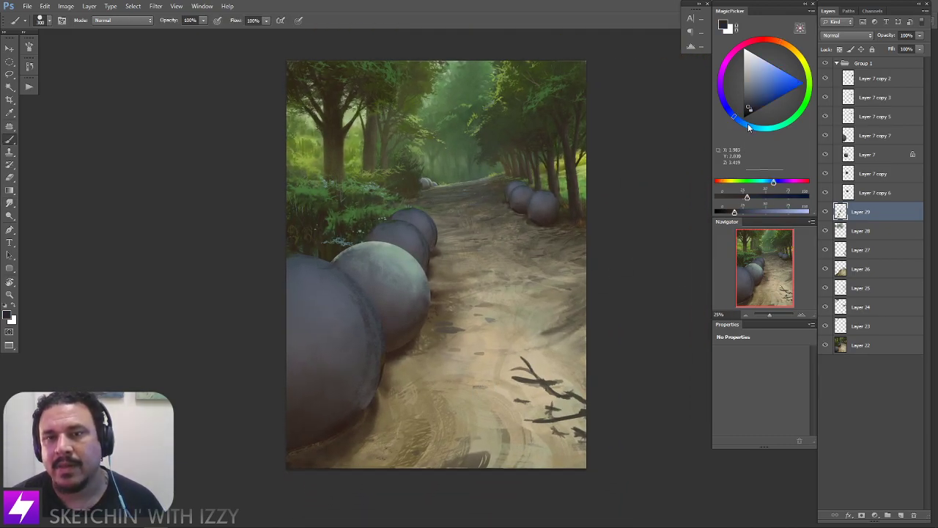
{"action": "left_click_drag", "start_coordinate": [772, 187], "coordinate": [757, 188]}
{"action": "left_click_drag", "start_coordinate": [577, 303], "coordinate": [598, 268]}
{"action": "key", "text": "bracketright"}
{"action": "key", "text": "bracketright"}
{"action": "mouse_move", "coordinate": [373, 393]}
{"action": "left_mouse_down"}
{"action": "mouse_move", "coordinate": [316, 426]}
{"action": "mouse_move", "coordinate": [360, 392]}
{"action": "mouse_move", "coordinate": [351, 413]}
{"action": "mouse_move", "coordinate": [373, 388]}
{"action": "mouse_move", "coordinate": [372, 406]}
{"action": "mouse_move", "coordinate": [380, 390]}
{"action": "left_mouse_up"}
Replace the soft brush with a textured brush preset for the ground beneath the large sphere
{"action": "key", "text": "r"}
{"action": "left_click_drag", "start_coordinate": [468, 349], "coordinate": [475, 291]}
{"action": "key", "text": "b"}
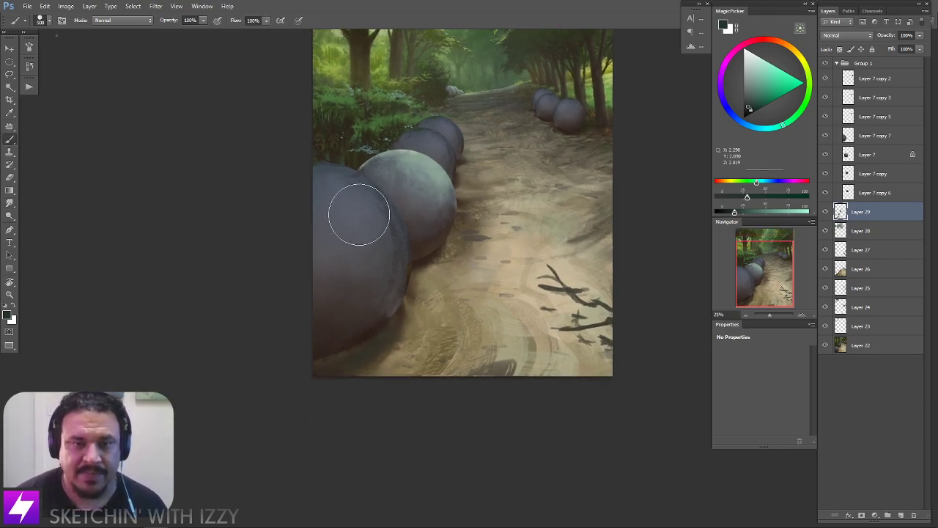
{"action": "right_click", "coordinate": [338, 241]}
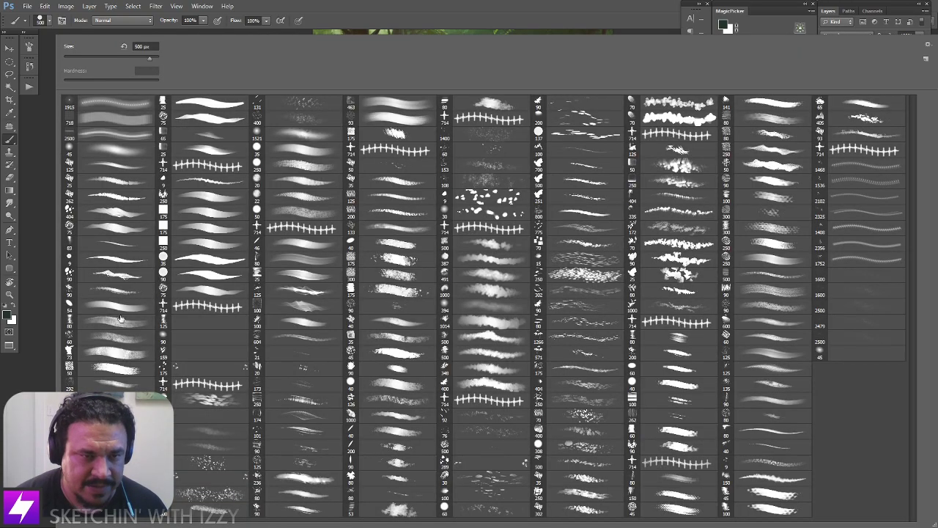
{"action": "double_click", "coordinate": [121, 316]}
{"action": "scroll", "coordinate": [358, 337], "scroll_direction": "down", "scroll_amount": 2}
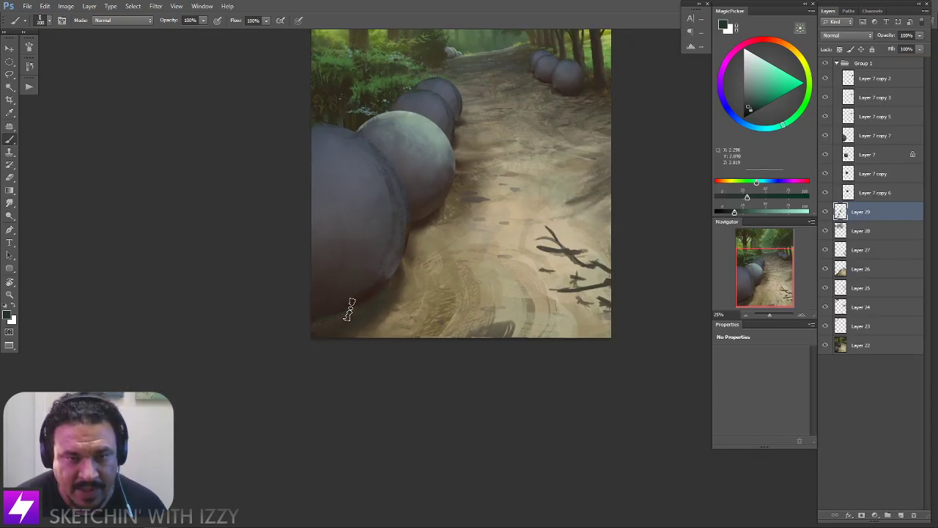
Deepen the contact shadow along the base of the large sphere with dark brown and olive tones sampled from the painting
{"action": "left_click", "coordinate": [398, 277], "text": "alt"}
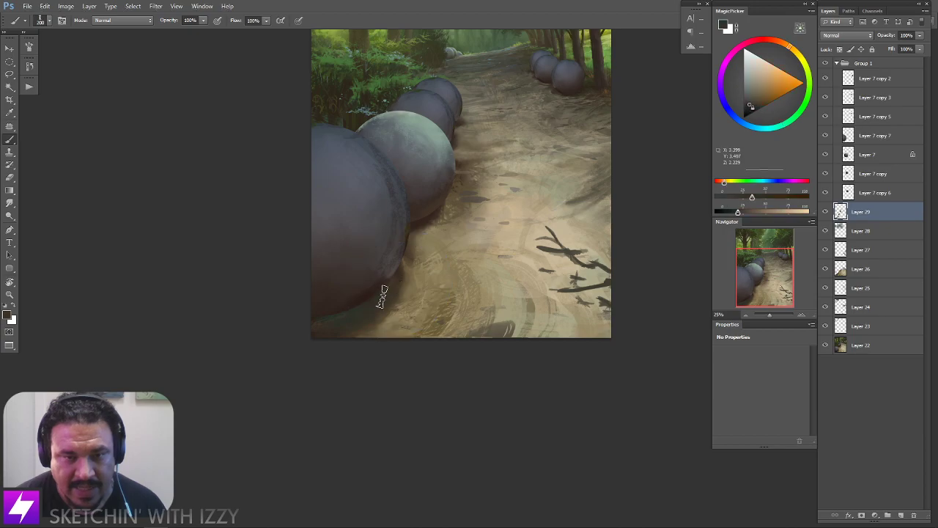
{"action": "left_click", "coordinate": [332, 320], "text": "alt"}
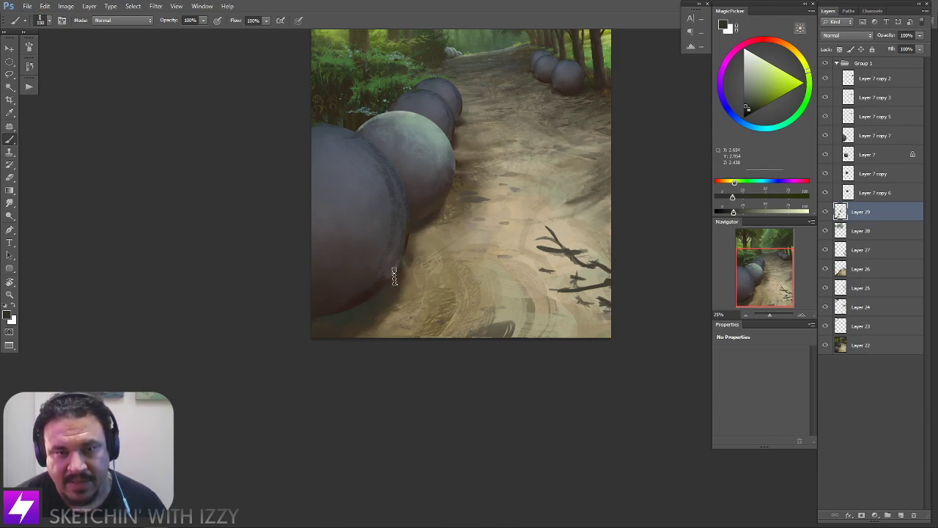
{"action": "left_click_drag", "start_coordinate": [434, 226], "coordinate": [417, 266]}
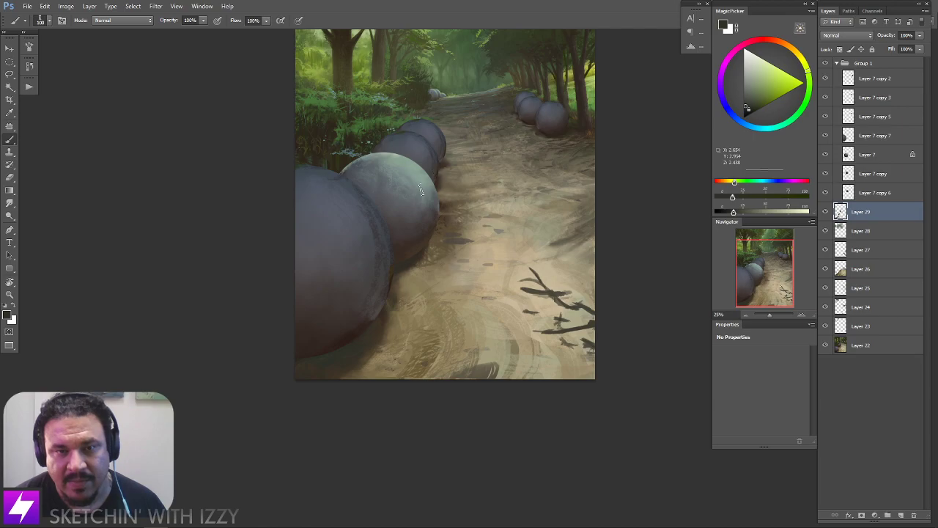
{"action": "left_click_drag", "start_coordinate": [421, 192], "coordinate": [405, 231]}
{"action": "left_click_drag", "start_coordinate": [530, 207], "coordinate": [521, 209]}
{"action": "left_click_drag", "start_coordinate": [509, 267], "coordinate": [564, 192]}
{"action": "left_click_drag", "start_coordinate": [447, 307], "coordinate": [483, 271]}
{"action": "left_click", "coordinate": [447, 235], "text": "alt"}
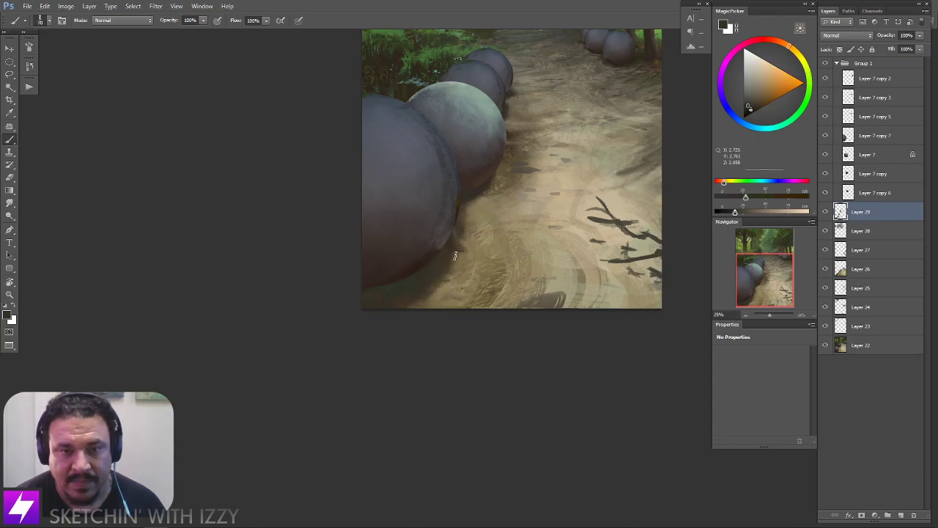
{"action": "left_click", "coordinate": [421, 261], "text": "alt"}
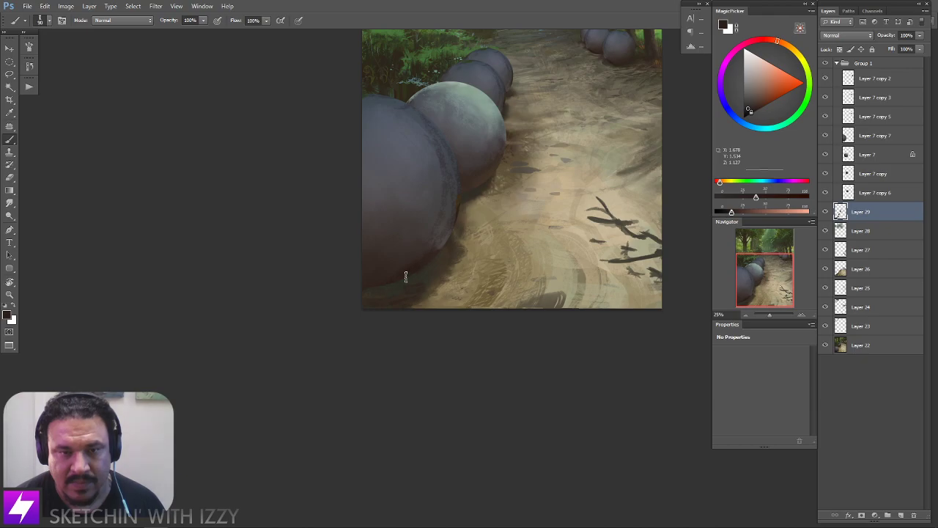
{"action": "left_click_drag", "start_coordinate": [461, 269], "coordinate": [421, 304]}
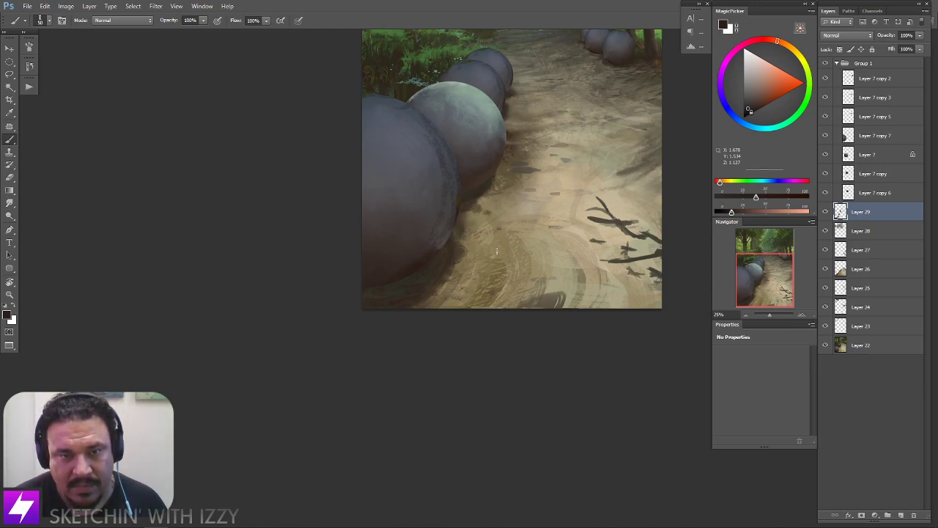
Brush dark brown curved ruts onto the path beside the large sphere and touch up the ground by the second sphere at 90 px
{"action": "left_click_drag", "start_coordinate": [529, 259], "coordinate": [503, 240]}
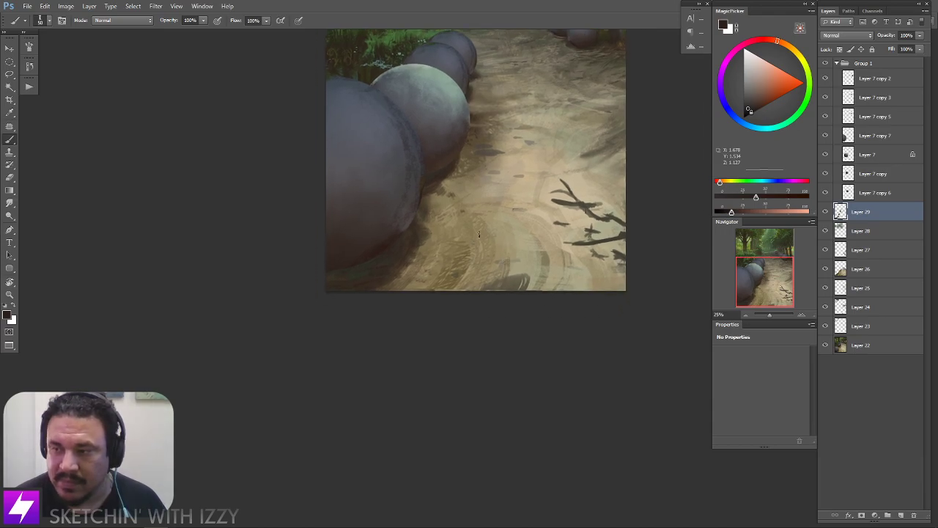
{"action": "left_click_drag", "start_coordinate": [442, 197], "coordinate": [470, 219]}
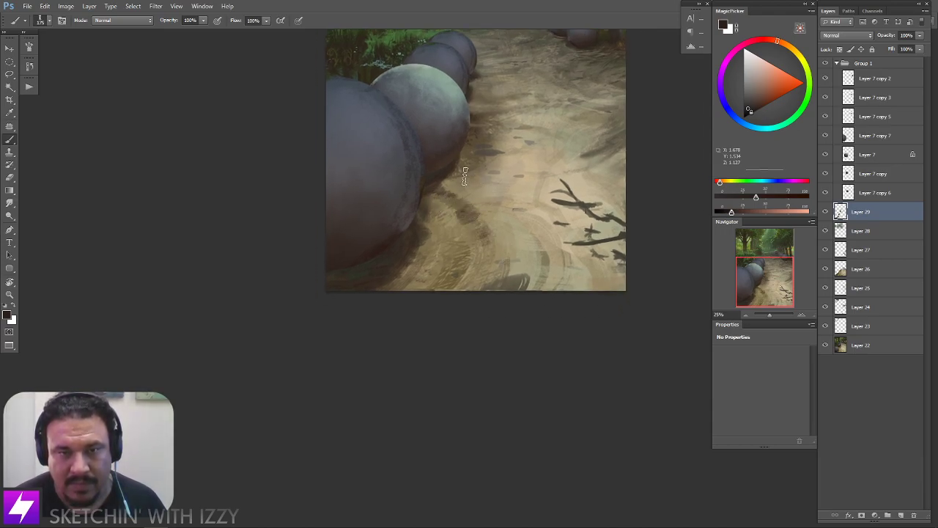
{"action": "key", "text": "bracketleft"}
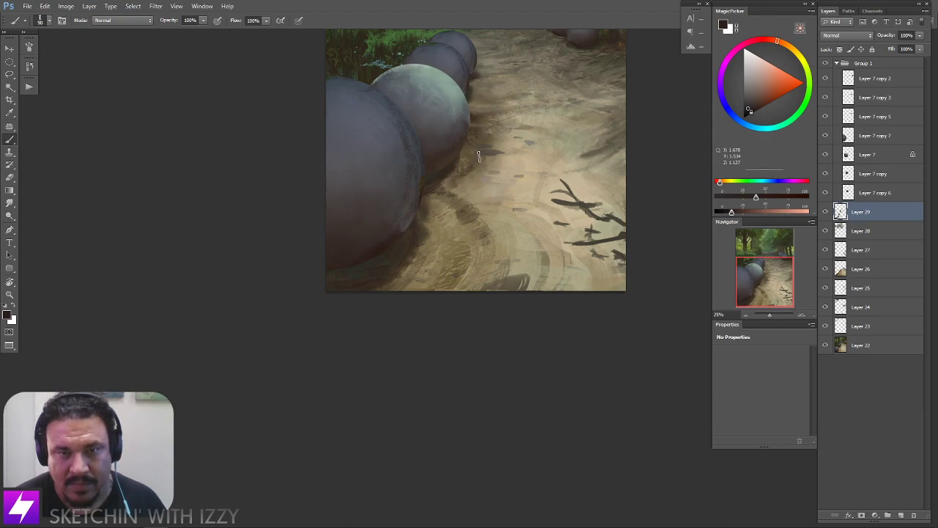
Repaint the dark shading on the path above the branches with sampled tan tones, using a 150 to 200 px brush
{"action": "left_click_drag", "start_coordinate": [550, 173], "coordinate": [506, 220]}
{"action": "left_click", "coordinate": [550, 178], "text": "alt"}
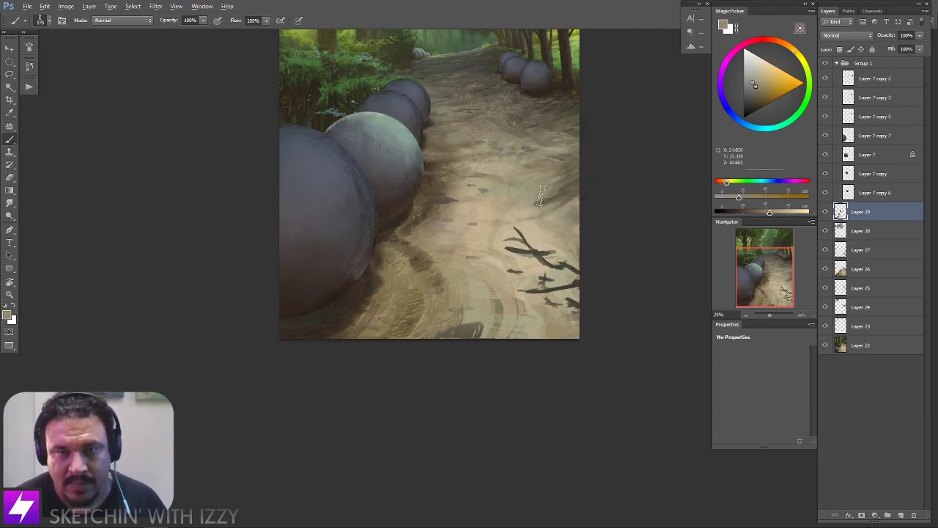
{"action": "key", "text": "bracketright"}
{"action": "left_click", "coordinate": [574, 227], "text": "alt"}
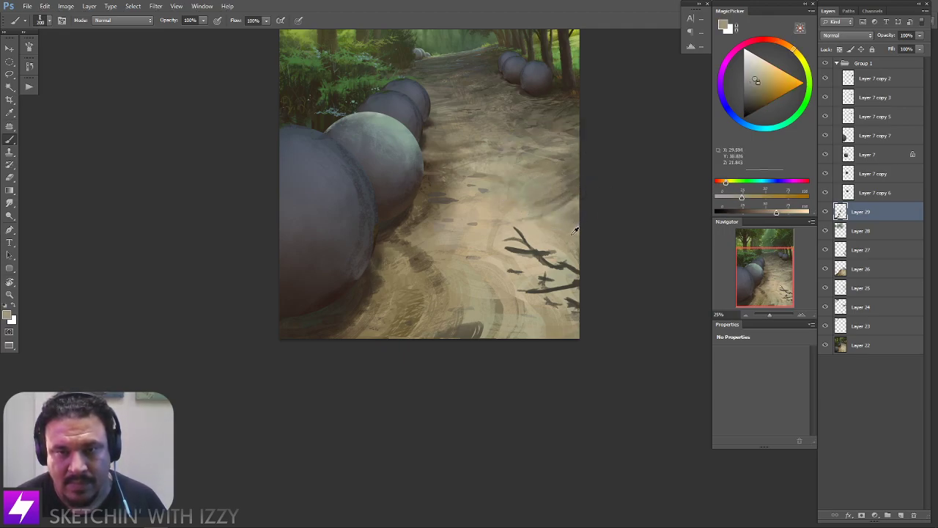
{"action": "left_click_drag", "start_coordinate": [563, 202], "coordinate": [535, 209]}
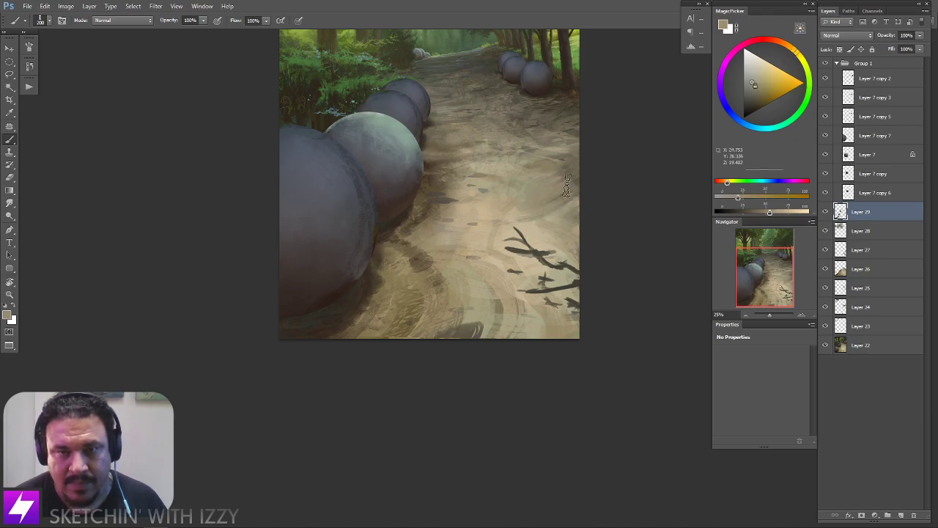
{"action": "left_click", "coordinate": [555, 160], "text": "alt"}
{"action": "key", "text": "bracketleft"}
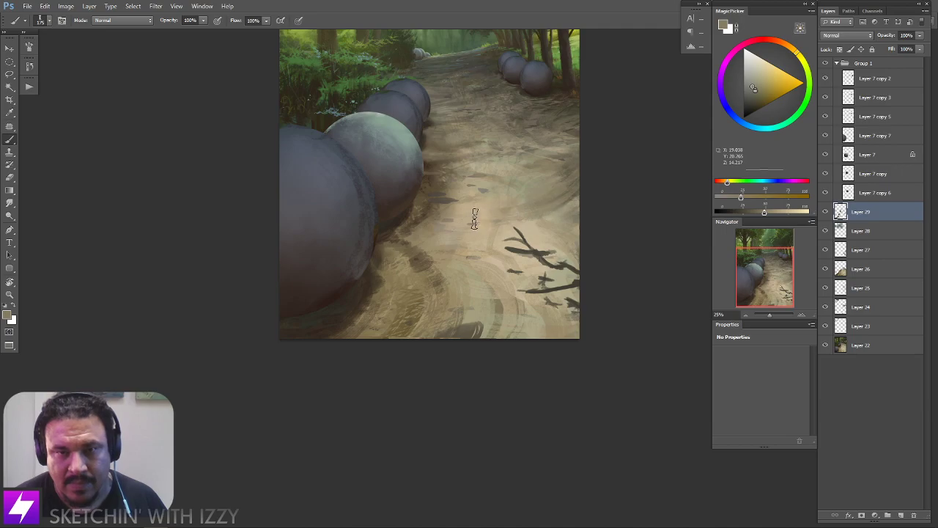
{"action": "key", "text": "bracketleft"}
{"action": "left_click", "coordinate": [528, 193], "text": "alt"}
{"action": "left_click", "coordinate": [517, 211], "text": "alt"}
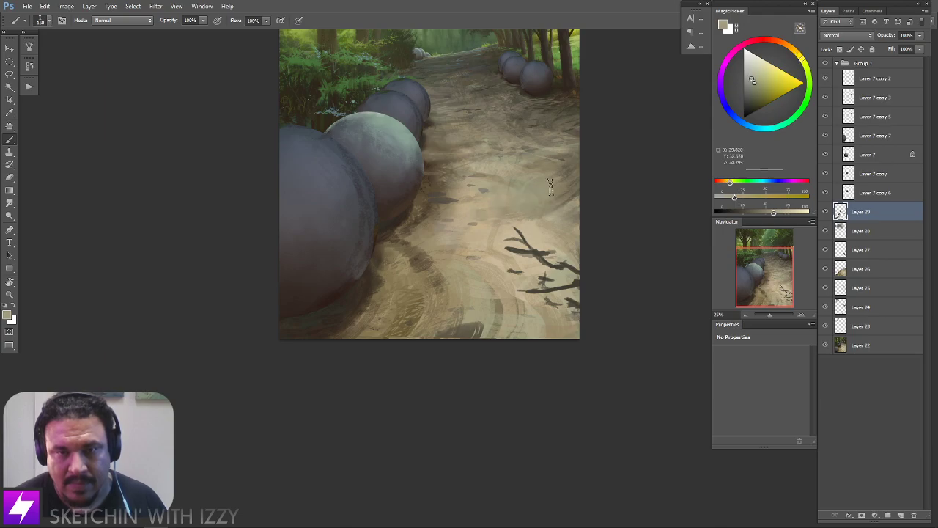
Lighten the outer edge of the path above the branches with sampled light tan, using a 300 px brush reduced to 150 px
{"action": "key", "text": "bracketright"}
{"action": "key", "text": "bracketright"}
{"action": "key", "text": "bracketright"}
{"action": "key", "text": "bracketright"}
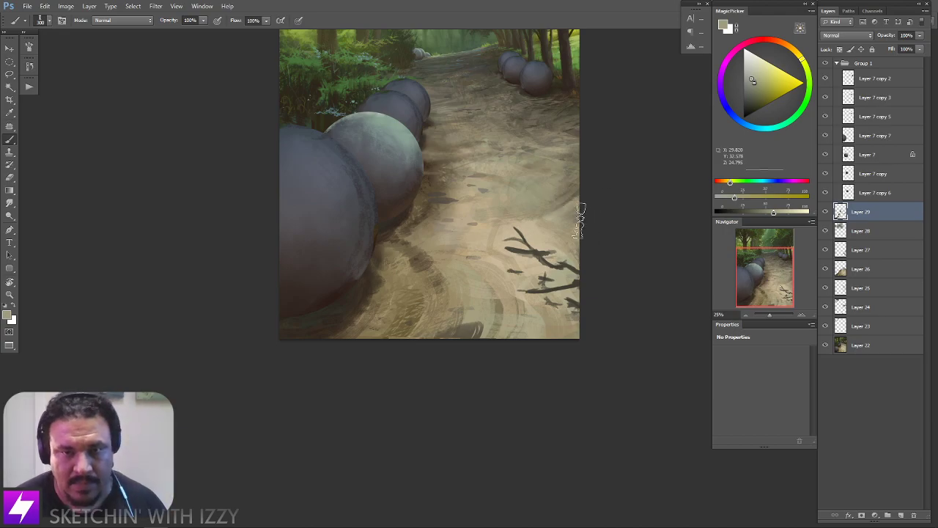
{"action": "left_click", "coordinate": [550, 211], "text": "alt"}
{"action": "key", "text": "bracketleft"}
{"action": "key", "text": "bracketleft"}
{"action": "key", "text": "bracketleft"}
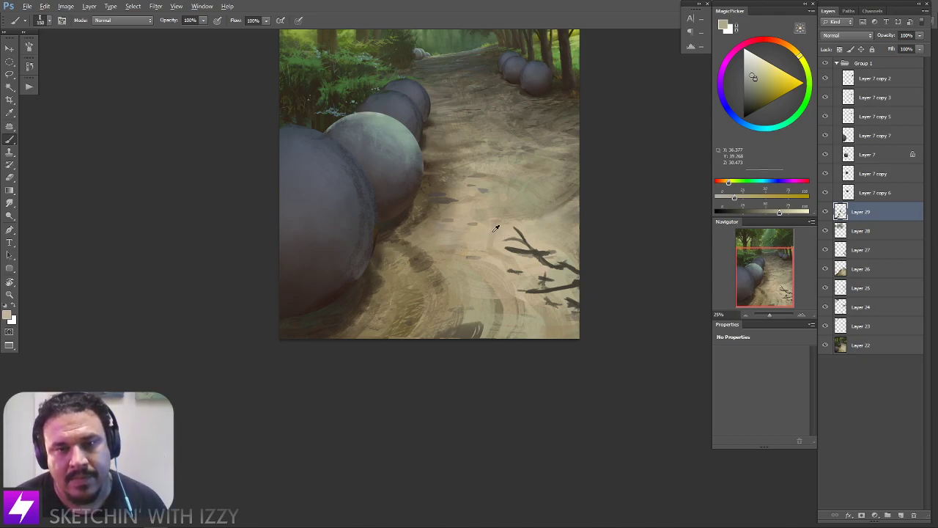
Cover the small dark marks in the middle of the path with sampled light tan, undoing one stroke and enlarging the brush to 250 px
{"action": "left_click", "coordinate": [483, 236], "text": "alt"}
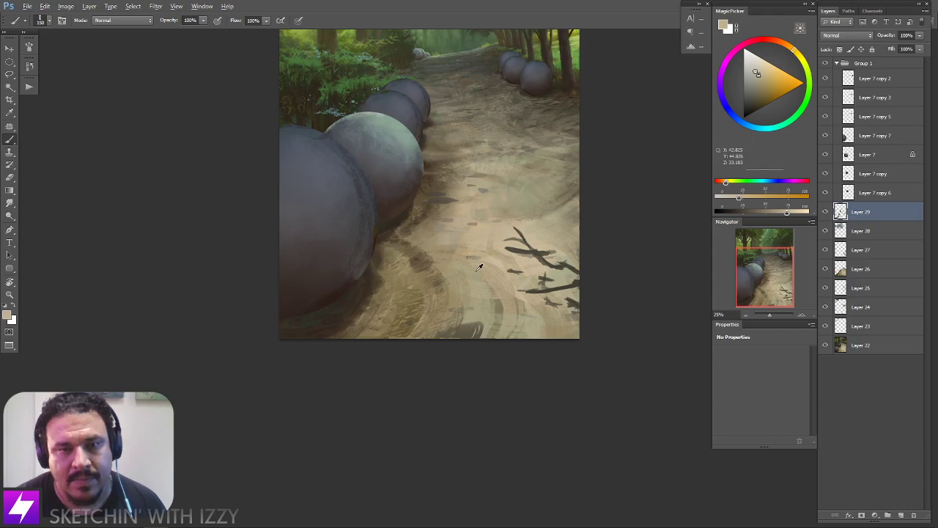
{"action": "left_click", "coordinate": [486, 265], "text": "alt"}
{"action": "key", "text": "bracketright"}
{"action": "key", "text": "bracketright"}
{"action": "key", "text": "bracketright"}
{"action": "left_click", "coordinate": [480, 223], "text": "alt"}
{"action": "left_click_drag", "start_coordinate": [469, 239], "coordinate": [489, 221]}
{"action": "key", "text": "ctrl+z"}
{"action": "left_click", "coordinate": [482, 236], "text": "alt"}
{"action": "key", "text": "bracketright"}
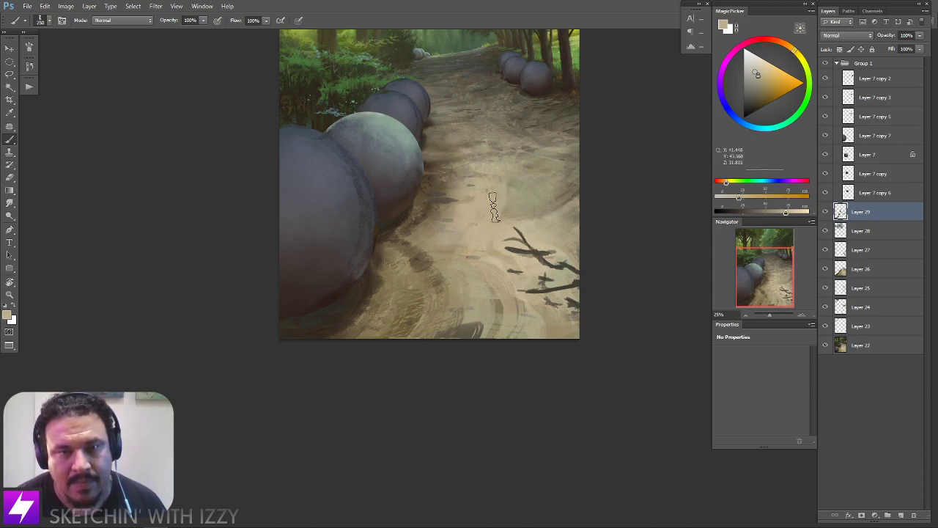
Add sweeping light tan strokes along the middle of the path, reducing the brush to 150 px
{"action": "mouse_move", "coordinate": [530, 165]}
{"action": "left_mouse_down"}
{"action": "mouse_move", "coordinate": [512, 213]}
{"action": "mouse_move", "coordinate": [521, 211]}
{"action": "left_mouse_up"}
{"action": "key", "text": "bracketleft"}
{"action": "key", "text": "bracketleft"}
{"action": "key", "text": "bracketleft"}
{"action": "key", "text": "bracketleft"}
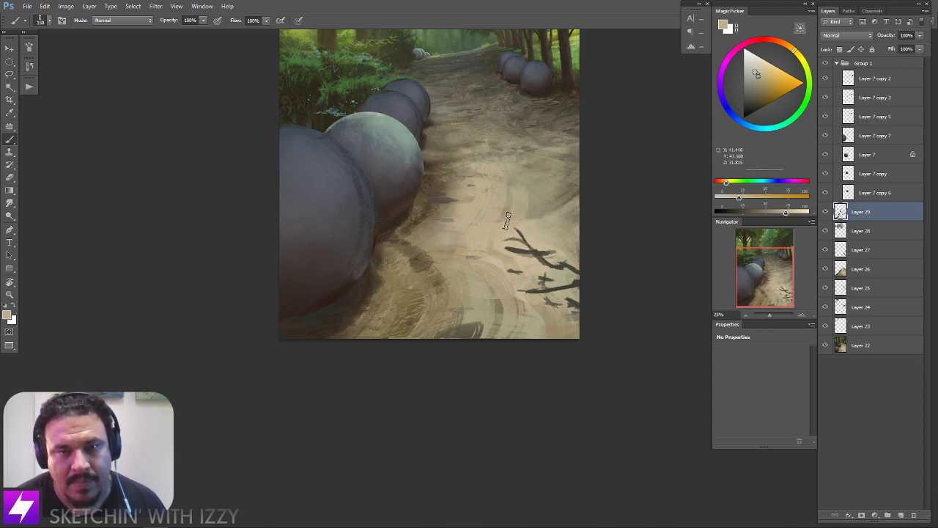
Move Layer 7 copy 2, Layer 7 copy 3 and Layer 7 copy 5 beneath Layer 7 copy 6 in Group 1
{"action": "left_click_drag", "start_coordinate": [529, 153], "coordinate": [538, 233]}
{"action": "key", "text": "ctrl+minus"}
{"action": "left_click_drag", "start_coordinate": [502, 336], "coordinate": [490, 382]}
{"action": "left_click_drag", "start_coordinate": [496, 233], "coordinate": [507, 255]}
{"action": "key", "text": "ctrl+plus"}
{"action": "key", "text": "ctrl+plus"}
{"action": "left_click", "coordinate": [848, 192]}
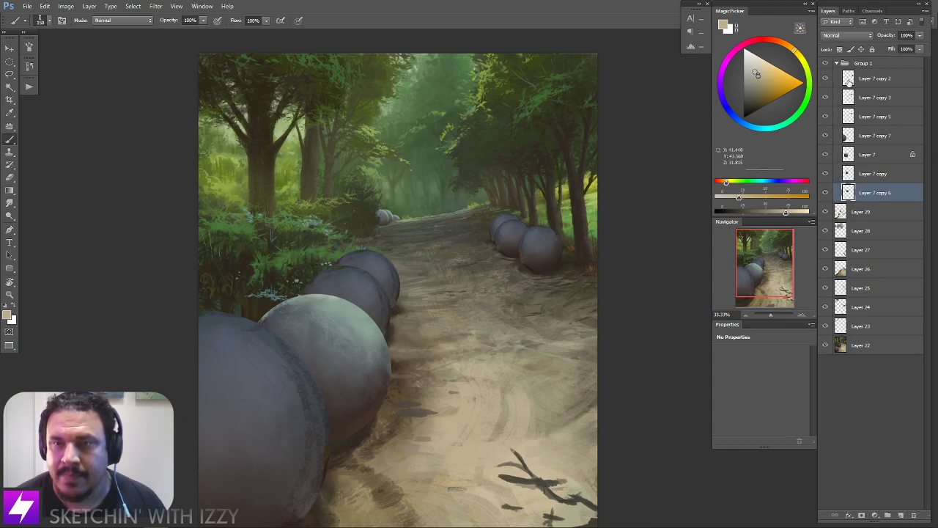
{"action": "left_click", "coordinate": [848, 81]}
{"action": "left_click", "coordinate": [852, 97], "text": "shift"}
{"action": "left_click", "coordinate": [856, 117], "text": "shift"}
{"action": "left_click_drag", "start_coordinate": [856, 117], "coordinate": [846, 196]}
Toggle the visibility of Layer 7 copy 5 and examine the distant spheres on both sides of the path up close
{"action": "left_click", "coordinate": [828, 195]}
{"action": "left_click", "coordinate": [827, 194]}
{"action": "left_click", "coordinate": [826, 195]}
{"action": "left_click", "coordinate": [469, 284], "text": "ctrl"}
{"action": "left_click_drag", "start_coordinate": [526, 296], "coordinate": [487, 307]}
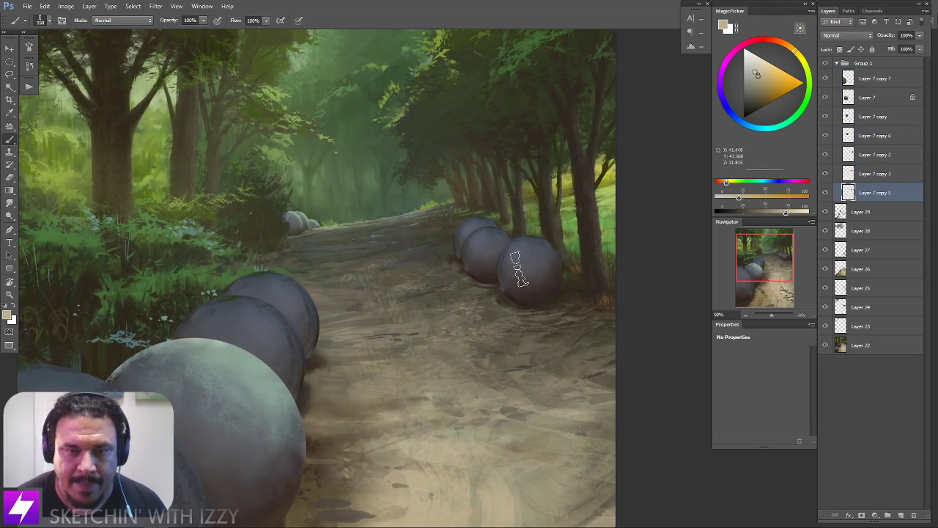
{"action": "key", "text": "F2"}
{"action": "key", "text": "ctrl+plus"}
{"action": "key", "text": "ctrl+plus"}
{"action": "key", "text": "F2"}
{"action": "left_click_drag", "start_coordinate": [399, 306], "coordinate": [460, 266]}
{"action": "key", "text": "ctrl+minus"}
{"action": "key", "text": "F2"}
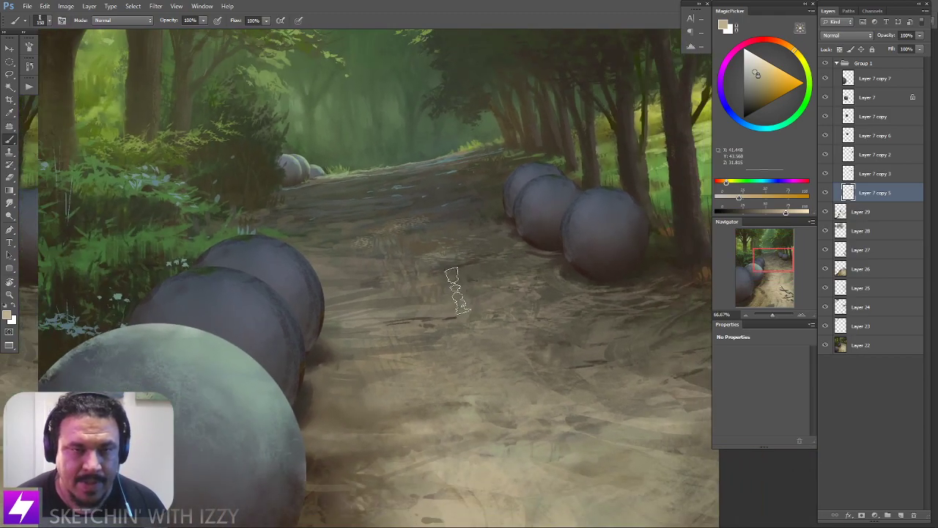
{"action": "scroll", "coordinate": [455, 289], "scroll_direction": "down", "scroll_amount": 1}
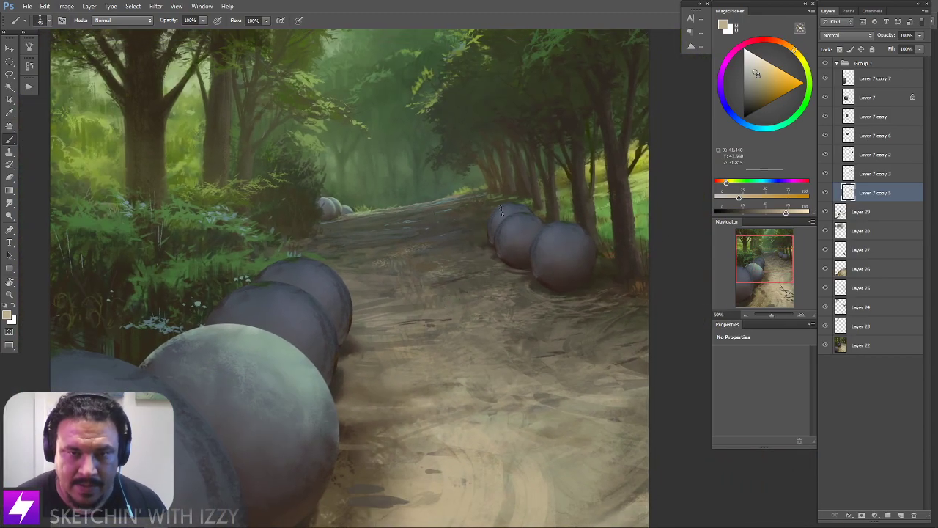
{"action": "scroll", "coordinate": [430, 205], "scroll_direction": "up", "scroll_amount": 1}
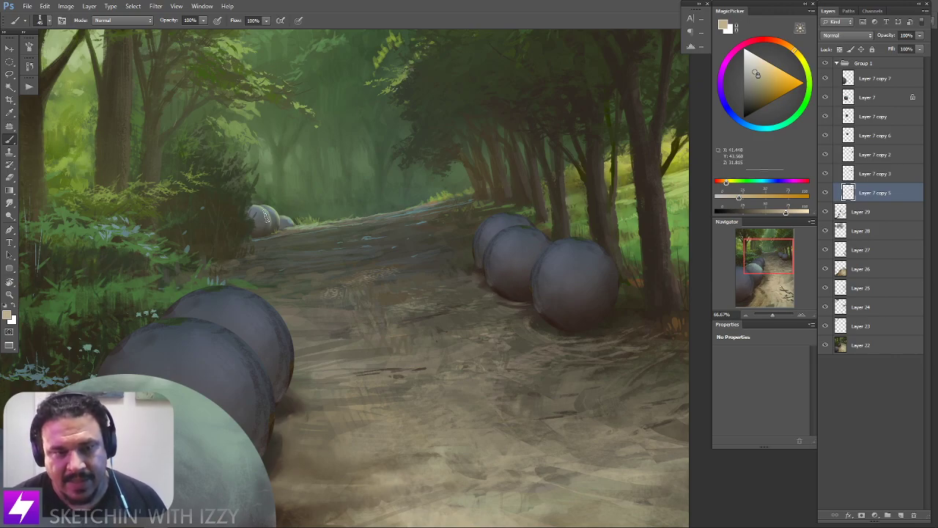
{"action": "left_click_drag", "start_coordinate": [302, 225], "coordinate": [299, 227]}
{"action": "left_click_drag", "start_coordinate": [463, 217], "coordinate": [485, 230]}
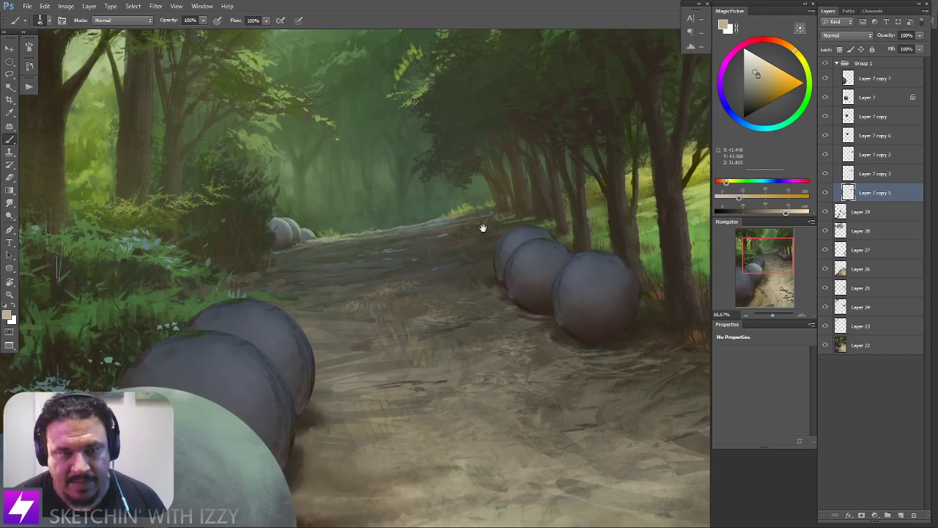
{"action": "left_click_drag", "start_coordinate": [355, 239], "coordinate": [382, 270]}
{"action": "left_click_drag", "start_coordinate": [338, 218], "coordinate": [388, 354]}
Lock the transparent pixels of Layer 7 copy 5 and repaint the rearmost sphere's rim with its sampled blue-grey at 30 px
{"action": "key", "text": "ctrl+minus"}
{"action": "key", "text": "r"}
{"action": "key", "text": "ctrl+plus"}
{"action": "scroll", "coordinate": [512, 321], "scroll_direction": "up", "scroll_amount": 2}
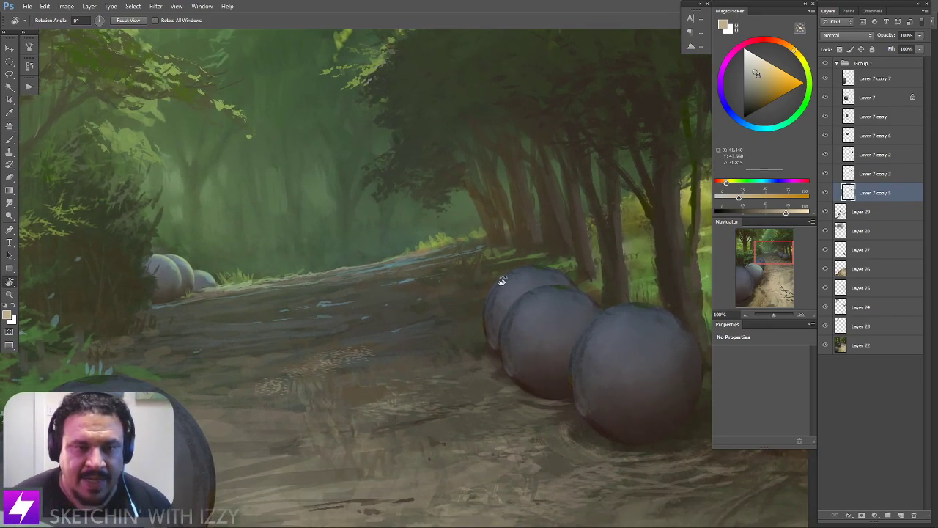
{"action": "key", "text": "b"}
{"action": "left_click", "coordinate": [513, 287], "text": "alt"}
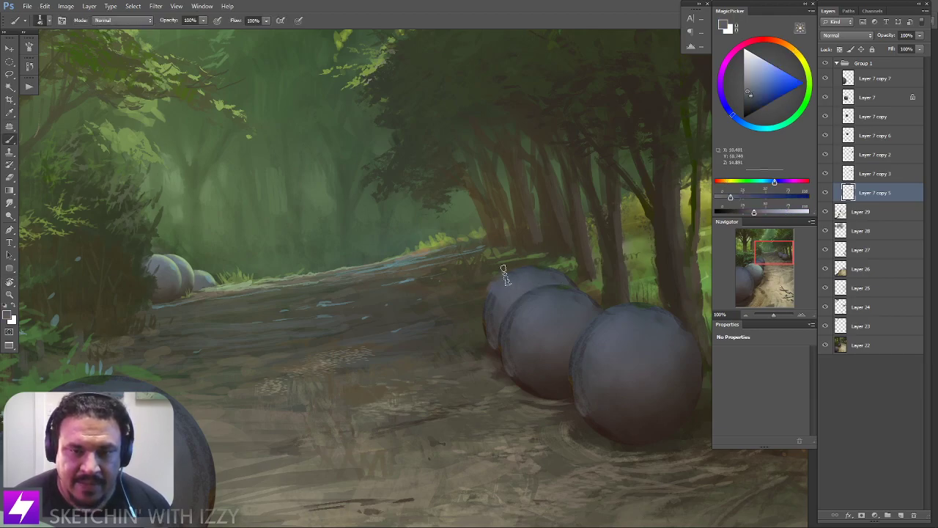
{"action": "left_click", "coordinate": [874, 154], "text": "shift"}
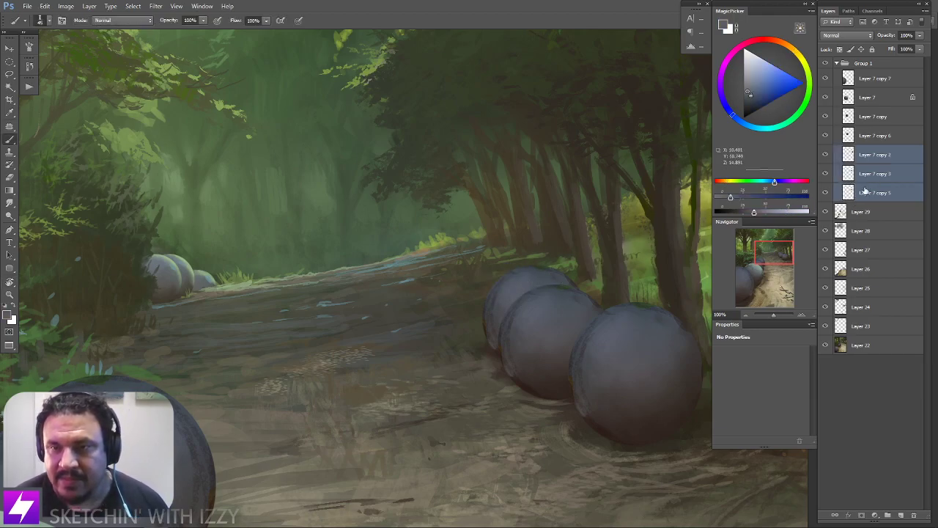
{"action": "left_click", "coordinate": [866, 191]}
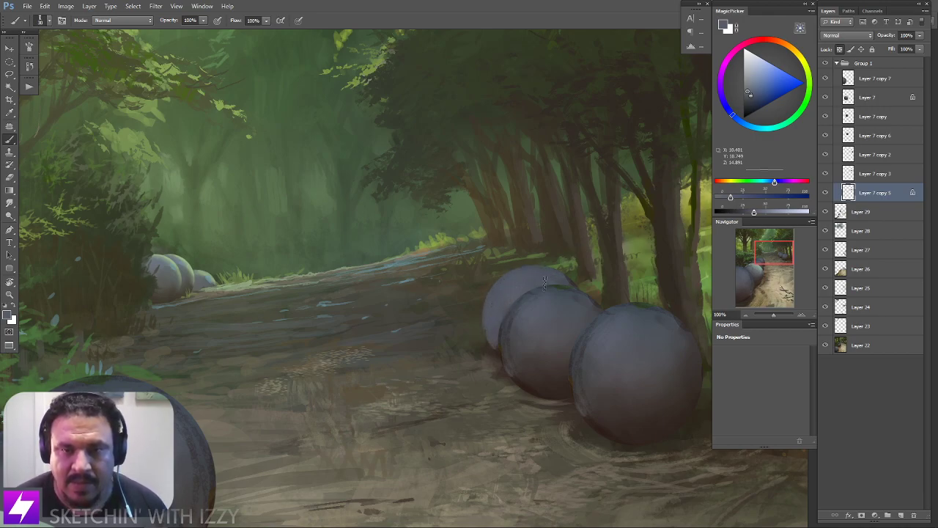
Shade the lower edge of the rearmost sphere with sampled dark brown and blue-grey tones, using a 30 to 40 px brush
{"action": "scroll", "coordinate": [546, 315], "scroll_direction": "down", "scroll_amount": 2}
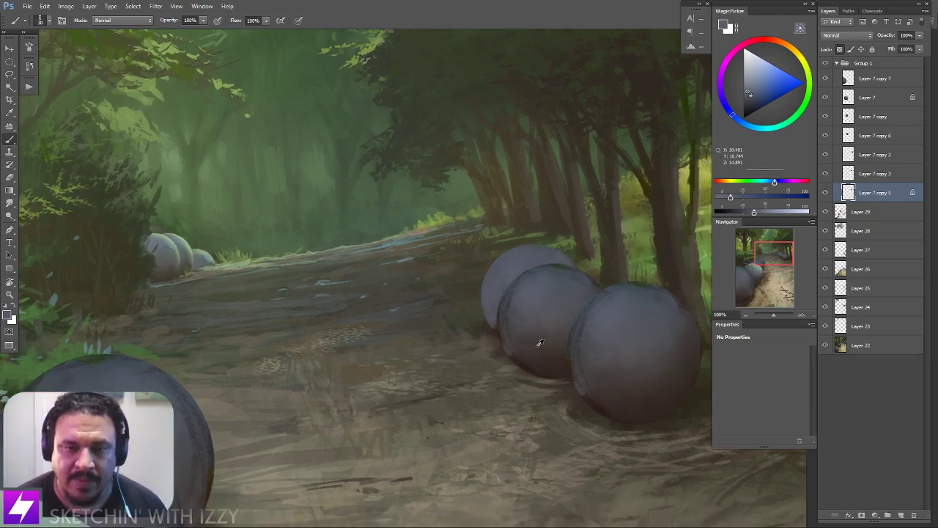
{"action": "left_click", "coordinate": [540, 360], "text": "alt"}
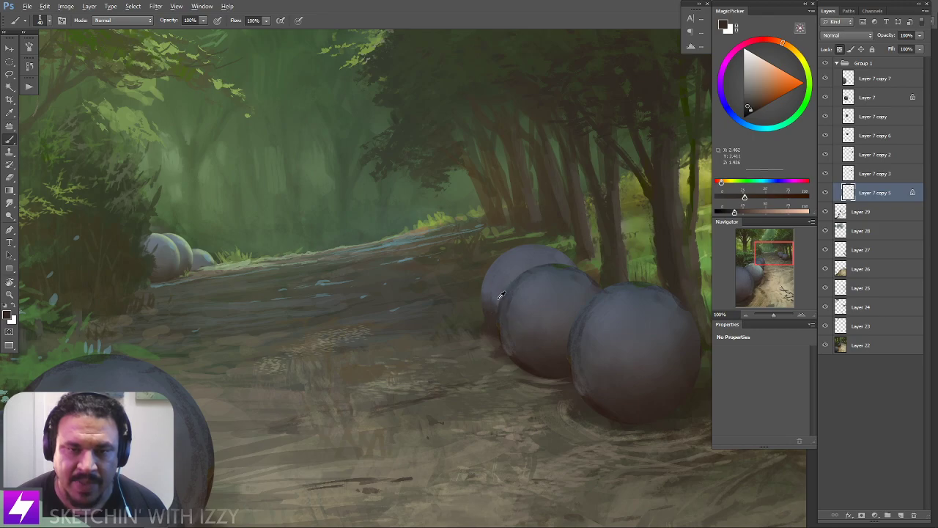
{"action": "left_click", "coordinate": [499, 294], "text": "alt"}
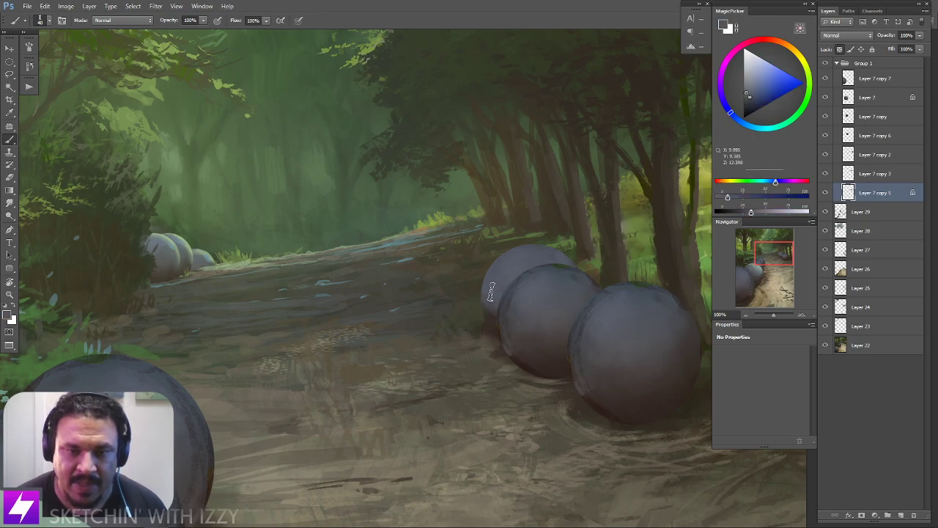
{"action": "left_click", "coordinate": [498, 302], "text": "alt"}
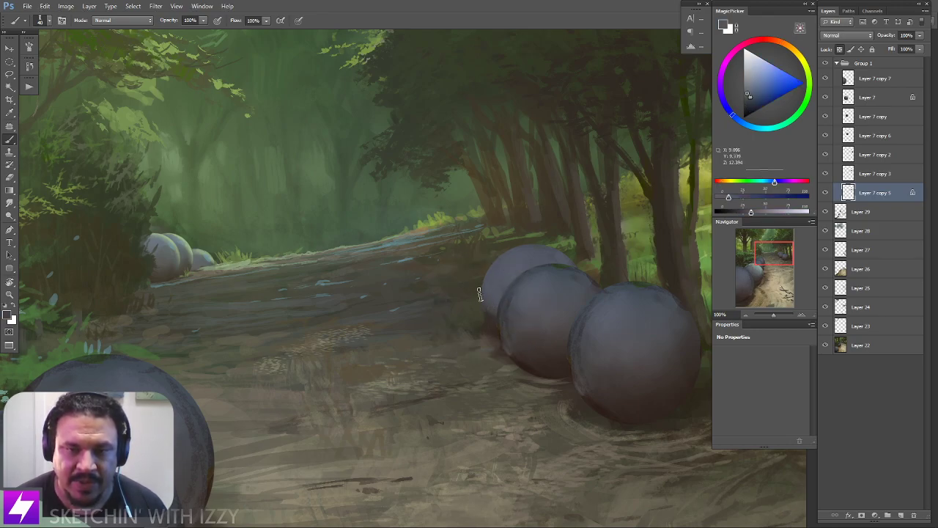
{"action": "left_click", "coordinate": [494, 323], "text": "alt"}
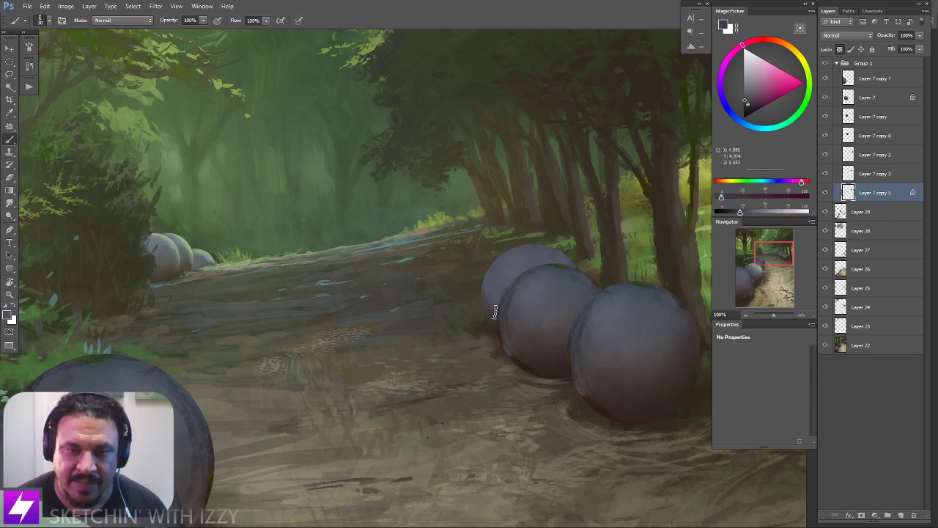
{"action": "left_click", "coordinate": [500, 322], "text": "alt"}
{"action": "mouse_move", "coordinate": [557, 305]}
{"action": "left_mouse_down"}
{"action": "mouse_move", "coordinate": [537, 316]}
{"action": "mouse_move", "coordinate": [542, 306]}
{"action": "left_mouse_up"}
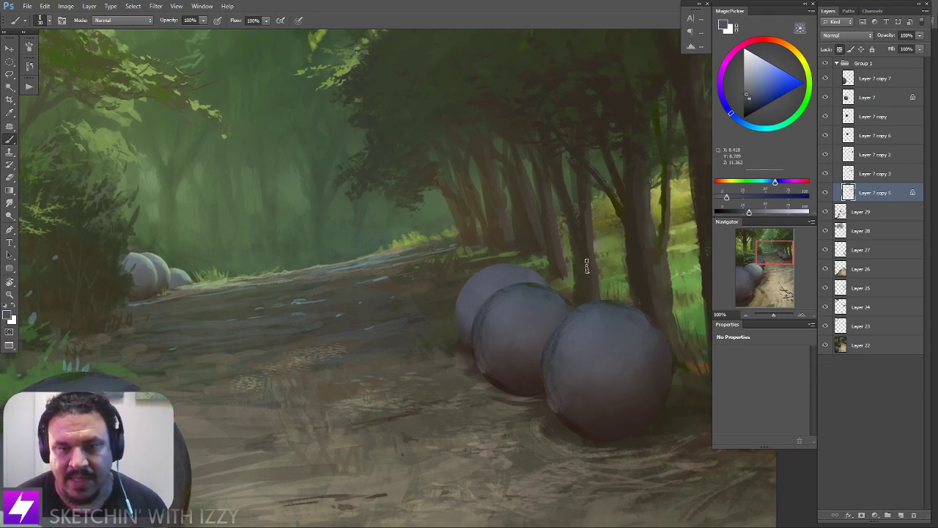
Sample the dark blue-grey on the rearmost sphere and touch up its upper curve on Layer 7 copy 5
{"action": "scroll", "coordinate": [586, 265], "scroll_direction": "down", "scroll_amount": 3}
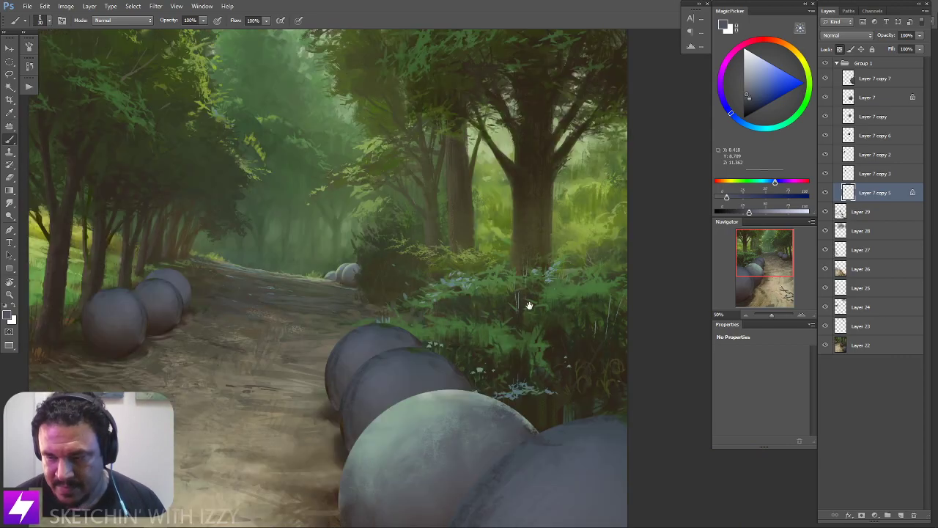
{"action": "left_click_drag", "start_coordinate": [523, 362], "coordinate": [532, 347]}
{"action": "left_click_drag", "start_coordinate": [465, 318], "coordinate": [513, 289]}
{"action": "mouse_move", "coordinate": [441, 308]}
{"action": "left_mouse_down"}
{"action": "mouse_move", "coordinate": [547, 315]}
{"action": "mouse_move", "coordinate": [562, 329]}
{"action": "left_mouse_up"}
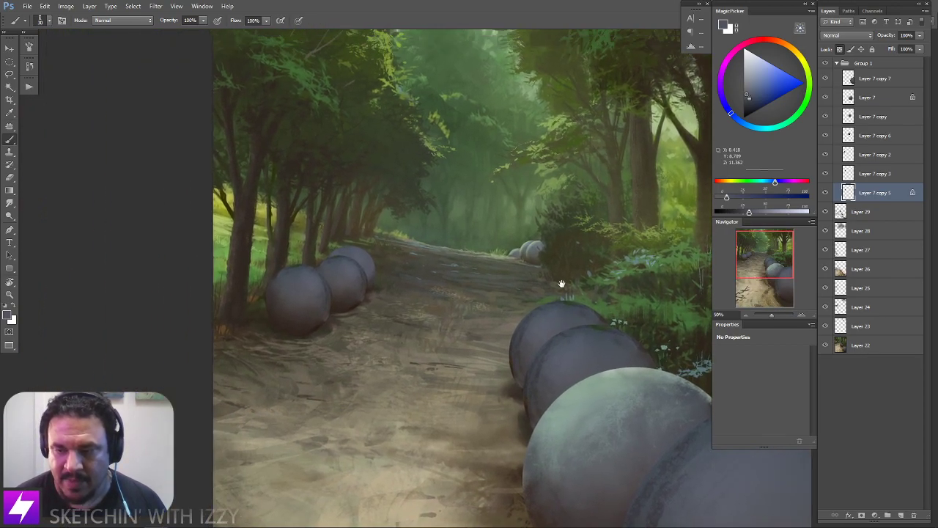
{"action": "scroll", "coordinate": [500, 354], "scroll_direction": "up", "scroll_amount": 1}
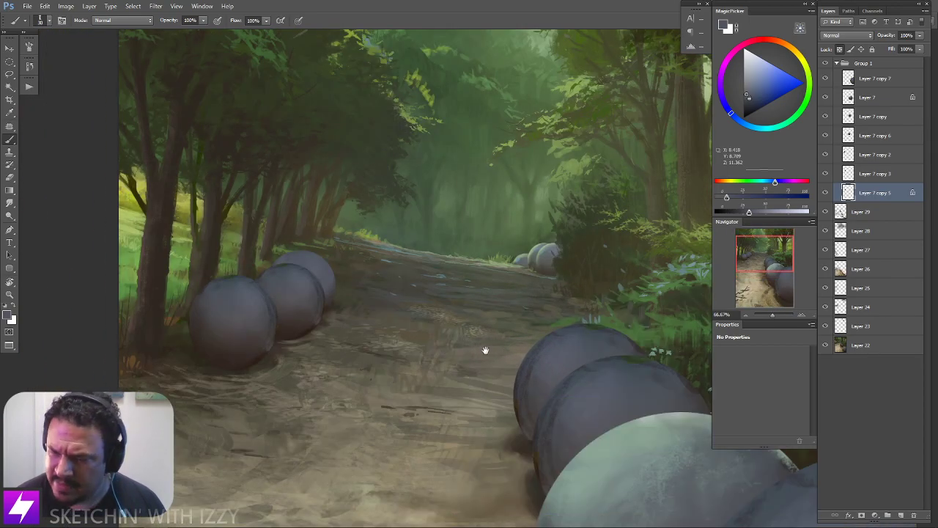
{"action": "left_click_drag", "start_coordinate": [486, 350], "coordinate": [490, 348]}
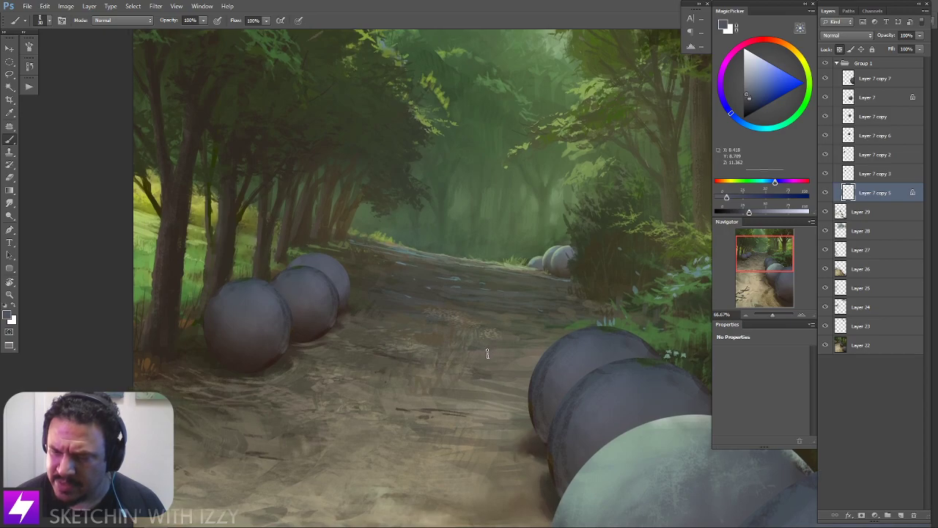
{"action": "left_click_drag", "start_coordinate": [485, 354], "coordinate": [489, 349]}
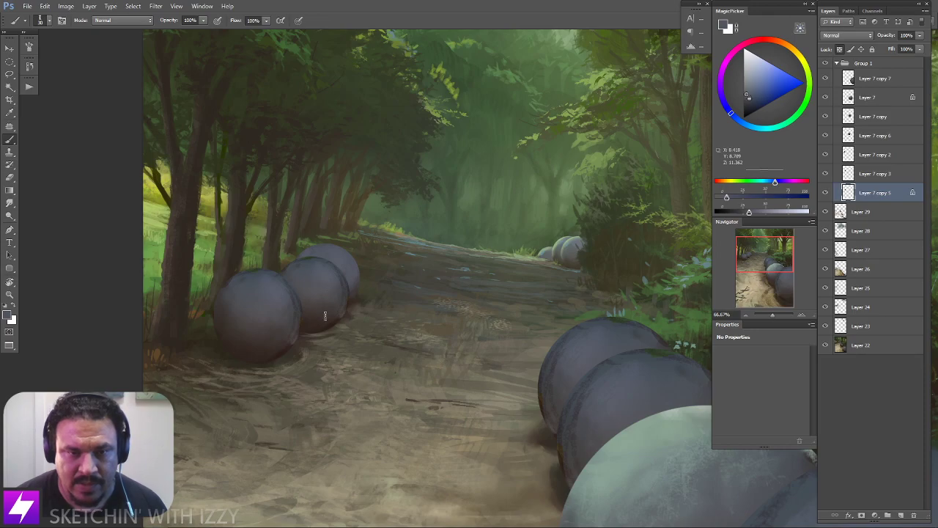
{"action": "left_click", "coordinate": [331, 255], "text": "alt"}
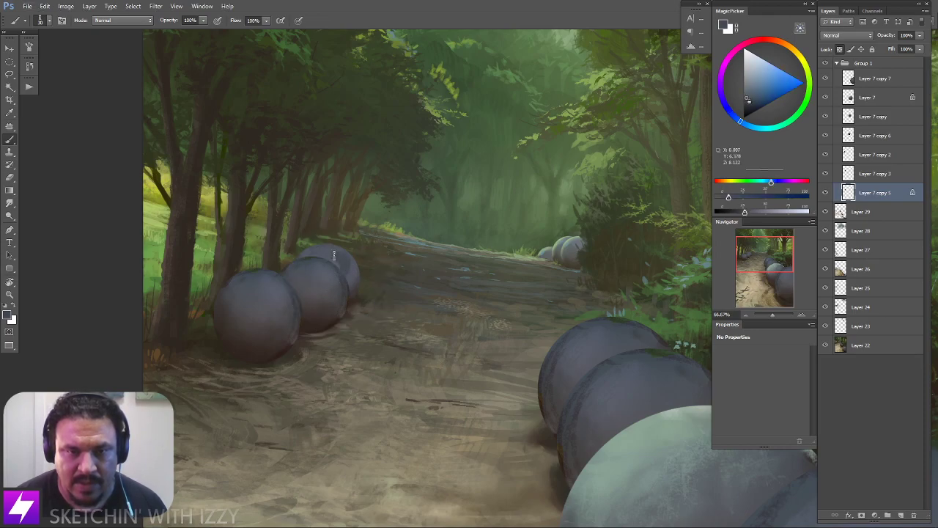
{"action": "left_click_drag", "start_coordinate": [330, 248], "coordinate": [390, 305]}
{"action": "key", "text": "ctrl+plus"}
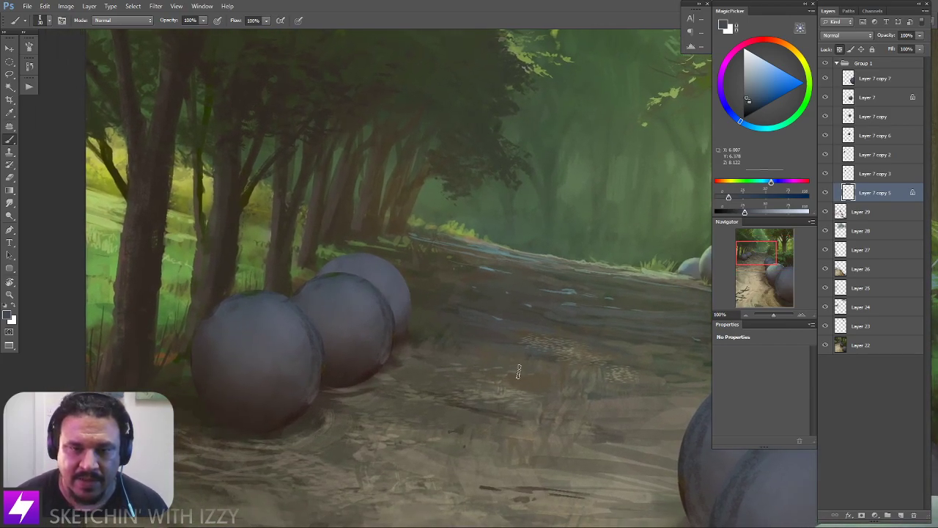
Try blue-grey test strokes and a round patch over the path on Layer 29, undoing each attempt
{"action": "left_click", "coordinate": [858, 211]}
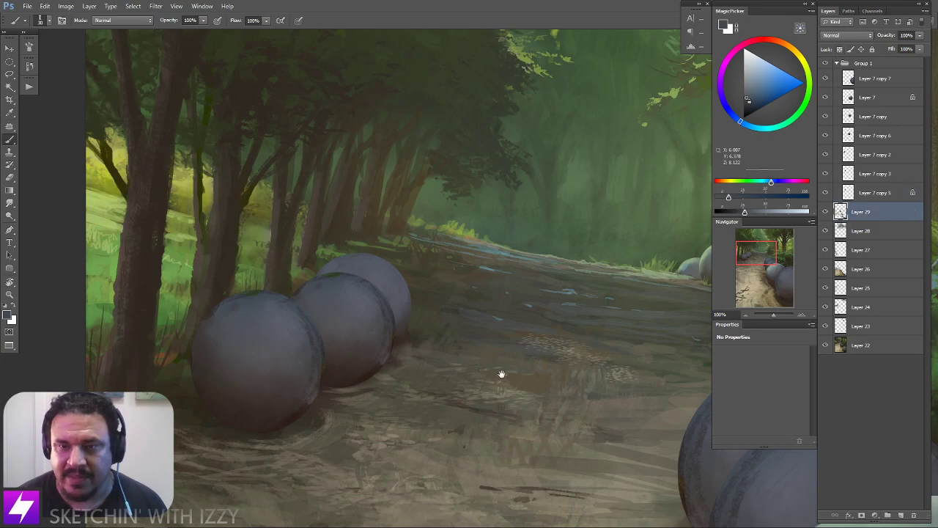
{"action": "left_click_drag", "start_coordinate": [515, 367], "coordinate": [493, 284]}
{"action": "left_click_drag", "start_coordinate": [464, 237], "coordinate": [460, 299]}
{"action": "key", "text": "ctrl+alt+z"}
{"action": "key", "text": "ctrl+alt+z"}
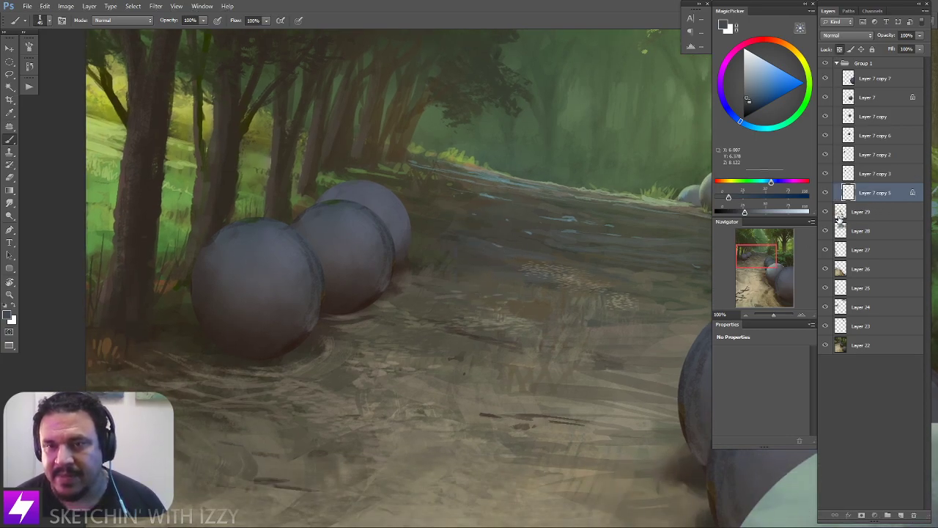
{"action": "left_click", "coordinate": [842, 213]}
{"action": "mouse_move", "coordinate": [502, 226]}
{"action": "left_mouse_down"}
{"action": "mouse_move", "coordinate": [502, 296]}
{"action": "mouse_move", "coordinate": [512, 310]}
{"action": "left_mouse_up"}
{"action": "left_click_drag", "start_coordinate": [532, 227], "coordinate": [536, 312]}
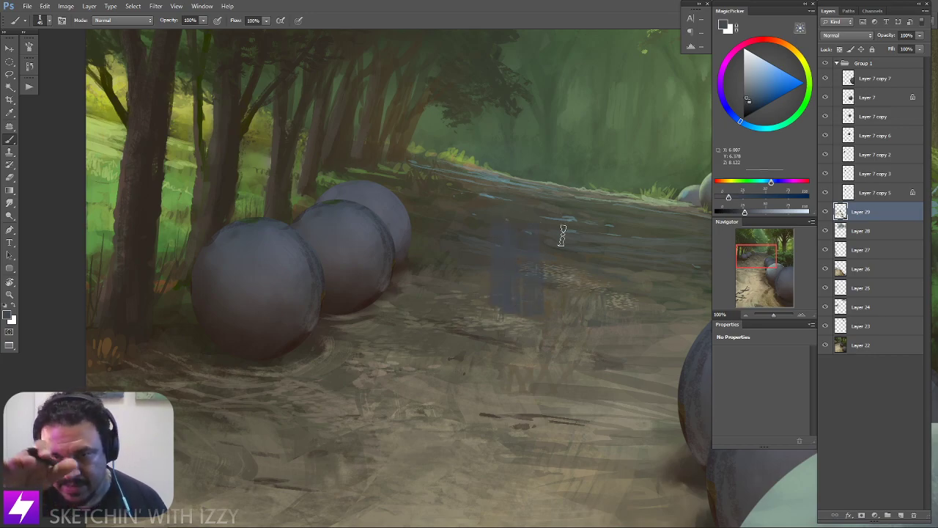
{"action": "key", "text": "ctrl+alt+z"}
{"action": "key", "text": "ctrl+alt+z"}
{"action": "key", "text": "ctrl+alt+z"}
{"action": "key", "text": "ctrl+alt+z"}
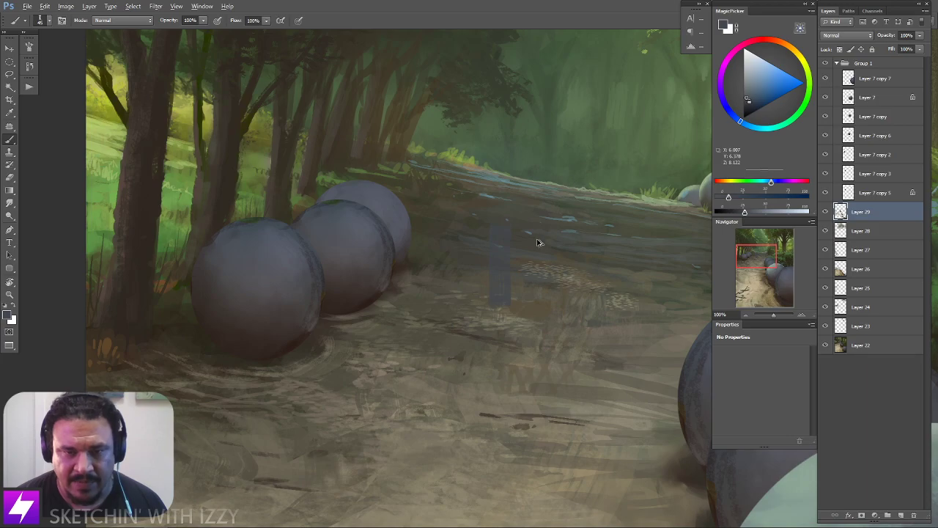
{"action": "left_click", "coordinate": [875, 212]}
{"action": "mouse_move", "coordinate": [469, 241]}
{"action": "left_mouse_down"}
{"action": "mouse_move", "coordinate": [525, 253]}
{"action": "mouse_move", "coordinate": [508, 292]}
{"action": "mouse_move", "coordinate": [473, 275]}
{"action": "mouse_move", "coordinate": [495, 253]}
{"action": "mouse_move", "coordinate": [497, 283]}
{"action": "left_mouse_up"}
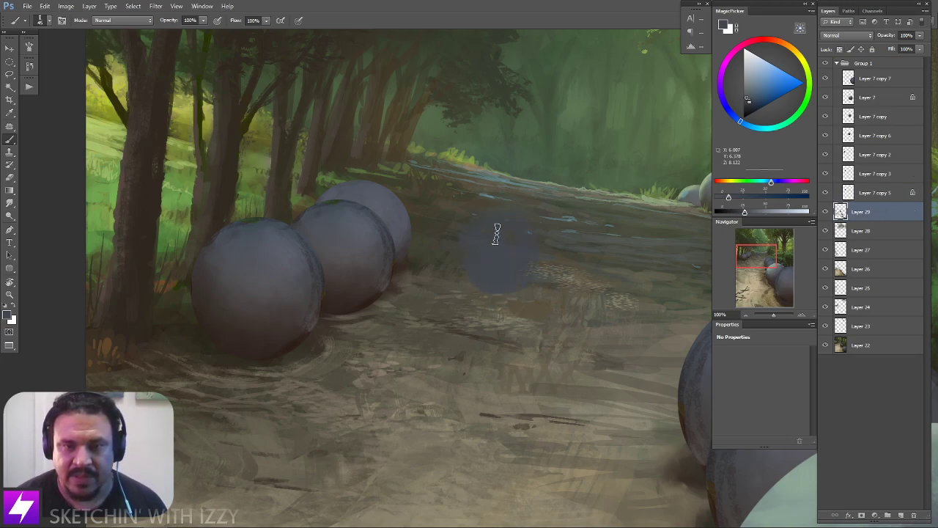
{"action": "key", "text": "ctrl+alt+z"}
{"action": "key", "text": "ctrl+alt+z"}
{"action": "key", "text": "ctrl+alt+z"}
{"action": "key", "text": "ctrl+alt+z"}
Toggle the visibility of Layer 7 copy 5 and sample the dark brown-grey low on the rearmost sphere
{"action": "mouse_move", "coordinate": [512, 237]}
{"action": "left_mouse_down"}
{"action": "mouse_move", "coordinate": [498, 274]}
{"action": "mouse_move", "coordinate": [531, 243]}
{"action": "left_mouse_up"}
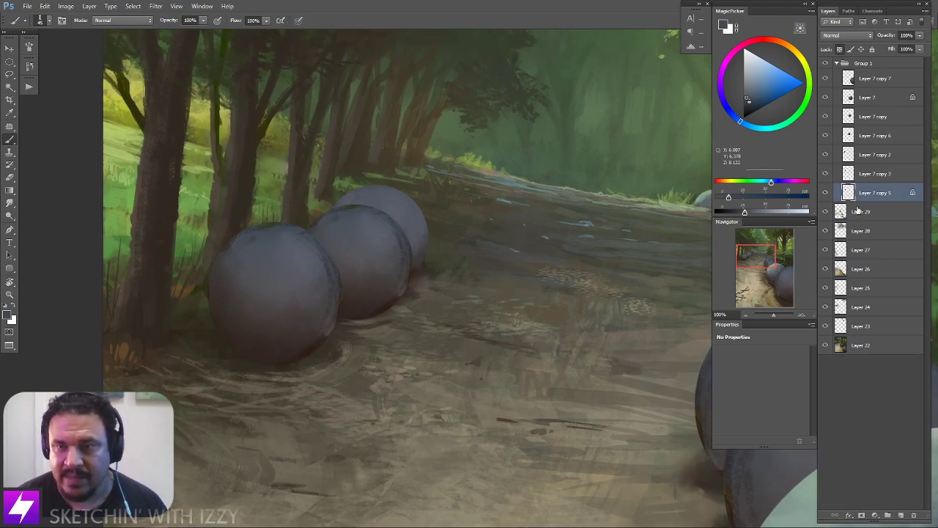
{"action": "left_click", "coordinate": [825, 193]}
{"action": "left_click", "coordinate": [825, 193]}
{"action": "left_click_drag", "start_coordinate": [550, 290], "coordinate": [557, 323]}
{"action": "left_click_drag", "start_coordinate": [453, 301], "coordinate": [455, 310]}
{"action": "left_click", "coordinate": [419, 306], "text": "alt"}
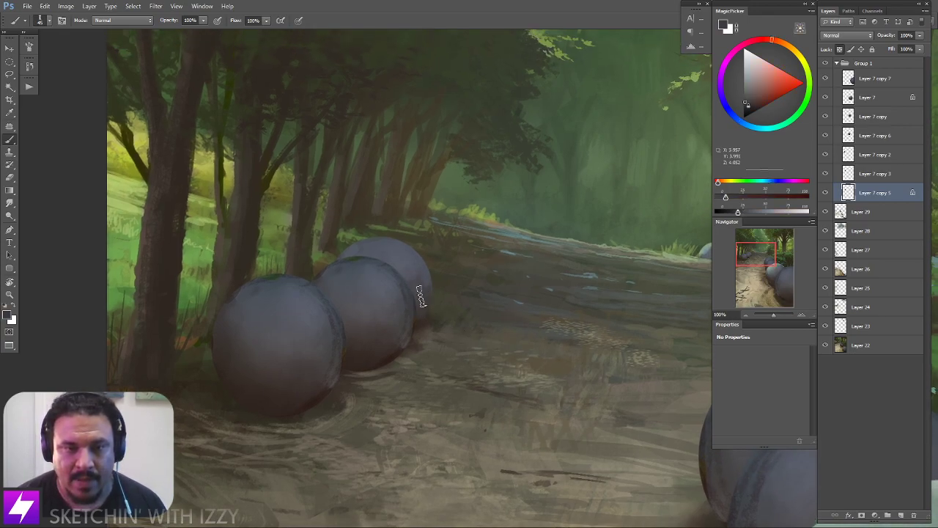
Blend the shading on the rearmost sphere with the Smudge tool reduced to 80 px at 65% strength
{"action": "key", "text": "r"}
{"action": "key", "text": "bracketright"}
{"action": "key", "text": "bracketright"}
{"action": "key", "text": "bracketright"}
{"action": "key", "text": "bracketright"}
{"action": "key", "text": "bracketleft"}
{"action": "key", "text": "bracketleft"}
{"action": "key", "text": "bracketleft"}
{"action": "key", "text": "bracketleft"}
{"action": "key", "text": "bracketleft"}
{"action": "key", "text": "bracketleft"}
{"action": "key", "text": "bracketleft"}
{"action": "key", "text": "bracketleft"}
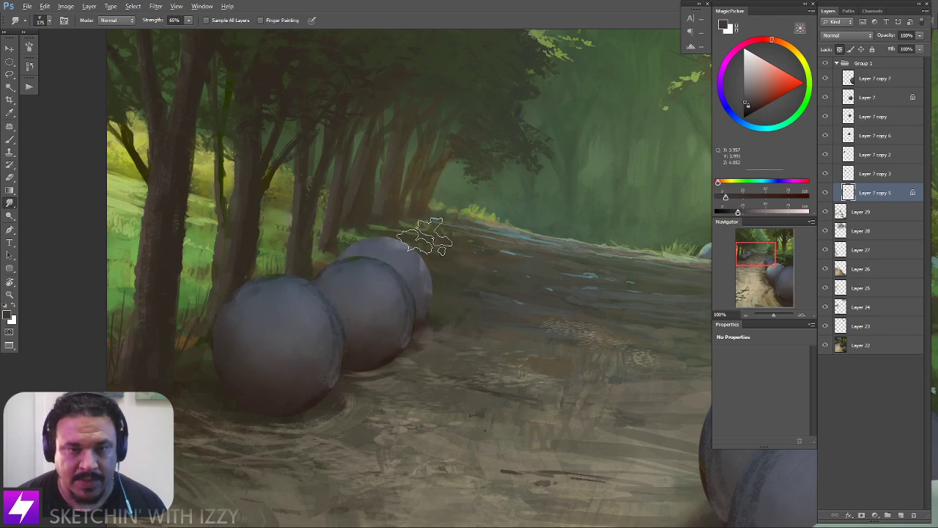
{"action": "key", "text": "bracketleft"}
{"action": "key", "text": "bracketleft"}
{"action": "key", "text": "bracketleft"}
{"action": "key", "text": "bracketleft"}
{"action": "key", "text": "bracketleft"}
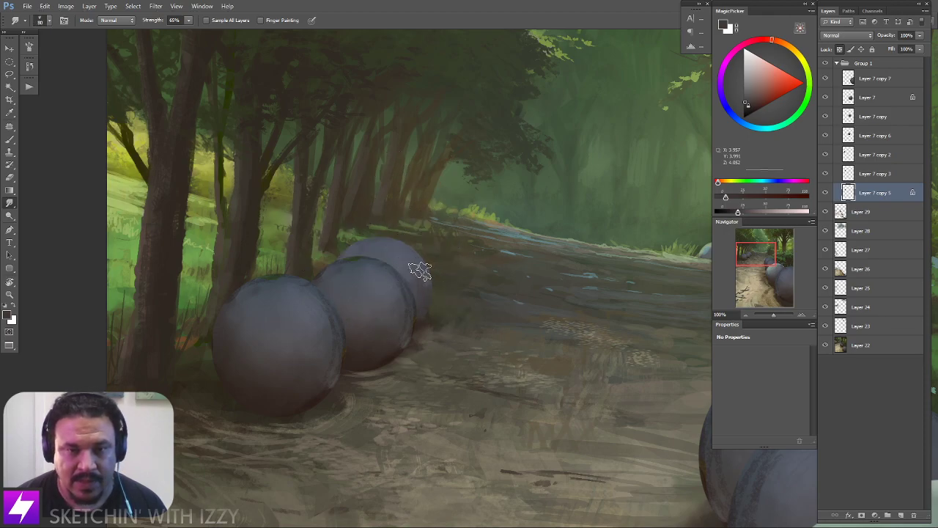
{"action": "left_click_drag", "start_coordinate": [452, 299], "coordinate": [486, 315]}
Flip the canvas horizontally and frame the distant spheres beneath the trees up close
{"action": "key", "text": "r"}
{"action": "key", "text": "ctrl+minus"}
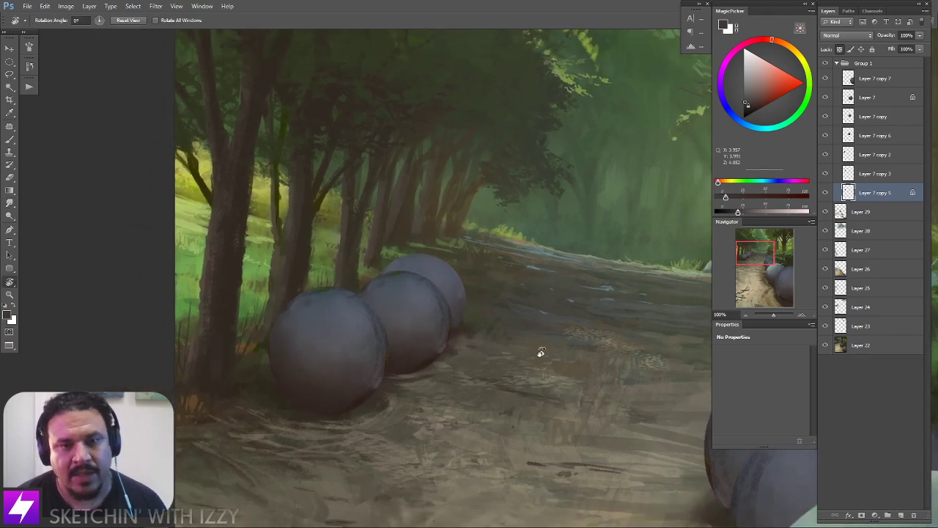
{"action": "key", "text": "ctrl+minus"}
{"action": "key", "text": "ctrl+minus"}
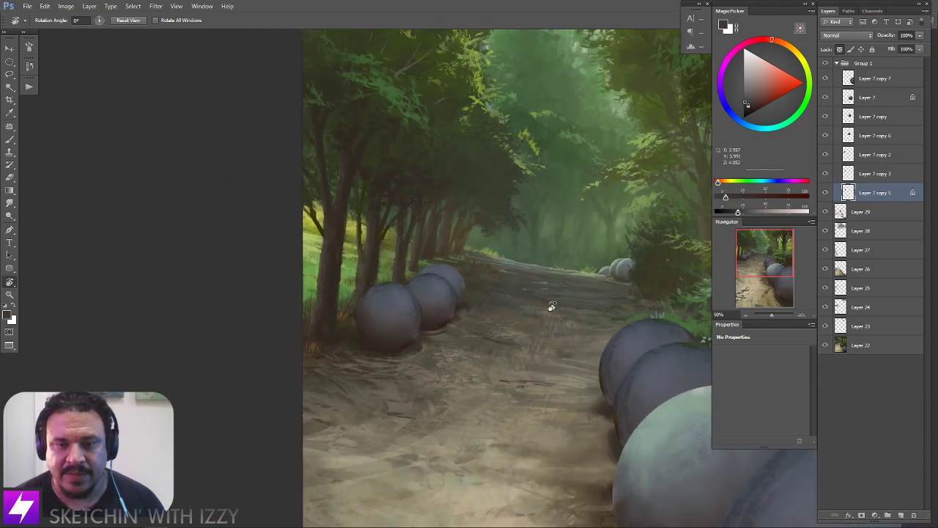
{"action": "key", "text": "ctrl+shift+h"}
{"action": "mouse_move", "coordinate": [554, 314]}
{"action": "left_mouse_down"}
{"action": "mouse_move", "coordinate": [530, 324]}
{"action": "mouse_move", "coordinate": [520, 286]}
{"action": "mouse_move", "coordinate": [510, 286]}
{"action": "left_mouse_up"}
{"action": "key", "text": "ctrl+plus"}
{"action": "key", "text": "ctrl+plus"}
{"action": "left_click_drag", "start_coordinate": [612, 240], "coordinate": [585, 259]}
Shade the path-facing edge of the rearmost sphere with its sampled dark brown-grey using the Brush tool
{"action": "key", "text": "b"}
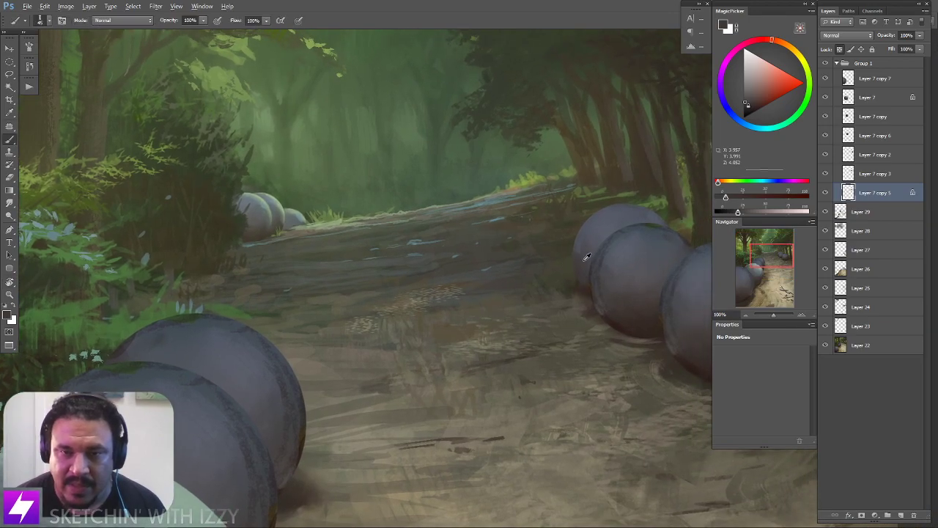
{"action": "left_click", "coordinate": [579, 252], "text": "alt"}
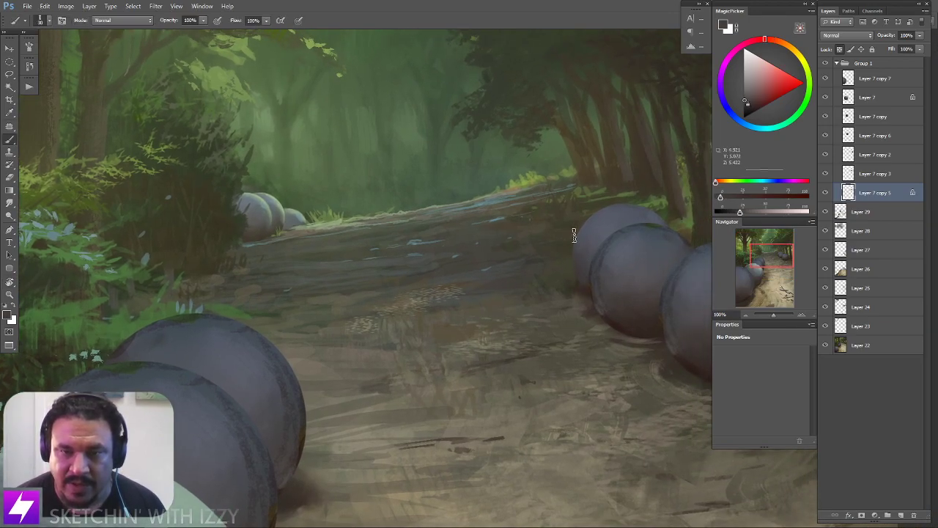
{"action": "left_click_drag", "start_coordinate": [633, 254], "coordinate": [603, 265]}
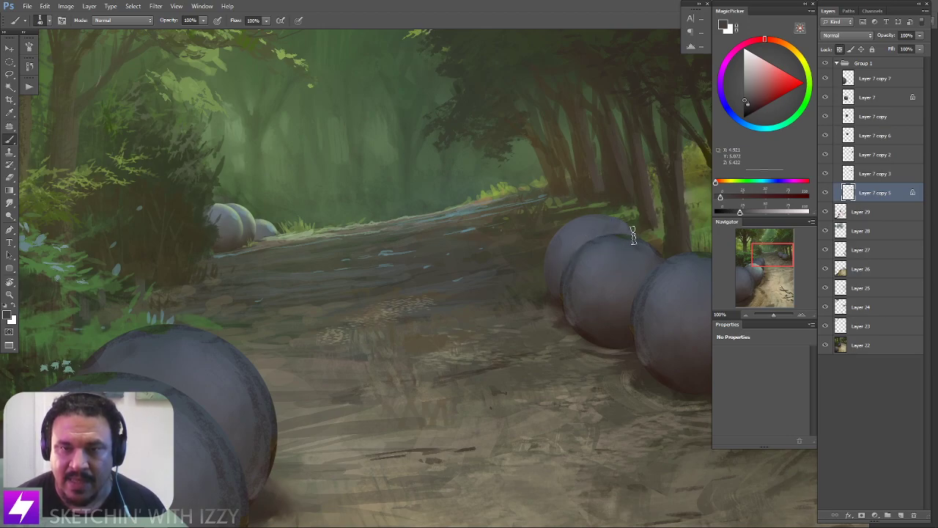
Sample the olive green of the sunlit grass and paint a thin reflection along the rearmost sphere's tree-side rim at 10 px
{"action": "left_click", "coordinate": [614, 252], "text": "alt"}
{"action": "left_click_drag", "start_coordinate": [584, 283], "coordinate": [329, 322]}
{"action": "left_click", "coordinate": [521, 179], "text": "alt"}
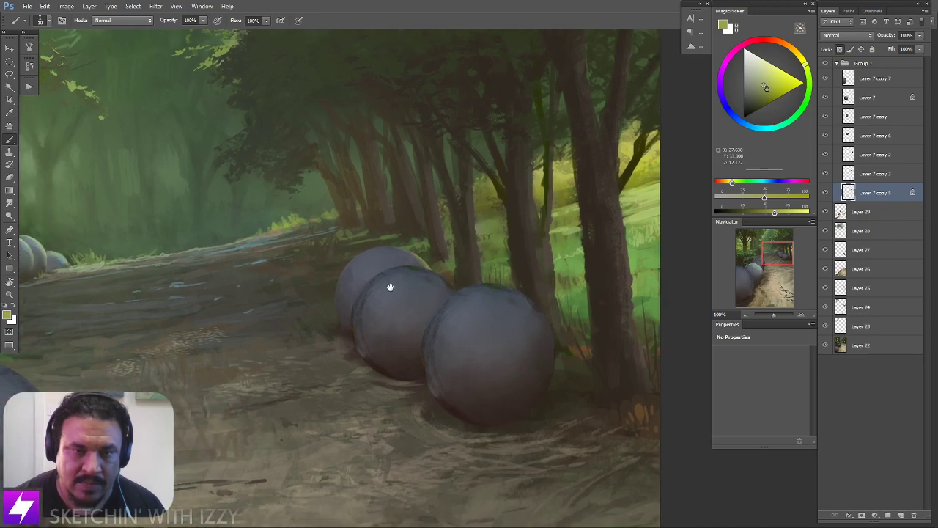
{"action": "left_click_drag", "start_coordinate": [236, 384], "coordinate": [345, 388]}
Highlight the top of the rearmost sphere with grey-teal sampled from the far spheres, softening it with a sampled mid blue-grey
{"action": "left_click", "coordinate": [150, 240], "text": "alt"}
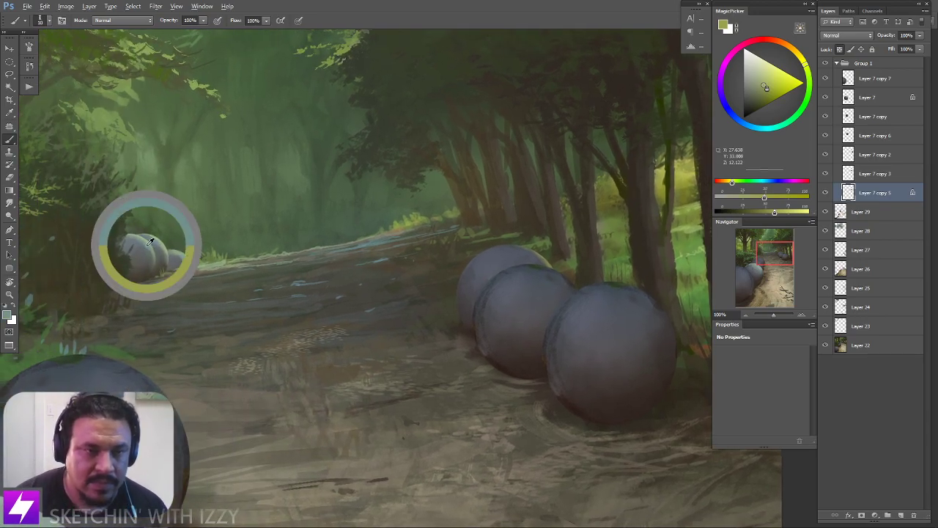
{"action": "left_click_drag", "start_coordinate": [422, 247], "coordinate": [401, 239]}
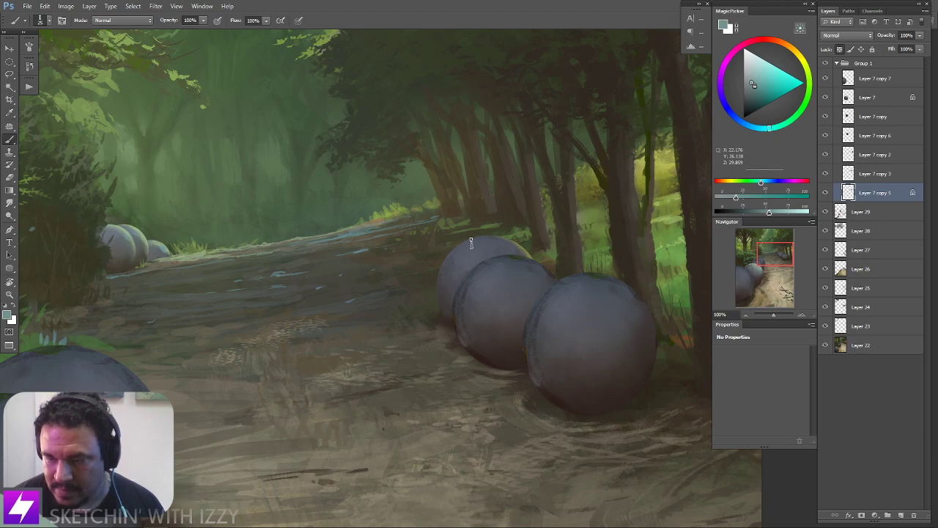
{"action": "mouse_move", "coordinate": [469, 261]}
{"action": "left_mouse_down"}
{"action": "mouse_move", "coordinate": [479, 248]}
{"action": "mouse_move", "coordinate": [469, 246]}
{"action": "mouse_move", "coordinate": [479, 266]}
{"action": "mouse_move", "coordinate": [499, 247]}
{"action": "left_mouse_up"}
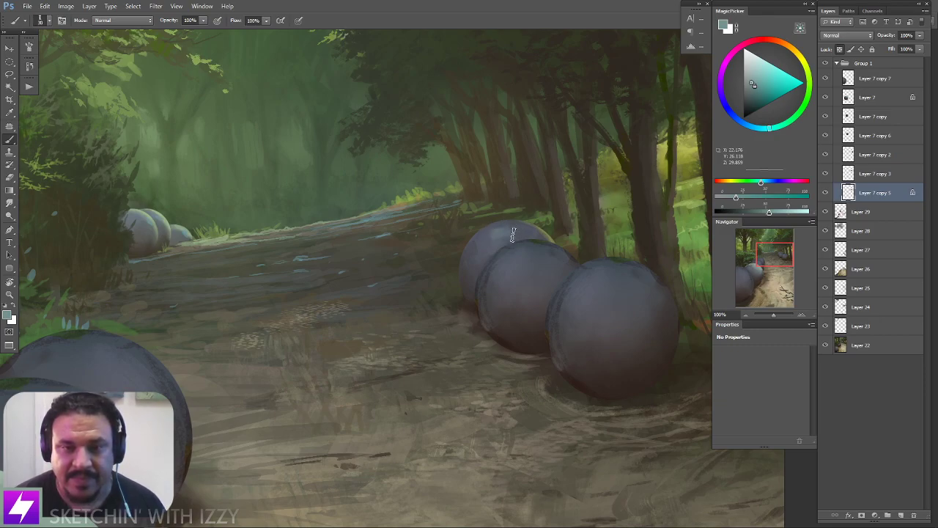
{"action": "left_click", "coordinate": [506, 231], "text": "alt"}
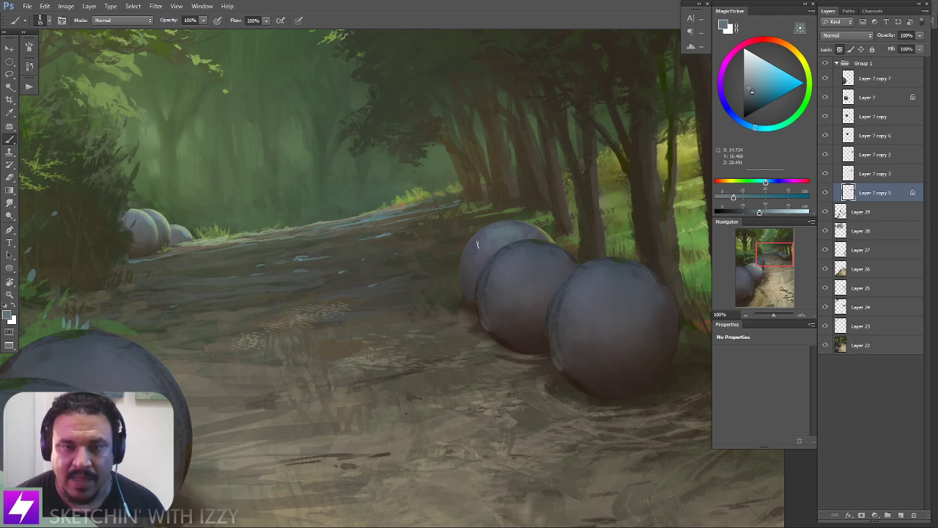
{"action": "key", "text": "ctrl+minus"}
{"action": "left_click_drag", "start_coordinate": [535, 279], "coordinate": [587, 251]}
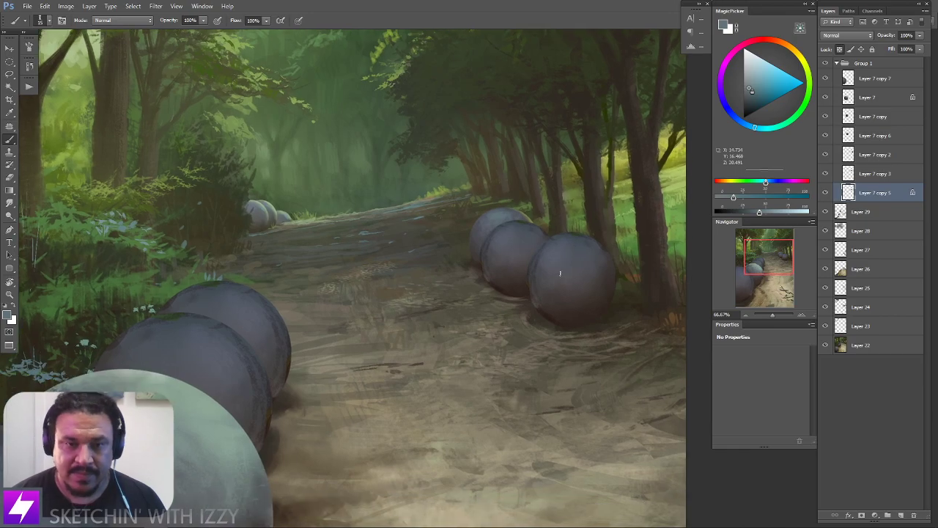
Shade the lower path-side edge of the rearmost sphere with dark brown sampled beneath the middle sphere, smudging it in
{"action": "key", "text": "ctrl+plus"}
{"action": "left_click", "coordinate": [524, 291], "text": "alt"}
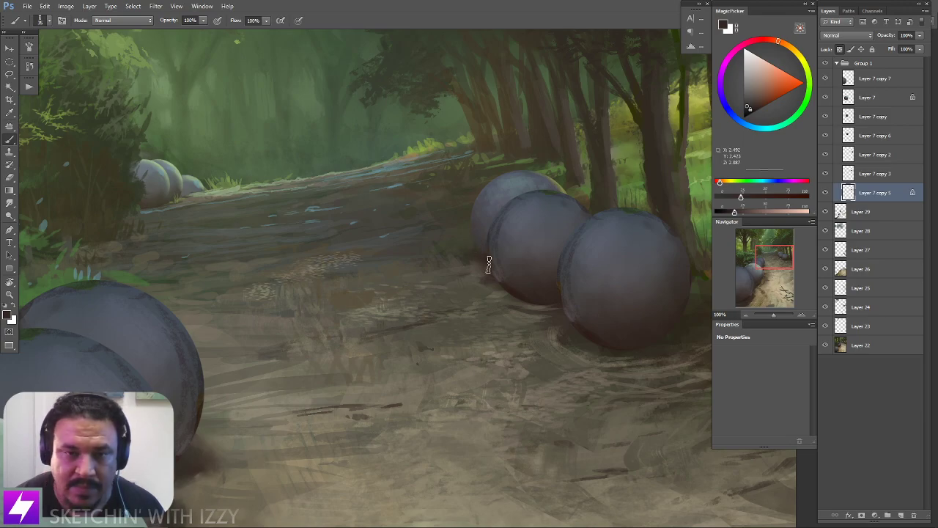
{"action": "key", "text": "r"}
{"action": "mouse_move", "coordinate": [488, 239]}
{"action": "left_mouse_down"}
{"action": "mouse_move", "coordinate": [494, 228]}
{"action": "mouse_move", "coordinate": [492, 242]}
{"action": "left_mouse_up"}
{"action": "key", "text": "b"}
{"action": "key", "text": "b"}
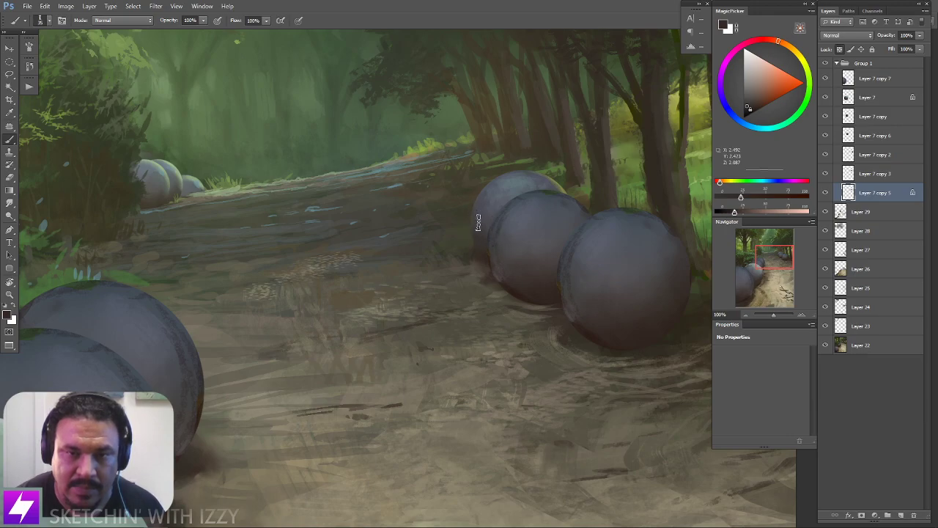
Smudge the rearmost sphere's lower shading and touch up its base with a sampled warm brown at 10 px
{"action": "key", "text": "r"}
{"action": "left_click_drag", "start_coordinate": [470, 298], "coordinate": [492, 257]}
{"action": "left_click_drag", "start_coordinate": [429, 420], "coordinate": [513, 183]}
{"action": "left_click_drag", "start_coordinate": [362, 423], "coordinate": [394, 368]}
{"action": "key", "text": "b"}
{"action": "left_click", "coordinate": [262, 482], "text": "alt"}
{"action": "left_click_drag", "start_coordinate": [468, 253], "coordinate": [304, 517]}
{"action": "left_click_drag", "start_coordinate": [481, 297], "coordinate": [440, 338]}
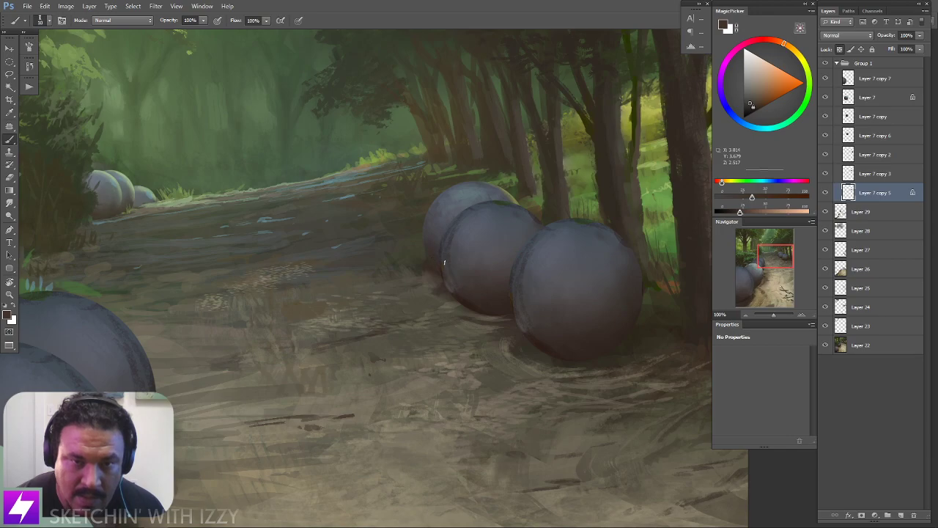
{"action": "key", "text": "r"}
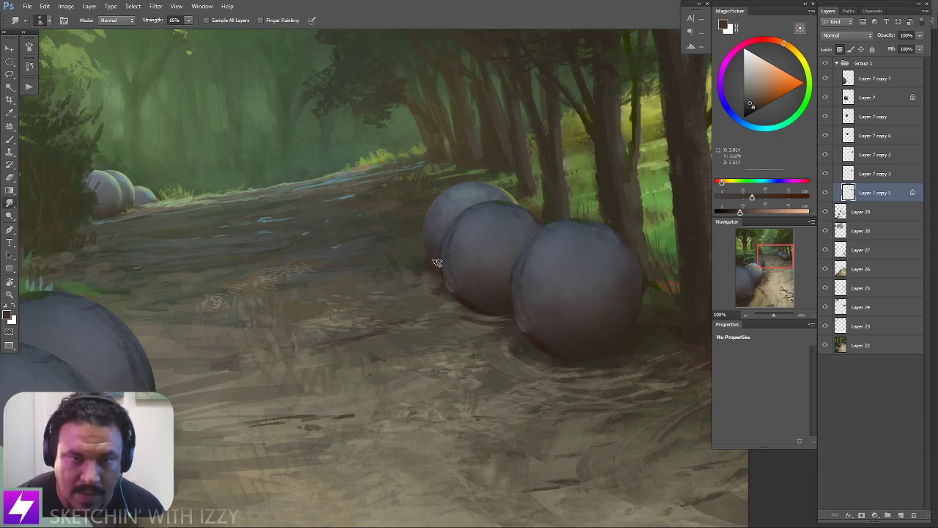
{"action": "key", "text": "ctrl+minus"}
{"action": "mouse_move", "coordinate": [546, 276]}
{"action": "left_mouse_down"}
{"action": "mouse_move", "coordinate": [507, 287]}
{"action": "mouse_move", "coordinate": [488, 263]}
{"action": "left_mouse_up"}
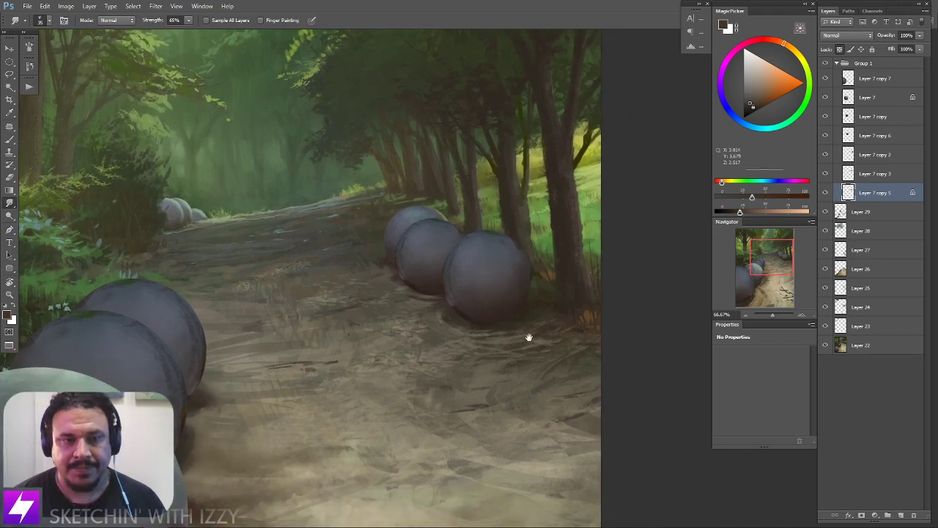
{"action": "left_click_drag", "start_coordinate": [493, 305], "coordinate": [531, 346]}
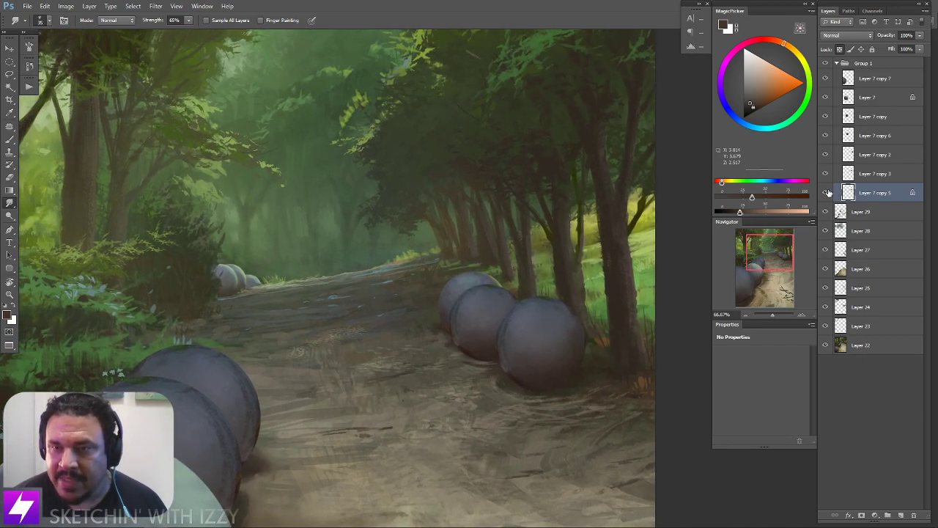
Select Layer 7 copy 3 and lock its transparent pixels
{"action": "left_click", "coordinate": [861, 174]}
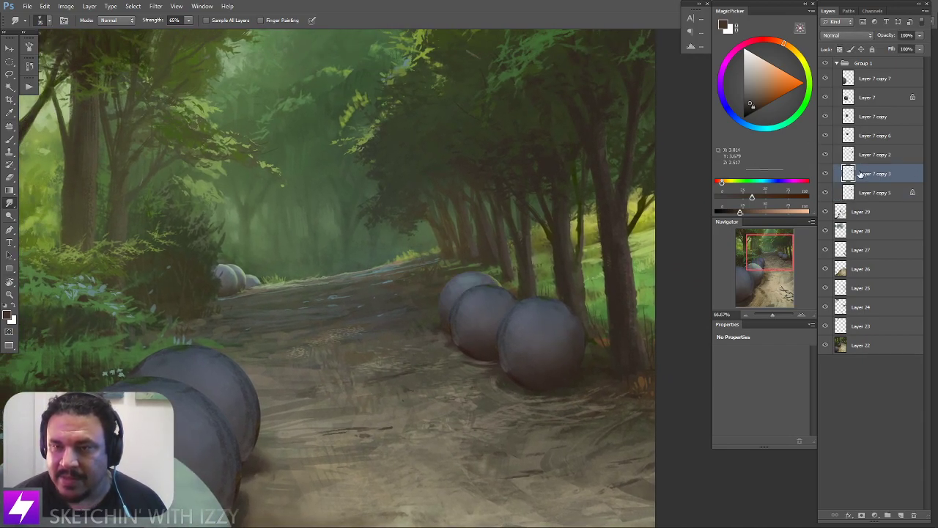
{"action": "key", "text": "slash"}
{"action": "left_click_drag", "start_coordinate": [583, 353], "coordinate": [572, 336]}
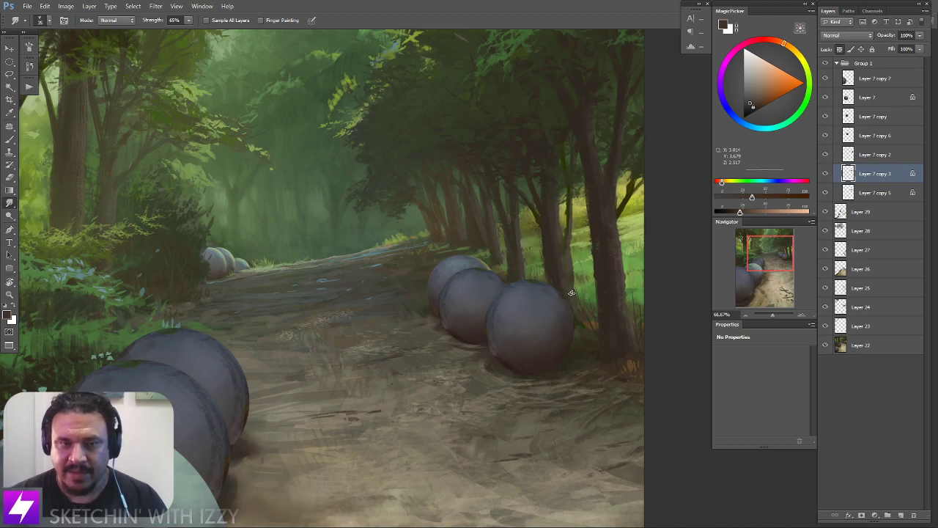
Tint the top of the rearmost sphere on Layer 7 copy 5 with muted green sampled from the background foliage
{"action": "left_click_drag", "start_coordinate": [515, 323], "coordinate": [507, 307]}
{"action": "key", "text": "r"}
{"action": "left_click_drag", "start_coordinate": [471, 272], "coordinate": [476, 198]}
{"action": "key", "text": "Escape"}
{"action": "key", "text": "ctrl+plus"}
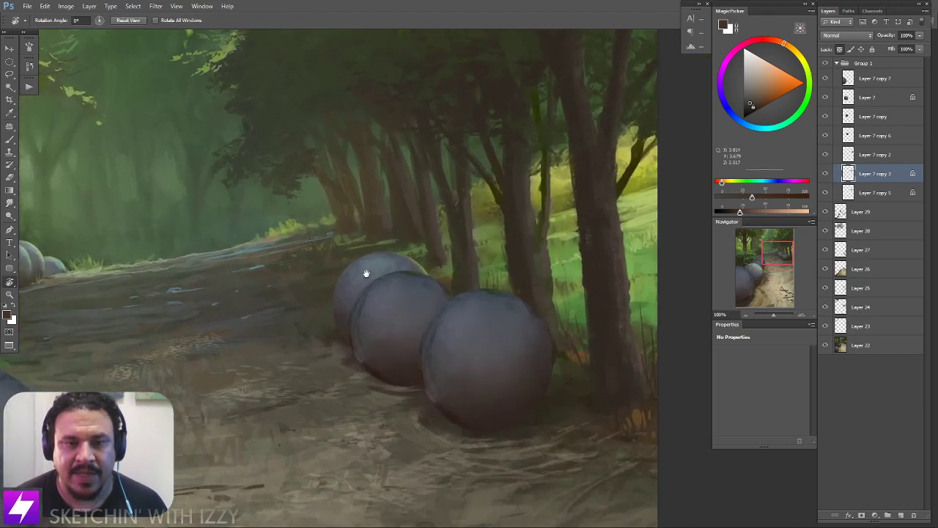
{"action": "left_click_drag", "start_coordinate": [453, 293], "coordinate": [460, 323]}
{"action": "key", "text": "b"}
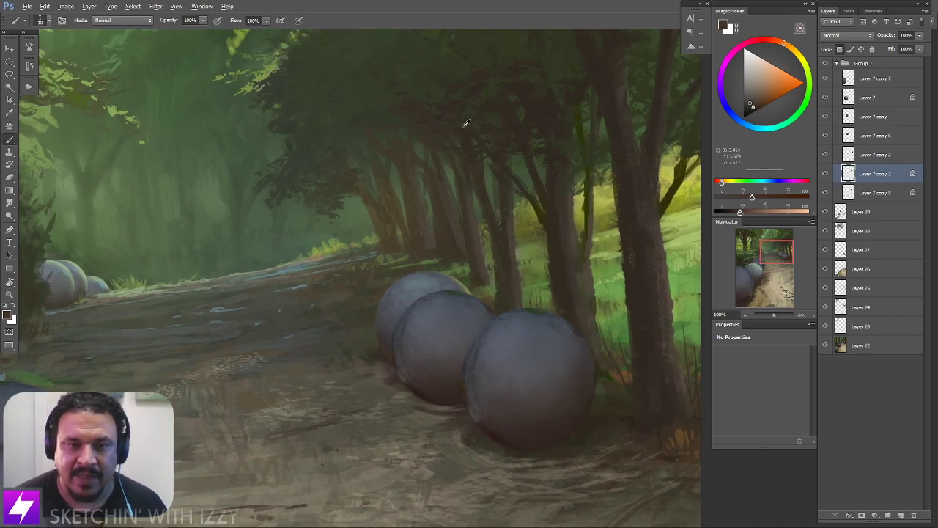
{"action": "left_click_drag", "start_coordinate": [508, 195], "coordinate": [522, 246]}
{"action": "left_click", "coordinate": [862, 192]}
{"action": "left_click_drag", "start_coordinate": [527, 335], "coordinate": [517, 427]}
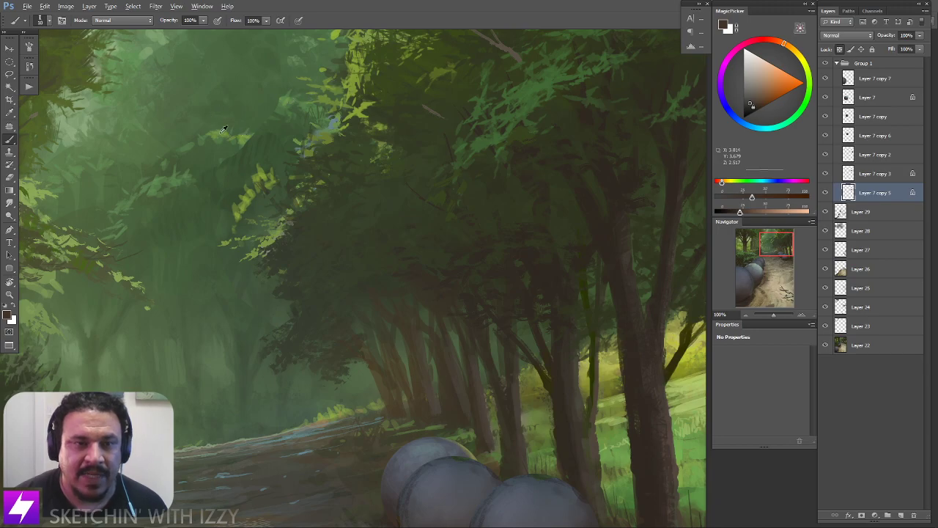
{"action": "left_click", "coordinate": [156, 178], "text": "alt"}
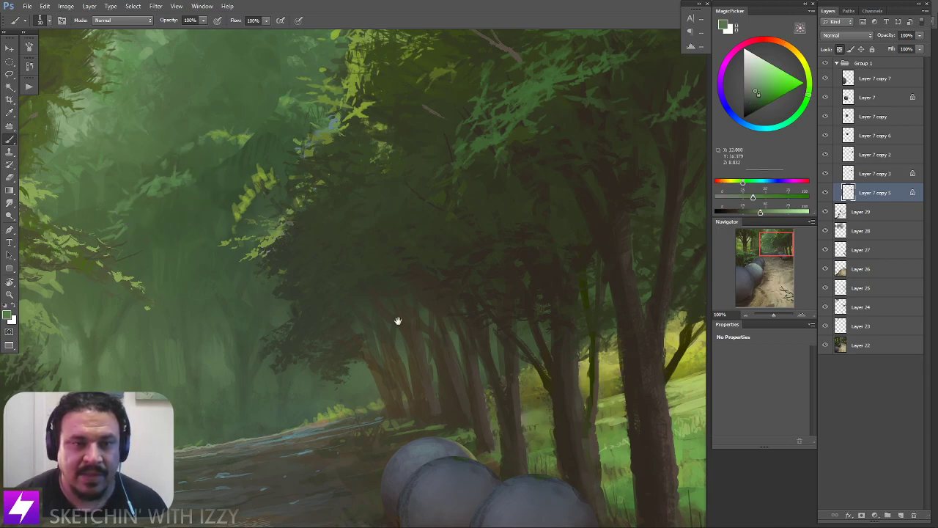
{"action": "left_click_drag", "start_coordinate": [439, 348], "coordinate": [382, 186]}
{"action": "left_click_drag", "start_coordinate": [466, 294], "coordinate": [476, 285]}
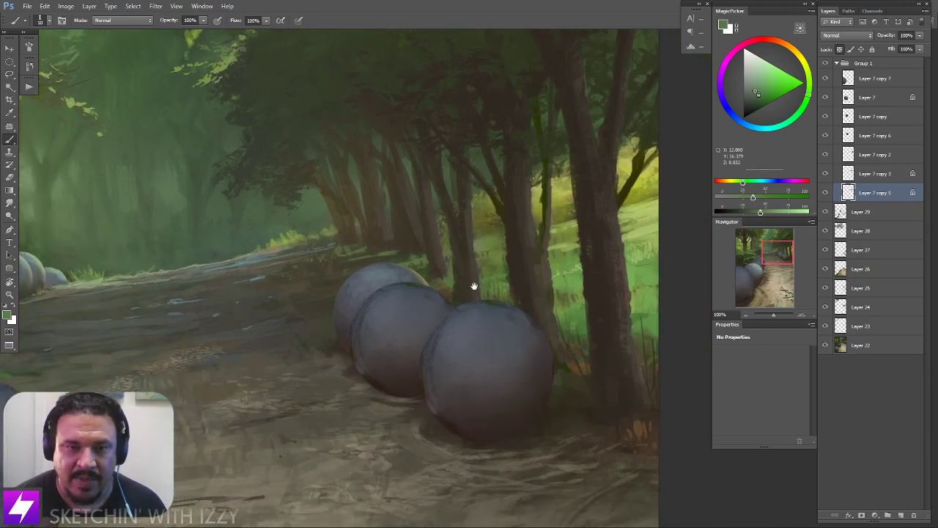
{"action": "left_click", "coordinate": [395, 278], "text": "alt"}
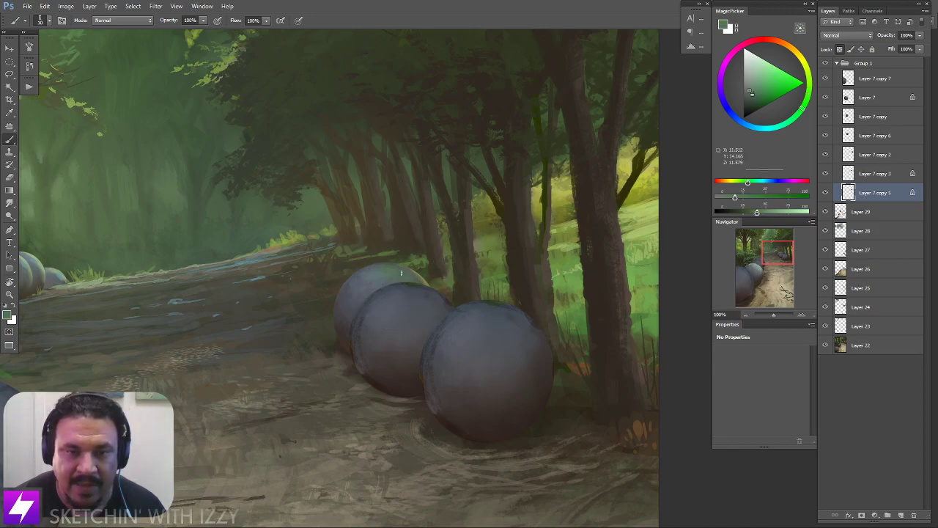
Select Layer 7 copy 3 and soften the middle sphere's dark upper rim with blue-grey sampled from the rearmost sphere
{"action": "key", "text": "ctrl+minus"}
{"action": "key", "text": "ctrl+minus"}
{"action": "key", "text": "r"}
{"action": "left_click_drag", "start_coordinate": [439, 346], "coordinate": [504, 400]}
{"action": "key", "text": "Escape"}
{"action": "key", "text": "ctrl+plus"}
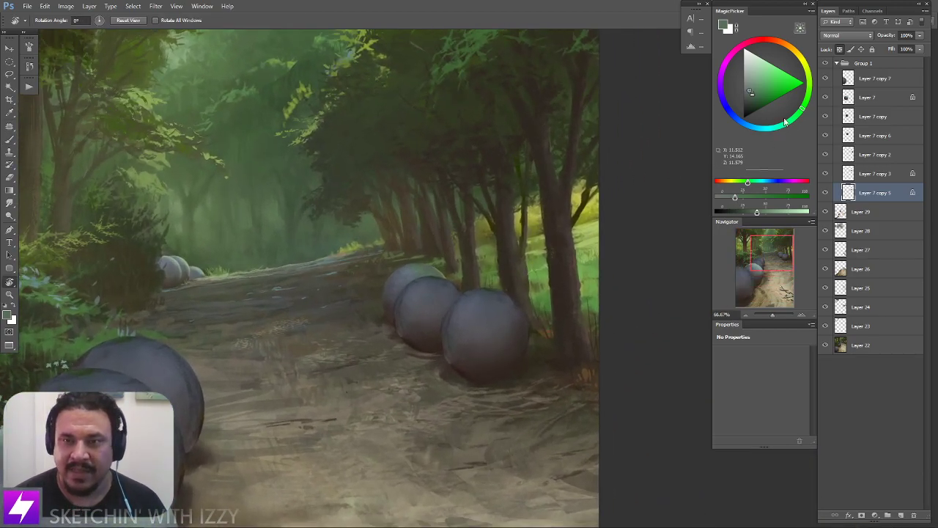
{"action": "left_click", "coordinate": [872, 176]}
{"action": "key", "text": "ctrl+plus"}
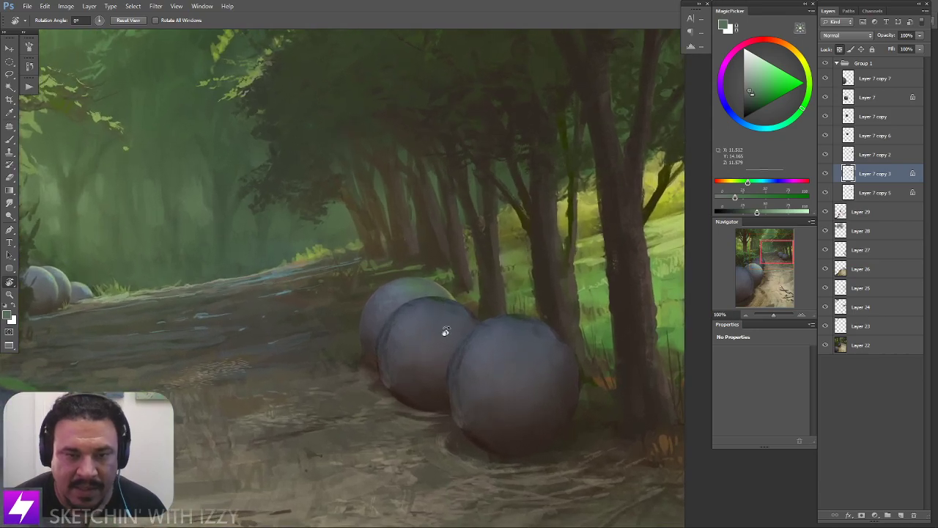
{"action": "key", "text": "b"}
{"action": "left_click", "coordinate": [381, 295], "text": "alt"}
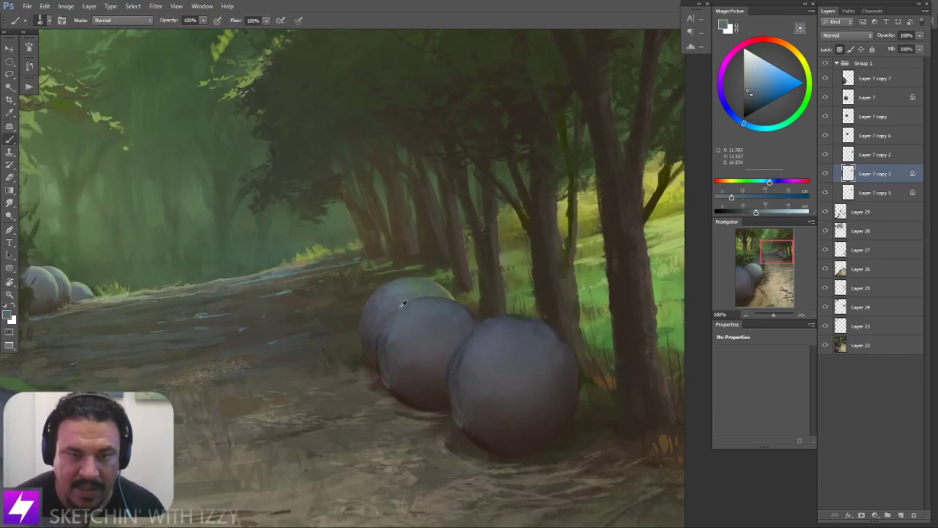
{"action": "left_click", "coordinate": [384, 330], "text": "alt"}
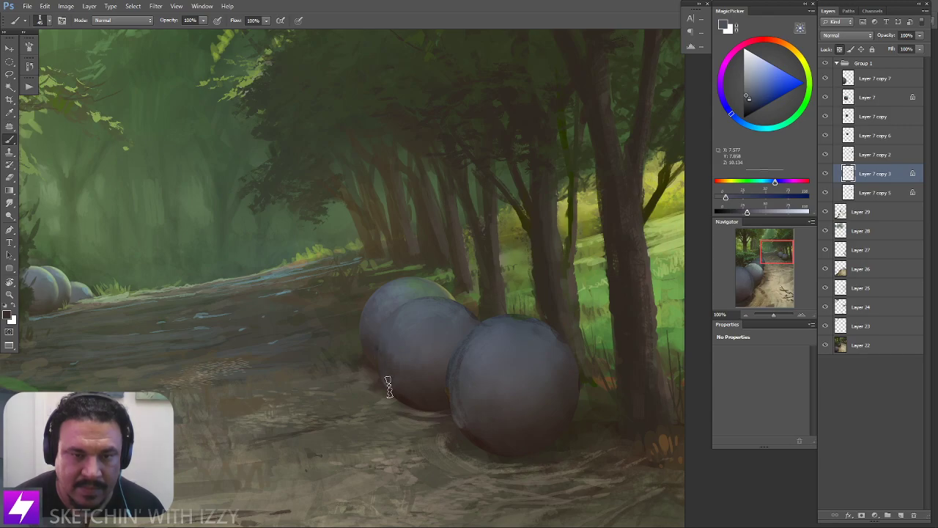
Shade the middle sphere's lower path-side edge with sampled blue-grey and dark brown, smudging the transition
{"action": "left_click", "coordinate": [415, 341], "text": "alt"}
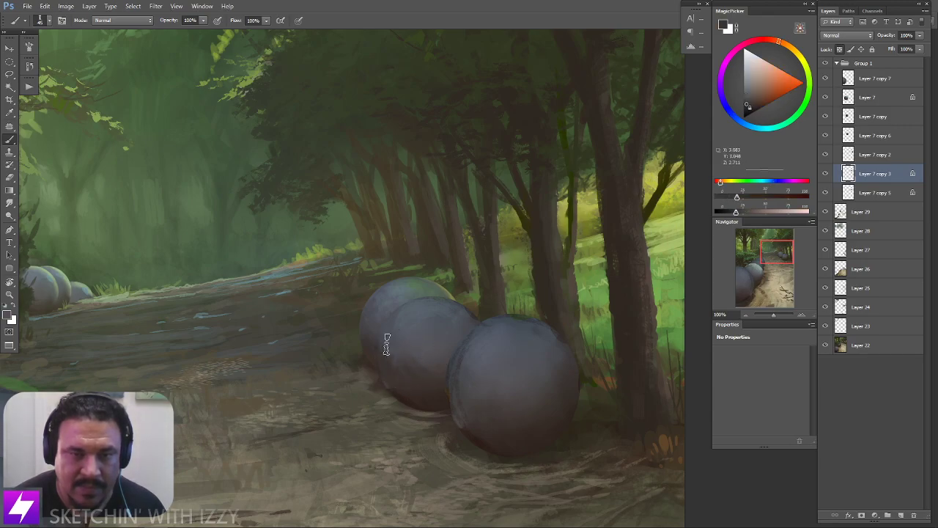
{"action": "left_click", "coordinate": [403, 365], "text": "alt"}
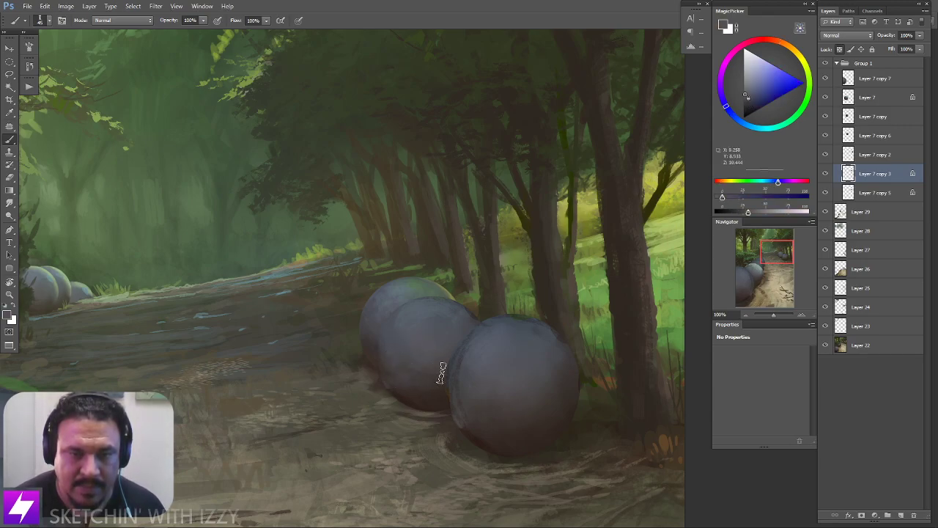
{"action": "left_click", "coordinate": [372, 356], "text": "alt"}
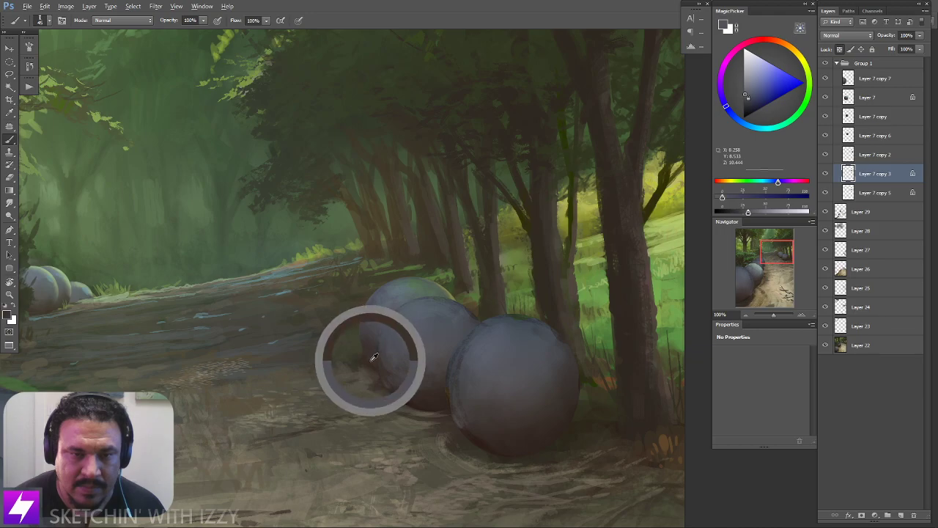
{"action": "left_click", "coordinate": [435, 397], "text": "alt"}
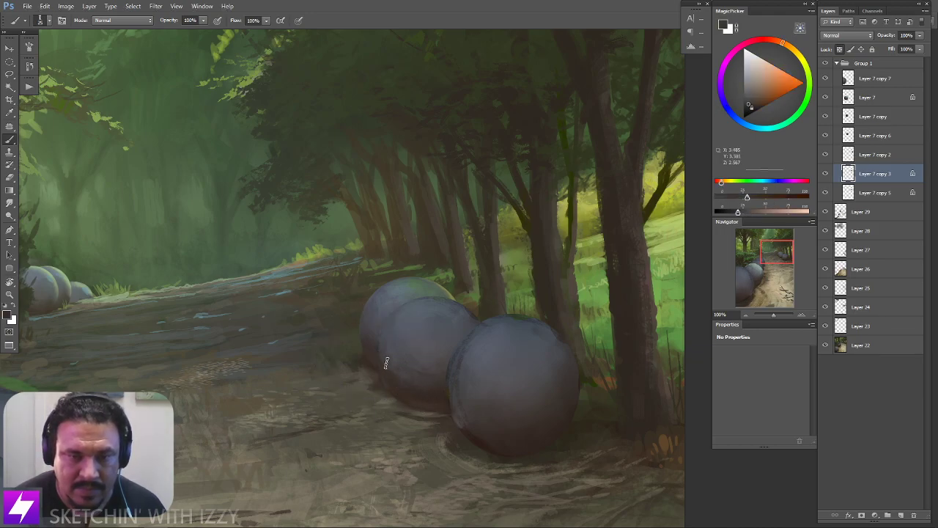
{"action": "key", "text": "r"}
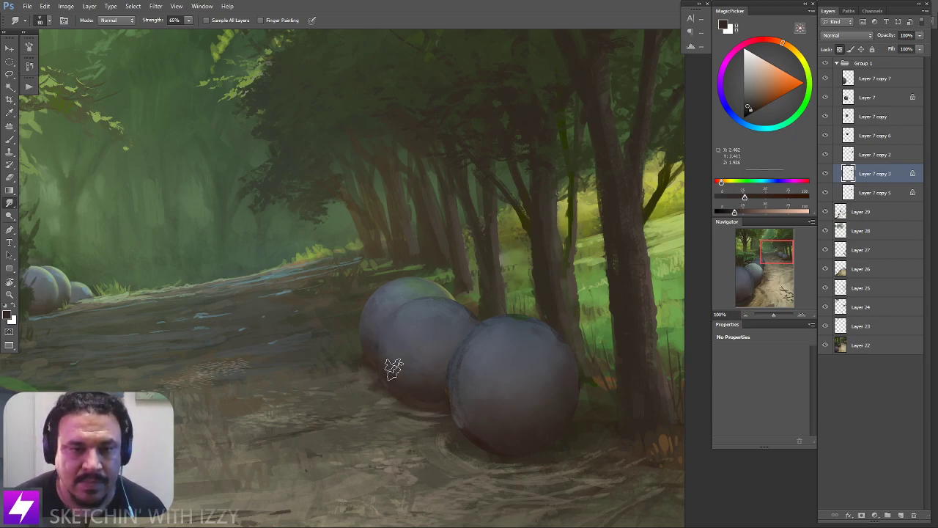
{"action": "key", "text": "b"}
{"action": "left_click", "coordinate": [428, 393], "text": "alt"}
{"action": "left_click", "coordinate": [434, 403], "text": "alt"}
Flip the whole canvas horizontally
{"action": "key", "text": "ctrl+minus"}
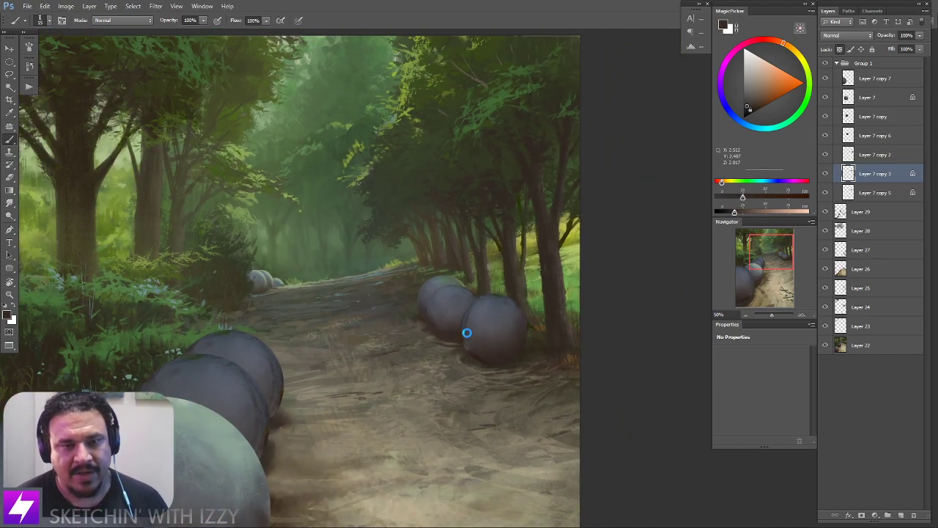
{"action": "key", "text": "ctrl+shift+h"}
{"action": "left_click_drag", "start_coordinate": [436, 365], "coordinate": [524, 330]}
{"action": "mouse_move", "coordinate": [407, 359]}
{"action": "left_mouse_down"}
{"action": "mouse_move", "coordinate": [467, 331]}
{"action": "mouse_move", "coordinate": [516, 331]}
{"action": "left_mouse_up"}
{"action": "left_click_drag", "start_coordinate": [442, 339], "coordinate": [484, 348]}
Darken the middle sphere's path-side edge and base with dark brown and smudge it into the blue-grey
{"action": "key", "text": "r"}
{"action": "mouse_move", "coordinate": [498, 348]}
{"action": "left_mouse_down"}
{"action": "mouse_move", "coordinate": [506, 344]}
{"action": "mouse_move", "coordinate": [494, 327]}
{"action": "left_mouse_up"}
{"action": "key", "text": "ctrl+plus"}
{"action": "key", "text": "ctrl+plus"}
{"action": "left_click_drag", "start_coordinate": [411, 375], "coordinate": [456, 333]}
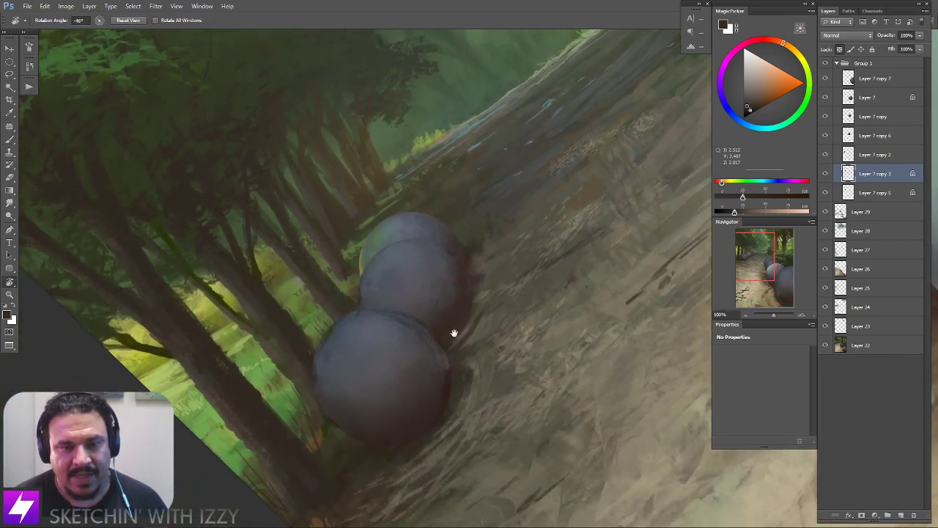
{"action": "scroll", "coordinate": [467, 299], "scroll_direction": "up", "scroll_amount": 1}
{"action": "key", "text": "b"}
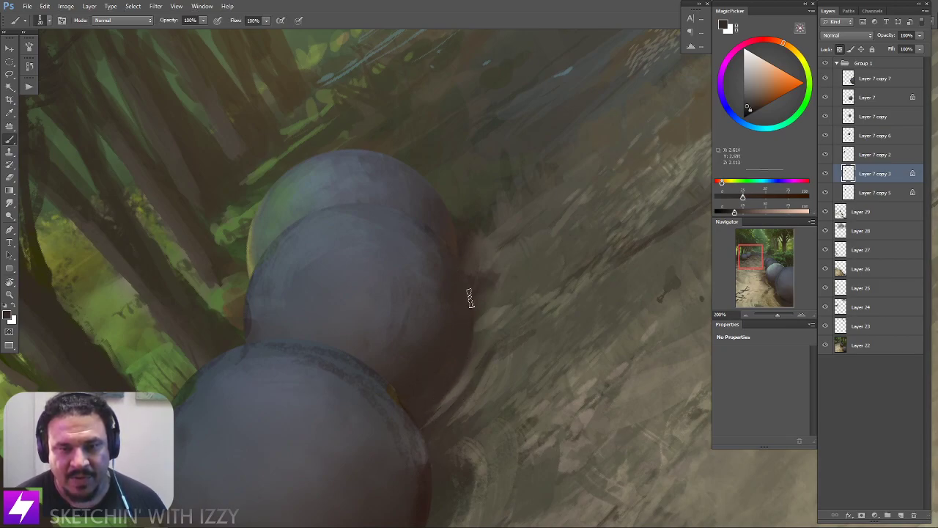
{"action": "key", "text": "Escape"}
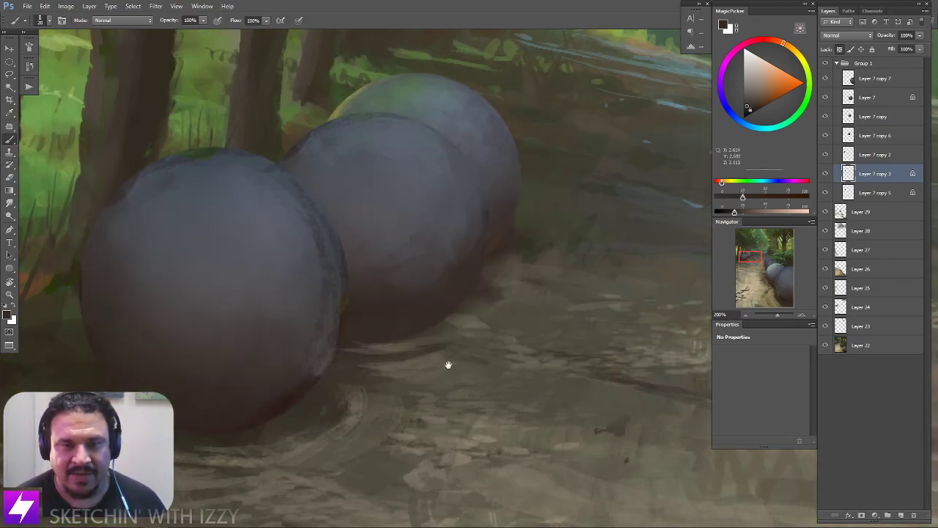
{"action": "left_click_drag", "start_coordinate": [415, 338], "coordinate": [440, 359]}
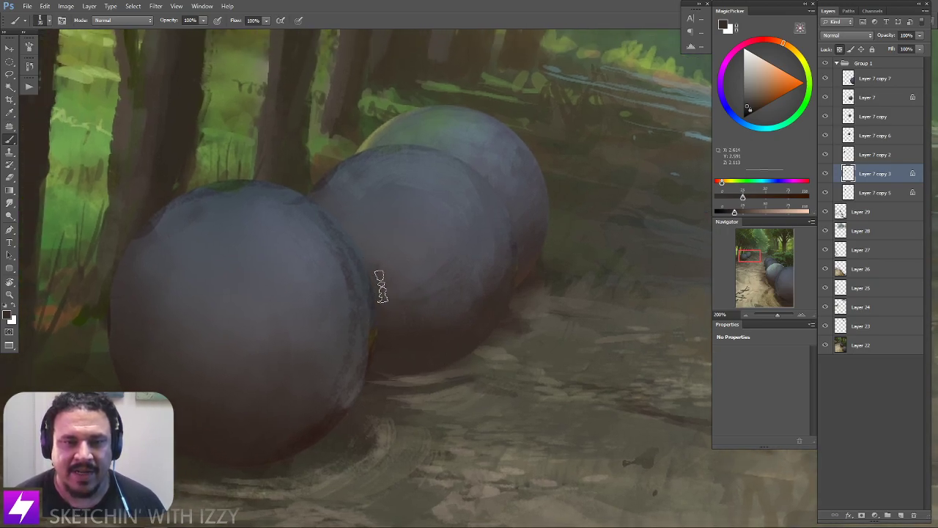
{"action": "key", "text": "r"}
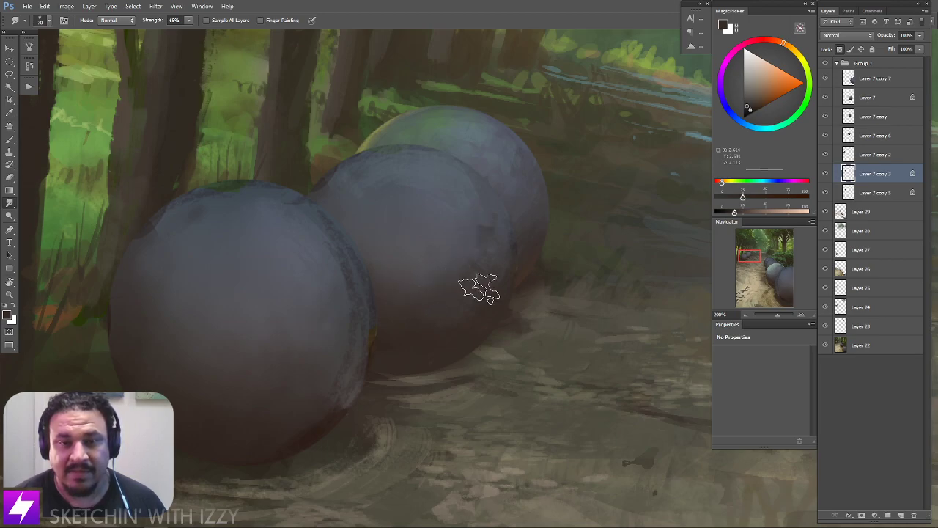
{"action": "mouse_move", "coordinate": [489, 279]}
{"action": "left_mouse_down"}
{"action": "mouse_move", "coordinate": [499, 226]}
{"action": "mouse_move", "coordinate": [503, 272]}
{"action": "mouse_move", "coordinate": [507, 222]}
{"action": "mouse_move", "coordinate": [528, 285]}
{"action": "left_mouse_up"}
Even out the middle sphere's gradient from brown base to blue-grey upper side with colors sampled from it, smudging the strokes
{"action": "key", "text": "b"}
{"action": "left_click", "coordinate": [511, 277], "text": "alt"}
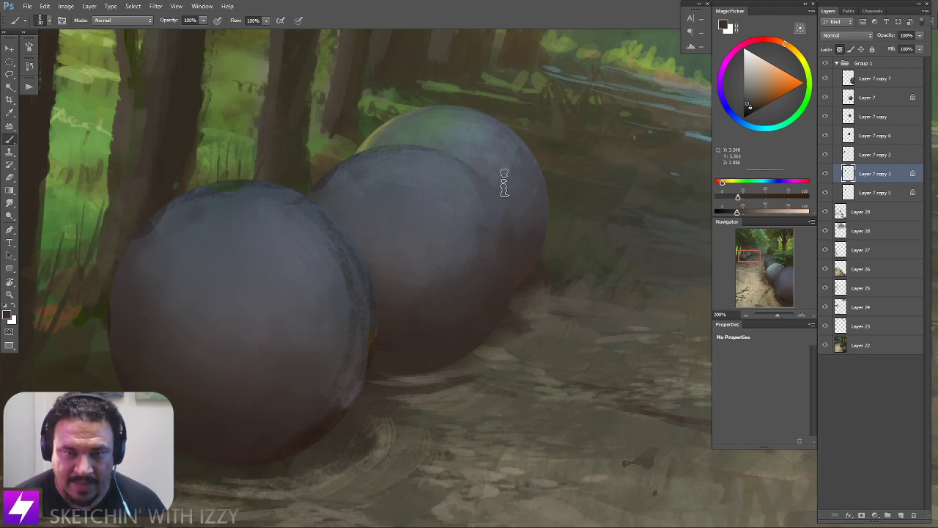
{"action": "left_click", "coordinate": [491, 247], "text": "alt"}
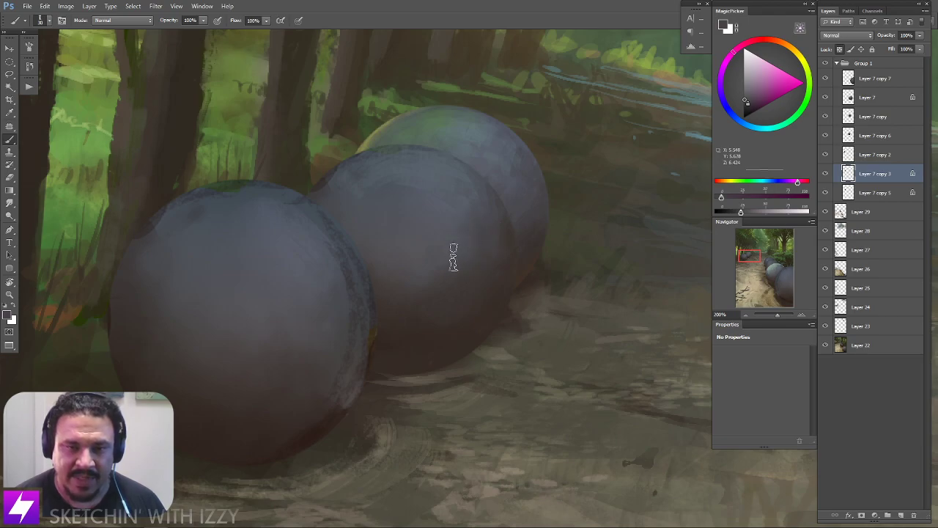
{"action": "left_click", "coordinate": [413, 334], "text": "alt"}
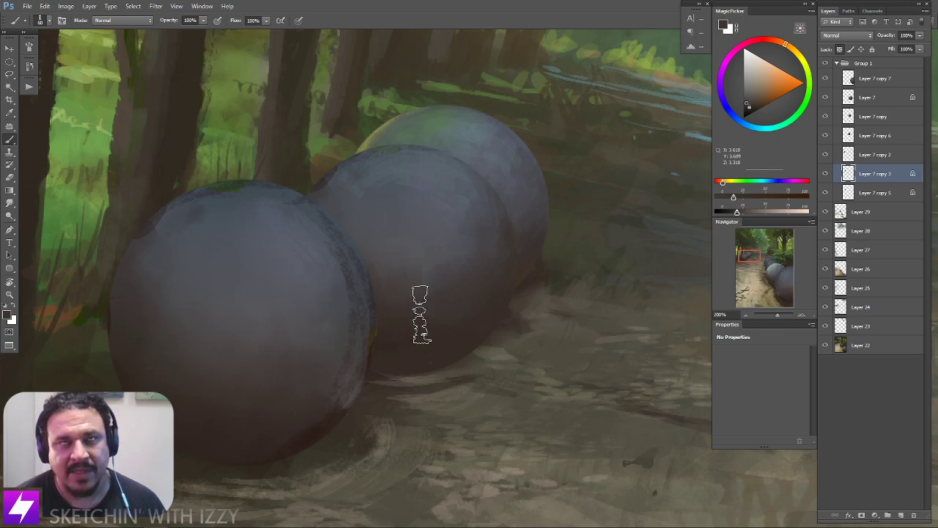
{"action": "left_click", "coordinate": [409, 320], "text": "alt"}
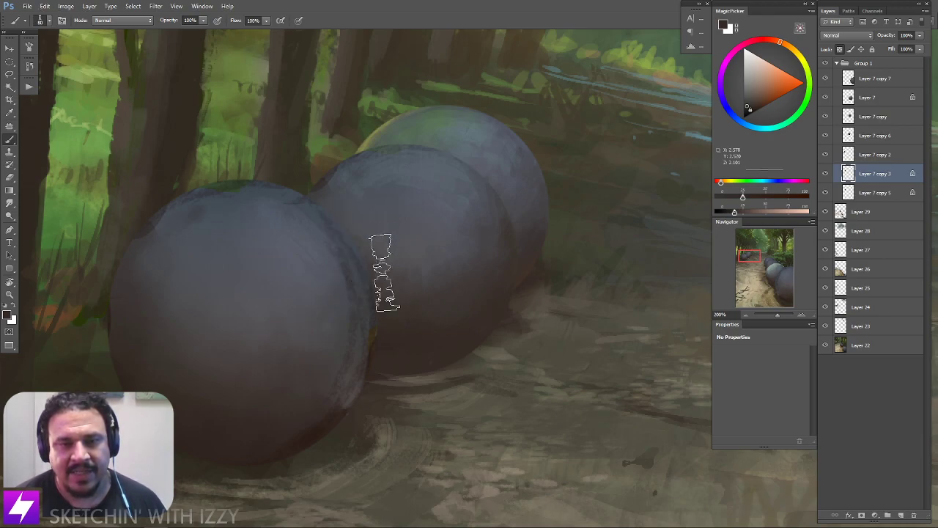
{"action": "left_click", "coordinate": [425, 245], "text": "alt"}
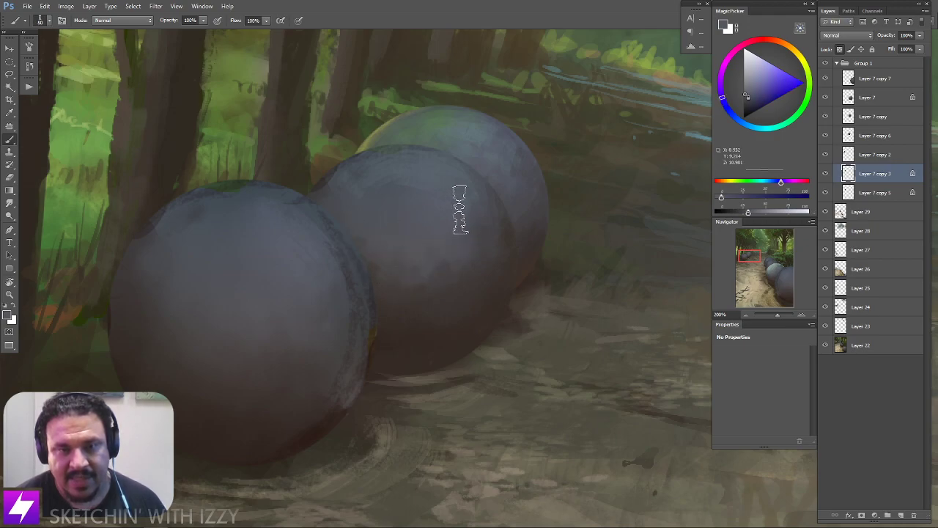
{"action": "key", "text": "r"}
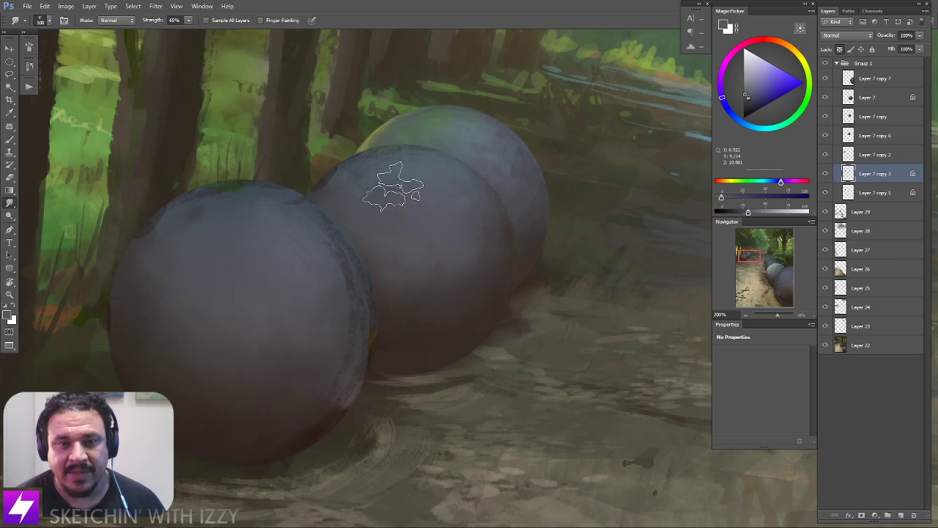
Tint the forest-side edge of the middle sphere with grey-green sampled from the rearmost sphere
{"action": "key", "text": "ctrl+minus"}
{"action": "key", "text": "r"}
{"action": "left_click_drag", "start_coordinate": [507, 277], "coordinate": [496, 246]}
{"action": "key", "text": "ctrl+plus"}
{"action": "left_click_drag", "start_coordinate": [359, 273], "coordinate": [391, 264]}
{"action": "key", "text": "b"}
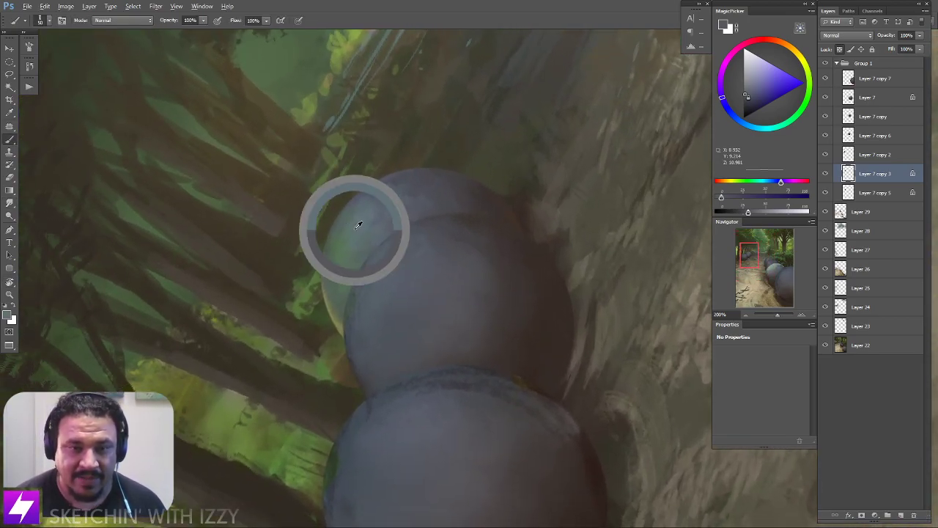
{"action": "left_click", "coordinate": [358, 225], "text": "alt"}
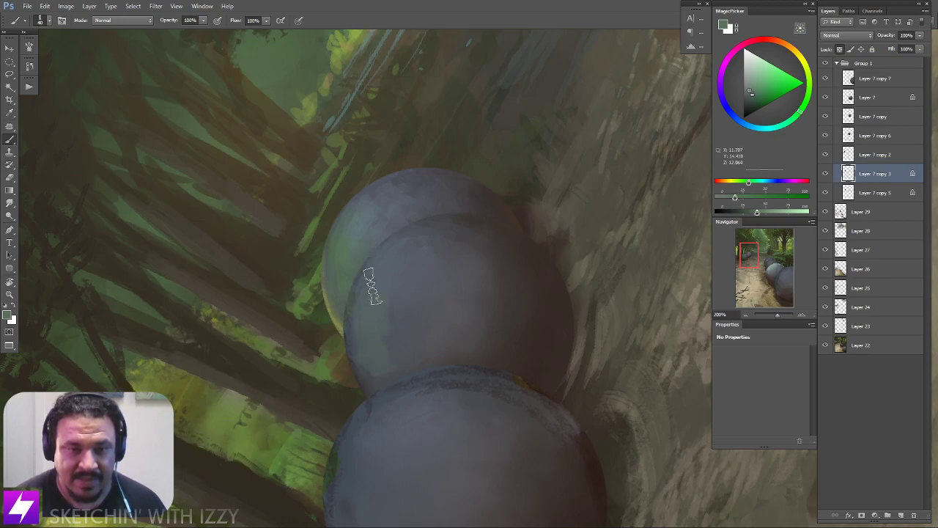
Paint a sky highlight on the middle sphere's upper side with light teal-blue sampled from the rearmost sphere and smudge it smooth
{"action": "left_click", "coordinate": [363, 218], "text": "alt"}
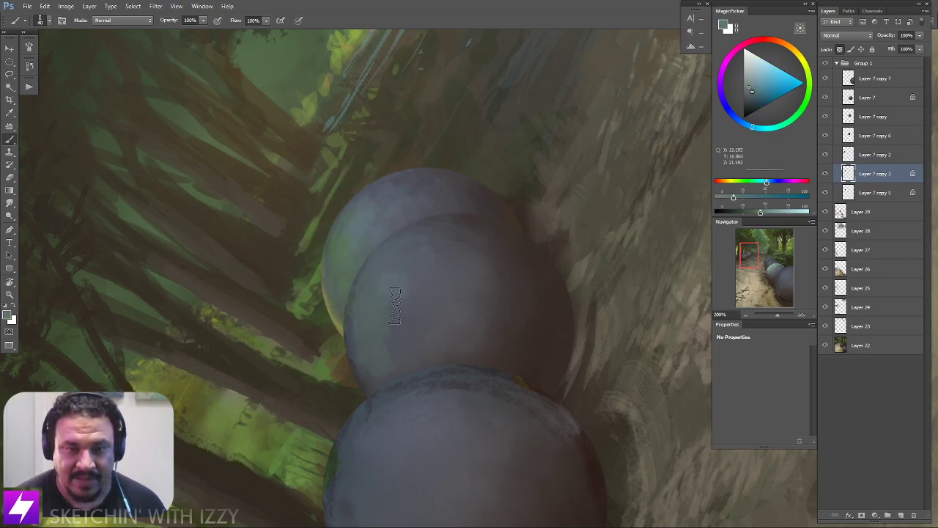
{"action": "left_click_drag", "start_coordinate": [415, 286], "coordinate": [412, 262]}
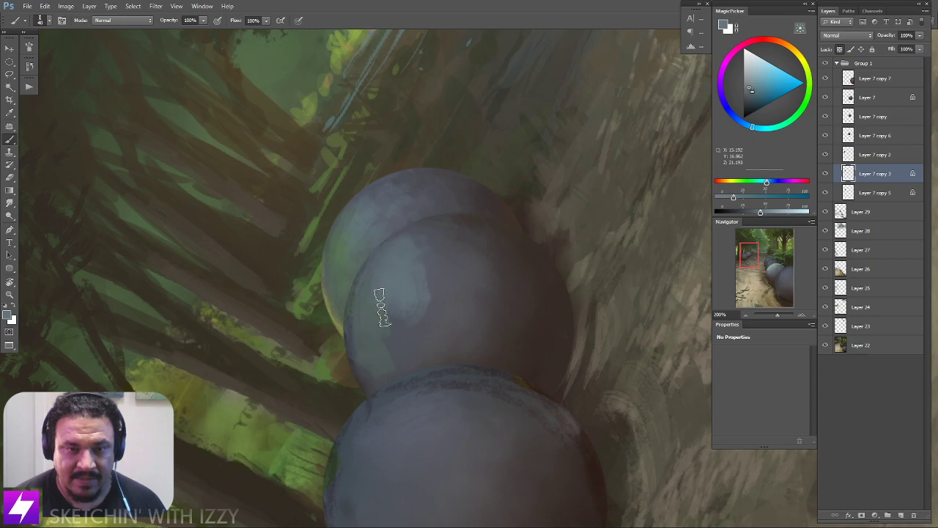
{"action": "left_click_drag", "start_coordinate": [454, 263], "coordinate": [434, 335]}
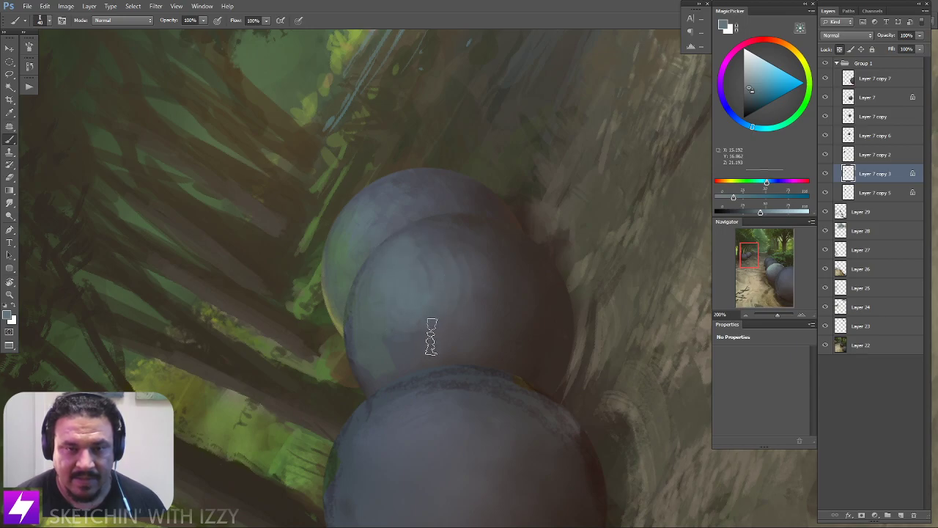
{"action": "key", "text": "r"}
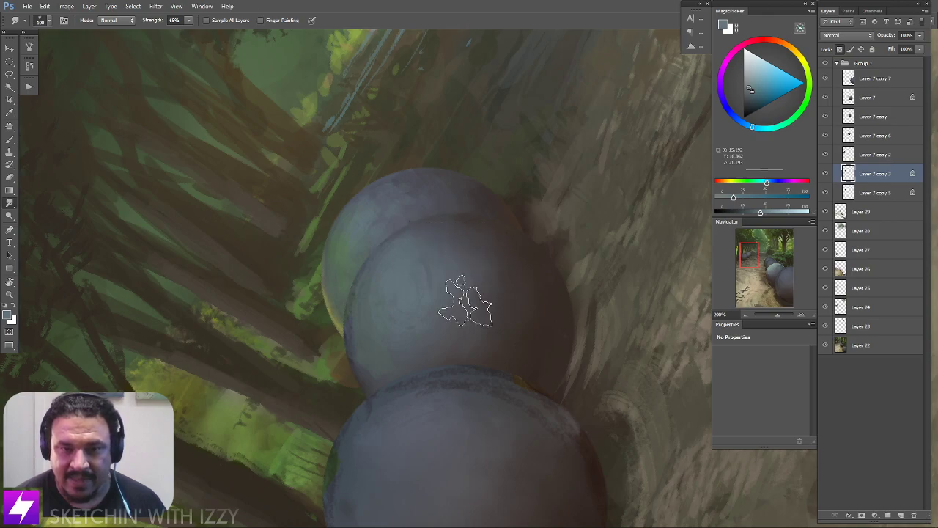
Select the rearmost sphere's layer, Layer 7 copy 5
{"action": "scroll", "coordinate": [469, 364], "scroll_direction": "down", "scroll_amount": 3}
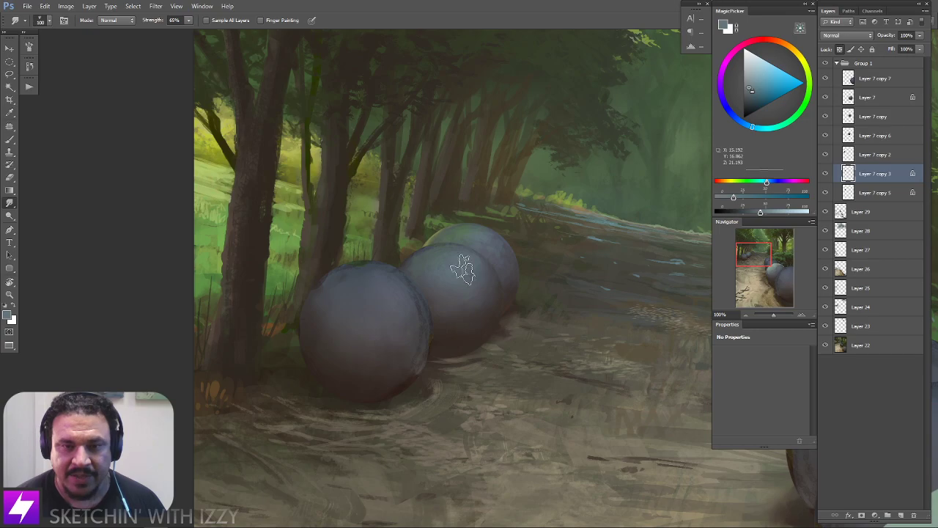
{"action": "left_click", "coordinate": [878, 191]}
{"action": "scroll", "coordinate": [565, 254], "scroll_direction": "up", "scroll_amount": 3}
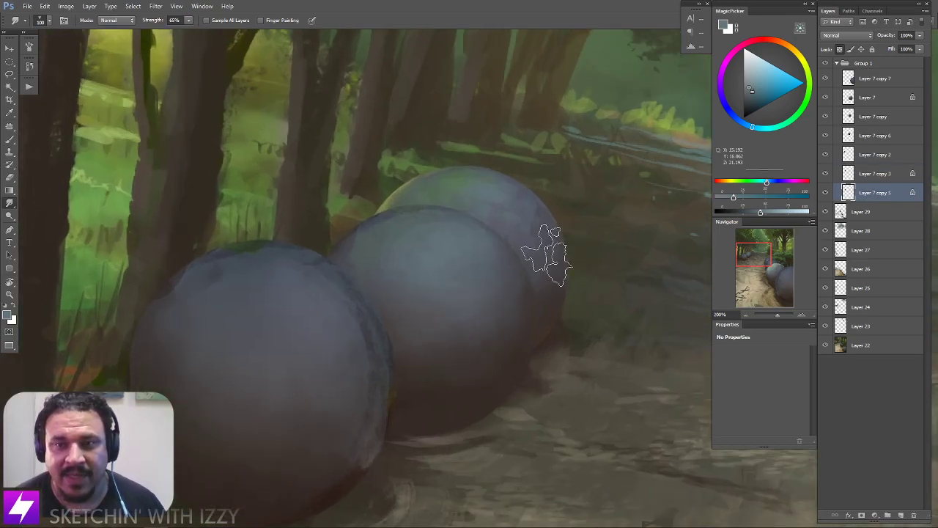
Smudge the shading along the path-side edge of the rearmost sphere smooth on Layer 7 copy 5
{"action": "key", "text": "b"}
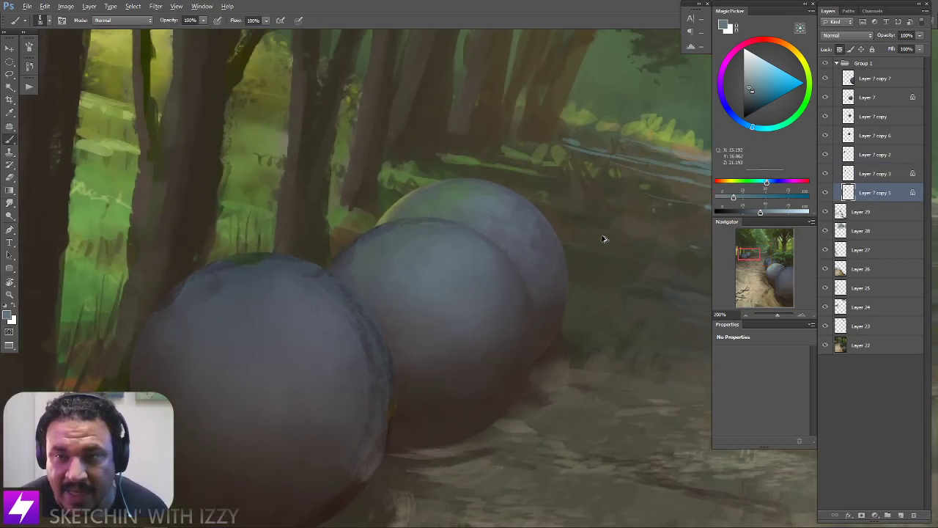
{"action": "key", "text": "alt+]"}
{"action": "key", "text": "r"}
{"action": "left_click", "coordinate": [868, 193]}
{"action": "key", "text": "bracketleft"}
{"action": "key", "text": "bracketleft"}
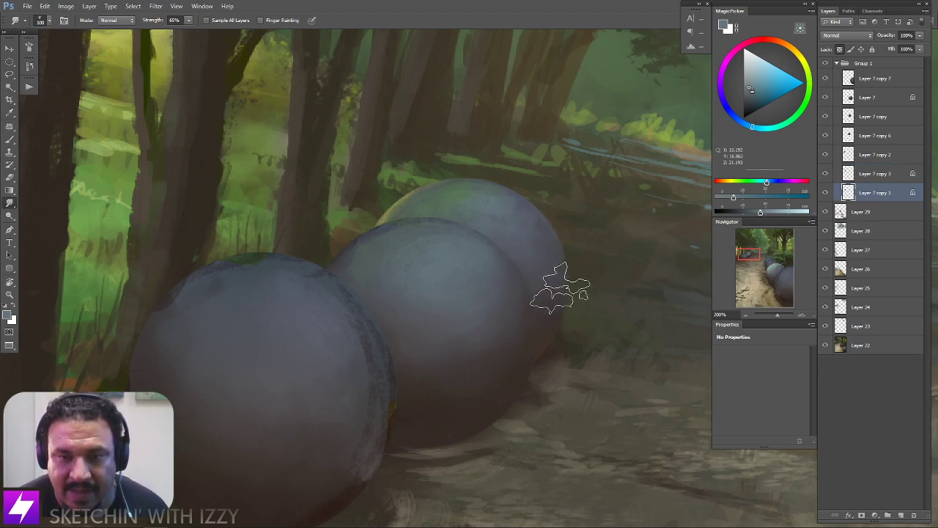
{"action": "left_click_drag", "start_coordinate": [593, 324], "coordinate": [568, 333]}
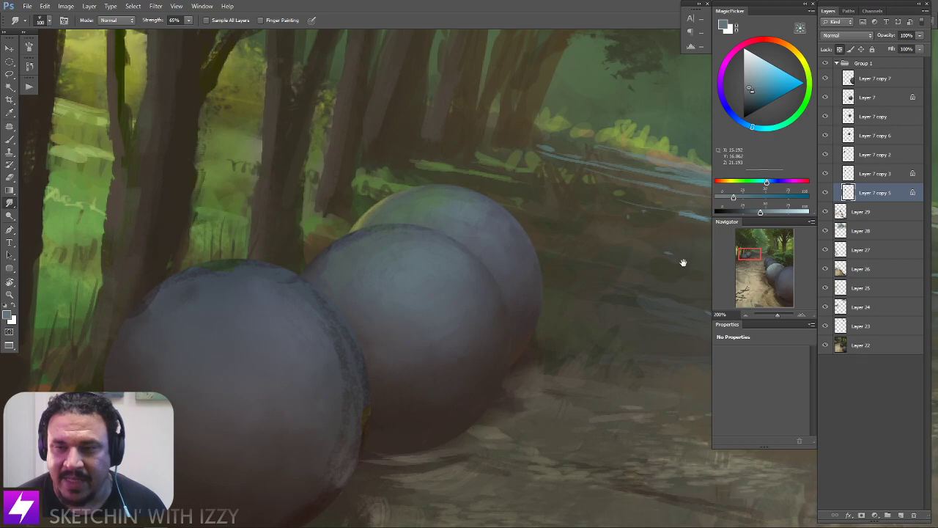
{"action": "mouse_move", "coordinate": [447, 322]}
{"action": "left_mouse_down"}
{"action": "mouse_move", "coordinate": [471, 345]}
{"action": "mouse_move", "coordinate": [493, 337]}
{"action": "left_mouse_up"}
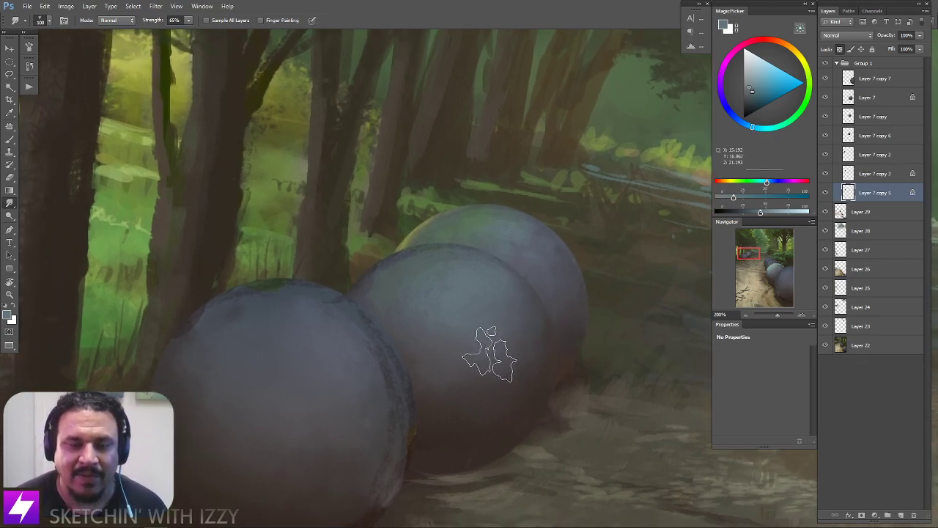
Paint green reflected light on the middle sphere's forest-side upper edge on Layer 7 copy 3, sampling grey-green from the rearmost sphere, and smudge it
{"action": "key", "text": "b"}
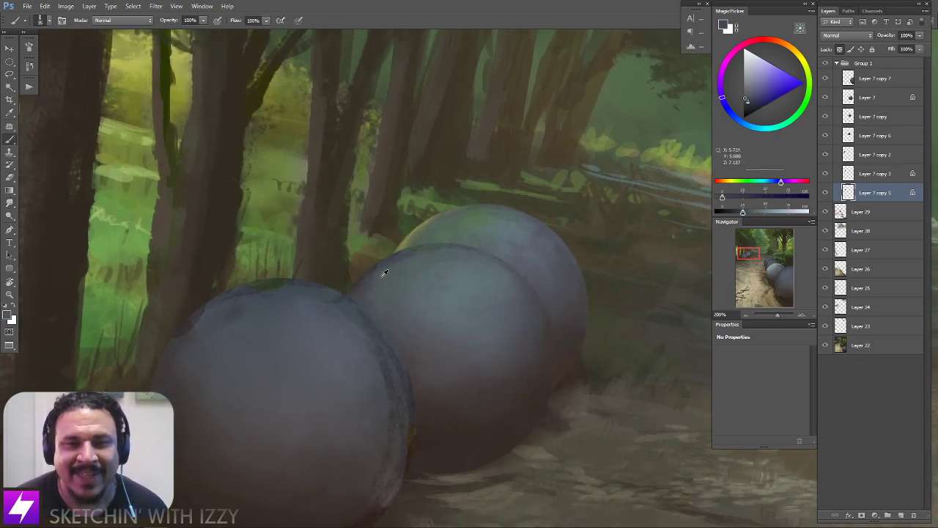
{"action": "left_click", "coordinate": [458, 226], "text": "alt"}
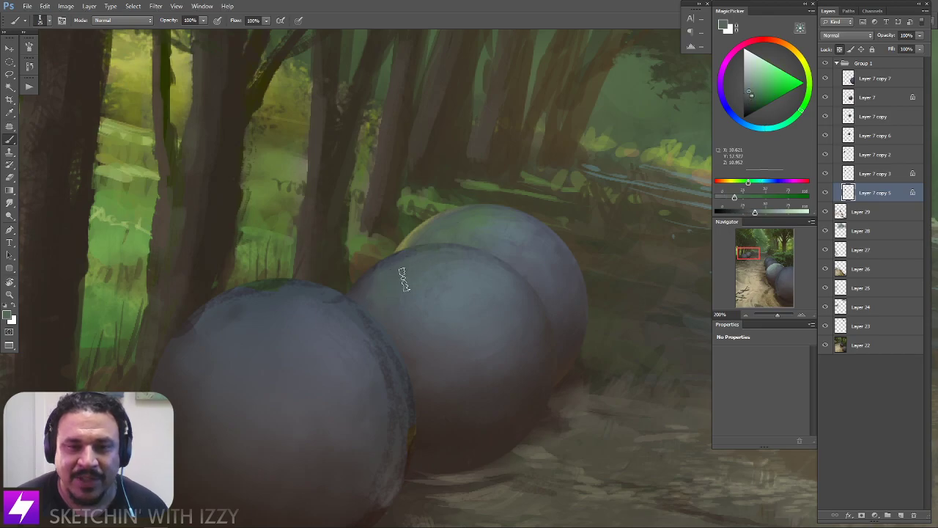
{"action": "left_click", "coordinate": [464, 216], "text": "alt"}
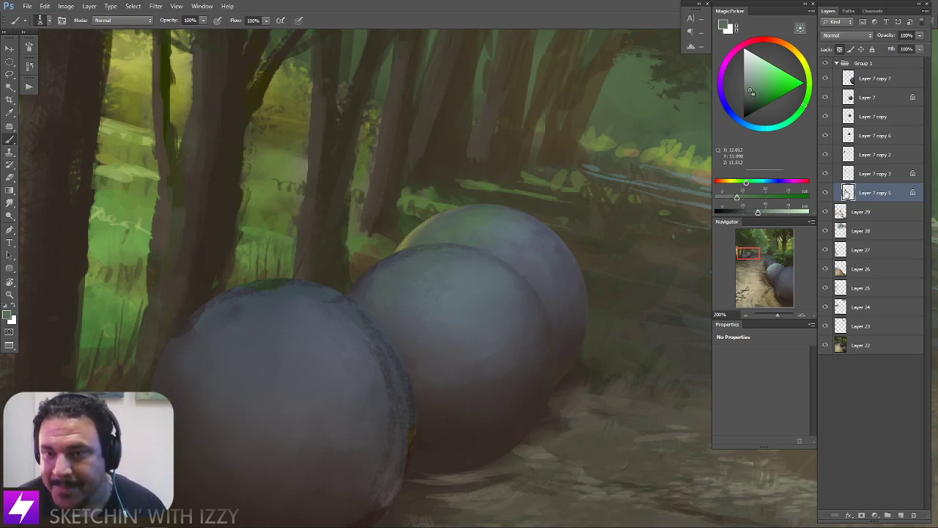
{"action": "key", "text": "alt+bracketright"}
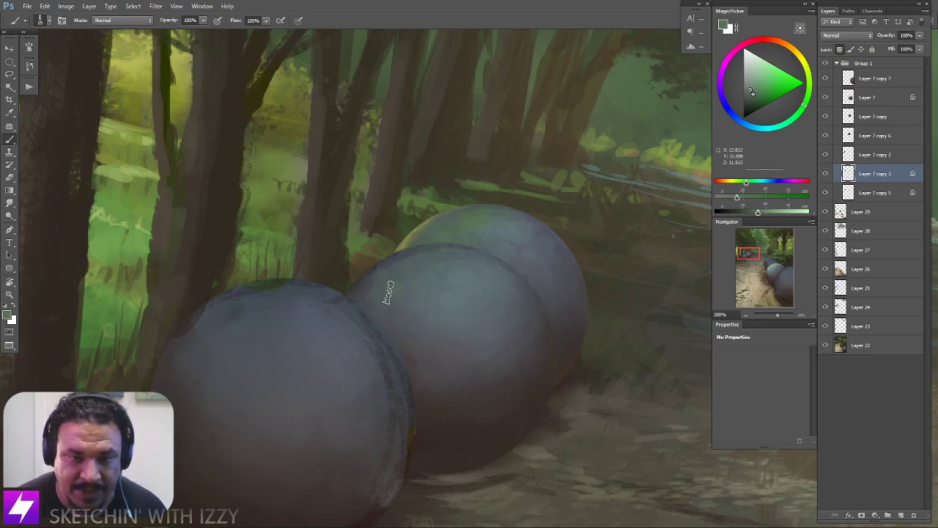
{"action": "key", "text": "alt+bracketleft"}
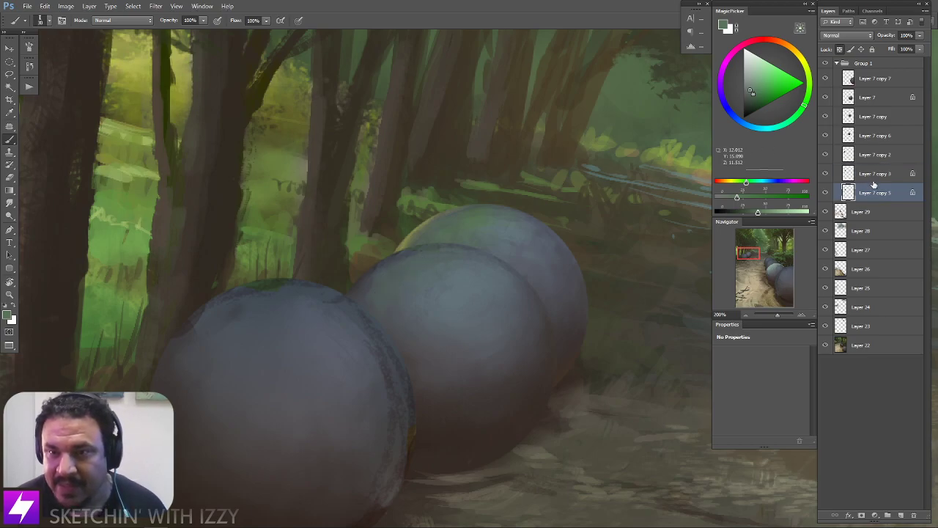
{"action": "left_click", "coordinate": [870, 175]}
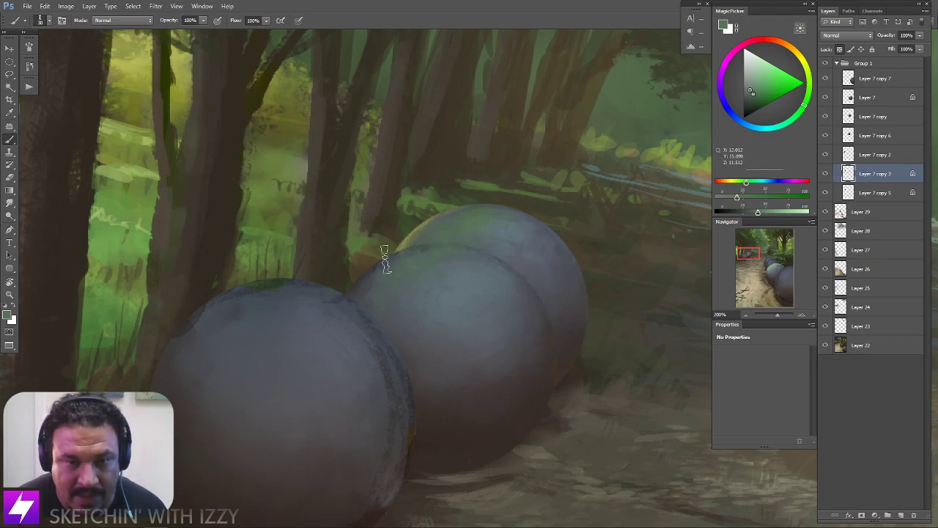
{"action": "key", "text": "r"}
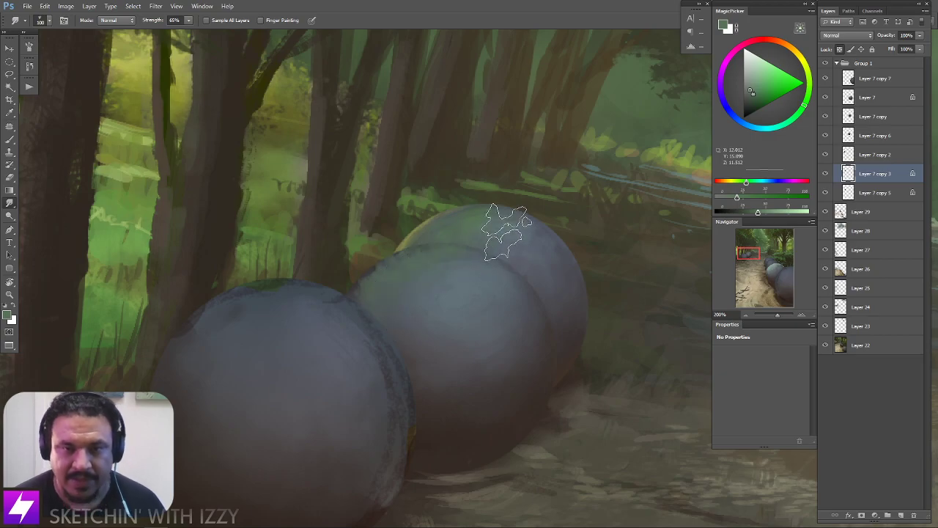
Paint a thin rim light along the middle sphere's forest-side edge with yellow-green sampled from the rearmost sphere's rim
{"action": "key", "text": "ctrl+minus"}
{"action": "left_click_drag", "start_coordinate": [474, 219], "coordinate": [466, 195]}
{"action": "key", "text": "r"}
{"action": "mouse_move", "coordinate": [571, 282]}
{"action": "left_mouse_down"}
{"action": "mouse_move", "coordinate": [562, 305]}
{"action": "mouse_move", "coordinate": [570, 277]}
{"action": "left_mouse_up"}
{"action": "key", "text": "ctrl+plus"}
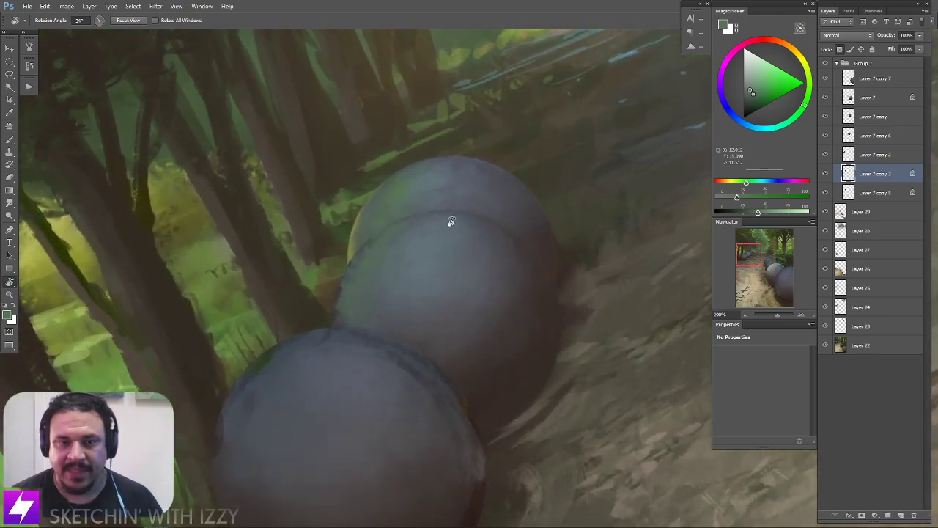
{"action": "key", "text": "b"}
{"action": "left_click", "coordinate": [352, 249], "text": "alt"}
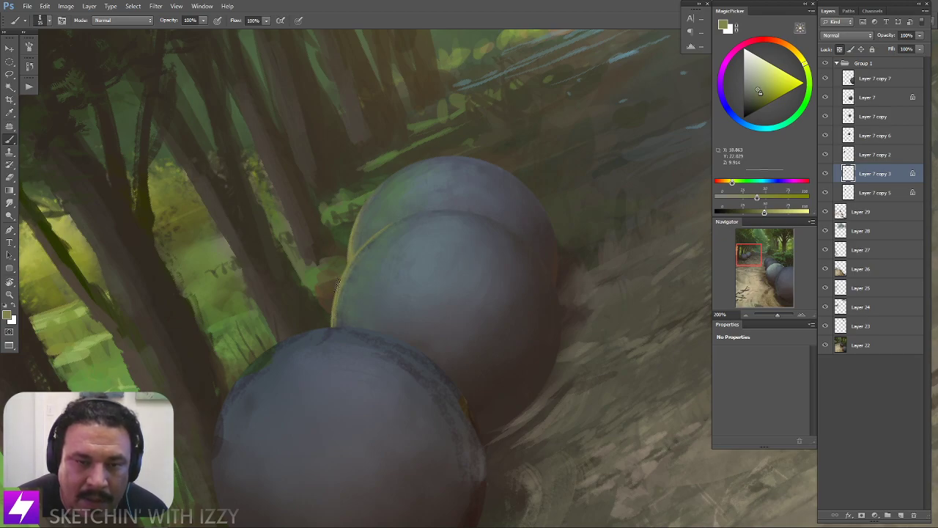
Check the middle sphere's rim light in a mirrored view and refine its yellow-green line with a smaller brush
{"action": "scroll", "coordinate": [411, 222], "scroll_direction": "down", "scroll_amount": 4}
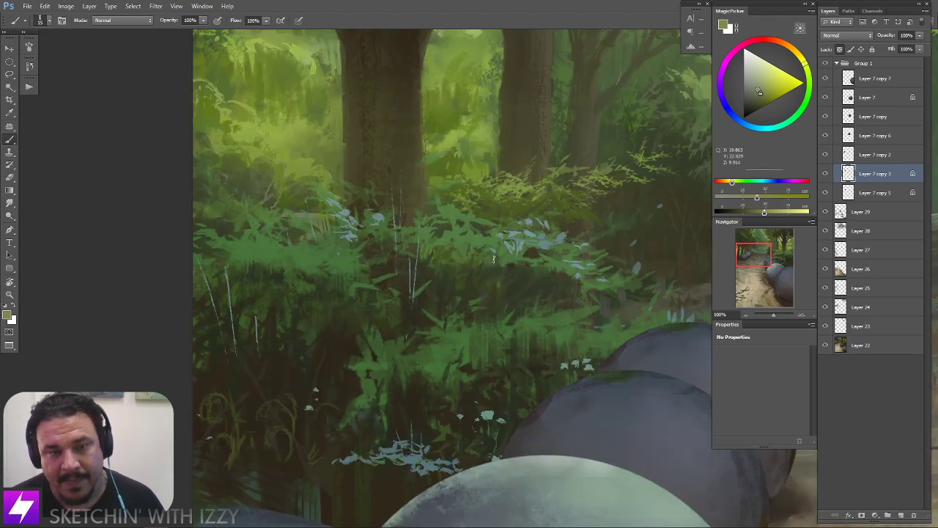
{"action": "left_click_drag", "start_coordinate": [597, 315], "coordinate": [471, 283]}
{"action": "left_click_drag", "start_coordinate": [615, 283], "coordinate": [323, 252]}
{"action": "left_click_drag", "start_coordinate": [631, 194], "coordinate": [467, 226]}
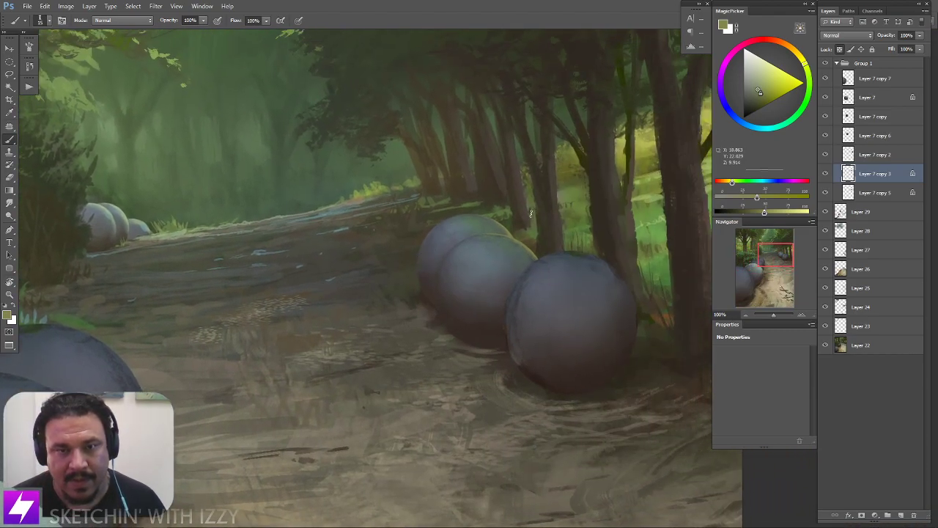
{"action": "scroll", "coordinate": [561, 255], "scroll_direction": "up", "scroll_amount": 1}
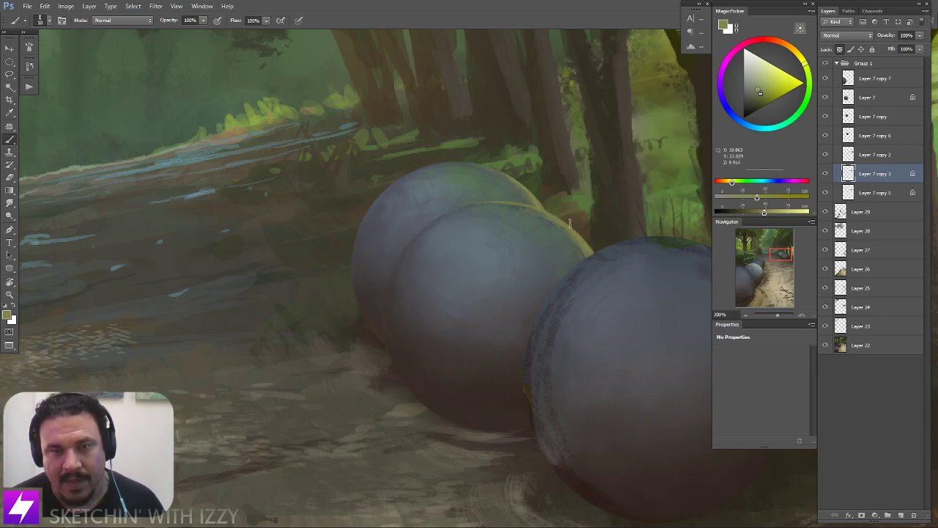
{"action": "mouse_move", "coordinate": [557, 224]}
{"action": "left_mouse_down"}
{"action": "mouse_move", "coordinate": [592, 284]}
{"action": "mouse_move", "coordinate": [607, 245]}
{"action": "mouse_move", "coordinate": [496, 164]}
{"action": "mouse_move", "coordinate": [471, 184]}
{"action": "left_mouse_up"}
Soften the inner side of the middle sphere's rim light with grey-green sampled from the rearmost sphere
{"action": "key", "text": "r"}
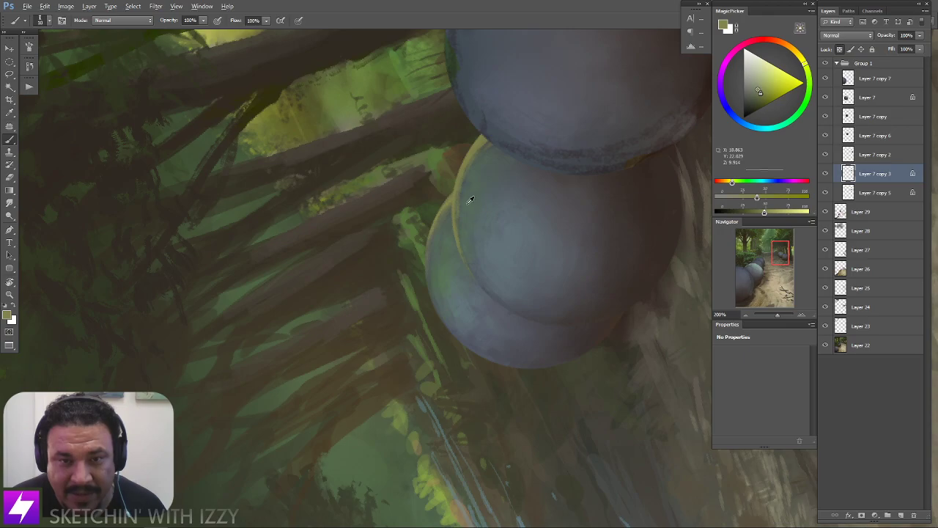
{"action": "left_click", "coordinate": [447, 269], "text": "alt"}
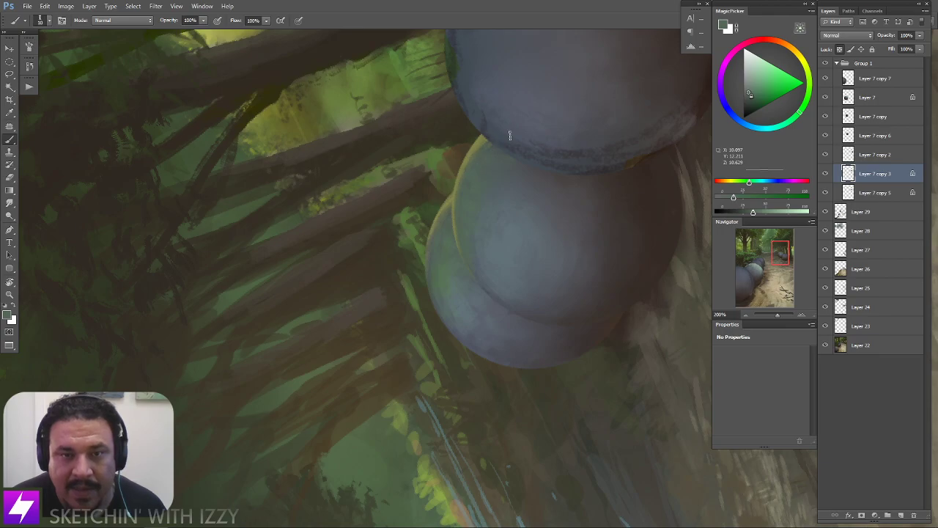
{"action": "key", "text": "ctrl+minus"}
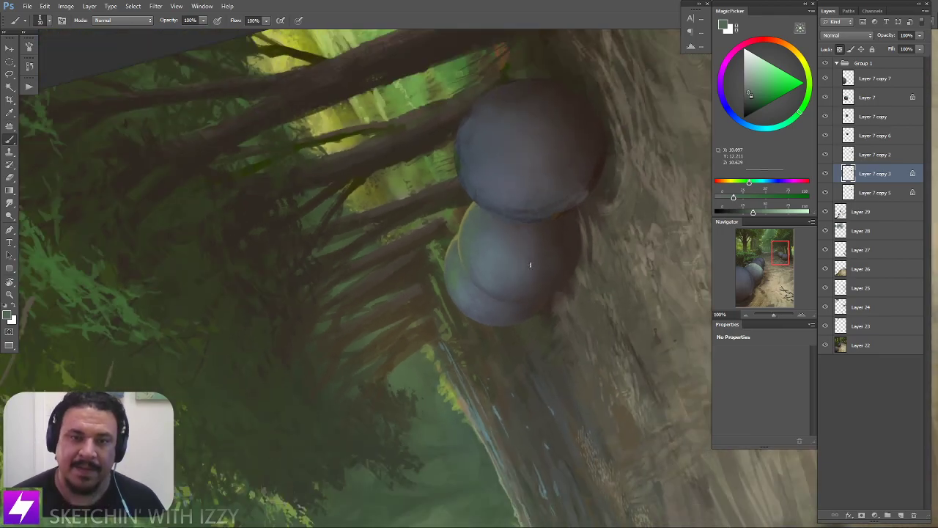
{"action": "key", "text": "Escape"}
{"action": "mouse_move", "coordinate": [513, 305]}
{"action": "left_mouse_down"}
{"action": "mouse_move", "coordinate": [511, 347]}
{"action": "mouse_move", "coordinate": [530, 298]}
{"action": "mouse_move", "coordinate": [520, 319]}
{"action": "left_mouse_up"}
Darken the middle sphere's lower path-side edge with dark brown sampled beside its base
{"action": "left_click", "coordinate": [453, 277], "text": "alt"}
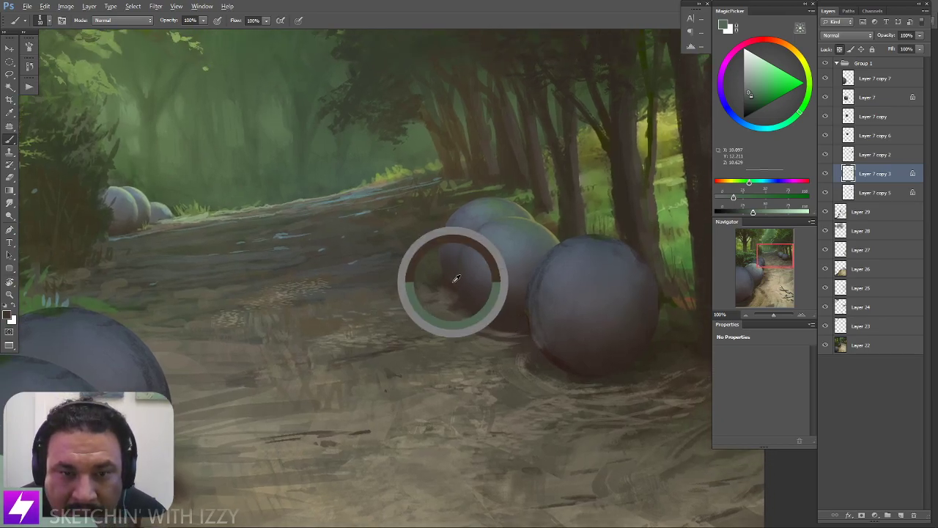
{"action": "left_click", "coordinate": [455, 280], "text": "alt"}
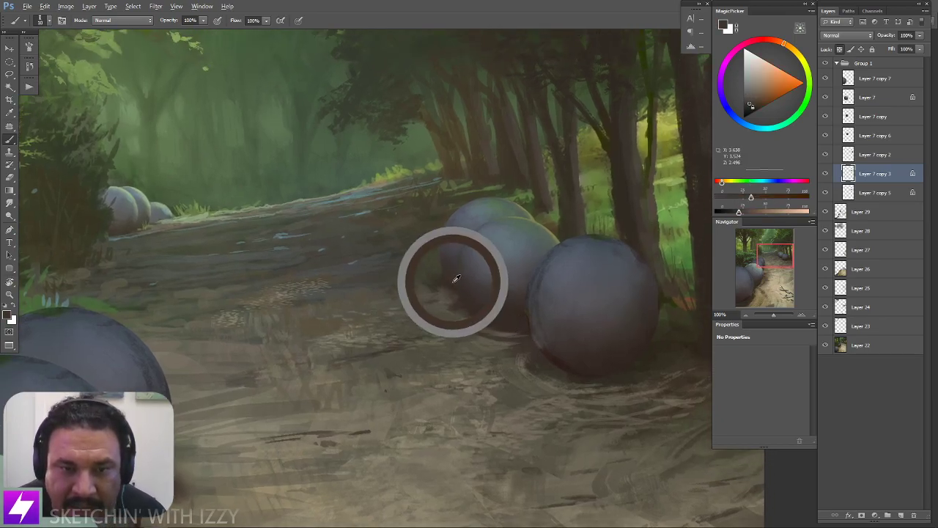
{"action": "key", "text": "r"}
{"action": "key", "text": "ctrl+minus"}
{"action": "left_click_drag", "start_coordinate": [435, 293], "coordinate": [426, 277]}
{"action": "mouse_move", "coordinate": [432, 208]}
{"action": "left_mouse_down"}
{"action": "mouse_move", "coordinate": [466, 173]}
{"action": "mouse_move", "coordinate": [509, 192]}
{"action": "left_mouse_up"}
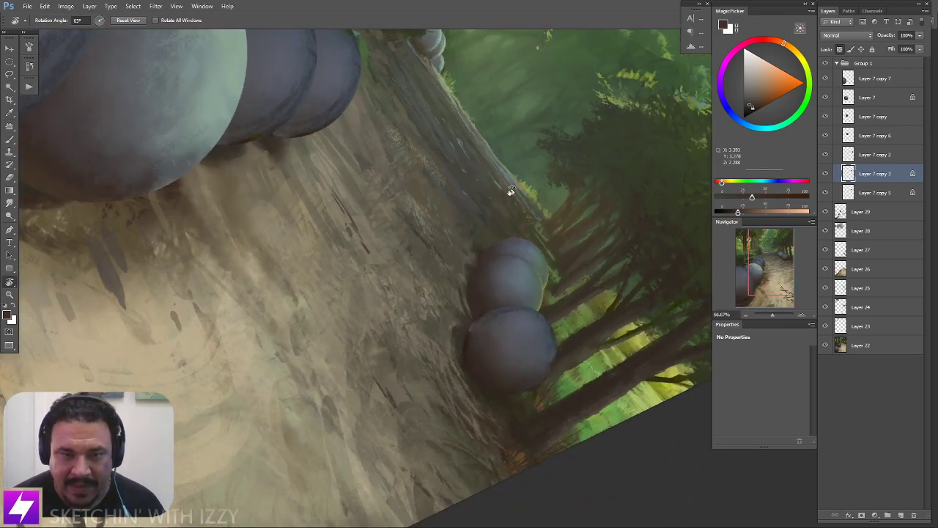
{"action": "key", "text": "ctrl+plus"}
{"action": "key", "text": "b"}
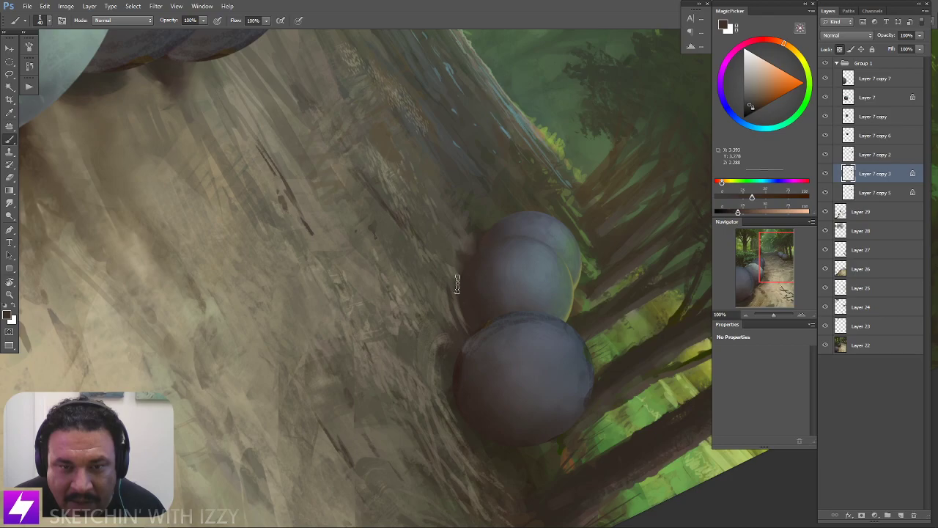
{"action": "key", "text": "Escape"}
{"action": "key", "text": "ctrl+minus"}
{"action": "left_click_drag", "start_coordinate": [421, 381], "coordinate": [427, 378]}
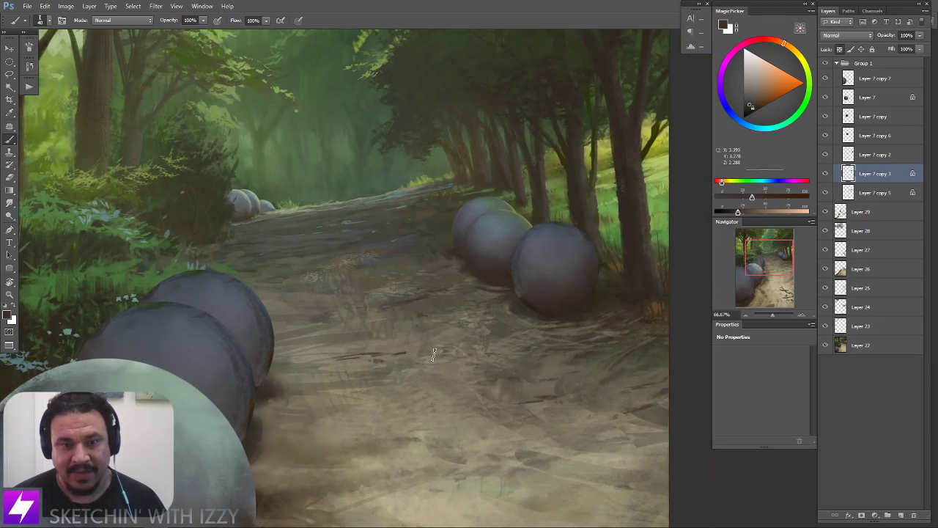
Paint warm brown bounce light along the middle sphere's base with color sampled from the foreground spheres' contact shadow
{"action": "left_click_drag", "start_coordinate": [273, 484], "coordinate": [297, 399]}
{"action": "left_click", "coordinate": [268, 437], "text": "alt"}
{"action": "left_click_drag", "start_coordinate": [569, 223], "coordinate": [473, 281]}
{"action": "key", "text": "ctrl+plus"}
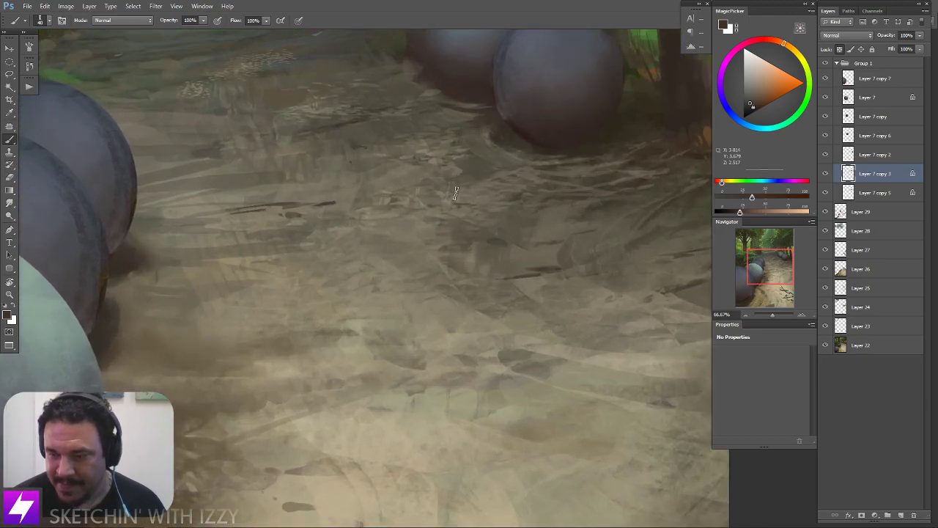
{"action": "left_click_drag", "start_coordinate": [492, 185], "coordinate": [477, 247]}
{"action": "left_click_drag", "start_coordinate": [515, 222], "coordinate": [505, 269]}
{"action": "left_click_drag", "start_coordinate": [490, 203], "coordinate": [529, 287]}
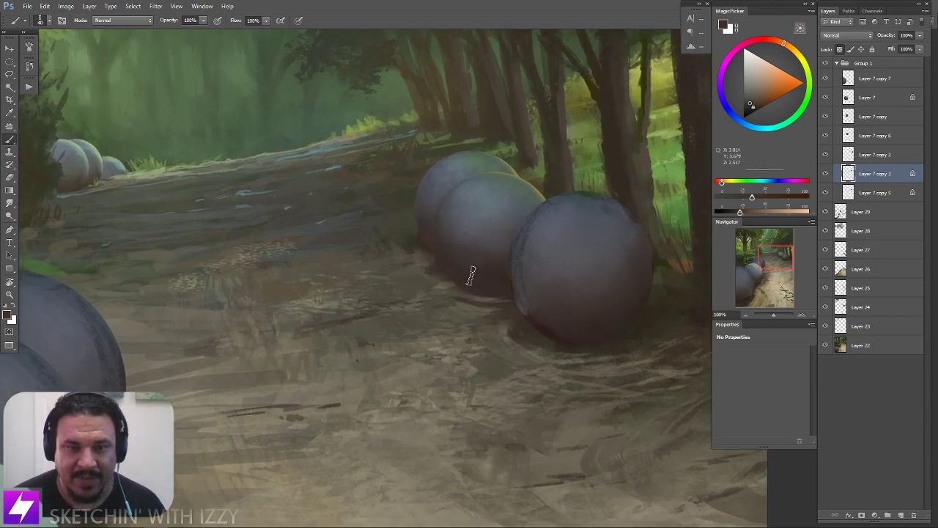
{"action": "scroll", "coordinate": [469, 273], "scroll_direction": "up", "scroll_amount": 1}
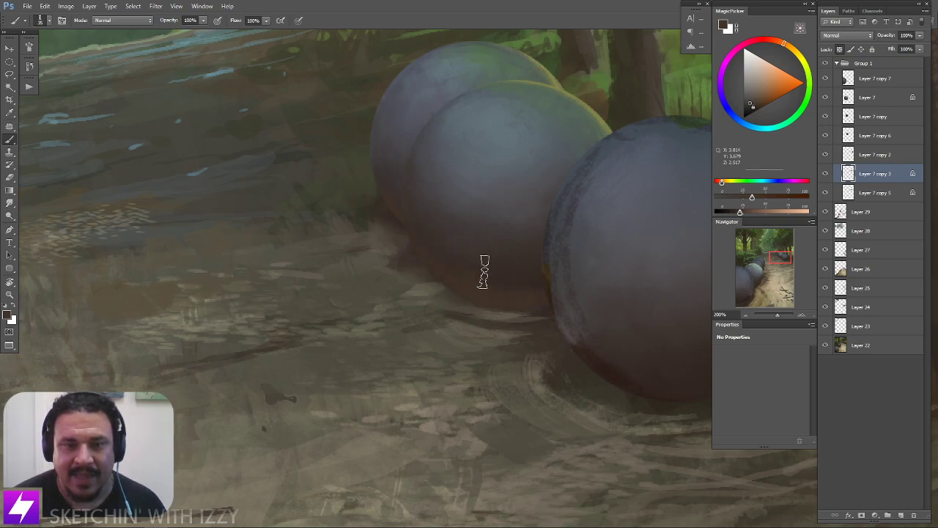
Deepen the shadow band above the middle sphere's base with a darker brown sampled from its shaded side
{"action": "left_click", "coordinate": [524, 271], "text": "alt"}
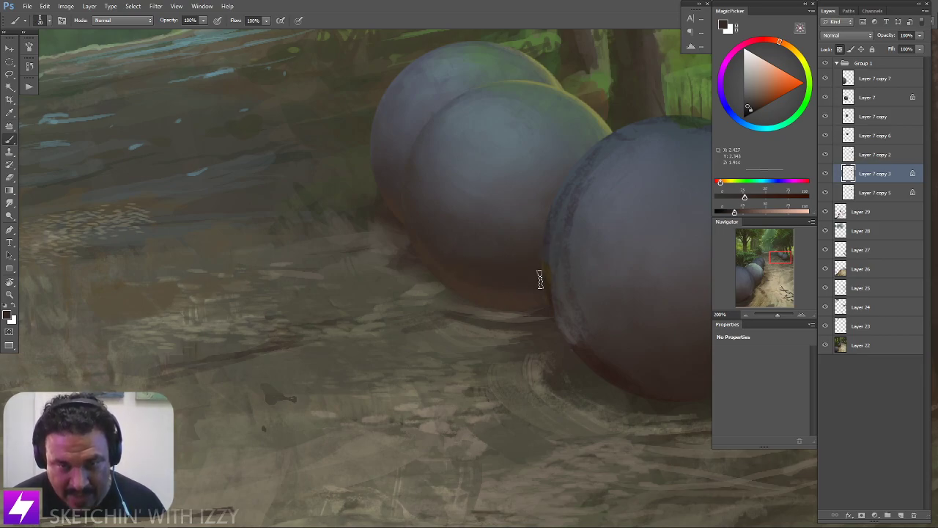
{"action": "key", "text": "ctrl+minus"}
{"action": "left_click_drag", "start_coordinate": [492, 311], "coordinate": [513, 336]}
{"action": "left_click_drag", "start_coordinate": [486, 277], "coordinate": [508, 259]}
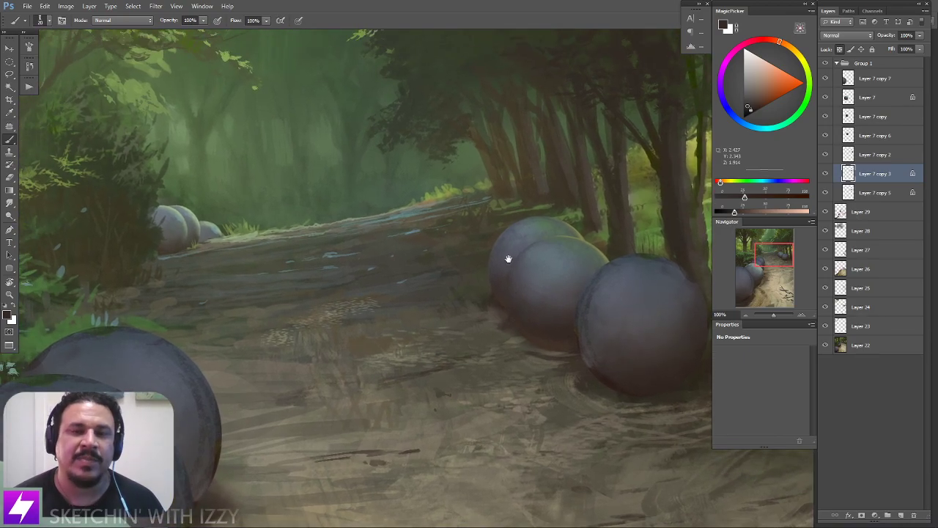
{"action": "key", "text": "ctrl+plus"}
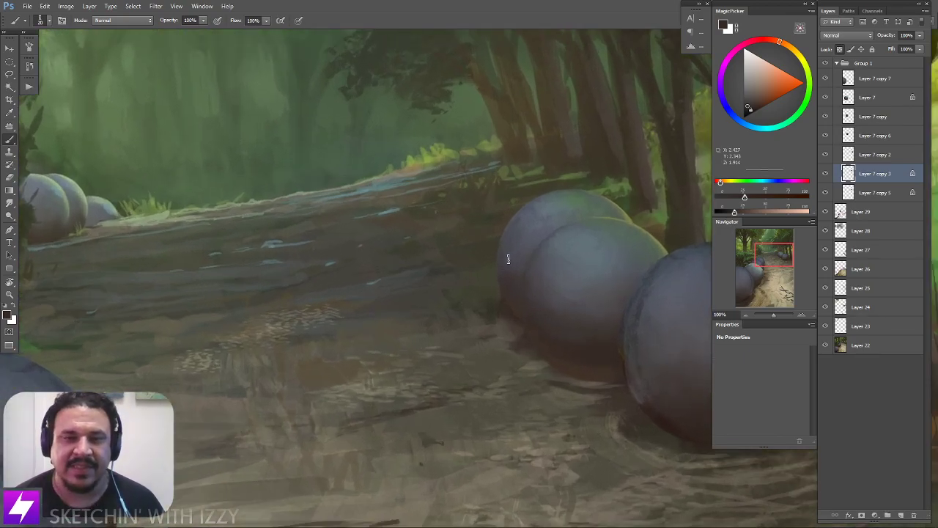
{"action": "key", "text": "ctrl+minus"}
{"action": "key", "text": "ctrl+minus"}
{"action": "left_click_drag", "start_coordinate": [446, 300], "coordinate": [409, 270]}
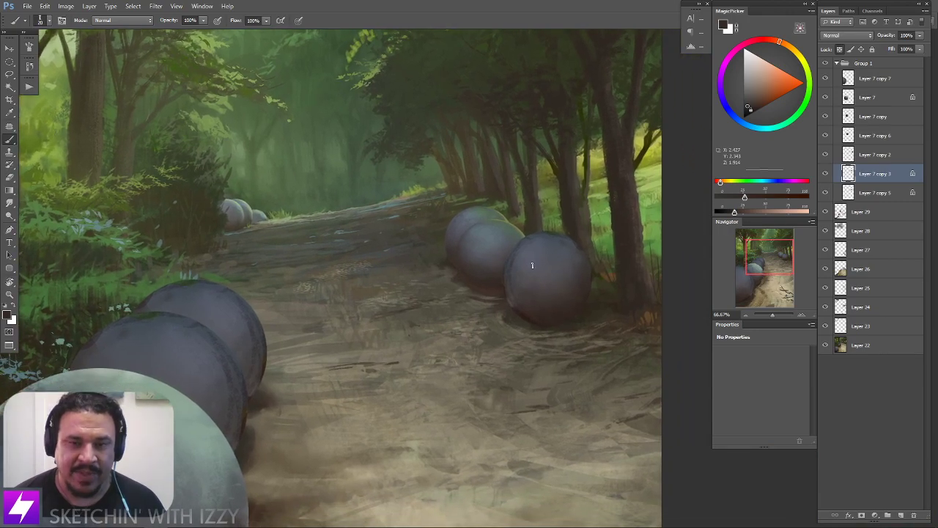
Darken the middle sphere's path-side edge with very dark brown sampled at the base of the neighbouring front sphere, and smudge it smooth
{"action": "left_click", "coordinate": [531, 314], "text": "alt"}
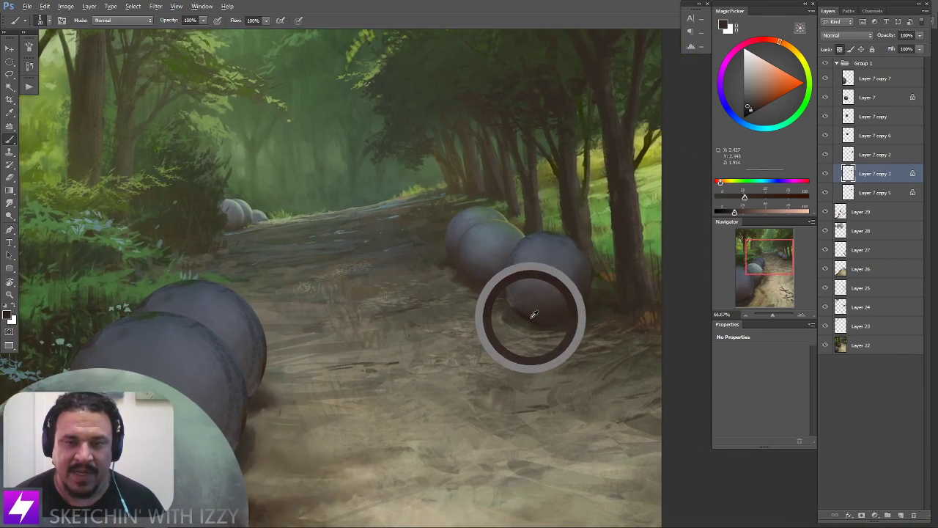
{"action": "scroll", "coordinate": [498, 279], "scroll_direction": "up", "scroll_amount": 3}
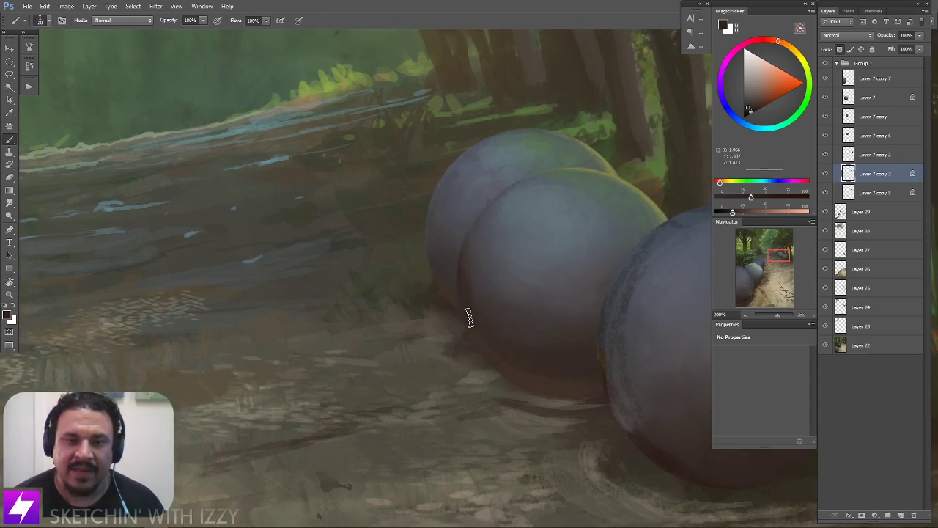
{"action": "key", "text": "r"}
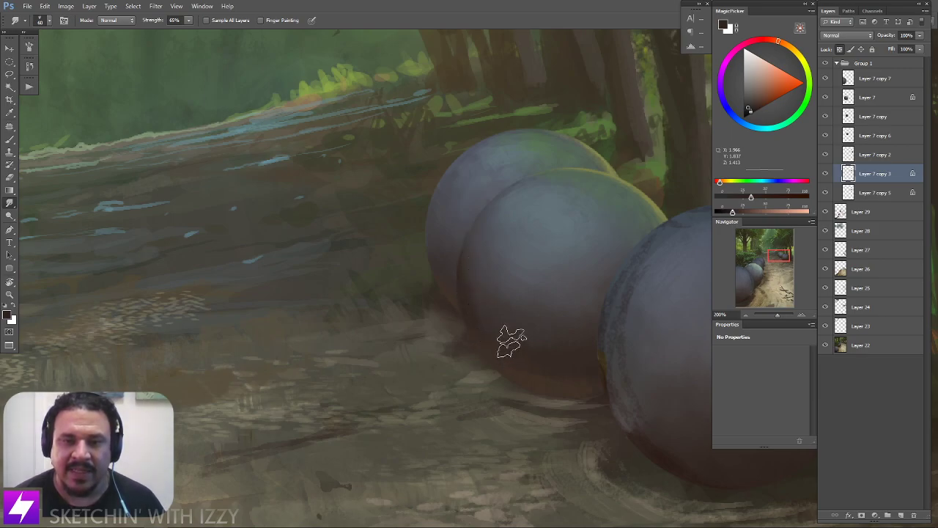
{"action": "scroll", "coordinate": [562, 193], "scroll_direction": "down", "scroll_amount": 3}
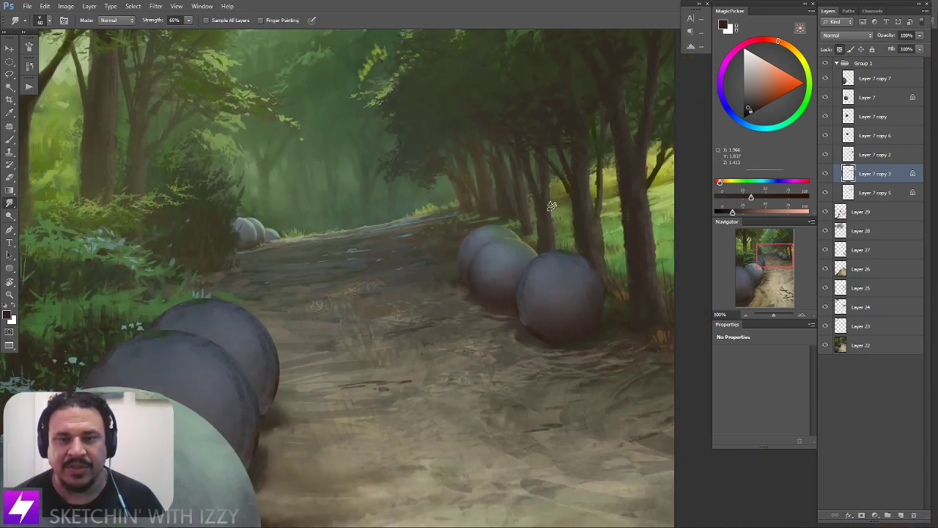
Rework the middle sphere's lower shaded side with dark brown and dark grey sampled from its shadow area
{"action": "scroll", "coordinate": [503, 256], "scroll_direction": "up", "scroll_amount": 3}
{"action": "key", "text": "b"}
{"action": "left_click", "coordinate": [455, 257], "text": "alt"}
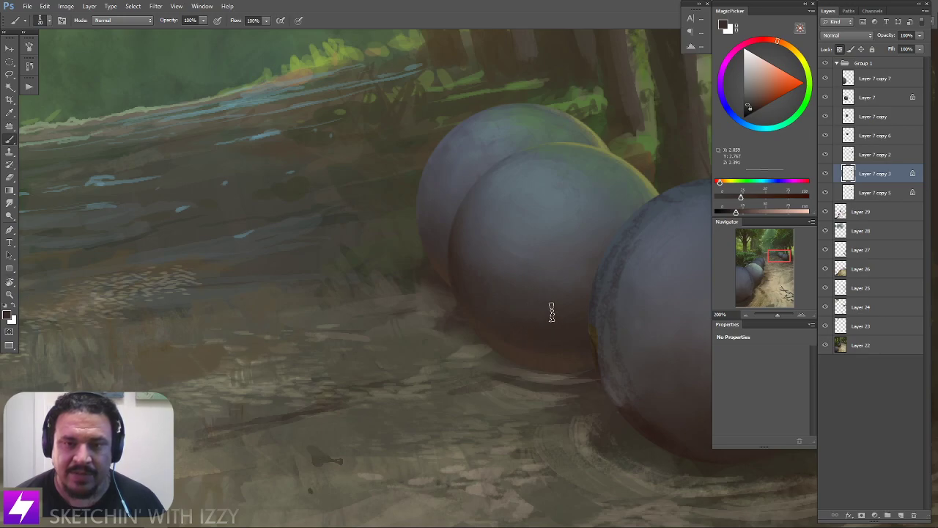
{"action": "left_click", "coordinate": [526, 332], "text": "alt"}
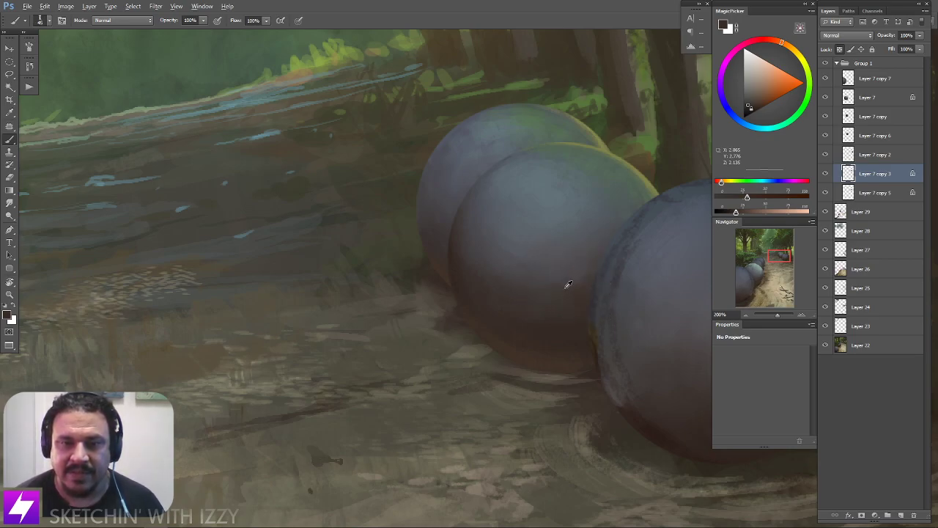
{"action": "left_click", "coordinate": [602, 236], "text": "alt"}
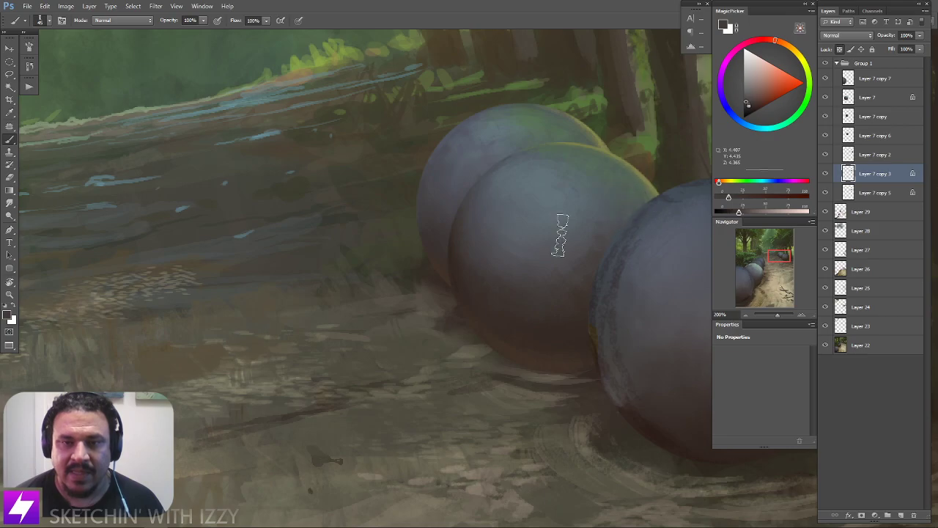
{"action": "key", "text": "ctrl+minus"}
{"action": "left_click_drag", "start_coordinate": [542, 345], "coordinate": [491, 340]}
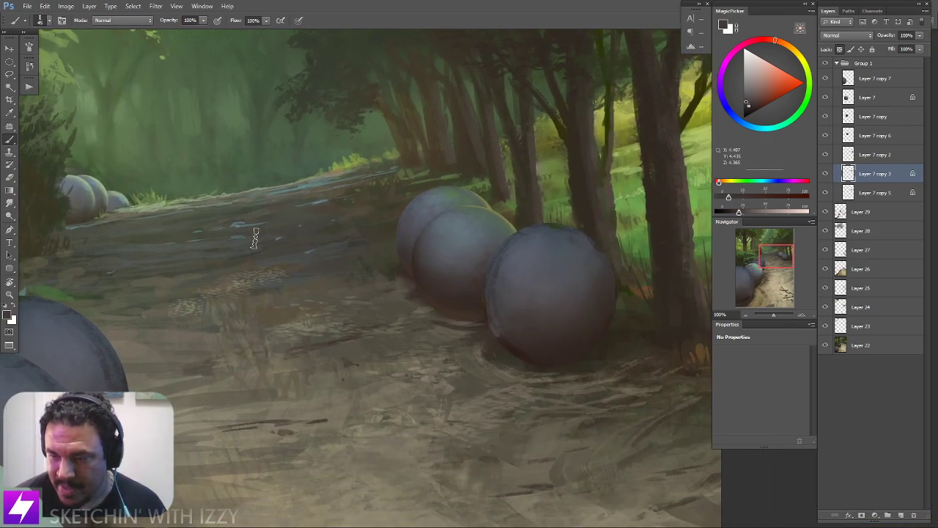
Choose a different brush preset and soften the middle sphere's light-to-shadow transition with dark blue-grey sampled from its surface
{"action": "right_click", "coordinate": [258, 229]}
{"action": "left_click", "coordinate": [121, 244]}
{"action": "key", "text": "Return"}
{"action": "key", "text": "ctrl+plus"}
{"action": "mouse_move", "coordinate": [517, 282]}
{"action": "left_mouse_down"}
{"action": "mouse_move", "coordinate": [496, 312]}
{"action": "mouse_move", "coordinate": [544, 283]}
{"action": "mouse_move", "coordinate": [511, 232]}
{"action": "mouse_move", "coordinate": [525, 241]}
{"action": "left_mouse_up"}
{"action": "key", "text": "r"}
{"action": "left_click_drag", "start_coordinate": [525, 242], "coordinate": [538, 258]}
{"action": "key", "text": "b"}
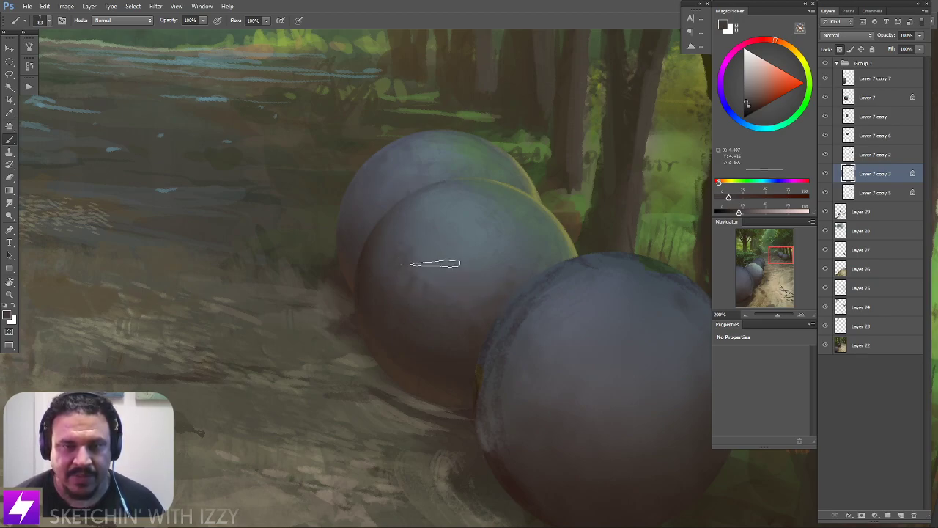
{"action": "left_click", "coordinate": [434, 277], "text": "alt"}
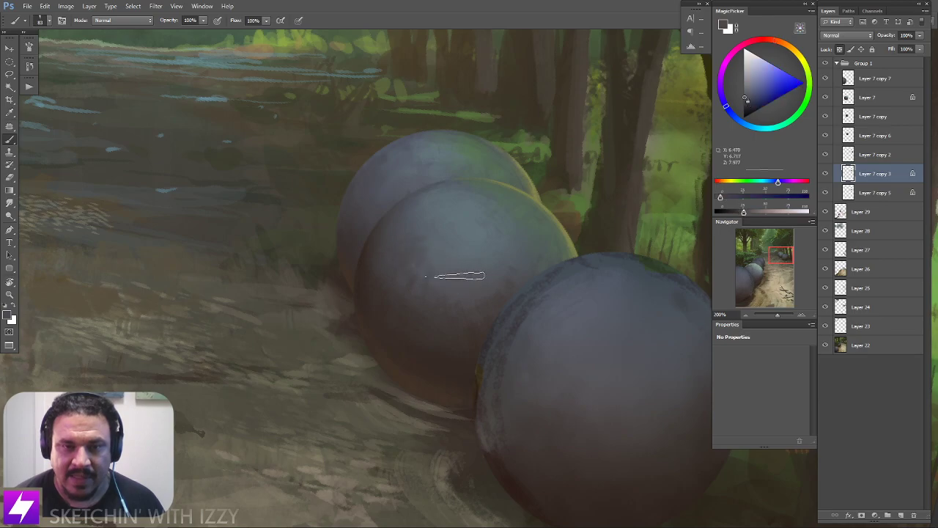
{"action": "key", "text": "r"}
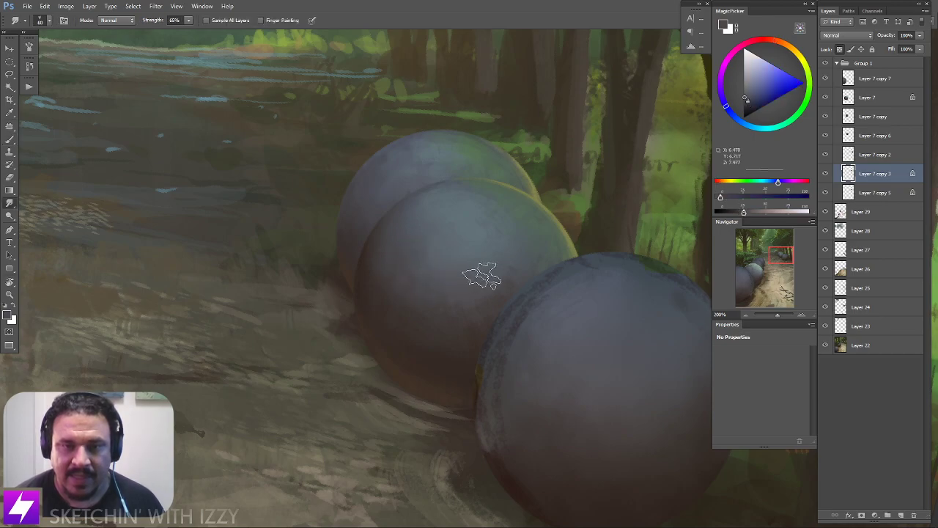
{"action": "key", "text": "ctrl+minus"}
{"action": "key", "text": "ctrl+minus"}
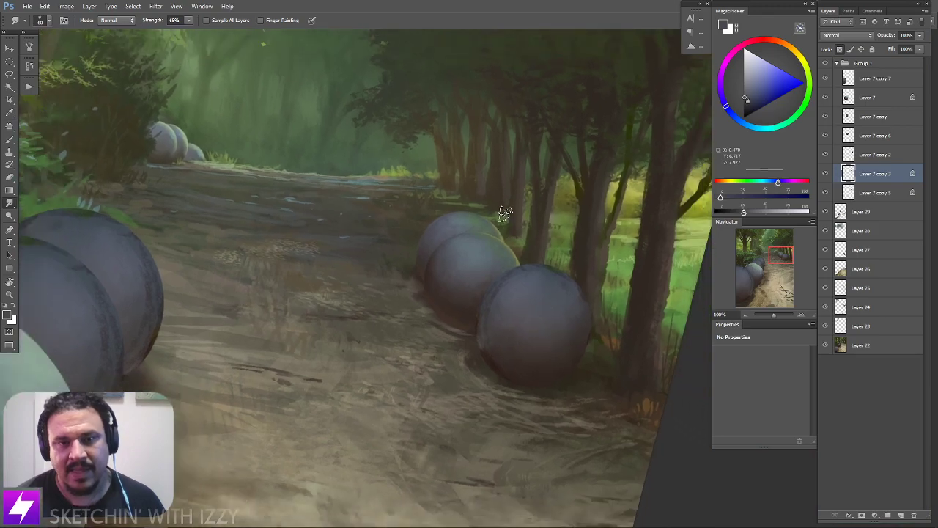
Blend the middle sphere's shaded side next to the front sphere with blue-grey and neutral dark grey sampled from its surface
{"action": "key", "text": "Escape"}
{"action": "left_click_drag", "start_coordinate": [521, 287], "coordinate": [558, 292]}
{"action": "key", "text": "r"}
{"action": "key", "text": "ctrl+plus"}
{"action": "key", "text": "ctrl+plus"}
{"action": "key", "text": "b"}
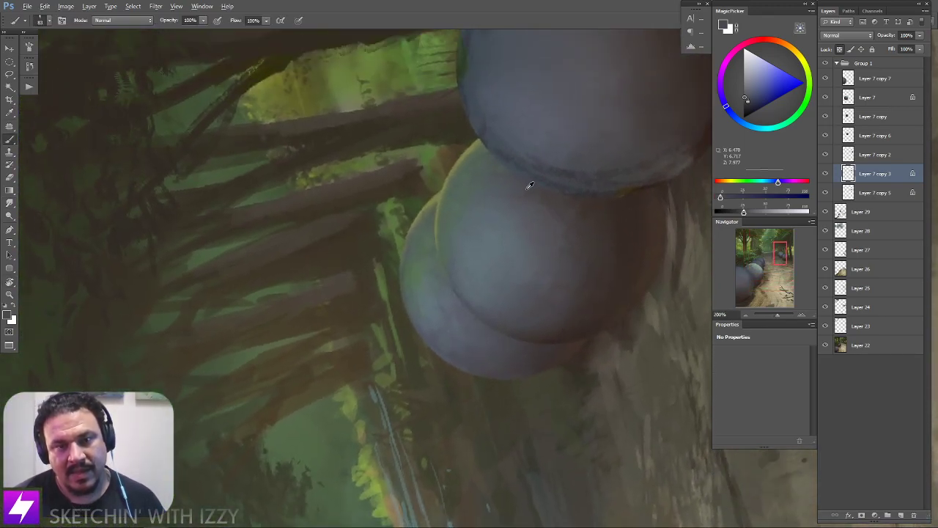
{"action": "left_click", "coordinate": [573, 217], "text": "alt"}
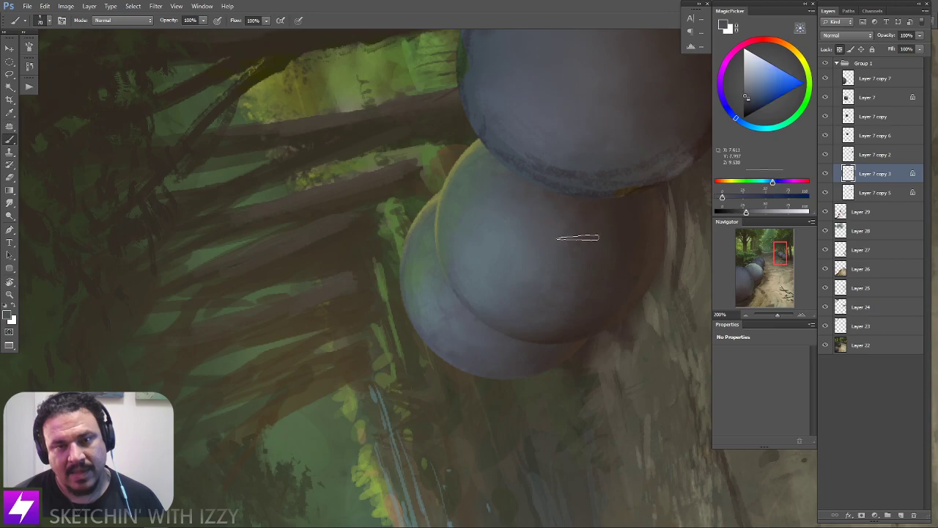
{"action": "left_click", "coordinate": [574, 232], "text": "alt"}
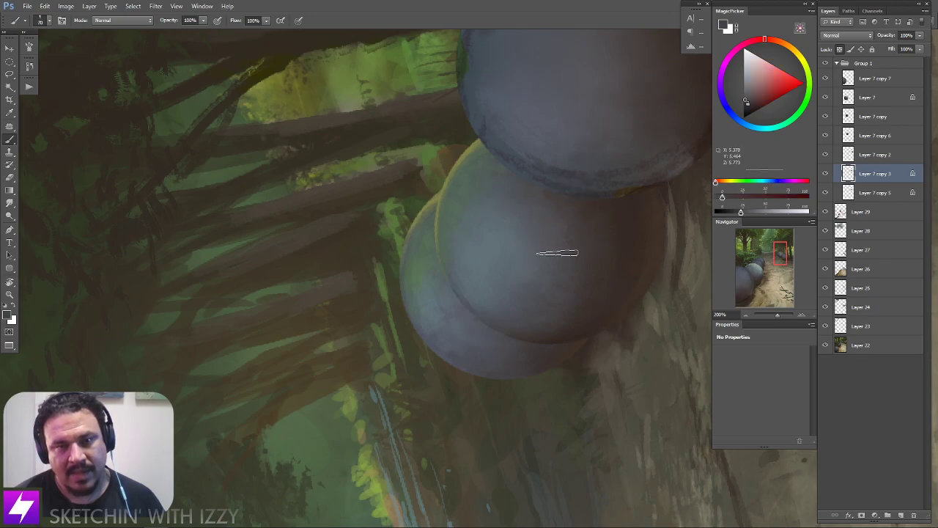
Refine the middle sphere's tone beside the front sphere's upper edge with grey sampled there and the brush reduced to 45
{"action": "key", "text": "Escape"}
{"action": "mouse_move", "coordinate": [534, 239]}
{"action": "left_mouse_down"}
{"action": "mouse_move", "coordinate": [528, 218]}
{"action": "mouse_move", "coordinate": [565, 272]}
{"action": "mouse_move", "coordinate": [559, 308]}
{"action": "left_mouse_up"}
{"action": "key", "text": "r"}
{"action": "key", "text": "b"}
{"action": "left_click", "coordinate": [448, 368], "text": "alt"}
{"action": "key", "text": "bracketleft"}
{"action": "key", "text": "bracketleft"}
{"action": "key", "text": "bracketleft"}
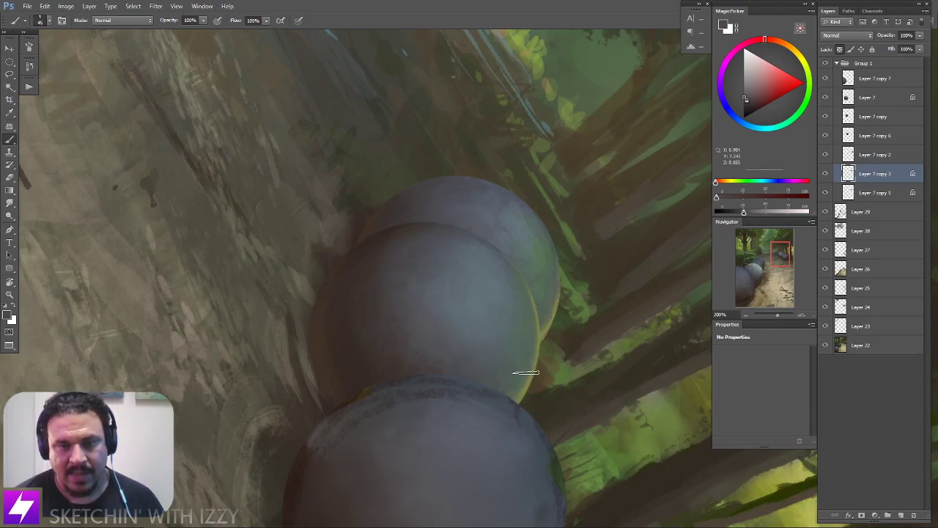
On the rear sphere's layer, darken its path-side edge with very dark brown sampled from the middle sphere's shaded edge
{"action": "left_click_drag", "start_coordinate": [539, 281], "coordinate": [544, 326]}
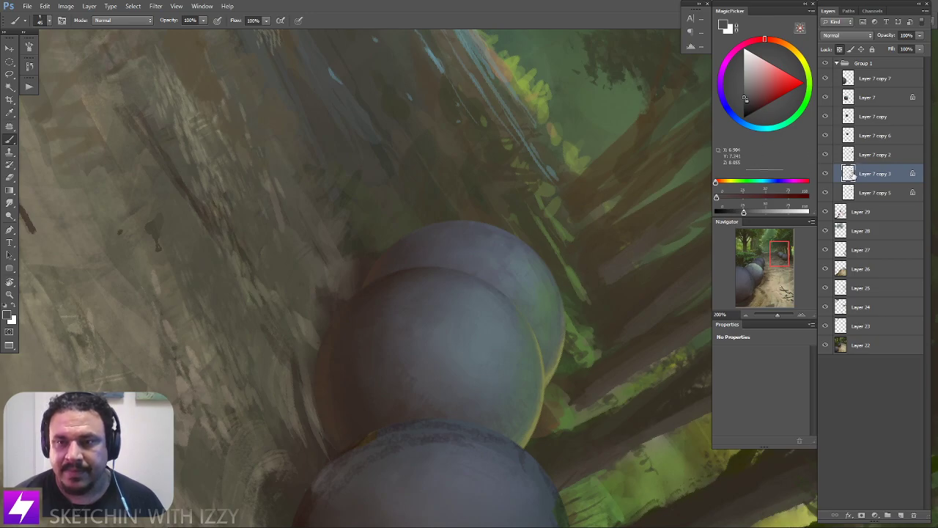
{"action": "key", "text": "alt+bracketleft"}
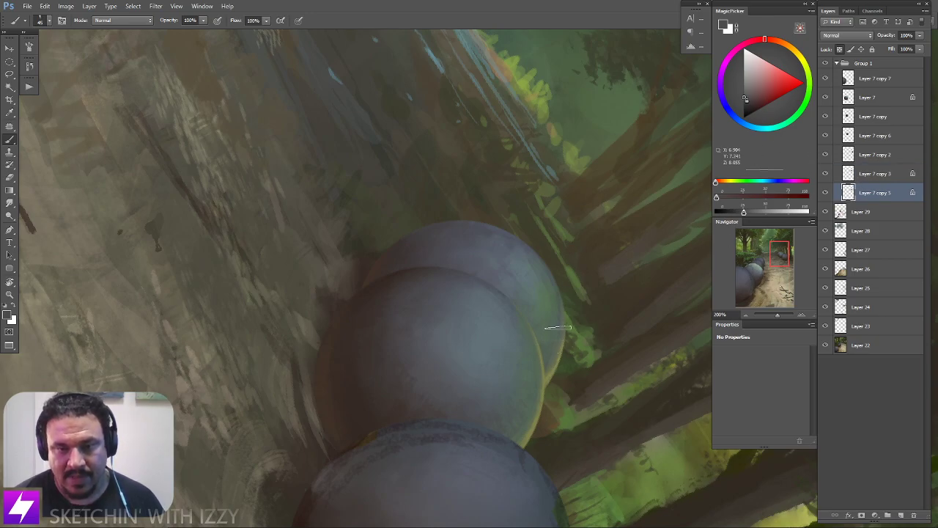
{"action": "key", "text": "Escape"}
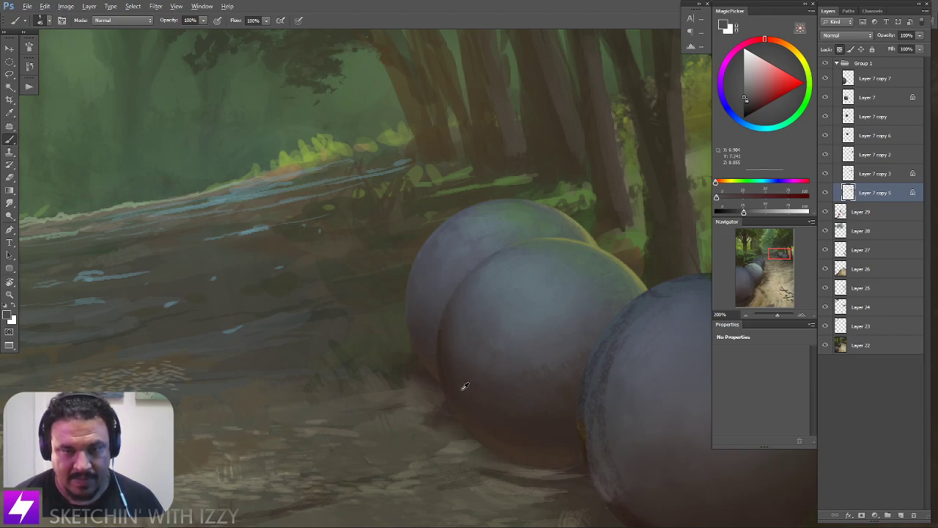
{"action": "left_click", "coordinate": [439, 337], "text": "alt"}
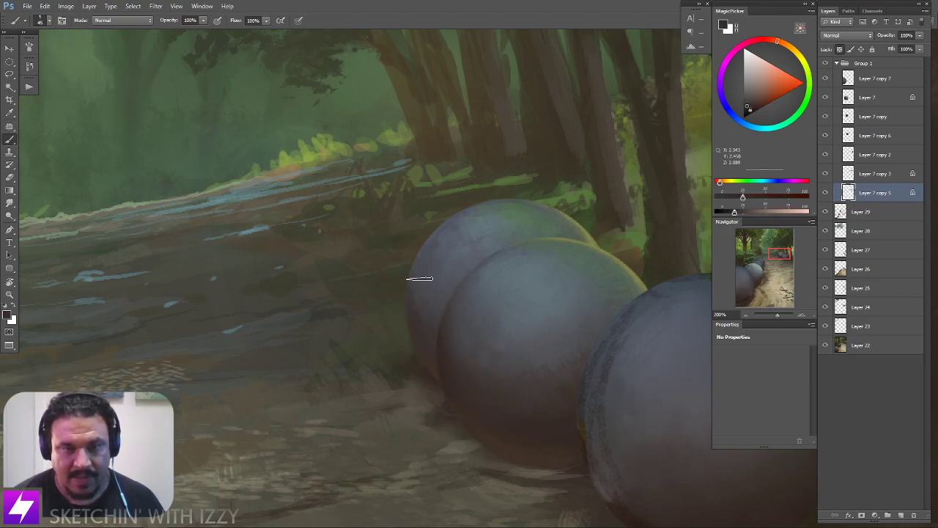
{"action": "key", "text": "r"}
{"action": "key", "text": "ctrl+minus"}
{"action": "key", "text": "ctrl+minus"}
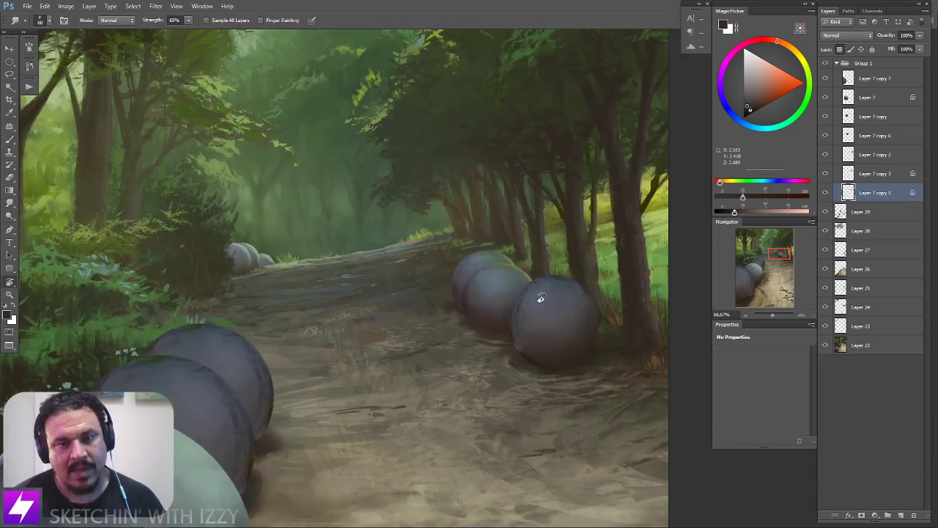
Paint a teal rim light along the rear sphere's path-side edge, shifting a color sampled from the farthest spheres, and smudge it in
{"action": "left_click_drag", "start_coordinate": [546, 294], "coordinate": [505, 296]}
{"action": "key", "text": "ctrl+plus"}
{"action": "key", "text": "b"}
{"action": "left_click", "coordinate": [160, 376], "text": "alt"}
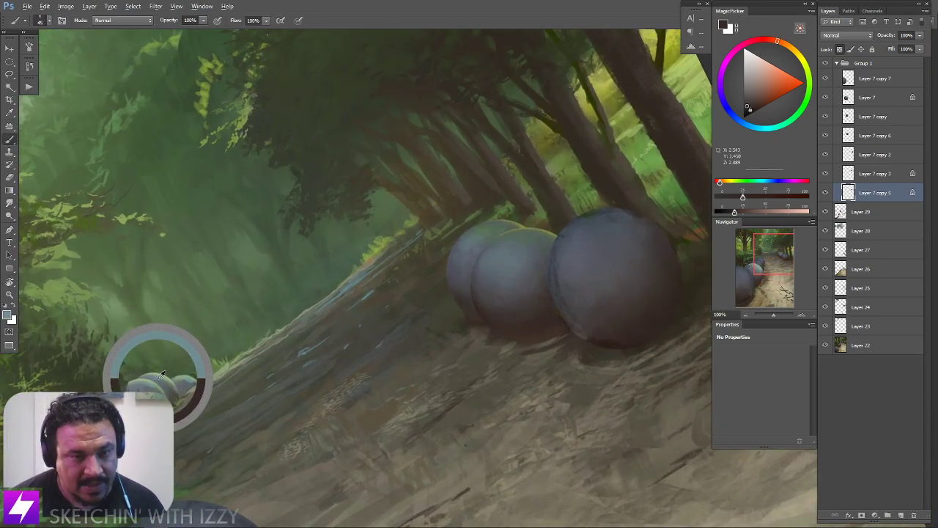
{"action": "key", "text": "ctrl+plus"}
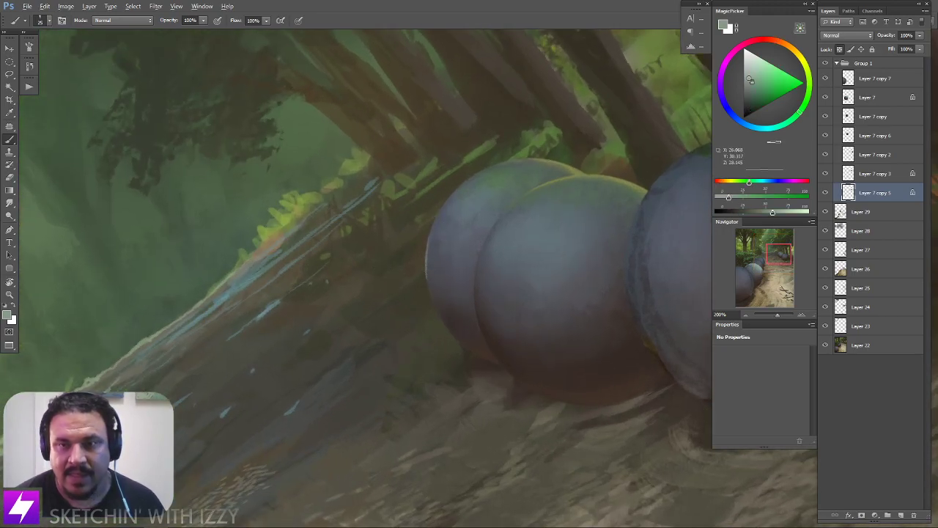
{"action": "mouse_move", "coordinate": [756, 183]}
{"action": "left_mouse_down"}
{"action": "mouse_move", "coordinate": [778, 197]}
{"action": "mouse_move", "coordinate": [765, 212]}
{"action": "left_mouse_up"}
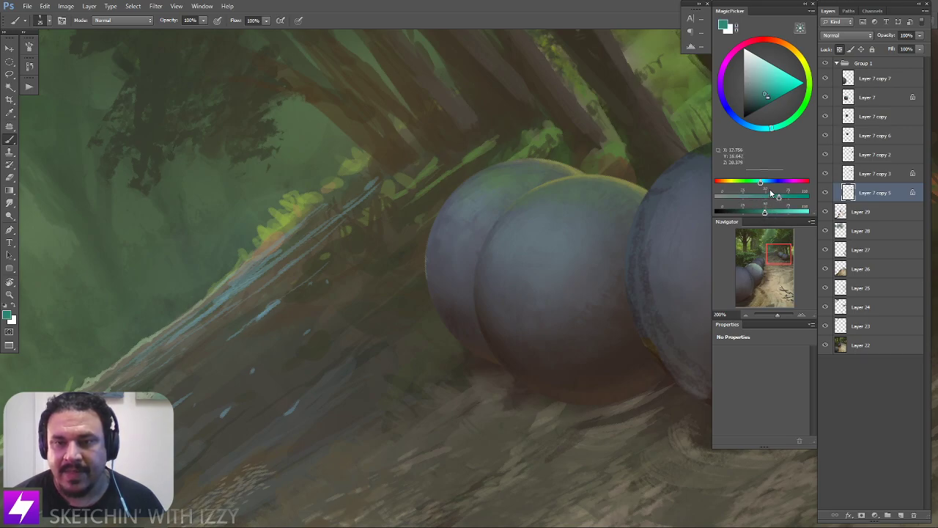
{"action": "left_click", "coordinate": [760, 184]}
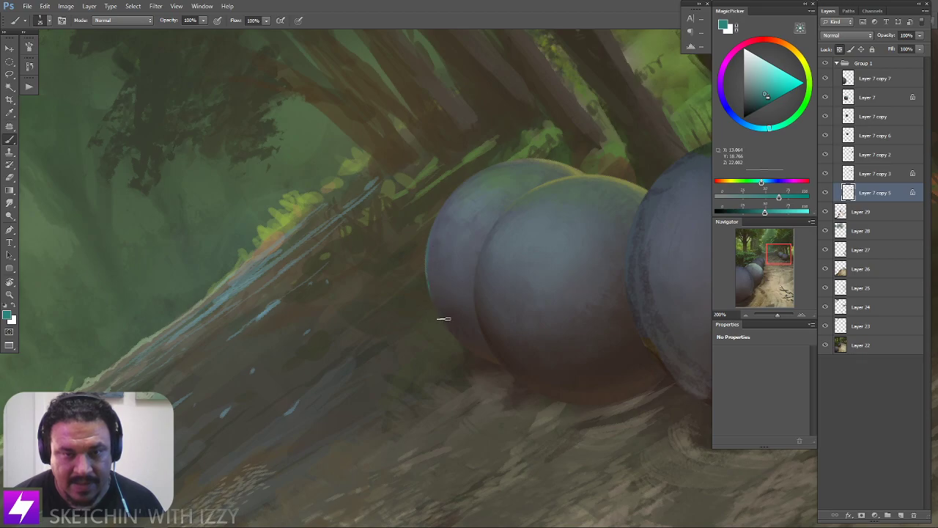
{"action": "key", "text": "r"}
{"action": "left_click_drag", "start_coordinate": [429, 245], "coordinate": [435, 222]}
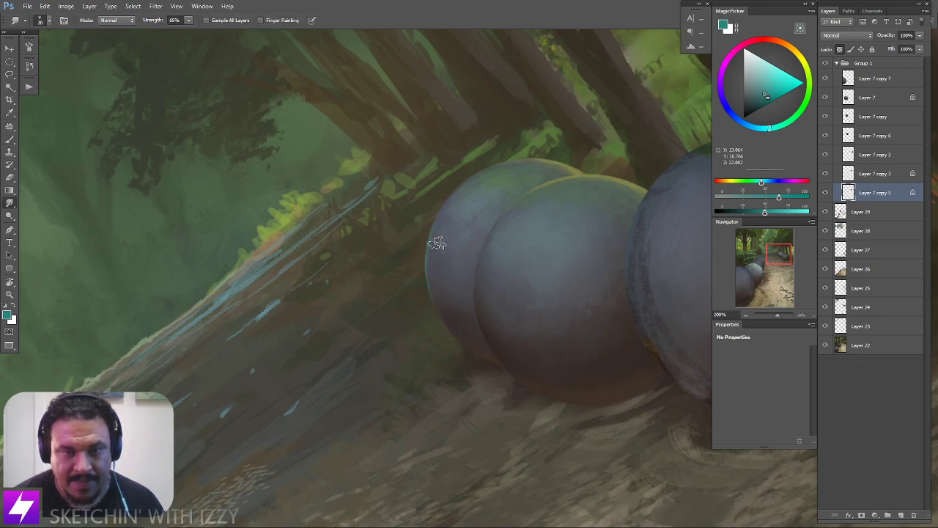
{"action": "key", "text": "Escape"}
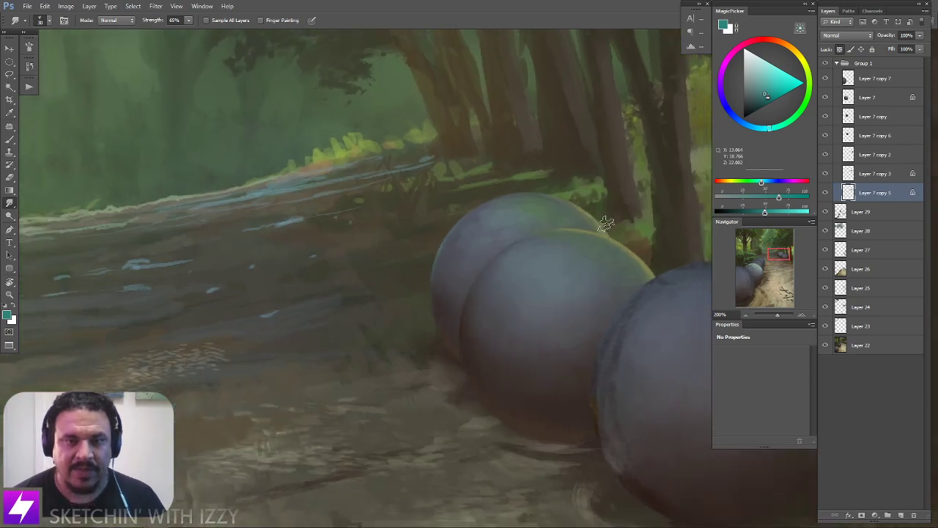
{"action": "key", "text": "ctrl+minus"}
{"action": "key", "text": "ctrl+minus"}
{"action": "key", "text": "ctrl+minus"}
{"action": "left_click_drag", "start_coordinate": [535, 312], "coordinate": [544, 307]}
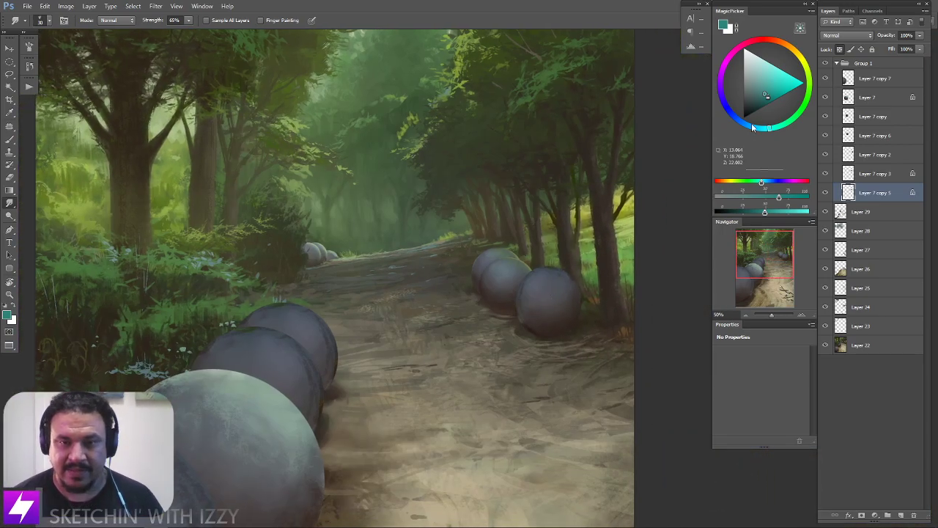
On the middle sphere's layer, paint the same teal rim light along its path-side edge and smudge it softer
{"action": "left_click", "coordinate": [864, 173]}
{"action": "key", "text": "ctrl+plus"}
{"action": "key", "text": "ctrl+plus"}
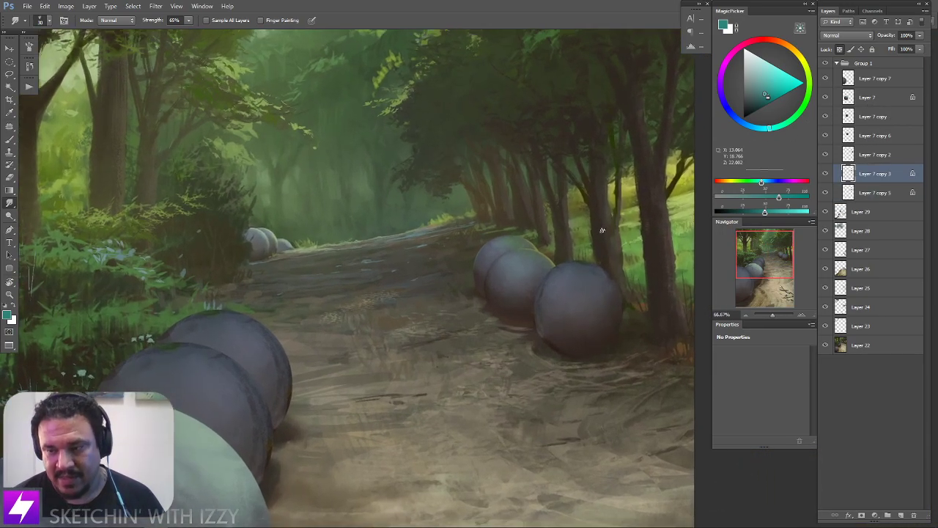
{"action": "left_click_drag", "start_coordinate": [565, 262], "coordinate": [551, 265]}
{"action": "key", "text": "r"}
{"action": "mouse_move", "coordinate": [620, 263]}
{"action": "left_mouse_down"}
{"action": "mouse_move", "coordinate": [622, 238]}
{"action": "mouse_move", "coordinate": [609, 249]}
{"action": "left_mouse_up"}
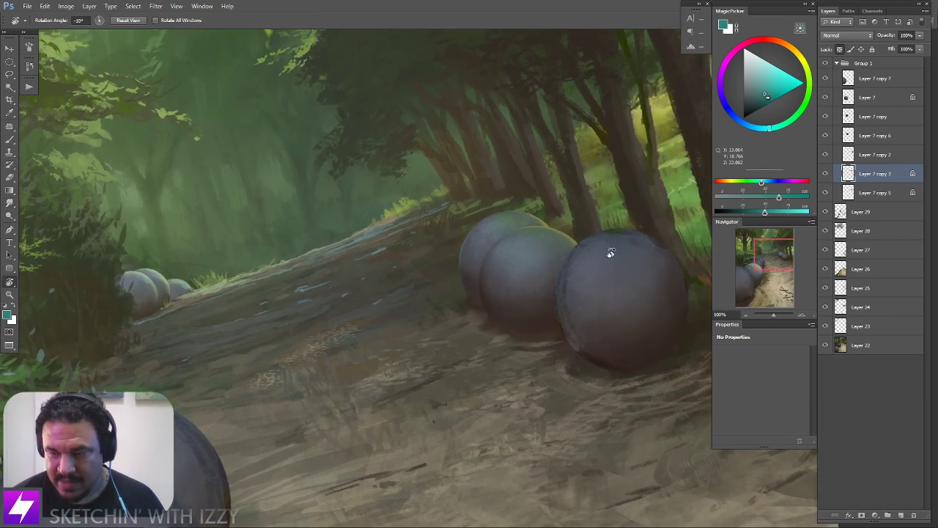
{"action": "scroll", "coordinate": [587, 277], "scroll_direction": "up", "scroll_amount": 2}
{"action": "scroll", "coordinate": [584, 287], "scroll_direction": "down", "scroll_amount": 1}
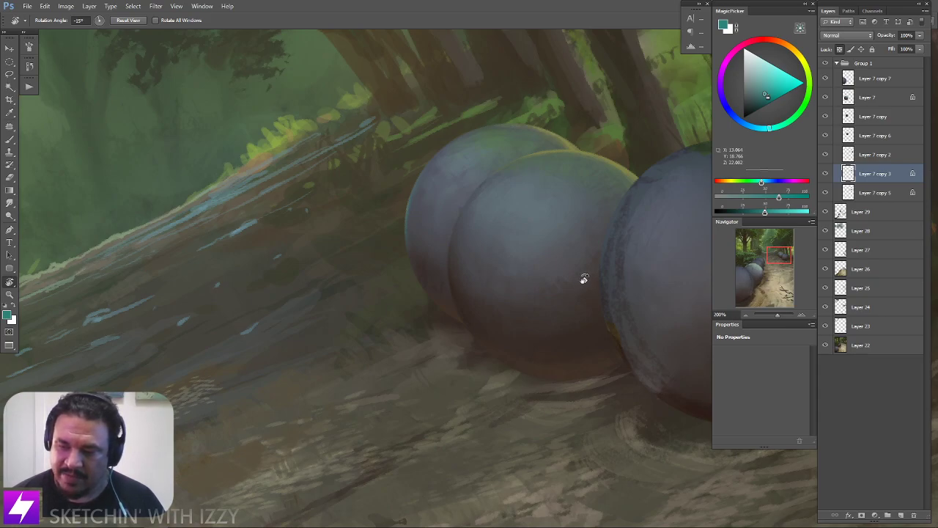
{"action": "left_click_drag", "start_coordinate": [573, 290], "coordinate": [559, 279]}
{"action": "key", "text": "b"}
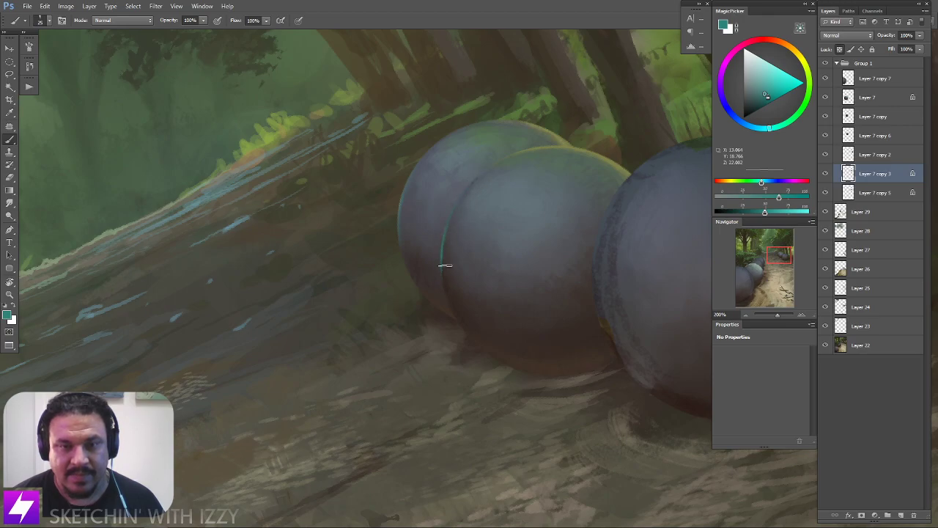
{"action": "key", "text": "s"}
{"action": "left_click_drag", "start_coordinate": [449, 305], "coordinate": [447, 232]}
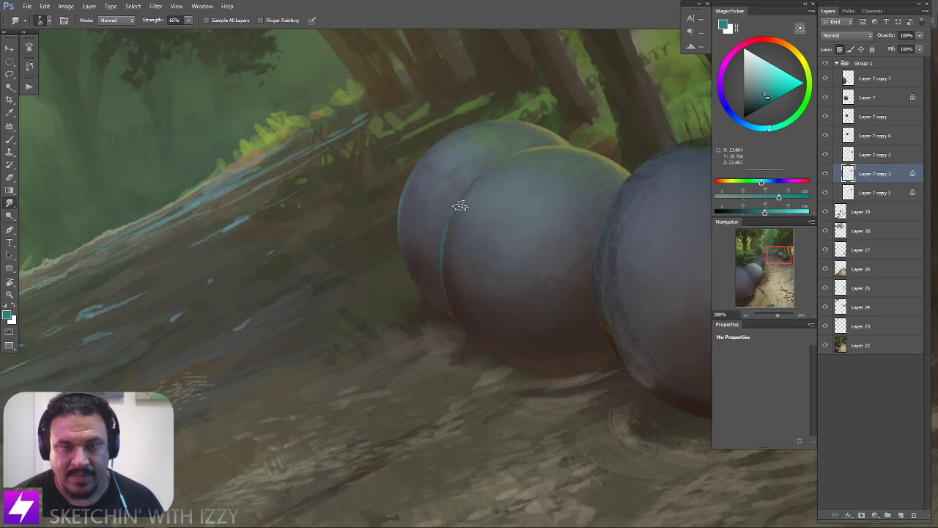
Examine the teal rim light on the rear and middle spheres up close and against the whole painting
{"action": "scroll", "coordinate": [499, 213], "scroll_direction": "down", "scroll_amount": 10}
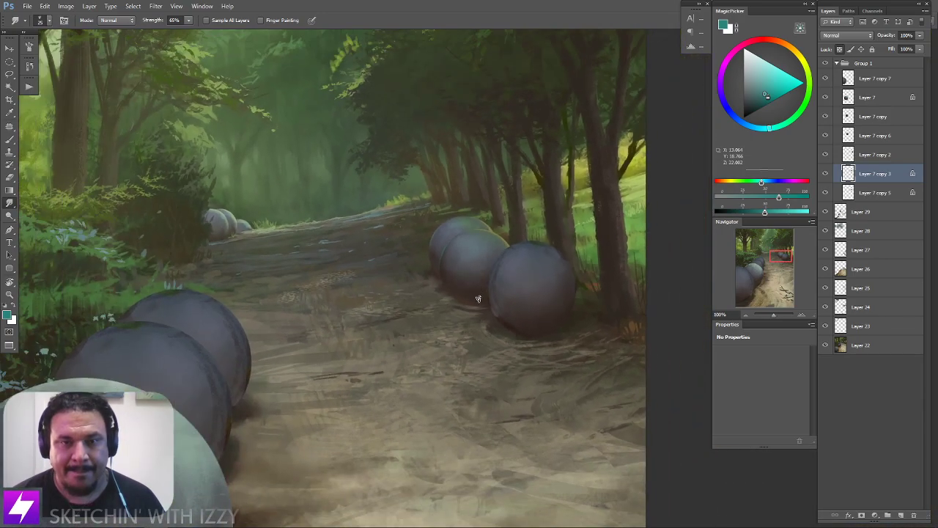
{"action": "scroll", "coordinate": [500, 274], "scroll_direction": "down", "scroll_amount": 2}
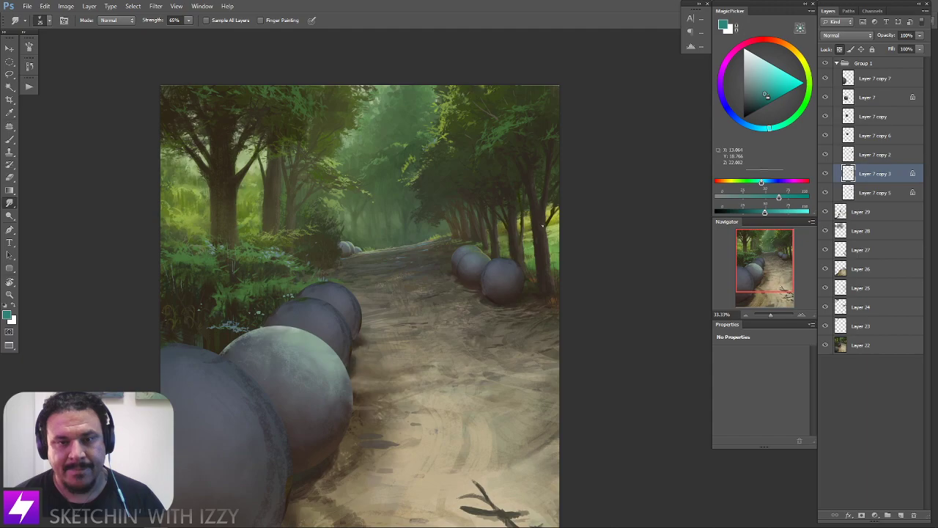
{"action": "scroll", "coordinate": [499, 242], "scroll_direction": "up", "scroll_amount": 2}
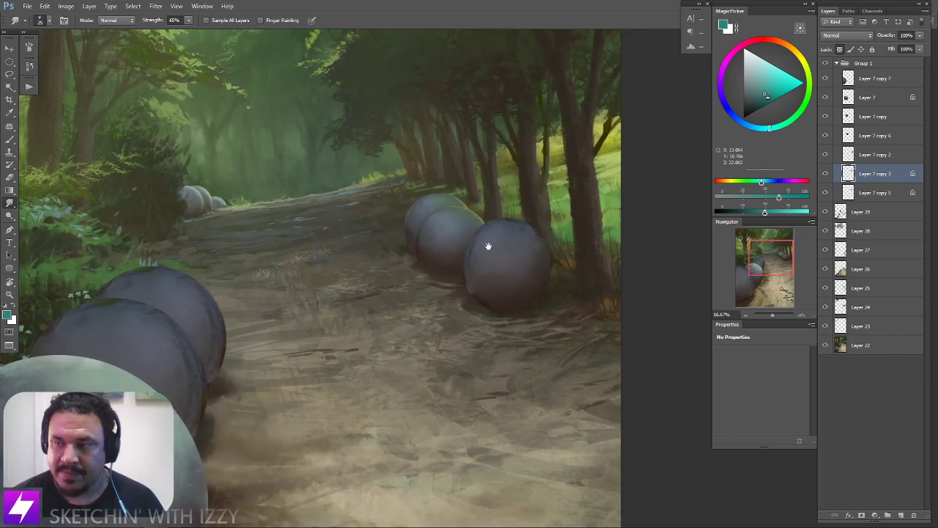
{"action": "scroll", "coordinate": [487, 174], "scroll_direction": "up", "scroll_amount": 1}
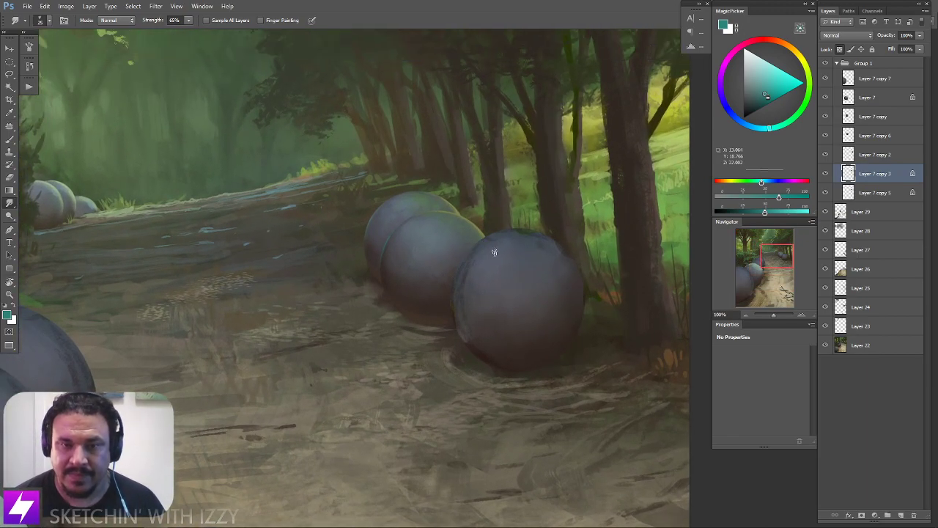
{"action": "scroll", "coordinate": [494, 256], "scroll_direction": "down", "scroll_amount": 2}
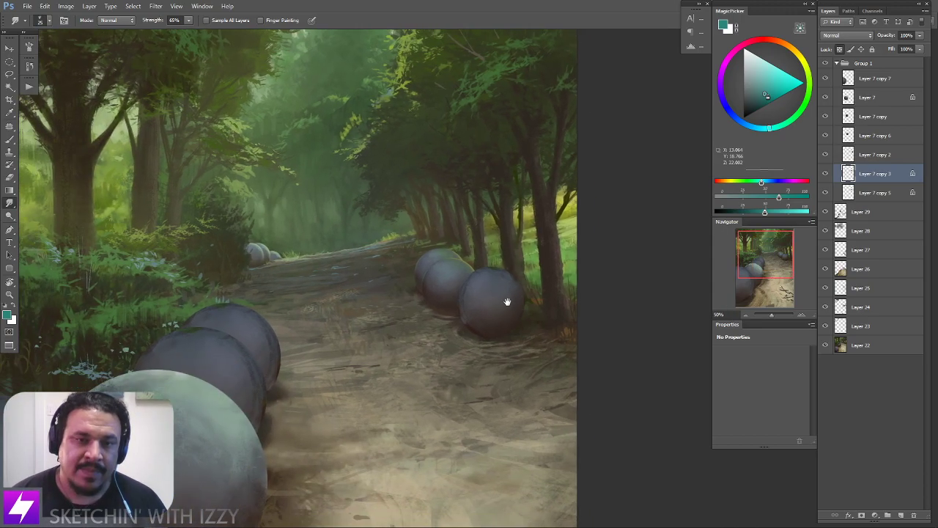
{"action": "scroll", "coordinate": [499, 305], "scroll_direction": "up", "scroll_amount": 3}
{"action": "key", "text": "b"}
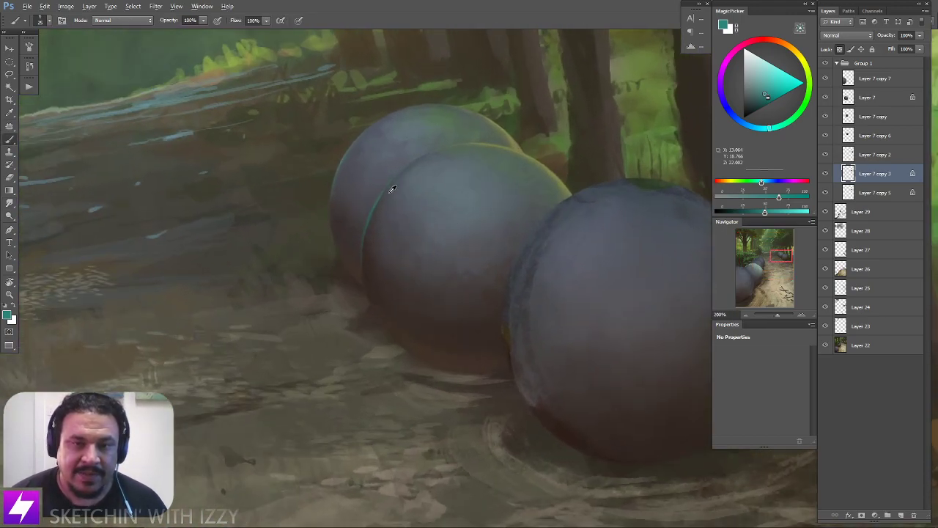
Trim the middle sphere's teal rim near its top with dark blue-grey sampled from its surface, and smudge the edge softer
{"action": "left_click", "coordinate": [423, 174], "text": "alt"}
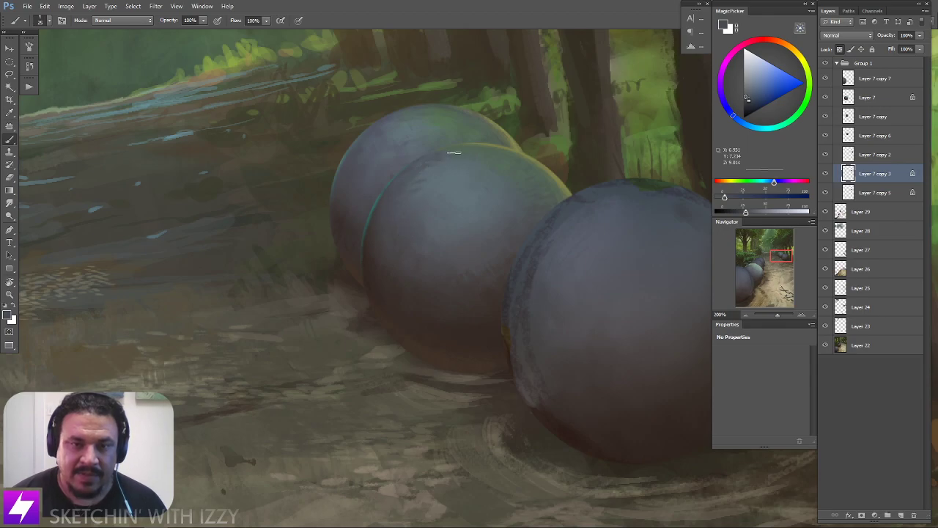
{"action": "key", "text": "r"}
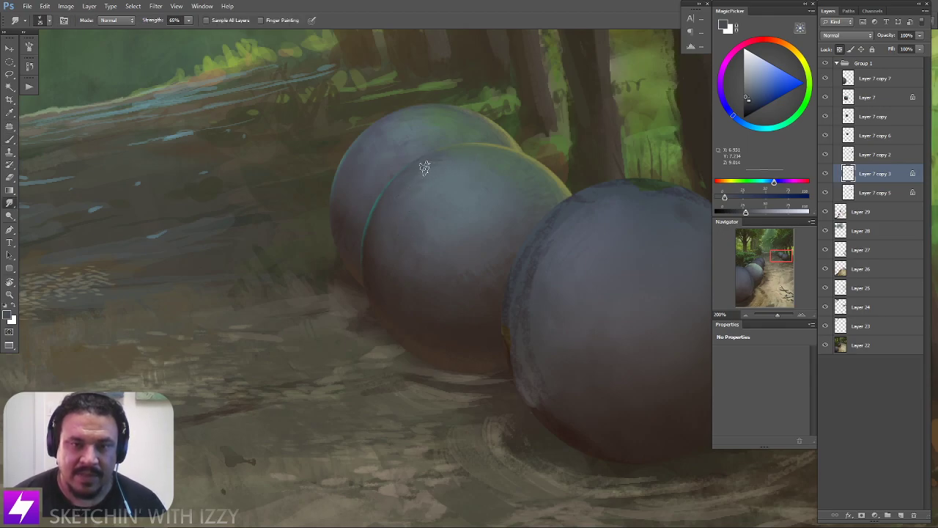
{"action": "scroll", "coordinate": [428, 166], "scroll_direction": "down", "scroll_amount": 3}
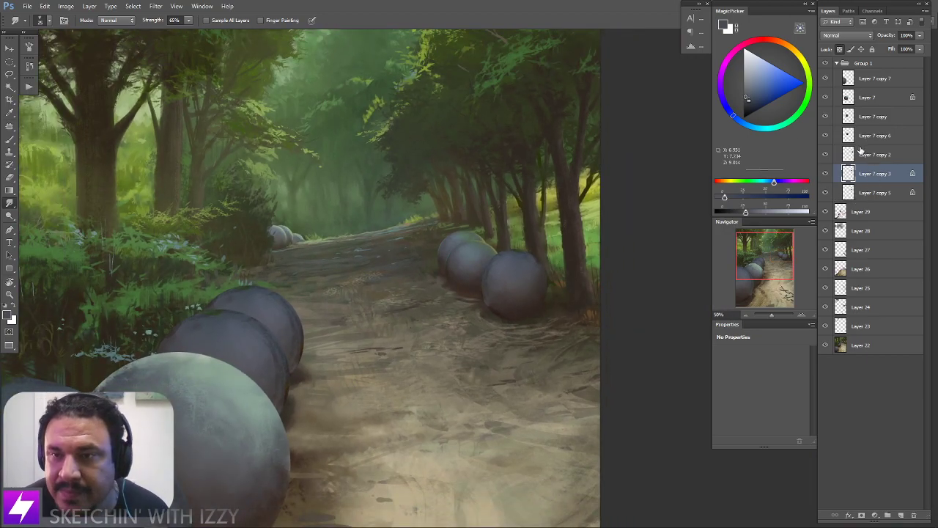
On the front sphere's layer, Layer 7 copy 2, paint very dark brown sampled from its shaded base over the lower half
{"action": "left_click", "coordinate": [874, 154]}
{"action": "scroll", "coordinate": [622, 182], "scroll_direction": "up", "scroll_amount": 1}
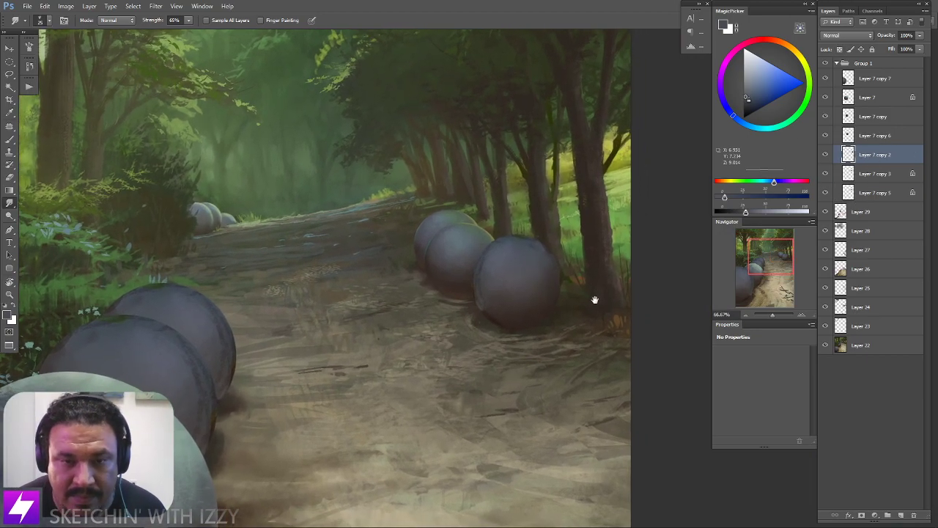
{"action": "scroll", "coordinate": [537, 280], "scroll_direction": "up", "scroll_amount": 1}
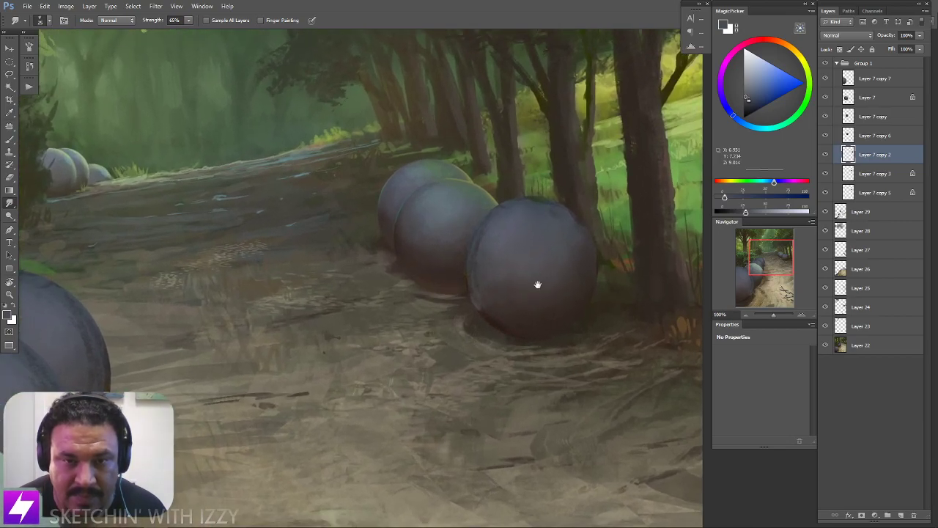
{"action": "key", "text": "b"}
{"action": "left_click", "coordinate": [491, 326], "text": "alt"}
{"action": "key", "text": "bracketright"}
{"action": "key", "text": "bracketright"}
{"action": "key", "text": "bracketright"}
{"action": "key", "text": "bracketright"}
{"action": "key", "text": "bracketright"}
{"action": "mouse_move", "coordinate": [467, 291]}
{"action": "left_mouse_down"}
{"action": "mouse_move", "coordinate": [485, 313]}
{"action": "mouse_move", "coordinate": [517, 303]}
{"action": "mouse_move", "coordinate": [535, 327]}
{"action": "mouse_move", "coordinate": [545, 295]}
{"action": "mouse_move", "coordinate": [539, 304]}
{"action": "mouse_move", "coordinate": [522, 294]}
{"action": "mouse_move", "coordinate": [552, 316]}
{"action": "mouse_move", "coordinate": [556, 296]}
{"action": "mouse_move", "coordinate": [573, 293]}
{"action": "mouse_move", "coordinate": [588, 269]}
{"action": "mouse_move", "coordinate": [560, 268]}
{"action": "mouse_move", "coordinate": [566, 261]}
{"action": "mouse_move", "coordinate": [532, 292]}
{"action": "mouse_move", "coordinate": [558, 294]}
{"action": "mouse_move", "coordinate": [552, 272]}
{"action": "mouse_move", "coordinate": [554, 290]}
{"action": "mouse_move", "coordinate": [537, 265]}
{"action": "mouse_move", "coordinate": [518, 302]}
{"action": "mouse_move", "coordinate": [473, 267]}
{"action": "mouse_move", "coordinate": [525, 288]}
{"action": "mouse_move", "coordinate": [505, 295]}
{"action": "mouse_move", "coordinate": [495, 274]}
{"action": "mouse_move", "coordinate": [477, 271]}
{"action": "mouse_move", "coordinate": [518, 310]}
{"action": "mouse_move", "coordinate": [541, 306]}
{"action": "left_mouse_up"}
Smudge the dark brown shading upward into the front sphere's body with a larger smudge brush, touching it up with the brush
{"action": "key", "text": "r"}
{"action": "key", "text": "bracketright"}
{"action": "key", "text": "bracketright"}
{"action": "key", "text": "bracketright"}
{"action": "key", "text": "bracketright"}
{"action": "key", "text": "bracketright"}
{"action": "key", "text": "b"}
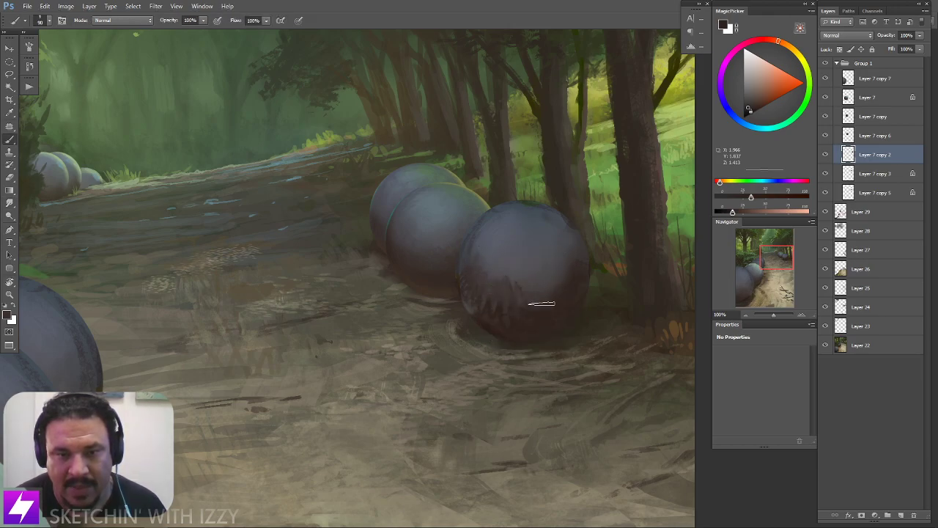
{"action": "key", "text": "r"}
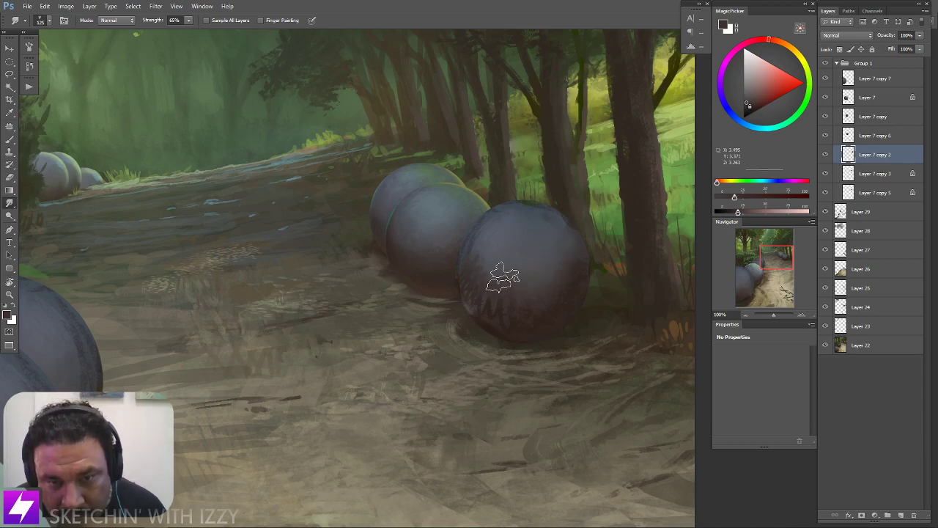
Repaint the front sphere's path-side edge with dark blue-grey sampled from that edge
{"action": "key", "text": "b"}
{"action": "left_click", "coordinate": [478, 236], "text": "alt"}
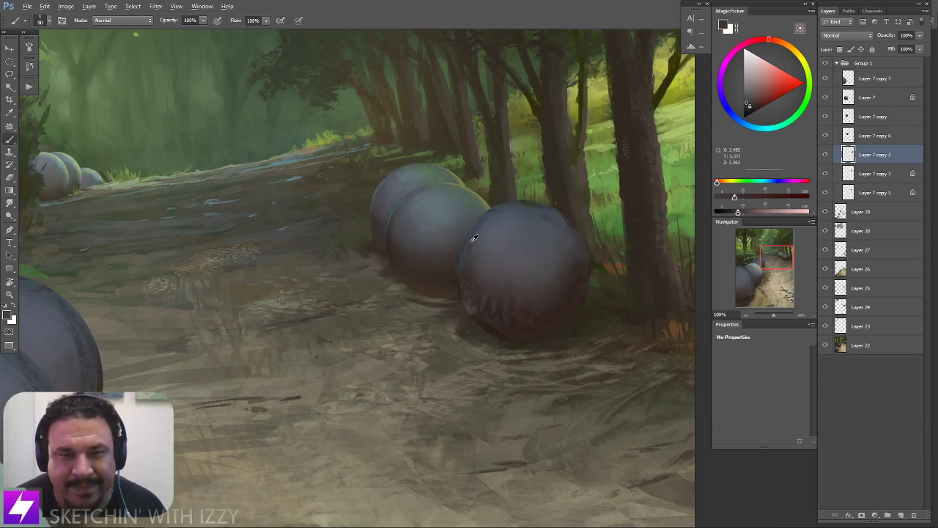
{"action": "left_click", "coordinate": [473, 239], "text": "alt"}
{"action": "left_click", "coordinate": [469, 237], "text": "alt"}
{"action": "key", "text": "bracketleft"}
{"action": "key", "text": "bracketleft"}
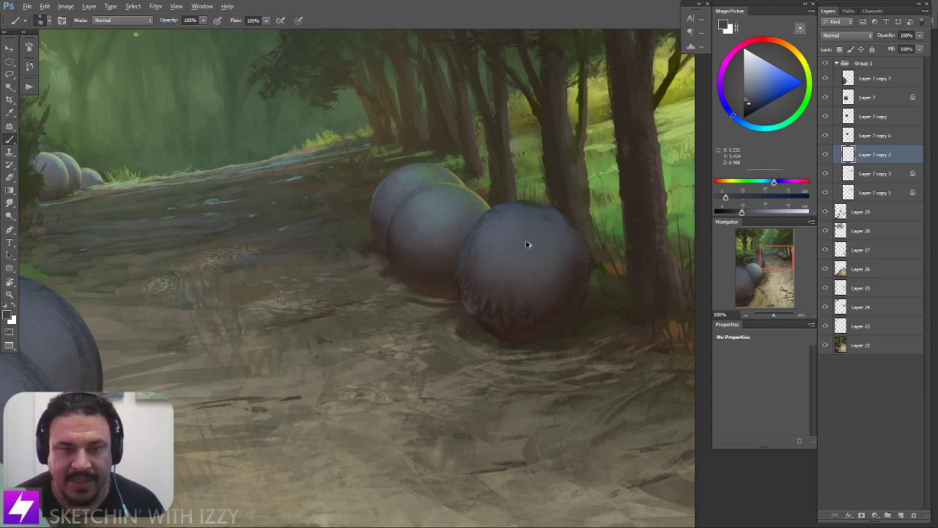
Undo the recent brown and blue-grey strokes on the front sphere
{"action": "left_click_drag", "start_coordinate": [533, 307], "coordinate": [670, 159]}
{"action": "key", "text": "ctrl+z"}
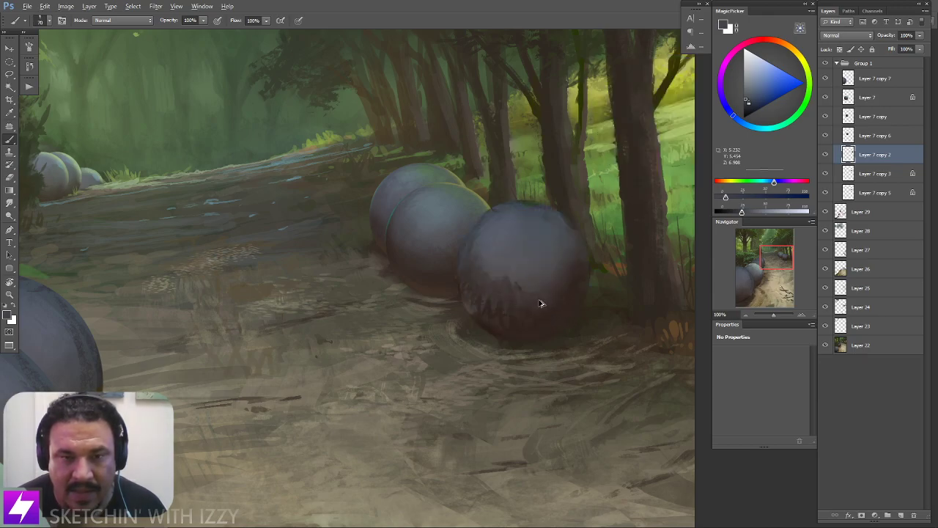
{"action": "key", "text": "space"}
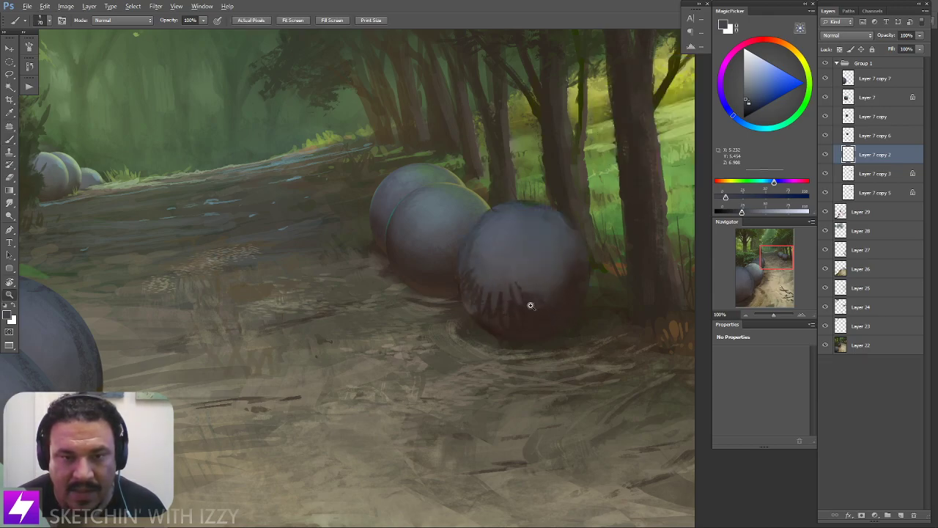
{"action": "key", "text": "ctrl+alt+z"}
{"action": "key", "text": "ctrl+alt+z"}
{"action": "key", "text": "ctrl+alt+z"}
{"action": "key", "text": "ctrl+alt+z"}
{"action": "key", "text": "ctrl+alt+z"}
Test-move the middle and rear spheres' layers to identify which sphere each holds, undoing every move
{"action": "key", "text": "alt+bracketleft"}
{"action": "left_click_drag", "start_coordinate": [526, 304], "coordinate": [575, 257]}
{"action": "key", "text": "ctrl+z"}
{"action": "key", "text": "ctrl+z"}
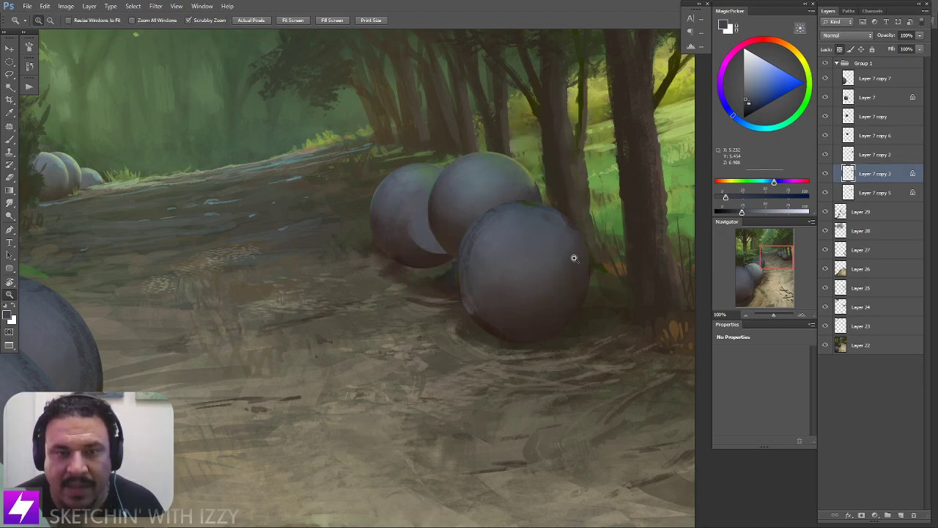
{"action": "key", "text": "ctrl+z"}
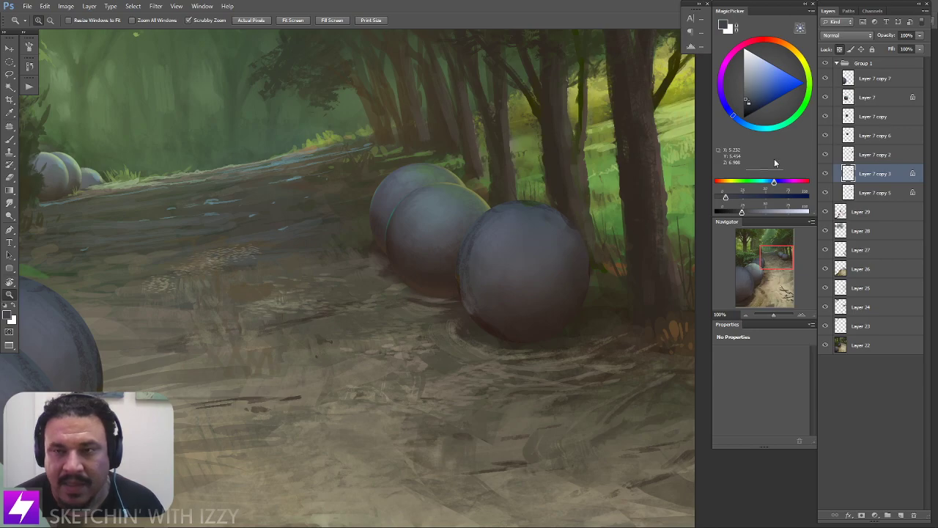
{"action": "left_click", "coordinate": [854, 192]}
{"action": "left_click_drag", "start_coordinate": [552, 300], "coordinate": [579, 273]}
{"action": "key", "text": "ctrl+z"}
Identify the front sphere's layer, Layer 7 copy 2, and lock its transparent pixels
{"action": "left_click", "coordinate": [862, 172]}
{"action": "left_click", "coordinate": [850, 155]}
{"action": "left_click_drag", "start_coordinate": [519, 287], "coordinate": [666, 155]}
{"action": "key", "text": "ctrl+z"}
{"action": "left_click", "coordinate": [889, 173]}
{"action": "left_click", "coordinate": [898, 155]}
{"action": "left_click_drag", "start_coordinate": [527, 396], "coordinate": [504, 397]}
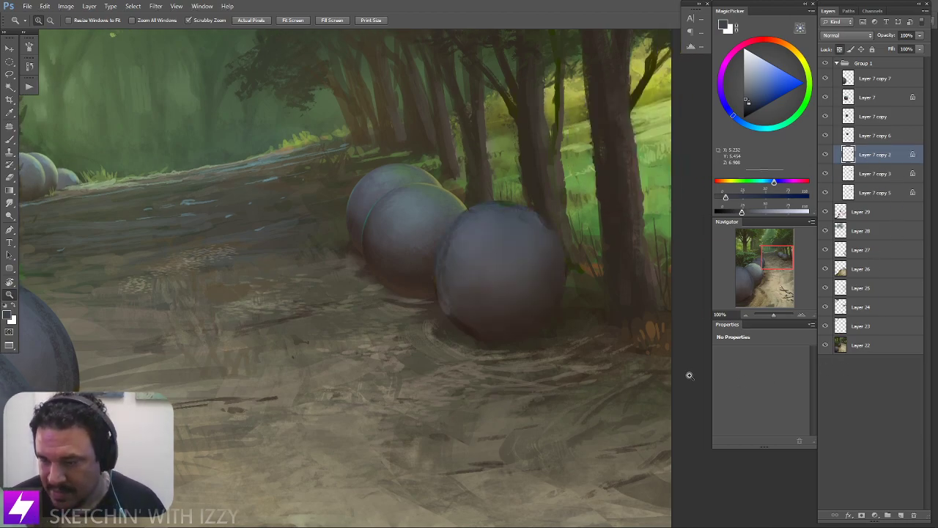
Paint dark brown sampled from the middle sphere's shaded side over the front sphere's lower path-side edge
{"action": "left_click", "coordinate": [421, 299]}
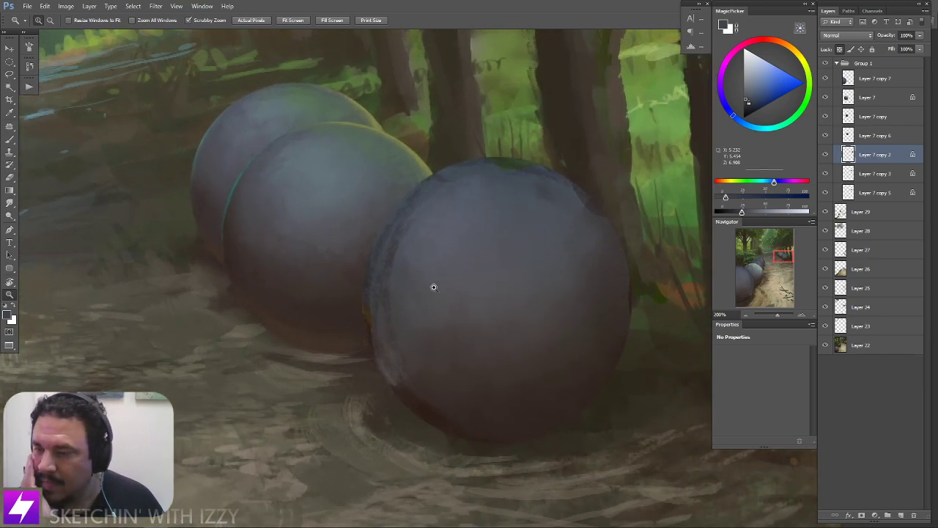
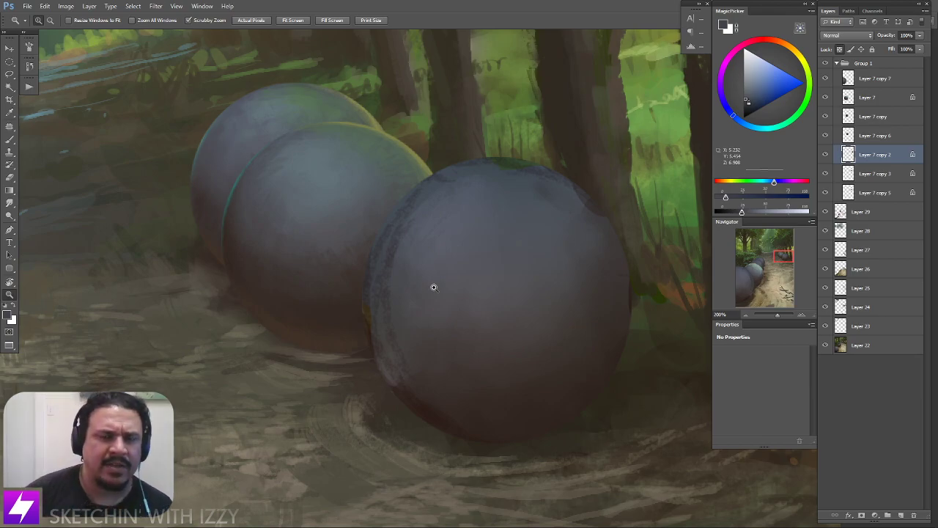
{"action": "key", "text": "ctrl+minus"}
{"action": "mouse_move", "coordinate": [432, 305]}
{"action": "left_mouse_down"}
{"action": "mouse_move", "coordinate": [416, 288]}
{"action": "mouse_move", "coordinate": [430, 295]}
{"action": "mouse_move", "coordinate": [431, 281]}
{"action": "mouse_move", "coordinate": [445, 332]}
{"action": "left_mouse_up"}
{"action": "key", "text": "ctrl+plus"}
{"action": "key", "text": "b"}
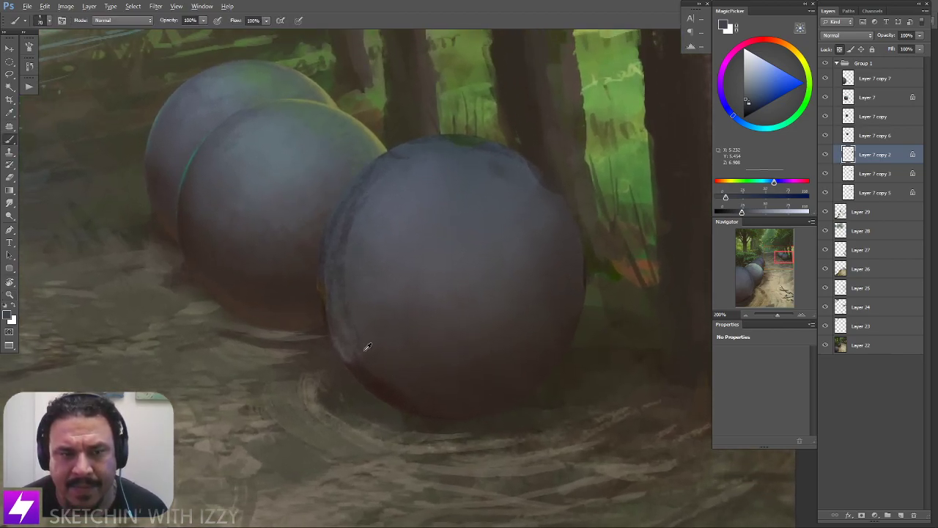
{"action": "left_click", "coordinate": [304, 289], "text": "alt"}
{"action": "key", "text": "bracketright"}
{"action": "key", "text": "bracketright"}
{"action": "mouse_move", "coordinate": [366, 274]}
{"action": "left_mouse_down"}
{"action": "mouse_move", "coordinate": [356, 341]}
{"action": "mouse_move", "coordinate": [387, 327]}
{"action": "mouse_move", "coordinate": [381, 379]}
{"action": "left_mouse_up"}
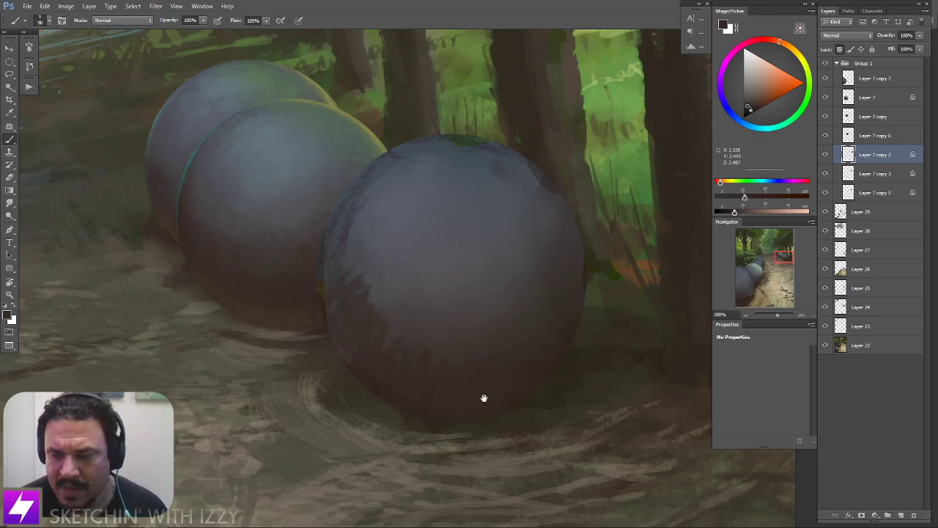
Extend the dark brown across the front sphere's lower half with a larger brush and smudge its upper boundary into a soft gradient
{"action": "left_click_drag", "start_coordinate": [486, 398], "coordinate": [483, 353]}
{"action": "key", "text": "bracketright"}
{"action": "key", "text": "bracketright"}
{"action": "left_click_drag", "start_coordinate": [373, 217], "coordinate": [441, 302]}
{"action": "key", "text": "r"}
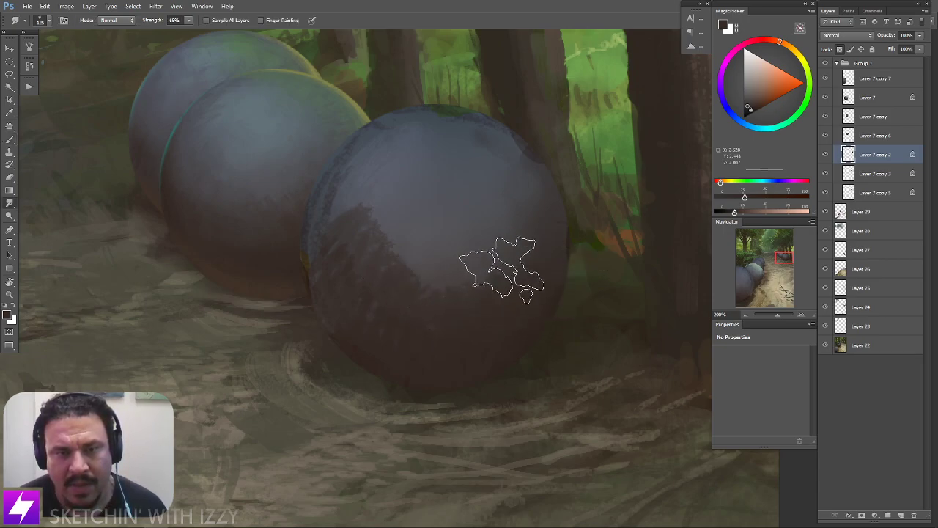
{"action": "key", "text": "bracketright"}
{"action": "key", "text": "bracketright"}
{"action": "key", "text": "bracketright"}
{"action": "key", "text": "bracketright"}
{"action": "mouse_move", "coordinate": [443, 228]}
{"action": "left_mouse_down"}
{"action": "mouse_move", "coordinate": [410, 225]}
{"action": "mouse_move", "coordinate": [383, 204]}
{"action": "mouse_move", "coordinate": [403, 229]}
{"action": "left_mouse_up"}
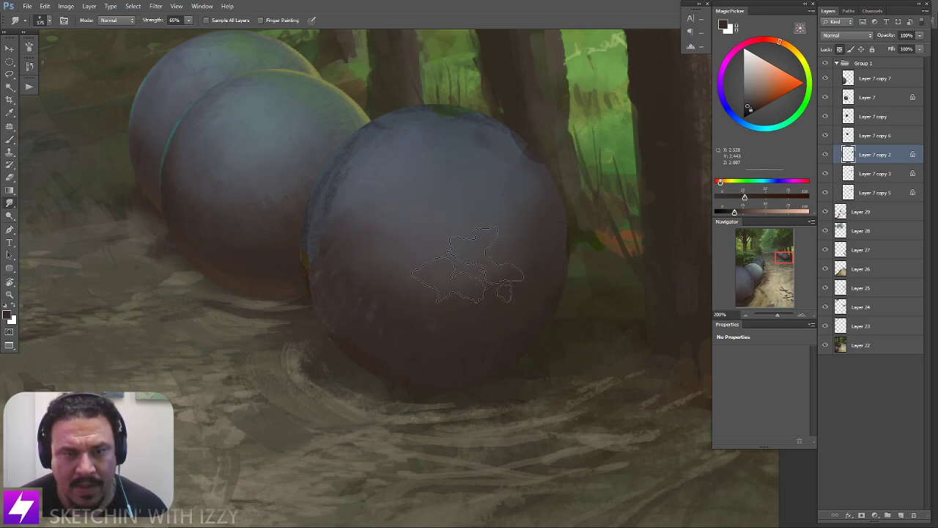
Darken the front sphere's tree-side edge with the same dark brown and smudge it into the body
{"action": "key", "text": "b"}
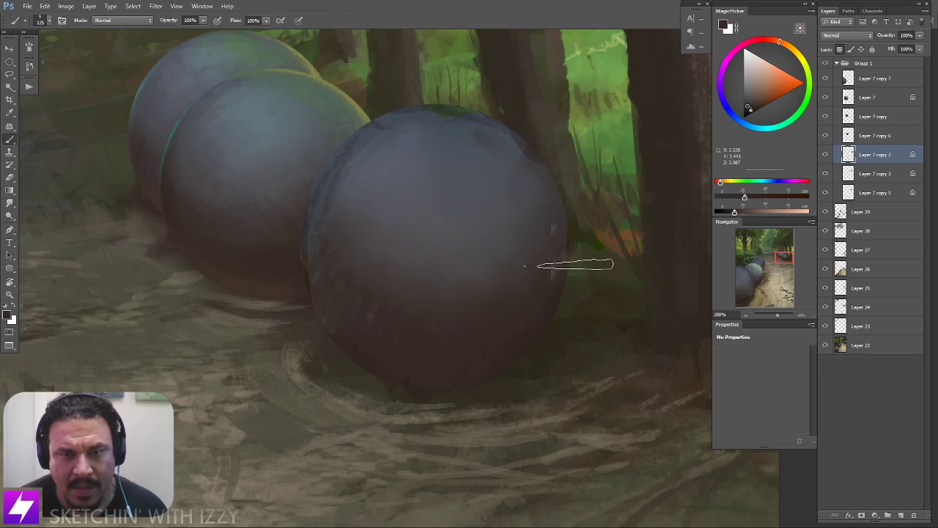
{"action": "mouse_move", "coordinate": [583, 267]}
{"action": "left_mouse_down"}
{"action": "mouse_move", "coordinate": [598, 229]}
{"action": "mouse_move", "coordinate": [571, 188]}
{"action": "mouse_move", "coordinate": [573, 218]}
{"action": "left_mouse_up"}
{"action": "key", "text": "r"}
{"action": "mouse_move", "coordinate": [528, 245]}
{"action": "left_mouse_down"}
{"action": "mouse_move", "coordinate": [524, 288]}
{"action": "mouse_move", "coordinate": [561, 258]}
{"action": "left_mouse_up"}
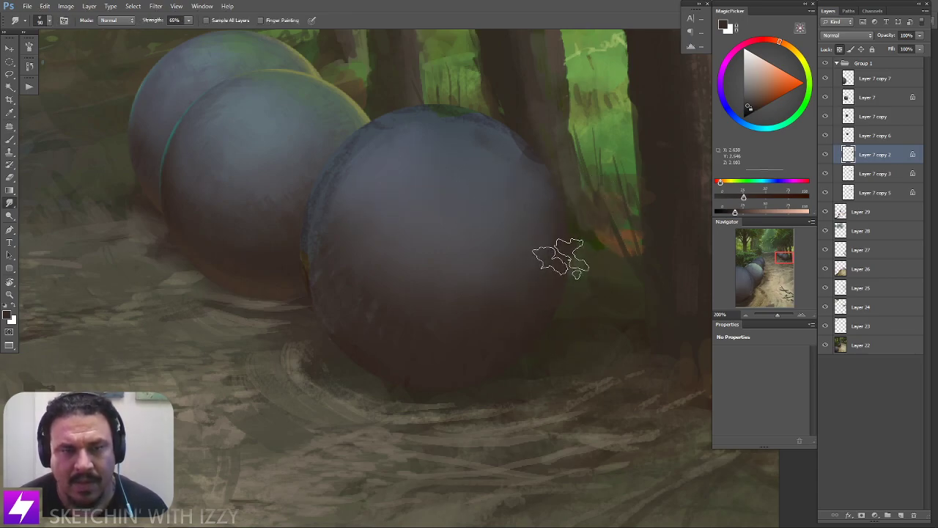
Sample muted blue-grey from the foreground spheres and brush it lightly onto the front distant sphere's upper face
{"action": "key", "text": "ctrl+minus"}
{"action": "key", "text": "ctrl+minus"}
{"action": "scroll", "coordinate": [469, 300], "scroll_direction": "down", "scroll_amount": 1}
{"action": "key", "text": "b"}
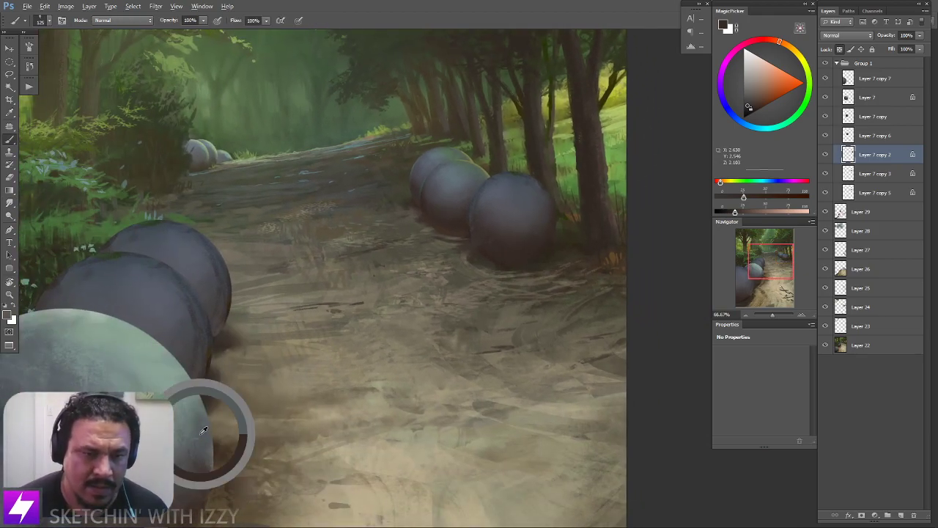
{"action": "left_click", "coordinate": [203, 433], "text": "alt"}
{"action": "left_click_drag", "start_coordinate": [491, 259], "coordinate": [488, 256]}
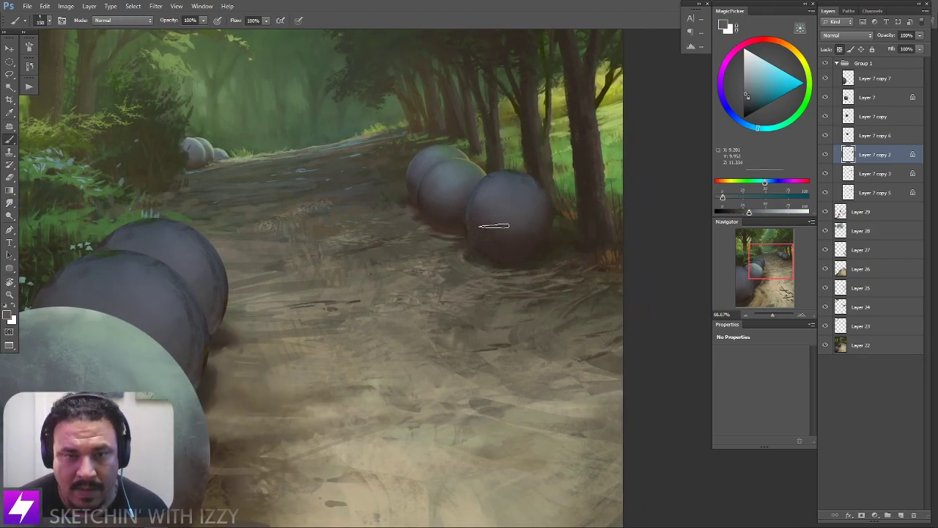
{"action": "key", "text": "bracketright"}
{"action": "left_click", "coordinate": [168, 282], "text": "alt"}
{"action": "key", "text": "ctrl+plus"}
{"action": "left_click_drag", "start_coordinate": [500, 176], "coordinate": [487, 230]}
{"action": "key", "text": "bracketleft"}
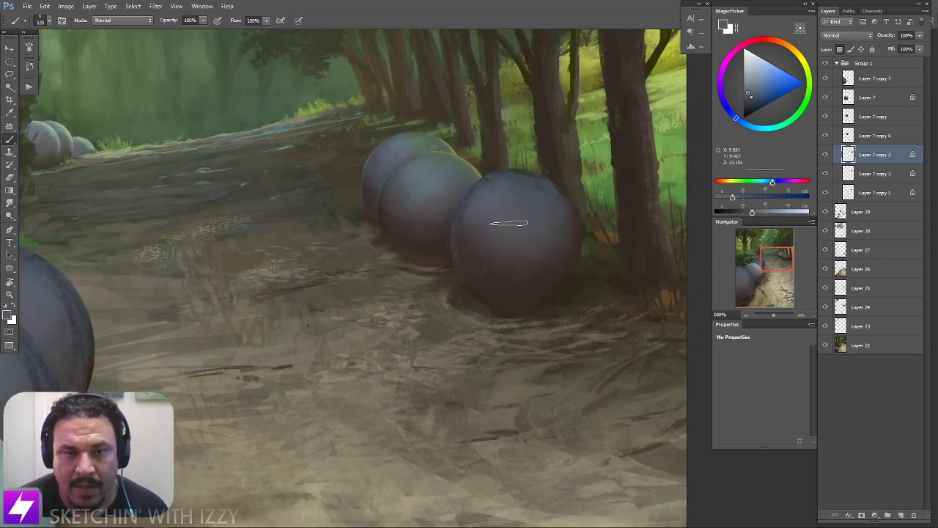
Paint a lighter blue-grey sky highlight, sampled from the middle sphere, on the front sphere's upper face and smudge it smooth
{"action": "left_click", "coordinate": [463, 170], "text": "alt"}
{"action": "key", "text": "bracketright"}
{"action": "key", "text": "bracketright"}
{"action": "key", "text": "bracketright"}
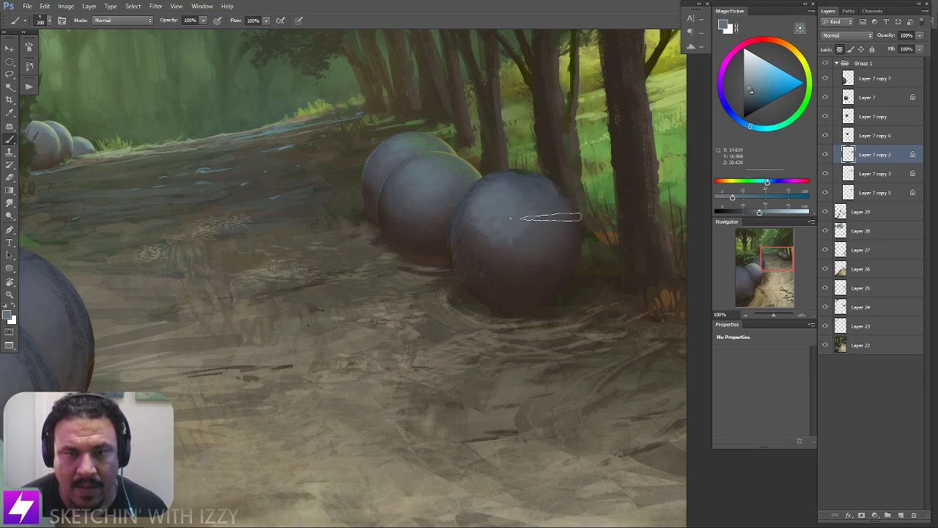
{"action": "key", "text": "r"}
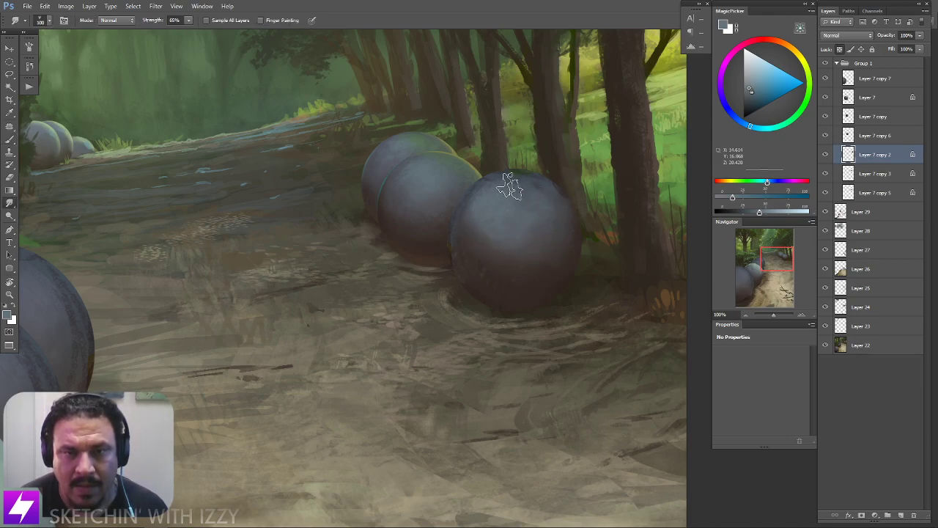
Paint grey-green reflected light sampled from the middle sphere's upper edge along the front sphere's top and tree side, and smudge it in
{"action": "key", "text": "b"}
{"action": "left_click", "coordinate": [465, 165], "text": "alt"}
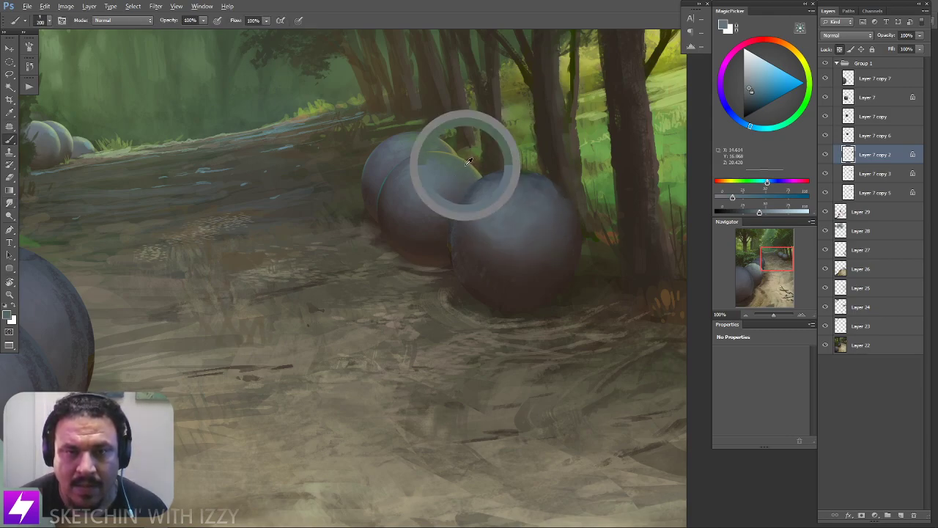
{"action": "key", "text": "bracketleft"}
{"action": "key", "text": "bracketleft"}
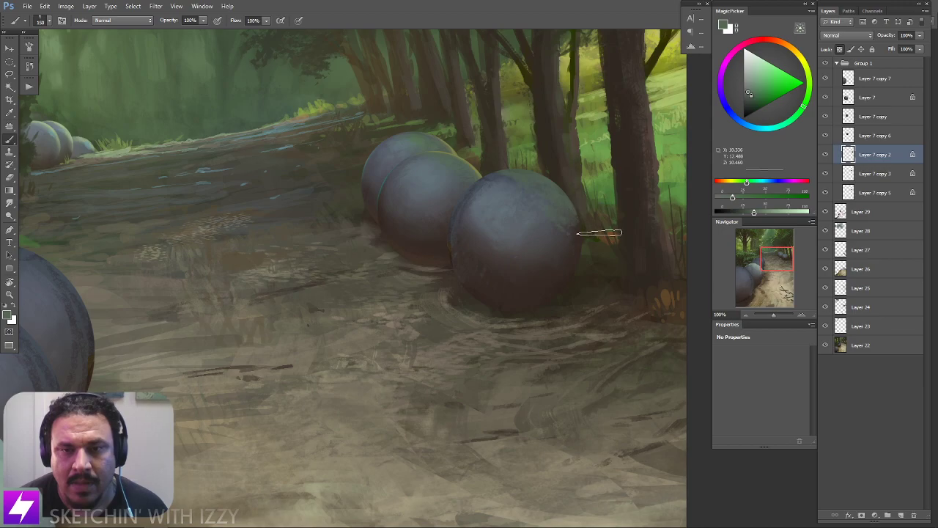
{"action": "key", "text": "r"}
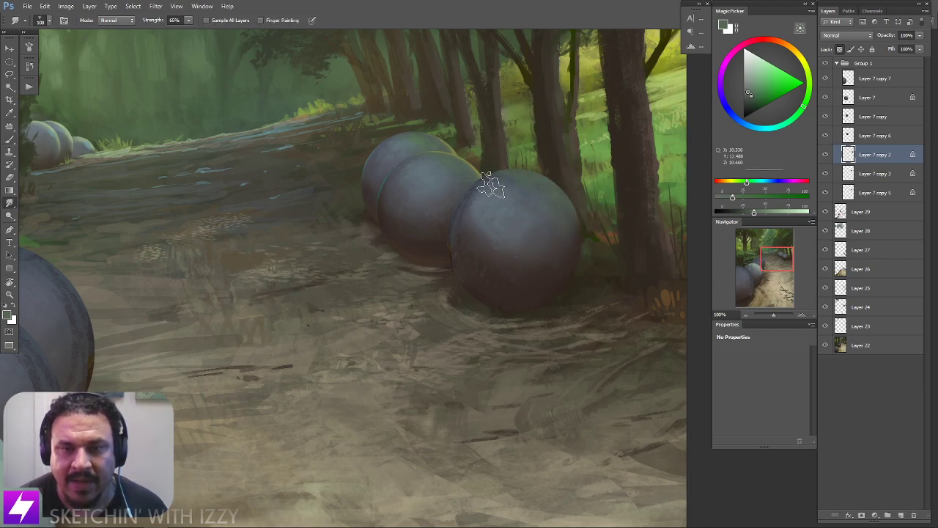
Flip the canvas horizontally and inspect the front sphere's shading from the whole painting down to a close view
{"action": "key", "text": "ctrl+minus"}
{"action": "key", "text": "r"}
{"action": "left_click_drag", "start_coordinate": [561, 324], "coordinate": [550, 257]}
{"action": "key", "text": "Escape"}
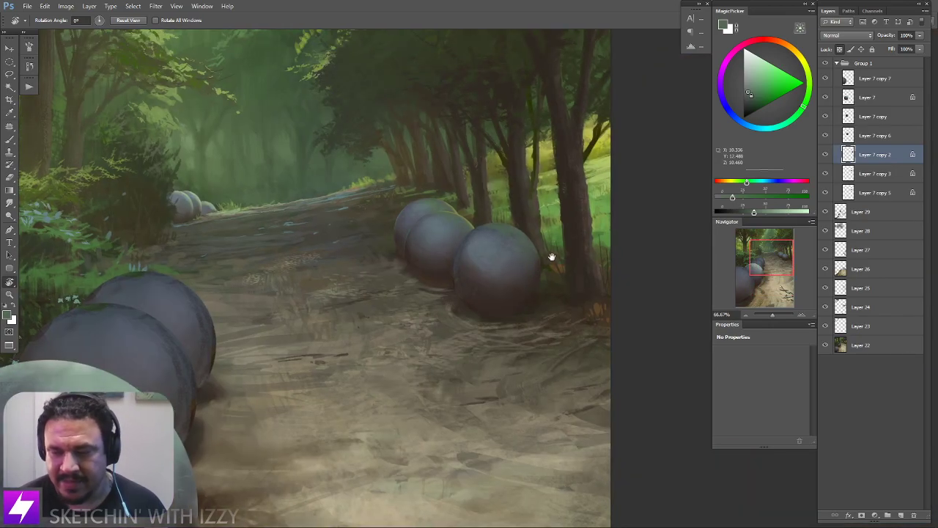
{"action": "key", "text": "ctrl+minus"}
{"action": "key", "text": "ctrl+shift+h"}
{"action": "left_click_drag", "start_coordinate": [312, 322], "coordinate": [660, 250]}
{"action": "key", "text": "ctrl+plus"}
{"action": "key", "text": "ctrl+plus"}
{"action": "key", "text": "ctrl+plus"}
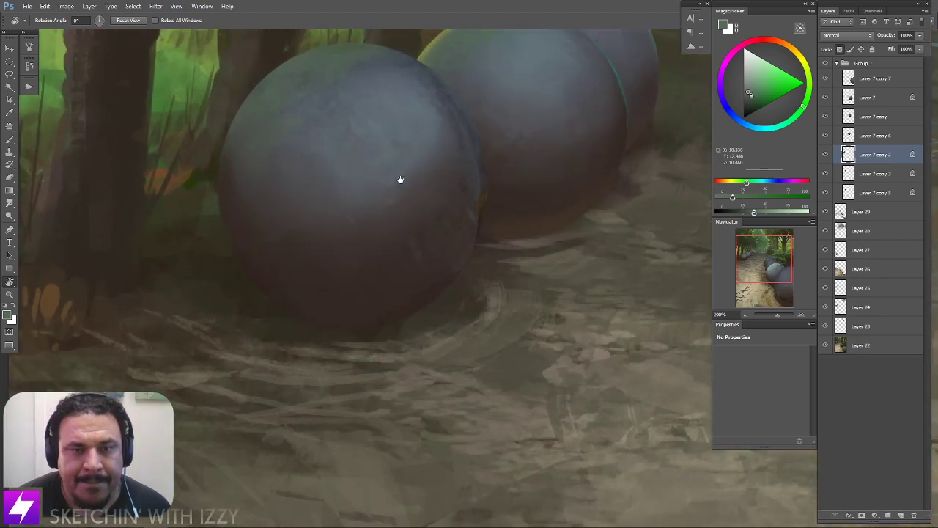
Paint an olive rim light along the front sphere's tree-side edge, tone it down with sampled dark brown, and smudge it softer
{"action": "left_click_drag", "start_coordinate": [403, 180], "coordinate": [442, 249]}
{"action": "key", "text": "b"}
{"action": "key", "text": "ctrl+minus"}
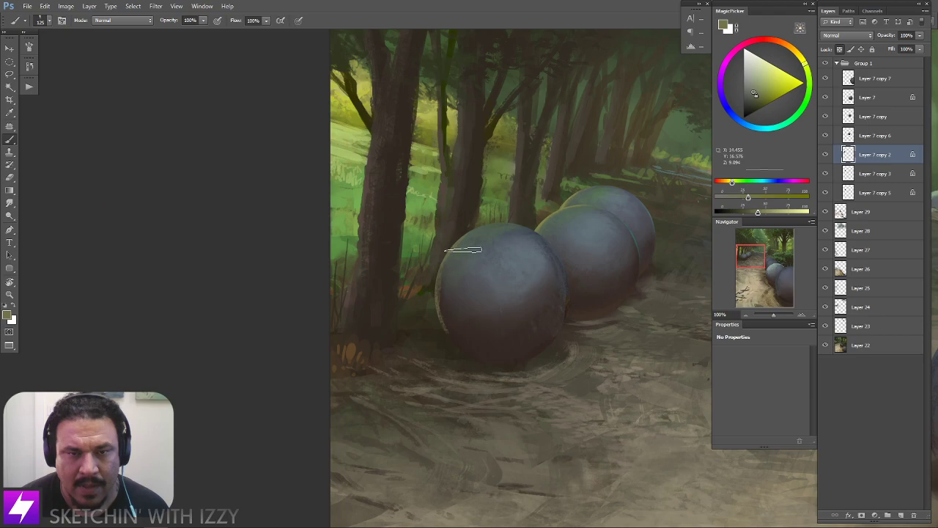
{"action": "left_click", "coordinate": [444, 300], "text": "alt"}
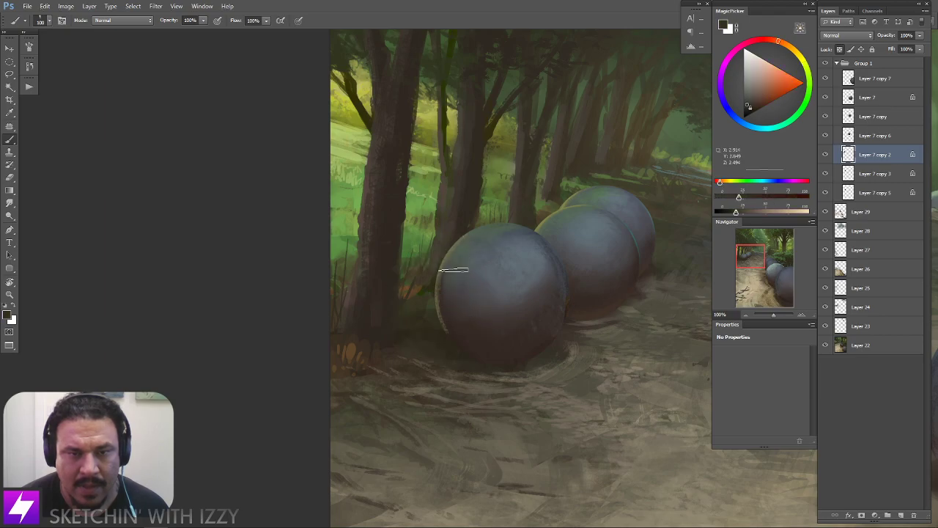
{"action": "key", "text": "r"}
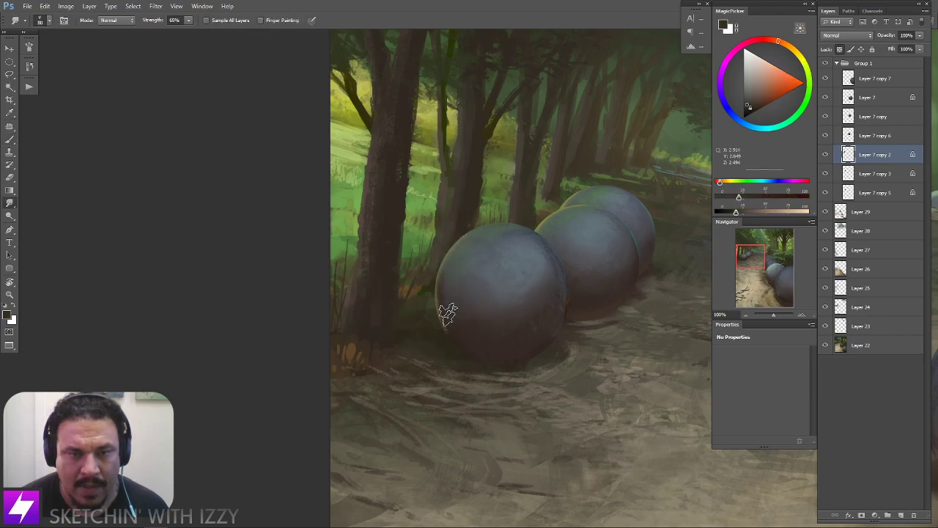
Paint dark reddish grey, sampled from the front sphere's shaded lower half, over its transition from light to shadow
{"action": "key", "text": "r"}
{"action": "left_click_drag", "start_coordinate": [620, 341], "coordinate": [557, 254]}
{"action": "mouse_move", "coordinate": [592, 334]}
{"action": "left_mouse_down"}
{"action": "mouse_move", "coordinate": [593, 303]}
{"action": "mouse_move", "coordinate": [569, 272]}
{"action": "left_mouse_up"}
{"action": "key", "text": "b"}
{"action": "left_click", "coordinate": [507, 334], "text": "alt"}
{"action": "key", "text": "bracketright"}
{"action": "key", "text": "bracketright"}
{"action": "key", "text": "bracketright"}
{"action": "mouse_move", "coordinate": [495, 332]}
{"action": "left_mouse_down"}
{"action": "mouse_move", "coordinate": [471, 332]}
{"action": "mouse_move", "coordinate": [510, 332]}
{"action": "mouse_move", "coordinate": [524, 298]}
{"action": "left_mouse_up"}
Resample a dark grey from the front sphere's shadow edge, touch up the shading with a smaller brush, and smudge it smooth
{"action": "left_click", "coordinate": [482, 330], "text": "alt"}
{"action": "key", "text": "bracketleft"}
{"action": "key", "text": "bracketleft"}
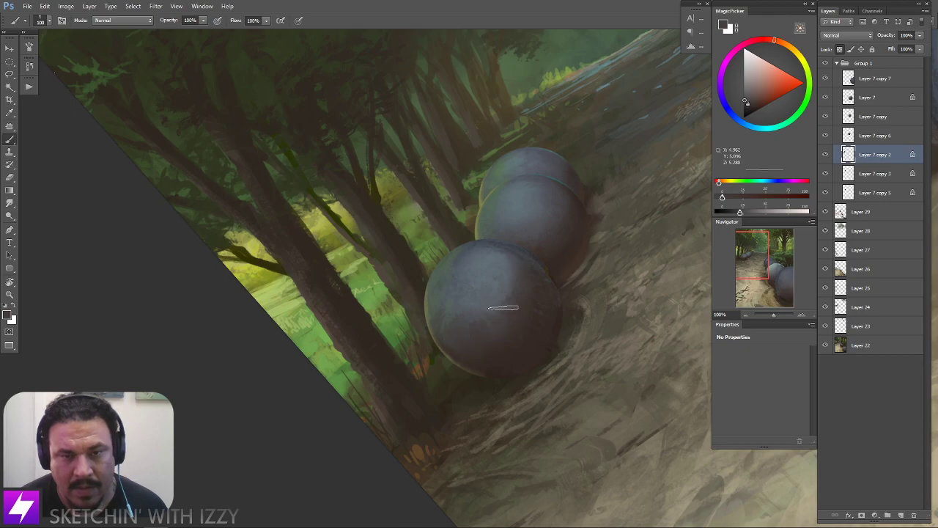
{"action": "key", "text": "s"}
{"action": "key", "text": "bracketright"}
{"action": "key", "text": "bracketright"}
Paint muted violet-grey midtones sampled from the front sphere between its highlight and shadow, and smudge them together
{"action": "key", "text": "r"}
{"action": "mouse_move", "coordinate": [565, 325]}
{"action": "left_mouse_down"}
{"action": "mouse_move", "coordinate": [576, 283]}
{"action": "mouse_move", "coordinate": [505, 183]}
{"action": "left_mouse_up"}
{"action": "key", "text": "ctrl+plus"}
{"action": "mouse_move", "coordinate": [544, 227]}
{"action": "left_mouse_down"}
{"action": "mouse_move", "coordinate": [543, 247]}
{"action": "mouse_move", "coordinate": [506, 257]}
{"action": "left_mouse_up"}
{"action": "key", "text": "b"}
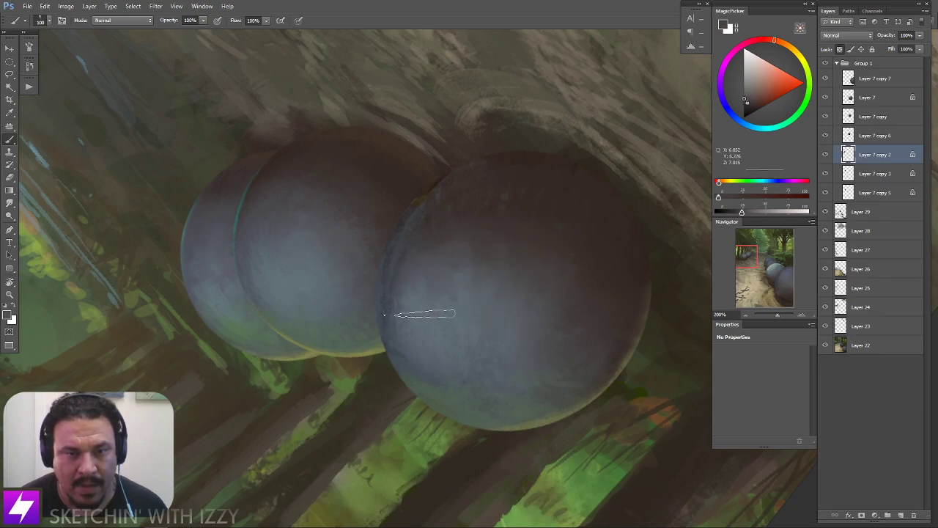
{"action": "left_click", "coordinate": [517, 250], "text": "alt"}
{"action": "left_click", "coordinate": [486, 263], "text": "alt"}
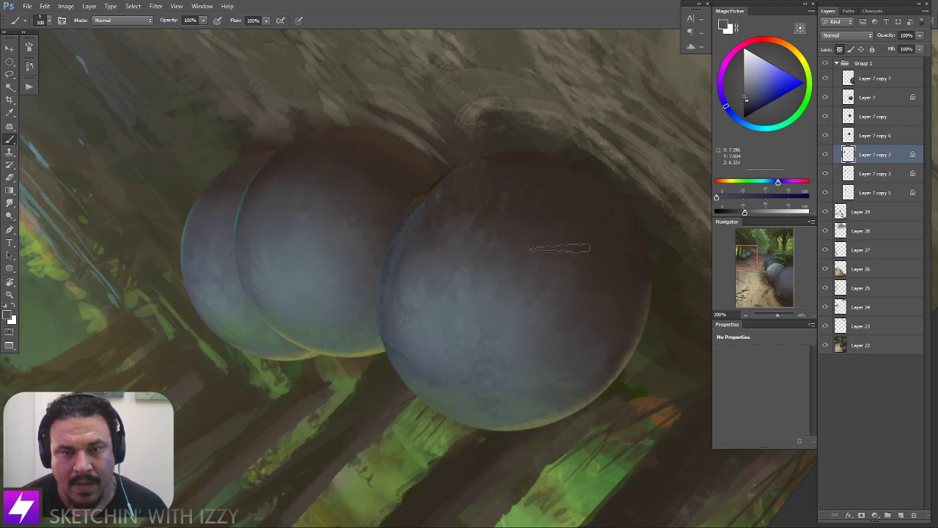
{"action": "key", "text": "s"}
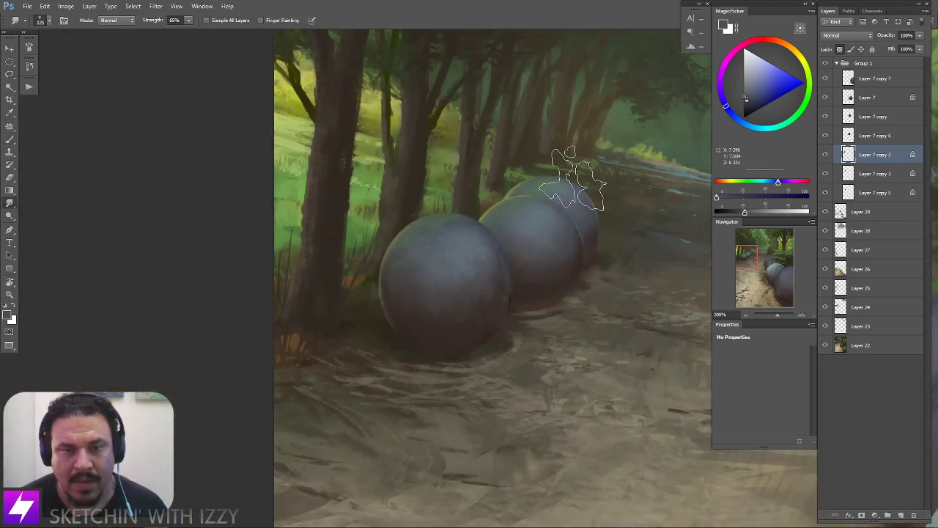
Deepen the front sphere's path-side shading with sampled dark grey-brown, and sample a warmer brown from the ground shadow beside it
{"action": "left_click_drag", "start_coordinate": [545, 258], "coordinate": [540, 279]}
{"action": "left_click_drag", "start_coordinate": [487, 320], "coordinate": [528, 283]}
{"action": "key", "text": "b"}
{"action": "left_click", "coordinate": [525, 283], "text": "alt"}
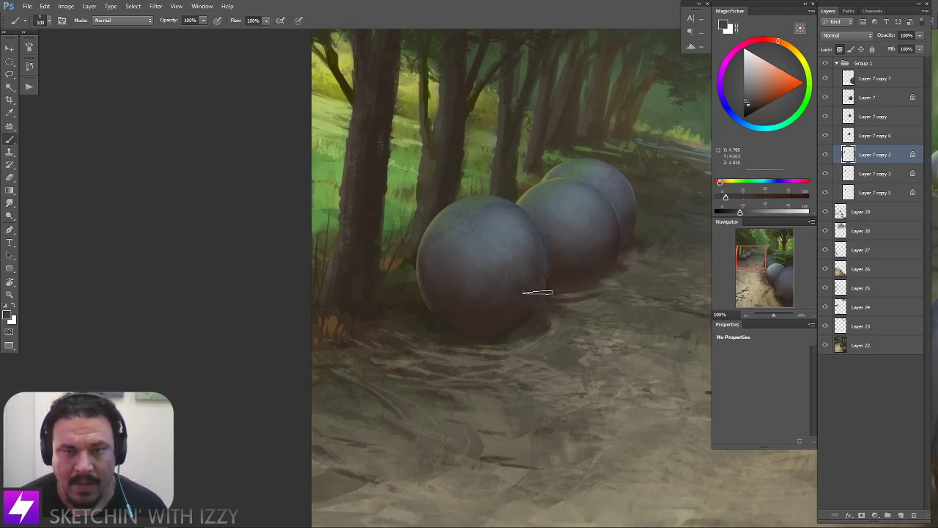
{"action": "left_click_drag", "start_coordinate": [568, 312], "coordinate": [505, 285]}
{"action": "left_click", "coordinate": [525, 253], "text": "alt"}
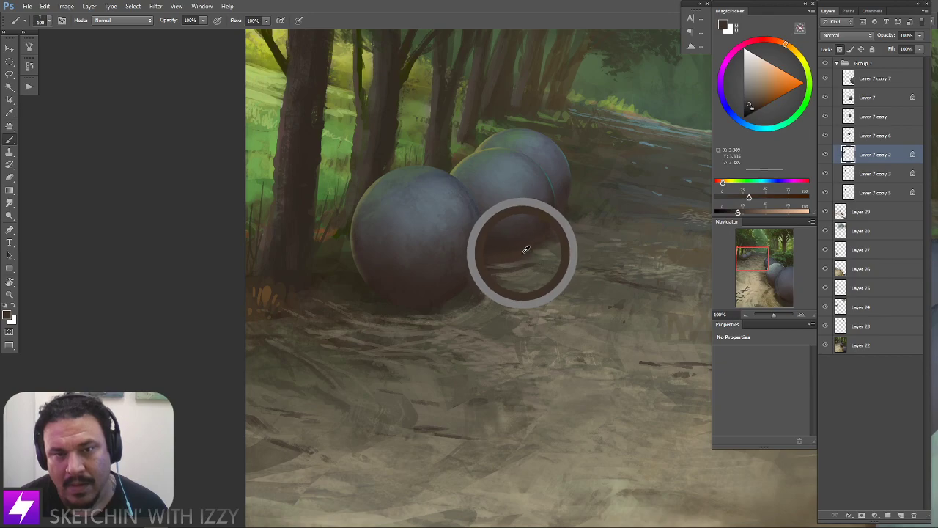
Paint warm brown ground reflection along the front sphere's lower path-side edge, tone it down with sampled darker brown, and smudge it
{"action": "key", "text": "r"}
{"action": "left_click_drag", "start_coordinate": [555, 304], "coordinate": [550, 238]}
{"action": "key", "text": "b"}
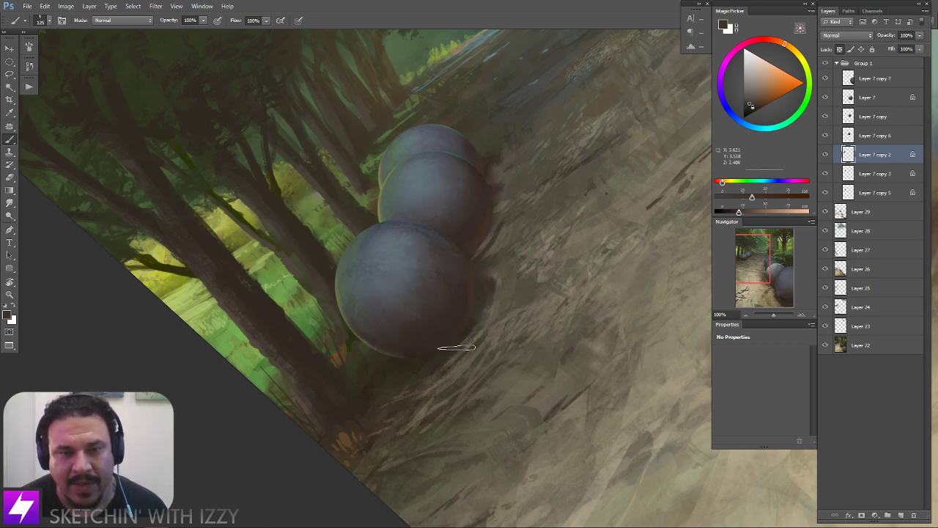
{"action": "left_click", "coordinate": [462, 308], "text": "alt"}
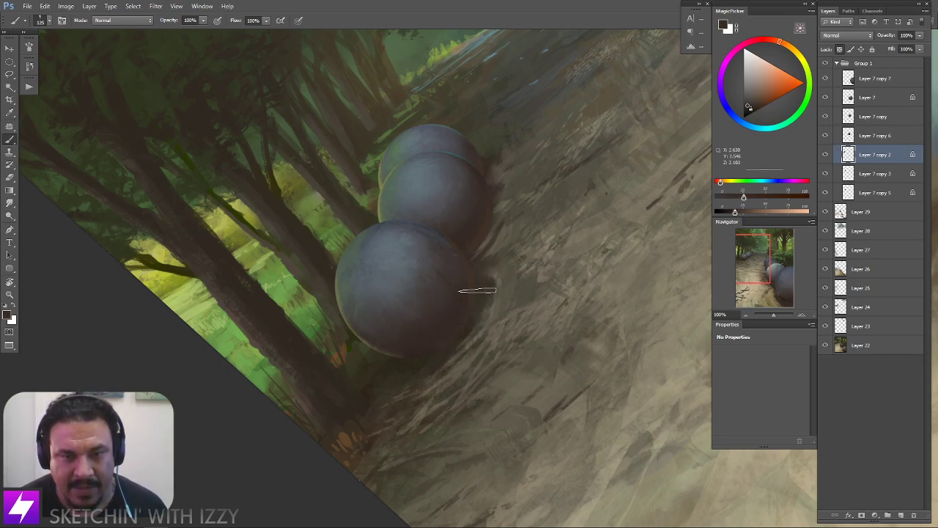
{"action": "key", "text": "bracketright"}
{"action": "key", "text": "bracketright"}
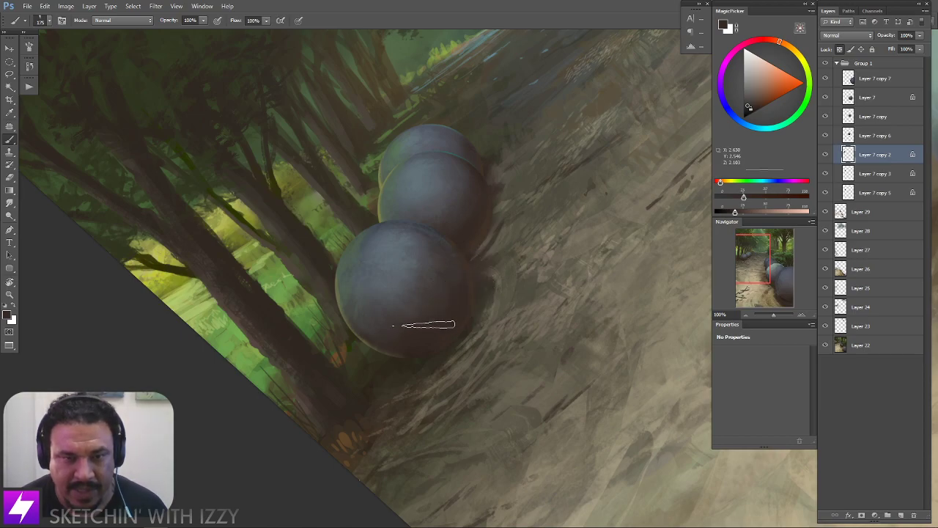
{"action": "key", "text": "r"}
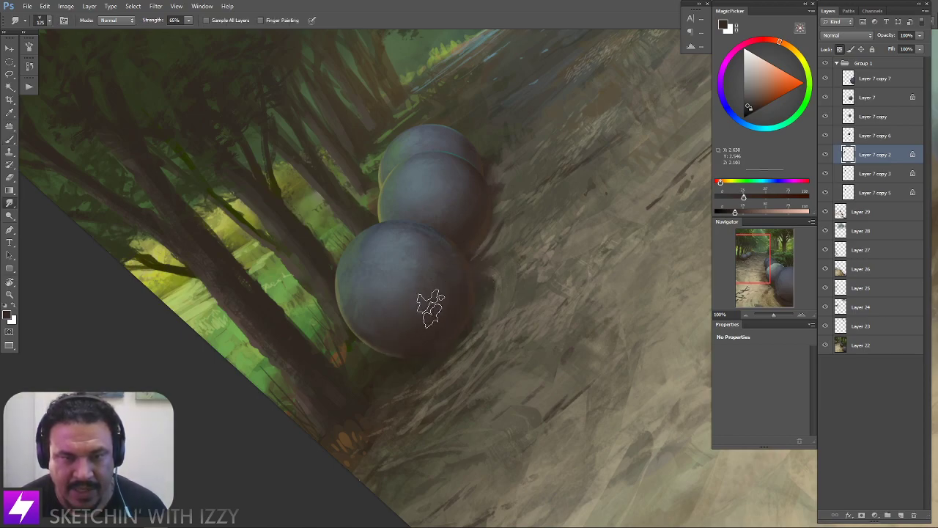
{"action": "key", "text": "Escape"}
{"action": "key", "text": "ctrl+minus"}
{"action": "left_click_drag", "start_coordinate": [532, 359], "coordinate": [495, 396]}
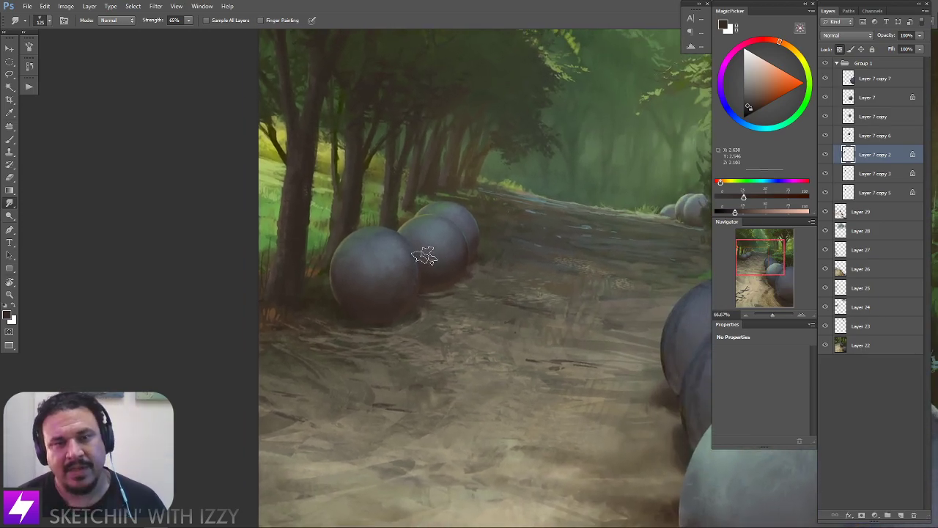
Paint a blue-grey sky highlight across the front sphere's top with a larger brush and smudge it into the surface
{"action": "scroll", "coordinate": [429, 255], "scroll_direction": "up", "scroll_amount": 2}
{"action": "key", "text": "b"}
{"action": "key", "text": "]"}
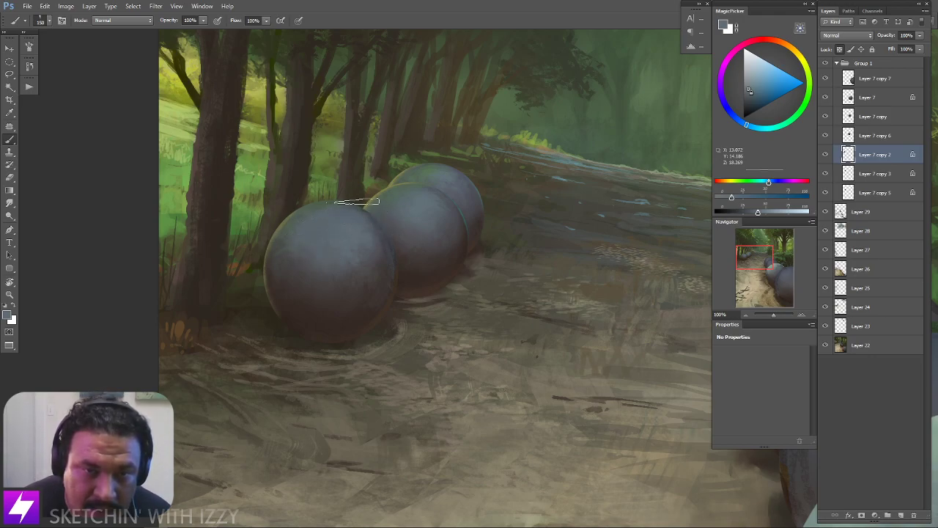
{"action": "key", "text": "r"}
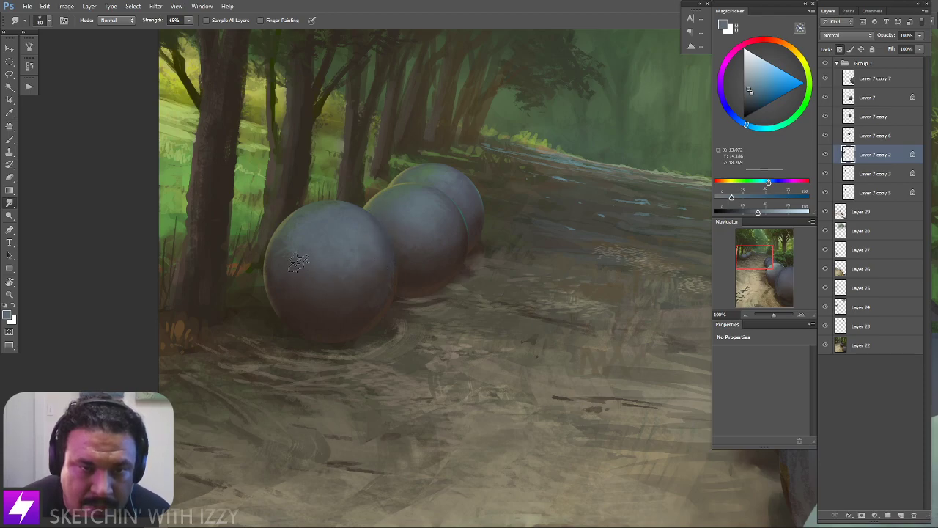
{"action": "key", "text": "ctrl+minus"}
{"action": "key", "text": "ctrl+minus"}
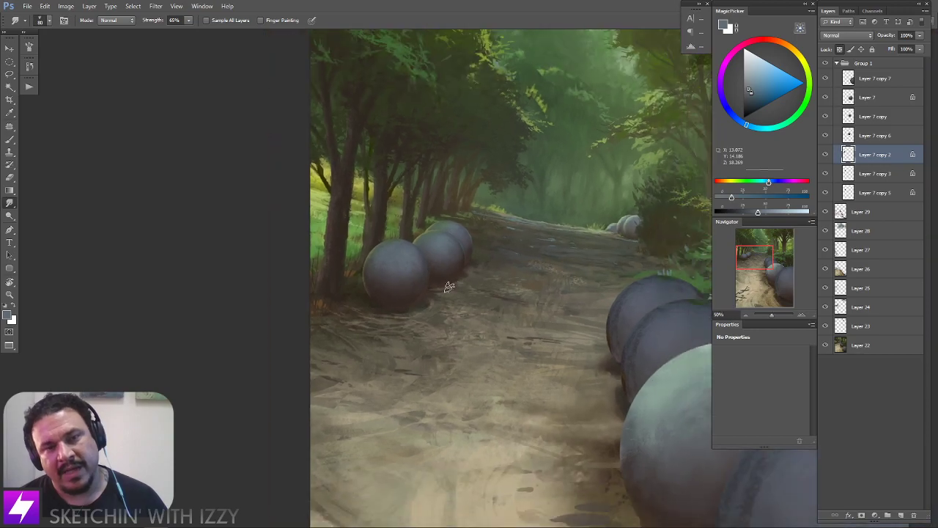
Paint additional grey-blue shading on the front sphere of the small group beside the trees on Layer 7 copy 2
{"action": "key", "text": "ctrl+plus"}
{"action": "key", "text": "ctrl+plus"}
{"action": "key", "text": "b"}
{"action": "key", "text": "b"}
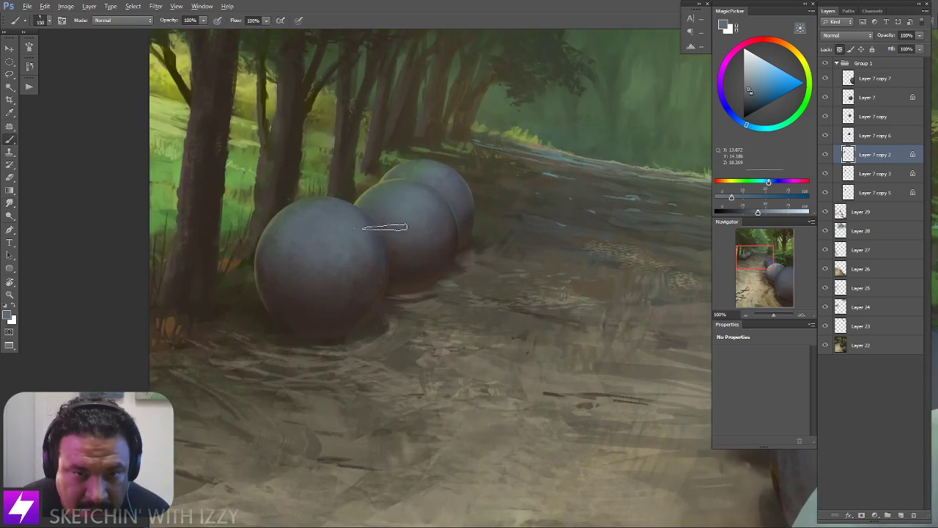
{"action": "key", "text": "r"}
{"action": "left_click_drag", "start_coordinate": [474, 163], "coordinate": [417, 188]}
{"action": "mouse_move", "coordinate": [541, 246]}
{"action": "left_mouse_down"}
{"action": "mouse_move", "coordinate": [539, 264]}
{"action": "mouse_move", "coordinate": [530, 245]}
{"action": "left_mouse_up"}
{"action": "left_click_drag", "start_coordinate": [492, 298], "coordinate": [501, 250]}
{"action": "key", "text": "b"}
{"action": "key", "text": "ctrl+plus"}
{"action": "mouse_move", "coordinate": [455, 286]}
{"action": "left_mouse_down"}
{"action": "mouse_move", "coordinate": [475, 251]}
{"action": "mouse_move", "coordinate": [513, 225]}
{"action": "left_mouse_up"}
Smudge the shading on the front sphere at 65% strength to soften the transition from light to dark
{"action": "key", "text": "s"}
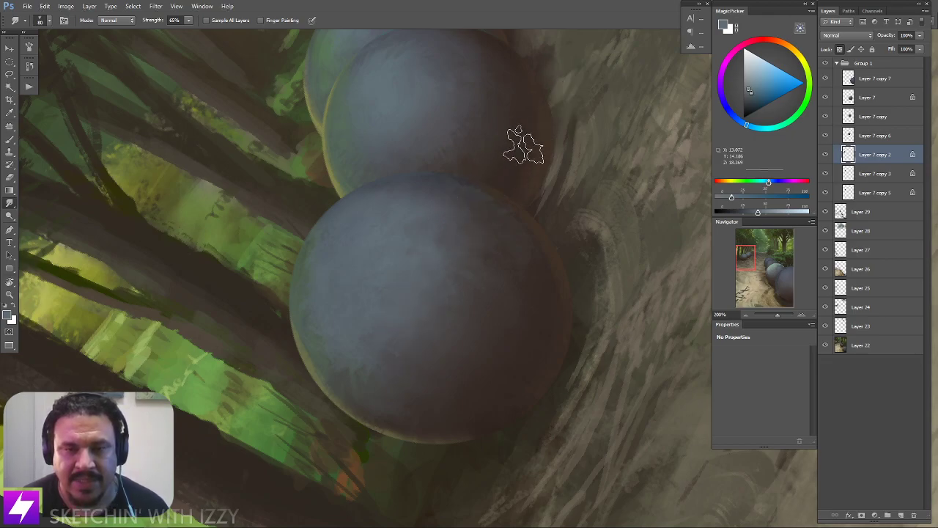
{"action": "mouse_move", "coordinate": [516, 174]}
{"action": "left_mouse_down"}
{"action": "mouse_move", "coordinate": [523, 170]}
{"action": "mouse_move", "coordinate": [503, 219]}
{"action": "mouse_move", "coordinate": [519, 213]}
{"action": "mouse_move", "coordinate": [493, 247]}
{"action": "left_mouse_up"}
{"action": "key", "text": "ctrl+minus"}
{"action": "key", "text": "ctrl+minus"}
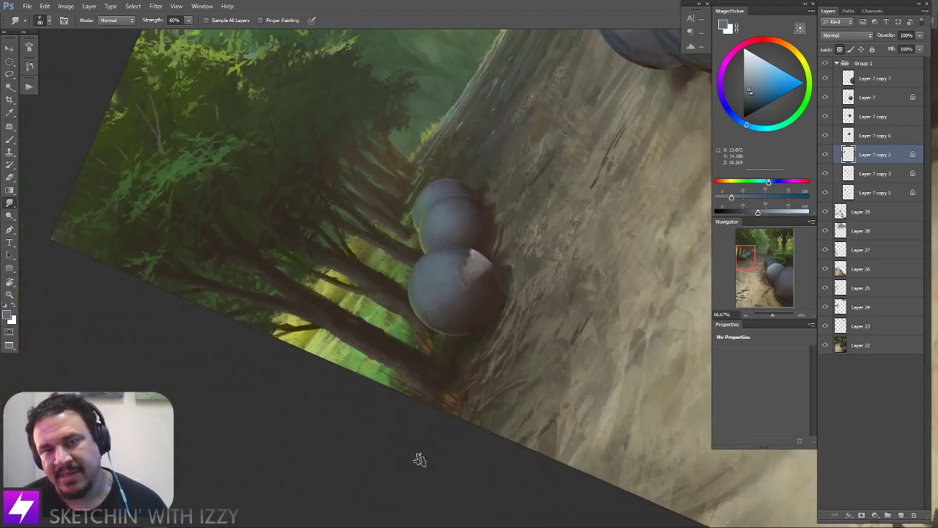
{"action": "key", "text": "Escape"}
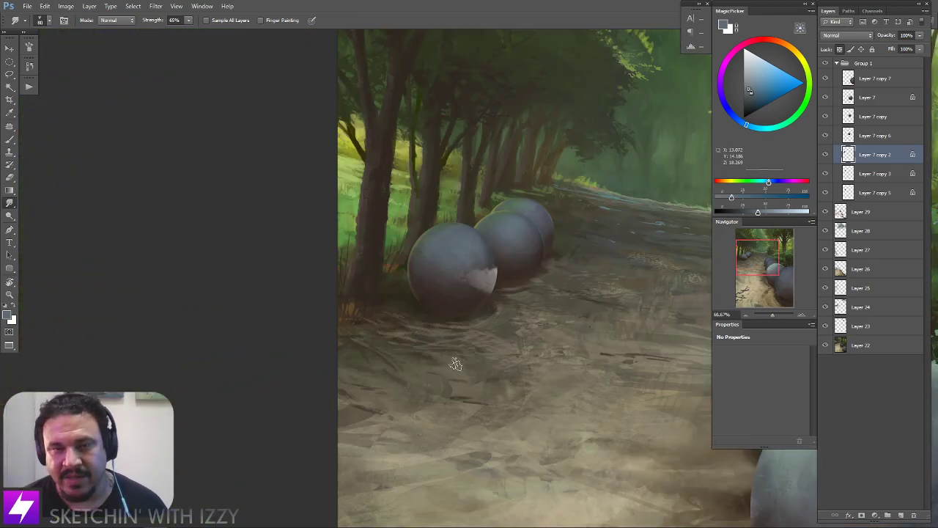
{"action": "key", "text": "ctrl+plus"}
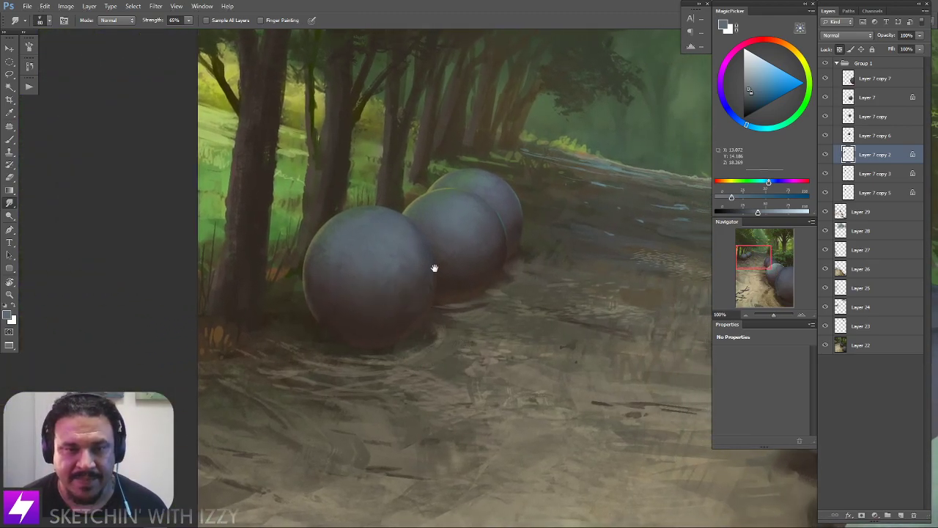
Sample the muted teal at the far edge of the path and paint a thin rim light along the front sphere's path-side edge
{"action": "left_click_drag", "start_coordinate": [435, 268], "coordinate": [432, 278]}
{"action": "key", "text": "b"}
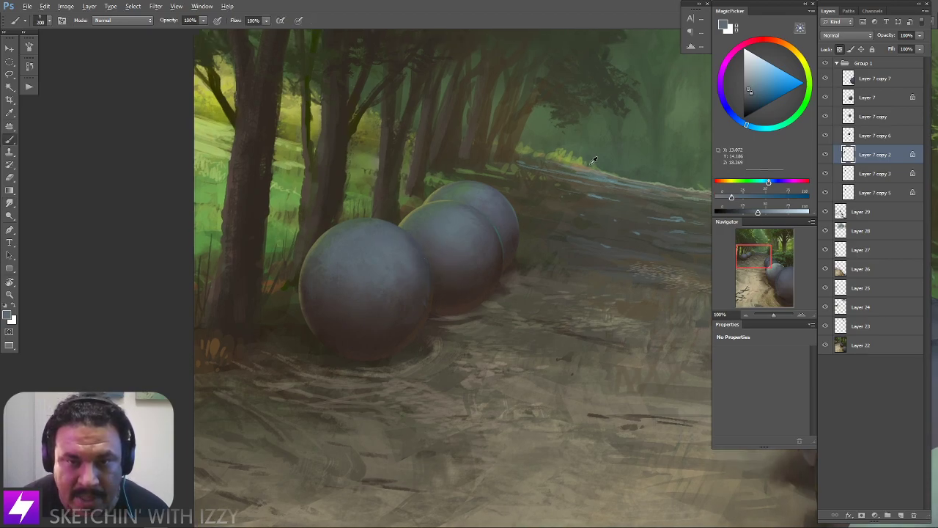
{"action": "left_click", "coordinate": [608, 178], "text": "alt"}
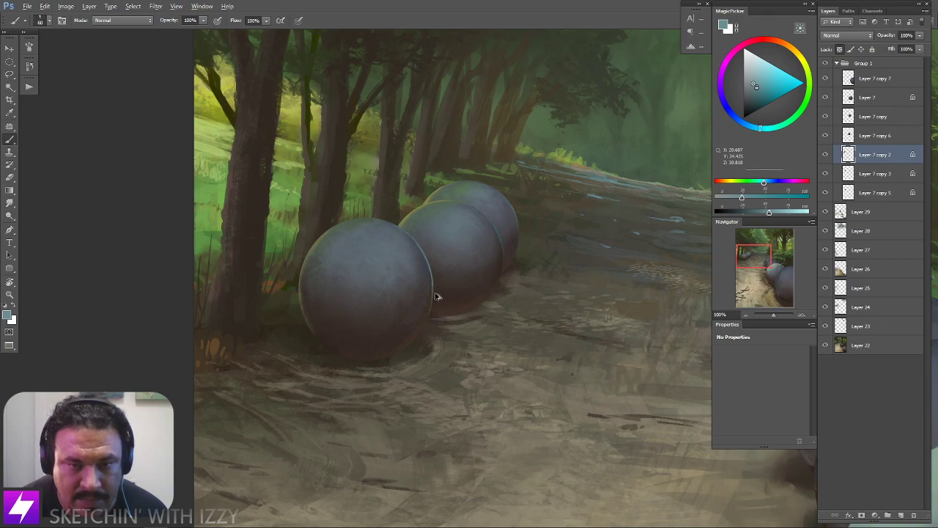
Flip the canvas horizontally and refine the teal rim light along the front sphere's path-side edge
{"action": "key", "text": "ctrl+minus"}
{"action": "key", "text": "ctrl+minus"}
{"action": "key", "text": "ctrl+shift+h"}
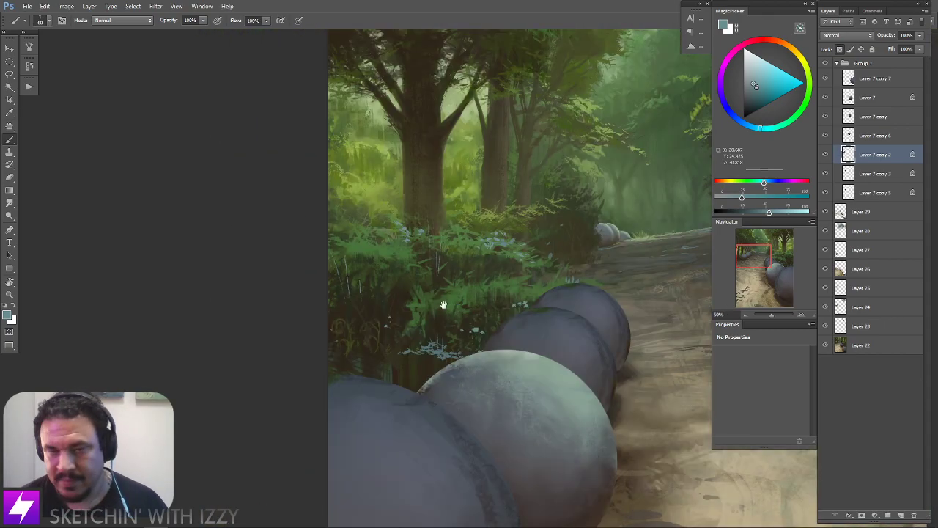
{"action": "left_click_drag", "start_coordinate": [440, 306], "coordinate": [276, 303]}
{"action": "left_click_drag", "start_coordinate": [634, 301], "coordinate": [441, 301]}
{"action": "mouse_move", "coordinate": [454, 252]}
{"action": "left_mouse_down"}
{"action": "mouse_move", "coordinate": [469, 294]}
{"action": "mouse_move", "coordinate": [521, 286]}
{"action": "mouse_move", "coordinate": [523, 216]}
{"action": "mouse_move", "coordinate": [478, 236]}
{"action": "left_mouse_up"}
{"action": "key", "text": "r"}
{"action": "key", "text": "ctrl+plus"}
{"action": "key", "text": "ctrl+plus"}
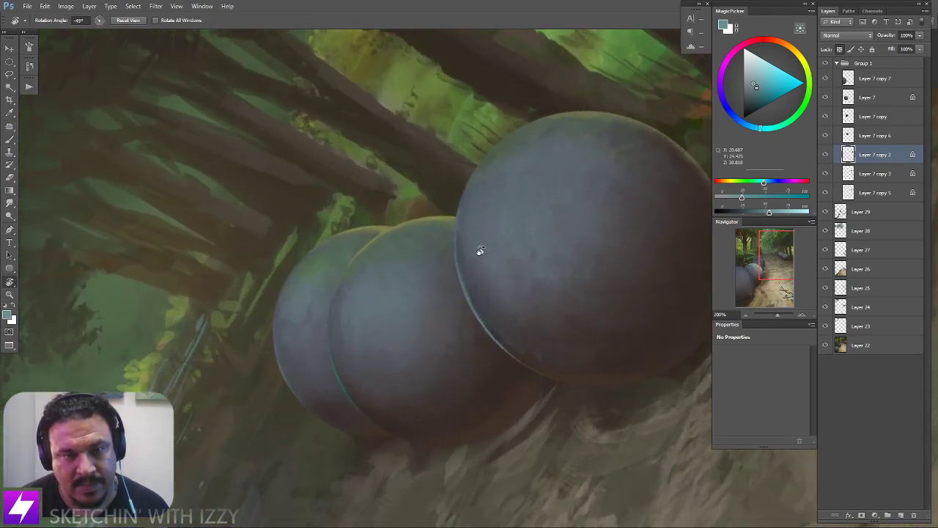
{"action": "key", "text": "b"}
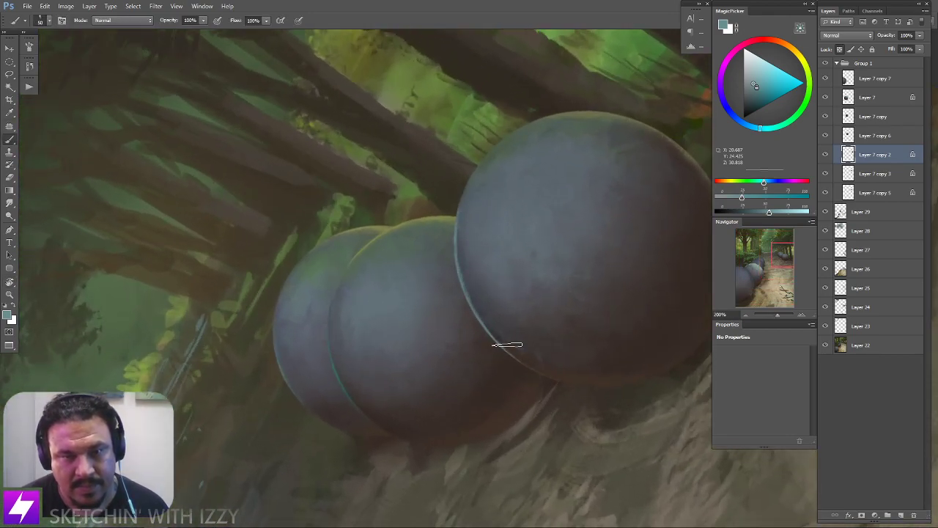
{"action": "key", "text": "Escape"}
Sample the dark brown near the front sphere's base and blend it into the sphere's underside
{"action": "left_click_drag", "start_coordinate": [460, 373], "coordinate": [373, 275]}
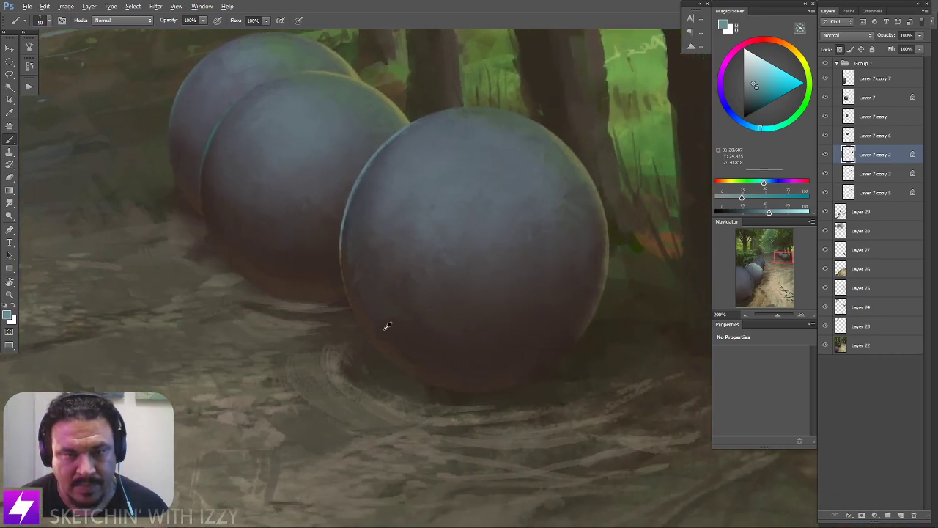
{"action": "left_click", "coordinate": [411, 353], "text": "alt"}
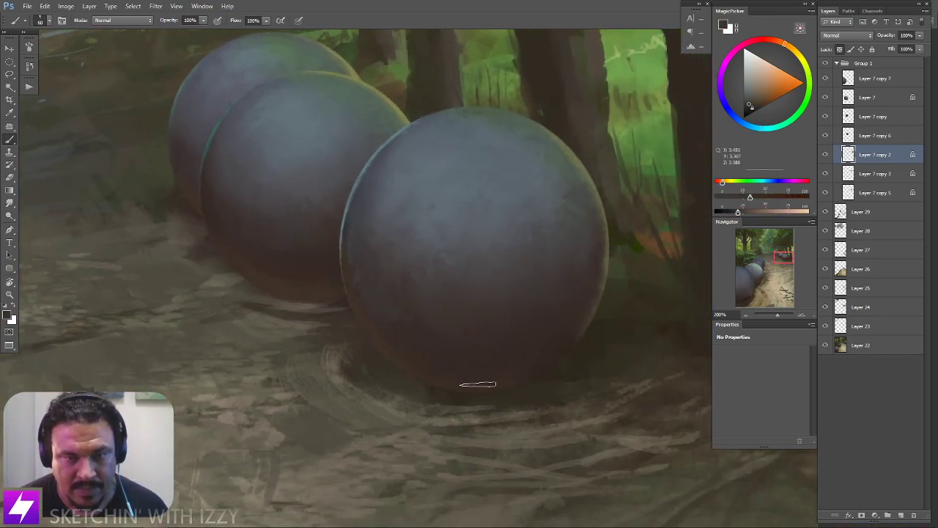
{"action": "key", "text": "r"}
{"action": "scroll", "coordinate": [429, 366], "scroll_direction": "down", "scroll_amount": 2}
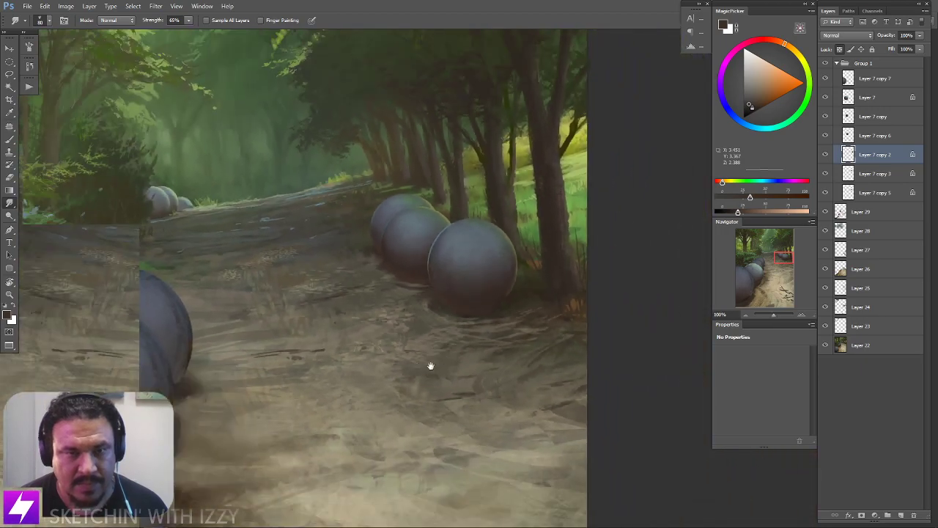
Sample the dark brown beneath the large foreground spheres and paint it as reflected ground colour on the front small sphere's lower edge
{"action": "left_click_drag", "start_coordinate": [430, 366], "coordinate": [475, 333]}
{"action": "left_click_drag", "start_coordinate": [447, 253], "coordinate": [467, 271]}
{"action": "mouse_move", "coordinate": [529, 275]}
{"action": "left_mouse_down"}
{"action": "mouse_move", "coordinate": [471, 277]}
{"action": "mouse_move", "coordinate": [475, 220]}
{"action": "mouse_move", "coordinate": [446, 224]}
{"action": "left_mouse_up"}
{"action": "key", "text": "ctrl+plus"}
{"action": "key", "text": "r"}
{"action": "mouse_move", "coordinate": [367, 289]}
{"action": "left_mouse_down"}
{"action": "mouse_move", "coordinate": [524, 293]}
{"action": "mouse_move", "coordinate": [571, 381]}
{"action": "left_mouse_up"}
{"action": "key", "text": "b"}
{"action": "left_click_drag", "start_coordinate": [121, 330], "coordinate": [310, 324]}
{"action": "left_click", "coordinate": [174, 247], "text": "alt"}
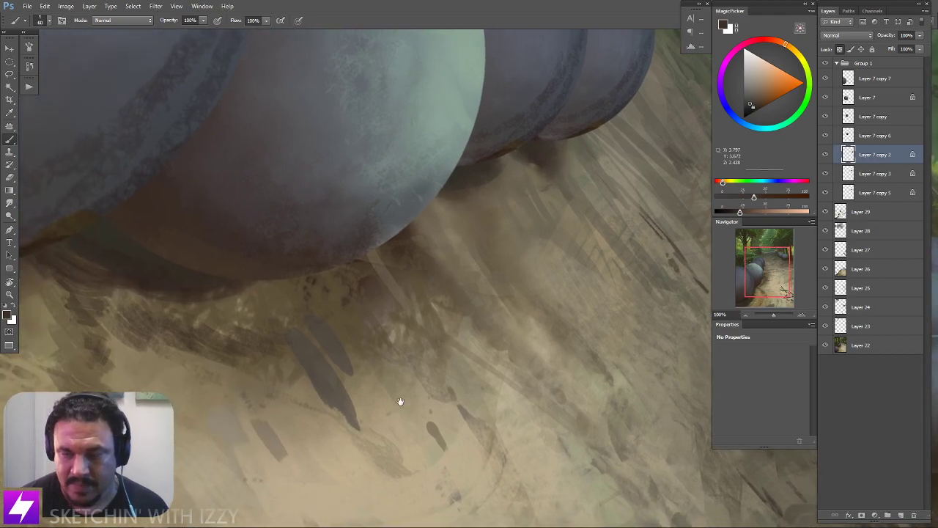
{"action": "left_click_drag", "start_coordinate": [406, 404], "coordinate": [228, 299]}
{"action": "key", "text": "r"}
{"action": "left_click_drag", "start_coordinate": [377, 293], "coordinate": [410, 199]}
{"action": "mouse_move", "coordinate": [480, 302]}
{"action": "left_mouse_down"}
{"action": "mouse_move", "coordinate": [452, 281]}
{"action": "mouse_move", "coordinate": [413, 220]}
{"action": "mouse_move", "coordinate": [473, 181]}
{"action": "mouse_move", "coordinate": [538, 162]}
{"action": "mouse_move", "coordinate": [479, 274]}
{"action": "left_mouse_up"}
{"action": "key", "text": "b"}
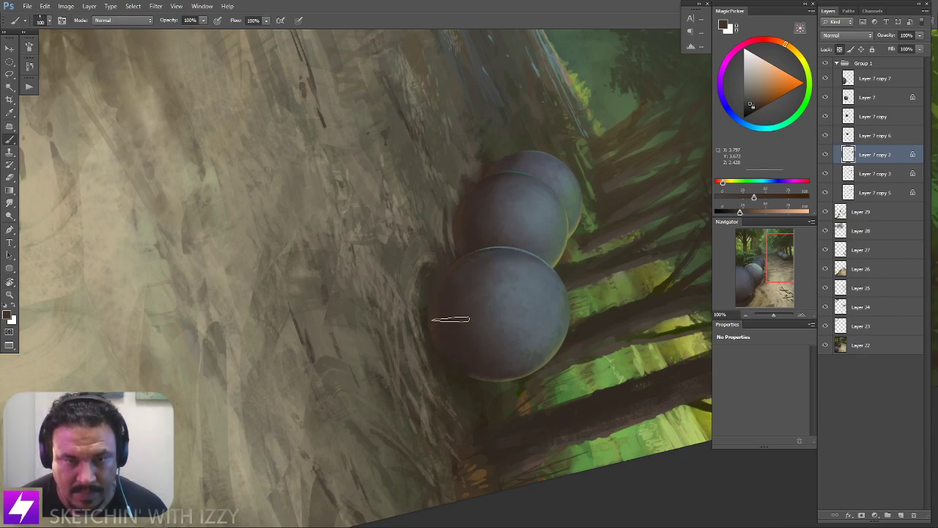
Alternate smudging and painting to blend the brown reflected colour into the front sphere's lower edge
{"action": "key", "text": "w"}
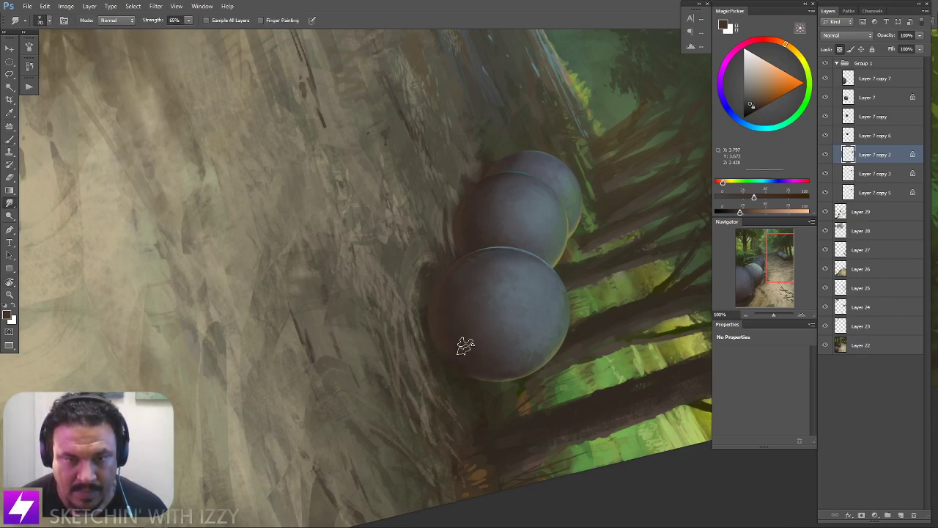
{"action": "key", "text": "b"}
{"action": "key", "text": "w"}
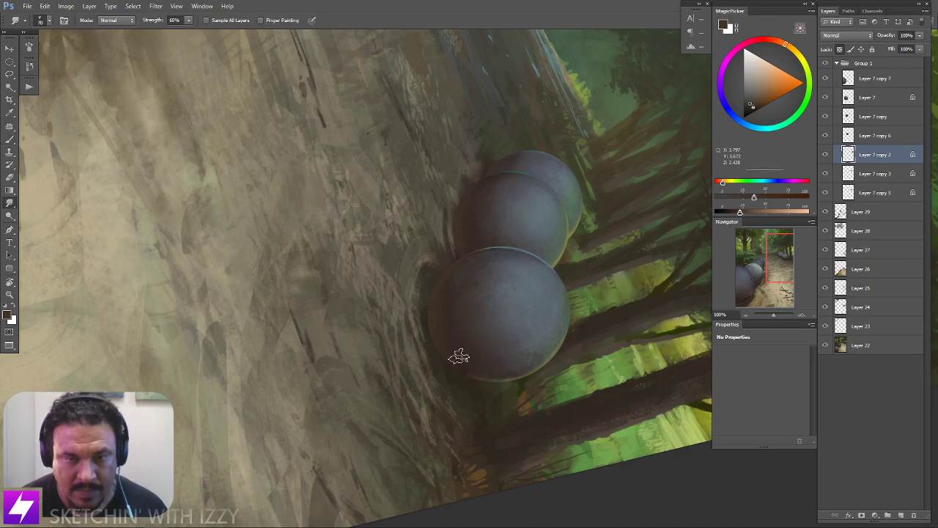
{"action": "key", "text": "Escape"}
{"action": "key", "text": "ctrl+minus"}
{"action": "left_click_drag", "start_coordinate": [452, 374], "coordinate": [426, 361]}
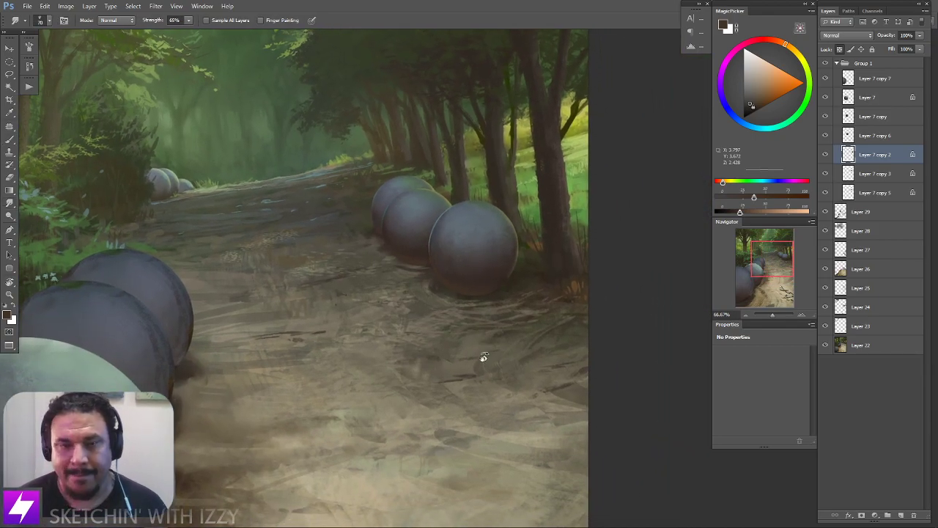
Sample the tree trunk's dark brown, select Layer 7 copy 3 and shade the middle sphere with a size 175 brush
{"action": "key", "text": "r"}
{"action": "left_click_drag", "start_coordinate": [486, 355], "coordinate": [498, 353]}
{"action": "left_click_drag", "start_coordinate": [524, 294], "coordinate": [507, 330]}
{"action": "key", "text": "ctrl+plus"}
{"action": "key", "text": "Escape"}
{"action": "left_click_drag", "start_coordinate": [485, 272], "coordinate": [516, 305]}
{"action": "key", "text": "b"}
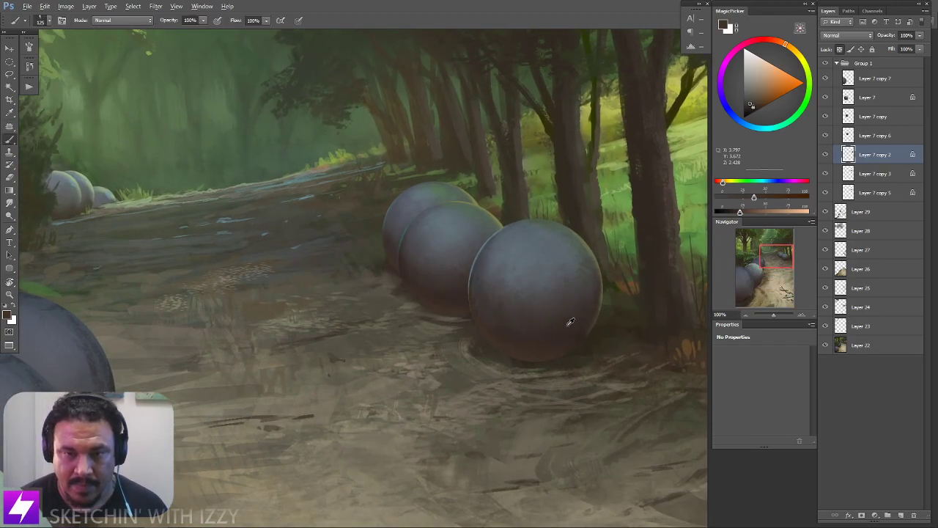
{"action": "left_click", "coordinate": [631, 258], "text": "alt"}
{"action": "left_click", "coordinate": [866, 174]}
{"action": "key", "text": "ctrl+plus"}
{"action": "key", "text": "bracketright"}
{"action": "key", "text": "bracketright"}
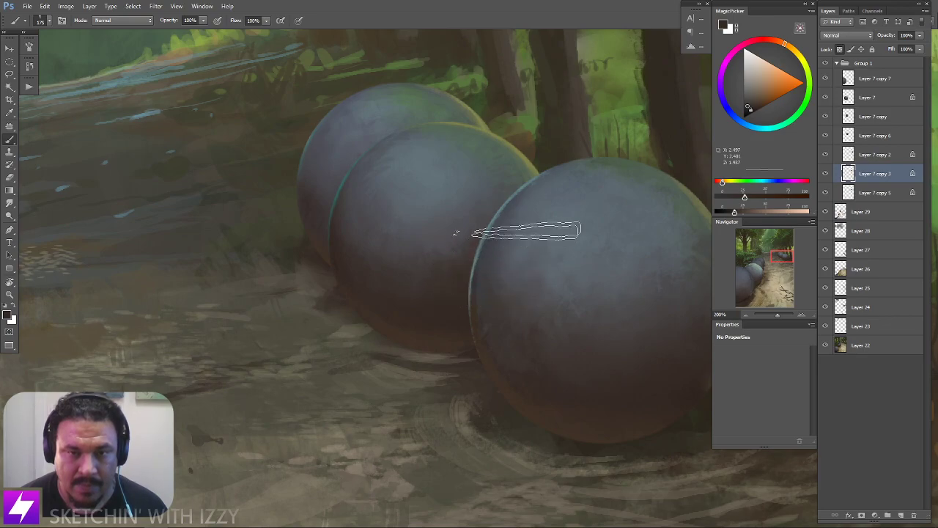
Smudge the middle sphere's dark shading to soften it and check it against the whole painting
{"action": "key", "text": "r"}
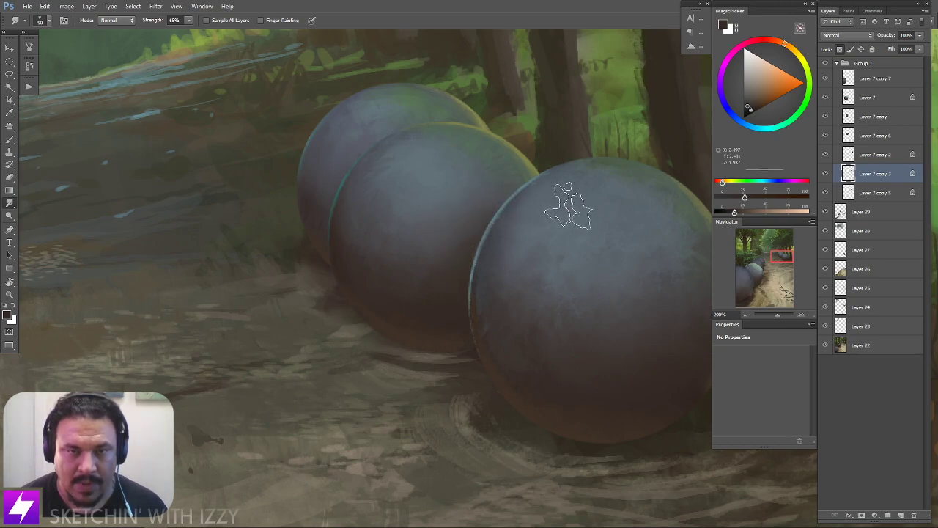
{"action": "key", "text": "ctrl+minus"}
{"action": "key", "text": "ctrl+minus"}
{"action": "left_click_drag", "start_coordinate": [493, 309], "coordinate": [516, 311]}
{"action": "key", "text": "ctrl+plus"}
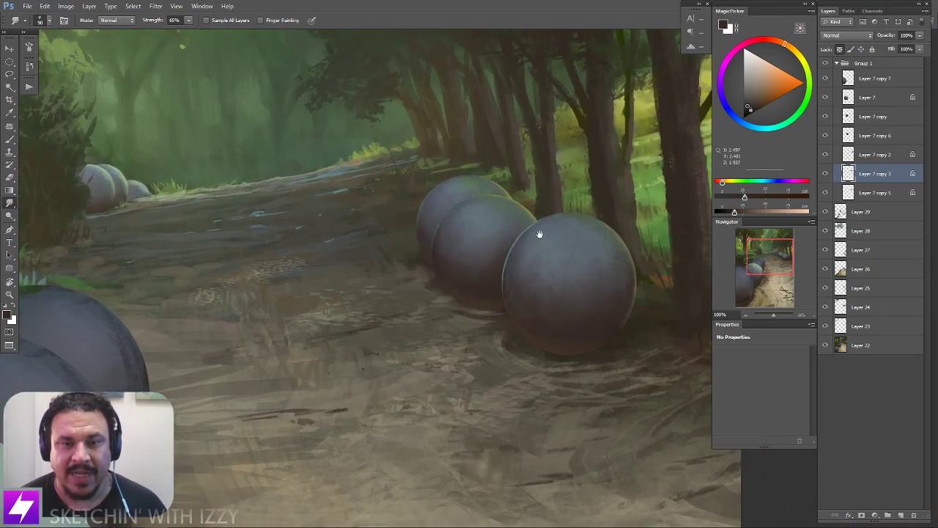
{"action": "scroll", "coordinate": [536, 227], "scroll_direction": "up", "scroll_amount": 2}
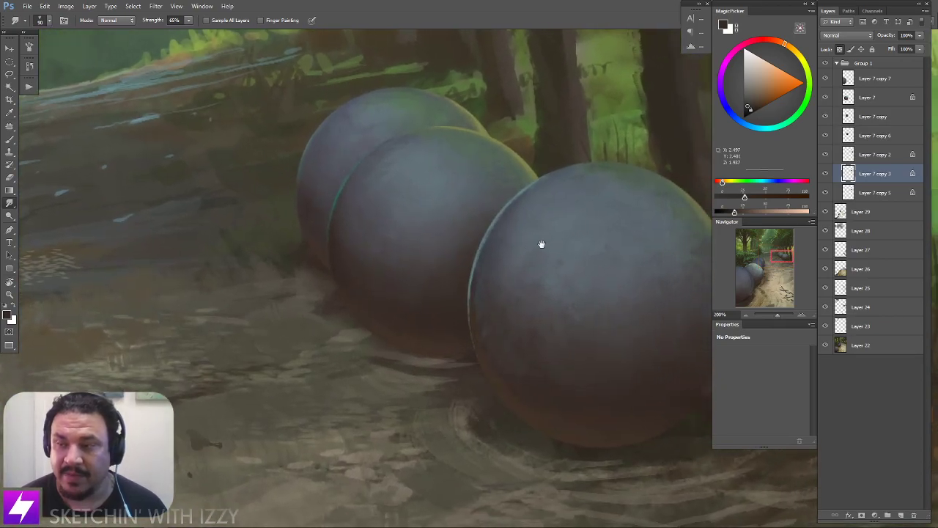
{"action": "scroll", "coordinate": [535, 272], "scroll_direction": "down", "scroll_amount": 5}
{"action": "scroll", "coordinate": [539, 281], "scroll_direction": "down", "scroll_amount": 1}
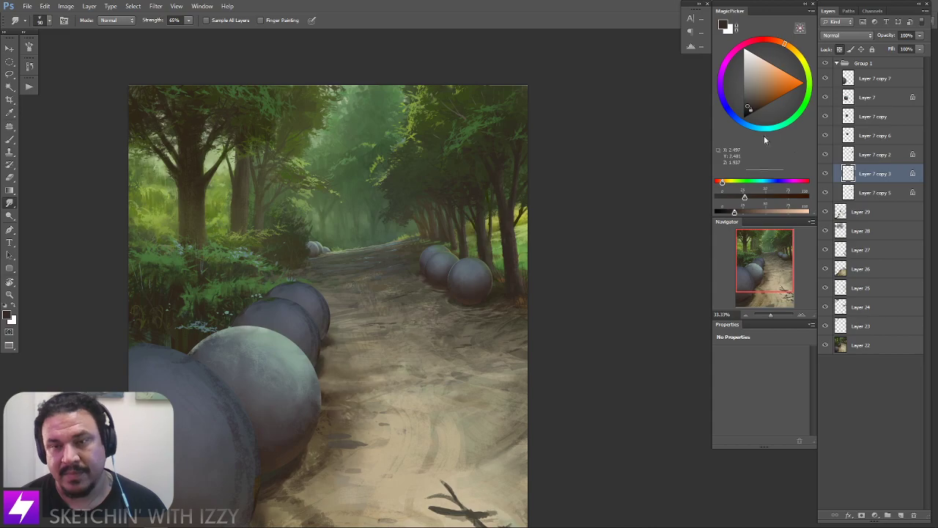
Select Layer 29, sample the dark ground colour at the front sphere's base and paint a contact shadow under the middle sphere, brush size 60
{"action": "left_click", "coordinate": [861, 211]}
{"action": "scroll", "coordinate": [484, 307], "scroll_direction": "up", "scroll_amount": 2}
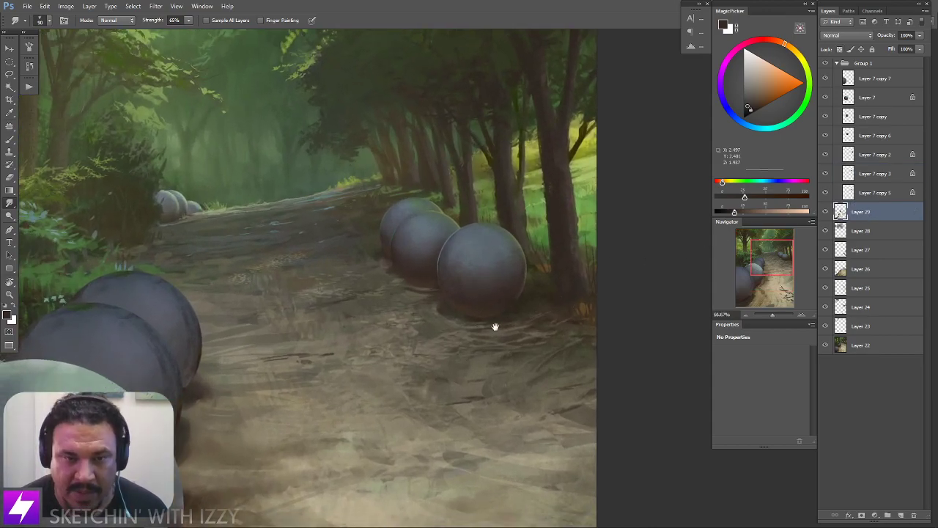
{"action": "scroll", "coordinate": [454, 284], "scroll_direction": "up", "scroll_amount": 2}
{"action": "key", "text": "b"}
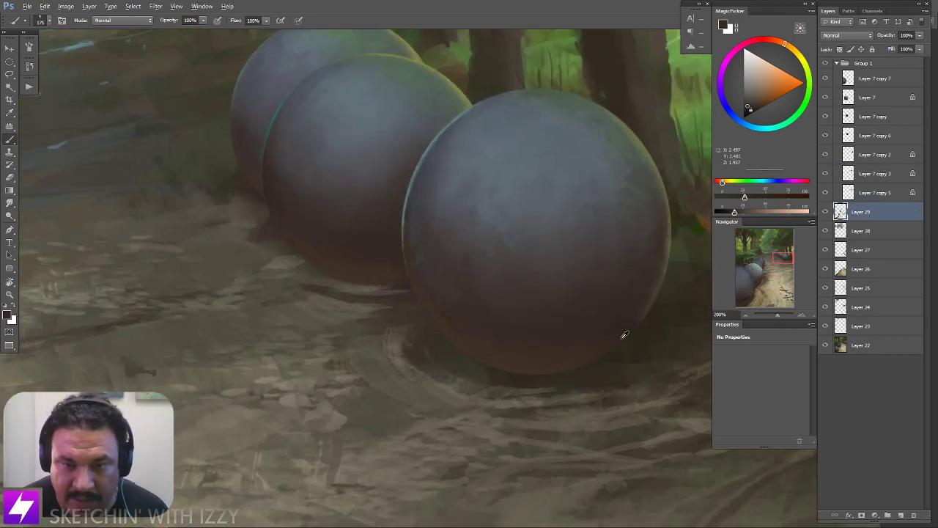
{"action": "key", "text": "bracketleft"}
{"action": "key", "text": "bracketleft"}
{"action": "key", "text": "bracketleft"}
{"action": "key", "text": "bracketleft"}
{"action": "key", "text": "bracketleft"}
{"action": "key", "text": "bracketleft"}
{"action": "key", "text": "bracketleft"}
{"action": "left_click", "coordinate": [513, 374], "text": "alt"}
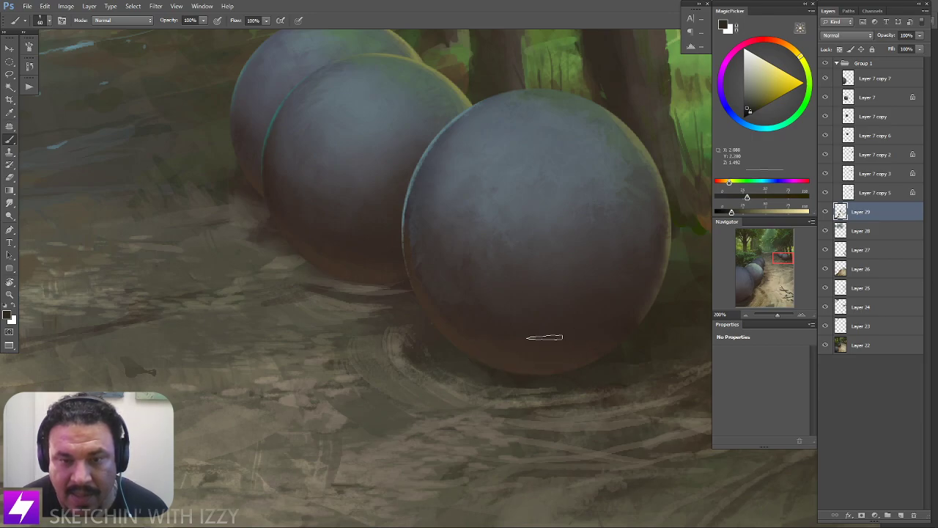
{"action": "left_click_drag", "start_coordinate": [526, 357], "coordinate": [590, 410]}
{"action": "key", "text": "r"}
{"action": "mouse_move", "coordinate": [596, 401]}
{"action": "left_mouse_down"}
{"action": "mouse_move", "coordinate": [590, 370]}
{"action": "mouse_move", "coordinate": [620, 311]}
{"action": "left_mouse_up"}
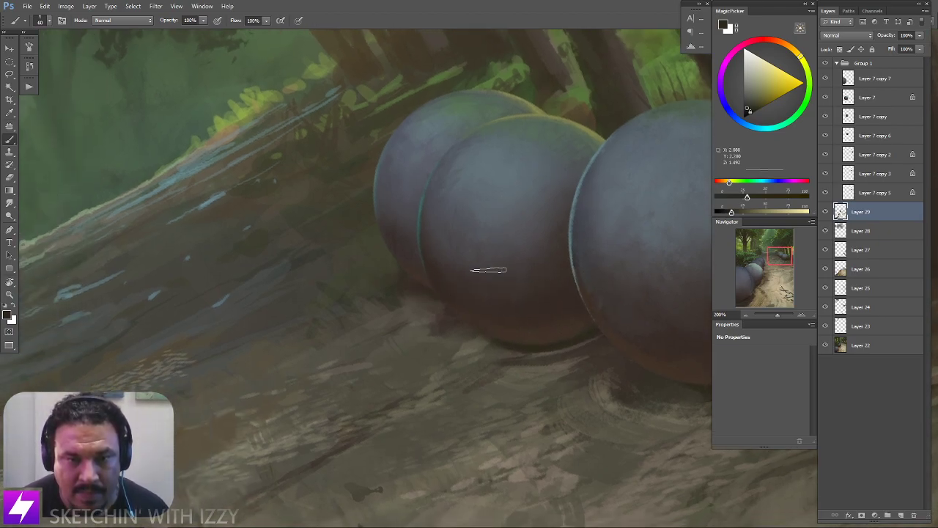
Smudge the contact shadow under the middle sphere into the path with a smaller smudge brush
{"action": "key", "text": "r"}
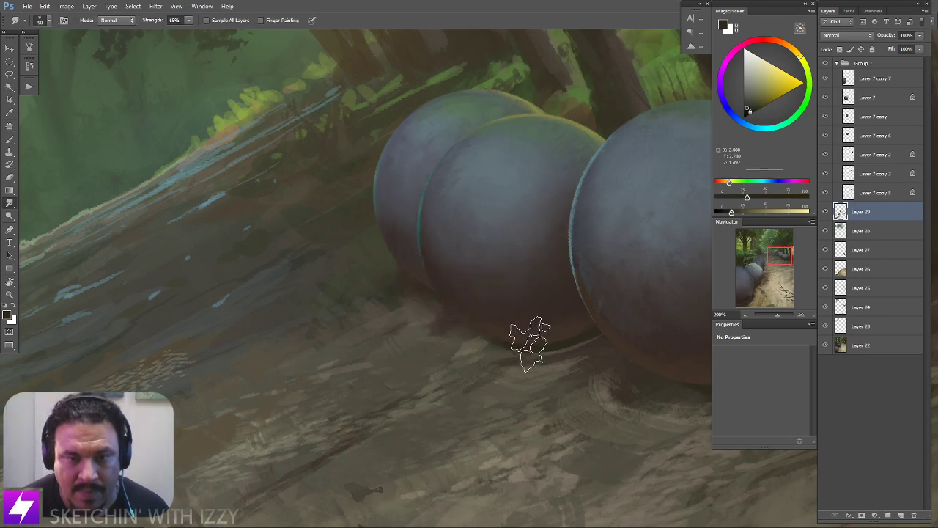
{"action": "key", "text": "bracketleft"}
{"action": "key", "text": "bracketleft"}
Sample the dark brown ground tones at the front sphere's base and paint its contact shadow on Layer 29 with a size 70 brush
{"action": "left_click_drag", "start_coordinate": [608, 386], "coordinate": [363, 356]}
{"action": "key", "text": "b"}
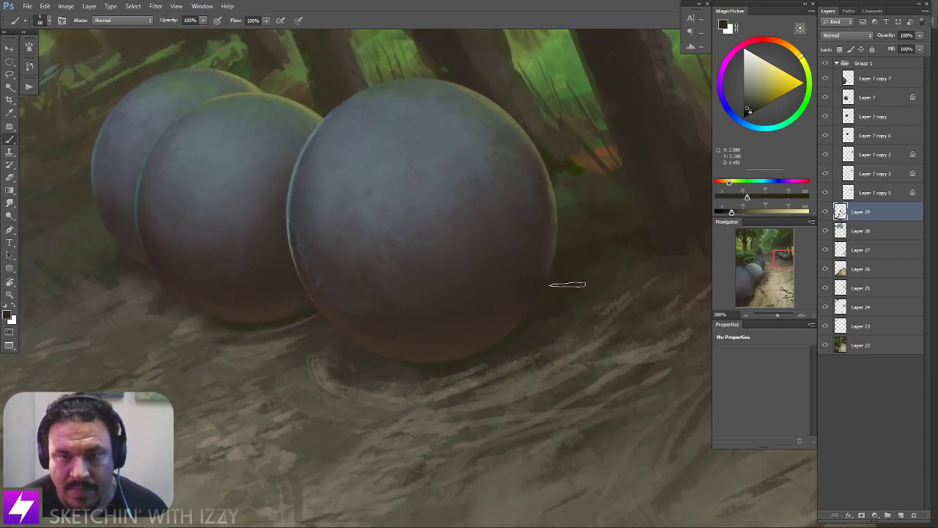
{"action": "key", "text": "ctrl+minus"}
{"action": "left_click_drag", "start_coordinate": [572, 380], "coordinate": [545, 349]}
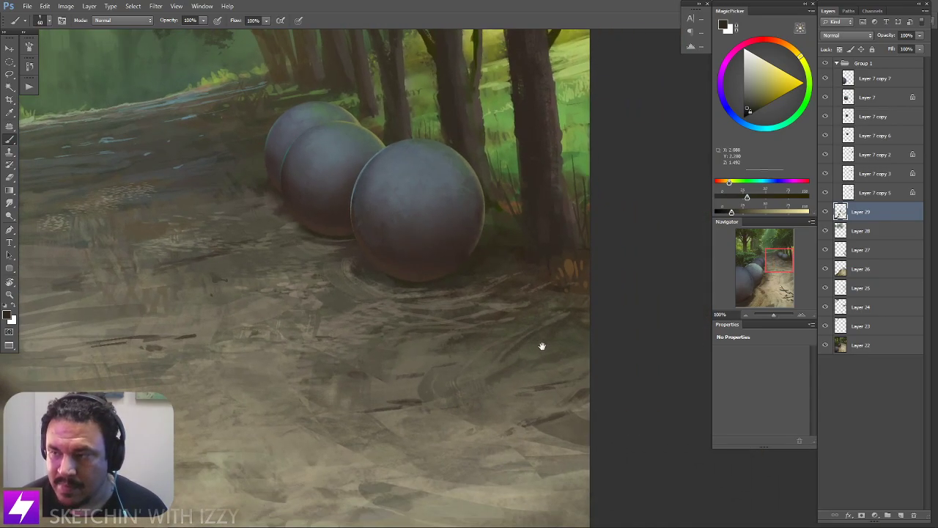
{"action": "key", "text": "r"}
{"action": "mouse_move", "coordinate": [448, 273]}
{"action": "left_mouse_down"}
{"action": "mouse_move", "coordinate": [463, 230]}
{"action": "mouse_move", "coordinate": [494, 203]}
{"action": "left_mouse_up"}
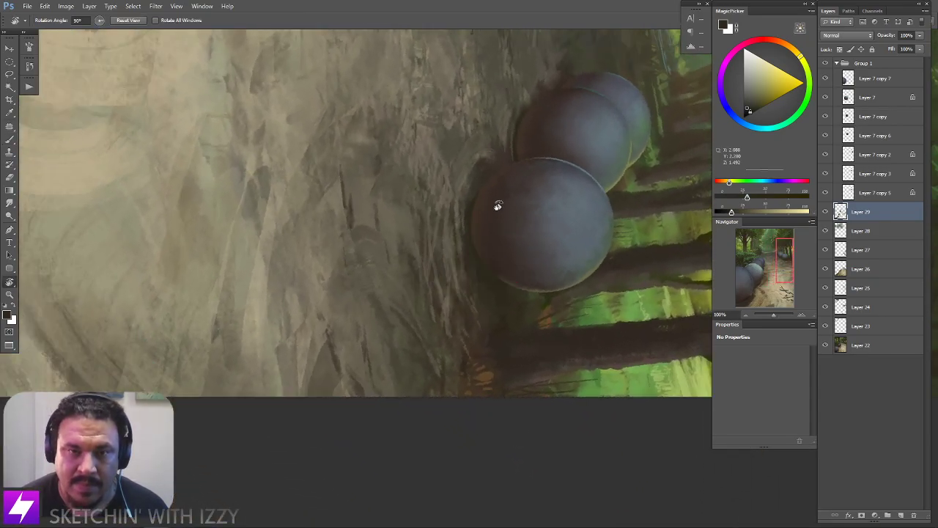
{"action": "key", "text": "b"}
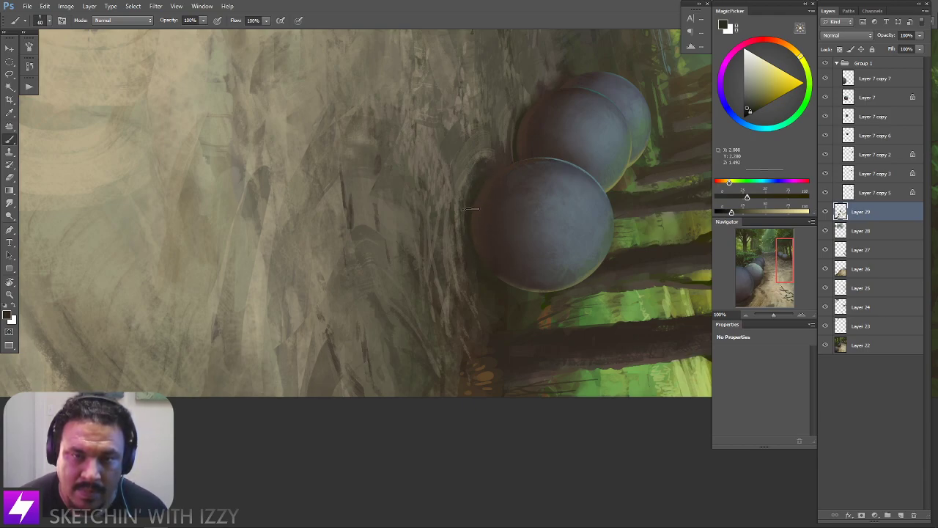
{"action": "left_click", "coordinate": [463, 262], "text": "alt"}
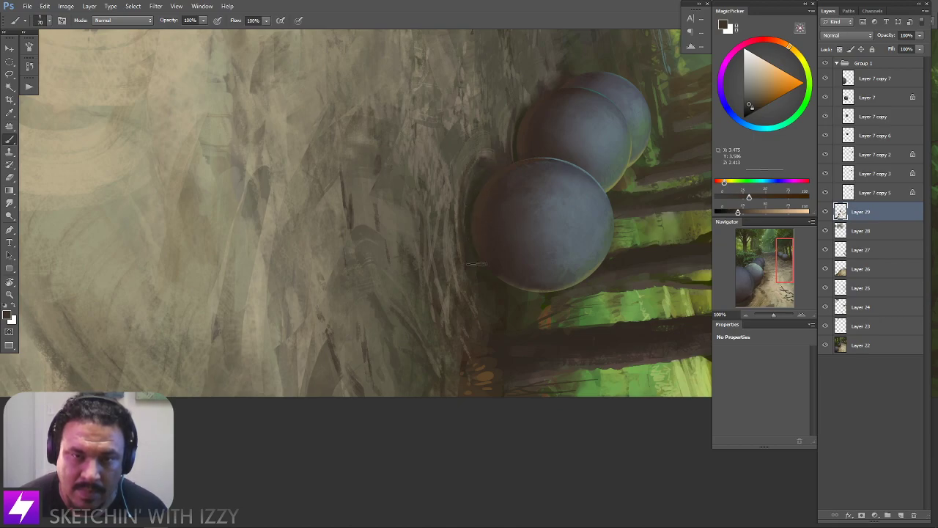
{"action": "left_click", "coordinate": [475, 255], "text": "alt"}
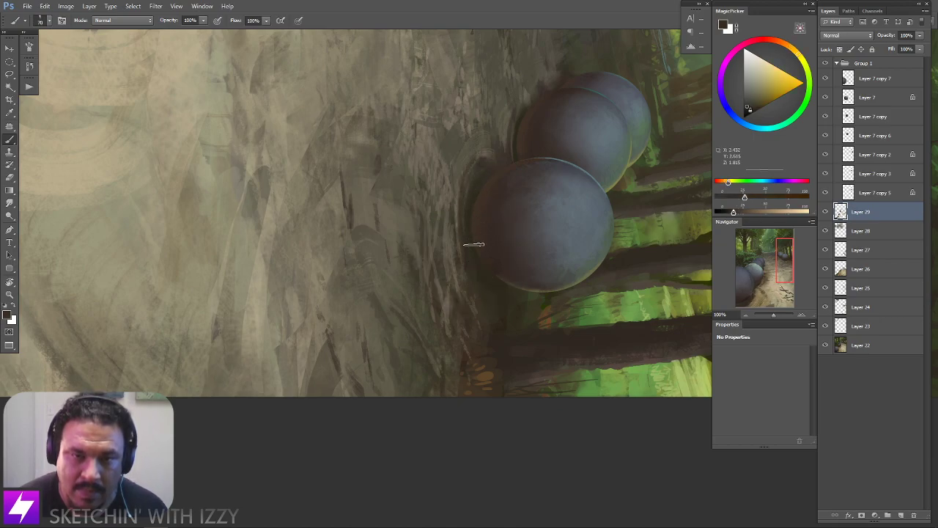
{"action": "left_click_drag", "start_coordinate": [500, 170], "coordinate": [498, 215]}
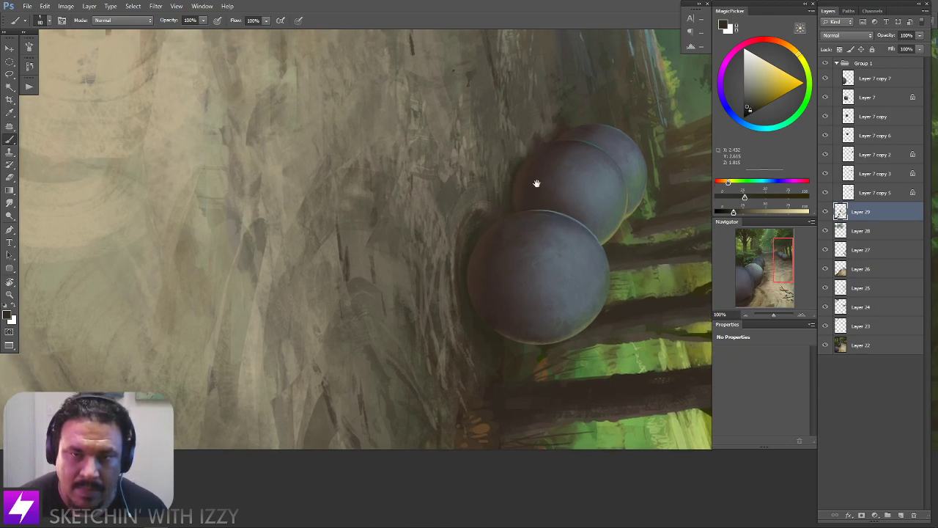
Sample the grey-brown path colour beside the middle sphere, paint along its ground edge and smudge the strokes into the path
{"action": "left_click_drag", "start_coordinate": [538, 173], "coordinate": [554, 212]}
{"action": "left_click", "coordinate": [535, 186], "text": "alt"}
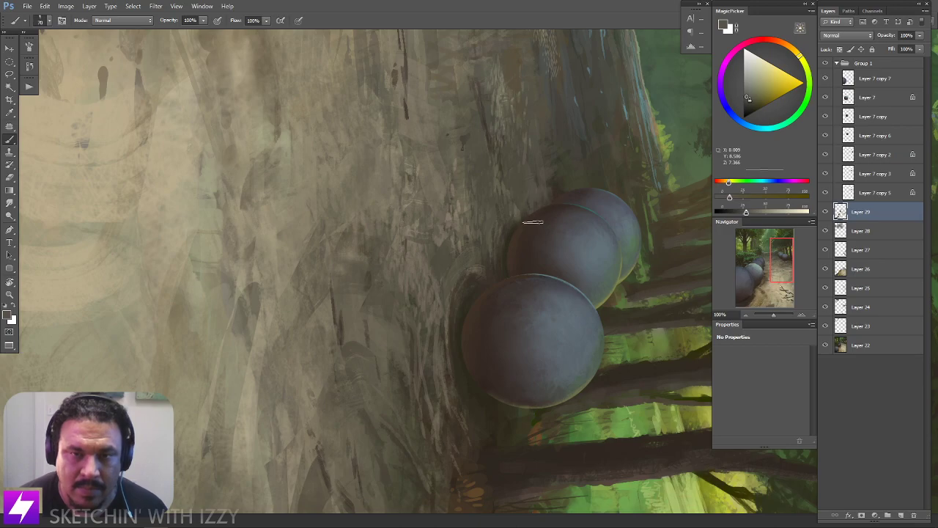
{"action": "key", "text": "r"}
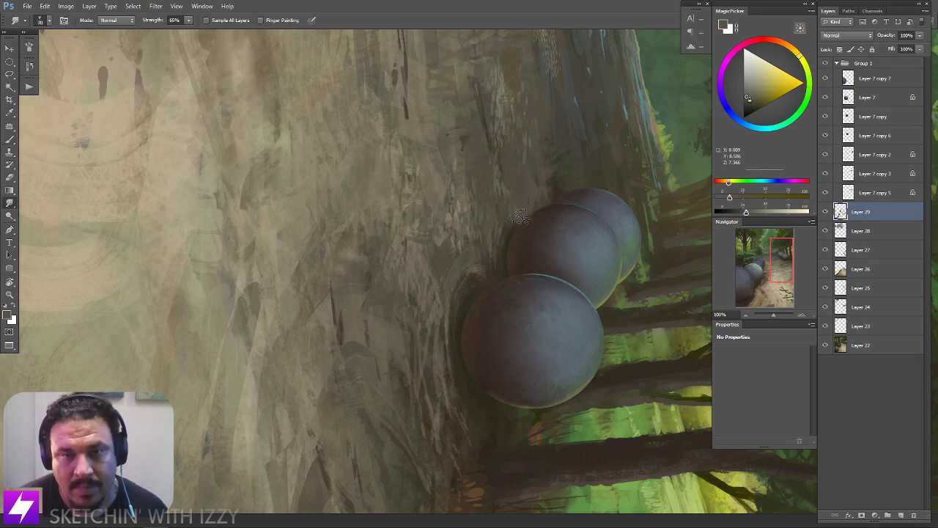
{"action": "key", "text": "Escape"}
Sample the ground brown beside the front sphere, paint the shadowed path around its base at brush size 90 and smudge it
{"action": "key", "text": "ctrl+minus"}
{"action": "key", "text": "ctrl+minus"}
{"action": "key", "text": "r"}
{"action": "left_click_drag", "start_coordinate": [555, 300], "coordinate": [560, 231]}
{"action": "key", "text": "ctrl+plus"}
{"action": "key", "text": "ctrl+plus"}
{"action": "key", "text": "b"}
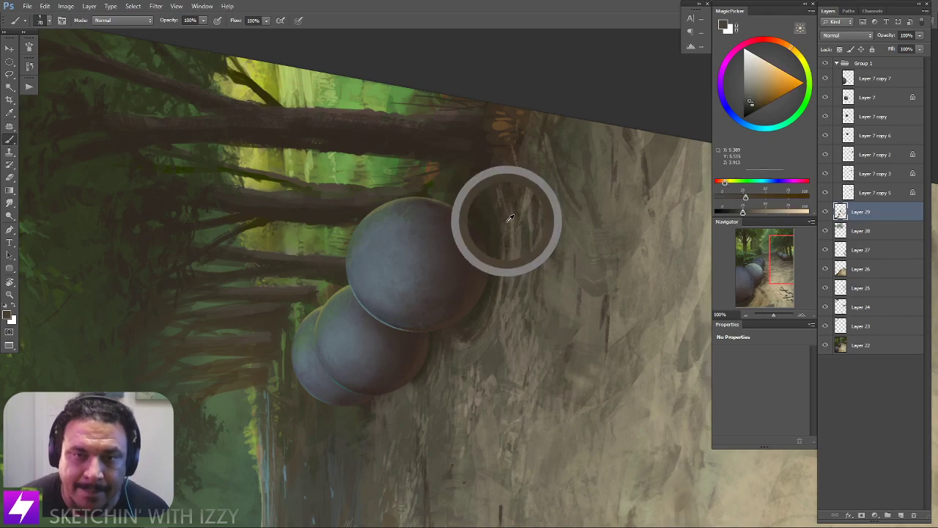
{"action": "left_click", "coordinate": [507, 225], "text": "alt"}
{"action": "key", "text": "]"}
{"action": "key", "text": "]"}
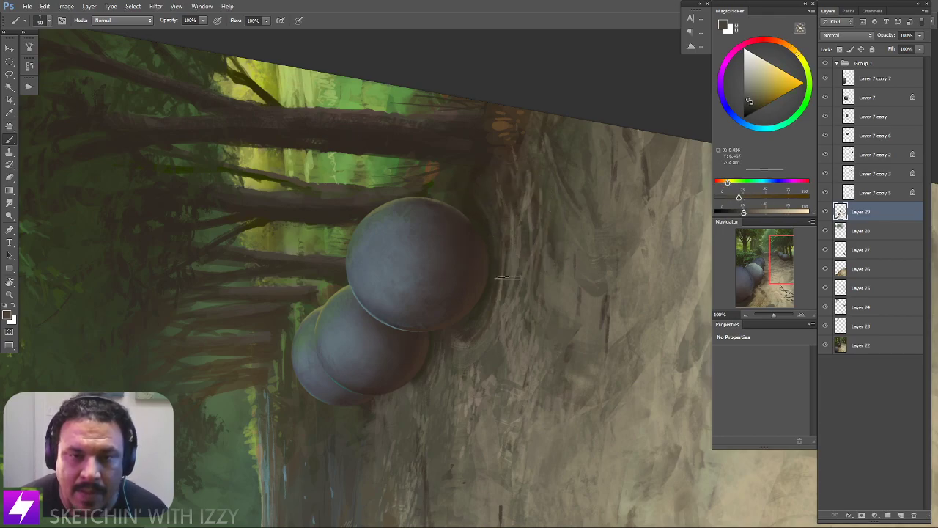
{"action": "key", "text": "s"}
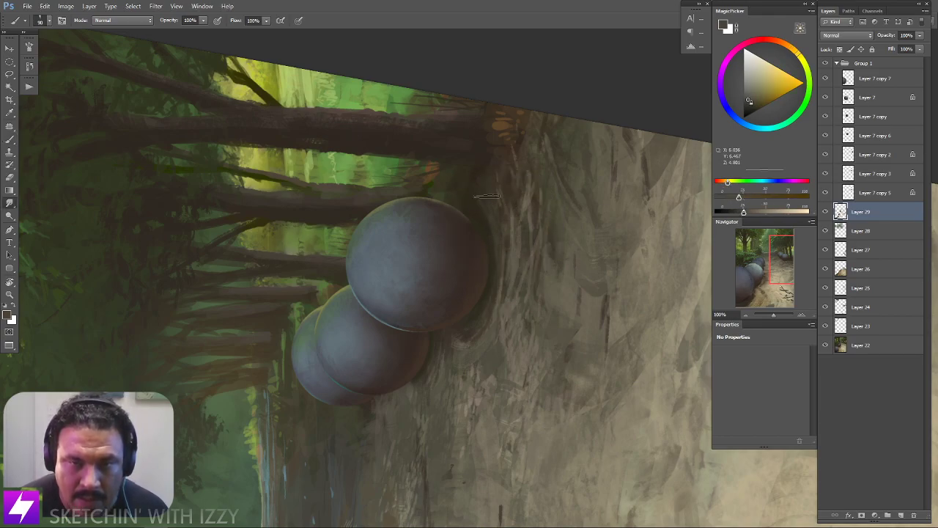
{"action": "key", "text": "Escape"}
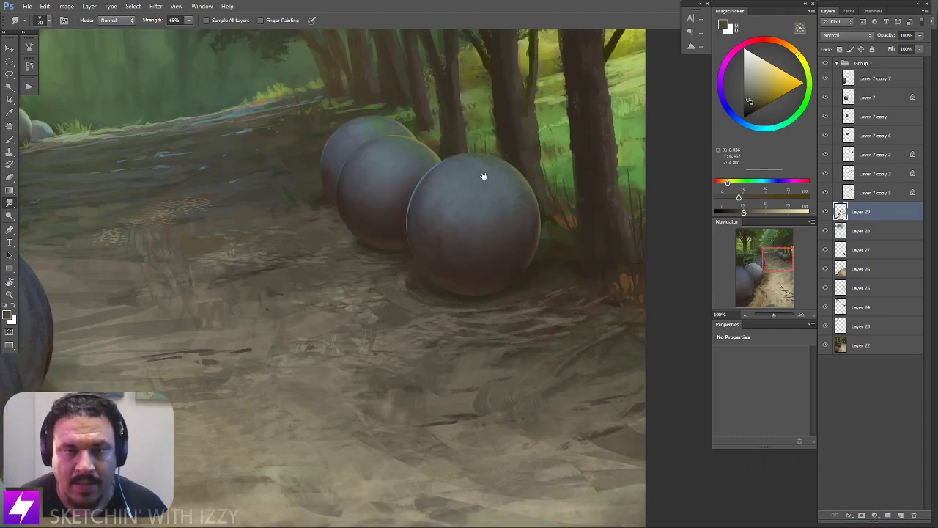
Sample dark browns around the nearest tree trunk and darken the ground between it and the front sphere with a size 80 brush
{"action": "left_click_drag", "start_coordinate": [506, 240], "coordinate": [466, 222]}
{"action": "left_click_drag", "start_coordinate": [531, 157], "coordinate": [494, 145]}
{"action": "left_click_drag", "start_coordinate": [521, 238], "coordinate": [478, 219]}
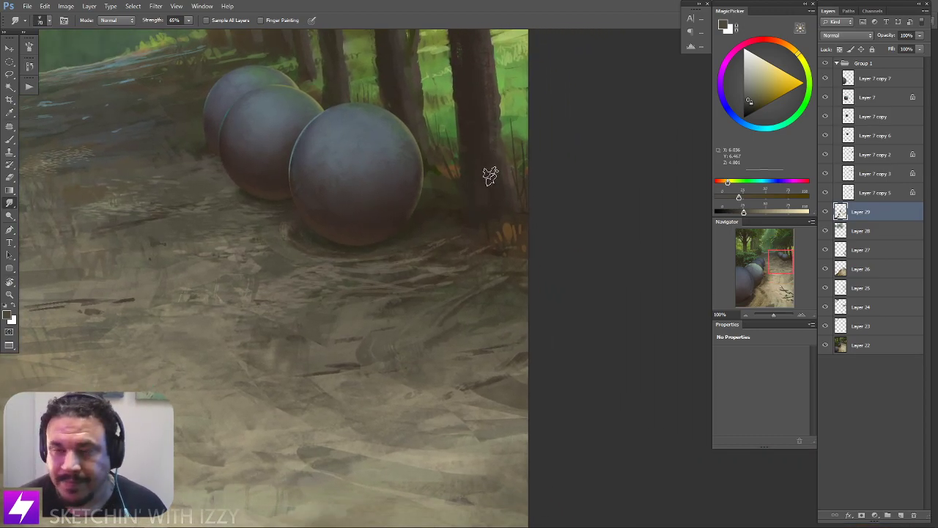
{"action": "key", "text": "b"}
{"action": "left_click", "coordinate": [467, 217], "text": "alt"}
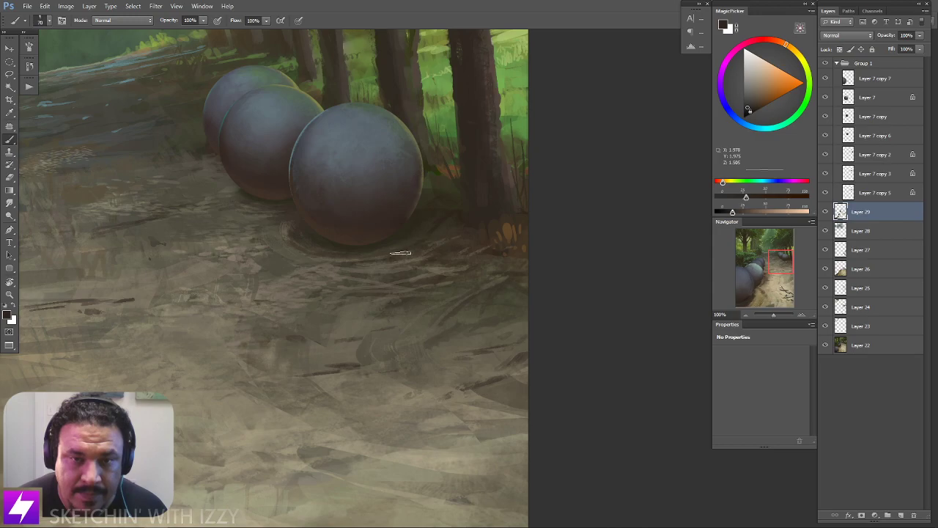
{"action": "left_click", "coordinate": [457, 166], "text": "alt"}
{"action": "left_click", "coordinate": [447, 176], "text": "alt"}
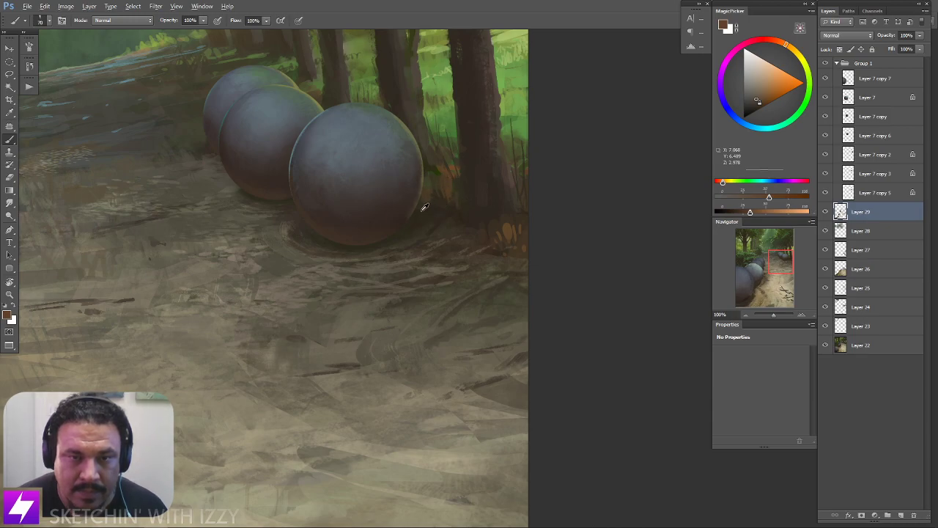
{"action": "left_click", "coordinate": [462, 195], "text": "alt"}
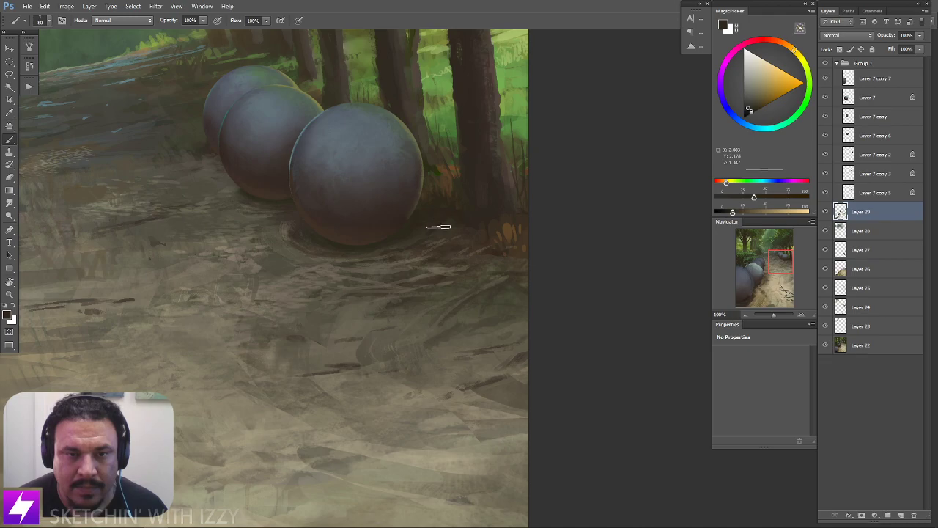
Sample the lighter grey-brown of the path and paint strokes on the ground just below the front sphere
{"action": "key", "text": "ctrl+minus"}
{"action": "key", "text": "ctrl+minus"}
{"action": "mouse_move", "coordinate": [462, 345]}
{"action": "left_mouse_down"}
{"action": "mouse_move", "coordinate": [527, 326]}
{"action": "mouse_move", "coordinate": [464, 322]}
{"action": "left_mouse_up"}
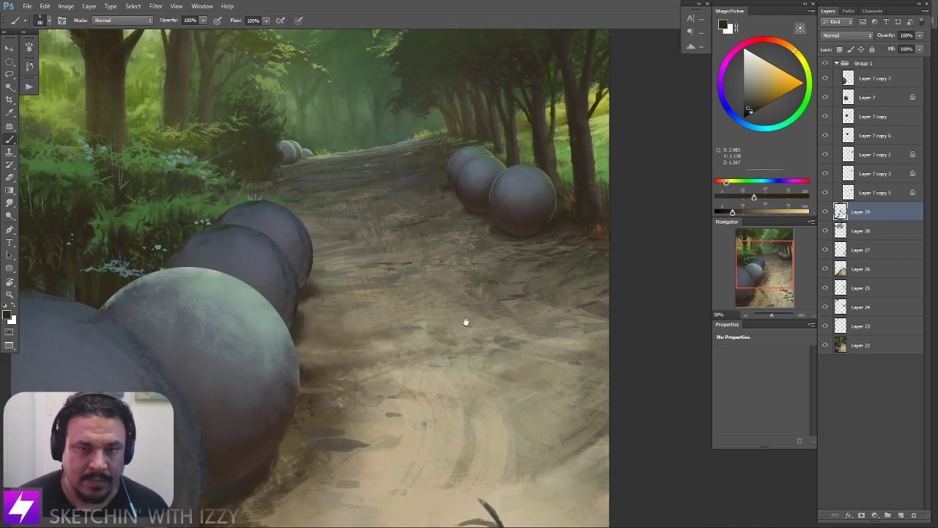
{"action": "left_click", "coordinate": [464, 235], "text": "alt"}
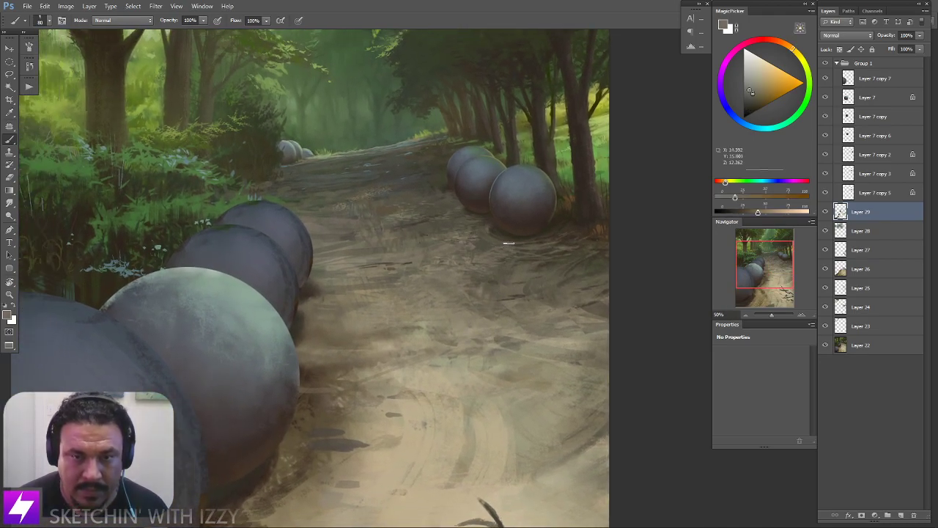
{"action": "key", "text": "ctrl+minus"}
{"action": "left_click_drag", "start_coordinate": [475, 274], "coordinate": [454, 330]}
{"action": "key", "text": "ctrl+plus"}
{"action": "key", "text": "ctrl+plus"}
{"action": "scroll", "coordinate": [463, 296], "scroll_direction": "up", "scroll_amount": 3}
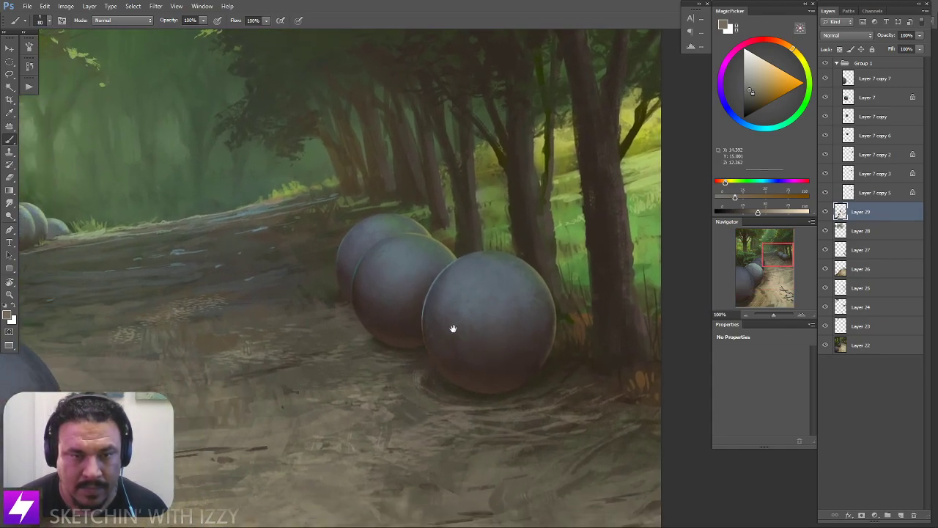
Select Layer 7 copy 2 and smudge the front sphere's edge where it overlaps the middle sphere, smudge brush size 30
{"action": "left_click_drag", "start_coordinate": [560, 307], "coordinate": [633, 283]}
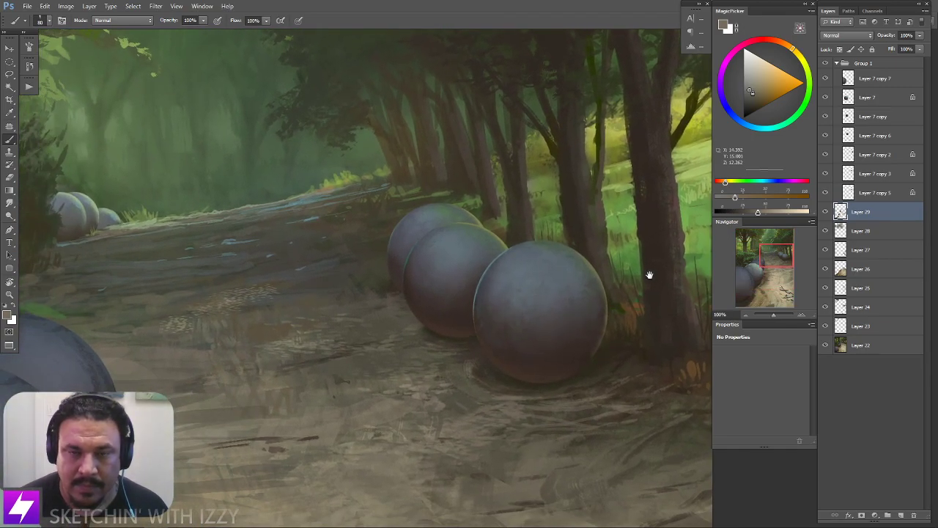
{"action": "left_click", "coordinate": [867, 192]}
{"action": "left_click", "coordinate": [875, 154]}
{"action": "key", "text": "r"}
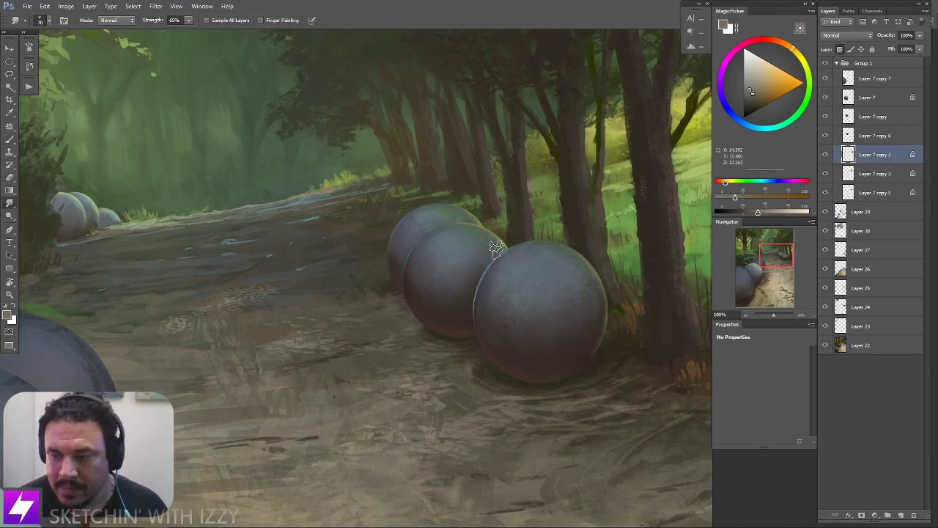
{"action": "scroll", "coordinate": [473, 264], "scroll_direction": "up", "scroll_amount": 3}
{"action": "key", "text": "bracketleft"}
{"action": "key", "text": "bracketleft"}
{"action": "key", "text": "bracketleft"}
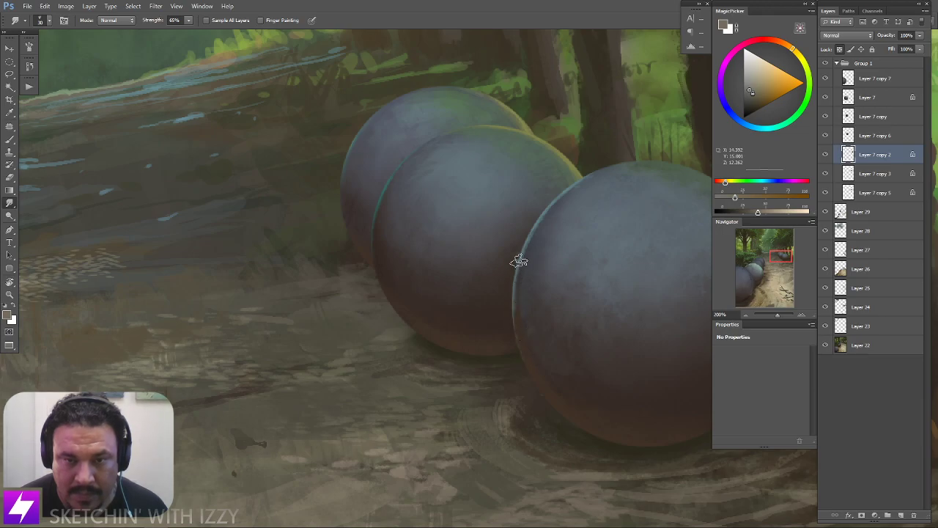
{"action": "scroll", "coordinate": [640, 145], "scroll_direction": "down", "scroll_amount": 5}
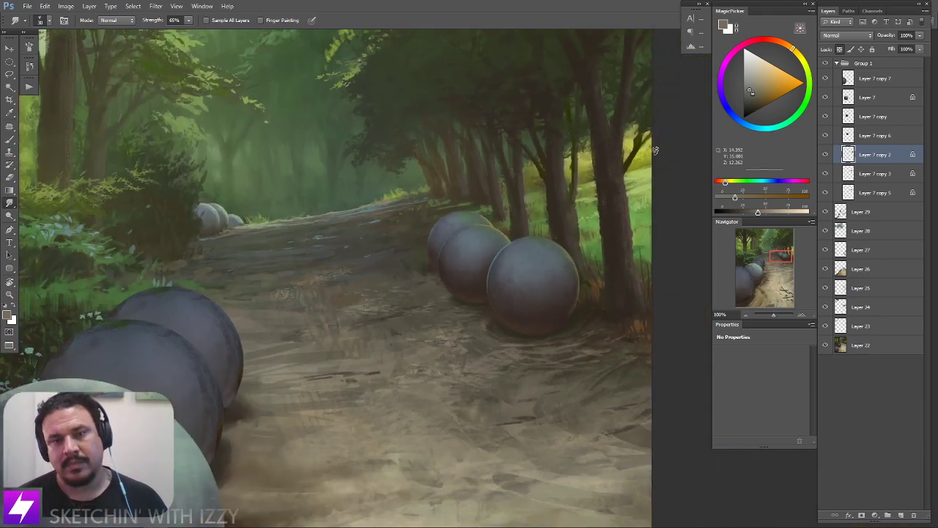
{"action": "scroll", "coordinate": [655, 151], "scroll_direction": "up", "scroll_amount": 2}
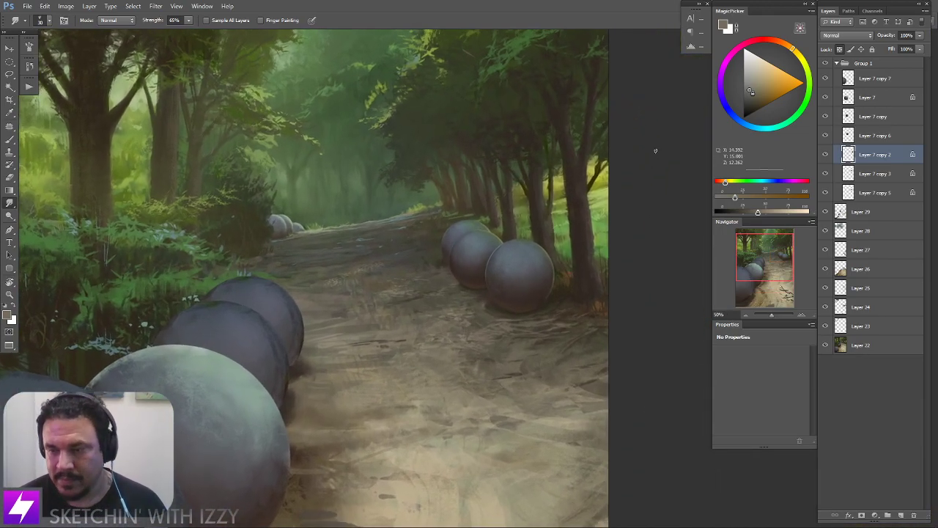
Sample the front sphere's blue-grey, paint over its shaded side with a size 150 brush and smudge the strokes smooth
{"action": "key", "text": "r"}
{"action": "left_click_drag", "start_coordinate": [513, 244], "coordinate": [543, 198]}
{"action": "scroll", "coordinate": [543, 198], "scroll_direction": "up", "scroll_amount": 3}
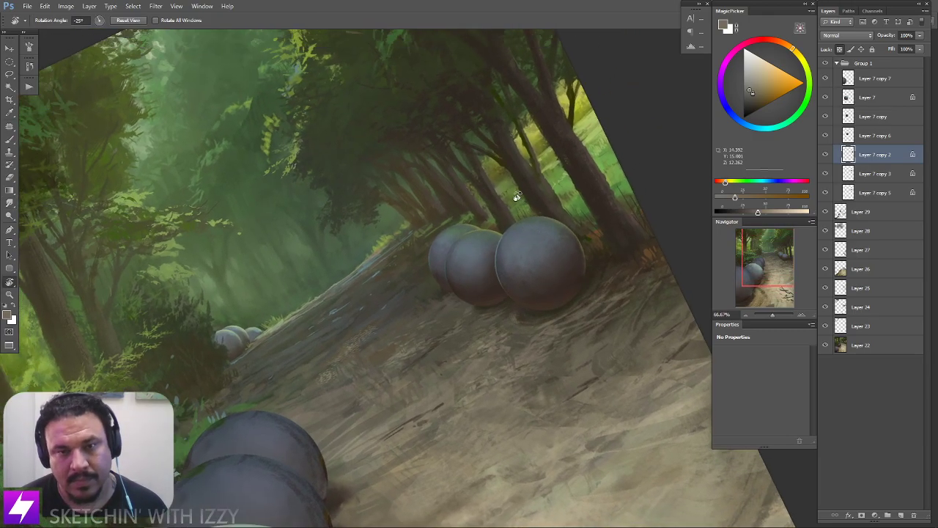
{"action": "key", "text": "b"}
{"action": "left_click", "coordinate": [587, 202], "text": "alt"}
{"action": "key", "text": "bracketright"}
{"action": "key", "text": "bracketright"}
{"action": "key", "text": "bracketright"}
{"action": "key", "text": "bracketright"}
{"action": "key", "text": "bracketright"}
{"action": "key", "text": "bracketleft"}
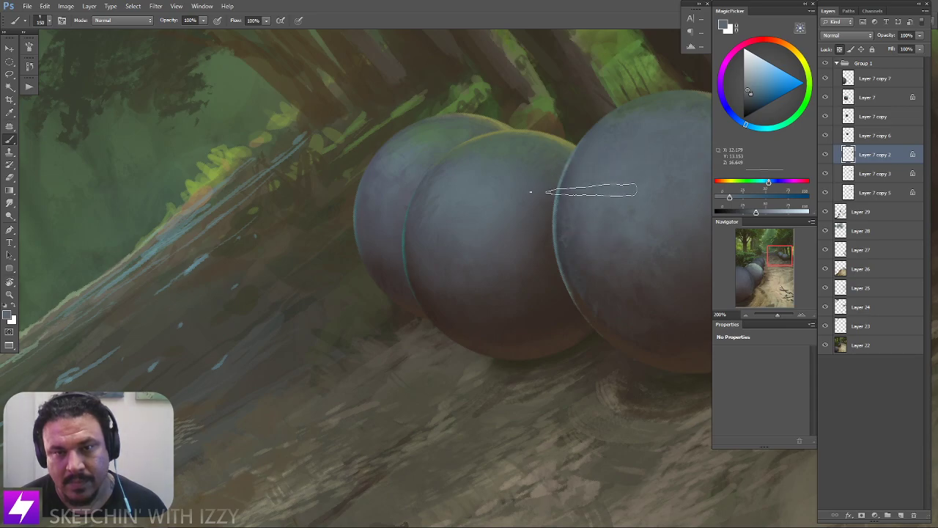
{"action": "key", "text": "s"}
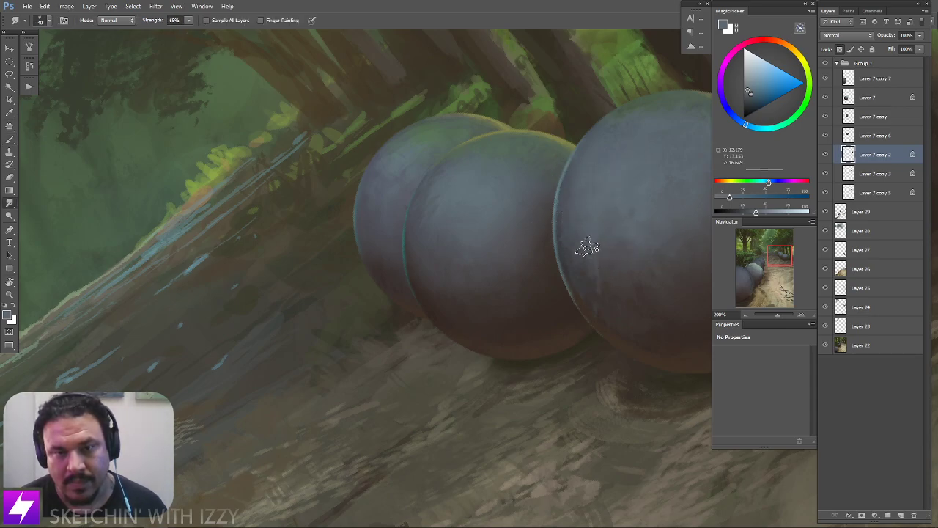
{"action": "scroll", "coordinate": [592, 249], "scroll_direction": "down", "scroll_amount": 3}
{"action": "mouse_move", "coordinate": [487, 351]}
{"action": "left_mouse_down"}
{"action": "mouse_move", "coordinate": [536, 296]}
{"action": "mouse_move", "coordinate": [517, 300]}
{"action": "mouse_move", "coordinate": [538, 286]}
{"action": "mouse_move", "coordinate": [532, 322]}
{"action": "mouse_move", "coordinate": [576, 299]}
{"action": "mouse_move", "coordinate": [484, 359]}
{"action": "left_mouse_up"}
Sample the sunlit grass green and paint a green rim light along the front sphere's tree-facing edge on Layer 7 copy 2
{"action": "key", "text": "r"}
{"action": "left_click_drag", "start_coordinate": [516, 224], "coordinate": [557, 245]}
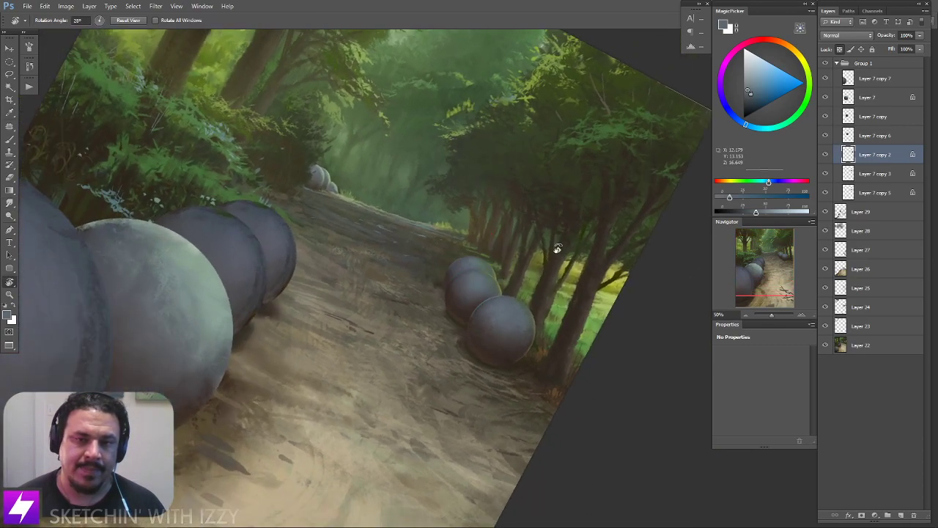
{"action": "scroll", "coordinate": [557, 246], "scroll_direction": "up", "scroll_amount": 3}
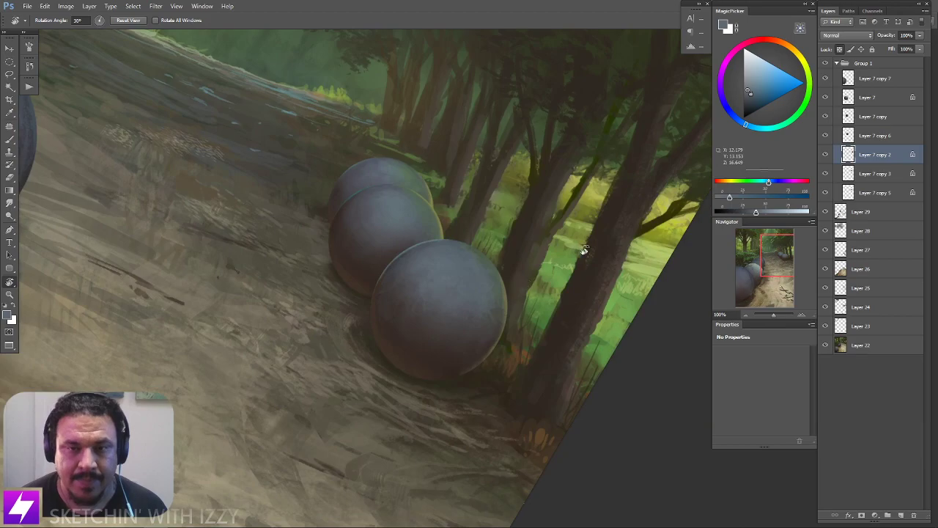
{"action": "key", "text": "b"}
{"action": "left_click", "coordinate": [569, 259], "text": "alt"}
{"action": "scroll", "coordinate": [538, 314], "scroll_direction": "up", "scroll_amount": 2}
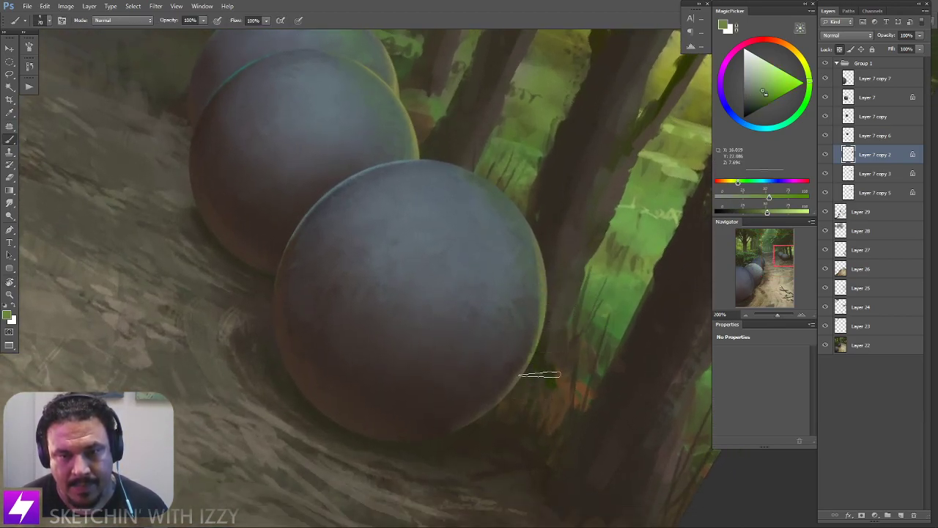
{"action": "left_click_drag", "start_coordinate": [551, 292], "coordinate": [540, 363]}
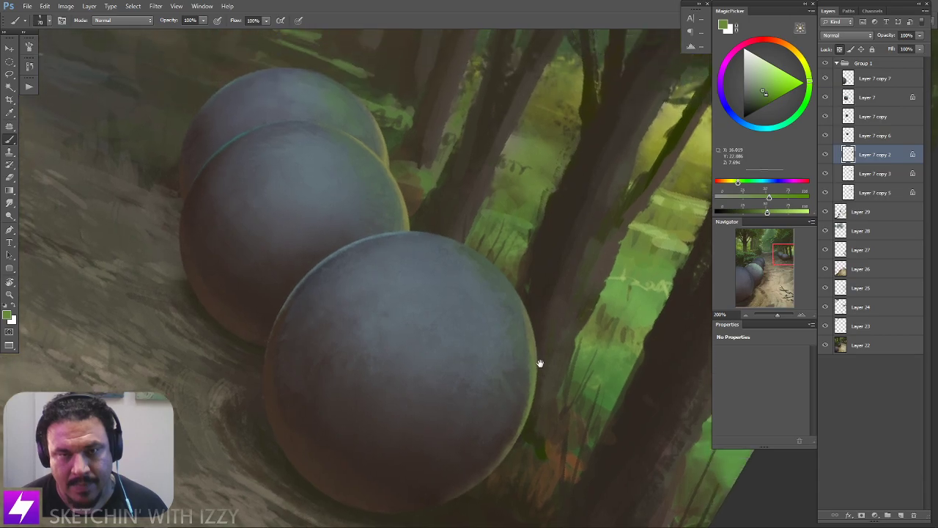
Sample the olive yellow-green between the trees, extend the front sphere's rim light upward with it and smudge it into the surface
{"action": "left_click", "coordinate": [689, 179], "text": "alt"}
{"action": "key", "text": "bracketright"}
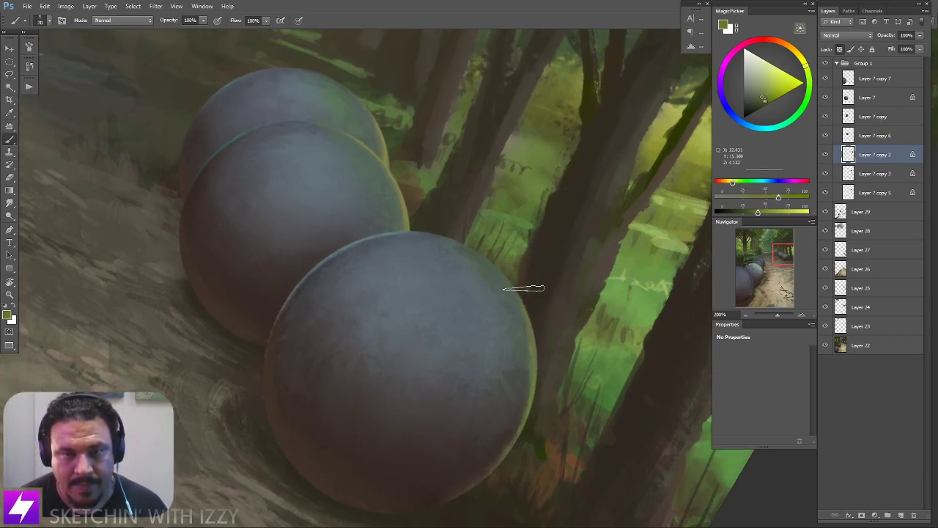
{"action": "key", "text": "r"}
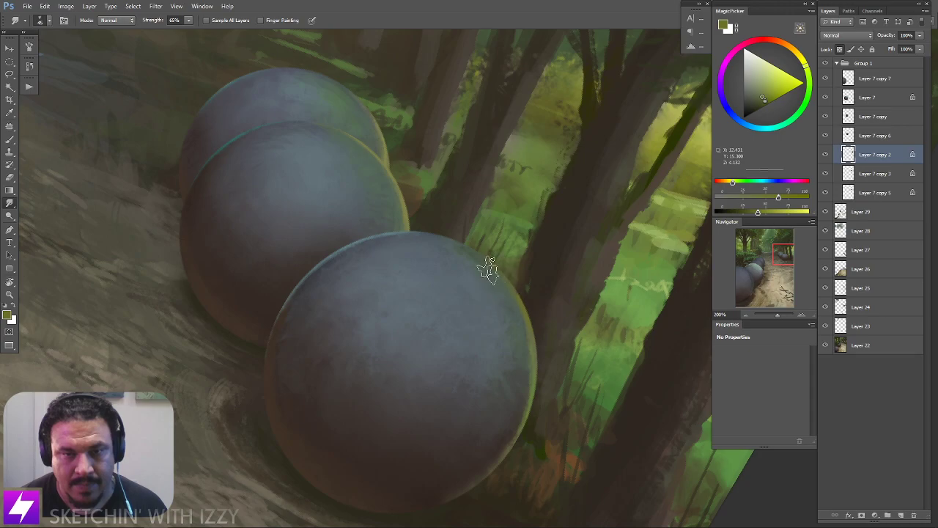
{"action": "key", "text": "ctrl+minus"}
{"action": "key", "text": "Escape"}
{"action": "key", "text": "ctrl+minus"}
{"action": "key", "text": "ctrl+minus"}
{"action": "left_click_drag", "start_coordinate": [526, 475], "coordinate": [566, 384]}
{"action": "scroll", "coordinate": [608, 325], "scroll_direction": "down", "scroll_amount": 1}
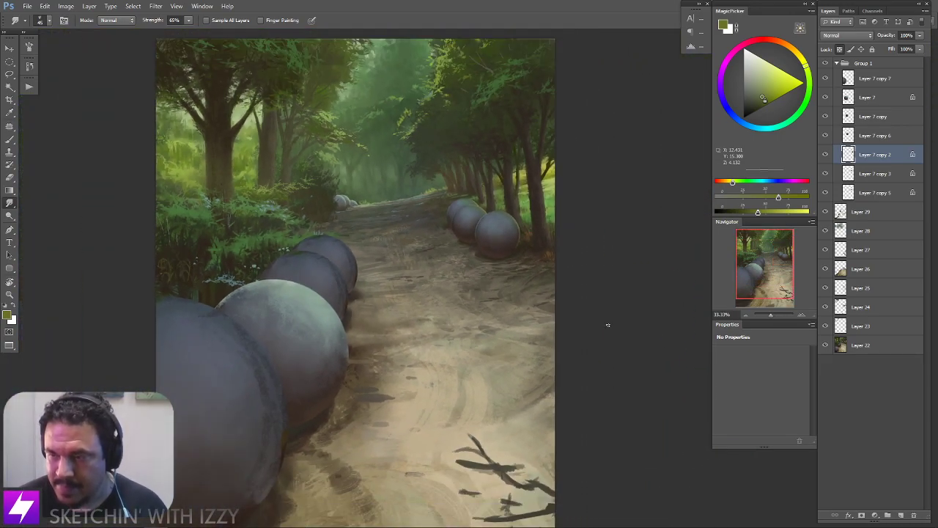
Select Layer 7 copy 6, identify its sphere by toggling the layer's visibility, and lock its transparent pixels
{"action": "scroll", "coordinate": [608, 324], "scroll_direction": "down", "scroll_amount": 1}
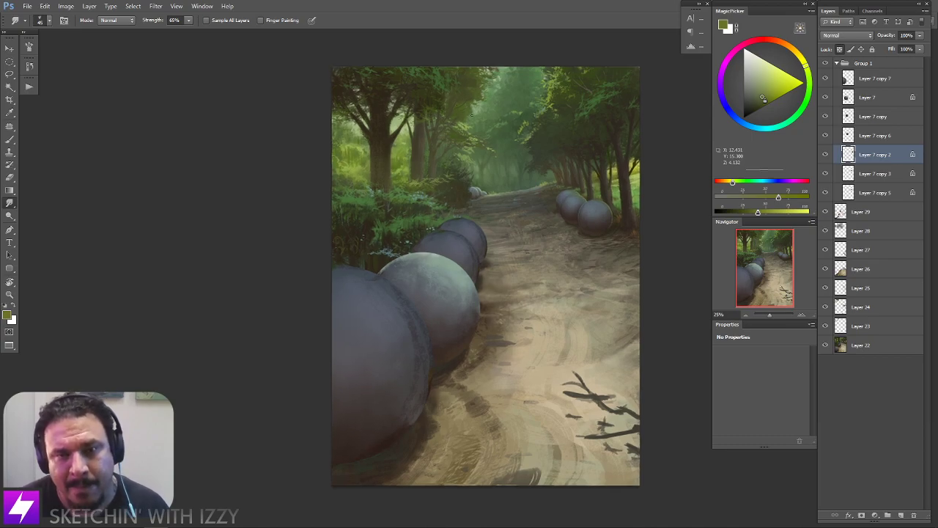
{"action": "scroll", "coordinate": [607, 325], "scroll_direction": "up", "scroll_amount": 1}
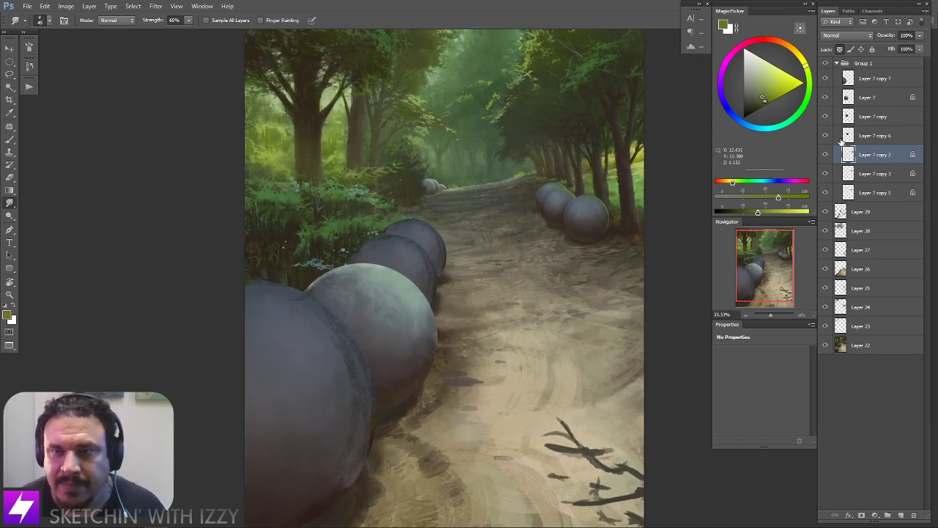
{"action": "left_click", "coordinate": [856, 132]}
{"action": "left_click", "coordinate": [826, 136]}
{"action": "left_click", "coordinate": [826, 135]}
{"action": "left_click", "coordinate": [826, 135]}
{"action": "left_click", "coordinate": [826, 135]}
{"action": "key", "text": "ctrl+plus"}
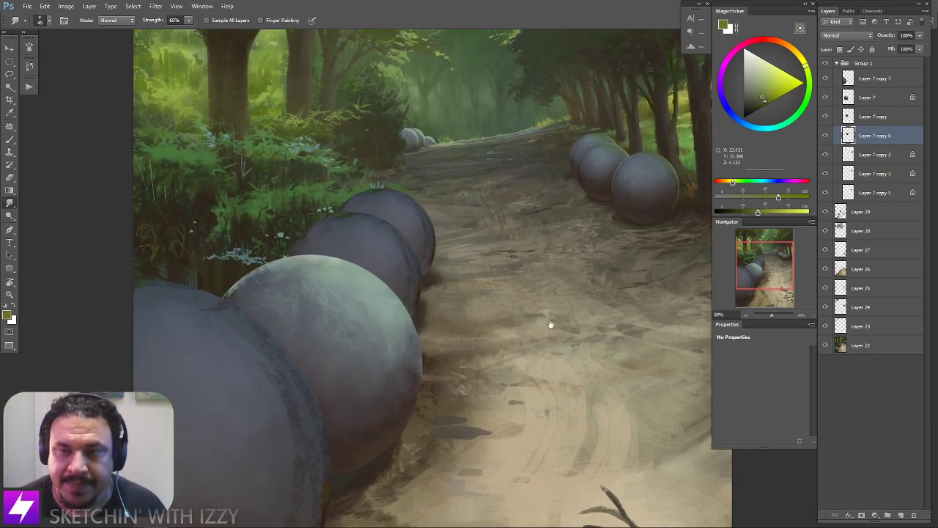
{"action": "left_click_drag", "start_coordinate": [546, 325], "coordinate": [577, 302]}
{"action": "key", "text": "ctrl+minus"}
{"action": "key", "text": "ctrl+minus"}
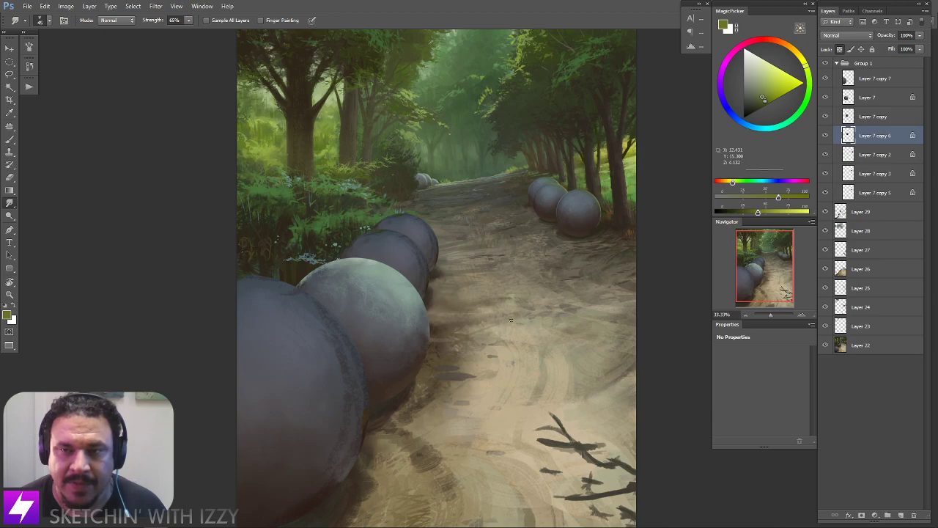
{"action": "key", "text": "ctrl+plus"}
Sample the pale green highlight of the lit sphere and paint it across the rear sphere's top with a size 250 brush
{"action": "key", "text": "b"}
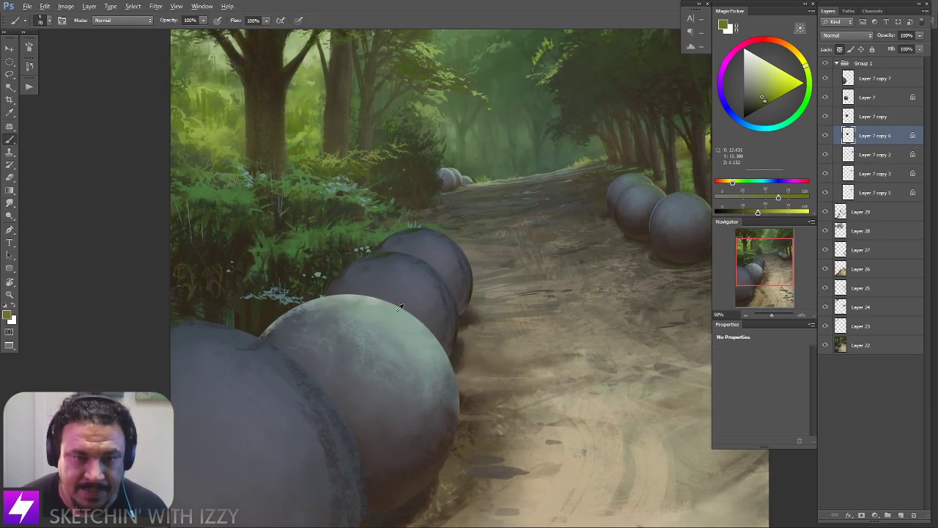
{"action": "left_click", "coordinate": [400, 306], "text": "alt"}
{"action": "left_click_drag", "start_coordinate": [455, 267], "coordinate": [455, 283]}
{"action": "key", "text": "]"}
{"action": "mouse_move", "coordinate": [418, 252]}
{"action": "left_mouse_down"}
{"action": "mouse_move", "coordinate": [454, 254]}
{"action": "mouse_move", "coordinate": [431, 244]}
{"action": "mouse_move", "coordinate": [445, 244]}
{"action": "mouse_move", "coordinate": [475, 266]}
{"action": "mouse_move", "coordinate": [436, 255]}
{"action": "mouse_move", "coordinate": [431, 241]}
{"action": "mouse_move", "coordinate": [391, 255]}
{"action": "mouse_move", "coordinate": [424, 247]}
{"action": "left_mouse_up"}
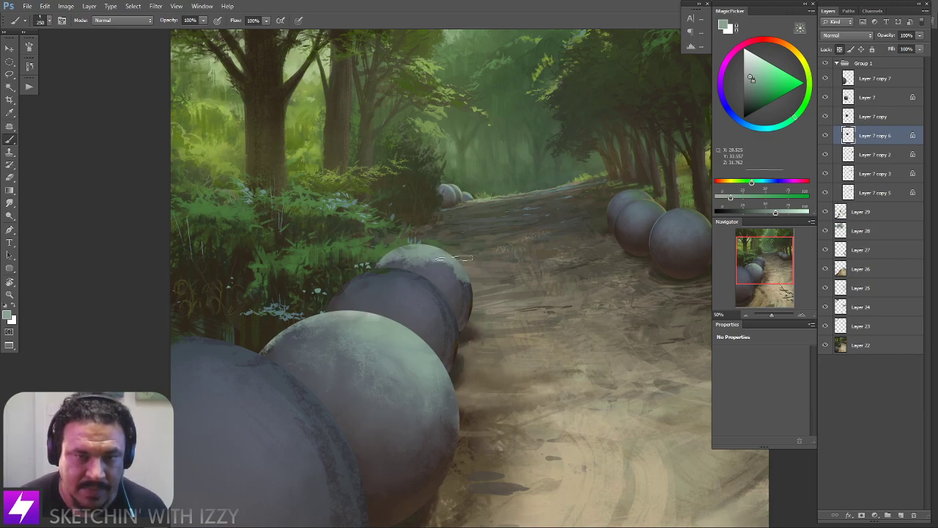
Sample the rear sphere's mid blue-grey and darker tones, paint the transition below its highlight and smudge the strokes smooth
{"action": "left_click", "coordinate": [428, 264], "text": "alt"}
{"action": "key", "text": "]"}
{"action": "left_click_drag", "start_coordinate": [406, 262], "coordinate": [455, 276]}
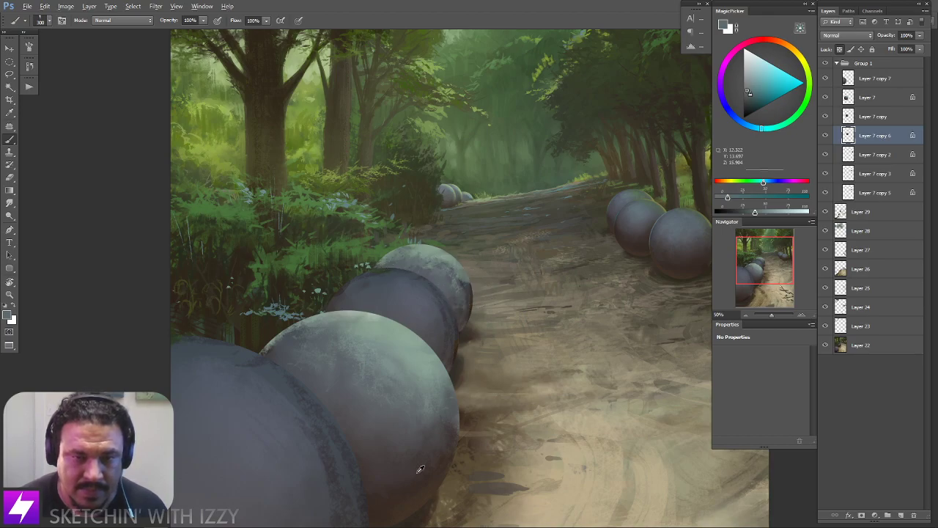
{"action": "left_click", "coordinate": [468, 343], "text": "alt"}
{"action": "key", "text": "bracketleft"}
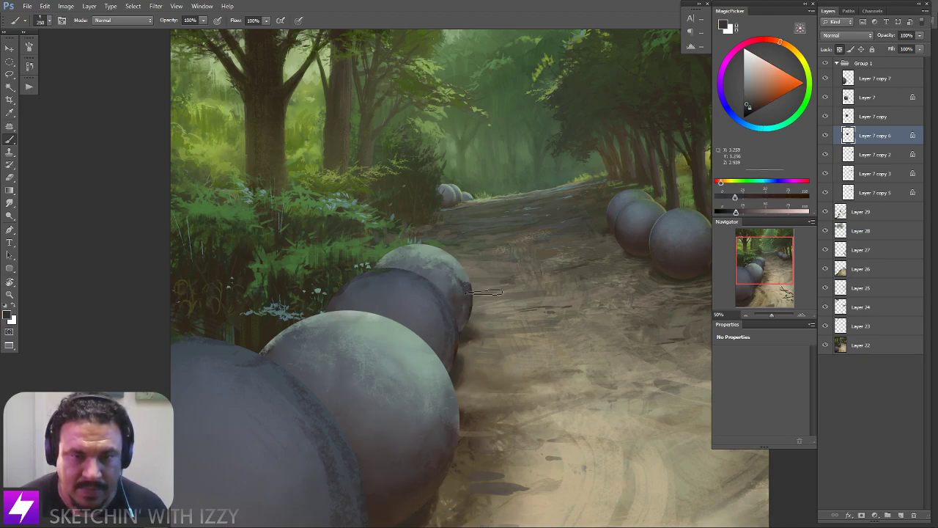
{"action": "left_click", "coordinate": [462, 291], "text": "alt"}
{"action": "key", "text": "r"}
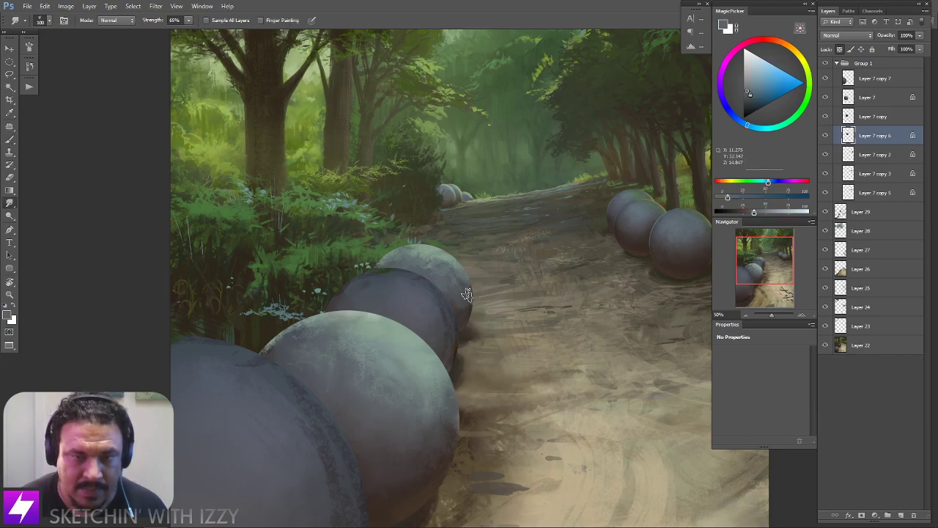
{"action": "mouse_move", "coordinate": [423, 250]}
{"action": "left_mouse_down"}
{"action": "mouse_move", "coordinate": [419, 293]}
{"action": "mouse_move", "coordinate": [428, 220]}
{"action": "left_mouse_up"}
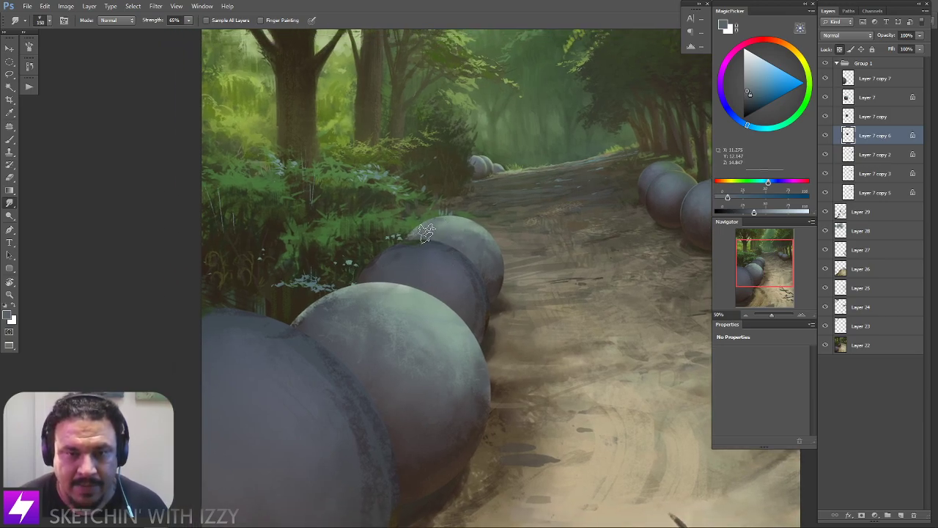
Sample the rear sphere's pale grey-green, build up its top highlight and blend it with the Smudge tool at size 150
{"action": "key", "text": "b"}
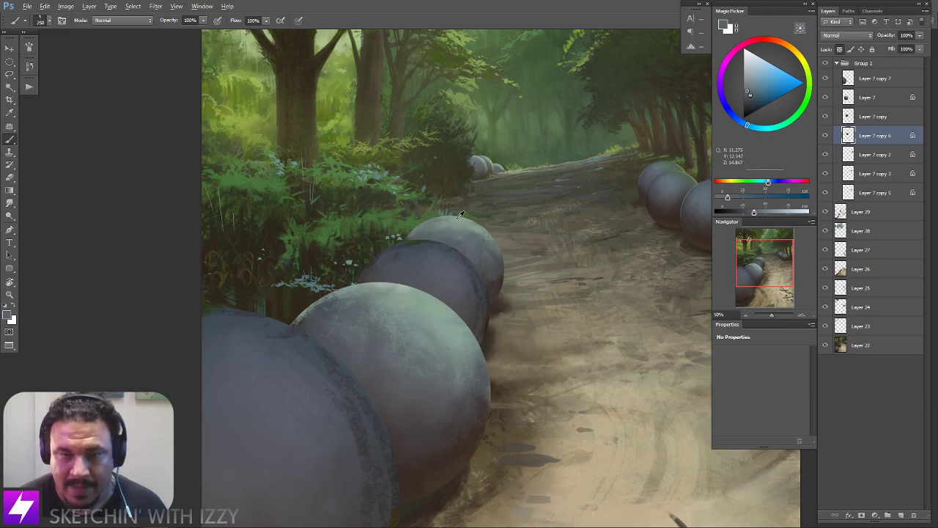
{"action": "left_click", "coordinate": [459, 216], "text": "alt"}
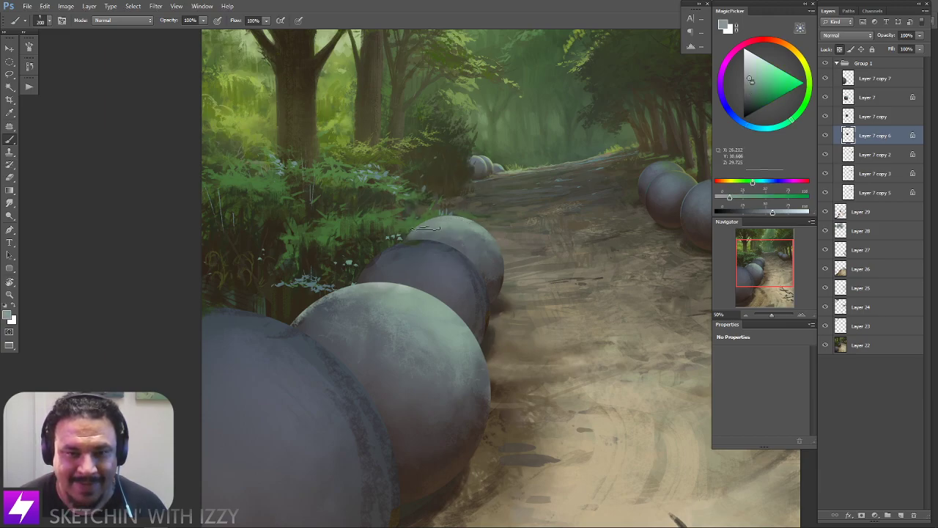
{"action": "key", "text": "r"}
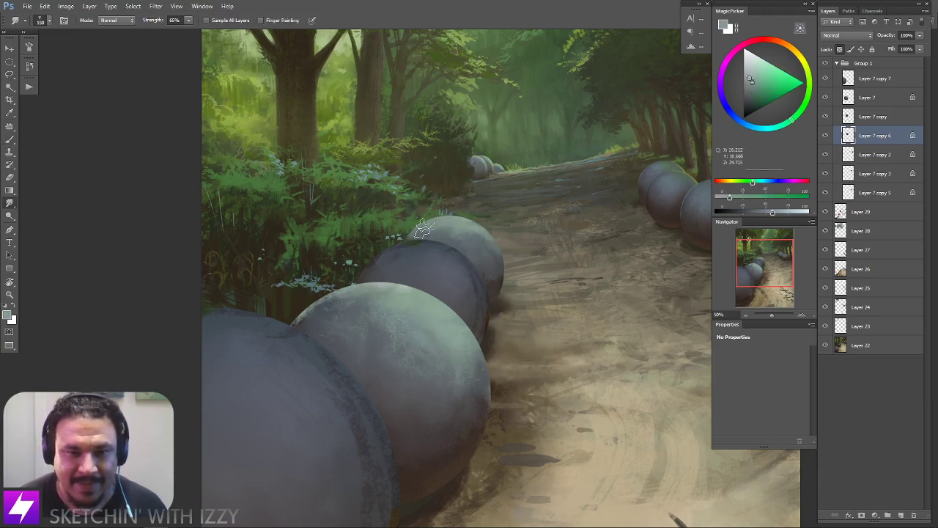
{"action": "key", "text": "b"}
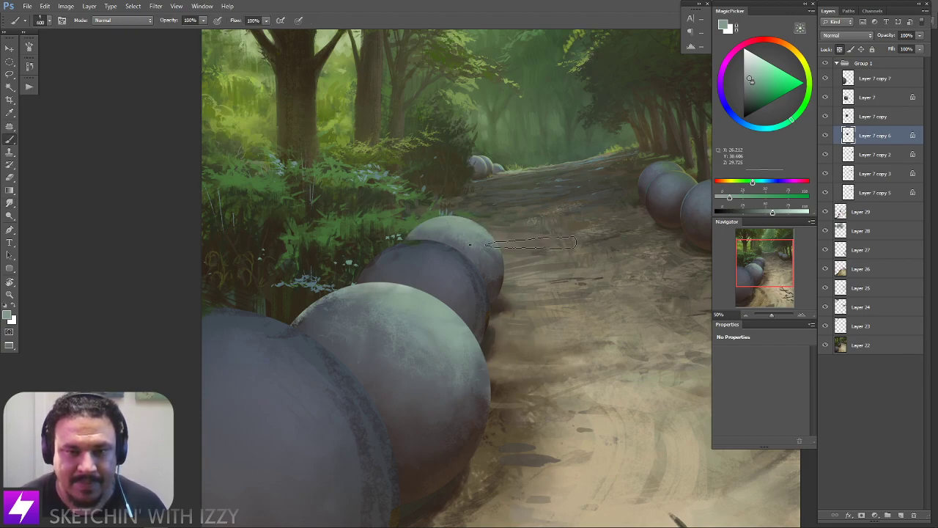
{"action": "key", "text": "r"}
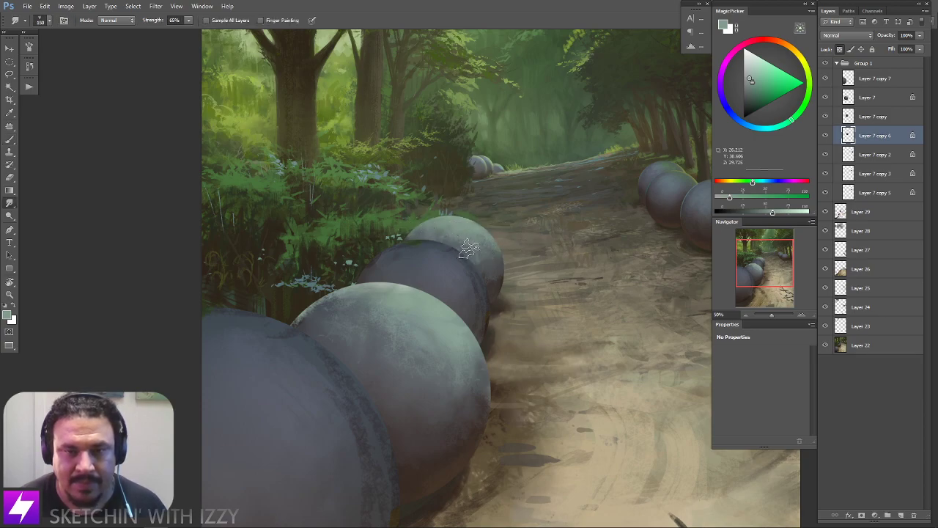
{"action": "key", "text": "b"}
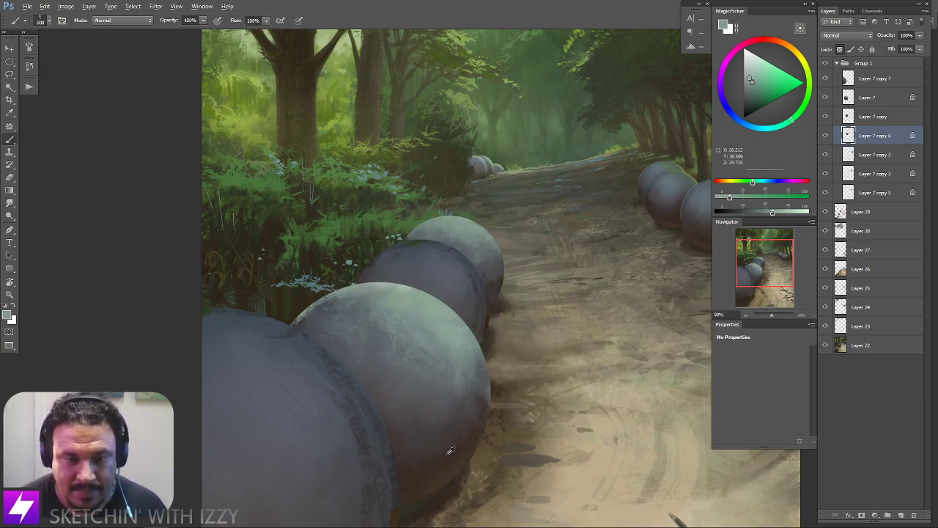
Sample the dark reddish brown from the lit sphere's underside and shade the rear sphere's lower side with a size 500 brush
{"action": "left_click", "coordinate": [449, 452], "text": "alt"}
{"action": "key", "text": "["}
{"action": "key", "text": "r"}
{"action": "key", "text": "b"}
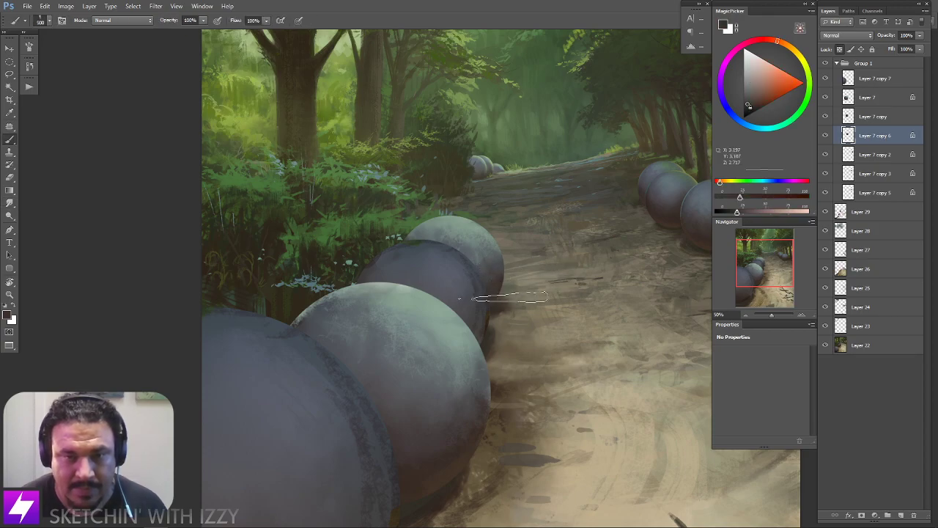
{"action": "key", "text": "ctrl+minus"}
{"action": "left_click_drag", "start_coordinate": [483, 419], "coordinate": [447, 408]}
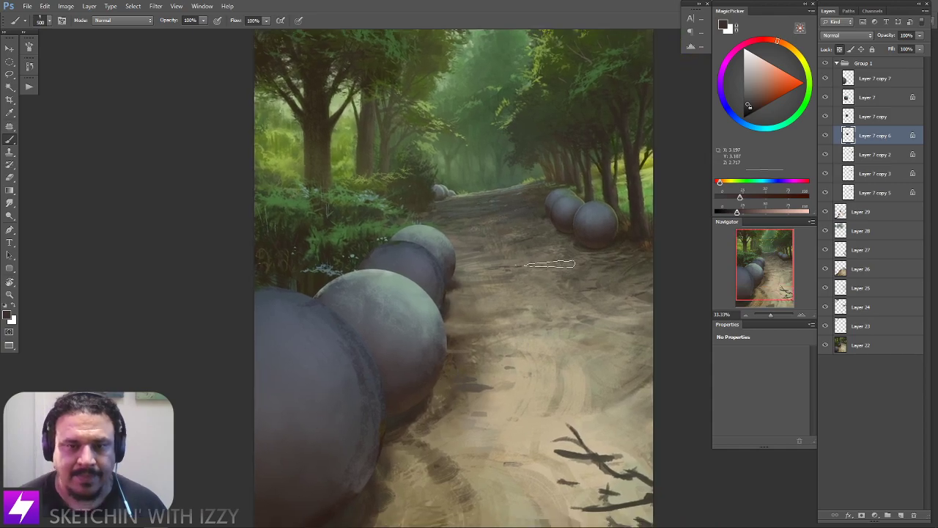
Flip the canvas horizontally to work on the mirrored painting
{"action": "key", "text": "ctrl+minus"}
{"action": "key", "text": "ctrl+shift+h"}
{"action": "key", "text": "ctrl+plus"}
{"action": "left_click_drag", "start_coordinate": [502, 269], "coordinate": [483, 277]}
{"action": "key", "text": "ctrl+plus"}
{"action": "key", "text": "ctrl+plus"}
{"action": "left_click_drag", "start_coordinate": [530, 237], "coordinate": [478, 293]}
Sample the lit sphere's brightest pale green, paint it along the rear sphere's path-facing upper edge at size 200 and smudge it in
{"action": "key", "text": "r"}
{"action": "mouse_move", "coordinate": [542, 292]}
{"action": "left_mouse_down"}
{"action": "mouse_move", "coordinate": [542, 268]}
{"action": "mouse_move", "coordinate": [545, 276]}
{"action": "left_mouse_up"}
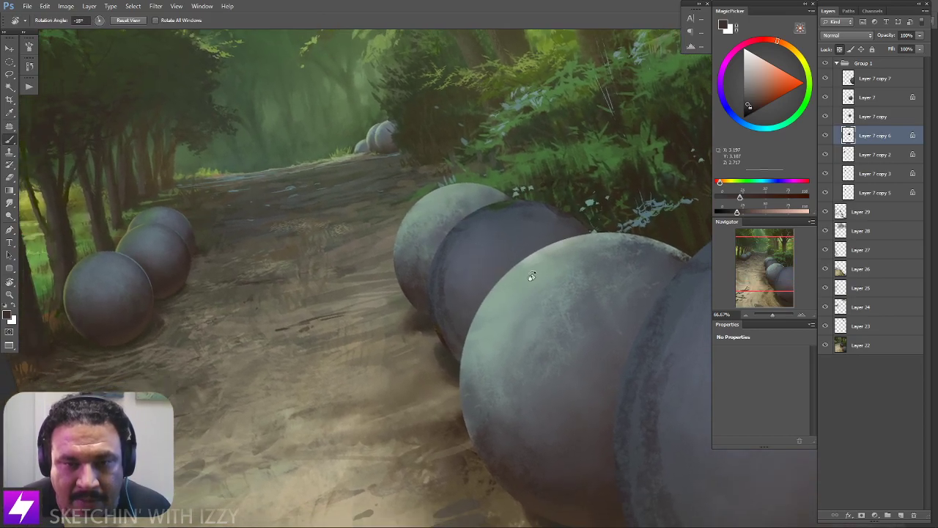
{"action": "key", "text": "b"}
{"action": "left_click", "coordinate": [533, 257], "text": "alt"}
{"action": "key", "text": "r"}
{"action": "mouse_move", "coordinate": [550, 215]}
{"action": "left_mouse_down"}
{"action": "mouse_move", "coordinate": [519, 188]}
{"action": "mouse_move", "coordinate": [543, 186]}
{"action": "left_mouse_up"}
{"action": "key", "text": "b"}
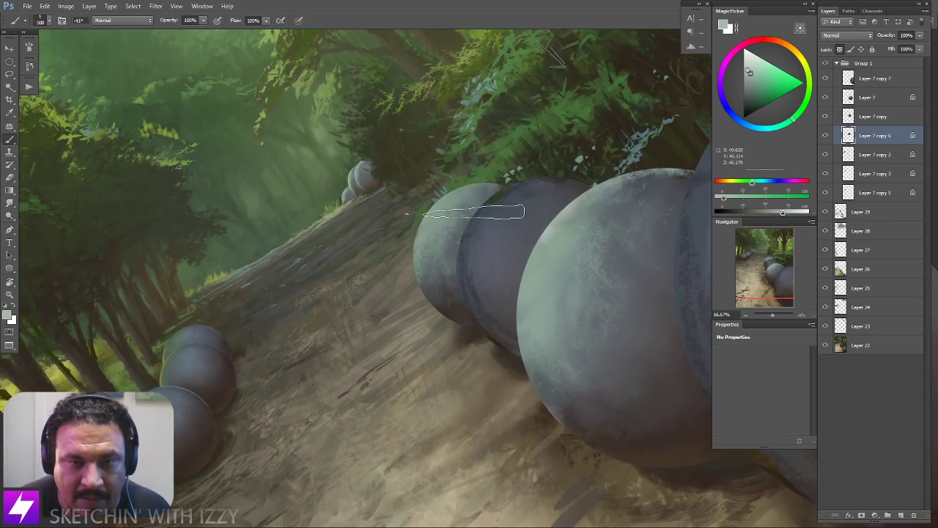
{"action": "key", "text": "bracketleft"}
{"action": "key", "text": "bracketleft"}
{"action": "key", "text": "bracketleft"}
{"action": "key", "text": "bracketleft"}
{"action": "left_click_drag", "start_coordinate": [445, 215], "coordinate": [428, 241]}
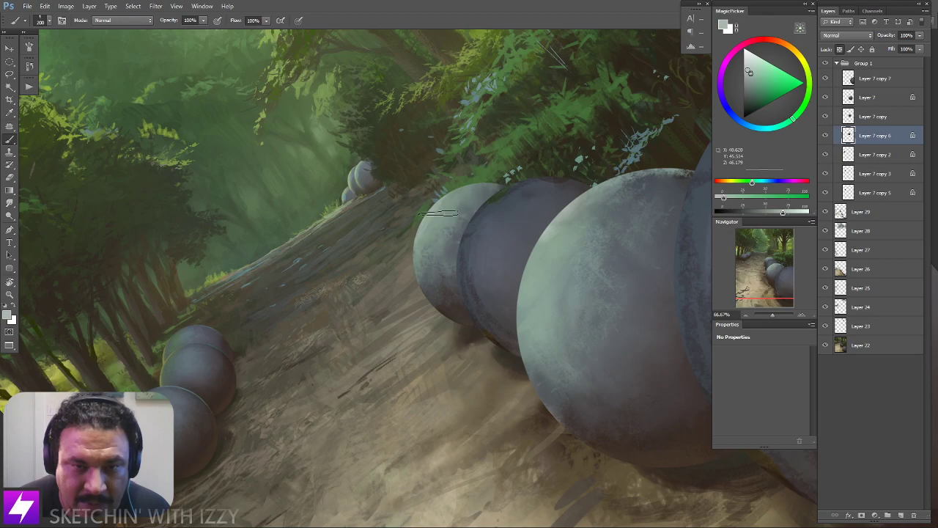
{"action": "key", "text": "n"}
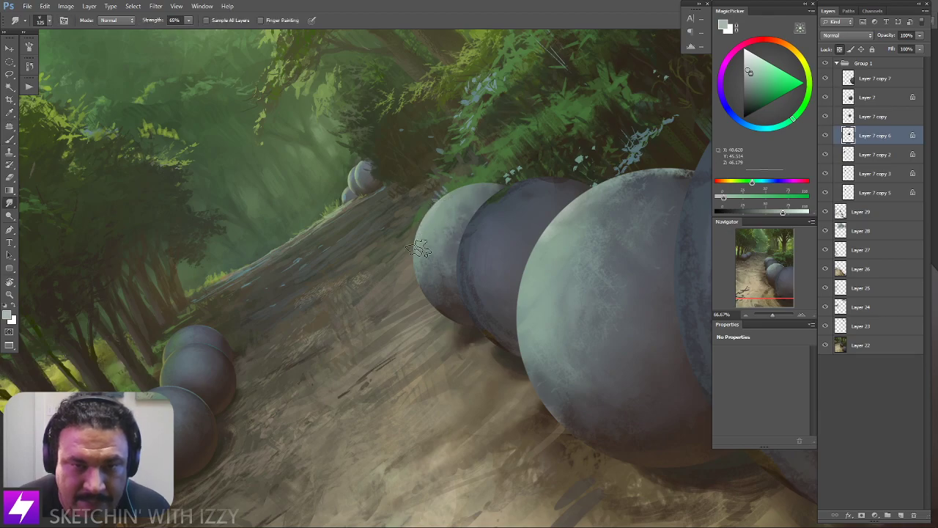
{"action": "key", "text": "Escape"}
Sample the sunlit grass green and paint a green rim light on the rear sphere's tree-facing edge with a size 300 brush
{"action": "key", "text": "ctrl+minus"}
{"action": "left_click_drag", "start_coordinate": [513, 335], "coordinate": [395, 369]}
{"action": "left_click_drag", "start_coordinate": [472, 334], "coordinate": [460, 334]}
{"action": "key", "text": "b"}
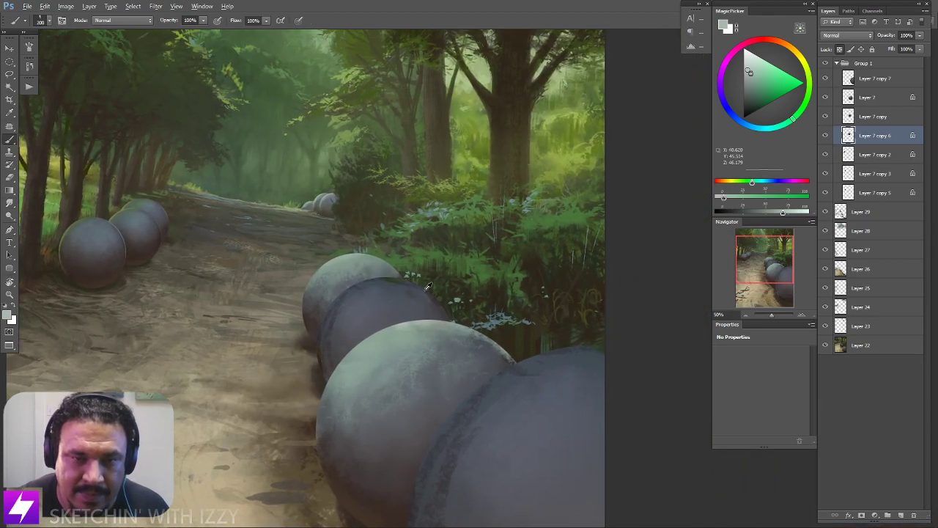
{"action": "left_click", "coordinate": [565, 156], "text": "alt"}
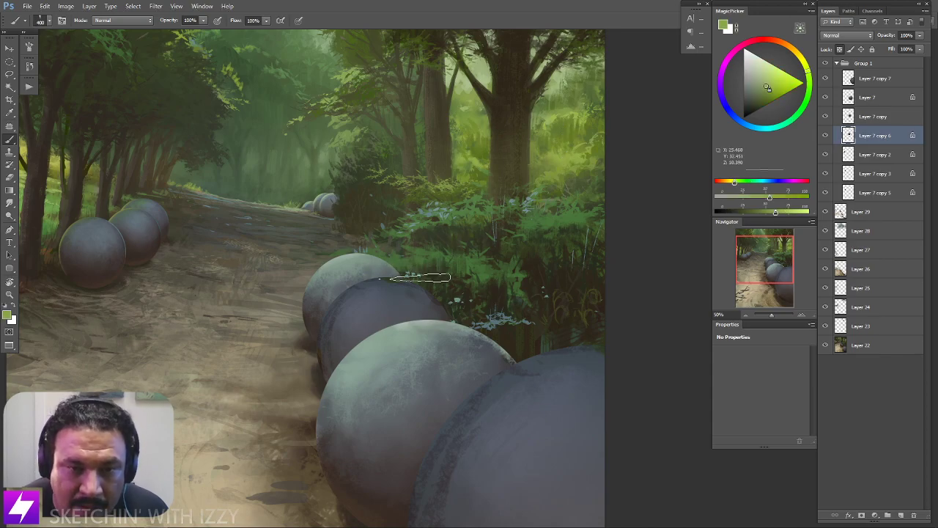
{"action": "left_click", "coordinate": [554, 173], "text": "alt"}
{"action": "key", "text": "bracketleft"}
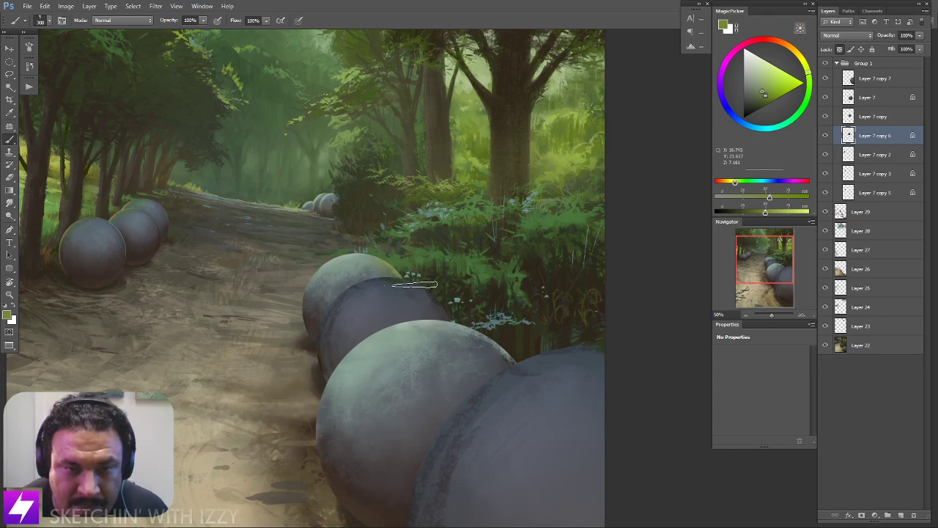
{"action": "left_click_drag", "start_coordinate": [371, 331], "coordinate": [384, 334]}
Sample the rear sphere's blue-grey and pale grey-green and rework the tones along its path-facing side with a size 300 brush
{"action": "left_click", "coordinate": [333, 284], "text": "alt"}
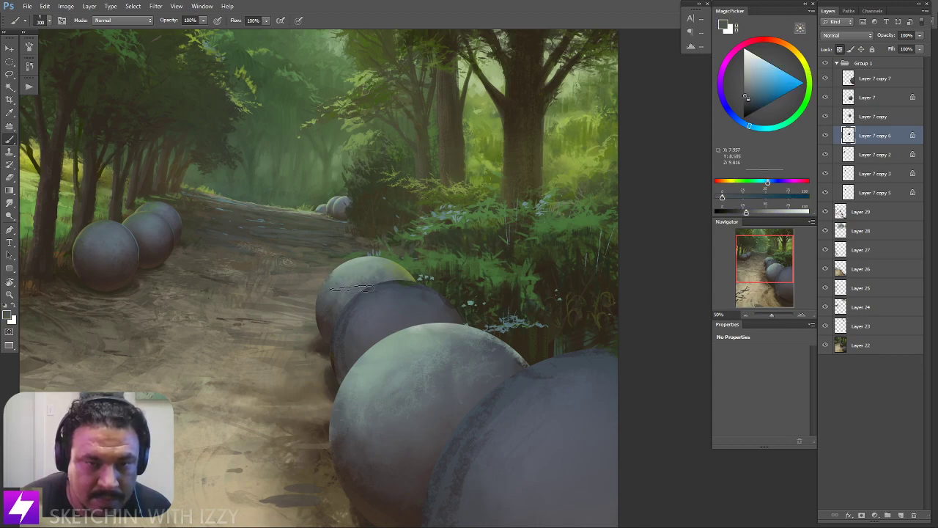
{"action": "key", "text": "r"}
{"action": "key", "text": "r"}
{"action": "left_click_drag", "start_coordinate": [368, 301], "coordinate": [419, 329]}
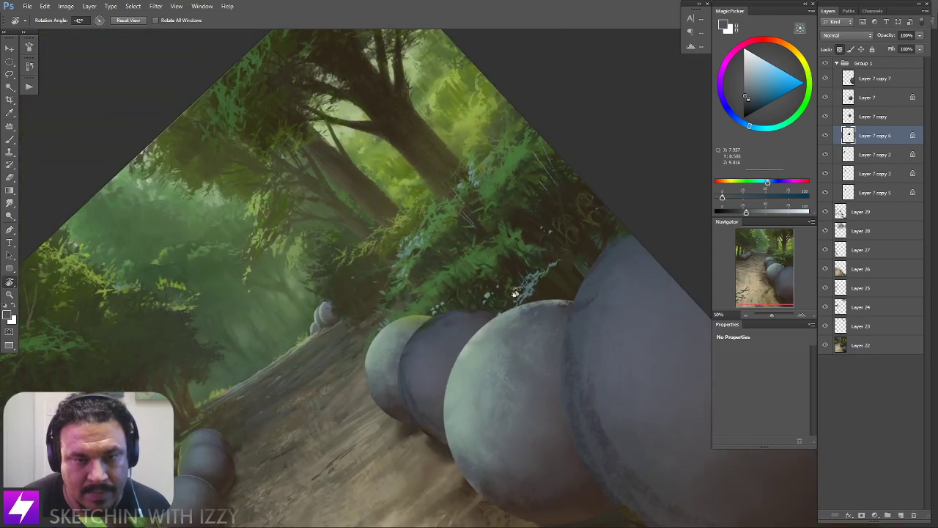
{"action": "key", "text": "b"}
{"action": "left_click", "coordinate": [370, 361], "text": "alt"}
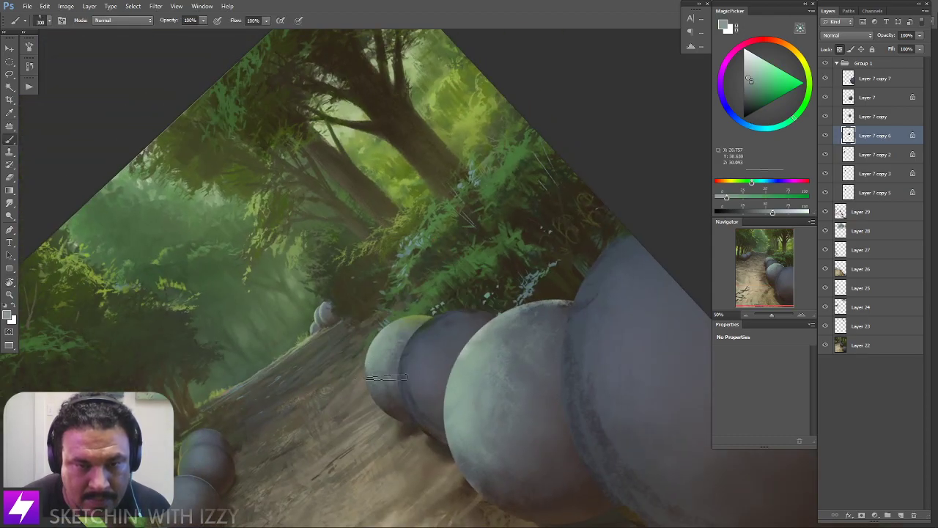
{"action": "key", "text": "Escape"}
{"action": "left_click_drag", "start_coordinate": [408, 392], "coordinate": [403, 335]}
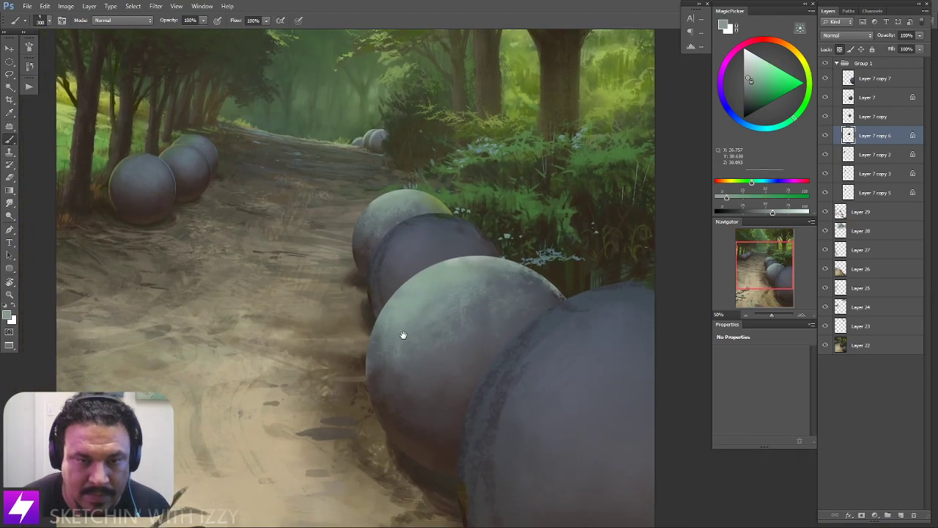
Sample dark browns from the spheres' shaded undersides, darken the rear sphere's lower part with size 150 and 250 brushes, and smudge it
{"action": "left_click", "coordinate": [377, 253], "text": "alt"}
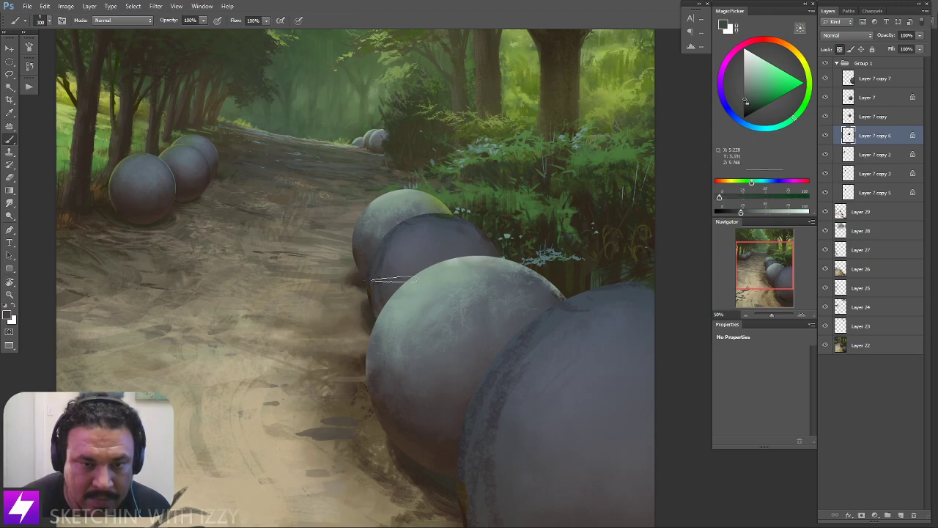
{"action": "left_click", "coordinate": [424, 454], "text": "alt"}
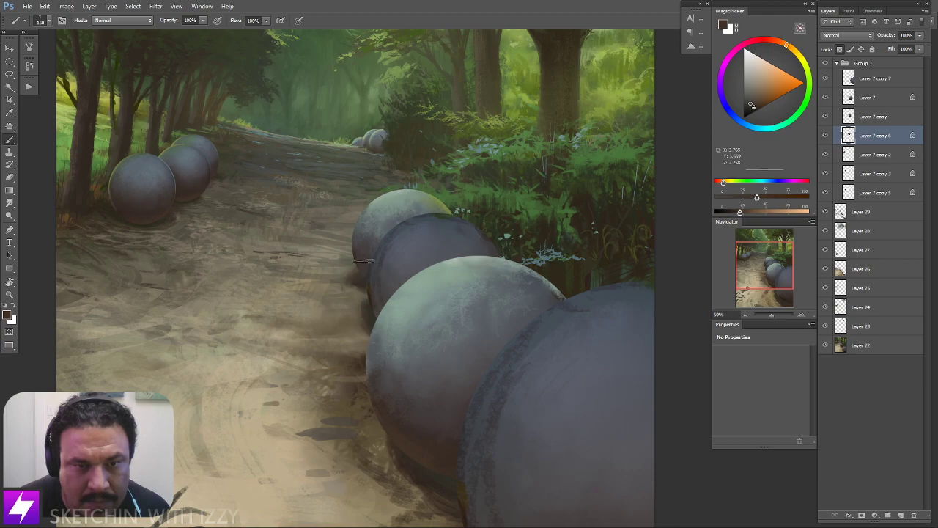
{"action": "left_click", "coordinate": [360, 248], "text": "alt"}
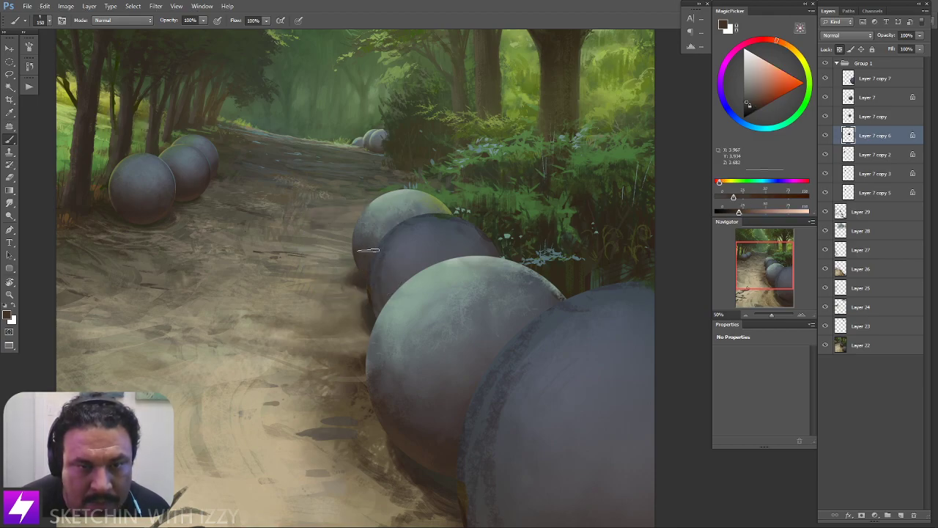
{"action": "left_click", "coordinate": [377, 292], "text": "alt"}
{"action": "key", "text": "bracketright"}
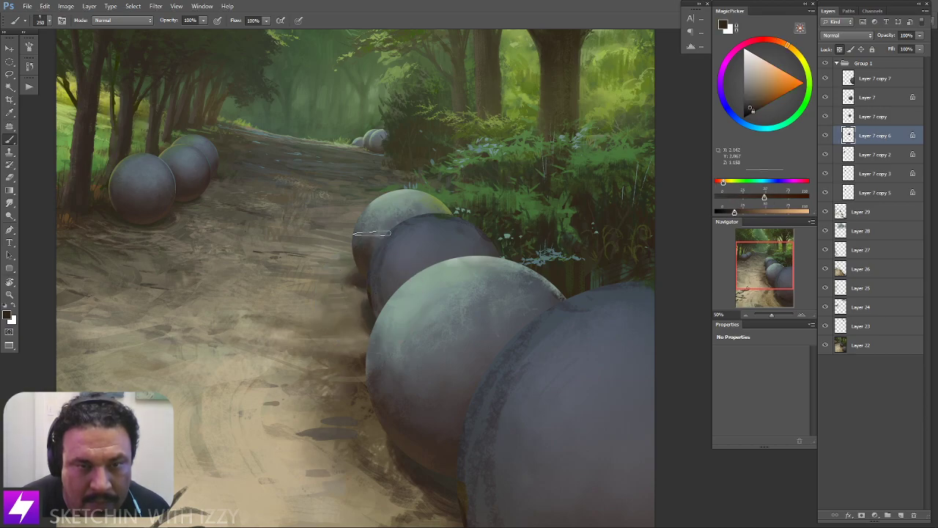
{"action": "key", "text": "r"}
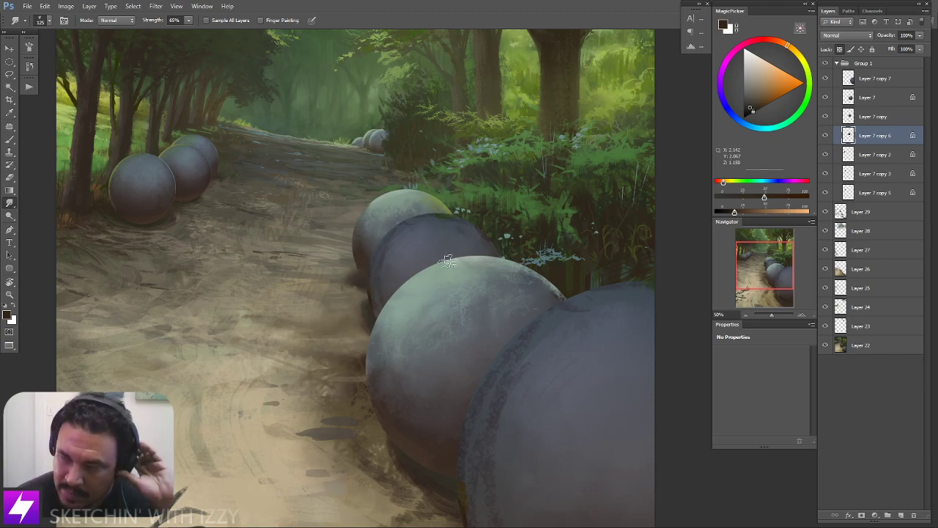
{"action": "left_click_drag", "start_coordinate": [416, 235], "coordinate": [435, 285]}
{"action": "left_click_drag", "start_coordinate": [460, 228], "coordinate": [448, 224]}
Sample the neighbouring sphere's blue-grey and the rear sphere's dark edge tone, and rework the rear sphere's path-facing side with a size 400 brush
{"action": "key", "text": "ctrl+plus"}
{"action": "left_click_drag", "start_coordinate": [349, 247], "coordinate": [371, 257]}
{"action": "key", "text": "b"}
{"action": "left_click", "coordinate": [403, 267], "text": "alt"}
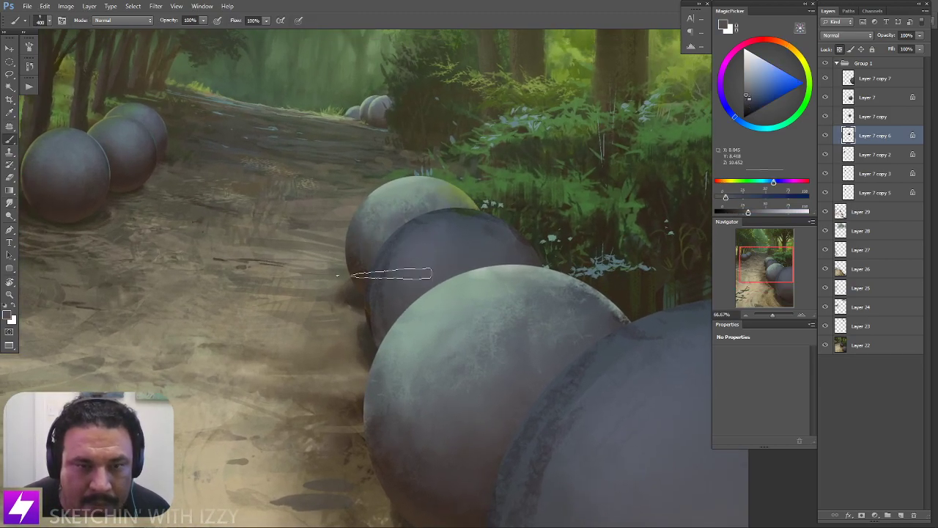
{"action": "left_click", "coordinate": [351, 245], "text": "alt"}
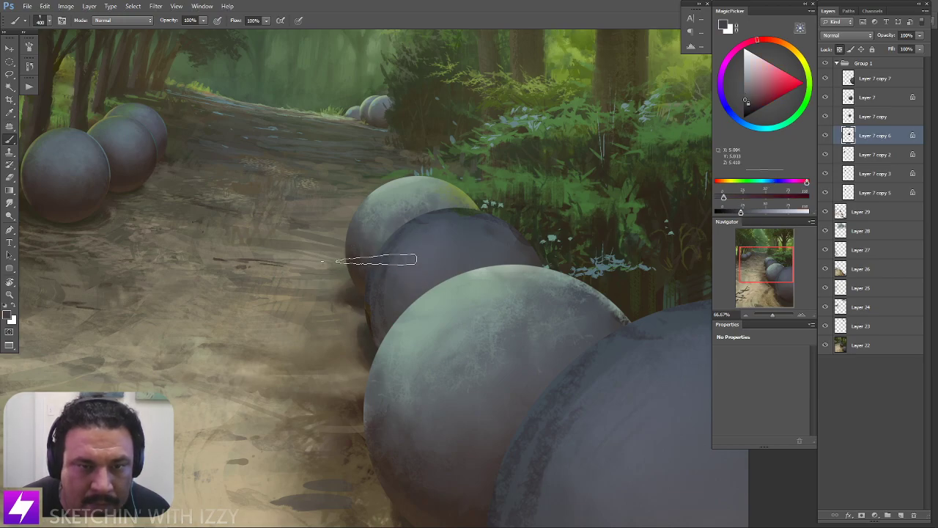
{"action": "scroll", "coordinate": [450, 308], "scroll_direction": "down", "scroll_amount": 2}
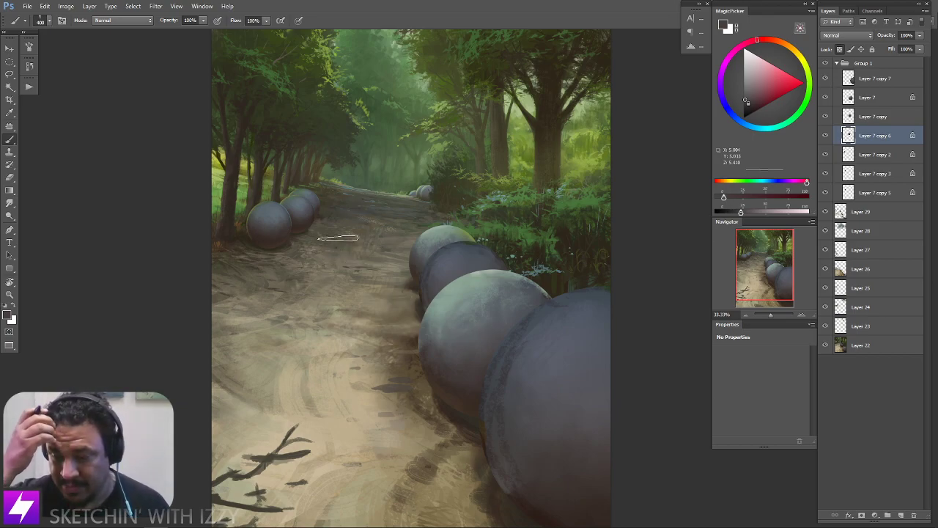
Flip the whole canvas horizontally to judge the row of spheres in mirror image
{"action": "key", "text": "ctrl+minus"}
{"action": "mouse_move", "coordinate": [446, 301]}
{"action": "left_mouse_down"}
{"action": "mouse_move", "coordinate": [503, 283]}
{"action": "mouse_move", "coordinate": [450, 305]}
{"action": "left_mouse_up"}
{"action": "left_click_drag", "start_coordinate": [478, 267], "coordinate": [471, 308]}
{"action": "key", "text": "ctrl+shift+h"}
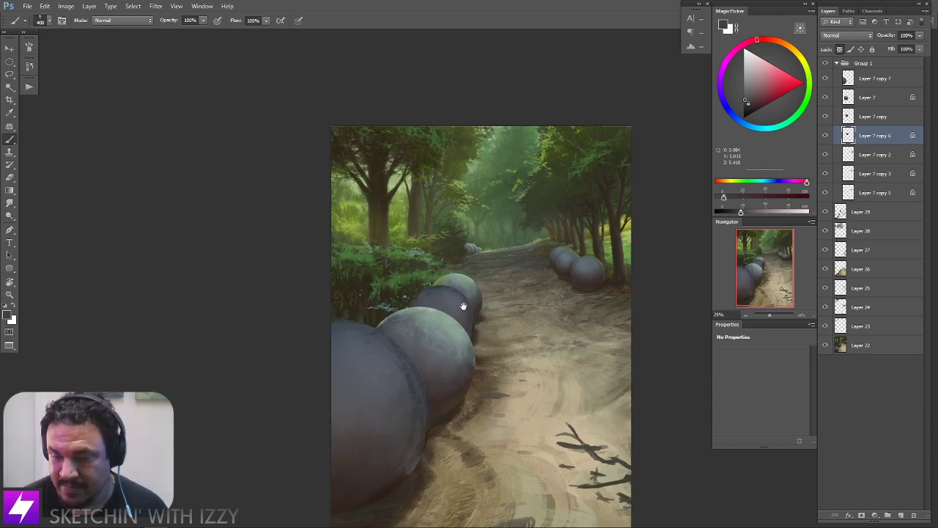
{"action": "scroll", "coordinate": [473, 252], "scroll_direction": "up", "scroll_amount": 1}
{"action": "scroll", "coordinate": [476, 251], "scroll_direction": "up", "scroll_amount": 1}
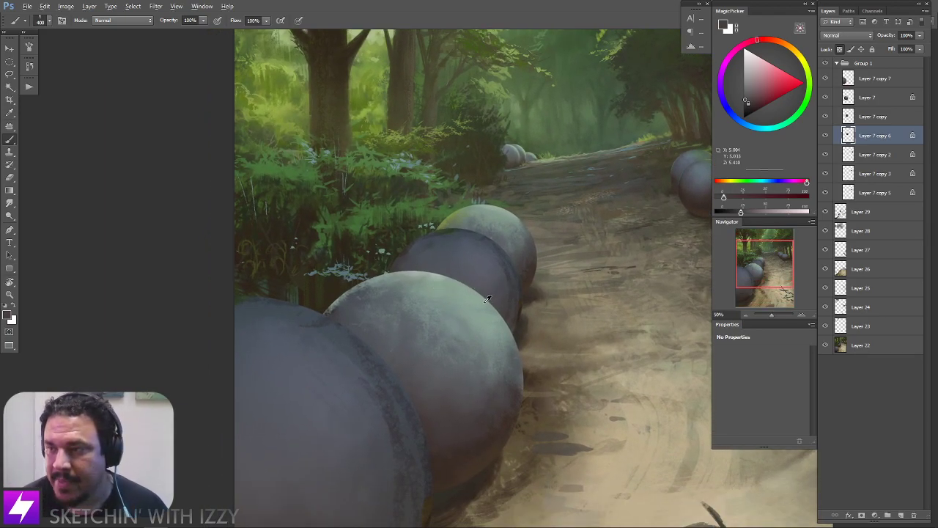
Sample the lit sphere's pale green-grey and lighten the rear sphere's top with size 800 and 600 brushes
{"action": "left_click", "coordinate": [451, 316], "text": "alt"}
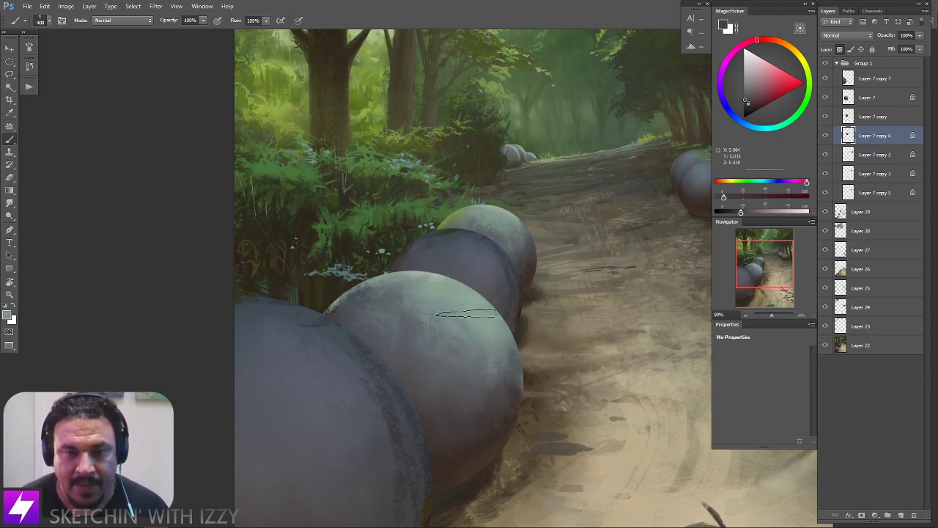
{"action": "key", "text": "bracketright"}
{"action": "key", "text": "bracketright"}
{"action": "key", "text": "bracketright"}
{"action": "key", "text": "bracketright"}
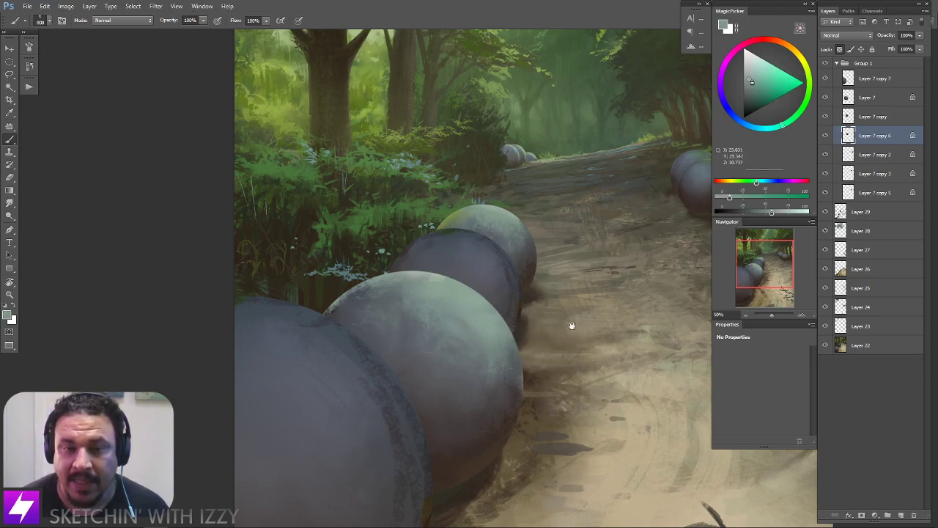
{"action": "left_click_drag", "start_coordinate": [580, 318], "coordinate": [571, 319]}
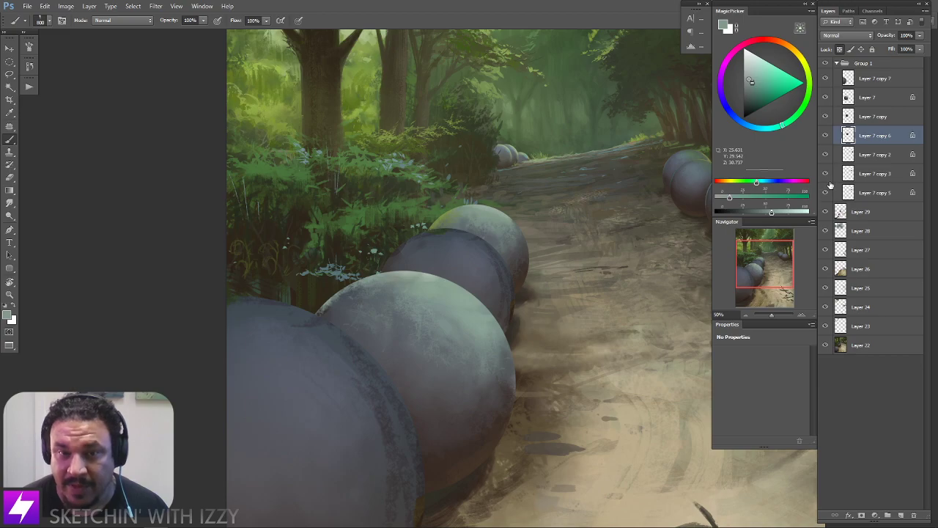
{"action": "key", "text": "ctrl+plus"}
{"action": "left_click_drag", "start_coordinate": [480, 243], "coordinate": [493, 269]}
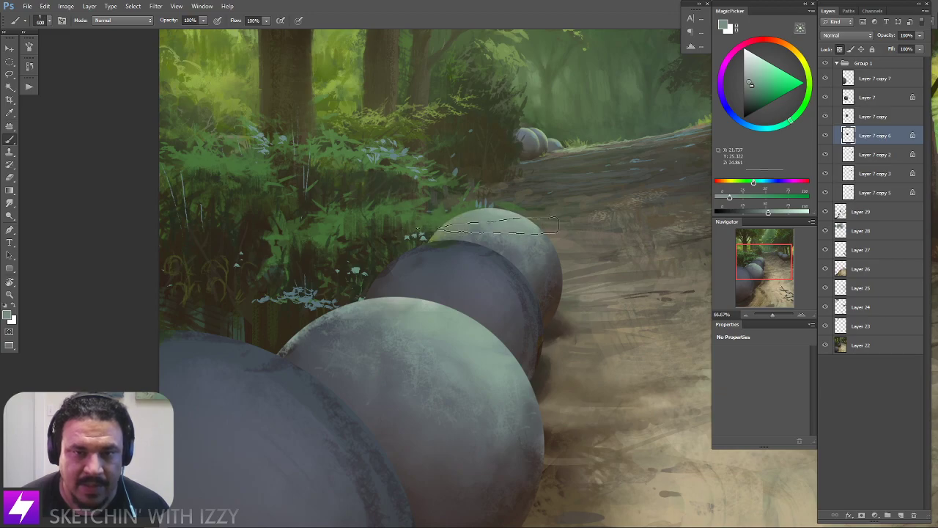
{"action": "key", "text": "ctrl+minus"}
{"action": "mouse_move", "coordinate": [542, 300]}
{"action": "left_mouse_down"}
{"action": "mouse_move", "coordinate": [537, 287]}
{"action": "mouse_move", "coordinate": [527, 297]}
{"action": "left_mouse_up"}
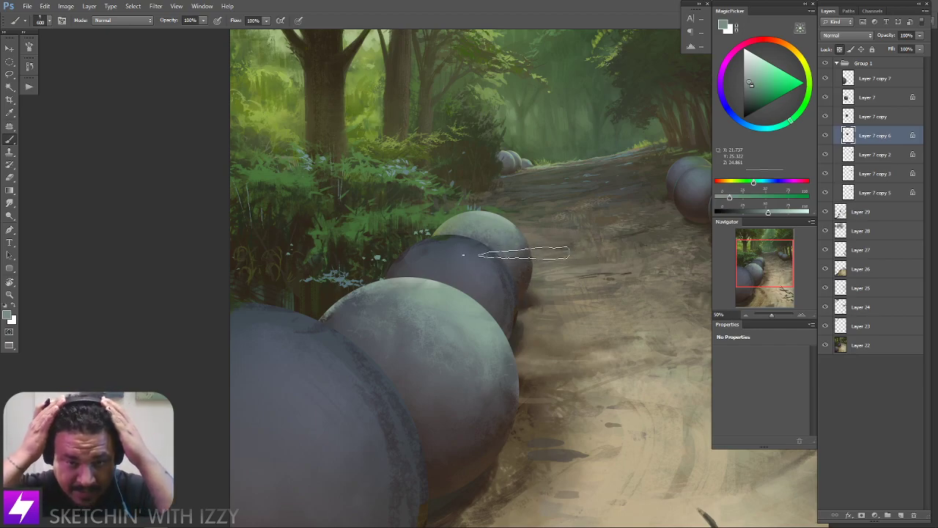
{"action": "left_click_drag", "start_coordinate": [512, 298], "coordinate": [506, 293]}
{"action": "scroll", "coordinate": [506, 295], "scroll_direction": "up", "scroll_amount": 1}
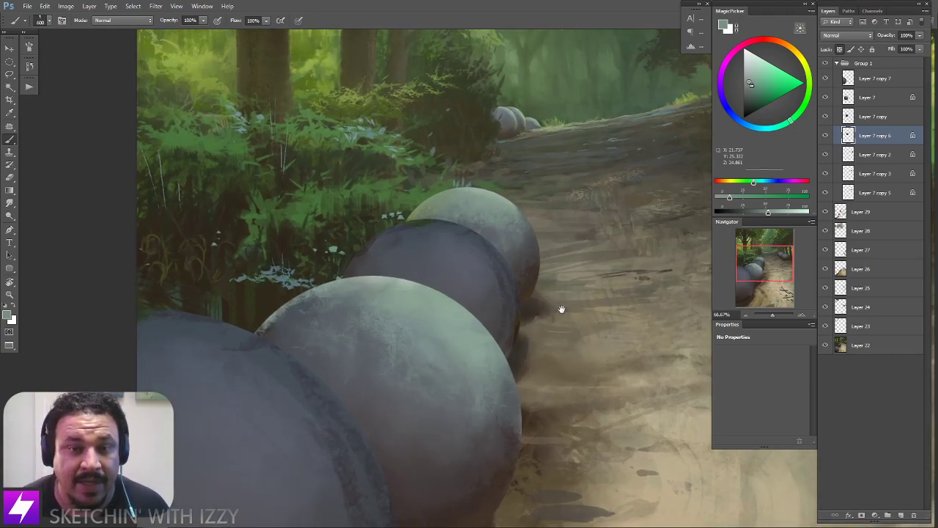
Sample a dark neutral grey from the rear sphere and shade its path-facing side with a size 500 brush
{"action": "left_click", "coordinate": [503, 251], "text": "alt"}
{"action": "key", "text": "bracketleft"}
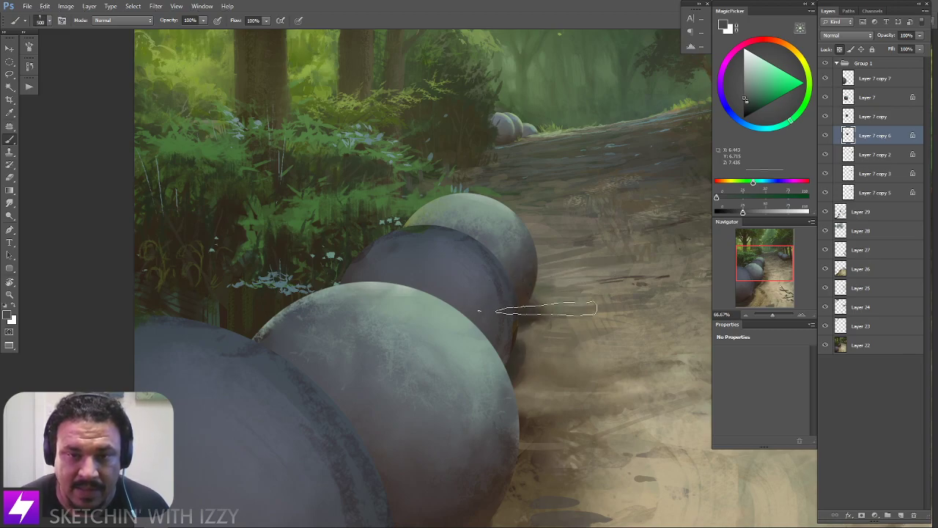
{"action": "left_click_drag", "start_coordinate": [551, 332], "coordinate": [517, 340]}
{"action": "left_click_drag", "start_coordinate": [553, 260], "coordinate": [549, 262]}
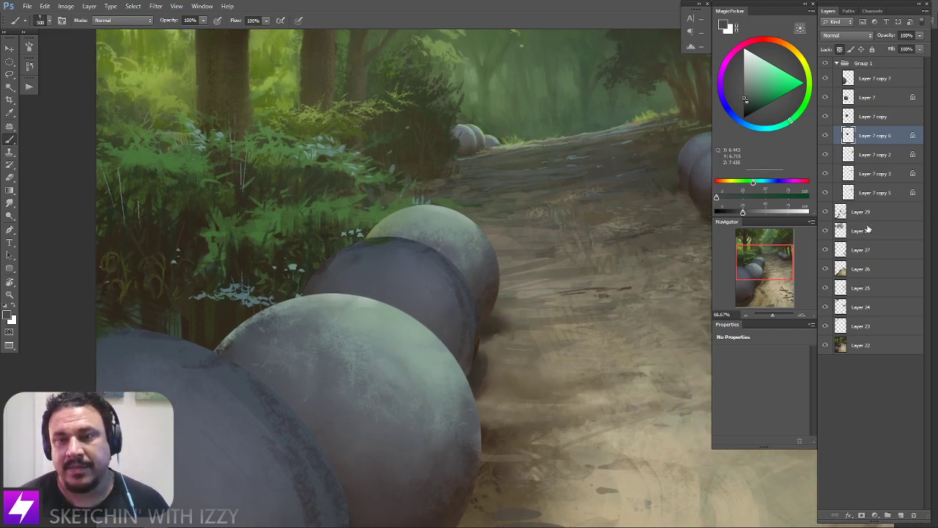
Select Layer 7 copy, lock its transparent pixels, and block in the second-rearmost sphere's highlight with the lit sphere's pale green using a large brush
{"action": "left_click", "coordinate": [872, 115]}
{"action": "left_click_drag", "start_coordinate": [387, 321], "coordinate": [421, 295]}
{"action": "left_click", "coordinate": [421, 294], "text": "alt"}
{"action": "key", "text": "bracketright"}
{"action": "key", "text": "bracketright"}
{"action": "mouse_move", "coordinate": [400, 243]}
{"action": "left_mouse_down"}
{"action": "mouse_move", "coordinate": [492, 255]}
{"action": "mouse_move", "coordinate": [461, 241]}
{"action": "mouse_move", "coordinate": [531, 224]}
{"action": "mouse_move", "coordinate": [528, 213]}
{"action": "mouse_move", "coordinate": [447, 208]}
{"action": "mouse_move", "coordinate": [490, 193]}
{"action": "mouse_move", "coordinate": [440, 238]}
{"action": "left_mouse_up"}
{"action": "key", "text": "bracketright"}
{"action": "key", "text": "bracketright"}
{"action": "key", "text": "bracketright"}
{"action": "key", "text": "bracketright"}
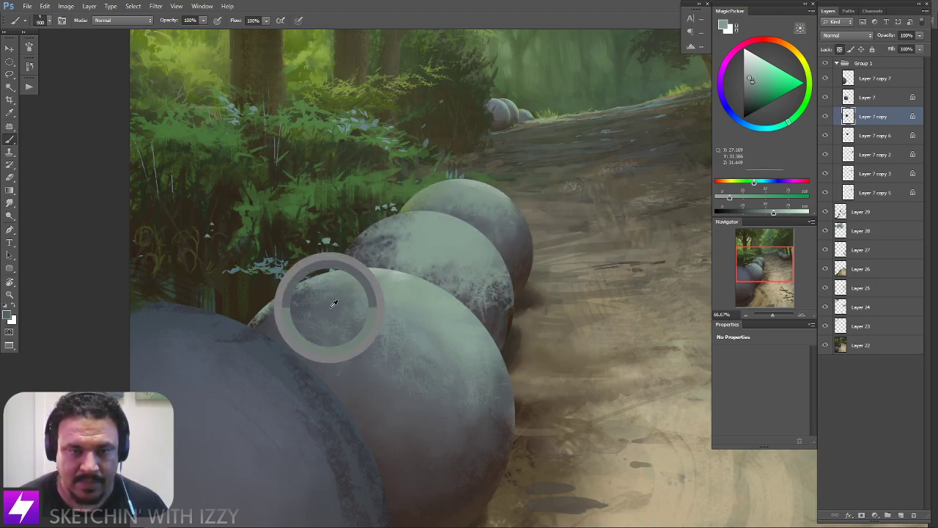
Break up the second-rearmost sphere's highlight with the lit sphere's sampled blue-grey, then resample pale green and refine it with a size 250 brush
{"action": "left_click", "coordinate": [335, 304], "text": "alt"}
{"action": "left_click", "coordinate": [351, 296], "text": "alt"}
{"action": "key", "text": "bracketleft"}
{"action": "key", "text": "bracketleft"}
{"action": "key", "text": "bracketleft"}
{"action": "key", "text": "bracketleft"}
{"action": "key", "text": "bracketleft"}
{"action": "mouse_move", "coordinate": [388, 257]}
{"action": "left_mouse_down"}
{"action": "mouse_move", "coordinate": [519, 292]}
{"action": "mouse_move", "coordinate": [524, 274]}
{"action": "mouse_move", "coordinate": [529, 294]}
{"action": "mouse_move", "coordinate": [498, 316]}
{"action": "mouse_move", "coordinate": [444, 255]}
{"action": "mouse_move", "coordinate": [524, 233]}
{"action": "left_mouse_up"}
{"action": "key", "text": "bracketleft"}
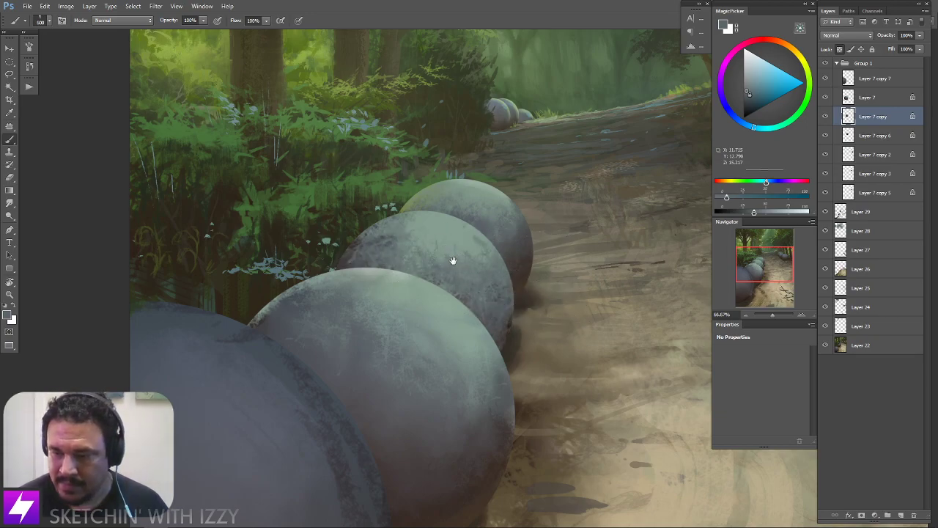
{"action": "left_click_drag", "start_coordinate": [453, 259], "coordinate": [445, 260]}
{"action": "left_click", "coordinate": [434, 233], "text": "alt"}
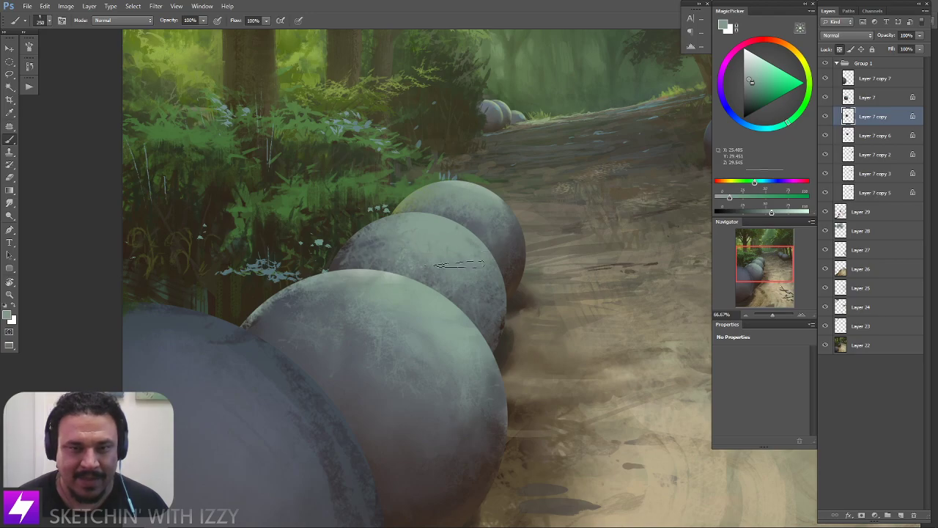
Rotate the canvas, sample a dark grey, and darken the second-rearmost sphere's path-facing side with a size 600 brush
{"action": "key", "text": "ctrl+minus"}
{"action": "key", "text": "r"}
{"action": "left_click_drag", "start_coordinate": [440, 278], "coordinate": [527, 262]}
{"action": "key", "text": "ctrl+plus"}
{"action": "left_click", "coordinate": [621, 268], "text": "alt"}
{"action": "key", "text": "r"}
{"action": "left_click_drag", "start_coordinate": [618, 315], "coordinate": [619, 256]}
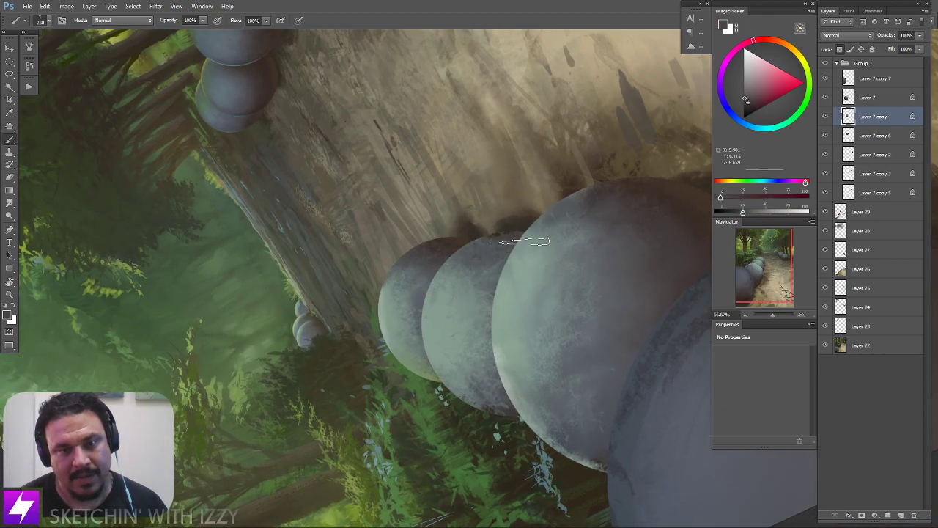
{"action": "key", "text": "bracketright"}
{"action": "key", "text": "bracketright"}
{"action": "key", "text": "bracketright"}
{"action": "key", "text": "bracketright"}
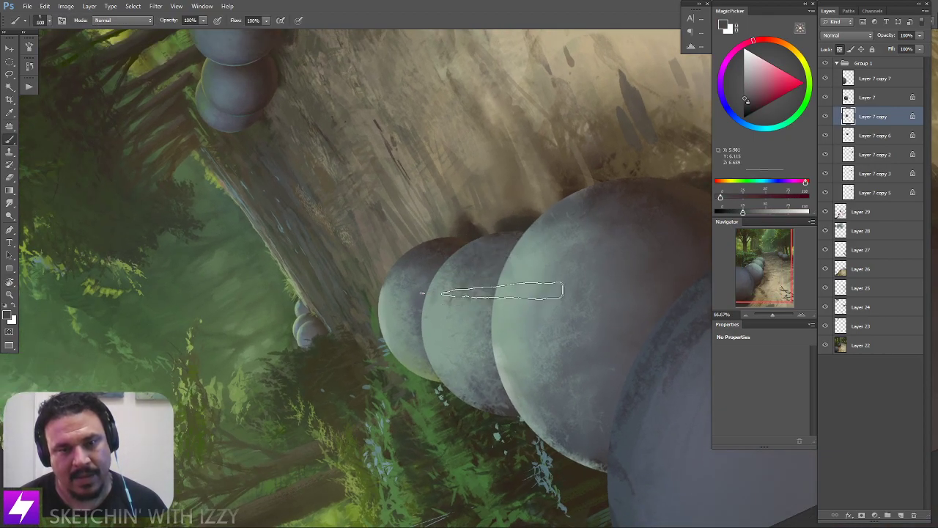
{"action": "left_click_drag", "start_coordinate": [524, 339], "coordinate": [515, 319]}
Smudge the transition between light and shade on the second-rearmost sphere's path-facing side at size 200
{"action": "key", "text": "s"}
{"action": "key", "text": "bracketright"}
{"action": "key", "text": "bracketright"}
{"action": "key", "text": "bracketright"}
{"action": "mouse_move", "coordinate": [458, 327]}
{"action": "left_mouse_down"}
{"action": "mouse_move", "coordinate": [448, 290]}
{"action": "mouse_move", "coordinate": [469, 260]}
{"action": "left_mouse_up"}
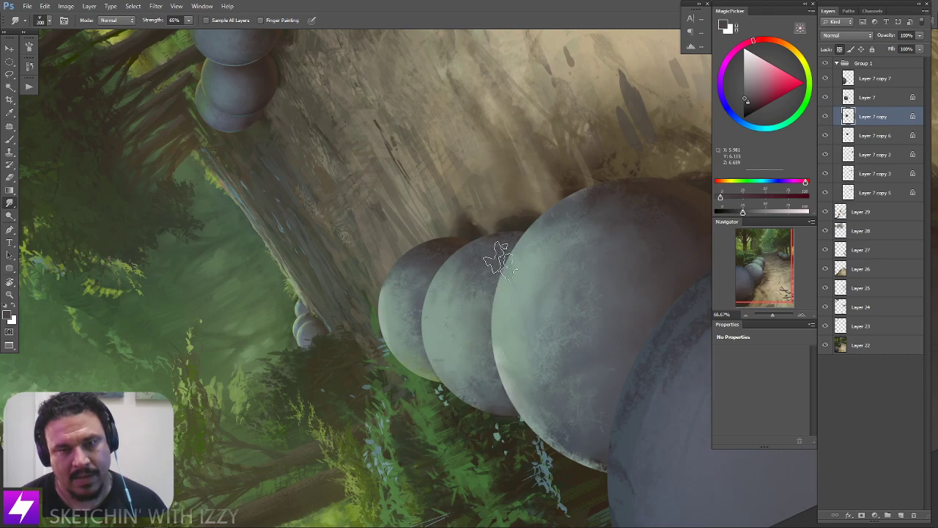
Sample dark browns from the rear sphere's shaded underside, deepen the second-rearmost sphere's lower edge at sizes 200 and 500, and reset the canvas rotation
{"action": "key", "text": "r"}
{"action": "mouse_move", "coordinate": [430, 230]}
{"action": "left_mouse_down"}
{"action": "mouse_move", "coordinate": [580, 241]}
{"action": "mouse_move", "coordinate": [539, 231]}
{"action": "mouse_move", "coordinate": [503, 241]}
{"action": "left_mouse_up"}
{"action": "key", "text": "b"}
{"action": "key", "text": "bracketleft"}
{"action": "key", "text": "bracketleft"}
{"action": "key", "text": "bracketleft"}
{"action": "left_click", "coordinate": [431, 269], "text": "alt"}
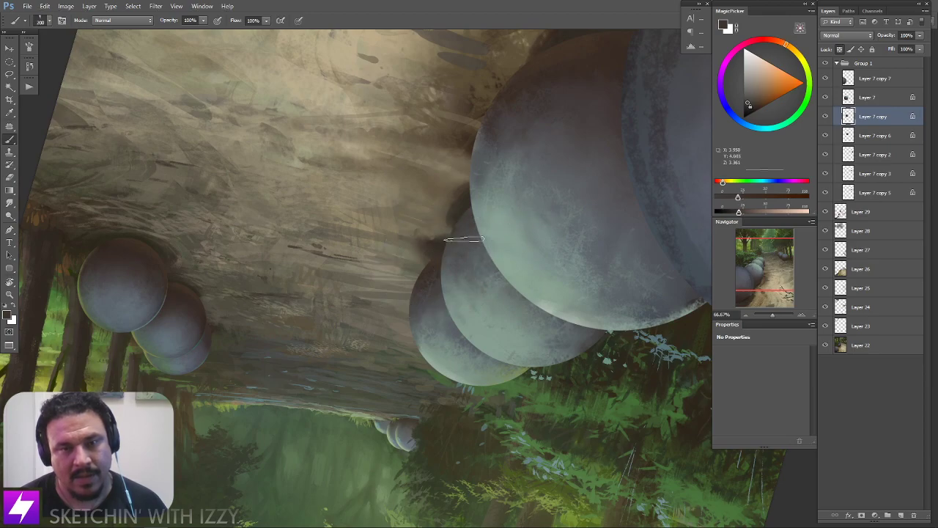
{"action": "left_click", "coordinate": [432, 260], "text": "alt"}
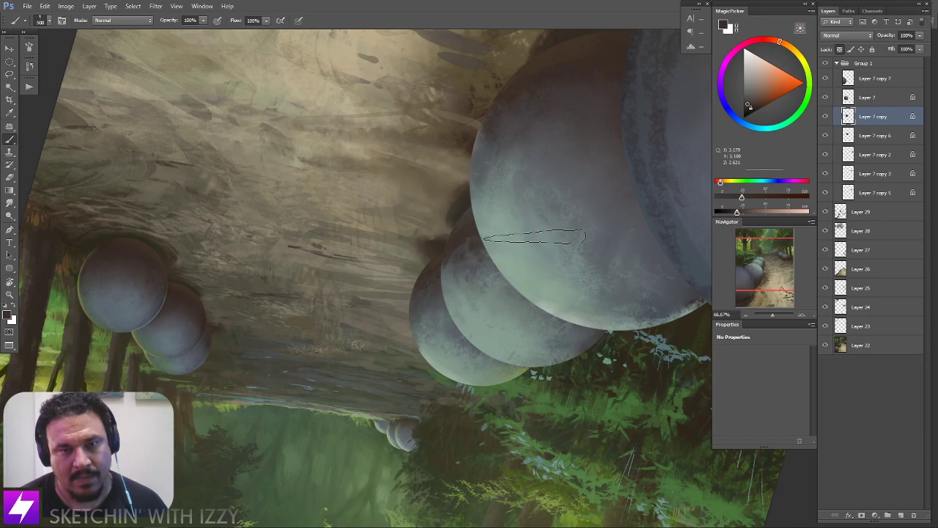
{"action": "key", "text": "r"}
{"action": "key", "text": "Escape"}
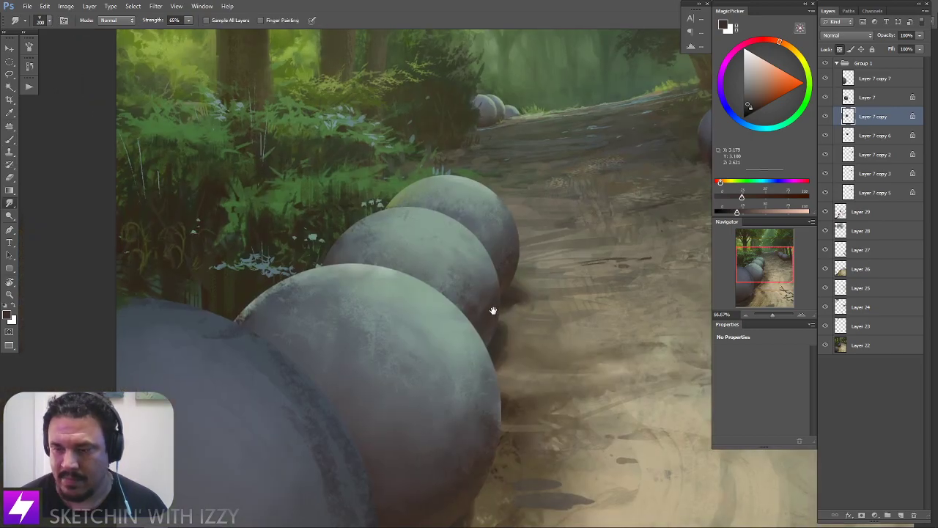
Soften the second-rearmost sphere's shaded lower side with a size 200 smudge and touch it up with a size 250 brush
{"action": "left_click_drag", "start_coordinate": [520, 312], "coordinate": [499, 309]}
{"action": "key", "text": "b"}
{"action": "left_click_drag", "start_coordinate": [421, 328], "coordinate": [426, 297]}
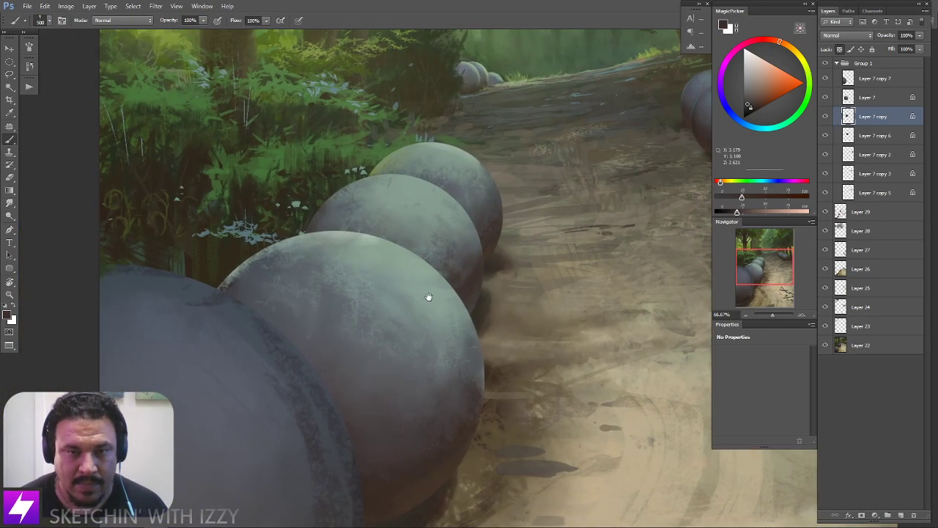
{"action": "key", "text": "r"}
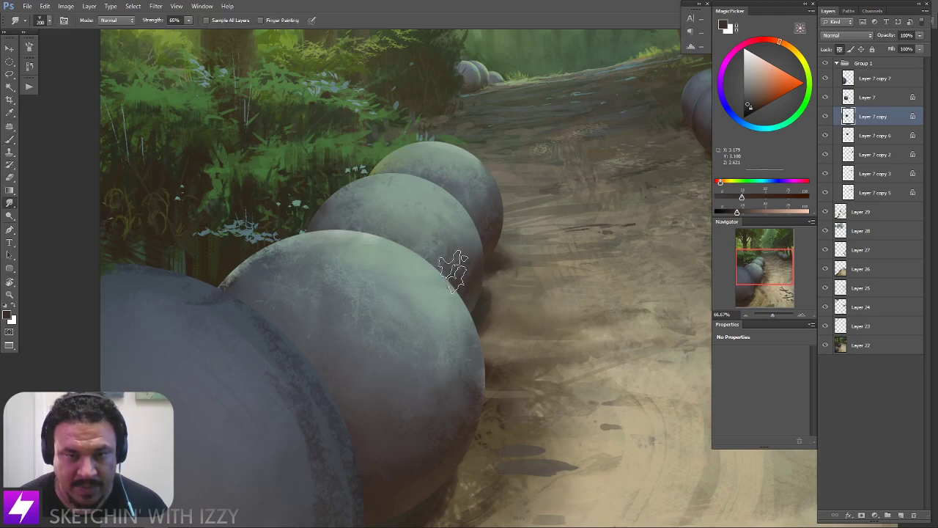
{"action": "key", "text": "b"}
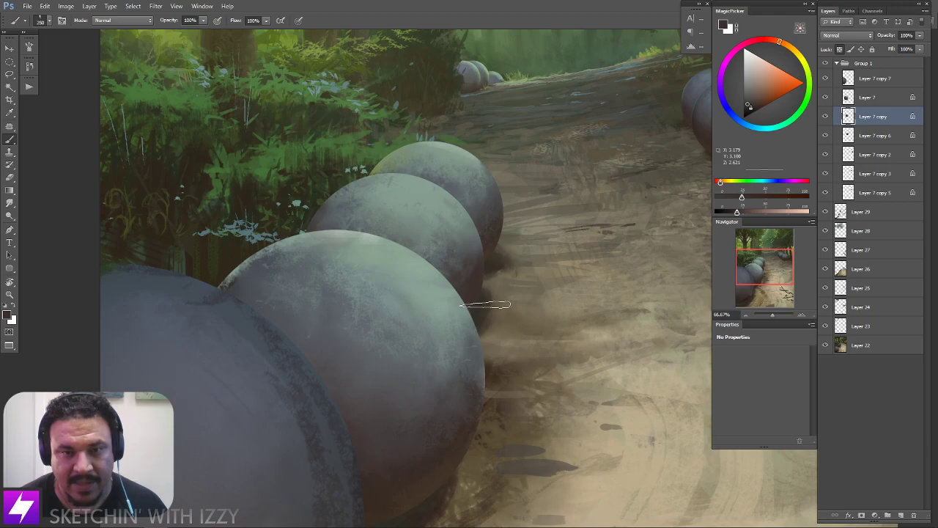
Sample the warm brown from the lit sphere's underside and add it to the second-rearmost sphere's lower path-facing edge at size 175
{"action": "left_click_drag", "start_coordinate": [444, 421], "coordinate": [436, 312]}
{"action": "left_click", "coordinate": [417, 388], "text": "alt"}
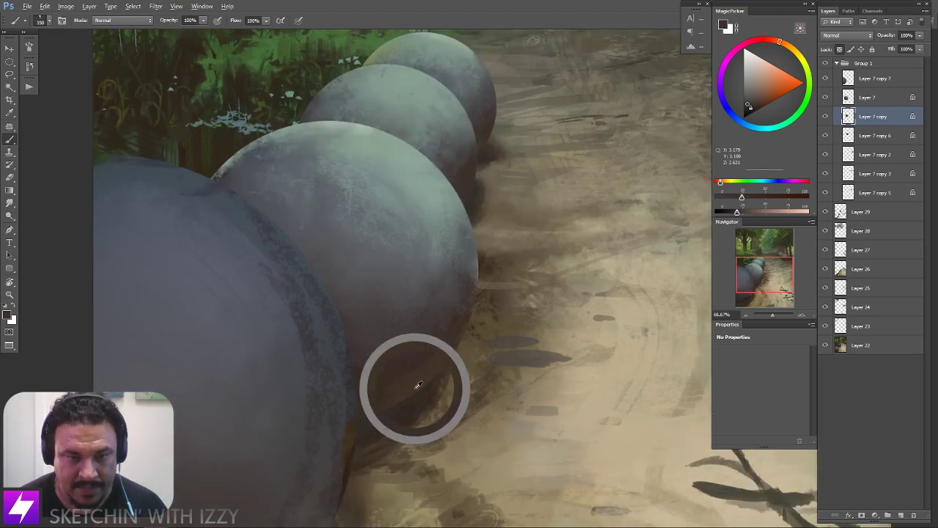
{"action": "left_click_drag", "start_coordinate": [488, 220], "coordinate": [485, 249]}
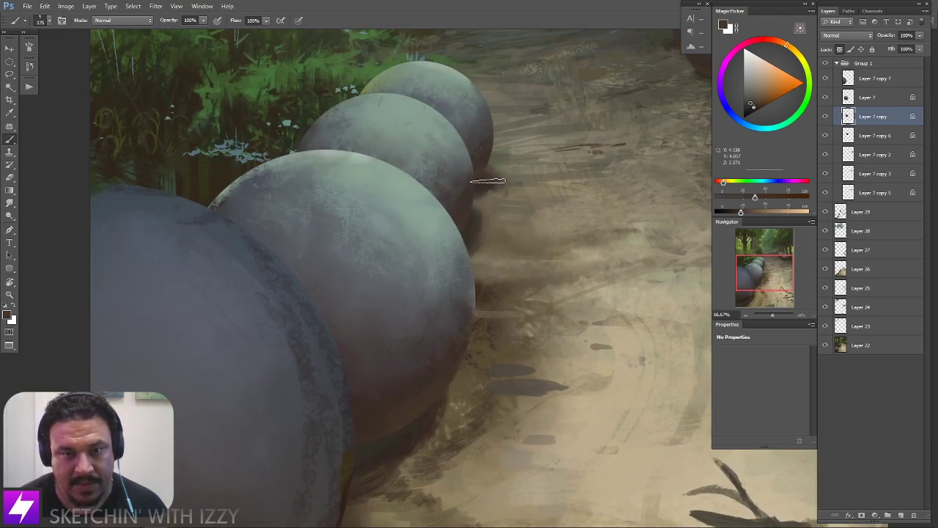
{"action": "scroll", "coordinate": [455, 257], "scroll_direction": "up", "scroll_amount": 4}
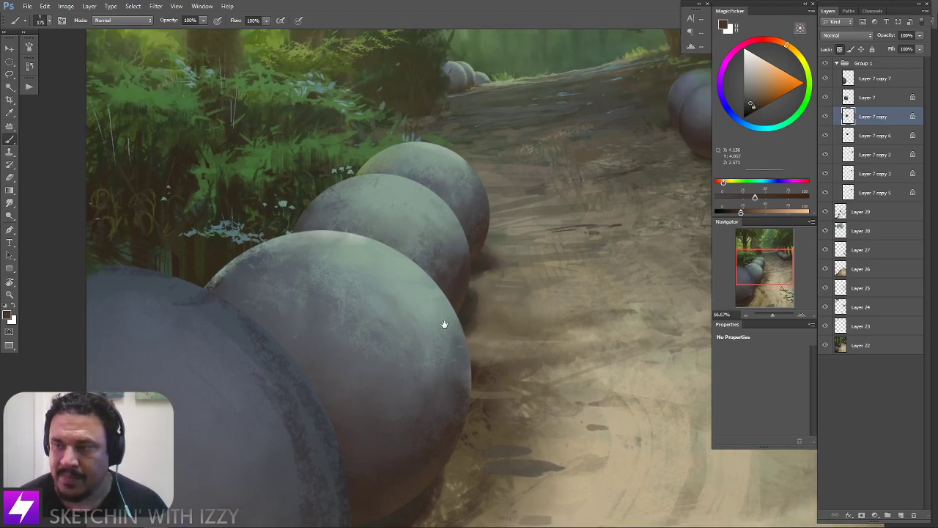
{"action": "scroll", "coordinate": [442, 323], "scroll_direction": "up", "scroll_amount": 2}
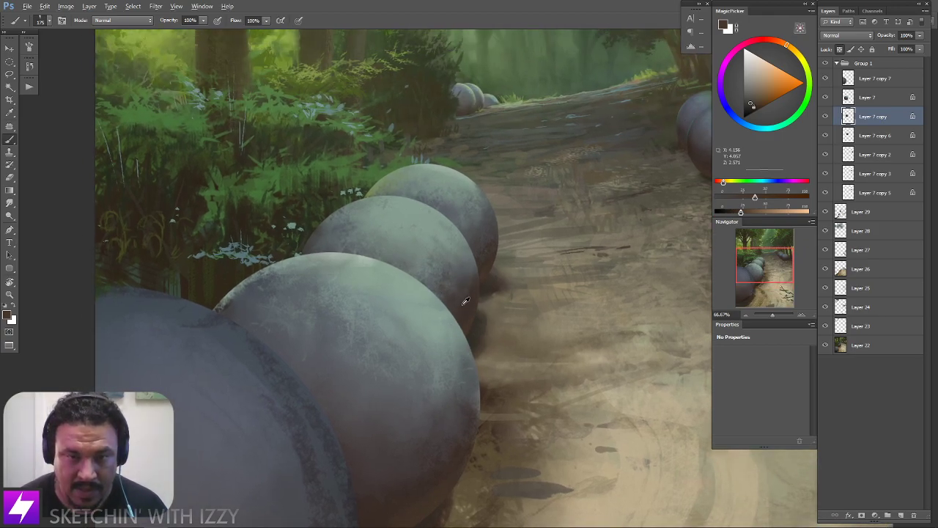
Sample the second-rearmost sphere's reddish shadow grey, darken its tree-facing edge with a size 400 brush, and smudge it at size 150
{"action": "left_click", "coordinate": [464, 304], "text": "alt"}
{"action": "key", "text": "bracketright"}
{"action": "key", "text": "bracketright"}
{"action": "key", "text": "bracketright"}
{"action": "key", "text": "bracketright"}
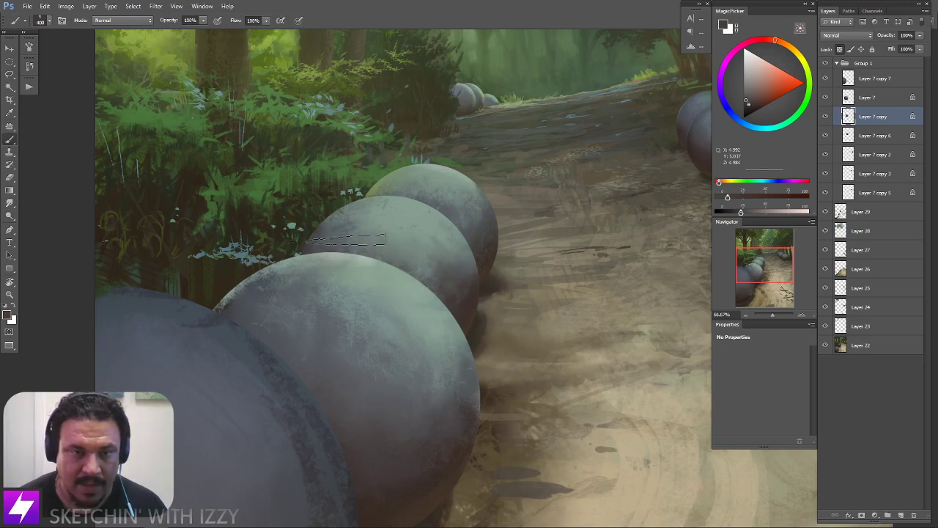
{"action": "key", "text": "r"}
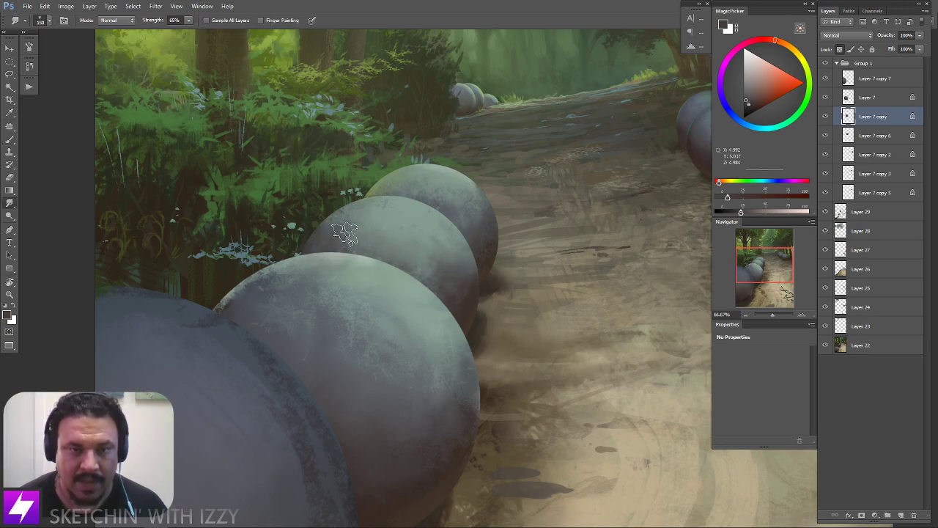
Flip the canvas horizontally back to its original orientation
{"action": "key", "text": "ctrl+minus"}
{"action": "key", "text": "ctrl+minus"}
{"action": "key", "text": "ctrl+minus"}
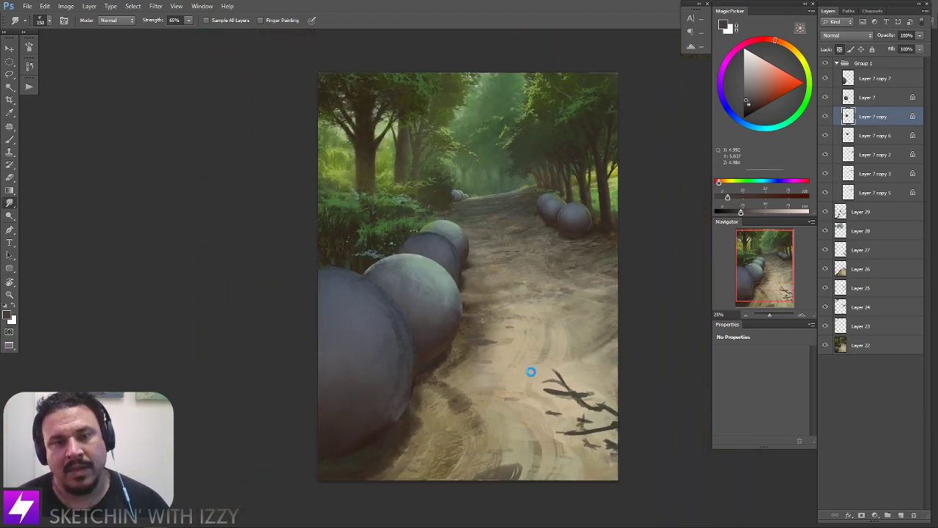
{"action": "key", "text": "ctrl+shift+h"}
{"action": "left_click_drag", "start_coordinate": [532, 376], "coordinate": [481, 370]}
Sample greys from the second-rearmost sphere and refine its tones, alternating a size 400 brush with a size 150 smudge
{"action": "key", "text": "ctrl+plus"}
{"action": "key", "text": "ctrl+plus"}
{"action": "key", "text": "ctrl+plus"}
{"action": "key", "text": "b"}
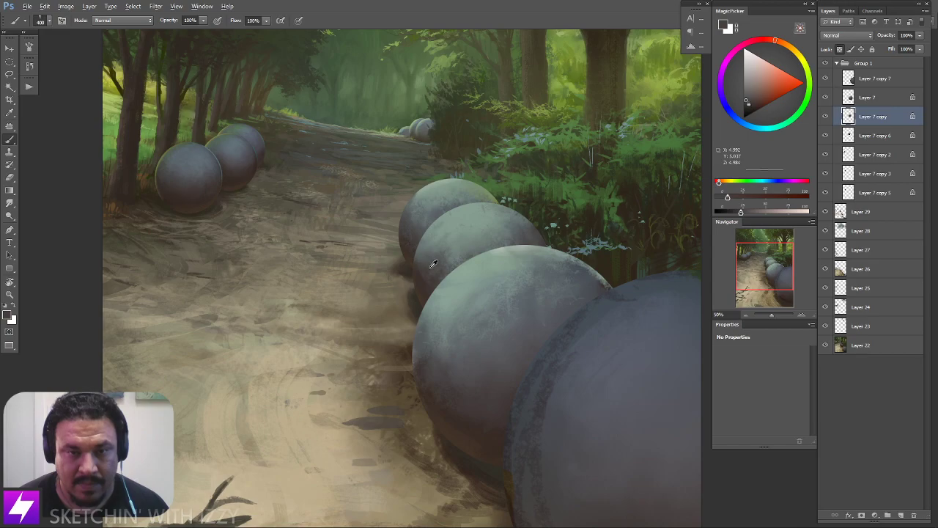
{"action": "key", "text": "r"}
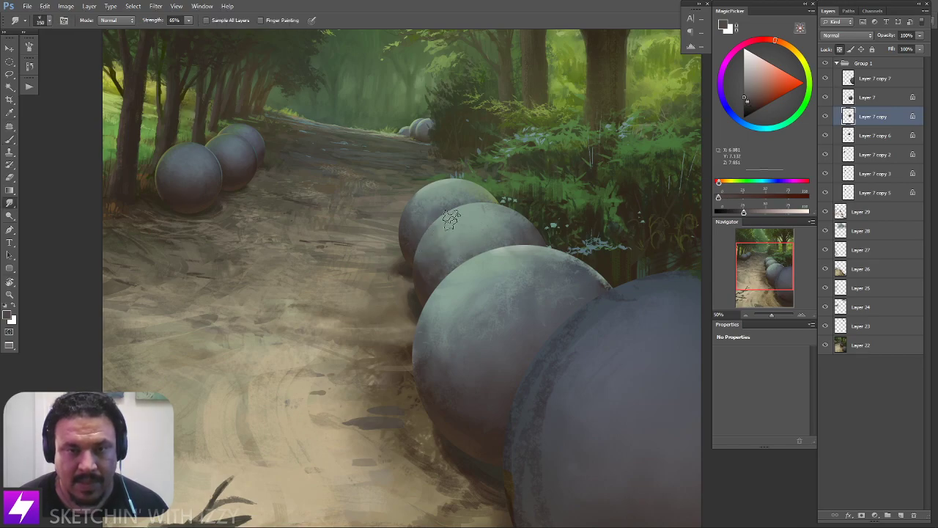
{"action": "key", "text": "b"}
{"action": "key", "text": "r"}
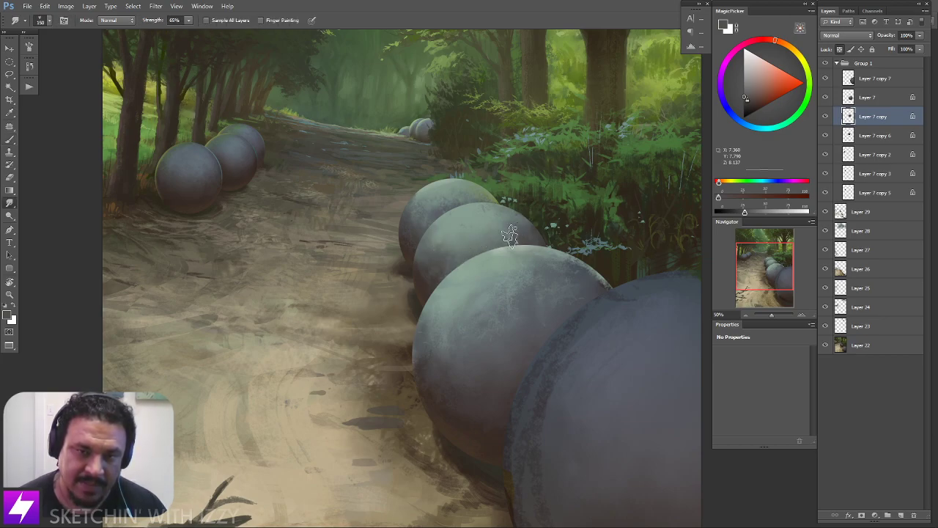
Sample grey from the second-rearmost sphere's path-facing side, retouch it with a size 200 brush, and smudge it at size 150
{"action": "left_click_drag", "start_coordinate": [532, 234], "coordinate": [535, 257]}
{"action": "key", "text": "b"}
{"action": "left_click", "coordinate": [438, 272], "text": "alt"}
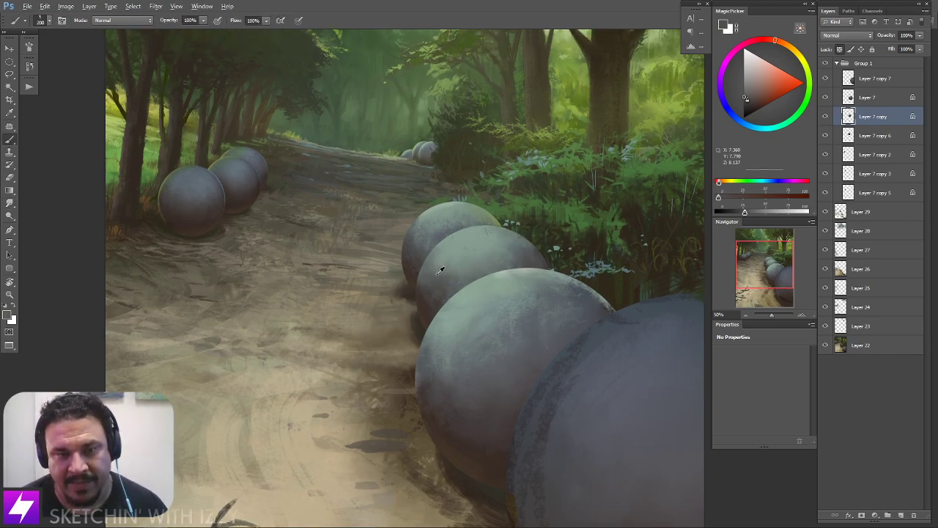
{"action": "key", "text": "r"}
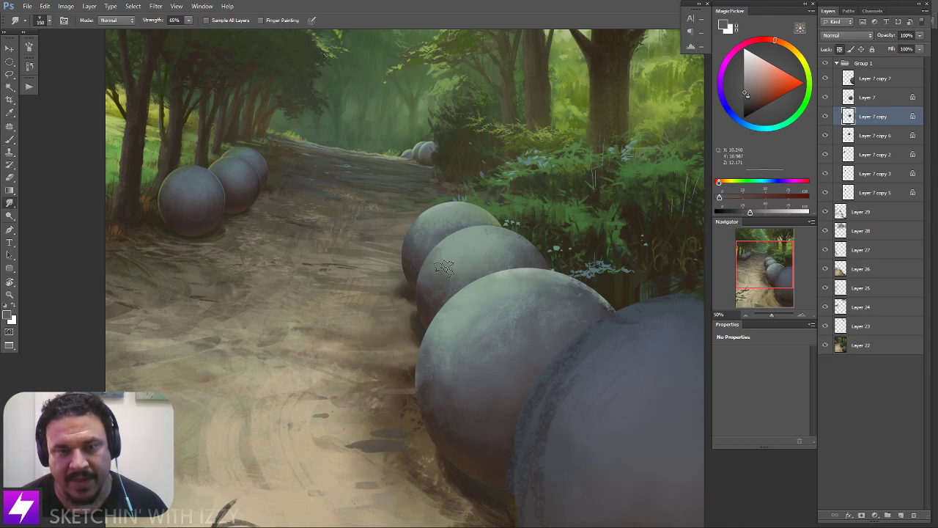
Sample a blue-green grey near the second-rearmost sphere's tree-facing edge, paint it there at size 300, and smudge it at size 150
{"action": "key", "text": "ctrl+minus"}
{"action": "key", "text": "r"}
{"action": "left_click_drag", "start_coordinate": [548, 380], "coordinate": [586, 308]}
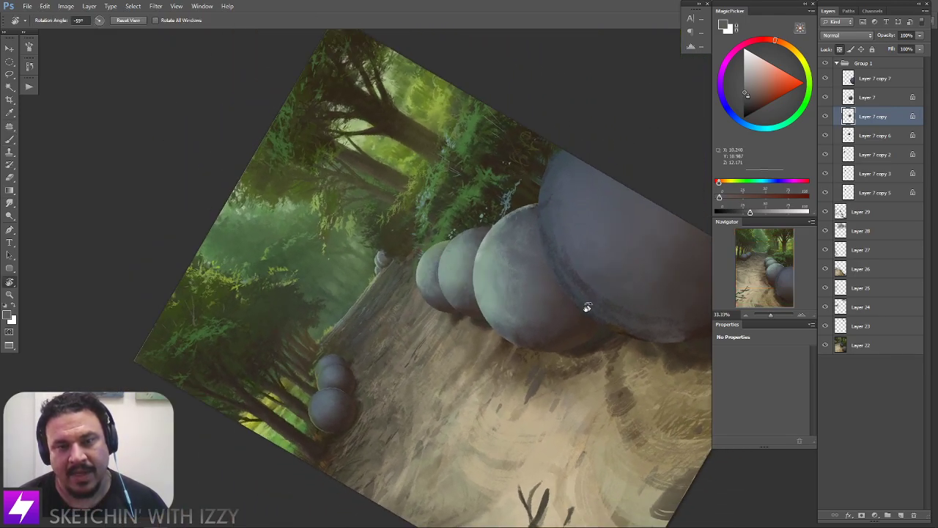
{"action": "key", "text": "ctrl+plus"}
{"action": "key", "text": "b"}
{"action": "left_click", "coordinate": [470, 216], "text": "alt"}
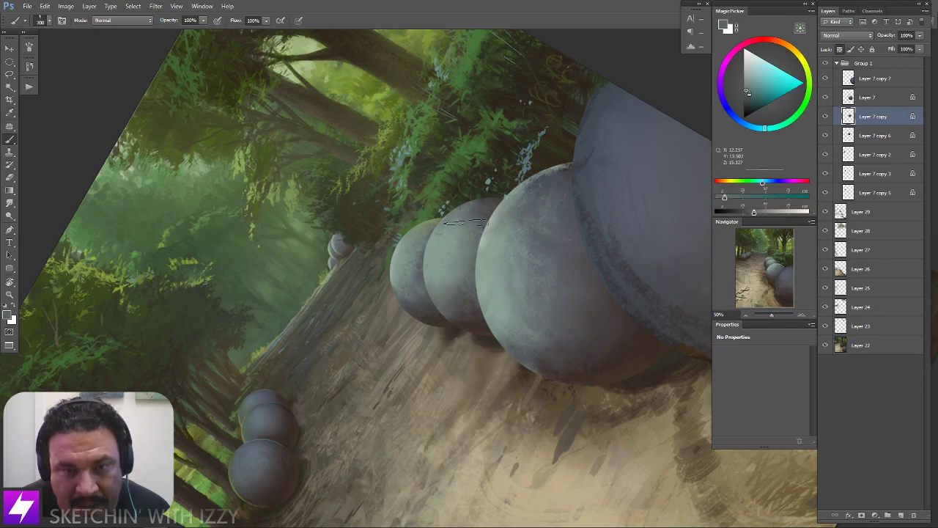
{"action": "key", "text": "r"}
{"action": "key", "text": "Escape"}
{"action": "left_click_drag", "start_coordinate": [466, 258], "coordinate": [496, 299]}
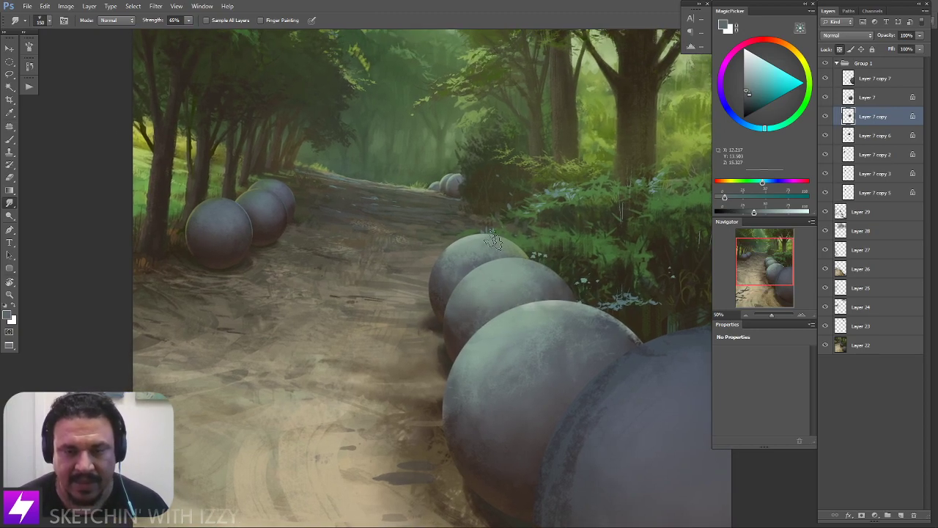
{"action": "left_click_drag", "start_coordinate": [500, 262], "coordinate": [485, 271]}
{"action": "key", "text": "r"}
{"action": "left_click_drag", "start_coordinate": [496, 314], "coordinate": [516, 307]}
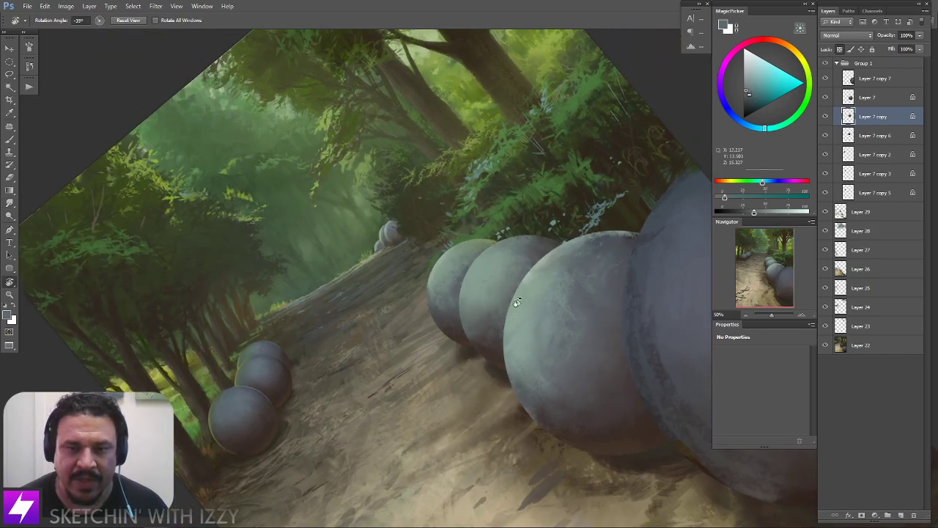
{"action": "key", "text": "Escape"}
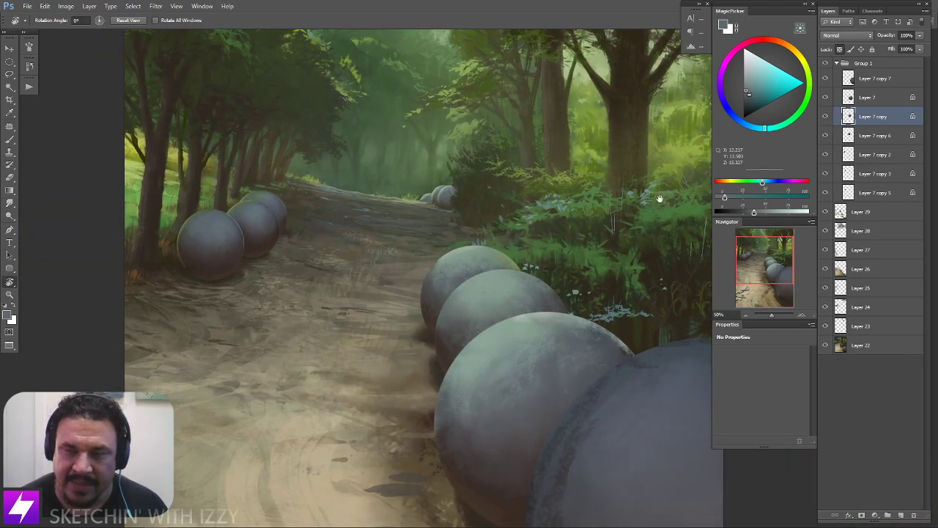
On Layer 7 copy 6, sample the rearmost sphere's blue-grey, vary its upper surface with a size 500 brush, and smudge it at size 150
{"action": "left_click", "coordinate": [826, 117]}
{"action": "left_click", "coordinate": [826, 118]}
{"action": "left_click", "coordinate": [855, 138]}
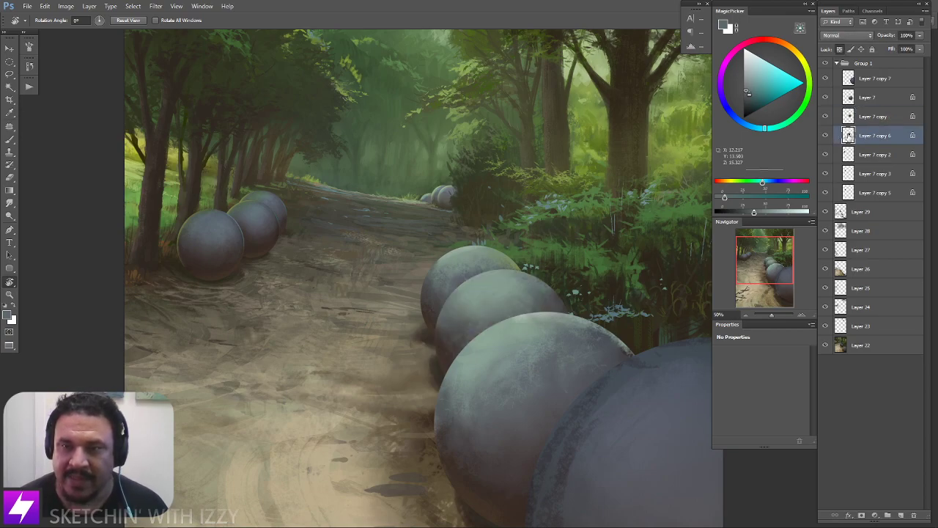
{"action": "key", "text": "ctrl+plus"}
{"action": "left_click_drag", "start_coordinate": [529, 232], "coordinate": [535, 240]}
{"action": "key", "text": "b"}
{"action": "left_click", "coordinate": [431, 285], "text": "alt"}
{"action": "key", "text": "bracketright"}
{"action": "key", "text": "bracketright"}
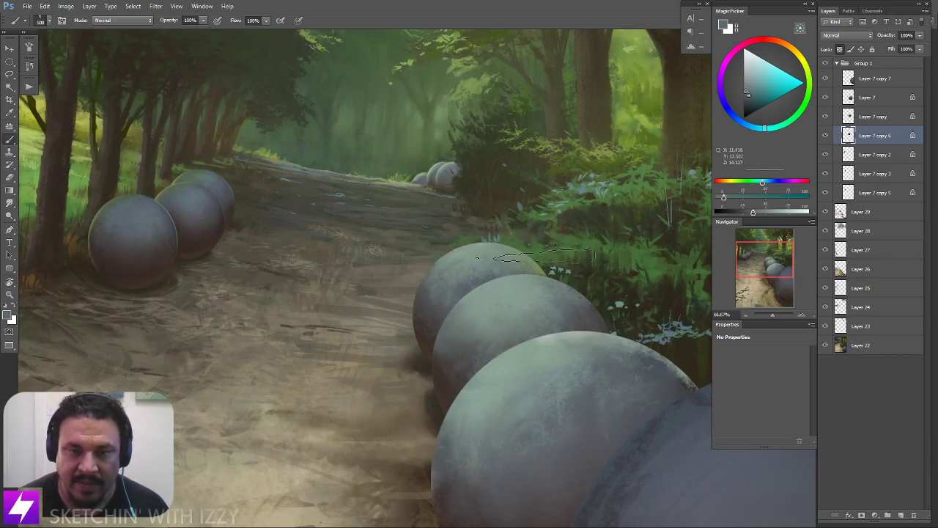
{"action": "key", "text": "r"}
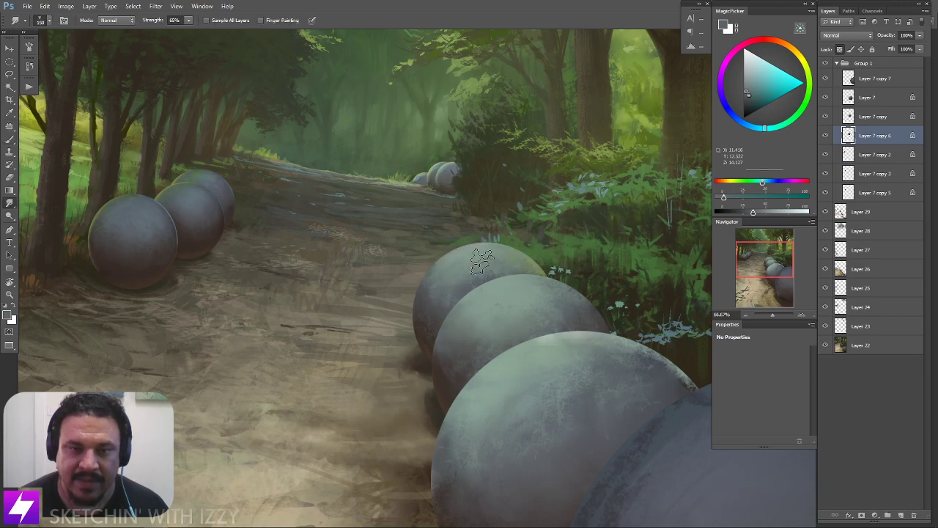
Refine the rearmost sphere's lit top with sampled pale green-grey at sizes 300 and 250, smudging between strokes, and sample a darker grey
{"action": "key", "text": "b"}
{"action": "left_click", "coordinate": [480, 257], "text": "alt"}
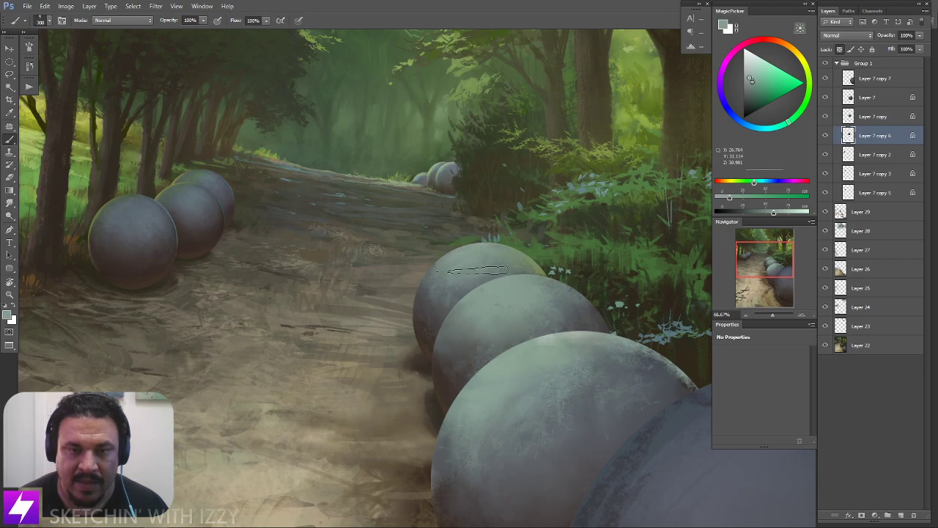
{"action": "key", "text": "r"}
{"action": "key", "text": "b"}
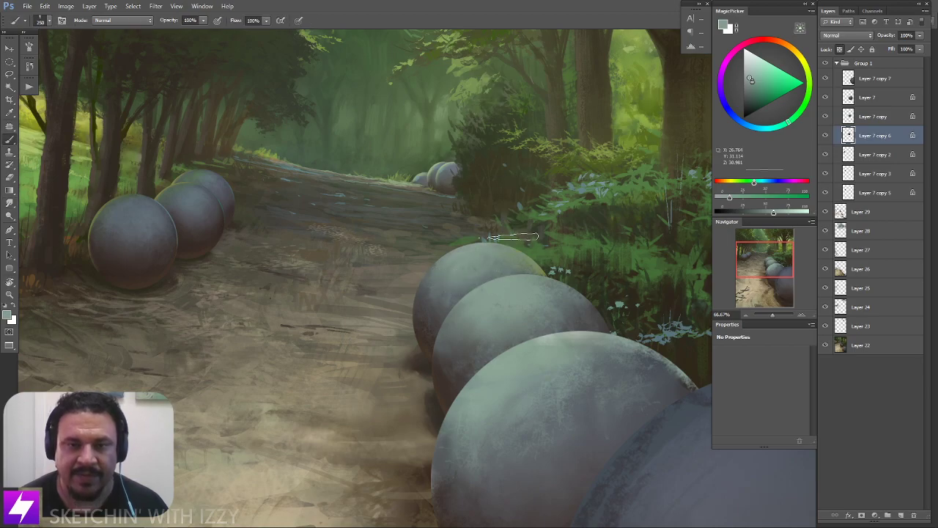
{"action": "left_click", "coordinate": [477, 260], "text": "alt"}
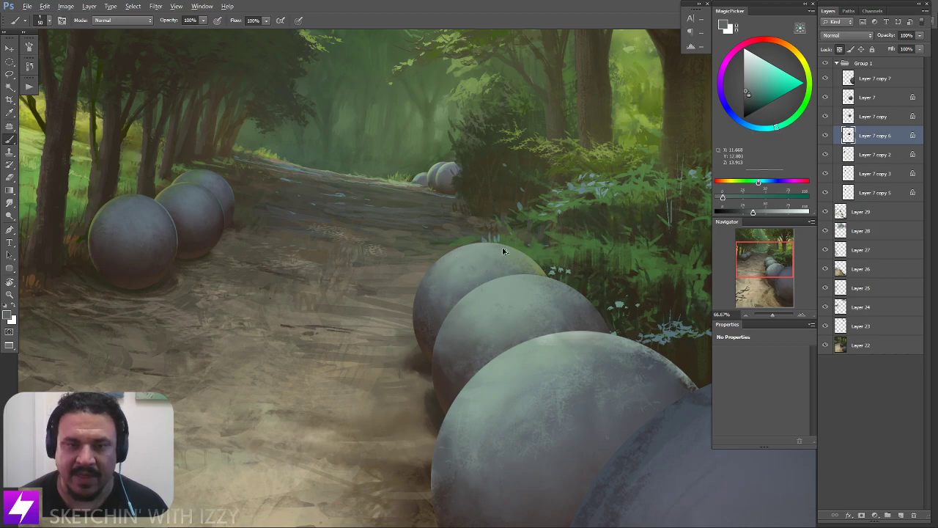
{"action": "left_click_drag", "start_coordinate": [480, 272], "coordinate": [373, 228]}
{"action": "key", "text": "ctrl+minus"}
{"action": "left_click_drag", "start_coordinate": [486, 330], "coordinate": [433, 297]}
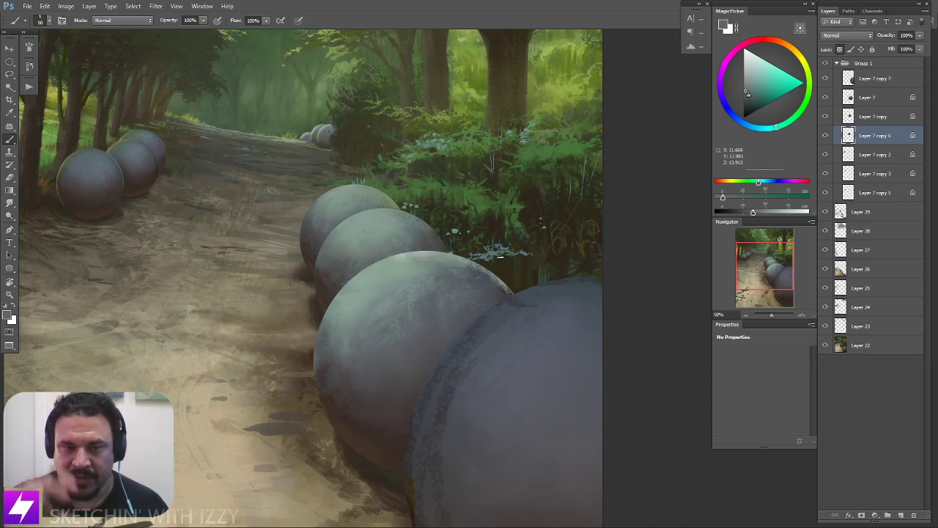
On Layer 7 copy, paint sampled pale and mid green-greys onto the second-rearmost sphere's top with a size 175 brush, and smudge them
{"action": "left_click", "coordinate": [845, 119]}
{"action": "left_click", "coordinate": [826, 118]}
{"action": "left_click", "coordinate": [826, 118]}
{"action": "left_click_drag", "start_coordinate": [461, 272], "coordinate": [489, 301]}
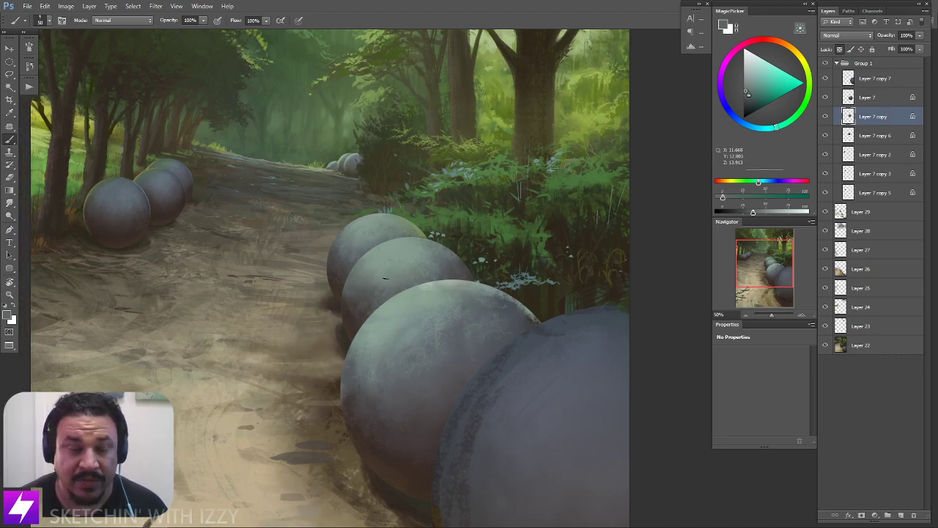
{"action": "left_click", "coordinate": [373, 263], "text": "alt"}
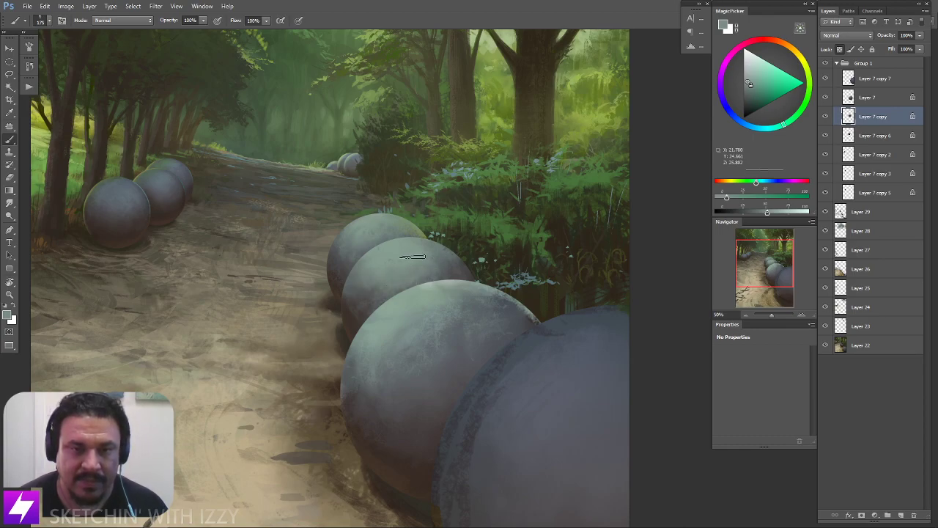
{"action": "left_click", "coordinate": [437, 268], "text": "alt"}
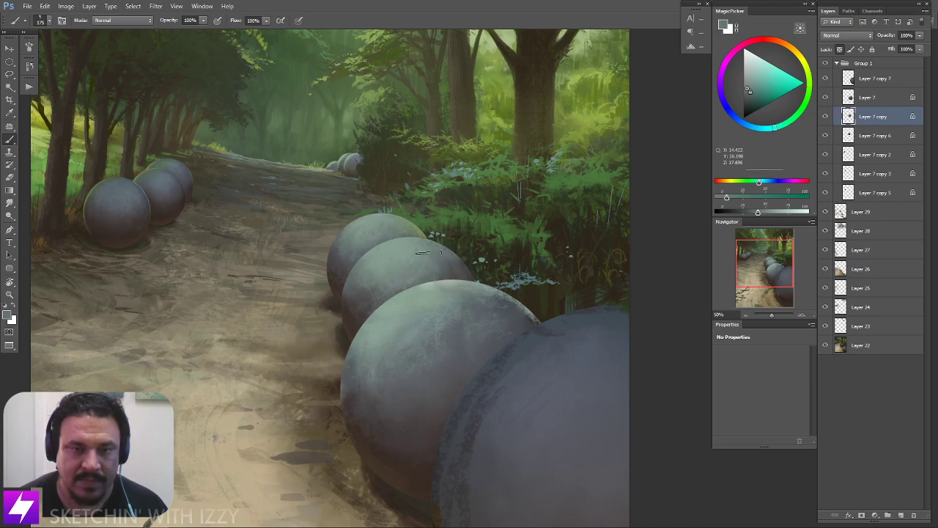
{"action": "key", "text": "r"}
{"action": "left_click_drag", "start_coordinate": [505, 314], "coordinate": [465, 354]}
On Layer 7, texture the second-nearest sphere with green-grey using a size 600 brush, and sample a paler green-grey from its top
{"action": "left_click", "coordinate": [871, 100]}
{"action": "left_click_drag", "start_coordinate": [450, 385], "coordinate": [455, 329]}
{"action": "key", "text": "b"}
{"action": "left_click_drag", "start_coordinate": [437, 251], "coordinate": [430, 294]}
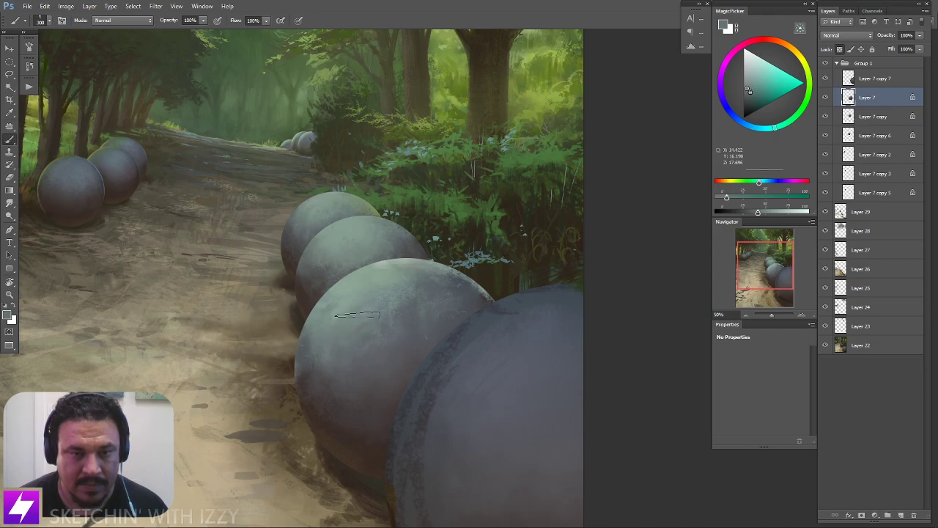
{"action": "key", "text": "bracketright"}
{"action": "key", "text": "bracketright"}
{"action": "key", "text": "bracketright"}
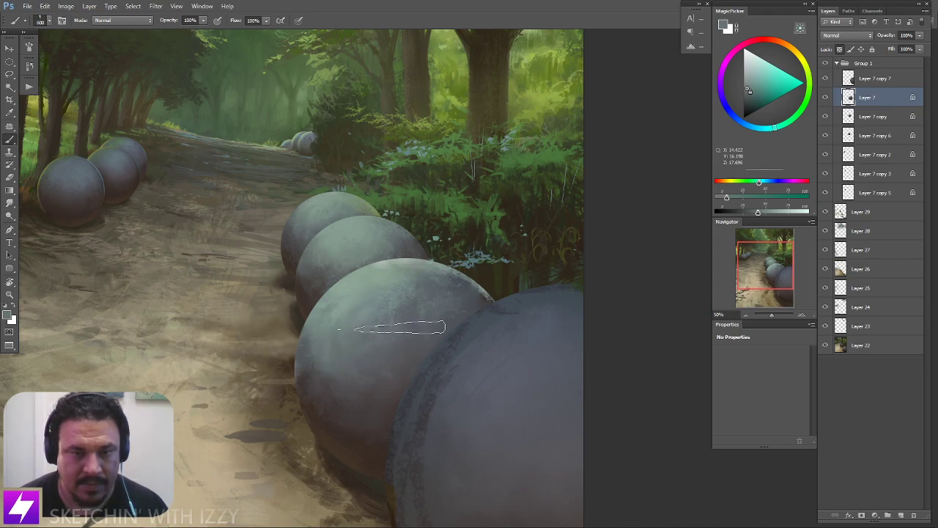
{"action": "left_click", "coordinate": [395, 275], "text": "alt"}
{"action": "left_click", "coordinate": [391, 272], "text": "alt"}
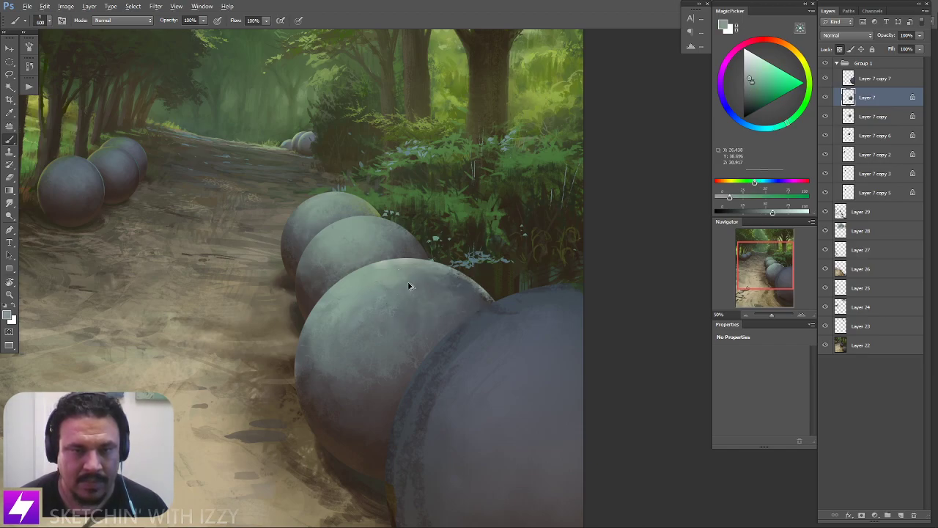
Brighten the second-nearest sphere's lit face with pale green-grey at sizes 600 and 300, and smudge it at size 200
{"action": "mouse_move", "coordinate": [372, 302]}
{"action": "left_mouse_down"}
{"action": "mouse_move", "coordinate": [424, 303]}
{"action": "mouse_move", "coordinate": [389, 332]}
{"action": "left_mouse_up"}
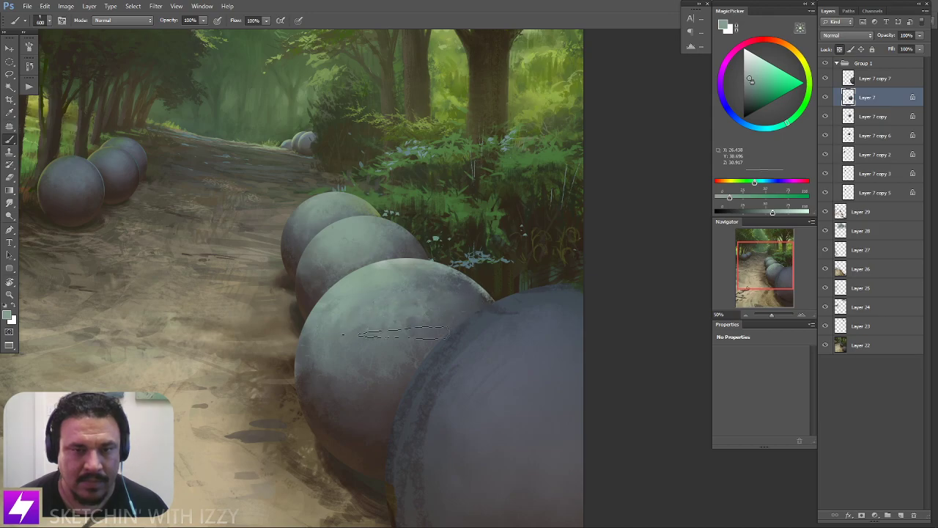
{"action": "left_click_drag", "start_coordinate": [442, 302], "coordinate": [395, 333]}
{"action": "key", "text": "bracketleft"}
{"action": "key", "text": "bracketleft"}
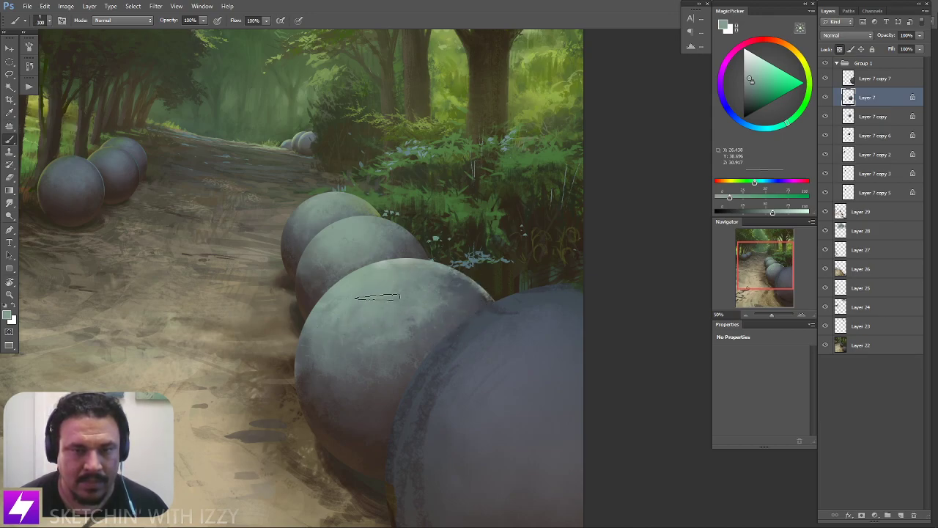
{"action": "key", "text": "r"}
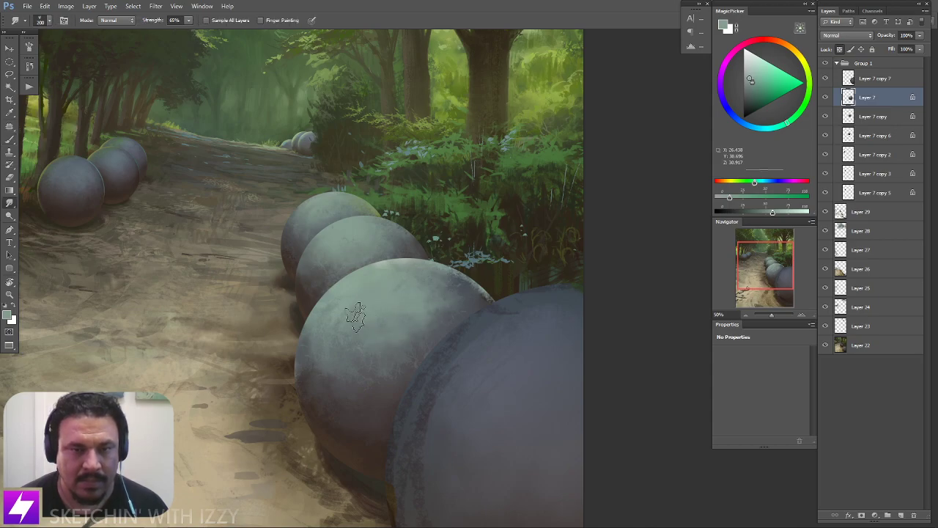
Sample blue-greys from the second-nearest sphere's shaded side and rework its light-to-shadow transition with a size 300 brush
{"action": "key", "text": "r"}
{"action": "mouse_move", "coordinate": [506, 310]}
{"action": "left_mouse_down"}
{"action": "mouse_move", "coordinate": [465, 266]}
{"action": "mouse_move", "coordinate": [474, 274]}
{"action": "mouse_move", "coordinate": [424, 198]}
{"action": "left_mouse_up"}
{"action": "key", "text": "b"}
{"action": "left_click", "coordinate": [465, 282], "text": "alt"}
{"action": "left_click", "coordinate": [470, 271], "text": "alt"}
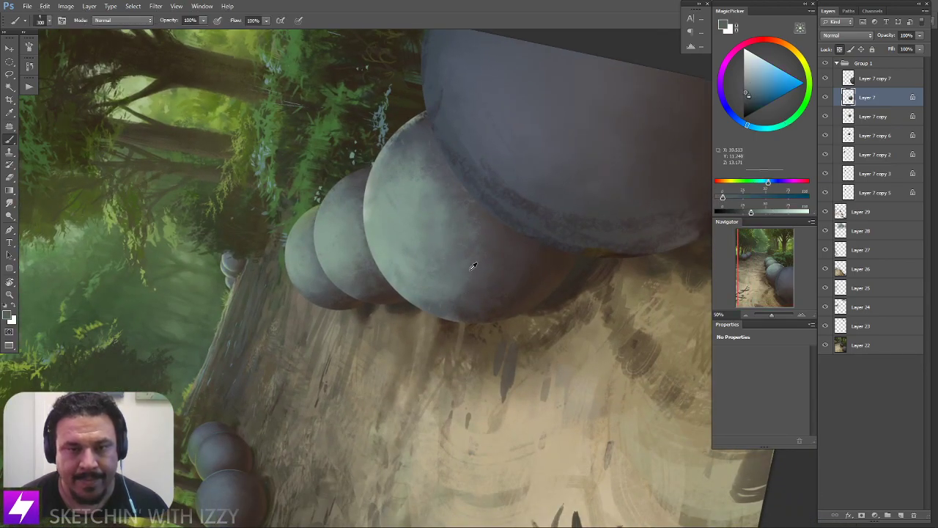
{"action": "key", "text": "Escape"}
{"action": "left_click_drag", "start_coordinate": [480, 314], "coordinate": [417, 327]}
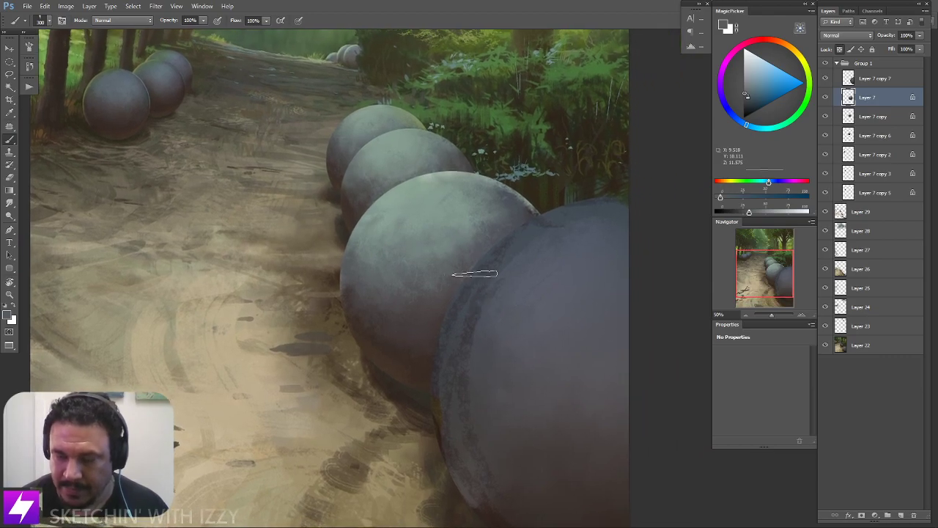
Flip the canvas horizontally
{"action": "key", "text": "ctrl+minus"}
{"action": "key", "text": "ctrl+minus"}
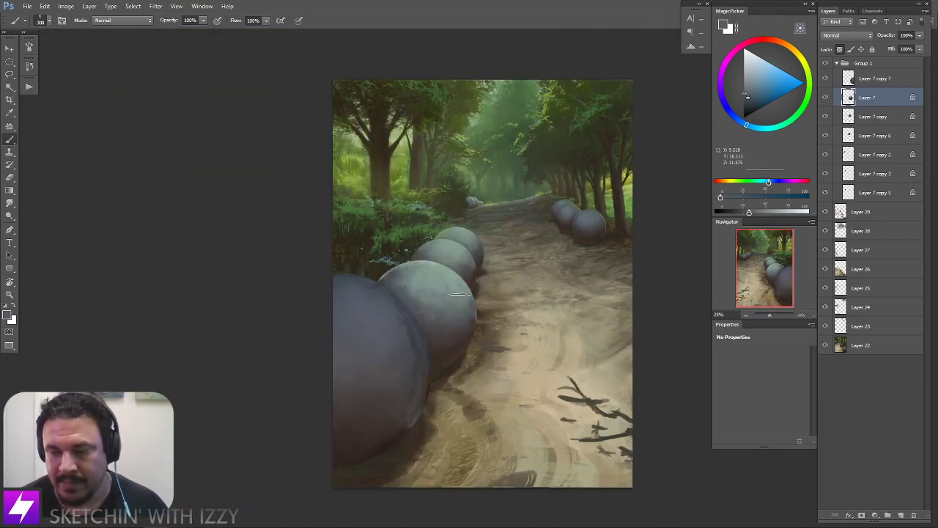
{"action": "left_click_drag", "start_coordinate": [423, 305], "coordinate": [473, 291]}
{"action": "key", "text": "ctrl+plus"}
{"action": "key", "text": "ctrl+plus"}
Refine the second-nearest sphere's tree-facing side with sampled green-grey at size 300 and a darker blue-grey at size 500
{"action": "key", "text": "r"}
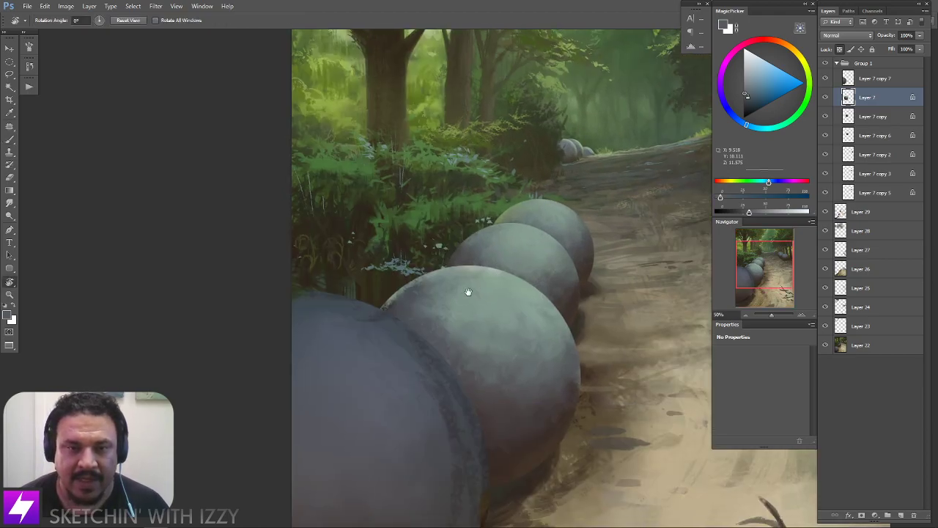
{"action": "left_click_drag", "start_coordinate": [528, 274], "coordinate": [509, 274]}
{"action": "key", "text": "b"}
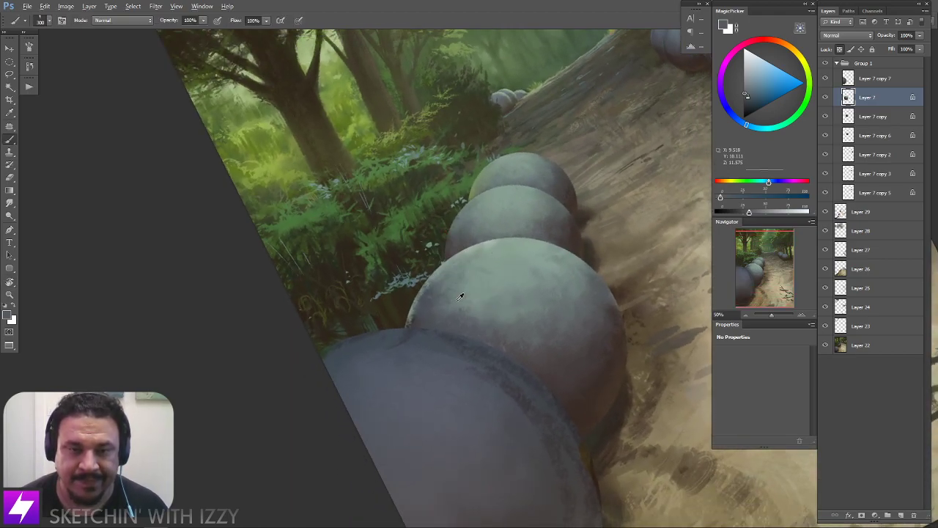
{"action": "left_click", "coordinate": [461, 295], "text": "alt"}
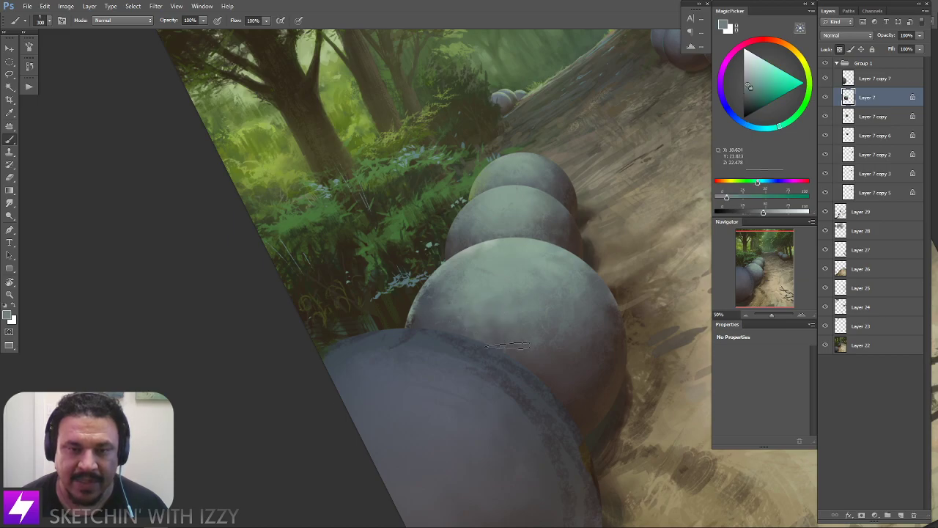
{"action": "left_click", "coordinate": [429, 303], "text": "alt"}
{"action": "key", "text": "]"}
{"action": "key", "text": "]"}
{"action": "key", "text": "Escape"}
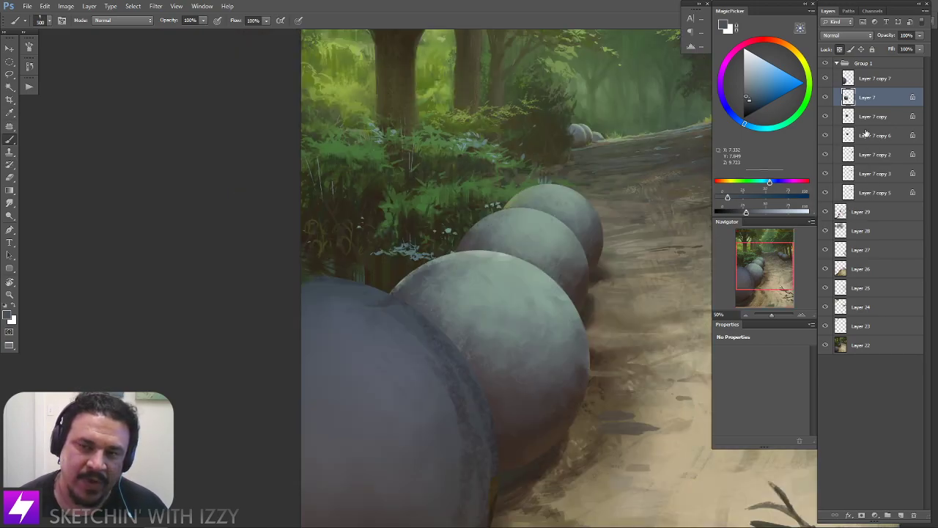
On Layer 7 copy, add yellow-green sampled from the rearmost rim to the second-rearmost sphere's tree-facing edge at size 125, and smudge it
{"action": "left_click", "coordinate": [865, 116]}
{"action": "left_click_drag", "start_coordinate": [553, 268], "coordinate": [536, 267]}
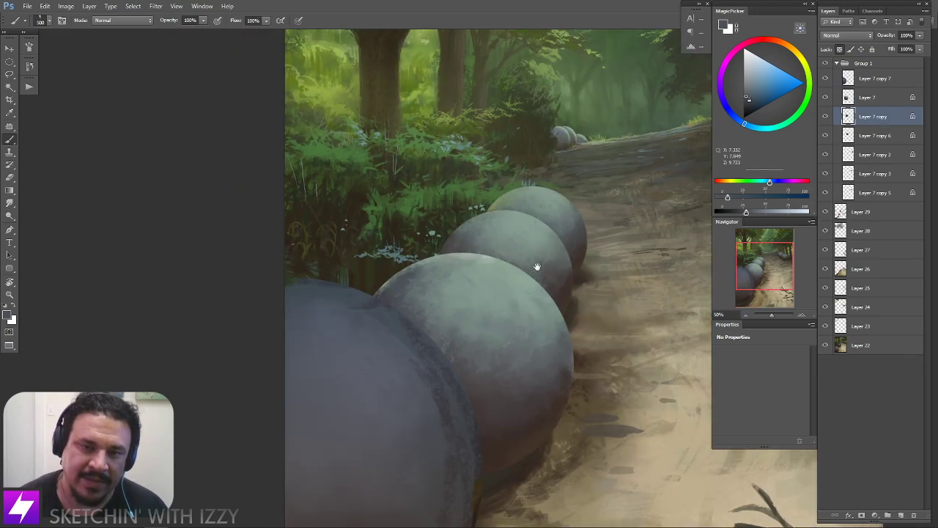
{"action": "left_click", "coordinate": [492, 204], "text": "alt"}
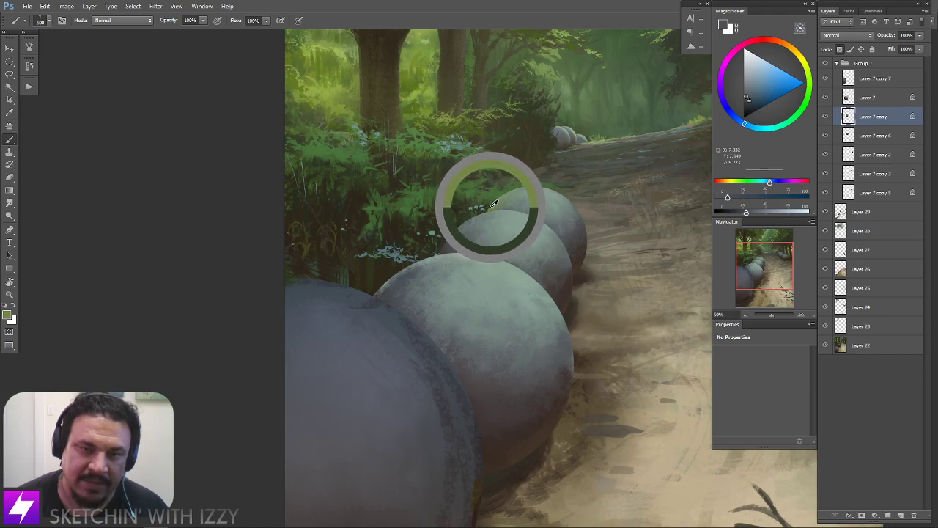
{"action": "key", "text": "bracketleft"}
{"action": "key", "text": "bracketleft"}
{"action": "key", "text": "bracketleft"}
{"action": "key", "text": "bracketleft"}
{"action": "key", "text": "bracketleft"}
{"action": "key", "text": "bracketleft"}
{"action": "key", "text": "bracketleft"}
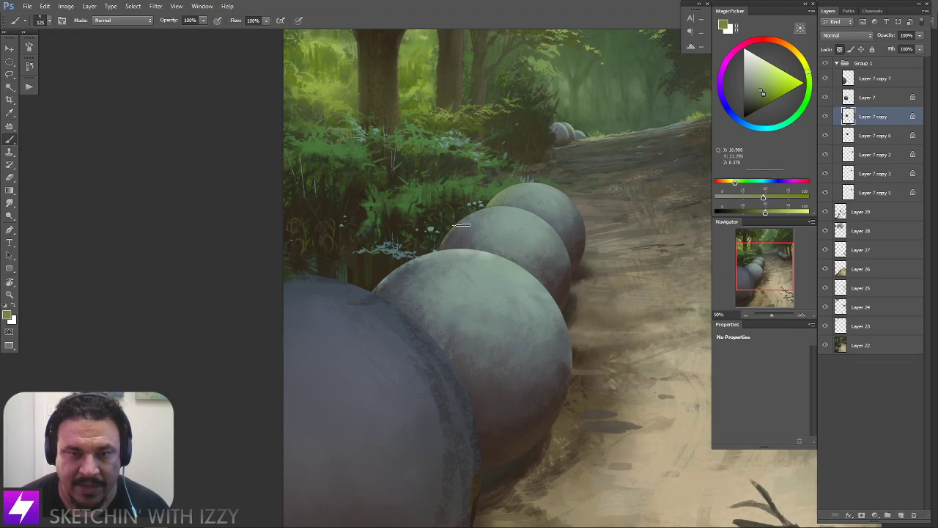
{"action": "key", "text": "r"}
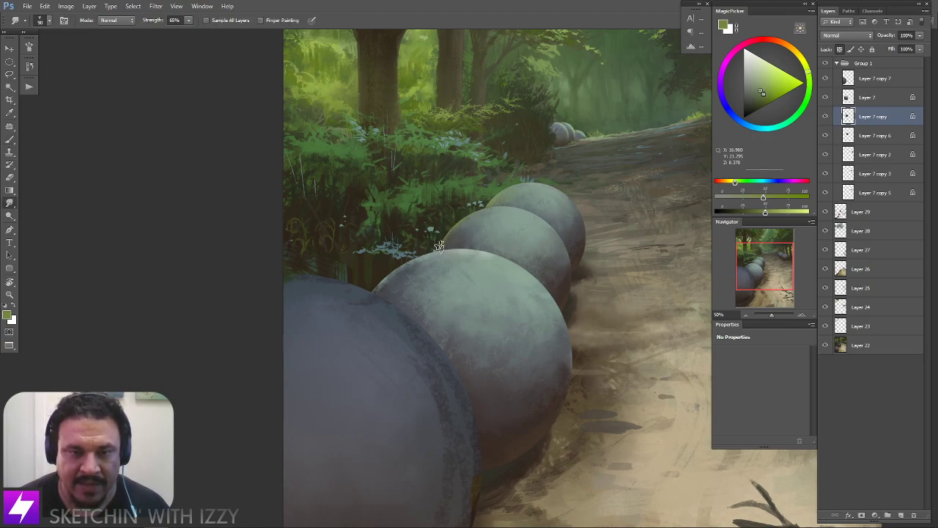
{"action": "key", "text": "ctrl+minus"}
{"action": "key", "text": "r"}
{"action": "left_click_drag", "start_coordinate": [541, 321], "coordinate": [541, 309]}
{"action": "key", "text": "Escape"}
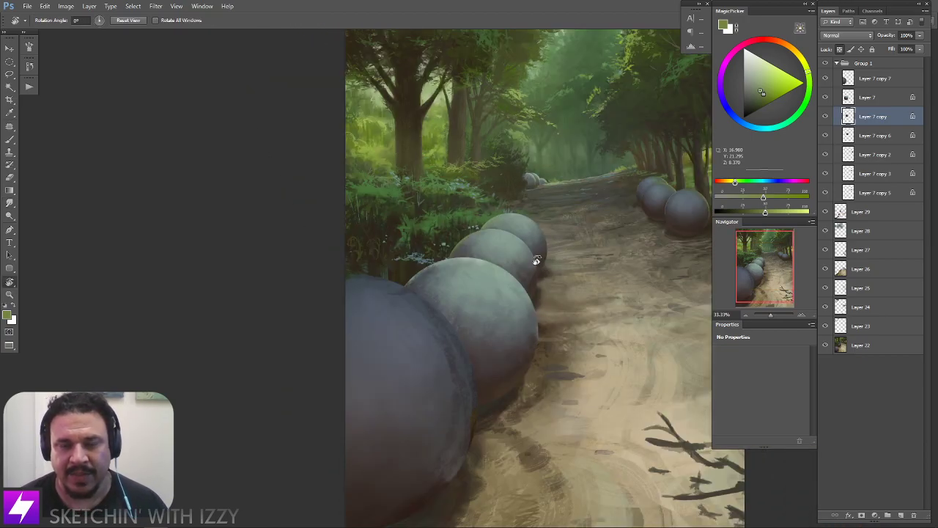
Flip the canvas horizontally and frame the row of spheres beside the trees
{"action": "key", "text": "ctrl+minus"}
{"action": "left_click_drag", "start_coordinate": [449, 286], "coordinate": [520, 282]}
{"action": "key", "text": "ctrl+plus"}
{"action": "key", "text": "ctrl+minus"}
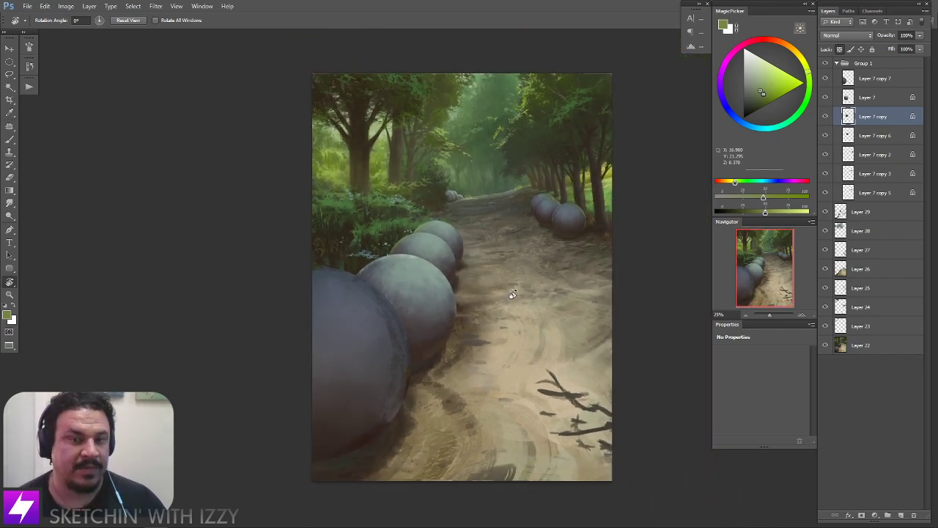
{"action": "key", "text": "ctrl+shift+h"}
{"action": "left_click_drag", "start_coordinate": [549, 305], "coordinate": [520, 316]}
{"action": "key", "text": "ctrl+plus"}
{"action": "key", "text": "ctrl+plus"}
{"action": "key", "text": "ctrl+plus"}
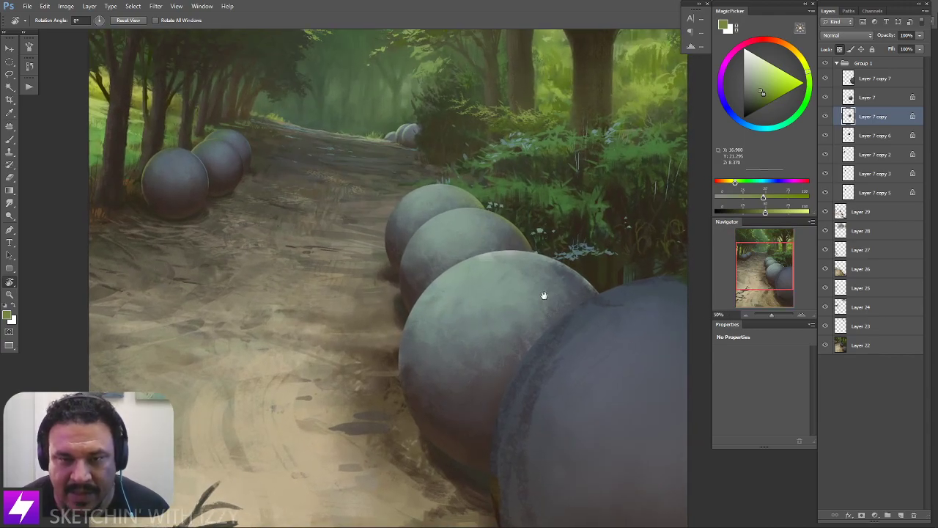
On Layer 7, paint a yellow-green rim light along the second-nearest sphere's tree-facing edge with the size 200 brush
{"action": "key", "text": "b"}
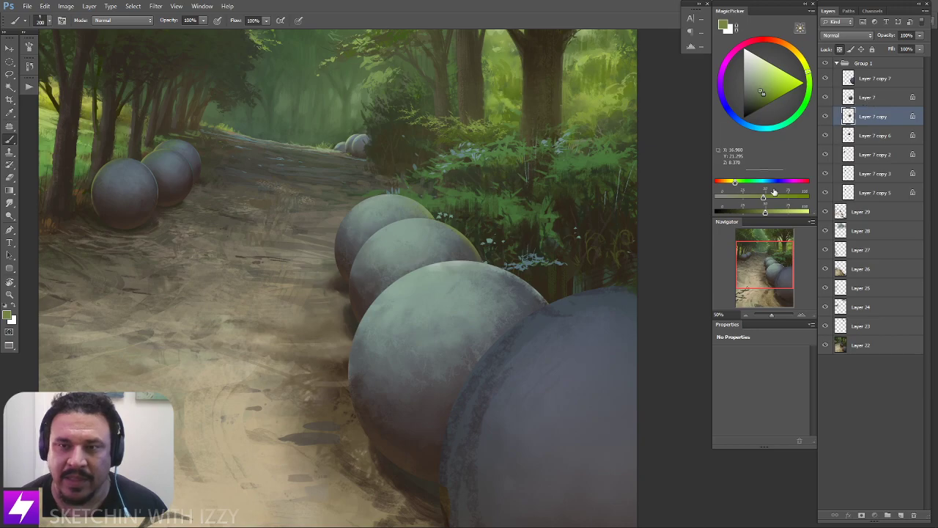
{"action": "left_click", "coordinate": [867, 98]}
{"action": "key", "text": "bracketleft"}
{"action": "key", "text": "bracketleft"}
{"action": "key", "text": "bracketright"}
{"action": "key", "text": "bracketright"}
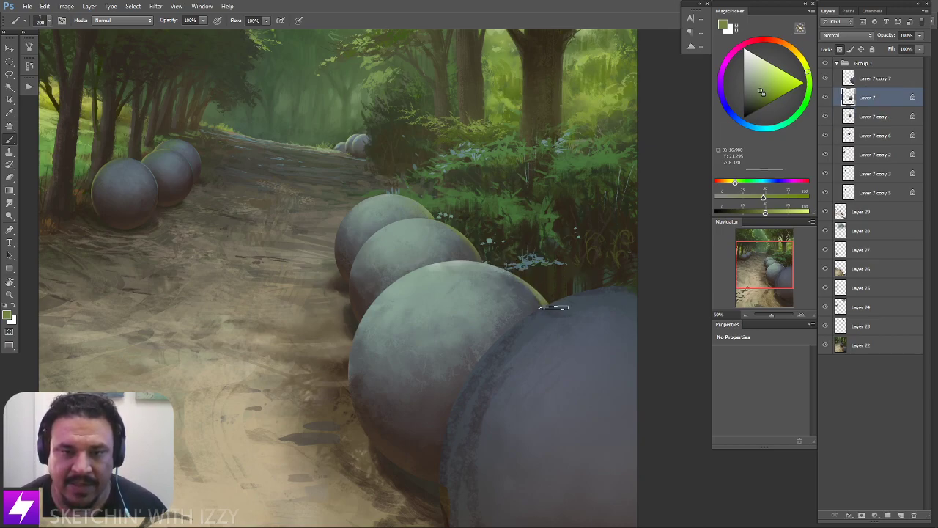
Sketch a large green demonstration circle over the path and spheres on a new top layer, and undo the stroke
{"action": "key", "text": "ctrl+minus"}
{"action": "key", "text": "alt+bracketright"}
{"action": "key", "text": "ctrl+shift+alt+n"}
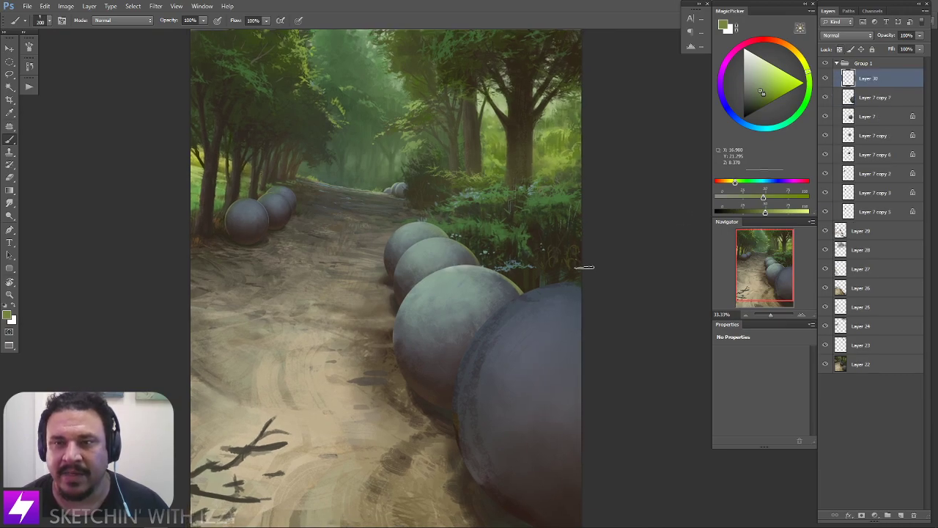
{"action": "key", "text": "ctrl+minus"}
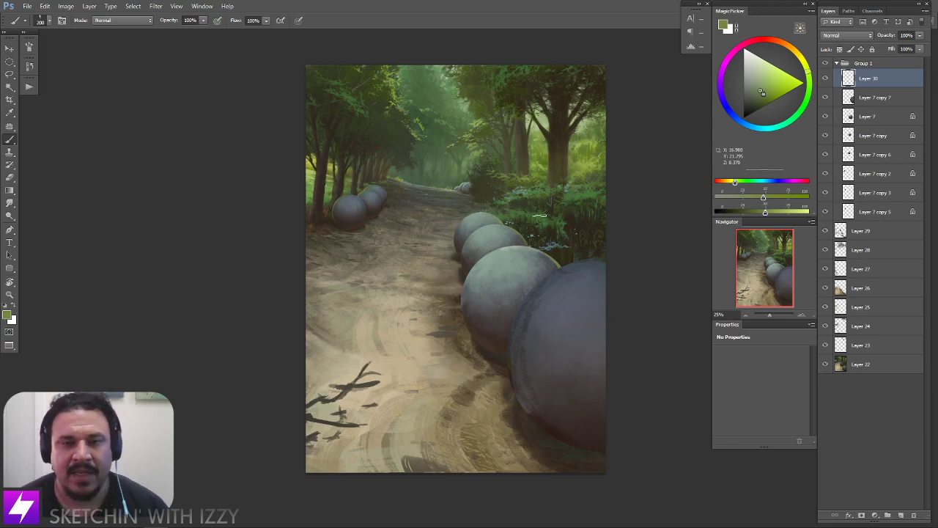
{"action": "mouse_move", "coordinate": [535, 207]}
{"action": "left_mouse_down"}
{"action": "mouse_move", "coordinate": [378, 239]}
{"action": "mouse_move", "coordinate": [569, 328]}
{"action": "mouse_move", "coordinate": [444, 185]}
{"action": "left_mouse_up"}
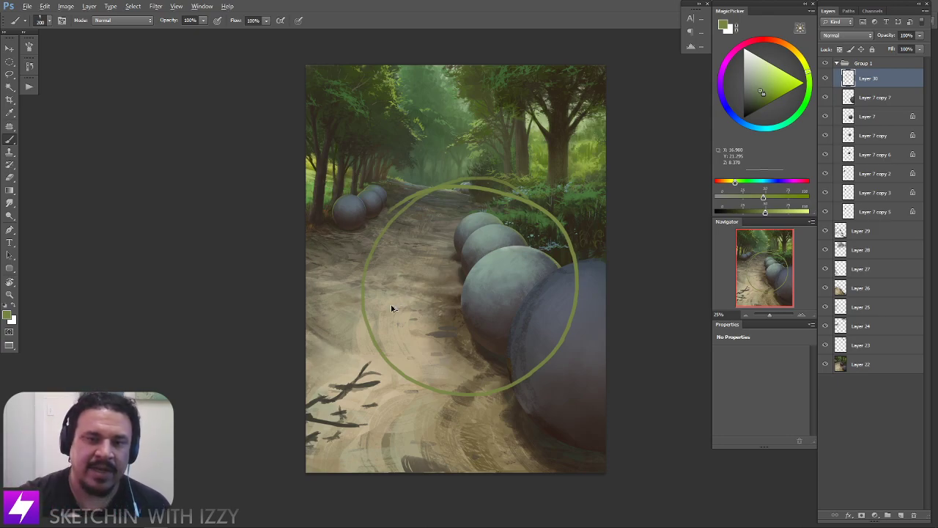
{"action": "key", "text": "ctrl+z"}
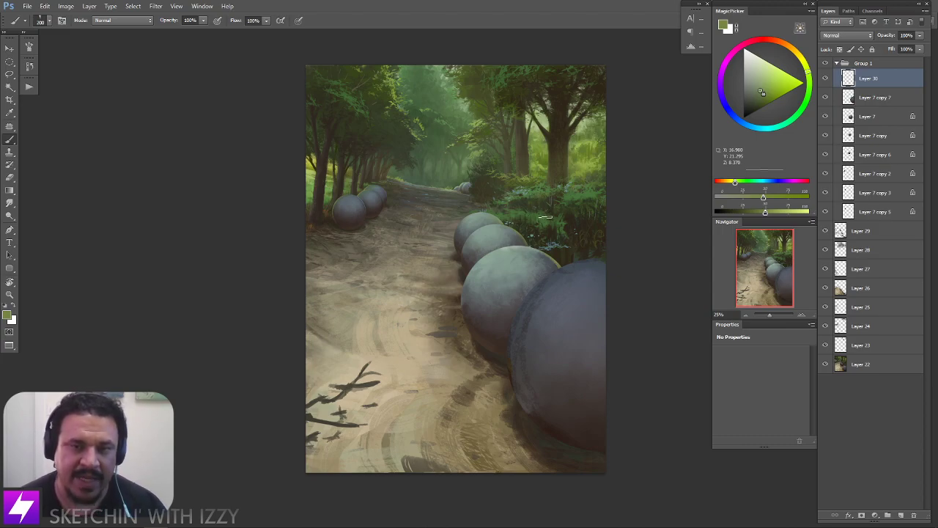
Rotate the canvas view to about -55° around the large spheres and sample green-grey from the second-nearest sphere's lit side
{"action": "left_click", "coordinate": [858, 100]}
{"action": "key", "text": "r"}
{"action": "left_click_drag", "start_coordinate": [597, 329], "coordinate": [593, 214]}
{"action": "left_click_drag", "start_coordinate": [588, 293], "coordinate": [589, 269]}
{"action": "key", "text": "ctrl+plus"}
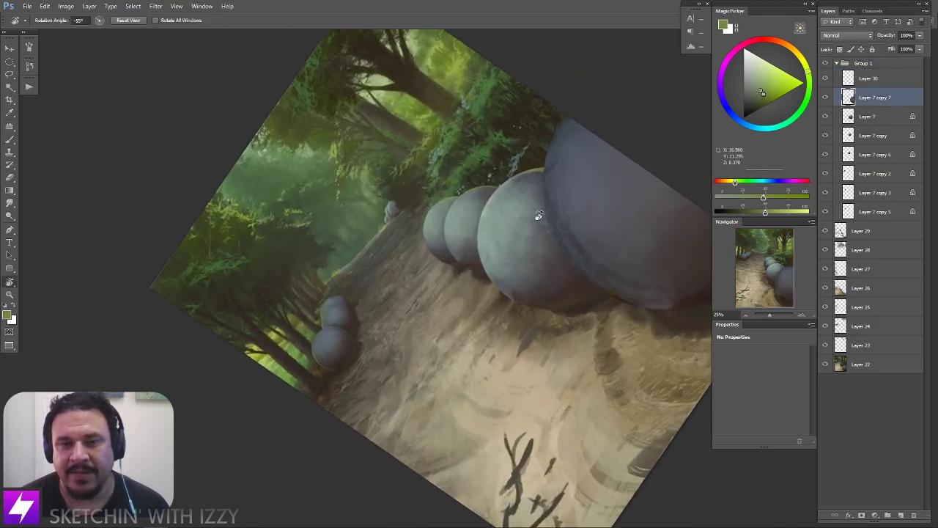
{"action": "key", "text": "ctrl+plus"}
{"action": "left_click_drag", "start_coordinate": [521, 213], "coordinate": [505, 288]}
{"action": "key", "text": "b"}
{"action": "left_click", "coordinate": [488, 252], "text": "alt"}
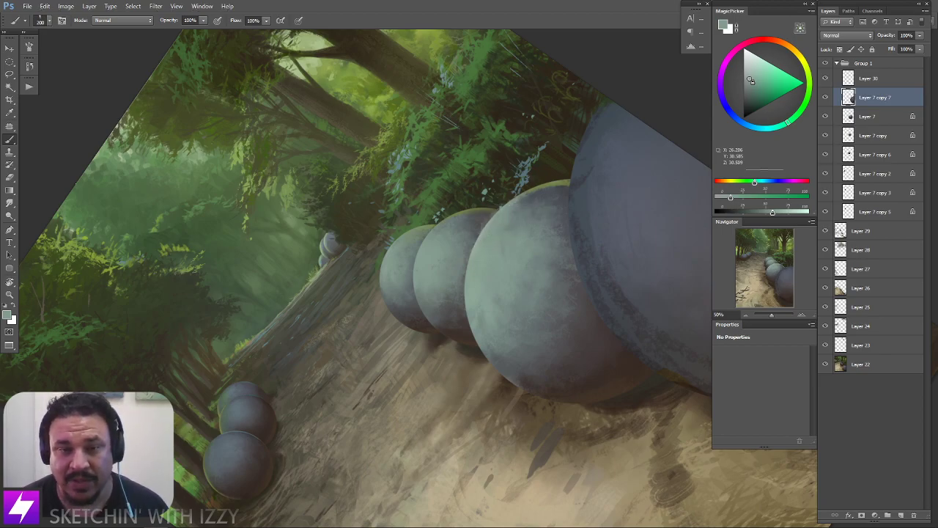
Undo the creation of the extra top layer, and toggle the two nearest spheres' layers to identify the second-nearest one's
{"action": "key", "text": "alt+bracketright"}
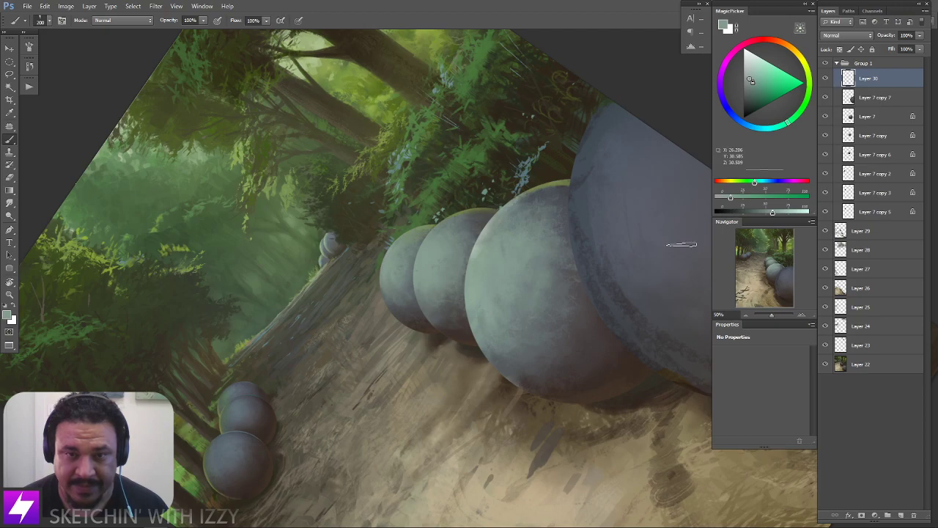
{"action": "key", "text": "ctrl+alt+z"}
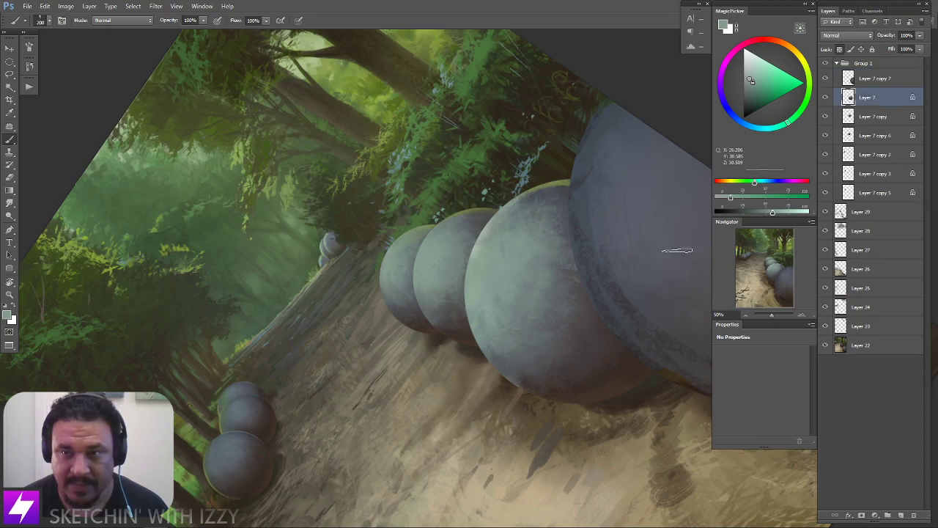
{"action": "left_click", "coordinate": [825, 79]}
{"action": "left_click", "coordinate": [826, 80]}
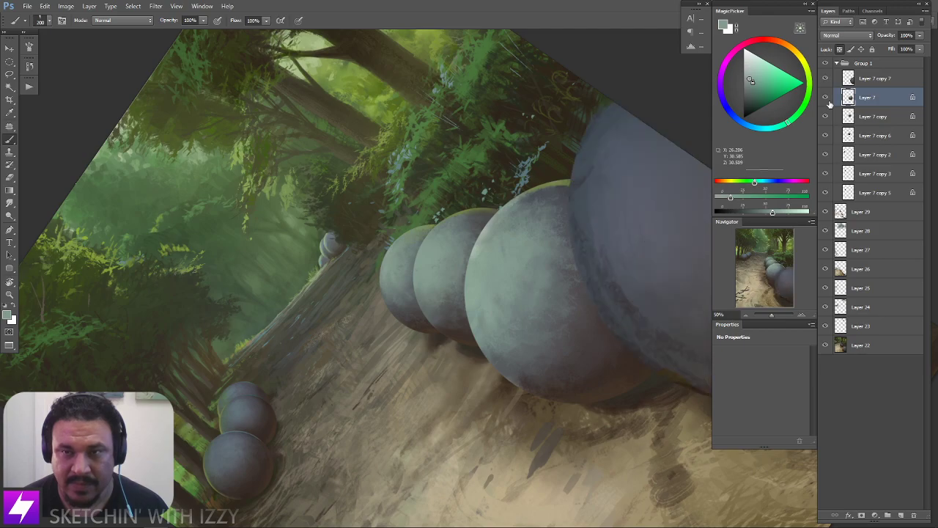
{"action": "left_click", "coordinate": [825, 97]}
{"action": "left_click", "coordinate": [826, 98]}
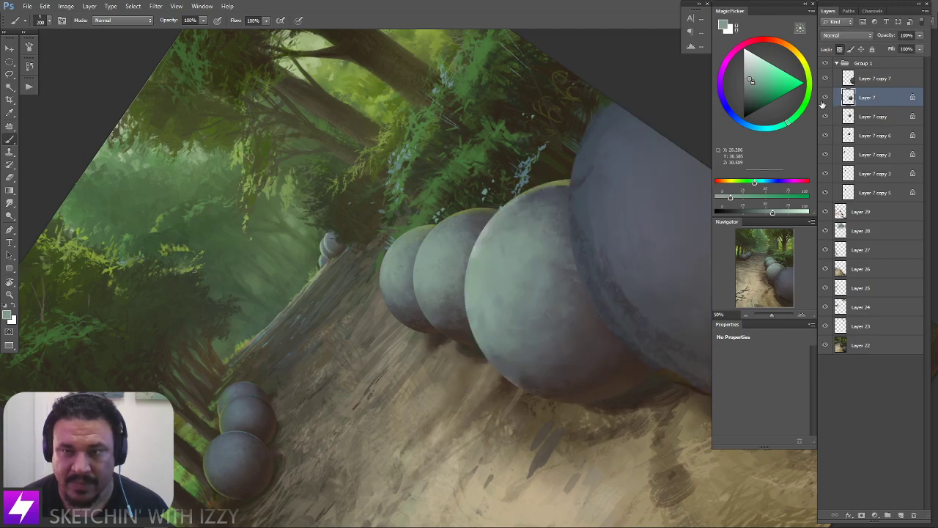
On Layer 7, rework the second-nearest sphere's lit and shaded areas with sampled green-greys and darker blue-grey at brush sizes 150 to 400
{"action": "left_click", "coordinate": [487, 261], "text": "alt"}
{"action": "key", "text": "["}
{"action": "key", "text": "bracketleft"}
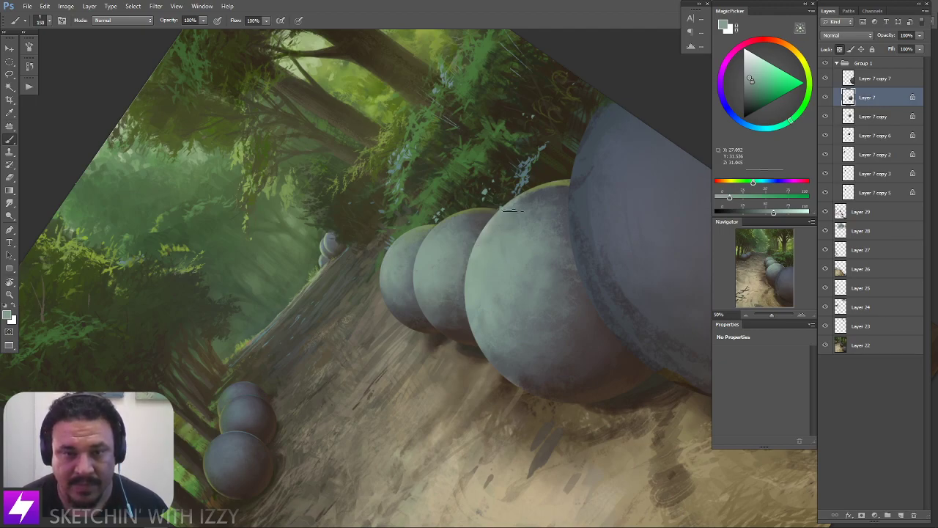
{"action": "left_click", "coordinate": [510, 221], "text": "alt"}
{"action": "key", "text": "bracketright"}
{"action": "key", "text": "bracketright"}
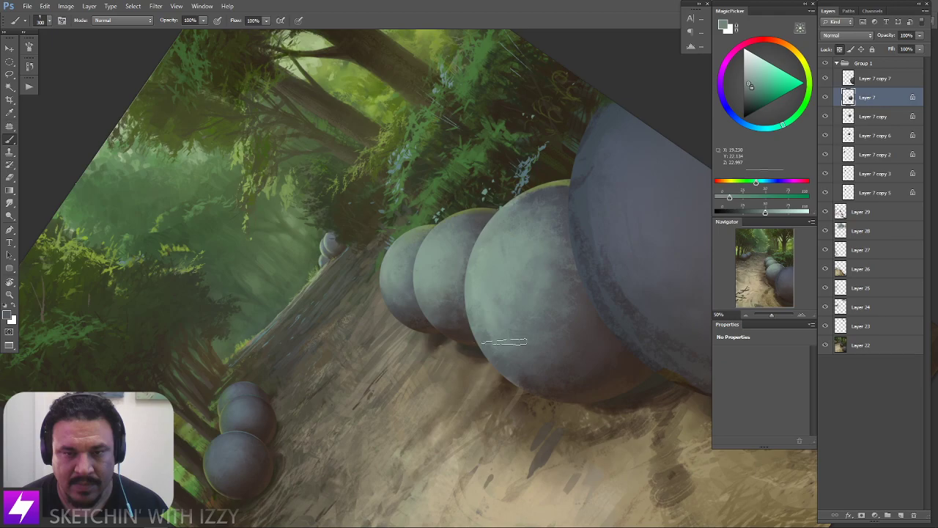
{"action": "left_click", "coordinate": [520, 341], "text": "alt"}
{"action": "key", "text": "bracketright"}
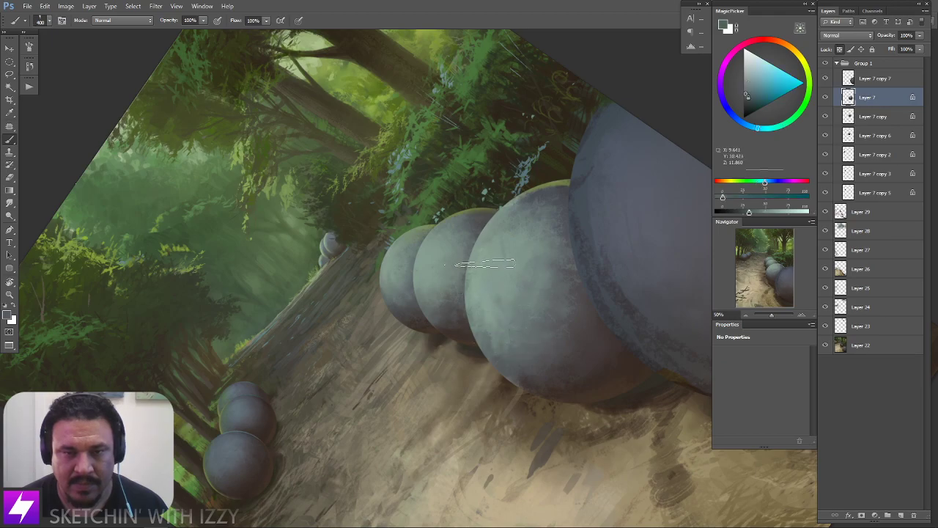
Reset the view rotation and flip the canvas horizontally
{"action": "key", "text": "Escape"}
{"action": "key", "text": "ctrl+minus"}
{"action": "left_click_drag", "start_coordinate": [486, 281], "coordinate": [525, 264]}
{"action": "key", "text": "ctrl+shift+h"}
{"action": "key", "text": "ctrl+plus"}
{"action": "mouse_move", "coordinate": [466, 293]}
{"action": "left_mouse_down"}
{"action": "mouse_move", "coordinate": [433, 293]}
{"action": "mouse_move", "coordinate": [455, 293]}
{"action": "left_mouse_up"}
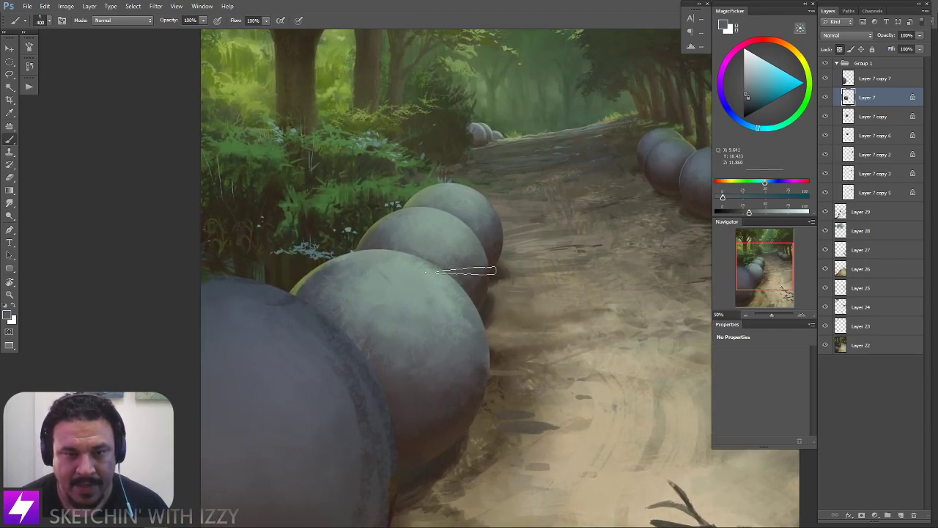
Smudge the second-nearest sphere's highlight and light-to-shadow transition at 65% strength, using sizes 150 to 400
{"action": "key", "text": "r"}
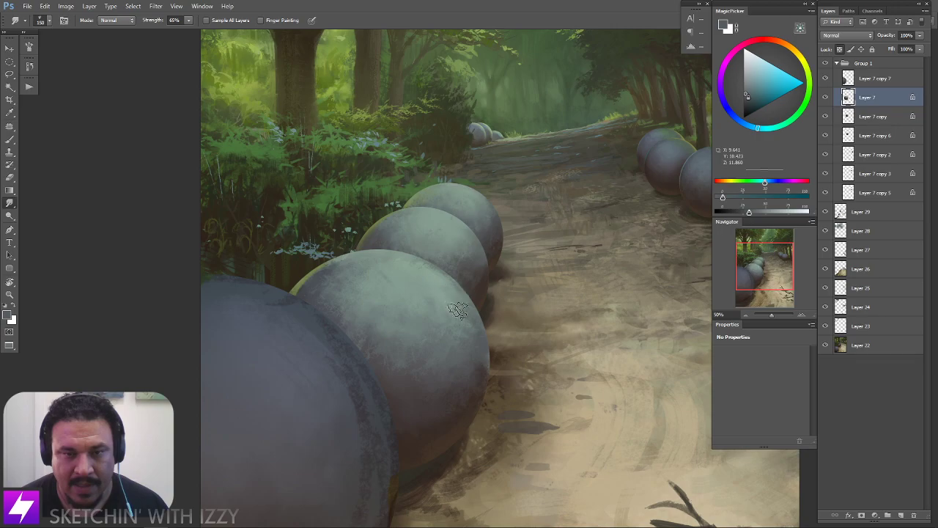
{"action": "key", "text": "bracketright"}
{"action": "key", "text": "bracketright"}
{"action": "key", "text": "bracketright"}
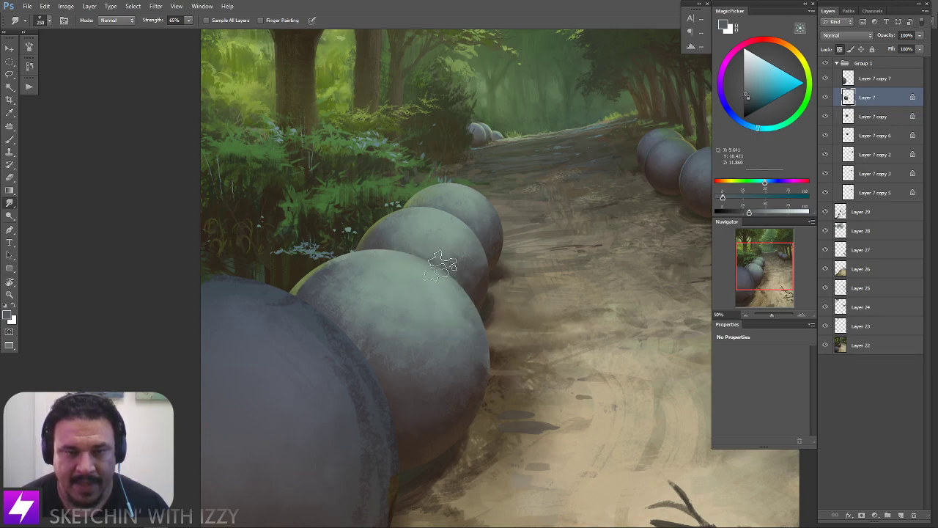
{"action": "key", "text": "bracketright"}
{"action": "key", "text": "bracketright"}
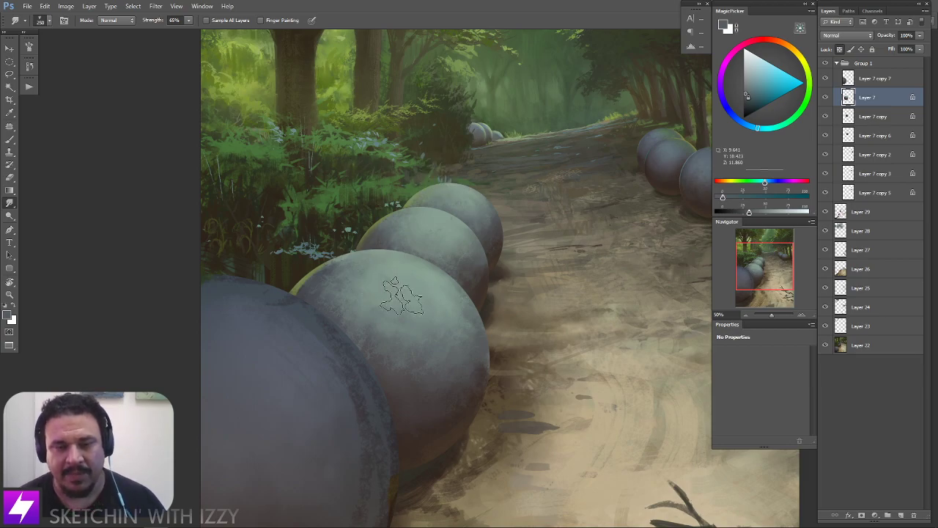
{"action": "left_click_drag", "start_coordinate": [434, 332], "coordinate": [428, 321]}
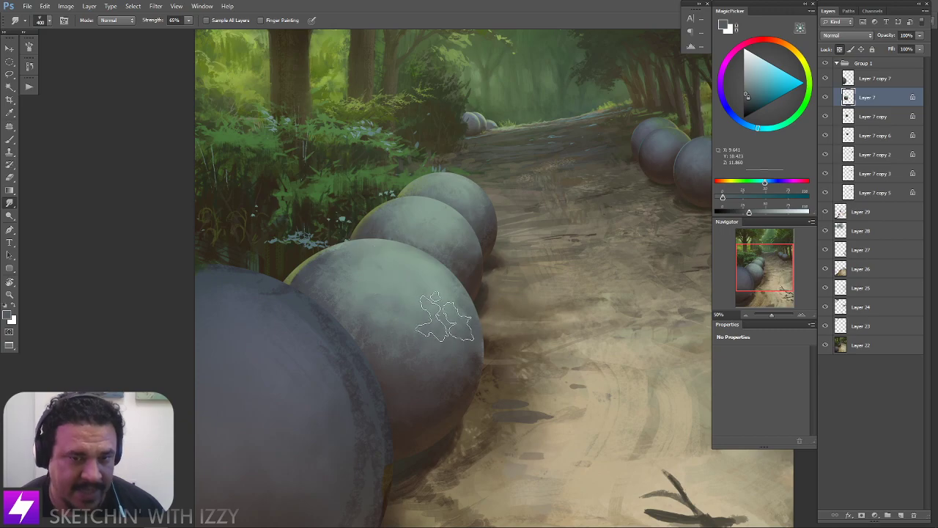
{"action": "key", "text": "ctrl+minus"}
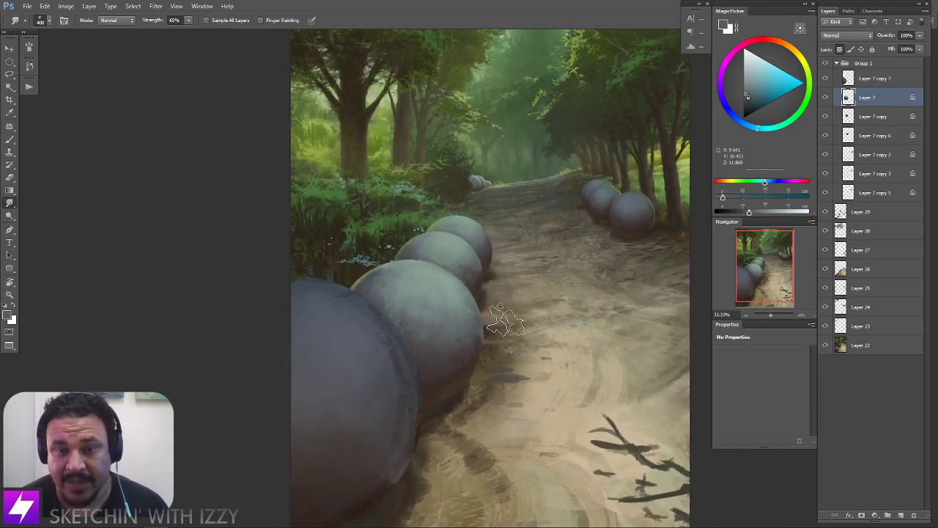
Blend blue-grey sampled from the second-nearest sphere's midtone into its shading, and smudge the area beside the nearest sphere
{"action": "key", "text": "ctrl+plus"}
{"action": "key", "text": "b"}
{"action": "key", "text": "bracketright"}
{"action": "key", "text": "bracketright"}
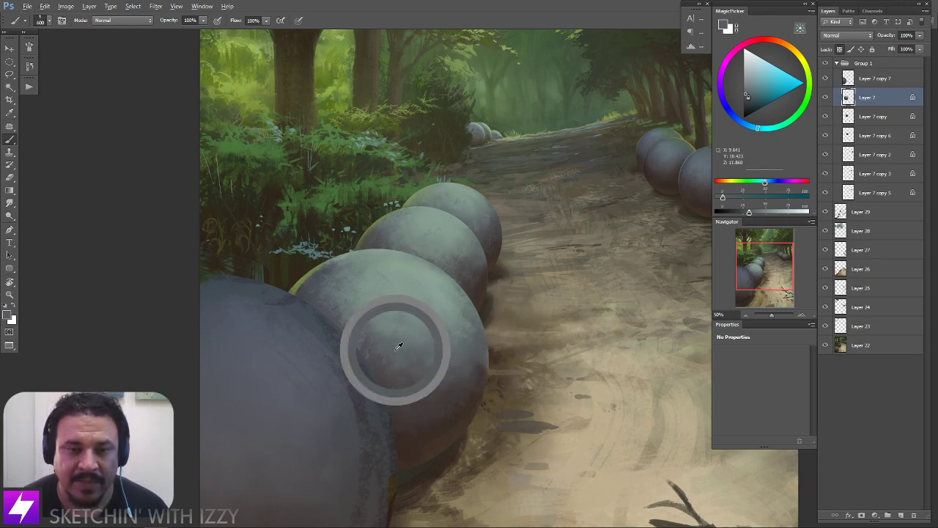
{"action": "left_click", "coordinate": [396, 349], "text": "alt"}
{"action": "key", "text": "bracketleft"}
{"action": "key", "text": "r"}
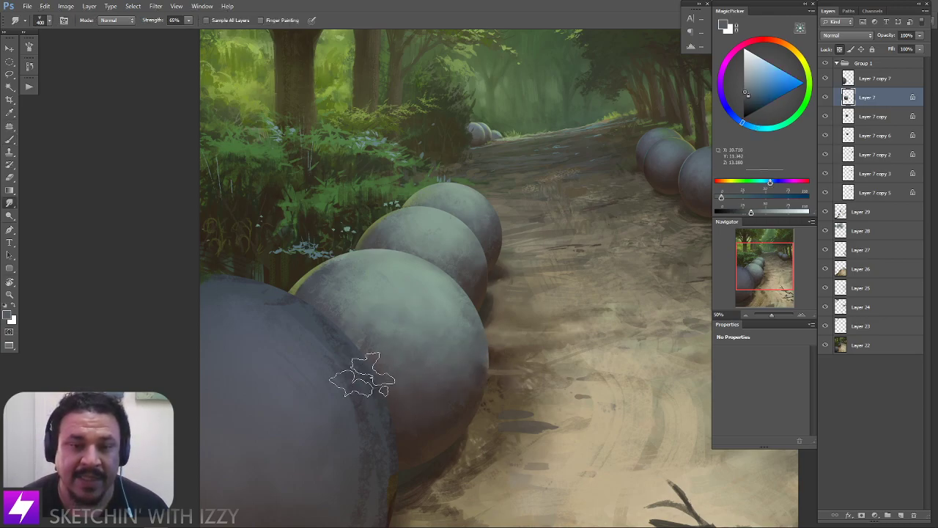
{"action": "left_click_drag", "start_coordinate": [343, 344], "coordinate": [322, 292]}
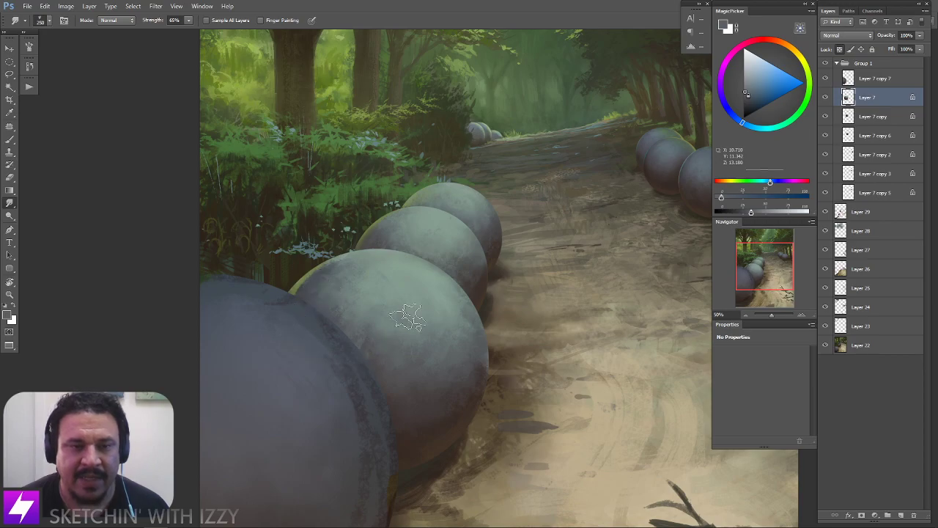
Flip the canvas horizontally to judge the spheres, and frame the second-nearest sphere
{"action": "key", "text": "ctrl+minus"}
{"action": "key", "text": "ctrl+minus"}
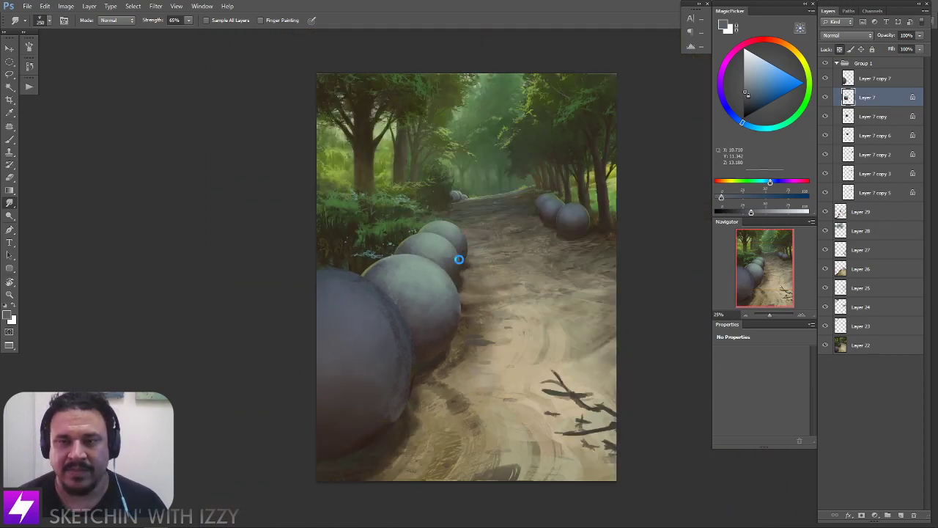
{"action": "key", "text": "ctrl+shift+h"}
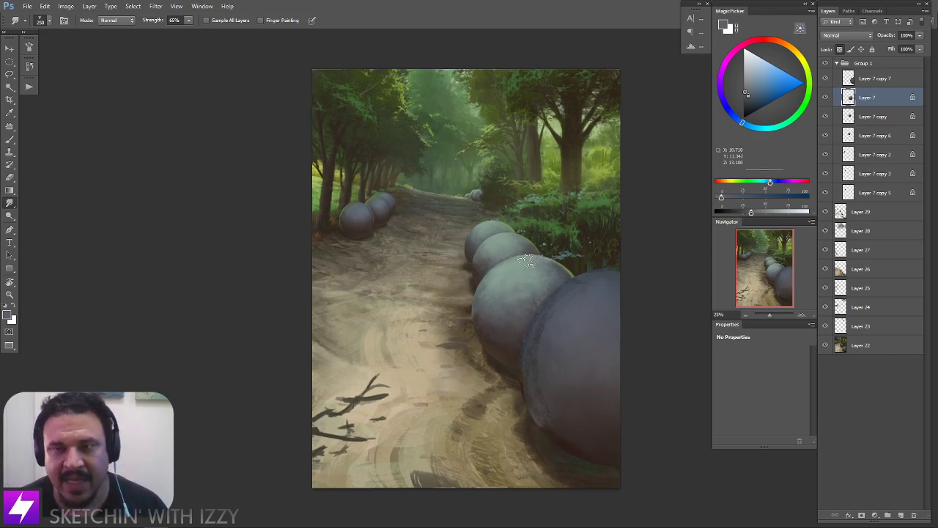
{"action": "scroll", "coordinate": [513, 276], "scroll_direction": "up", "scroll_amount": 1}
{"action": "scroll", "coordinate": [526, 279], "scroll_direction": "up", "scroll_amount": 1}
Darken the second-nearest sphere's path-facing edge with sampled dark browns at brush size 250, and smudge it at size 175
{"action": "key", "text": "b"}
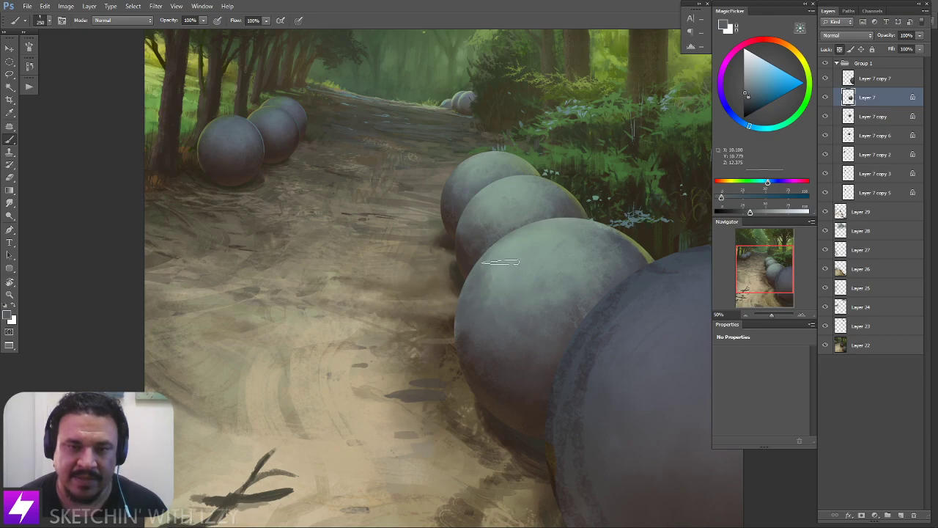
{"action": "key", "text": "r"}
{"action": "key", "text": "b"}
{"action": "left_click", "coordinate": [464, 335], "text": "alt"}
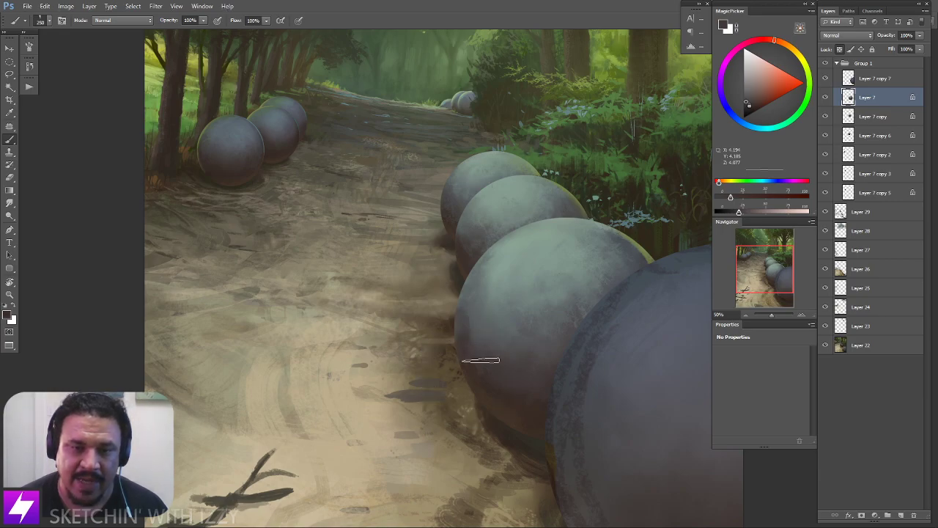
{"action": "left_click", "coordinate": [469, 293], "text": "alt"}
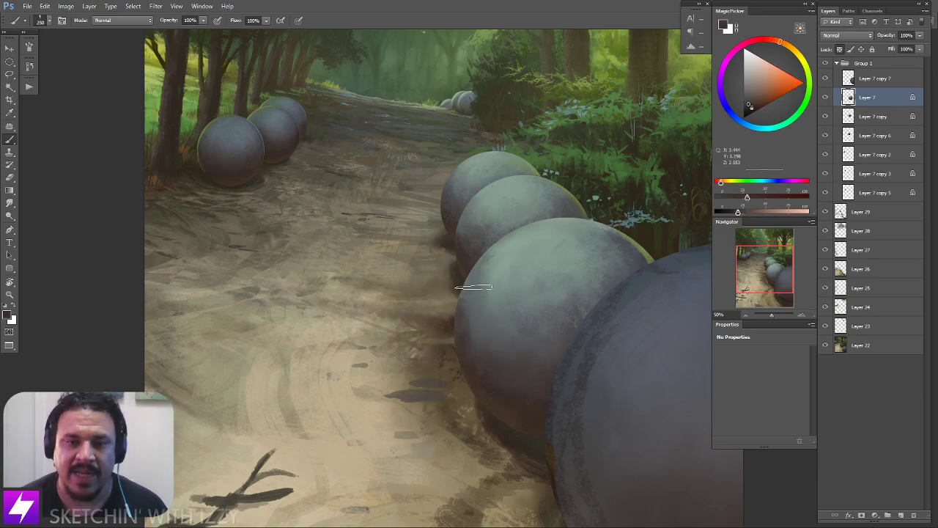
{"action": "key", "text": "r"}
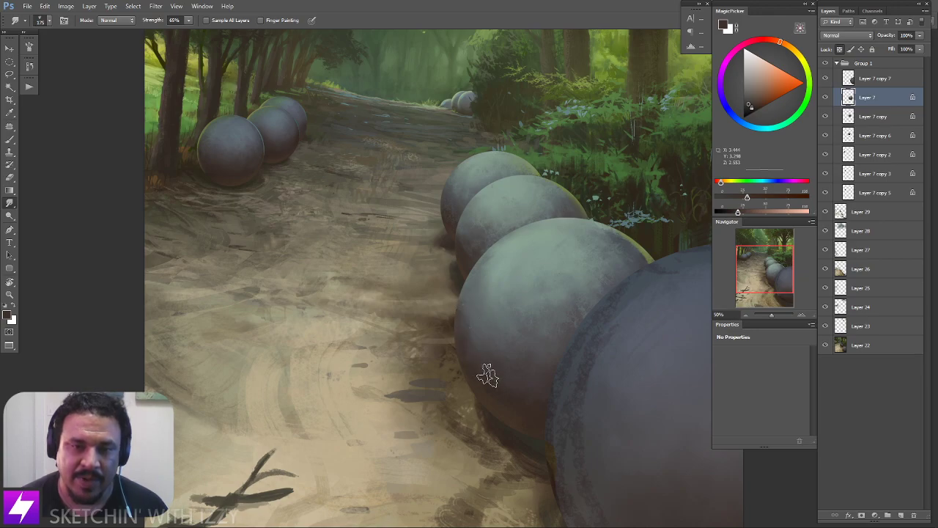
Deepen the second-nearest sphere's lower shadow with a darker sampled brown at size 400, and smudge the transition
{"action": "key", "text": "b"}
{"action": "left_click", "coordinate": [527, 392], "text": "alt"}
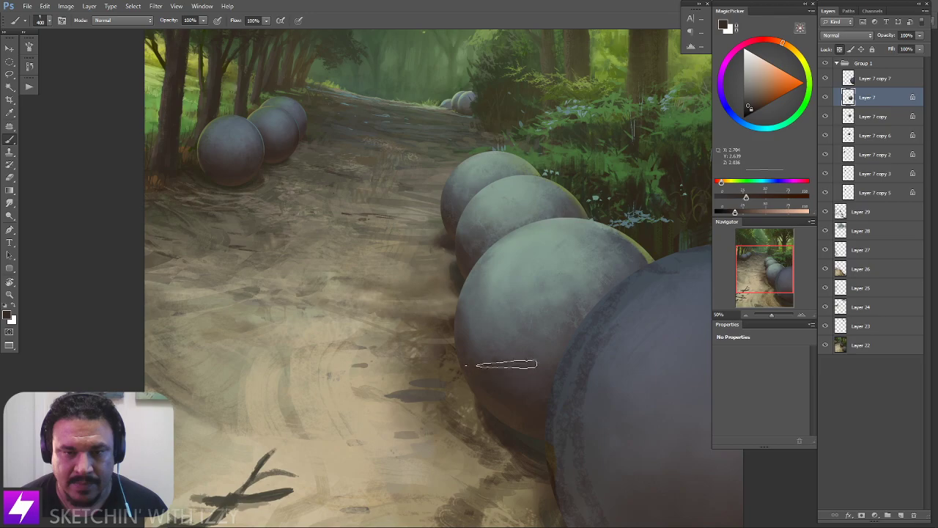
{"action": "key", "text": "r"}
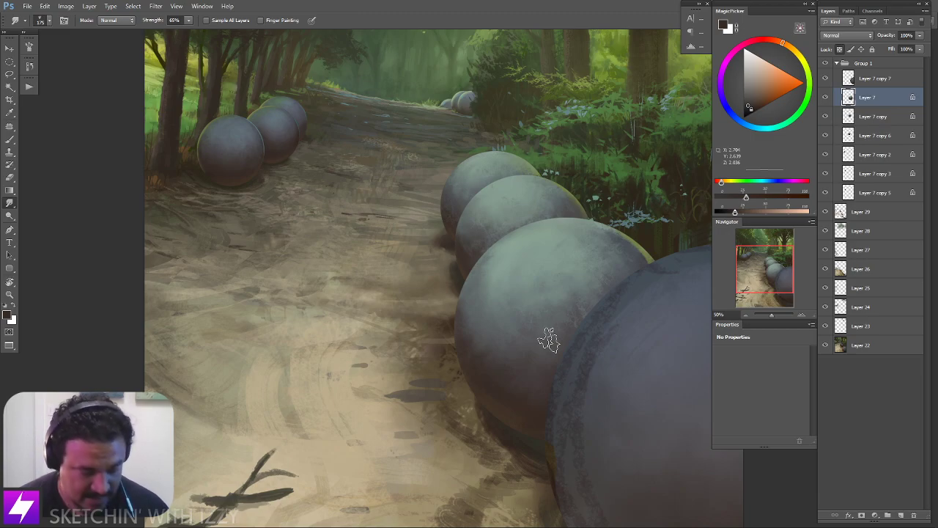
Examine the second-nearest sphere's shading against the whole painting at several zoom levels
{"action": "scroll", "coordinate": [494, 279], "scroll_direction": "down", "scroll_amount": 1}
{"action": "key", "text": "ctrl+minus"}
{"action": "key", "text": "r"}
{"action": "mouse_move", "coordinate": [525, 329]}
{"action": "left_mouse_down"}
{"action": "mouse_move", "coordinate": [532, 324]}
{"action": "mouse_move", "coordinate": [521, 335]}
{"action": "mouse_move", "coordinate": [510, 330]}
{"action": "mouse_move", "coordinate": [540, 360]}
{"action": "mouse_move", "coordinate": [542, 329]}
{"action": "mouse_move", "coordinate": [481, 315]}
{"action": "left_mouse_up"}
{"action": "key", "text": "ctrl+plus"}
{"action": "key", "text": "b"}
{"action": "key", "text": "ctrl+minus"}
{"action": "key", "text": "ctrl+minus"}
{"action": "key", "text": "Escape"}
{"action": "scroll", "coordinate": [559, 332], "scroll_direction": "down", "scroll_amount": 1}
{"action": "key", "text": "r"}
{"action": "key", "text": "Escape"}
{"action": "scroll", "coordinate": [489, 323], "scroll_direction": "up", "scroll_amount": 1}
{"action": "scroll", "coordinate": [523, 315], "scroll_direction": "up", "scroll_amount": 1}
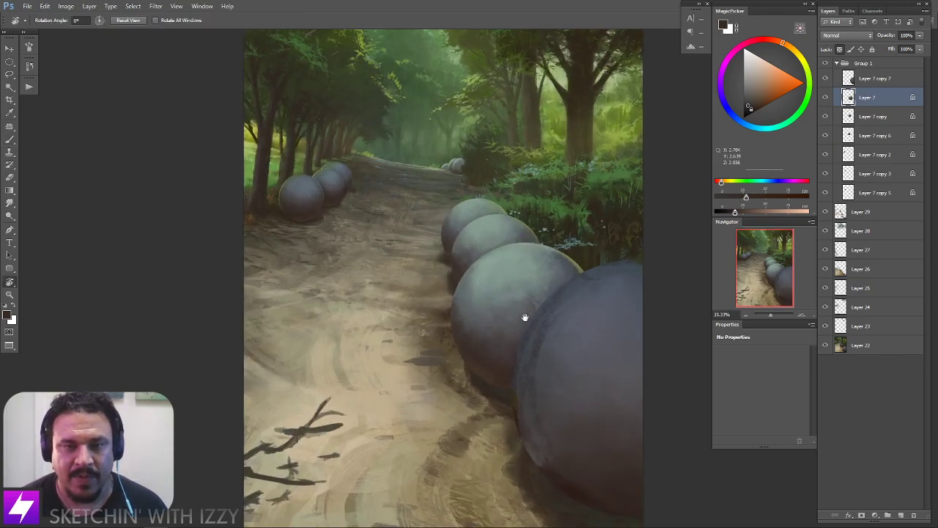
Sample a pale green near the distant spheres and shift it to a slightly more saturated yellow-green
{"action": "mouse_move", "coordinate": [402, 441]}
{"action": "left_mouse_down"}
{"action": "mouse_move", "coordinate": [379, 442]}
{"action": "mouse_move", "coordinate": [401, 427]}
{"action": "left_mouse_up"}
{"action": "left_click_drag", "start_coordinate": [415, 387], "coordinate": [409, 403]}
{"action": "mouse_move", "coordinate": [393, 304]}
{"action": "left_mouse_down"}
{"action": "mouse_move", "coordinate": [422, 403]}
{"action": "mouse_move", "coordinate": [430, 367]}
{"action": "left_mouse_up"}
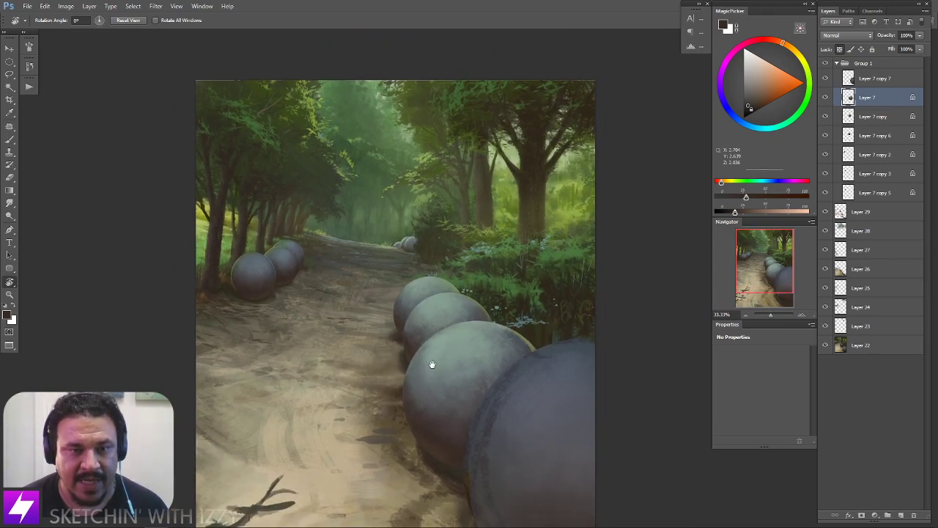
{"action": "key", "text": "b"}
{"action": "left_click", "coordinate": [407, 233], "text": "alt"}
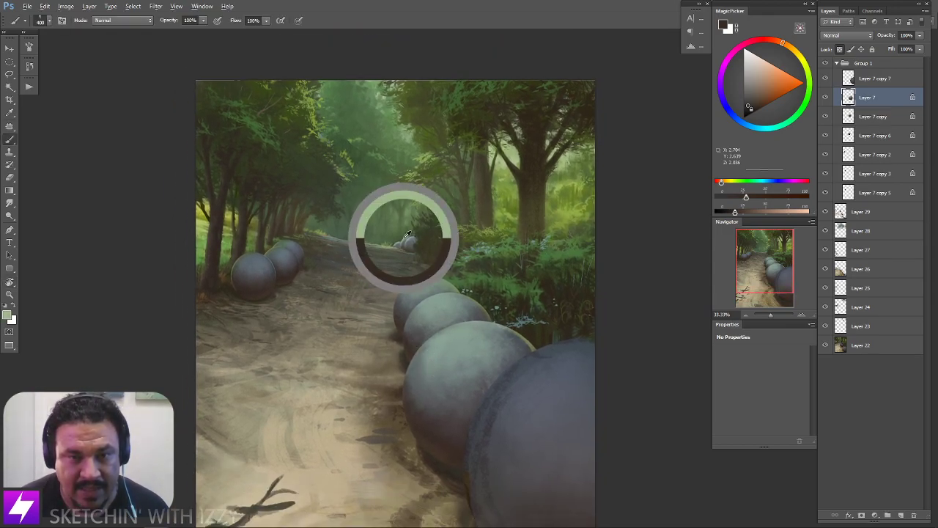
{"action": "left_click", "coordinate": [468, 355]}
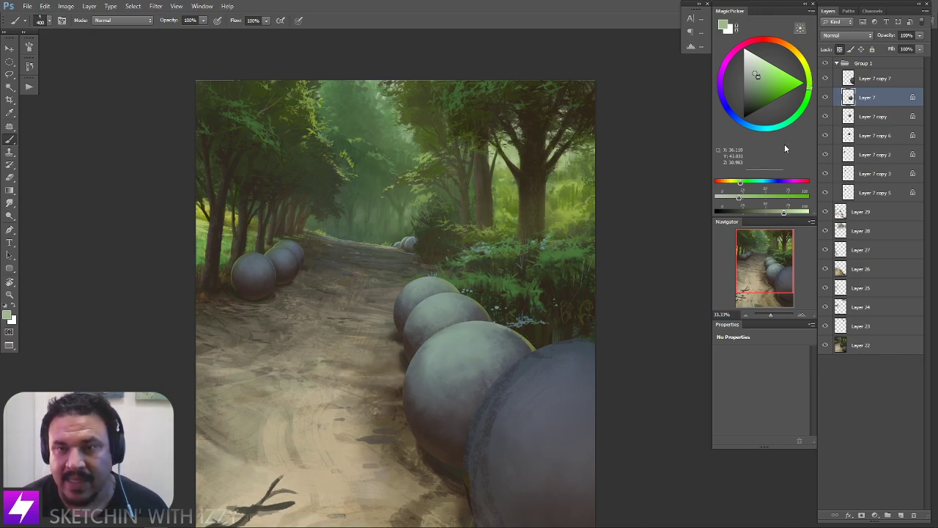
{"action": "left_click_drag", "start_coordinate": [735, 185], "coordinate": [733, 187]}
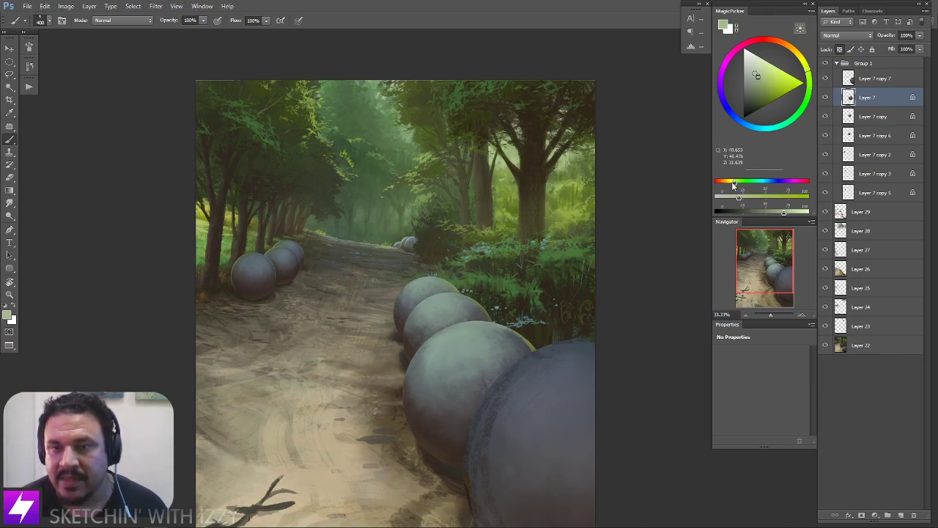
{"action": "left_click", "coordinate": [741, 199]}
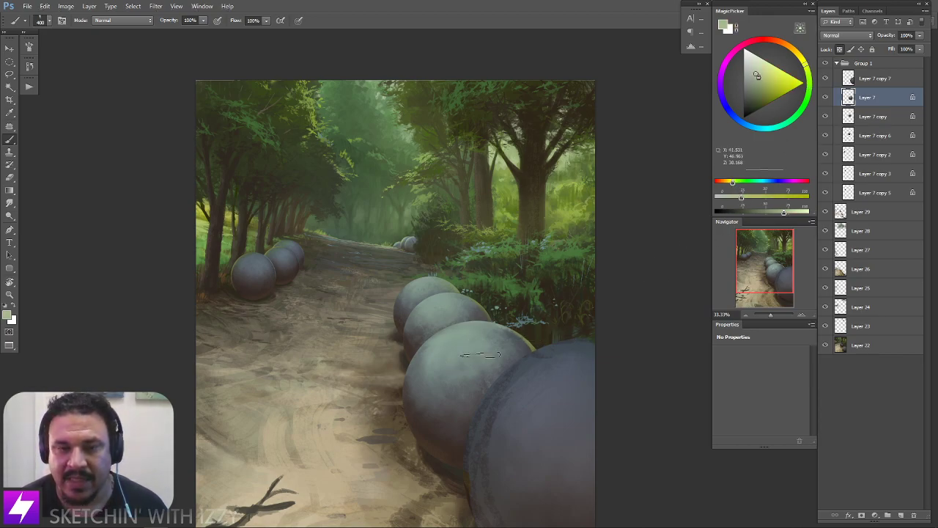
Undo the trial dab and paint a yellow-green highlight over the second-nearest sphere's upper face at brush size 700
{"action": "left_click", "coordinate": [469, 354]}
{"action": "key", "text": "ctrl+z"}
{"action": "key", "text": "r"}
{"action": "left_click_drag", "start_coordinate": [644, 294], "coordinate": [632, 251]}
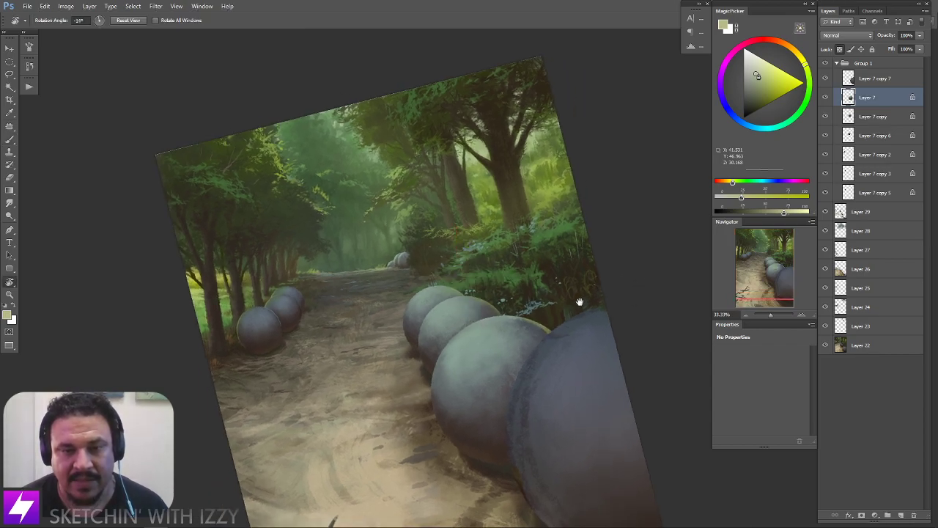
{"action": "key", "text": "b"}
{"action": "key", "text": "bracketright"}
{"action": "key", "text": "bracketright"}
{"action": "key", "text": "bracketright"}
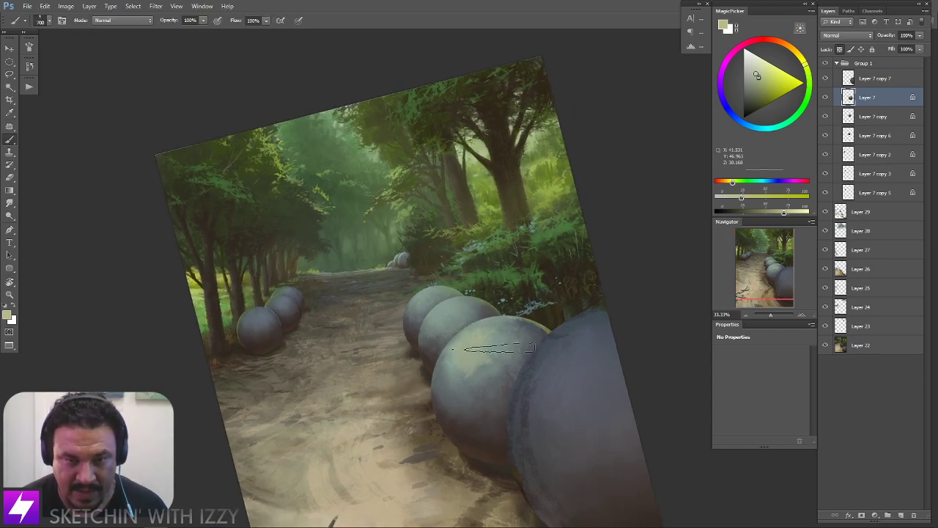
{"action": "mouse_move", "coordinate": [504, 358]}
{"action": "left_mouse_down"}
{"action": "mouse_move", "coordinate": [489, 379]}
{"action": "mouse_move", "coordinate": [485, 351]}
{"action": "mouse_move", "coordinate": [496, 330]}
{"action": "mouse_move", "coordinate": [513, 353]}
{"action": "left_mouse_up"}
Smudge the yellow-green highlight into the second-nearest sphere's grey surface at size 300
{"action": "key", "text": "n"}
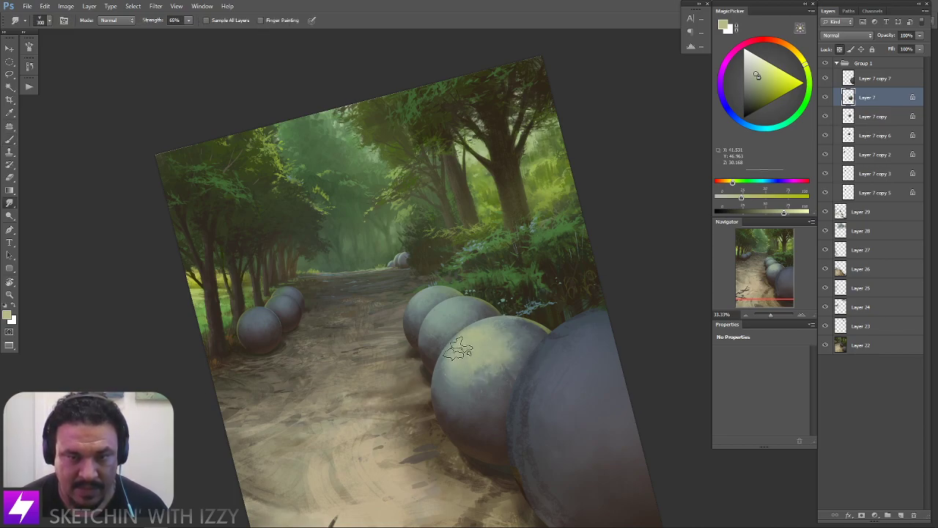
{"action": "key", "text": "bracketright"}
{"action": "key", "text": "bracketright"}
{"action": "key", "text": "bracketright"}
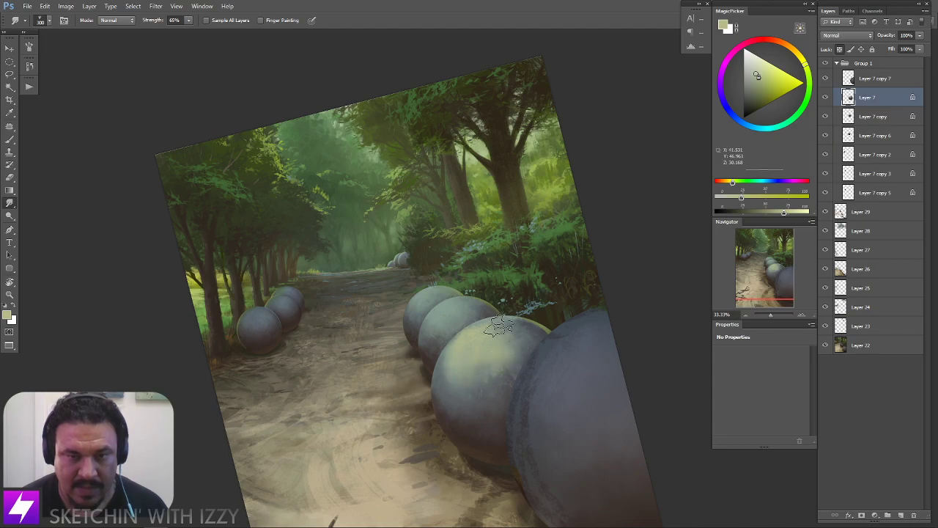
{"action": "key", "text": "ctrl+plus"}
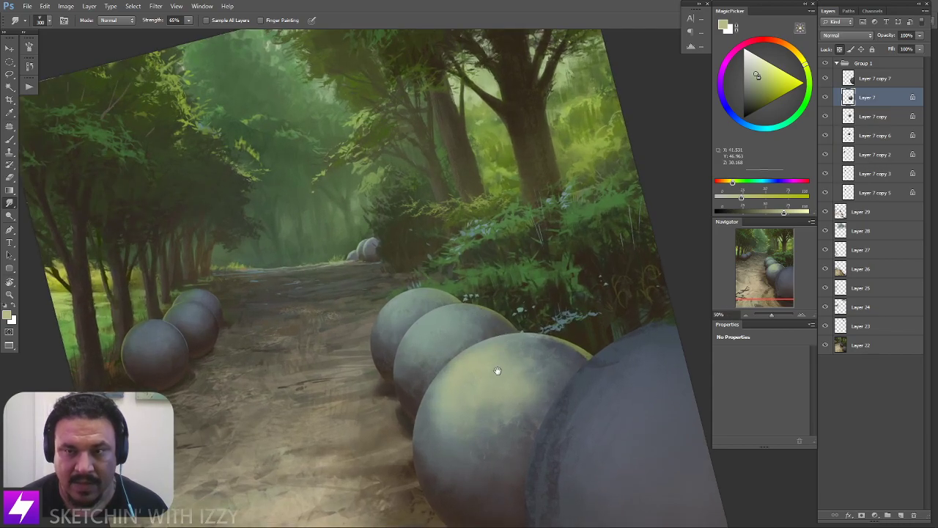
{"action": "left_click_drag", "start_coordinate": [486, 395], "coordinate": [496, 377]}
{"action": "key", "text": "Escape"}
Extend the yellow-green light along the second-nearest sphere's upper edge toward the nearest sphere at brush sizes 400 and 250, smudging at size 150
{"action": "key", "text": "b"}
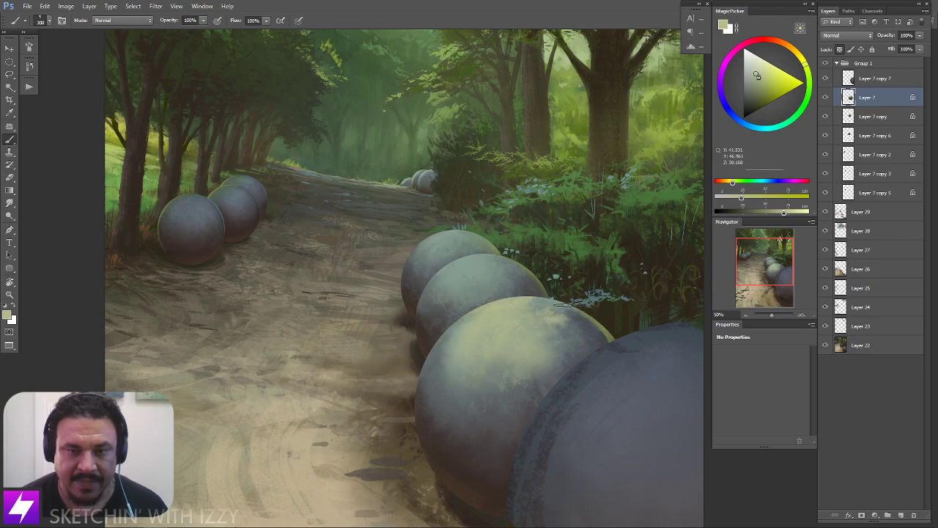
{"action": "key", "text": "s"}
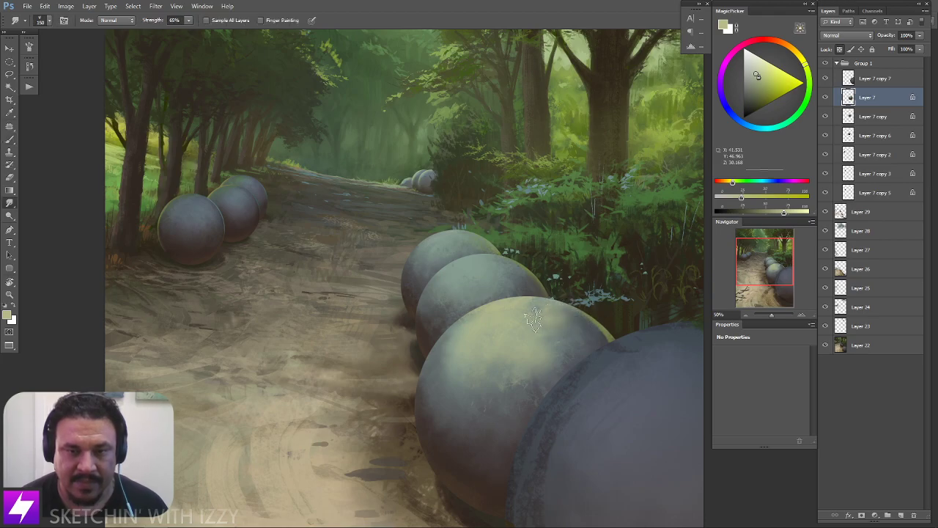
{"action": "key", "text": "ctrl+minus"}
{"action": "key", "text": "r"}
{"action": "mouse_move", "coordinate": [566, 400]}
{"action": "left_mouse_down"}
{"action": "mouse_move", "coordinate": [607, 351]}
{"action": "mouse_move", "coordinate": [597, 315]}
{"action": "left_mouse_up"}
{"action": "key", "text": "ctrl+plus"}
{"action": "key", "text": "b"}
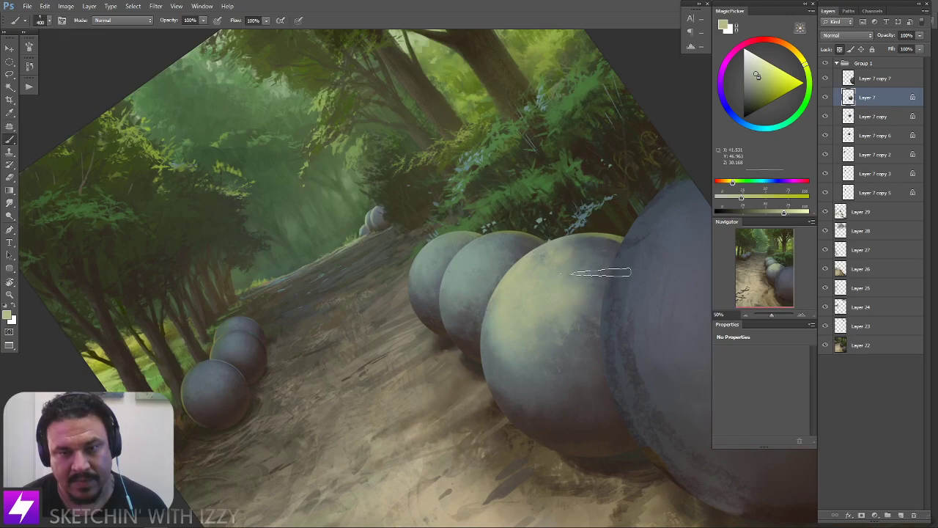
{"action": "key", "text": "s"}
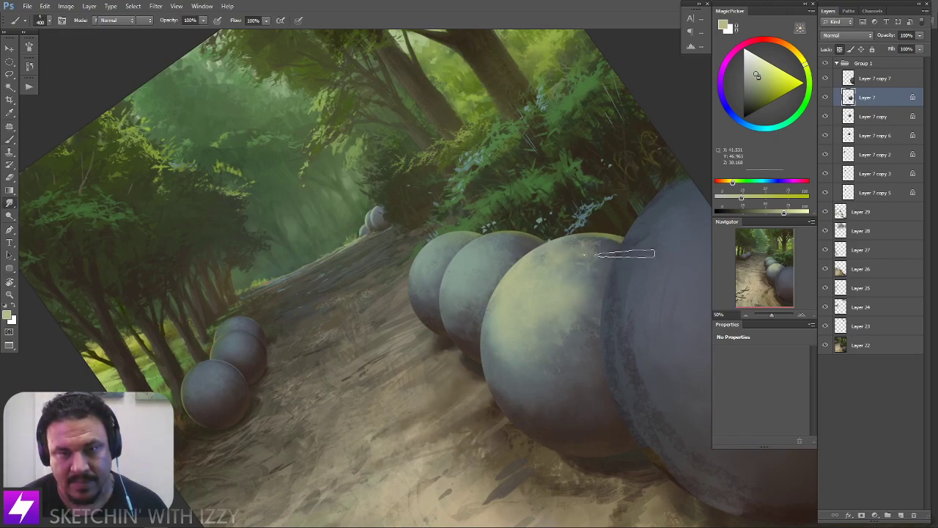
{"action": "key", "text": "b"}
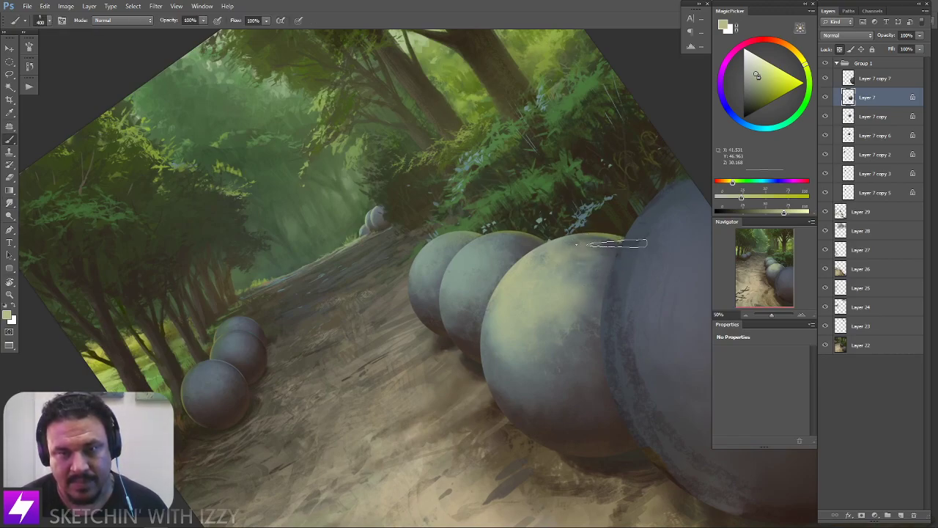
{"action": "key", "text": "bracketleft"}
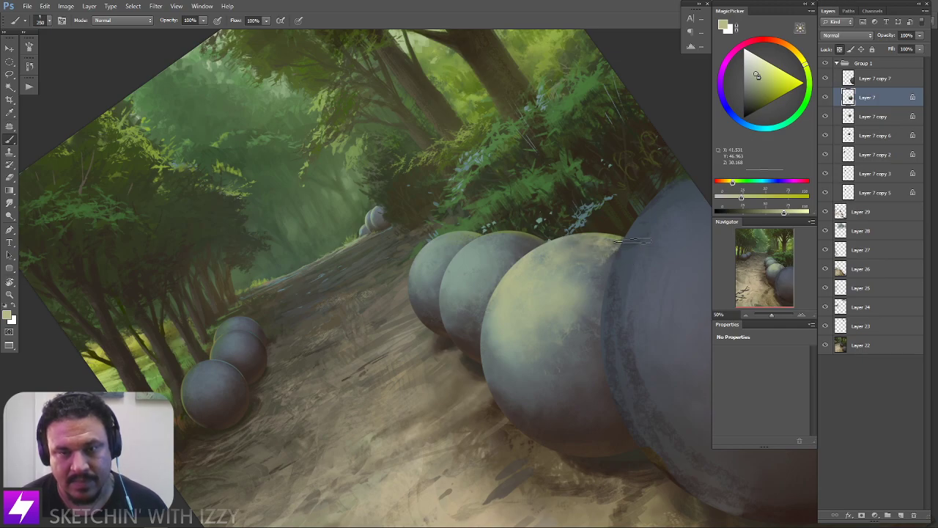
{"action": "key", "text": "s"}
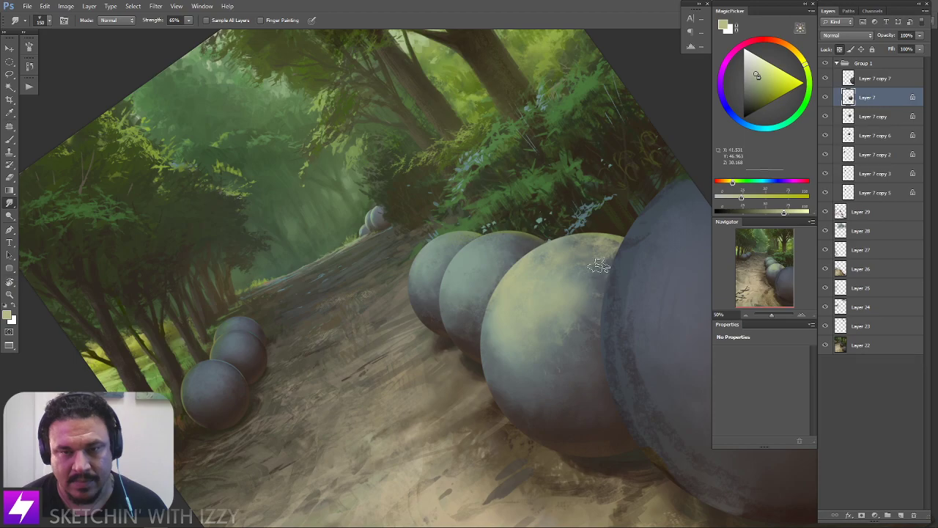
Straighten the view and flip the canvas horizontally to judge the new highlight against the whole painting
{"action": "key", "text": "Escape"}
{"action": "mouse_move", "coordinate": [573, 389]}
{"action": "left_mouse_down"}
{"action": "mouse_move", "coordinate": [559, 359]}
{"action": "mouse_move", "coordinate": [538, 353]}
{"action": "left_mouse_up"}
{"action": "left_click_drag", "start_coordinate": [604, 349], "coordinate": [560, 351]}
{"action": "key", "text": "ctrl+minus"}
{"action": "key", "text": "ctrl+shift+h"}
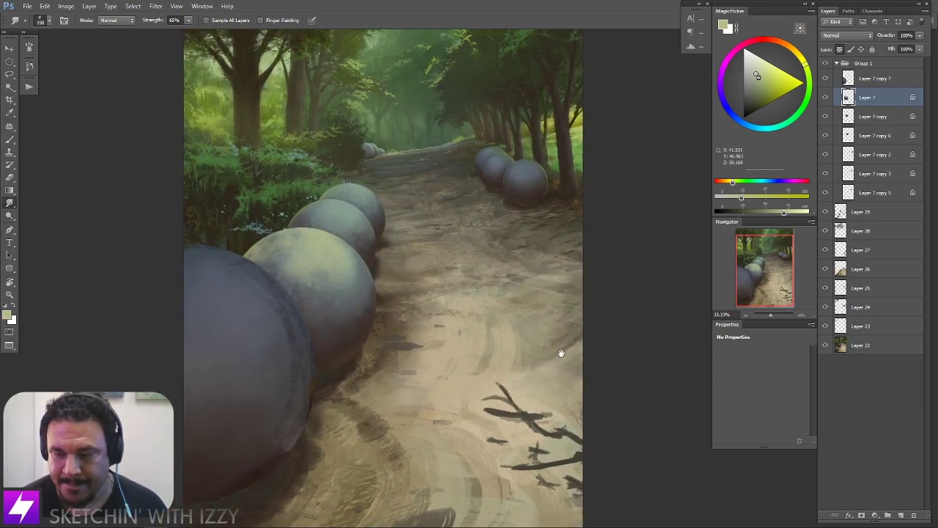
{"action": "left_click_drag", "start_coordinate": [498, 356], "coordinate": [527, 361]}
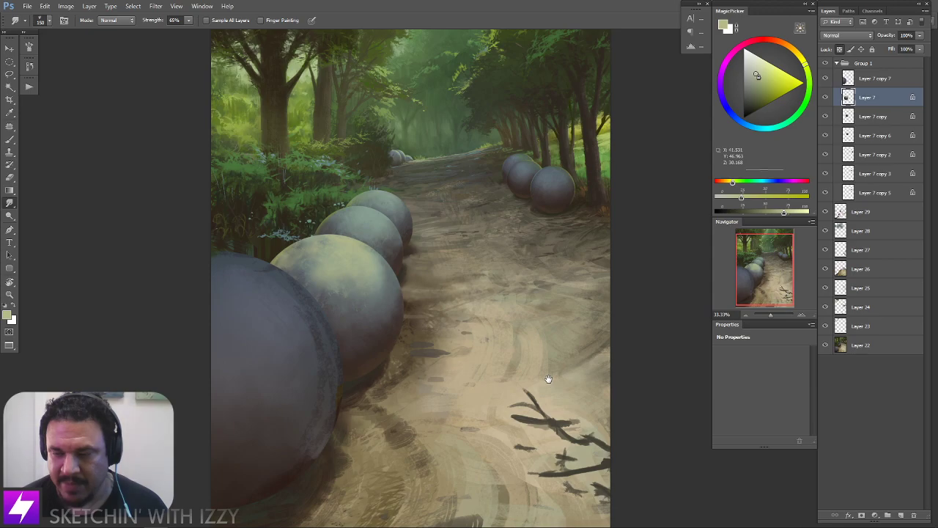
{"action": "mouse_move", "coordinate": [545, 386]}
{"action": "left_mouse_down"}
{"action": "mouse_move", "coordinate": [556, 375]}
{"action": "mouse_move", "coordinate": [550, 347]}
{"action": "left_mouse_up"}
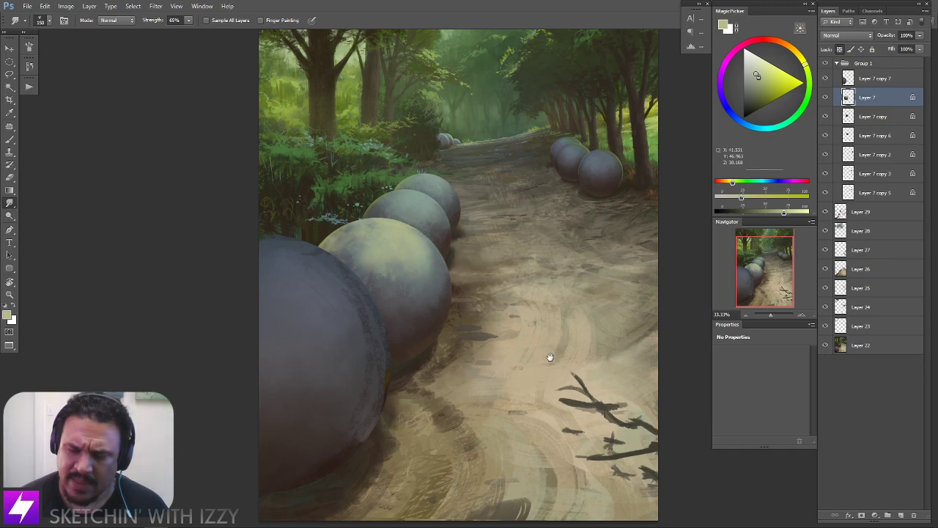
{"action": "left_click_drag", "start_coordinate": [550, 358], "coordinate": [523, 351]}
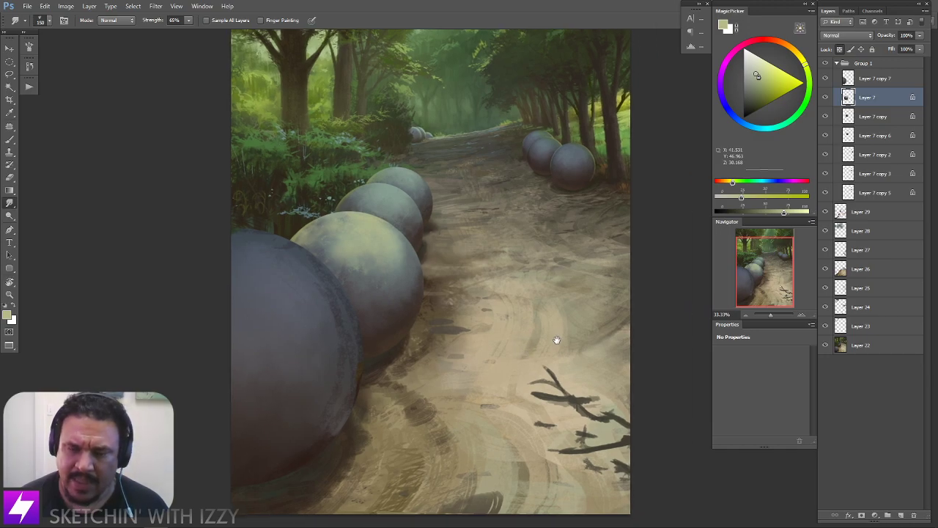
Break up the highlight's borders on the second-nearest sphere with a sampled dark grey at brush size 250, and smudge them at size 150
{"action": "key", "text": "ctrl+plus"}
{"action": "left_click_drag", "start_coordinate": [440, 340], "coordinate": [480, 348]}
{"action": "left_click_drag", "start_coordinate": [385, 315], "coordinate": [462, 341]}
{"action": "left_click_drag", "start_coordinate": [429, 277], "coordinate": [450, 286]}
{"action": "key", "text": "e"}
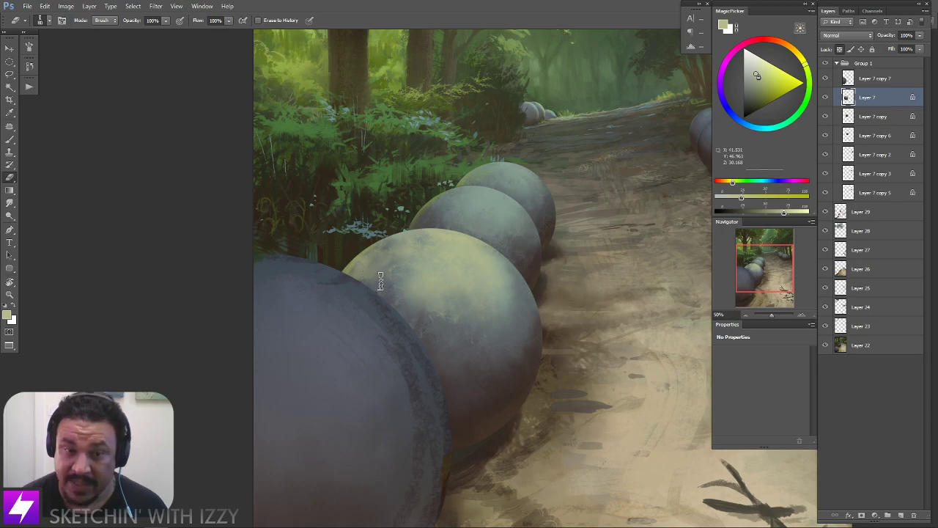
{"action": "key", "text": "b"}
{"action": "left_click", "coordinate": [453, 354], "text": "alt"}
{"action": "key", "text": "bracketright"}
{"action": "key", "text": "bracketright"}
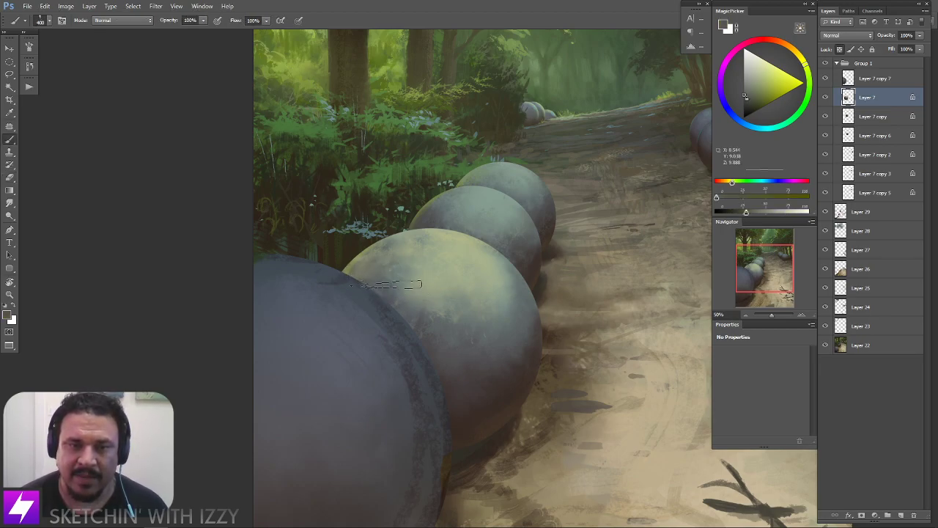
{"action": "key", "text": "bracketleft"}
{"action": "key", "text": "bracketleft"}
{"action": "left_click_drag", "start_coordinate": [469, 344], "coordinate": [381, 355]}
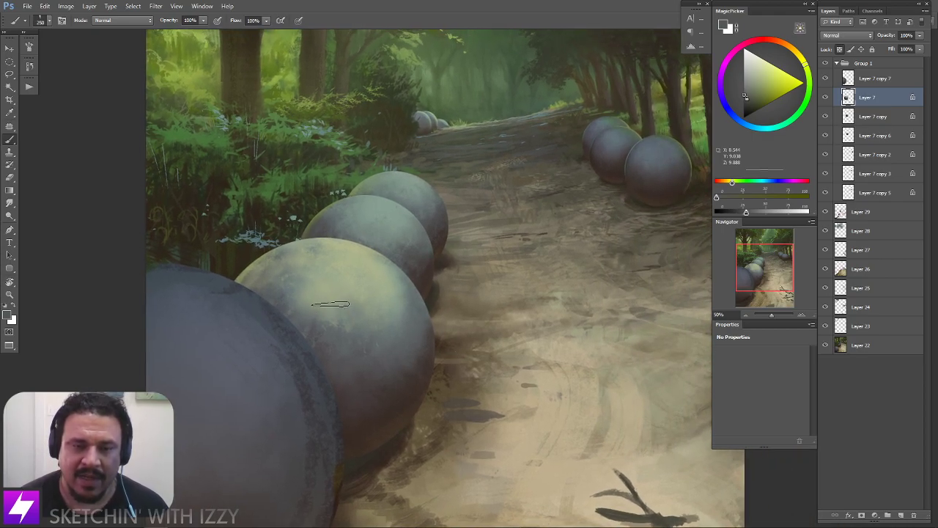
{"action": "key", "text": "r"}
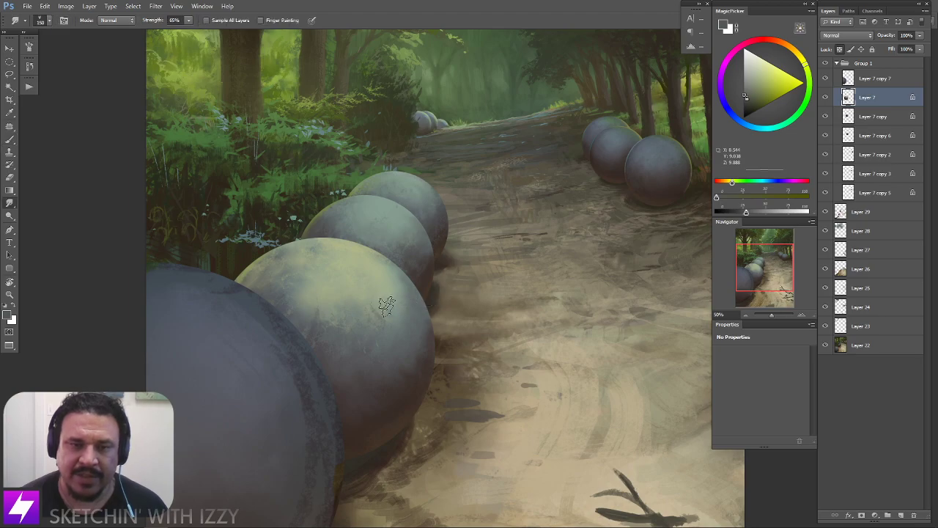
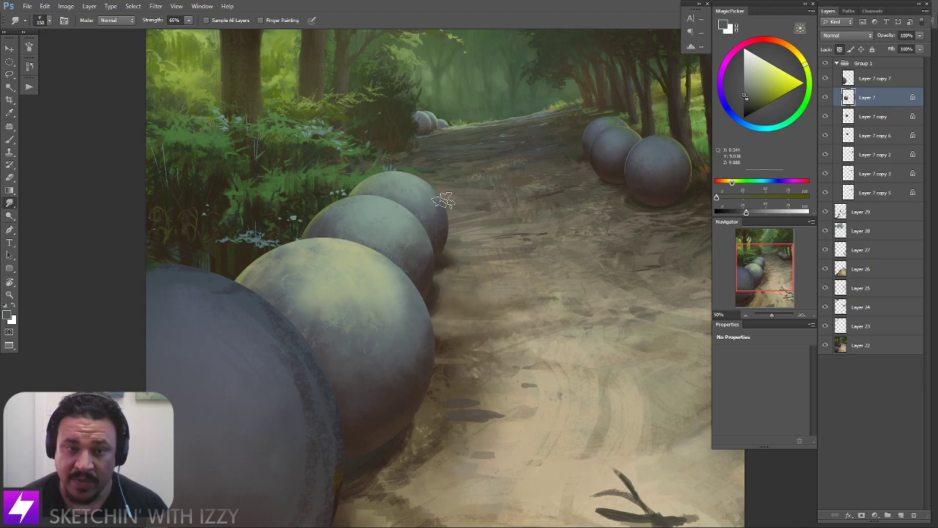
Tone down the highlight's path-facing side on the second-nearest sphere with a sampled mid grey at brush size 250
{"action": "key", "text": "ctrl+plus"}
{"action": "left_click_drag", "start_coordinate": [407, 350], "coordinate": [449, 337]}
{"action": "left_click_drag", "start_coordinate": [363, 348], "coordinate": [442, 335]}
{"action": "scroll", "coordinate": [435, 349], "scroll_direction": "down", "scroll_amount": 1}
{"action": "key", "text": "b"}
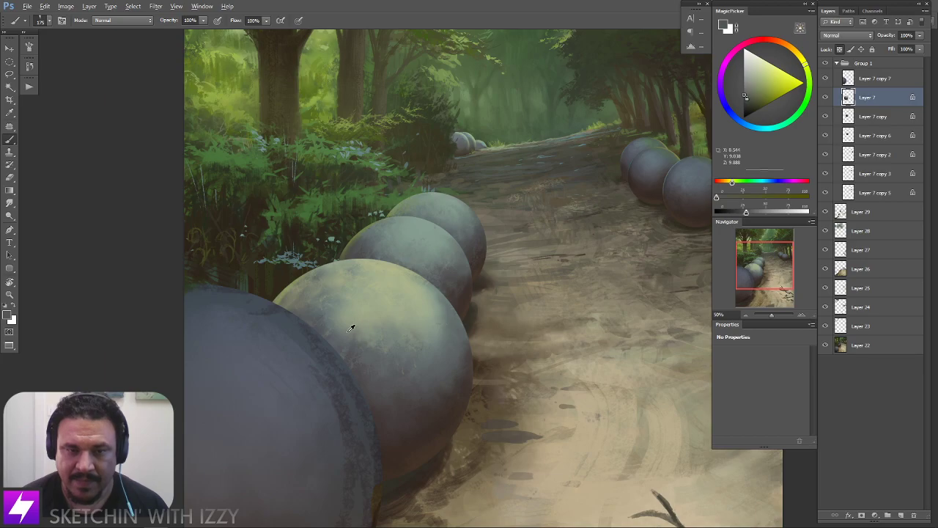
{"action": "left_click", "coordinate": [351, 328], "text": "alt"}
{"action": "key", "text": "bracketright"}
{"action": "left_click_drag", "start_coordinate": [470, 306], "coordinate": [513, 258]}
{"action": "key", "text": "r"}
{"action": "left_click_drag", "start_coordinate": [536, 317], "coordinate": [510, 305]}
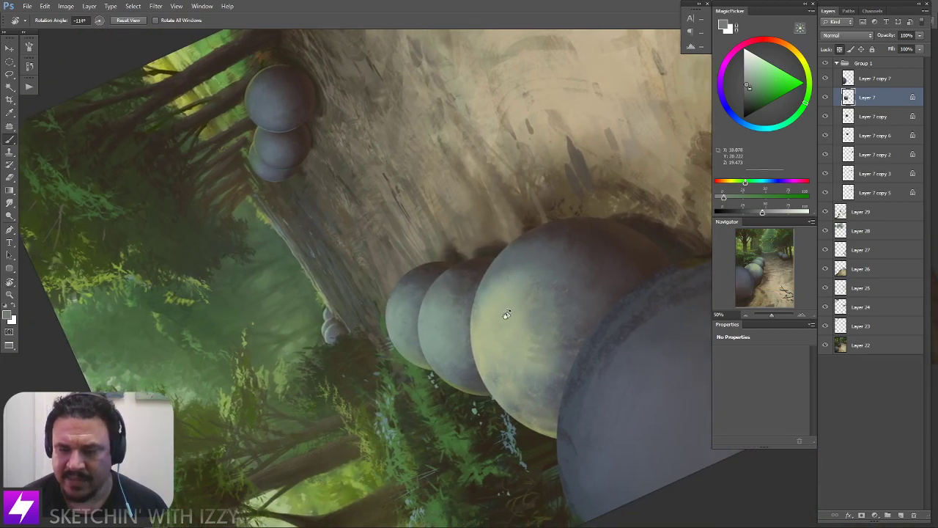
{"action": "key", "text": "b"}
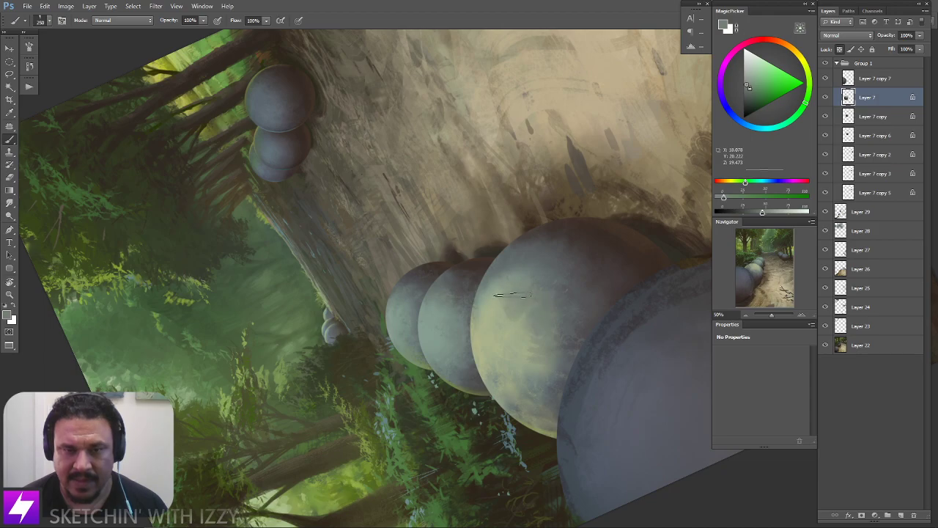
Broaden the highlight across the second-nearest sphere's foliage-facing side with sampled grey-greens at brush size 400
{"action": "left_click", "coordinate": [495, 299], "text": "alt"}
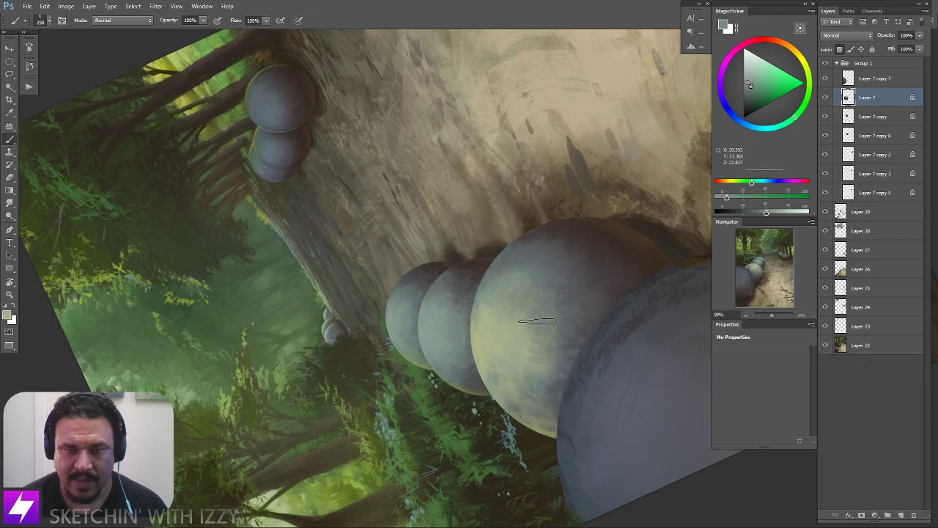
{"action": "key", "text": "]"}
{"action": "key", "text": "]"}
{"action": "key", "text": "Escape"}
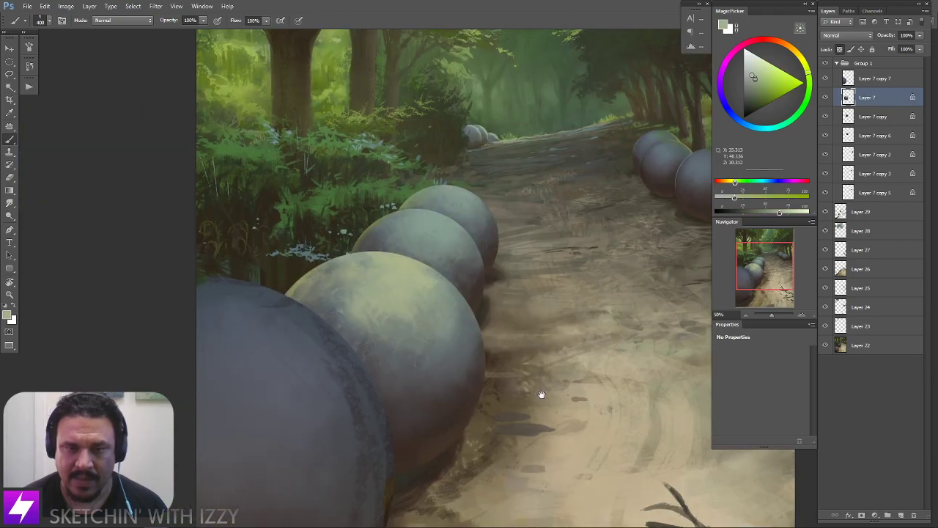
{"action": "left_click_drag", "start_coordinate": [502, 346], "coordinate": [535, 389]}
{"action": "left_click", "coordinate": [456, 357], "text": "alt"}
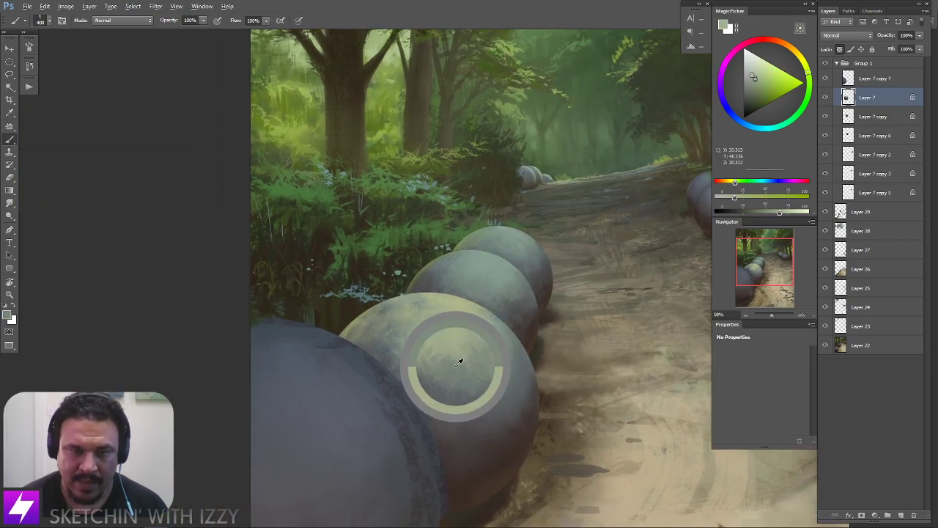
{"action": "key", "text": "bracketright"}
{"action": "key", "text": "bracketright"}
{"action": "key", "text": "bracketright"}
{"action": "key", "text": "bracketleft"}
{"action": "key", "text": "bracketleft"}
{"action": "key", "text": "bracketleft"}
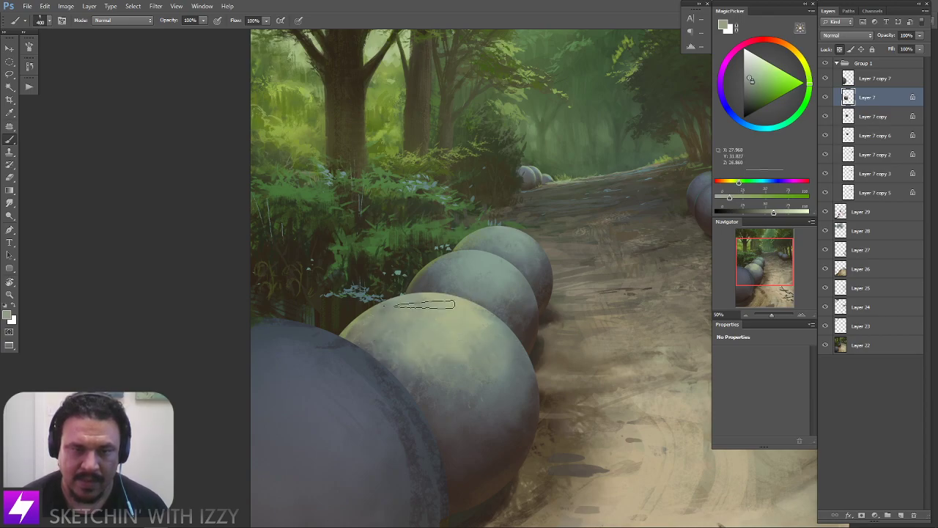
Smudge the broadened highlight across the top of the second-nearest sphere at size 300
{"action": "key", "text": "r"}
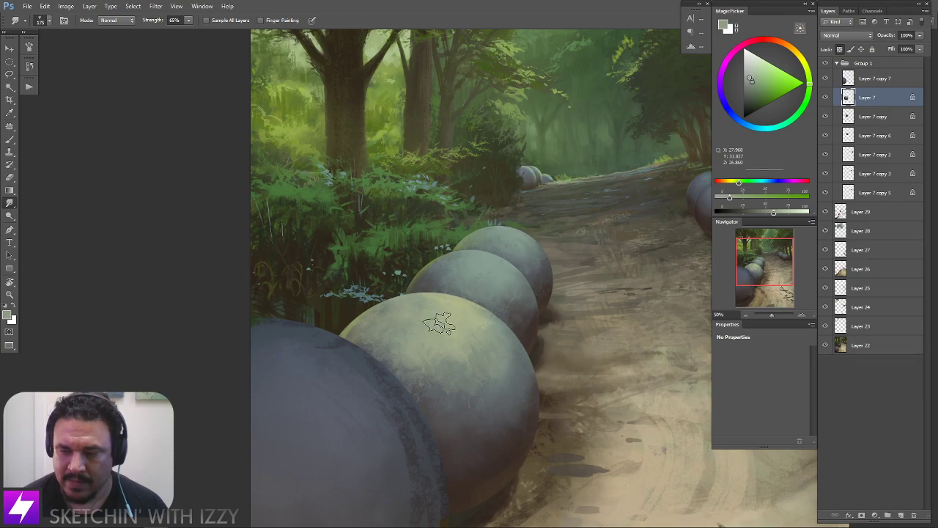
{"action": "key", "text": "bracketright"}
{"action": "key", "text": "bracketright"}
{"action": "key", "text": "bracketright"}
{"action": "mouse_move", "coordinate": [406, 375]}
{"action": "left_mouse_down"}
{"action": "mouse_move", "coordinate": [438, 371]}
{"action": "mouse_move", "coordinate": [411, 346]}
{"action": "mouse_move", "coordinate": [461, 357]}
{"action": "mouse_move", "coordinate": [468, 340]}
{"action": "left_mouse_up"}
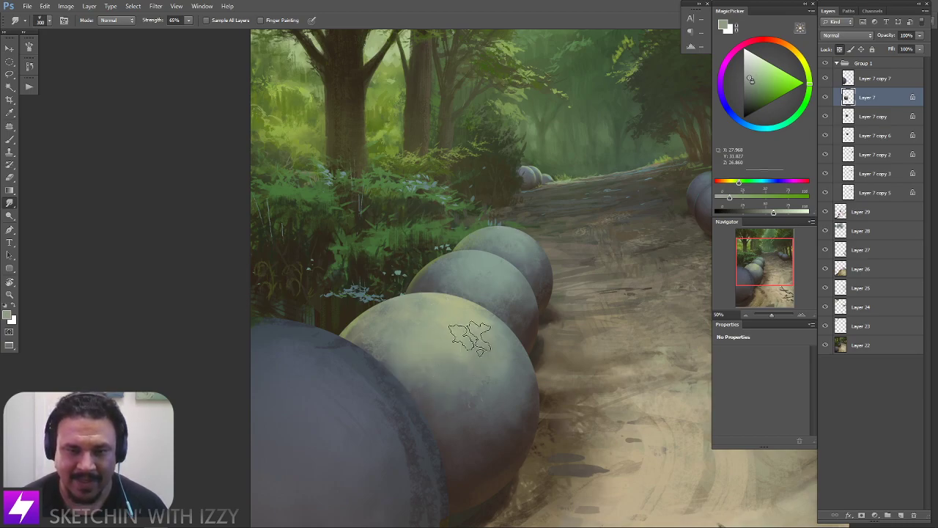
Paint a highlight on the third-nearest sphere's layer, Layer 7 copy, with a sampled pale green-grey at brush size 200, and smudge it at size 125
{"action": "left_click_drag", "start_coordinate": [526, 312], "coordinate": [561, 287]}
{"action": "key", "text": "r"}
{"action": "key", "text": "Escape"}
{"action": "left_click_drag", "start_coordinate": [556, 357], "coordinate": [520, 373]}
{"action": "left_click", "coordinate": [872, 116]}
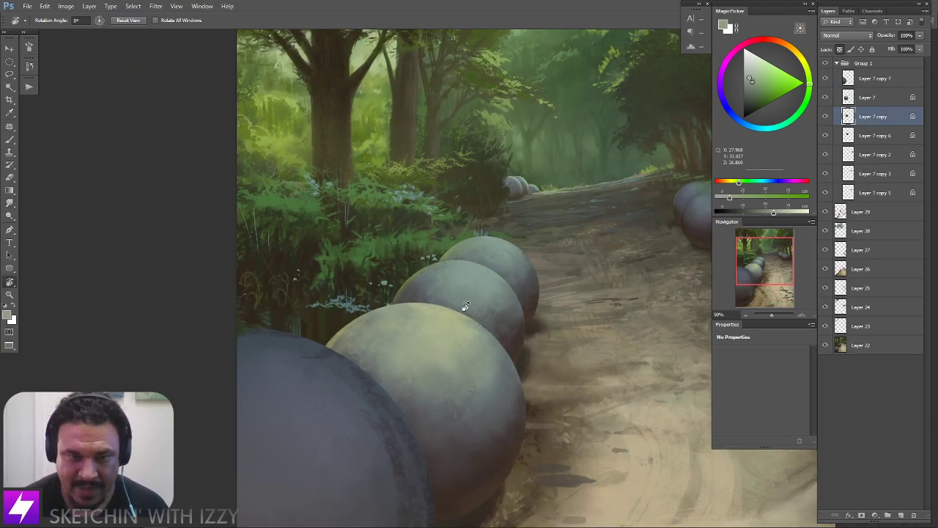
{"action": "key", "text": "b"}
{"action": "left_click", "coordinate": [444, 312], "text": "alt"}
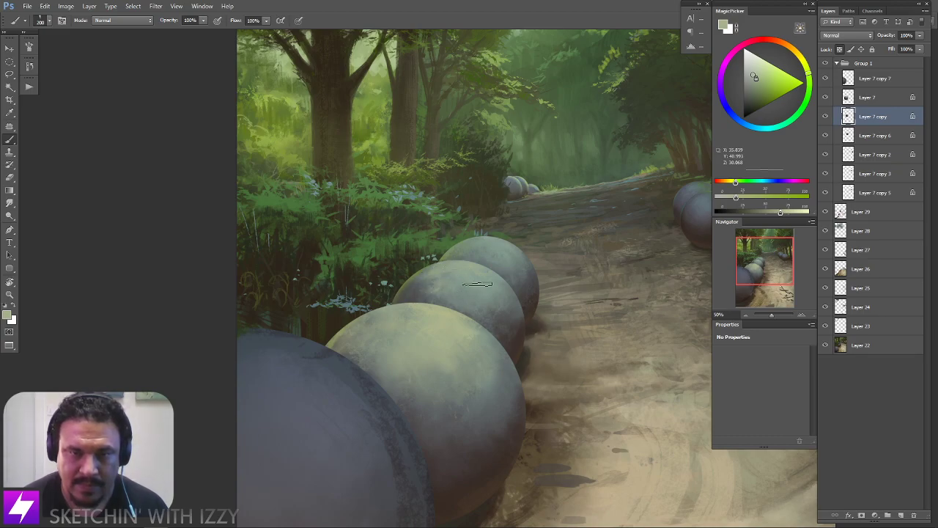
{"action": "key", "text": "r"}
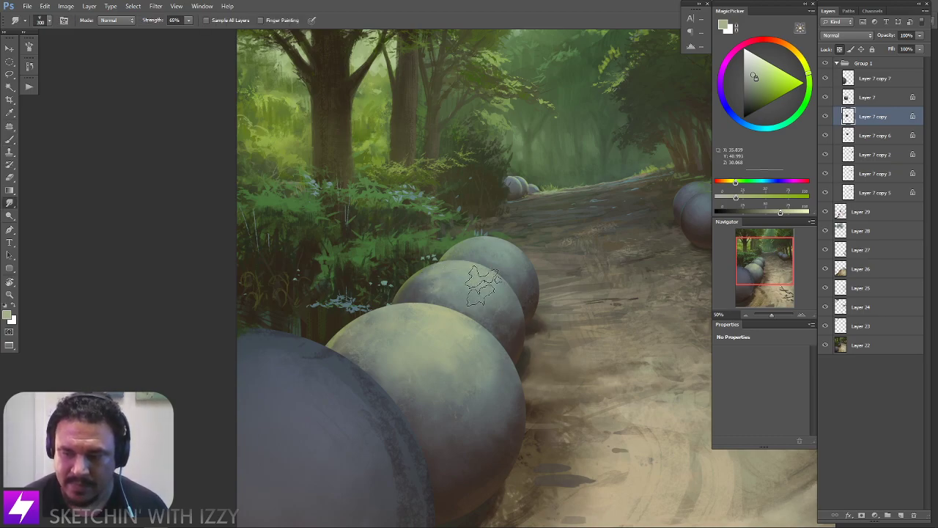
{"action": "key", "text": "bracketleft"}
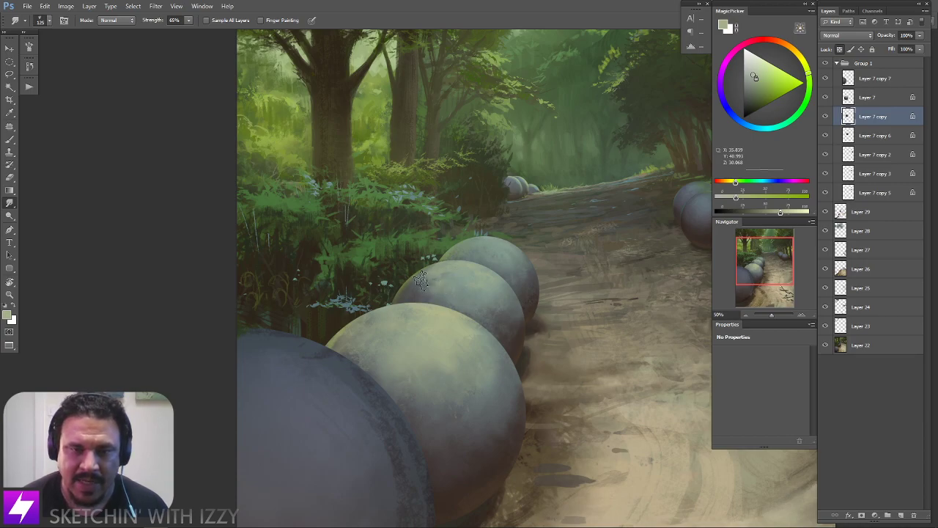
Refine the highlight on the third-nearest sphere with the same pale green-grey at brush size 125, and smudge it at size 125
{"action": "key", "text": "ctrl+minus"}
{"action": "left_click_drag", "start_coordinate": [509, 319], "coordinate": [542, 254]}
{"action": "key", "text": "r"}
{"action": "key", "text": "ctrl+plus"}
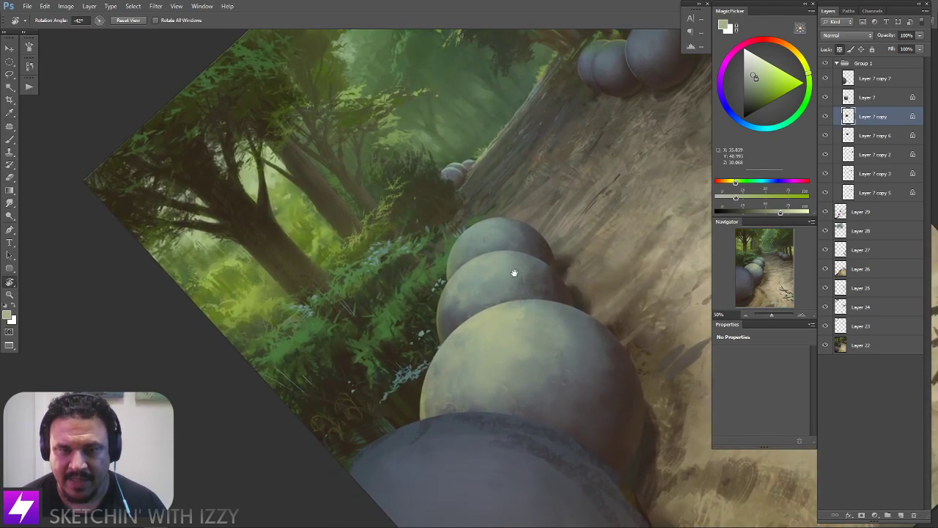
{"action": "key", "text": "b"}
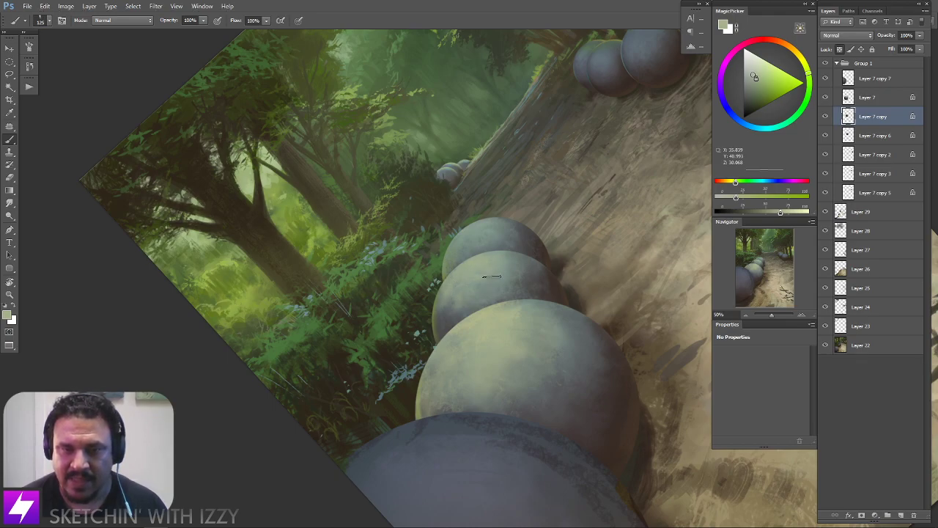
{"action": "key", "text": "r"}
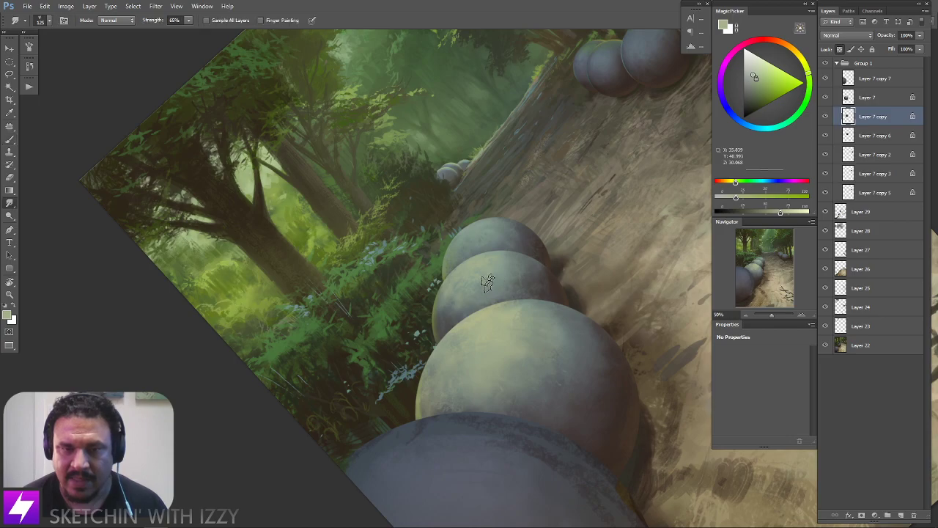
{"action": "key", "text": "Escape"}
{"action": "key", "text": "ctrl+minus"}
{"action": "left_click_drag", "start_coordinate": [484, 378], "coordinate": [474, 343]}
{"action": "key", "text": "ctrl+plus"}
{"action": "left_click_drag", "start_coordinate": [535, 246], "coordinate": [516, 297]}
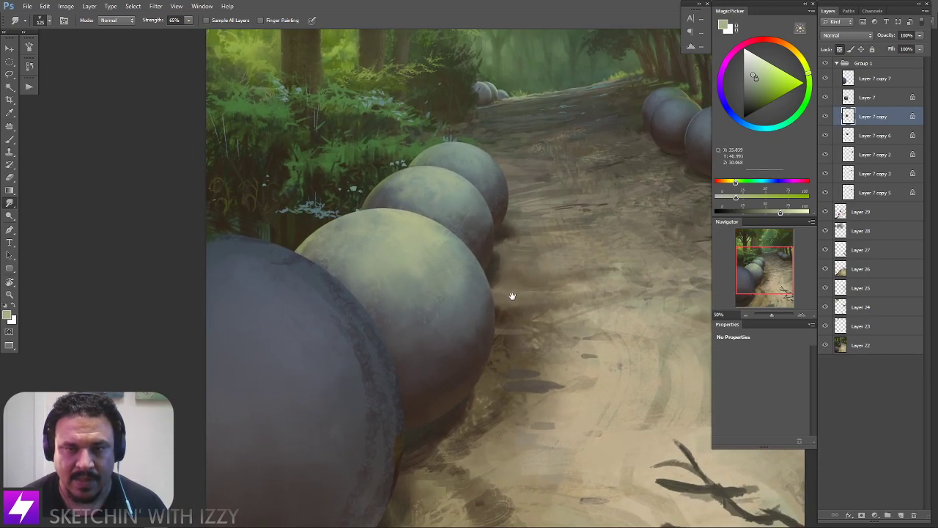
Select the nearest sphere's layer, Layer 7 copy 7, and lock its transparent pixels
{"action": "key", "text": "ctrl+minus"}
{"action": "key", "text": "ctrl+minus"}
{"action": "key", "text": "b"}
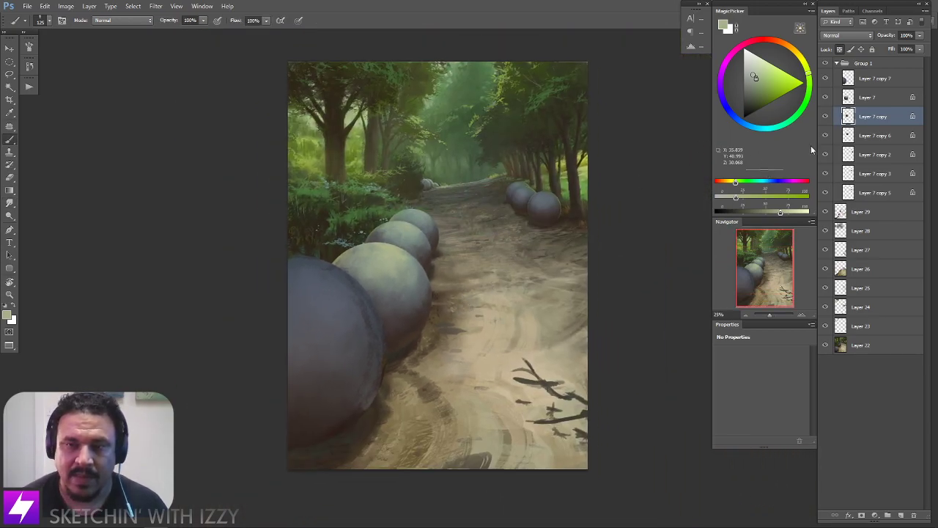
{"action": "left_click", "coordinate": [847, 97]}
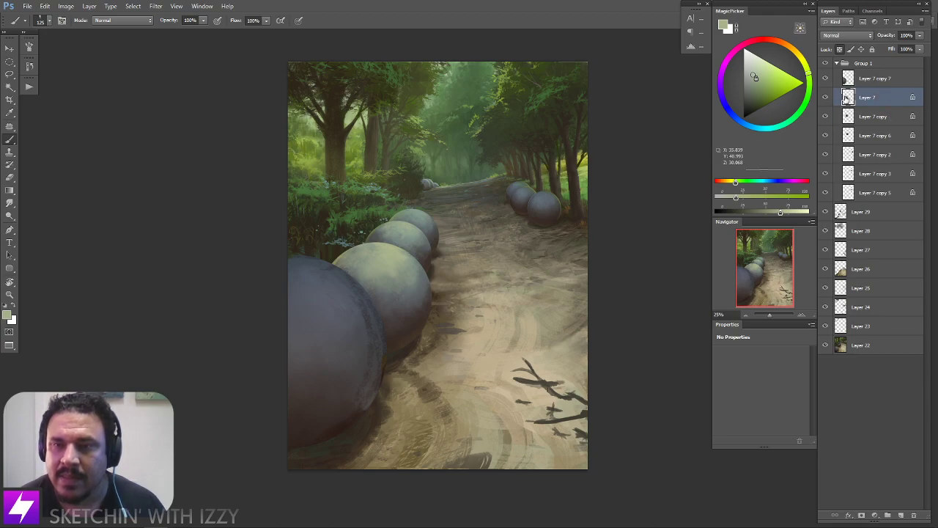
{"action": "left_click", "coordinate": [863, 77]}
{"action": "left_click", "coordinate": [840, 50]}
{"action": "left_click_drag", "start_coordinate": [507, 275], "coordinate": [546, 264]}
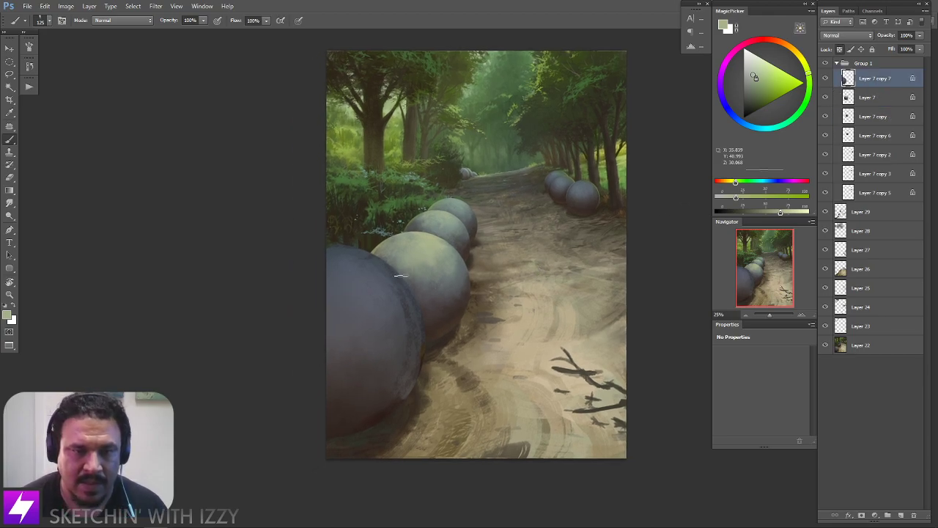
Block in a pale green-grey highlight across the top of the nearest sphere with large strokes, using colours sampled from the neighbouring sphere
{"action": "left_click_drag", "start_coordinate": [392, 266], "coordinate": [357, 249]}
{"action": "mouse_move", "coordinate": [361, 282]}
{"action": "left_mouse_down"}
{"action": "mouse_move", "coordinate": [331, 272]}
{"action": "mouse_move", "coordinate": [338, 283]}
{"action": "mouse_move", "coordinate": [363, 273]}
{"action": "mouse_move", "coordinate": [323, 250]}
{"action": "mouse_move", "coordinate": [350, 241]}
{"action": "mouse_move", "coordinate": [349, 265]}
{"action": "mouse_move", "coordinate": [367, 252]}
{"action": "mouse_move", "coordinate": [384, 268]}
{"action": "mouse_move", "coordinate": [401, 312]}
{"action": "mouse_move", "coordinate": [408, 292]}
{"action": "mouse_move", "coordinate": [429, 307]}
{"action": "left_mouse_up"}
{"action": "left_click", "coordinate": [446, 262], "text": "alt"}
{"action": "left_click", "coordinate": [447, 261], "text": "alt"}
{"action": "left_click", "coordinate": [428, 309], "text": "alt"}
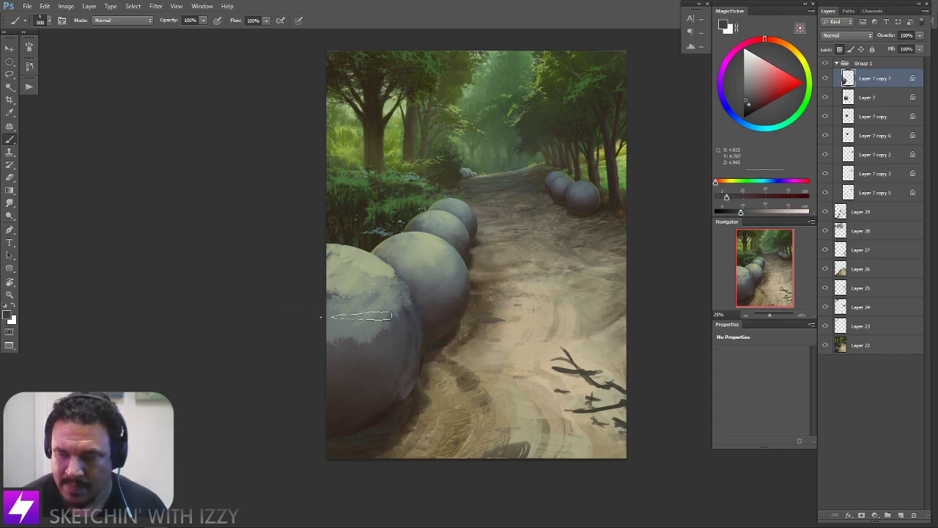
Paint a sampled mid grey below the nearest sphere's highlight at brush size 700, and smudge the transition at size 500
{"action": "left_click", "coordinate": [372, 322], "text": "alt"}
{"action": "mouse_move", "coordinate": [351, 337]}
{"action": "left_mouse_down"}
{"action": "mouse_move", "coordinate": [402, 343]}
{"action": "mouse_move", "coordinate": [415, 320]}
{"action": "left_mouse_up"}
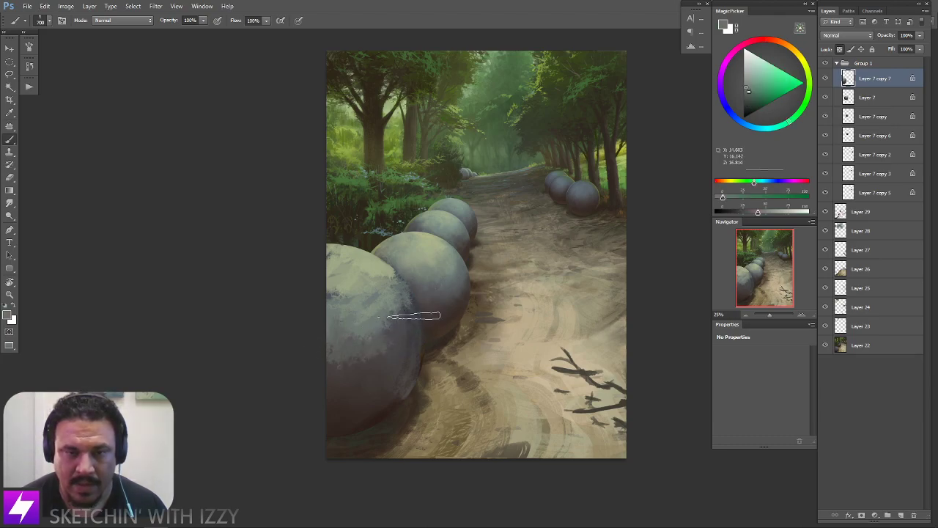
{"action": "left_click_drag", "start_coordinate": [417, 287], "coordinate": [425, 330]}
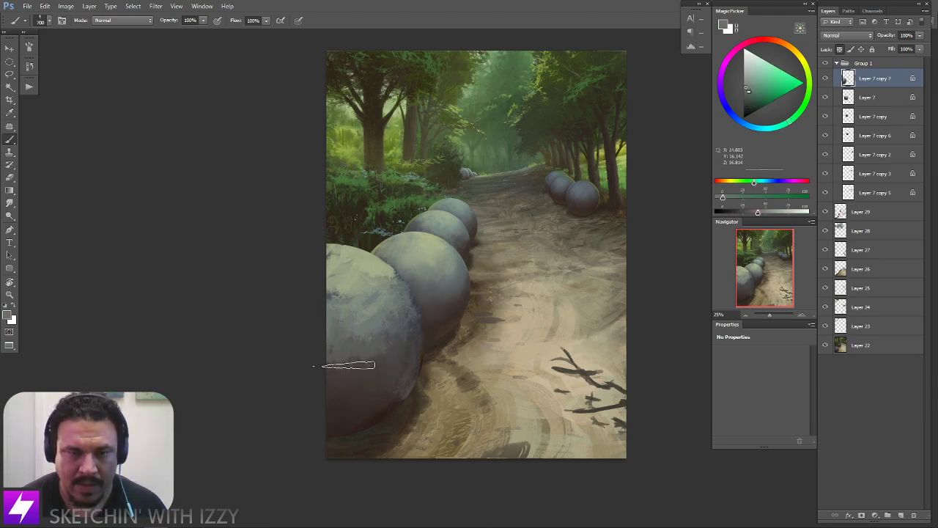
{"action": "key", "text": "r"}
{"action": "mouse_move", "coordinate": [332, 369]}
{"action": "left_mouse_down"}
{"action": "mouse_move", "coordinate": [361, 353]}
{"action": "mouse_move", "coordinate": [418, 329]}
{"action": "left_mouse_up"}
{"action": "key", "text": "b"}
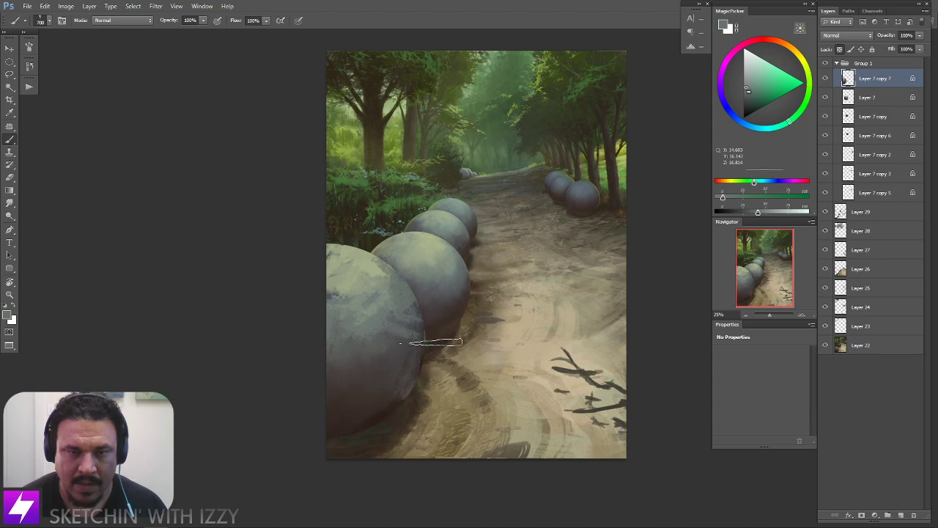
{"action": "key", "text": "r"}
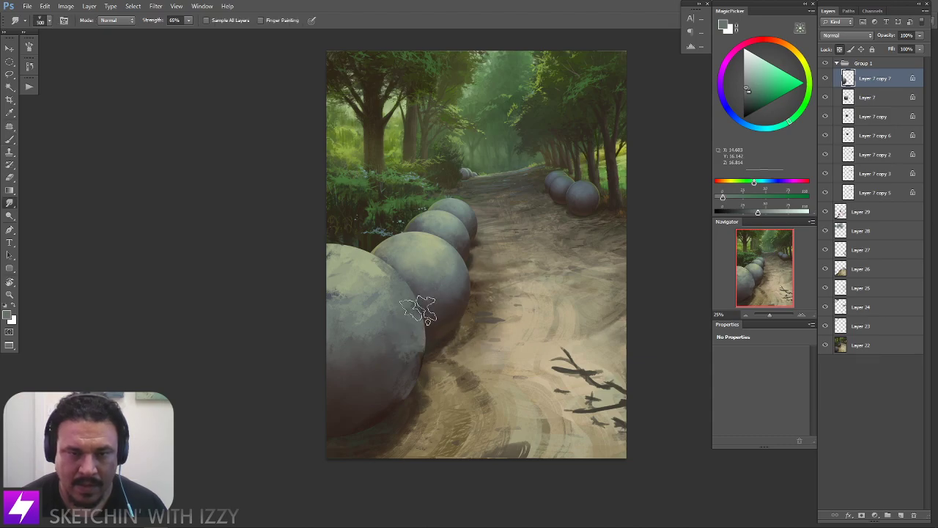
Flip the canvas horizontally and shade the lower path-facing side of the nearest sphere with sampled dark greys at brush size 700
{"action": "key", "text": "ctrl+minus"}
{"action": "key", "text": "ctrl+shift+h"}
{"action": "left_click_drag", "start_coordinate": [486, 346], "coordinate": [437, 329]}
{"action": "key", "text": "ctrl+plus"}
{"action": "left_click_drag", "start_coordinate": [501, 373], "coordinate": [500, 338]}
{"action": "key", "text": "b"}
{"action": "left_click", "coordinate": [484, 314], "text": "alt"}
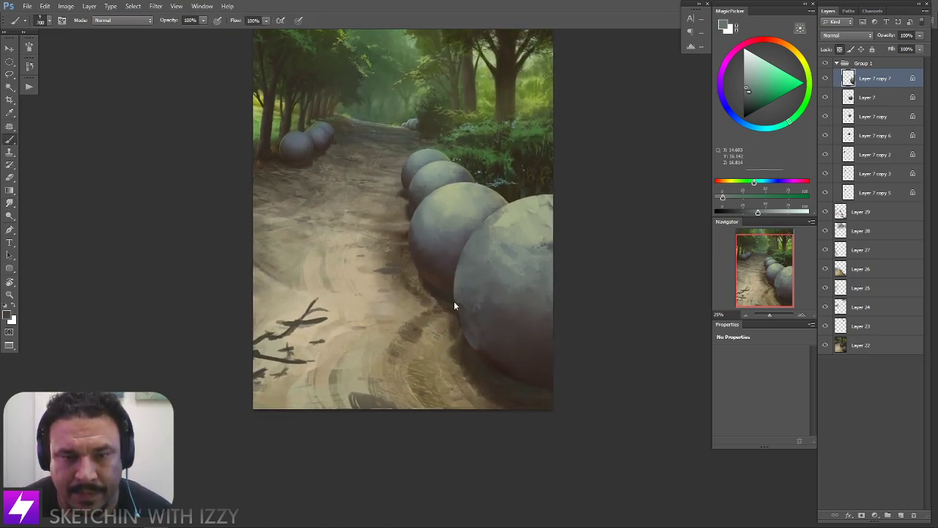
{"action": "left_click", "coordinate": [469, 279], "text": "alt"}
{"action": "left_click", "coordinate": [486, 280], "text": "alt"}
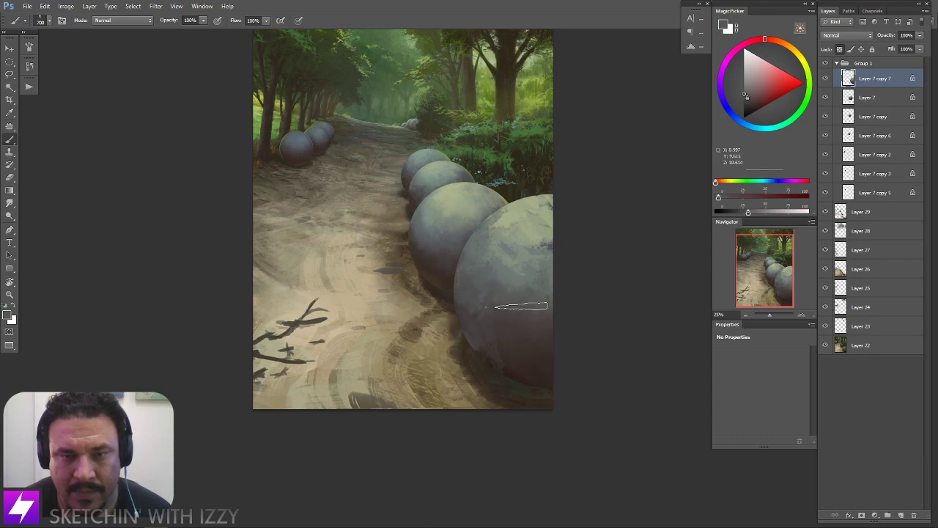
{"action": "left_click", "coordinate": [517, 323], "text": "alt"}
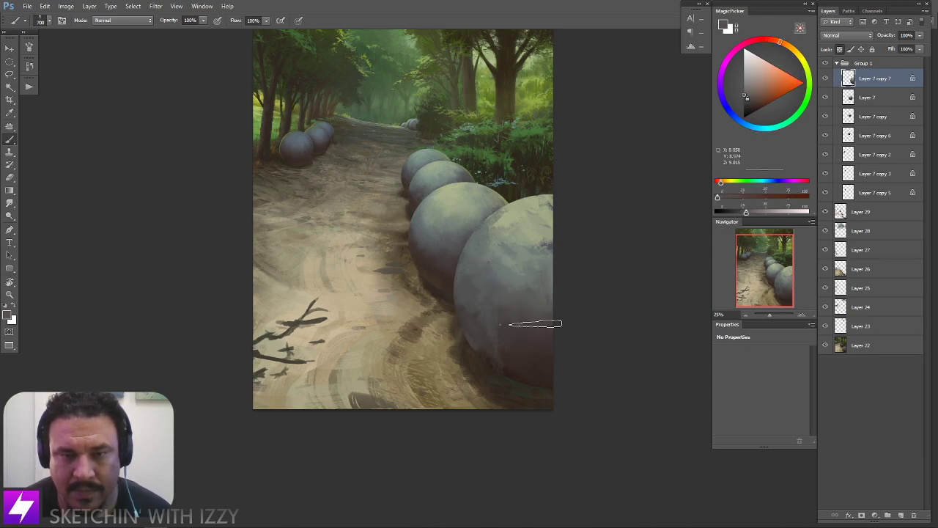
{"action": "mouse_move", "coordinate": [521, 365]}
{"action": "left_mouse_down"}
{"action": "mouse_move", "coordinate": [477, 321]}
{"action": "mouse_move", "coordinate": [515, 353]}
{"action": "left_mouse_up"}
Deepen the nearest sphere's underside with a sampled dark brown at brush size 800, and soften its shading with a sampled grey at size 400
{"action": "left_click", "coordinate": [508, 330], "text": "alt"}
{"action": "key", "text": "]"}
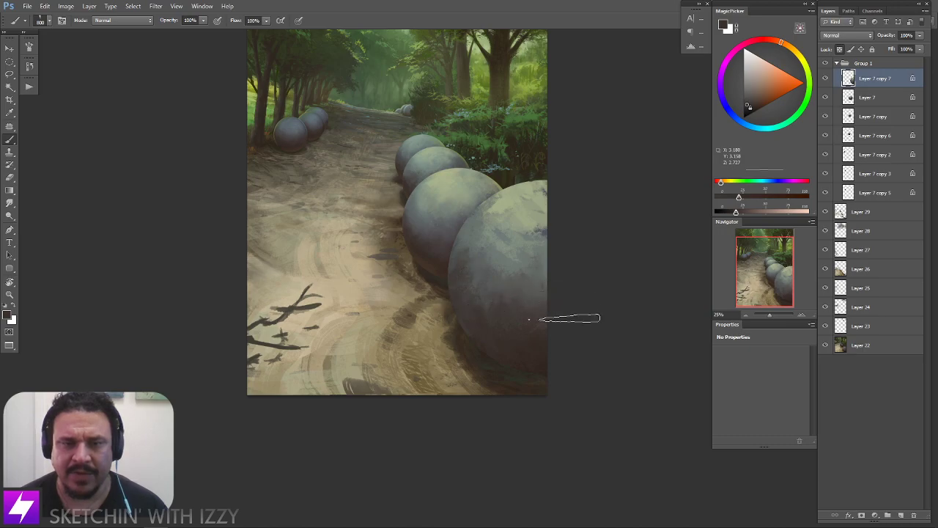
{"action": "left_click", "coordinate": [486, 281], "text": "alt"}
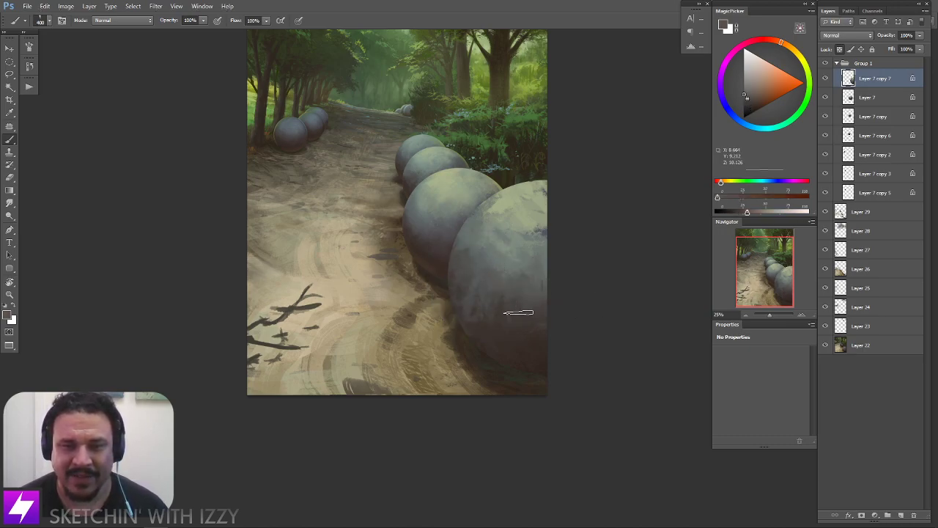
Smudge the highlight and shading of the nearest sphere together at size 700
{"action": "key", "text": "r"}
{"action": "key", "text": "bracketright"}
{"action": "key", "text": "bracketright"}
{"action": "mouse_move", "coordinate": [517, 263]}
{"action": "left_mouse_down"}
{"action": "mouse_move", "coordinate": [502, 232]}
{"action": "mouse_move", "coordinate": [547, 236]}
{"action": "mouse_move", "coordinate": [547, 223]}
{"action": "mouse_move", "coordinate": [553, 234]}
{"action": "mouse_move", "coordinate": [543, 196]}
{"action": "mouse_move", "coordinate": [554, 179]}
{"action": "mouse_move", "coordinate": [566, 180]}
{"action": "mouse_move", "coordinate": [485, 224]}
{"action": "mouse_move", "coordinate": [506, 199]}
{"action": "left_mouse_up"}
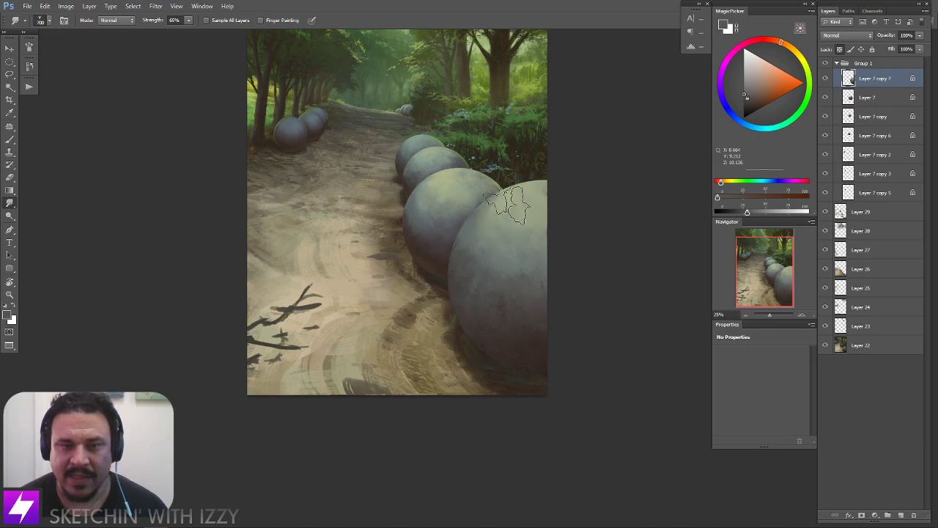
Extend the highlight down the nearest sphere's path-facing side with sampled grey-greens at brush size 400
{"action": "key", "text": "ctrl+minus"}
{"action": "key", "text": "r"}
{"action": "left_click_drag", "start_coordinate": [563, 323], "coordinate": [562, 287]}
{"action": "key", "text": "ctrl+plus"}
{"action": "key", "text": "b"}
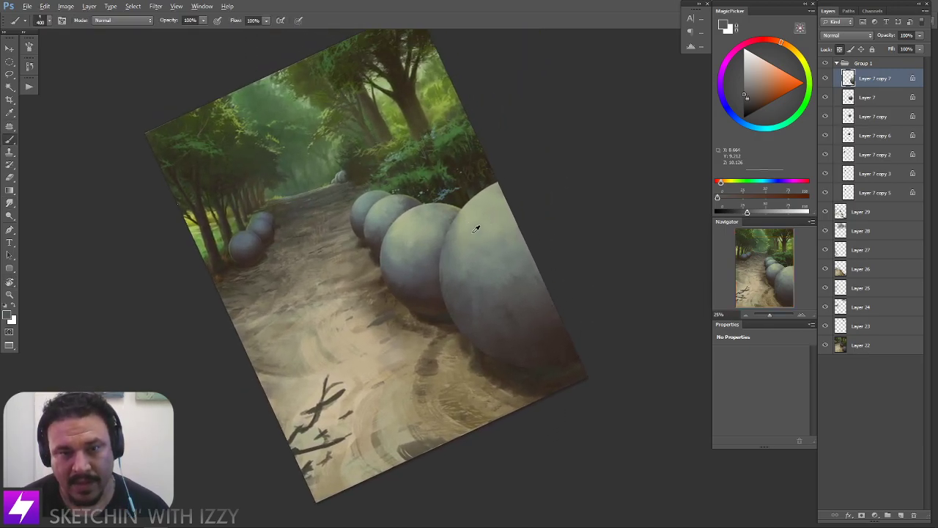
{"action": "left_click", "coordinate": [476, 228], "text": "alt"}
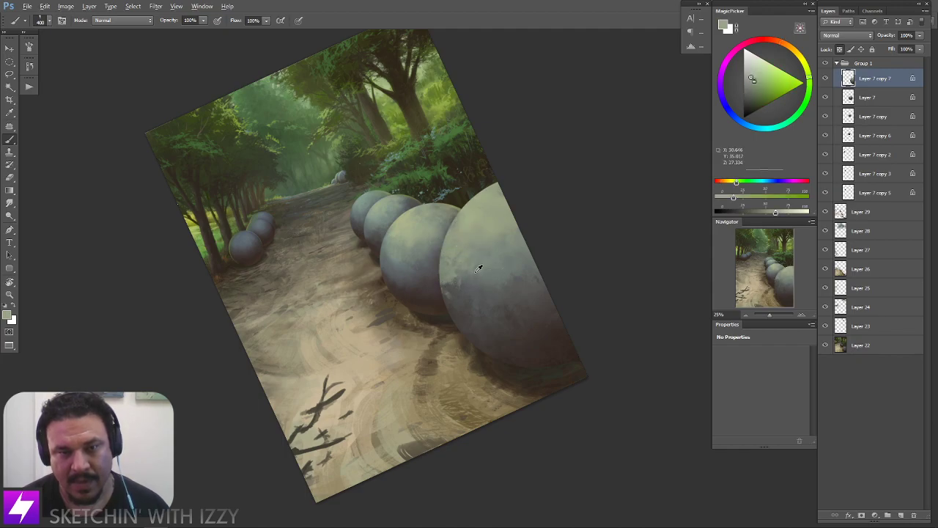
{"action": "left_click", "coordinate": [489, 252], "text": "alt"}
{"action": "left_click", "coordinate": [474, 284], "text": "alt"}
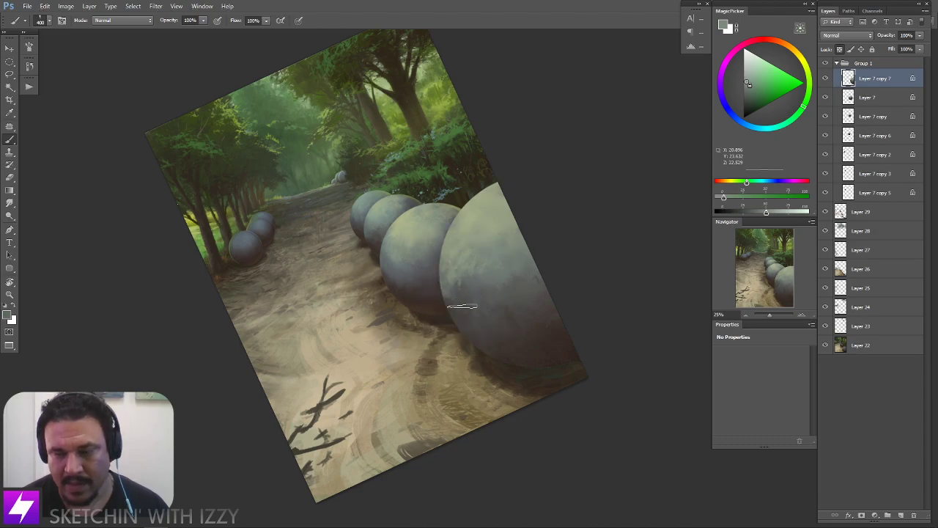
{"action": "left_click", "coordinate": [484, 305], "text": "alt"}
{"action": "key", "text": "Escape"}
Even out the halftones on the nearest sphere's upper half with sampled greys at brush sizes 400 and 600
{"action": "left_click_drag", "start_coordinate": [494, 303], "coordinate": [490, 282]}
{"action": "left_click", "coordinate": [479, 237], "text": "alt"}
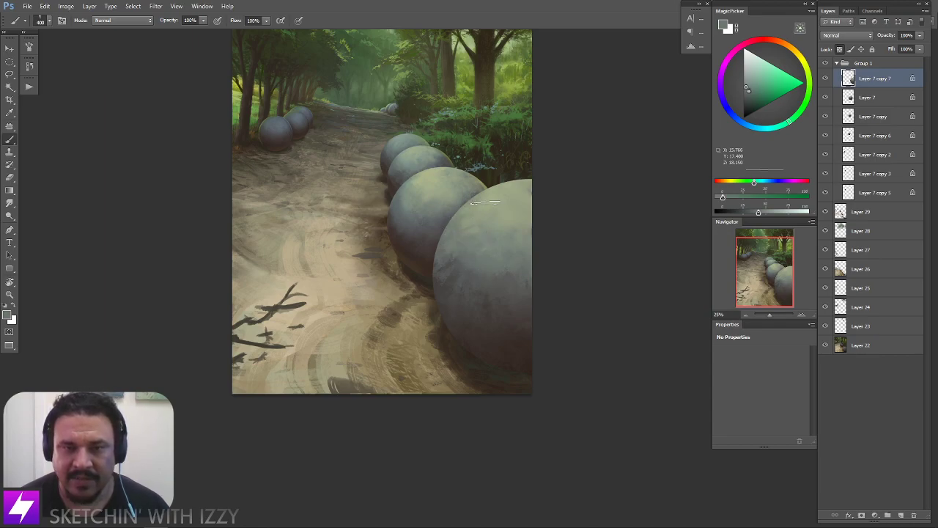
{"action": "left_click", "coordinate": [487, 217], "text": "alt"}
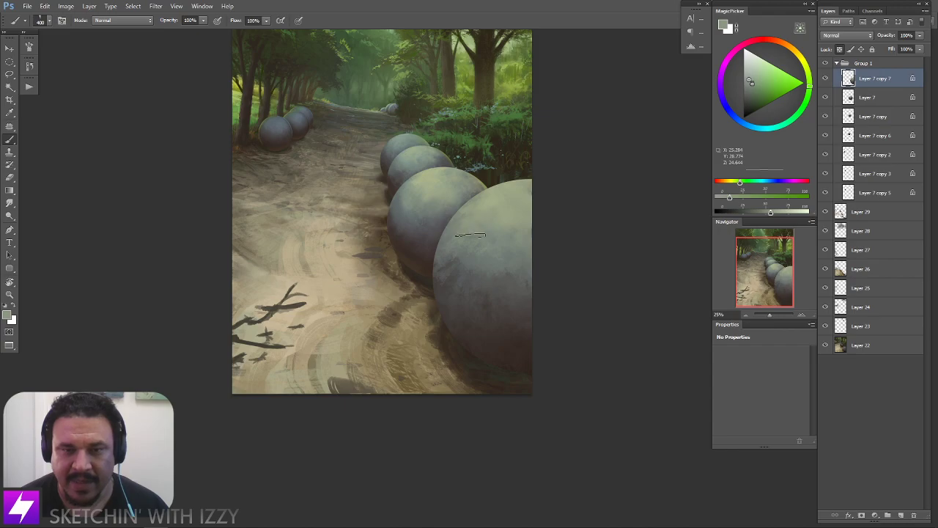
{"action": "left_click", "coordinate": [484, 248], "text": "alt"}
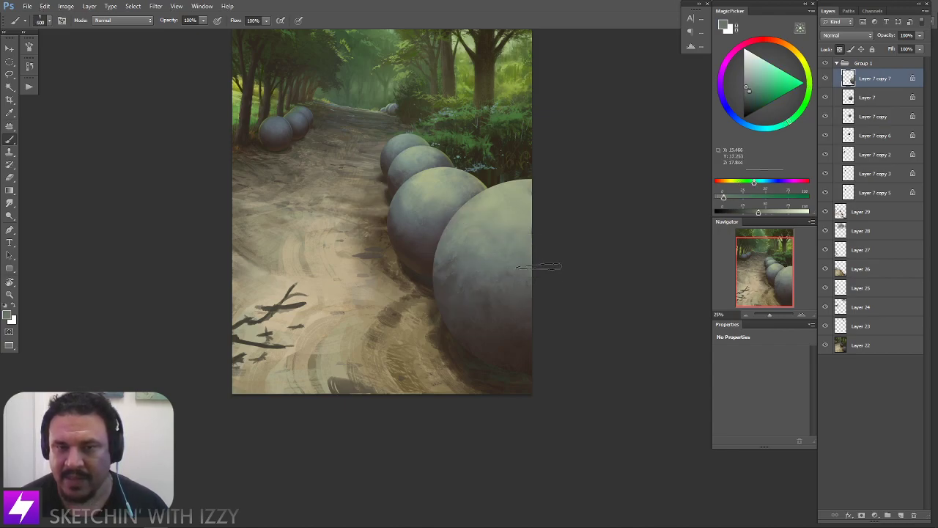
Smudge the upper half of the nearest sphere at size 500
{"action": "key", "text": "r"}
{"action": "left_click_drag", "start_coordinate": [498, 310], "coordinate": [488, 297]}
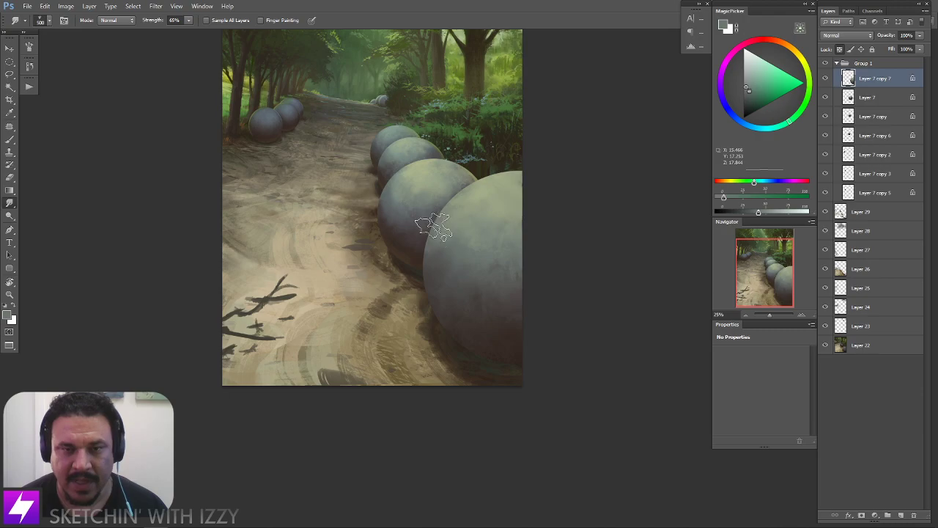
{"action": "scroll", "coordinate": [572, 232], "scroll_direction": "down", "scroll_amount": 2}
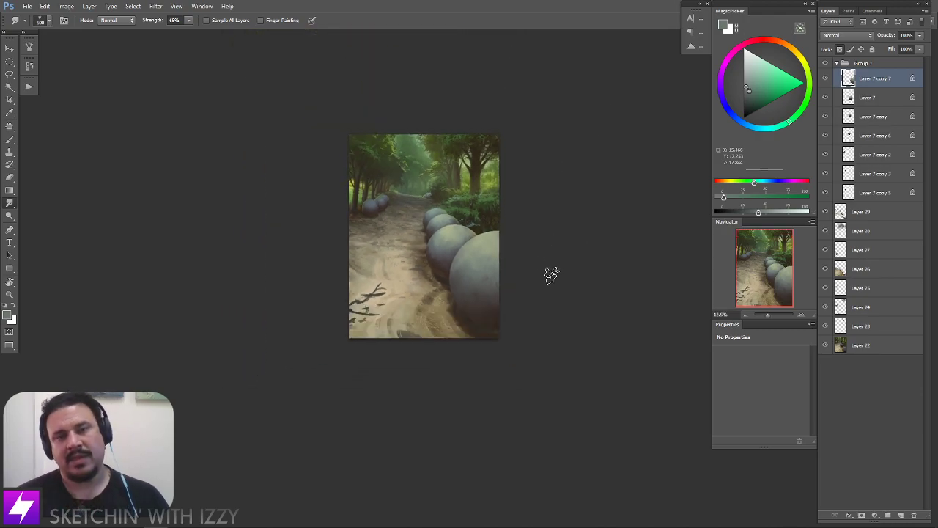
Flip the canvas back horizontally and move the nearest sphere fully onto the canvas, over the path
{"action": "mouse_move", "coordinate": [416, 275]}
{"action": "left_mouse_down"}
{"action": "mouse_move", "coordinate": [472, 270]}
{"action": "mouse_move", "coordinate": [440, 305]}
{"action": "mouse_move", "coordinate": [499, 307]}
{"action": "mouse_move", "coordinate": [454, 296]}
{"action": "mouse_move", "coordinate": [472, 301]}
{"action": "mouse_move", "coordinate": [473, 273]}
{"action": "mouse_move", "coordinate": [476, 287]}
{"action": "mouse_move", "coordinate": [470, 282]}
{"action": "mouse_move", "coordinate": [497, 228]}
{"action": "left_mouse_up"}
{"action": "scroll", "coordinate": [471, 274], "scroll_direction": "up", "scroll_amount": 1}
{"action": "key", "text": "ctrl+plus"}
{"action": "key", "text": "ctrl+minus"}
{"action": "scroll", "coordinate": [563, 261], "scroll_direction": "down", "scroll_amount": 1}
{"action": "key", "text": "ctrl+plus"}
Extend the highlight over the unpainted half of the nearest sphere with a sampled pale green-grey at brush size 1100
{"action": "key", "text": "b"}
{"action": "left_click", "coordinate": [499, 211], "text": "alt"}
{"action": "key", "text": "bracketright"}
{"action": "key", "text": "bracketright"}
{"action": "key", "text": "bracketright"}
{"action": "key", "text": "bracketright"}
{"action": "key", "text": "bracketright"}
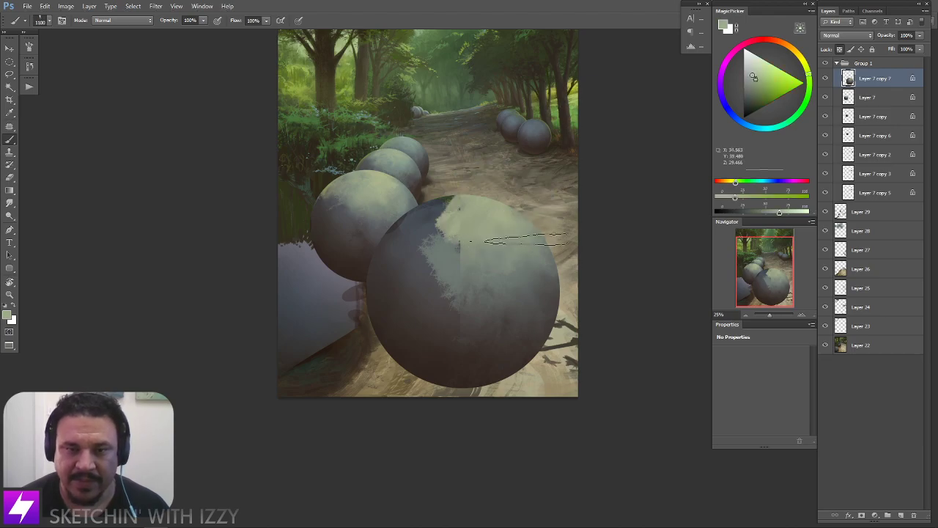
{"action": "mouse_move", "coordinate": [499, 197]}
{"action": "left_mouse_down"}
{"action": "mouse_move", "coordinate": [469, 293]}
{"action": "mouse_move", "coordinate": [459, 275]}
{"action": "left_mouse_up"}
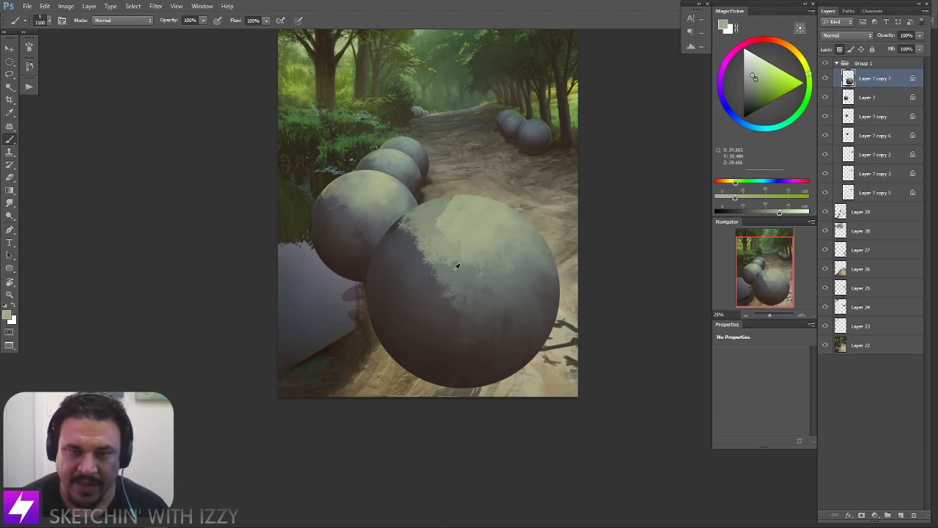
Paint halftones and shading around the highlight on the nearest sphere's unpainted half with sampled greys at brush size 800
{"action": "left_click", "coordinate": [452, 263], "text": "alt"}
{"action": "key", "text": "bracketleft"}
{"action": "key", "text": "bracketleft"}
{"action": "key", "text": "bracketleft"}
{"action": "mouse_move", "coordinate": [430, 234]}
{"action": "left_mouse_down"}
{"action": "mouse_move", "coordinate": [421, 267]}
{"action": "mouse_move", "coordinate": [393, 271]}
{"action": "mouse_move", "coordinate": [420, 292]}
{"action": "mouse_move", "coordinate": [458, 286]}
{"action": "mouse_move", "coordinate": [484, 317]}
{"action": "mouse_move", "coordinate": [427, 288]}
{"action": "mouse_move", "coordinate": [397, 300]}
{"action": "mouse_move", "coordinate": [401, 319]}
{"action": "mouse_move", "coordinate": [457, 303]}
{"action": "left_mouse_up"}
{"action": "left_click", "coordinate": [472, 323], "text": "alt"}
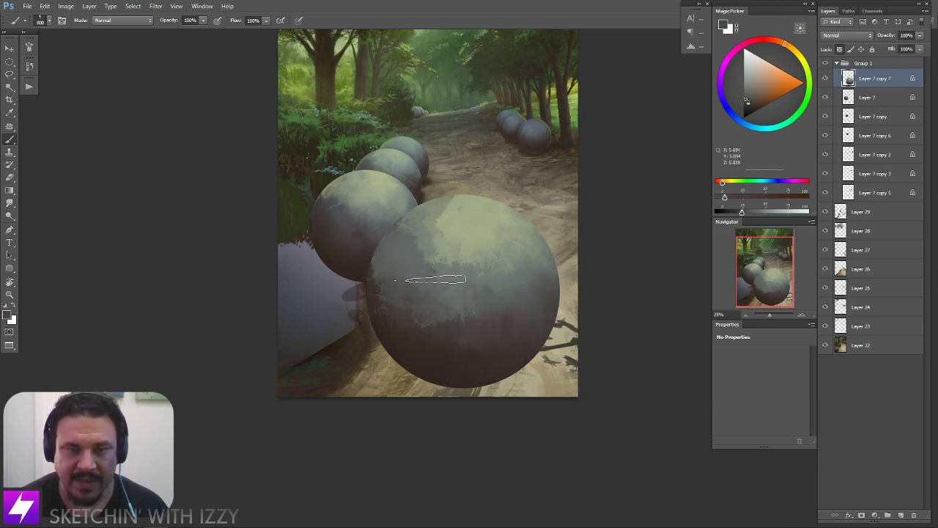
Paint halftones below the nearest sphere's highlight with a sampled grey-green at brush size 1000
{"action": "left_click", "coordinate": [510, 232], "text": "alt"}
{"action": "key", "text": "bracketright"}
{"action": "key", "text": "bracketright"}
{"action": "mouse_move", "coordinate": [459, 264]}
{"action": "left_mouse_down"}
{"action": "mouse_move", "coordinate": [498, 276]}
{"action": "mouse_move", "coordinate": [514, 266]}
{"action": "mouse_move", "coordinate": [458, 255]}
{"action": "mouse_move", "coordinate": [498, 286]}
{"action": "mouse_move", "coordinate": [521, 255]}
{"action": "mouse_move", "coordinate": [531, 262]}
{"action": "mouse_move", "coordinate": [516, 280]}
{"action": "mouse_move", "coordinate": [495, 301]}
{"action": "left_mouse_up"}
{"action": "left_click_drag", "start_coordinate": [519, 270], "coordinate": [500, 289]}
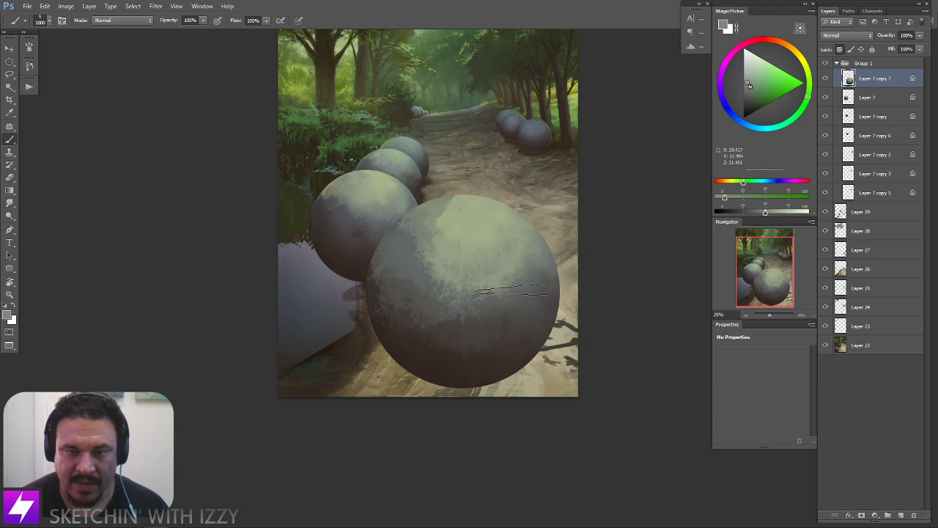
Smudge the highlight and halftone transitions on the nearest sphere at size 500
{"action": "key", "text": "r"}
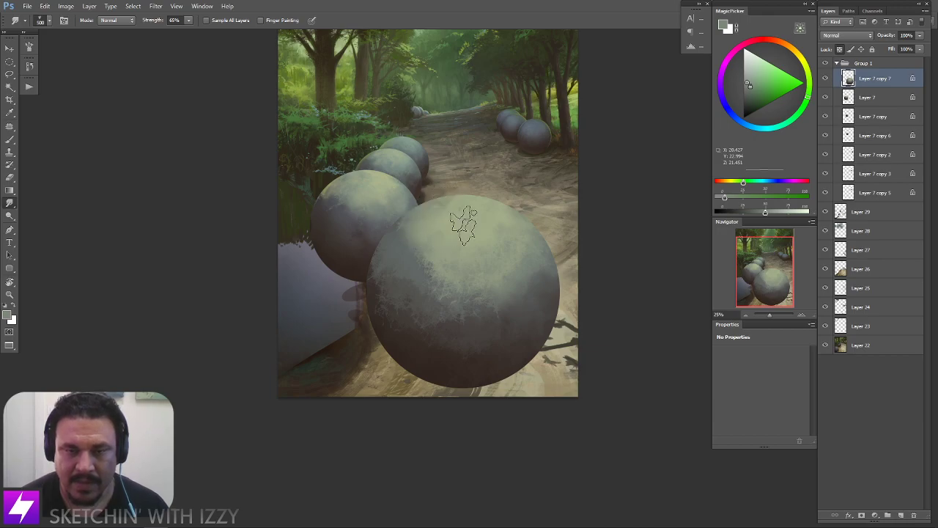
{"action": "key", "text": "space"}
{"action": "left_click_drag", "start_coordinate": [482, 338], "coordinate": [460, 313]}
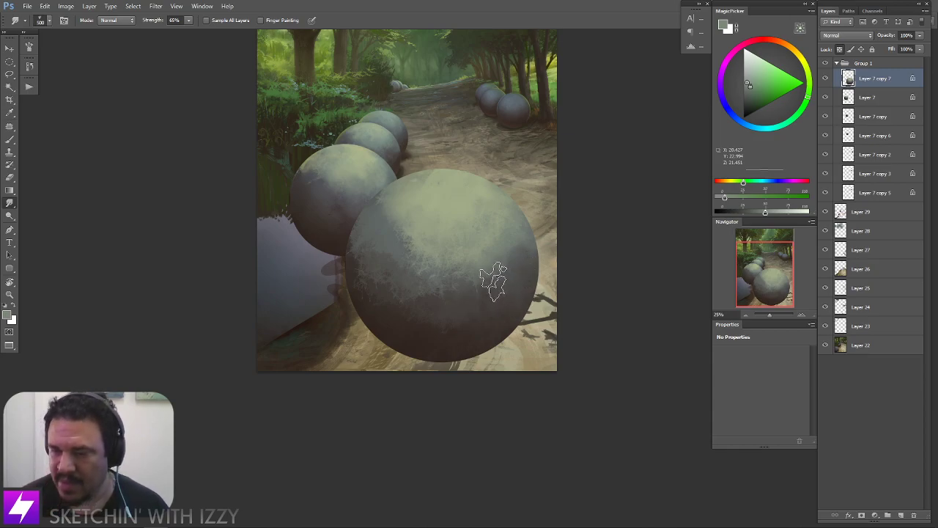
{"action": "key", "text": "space"}
{"action": "left_click_drag", "start_coordinate": [461, 266], "coordinate": [466, 271]}
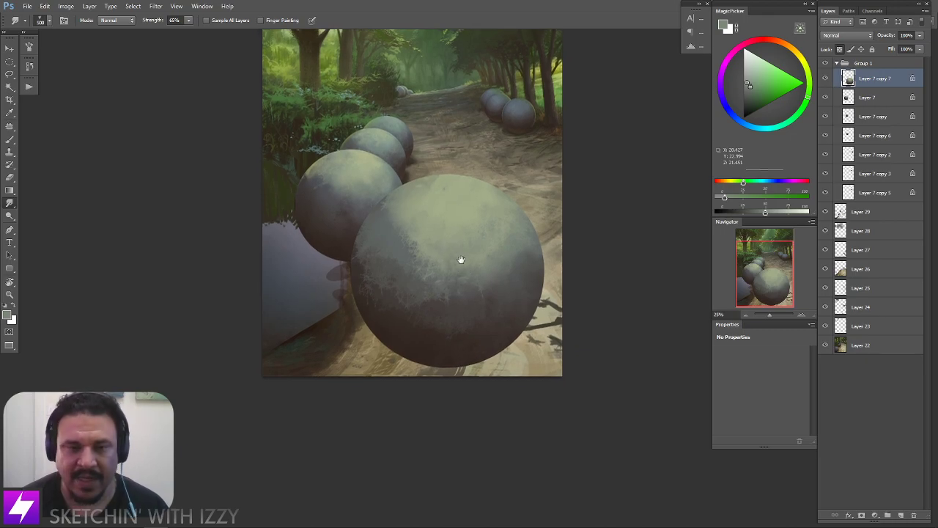
Refine the nearest sphere's highlight and upper edges with sampled grey-greens at brush size 700, and smudge its lower transition at size 400
{"action": "scroll", "coordinate": [462, 256], "scroll_direction": "up", "scroll_amount": 3}
{"action": "key", "text": "b"}
{"action": "key", "text": "["}
{"action": "key", "text": "["}
{"action": "key", "text": "["}
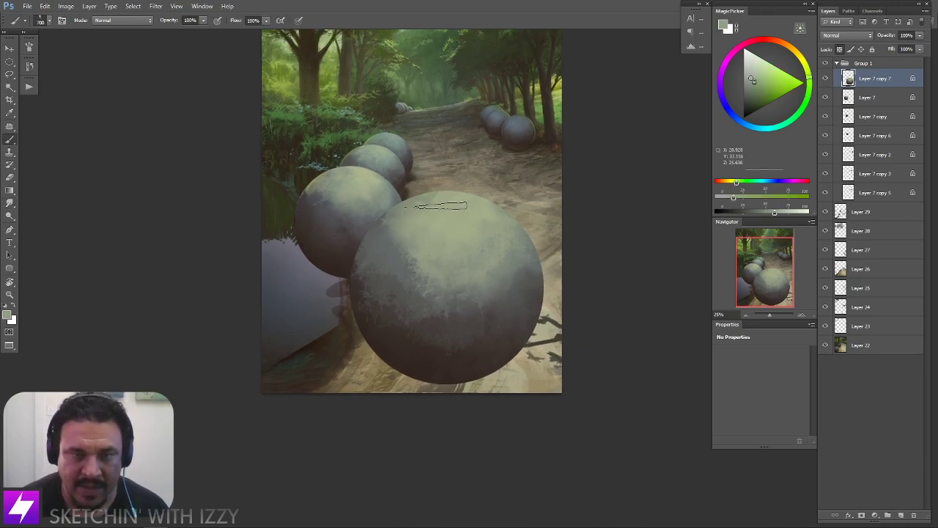
{"action": "left_click", "coordinate": [396, 206], "text": "alt"}
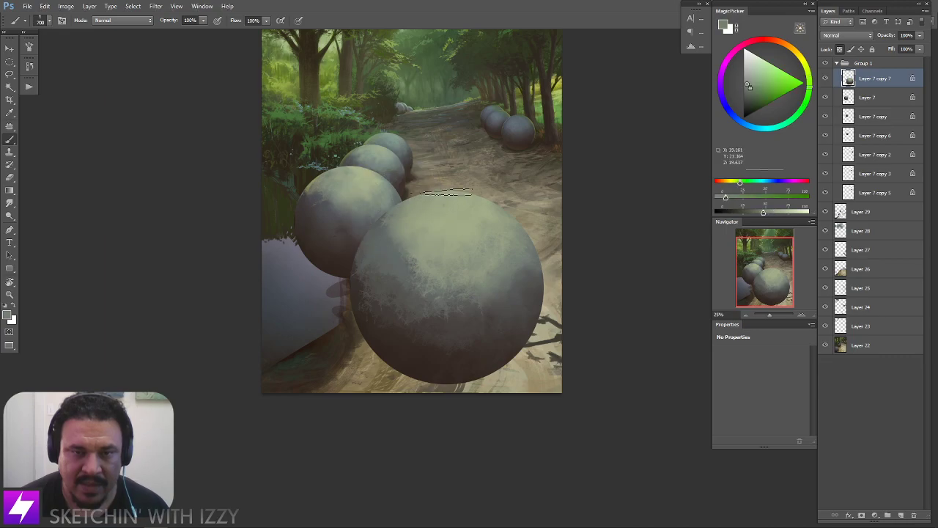
{"action": "left_click", "coordinate": [516, 232], "text": "alt"}
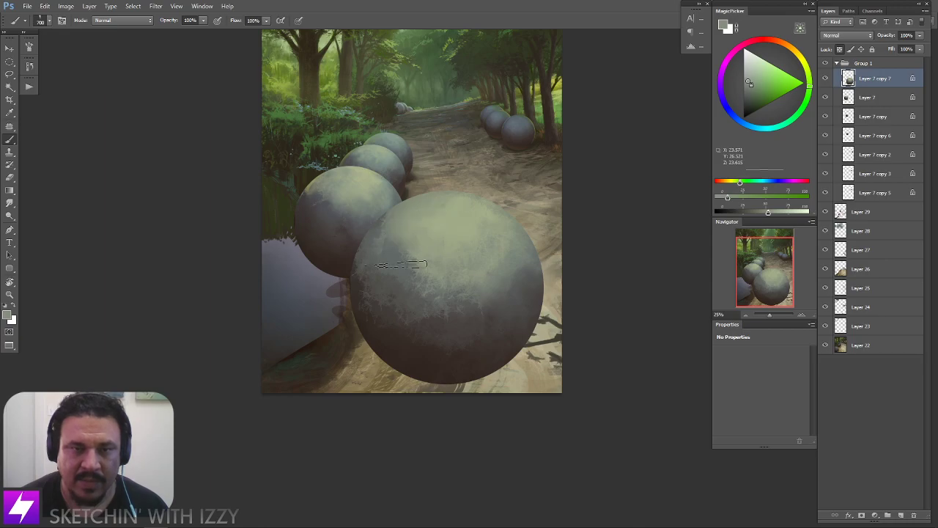
{"action": "left_click", "coordinate": [443, 224], "text": "alt"}
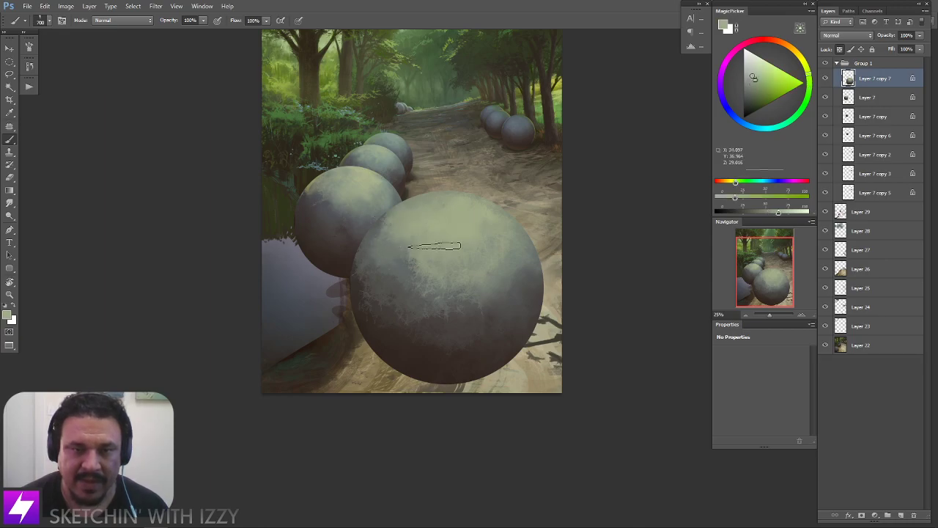
{"action": "key", "text": "r"}
{"action": "mouse_move", "coordinate": [439, 269]}
{"action": "left_mouse_down"}
{"action": "mouse_move", "coordinate": [395, 256]}
{"action": "mouse_move", "coordinate": [391, 238]}
{"action": "mouse_move", "coordinate": [400, 284]}
{"action": "mouse_move", "coordinate": [437, 291]}
{"action": "mouse_move", "coordinate": [420, 278]}
{"action": "mouse_move", "coordinate": [433, 293]}
{"action": "mouse_move", "coordinate": [486, 277]}
{"action": "left_mouse_up"}
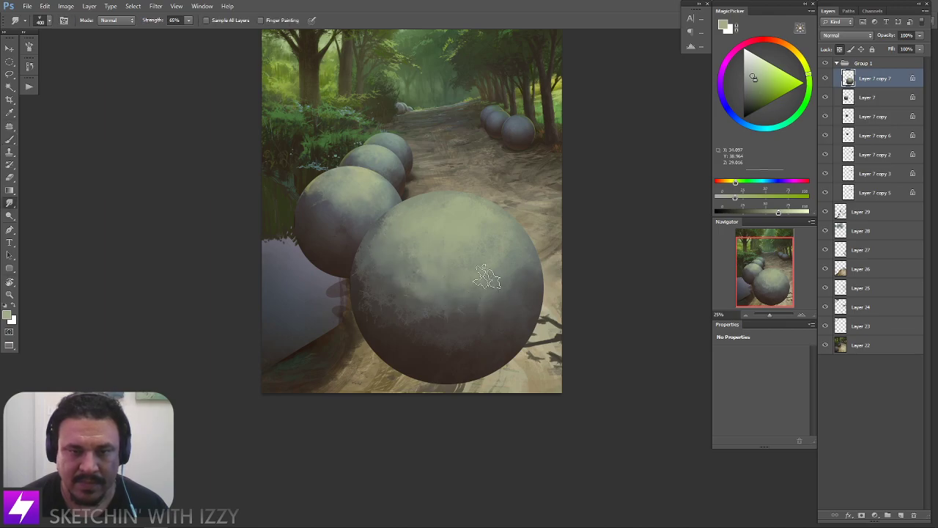
Add a blue-grey sampled from the rear sphere to the nearest sphere's path-side flank at brush size 800, and smudge it at size 600
{"action": "key", "text": "b"}
{"action": "left_click", "coordinate": [515, 275], "text": "alt"}
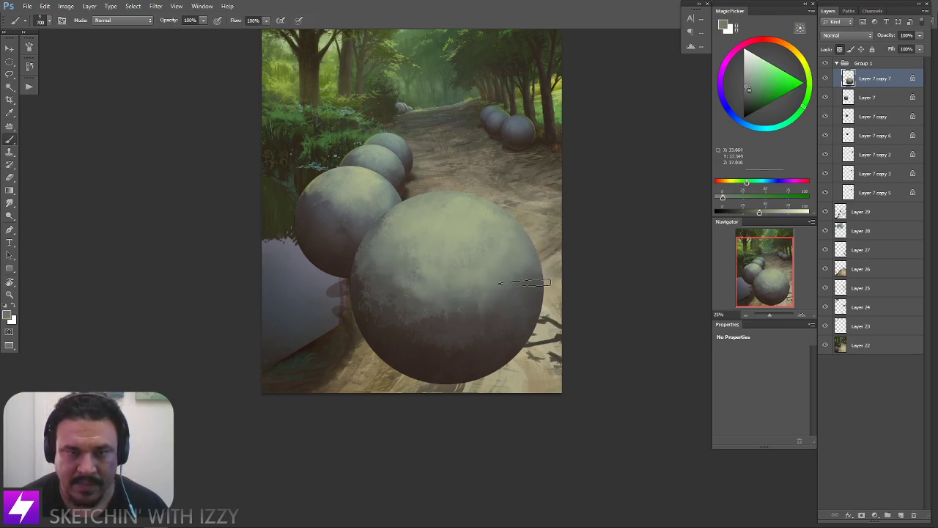
{"action": "left_click", "coordinate": [399, 140], "text": "alt"}
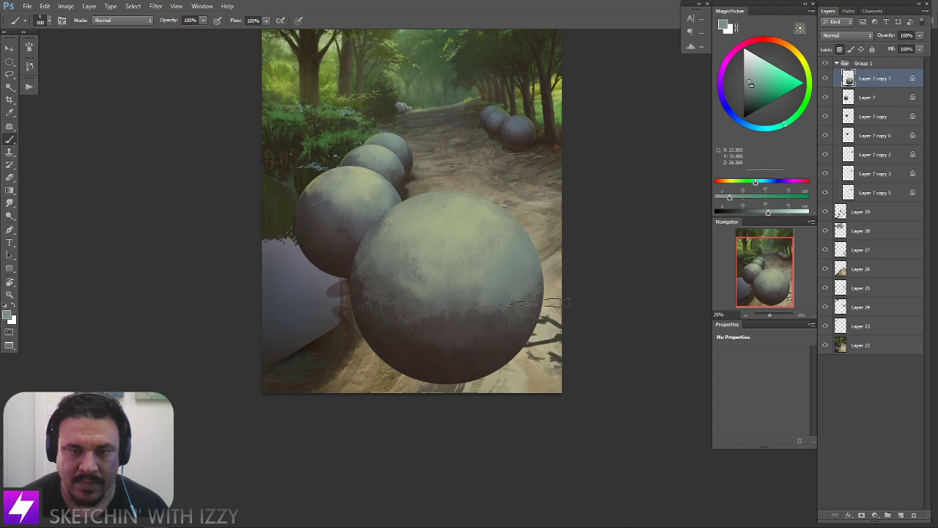
{"action": "key", "text": "r"}
{"action": "key", "text": "["}
{"action": "key", "text": "["}
{"action": "key", "text": "["}
{"action": "mouse_move", "coordinate": [535, 290]}
{"action": "left_mouse_down"}
{"action": "mouse_move", "coordinate": [471, 305]}
{"action": "mouse_move", "coordinate": [499, 332]}
{"action": "left_mouse_up"}
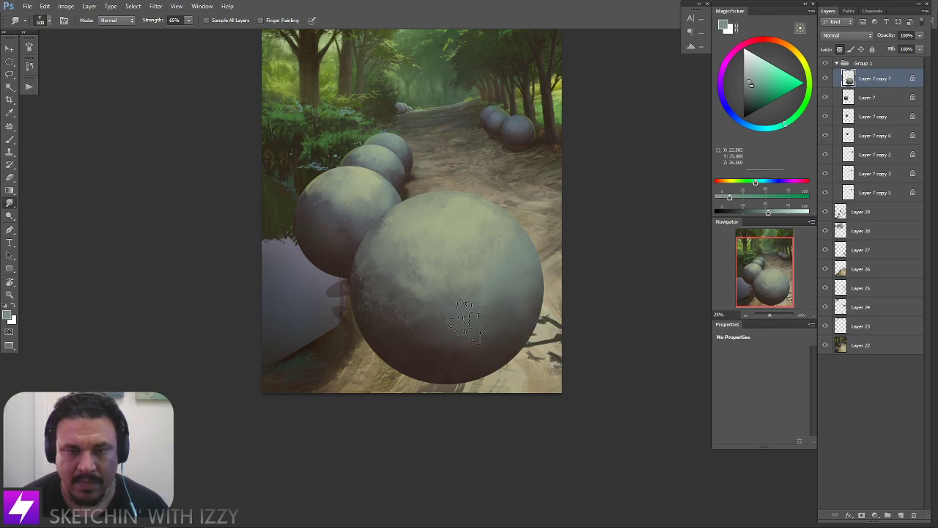
Shade the nearest sphere's lower half with dark brown sampled from the second sphere's underside at brush size 600, and smudge the shading
{"action": "key", "text": "b"}
{"action": "left_click", "coordinate": [339, 260], "text": "alt"}
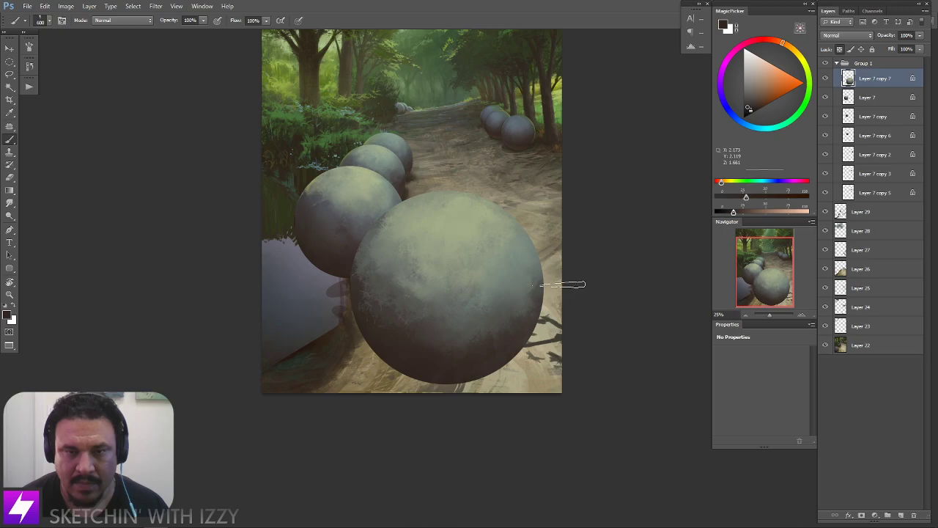
{"action": "key", "text": "r"}
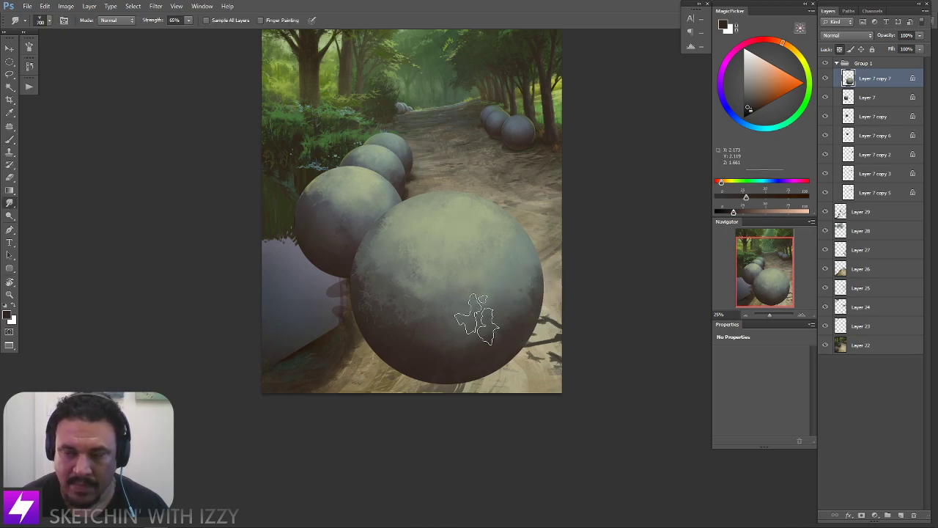
{"action": "mouse_move", "coordinate": [464, 352]}
{"action": "left_mouse_down"}
{"action": "mouse_move", "coordinate": [513, 321]}
{"action": "mouse_move", "coordinate": [543, 276]}
{"action": "left_mouse_up"}
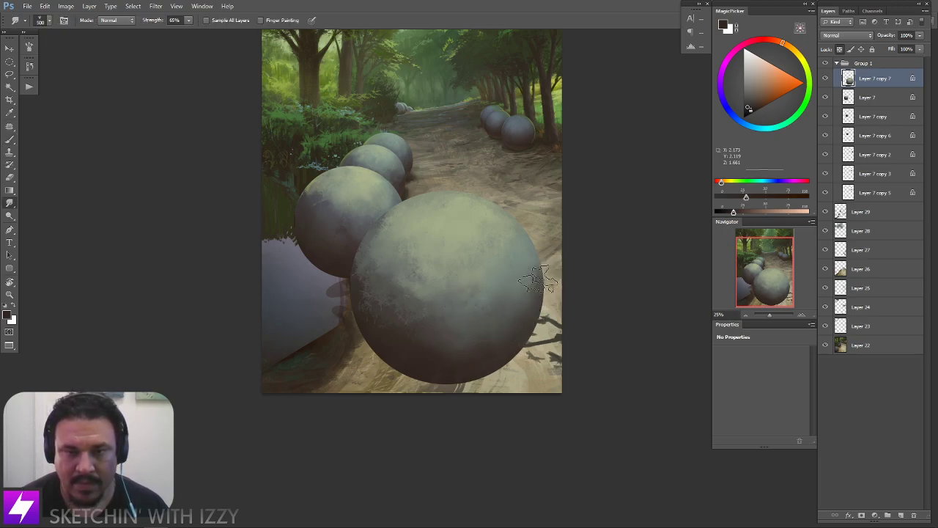
{"action": "left_click_drag", "start_coordinate": [472, 353], "coordinate": [526, 285]}
Move the nearest sphere back to the canvas edge so that part of it is cropped
{"action": "mouse_move", "coordinate": [460, 296]}
{"action": "left_mouse_down"}
{"action": "mouse_move", "coordinate": [304, 295]}
{"action": "mouse_move", "coordinate": [256, 263]}
{"action": "mouse_move", "coordinate": [280, 290]}
{"action": "mouse_move", "coordinate": [289, 286]}
{"action": "mouse_move", "coordinate": [280, 293]}
{"action": "mouse_move", "coordinate": [325, 269]}
{"action": "mouse_move", "coordinate": [328, 284]}
{"action": "mouse_move", "coordinate": [327, 275]}
{"action": "mouse_move", "coordinate": [318, 286]}
{"action": "mouse_move", "coordinate": [321, 266]}
{"action": "mouse_move", "coordinate": [318, 283]}
{"action": "mouse_move", "coordinate": [398, 318]}
{"action": "left_mouse_up"}
{"action": "key", "text": "ctrl+plus"}
{"action": "key", "text": "b"}
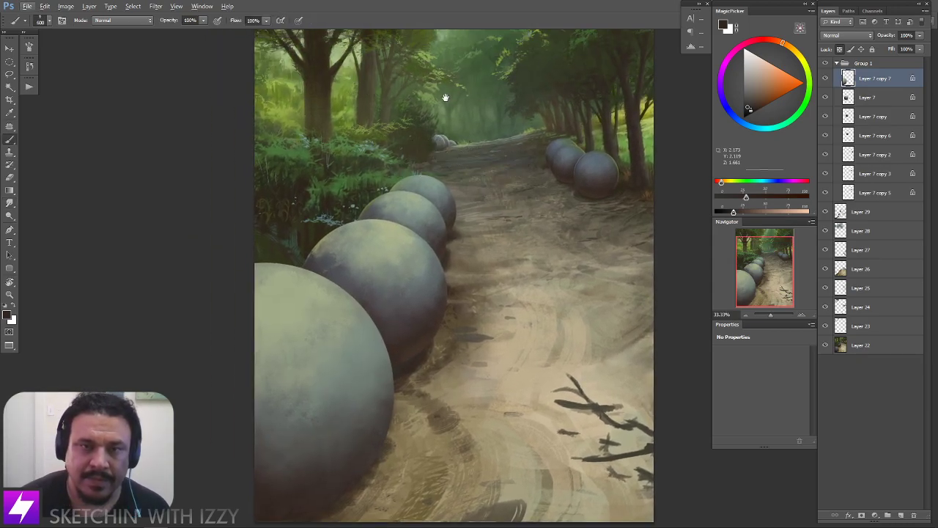
Paint a thin rim light along the nearest sphere's path-side edge with a brightened blue-grey at brush size 250, and smudge it
{"action": "left_click_drag", "start_coordinate": [460, 94], "coordinate": [452, 140]}
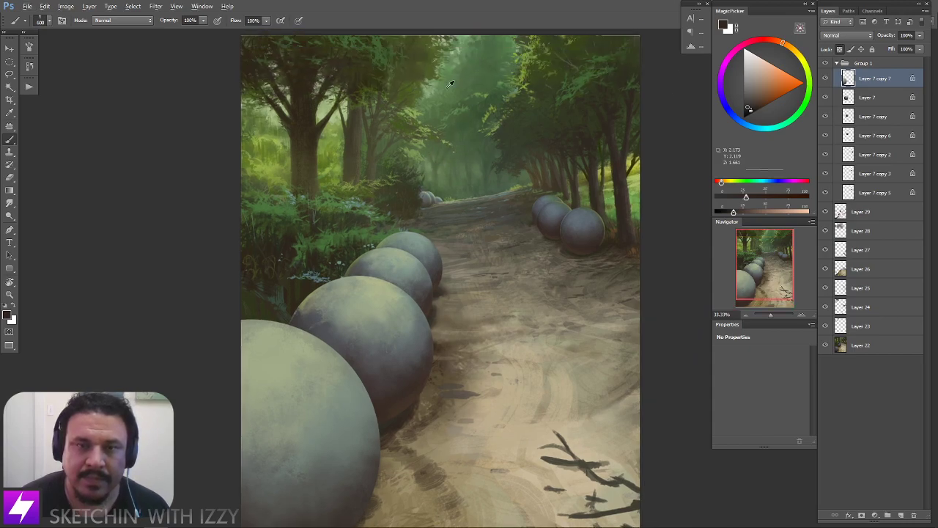
{"action": "left_click", "coordinate": [420, 195], "text": "alt"}
{"action": "left_click_drag", "start_coordinate": [366, 414], "coordinate": [387, 310]}
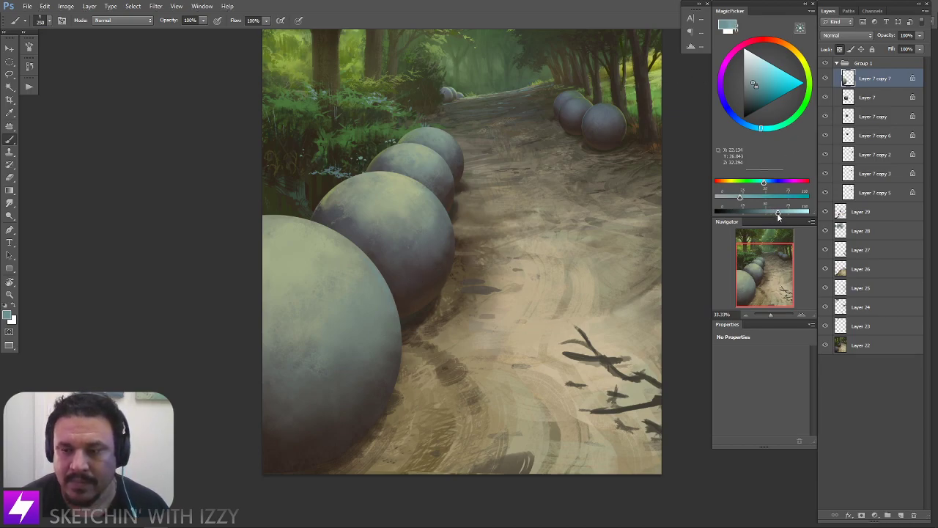
{"action": "left_click_drag", "start_coordinate": [446, 375], "coordinate": [413, 358]}
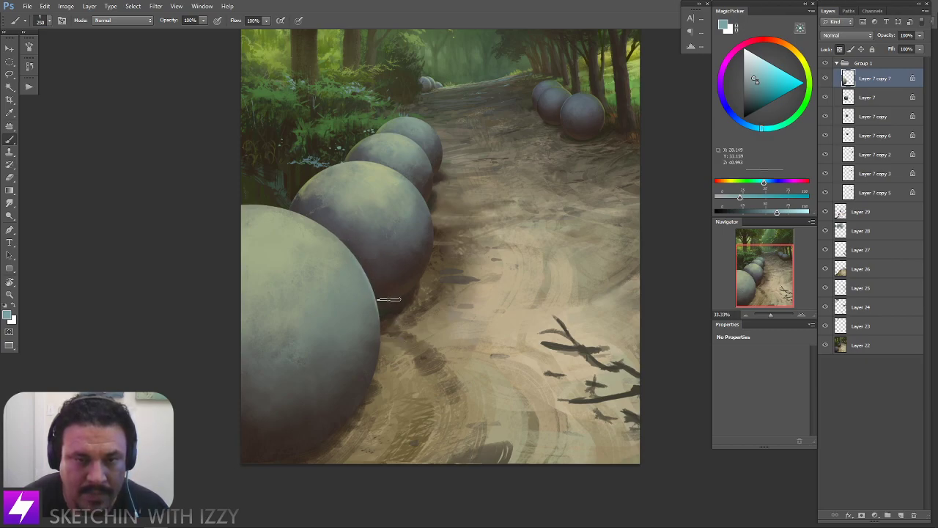
{"action": "key", "text": "r"}
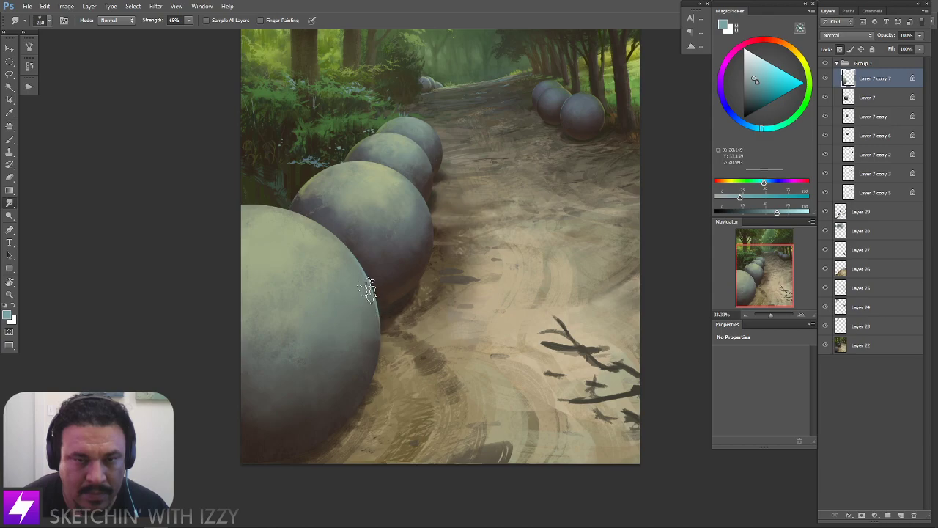
{"action": "left_click_drag", "start_coordinate": [404, 295], "coordinate": [396, 299]}
Darken the nearest sphere's lower flank with dark brown sampled from the second sphere's underside at brush sizes 900 and 1000, and smudge the transition
{"action": "left_click", "coordinate": [404, 279], "text": "alt"}
{"action": "left_click_drag", "start_coordinate": [353, 410], "coordinate": [395, 293]}
{"action": "key", "text": "bracketright"}
{"action": "key", "text": "bracketright"}
{"action": "key", "text": "bracketright"}
{"action": "mouse_move", "coordinate": [322, 293]}
{"action": "left_mouse_down"}
{"action": "mouse_move", "coordinate": [320, 319]}
{"action": "mouse_move", "coordinate": [345, 298]}
{"action": "mouse_move", "coordinate": [364, 308]}
{"action": "mouse_move", "coordinate": [422, 245]}
{"action": "left_mouse_up"}
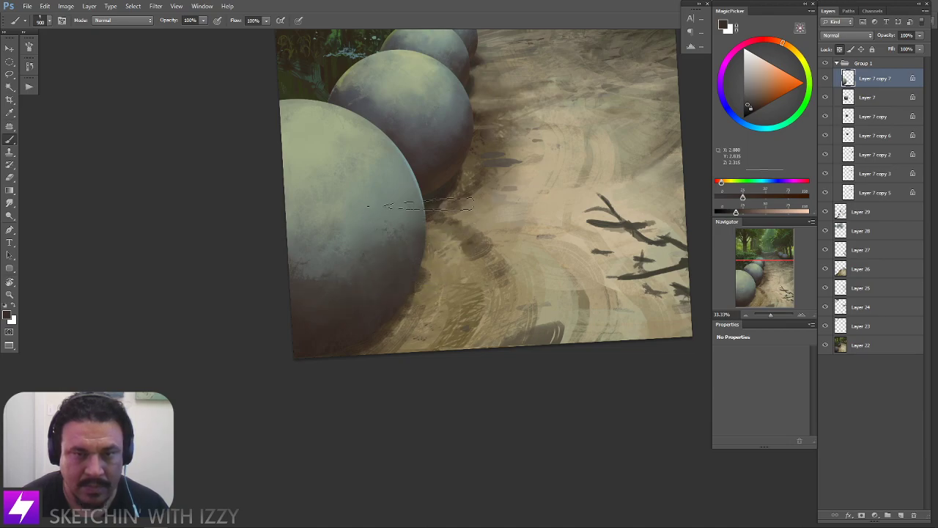
{"action": "key", "text": "r"}
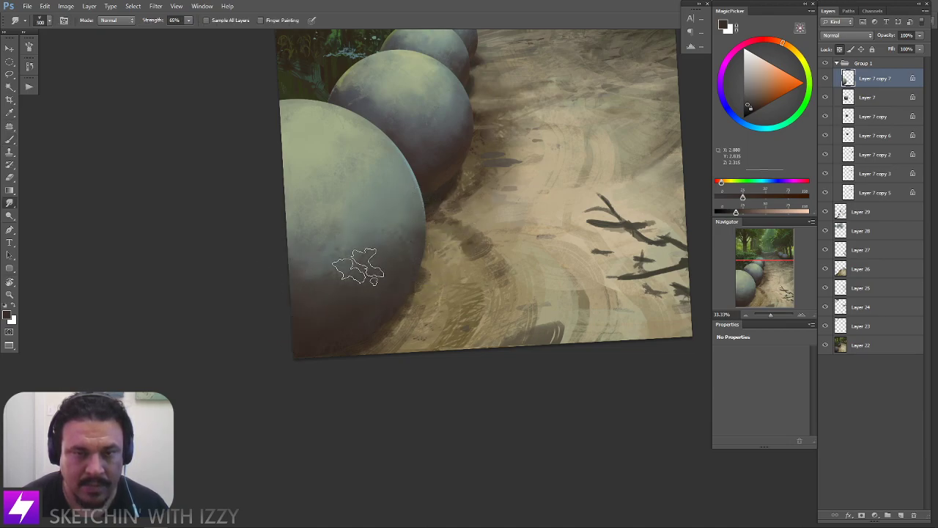
{"action": "key", "text": "b"}
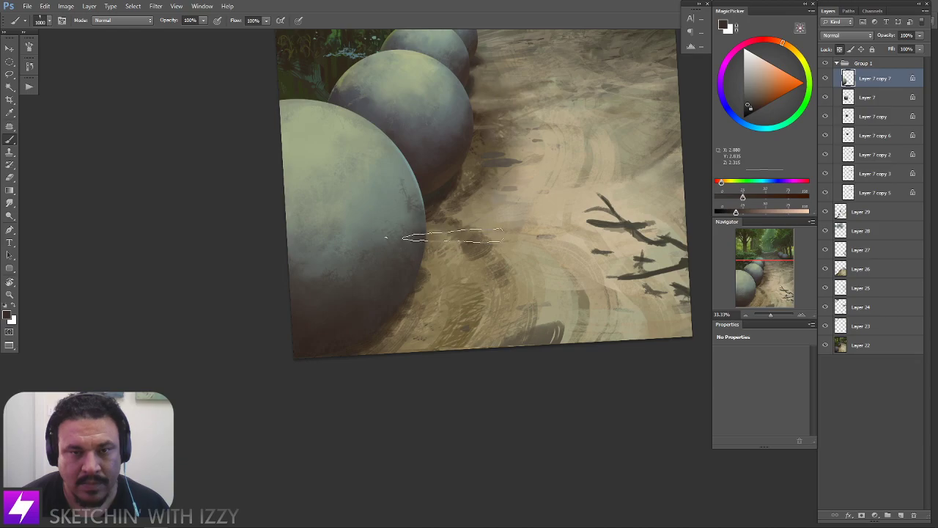
{"action": "key", "text": "r"}
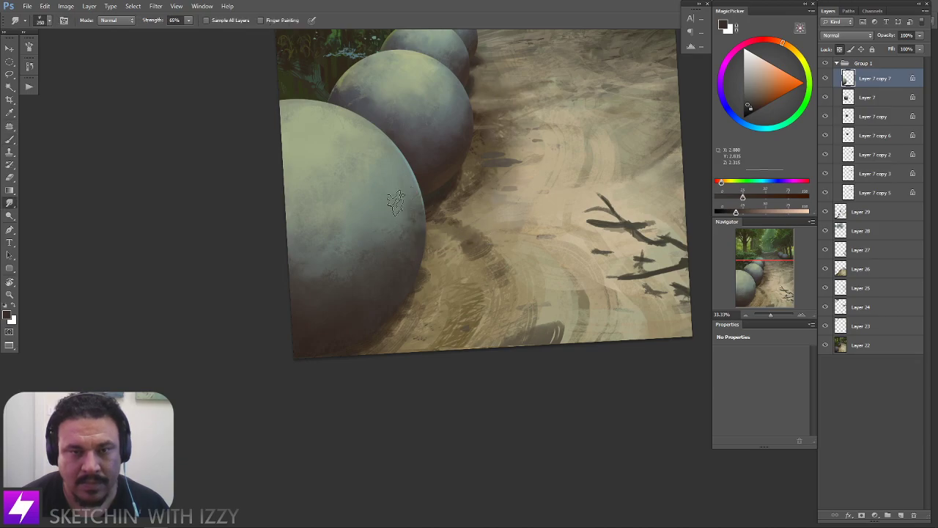
Paint sampled dark browns into the nearest sphere's underside near the ground at brush sizes 125 to 150, and smudge the strokes
{"action": "key", "text": "r"}
{"action": "mouse_move", "coordinate": [402, 266]}
{"action": "left_mouse_down"}
{"action": "mouse_move", "coordinate": [447, 242]}
{"action": "mouse_move", "coordinate": [480, 257]}
{"action": "mouse_move", "coordinate": [546, 220]}
{"action": "left_mouse_up"}
{"action": "key", "text": "b"}
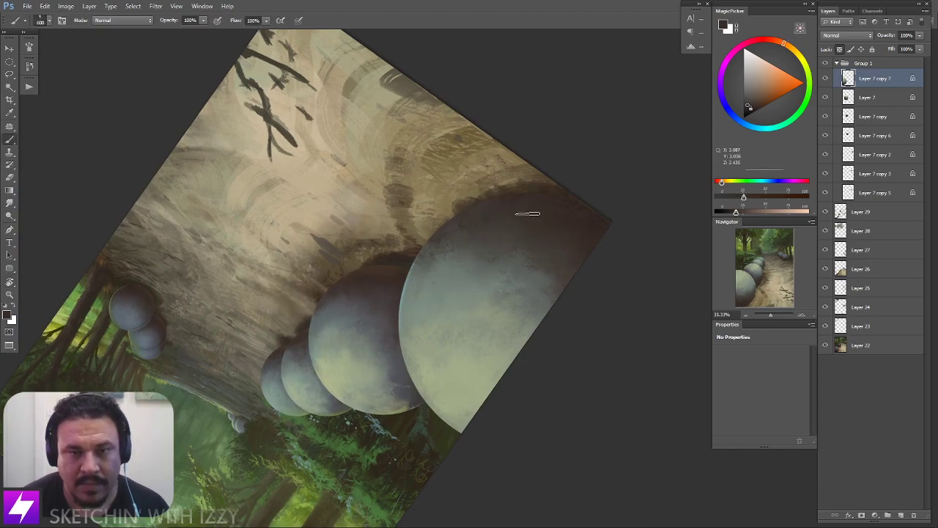
{"action": "left_click", "coordinate": [370, 278], "text": "alt"}
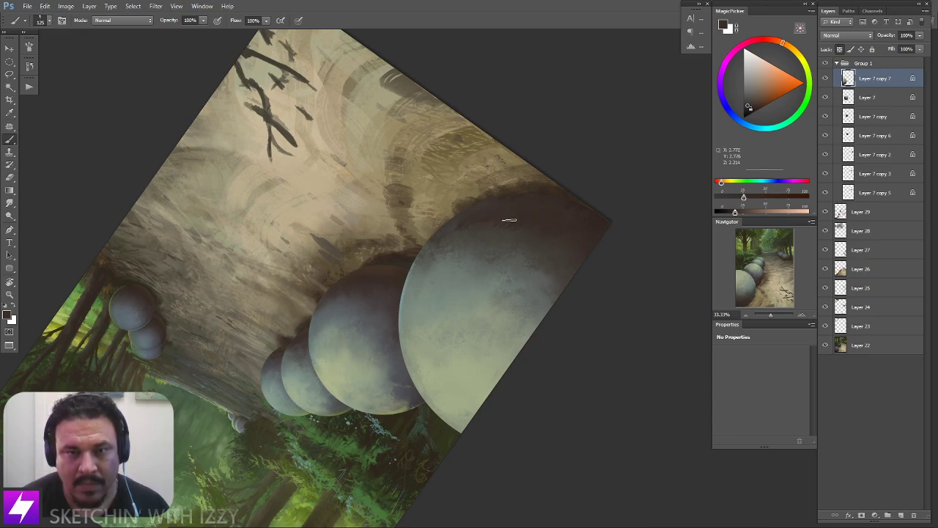
{"action": "left_click", "coordinate": [595, 214], "text": "alt"}
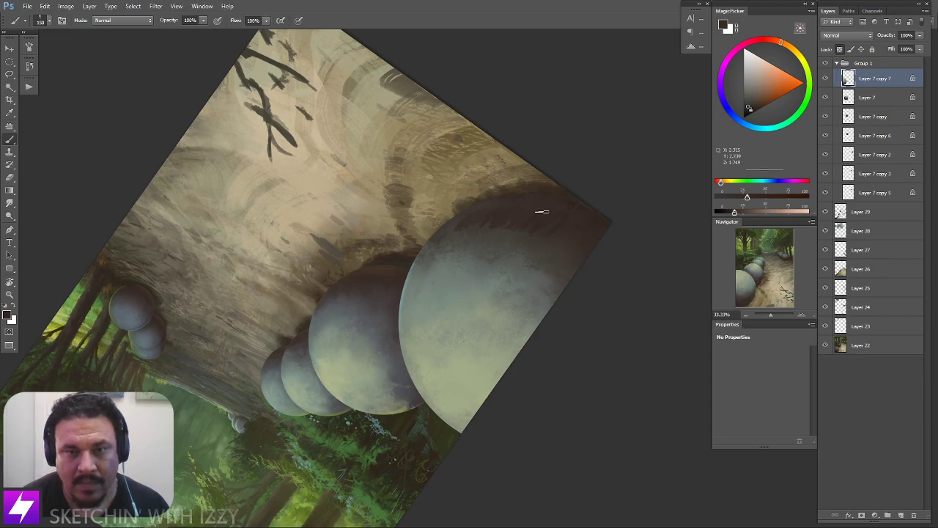
{"action": "key", "text": "r"}
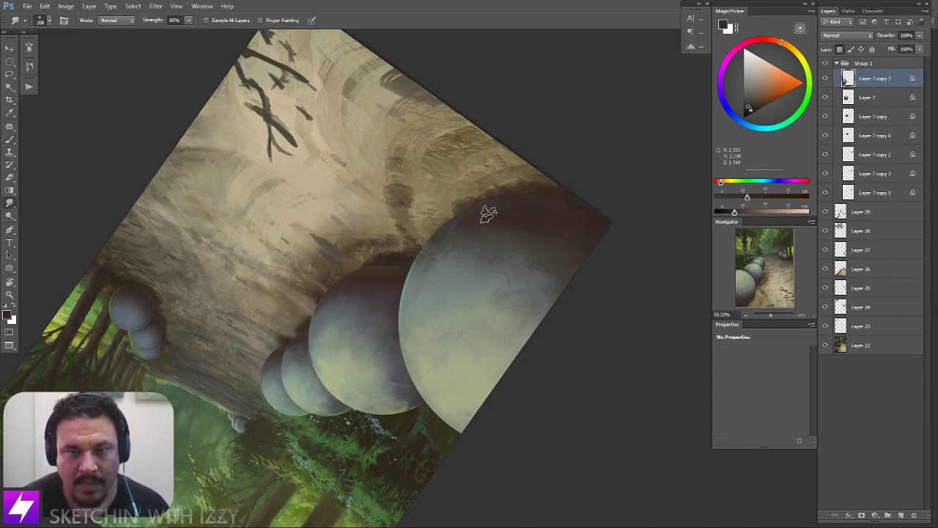
{"action": "key", "text": "bracketright"}
{"action": "key", "text": "bracketright"}
{"action": "key", "text": "bracketright"}
Deepen the shadow across the nearest sphere's base with the dark brown at brush size 900, and smudge it at size 400
{"action": "key", "text": "b"}
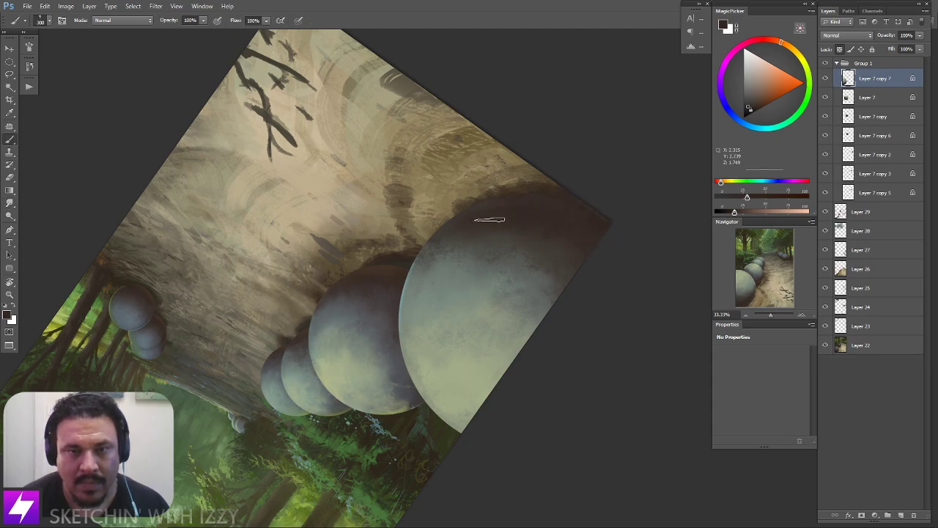
{"action": "key", "text": "bracketright"}
{"action": "key", "text": "bracketright"}
{"action": "key", "text": "bracketright"}
{"action": "key", "text": "bracketright"}
{"action": "key", "text": "bracketright"}
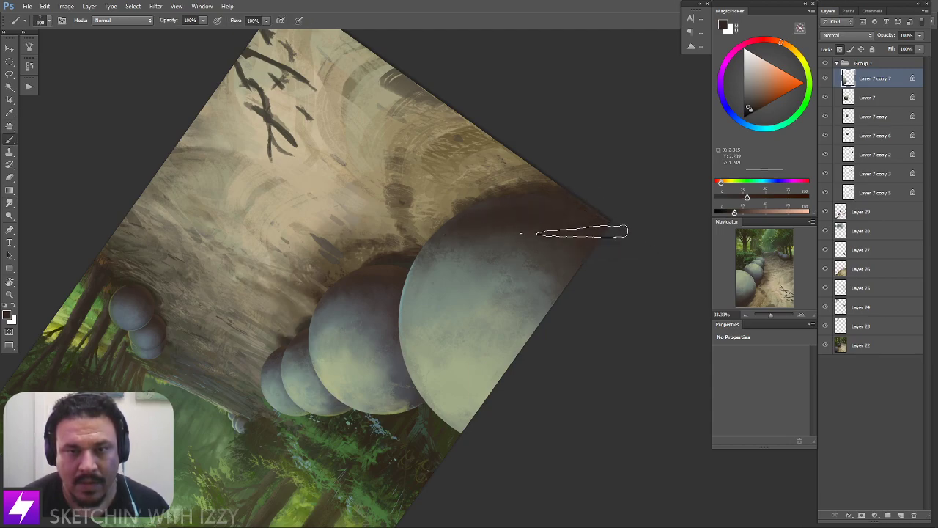
{"action": "key", "text": "Escape"}
{"action": "mouse_move", "coordinate": [539, 314]}
{"action": "left_mouse_down"}
{"action": "mouse_move", "coordinate": [509, 304]}
{"action": "mouse_move", "coordinate": [511, 288]}
{"action": "left_mouse_up"}
{"action": "key", "text": "r"}
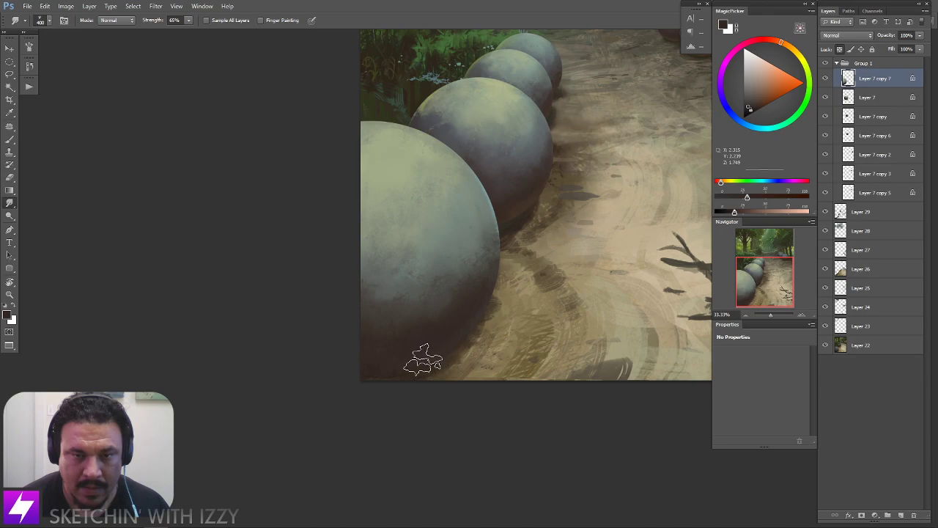
{"action": "left_click_drag", "start_coordinate": [535, 295], "coordinate": [517, 300]}
Paint brown sampled from the second sphere's underside across the nearest sphere's base with a reduced brush, and smudge it
{"action": "key", "text": "b"}
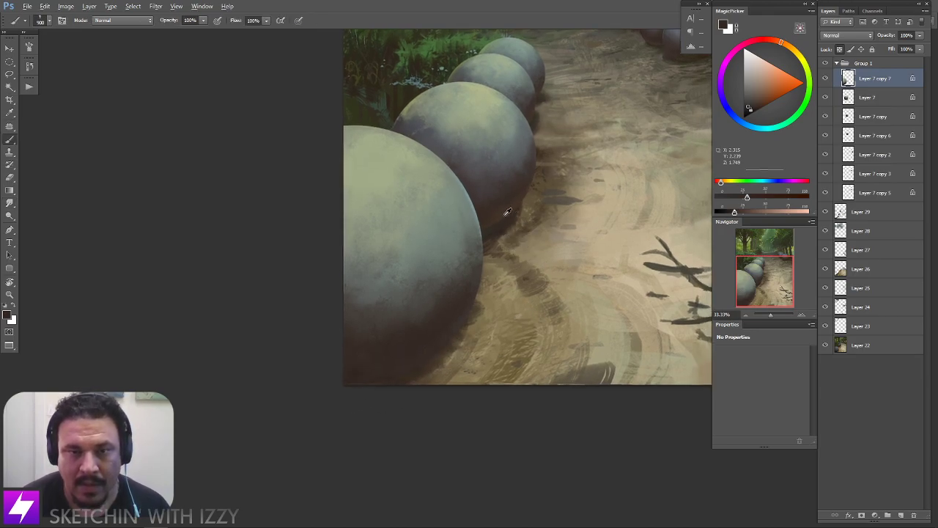
{"action": "left_click", "coordinate": [500, 219], "text": "alt"}
{"action": "left_click_drag", "start_coordinate": [509, 236], "coordinate": [524, 172]}
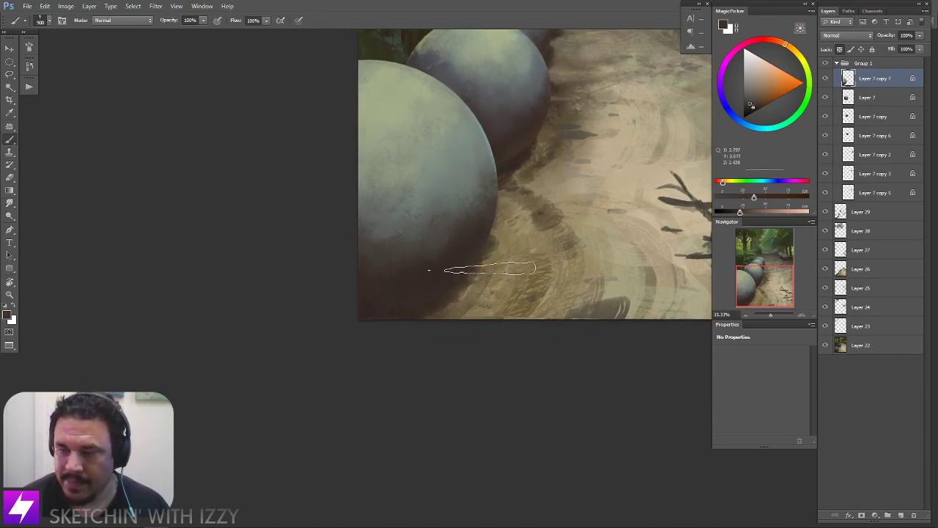
{"action": "key", "text": "["}
{"action": "key", "text": "["}
{"action": "key", "text": "["}
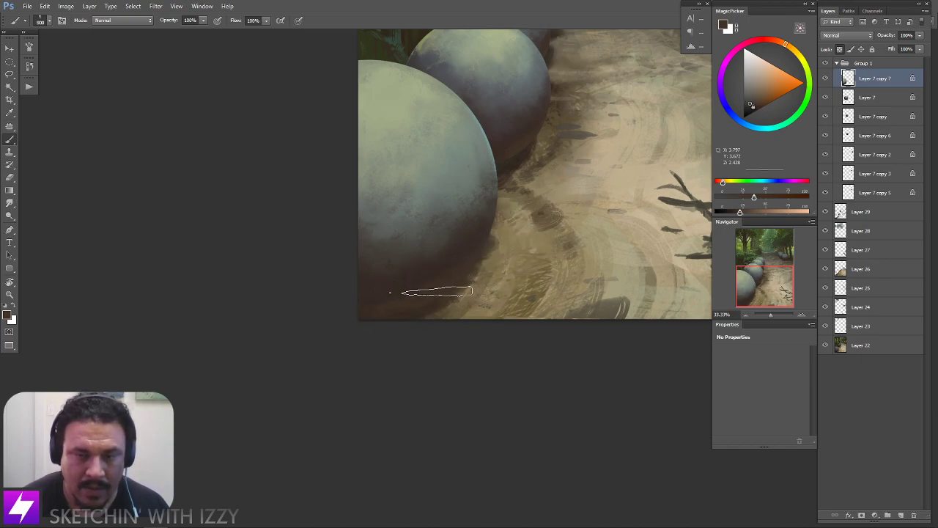
{"action": "left_click_drag", "start_coordinate": [421, 281], "coordinate": [454, 306]}
{"action": "key", "text": "r"}
Refine the brown along the nearest sphere's ground edge at brush size 400, and smudge the strokes at size 300
{"action": "key", "text": "b"}
{"action": "key", "text": "["}
{"action": "key", "text": "["}
{"action": "key", "text": "["}
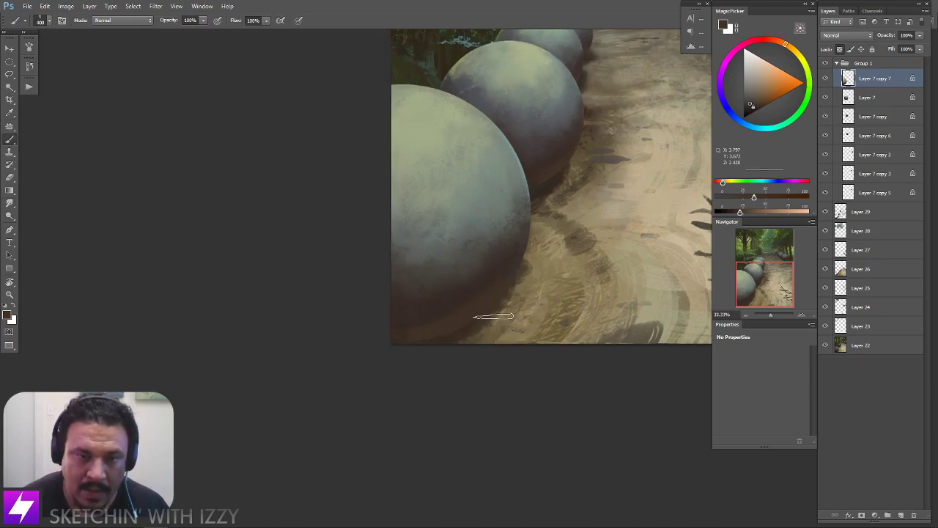
{"action": "key", "text": "r"}
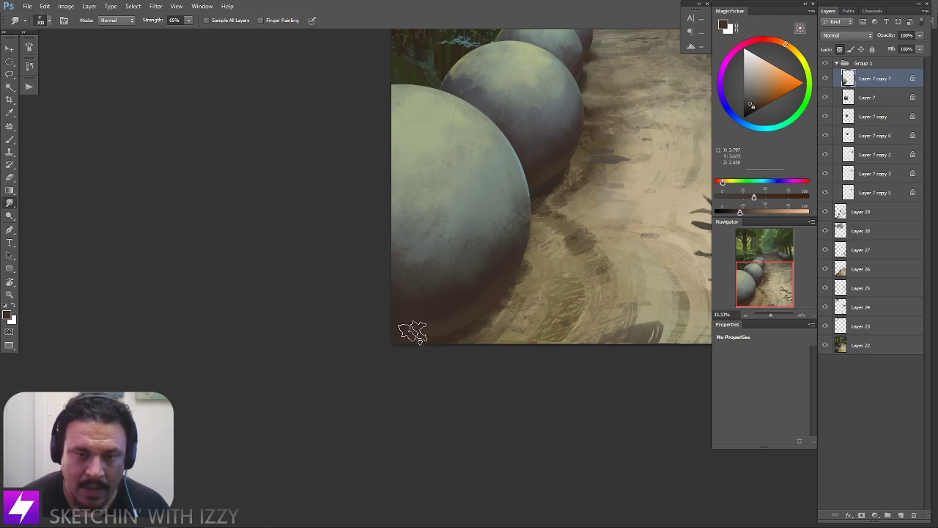
Review the whole painting and flip it horizontally across all layers
{"action": "mouse_move", "coordinate": [506, 375]}
{"action": "left_mouse_down"}
{"action": "mouse_move", "coordinate": [354, 387]}
{"action": "mouse_move", "coordinate": [316, 377]}
{"action": "left_mouse_up"}
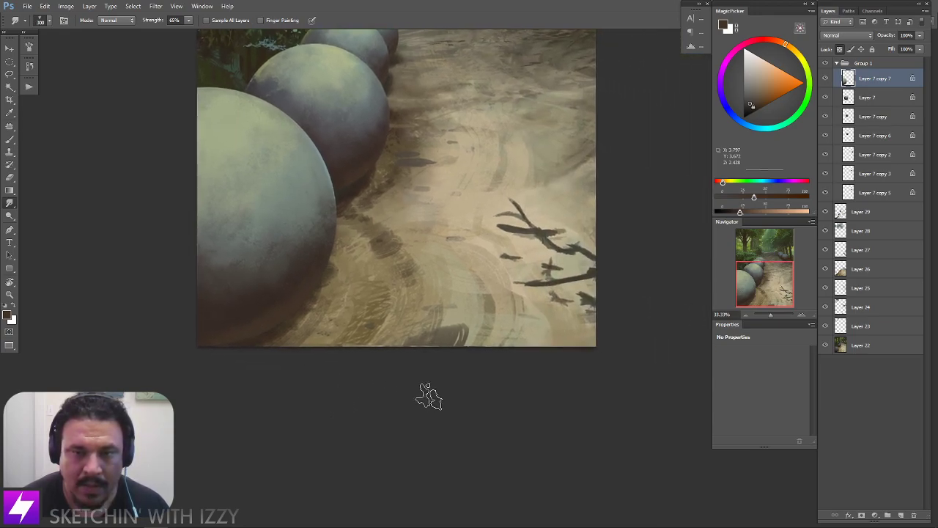
{"action": "key", "text": "ctrl+minus"}
{"action": "key", "text": "ctrl+plus"}
{"action": "key", "text": "ctrl+plus"}
{"action": "left_click_drag", "start_coordinate": [452, 413], "coordinate": [414, 144]}
{"action": "scroll", "coordinate": [440, 361], "scroll_direction": "down", "scroll_amount": 4}
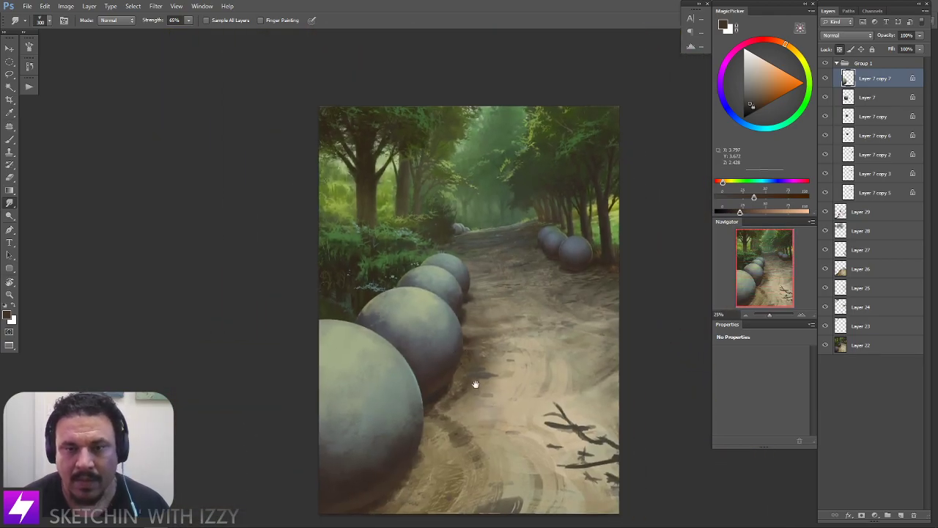
{"action": "left_click_drag", "start_coordinate": [471, 375], "coordinate": [449, 386]}
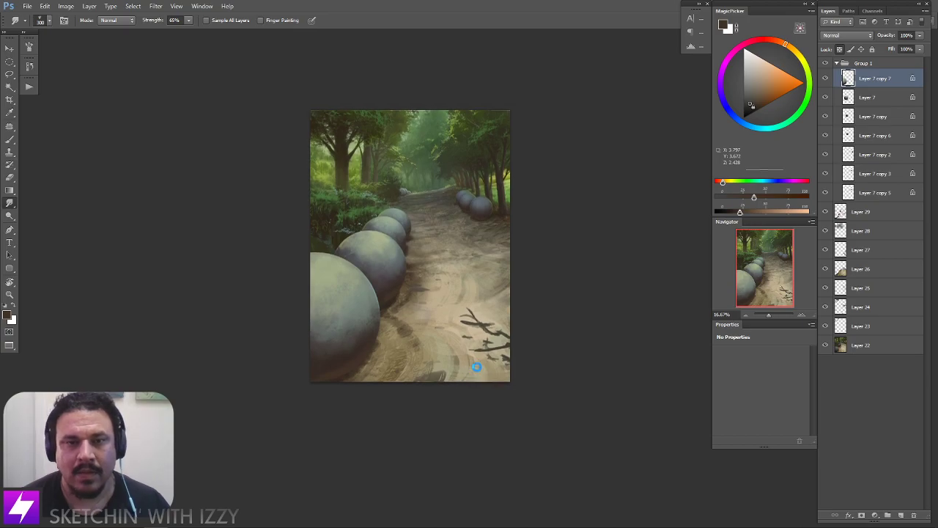
{"action": "key", "text": "ctrl+shift+h"}
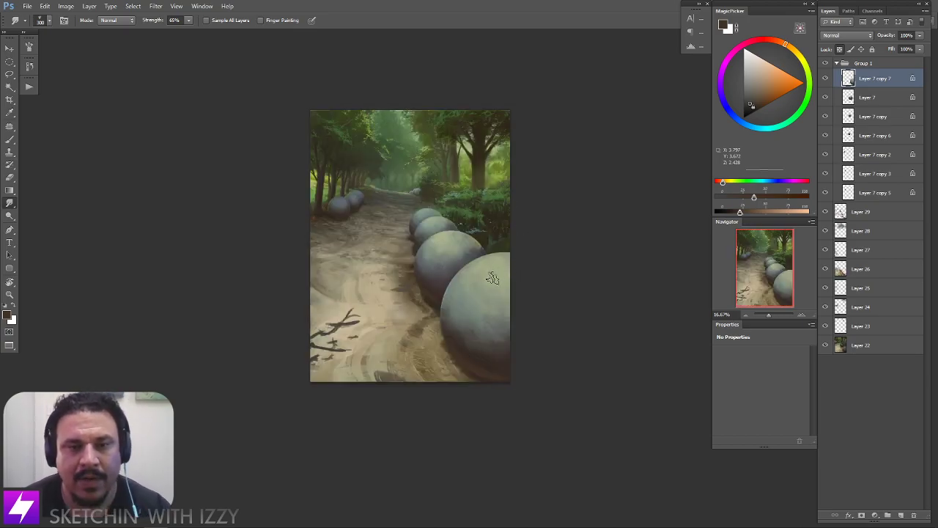
Blend greys and dark brown sampled from the nearest sphere into its lower shading at brush sizes 900 to 1000
{"action": "scroll", "coordinate": [497, 249], "scroll_direction": "up", "scroll_amount": 2}
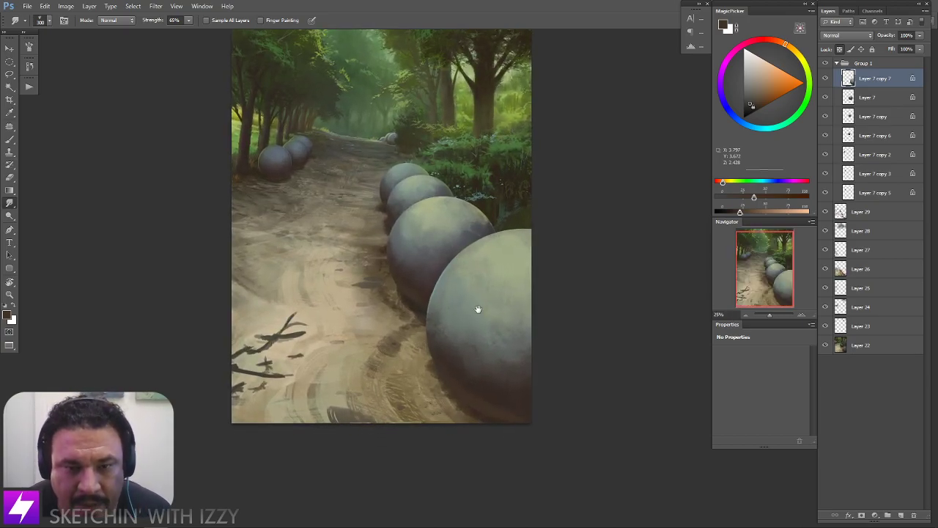
{"action": "scroll", "coordinate": [453, 319], "scroll_direction": "up", "scroll_amount": 1}
{"action": "key", "text": "b"}
{"action": "left_click", "coordinate": [442, 295], "text": "alt"}
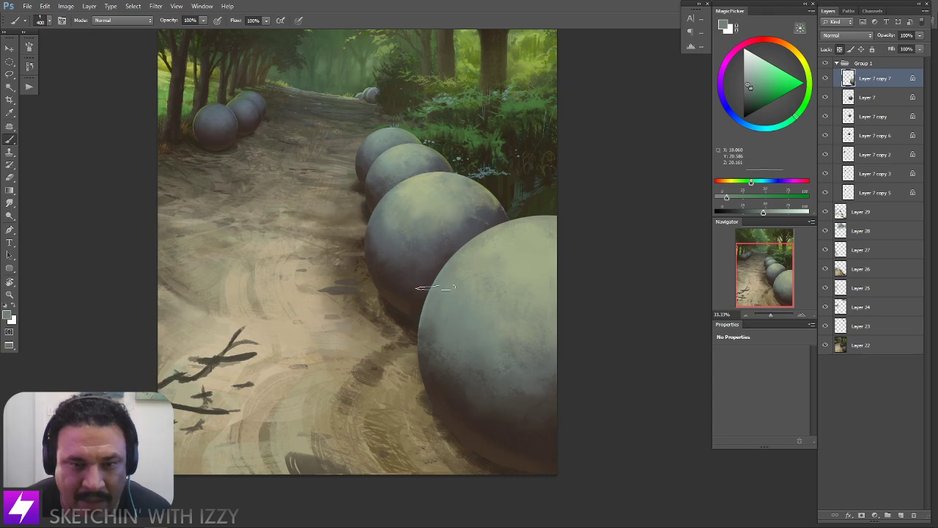
{"action": "scroll", "coordinate": [511, 212], "scroll_direction": "down", "scroll_amount": 1}
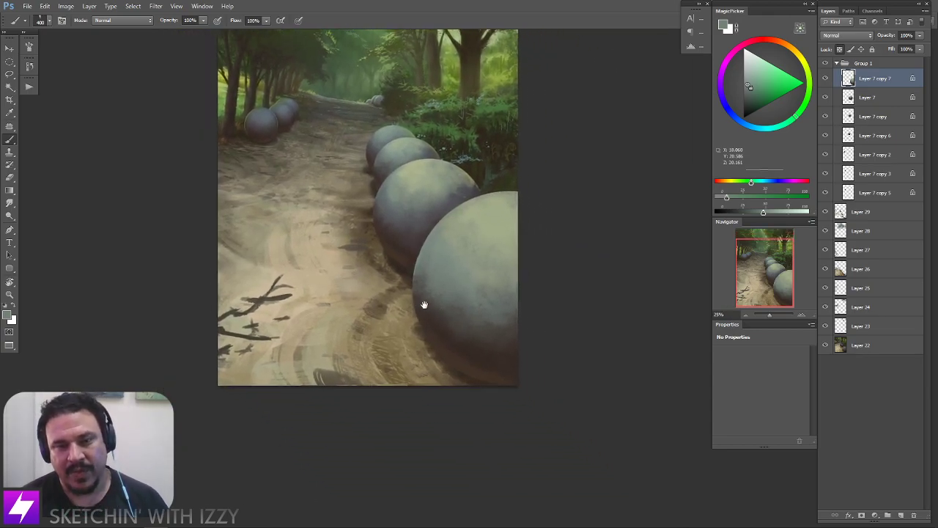
{"action": "left_click", "coordinate": [465, 335], "text": "alt"}
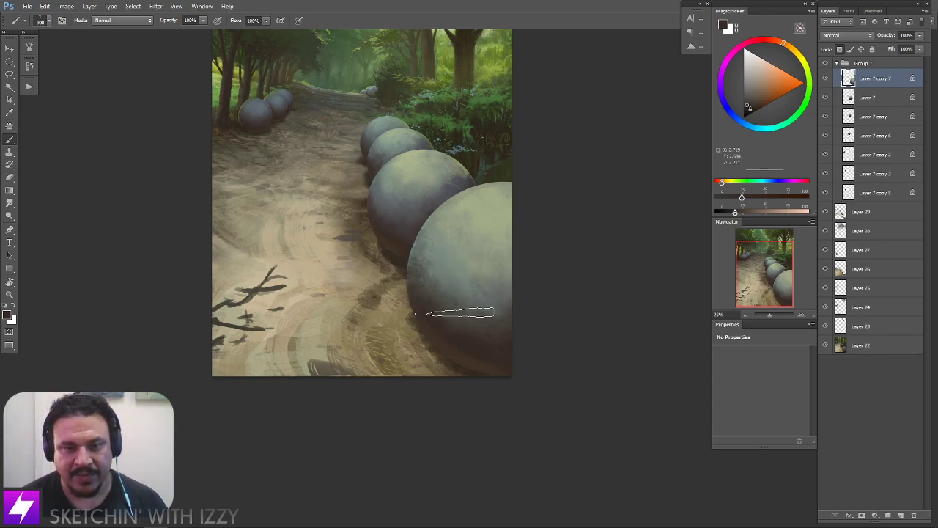
{"action": "left_click", "coordinate": [444, 293], "text": "alt"}
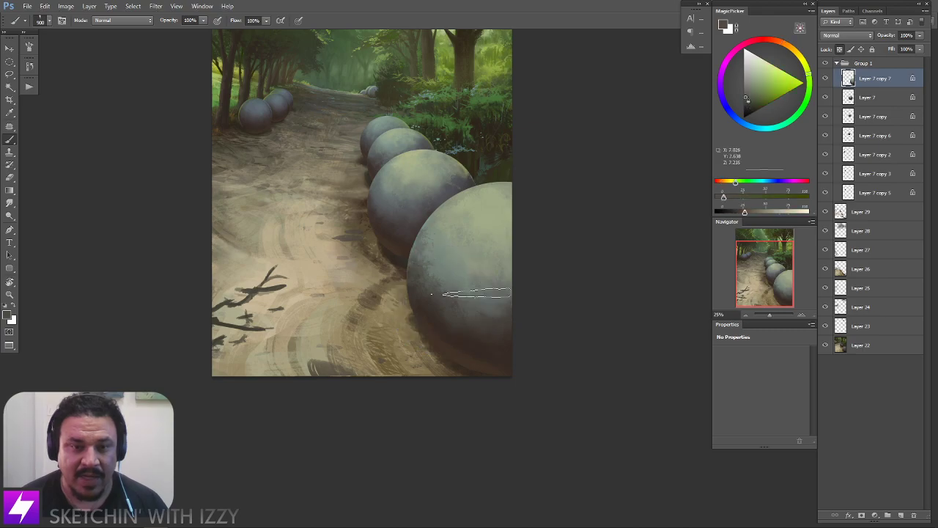
{"action": "key", "text": "bracketright"}
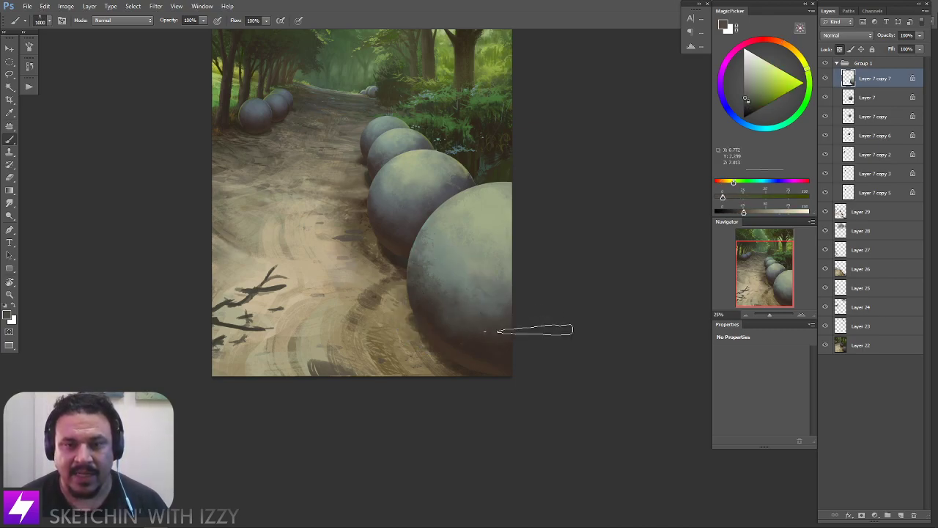
Deepen the nearest sphere's lower half with sampled dark browns at brush sizes 900 to 1100, and smudge the transition at size 400
{"action": "left_click", "coordinate": [454, 340], "text": "alt"}
{"action": "key", "text": "bracketright"}
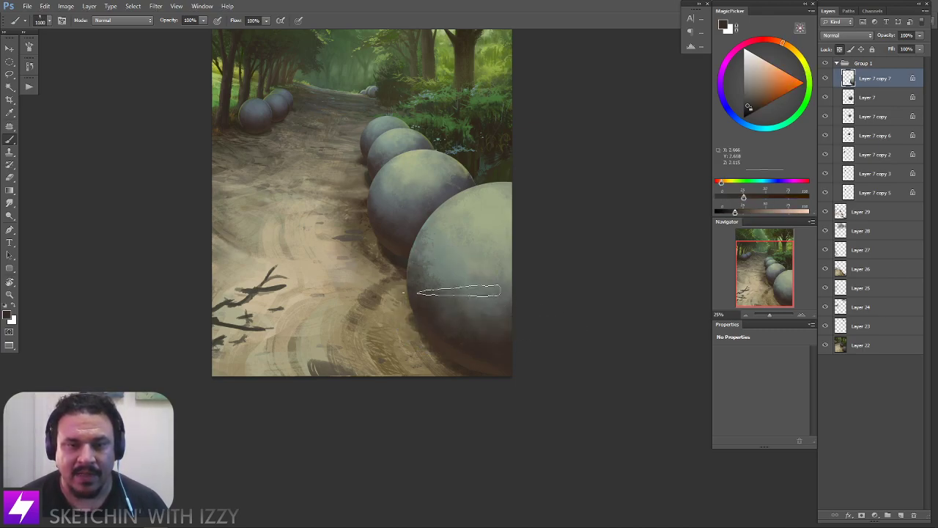
{"action": "left_click", "coordinate": [468, 336], "text": "alt"}
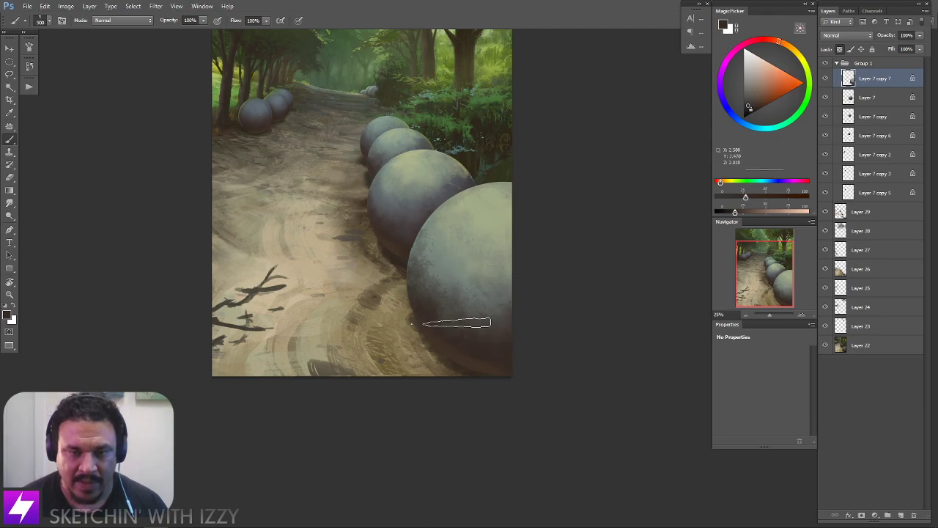
{"action": "key", "text": "bracketleft"}
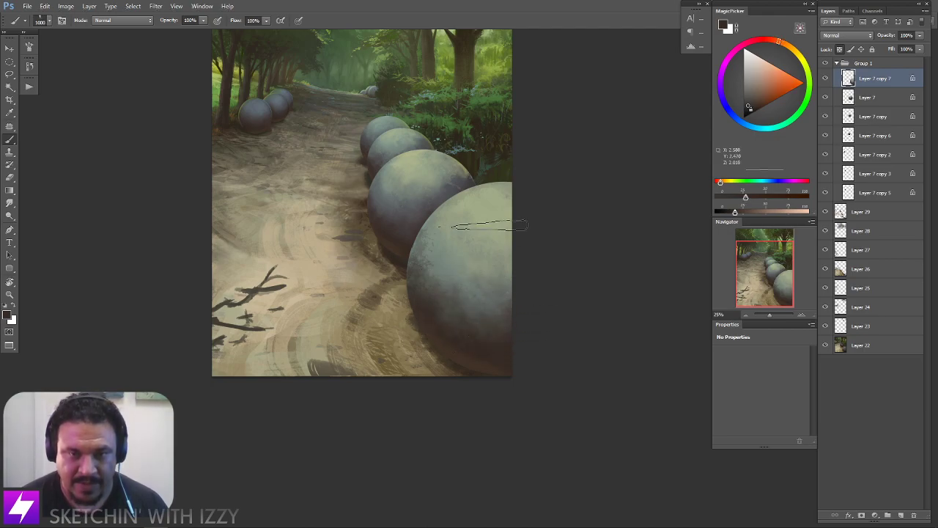
{"action": "key", "text": "r"}
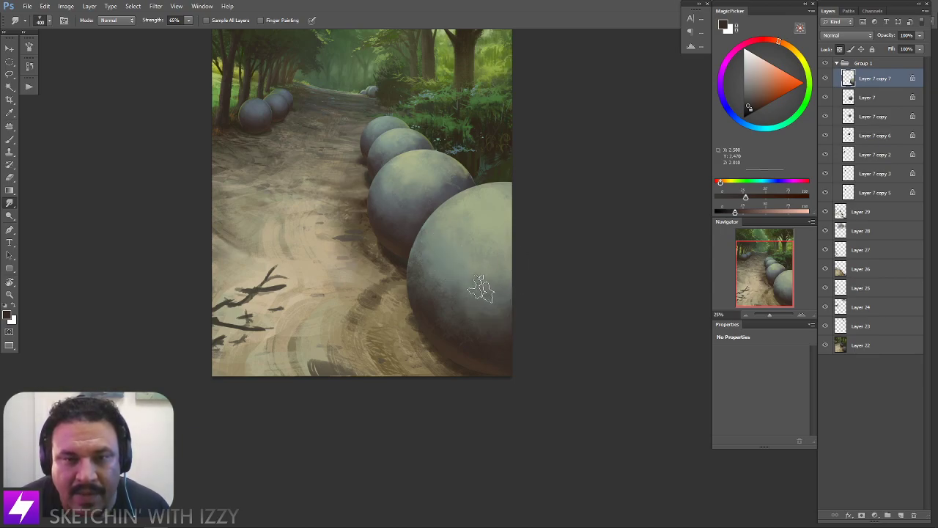
Paint pale yellow-green sampled from the nearest sphere's lit area over its upper side at brush sizes 1100 and 800
{"action": "key", "text": "b"}
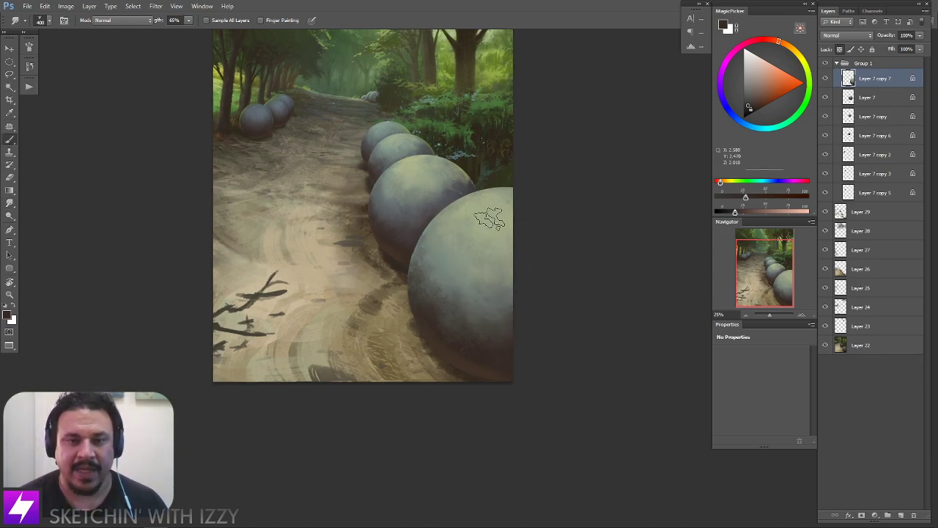
{"action": "left_click", "coordinate": [496, 236], "text": "alt"}
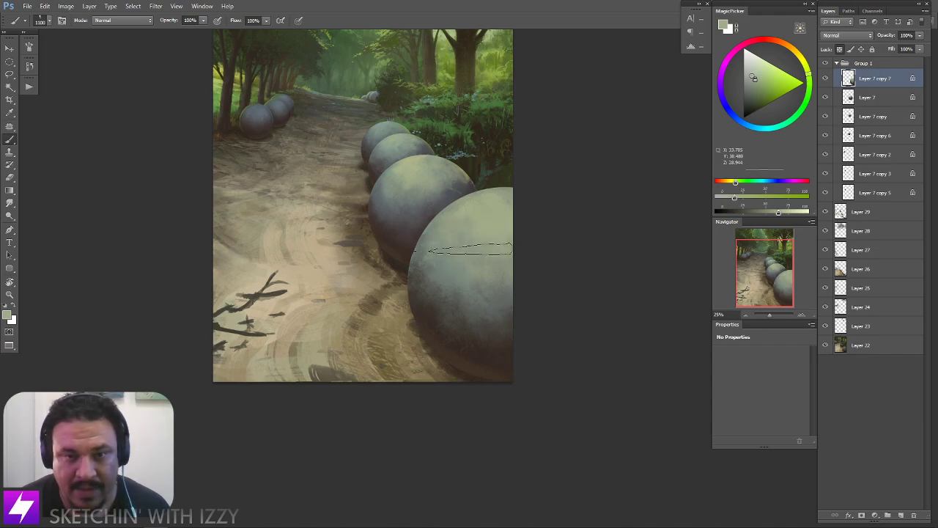
{"action": "key", "text": "bracketleft"}
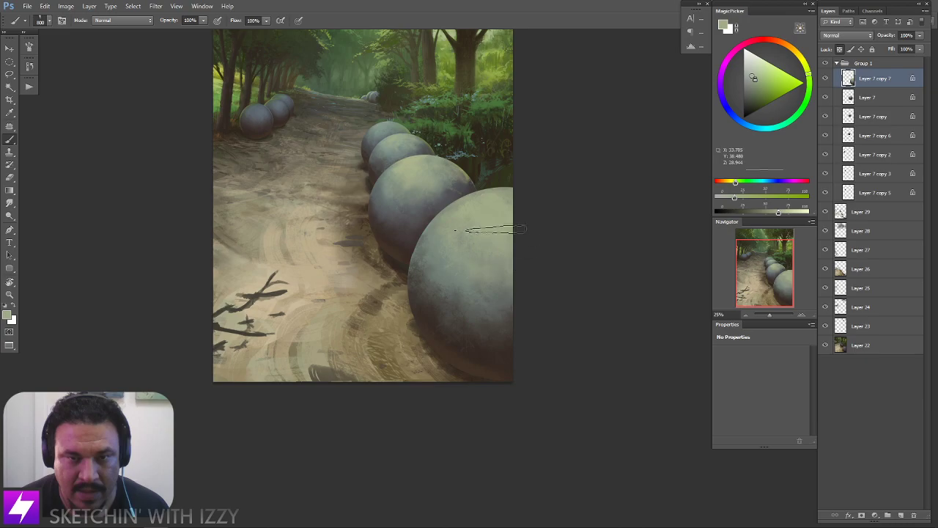
{"action": "key", "text": "ctrl+minus"}
{"action": "left_click_drag", "start_coordinate": [551, 422], "coordinate": [537, 426]}
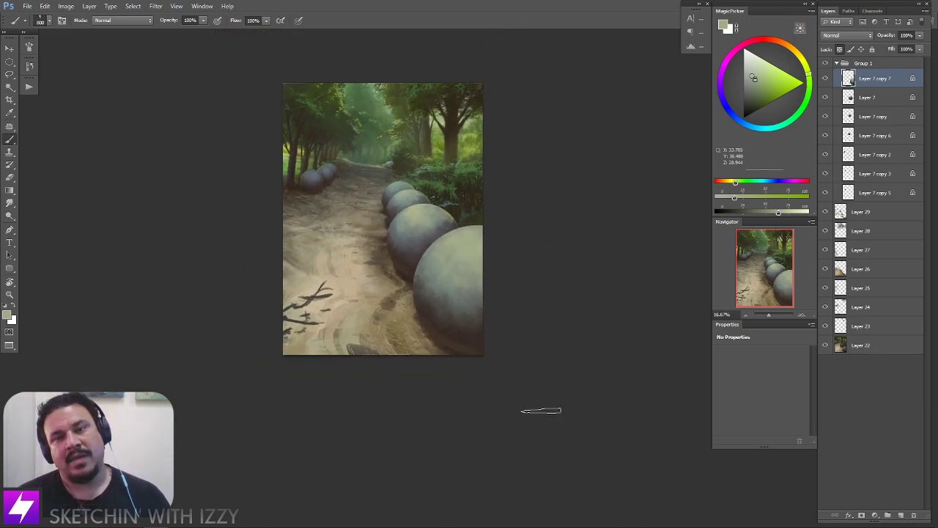